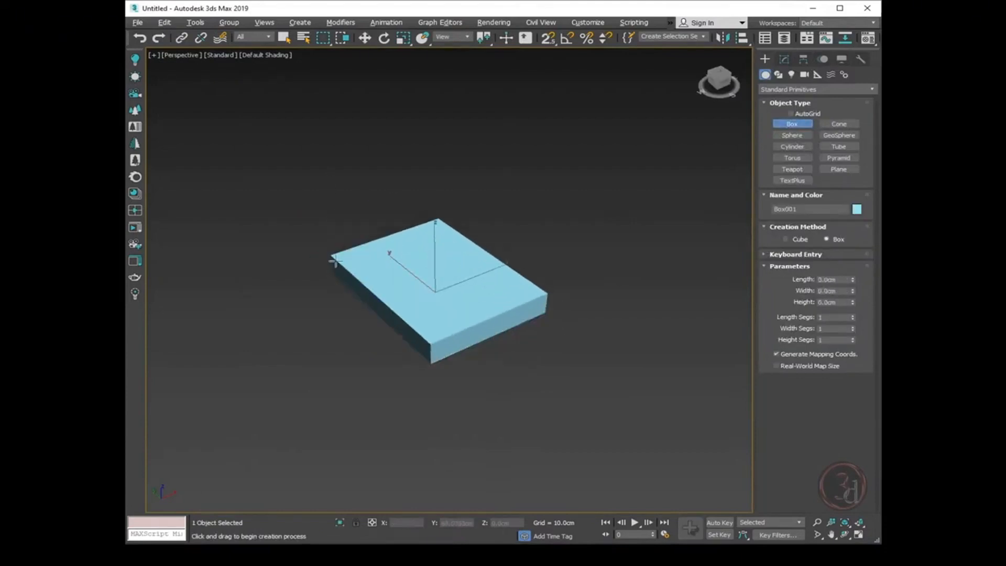
Create a small box about 60 cm long and 21 cm wide at the large box's back corner, with a height of 76.2 cm
{"action": "left_click_drag", "start_coordinate": [331, 251], "coordinate": [335, 269]}
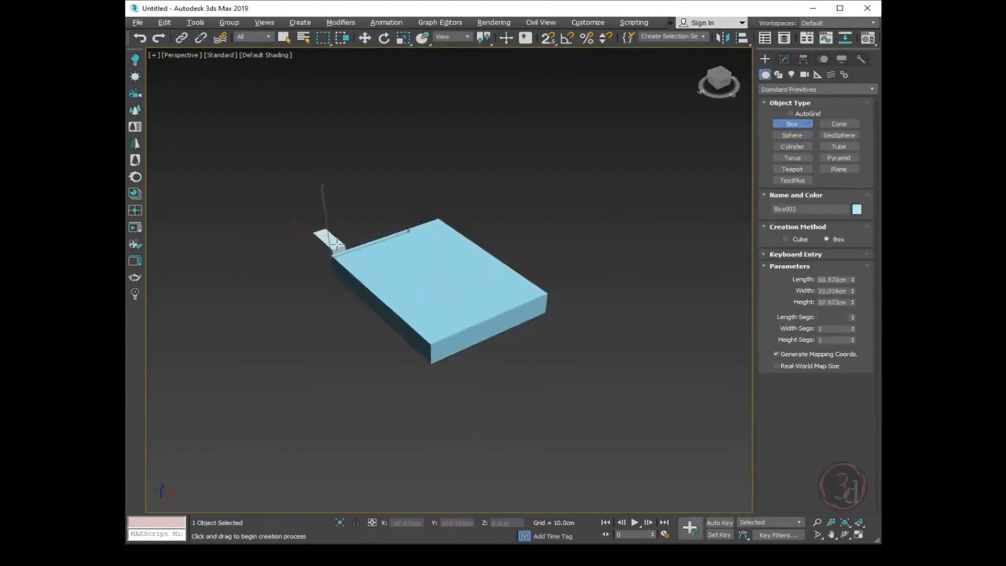
{"action": "left_click", "coordinate": [339, 234]}
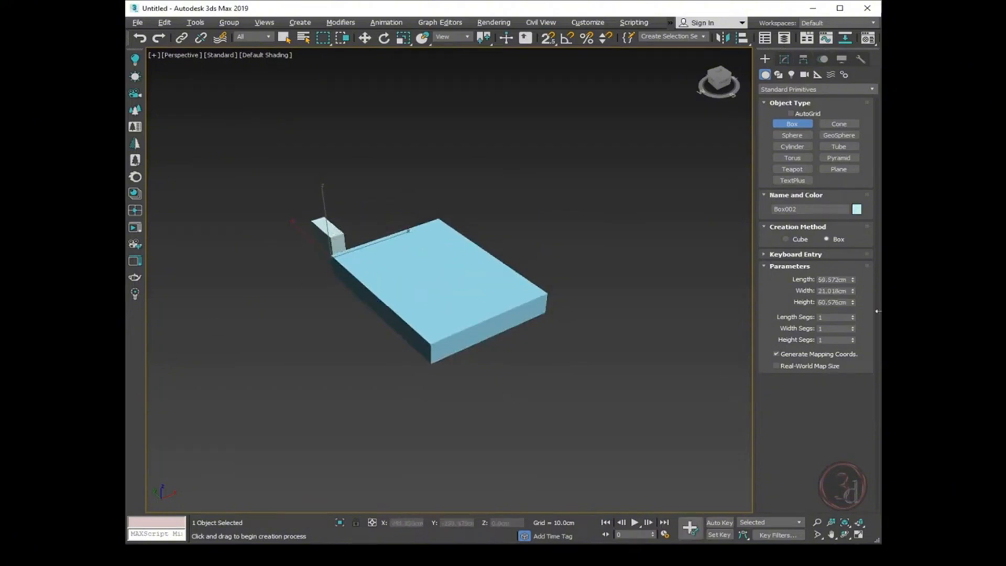
{"action": "left_click", "coordinate": [830, 303]}
{"action": "type", "text": "50"}
{"action": "type", "text": "\""}
{"action": "key", "text": "Return"}
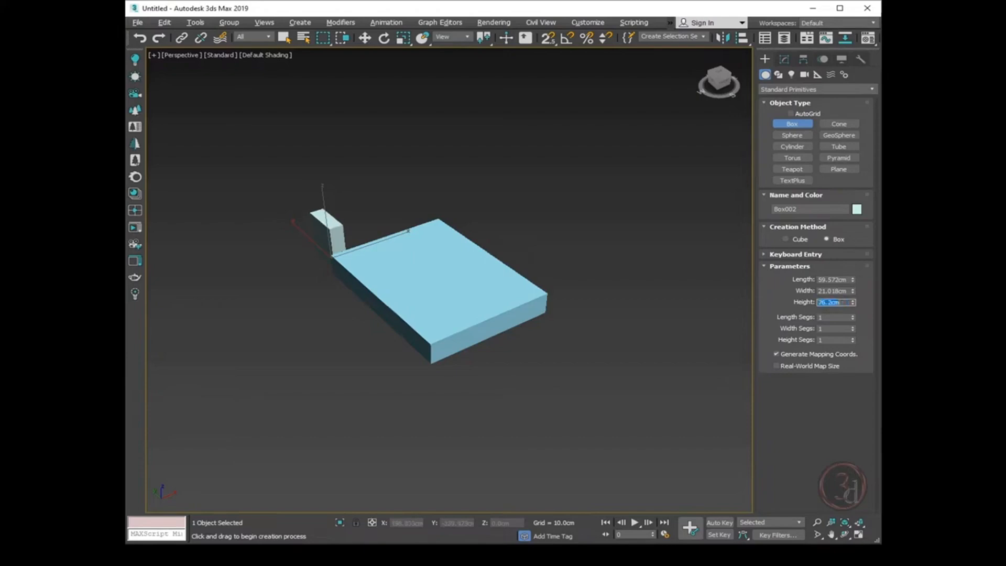
Move the small box into the large box's back corner, aligning its outer corner to the base corner with vertex snap
{"action": "key", "text": "w"}
{"action": "middle_click_drag", "start_coordinate": [442, 275], "coordinate": [481, 301], "text": "alt"}
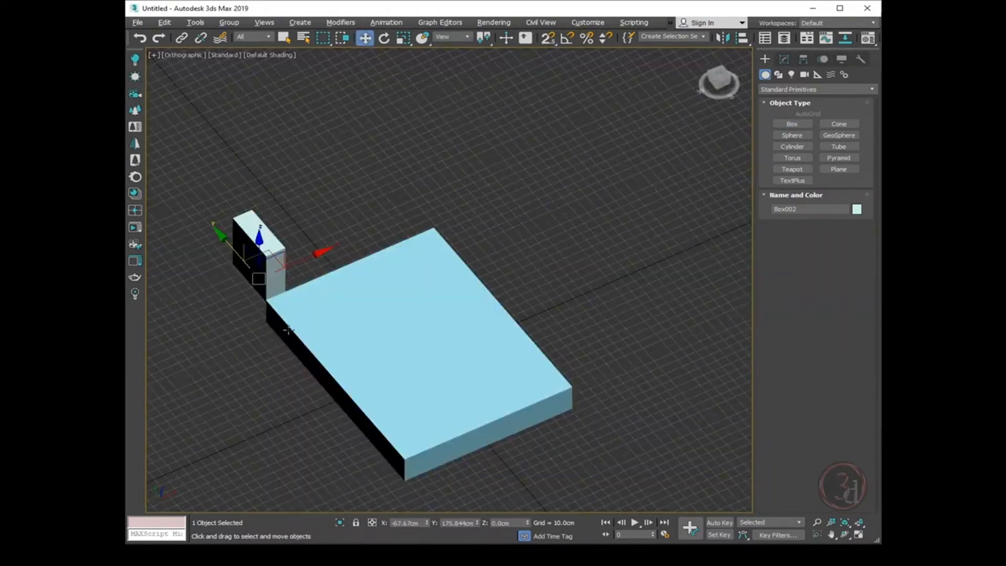
{"action": "middle_click_drag", "start_coordinate": [288, 330], "coordinate": [252, 283], "text": "alt"}
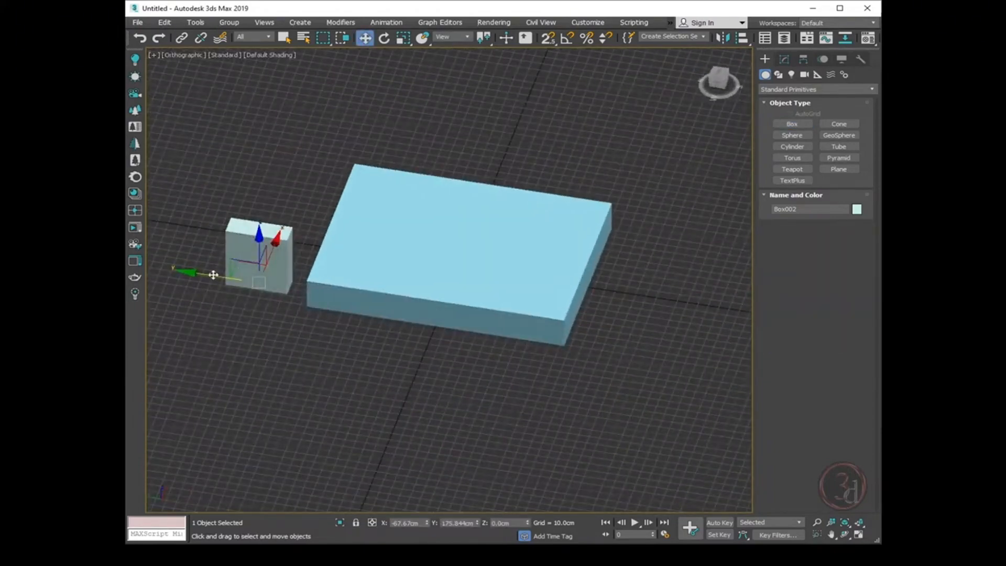
{"action": "left_click_drag", "start_coordinate": [222, 278], "coordinate": [246, 282]}
{"action": "key", "text": "t"}
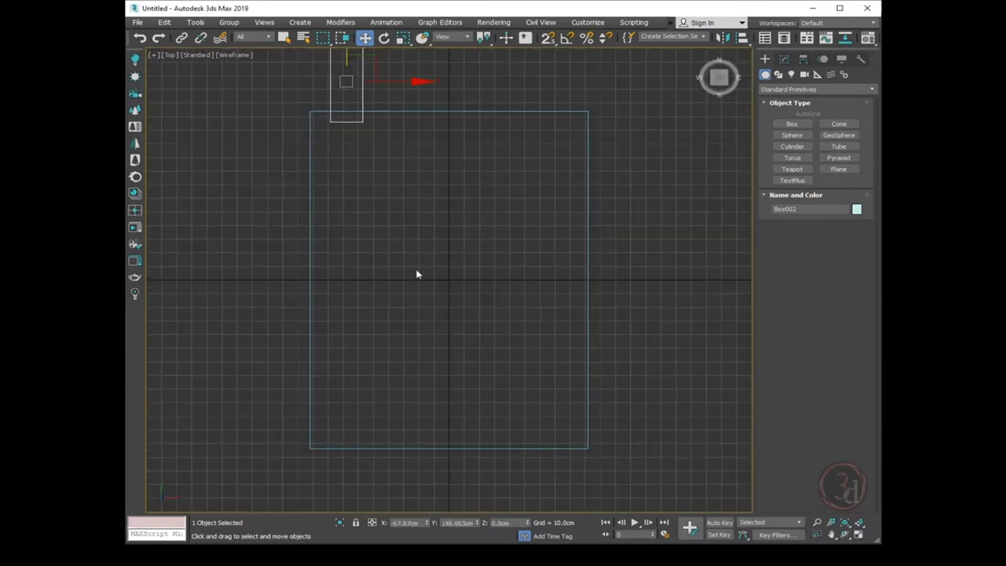
{"action": "left_click_drag", "start_coordinate": [382, 214], "coordinate": [337, 265]}
{"action": "key", "text": "s"}
Draw an open side profile in the left view from the small box's top outer corner, dipping to the base, around its far end and back underneath
{"action": "middle_click_drag", "start_coordinate": [444, 372], "coordinate": [419, 295]}
{"action": "key", "text": "l"}
{"action": "right_click", "coordinate": [323, 264], "text": "ctrl"}
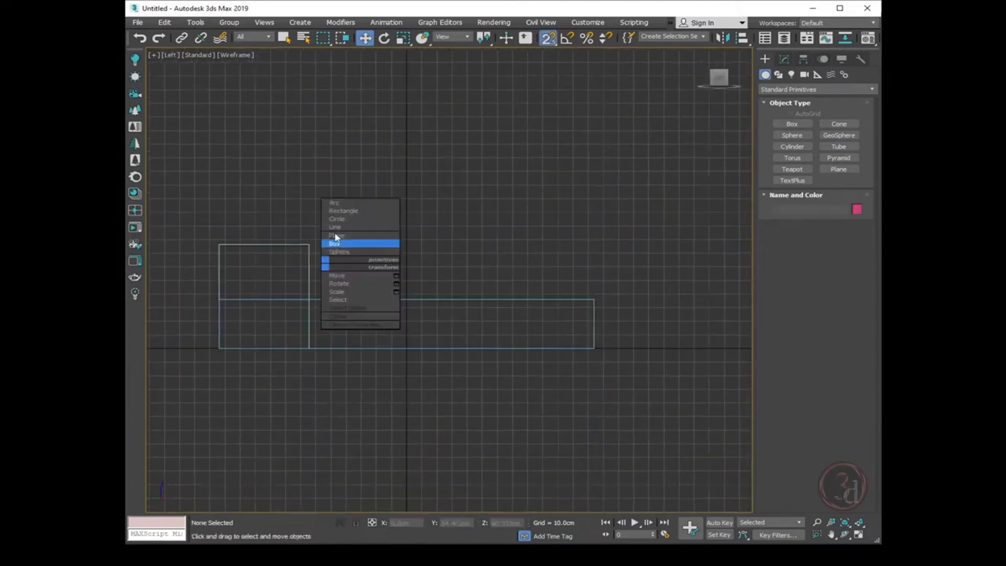
{"action": "left_click", "coordinate": [333, 228]}
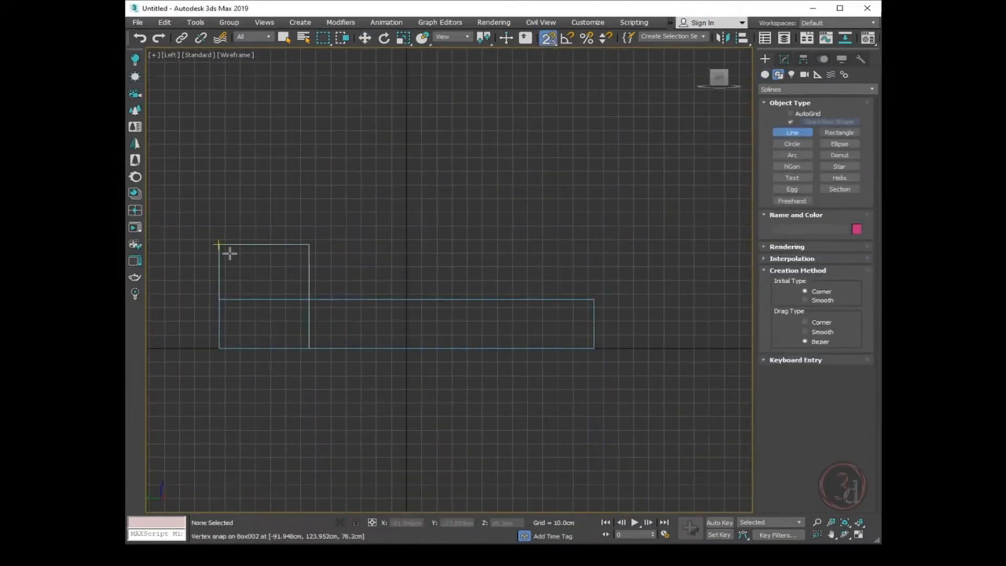
{"action": "key", "text": "s"}
{"action": "left_click", "coordinate": [218, 246]}
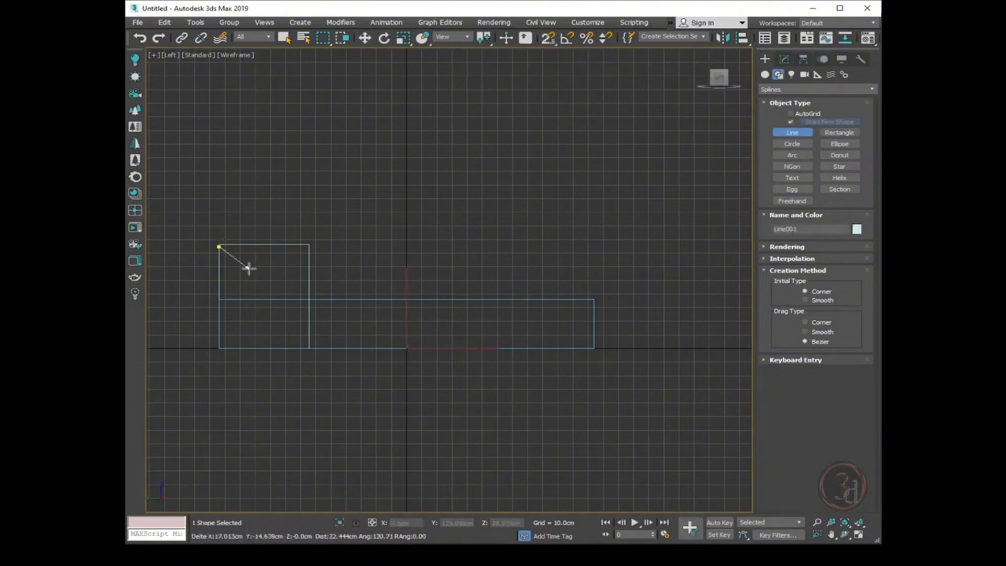
{"action": "left_click", "coordinate": [330, 315]}
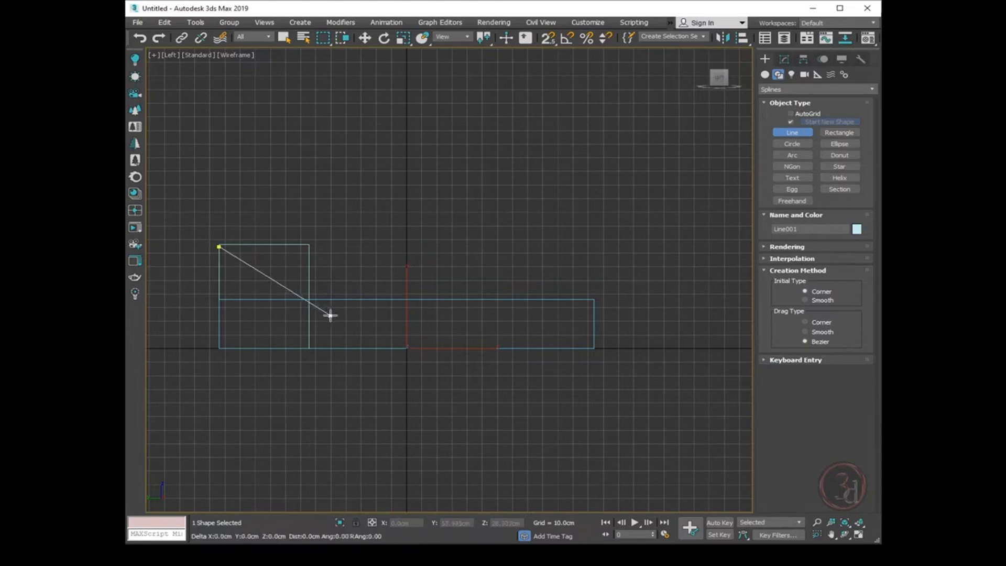
{"action": "left_click", "coordinate": [369, 323]}
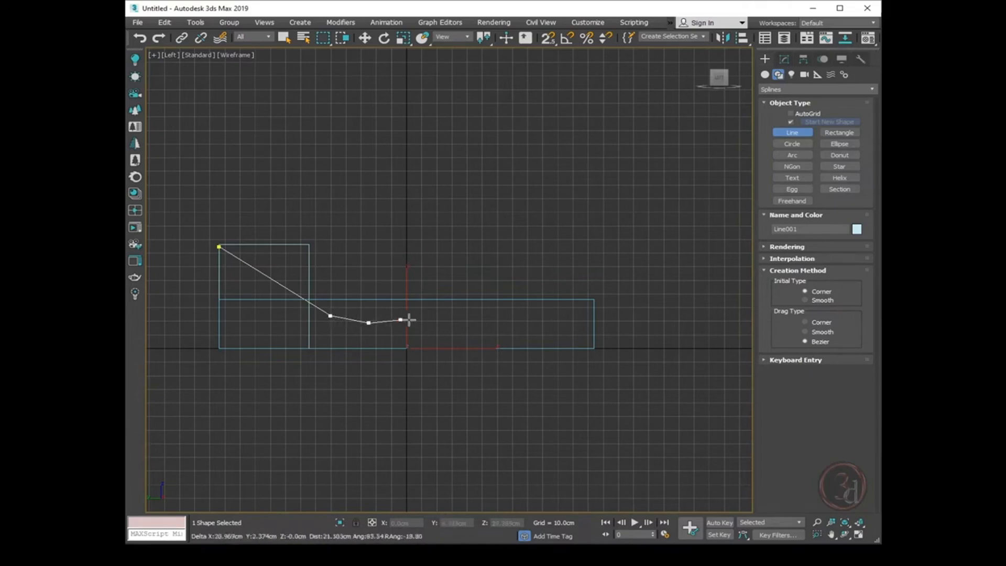
{"action": "left_click", "coordinate": [596, 300]}
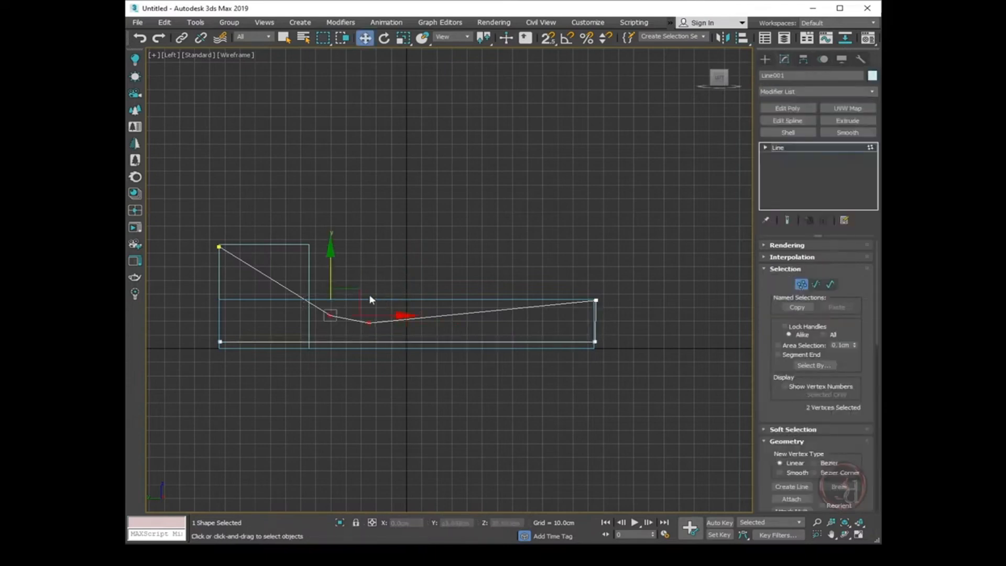
Shift the profile's two low middle vertices slightly toward the small box and align the two far-end vertices with the large box's end
{"action": "left_click_drag", "start_coordinate": [355, 289], "coordinate": [343, 292]}
{"action": "left_click", "coordinate": [629, 295]}
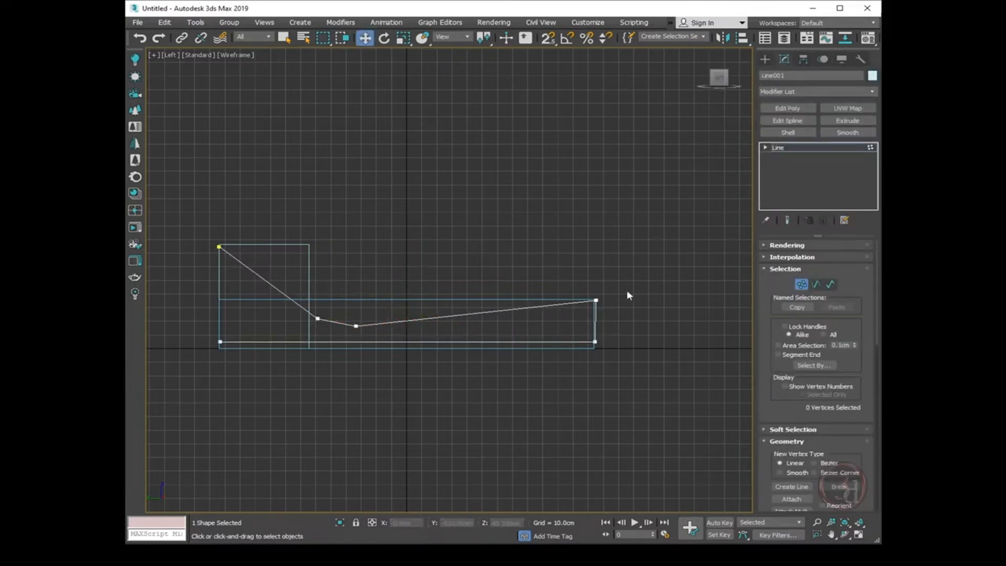
{"action": "left_click_drag", "start_coordinate": [616, 294], "coordinate": [621, 306]}
{"action": "key", "text": "s"}
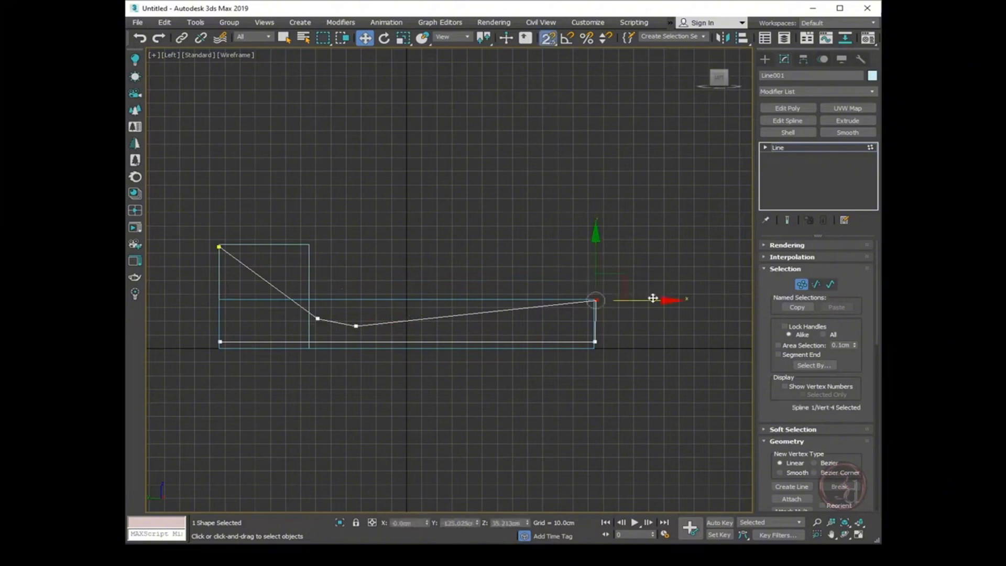
{"action": "left_click_drag", "start_coordinate": [586, 347], "coordinate": [587, 347]}
{"action": "left_click_drag", "start_coordinate": [543, 241], "coordinate": [654, 376]}
{"action": "left_click", "coordinate": [623, 366]}
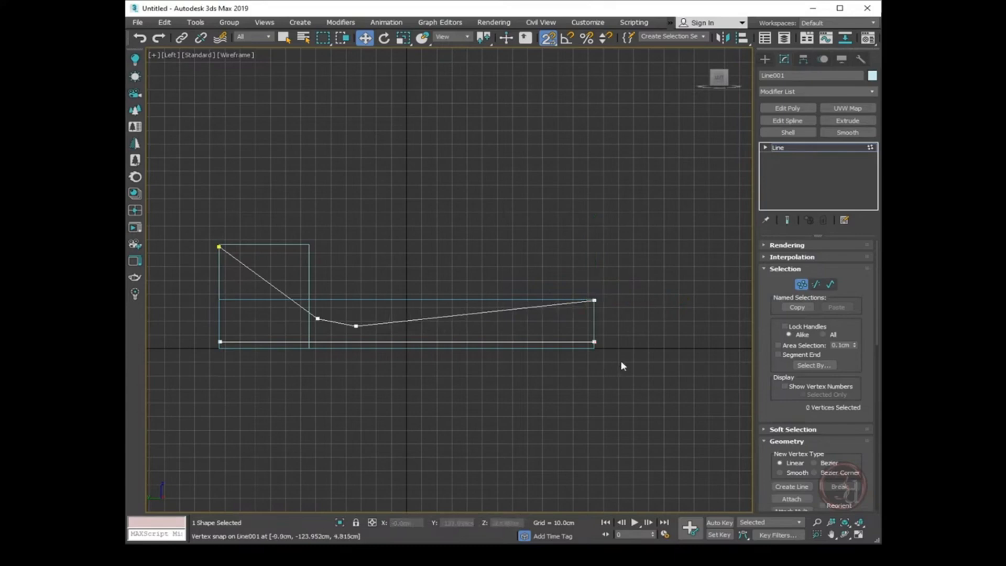
Fillet the profile's two far-end vertices into a rounded end
{"action": "key", "text": "1"}
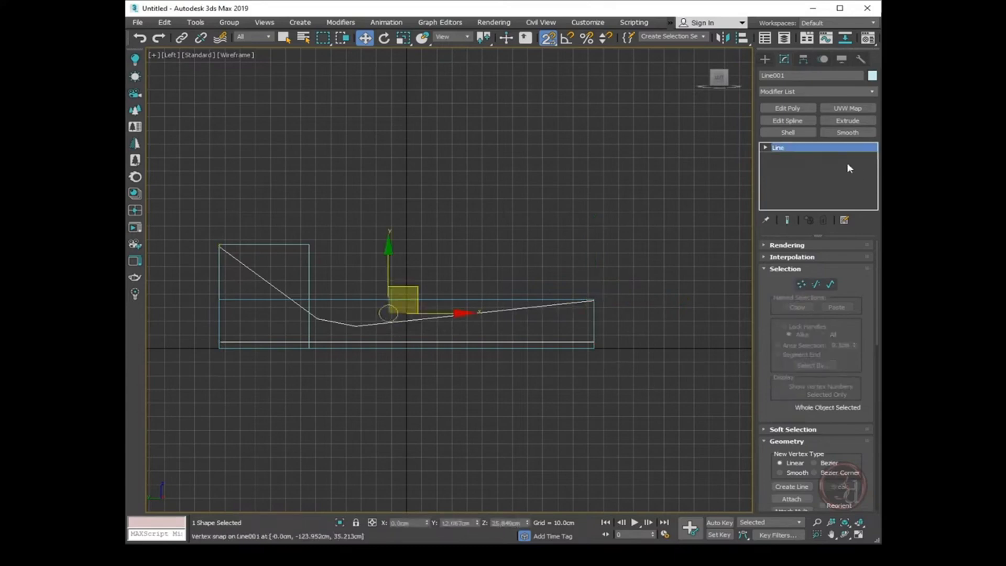
{"action": "key", "text": "1"}
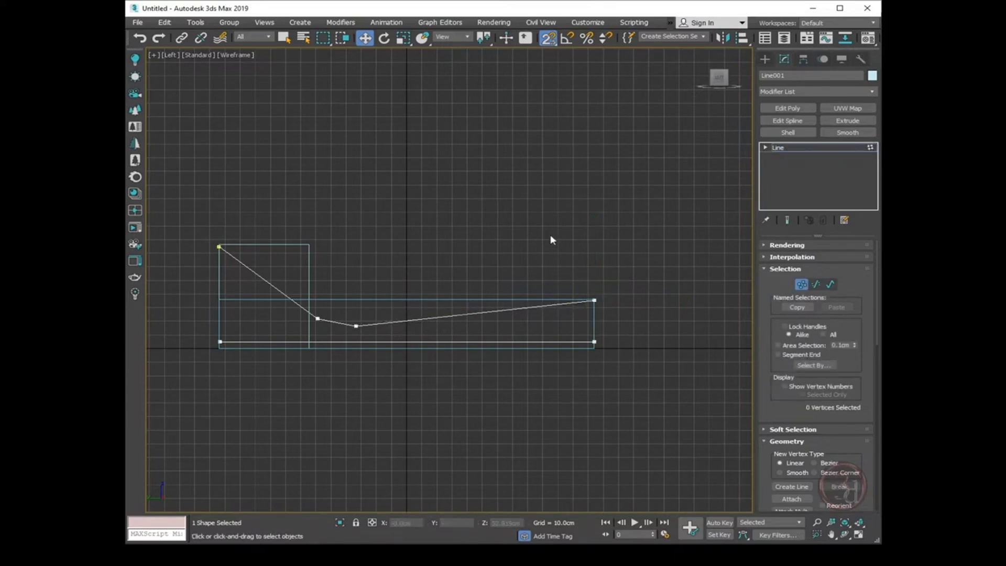
{"action": "scroll", "coordinate": [848, 390], "scroll_direction": "down", "scroll_amount": 5}
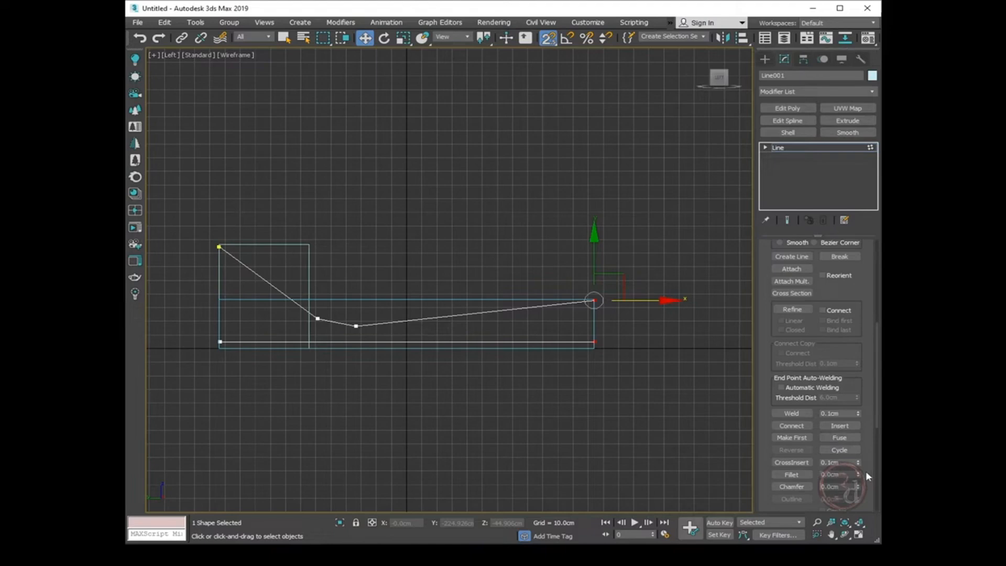
{"action": "left_click_drag", "start_coordinate": [858, 474], "coordinate": [858, 468]}
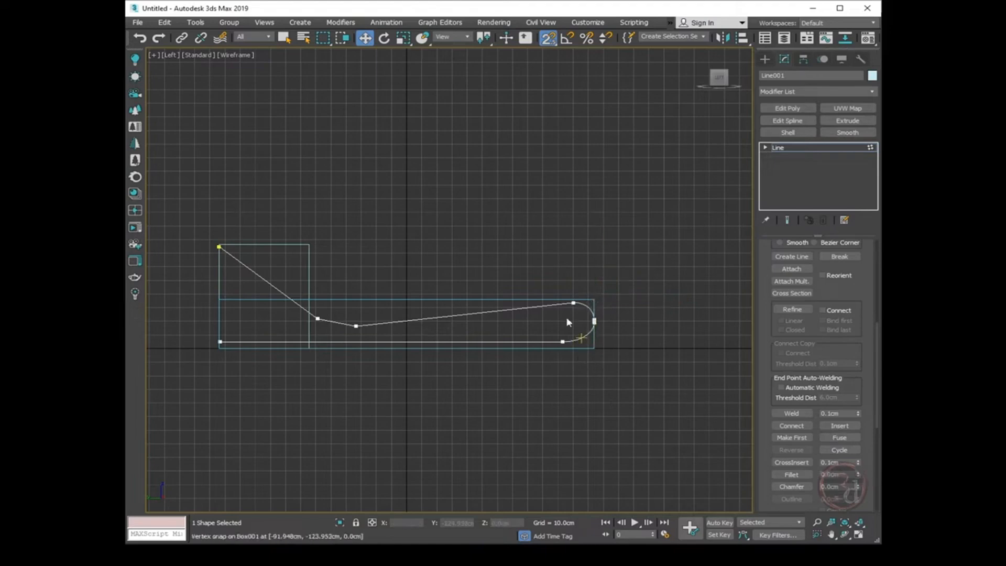
Reduce the profile's low bend to a single slightly lowered vertex, deleting the extra vertices on both sides of it
{"action": "left_click_drag", "start_coordinate": [277, 282], "coordinate": [395, 339]}
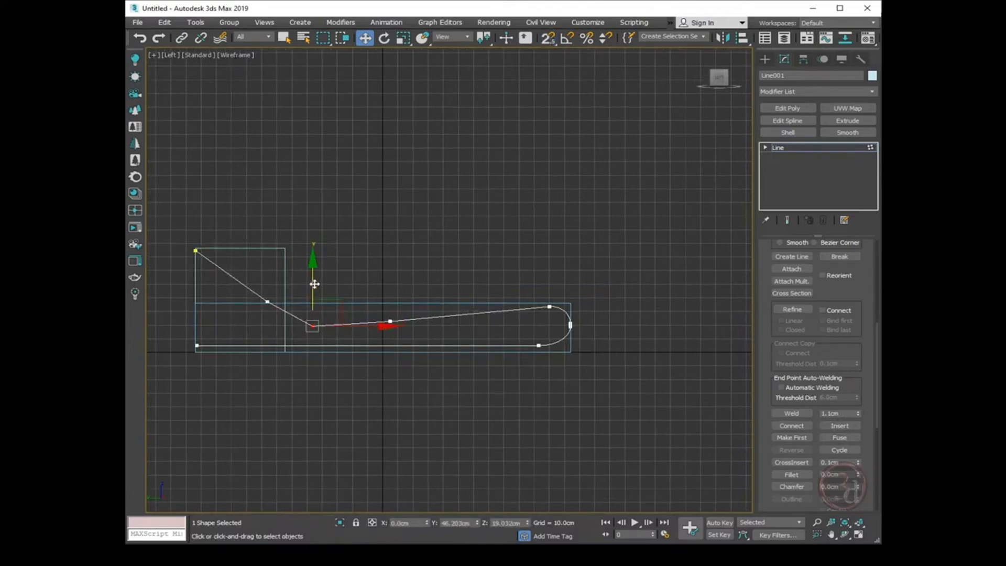
{"action": "left_click", "coordinate": [365, 277]}
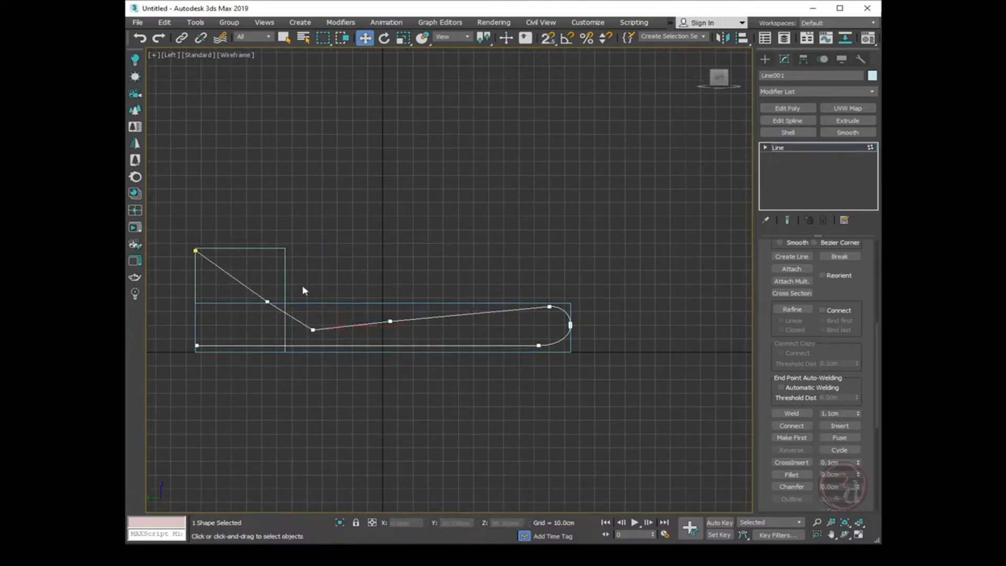
{"action": "left_click_drag", "start_coordinate": [303, 285], "coordinate": [253, 325]}
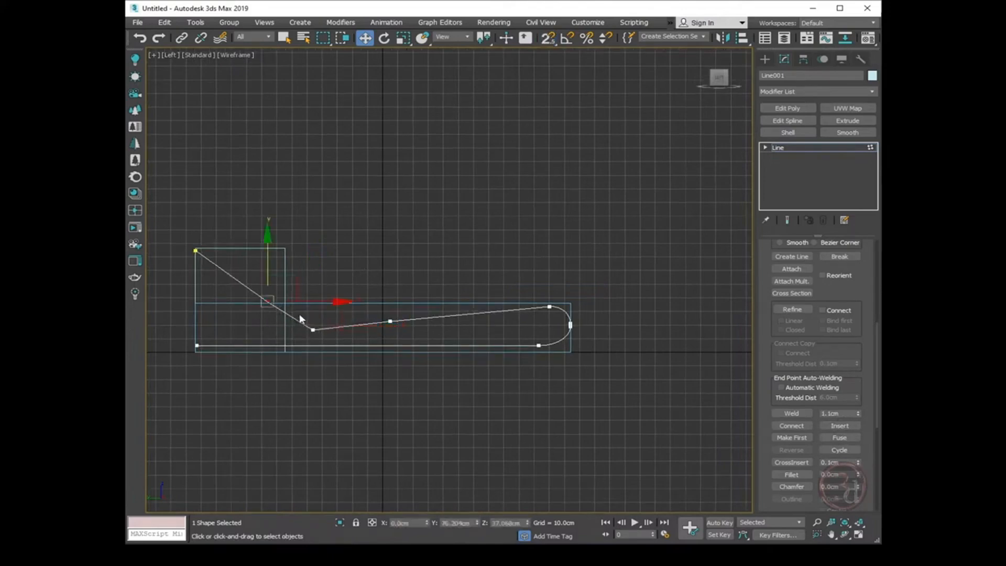
{"action": "key", "text": "Delete"}
{"action": "left_click_drag", "start_coordinate": [364, 301], "coordinate": [421, 343]}
{"action": "key", "text": "Delete"}
{"action": "left_click_drag", "start_coordinate": [336, 312], "coordinate": [281, 357]}
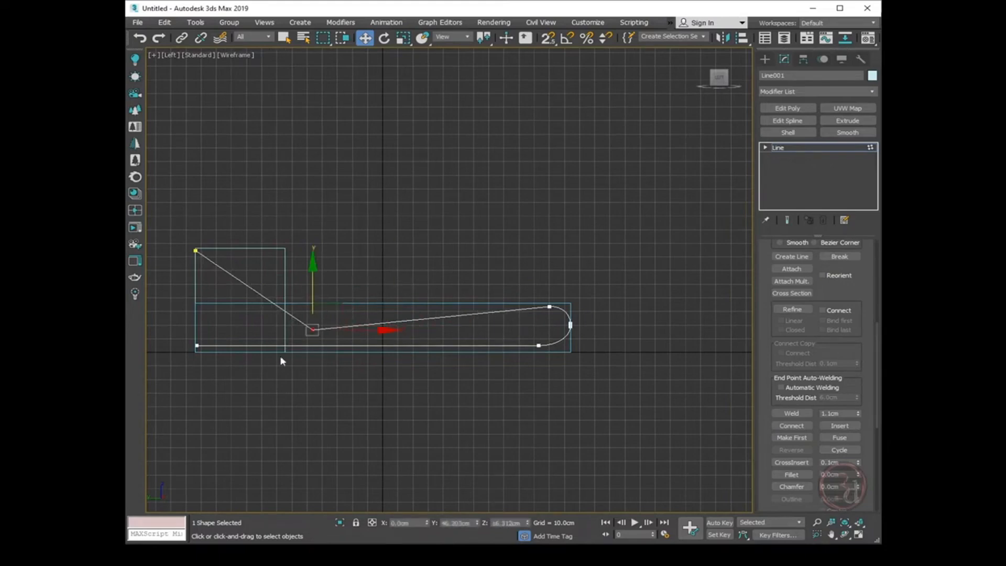
Snap the profile line onto the large box's side edge beside the small box in the top view
{"action": "key", "text": "t"}
{"action": "key", "text": "s"}
{"action": "left_click_drag", "start_coordinate": [445, 344], "coordinate": [338, 210]}
Extrude the side profile by -6 cm
{"action": "left_click", "coordinate": [852, 121]}
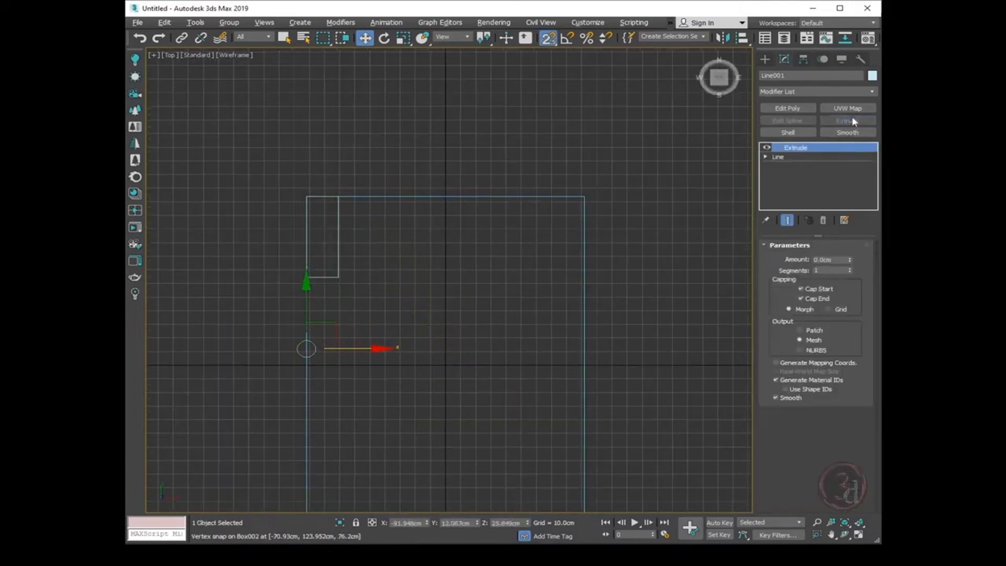
{"action": "double_click", "coordinate": [839, 258]}
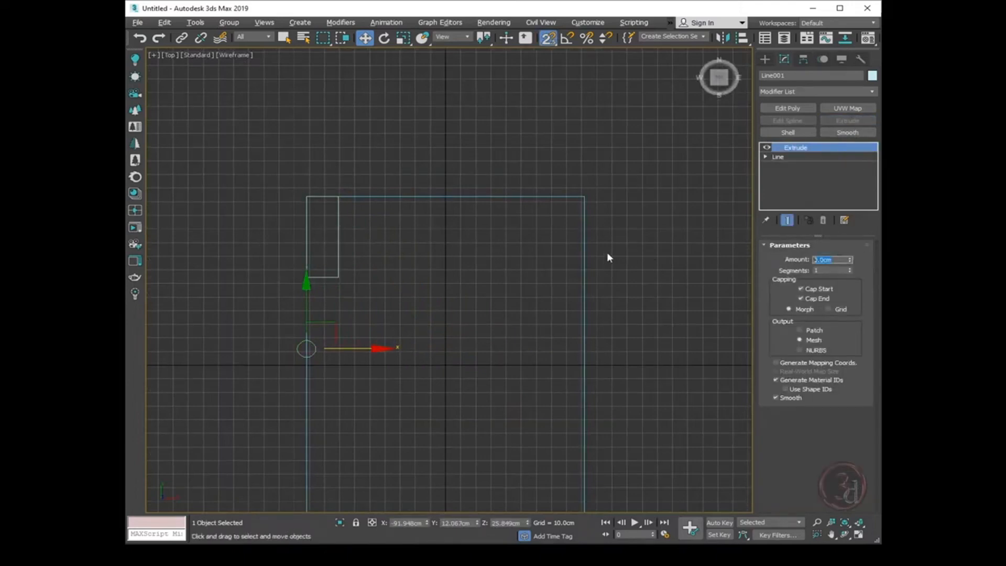
{"action": "type", "text": "6"}
{"action": "key", "text": "Return"}
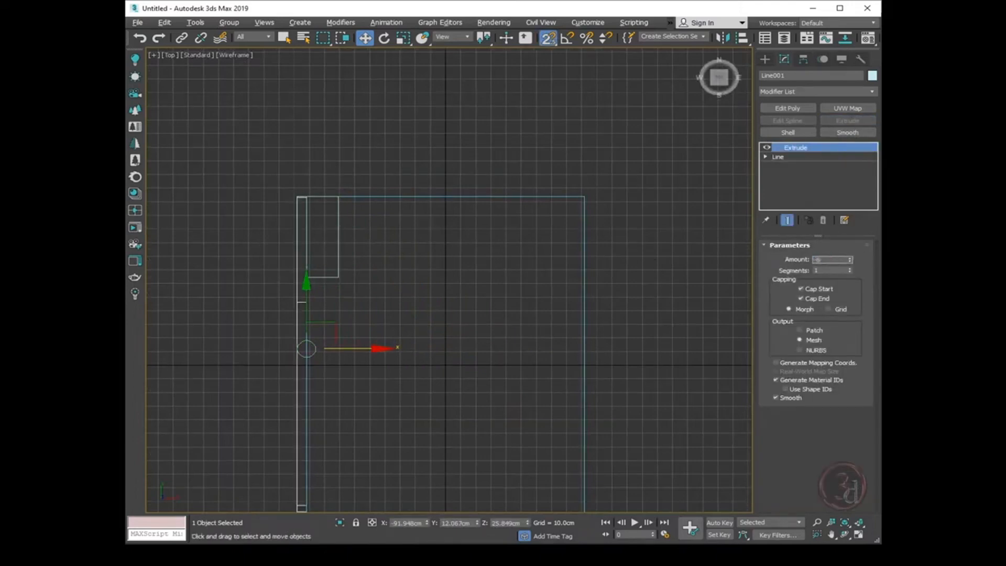
{"action": "type", "text": "-6"}
{"action": "key", "text": "Return"}
Make the large base box and the small box see-through in a shaded perspective view
{"action": "middle_click_drag", "start_coordinate": [460, 275], "coordinate": [409, 371], "text": "alt"}
{"action": "key", "text": "p"}
{"action": "key", "text": "F3"}
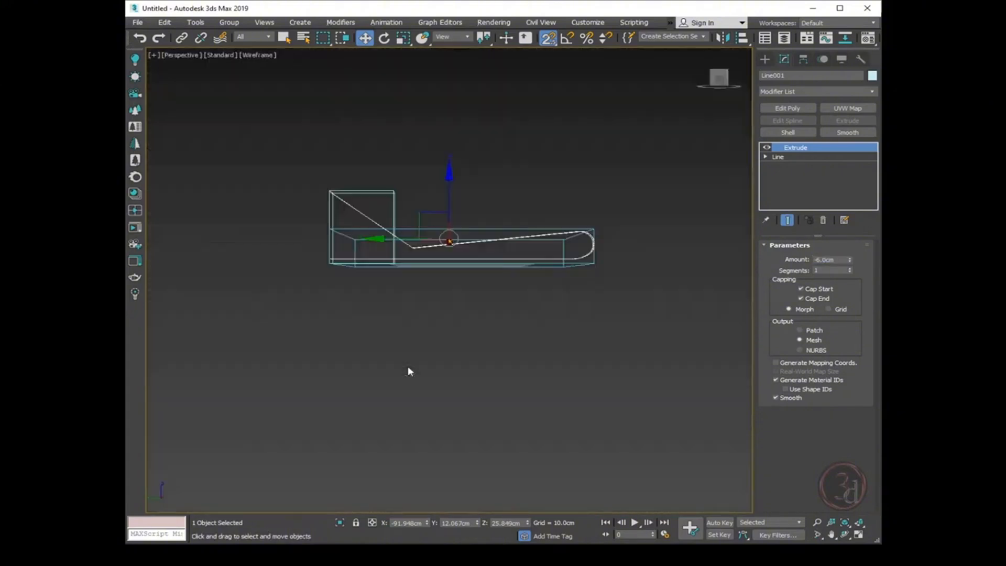
{"action": "mouse_move", "coordinate": [445, 323]}
{"action": "middle_mouse_down", "text": "alt"}
{"action": "mouse_move", "coordinate": [353, 360]}
{"action": "mouse_move", "coordinate": [548, 292]}
{"action": "mouse_move", "coordinate": [479, 283]}
{"action": "middle_mouse_up", "text": "alt"}
{"action": "scroll", "coordinate": [479, 282], "scroll_direction": "up", "scroll_amount": 5}
{"action": "key", "text": "F3"}
{"action": "scroll", "coordinate": [479, 280], "scroll_direction": "down", "scroll_amount": 6}
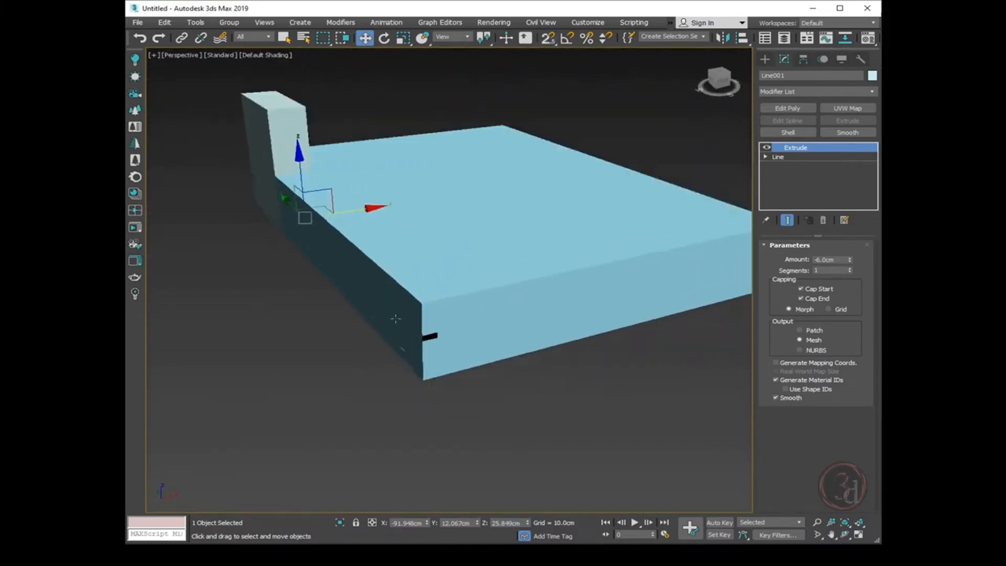
{"action": "left_click", "coordinate": [492, 229]}
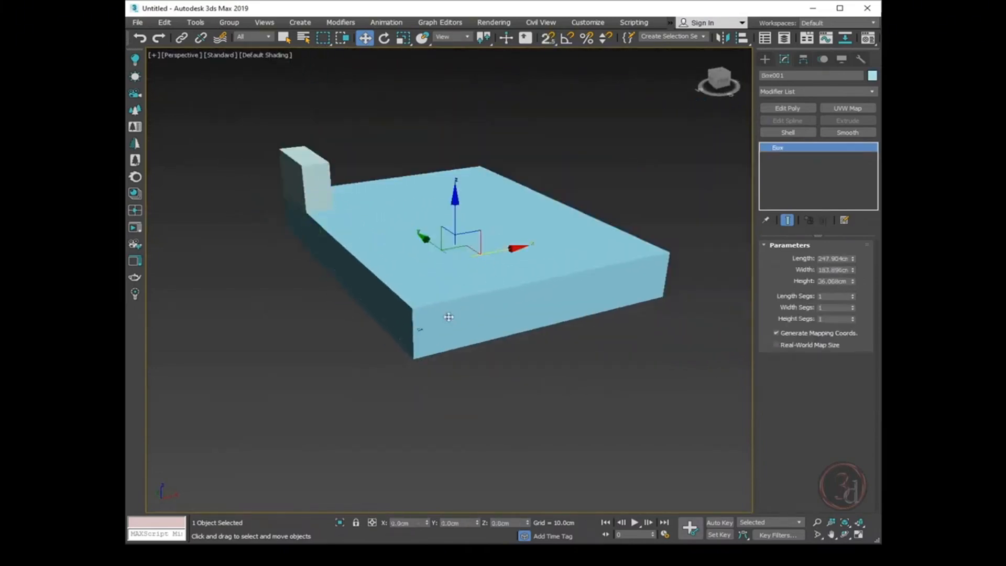
{"action": "key", "text": "alt+x"}
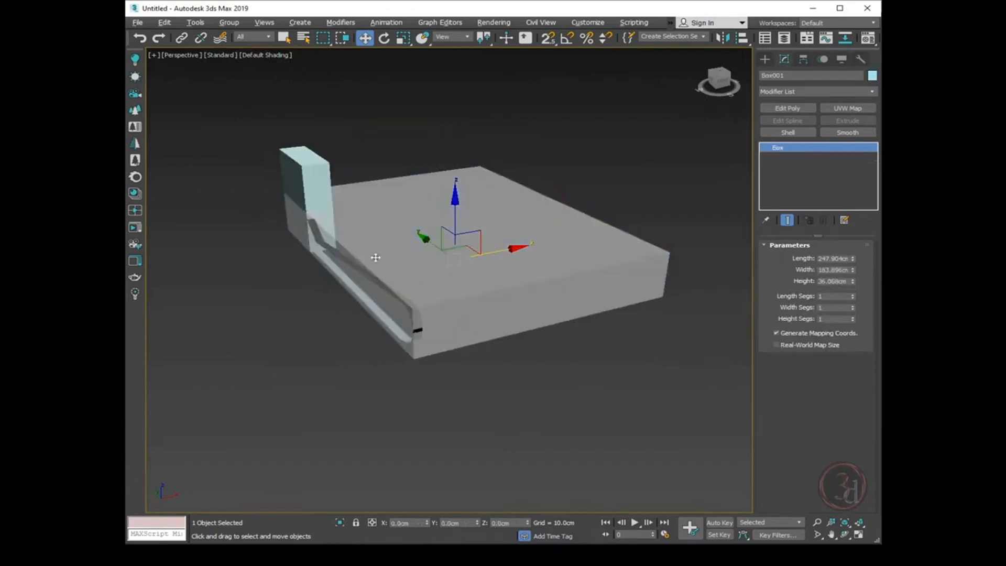
{"action": "left_click", "coordinate": [315, 175]}
{"action": "scroll", "coordinate": [393, 316], "scroll_direction": "up", "scroll_amount": 2}
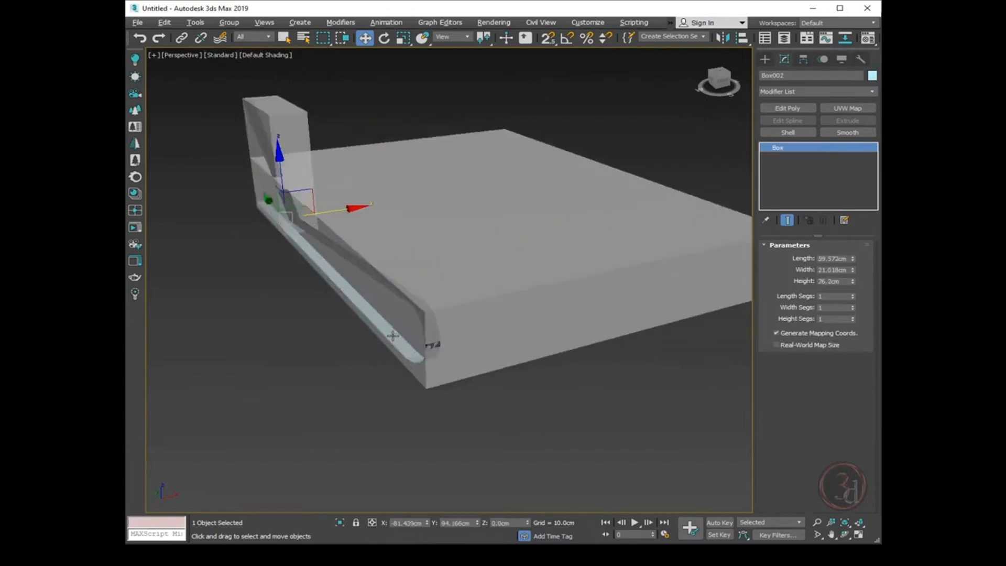
Add a Shell modifier to the extruded side profile and inspect its rounded end in the left wireframe view
{"action": "key", "text": "F3"}
{"action": "left_click", "coordinate": [423, 306]}
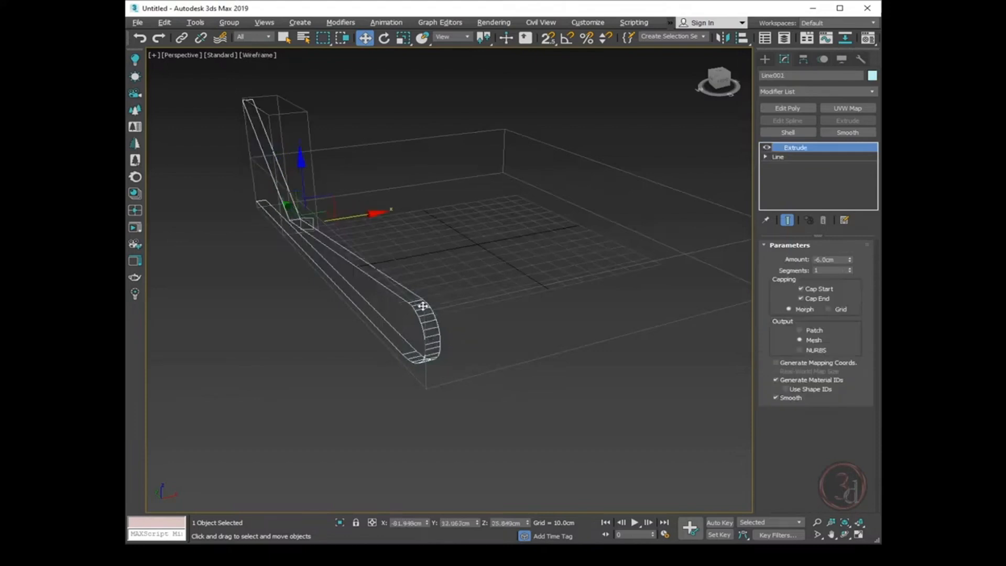
{"action": "left_click", "coordinate": [794, 131]}
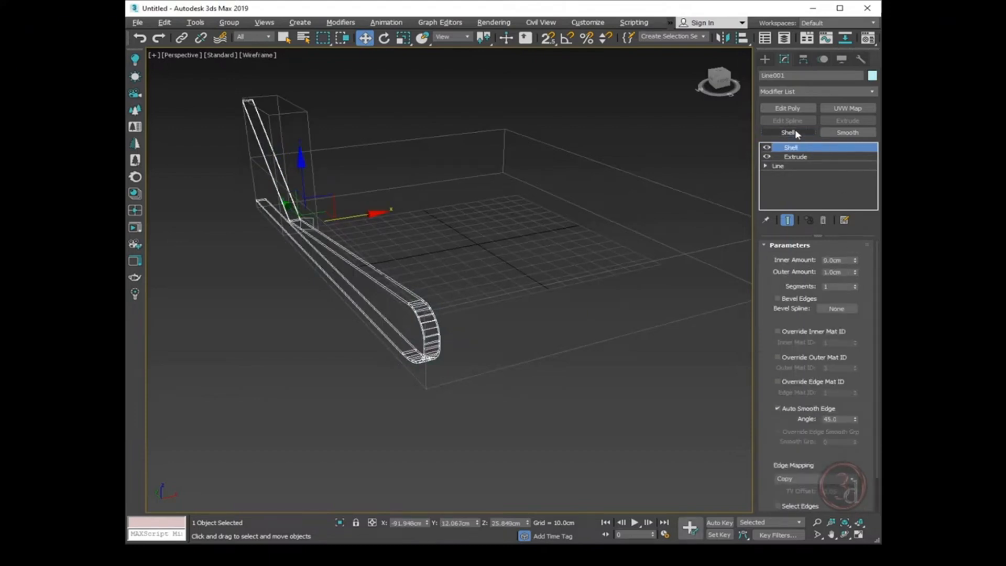
{"action": "key", "text": "l"}
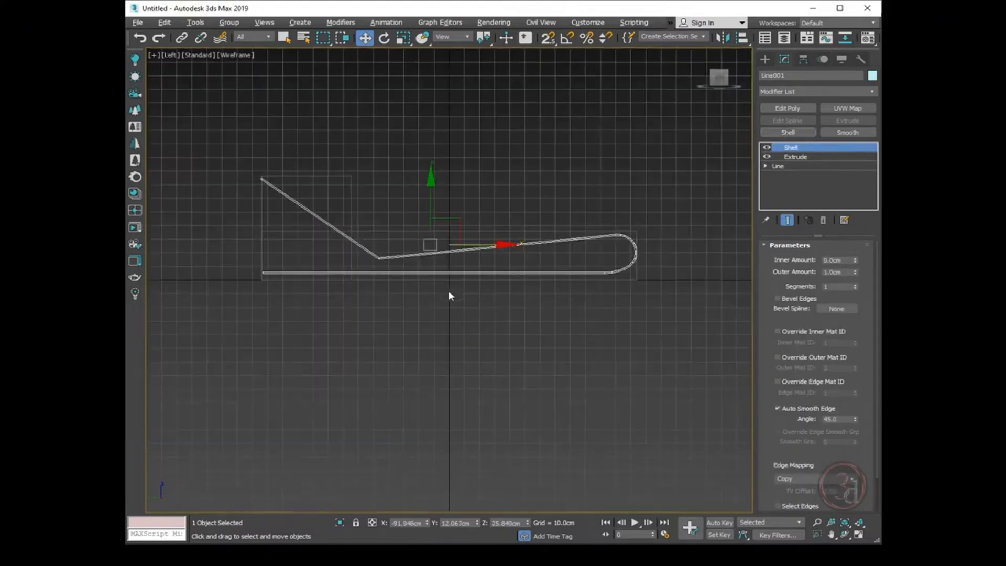
{"action": "scroll", "coordinate": [684, 259], "scroll_direction": "up", "scroll_amount": 5}
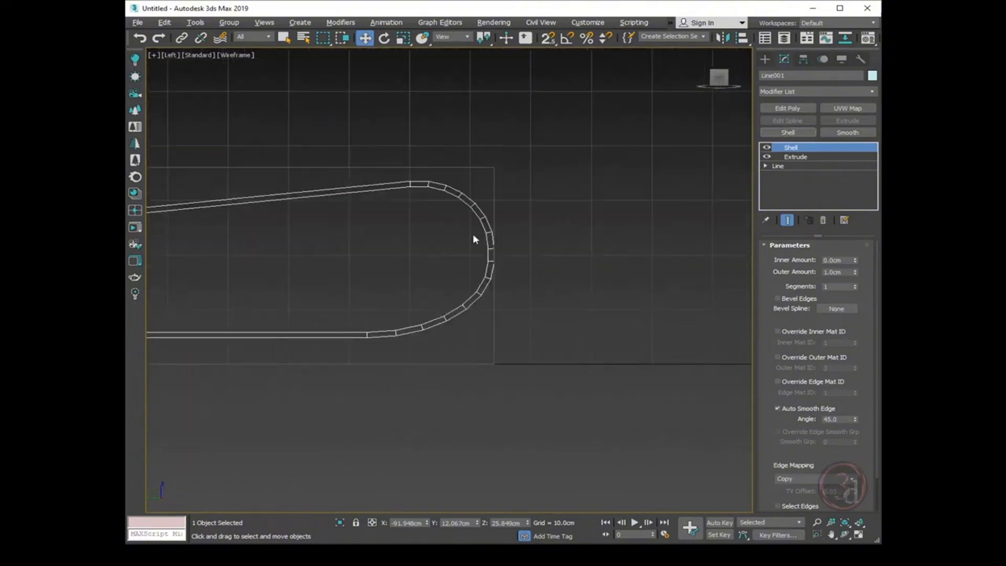
Hide the grid and thicken the side frame by setting the Shell's outer amount to 5.55 cm
{"action": "key", "text": "g"}
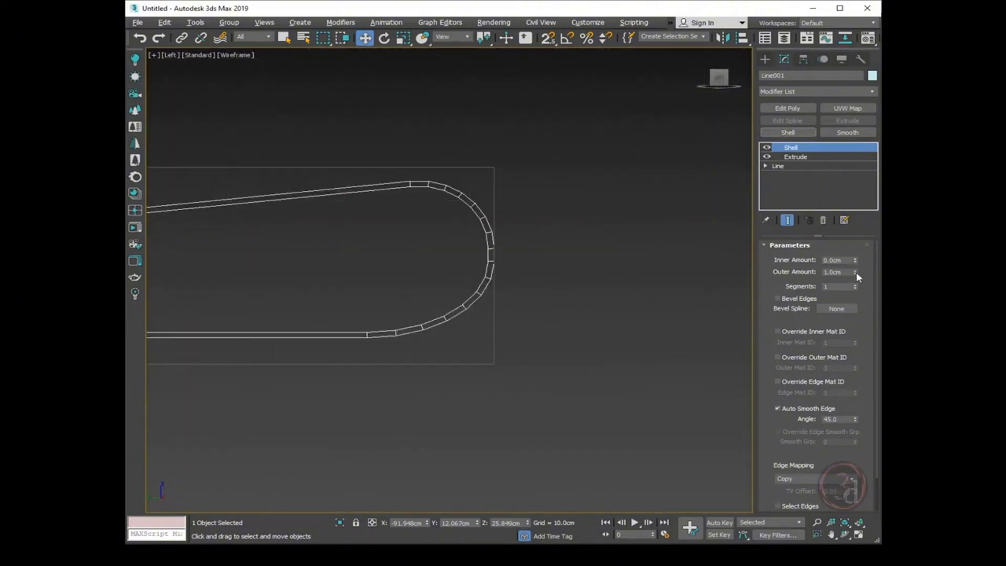
{"action": "left_click_drag", "start_coordinate": [855, 272], "coordinate": [855, 255]}
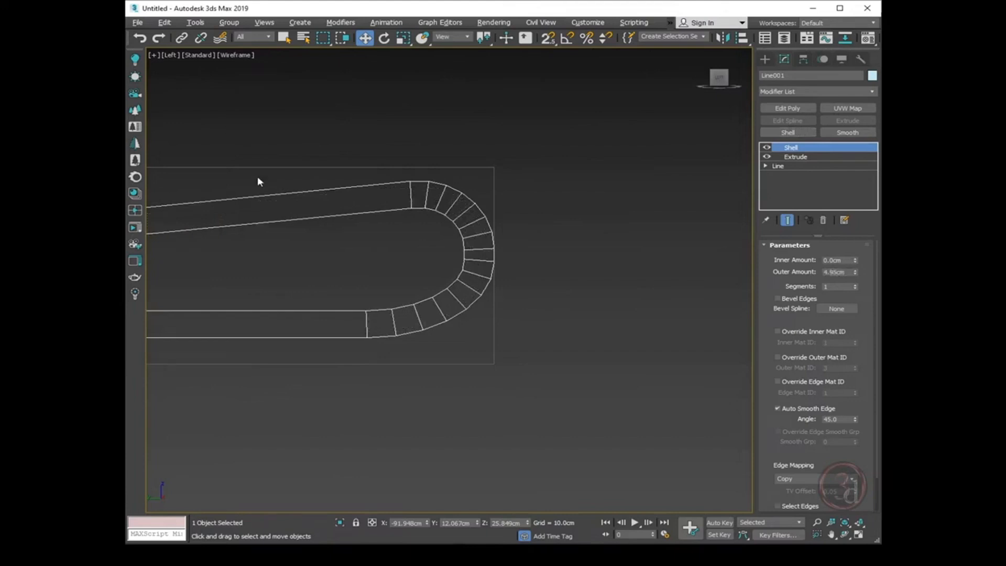
{"action": "scroll", "coordinate": [421, 215], "scroll_direction": "down", "scroll_amount": 6}
{"action": "scroll", "coordinate": [294, 215], "scroll_direction": "up", "scroll_amount": 1}
{"action": "scroll", "coordinate": [296, 219], "scroll_direction": "up", "scroll_amount": 3}
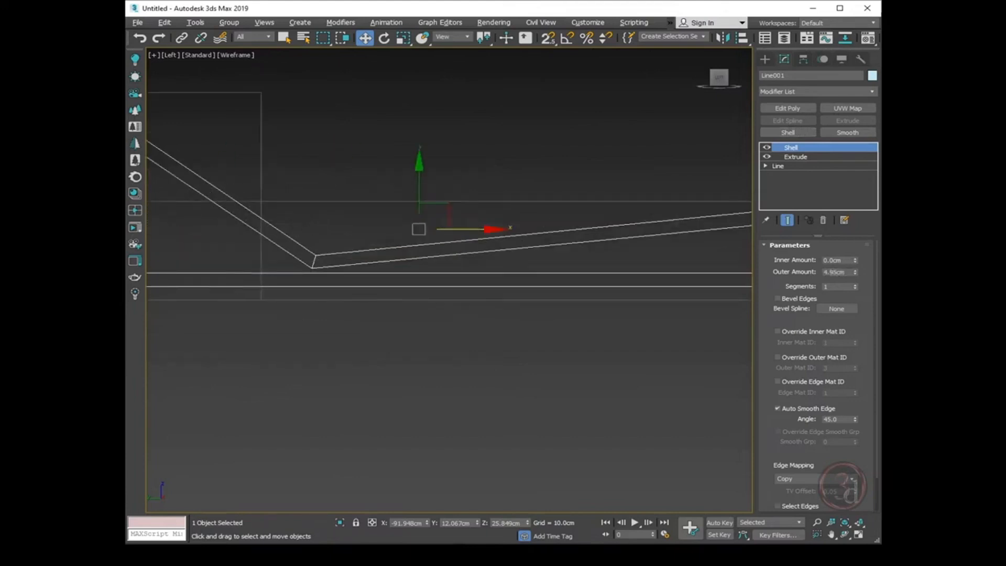
{"action": "left_click_drag", "start_coordinate": [855, 272], "coordinate": [854, 260]}
{"action": "scroll", "coordinate": [336, 265], "scroll_direction": "down", "scroll_amount": 4}
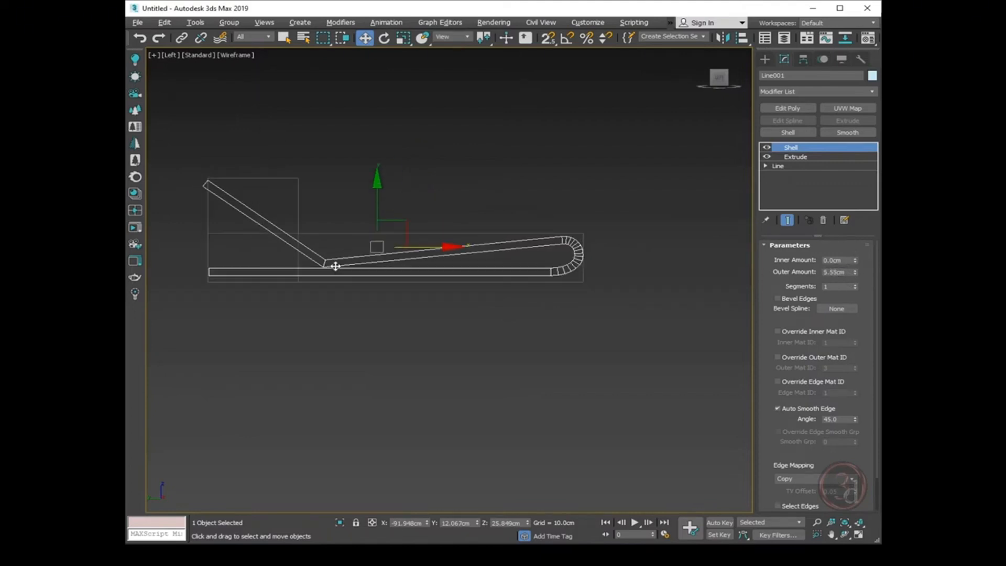
{"action": "scroll", "coordinate": [326, 246], "scroll_direction": "up", "scroll_amount": 2}
Add an Edit Poly modifier and a MeshSmooth modifier above the Shell on the side frame
{"action": "middle_click_drag", "start_coordinate": [538, 330], "coordinate": [516, 335], "text": "alt"}
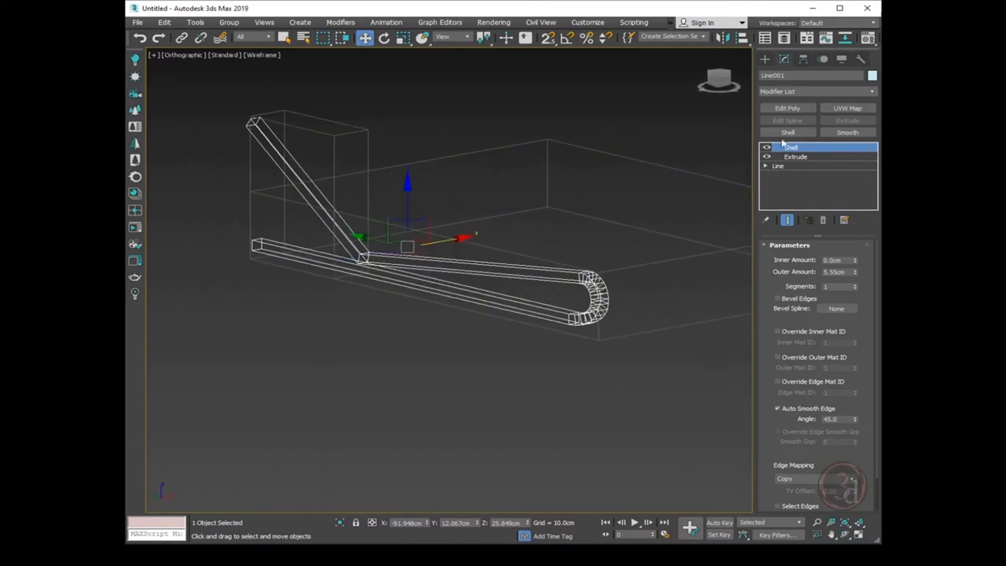
{"action": "left_click", "coordinate": [787, 108]}
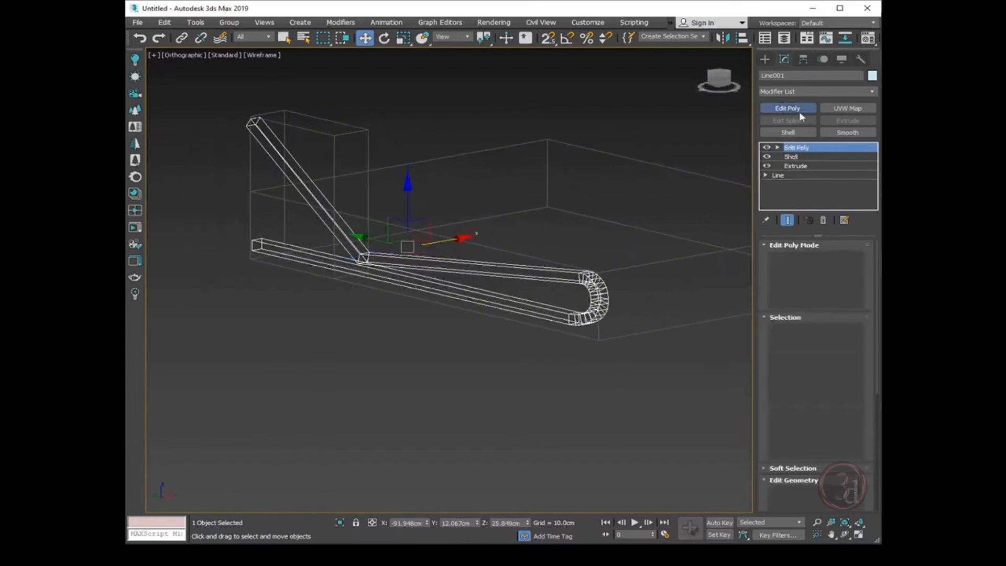
{"action": "left_click", "coordinate": [341, 22]}
{"action": "mouse_move", "coordinate": [378, 171]}
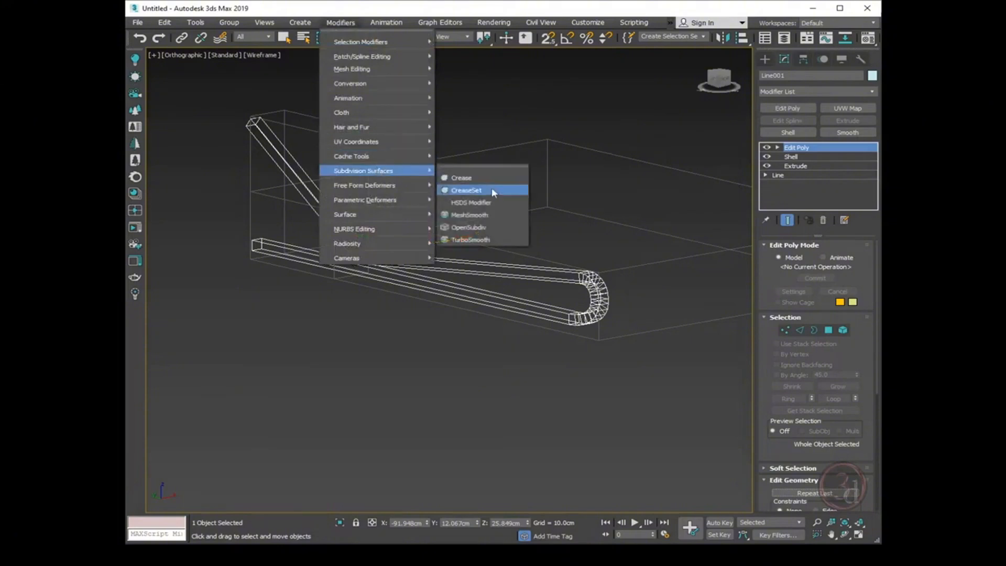
{"action": "left_click", "coordinate": [476, 214]}
Isolate the side frame from the reference boxes and display it with default shading
{"action": "middle_click_drag", "start_coordinate": [374, 270], "coordinate": [426, 277], "text": "alt"}
{"action": "key", "text": "alt+q"}
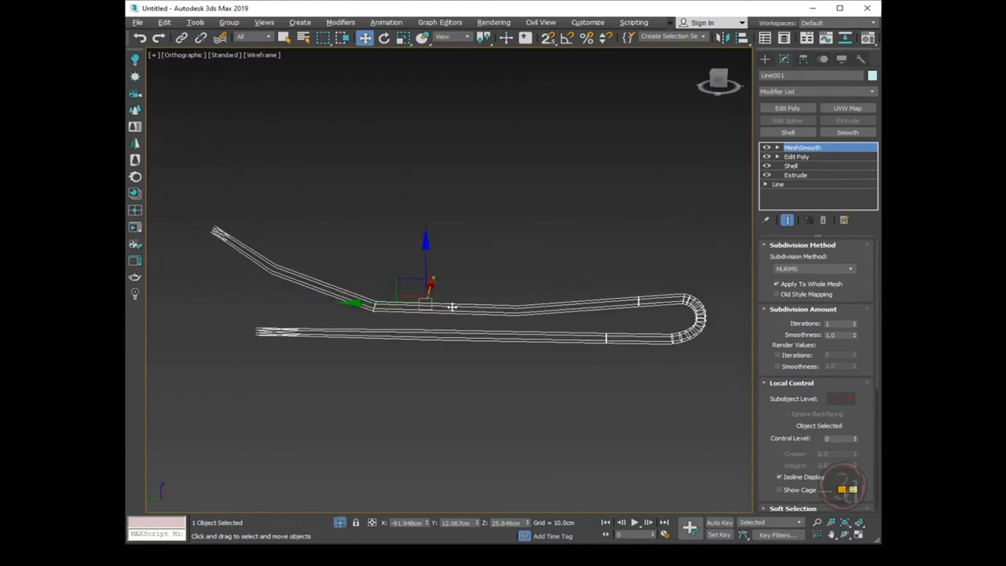
{"action": "key", "text": "F3"}
{"action": "middle_click_drag", "start_coordinate": [451, 322], "coordinate": [242, 253], "text": "alt"}
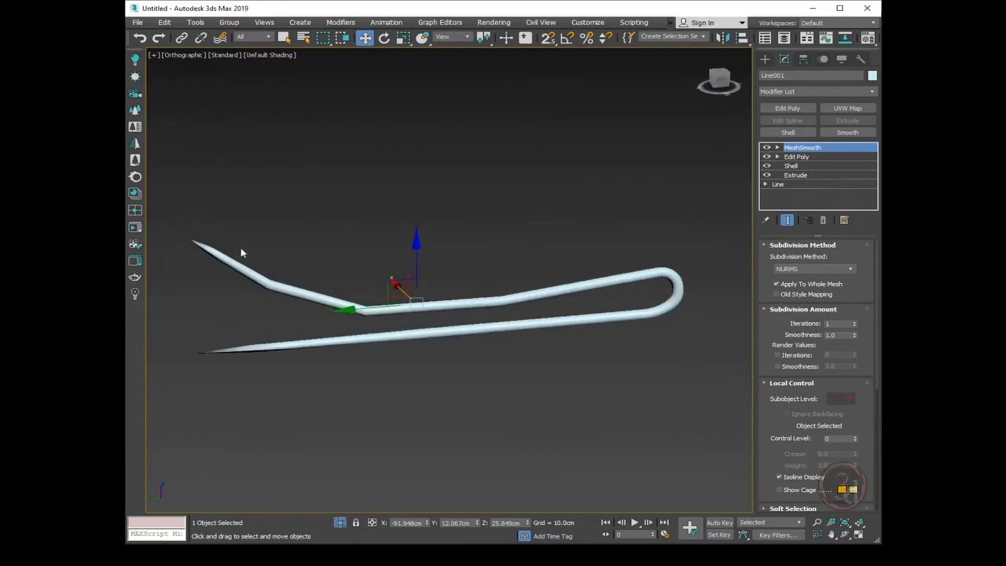
In the Edit Poly's edge level, connect the slanted backrest edges with 1 segment, pinch 0 and slide -94 near the free end
{"action": "left_click", "coordinate": [802, 157]}
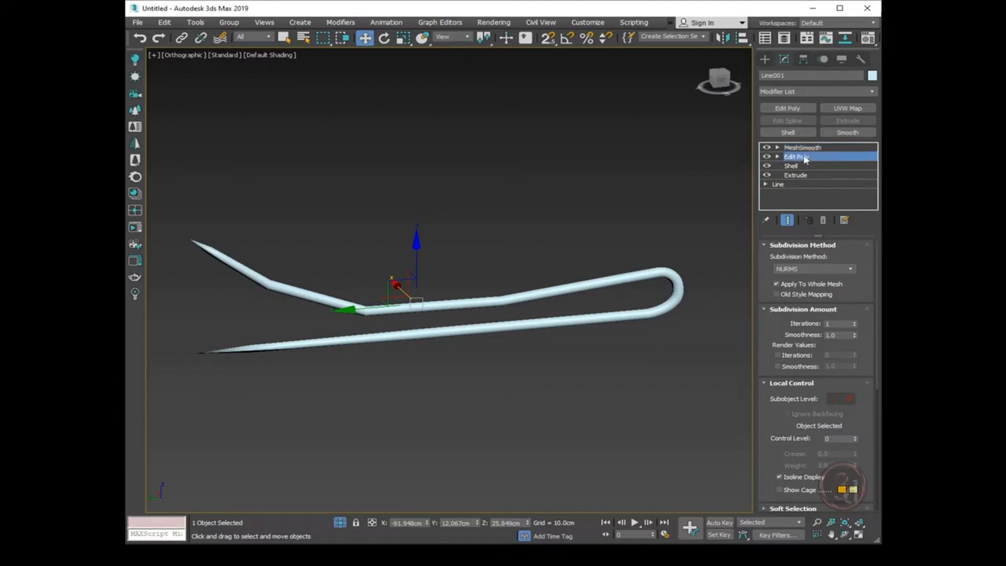
{"action": "left_click", "coordinate": [788, 222]}
{"action": "left_click", "coordinate": [800, 329]}
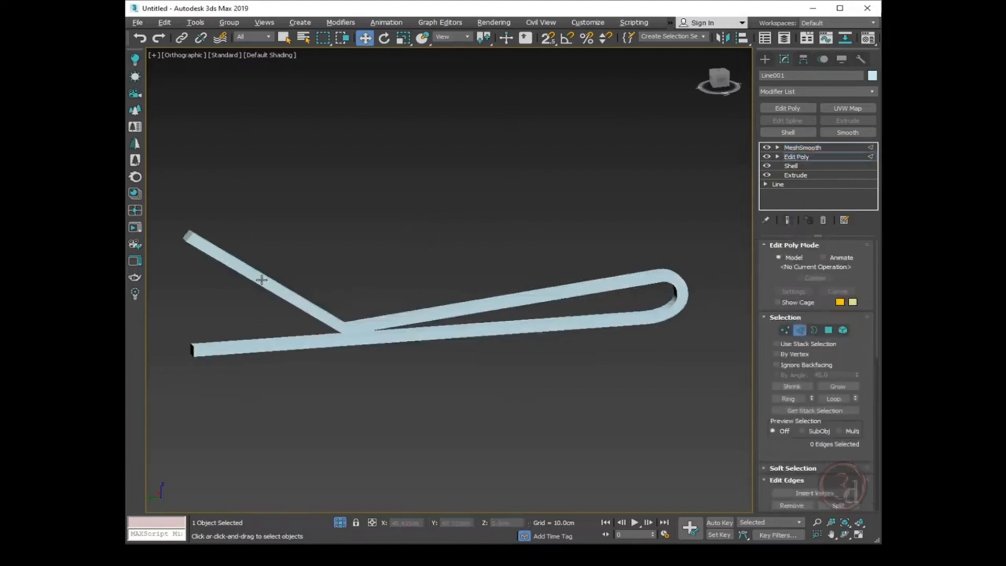
{"action": "middle_click_drag", "start_coordinate": [259, 281], "coordinate": [231, 284], "text": "alt"}
{"action": "left_click_drag", "start_coordinate": [259, 230], "coordinate": [212, 260]}
{"action": "scroll", "coordinate": [212, 260], "scroll_direction": "up", "scroll_amount": 3}
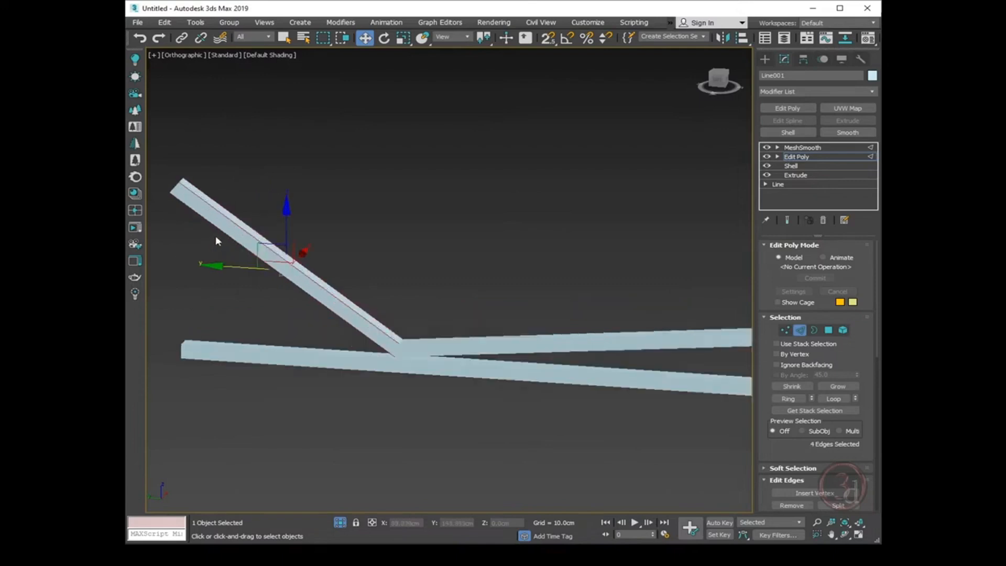
{"action": "right_click", "coordinate": [242, 216]}
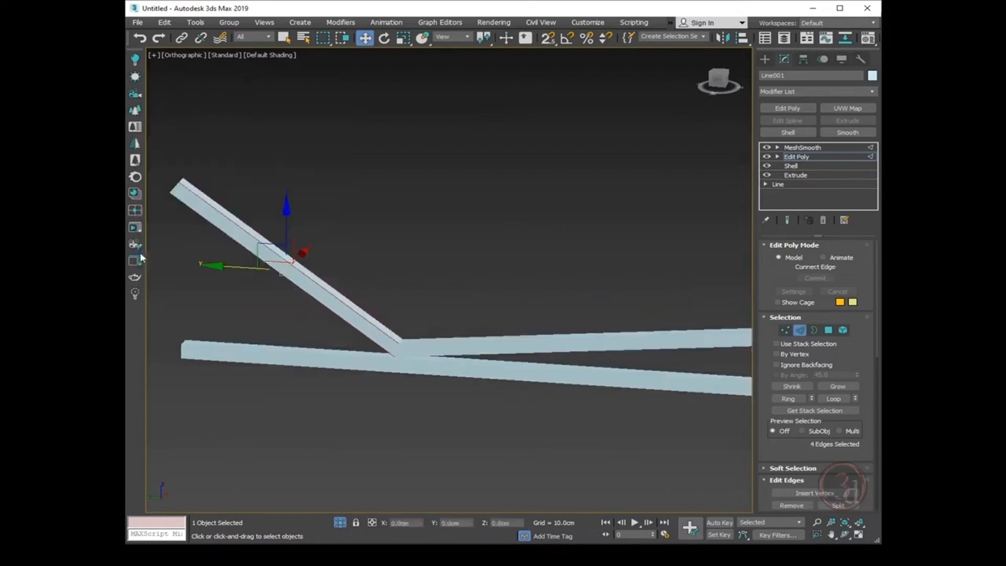
{"action": "left_click", "coordinate": [139, 252]}
{"action": "left_click_drag", "start_coordinate": [457, 317], "coordinate": [482, 519]}
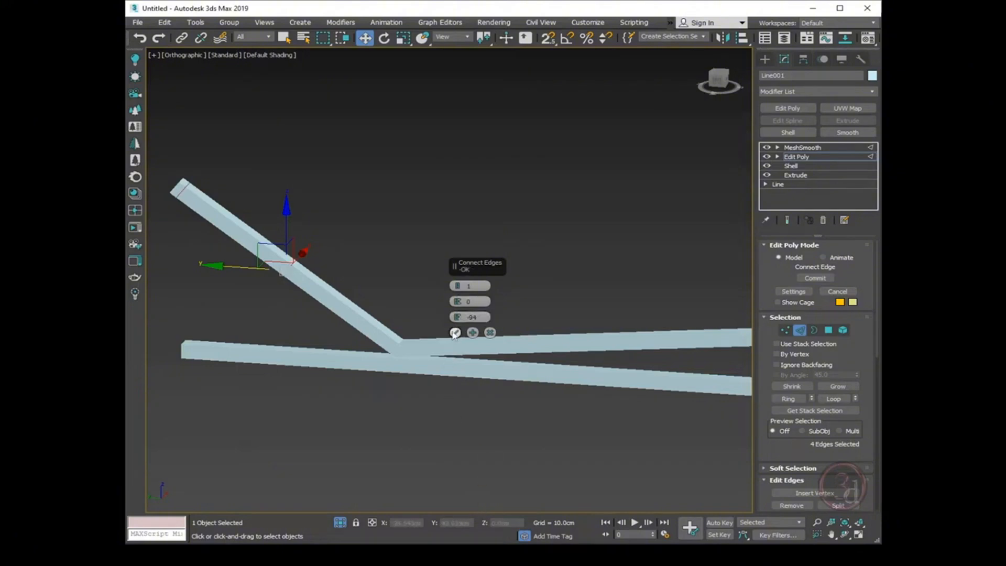
{"action": "left_click", "coordinate": [455, 332]}
Connect the lower rail's long edges with 1 segment slid close to its free end, and check the smoothed result
{"action": "middle_click_drag", "start_coordinate": [285, 338], "coordinate": [317, 324]}
{"action": "left_click_drag", "start_coordinate": [317, 325], "coordinate": [309, 376]}
{"action": "right_click", "coordinate": [303, 306]}
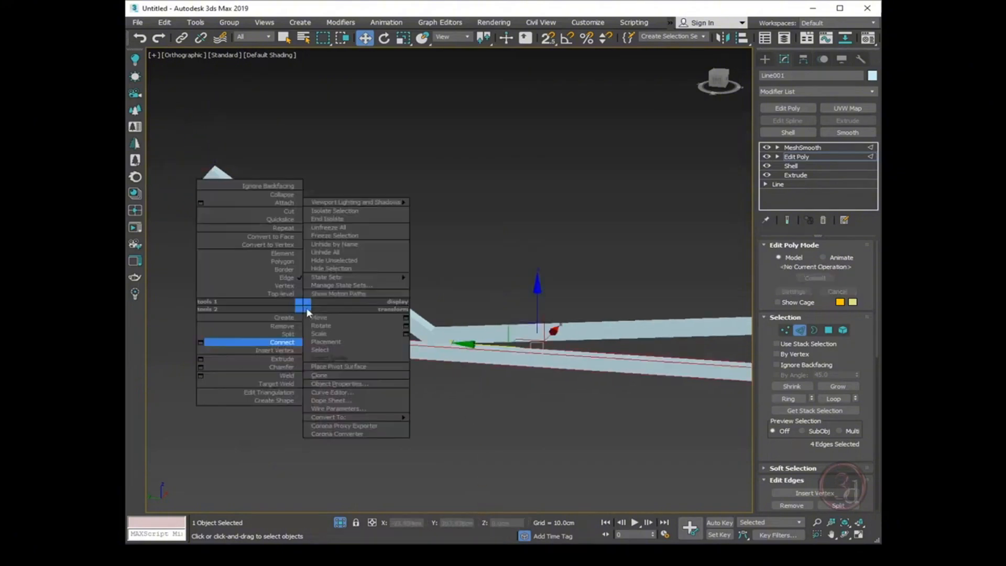
{"action": "left_click", "coordinate": [203, 341]}
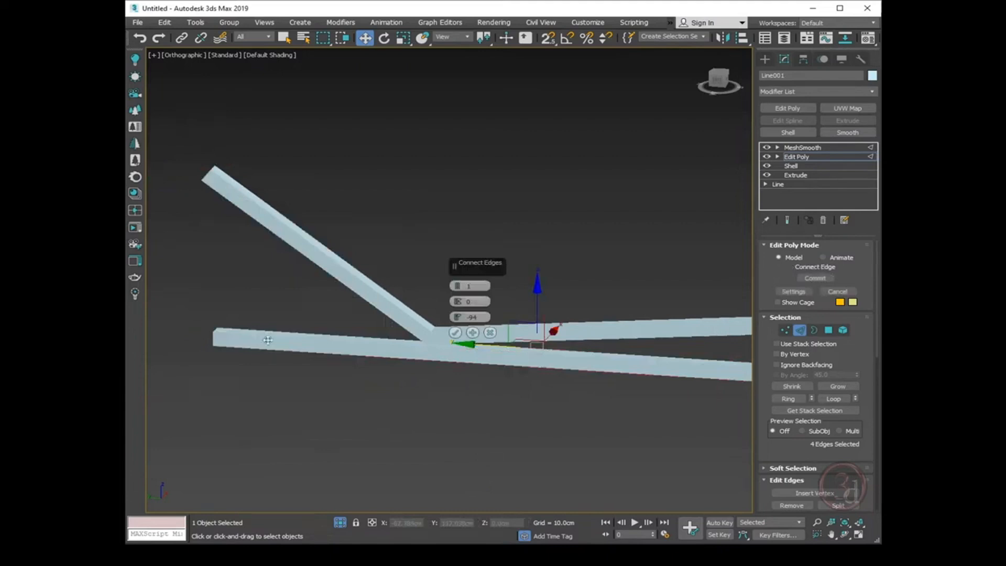
{"action": "left_click_drag", "start_coordinate": [457, 320], "coordinate": [459, 103]}
{"action": "left_click", "coordinate": [455, 333]}
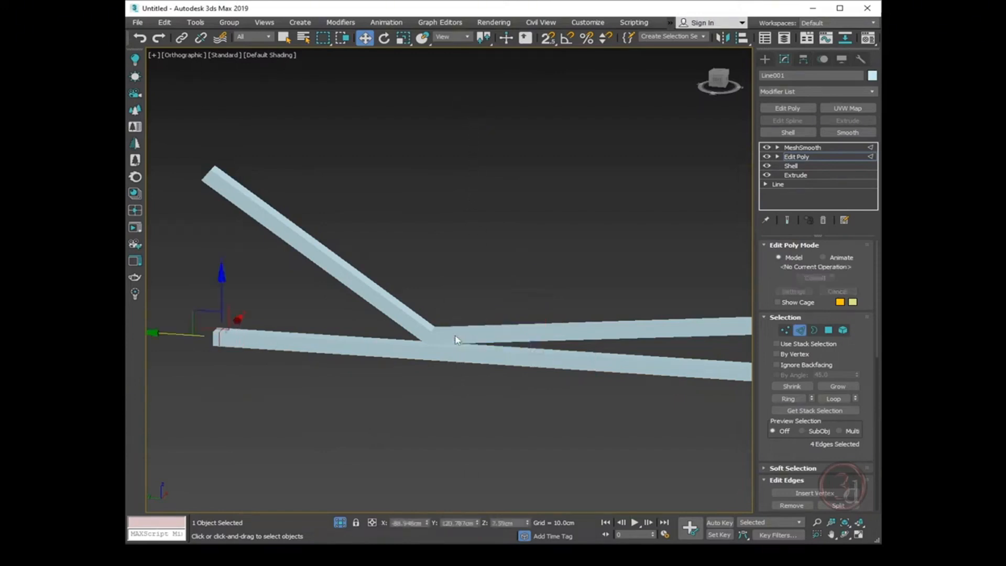
{"action": "left_click", "coordinate": [791, 221]}
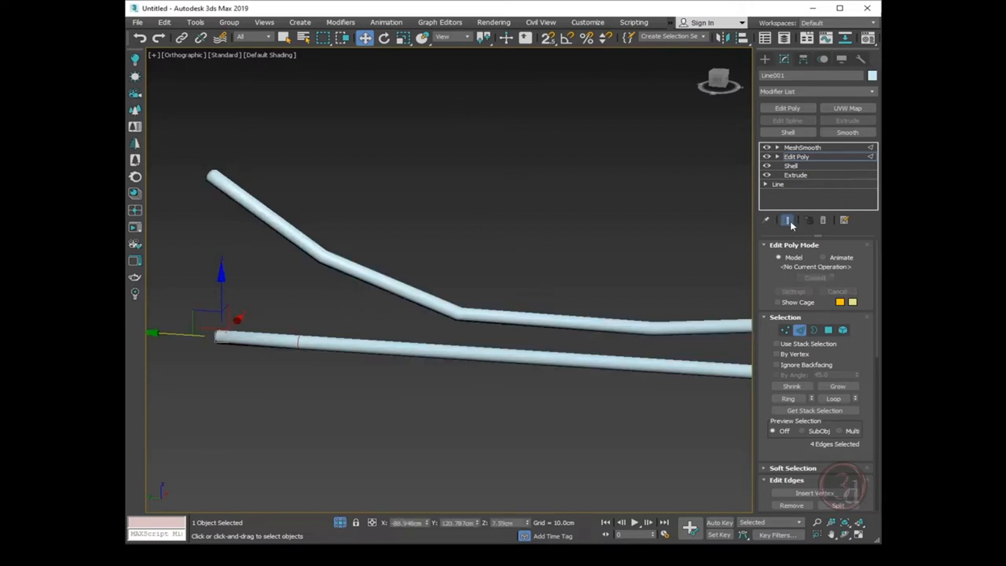
{"action": "left_click", "coordinate": [790, 221]}
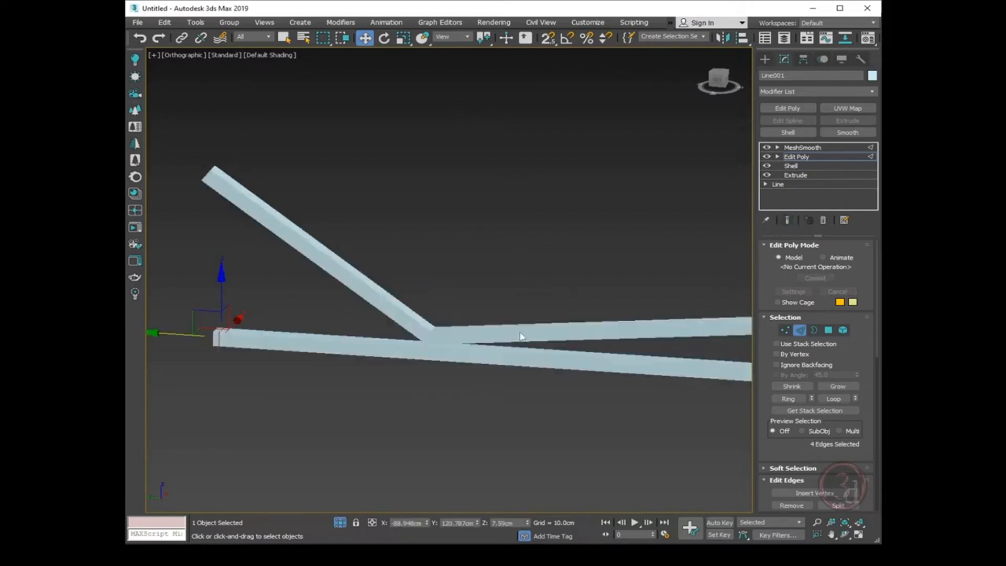
Show edged faces and select only the four edges around the corner where the backrest meets the upper rail
{"action": "key", "text": "F4"}
{"action": "middle_click_drag", "start_coordinate": [521, 337], "coordinate": [367, 306], "text": "alt"}
{"action": "scroll", "coordinate": [391, 337], "scroll_direction": "up", "scroll_amount": 3}
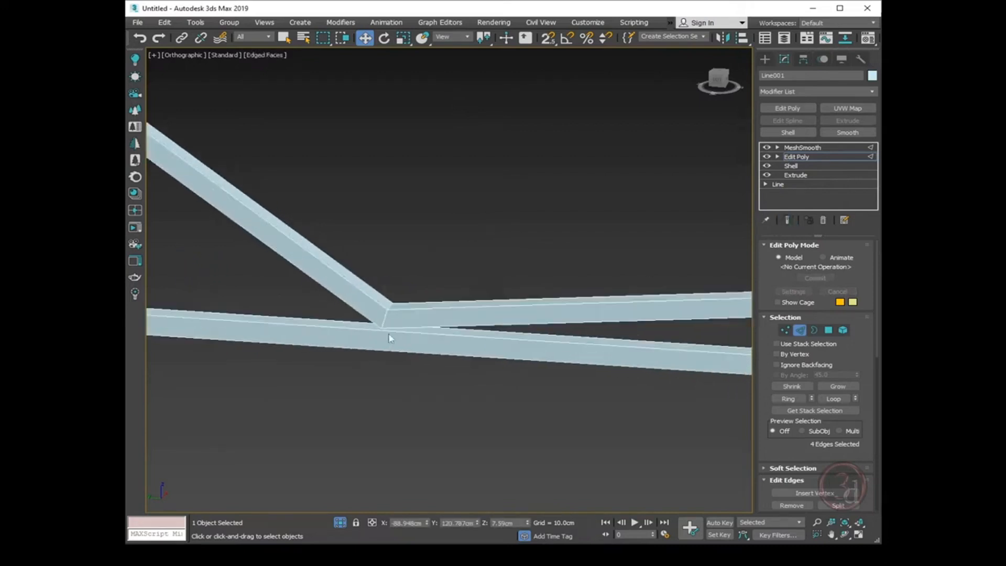
{"action": "left_click", "coordinate": [426, 263]}
{"action": "left_click_drag", "start_coordinate": [447, 247], "coordinate": [393, 319]}
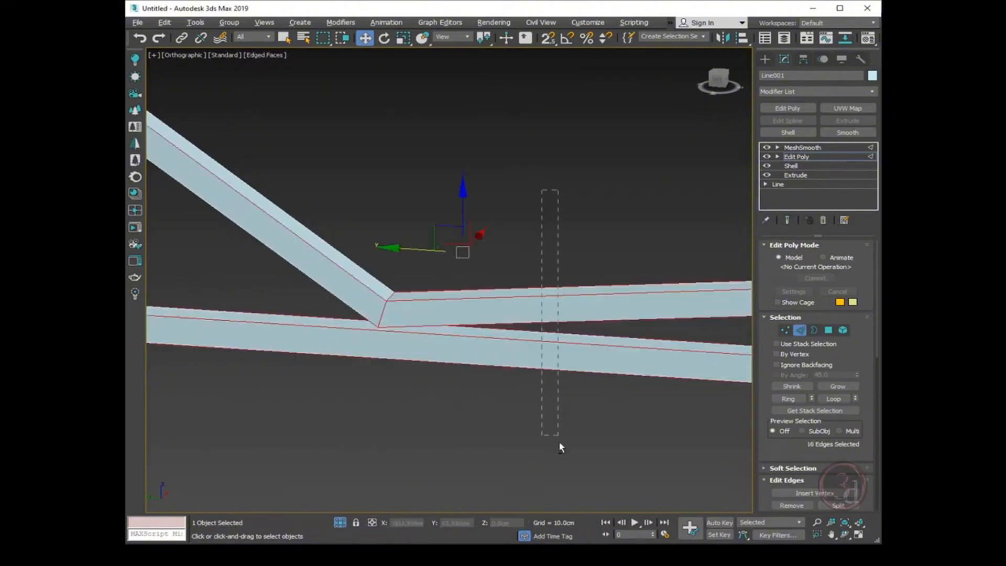
{"action": "left_click_drag", "start_coordinate": [558, 447], "coordinate": [616, 487], "text": "alt"}
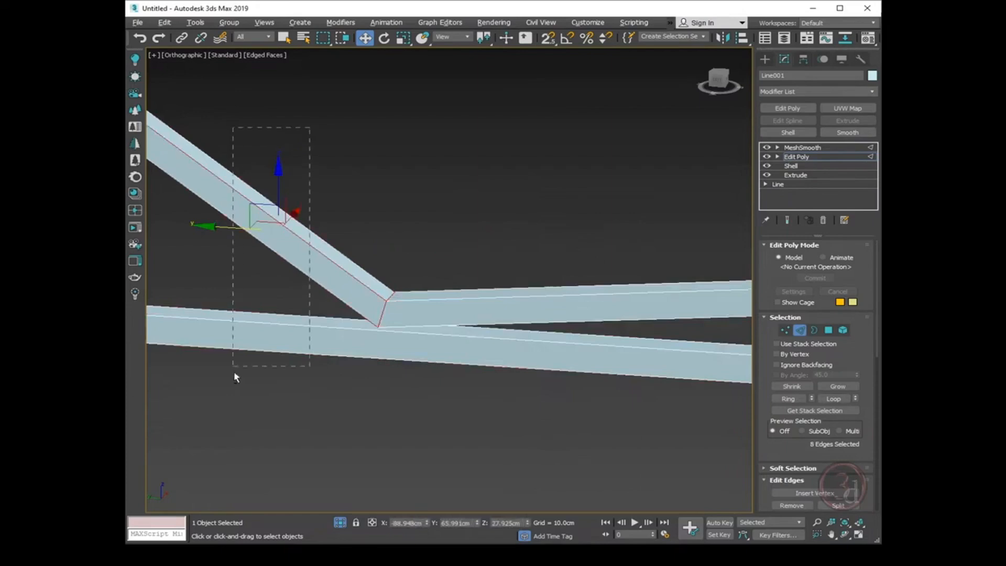
{"action": "left_click_drag", "start_coordinate": [235, 375], "coordinate": [230, 423], "text": "alt"}
{"action": "middle_click_drag", "start_coordinate": [387, 370], "coordinate": [346, 314], "text": "alt"}
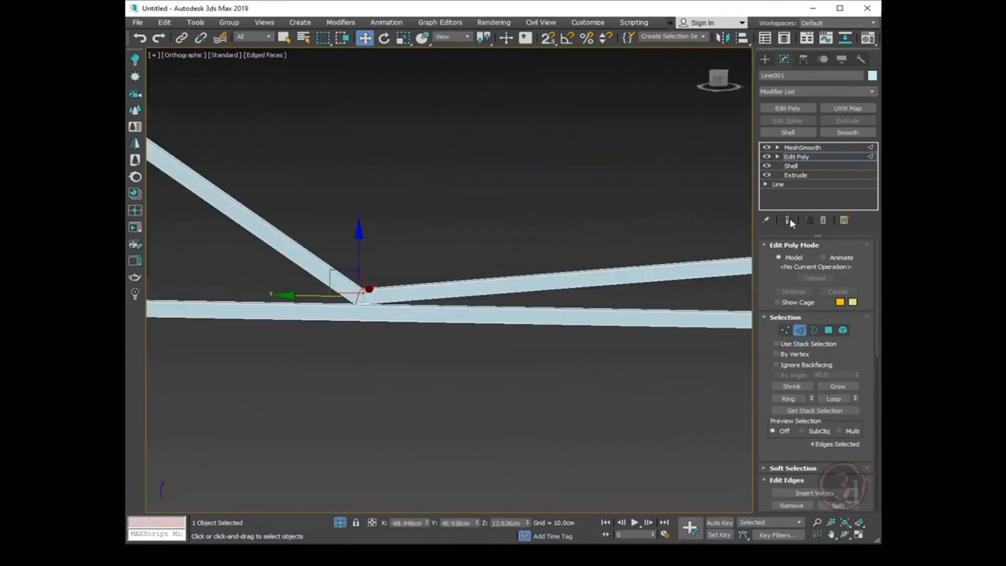
{"action": "left_click", "coordinate": [787, 220]}
{"action": "right_click", "coordinate": [493, 256]}
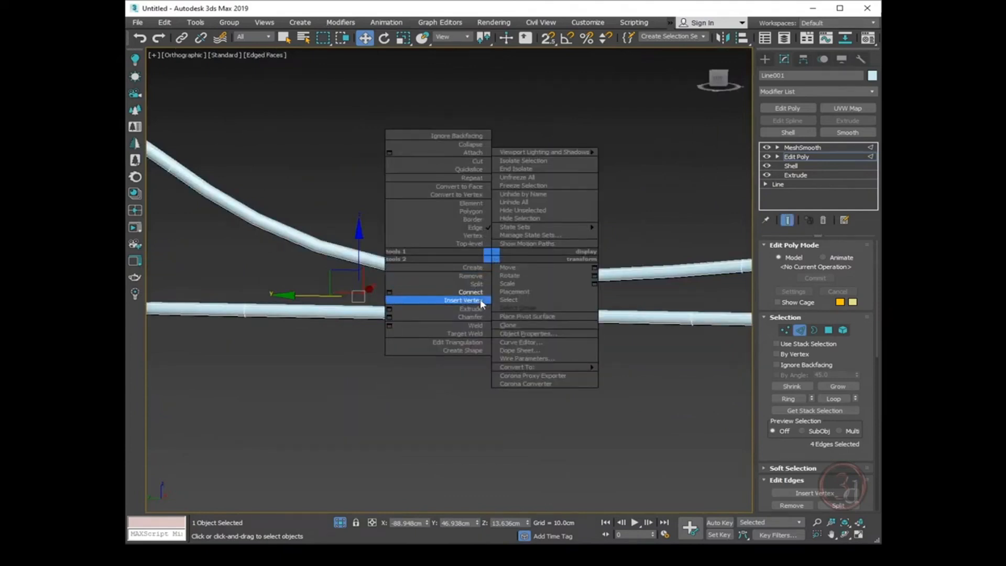
{"action": "left_click", "coordinate": [389, 317]}
{"action": "scroll", "coordinate": [388, 240], "scroll_direction": "down", "scroll_amount": 2}
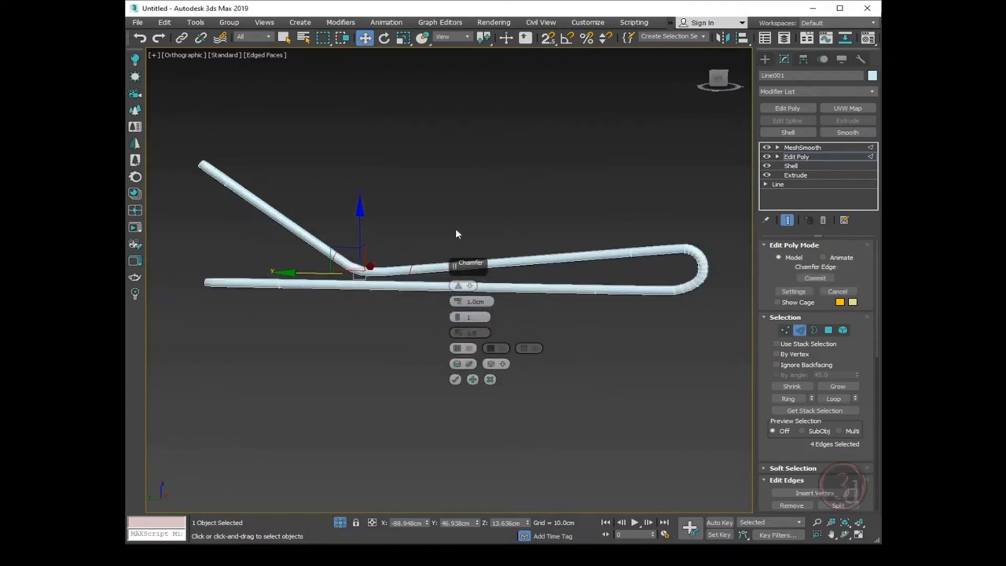
{"action": "left_click_drag", "start_coordinate": [460, 306], "coordinate": [456, 279]}
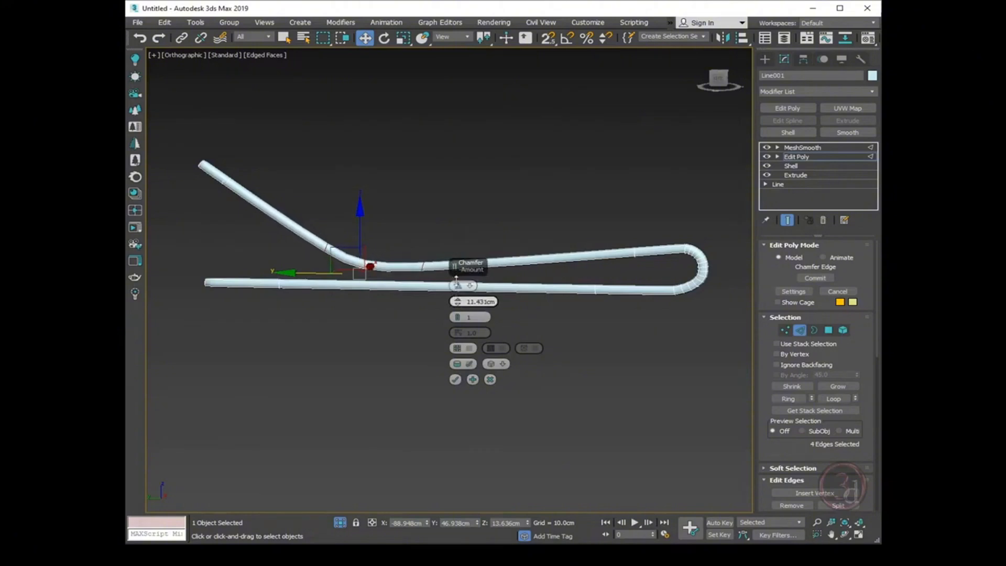
{"action": "middle_click_drag", "start_coordinate": [379, 306], "coordinate": [338, 284]}
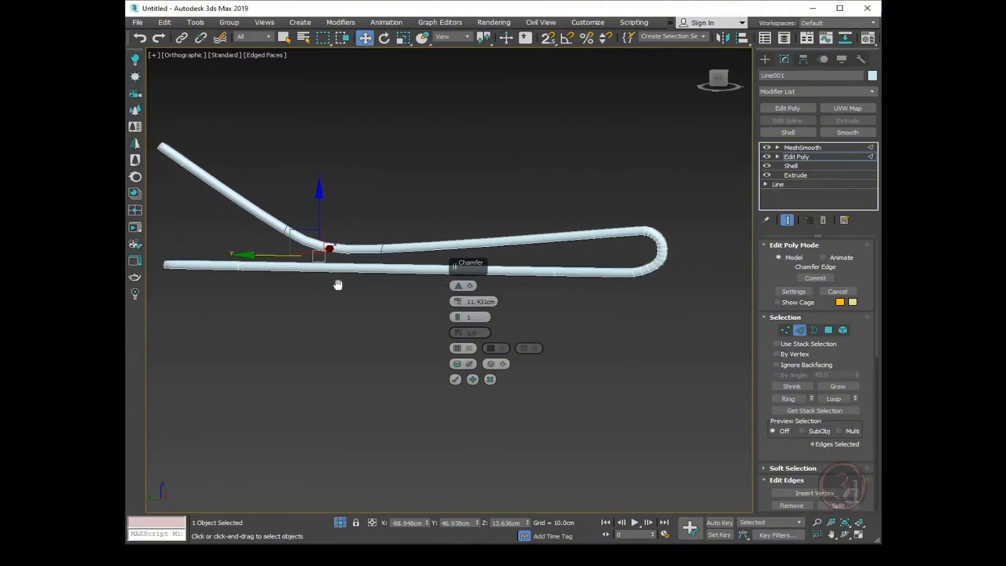
{"action": "left_click_drag", "start_coordinate": [457, 302], "coordinate": [456, 289]}
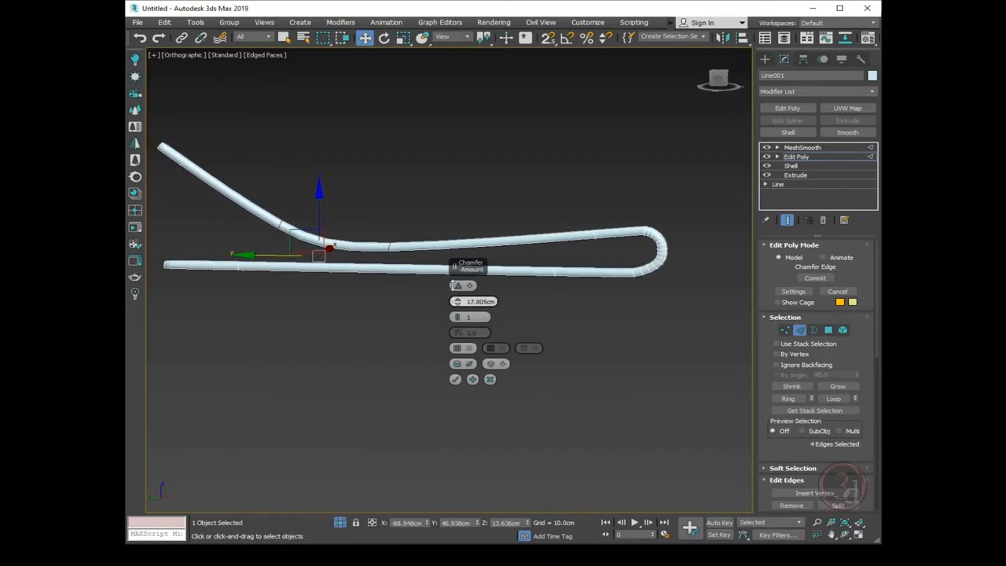
{"action": "left_click", "coordinate": [490, 379]}
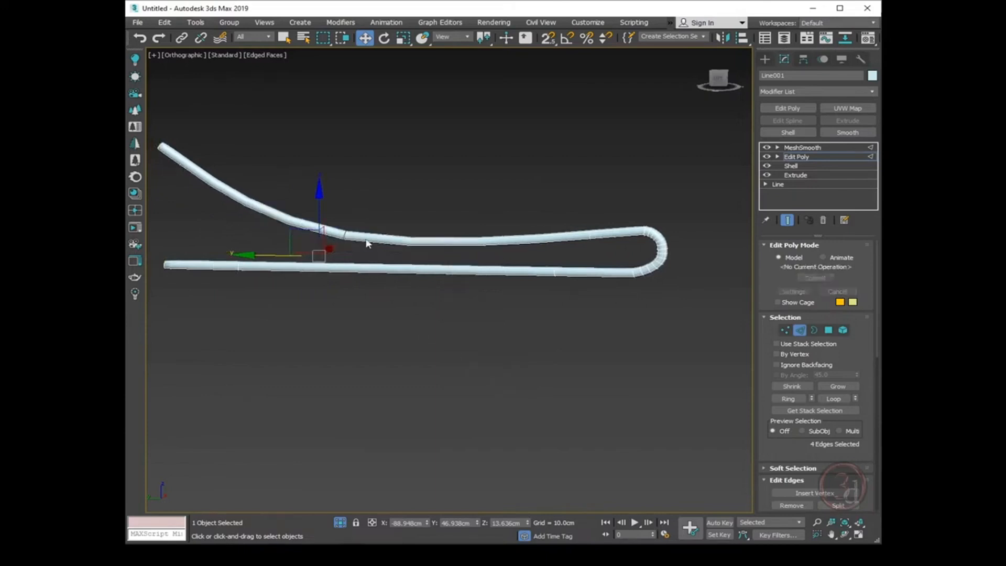
Lower the selected corner edges to about Z 4.29 cm and turn the smoothed end result back on
{"action": "left_click", "coordinate": [785, 220]}
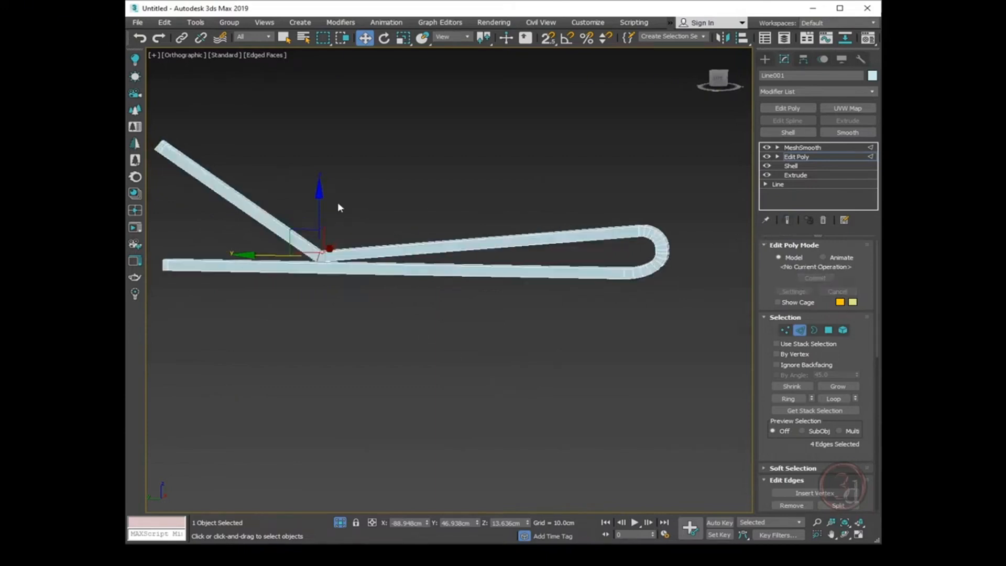
{"action": "left_click_drag", "start_coordinate": [319, 210], "coordinate": [320, 227]}
{"action": "right_click", "coordinate": [386, 241]}
{"action": "left_click", "coordinate": [386, 241]}
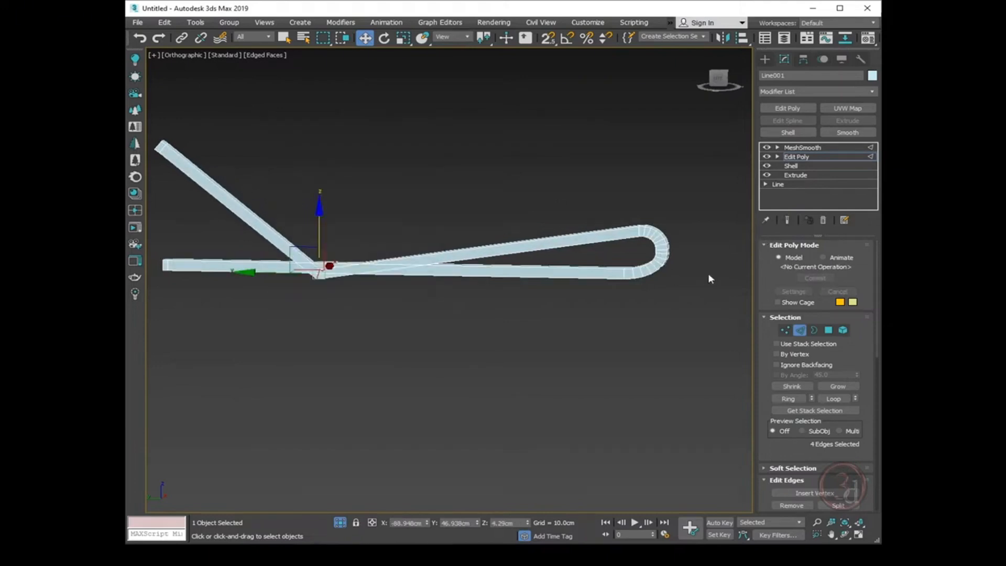
{"action": "left_click", "coordinate": [788, 220]}
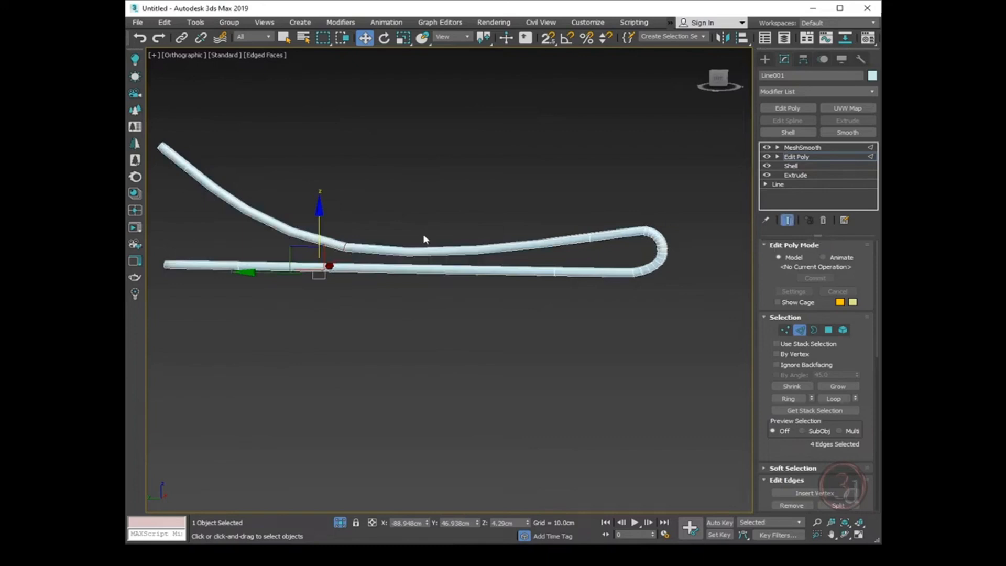
Try to chamfer the four selected corner edges where the backrest meets the upper rail
{"action": "right_click", "coordinate": [363, 226]}
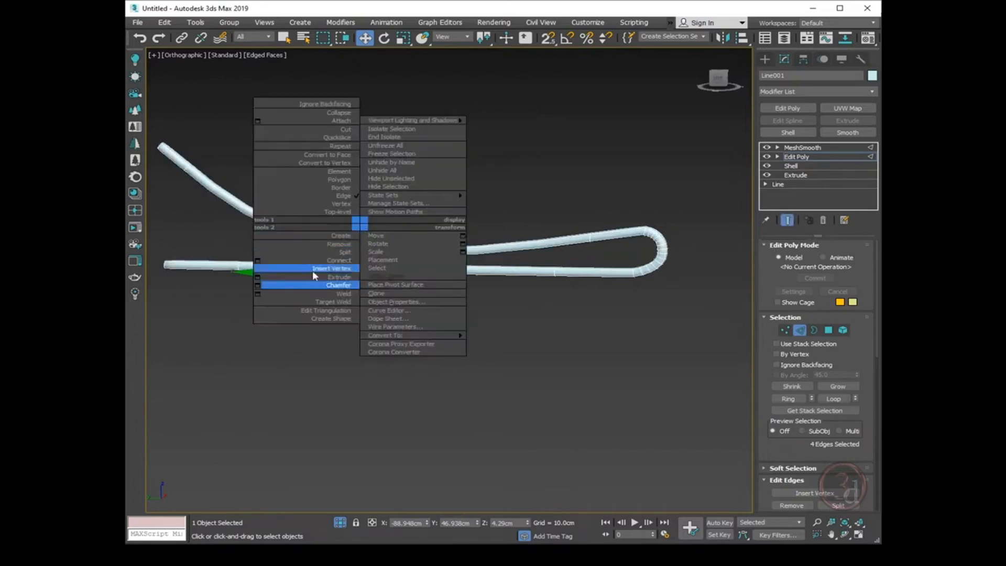
{"action": "left_click", "coordinate": [257, 289]}
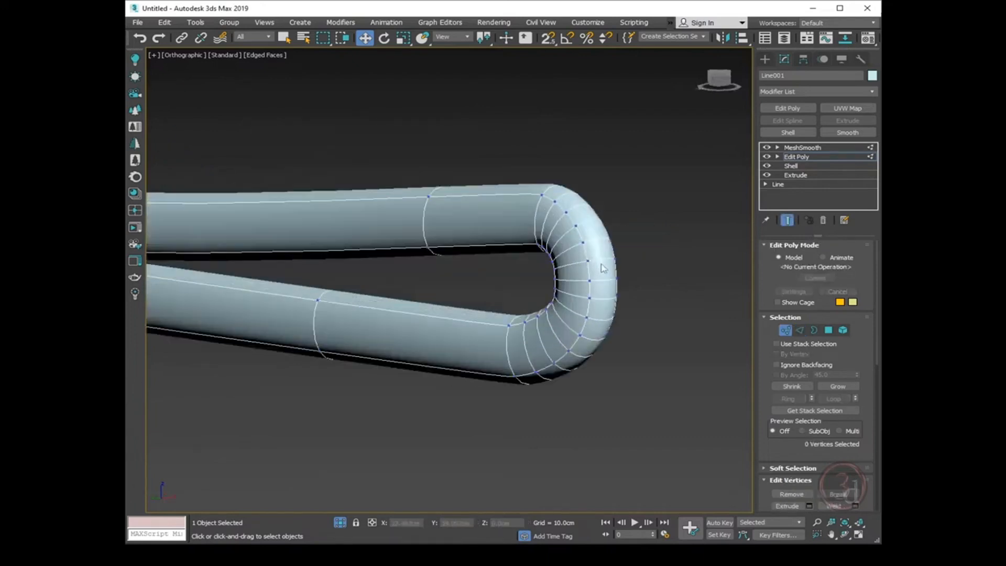
{"action": "scroll", "coordinate": [547, 322], "scroll_direction": "down", "scroll_amount": 4}
{"action": "middle_click_drag", "start_coordinate": [549, 324], "coordinate": [458, 336], "text": "alt"}
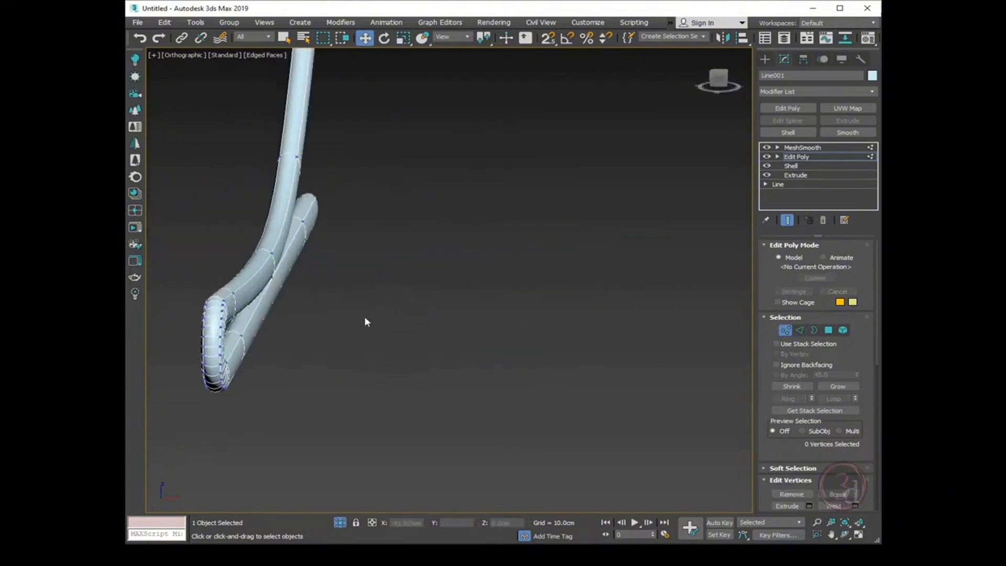
With the smoothed end result hidden, connect the whole ring of crosswise edges around the side frame using 1 segment, pinch 0 and slide -27
{"action": "key", "text": "1"}
{"action": "middle_click_drag", "start_coordinate": [296, 306], "coordinate": [360, 347]}
{"action": "key", "text": "grave"}
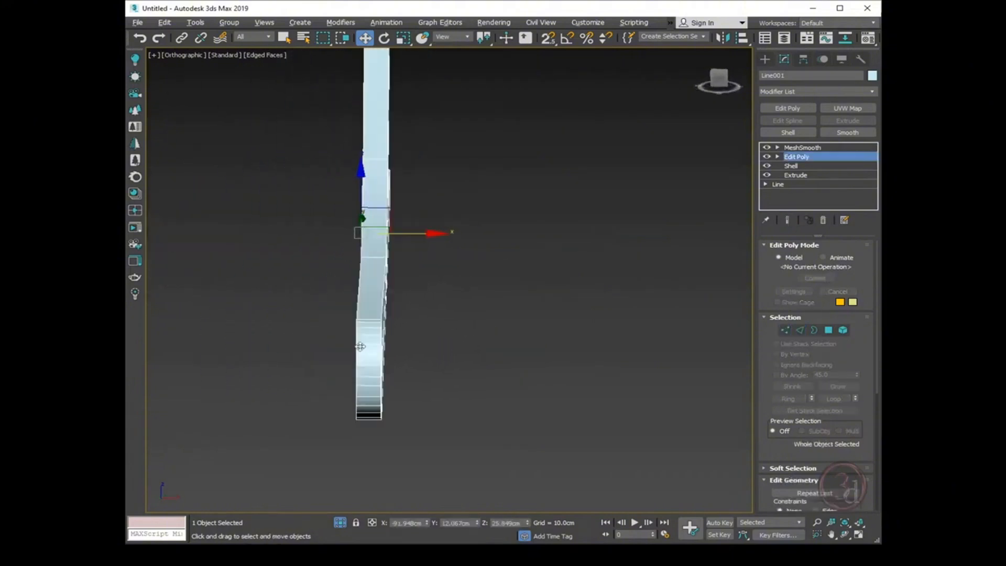
{"action": "scroll", "coordinate": [360, 347], "scroll_direction": "up", "scroll_amount": 4}
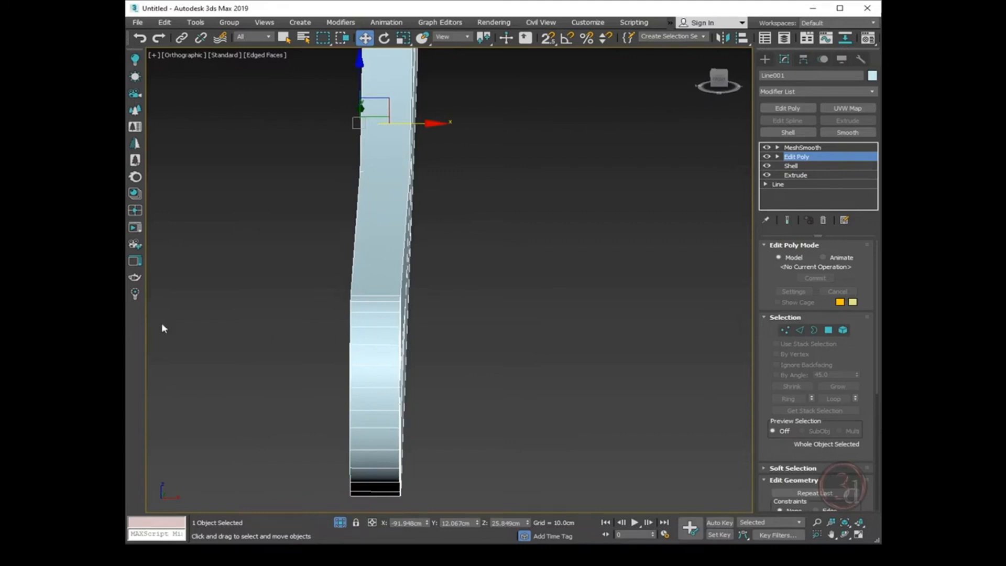
{"action": "left_click", "coordinate": [799, 330]}
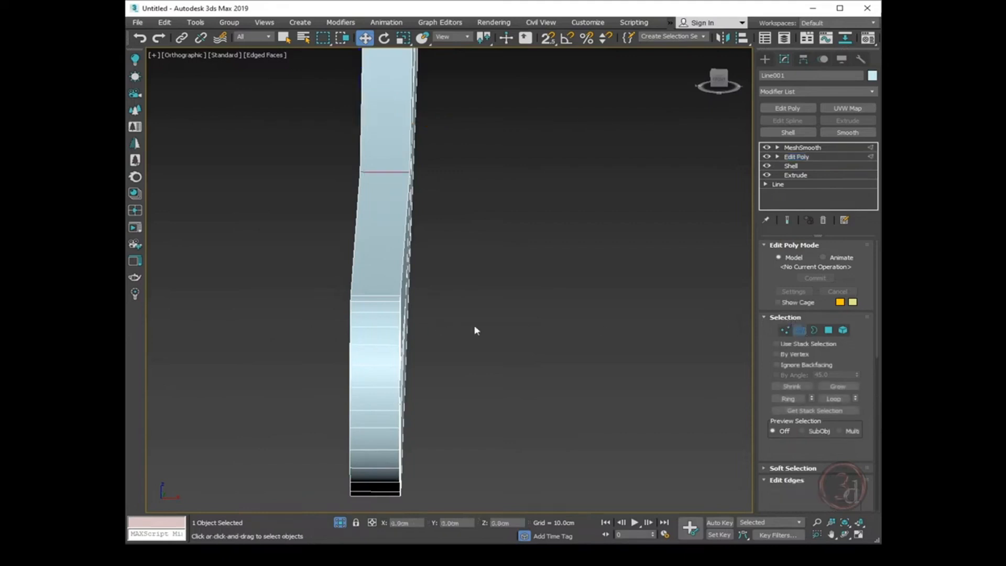
{"action": "left_click", "coordinate": [381, 309]}
{"action": "left_click", "coordinate": [794, 397]}
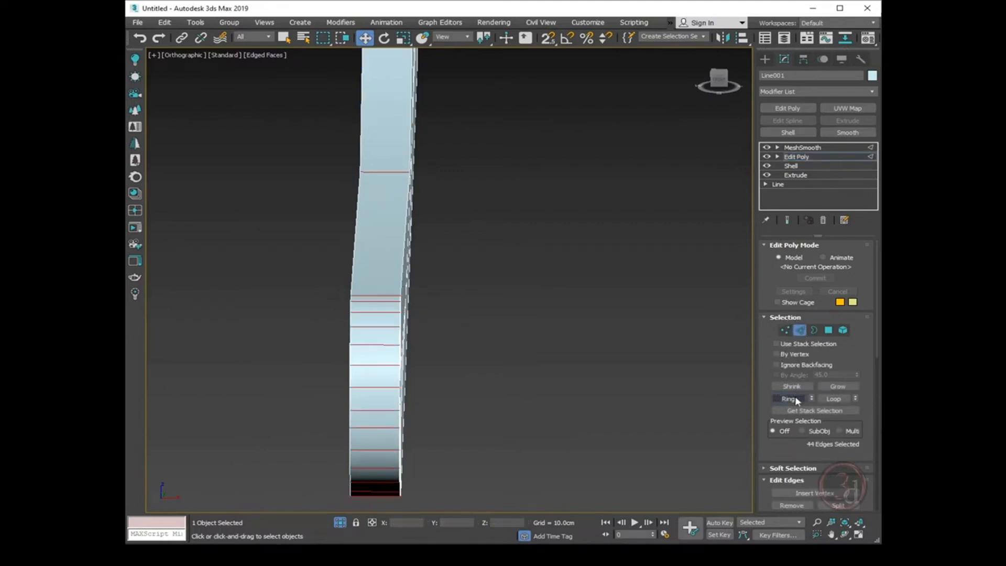
{"action": "right_click", "coordinate": [391, 315]}
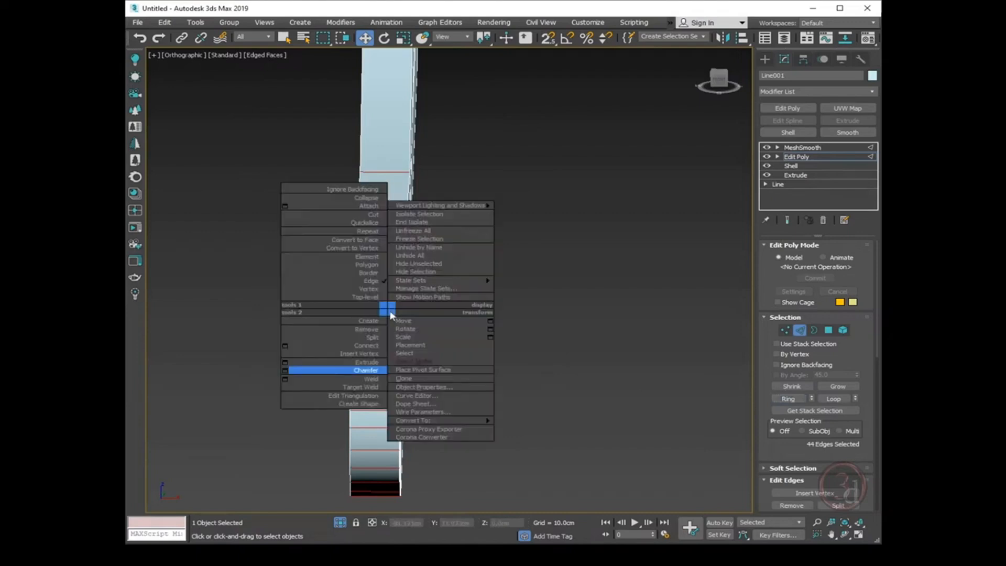
{"action": "left_click", "coordinate": [286, 346]}
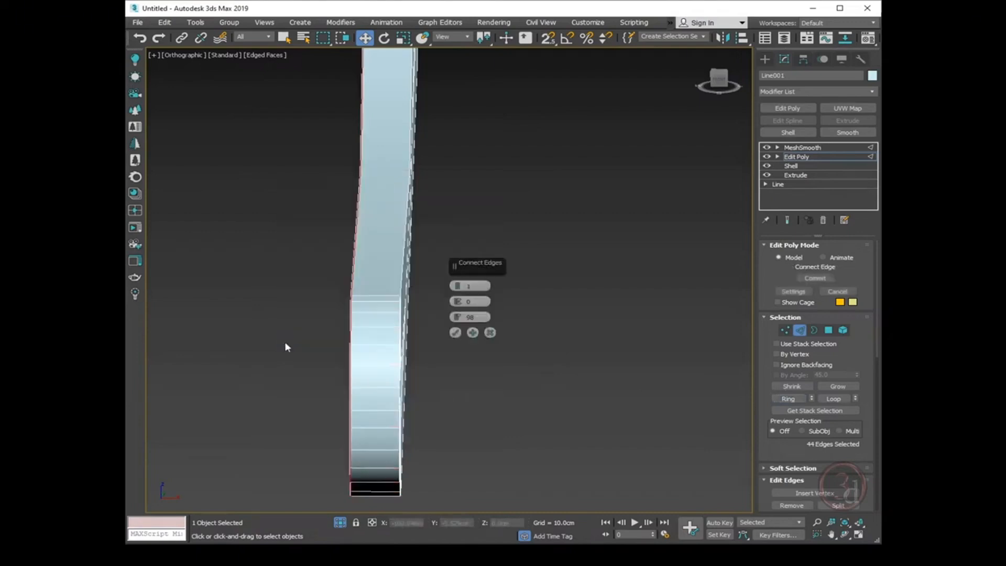
{"action": "right_click", "coordinate": [457, 317]}
{"action": "left_click_drag", "start_coordinate": [457, 319], "coordinate": [651, 335]}
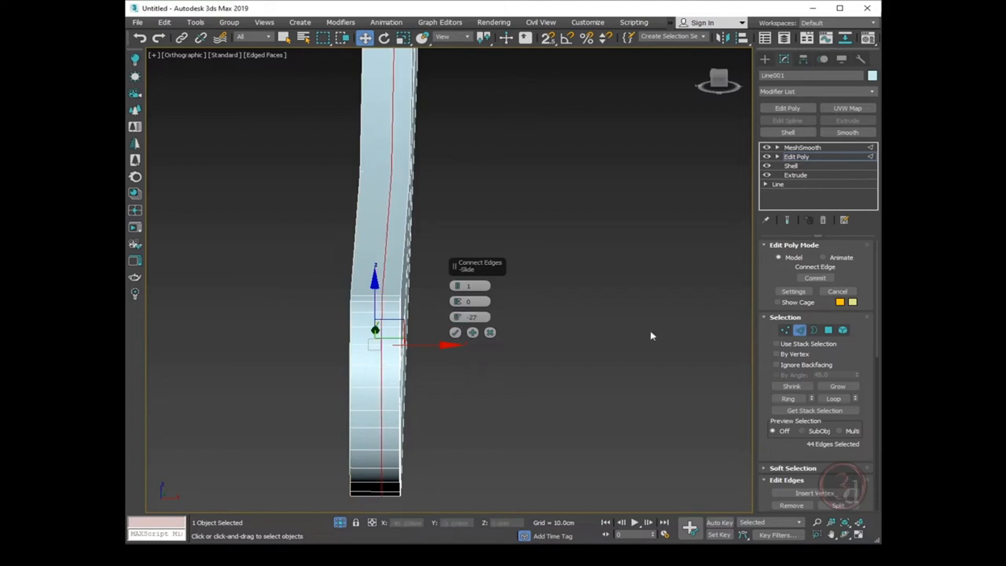
Turn the smoothed end result back on and readjust the new lengthwise loop's slide across the frame's width
{"action": "left_click", "coordinate": [789, 219]}
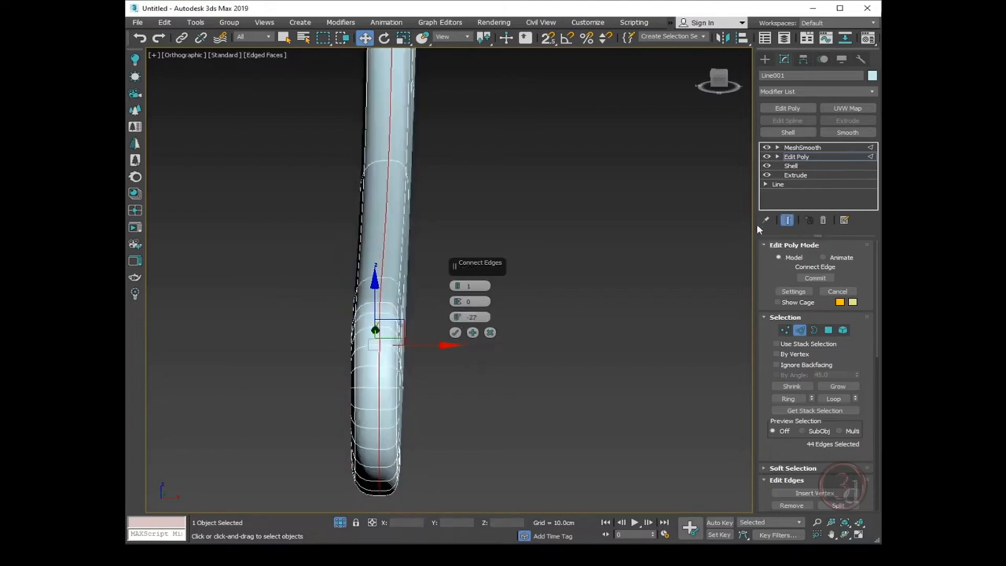
{"action": "middle_click_drag", "start_coordinate": [481, 392], "coordinate": [475, 378], "text": "alt"}
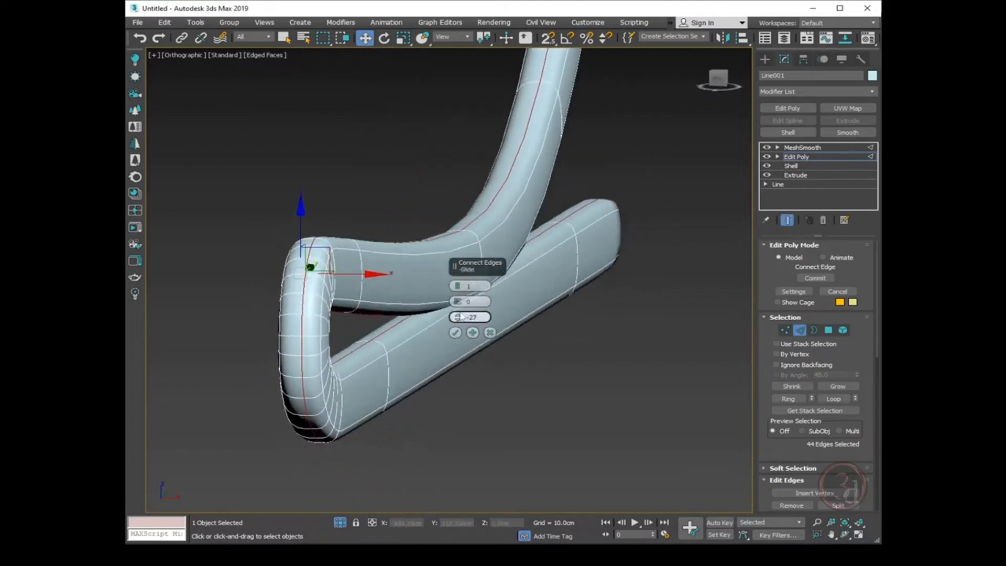
{"action": "left_click_drag", "start_coordinate": [459, 318], "coordinate": [538, 67]}
{"action": "left_click_drag", "start_coordinate": [503, 478], "coordinate": [514, 396]}
{"action": "middle_click_drag", "start_coordinate": [513, 396], "coordinate": [492, 406], "text": "alt"}
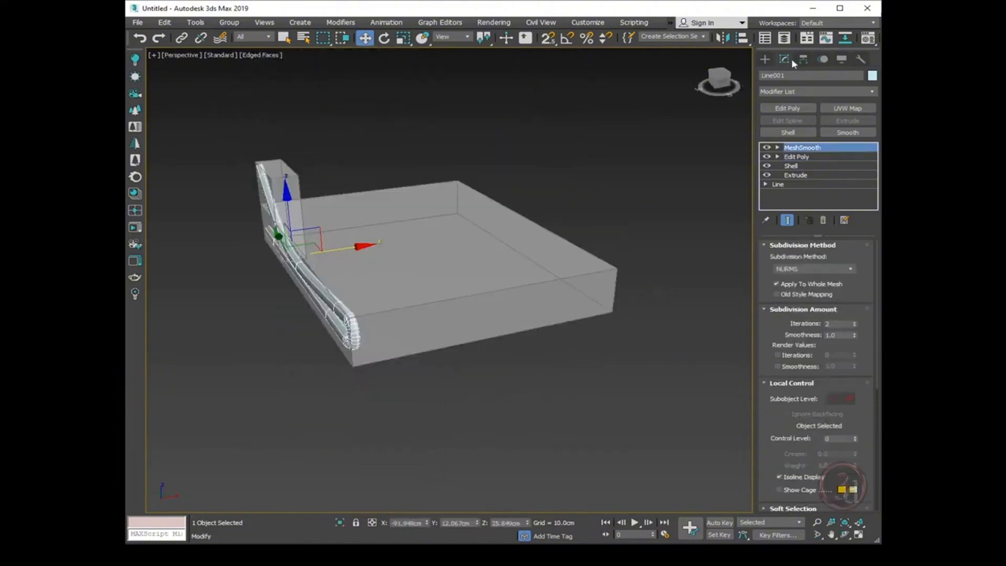
Align only the side frame's pivot to the large base box in X position, matching its pivot point to the box's center
{"action": "left_click", "coordinate": [803, 59]}
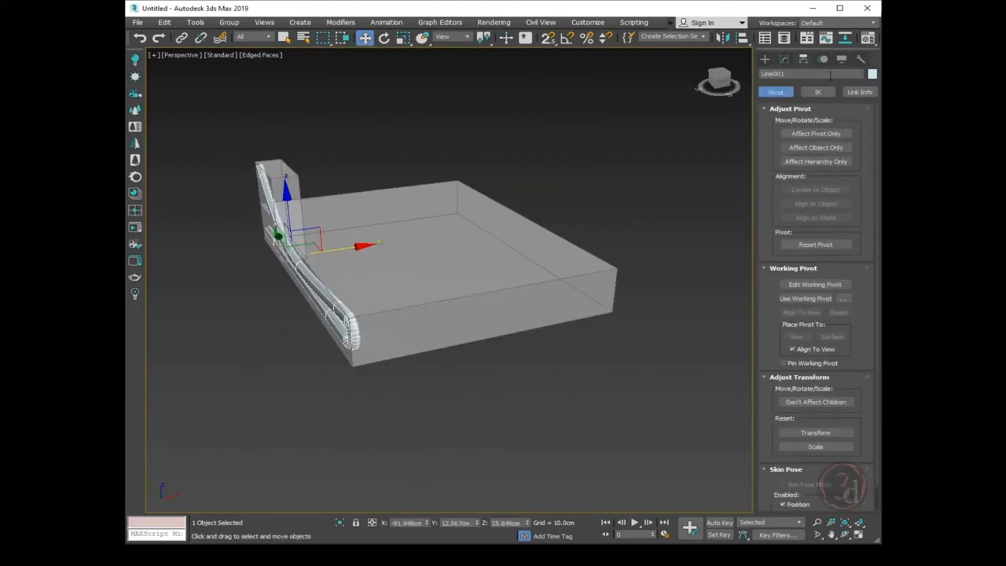
{"action": "left_click", "coordinate": [823, 133]}
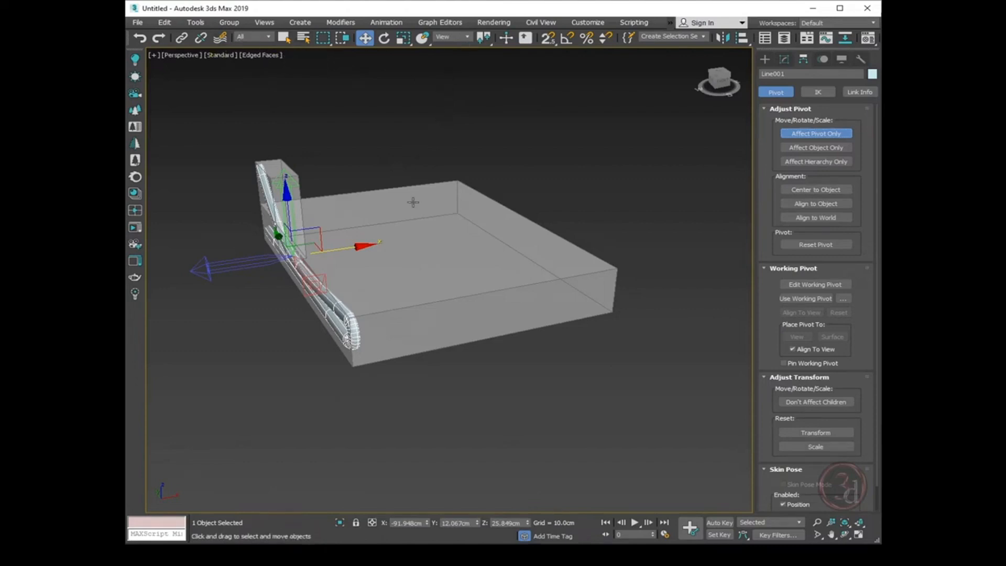
{"action": "key", "text": "alt+a"}
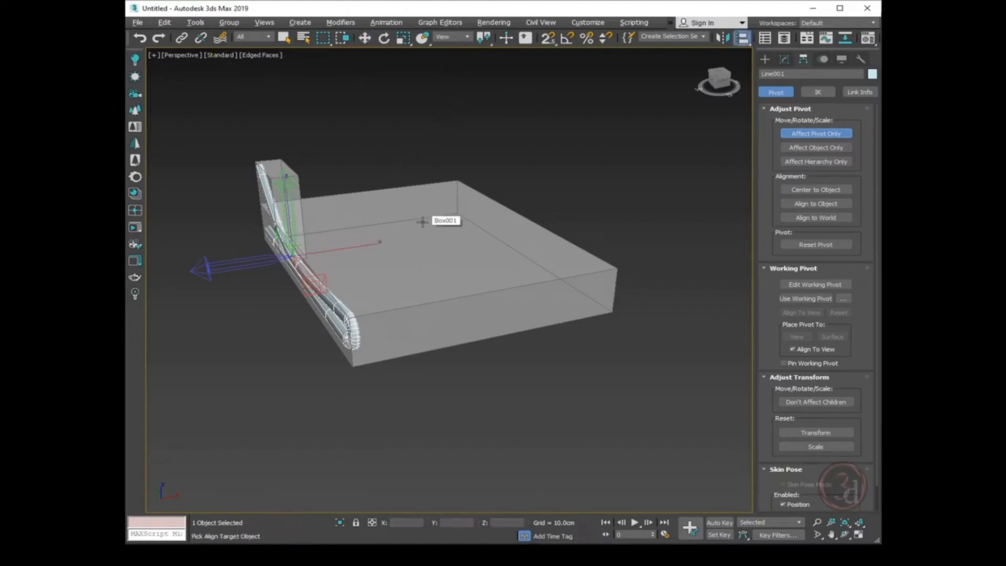
{"action": "left_click", "coordinate": [422, 221]}
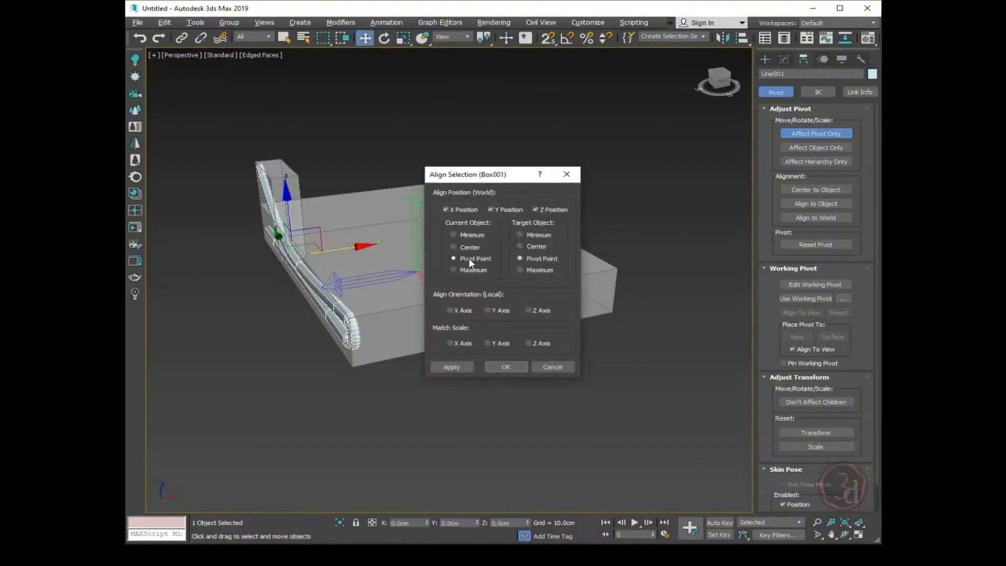
{"action": "left_click", "coordinate": [533, 247]}
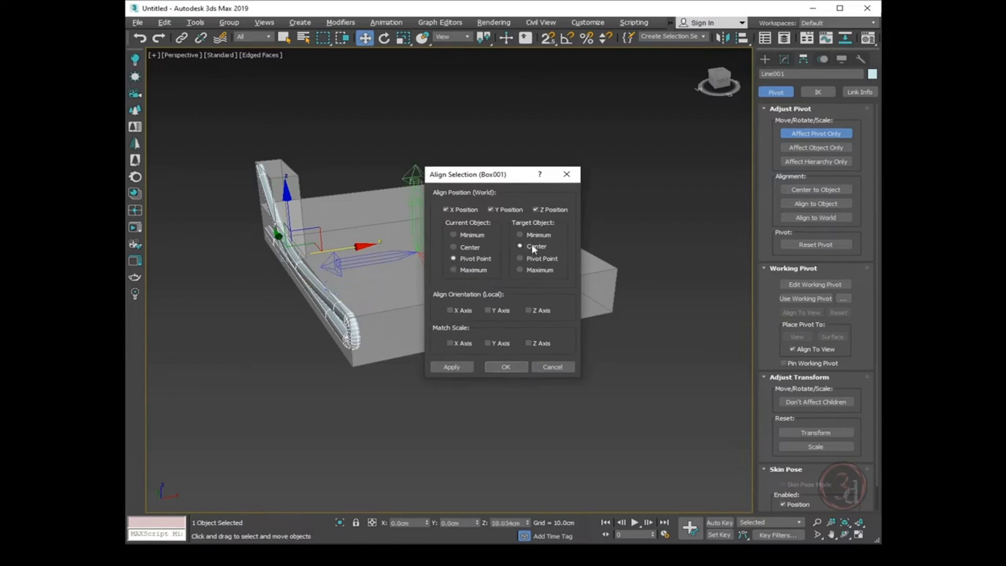
{"action": "left_click", "coordinate": [551, 211]}
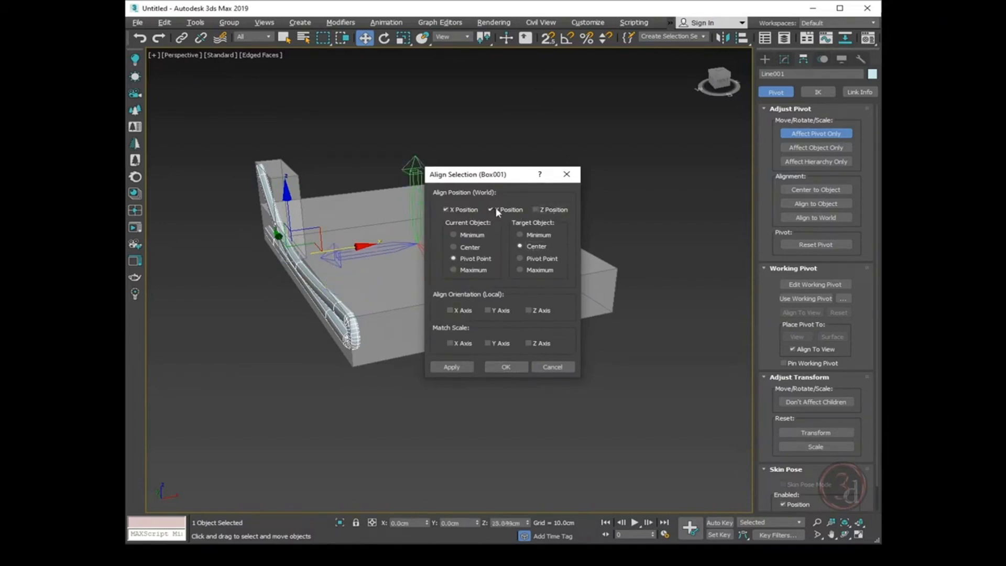
{"action": "left_click", "coordinate": [493, 211]}
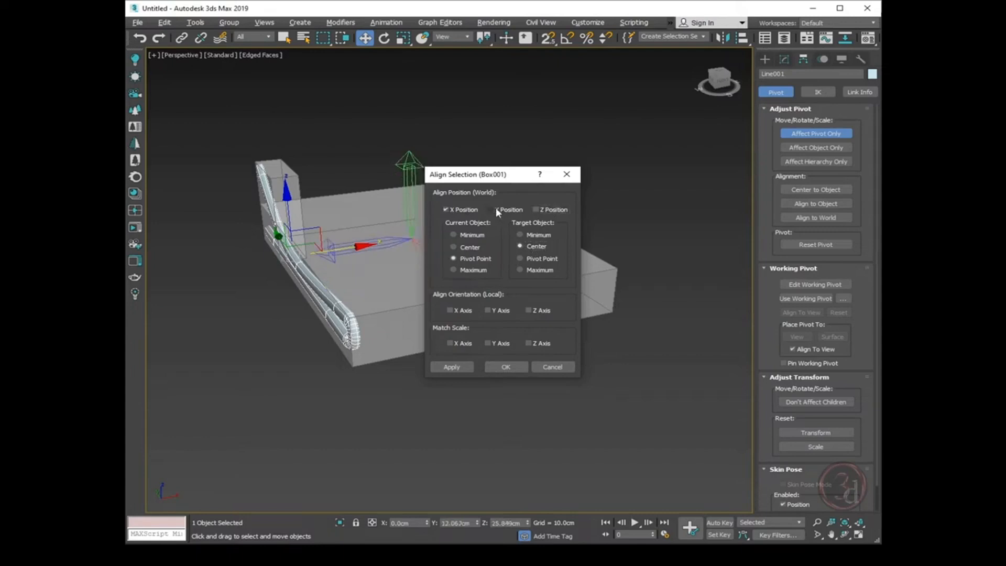
{"action": "left_click", "coordinate": [451, 209]}
{"action": "left_click", "coordinate": [451, 209]}
{"action": "left_click", "coordinate": [503, 369]}
{"action": "key", "text": "Insert"}
Add a Symmetry modifier between the frame's Edit Poly and MeshSmooth, mirror it on the Z axis, and deselect the frame
{"action": "mouse_move", "coordinate": [445, 318]}
{"action": "middle_mouse_down"}
{"action": "mouse_move", "coordinate": [435, 323]}
{"action": "mouse_move", "coordinate": [406, 298]}
{"action": "mouse_move", "coordinate": [514, 310]}
{"action": "mouse_move", "coordinate": [388, 292]}
{"action": "mouse_move", "coordinate": [314, 300]}
{"action": "mouse_move", "coordinate": [429, 315]}
{"action": "middle_mouse_up"}
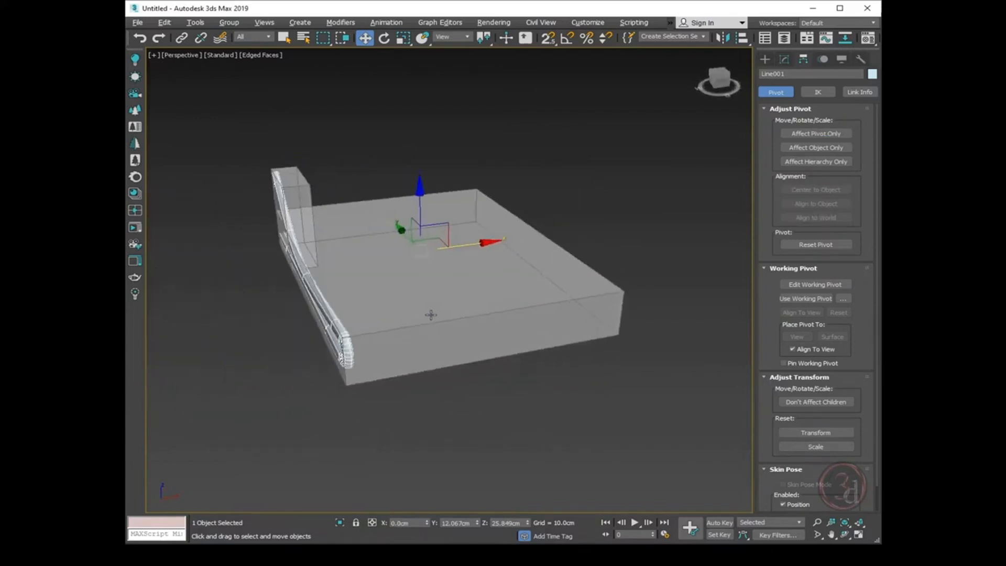
{"action": "left_click", "coordinate": [785, 59]}
{"action": "left_click", "coordinate": [819, 156]}
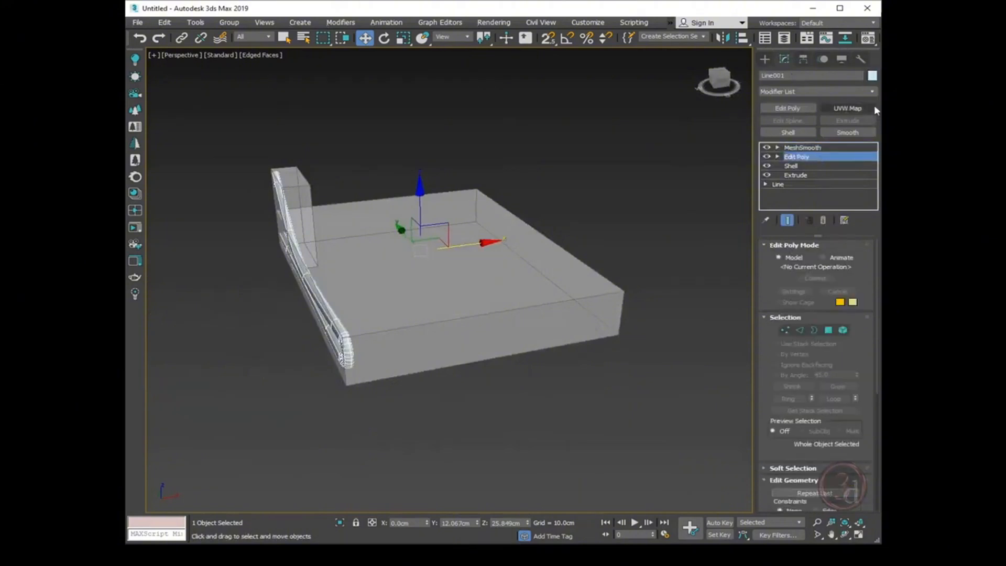
{"action": "left_click", "coordinate": [872, 91]}
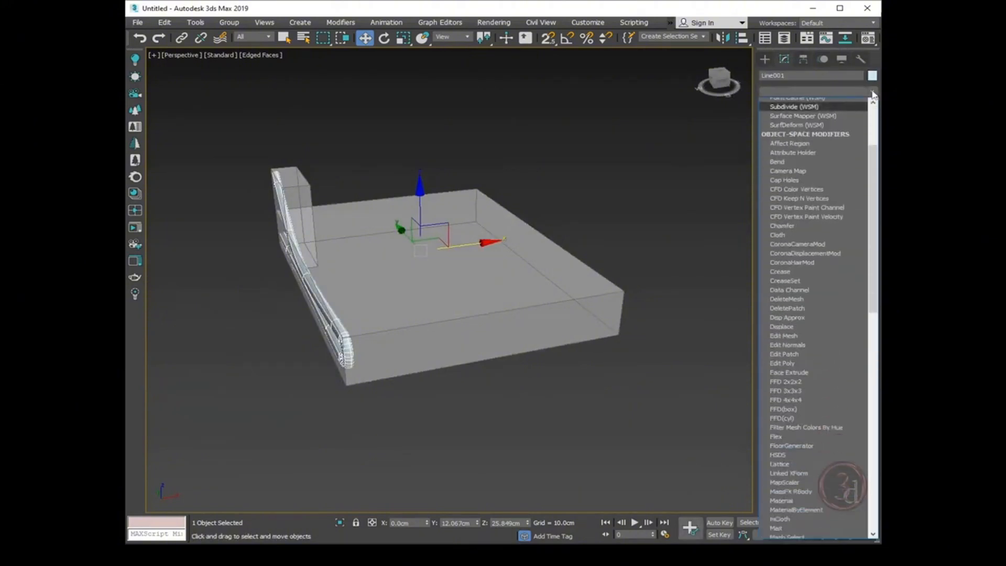
{"action": "type", "text": "sym"}
{"action": "key", "text": "Return"}
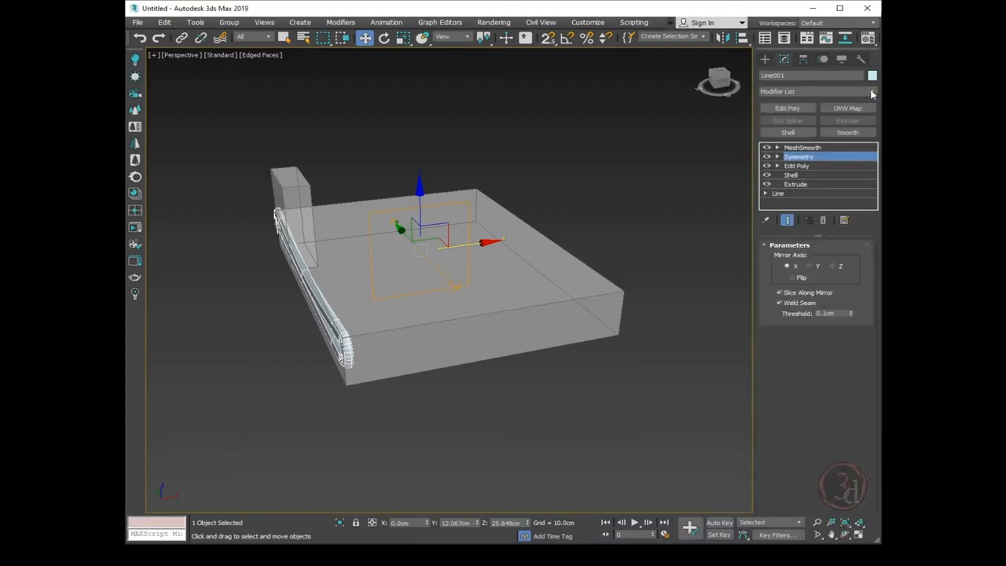
{"action": "left_click", "coordinate": [810, 267]}
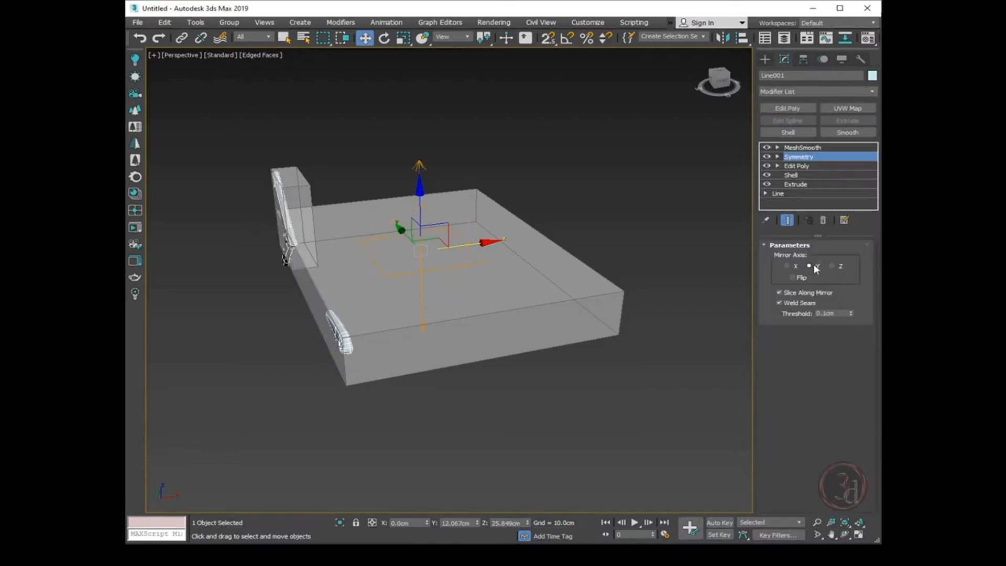
{"action": "left_click", "coordinate": [833, 266]}
{"action": "middle_click_drag", "start_coordinate": [740, 304], "coordinate": [662, 348], "text": "alt"}
{"action": "left_click", "coordinate": [609, 394]}
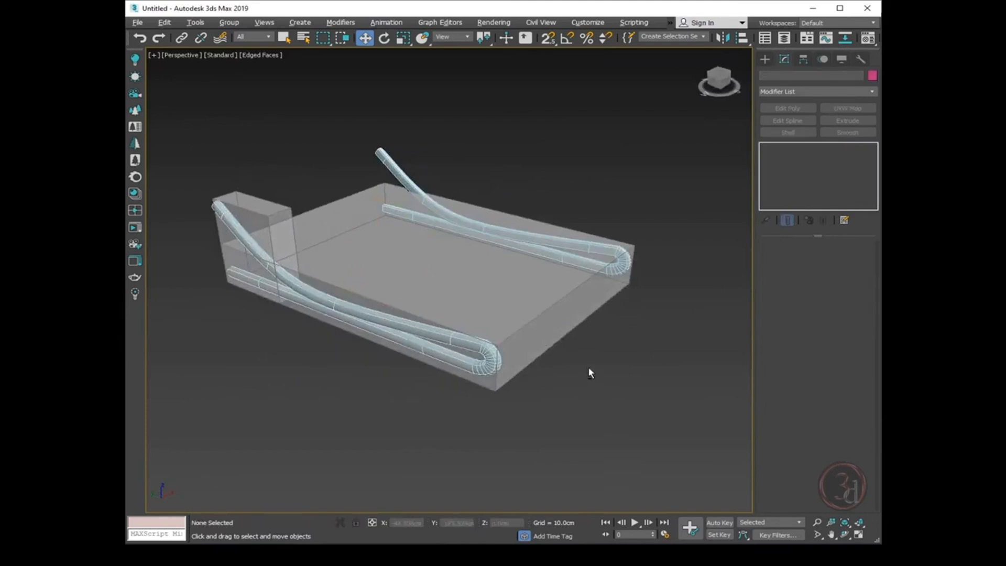
Select both reference boxes, the large base and the small backrest box, and hide them
{"action": "middle_click_drag", "start_coordinate": [590, 372], "coordinate": [552, 352], "text": "alt"}
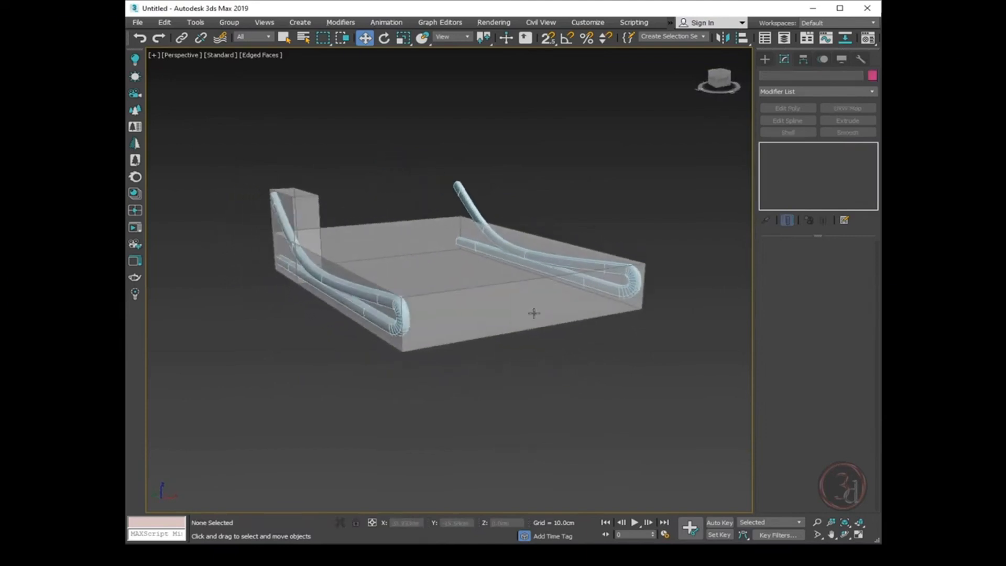
{"action": "left_click", "coordinate": [524, 300]}
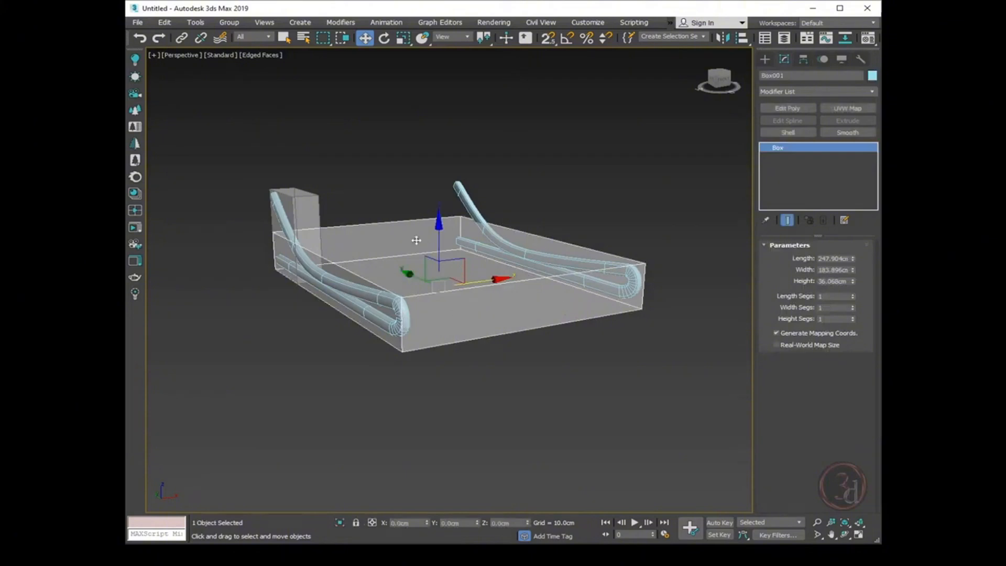
{"action": "left_click", "coordinate": [303, 205], "text": "ctrl"}
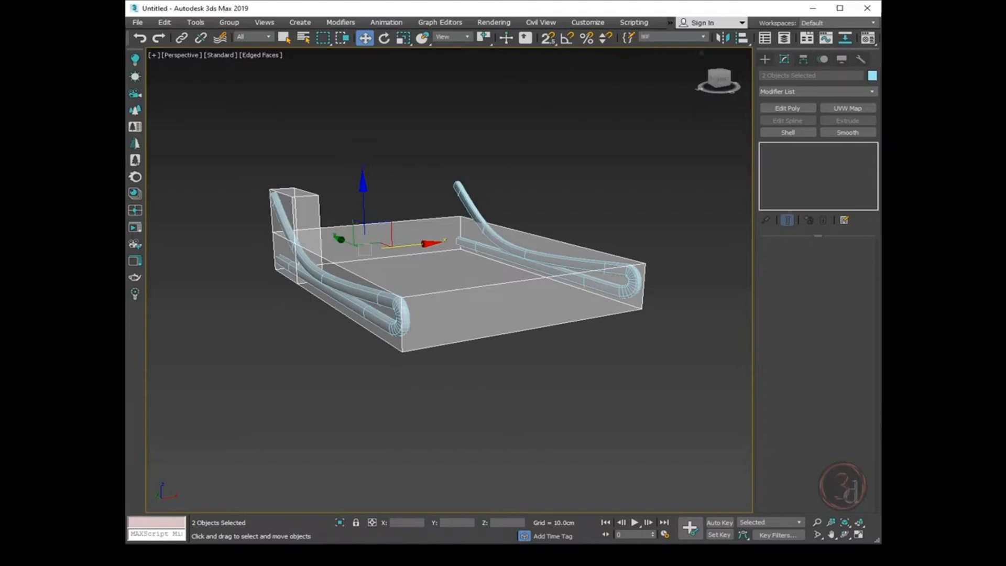
{"action": "right_click", "coordinate": [554, 261]}
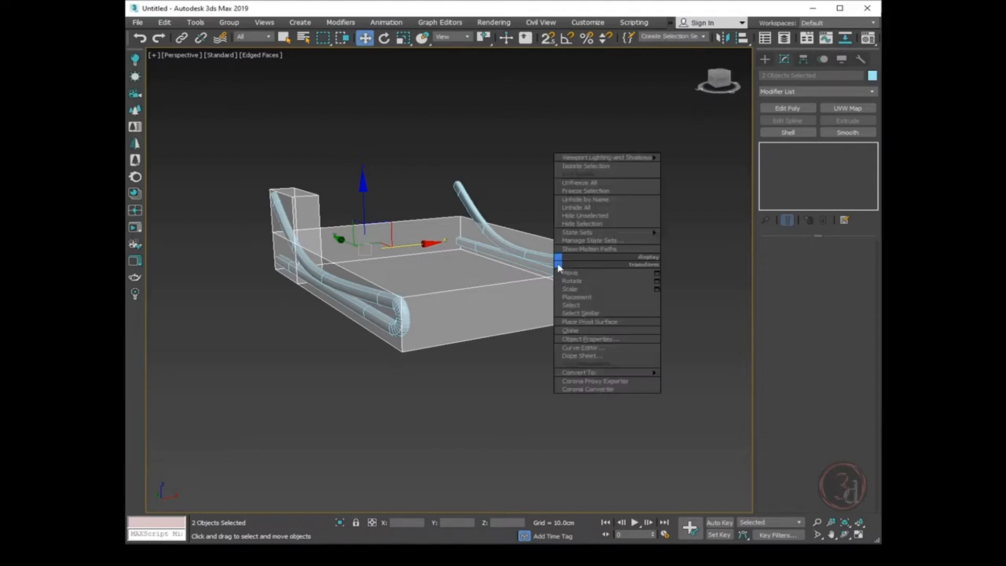
{"action": "left_click", "coordinate": [586, 221]}
Select the mirrored side frame and clone it in place as an independent copy
{"action": "middle_click_drag", "start_coordinate": [586, 221], "coordinate": [422, 301], "text": "alt"}
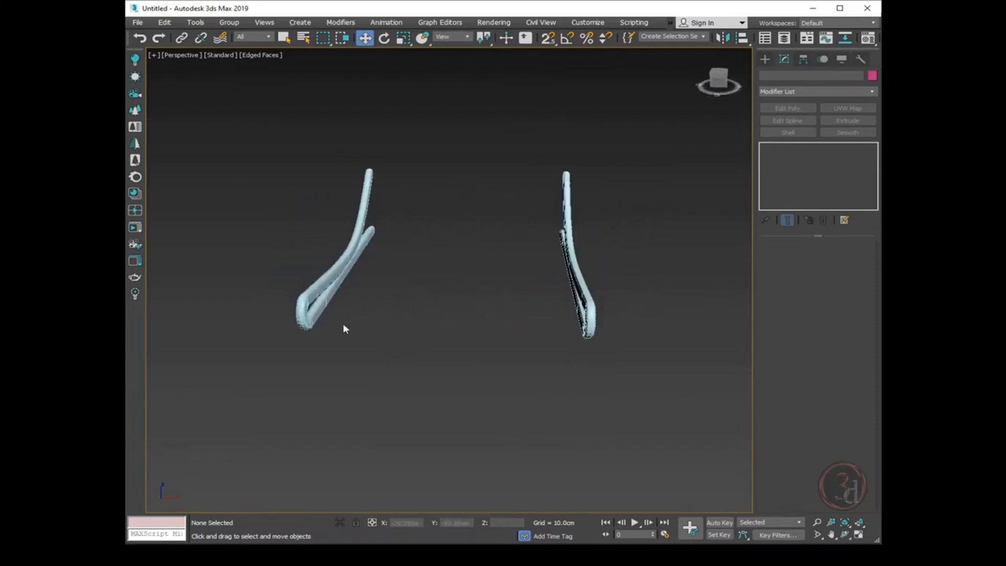
{"action": "scroll", "coordinate": [343, 328], "scroll_direction": "up", "scroll_amount": 5}
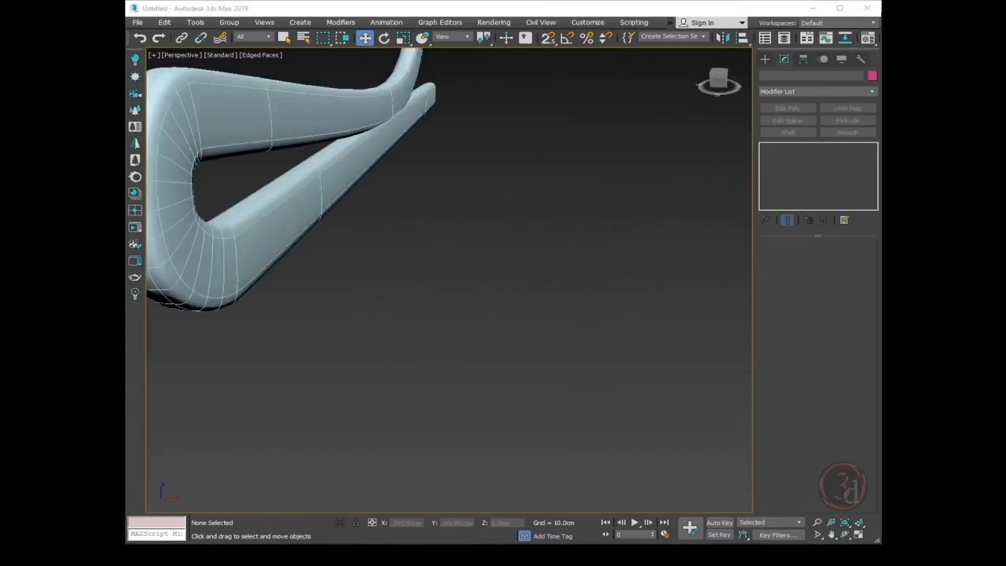
{"action": "middle_click_drag", "start_coordinate": [256, 256], "coordinate": [367, 288]}
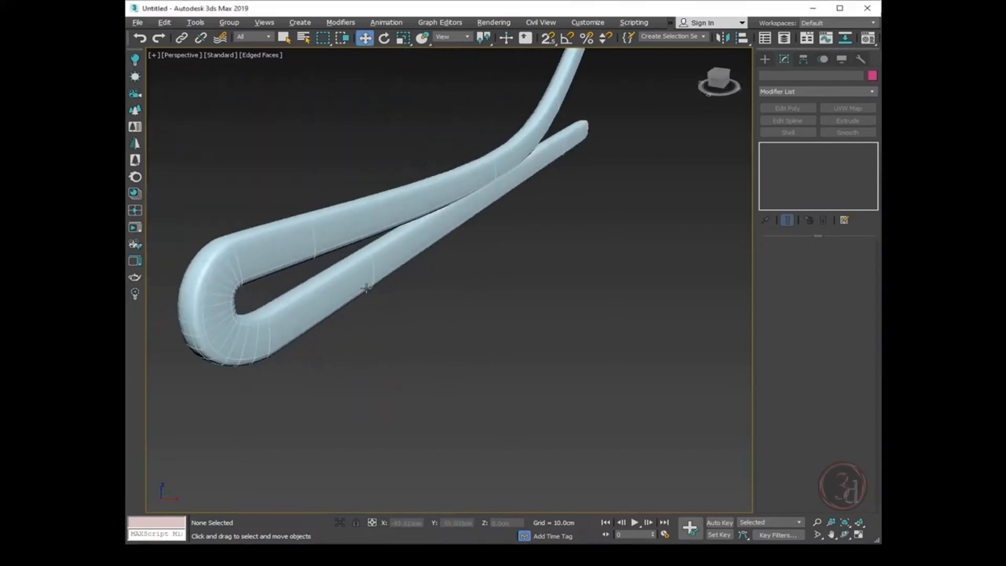
{"action": "left_click", "coordinate": [249, 261]}
{"action": "middle_click_drag", "start_coordinate": [252, 263], "coordinate": [288, 286]}
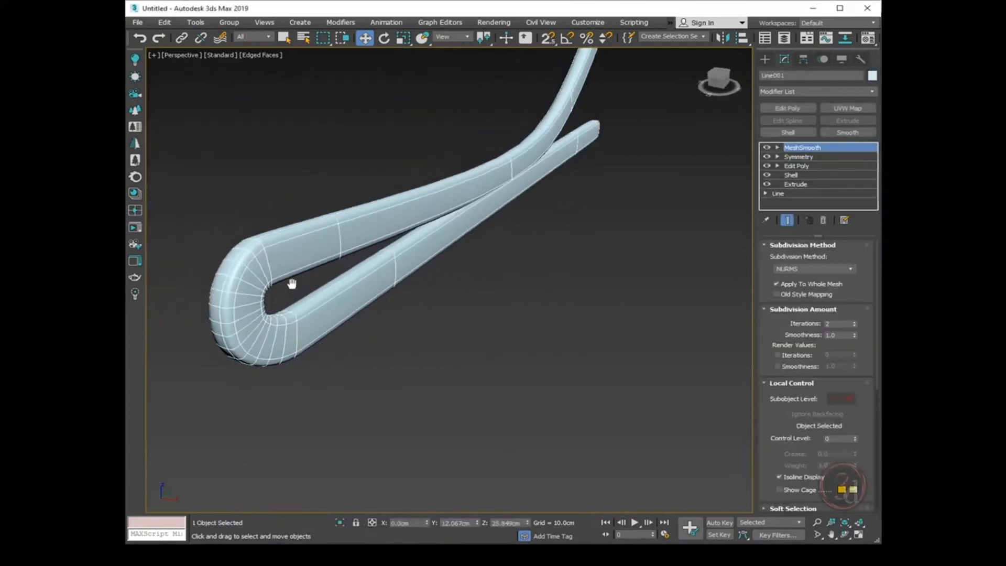
{"action": "scroll", "coordinate": [281, 288], "scroll_direction": "down", "scroll_amount": 4}
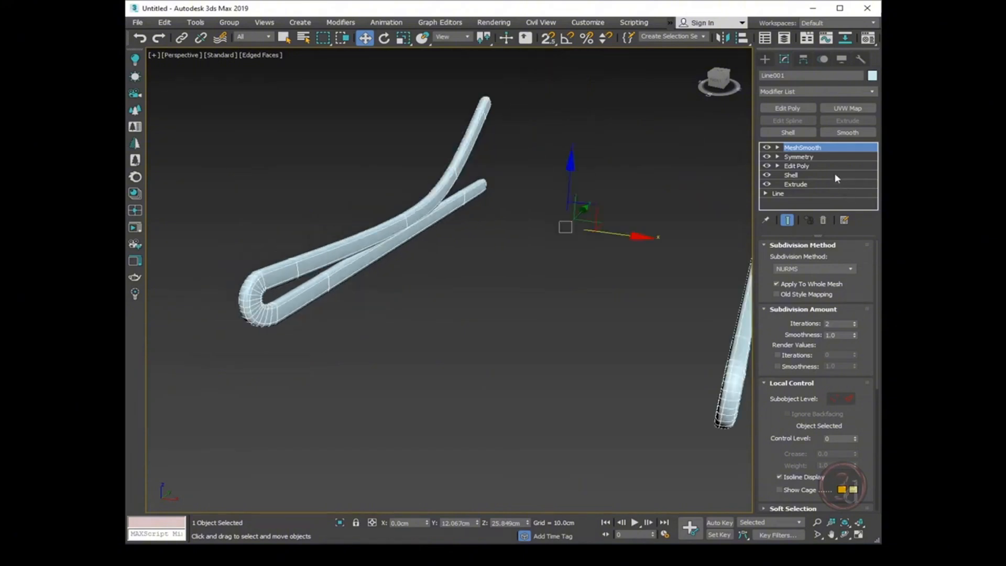
{"action": "key", "text": "ctrl+v"}
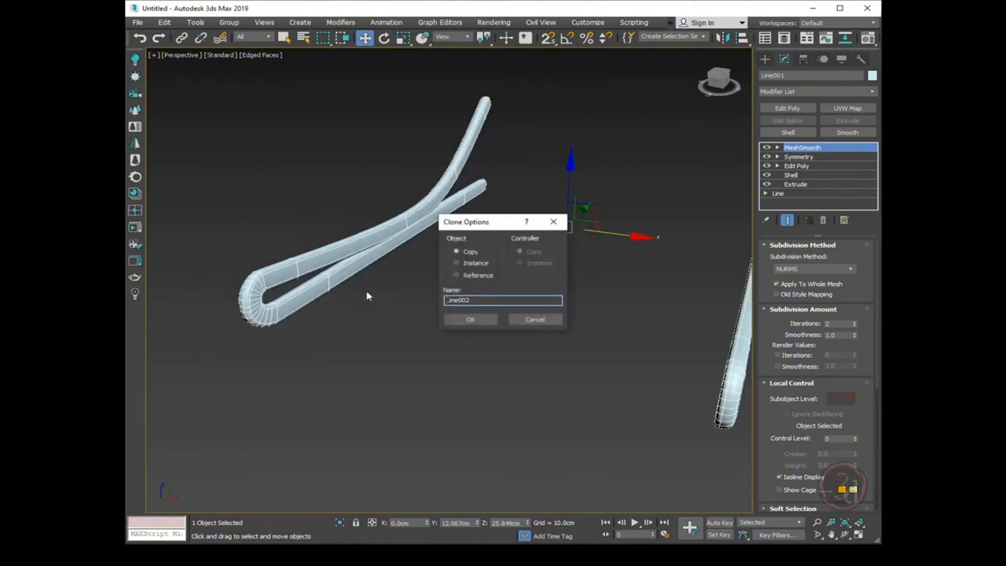
{"action": "left_click", "coordinate": [477, 318]}
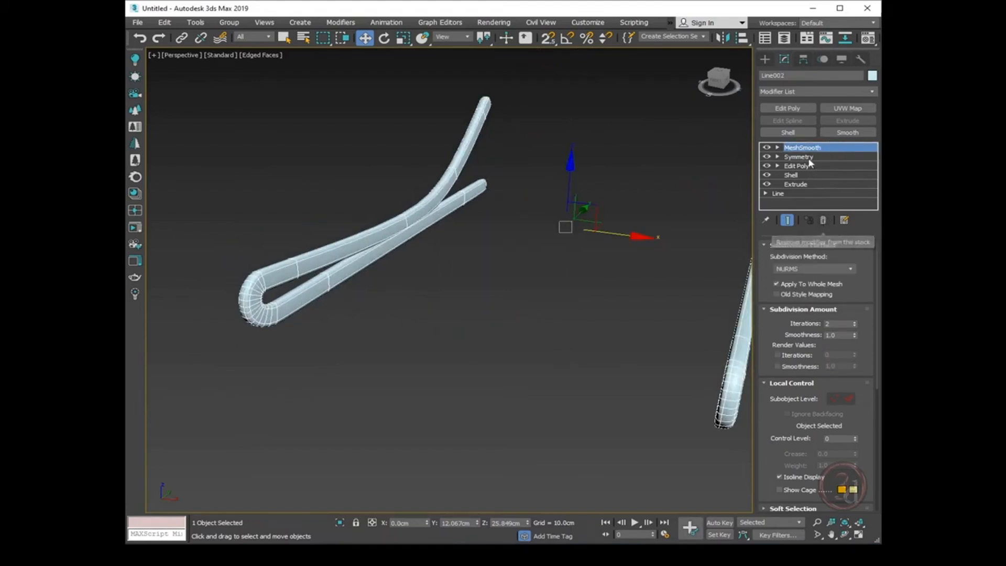
Remove the Symmetry modifier from the cloned frame's modifier stack
{"action": "left_click", "coordinate": [800, 157]}
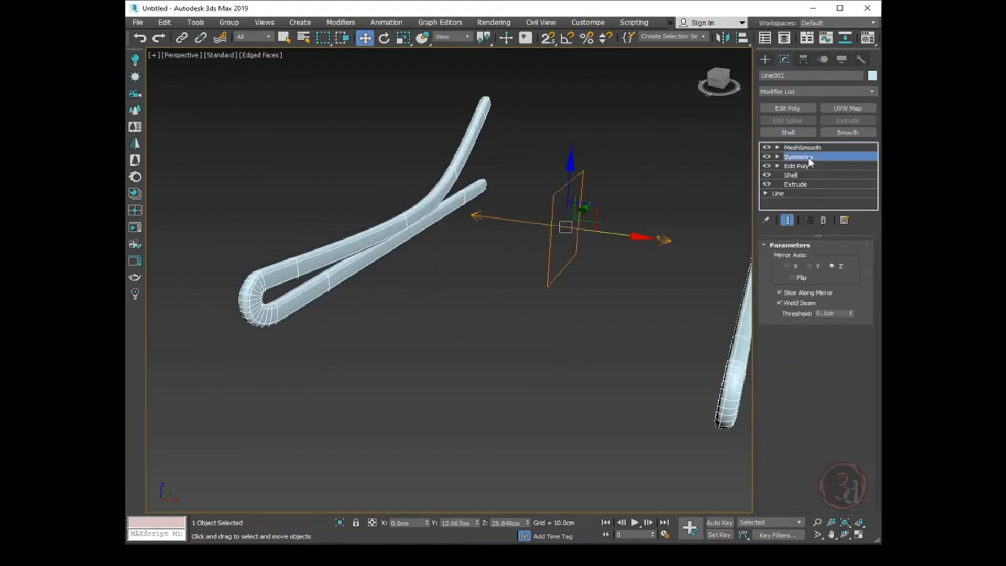
{"action": "left_click", "coordinate": [806, 166]}
{"action": "left_click", "coordinate": [807, 157]}
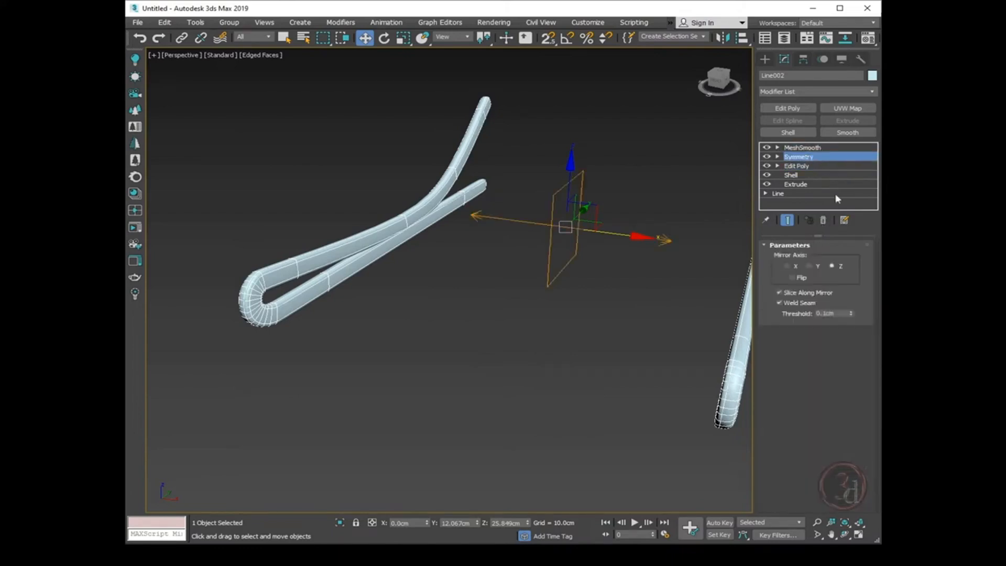
{"action": "left_click", "coordinate": [822, 222]}
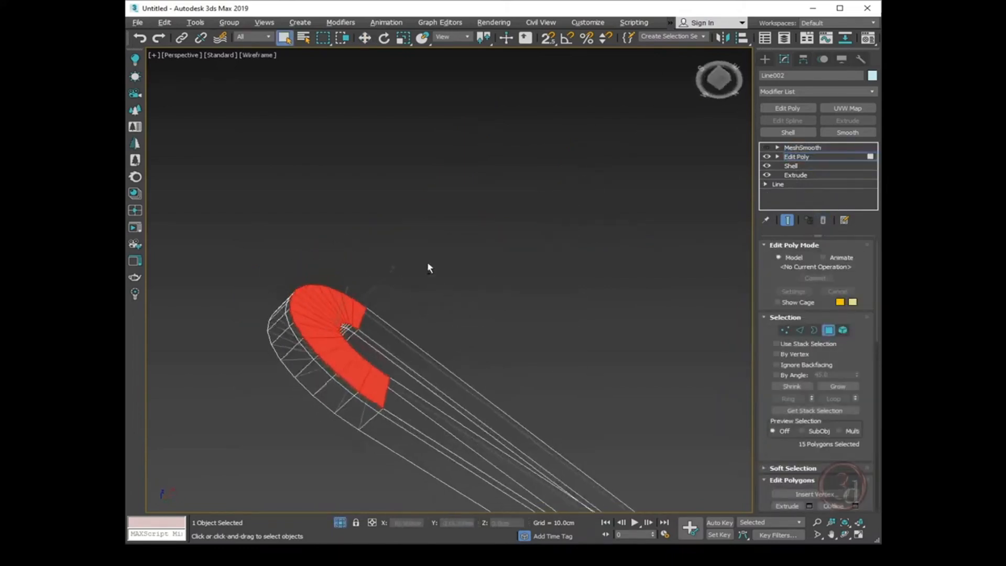
Exclude the two polygons at the upper end of the curved selection, invert it, and delete all other polygons of the copy
{"action": "mouse_move", "coordinate": [429, 267]}
{"action": "middle_mouse_down", "text": "alt"}
{"action": "mouse_move", "coordinate": [388, 381]}
{"action": "mouse_move", "coordinate": [402, 307]}
{"action": "middle_mouse_up", "text": "alt"}
{"action": "key", "text": "F3"}
{"action": "mouse_move", "coordinate": [385, 377]}
{"action": "middle_mouse_down", "text": "alt"}
{"action": "mouse_move", "coordinate": [494, 377]}
{"action": "mouse_move", "coordinate": [392, 381]}
{"action": "middle_mouse_up", "text": "alt"}
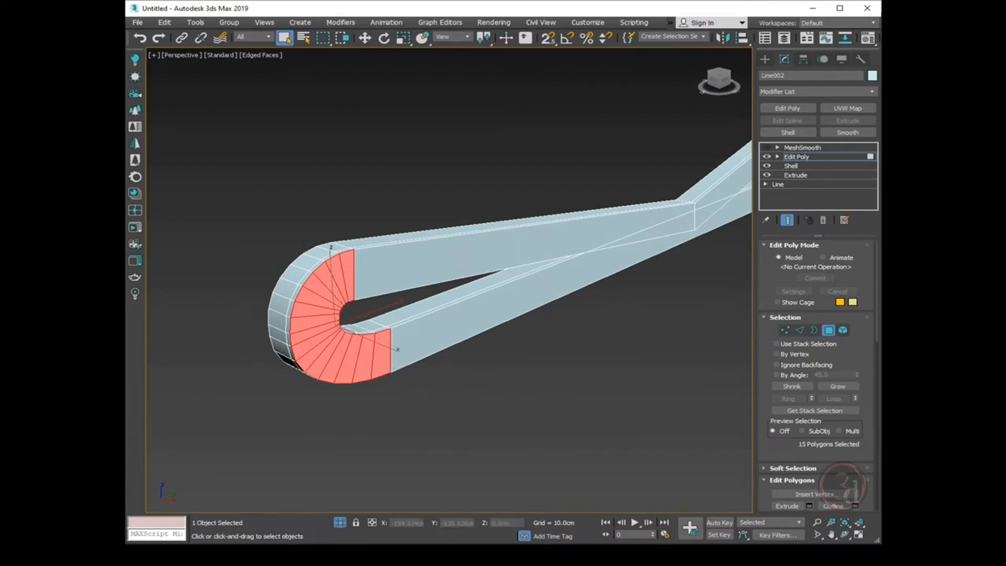
{"action": "left_click", "coordinate": [351, 270], "text": "alt"}
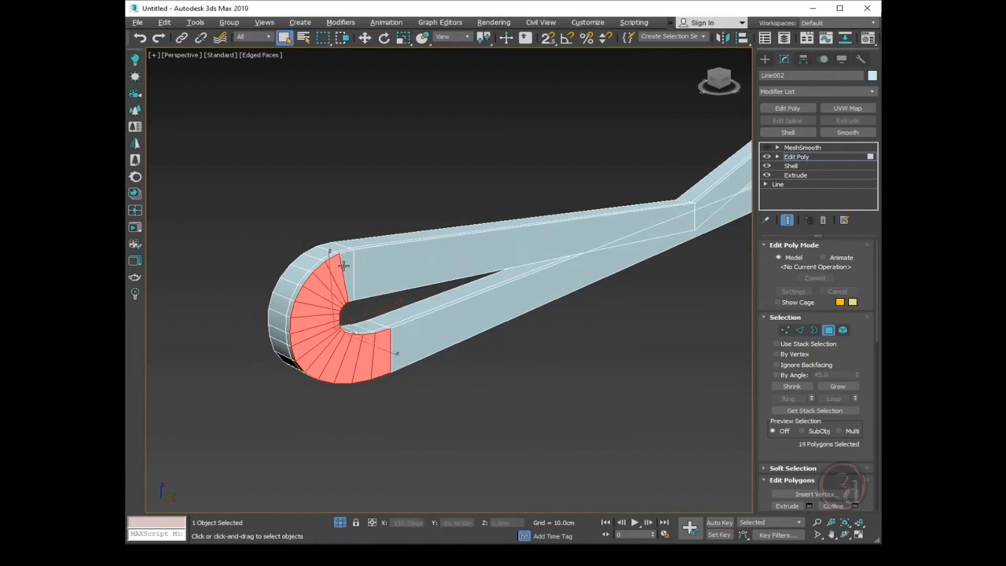
{"action": "left_click", "coordinate": [338, 265], "text": "alt"}
{"action": "middle_click_drag", "start_coordinate": [341, 265], "coordinate": [406, 317], "text": "alt"}
{"action": "key", "text": "ctrl+i"}
{"action": "key", "text": "Delete"}
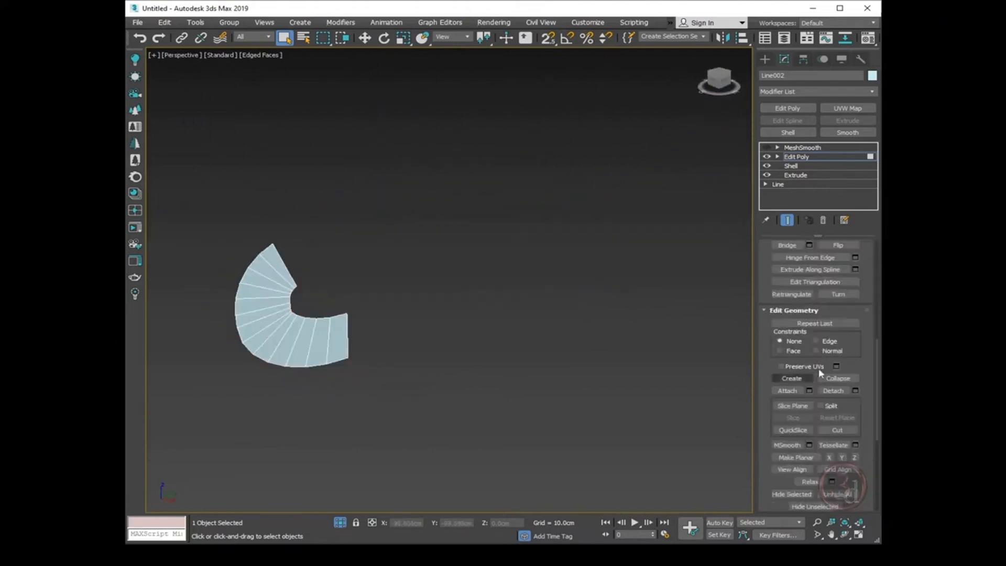
Delete MeshSmooth from the curved strip and collapse its remaining modifiers into an editable poly
{"action": "left_click", "coordinate": [803, 156]}
{"action": "right_click", "coordinate": [803, 156]}
{"action": "left_click", "coordinate": [805, 149]}
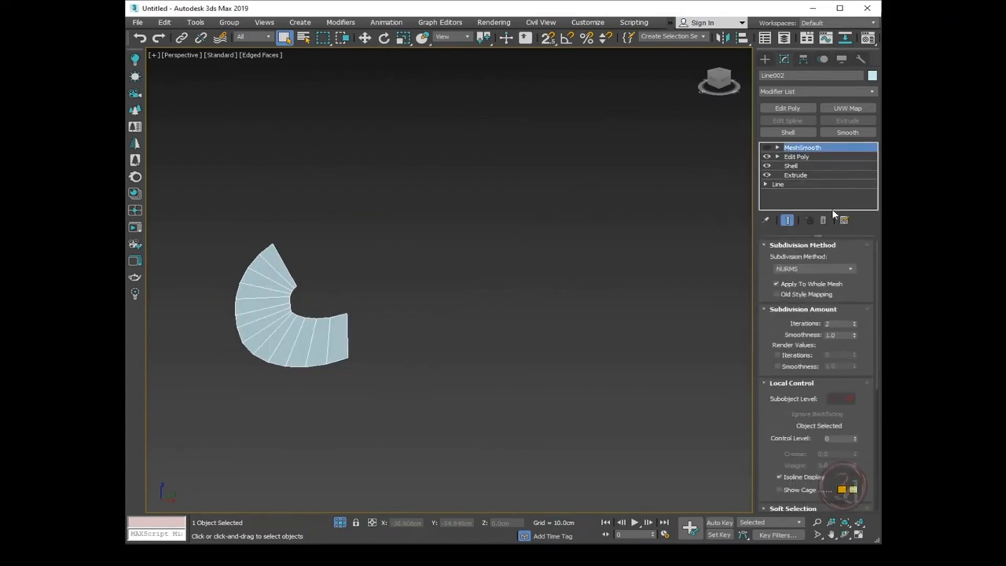
{"action": "left_click", "coordinate": [824, 220]}
{"action": "right_click", "coordinate": [809, 150]}
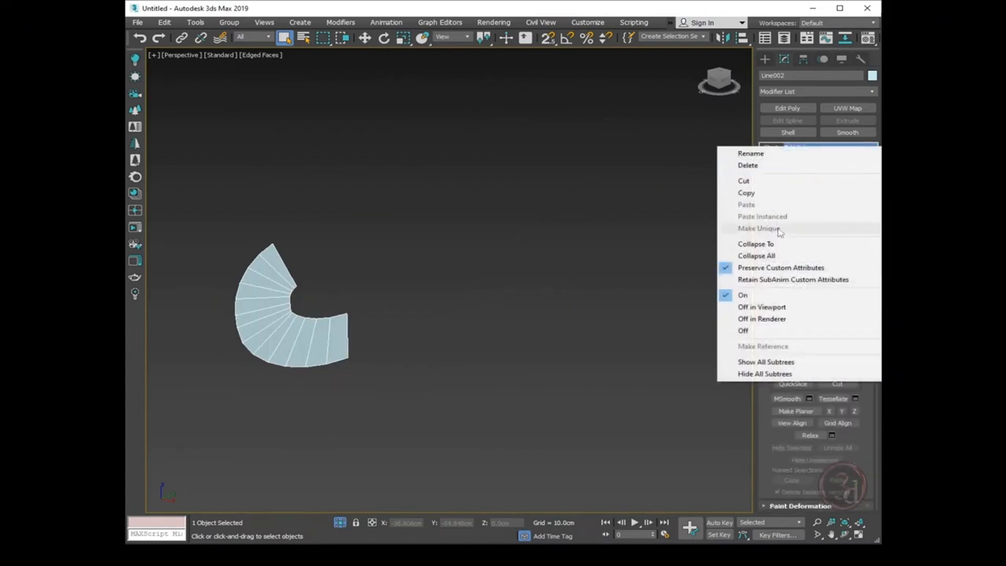
{"action": "left_click", "coordinate": [755, 243]}
Exit isolation, select the original side frames, and turn off their MeshSmooth display
{"action": "scroll", "coordinate": [410, 293], "scroll_direction": "down", "scroll_amount": 3}
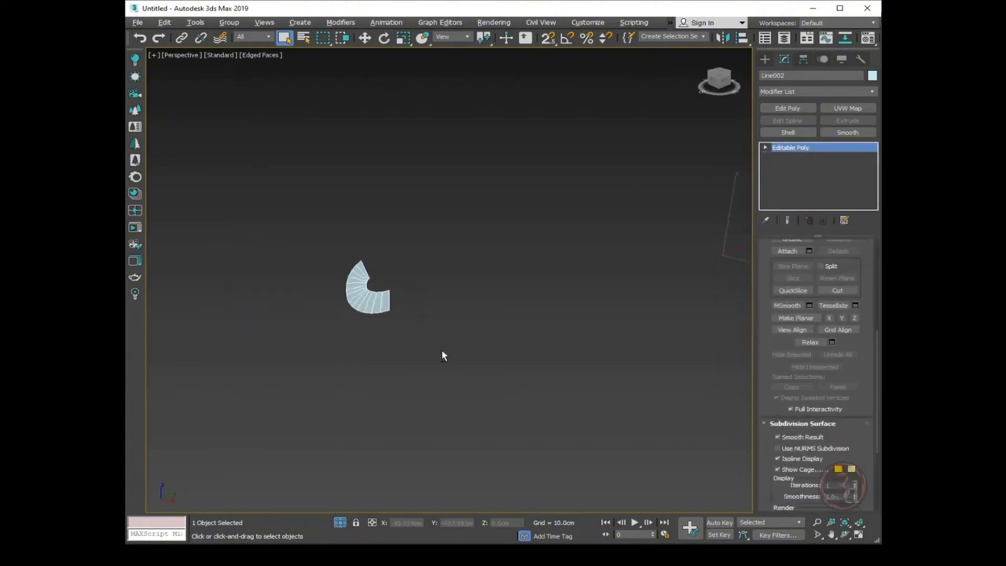
{"action": "middle_click_drag", "start_coordinate": [442, 351], "coordinate": [494, 361], "text": "alt"}
{"action": "left_click", "coordinate": [340, 522]}
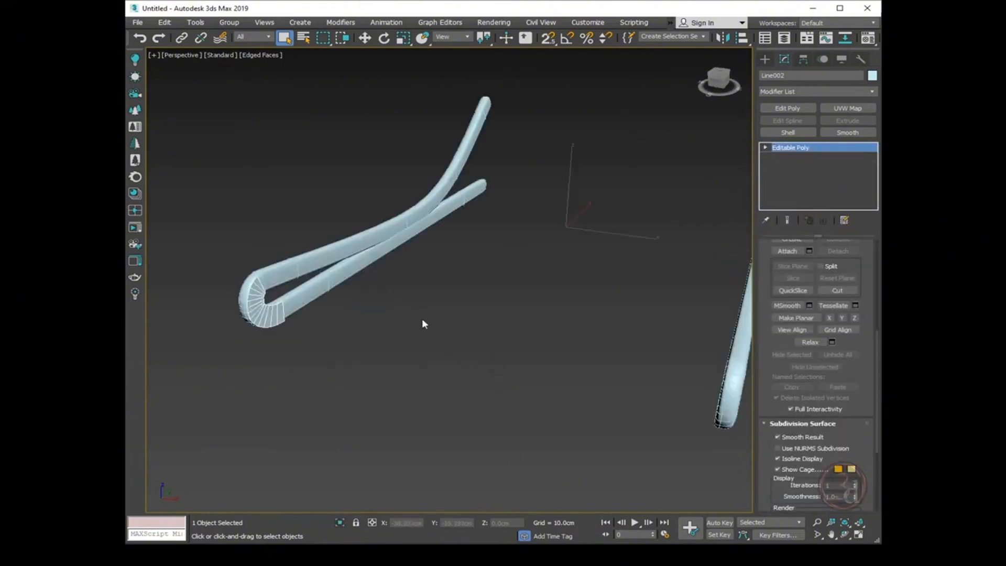
{"action": "middle_click_drag", "start_coordinate": [422, 319], "coordinate": [474, 328], "text": "alt"}
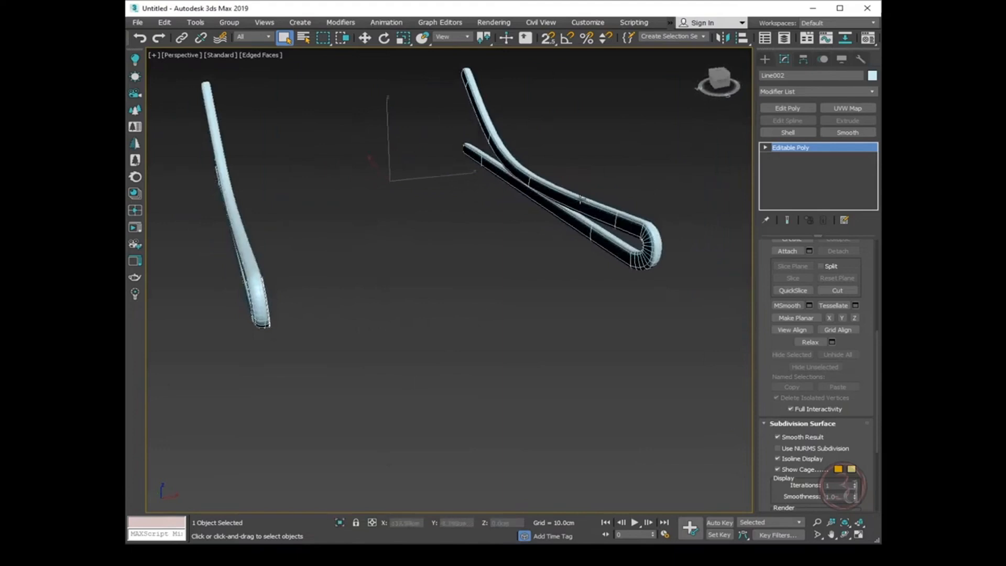
{"action": "left_click", "coordinate": [580, 199]}
{"action": "left_click", "coordinate": [767, 148]}
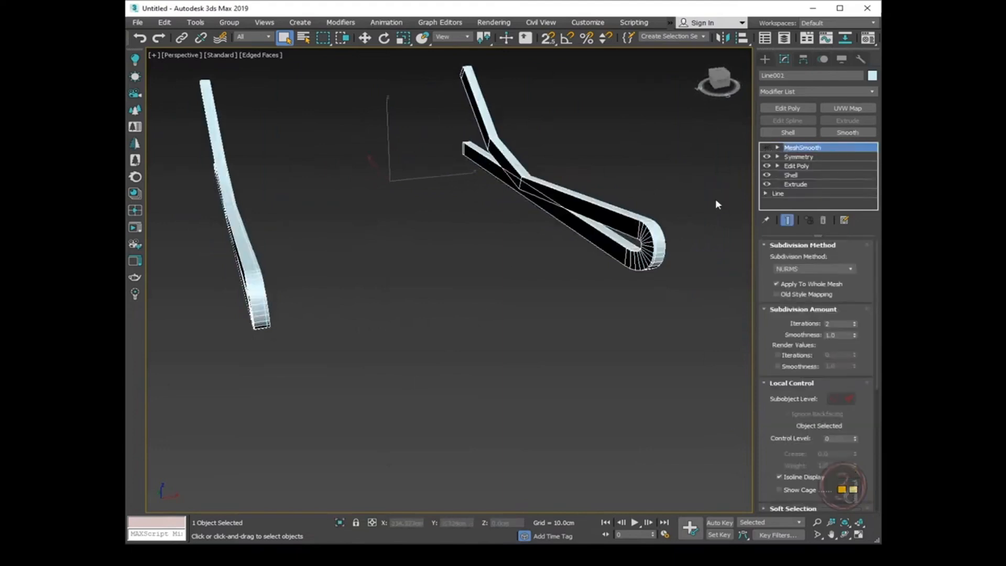
In the top view, draw a vertex-snapped rectangle spanning the gap between the two side frames and copy its width value
{"action": "key", "text": "t"}
{"action": "middle_click_drag", "start_coordinate": [496, 297], "coordinate": [379, 277]}
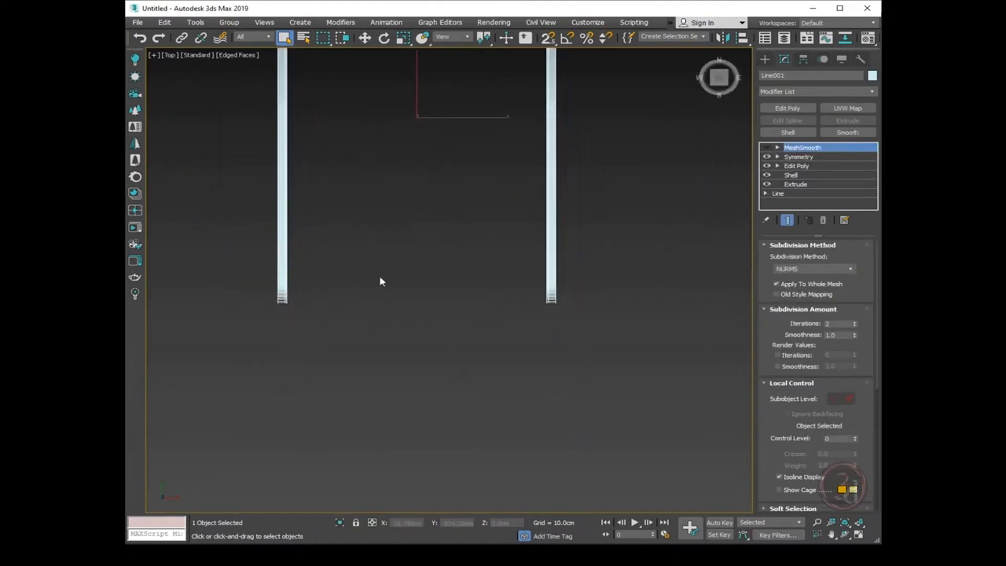
{"action": "scroll", "coordinate": [382, 292], "scroll_direction": "up", "scroll_amount": 5}
{"action": "scroll", "coordinate": [381, 298], "scroll_direction": "down", "scroll_amount": 2}
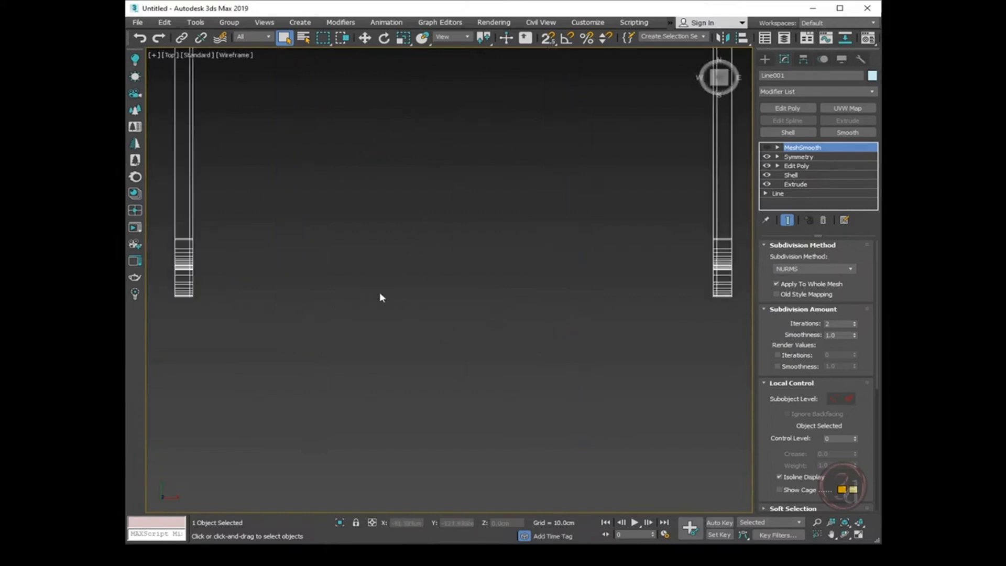
{"action": "left_click", "coordinate": [548, 38]}
{"action": "right_click", "coordinate": [338, 276]}
{"action": "left_click", "coordinate": [357, 221]}
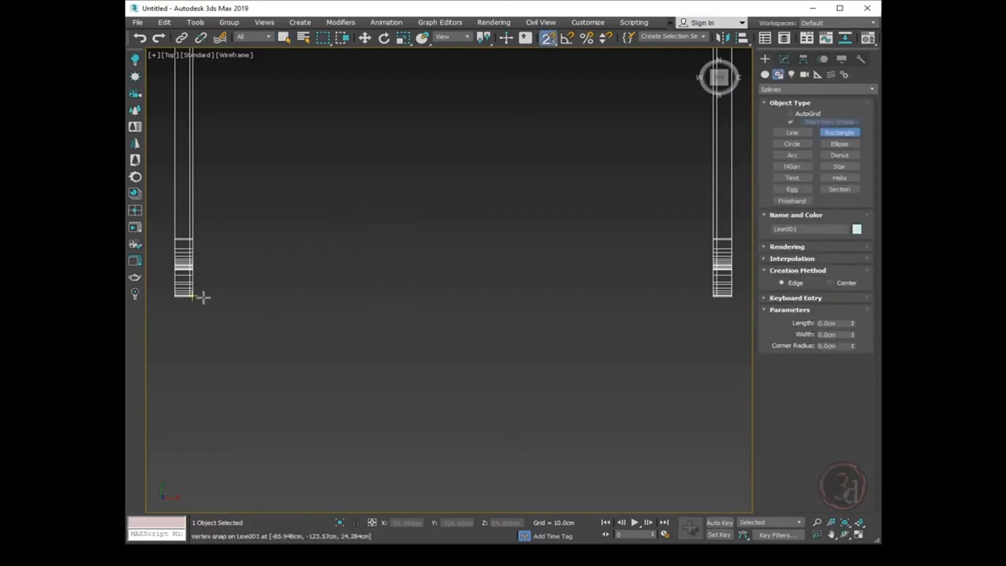
{"action": "left_click_drag", "start_coordinate": [203, 297], "coordinate": [706, 303]}
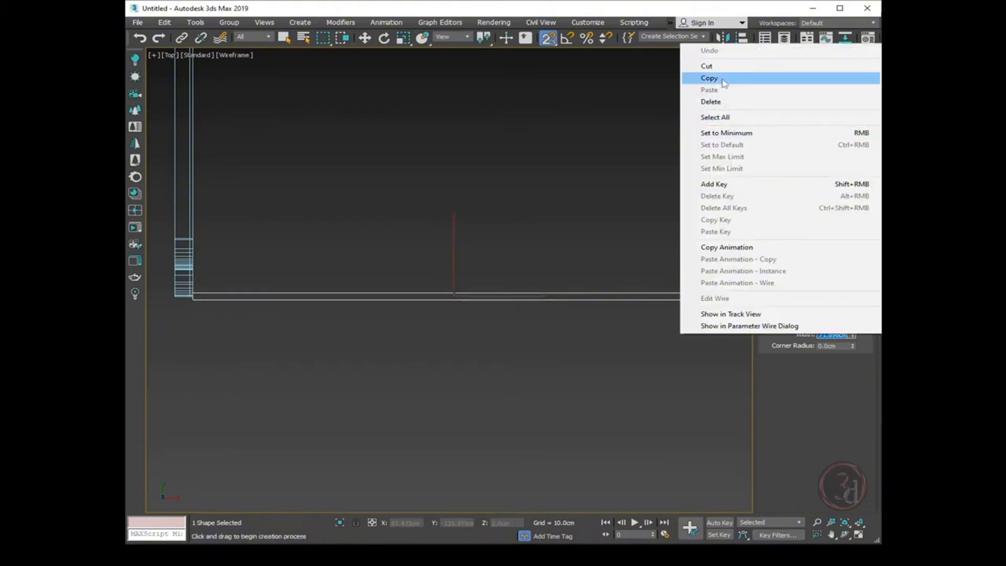
{"action": "left_click", "coordinate": [723, 81]}
{"action": "right_click", "coordinate": [603, 246]}
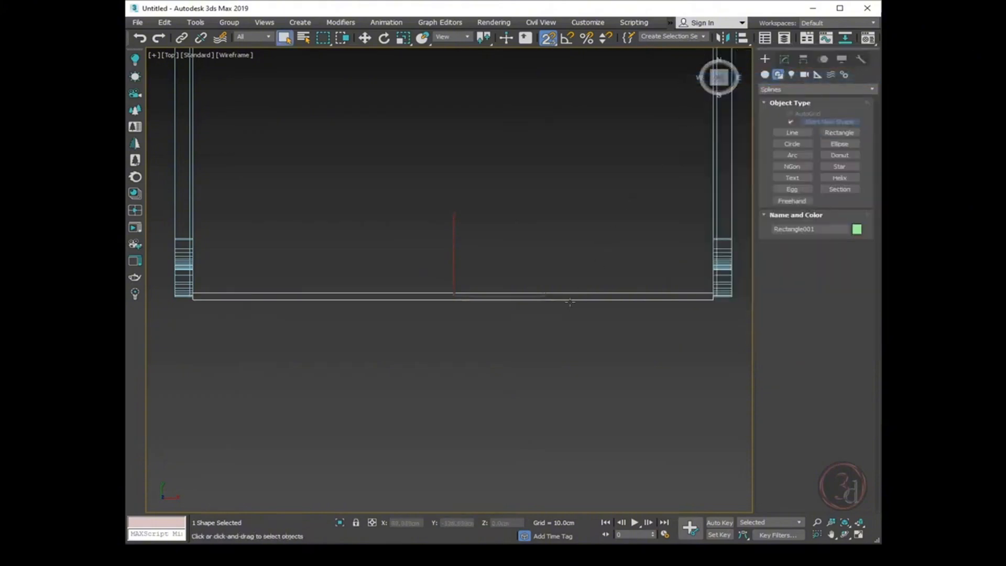
Return to a shaded perspective view, select the curved strip at the frame's rounded end, turn snapping off, and undo the accidental move
{"action": "middle_click_drag", "start_coordinate": [570, 302], "coordinate": [564, 307]}
{"action": "key", "text": "p"}
{"action": "key", "text": "z"}
{"action": "middle_click_drag", "start_coordinate": [577, 346], "coordinate": [404, 240], "text": "alt"}
{"action": "scroll", "coordinate": [404, 241], "scroll_direction": "up", "scroll_amount": 2}
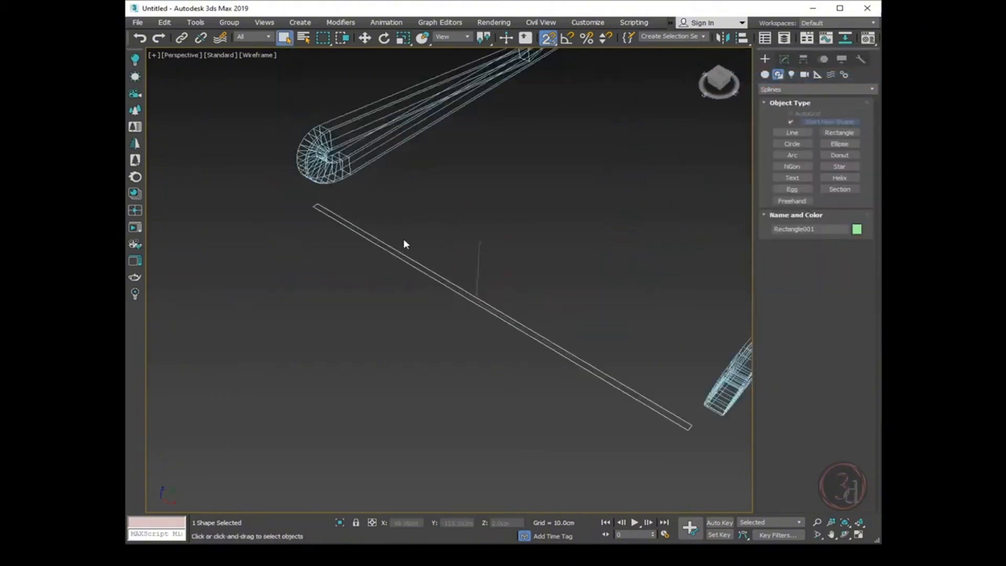
{"action": "scroll", "coordinate": [404, 240], "scroll_direction": "up", "scroll_amount": 2}
{"action": "key", "text": "w"}
{"action": "middle_click_drag", "start_coordinate": [412, 198], "coordinate": [416, 252]}
{"action": "key", "text": "F3"}
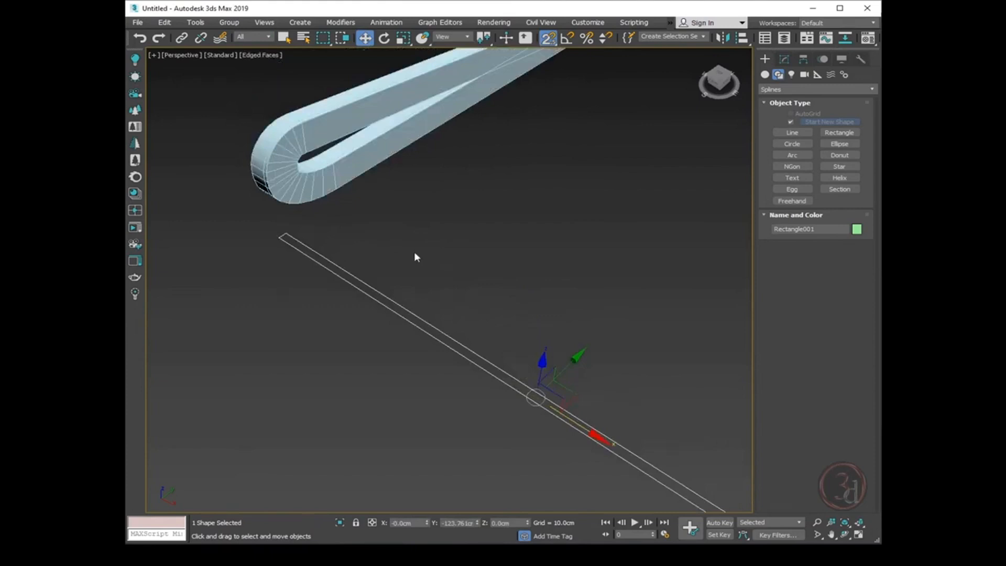
{"action": "left_click", "coordinate": [363, 210]}
{"action": "left_click", "coordinate": [281, 158]}
{"action": "key", "text": "s"}
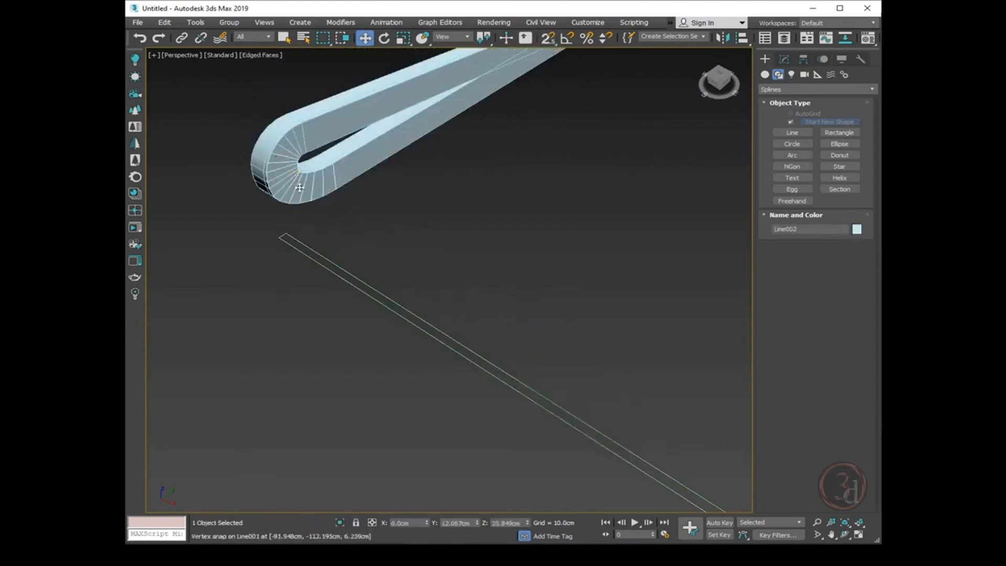
{"action": "scroll", "coordinate": [302, 180], "scroll_direction": "down", "scroll_amount": 5}
{"action": "left_click_drag", "start_coordinate": [588, 155], "coordinate": [632, 186]}
{"action": "key", "text": "ctrl+z"}
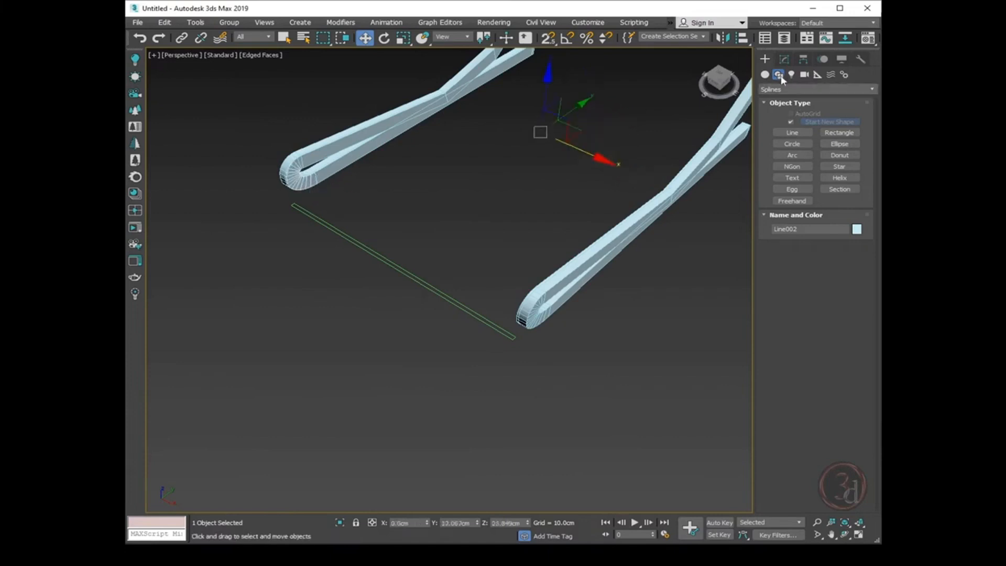
Add a Shell modifier to the curved strip with the rectangle's copied width as its Outer Amount
{"action": "left_click", "coordinate": [784, 59]}
{"action": "left_click", "coordinate": [789, 132]}
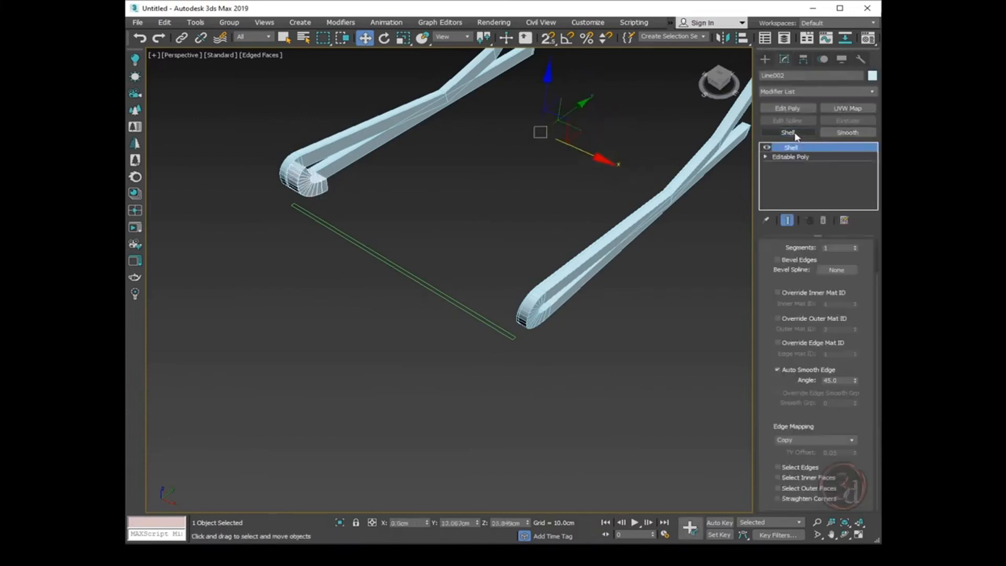
{"action": "left_click_drag", "start_coordinate": [875, 273], "coordinate": [856, 263]}
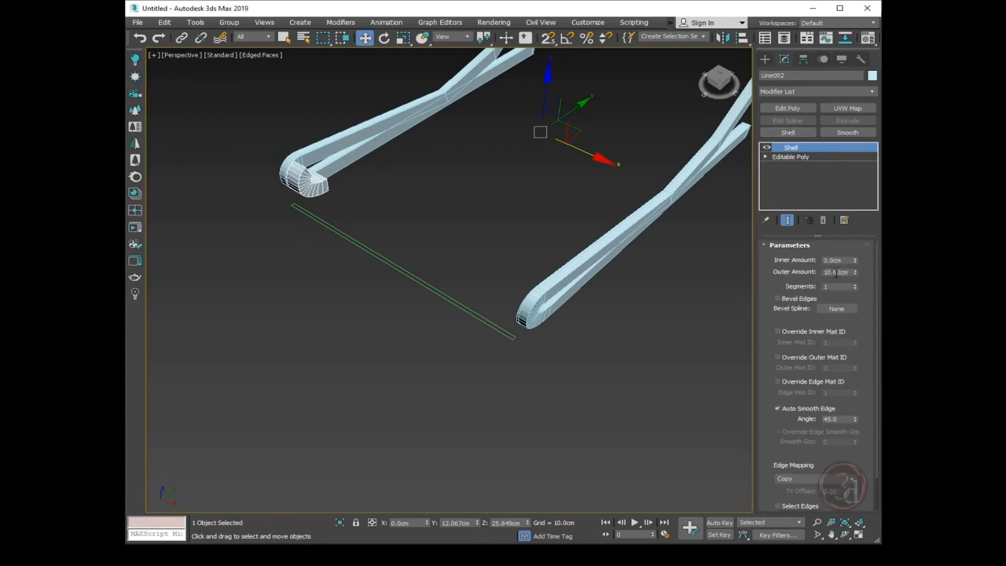
{"action": "right_click", "coordinate": [837, 272]}
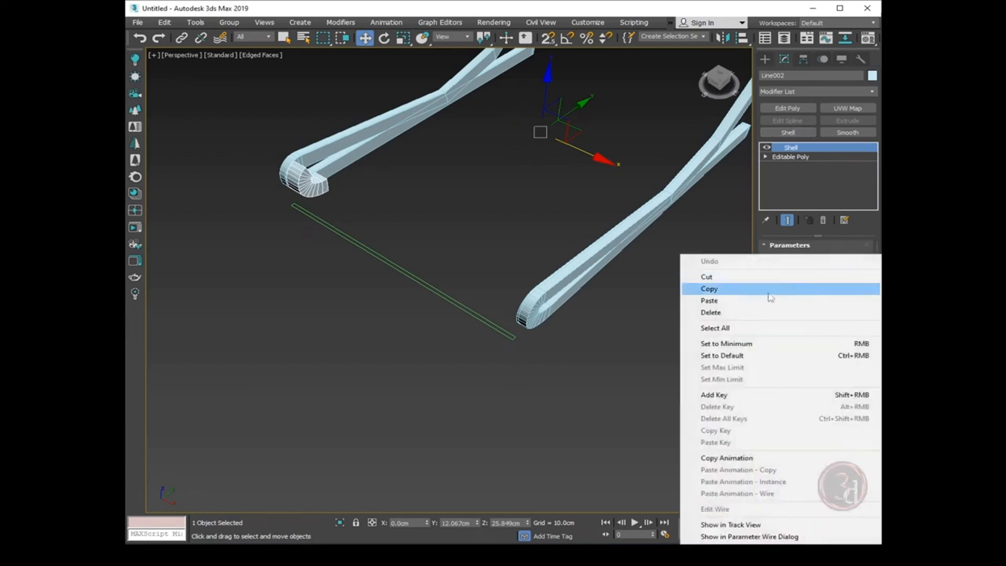
{"action": "left_click", "coordinate": [718, 300]}
Select the front crossbar's lengthwise edges in its Edit Poly level and connect them with 2 segments
{"action": "middle_click_drag", "start_coordinate": [505, 323], "coordinate": [577, 304], "text": "alt"}
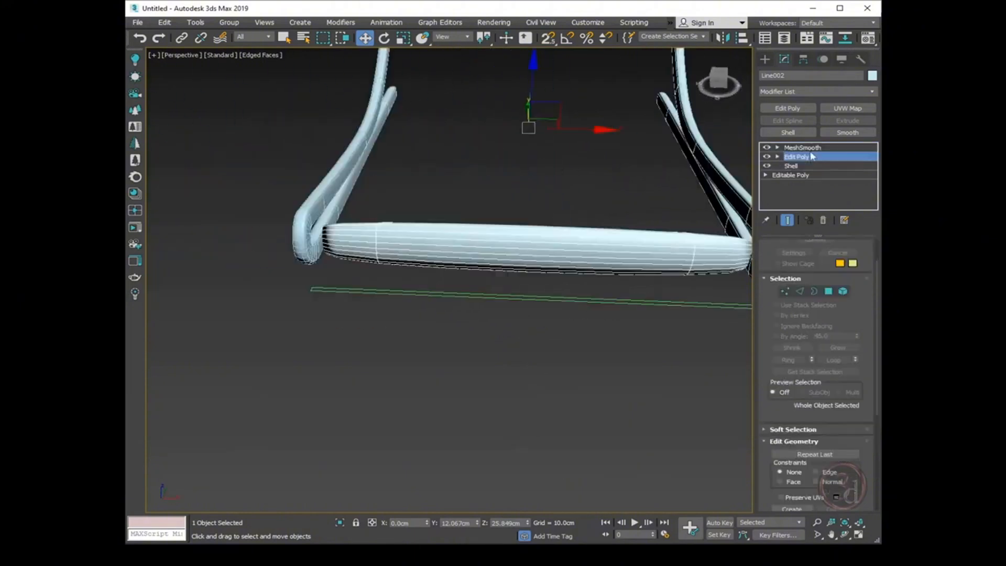
{"action": "left_click", "coordinate": [800, 291]}
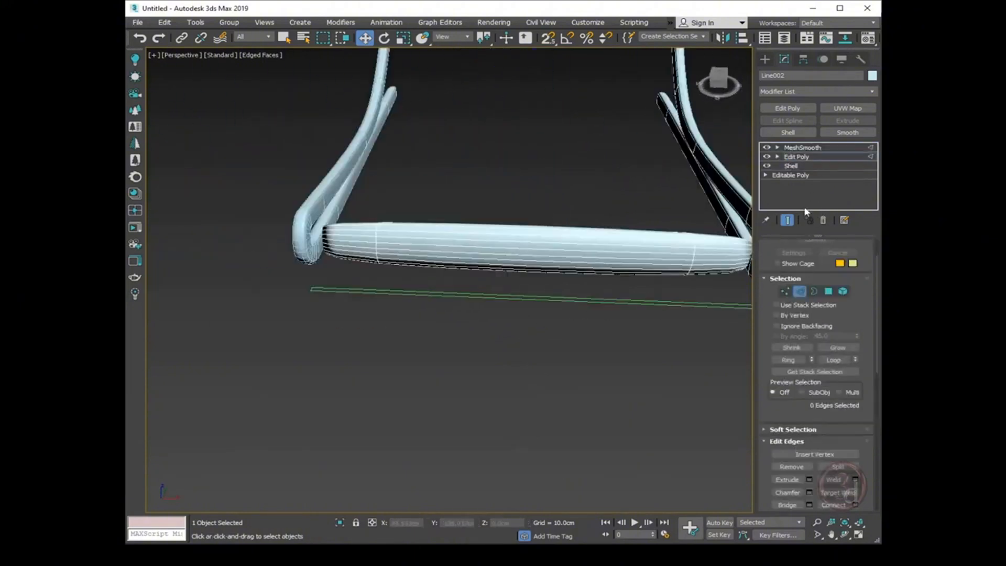
{"action": "left_click", "coordinate": [787, 220]}
{"action": "left_click_drag", "start_coordinate": [536, 260], "coordinate": [539, 277]}
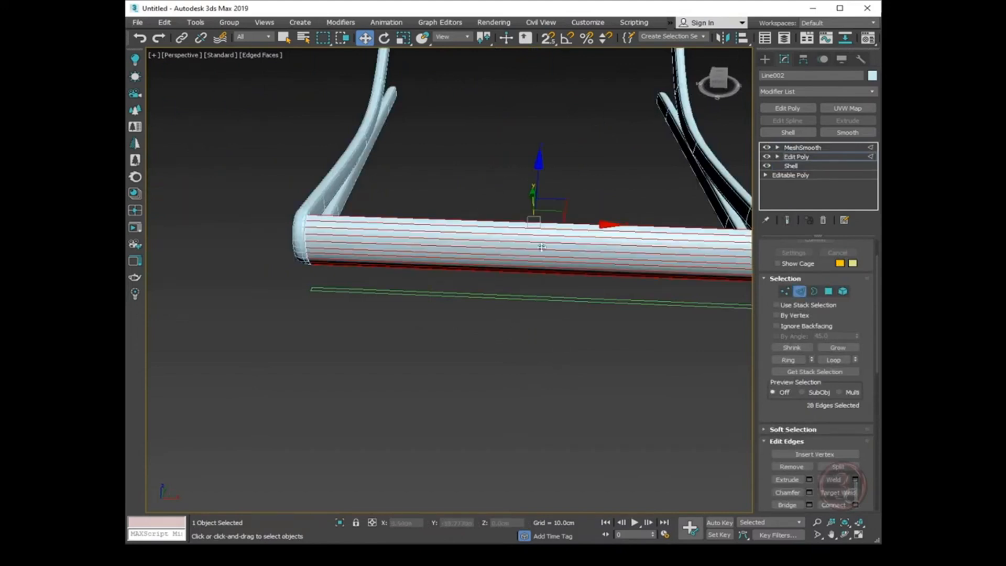
{"action": "right_click", "coordinate": [545, 186]}
{"action": "left_click", "coordinate": [443, 222]}
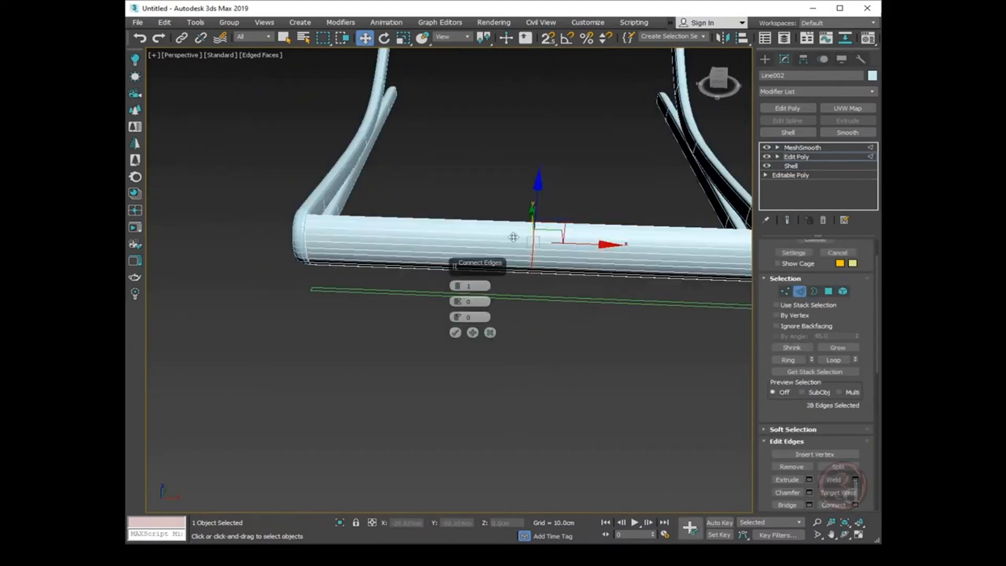
{"action": "left_click", "coordinate": [458, 283]}
{"action": "middle_click_drag", "start_coordinate": [544, 314], "coordinate": [445, 310]}
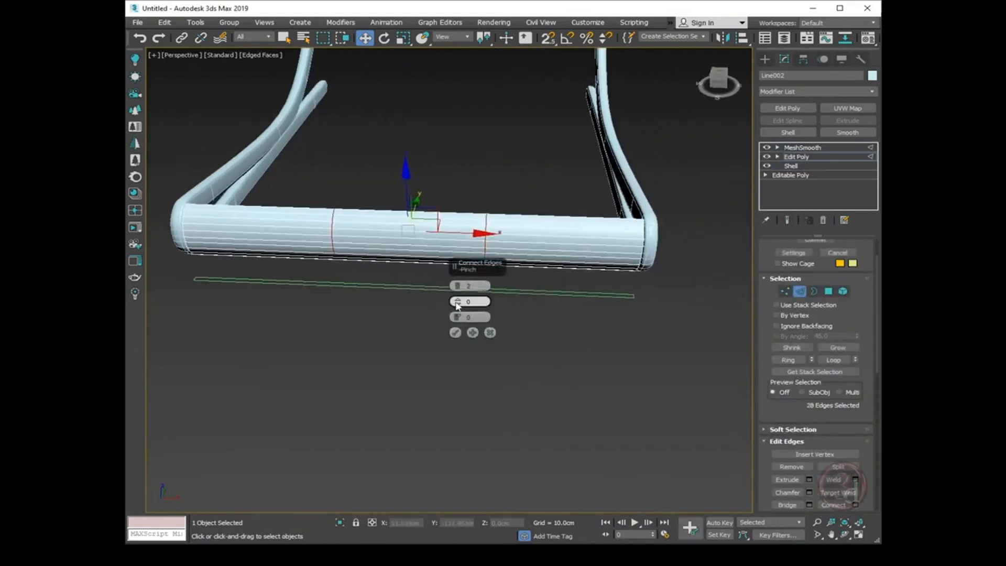
Set the Connect Edges pinch to 92 so the two new loops sit close to the crossbar's ends
{"action": "left_click_drag", "start_coordinate": [457, 301], "coordinate": [457, 283]}
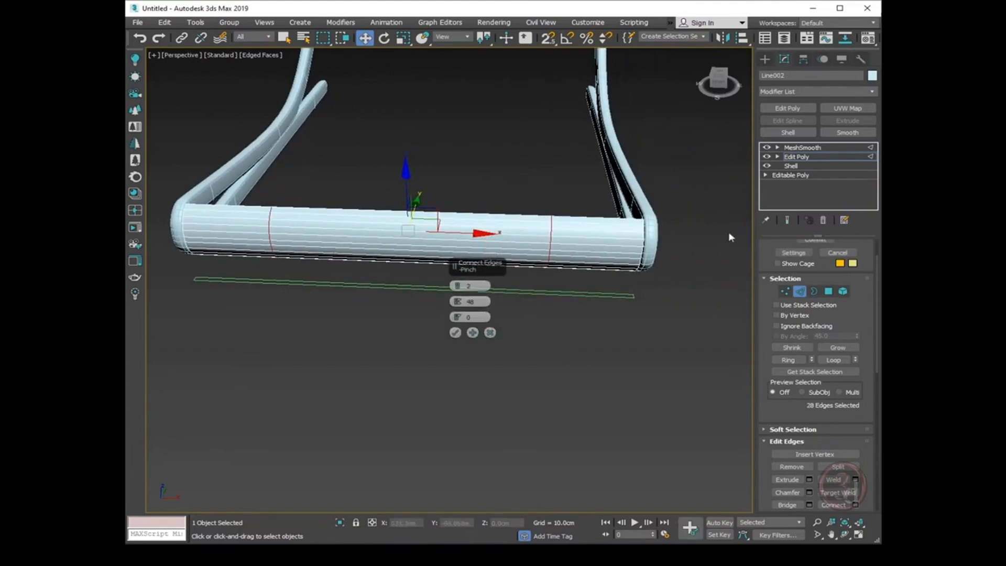
{"action": "left_click", "coordinate": [788, 221]}
{"action": "middle_click_drag", "start_coordinate": [635, 292], "coordinate": [496, 284]}
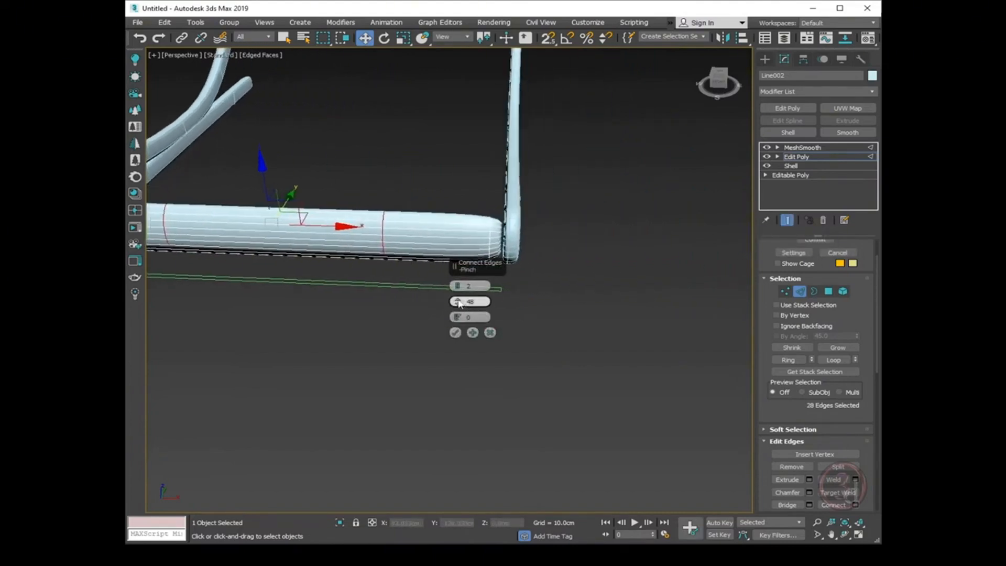
{"action": "left_click_drag", "start_coordinate": [457, 302], "coordinate": [493, 144]}
{"action": "left_click_drag", "start_coordinate": [493, 150], "coordinate": [492, 204]}
{"action": "left_click", "coordinate": [787, 220]}
{"action": "middle_click_drag", "start_coordinate": [516, 273], "coordinate": [525, 295], "text": "alt"}
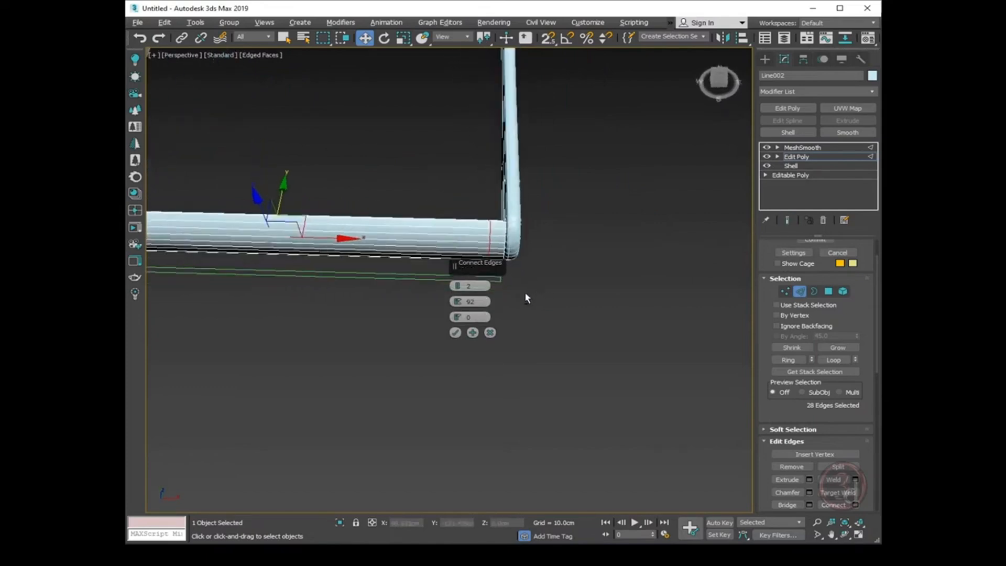
Scale the crossbar's vertices along X to close the gaps to the side frames, and return to the MeshSmooth level
{"action": "scroll", "coordinate": [495, 228], "scroll_direction": "up", "scroll_amount": 5}
{"action": "middle_click_drag", "start_coordinate": [497, 230], "coordinate": [454, 220]}
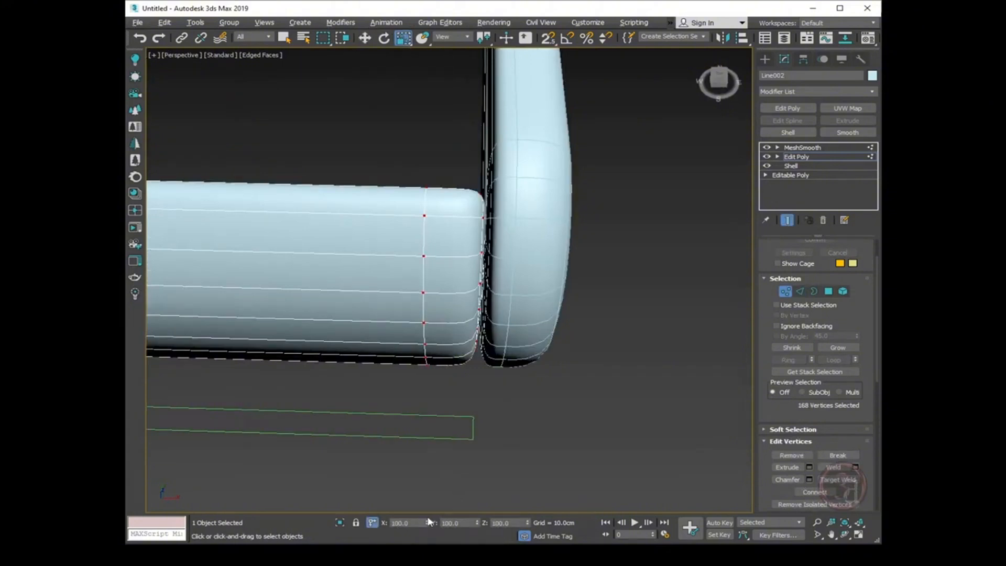
{"action": "left_click_drag", "start_coordinate": [427, 522], "coordinate": [420, 516]}
{"action": "scroll", "coordinate": [580, 355], "scroll_direction": "down", "scroll_amount": 4}
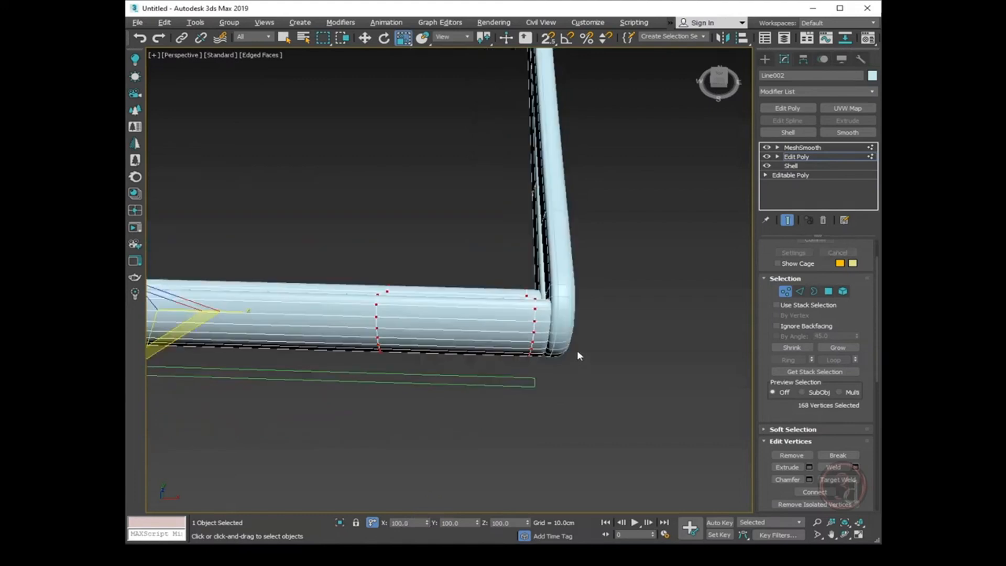
{"action": "left_click", "coordinate": [799, 158]}
{"action": "left_click", "coordinate": [802, 148]}
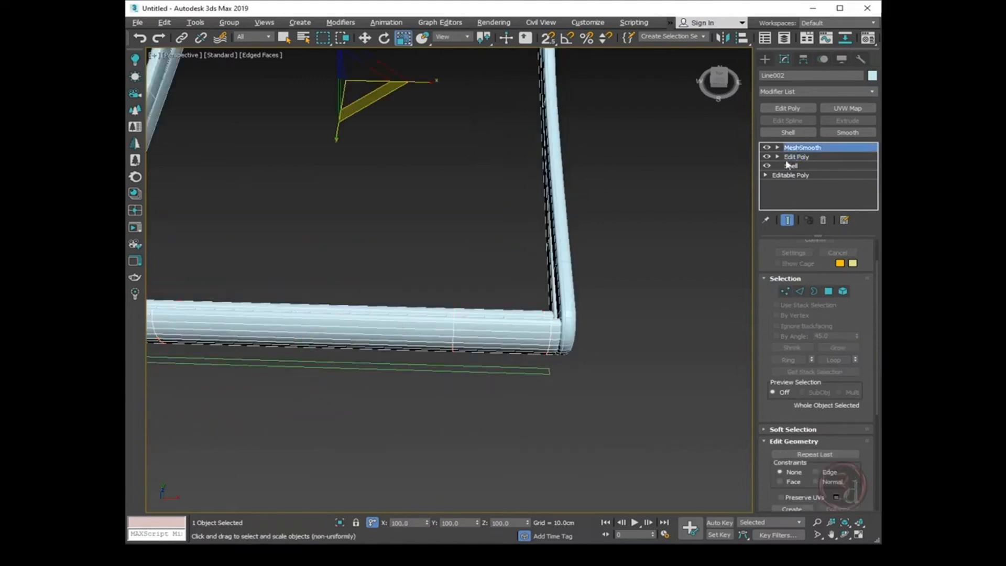
Deselect the crossbar, hide the edge overlay, and inspect its joints with the side frames
{"action": "left_click", "coordinate": [664, 334]}
{"action": "key", "text": "w"}
{"action": "key", "text": "F4"}
{"action": "scroll", "coordinate": [563, 369], "scroll_direction": "down", "scroll_amount": 2}
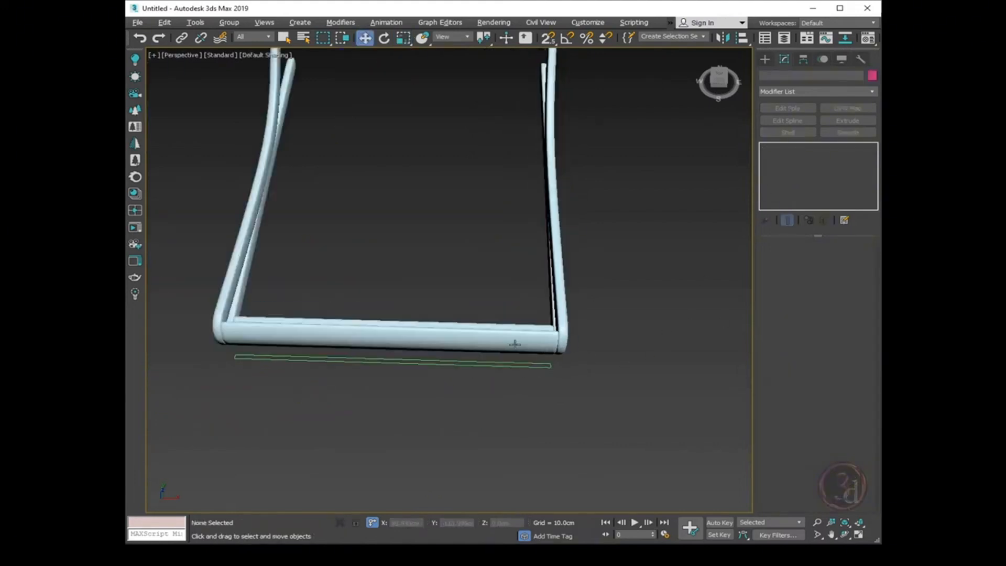
{"action": "mouse_move", "coordinate": [563, 369]}
{"action": "middle_mouse_down", "text": "alt"}
{"action": "mouse_move", "coordinate": [552, 301]}
{"action": "mouse_move", "coordinate": [490, 332]}
{"action": "mouse_move", "coordinate": [353, 359]}
{"action": "middle_mouse_up", "text": "alt"}
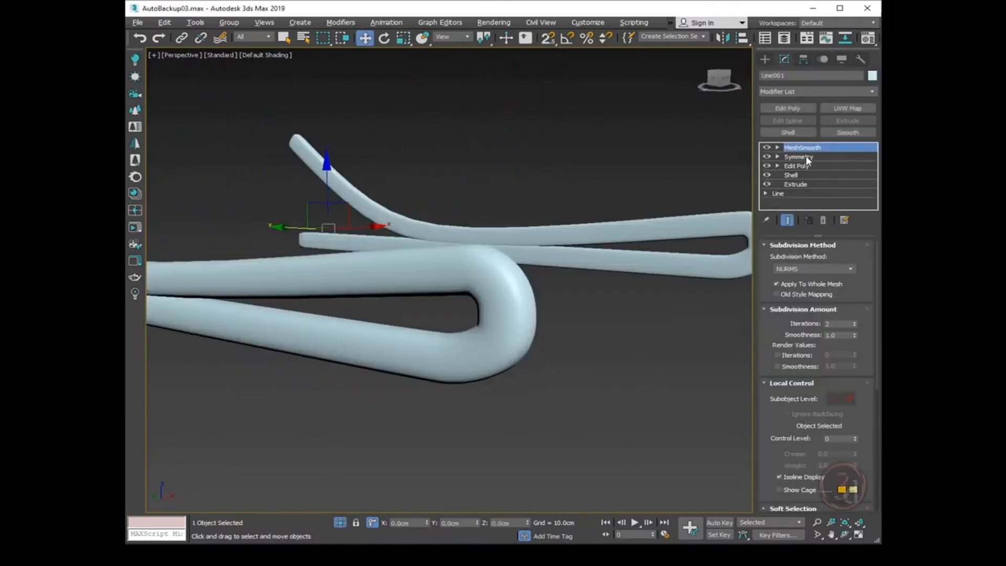
Turn off the side frame's MeshSmooth, show edged faces, and delete its Edit Poly modifier
{"action": "left_click", "coordinate": [767, 148]}
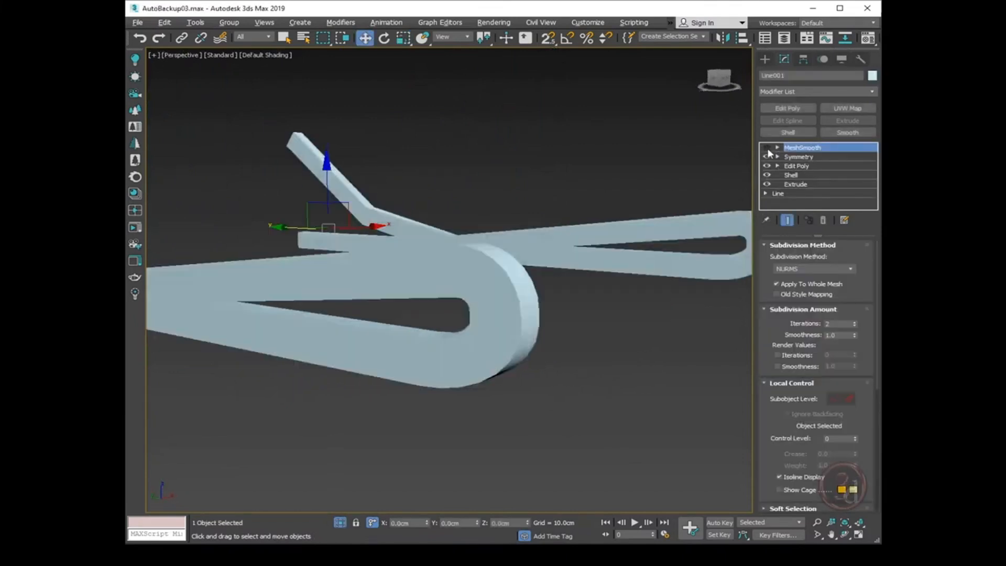
{"action": "left_click", "coordinate": [797, 156]}
{"action": "left_click", "coordinate": [792, 165]}
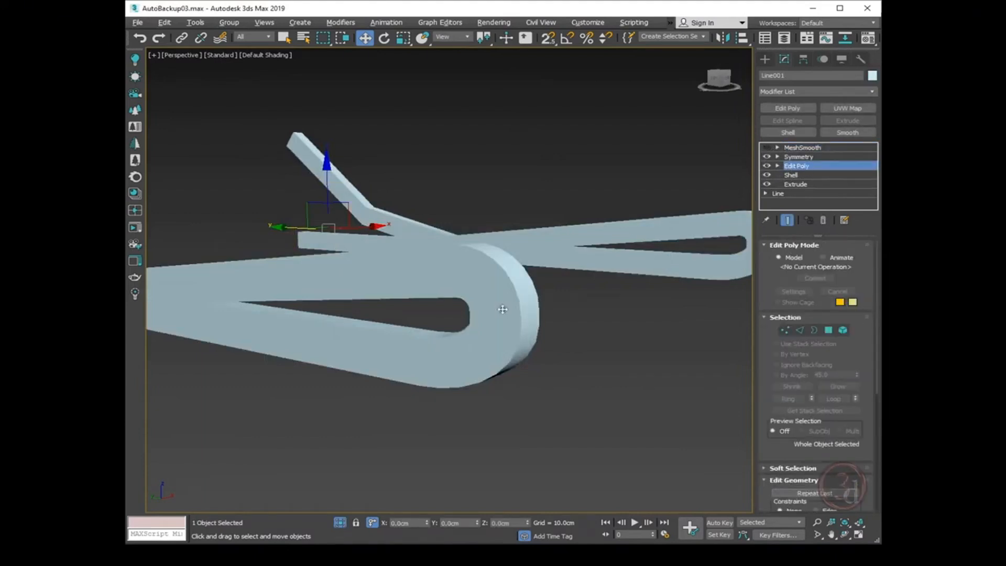
{"action": "key", "text": "F4"}
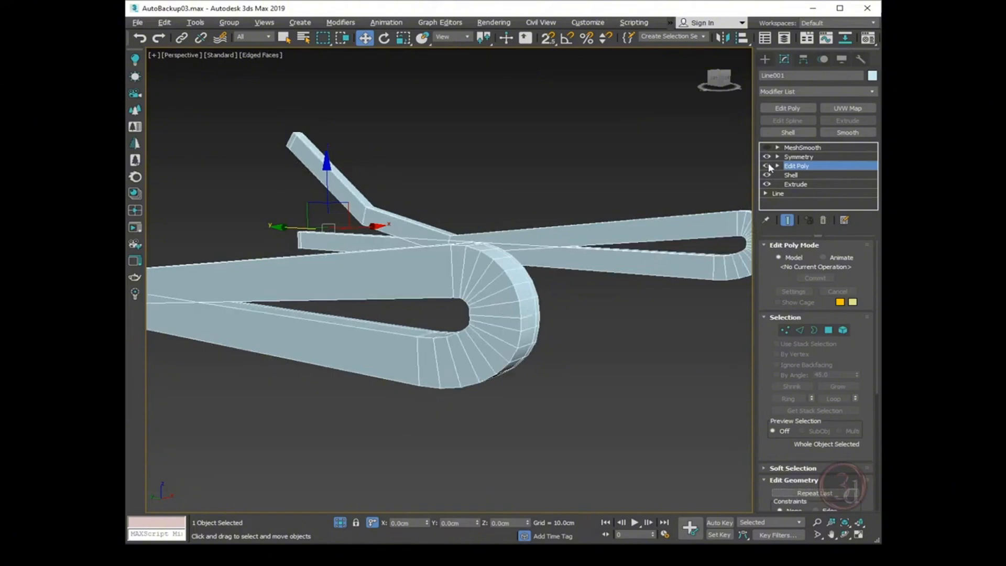
{"action": "left_click", "coordinate": [824, 221]}
In the frame's base Line, convert the four vertices of the rounded end to Corner
{"action": "left_click", "coordinate": [794, 184]}
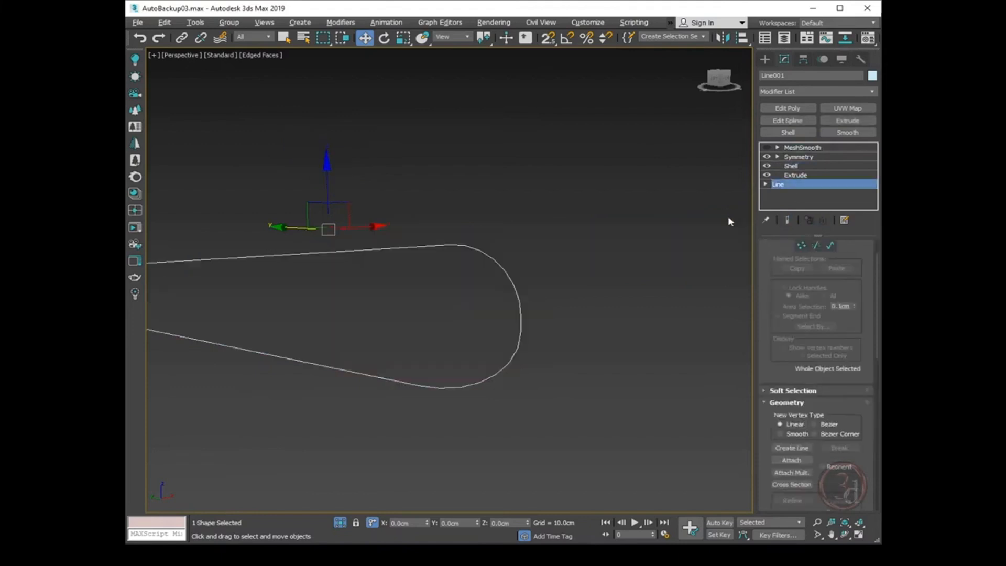
{"action": "key", "text": "1"}
{"action": "key", "text": "ctrl+e"}
{"action": "key", "text": "ctrl+e"}
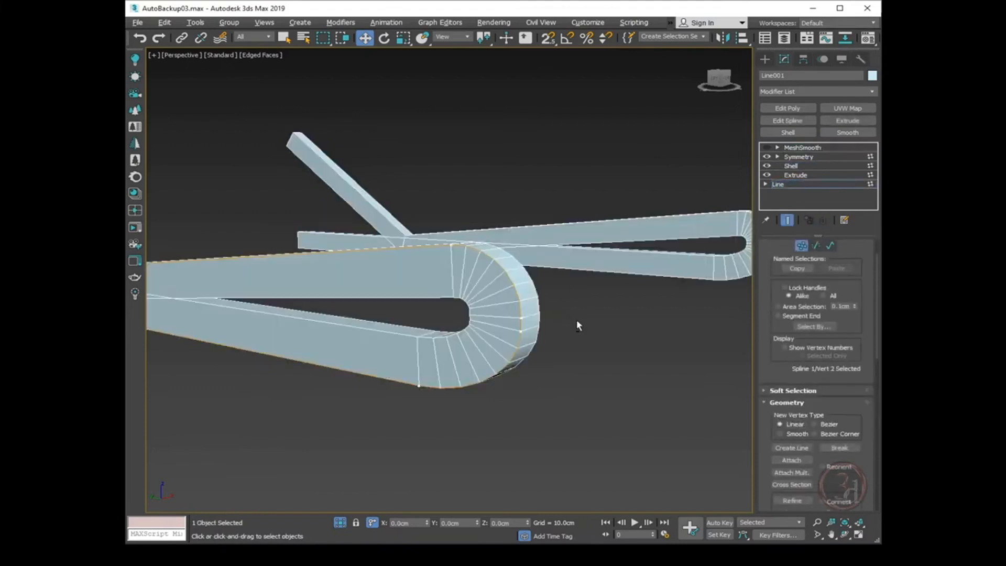
{"action": "left_click_drag", "start_coordinate": [469, 329], "coordinate": [556, 417]}
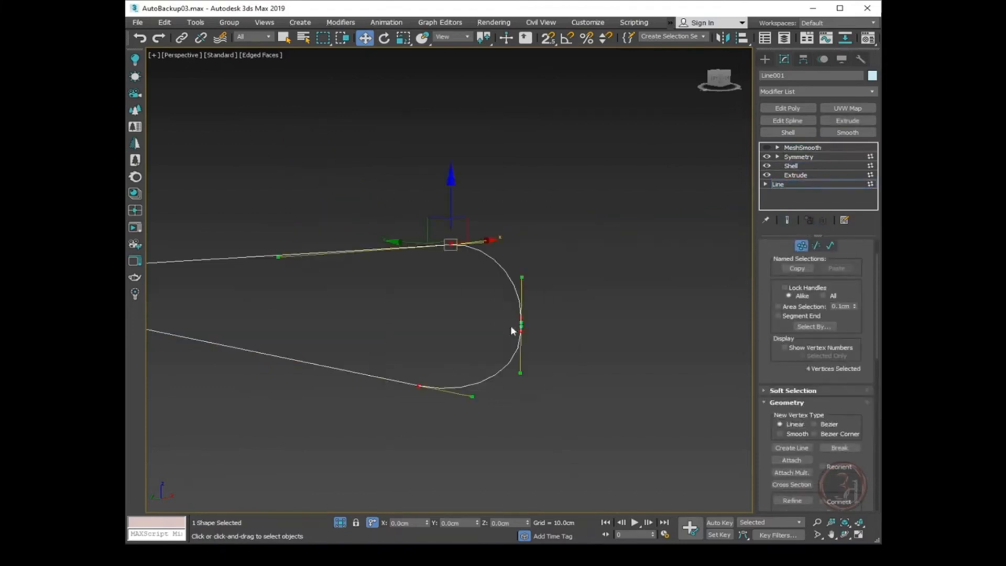
{"action": "right_click", "coordinate": [495, 306]}
{"action": "left_click", "coordinate": [471, 244]}
{"action": "left_click", "coordinate": [541, 292]}
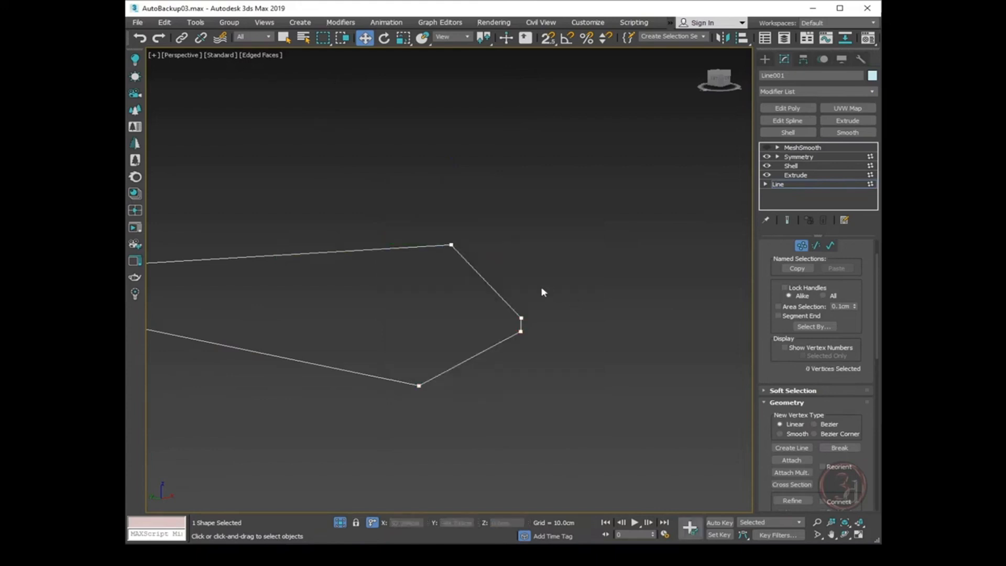
Scale the two outermost end vertices apart along Z to lengthen the vertical end segment
{"action": "left_click_drag", "start_coordinate": [542, 291], "coordinate": [518, 361]}
{"action": "middle_click_drag", "start_coordinate": [519, 361], "coordinate": [530, 363], "text": "alt"}
{"action": "key", "text": "r"}
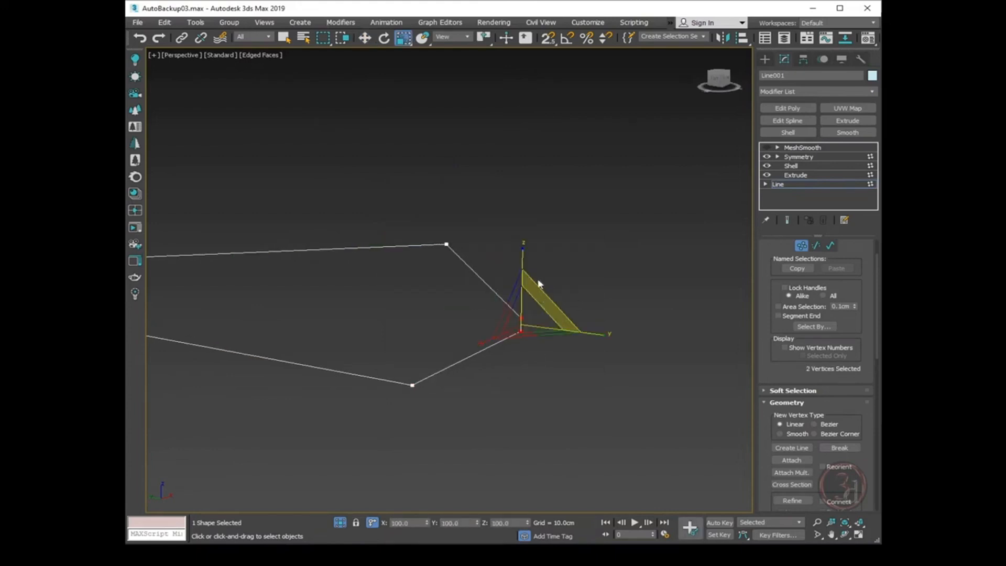
{"action": "left_click_drag", "start_coordinate": [524, 263], "coordinate": [546, 105]}
{"action": "left_click_drag", "start_coordinate": [565, 37], "coordinate": [564, 470]}
Divide the vertical end segment of the line with one vertex at its middle
{"action": "key", "text": "2"}
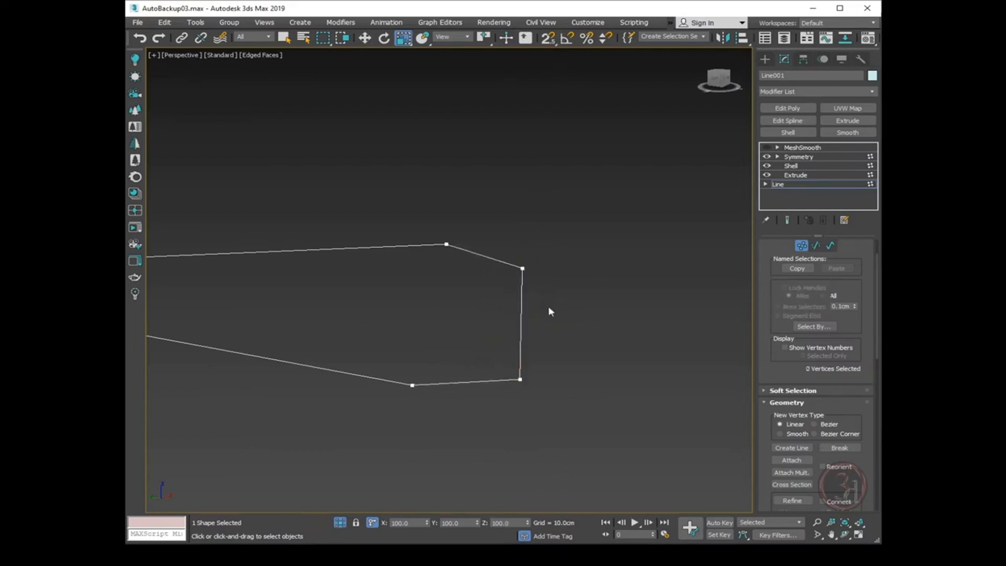
{"action": "left_click", "coordinate": [522, 307]}
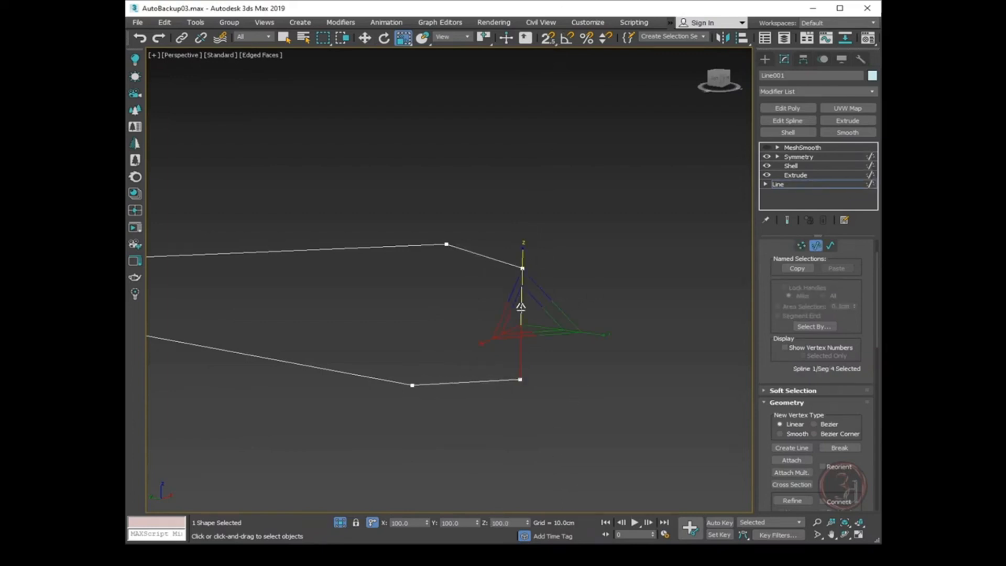
{"action": "right_click", "coordinate": [521, 306]}
{"action": "left_click", "coordinate": [465, 231]}
{"action": "key", "text": "w"}
{"action": "middle_click_drag", "start_coordinate": [537, 317], "coordinate": [513, 357], "text": "alt"}
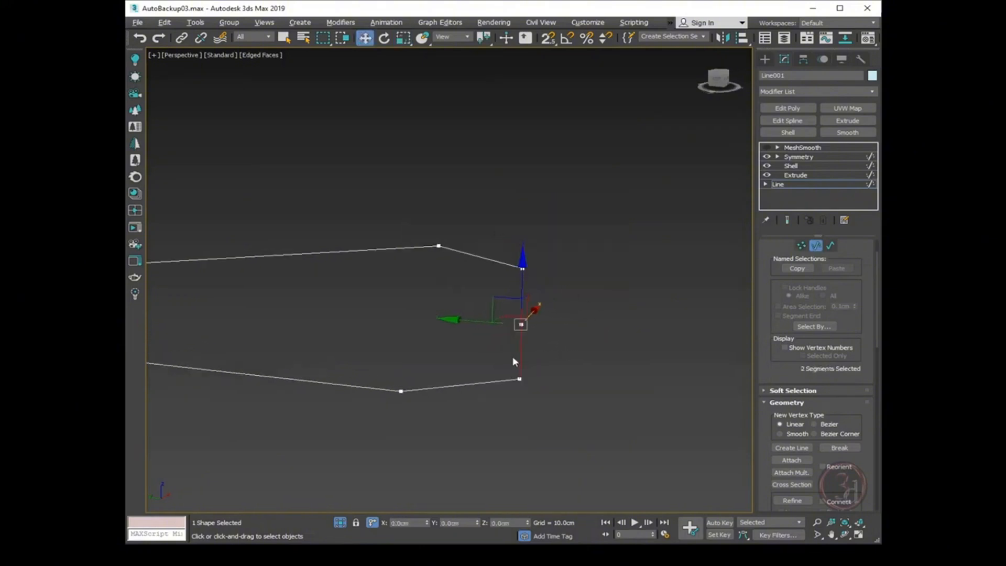
Move the end's upper and lower vertices inward along Y to form a faceted curve, and show the end result
{"action": "left_click", "coordinate": [565, 230]}
{"action": "key", "text": "1"}
{"action": "left_click_drag", "start_coordinate": [464, 267], "coordinate": [444, 269]}
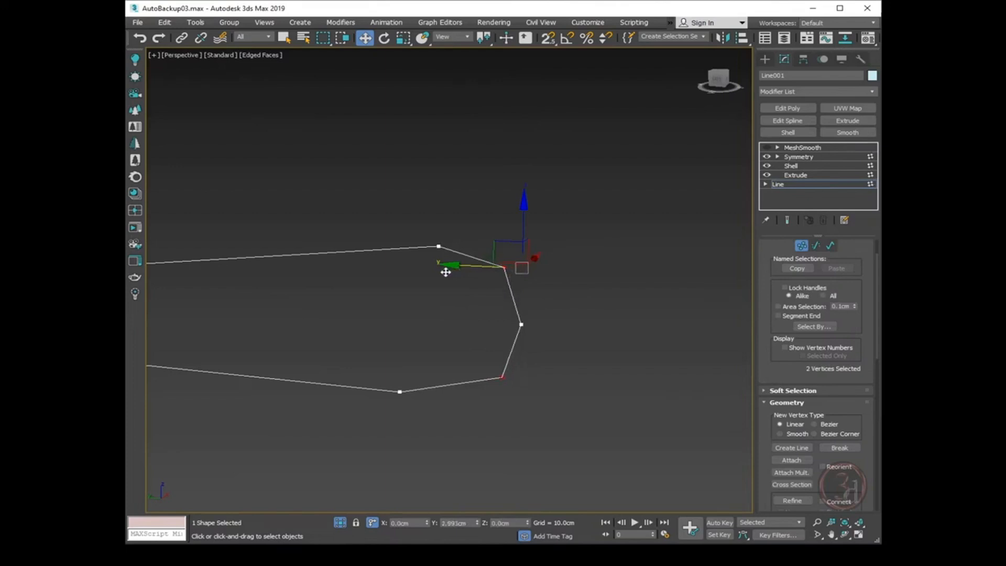
{"action": "left_click", "coordinate": [786, 220]}
{"action": "middle_click_drag", "start_coordinate": [590, 278], "coordinate": [659, 298], "text": "alt"}
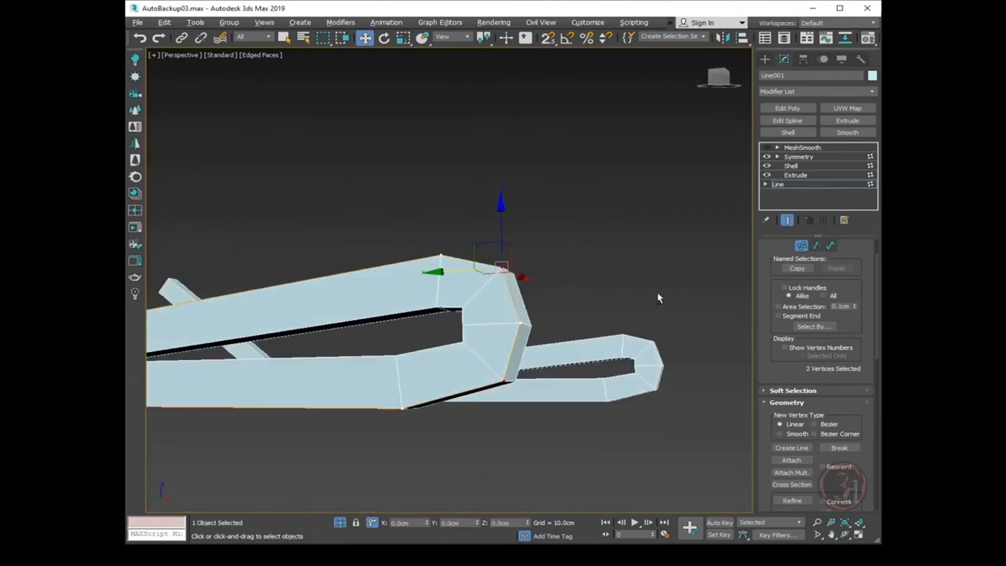
Turn the frame's MeshSmooth back on and examine the smoothed profile from the left view
{"action": "left_click", "coordinate": [767, 149]}
{"action": "middle_click_drag", "start_coordinate": [585, 309], "coordinate": [525, 330], "text": "alt"}
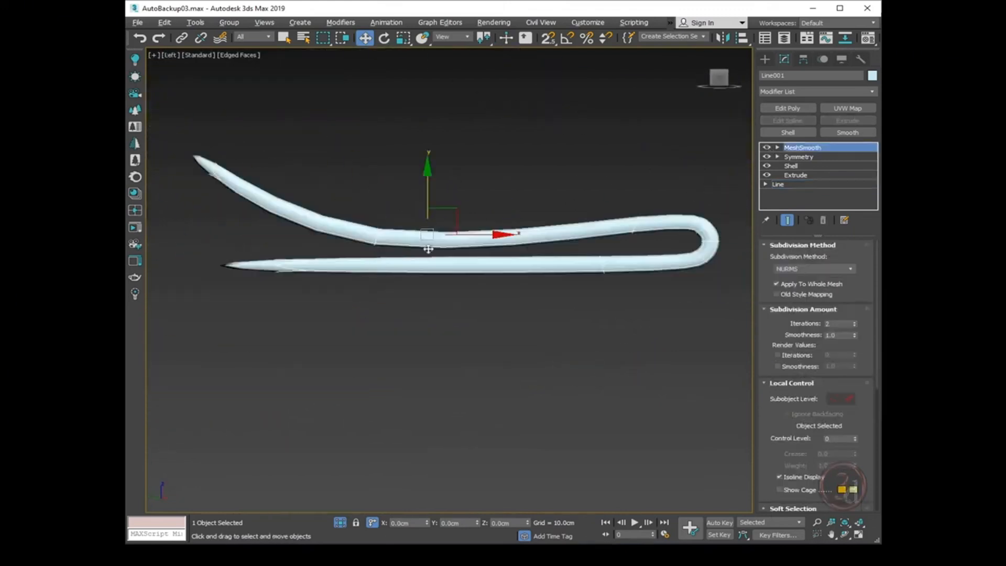
{"action": "scroll", "coordinate": [250, 207], "scroll_direction": "up", "scroll_amount": 6}
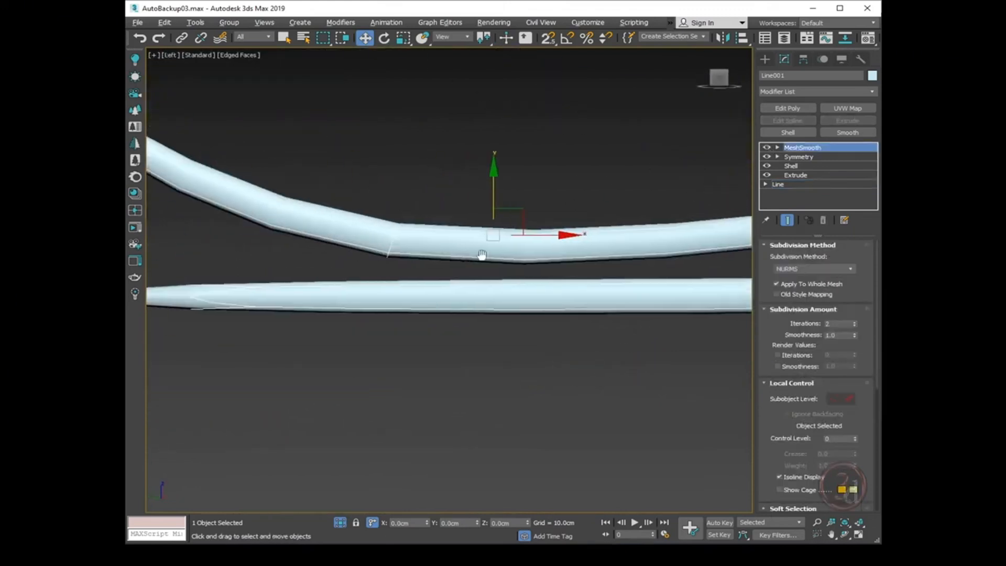
Insert an Edit Poly modifier above the frame's Shell and turn off the Symmetry modifier
{"action": "left_click", "coordinate": [792, 166]}
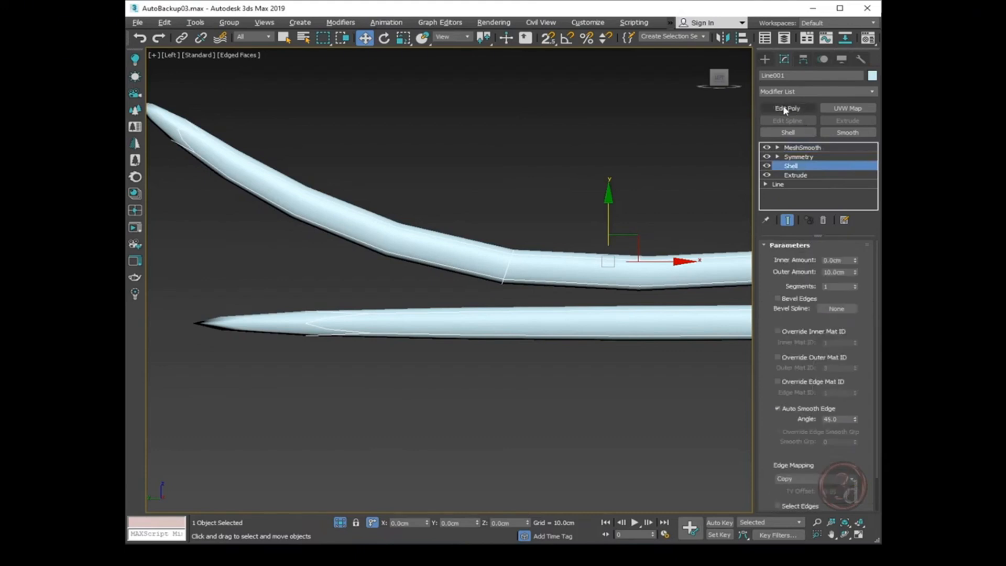
{"action": "middle_click_drag", "start_coordinate": [378, 276], "coordinate": [415, 291]}
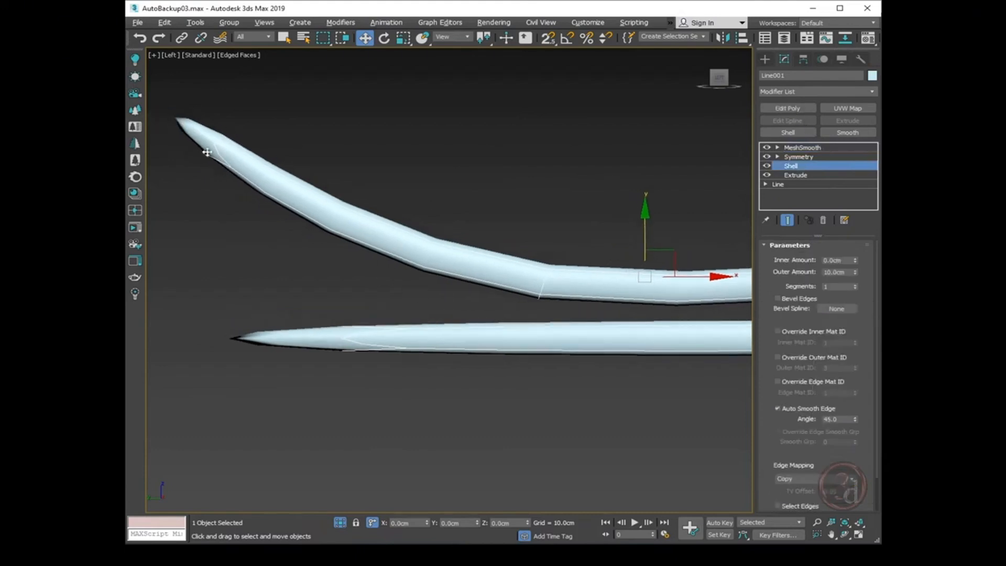
{"action": "left_click", "coordinate": [811, 157]}
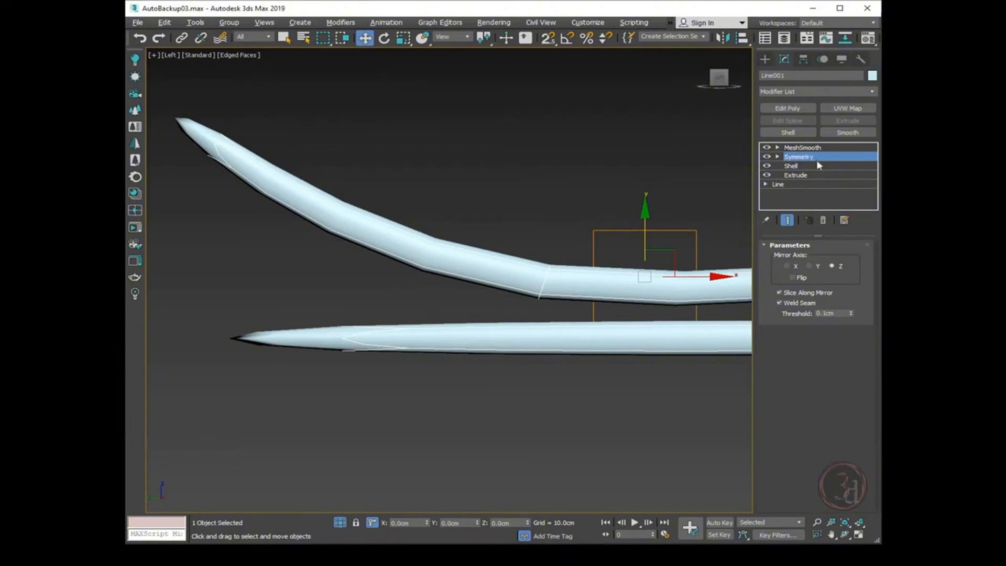
{"action": "left_click", "coordinate": [790, 166]}
{"action": "left_click", "coordinate": [786, 109]}
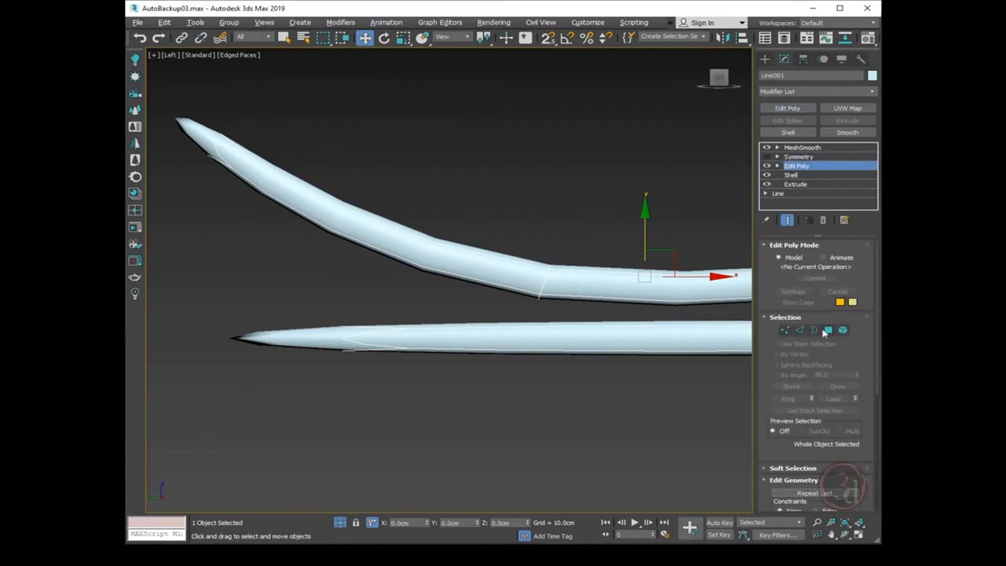
Connect the four long edges of the frame's raised arm with one segment slid toward the arm's tip
{"action": "left_click", "coordinate": [800, 330]}
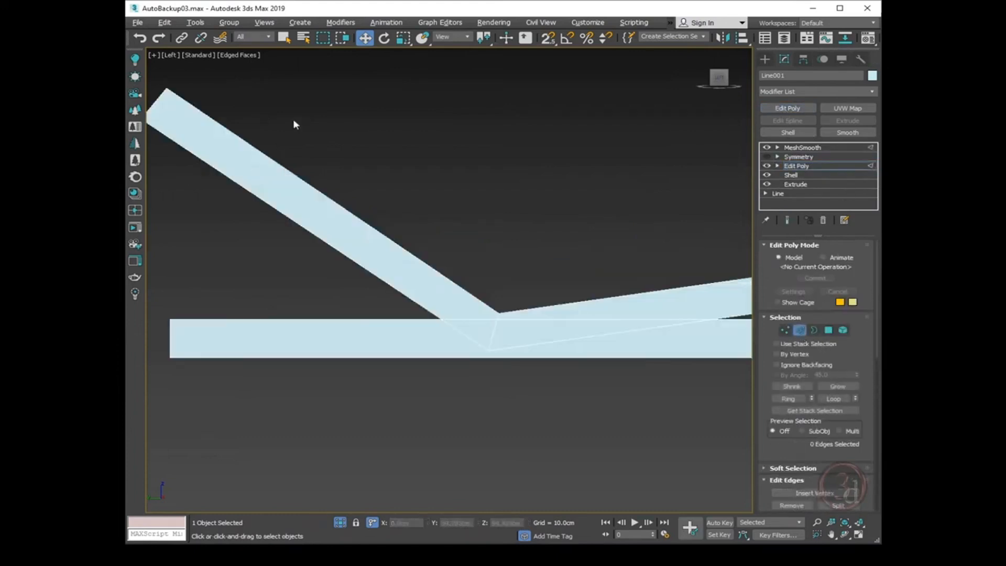
{"action": "left_click_drag", "start_coordinate": [211, 192], "coordinate": [209, 193]}
{"action": "right_click", "coordinate": [269, 143]}
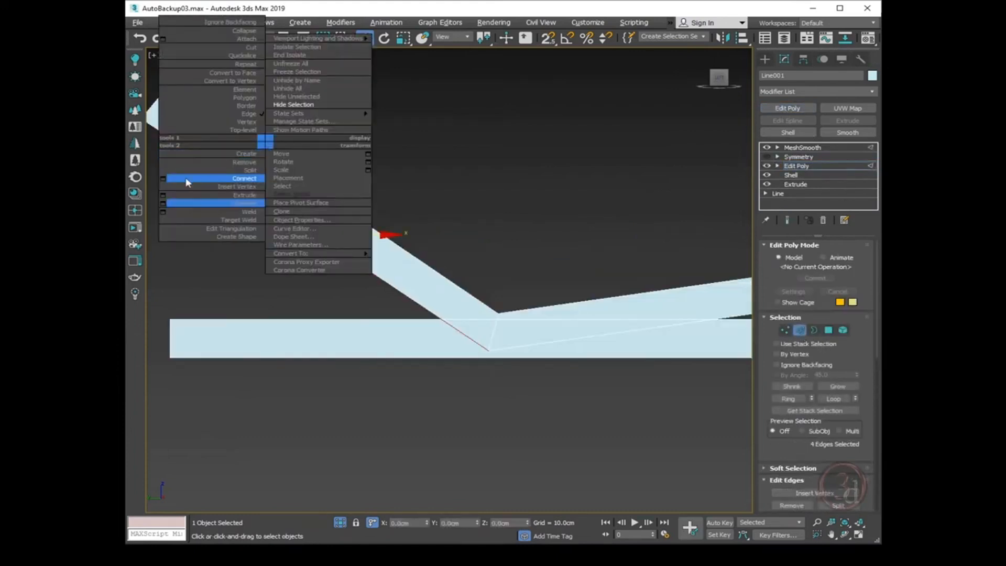
{"action": "left_click", "coordinate": [165, 178]}
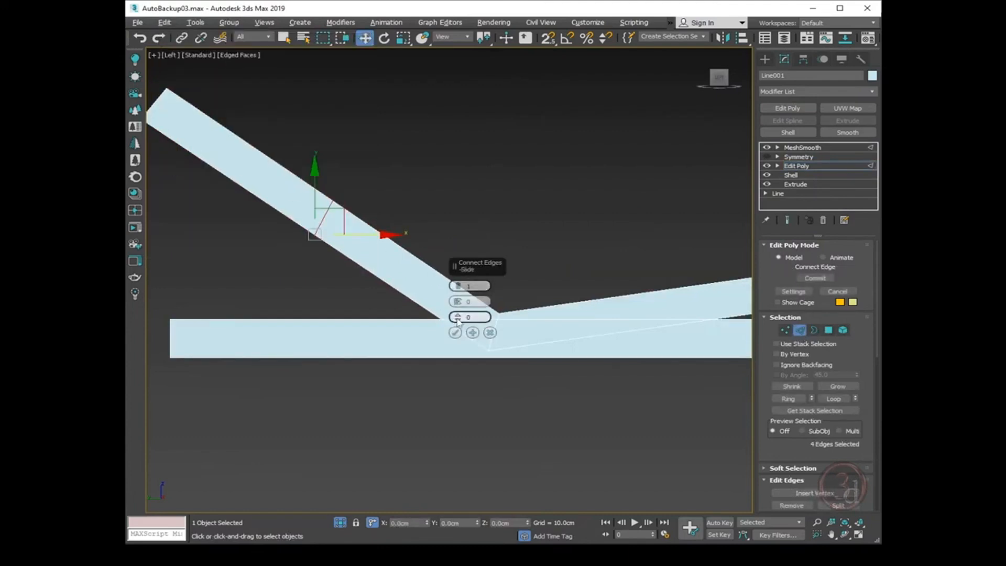
{"action": "left_click_drag", "start_coordinate": [457, 317], "coordinate": [465, 511]}
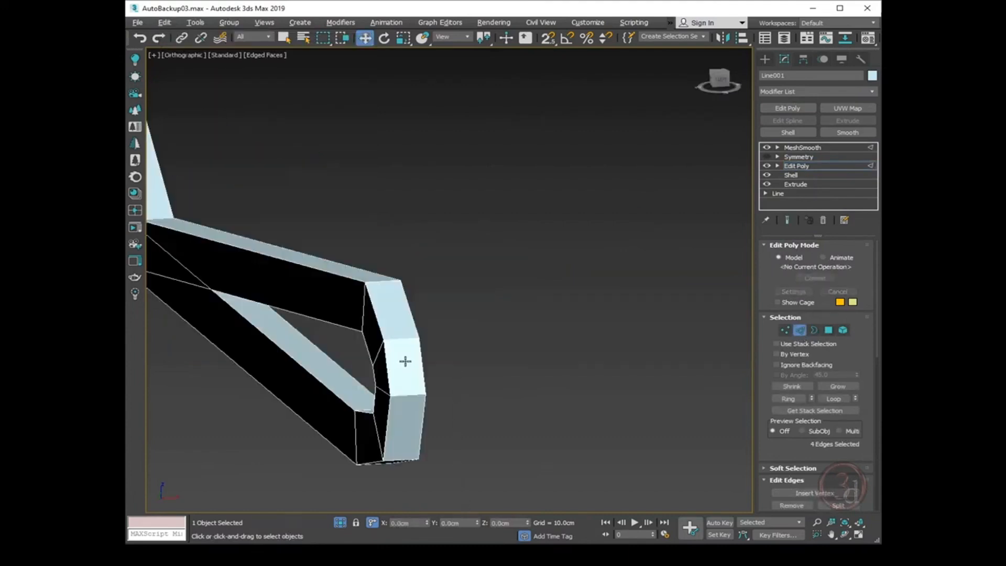
Select the ring of edges across the frame's outer faces and connect it with one lengthwise loop at slide -87
{"action": "left_click", "coordinate": [405, 338]}
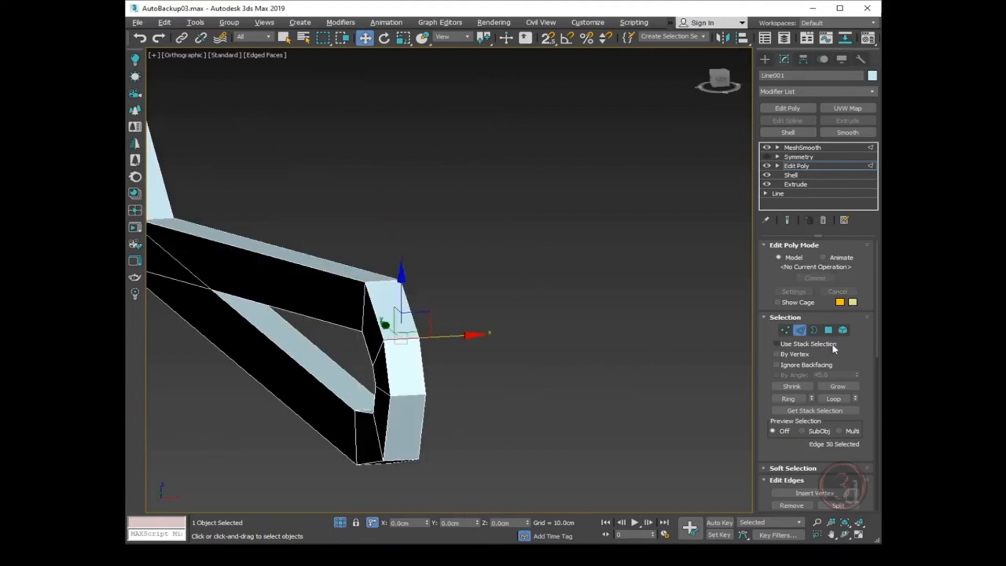
{"action": "left_click", "coordinate": [788, 398]}
{"action": "right_click", "coordinate": [366, 305]}
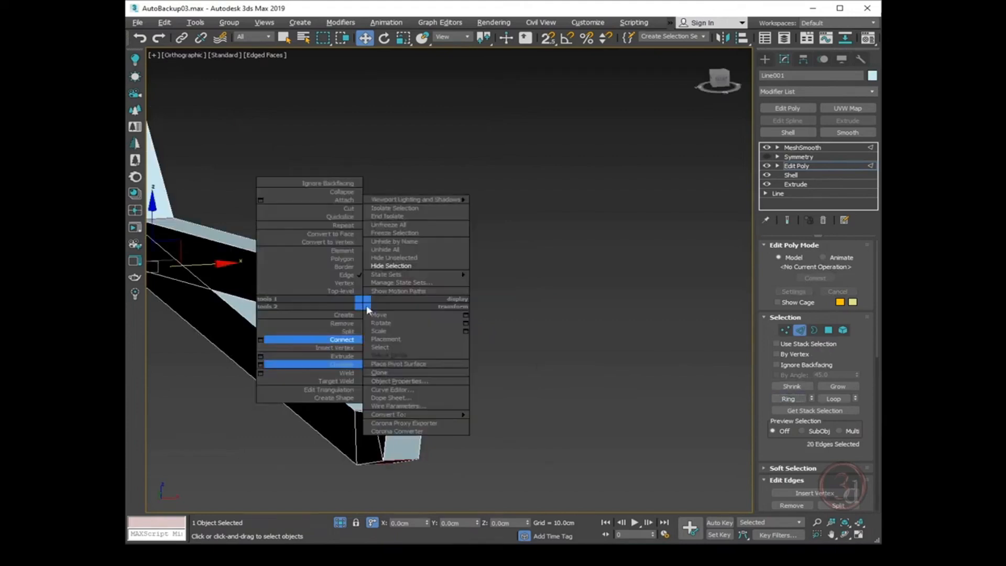
{"action": "left_click", "coordinate": [260, 339]}
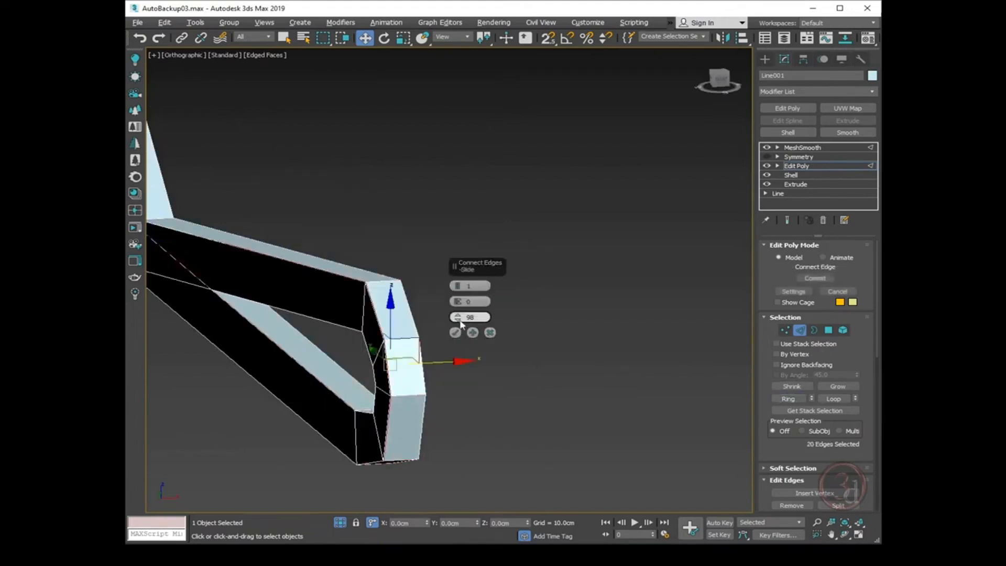
{"action": "left_click_drag", "start_coordinate": [457, 338], "coordinate": [481, 491]}
{"action": "key", "text": "ctrl+e"}
{"action": "middle_click_drag", "start_coordinate": [497, 432], "coordinate": [485, 363], "text": "alt"}
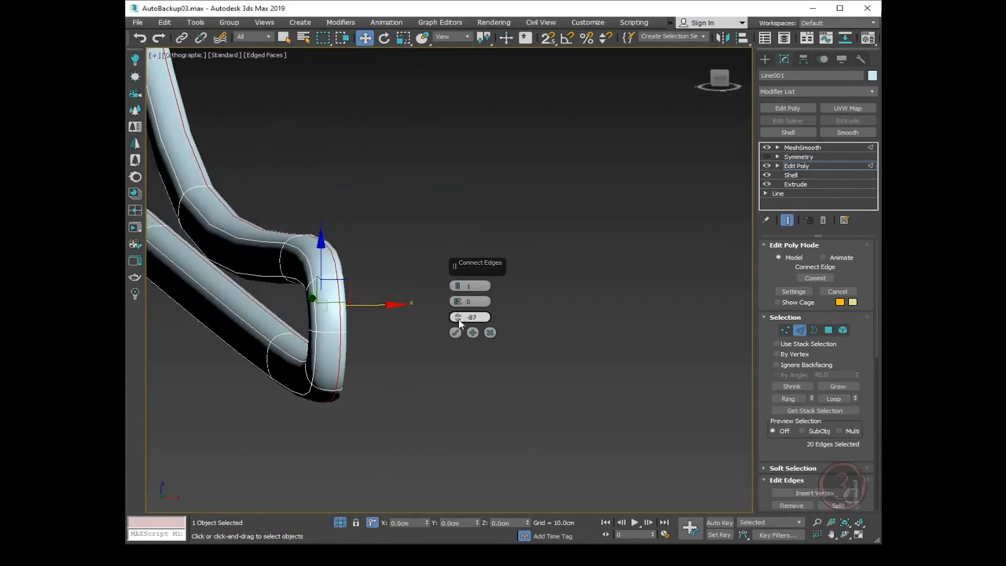
{"action": "key", "text": "ctrl+e"}
{"action": "key", "text": "ctrl+e"}
{"action": "left_click", "coordinate": [456, 333]}
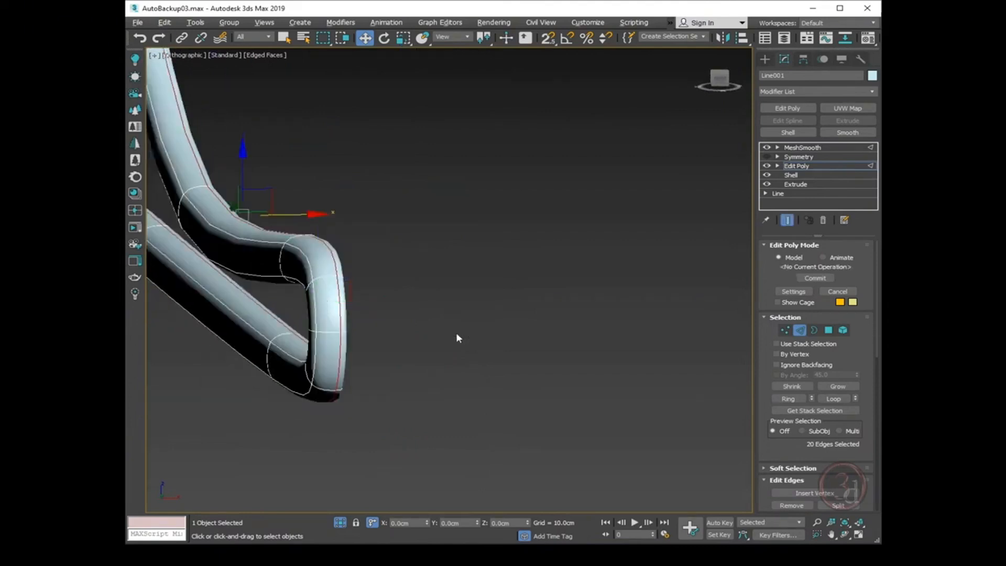
Turn the frame's Symmetry modifier back on and exit isolation to show both side frames with the crossbar
{"action": "left_click", "coordinate": [797, 167]}
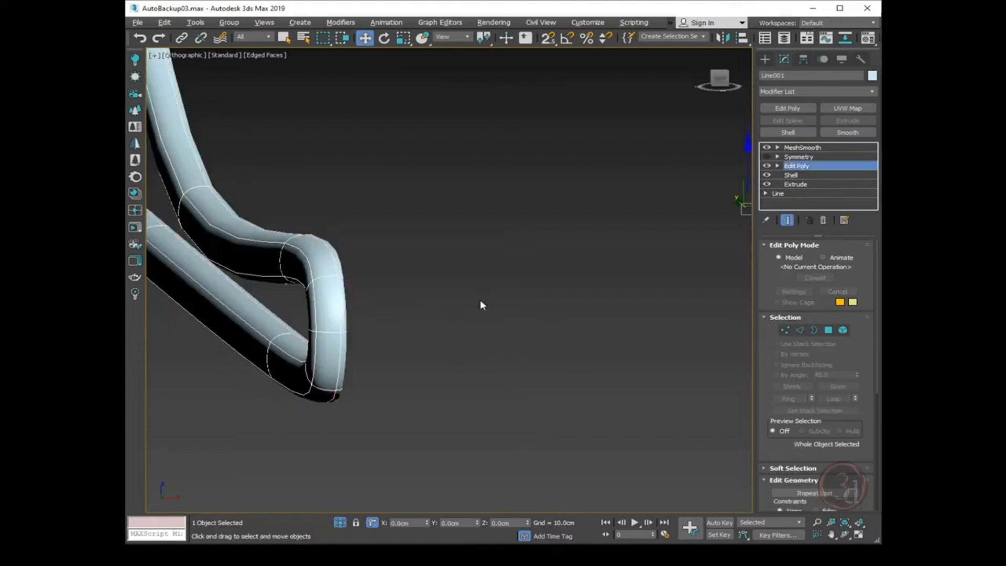
{"action": "scroll", "coordinate": [480, 302], "scroll_direction": "down", "scroll_amount": 2}
{"action": "middle_click_drag", "start_coordinate": [461, 342], "coordinate": [517, 325], "text": "alt"}
{"action": "scroll", "coordinate": [524, 340], "scroll_direction": "down", "scroll_amount": 3}
{"action": "middle_click_drag", "start_coordinate": [386, 318], "coordinate": [492, 344]}
{"action": "left_click", "coordinate": [766, 156]}
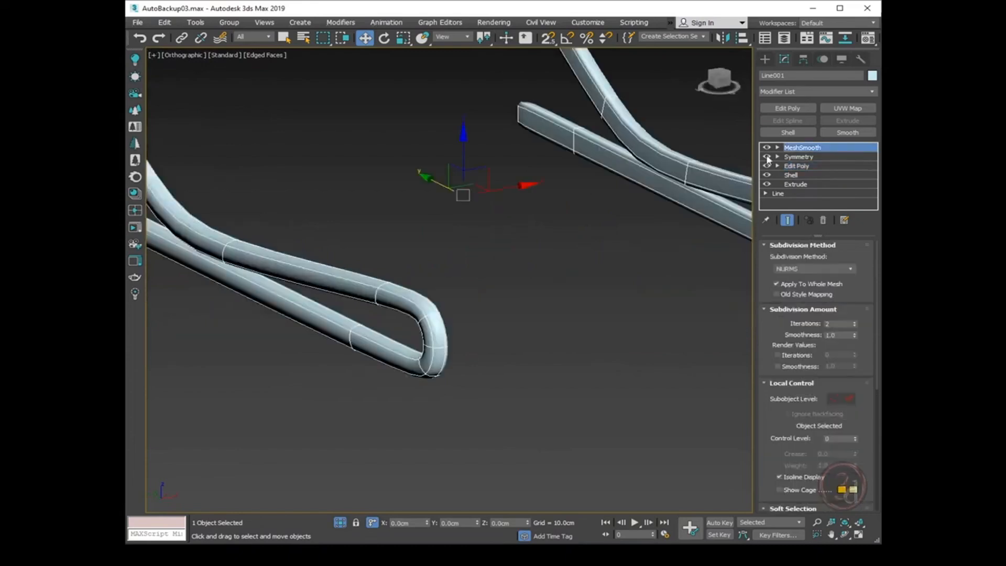
{"action": "left_click", "coordinate": [340, 522]}
{"action": "left_click", "coordinate": [507, 330]}
{"action": "middle_click_drag", "start_coordinate": [602, 368], "coordinate": [486, 373]}
{"action": "scroll", "coordinate": [486, 373], "scroll_direction": "down", "scroll_amount": 2}
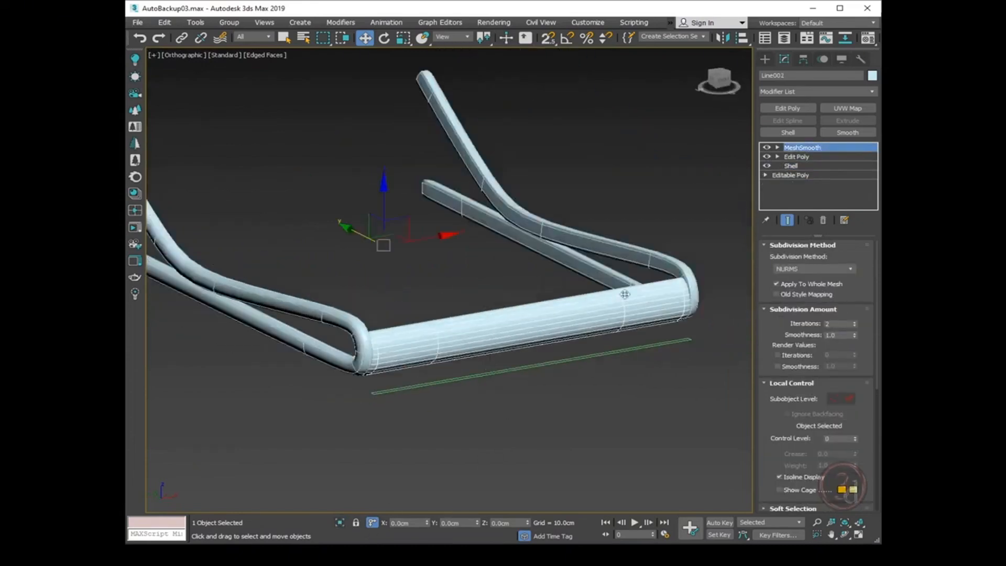
Detach the two inner side polygons of the frame's raised arm as a clone
{"action": "middle_click_drag", "start_coordinate": [491, 321], "coordinate": [351, 312], "text": "alt"}
{"action": "scroll", "coordinate": [426, 259], "scroll_direction": "up", "scroll_amount": 5}
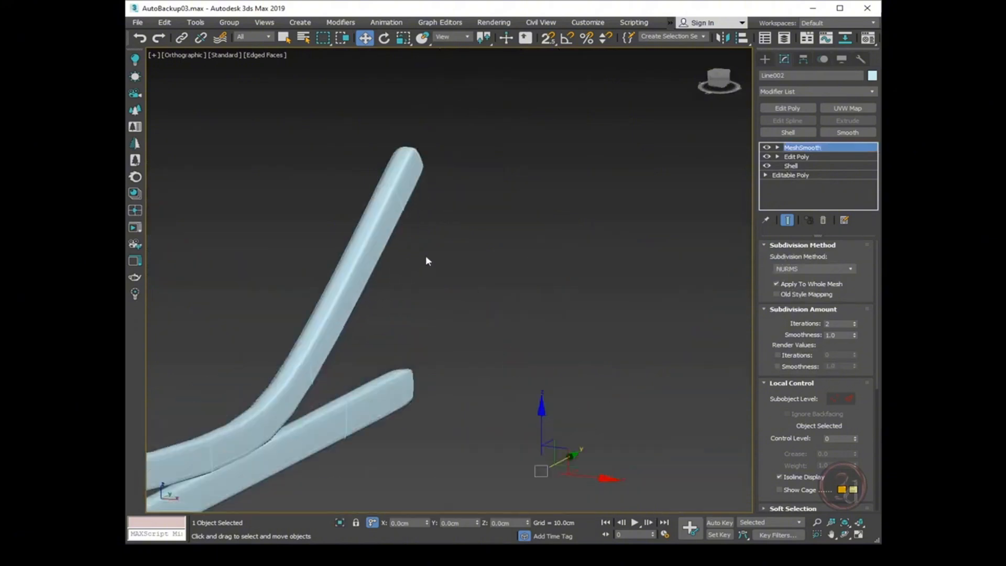
{"action": "left_click", "coordinate": [394, 200]}
{"action": "left_click", "coordinate": [810, 164]}
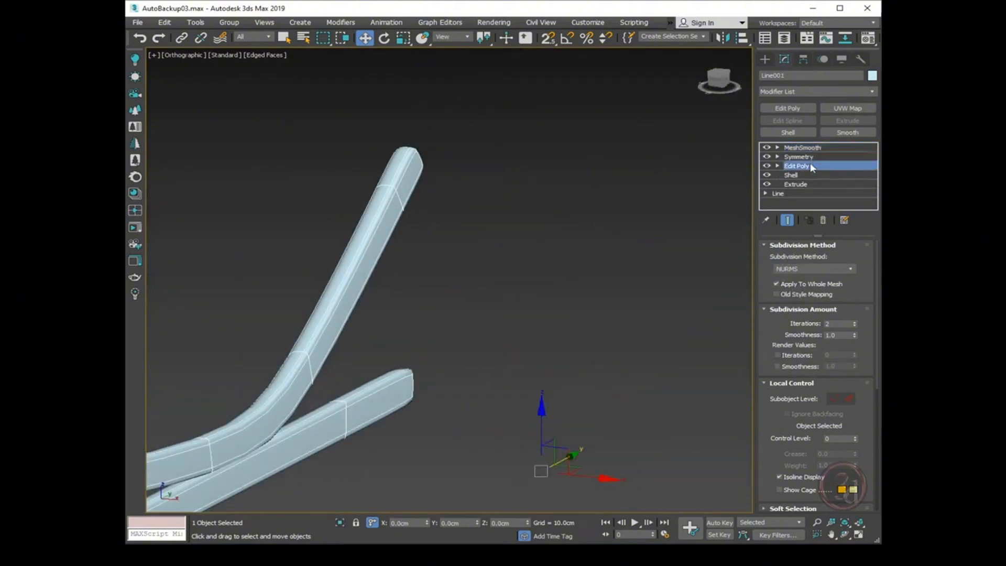
{"action": "left_click", "coordinate": [831, 330]}
{"action": "middle_click_drag", "start_coordinate": [360, 197], "coordinate": [438, 193], "text": "alt"}
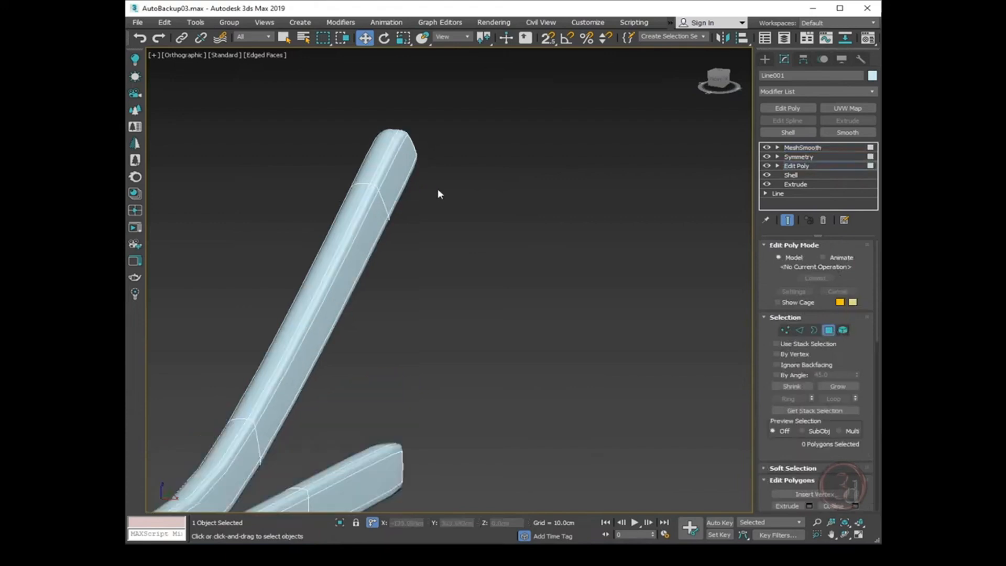
{"action": "left_click", "coordinate": [789, 221]}
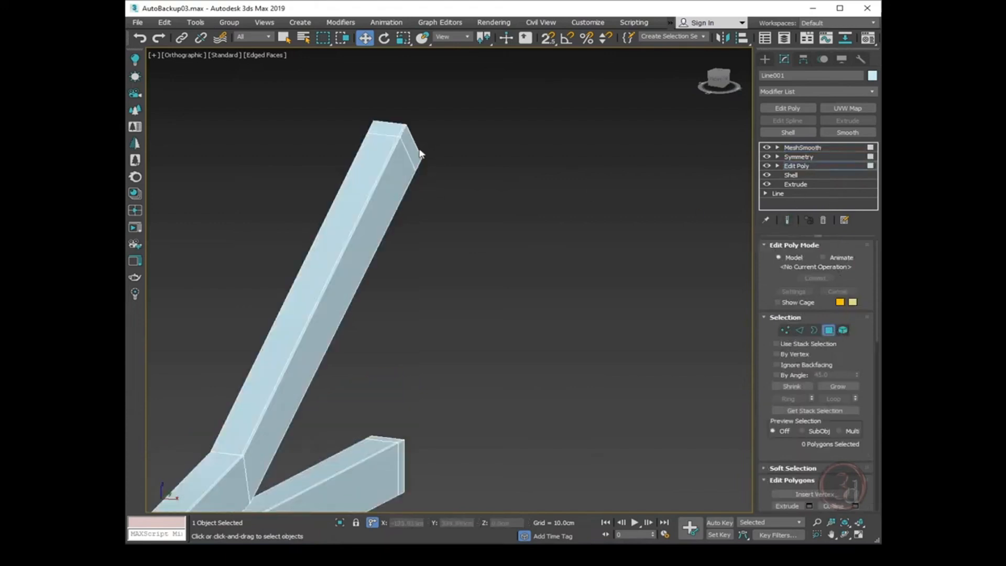
{"action": "left_click", "coordinate": [412, 148]}
{"action": "left_click", "coordinate": [395, 177], "text": "ctrl"}
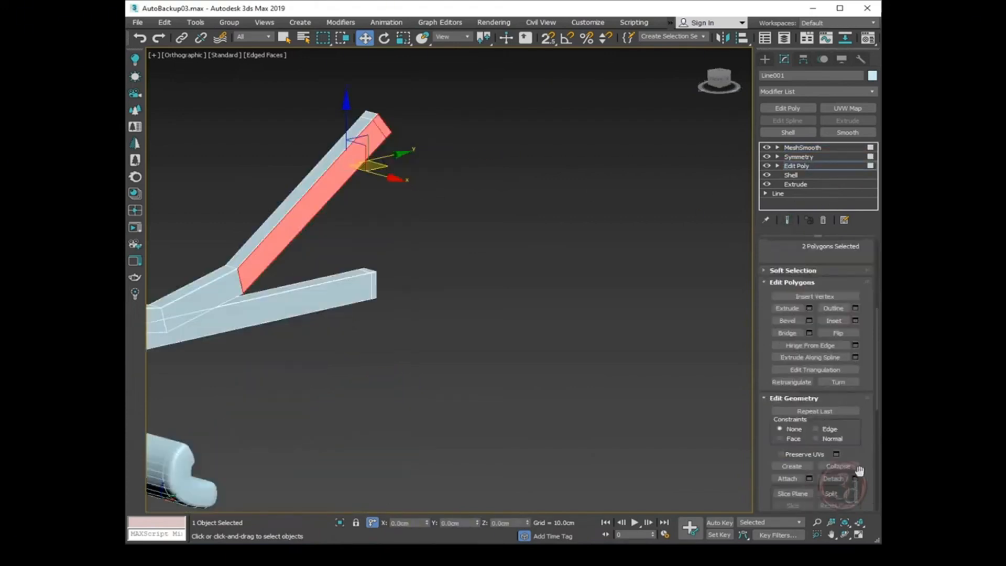
{"action": "left_click", "coordinate": [838, 479]}
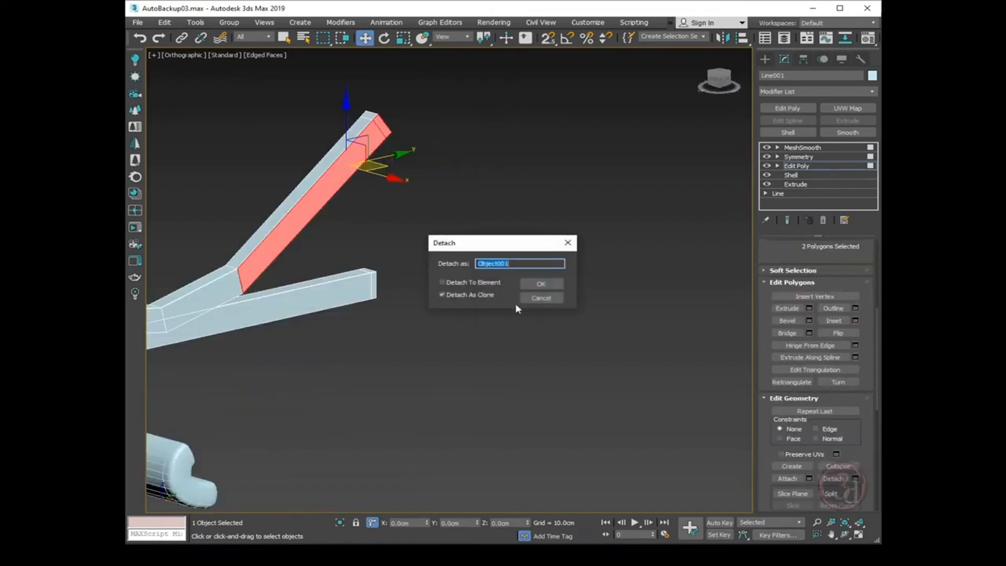
{"action": "left_click", "coordinate": [540, 285]}
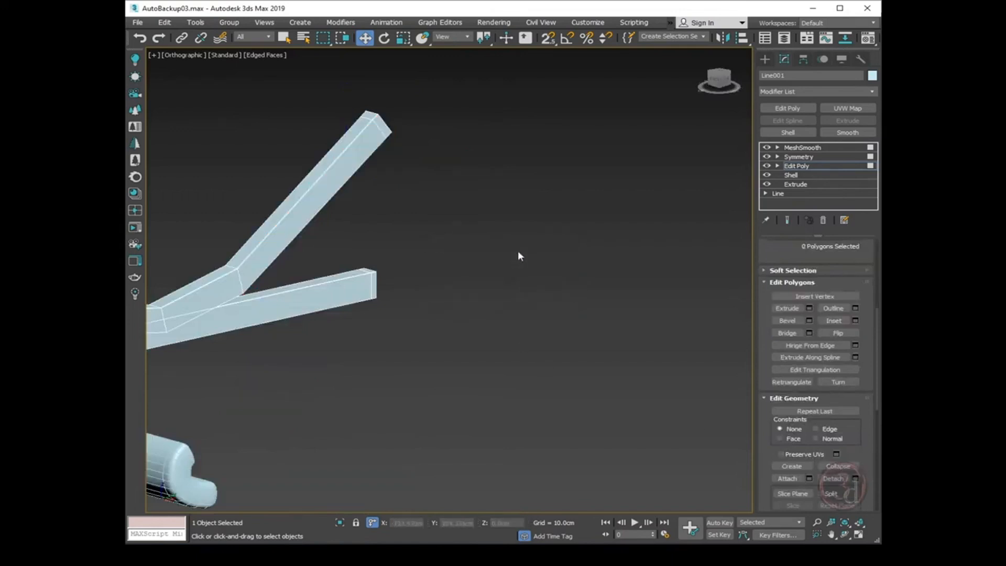
Return the frame to its MeshSmooth level and add an Edit Poly modifier to the detached clone
{"action": "left_click", "coordinate": [803, 164]}
{"action": "left_click", "coordinate": [802, 147]}
{"action": "left_click", "coordinate": [490, 155]}
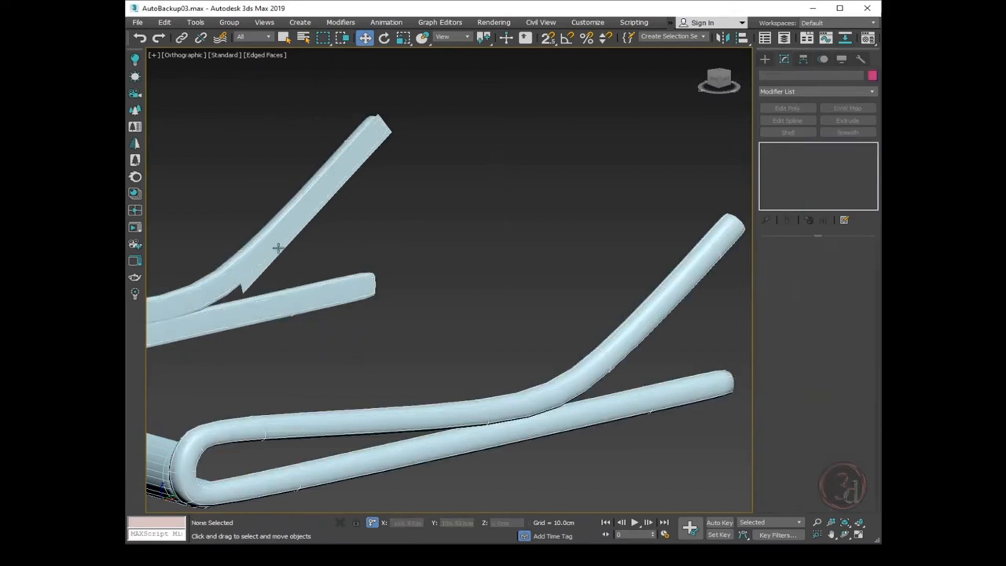
{"action": "left_click", "coordinate": [278, 248]}
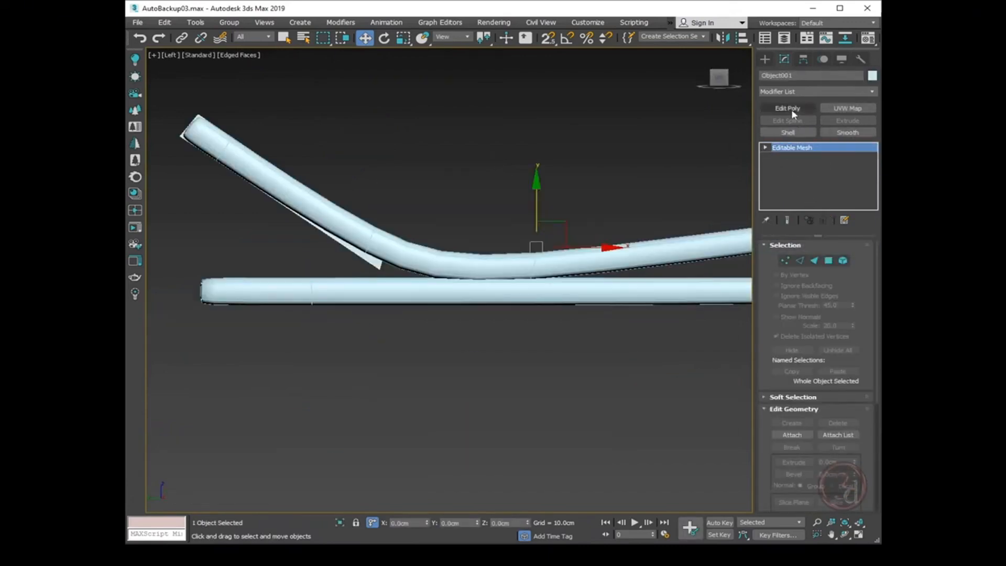
{"action": "left_click", "coordinate": [792, 109]}
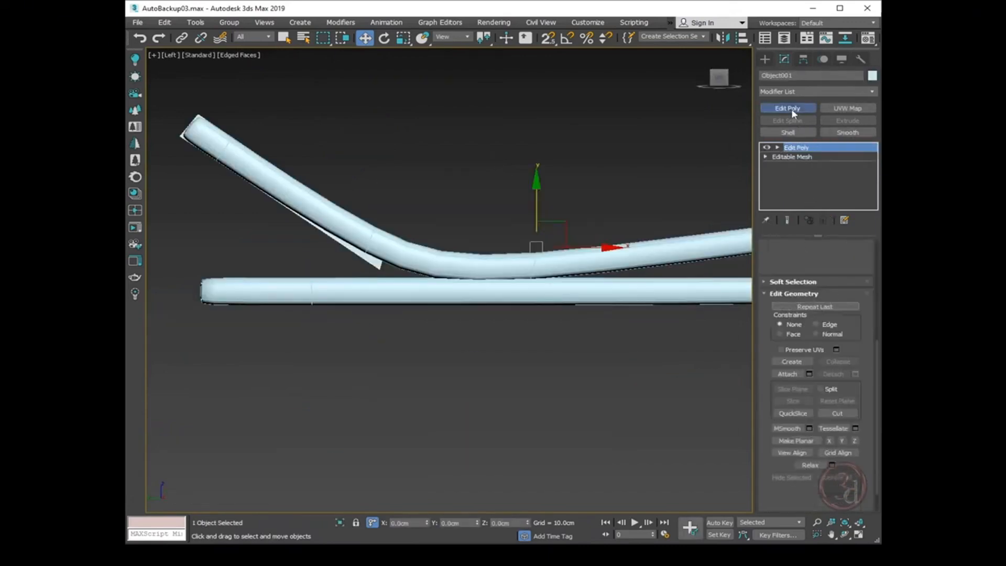
In the wireframe left view, move the clone's four lower-end vertices up along the arm, away from the bend
{"action": "key", "text": "1"}
{"action": "scroll", "coordinate": [419, 270], "scroll_direction": "up", "scroll_amount": 5}
{"action": "key", "text": "F3"}
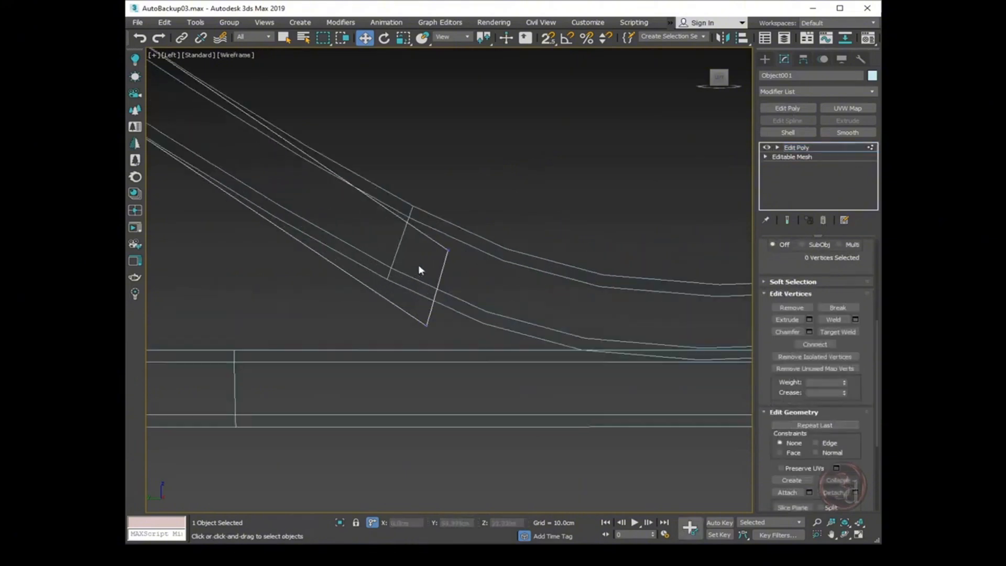
{"action": "key", "text": "1"}
{"action": "key", "text": "1"}
{"action": "key", "text": "1"}
{"action": "key", "text": "1"}
{"action": "left_click_drag", "start_coordinate": [499, 177], "coordinate": [393, 345]}
{"action": "scroll", "coordinate": [433, 321], "scroll_direction": "down", "scroll_amount": 4}
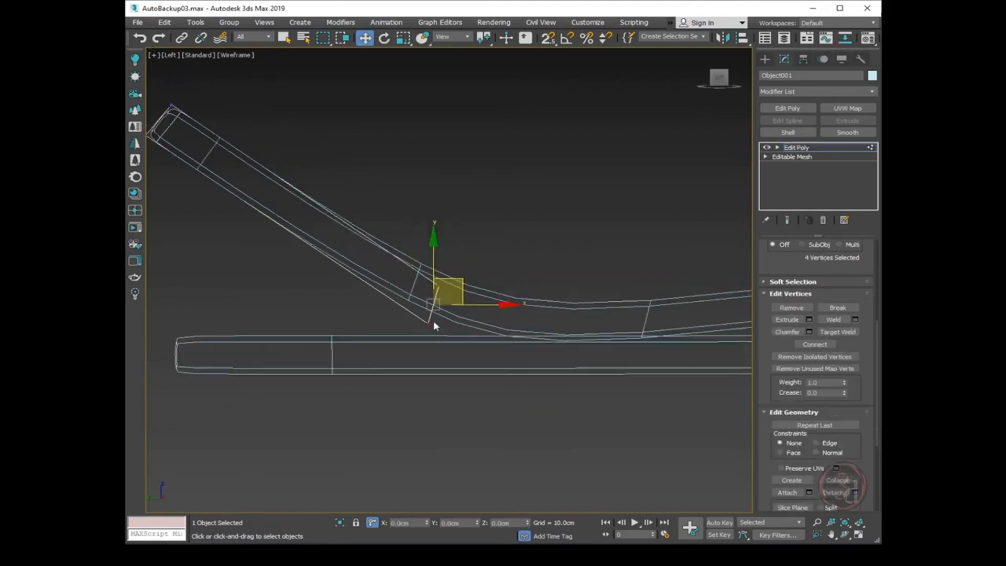
{"action": "middle_click_drag", "start_coordinate": [490, 315], "coordinate": [531, 347]}
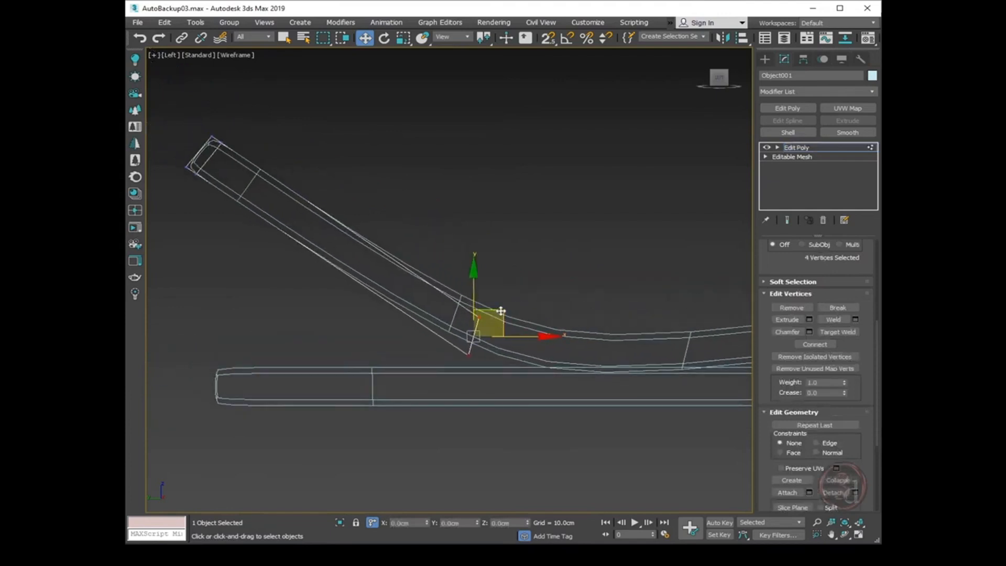
{"action": "left_click_drag", "start_coordinate": [501, 310], "coordinate": [472, 283]}
Connect the four edges running along the panel's slope to add a loop near its lower end
{"action": "left_click_drag", "start_coordinate": [550, 213], "coordinate": [529, 330]}
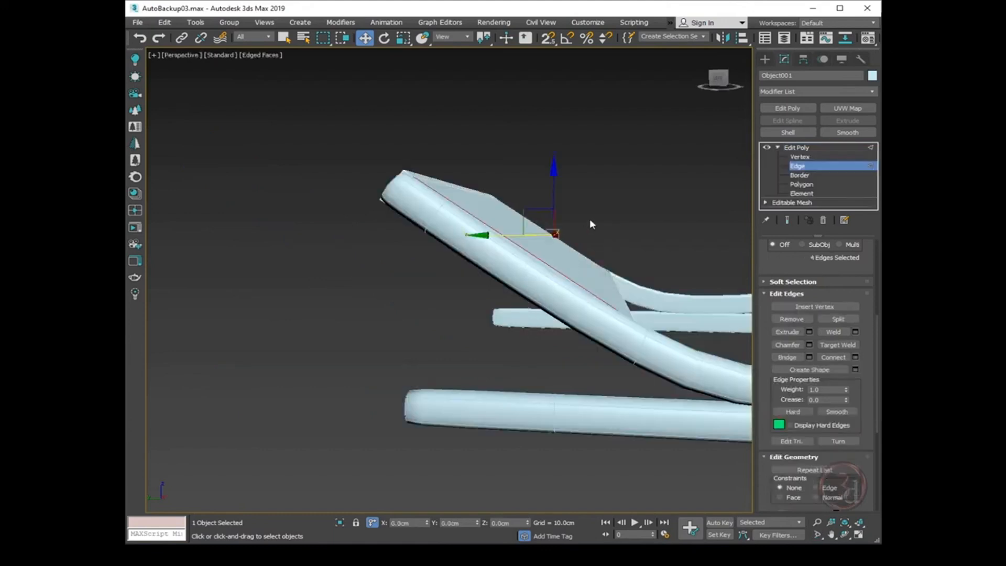
{"action": "right_click", "coordinate": [589, 217]}
{"action": "left_click", "coordinate": [485, 253]}
{"action": "middle_click_drag", "start_coordinate": [647, 306], "coordinate": [433, 331]}
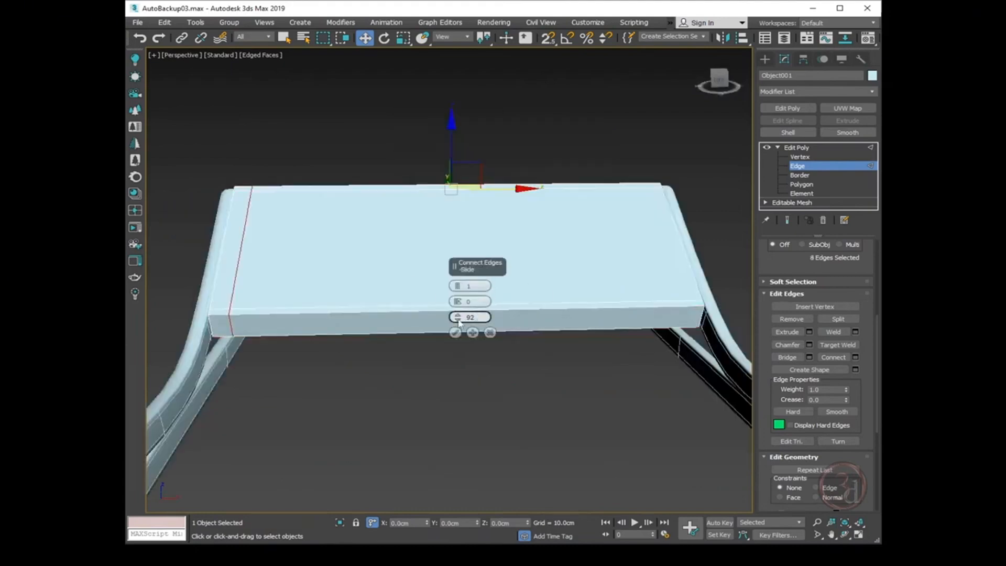
Connect the panel's eight widthwise edges with two segments at slide 0, pinched outward toward the side frames
{"action": "right_click", "coordinate": [458, 318]}
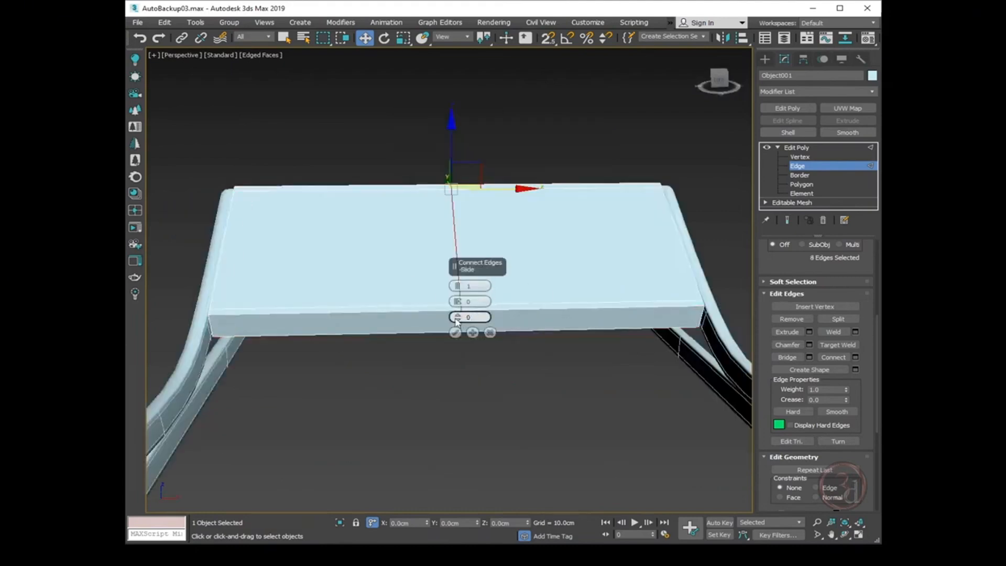
{"action": "left_click", "coordinate": [458, 284]}
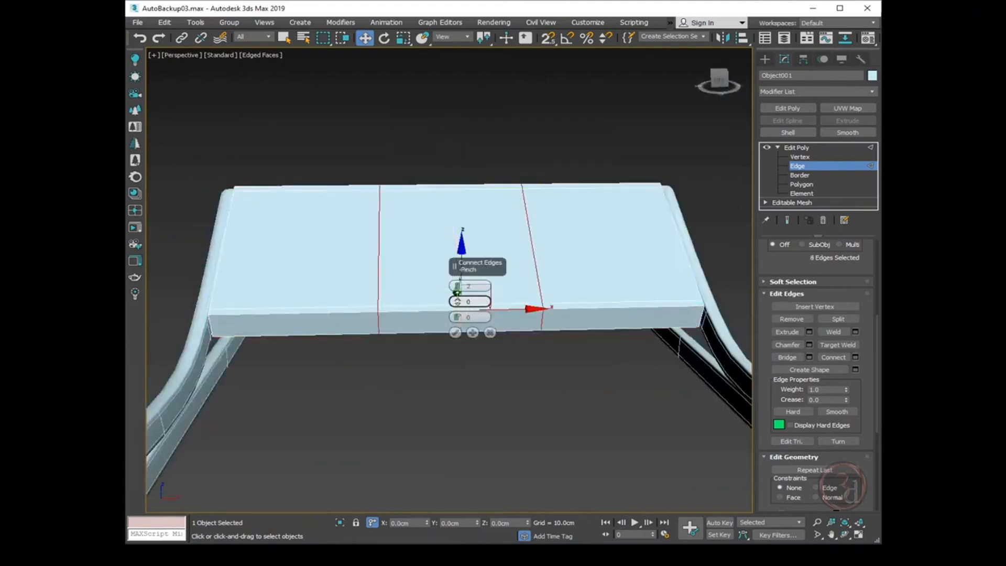
{"action": "left_click_drag", "start_coordinate": [458, 302], "coordinate": [495, 103]}
Apply a MeshSmooth modifier to the panel and raise its iterations by one
{"action": "left_click", "coordinate": [340, 22]}
{"action": "mouse_move", "coordinate": [360, 169]}
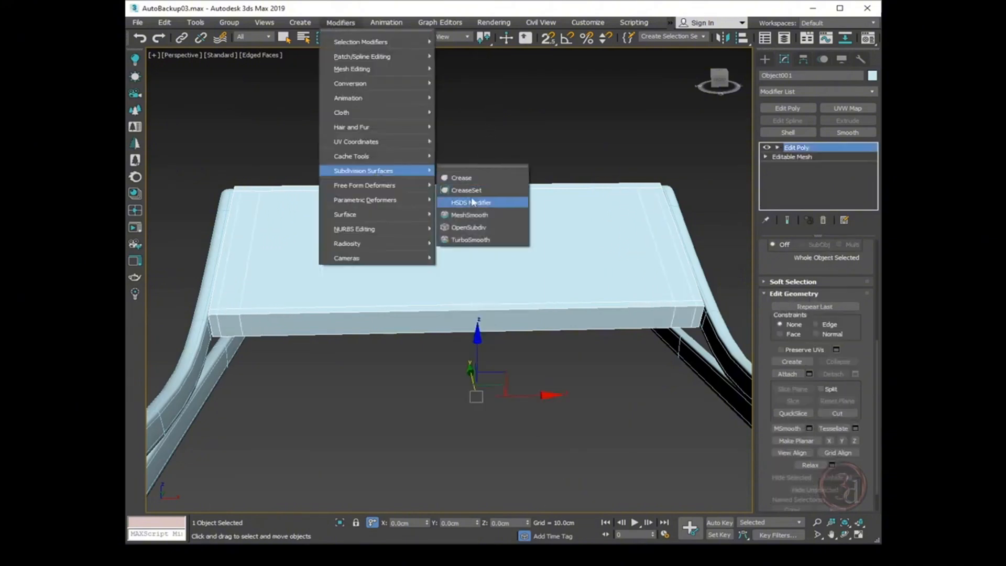
{"action": "left_click", "coordinate": [469, 214]}
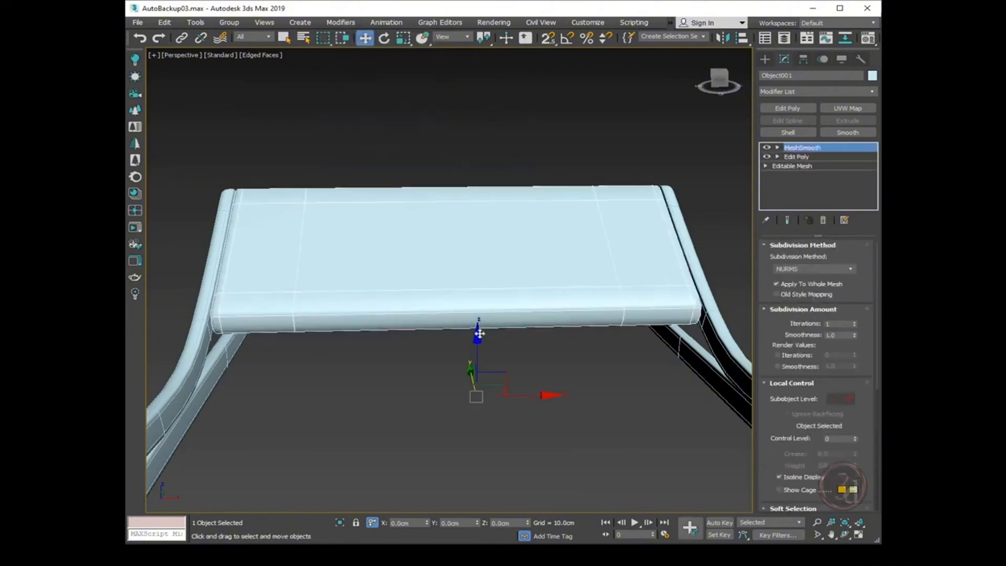
{"action": "left_click", "coordinate": [854, 322]}
{"action": "middle_click_drag", "start_coordinate": [326, 307], "coordinate": [369, 264], "text": "alt"}
In the panel's Edit Poly, raise the large central top face slightly along its local Z axis to cushion the surface
{"action": "left_click", "coordinate": [797, 157]}
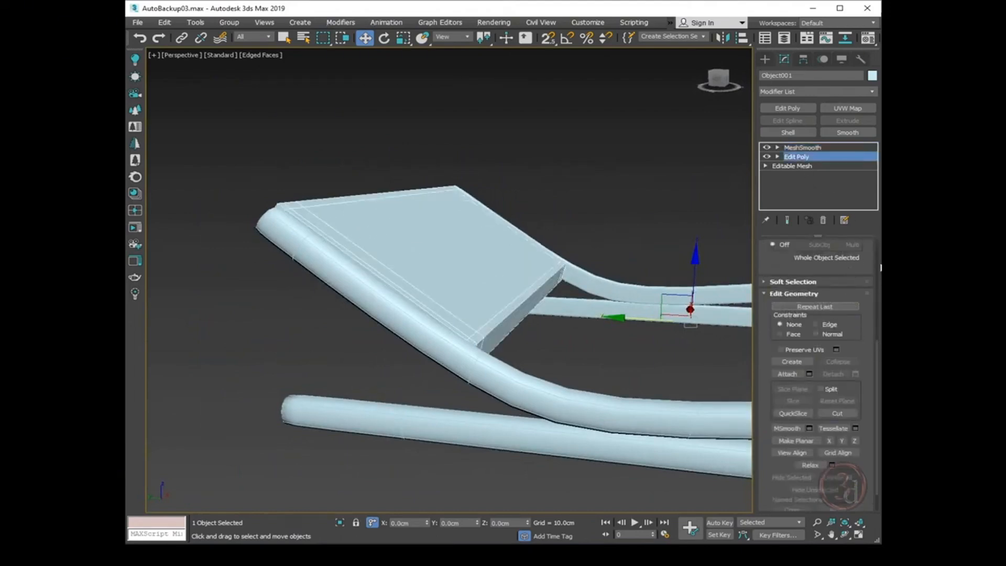
{"action": "scroll", "coordinate": [879, 268], "scroll_direction": "up", "scroll_amount": 5}
{"action": "left_click", "coordinate": [828, 331]}
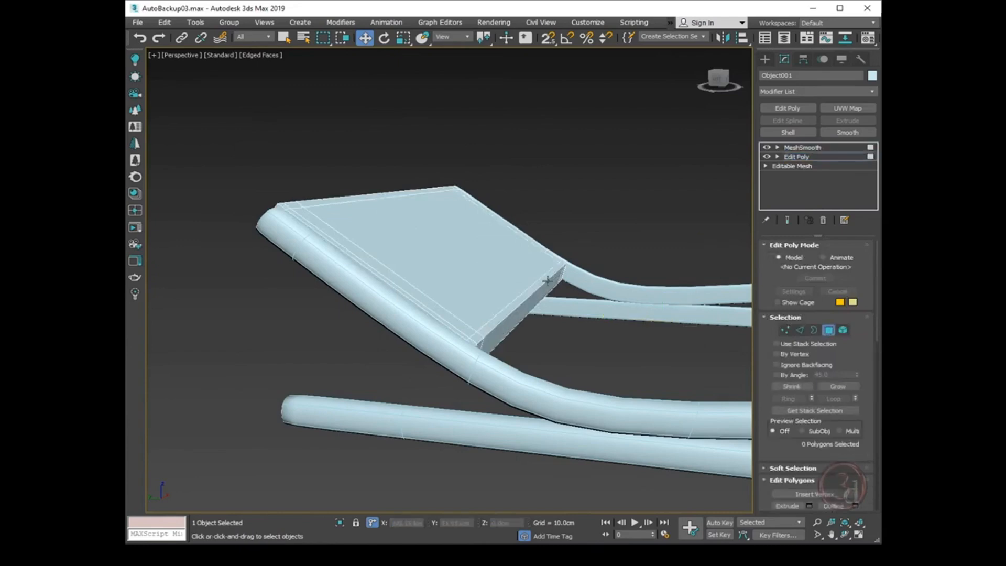
{"action": "left_click", "coordinate": [459, 251]}
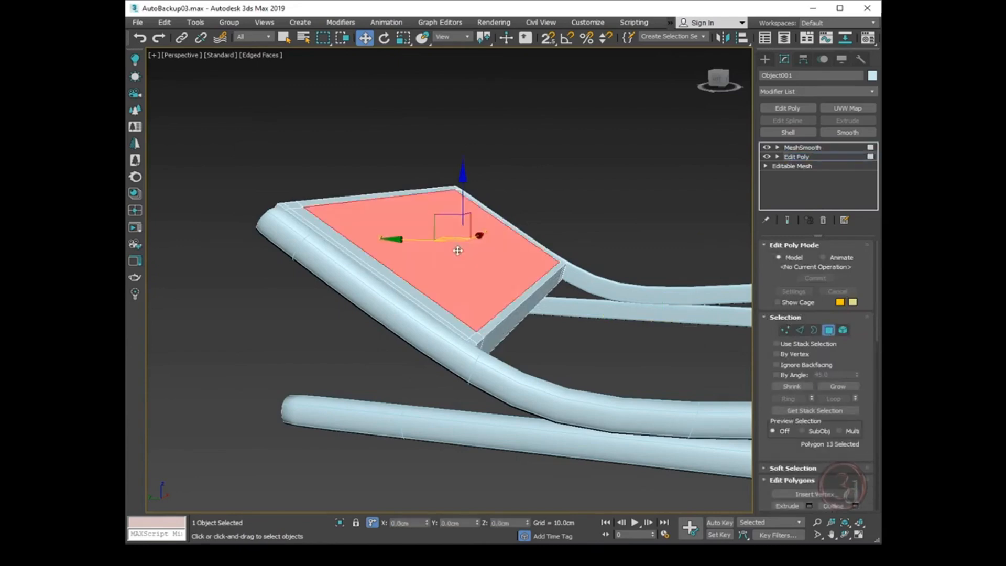
{"action": "right_click", "coordinate": [496, 236]}
{"action": "left_click", "coordinate": [507, 217]}
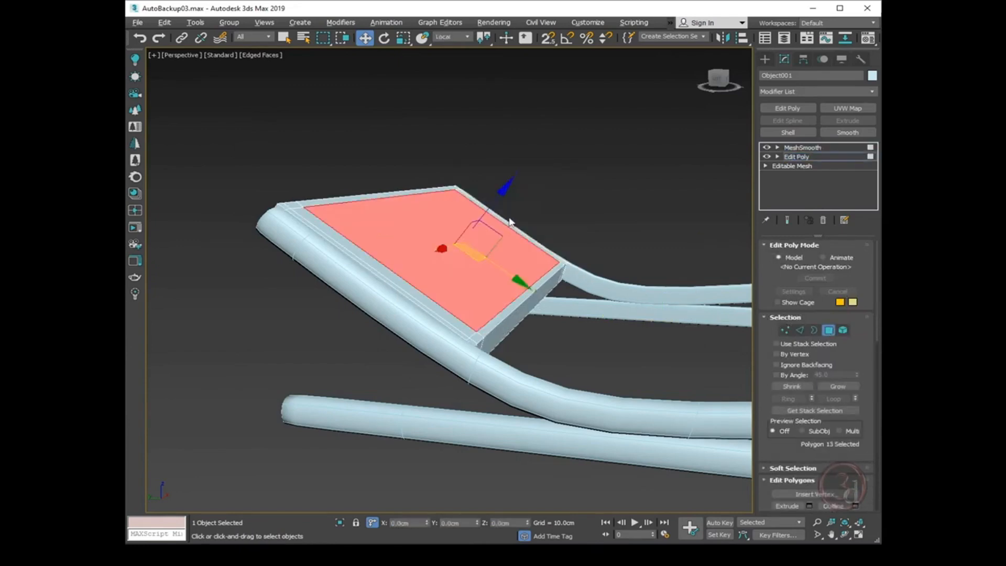
{"action": "key", "text": "ctrl+q"}
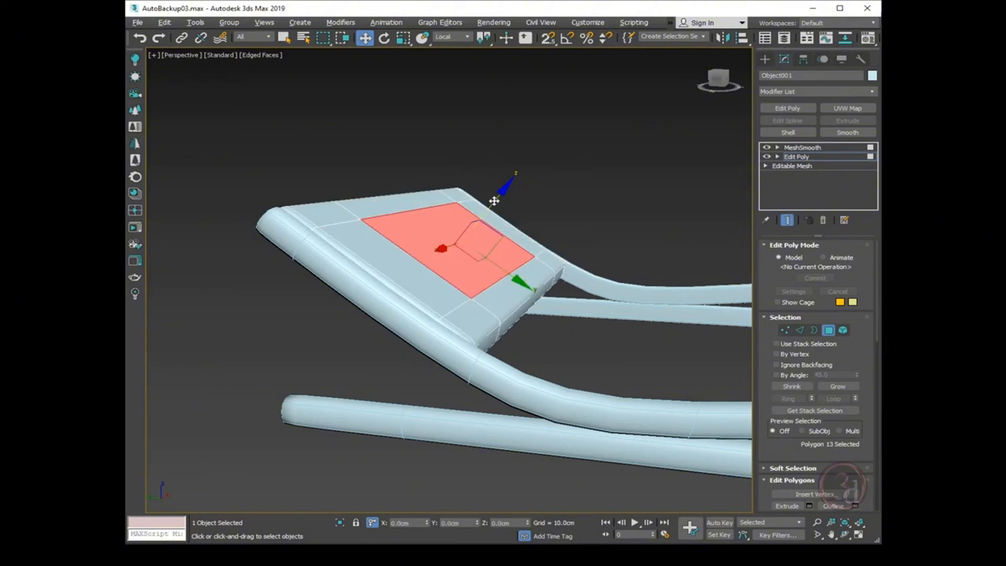
{"action": "left_click_drag", "start_coordinate": [497, 209], "coordinate": [502, 195]}
{"action": "middle_click_drag", "start_coordinate": [612, 287], "coordinate": [431, 282], "text": "alt"}
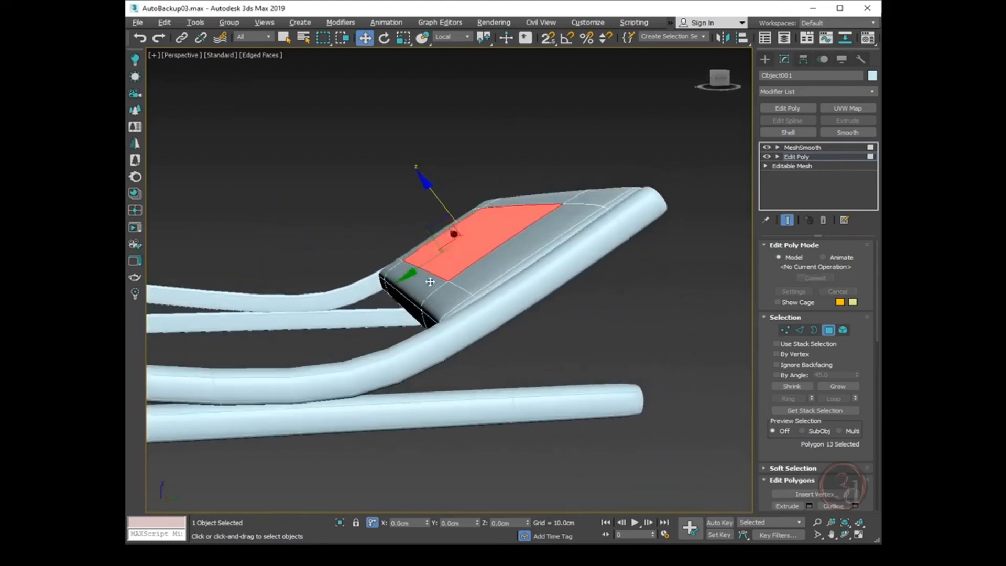
{"action": "left_click_drag", "start_coordinate": [439, 200], "coordinate": [440, 202]}
{"action": "scroll", "coordinate": [454, 242], "scroll_direction": "down", "scroll_amount": 5}
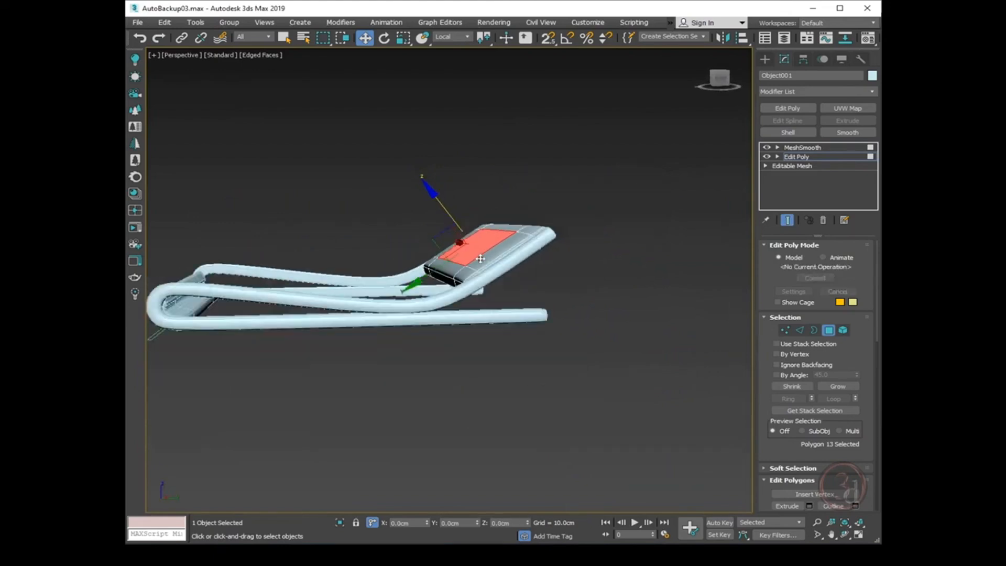
{"action": "middle_click_drag", "start_coordinate": [418, 307], "coordinate": [660, 302], "text": "alt"}
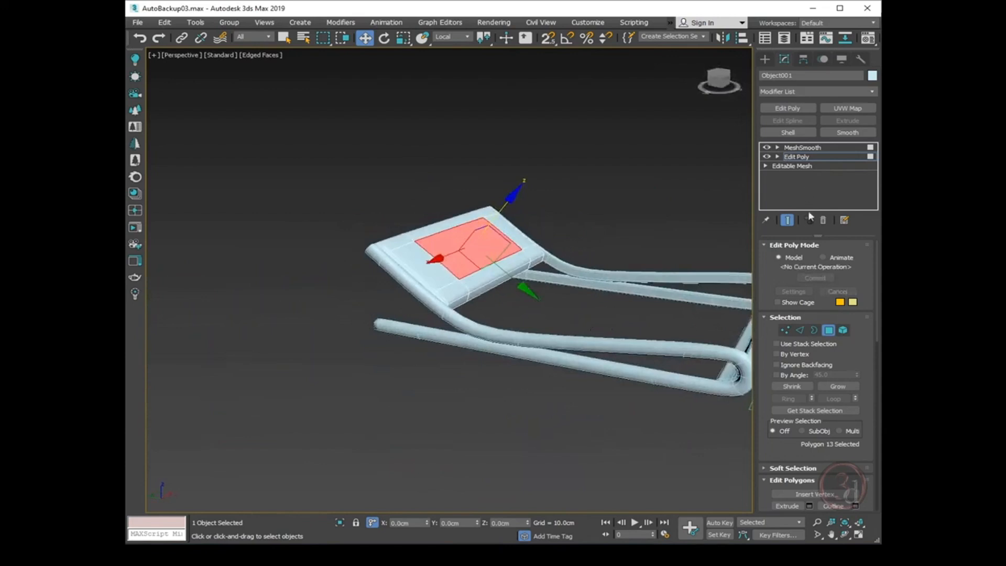
In the left view, move the panel's lower-end vertices up the slope, away from the frame's bend
{"action": "left_click", "coordinate": [788, 329]}
{"action": "key", "text": "l"}
{"action": "scroll", "coordinate": [460, 309], "scroll_direction": "up", "scroll_amount": 3}
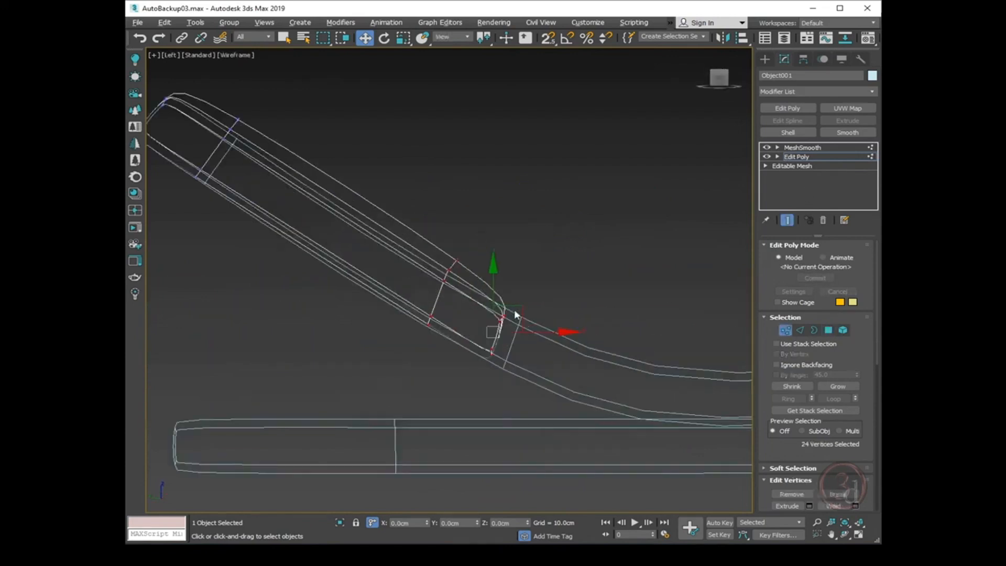
{"action": "left_click_drag", "start_coordinate": [520, 307], "coordinate": [449, 270]}
{"action": "scroll", "coordinate": [348, 302], "scroll_direction": "down", "scroll_amount": 4}
{"action": "key", "text": "1"}
{"action": "scroll", "coordinate": [519, 338], "scroll_direction": "down", "scroll_amount": 4}
{"action": "middle_click_drag", "start_coordinate": [559, 358], "coordinate": [524, 357]}
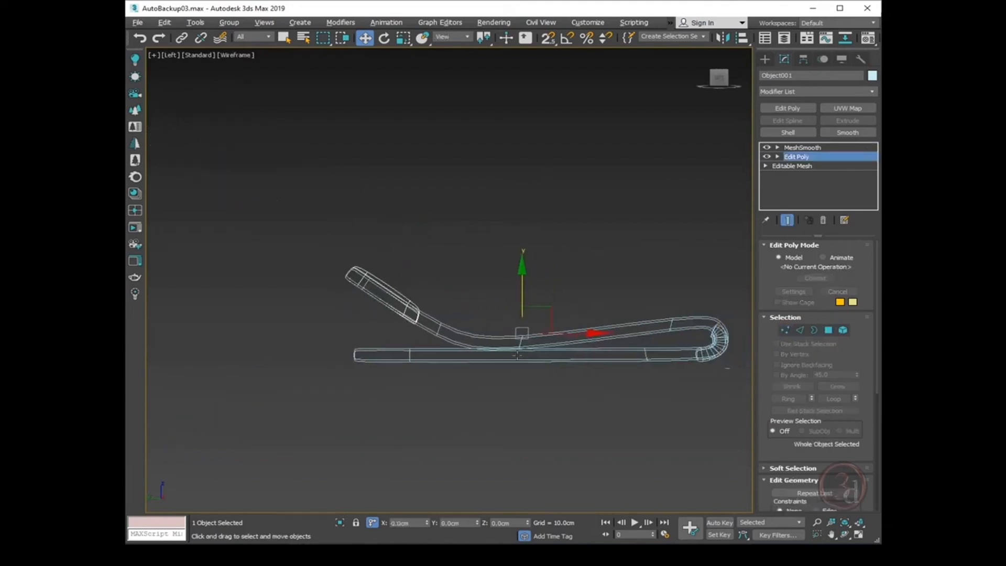
Draw a rectangle about 183 by 189 cm in the top view, between panel, crossbar and side frames, and raise it to frame height
{"action": "key", "text": "t"}
{"action": "left_click", "coordinate": [653, 238]}
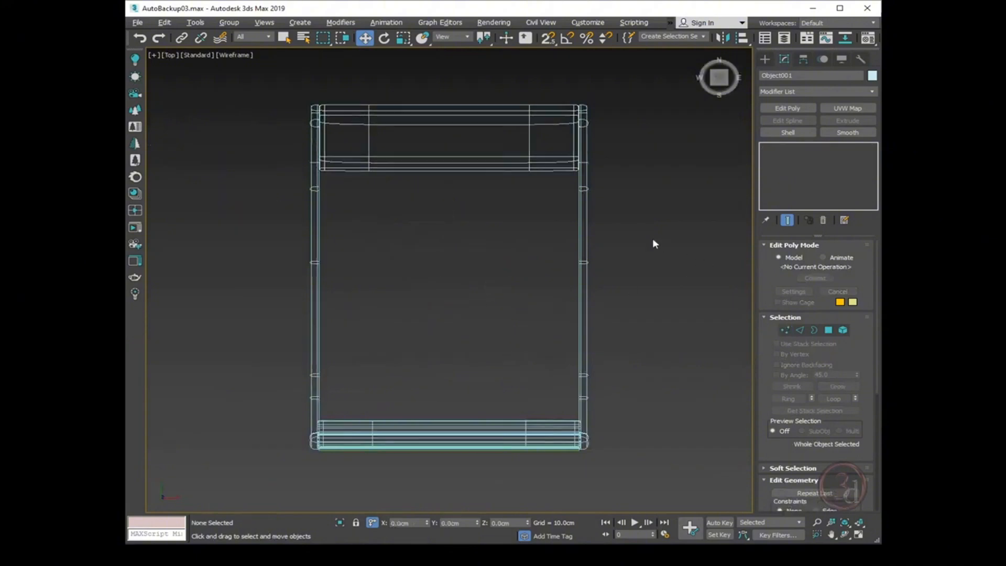
{"action": "right_click", "coordinate": [476, 237], "text": "ctrl"}
{"action": "left_click", "coordinate": [490, 183]}
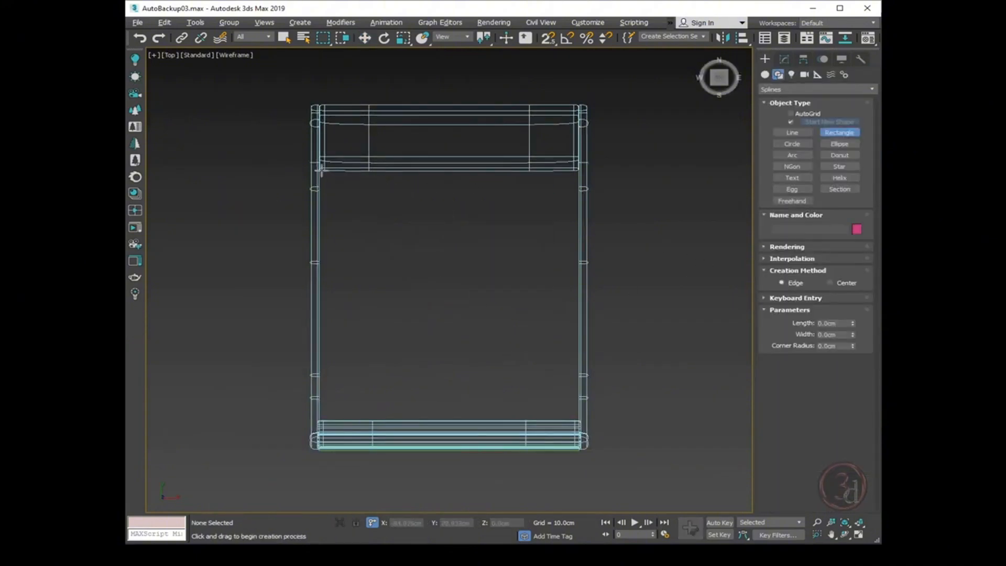
{"action": "left_click_drag", "start_coordinate": [319, 171], "coordinate": [579, 420]}
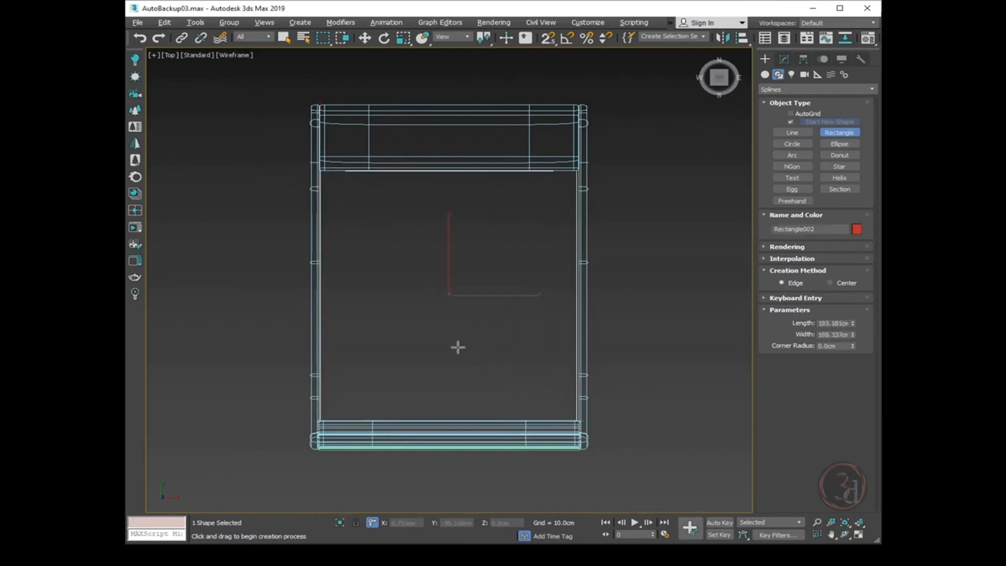
{"action": "key", "text": "w"}
{"action": "middle_click_drag", "start_coordinate": [474, 407], "coordinate": [490, 366], "text": "alt"}
{"action": "key", "text": "p"}
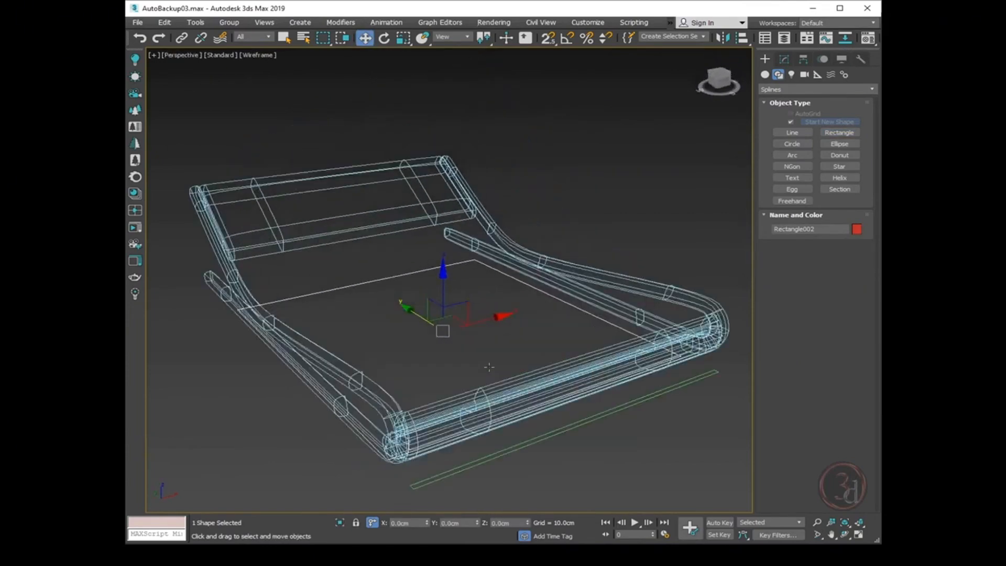
{"action": "key", "text": "F3"}
{"action": "left_click_drag", "start_coordinate": [445, 273], "coordinate": [444, 245]}
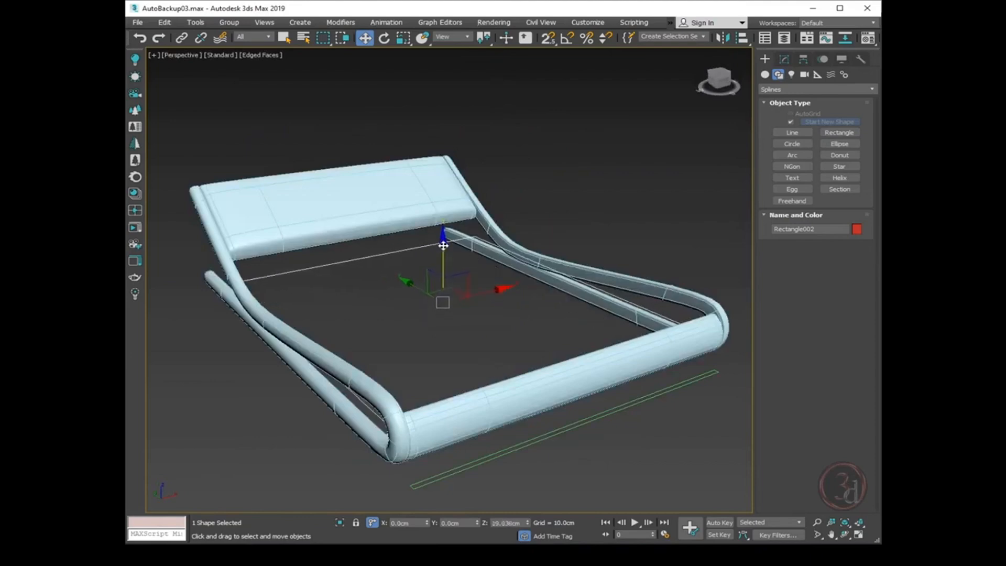
Extrude the rectangle into a thick mattress block with an Edit Poly modifier on top and recolour it teal
{"action": "key", "text": "1"}
{"action": "left_click", "coordinate": [846, 121]}
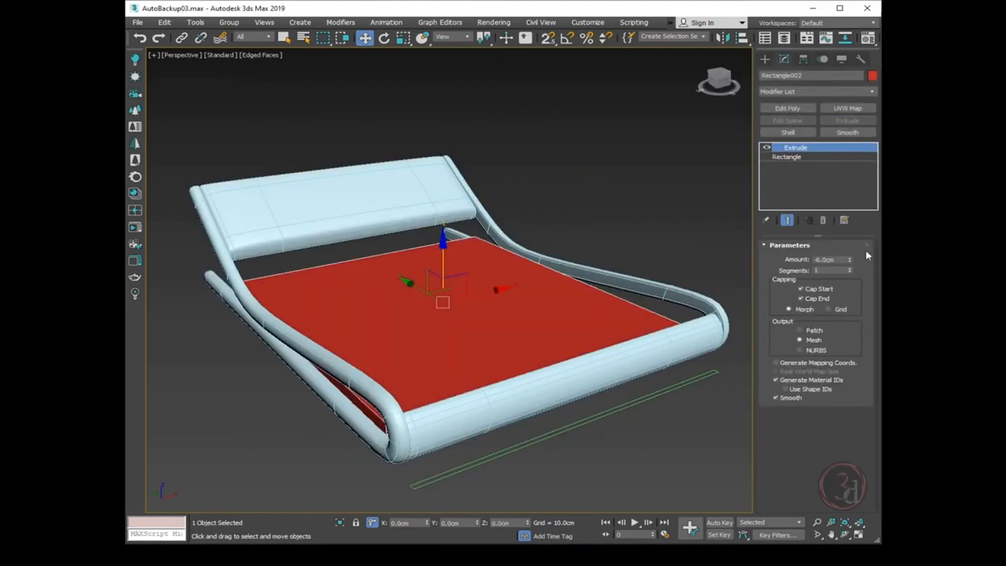
{"action": "left_click_drag", "start_coordinate": [850, 271], "coordinate": [850, 262]}
{"action": "left_click_drag", "start_coordinate": [850, 238], "coordinate": [853, 236]}
{"action": "middle_click_drag", "start_coordinate": [661, 355], "coordinate": [622, 347], "text": "alt"}
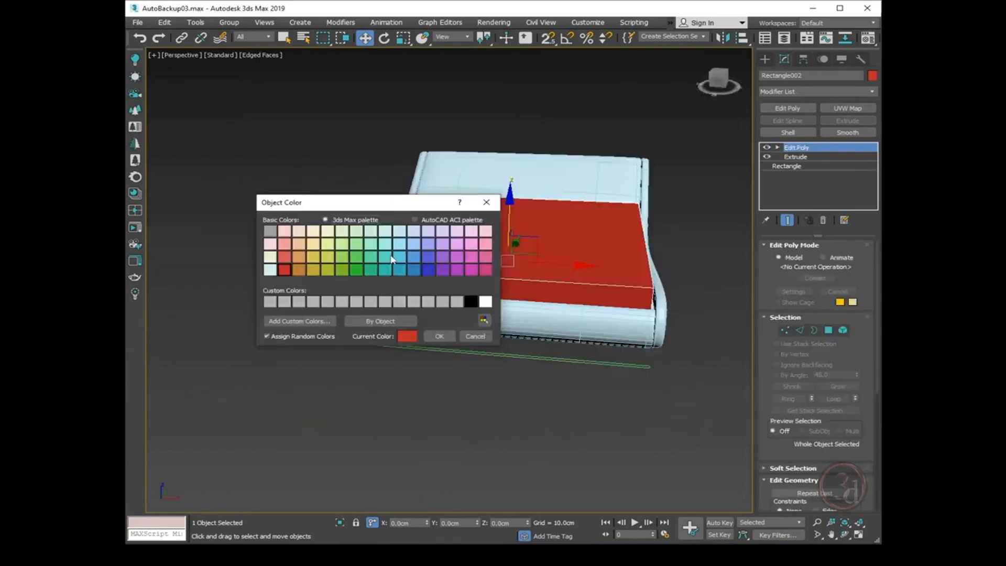
{"action": "left_click", "coordinate": [385, 256]}
{"action": "left_click", "coordinate": [439, 336]}
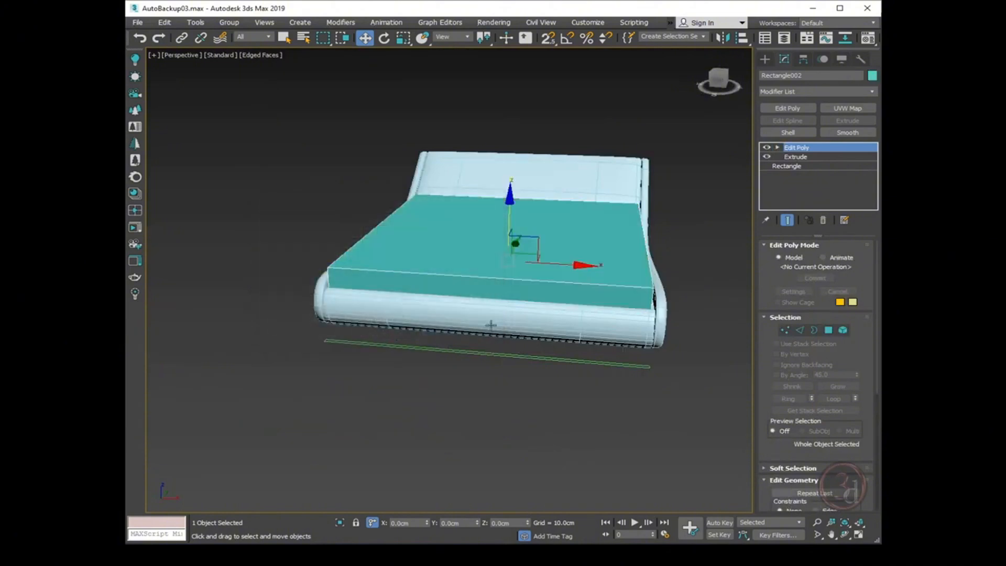
Align the mattress block to the front crossbar on the X position only, pivot point to center
{"action": "left_click_drag", "start_coordinate": [566, 265], "coordinate": [376, 286]}
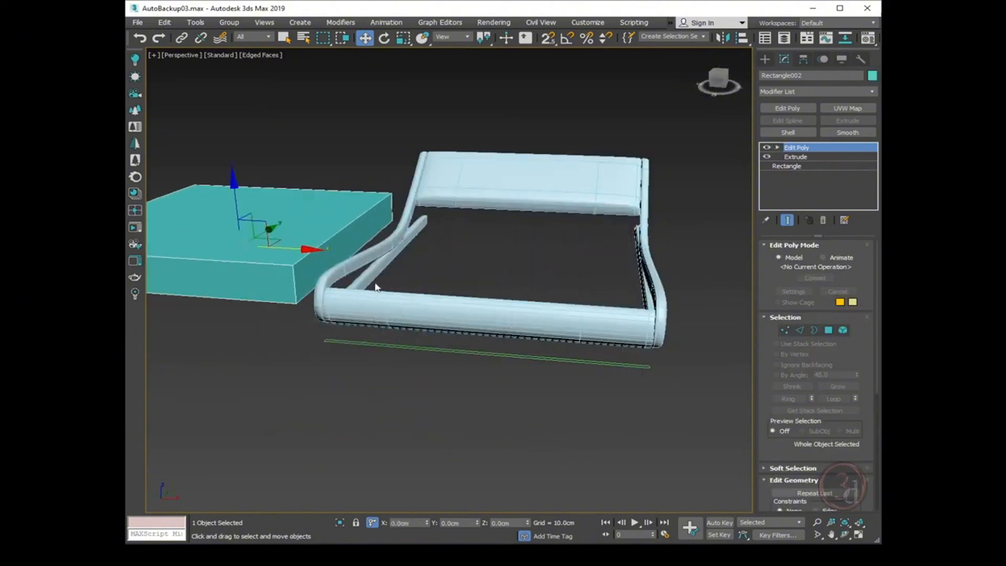
{"action": "key", "text": "alt+a"}
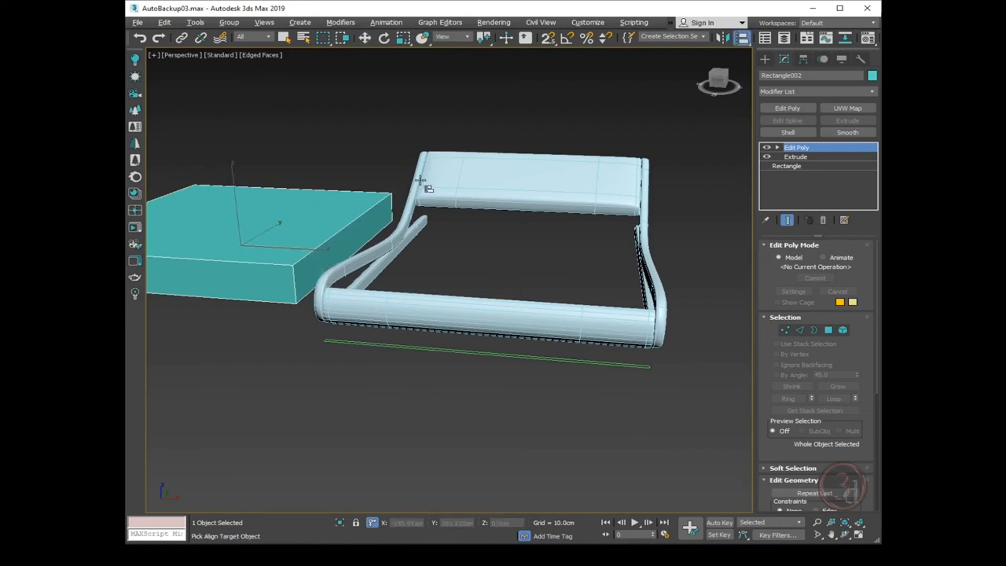
{"action": "left_click", "coordinate": [497, 310]}
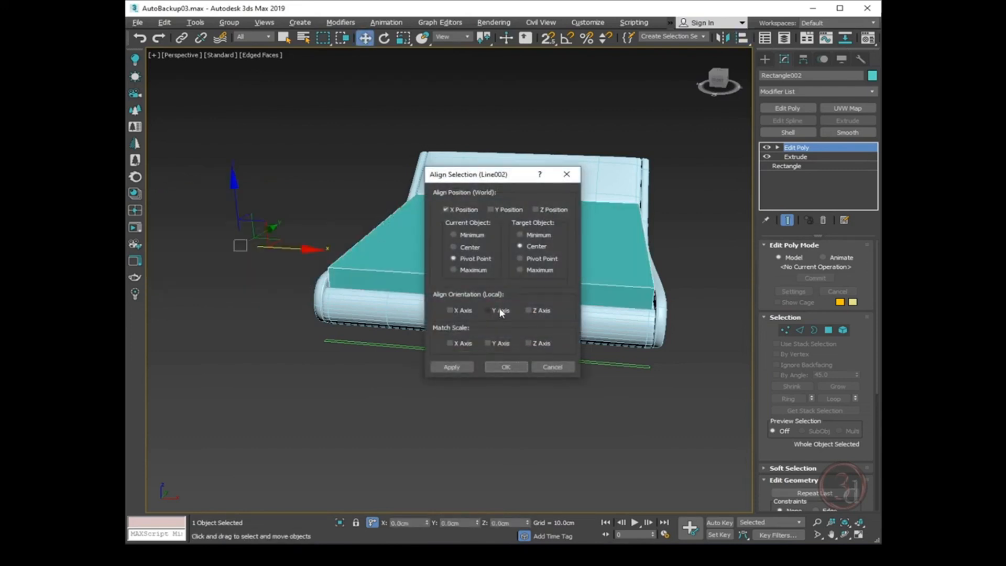
{"action": "left_click", "coordinate": [455, 209]}
{"action": "left_click", "coordinate": [461, 211]}
{"action": "left_click", "coordinate": [506, 367]}
Connect the mattress block's widthwise and lengthwise edges with two segments each, pinched outward toward its borders
{"action": "middle_click_drag", "start_coordinate": [516, 290], "coordinate": [500, 261], "text": "alt"}
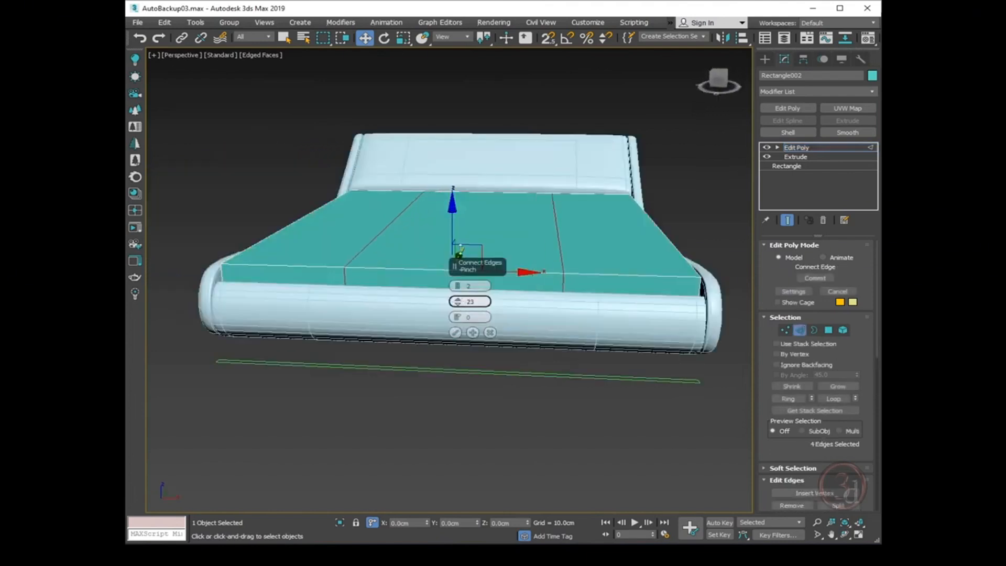
{"action": "left_click_drag", "start_coordinate": [492, 157], "coordinate": [491, 90]}
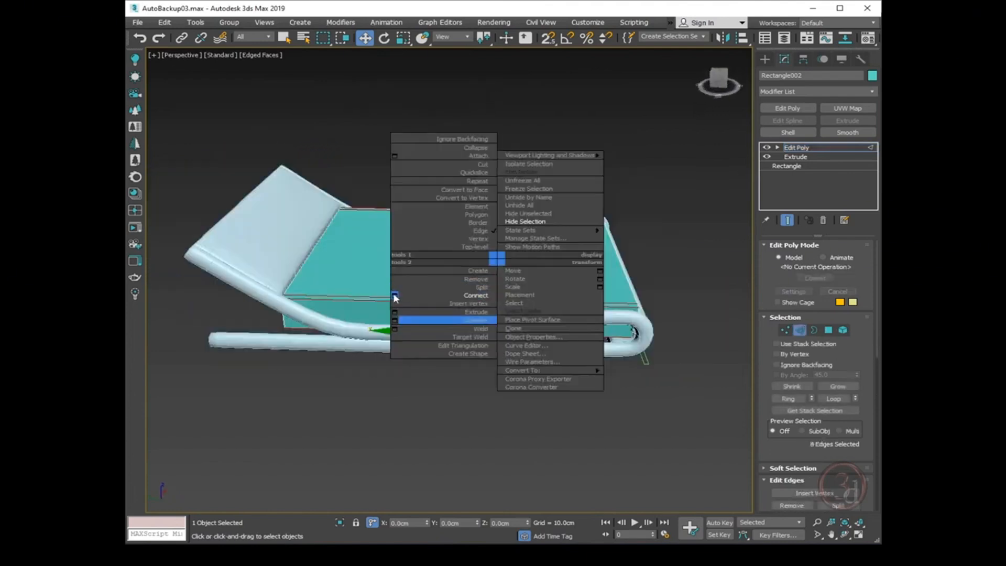
{"action": "left_click", "coordinate": [394, 295]}
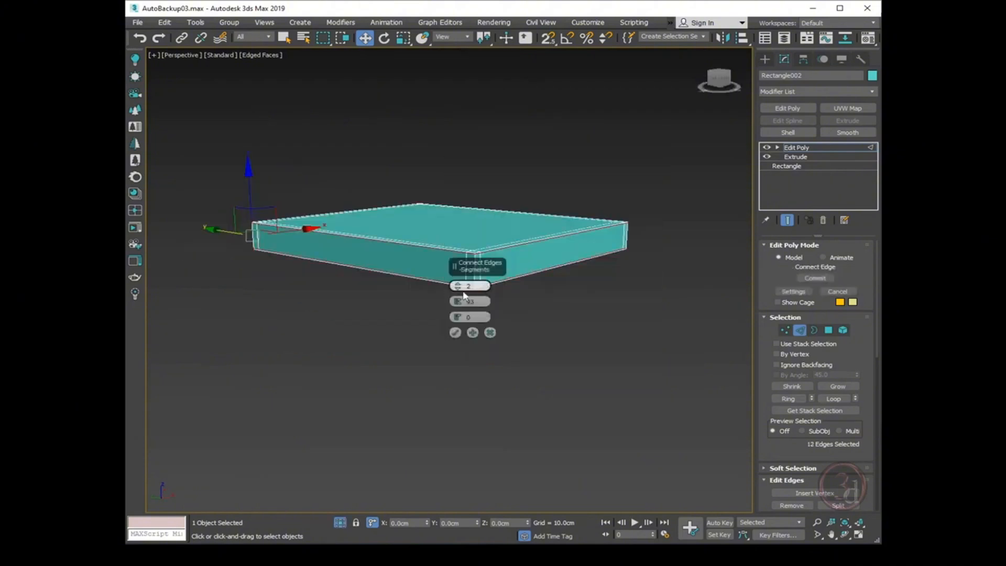
Connect the mattress block's twelve vertical edges with one unpinched segment, sliding the loop slightly above mid-height
{"action": "left_click", "coordinate": [458, 289]}
{"action": "right_click", "coordinate": [458, 302]}
{"action": "left_click_drag", "start_coordinate": [457, 318], "coordinate": [456, 375]}
{"action": "left_click", "coordinate": [456, 332]}
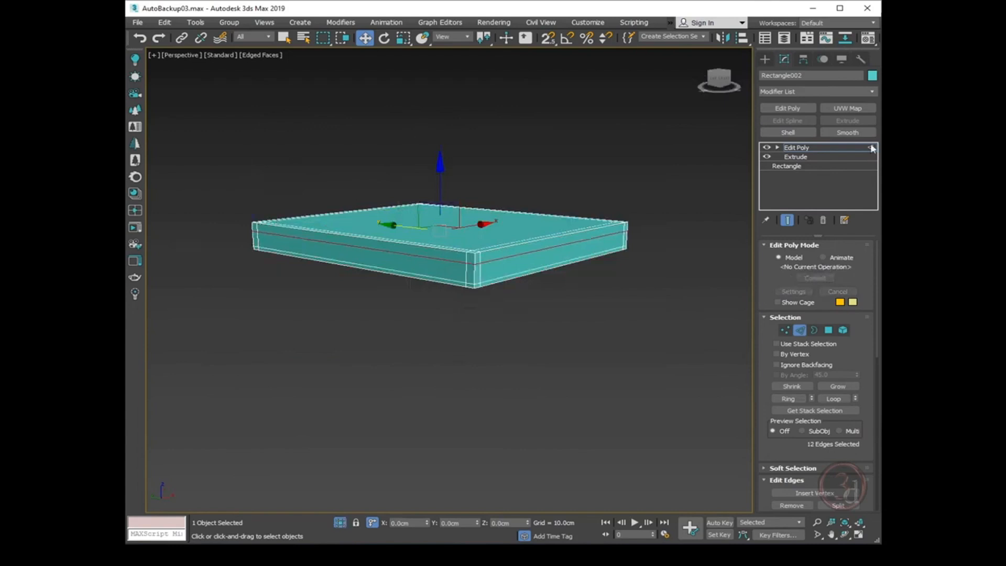
Apply a MeshSmooth modifier to the mattress block and set its iterations to 2
{"action": "left_click", "coordinate": [812, 148]}
{"action": "left_click", "coordinate": [341, 22]}
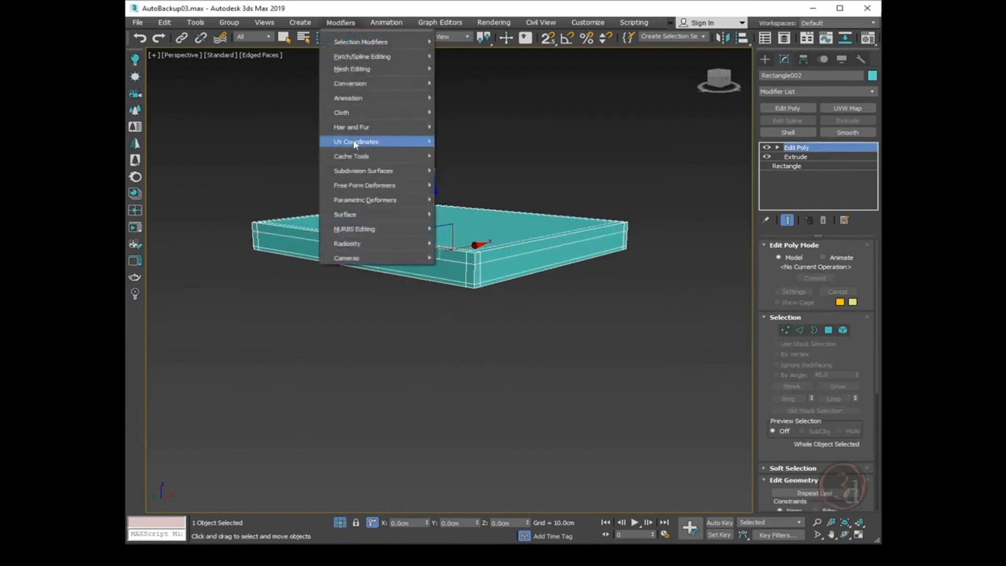
{"action": "mouse_move", "coordinate": [368, 176]}
{"action": "left_click", "coordinate": [477, 215]}
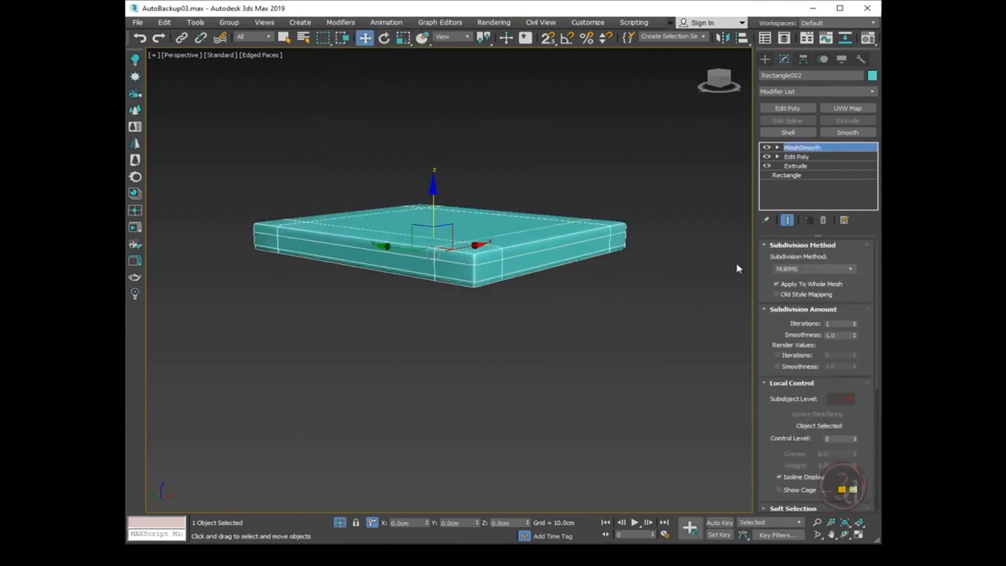
{"action": "left_click", "coordinate": [855, 323]}
{"action": "scroll", "coordinate": [497, 250], "scroll_direction": "up", "scroll_amount": 2}
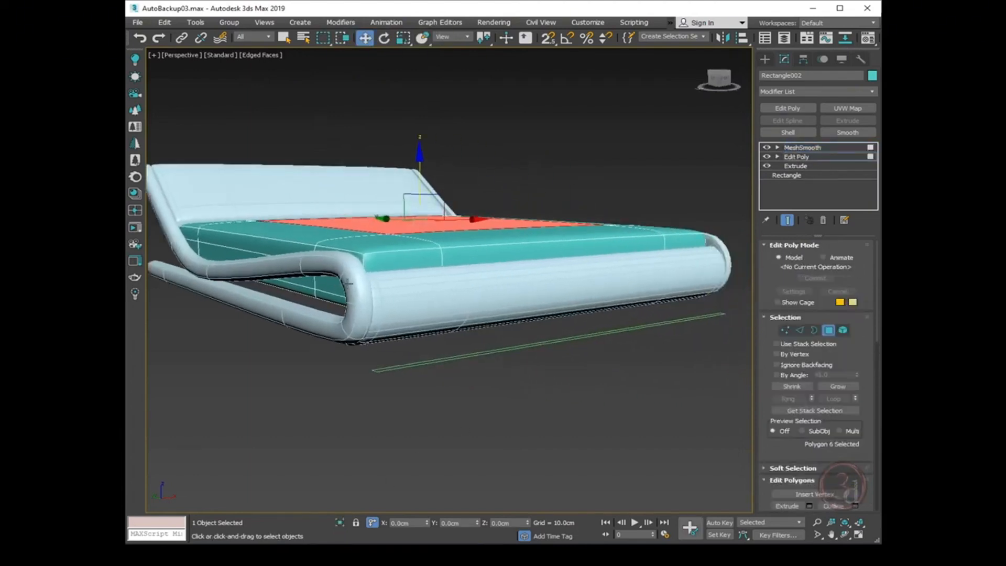
In the left view, adjust the panel's lower-end vertices and bring the mattress's head end back under the panel
{"action": "key", "text": "l"}
{"action": "left_click_drag", "start_coordinate": [451, 258], "coordinate": [451, 259]}
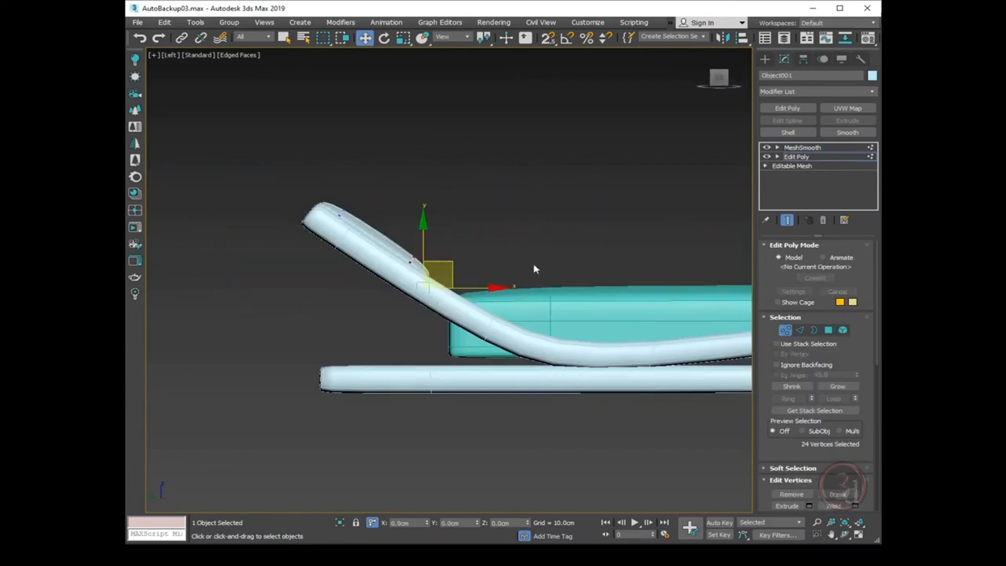
{"action": "middle_click_drag", "start_coordinate": [541, 272], "coordinate": [493, 274]}
{"action": "key", "text": "1"}
{"action": "left_click", "coordinate": [494, 310]}
{"action": "key", "text": "1"}
{"action": "left_click_drag", "start_coordinate": [470, 332], "coordinate": [438, 331]}
{"action": "middle_click_drag", "start_coordinate": [438, 332], "coordinate": [473, 350], "text": "alt"}
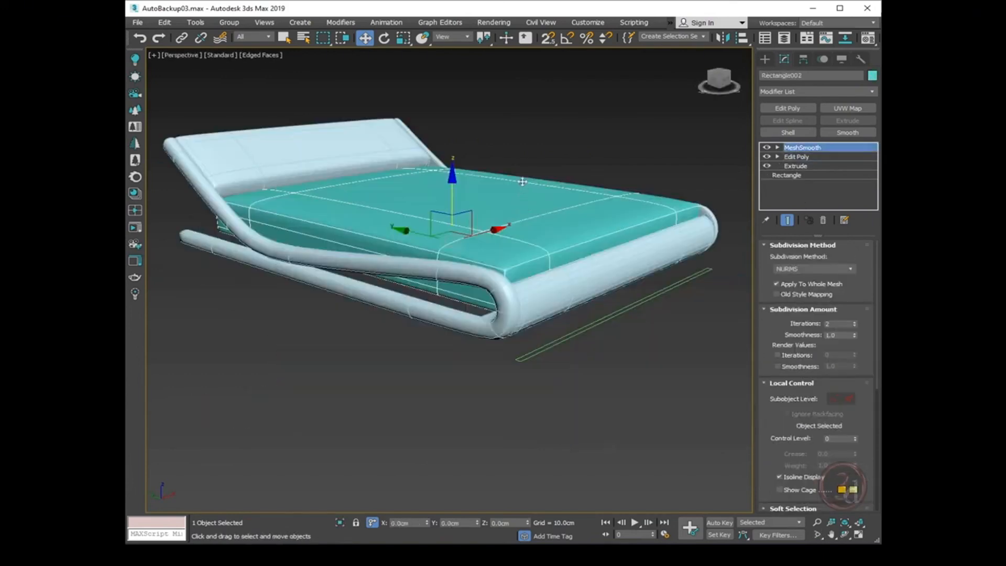
Clone the mattress as an independent copy named Rectangle003 and recolour it light blue
{"action": "key", "text": "ctrl+v"}
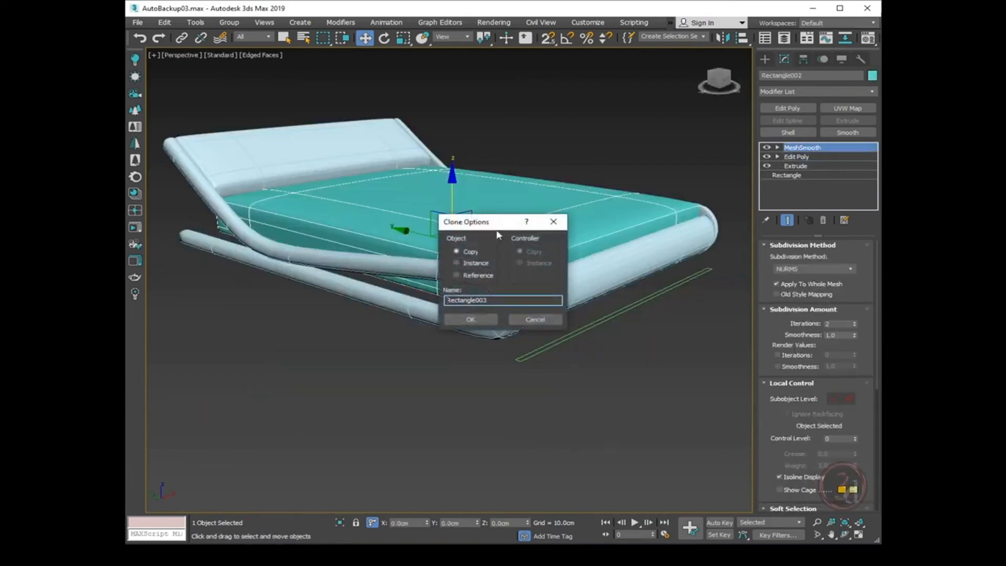
{"action": "left_click", "coordinate": [483, 323]}
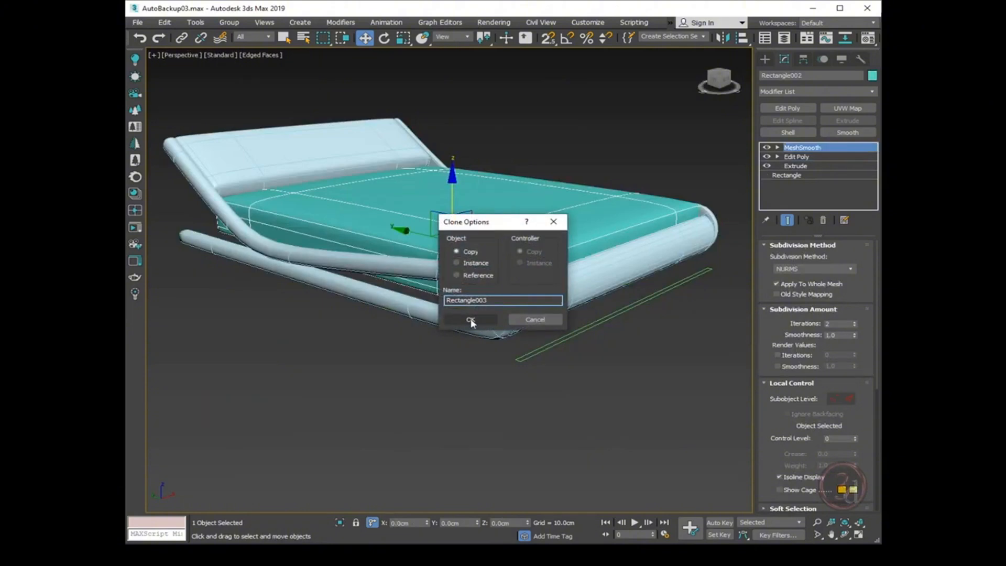
{"action": "left_click", "coordinate": [470, 321]}
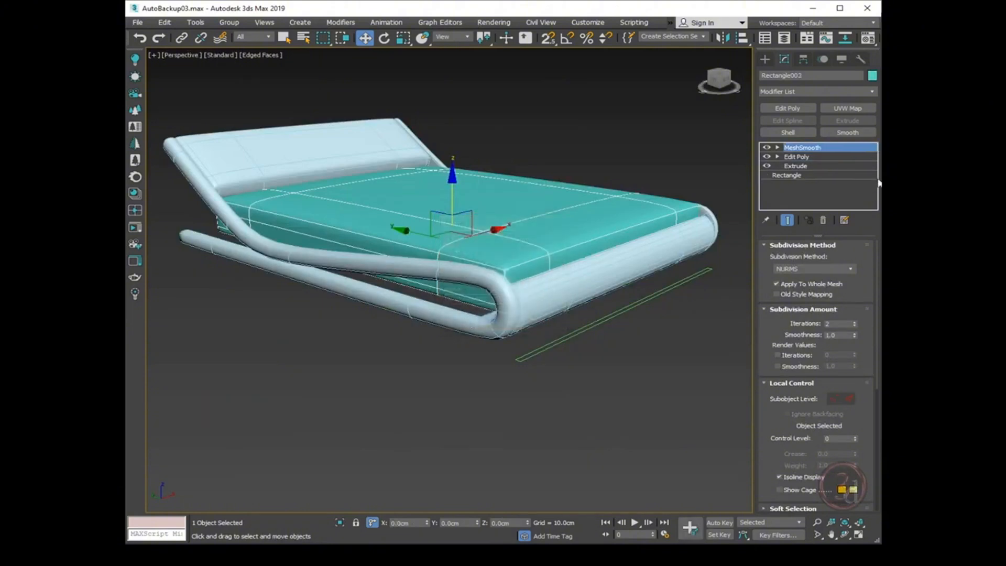
{"action": "left_click", "coordinate": [873, 75]}
{"action": "left_click", "coordinate": [426, 332]}
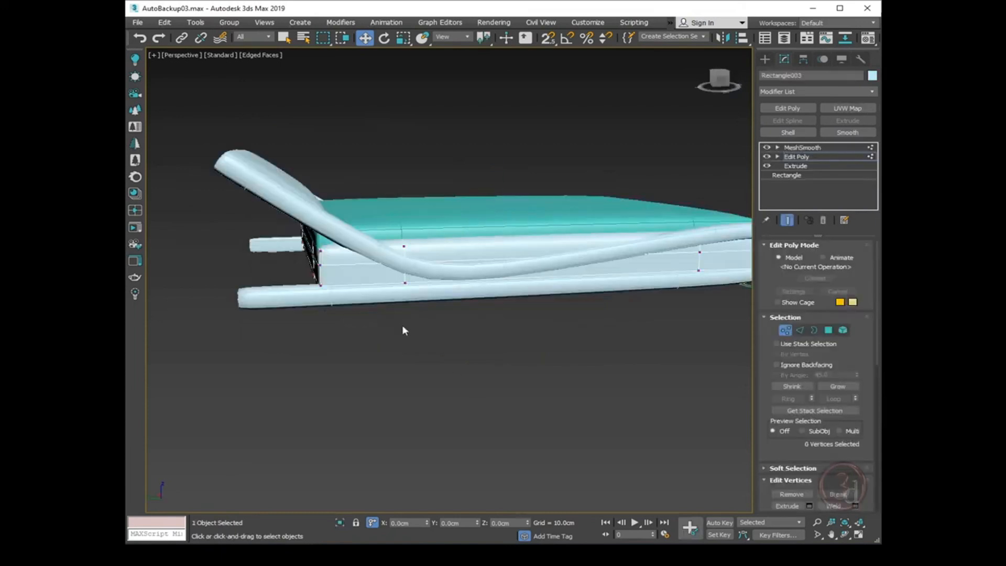
Select the base's head-end vertices and shift them slightly along the bed's length
{"action": "left_click_drag", "start_coordinate": [466, 363], "coordinate": [468, 361]}
{"action": "middle_click_drag", "start_coordinate": [475, 357], "coordinate": [488, 334]}
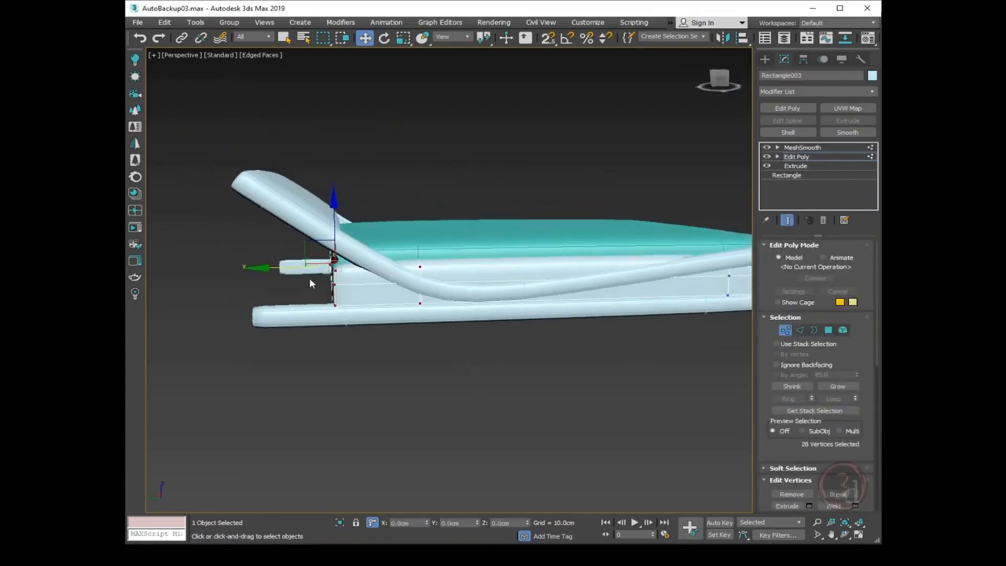
{"action": "left_click_drag", "start_coordinate": [284, 269], "coordinate": [282, 268]}
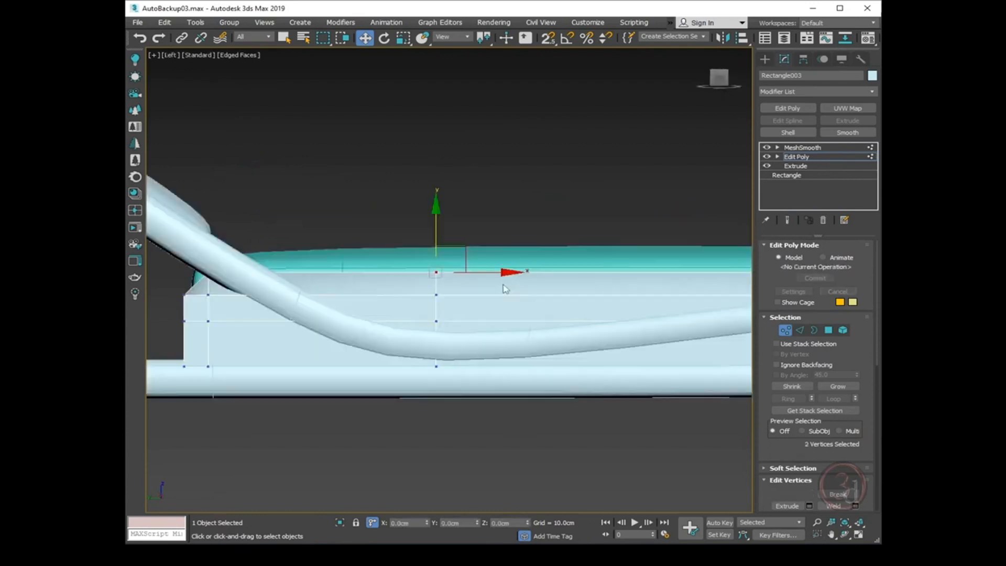
In the left view, lower the base's upper vertex rows at the side frame's dip to follow the frame's curve
{"action": "left_click_drag", "start_coordinate": [437, 225], "coordinate": [436, 235]}
{"action": "left_click_drag", "start_coordinate": [407, 206], "coordinate": [449, 302]}
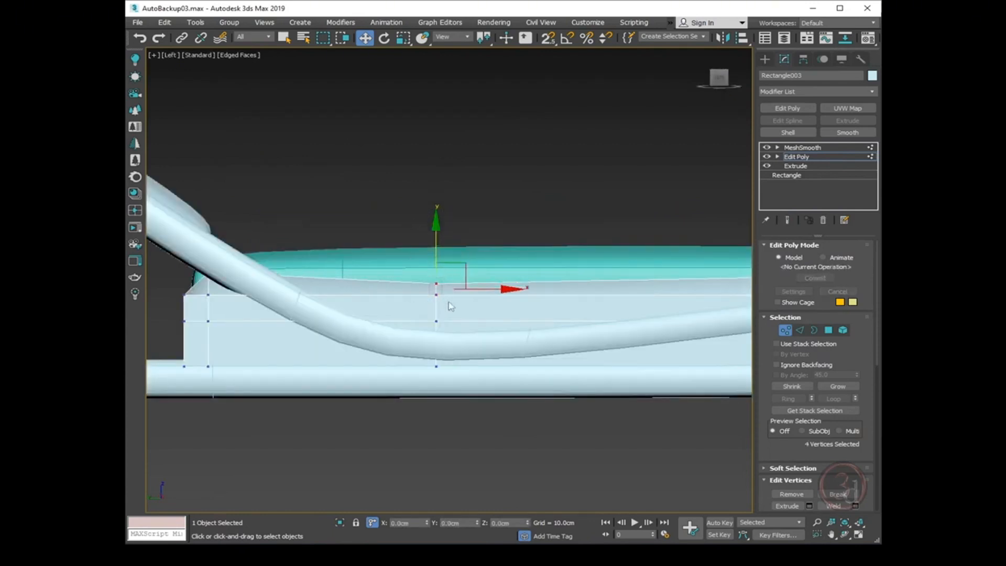
{"action": "left_click_drag", "start_coordinate": [435, 240], "coordinate": [414, 264]}
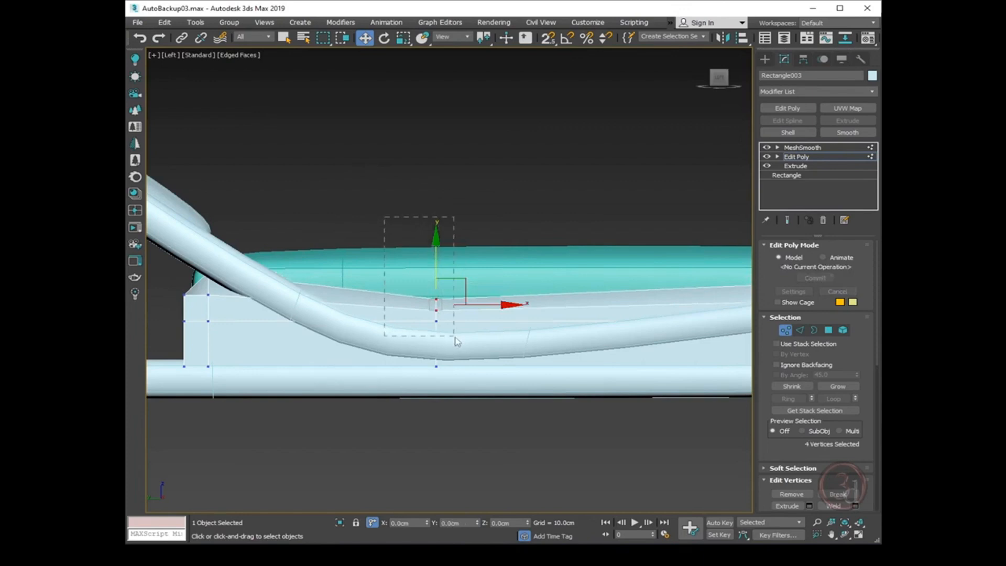
{"action": "left_click_drag", "start_coordinate": [455, 337], "coordinate": [455, 338]}
{"action": "left_click_drag", "start_coordinate": [436, 263], "coordinate": [436, 279]}
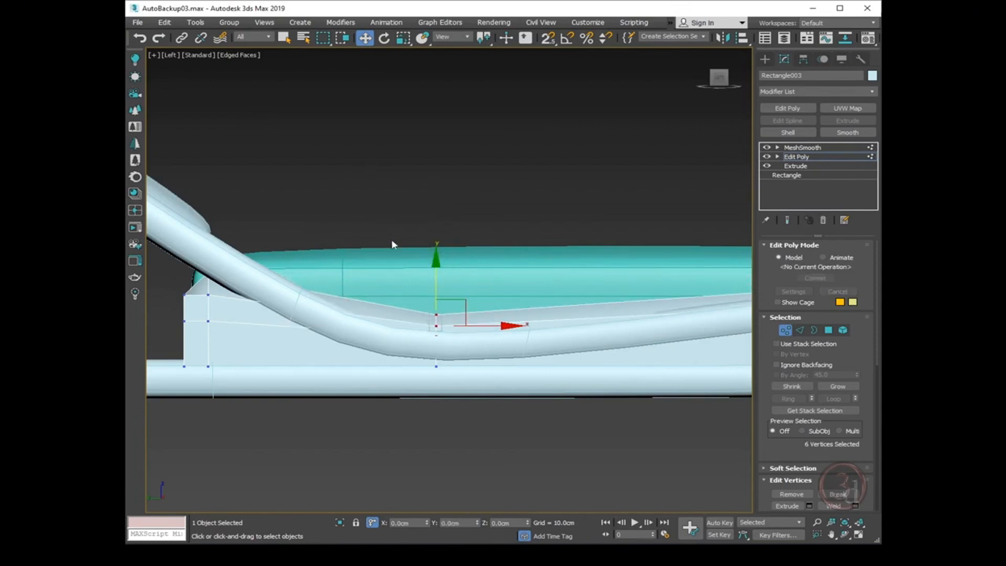
{"action": "key", "text": "F3"}
{"action": "scroll", "coordinate": [461, 361], "scroll_direction": "up", "scroll_amount": 2}
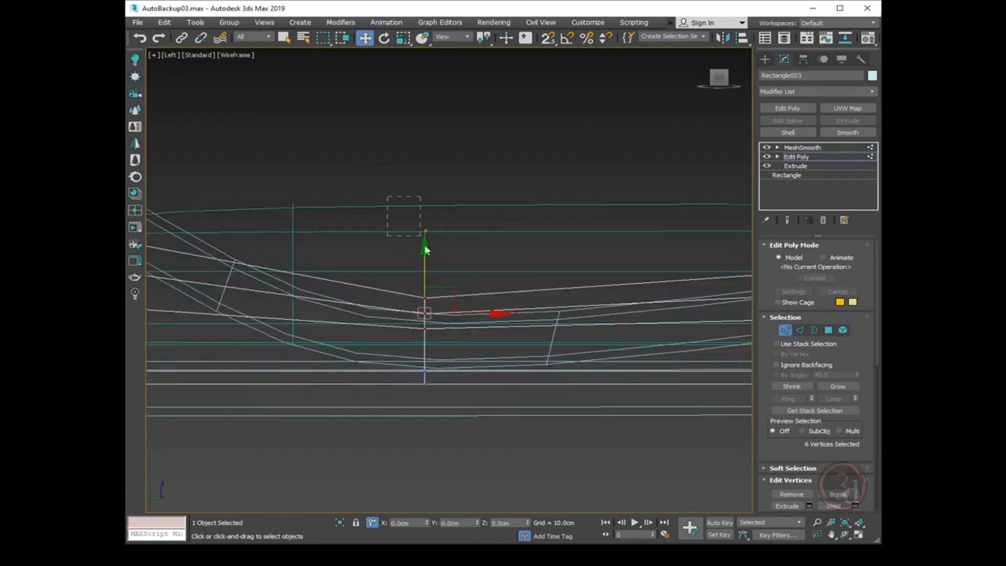
{"action": "left_click_drag", "start_coordinate": [423, 259], "coordinate": [424, 290]}
{"action": "scroll", "coordinate": [476, 338], "scroll_direction": "down", "scroll_amount": 2}
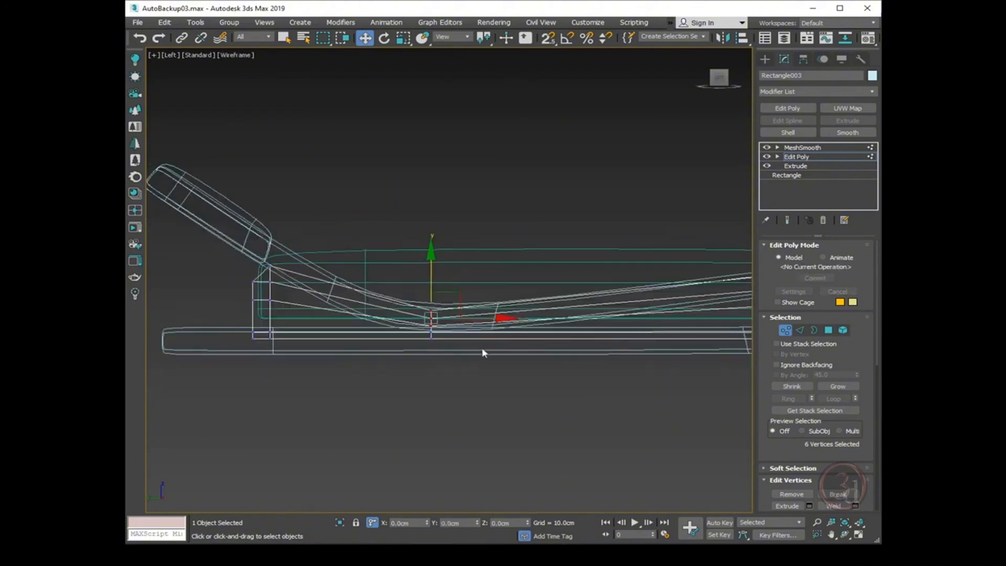
{"action": "key", "text": "F3"}
Move the base's outermost foot-end vertices outward into the side frame's rounded bend
{"action": "scroll", "coordinate": [437, 324], "scroll_direction": "down", "scroll_amount": 3}
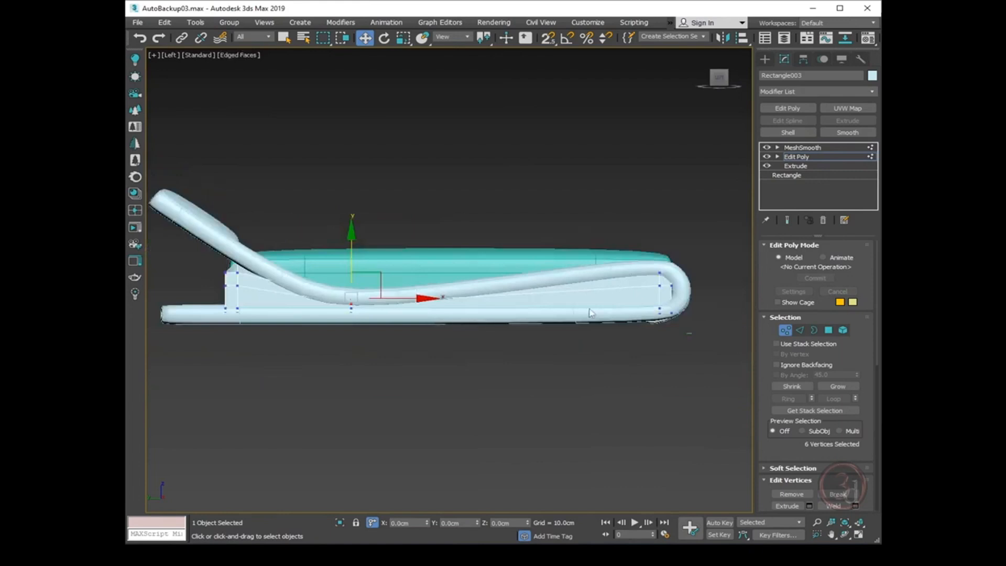
{"action": "middle_click_drag", "start_coordinate": [589, 313], "coordinate": [546, 313]}
{"action": "scroll", "coordinate": [635, 287], "scroll_direction": "up", "scroll_amount": 3}
{"action": "key", "text": "F3"}
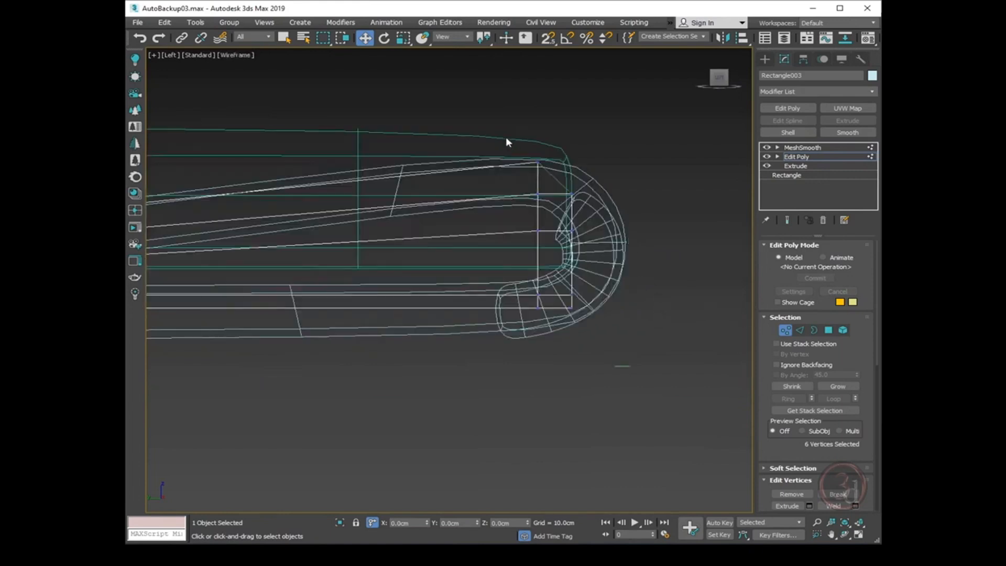
{"action": "left_click_drag", "start_coordinate": [567, 168], "coordinate": [630, 384]}
{"action": "left_click_drag", "start_coordinate": [613, 258], "coordinate": [637, 277]}
{"action": "key", "text": "F3"}
{"action": "scroll", "coordinate": [636, 280], "scroll_direction": "down", "scroll_amount": 3}
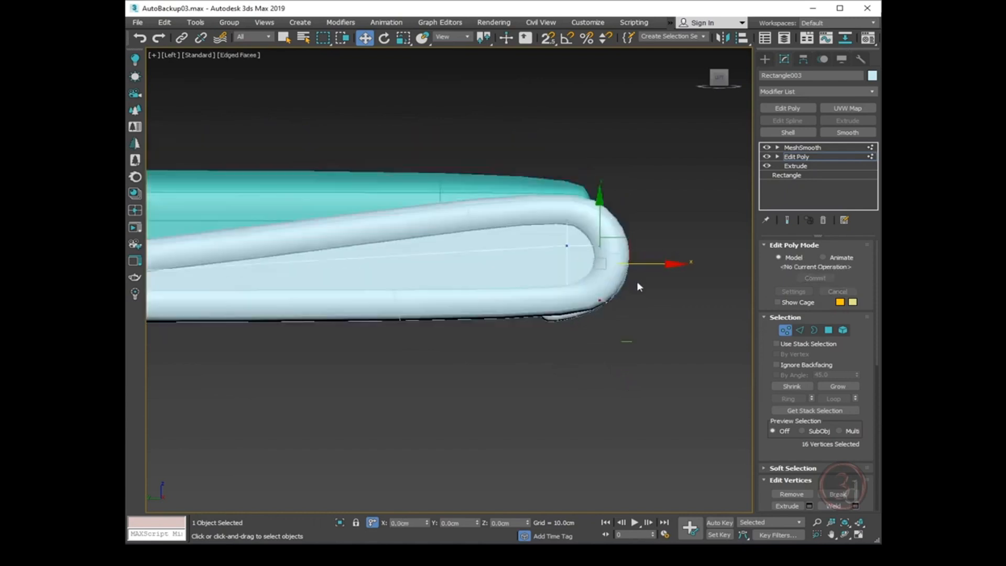
Extend the base's head end outward, raise its upper vertices to the headboard panel, and display the smoothed result
{"action": "middle_click_drag", "start_coordinate": [414, 315], "coordinate": [717, 289]}
{"action": "middle_click_drag", "start_coordinate": [375, 247], "coordinate": [470, 275]}
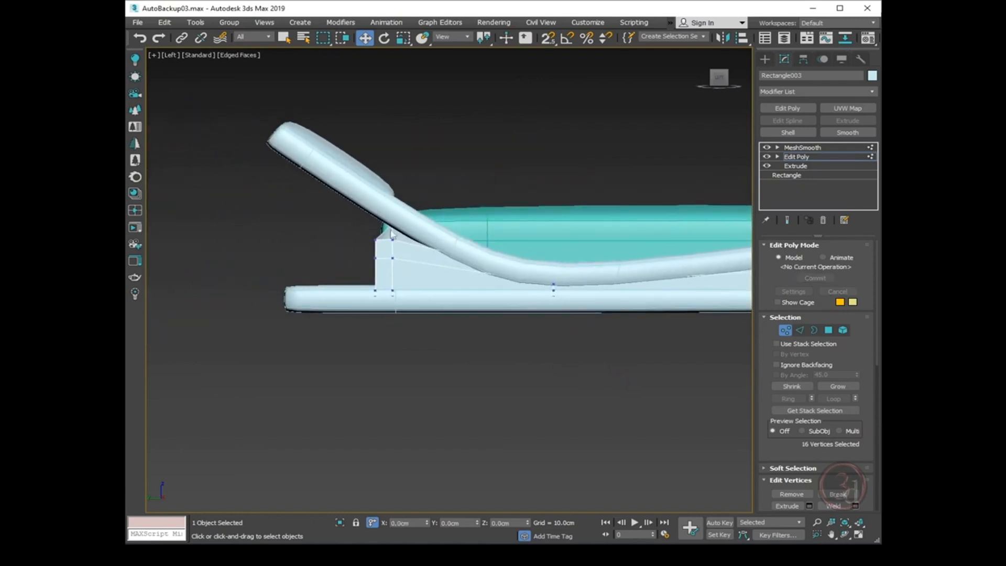
{"action": "scroll", "coordinate": [377, 227], "scroll_direction": "up", "scroll_amount": 2}
{"action": "key", "text": "F3"}
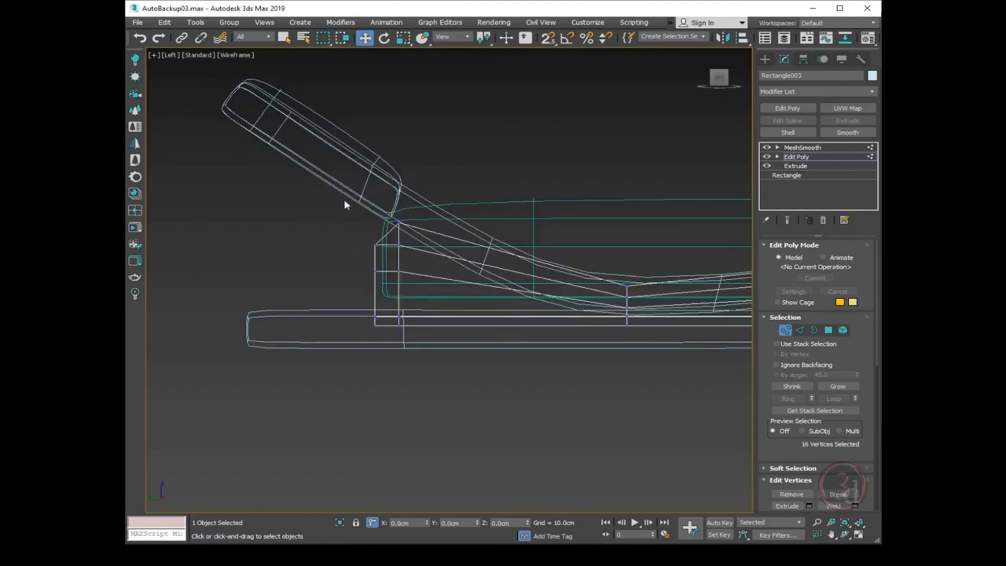
{"action": "left_click_drag", "start_coordinate": [356, 256], "coordinate": [434, 374], "text": "ctrl"}
{"action": "left_click_drag", "start_coordinate": [424, 288], "coordinate": [406, 288]}
{"action": "left_click_drag", "start_coordinate": [333, 174], "coordinate": [401, 240]}
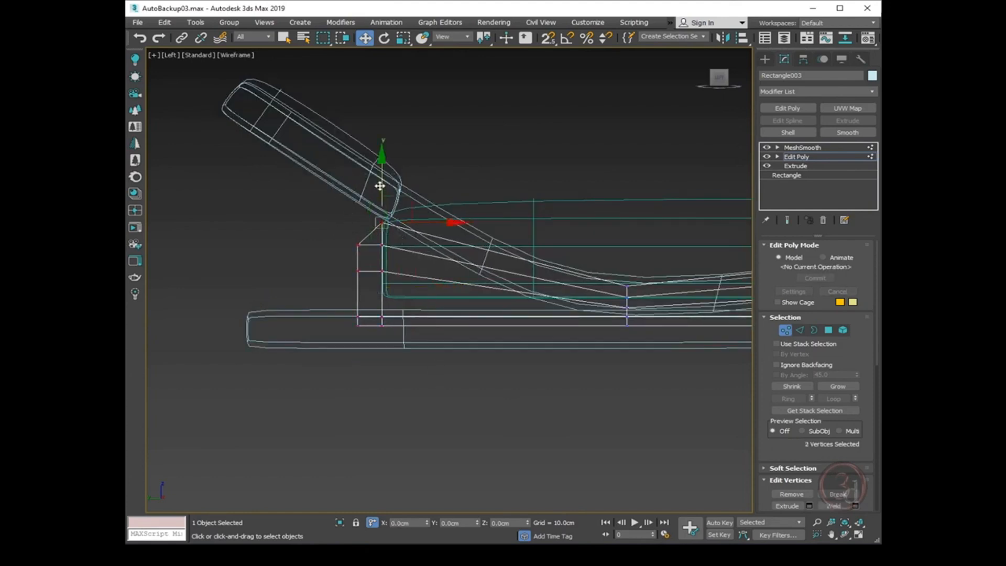
{"action": "left_click_drag", "start_coordinate": [640, 328], "coordinate": [640, 319]}
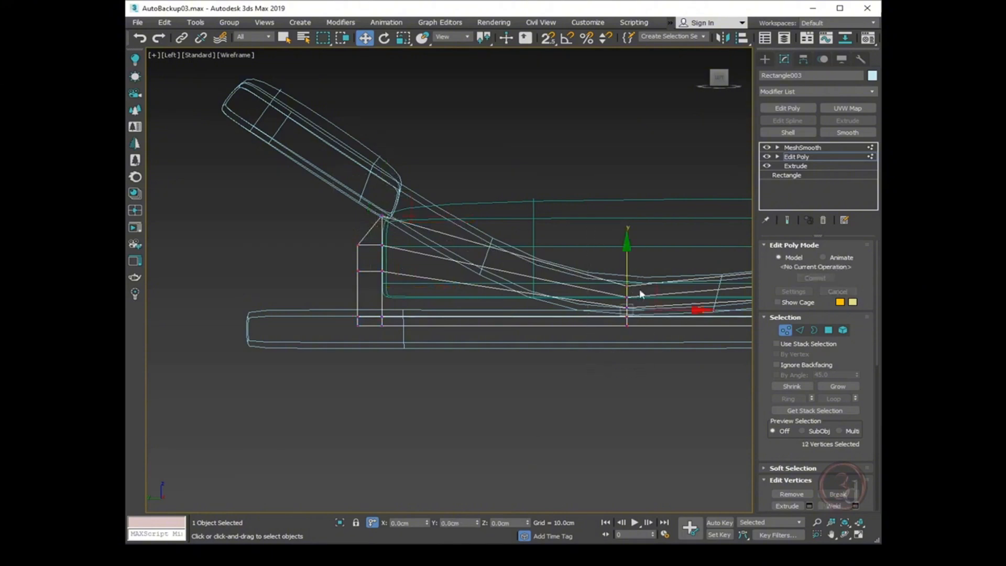
{"action": "left_click", "coordinate": [788, 221]}
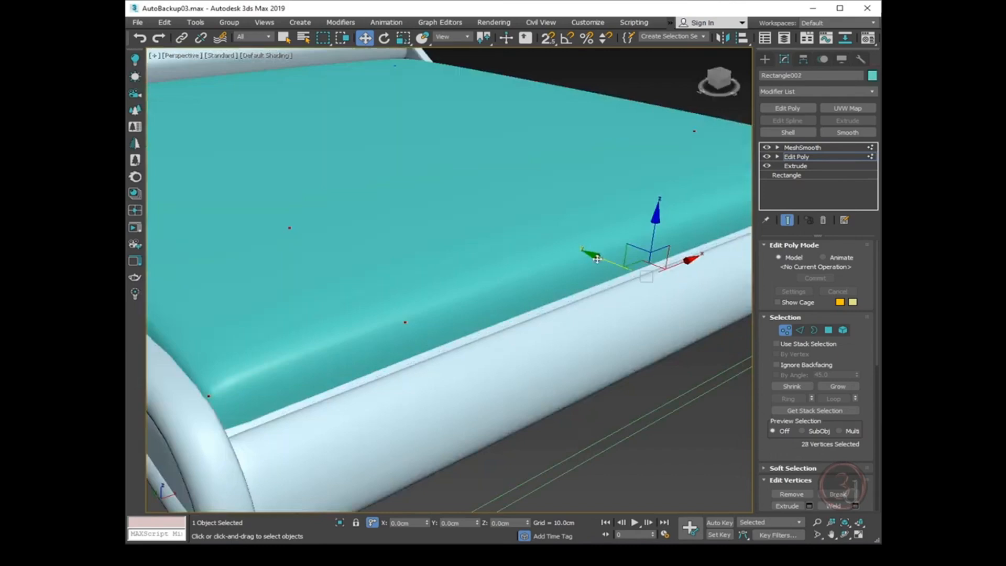
Shorten the side frames' lower rails by moving their head-end vertices inward towards the bed
{"action": "scroll", "coordinate": [468, 291], "scroll_direction": "down", "scroll_amount": 3}
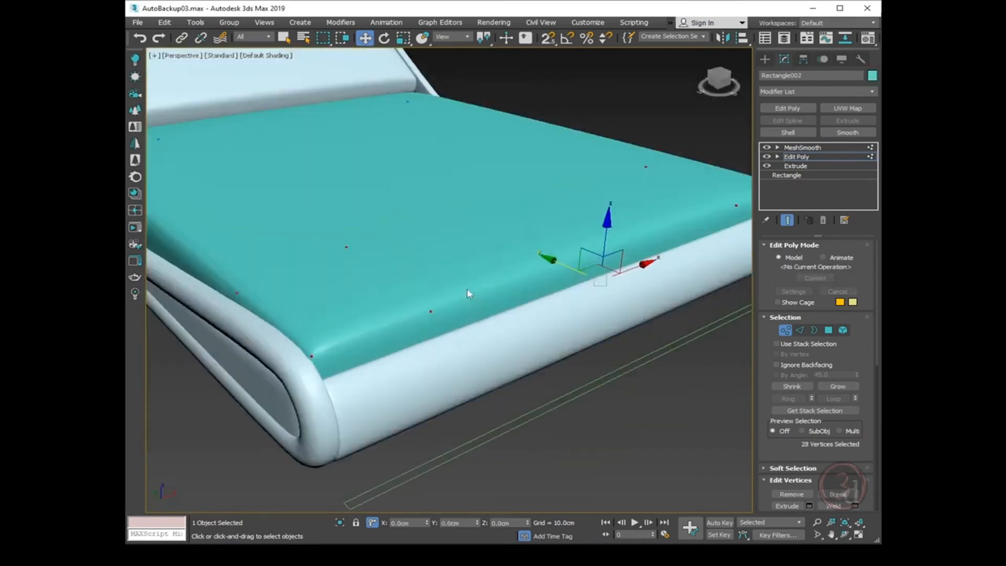
{"action": "scroll", "coordinate": [467, 292], "scroll_direction": "down", "scroll_amount": 2}
{"action": "key", "text": "1"}
{"action": "left_click", "coordinate": [584, 391]}
{"action": "scroll", "coordinate": [527, 357], "scroll_direction": "down", "scroll_amount": 5}
{"action": "middle_click_drag", "start_coordinate": [527, 357], "coordinate": [545, 328], "text": "alt"}
{"action": "left_click_drag", "start_coordinate": [433, 304], "coordinate": [496, 417]}
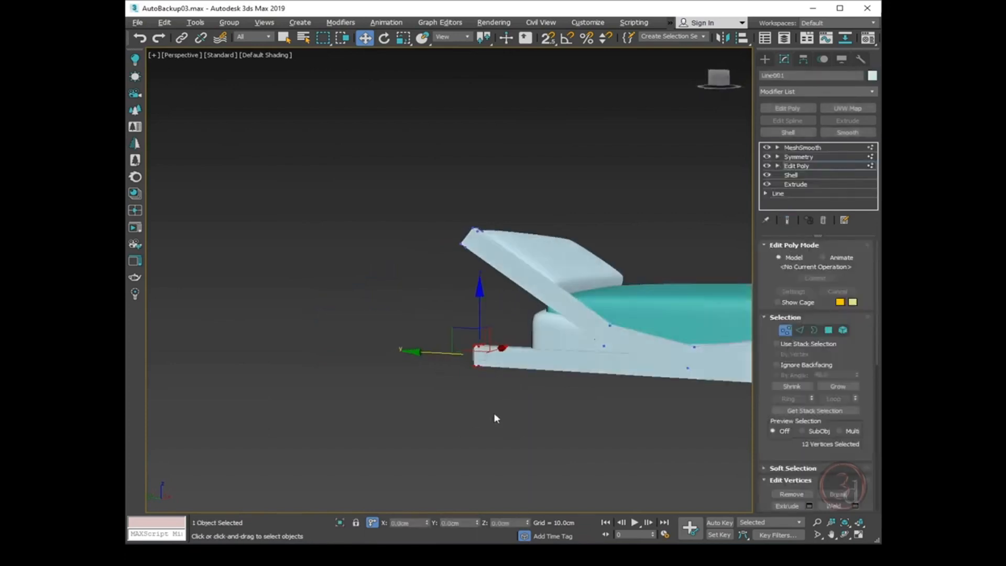
{"action": "middle_click_drag", "start_coordinate": [496, 418], "coordinate": [445, 367], "text": "alt"}
{"action": "left_click_drag", "start_coordinate": [414, 352], "coordinate": [460, 358]}
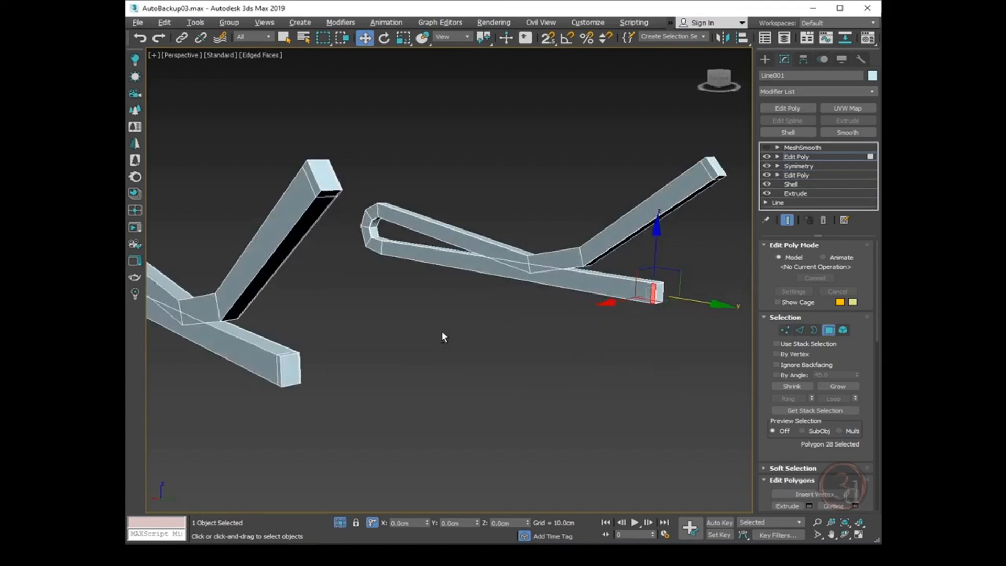
Bridge the facing inner polygons at the lower rails' head ends to form a rear crossbar
{"action": "middle_click_drag", "start_coordinate": [443, 337], "coordinate": [666, 364], "text": "alt"}
{"action": "scroll", "coordinate": [325, 281], "scroll_direction": "up", "scroll_amount": 5}
{"action": "left_click", "coordinate": [285, 281]}
{"action": "scroll", "coordinate": [292, 281], "scroll_direction": "down", "scroll_amount": 5}
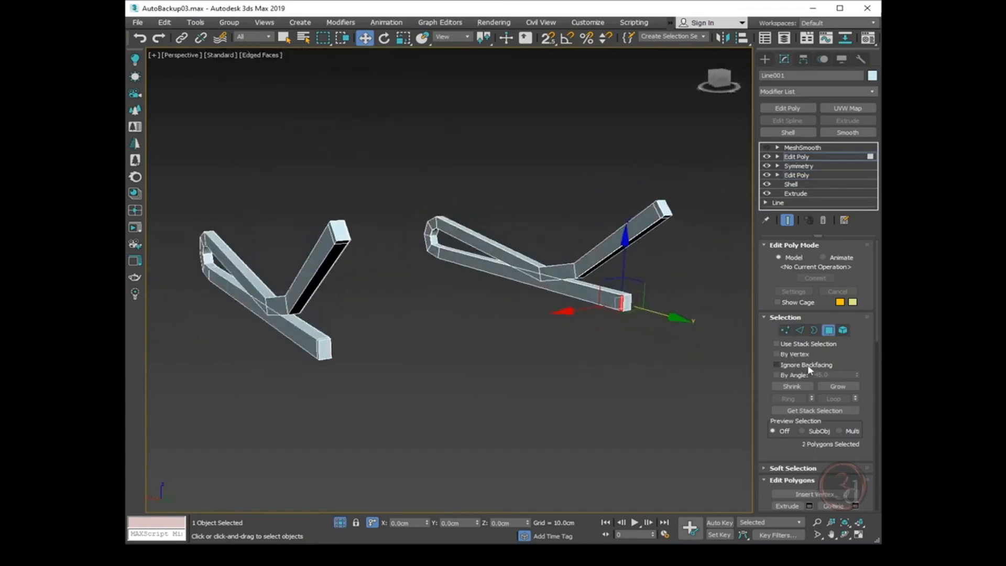
{"action": "scroll", "coordinate": [844, 363], "scroll_direction": "down", "scroll_amount": 5}
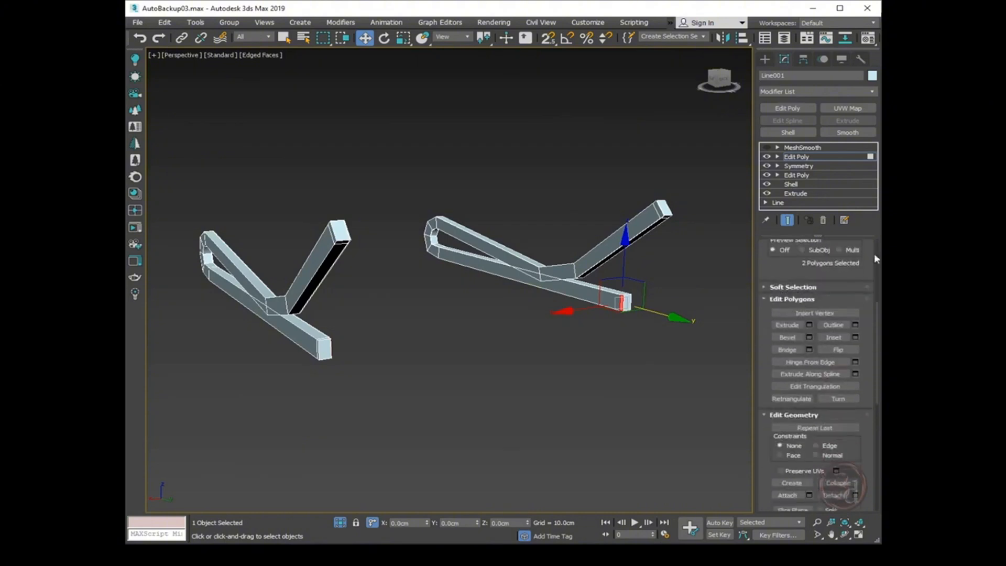
{"action": "left_click", "coordinate": [787, 350]}
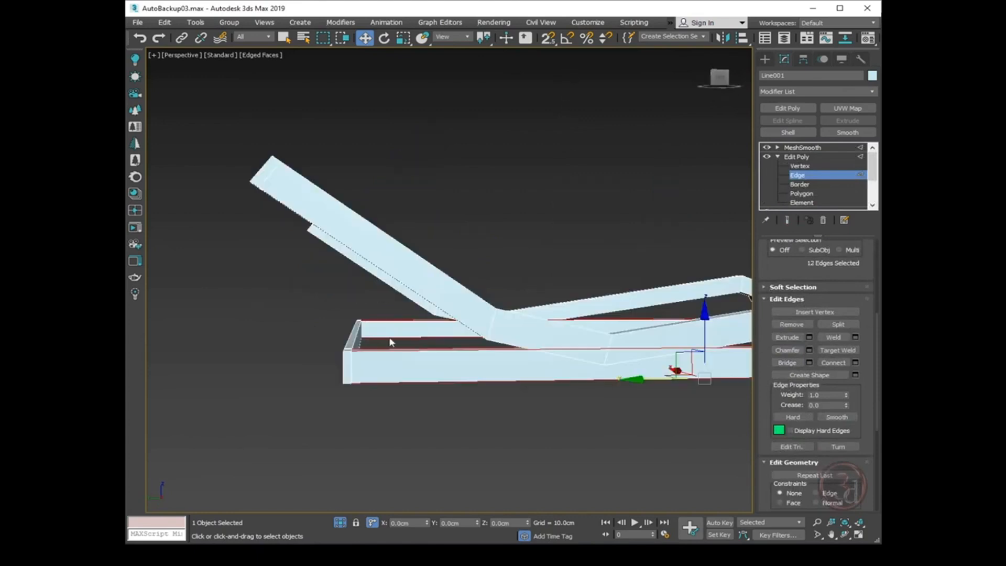
Connect the twelve selected lower-rail edges with 2 segments and a pinch of 98
{"action": "right_click", "coordinate": [382, 331]}
{"action": "left_click", "coordinate": [283, 377]}
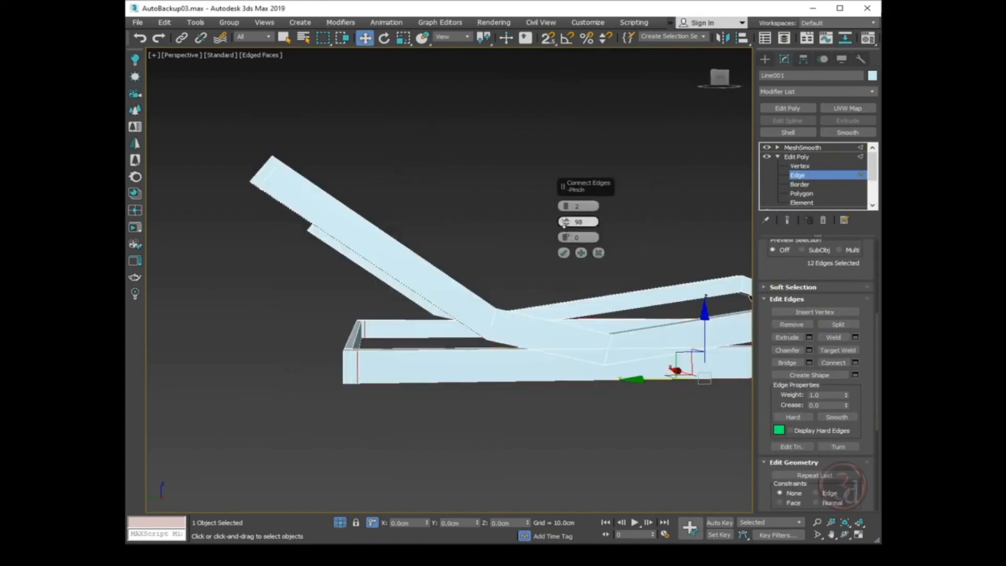
{"action": "middle_click_drag", "start_coordinate": [355, 352], "coordinate": [469, 278], "text": "alt"}
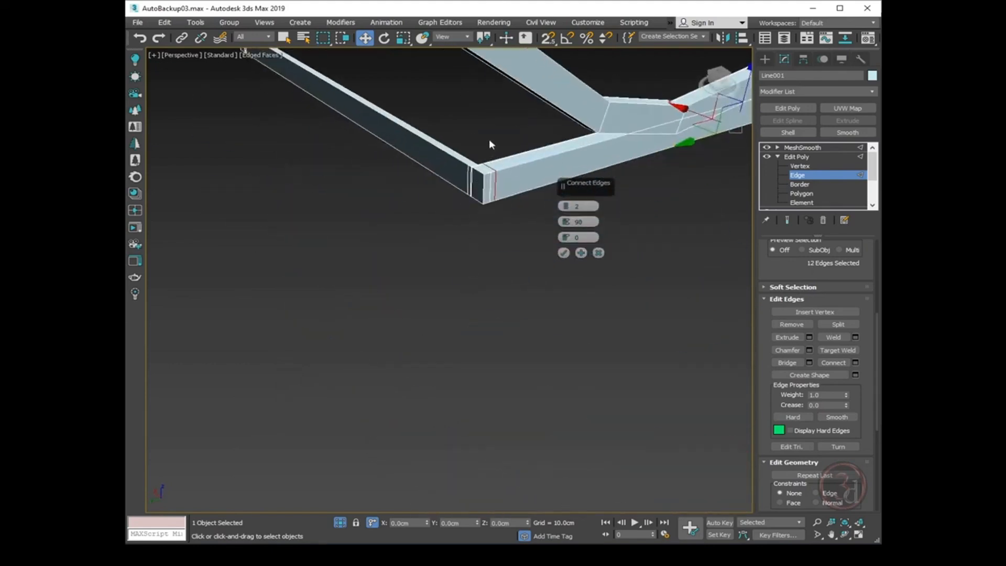
Move the lower rails' loop vertices away from the rear crossbar to soften its corners, and exit isolation of the frames
{"action": "scroll", "coordinate": [489, 140], "scroll_direction": "up", "scroll_amount": 4}
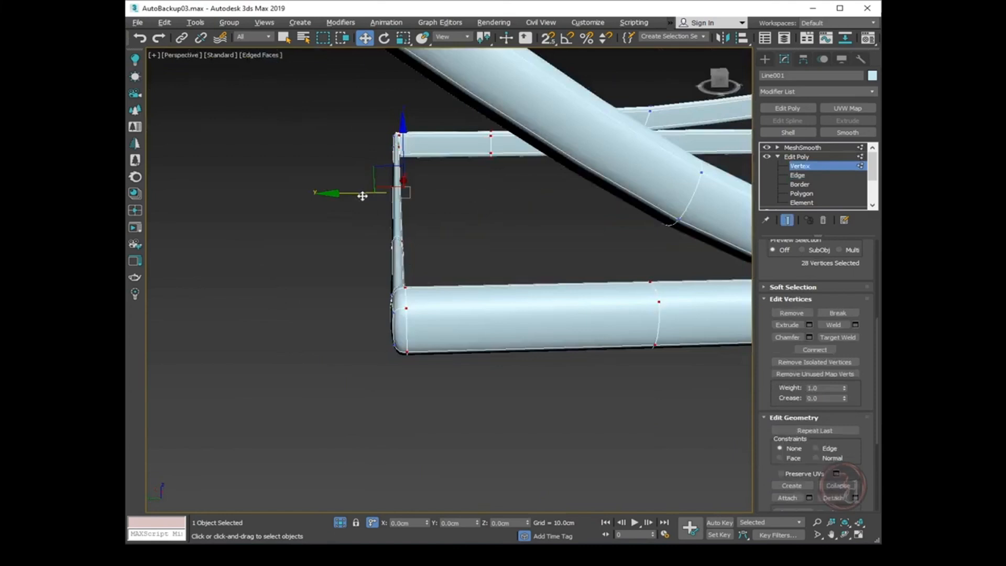
{"action": "left_click_drag", "start_coordinate": [362, 196], "coordinate": [402, 201]}
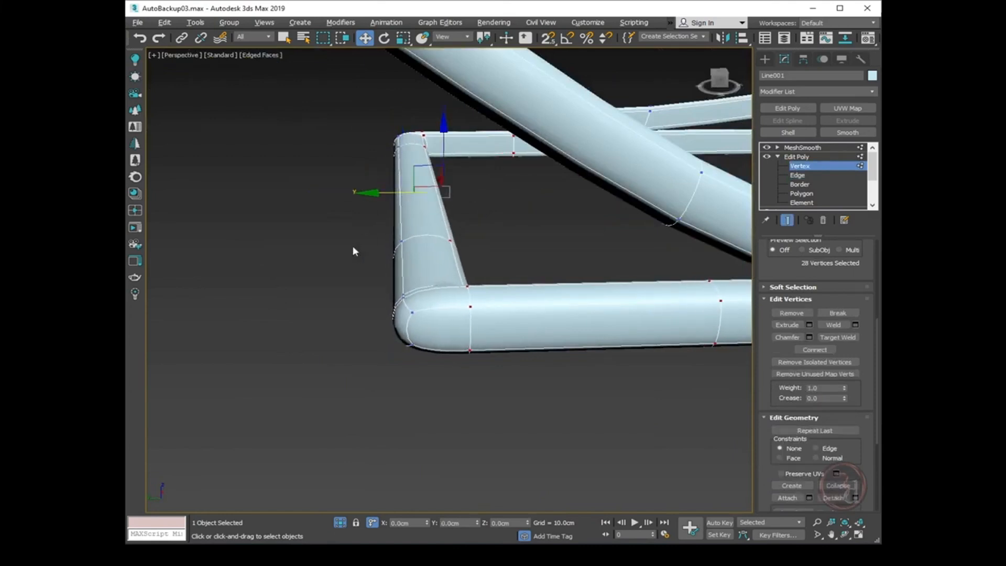
{"action": "scroll", "coordinate": [353, 249], "scroll_direction": "down", "scroll_amount": 5}
{"action": "middle_click_drag", "start_coordinate": [381, 291], "coordinate": [378, 292], "text": "alt"}
{"action": "key", "text": "1"}
{"action": "left_click", "coordinate": [431, 351]}
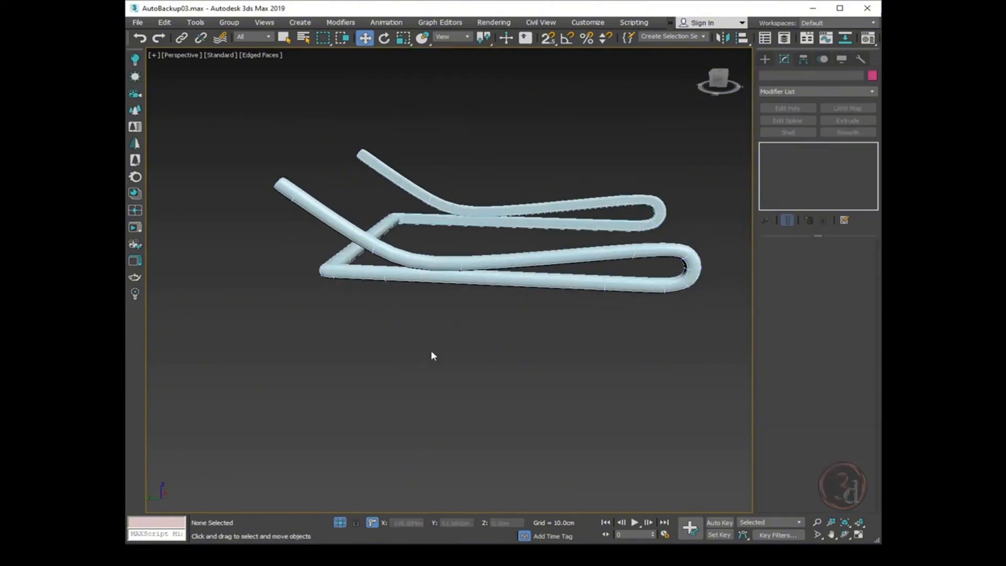
{"action": "left_click", "coordinate": [342, 522]}
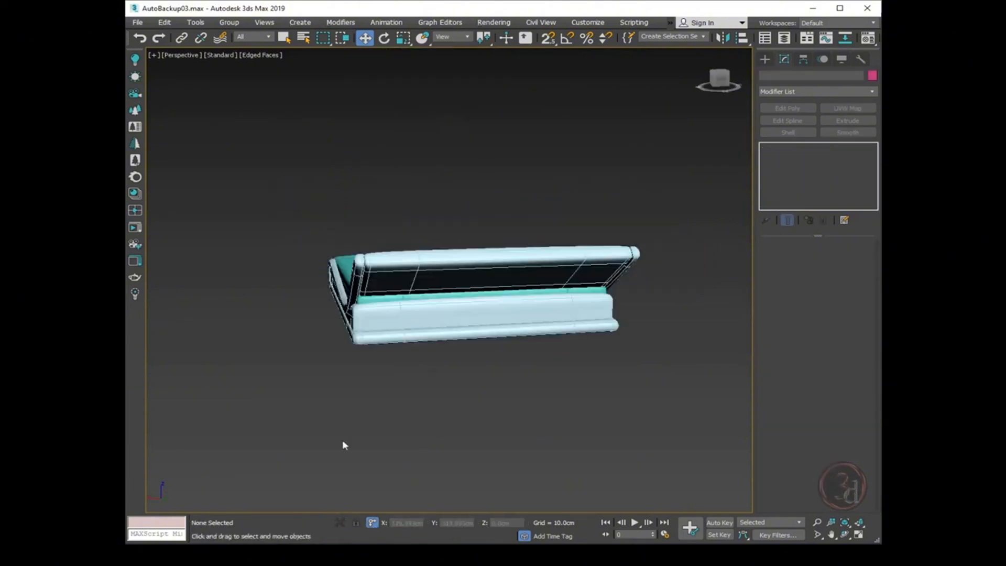
{"action": "middle_click_drag", "start_coordinate": [388, 359], "coordinate": [313, 354], "text": "alt"}
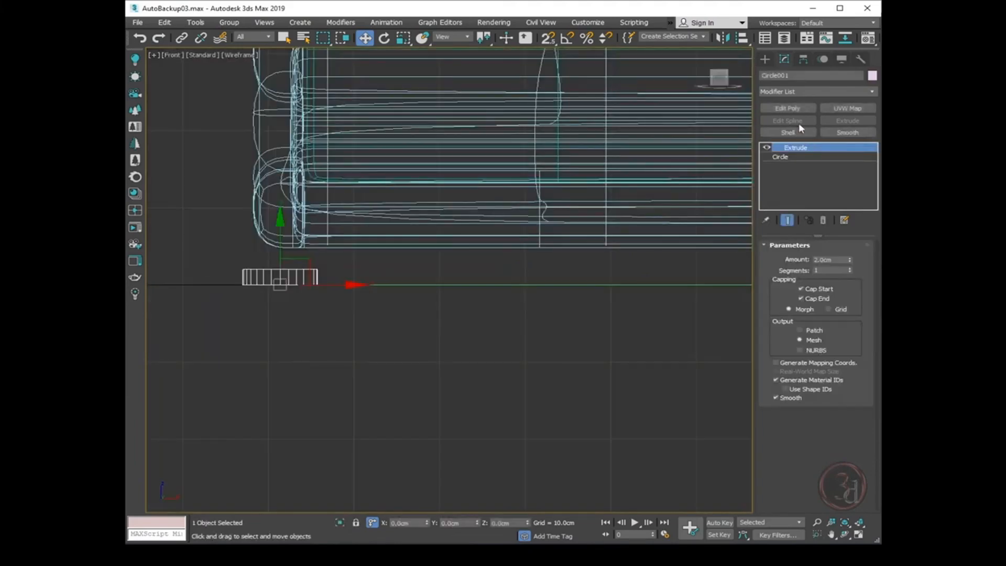
Move the extruded circle along the Y axis to sit beneath the frame's rear corner
{"action": "middle_click_drag", "start_coordinate": [313, 373], "coordinate": [362, 386], "text": "alt"}
{"action": "key", "text": "p"}
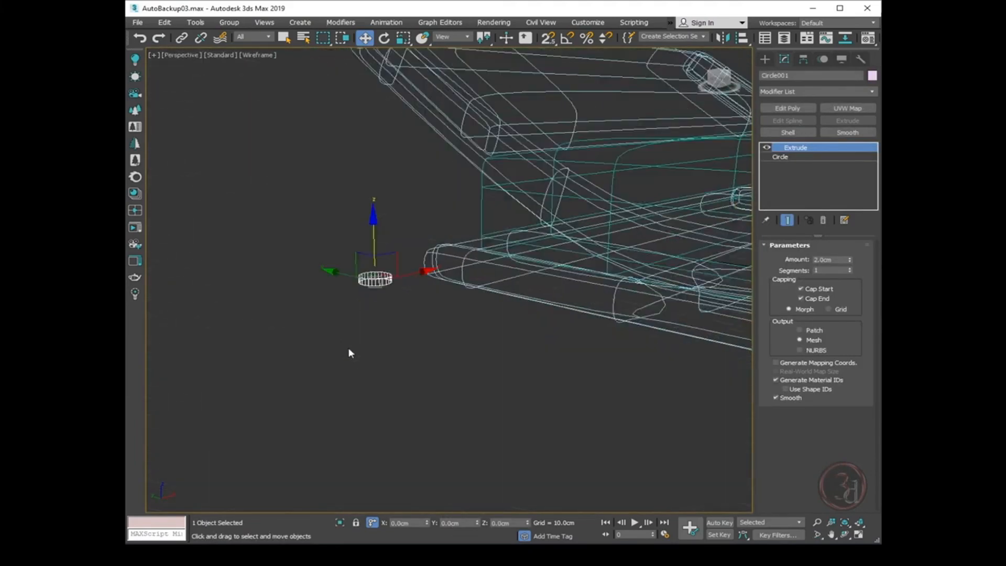
{"action": "left_click_drag", "start_coordinate": [337, 273], "coordinate": [414, 296]}
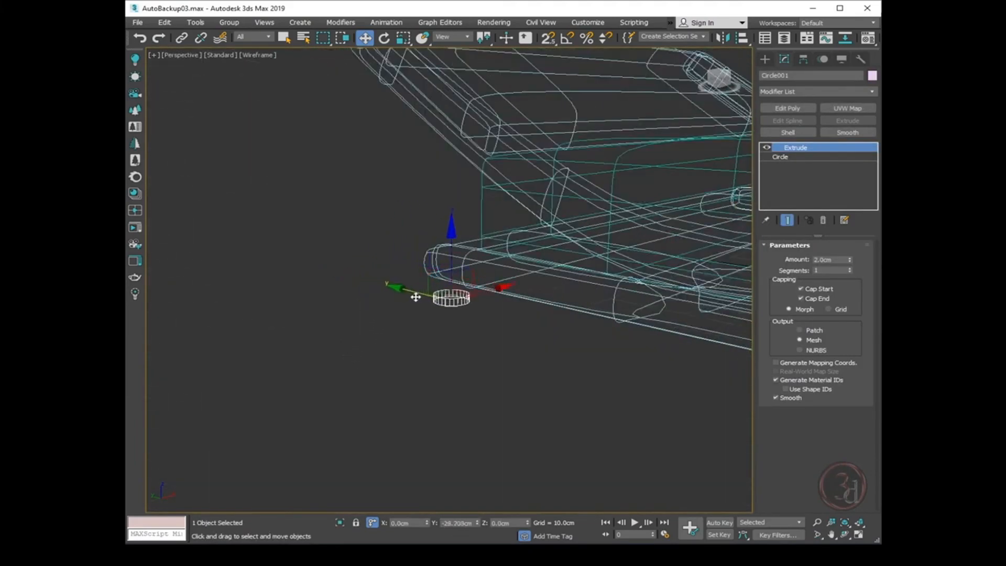
{"action": "key", "text": "F3"}
{"action": "scroll", "coordinate": [458, 290], "scroll_direction": "up", "scroll_amount": 6}
{"action": "middle_click_drag", "start_coordinate": [481, 348], "coordinate": [571, 356], "text": "alt"}
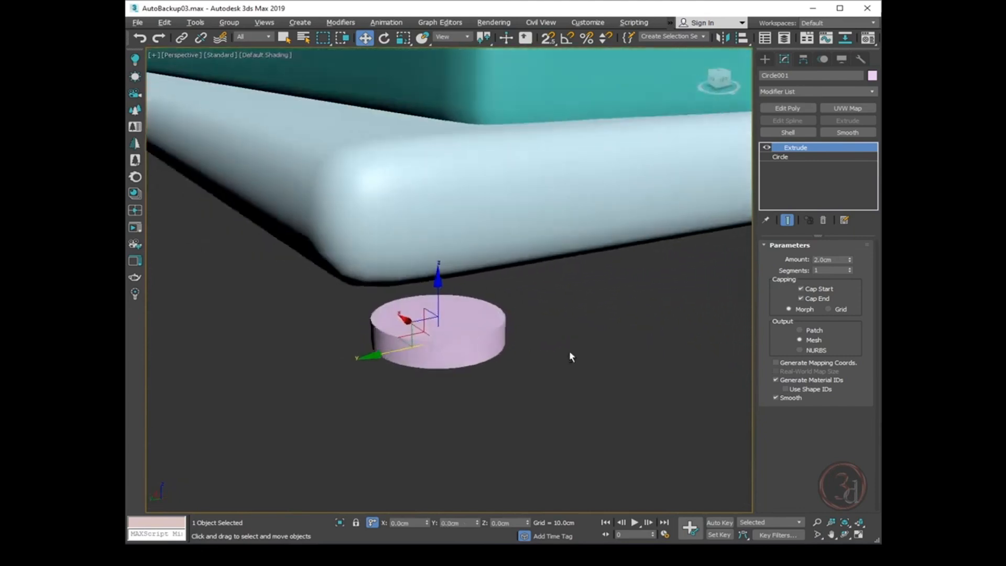
Show the edged faces and reduce the foot circle's interpolation steps to 2
{"action": "key", "text": "F4"}
{"action": "scroll", "coordinate": [455, 303], "scroll_direction": "up", "scroll_amount": 3}
{"action": "left_click", "coordinate": [780, 156]}
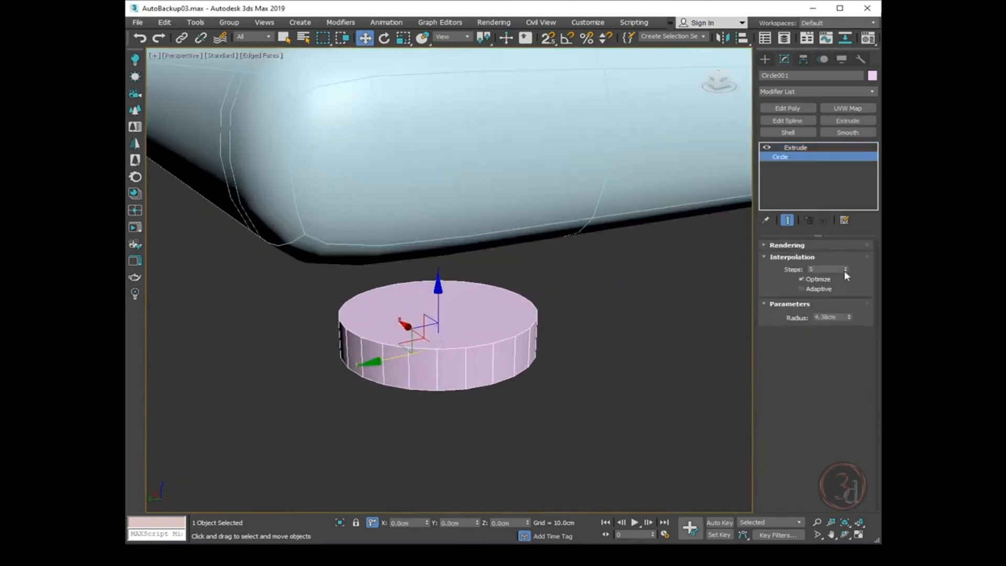
{"action": "left_click", "coordinate": [845, 271]}
{"action": "left_click", "coordinate": [845, 271]}
{"action": "left_click", "coordinate": [845, 272]}
{"action": "left_click", "coordinate": [845, 272]}
Add an Edit Poly modifier above the foot's Extrude and select the rim edges of its upper and lower faces
{"action": "left_click", "coordinate": [796, 147]}
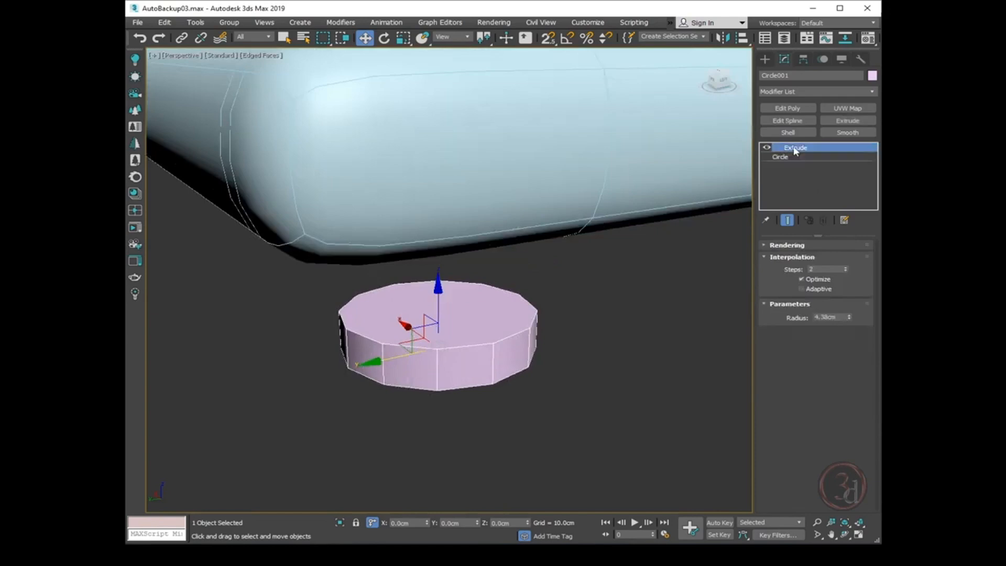
{"action": "left_click", "coordinate": [799, 109]}
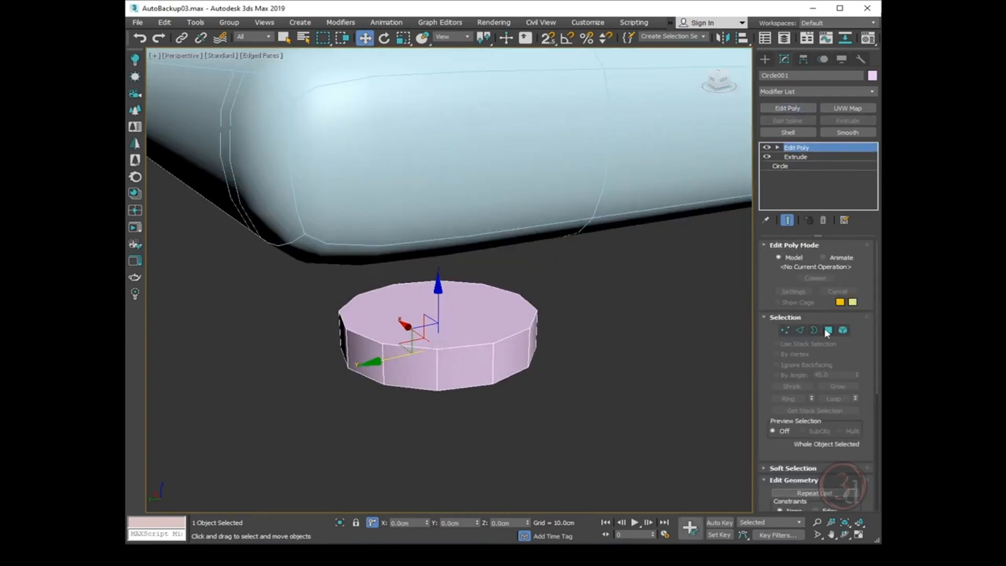
{"action": "left_click", "coordinate": [828, 330]}
{"action": "left_click", "coordinate": [485, 321]}
{"action": "middle_click_drag", "start_coordinate": [534, 368], "coordinate": [539, 317], "text": "alt"}
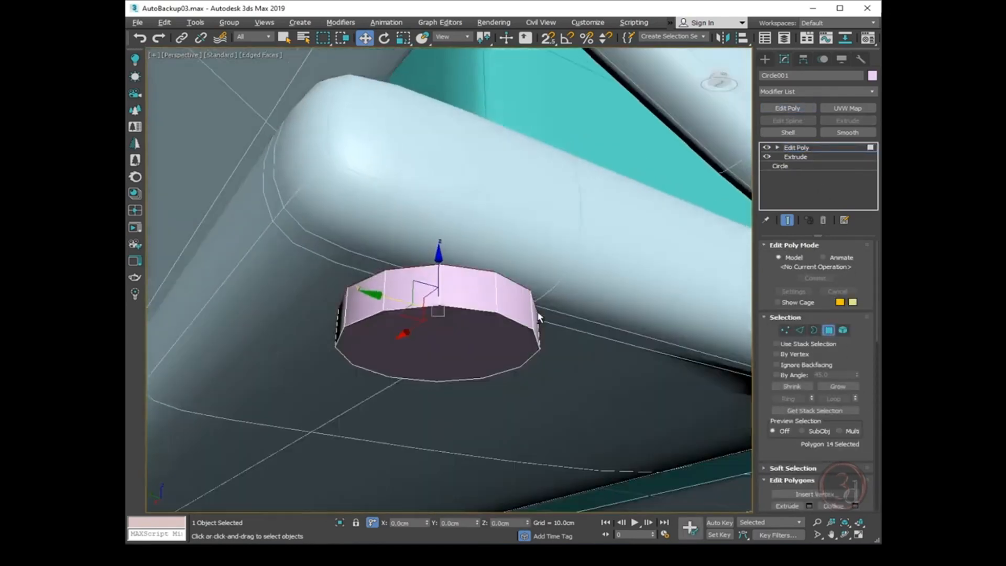
{"action": "left_click", "coordinate": [477, 352], "text": "ctrl"}
{"action": "middle_click_drag", "start_coordinate": [535, 355], "coordinate": [511, 352], "text": "alt"}
{"action": "left_click", "coordinate": [800, 330], "text": "ctrl"}
Chamfer the foot's selected rim edges, using an amount small enough to keep a vertical band around the side
{"action": "right_click", "coordinate": [511, 353]}
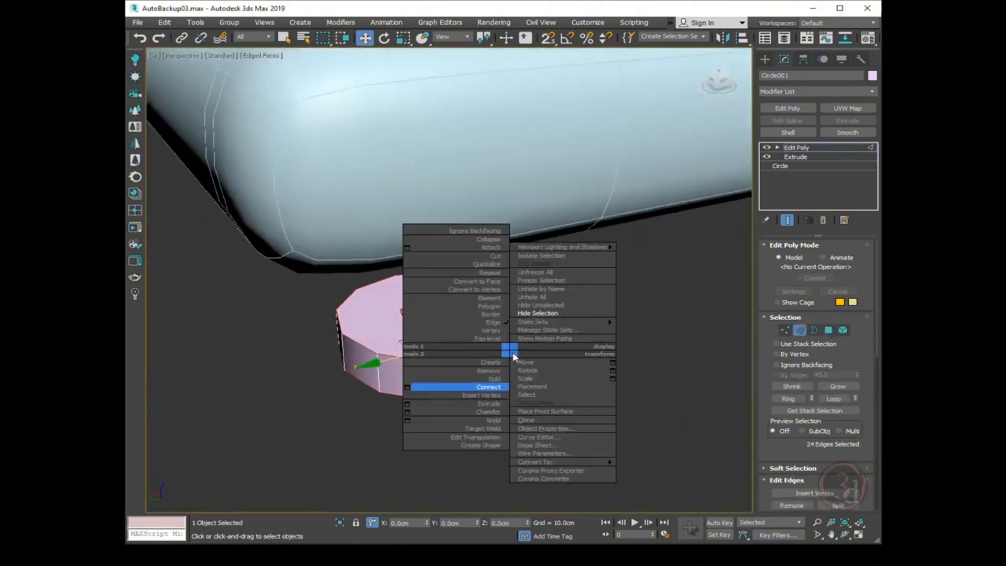
{"action": "left_click", "coordinate": [409, 413]}
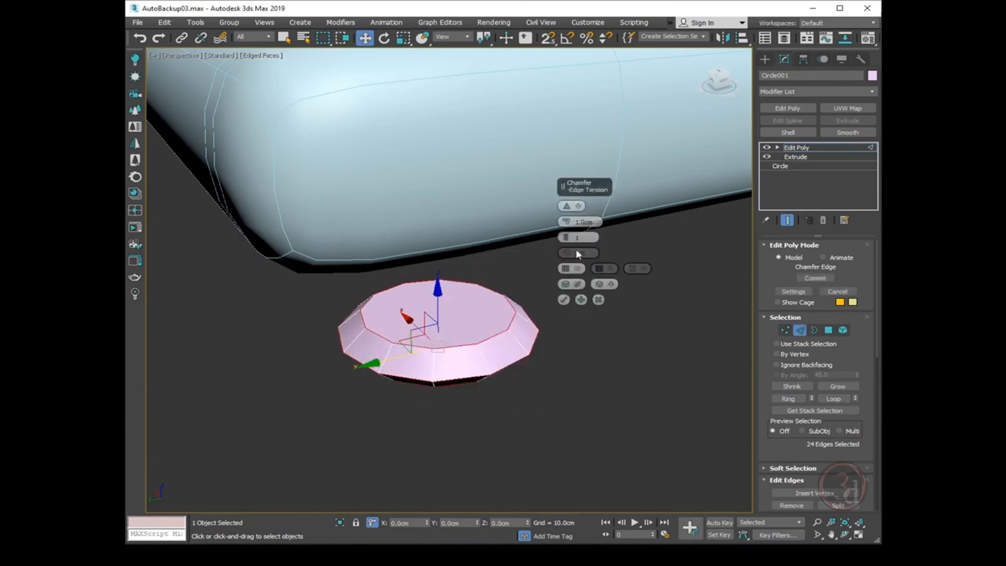
{"action": "right_click", "coordinate": [567, 226]}
{"action": "left_click_drag", "start_coordinate": [566, 216], "coordinate": [568, 210]}
{"action": "left_click", "coordinate": [564, 299]}
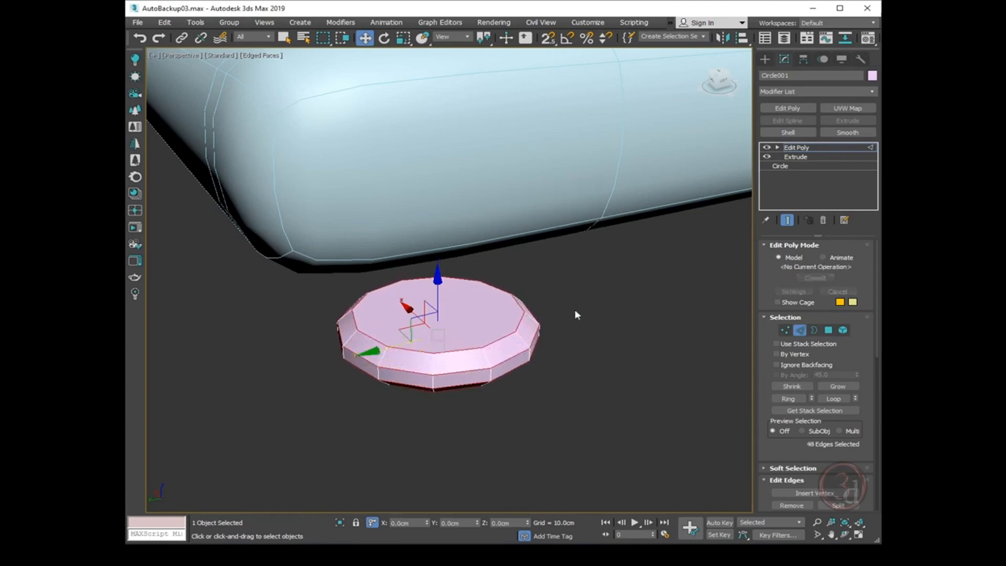
Apply a MeshSmooth modifier to the chamfered foot
{"action": "left_click", "coordinate": [341, 22]}
{"action": "mouse_move", "coordinate": [366, 170]}
{"action": "left_click", "coordinate": [470, 204]}
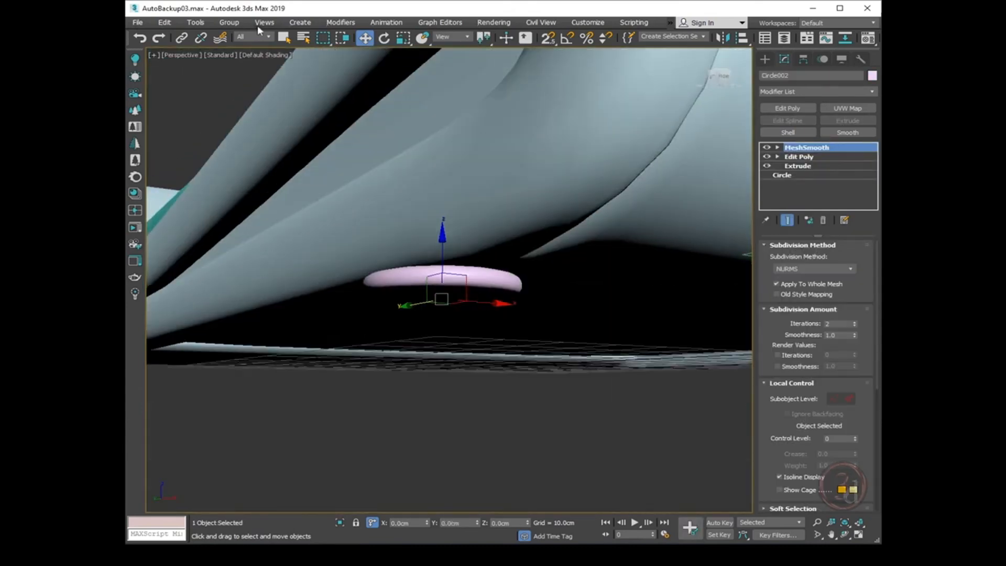
Change the number of default lights in the perspective view's per-view presets
{"action": "left_click", "coordinate": [265, 54]}
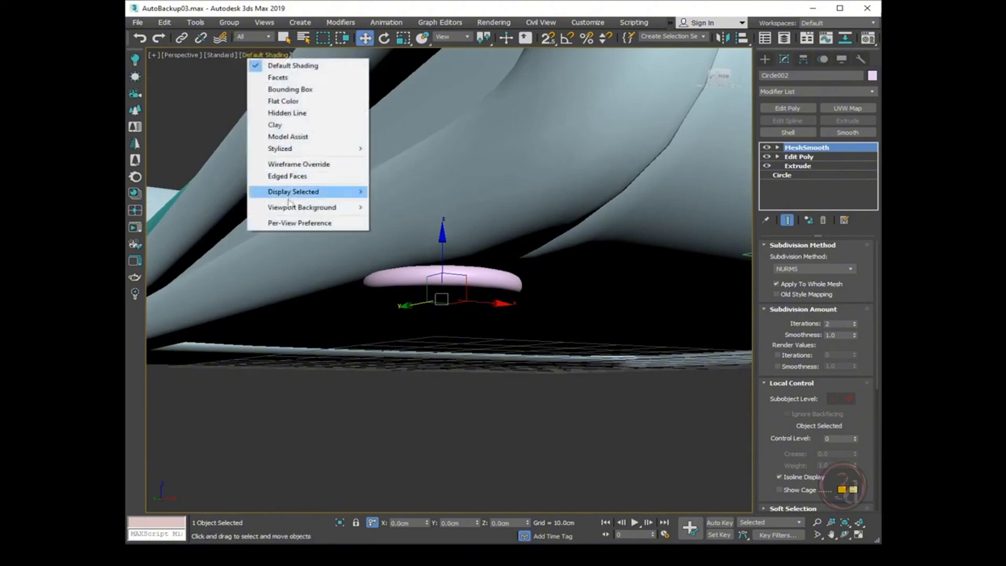
{"action": "left_click", "coordinate": [295, 223]}
{"action": "left_click", "coordinate": [303, 108]}
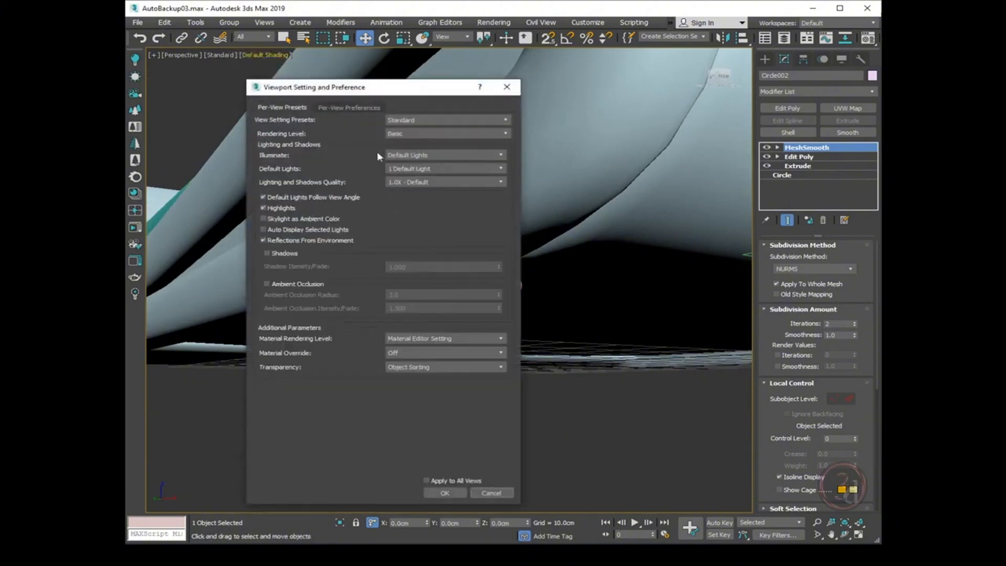
{"action": "left_click", "coordinate": [424, 169]}
{"action": "left_click", "coordinate": [409, 190]}
{"action": "left_click", "coordinate": [446, 492]}
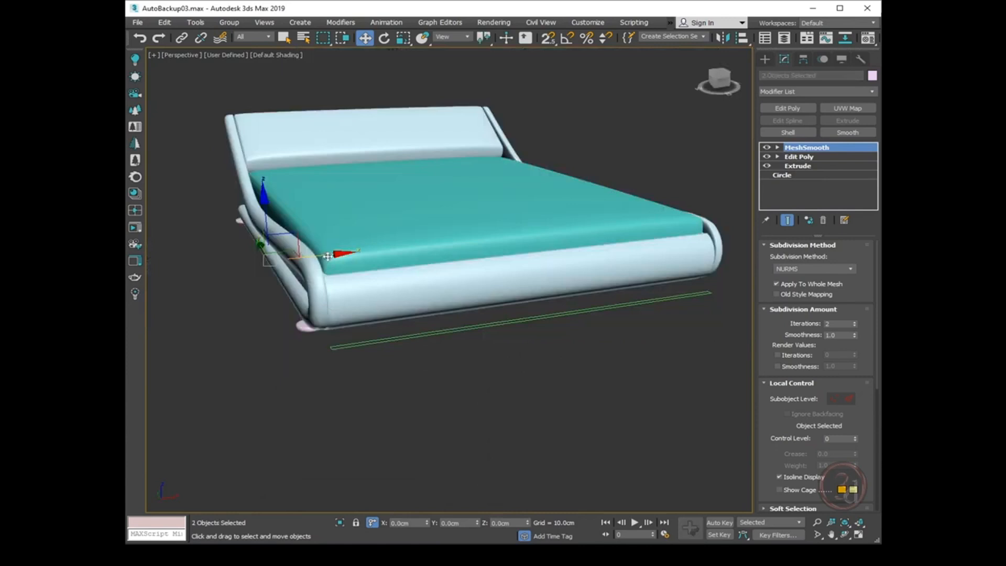
Copy the two selected feet along X to the bed's opposite side and align them beneath the side frame in the front view
{"action": "mouse_move", "coordinate": [327, 256]}
{"action": "left_mouse_down", "text": "shift"}
{"action": "mouse_move", "coordinate": [634, 222]}
{"action": "mouse_move", "coordinate": [621, 223]}
{"action": "left_mouse_up", "text": "shift"}
{"action": "left_click", "coordinate": [502, 324]}
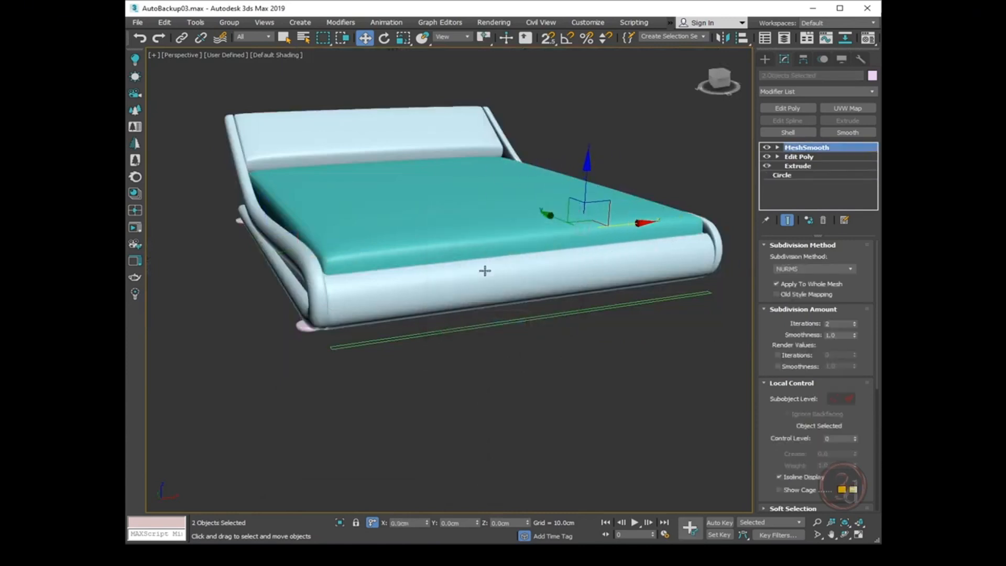
{"action": "key", "text": "f"}
{"action": "scroll", "coordinate": [614, 294], "scroll_direction": "up", "scroll_amount": 5}
{"action": "scroll", "coordinate": [611, 275], "scroll_direction": "up", "scroll_amount": 3}
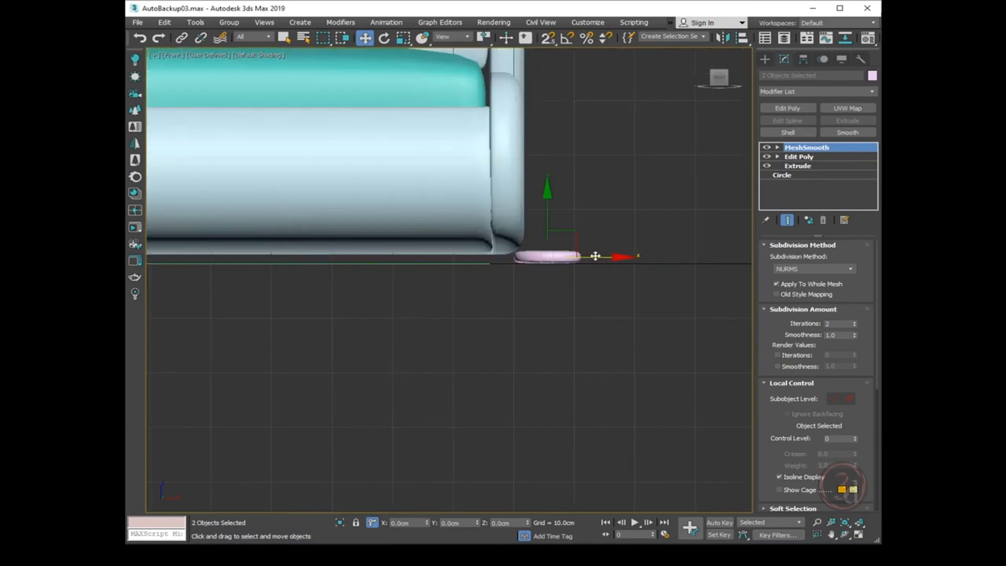
{"action": "left_click_drag", "start_coordinate": [597, 259], "coordinate": [556, 263]}
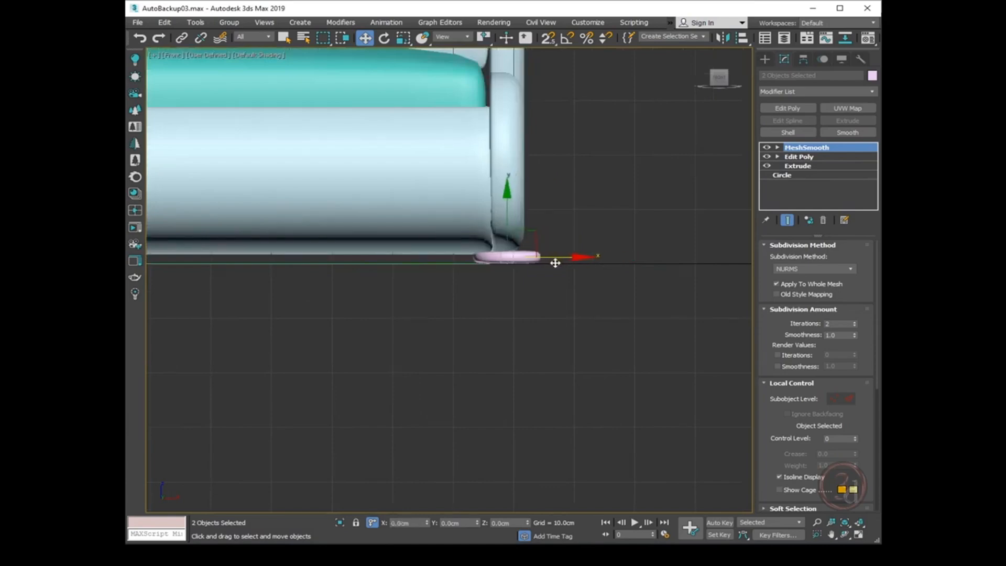
Add an Edit Poly modifier above the mattress's MeshSmooth and select the wide band of polygons across its middle
{"action": "scroll", "coordinate": [592, 317], "scroll_direction": "down", "scroll_amount": 6}
{"action": "scroll", "coordinate": [502, 320], "scroll_direction": "up", "scroll_amount": 2}
{"action": "middle_click_drag", "start_coordinate": [502, 320], "coordinate": [525, 349], "text": "alt"}
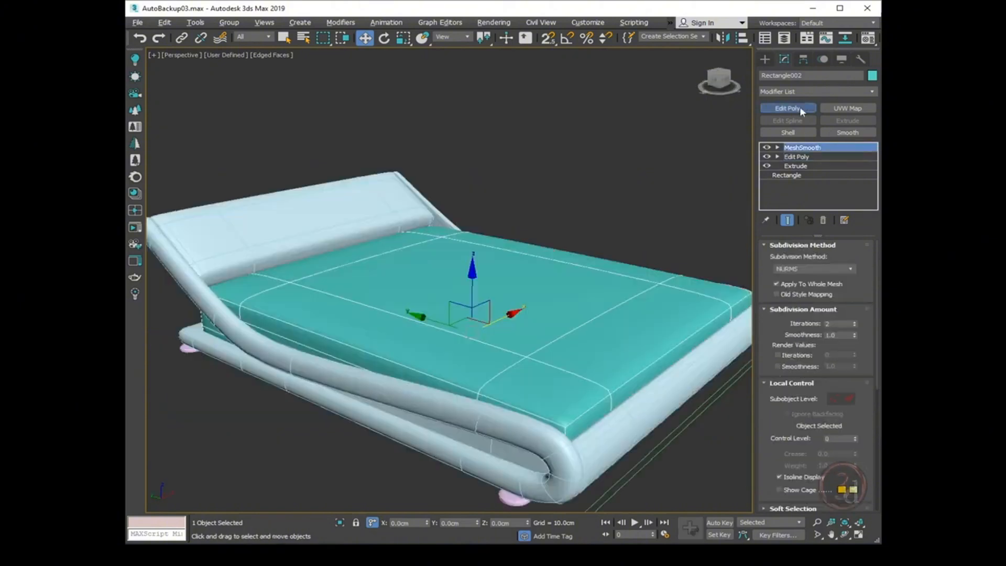
{"action": "left_click", "coordinate": [800, 107]}
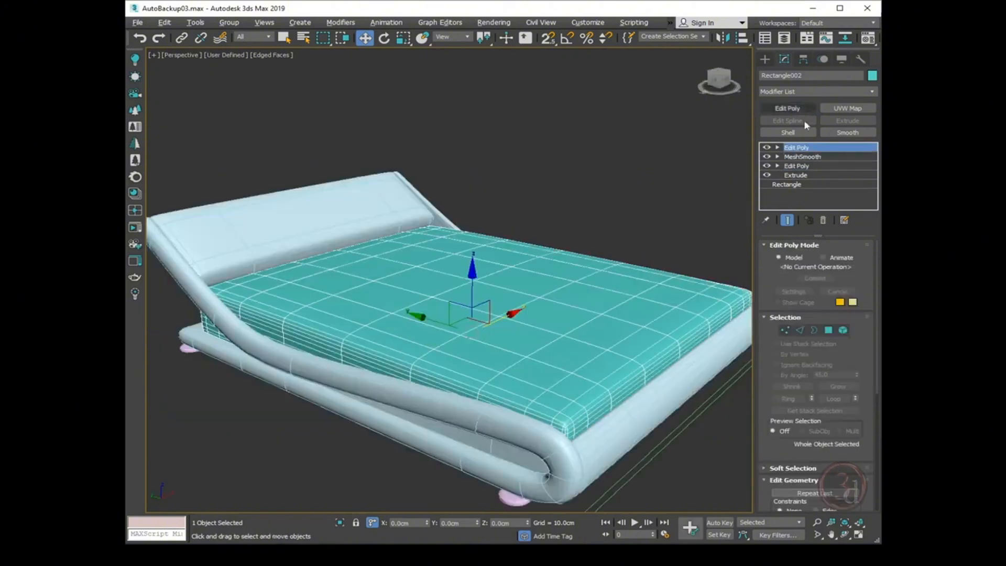
{"action": "left_click", "coordinate": [829, 330]}
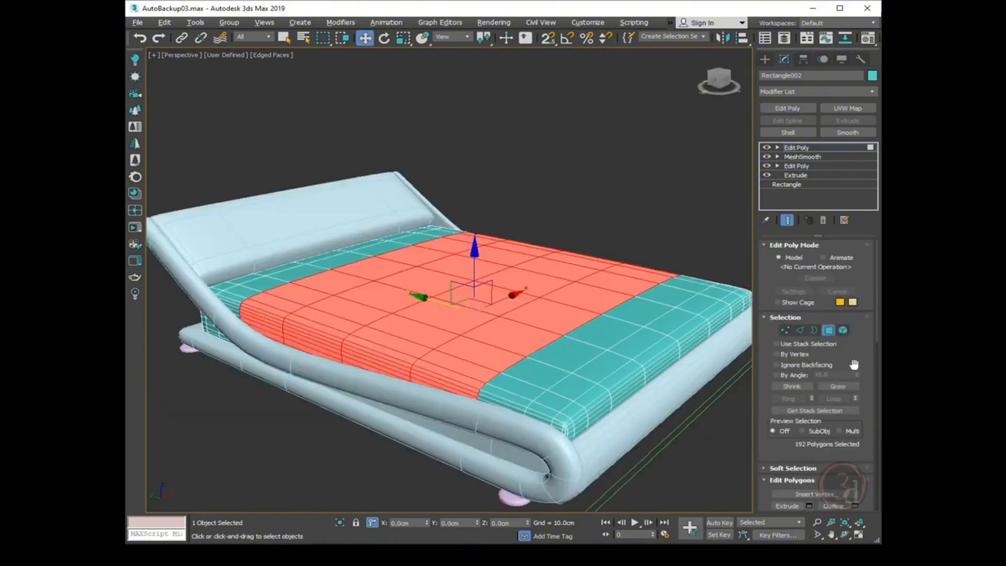
Detach the selected mattress polygons as a clone named Object002
{"action": "left_click_drag", "start_coordinate": [854, 364], "coordinate": [859, 205]}
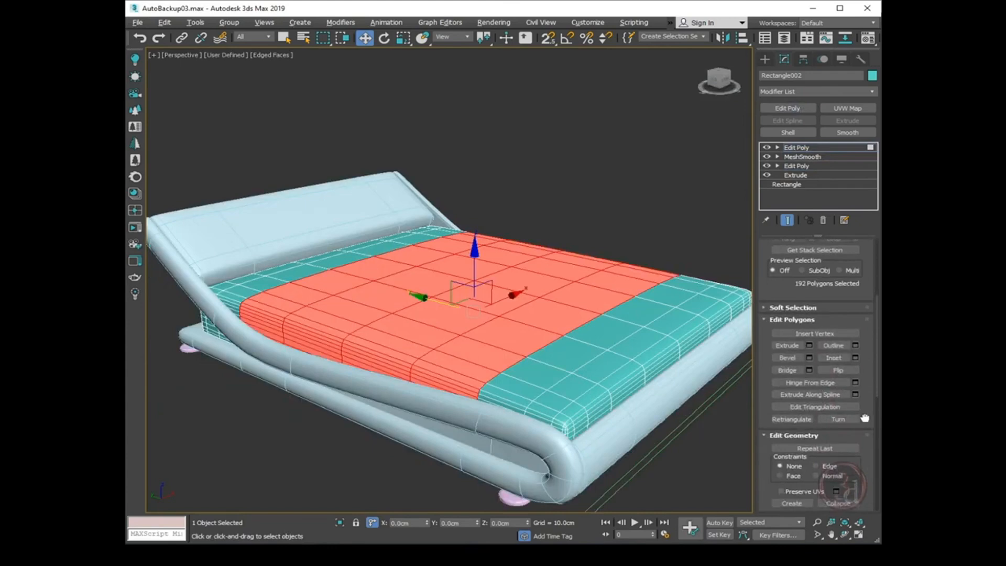
{"action": "scroll", "coordinate": [865, 418], "scroll_direction": "down", "scroll_amount": 4}
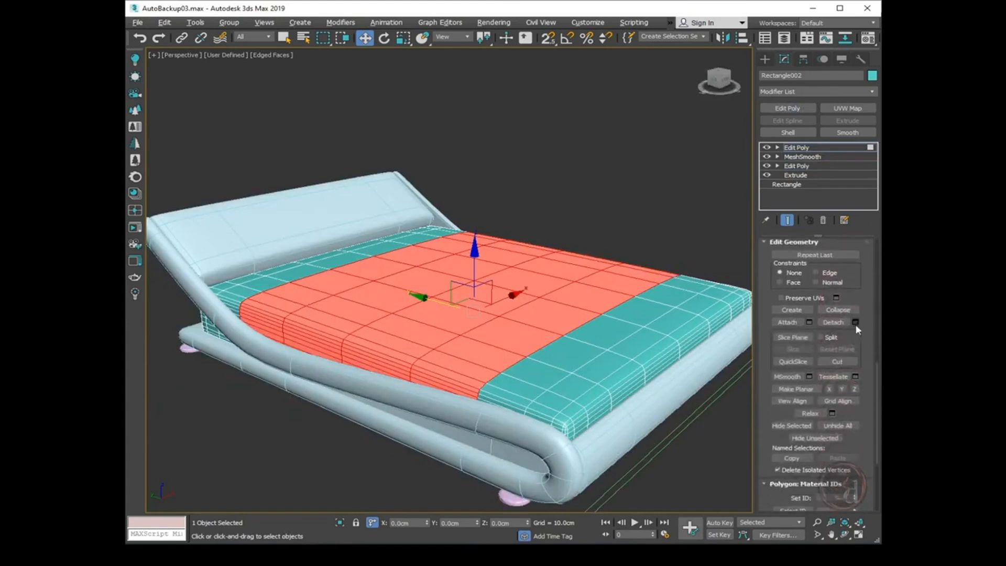
{"action": "left_click", "coordinate": [855, 323]}
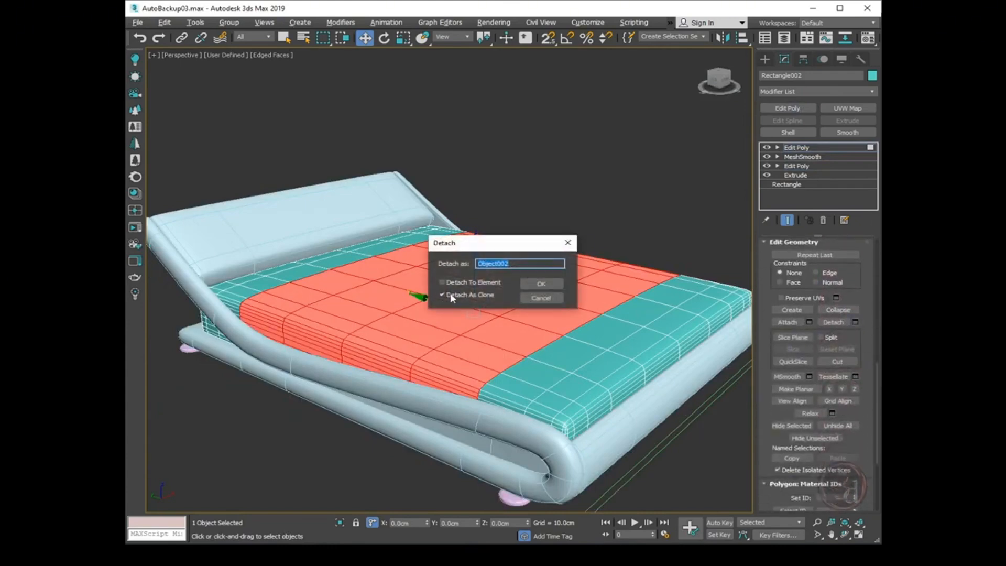
{"action": "left_click", "coordinate": [541, 284]}
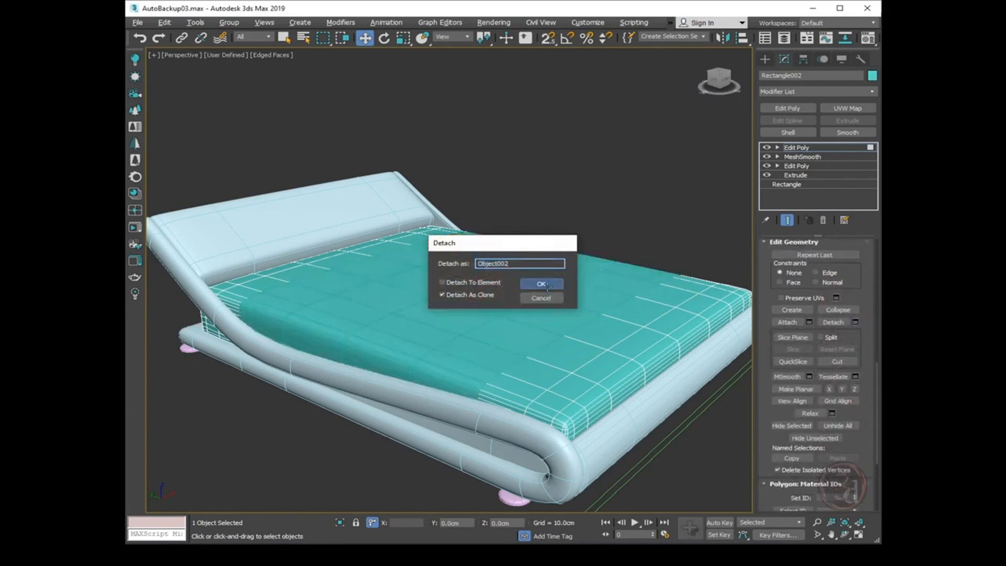
Leave polygon editing, select the detached blanket piece and set its object color to light violet-blue
{"action": "left_click", "coordinate": [799, 149]}
{"action": "left_click", "coordinate": [638, 172]}
{"action": "left_click", "coordinate": [603, 286]}
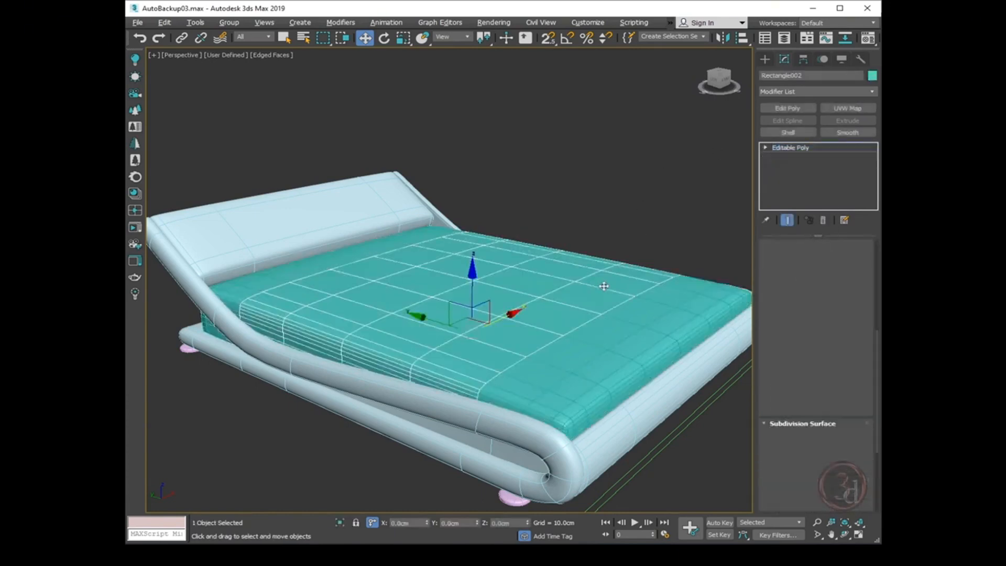
{"action": "left_click", "coordinate": [873, 77]}
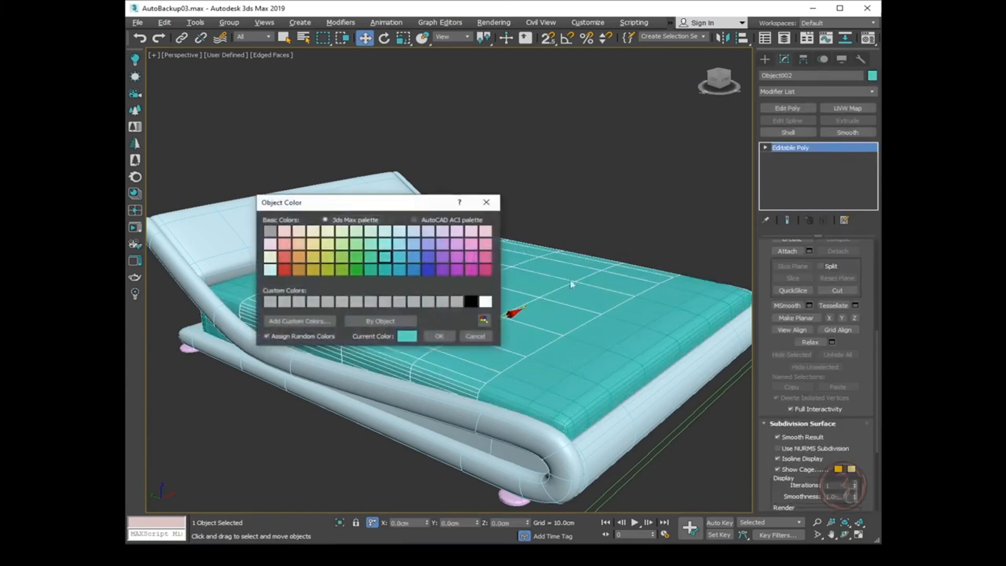
{"action": "left_click", "coordinate": [428, 244]}
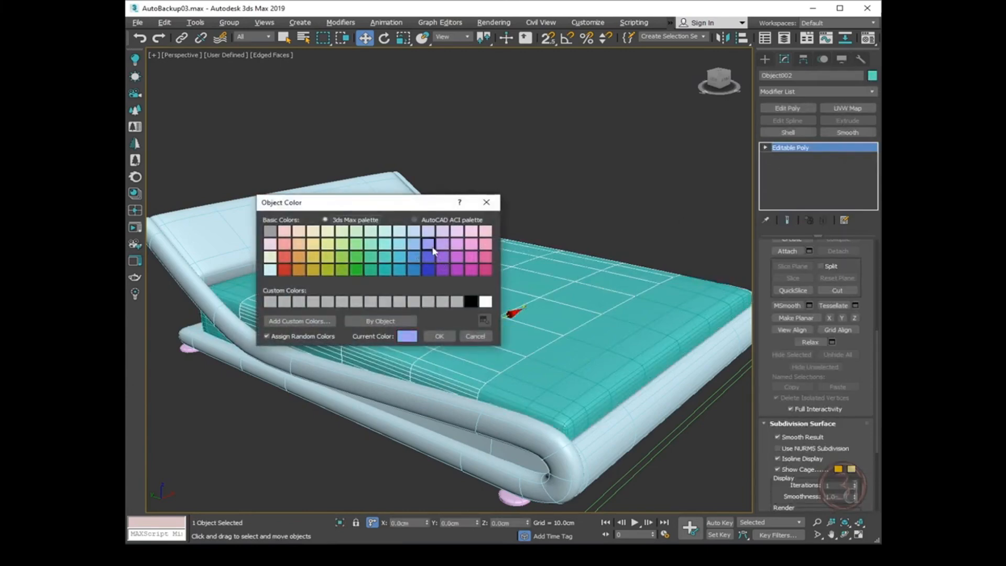
{"action": "left_click", "coordinate": [442, 336]}
Apply a Shell modifier to the blanket with an Outer Amount of 0.7 cm
{"action": "scroll", "coordinate": [483, 387], "scroll_direction": "up", "scroll_amount": 2}
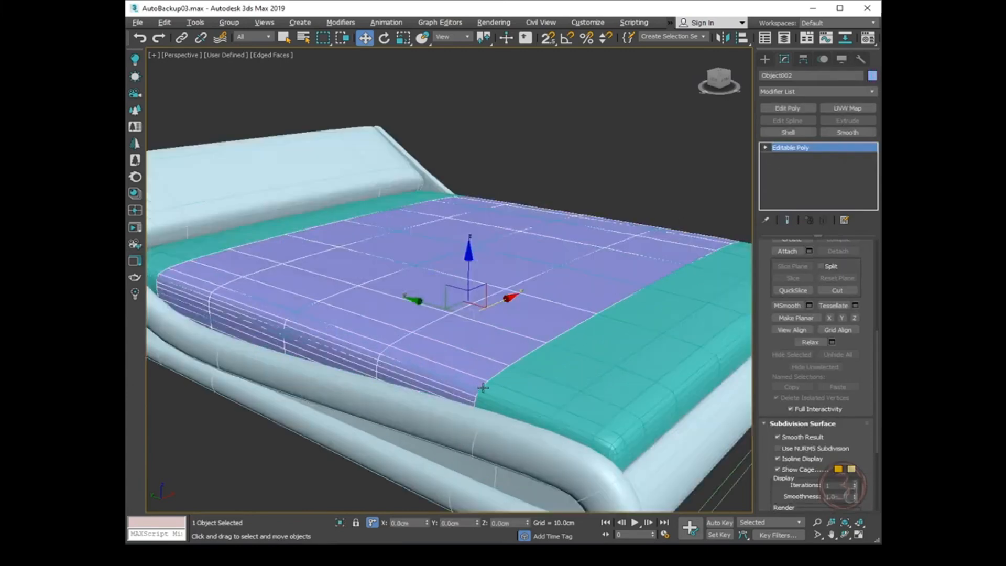
{"action": "scroll", "coordinate": [483, 387], "scroll_direction": "up", "scroll_amount": 2}
{"action": "scroll", "coordinate": [483, 388], "scroll_direction": "up", "scroll_amount": 2}
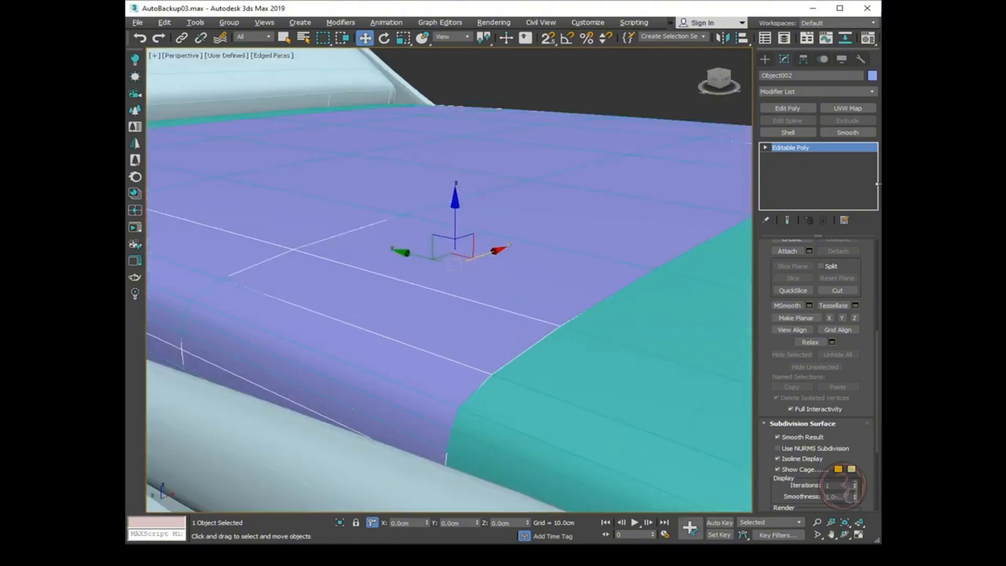
{"action": "left_click", "coordinate": [796, 129]}
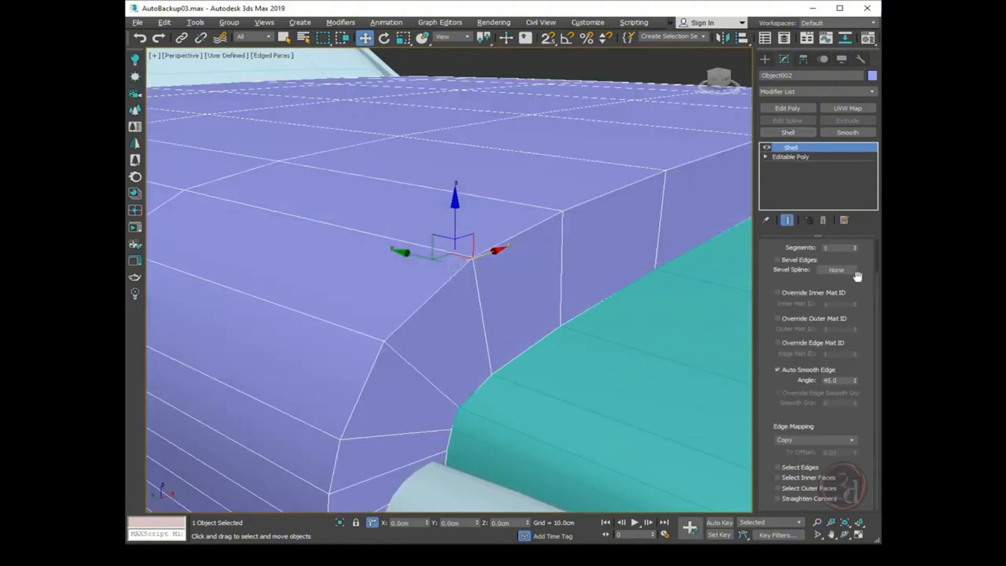
{"action": "scroll", "coordinate": [876, 263], "scroll_direction": "up", "scroll_amount": 2}
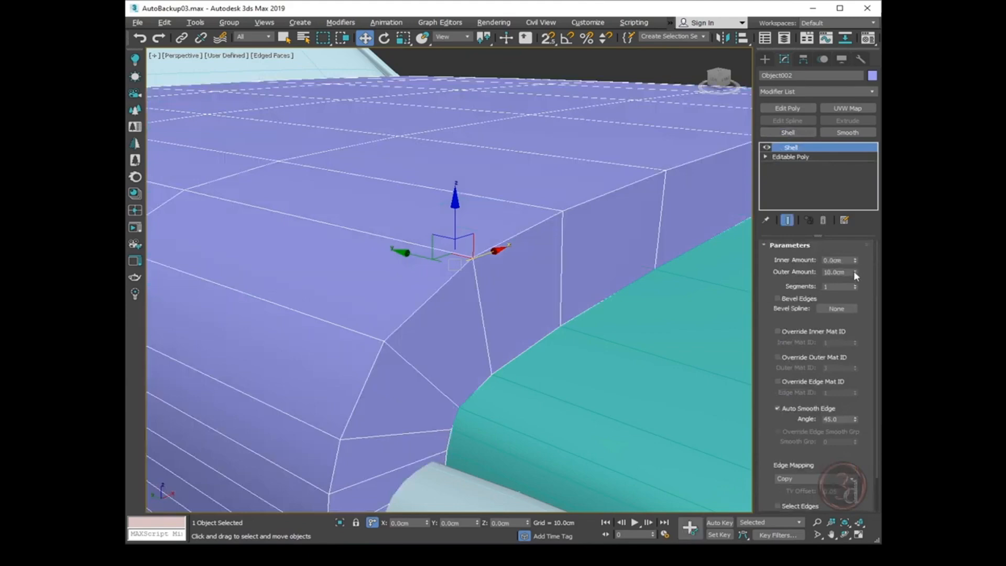
{"action": "left_click_drag", "start_coordinate": [853, 272], "coordinate": [858, 231]}
Apply MeshSmooth to the shelled blanket with 2 iterations
{"action": "scroll", "coordinate": [604, 261], "scroll_direction": "down", "scroll_amount": 3}
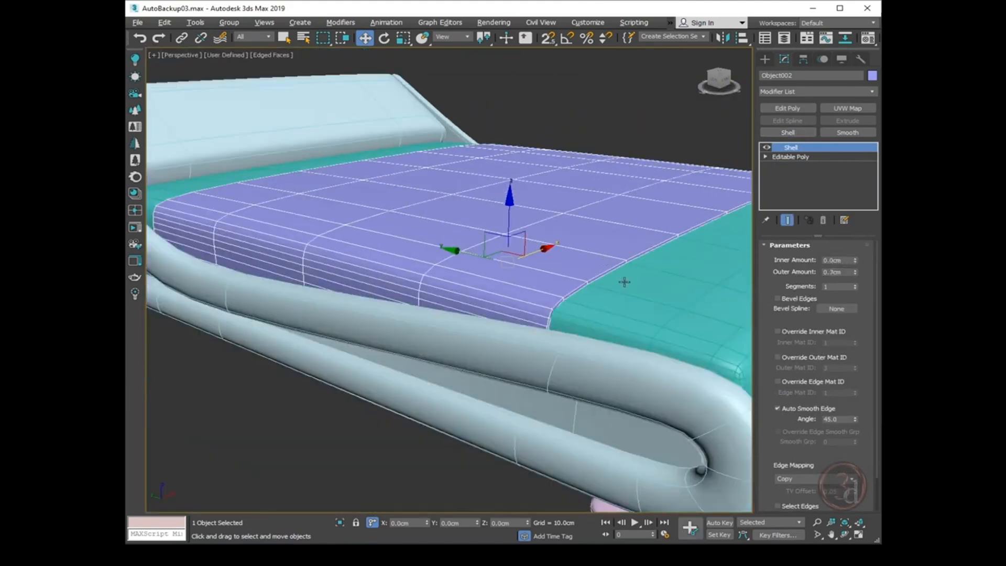
{"action": "middle_click_drag", "start_coordinate": [623, 283], "coordinate": [608, 241], "text": "alt"}
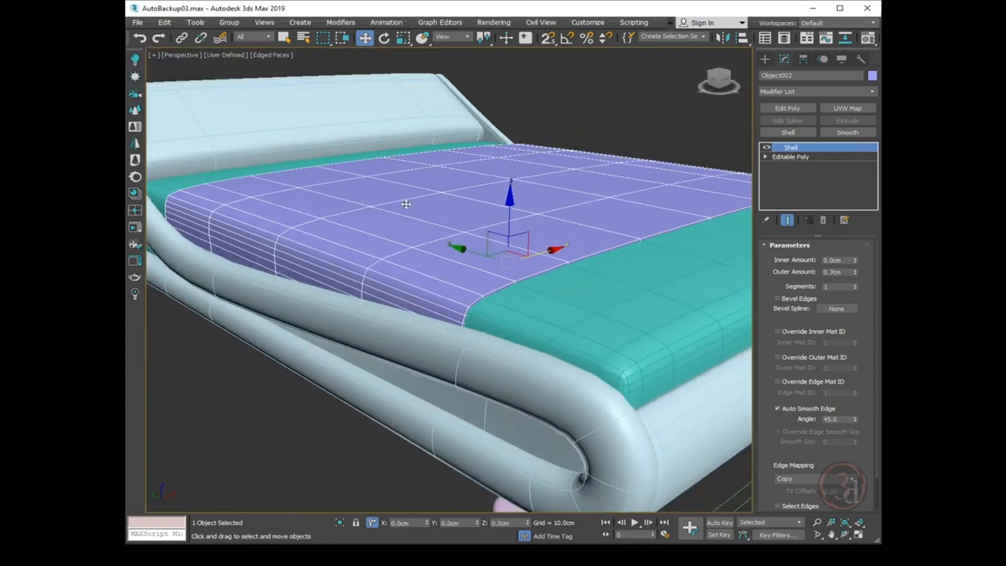
{"action": "left_click", "coordinate": [341, 22]}
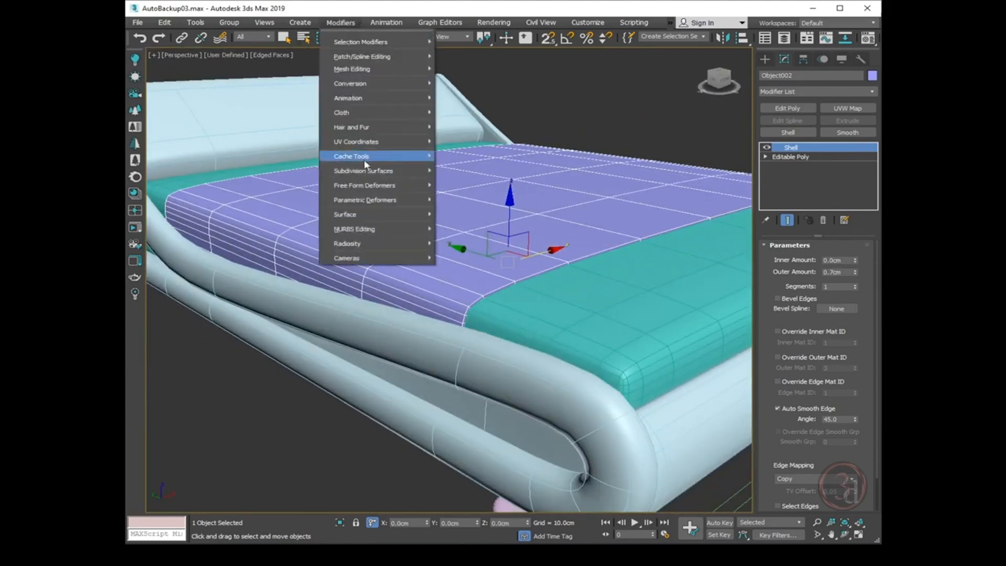
{"action": "mouse_move", "coordinate": [409, 170]}
{"action": "left_click", "coordinate": [495, 215]}
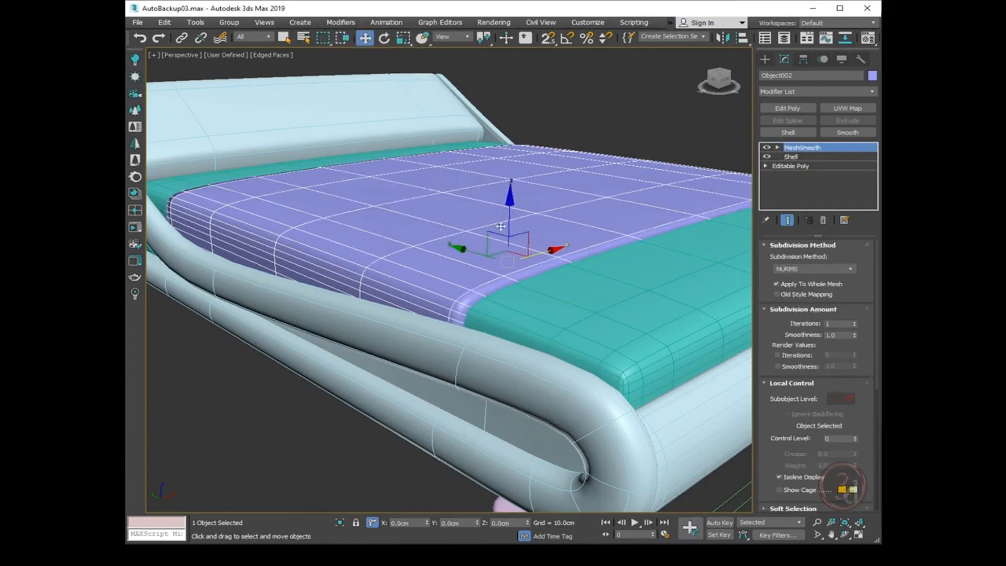
{"action": "left_click", "coordinate": [855, 323]}
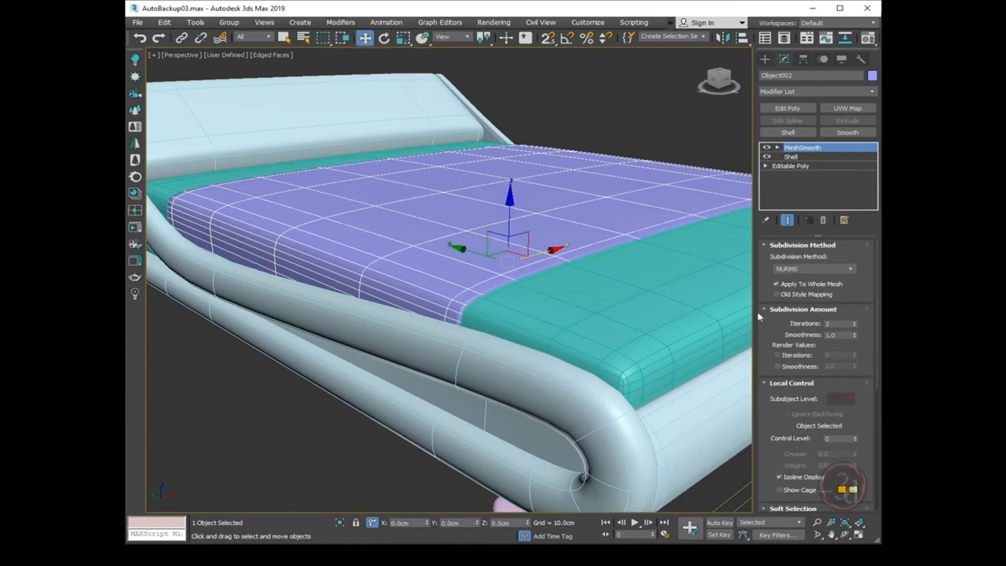
Hide the edged faces and select all objects of the bed together
{"action": "key", "text": "F4"}
{"action": "scroll", "coordinate": [401, 296], "scroll_direction": "down", "scroll_amount": 6}
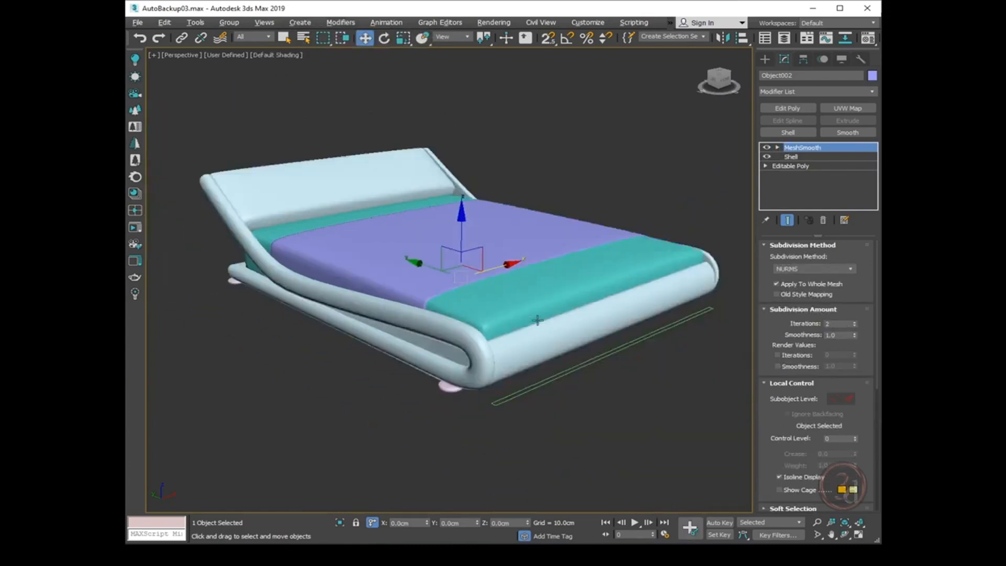
{"action": "middle_click_drag", "start_coordinate": [537, 319], "coordinate": [425, 323], "text": "alt"}
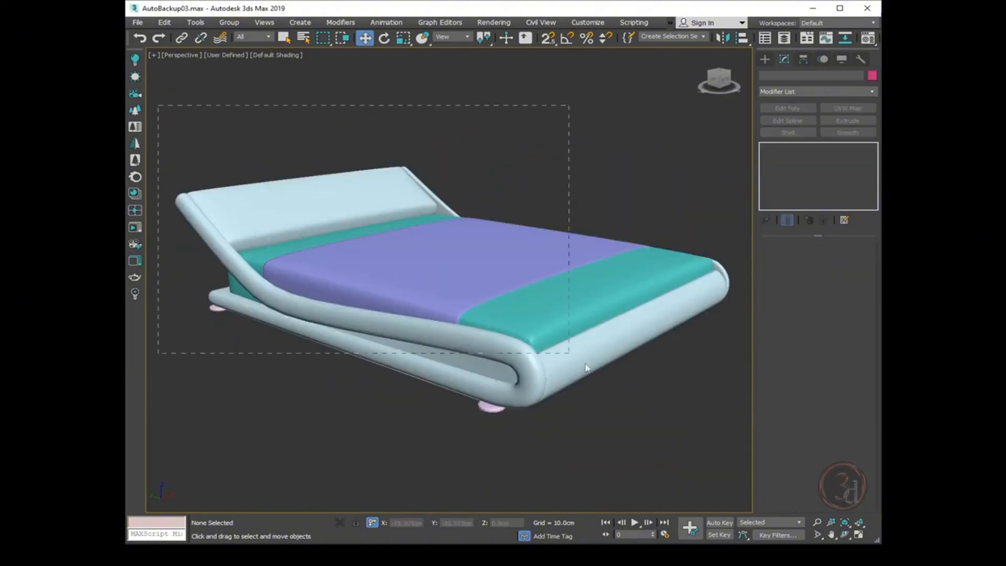
{"action": "left_click_drag", "start_coordinate": [737, 482], "coordinate": [738, 482]}
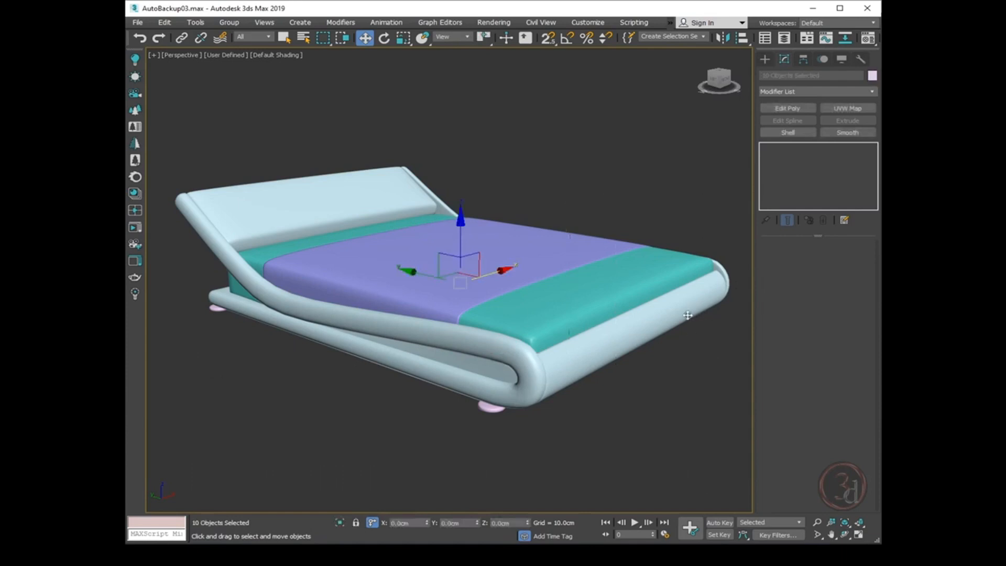
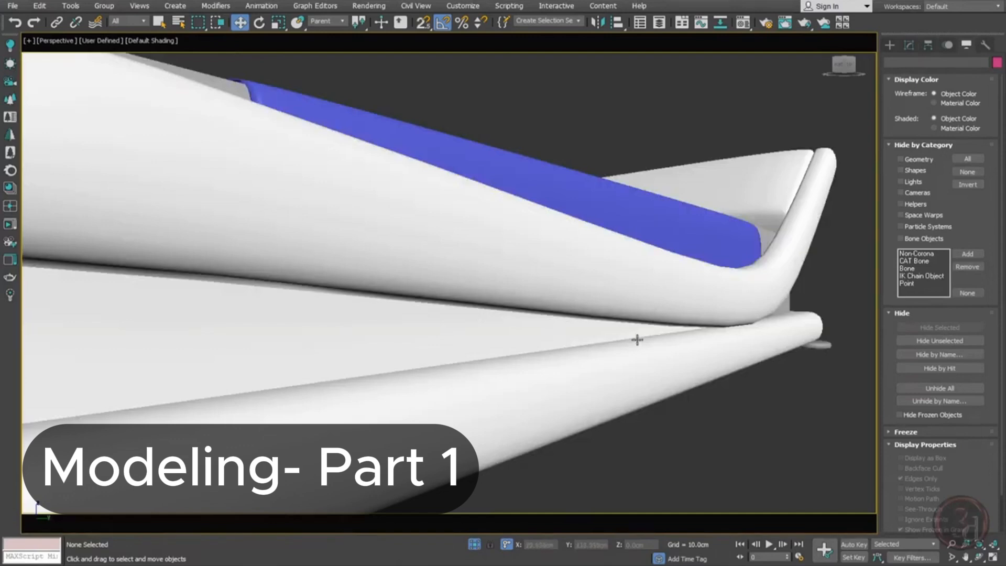
Examine the finished bed with its blanket from the side and from an angled perspective
{"action": "scroll", "coordinate": [636, 337], "scroll_direction": "down", "scroll_amount": 10}
{"action": "mouse_move", "coordinate": [613, 334]}
{"action": "middle_mouse_down", "text": "alt"}
{"action": "mouse_move", "coordinate": [694, 366]}
{"action": "mouse_move", "coordinate": [611, 353]}
{"action": "middle_mouse_up", "text": "alt"}
{"action": "left_click", "coordinate": [582, 332]}
{"action": "middle_click_drag", "start_coordinate": [583, 394], "coordinate": [620, 384], "text": "alt"}
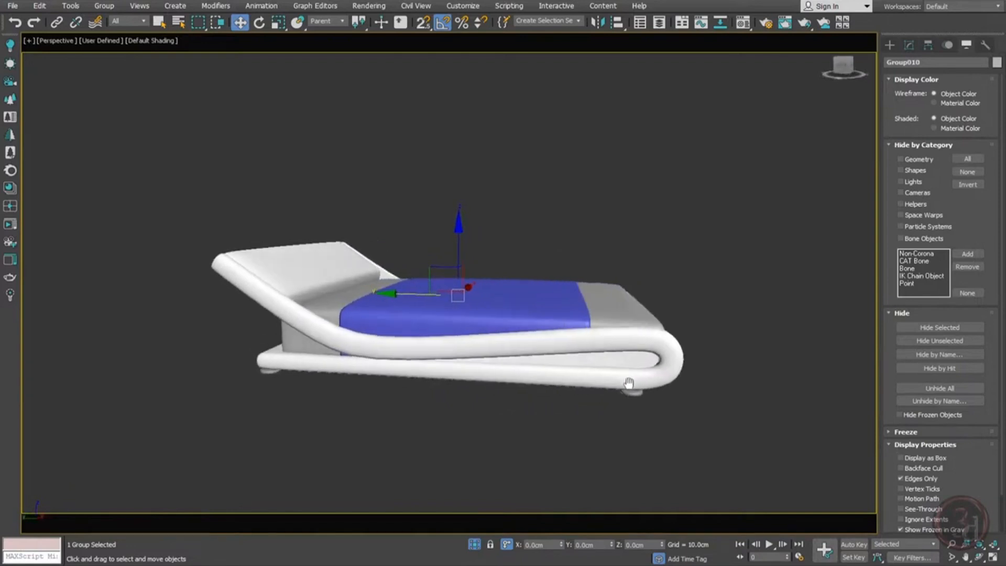
{"action": "left_click", "coordinate": [763, 372]}
{"action": "middle_click_drag", "start_coordinate": [763, 372], "coordinate": [591, 321], "text": "alt"}
{"action": "middle_click_drag", "start_coordinate": [519, 337], "coordinate": [639, 316], "text": "alt"}
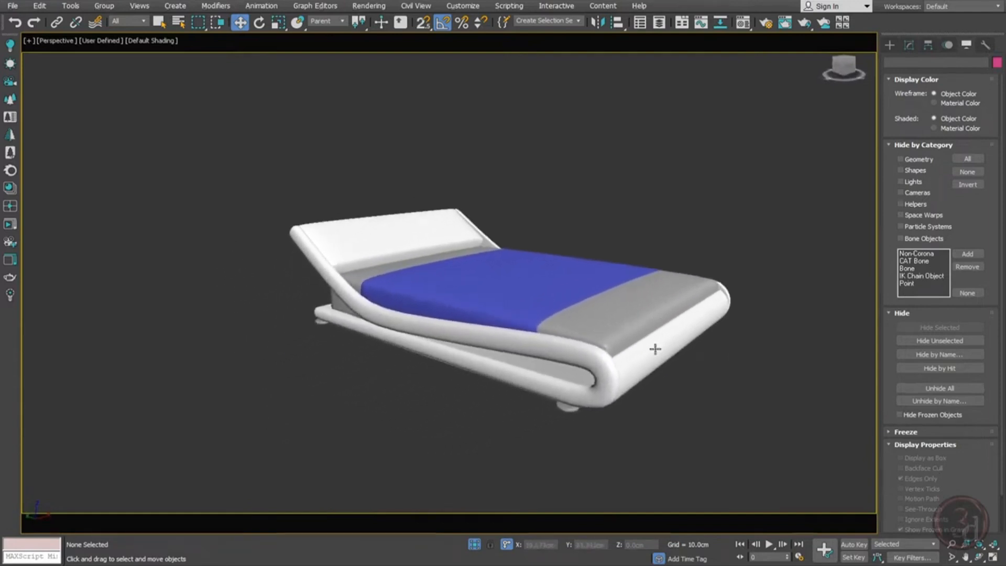
{"action": "middle_click_drag", "start_coordinate": [644, 360], "coordinate": [527, 380]}
Show the scene from the top in wireframe display, with the bed and the surrounding room rectangle in view
{"action": "key", "text": "t"}
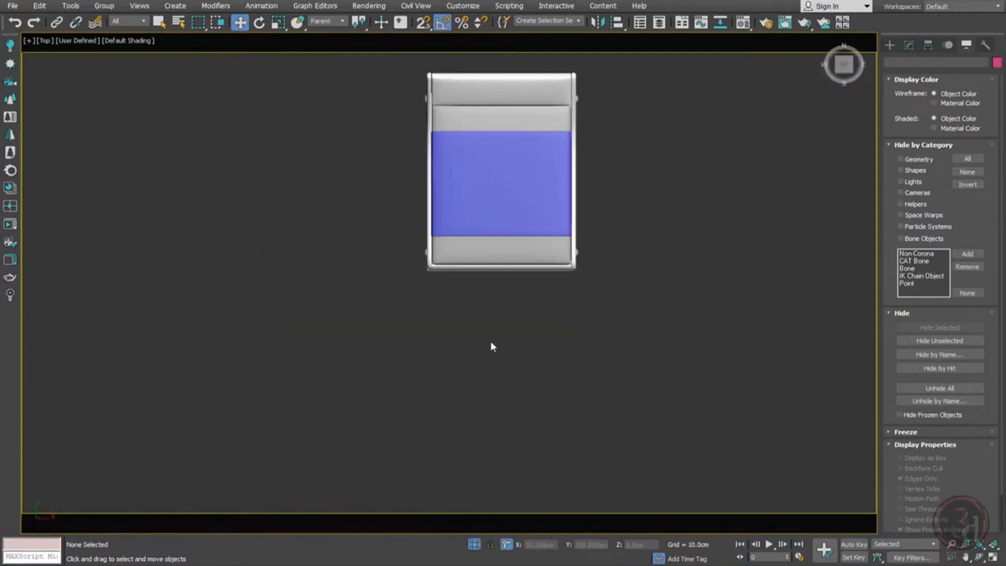
{"action": "middle_click_drag", "start_coordinate": [564, 270], "coordinate": [547, 282]}
{"action": "key", "text": "F3"}
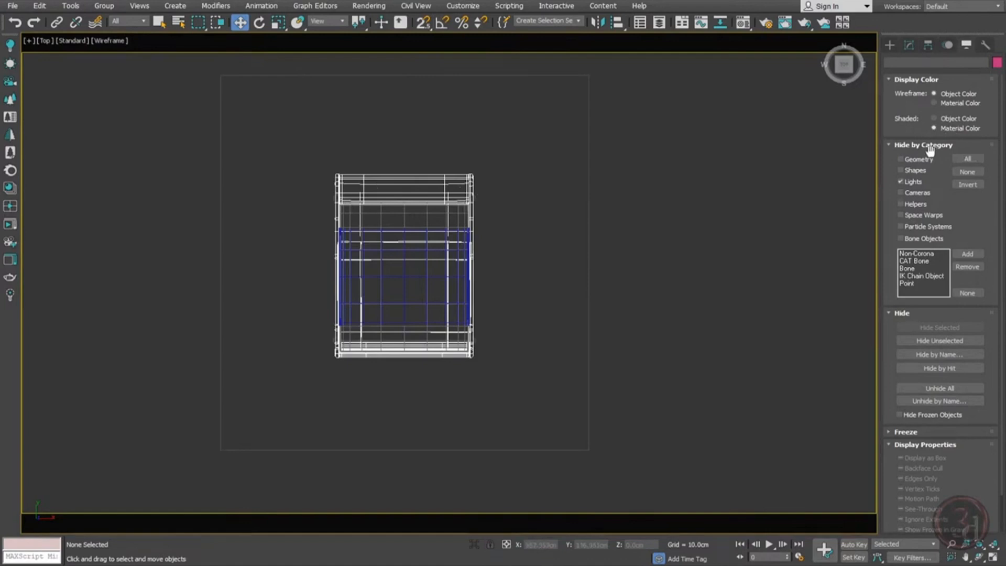
Create a box snapped to the corners of the room rectangle, about 518 cm long, 487 cm wide and 236 cm high
{"action": "left_click", "coordinate": [890, 45]}
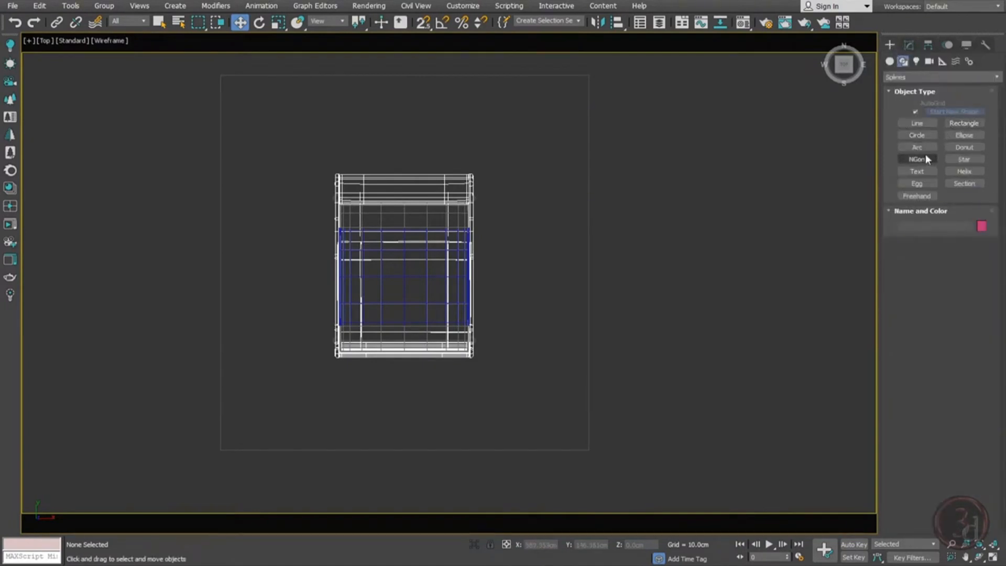
{"action": "left_click", "coordinate": [890, 62]}
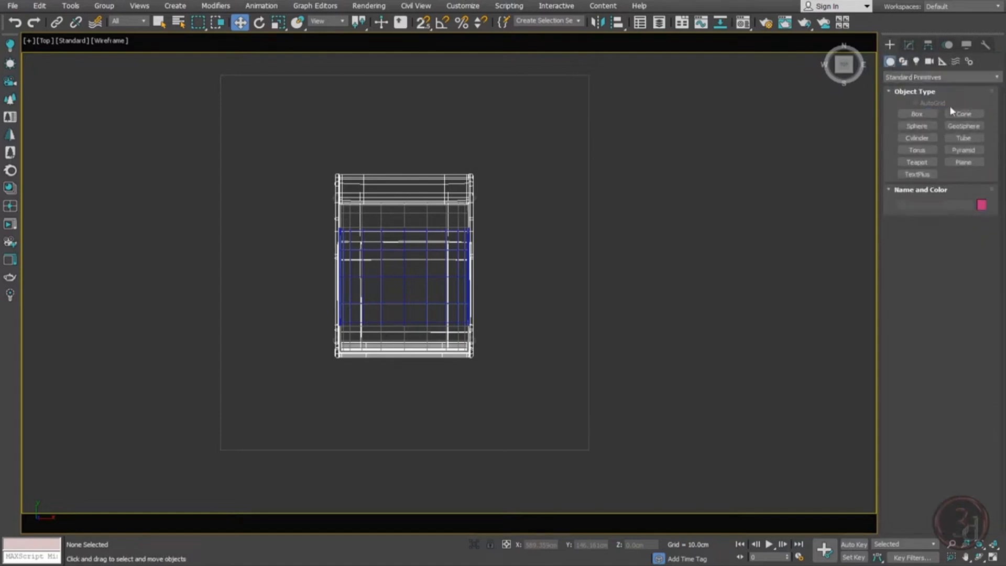
{"action": "left_click", "coordinate": [916, 113]}
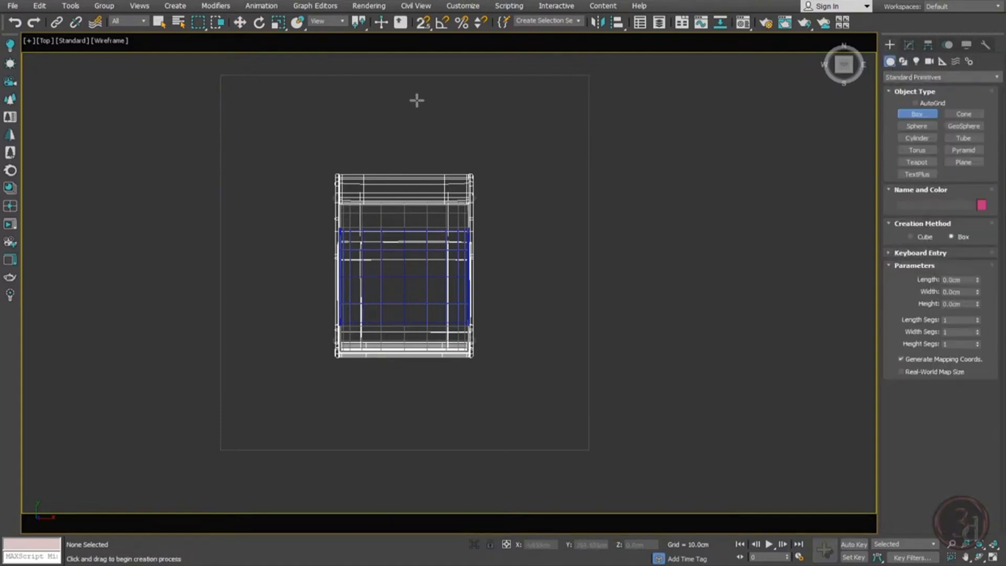
{"action": "left_click", "coordinate": [425, 23]}
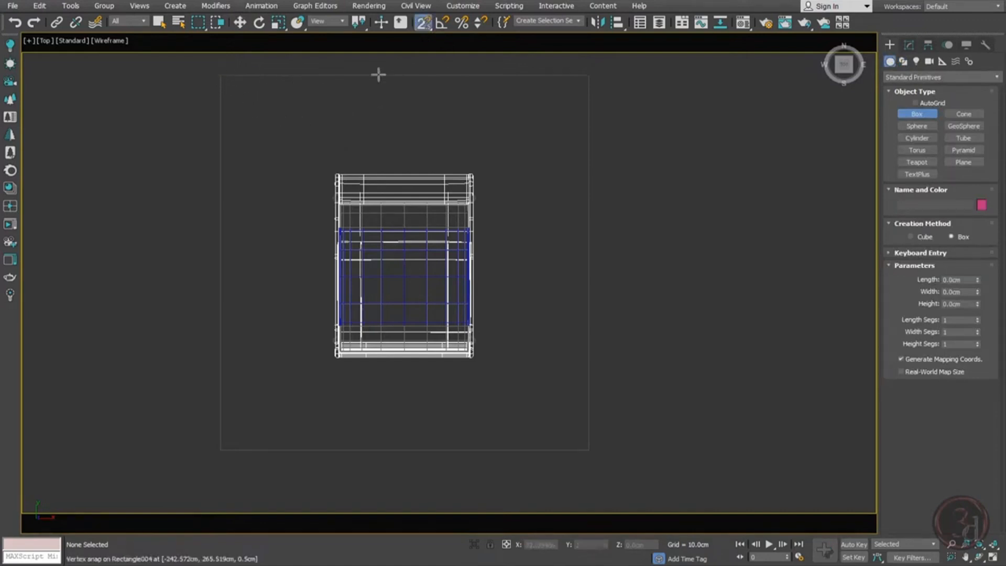
{"action": "key", "text": "s"}
{"action": "key", "text": "s"}
{"action": "left_click_drag", "start_coordinate": [221, 75], "coordinate": [585, 450]}
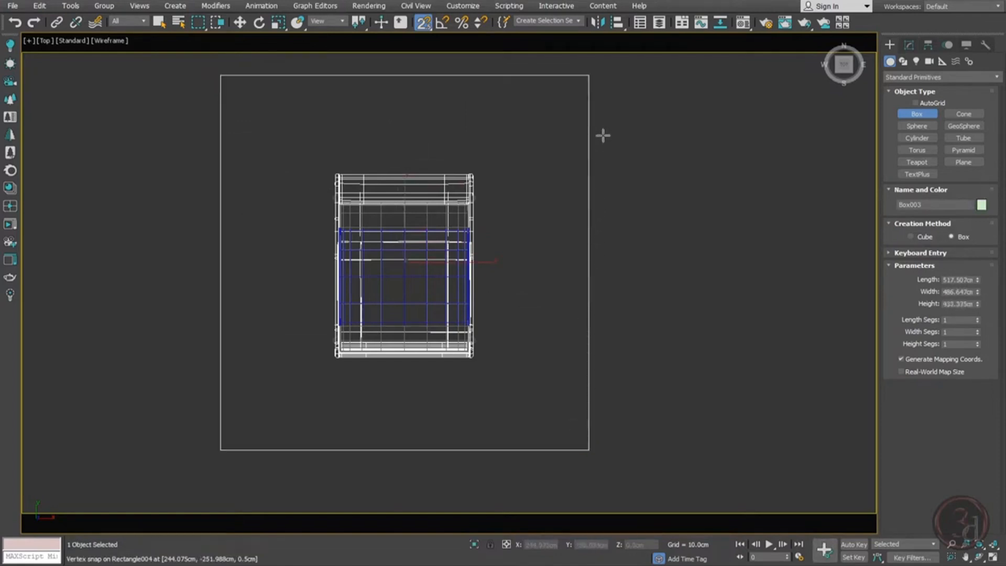
{"action": "left_click", "coordinate": [583, 207]}
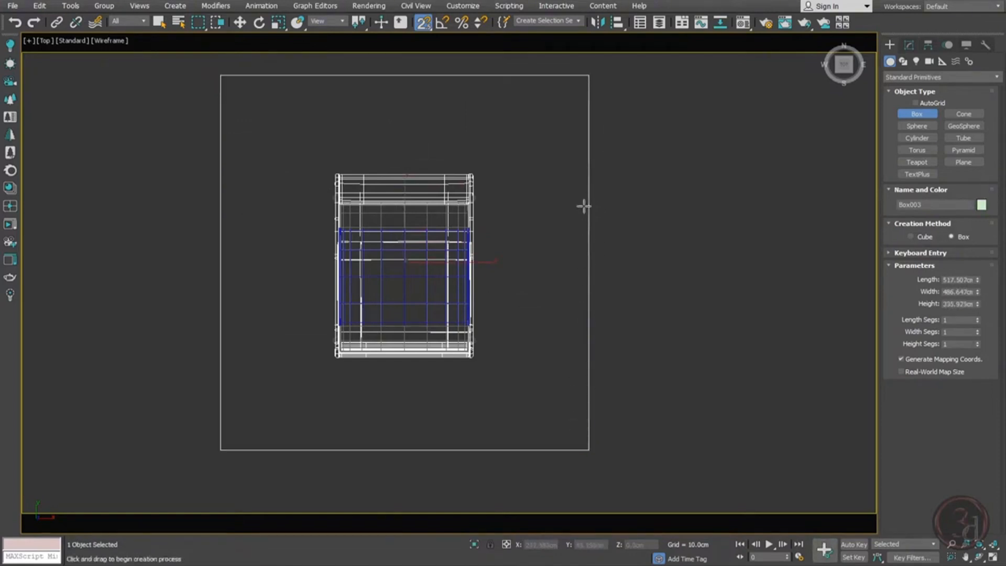
Set the height of the room box to 300 cm
{"action": "key", "text": "w"}
{"action": "scroll", "coordinate": [523, 245], "scroll_direction": "down", "scroll_amount": 5}
{"action": "middle_click_drag", "start_coordinate": [562, 310], "coordinate": [542, 245], "text": "alt"}
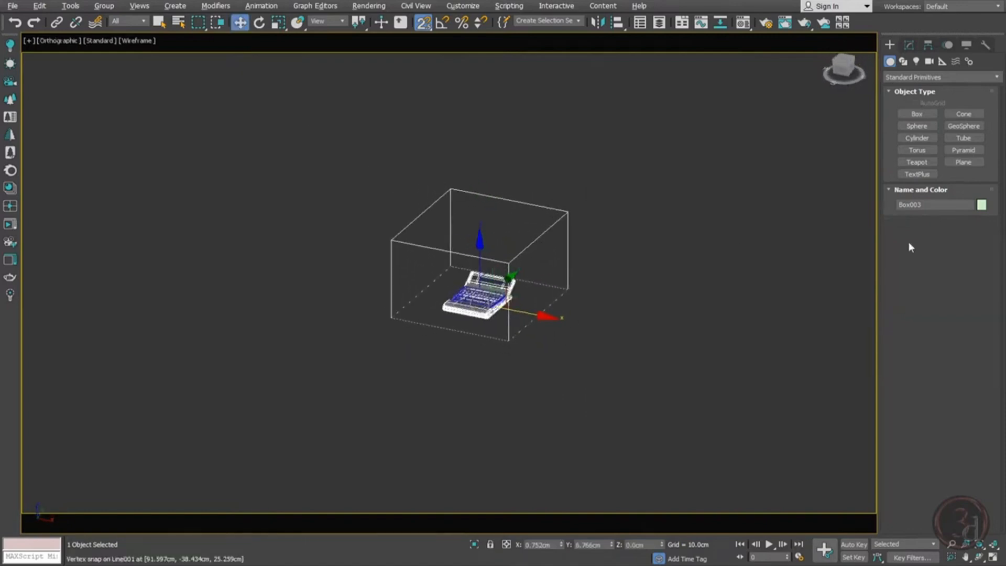
{"action": "left_click", "coordinate": [909, 46]}
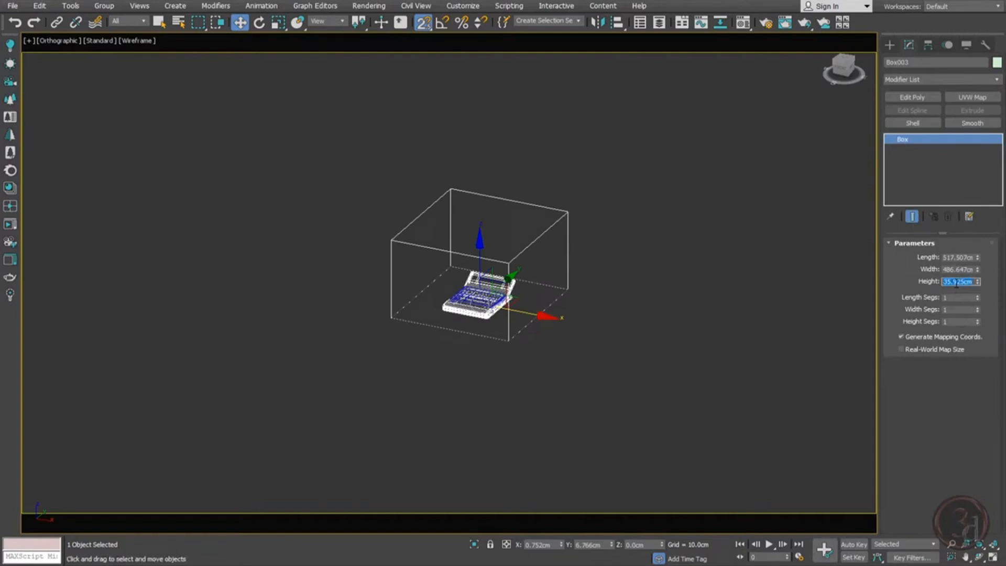
{"action": "type", "text": "300"}
{"action": "key", "text": "Return"}
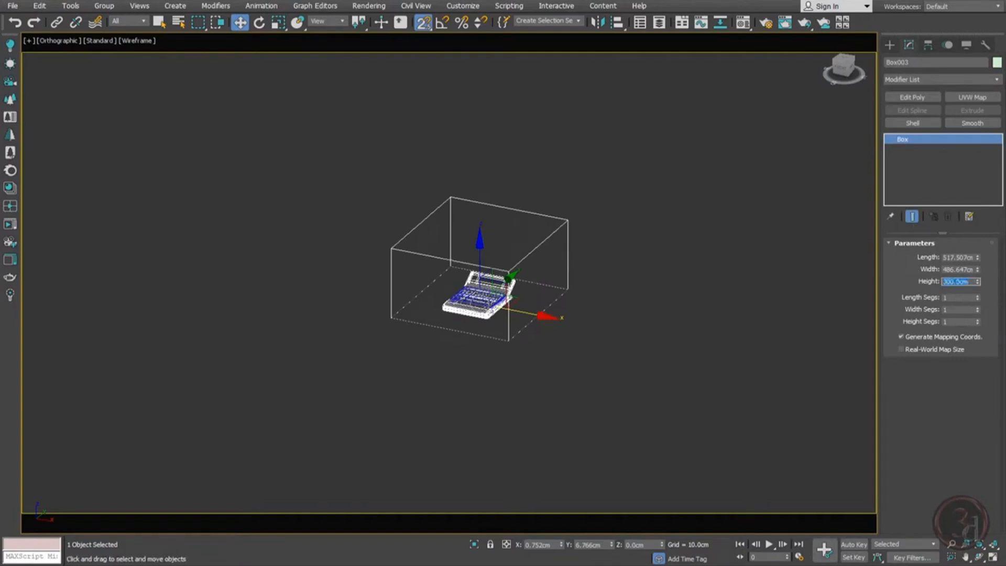
Turn off snapping and display the room box in perspective, shaded with edged faces
{"action": "middle_click_drag", "start_coordinate": [575, 335], "coordinate": [535, 318]}
{"action": "key", "text": "f"}
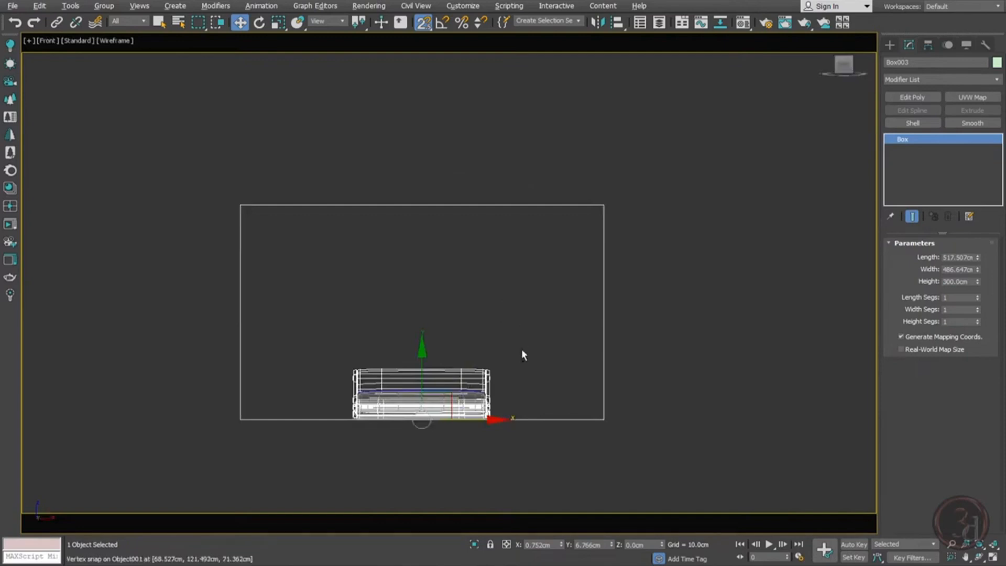
{"action": "middle_click_drag", "start_coordinate": [520, 349], "coordinate": [482, 375], "text": "alt"}
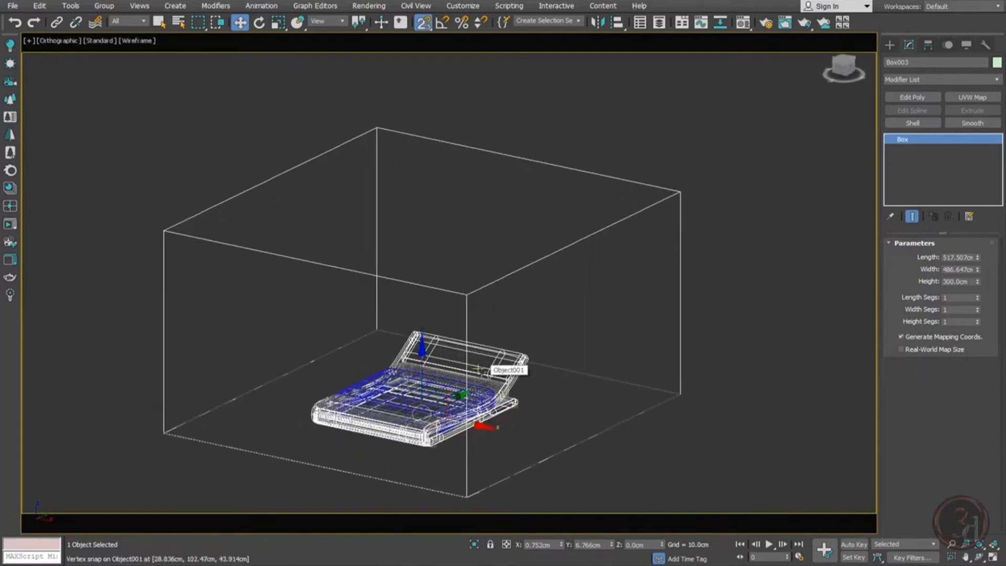
{"action": "key", "text": "p"}
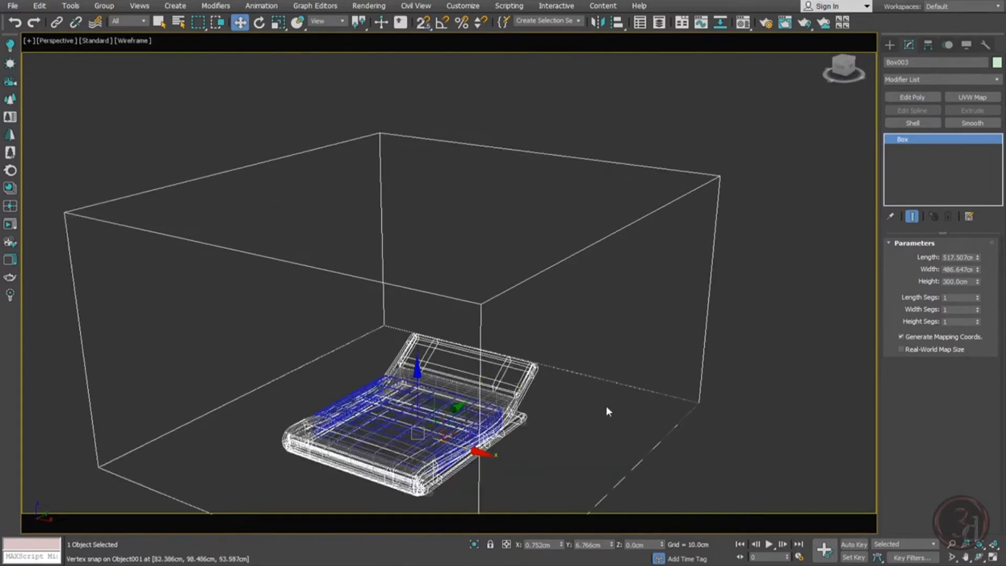
{"action": "scroll", "coordinate": [606, 409], "scroll_direction": "up", "scroll_amount": 2}
{"action": "key", "text": "F3"}
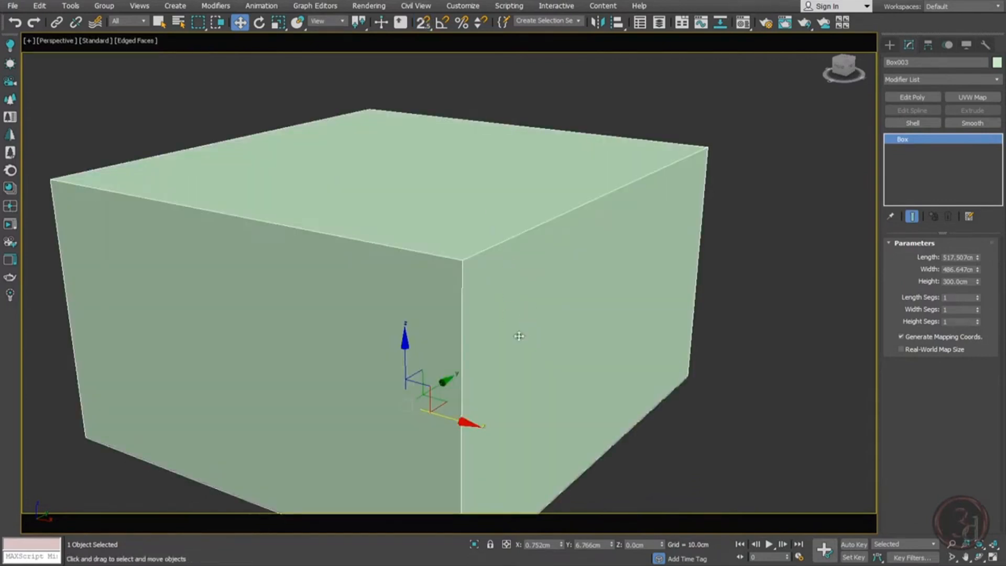
Add an Edit Poly modifier to the room box and select its bottom polygon
{"action": "mouse_move", "coordinate": [515, 334]}
{"action": "middle_mouse_down", "text": "alt"}
{"action": "mouse_move", "coordinate": [417, 355]}
{"action": "mouse_move", "coordinate": [458, 378]}
{"action": "mouse_move", "coordinate": [508, 362]}
{"action": "mouse_move", "coordinate": [512, 341]}
{"action": "middle_mouse_up", "text": "alt"}
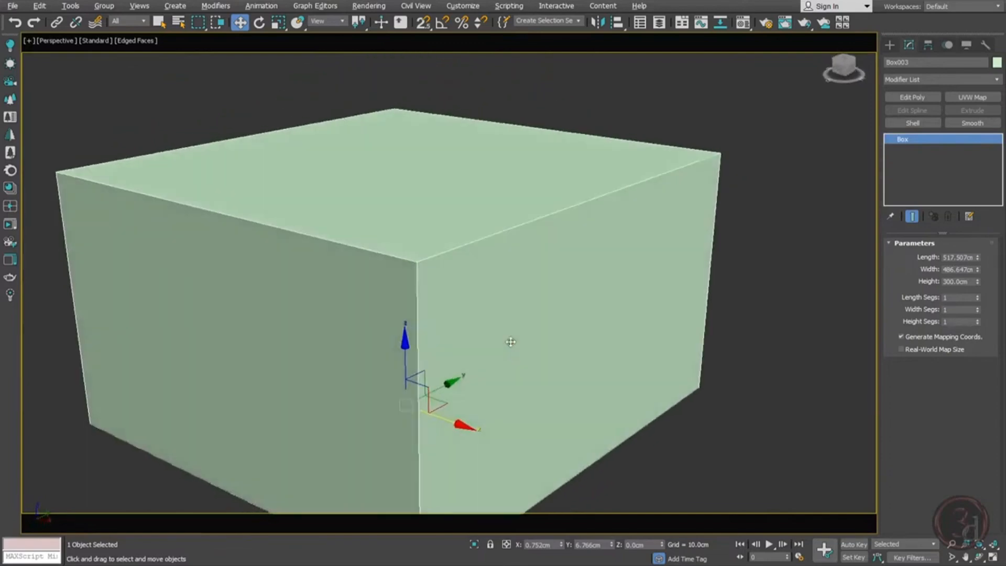
{"action": "middle_click_drag", "start_coordinate": [519, 297], "coordinate": [480, 324], "text": "alt"}
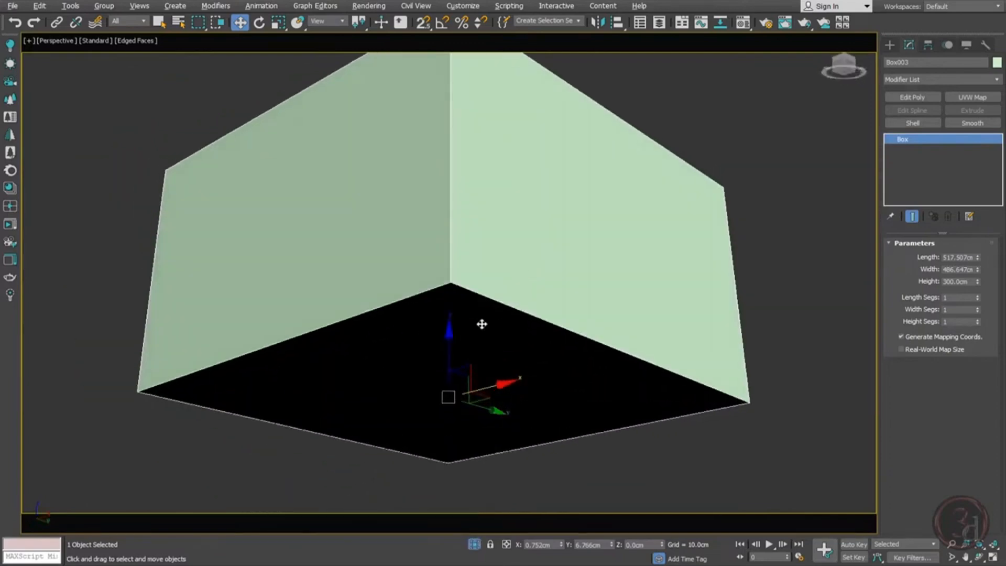
{"action": "left_click", "coordinate": [917, 98]}
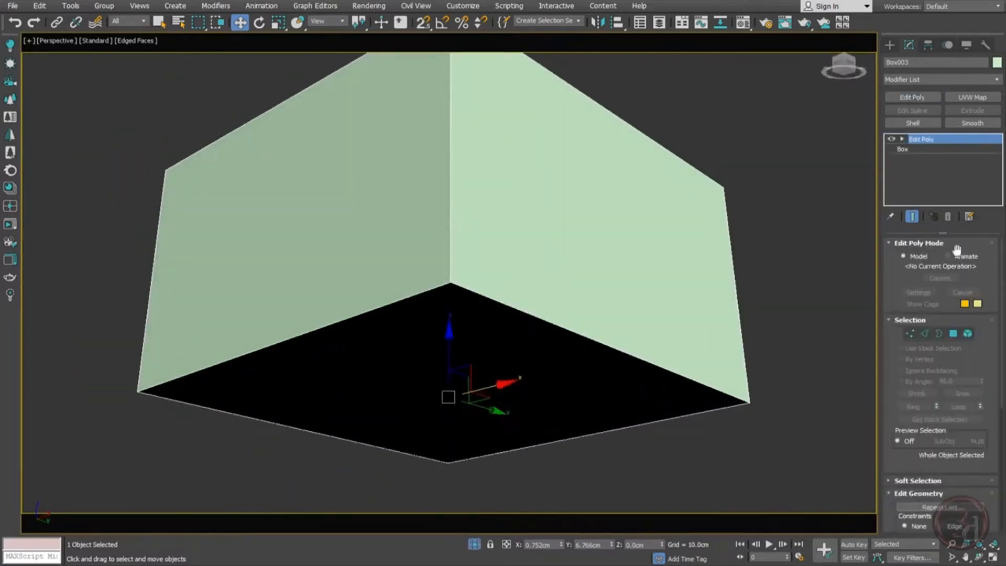
{"action": "left_click", "coordinate": [954, 334]}
{"action": "left_click", "coordinate": [472, 329]}
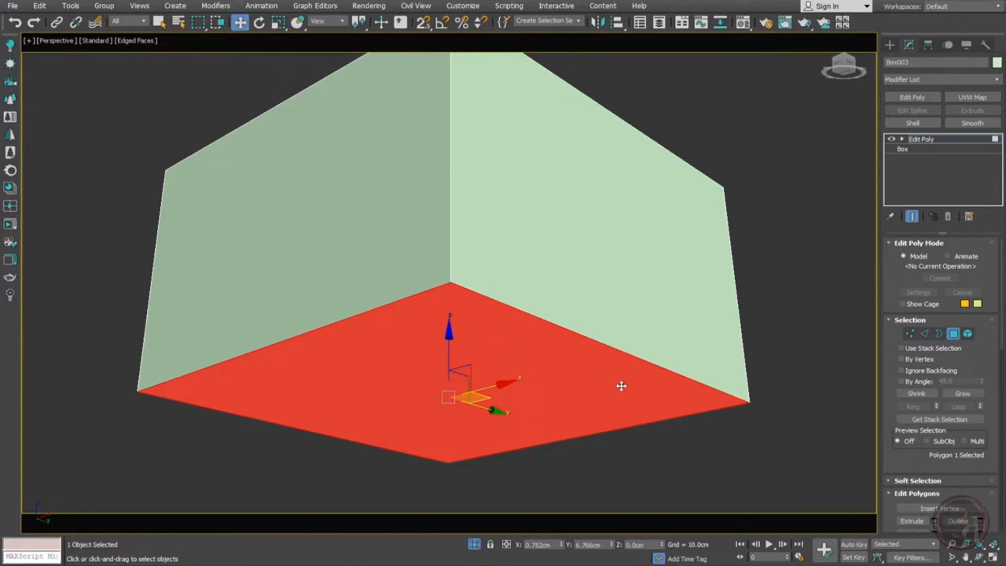
Detach the bottom polygon as the separate object Object003 without cloning it, and leave polygon editing
{"action": "scroll", "coordinate": [909, 459], "scroll_direction": "down", "scroll_amount": 5}
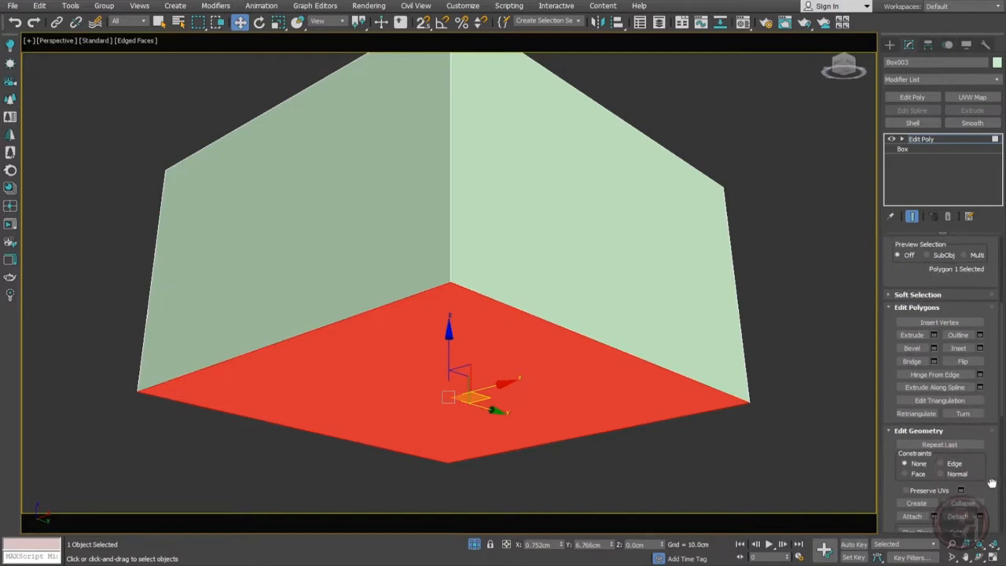
{"action": "scroll", "coordinate": [980, 418], "scroll_direction": "down", "scroll_amount": 3}
{"action": "left_click", "coordinate": [978, 414]}
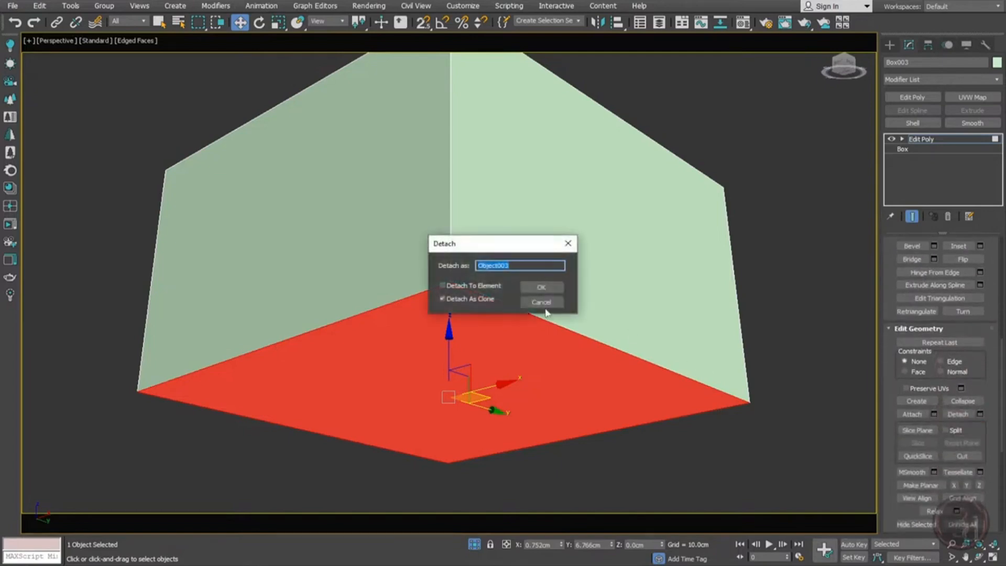
{"action": "left_click", "coordinate": [475, 300]}
{"action": "left_click", "coordinate": [542, 287]}
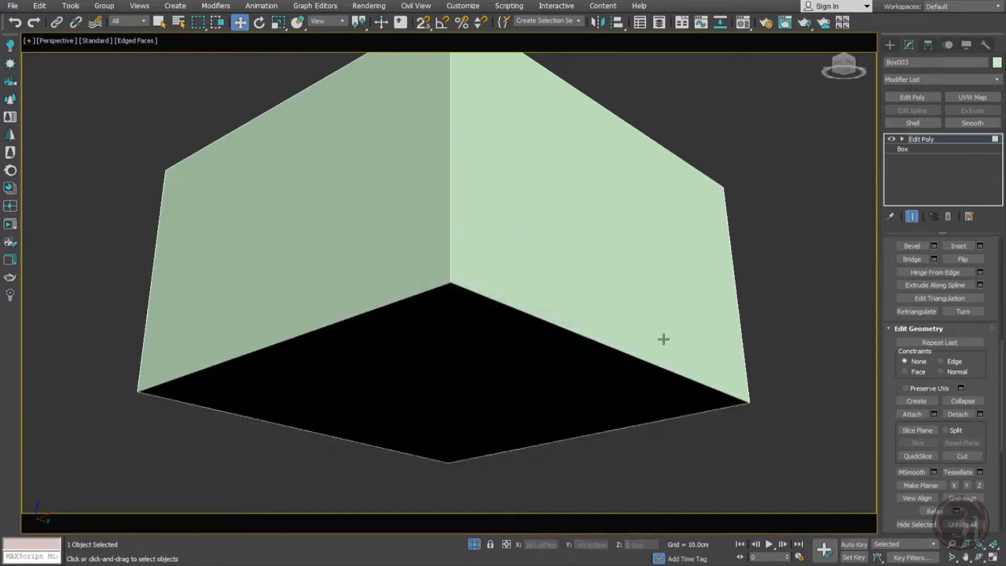
{"action": "left_click", "coordinate": [926, 139]}
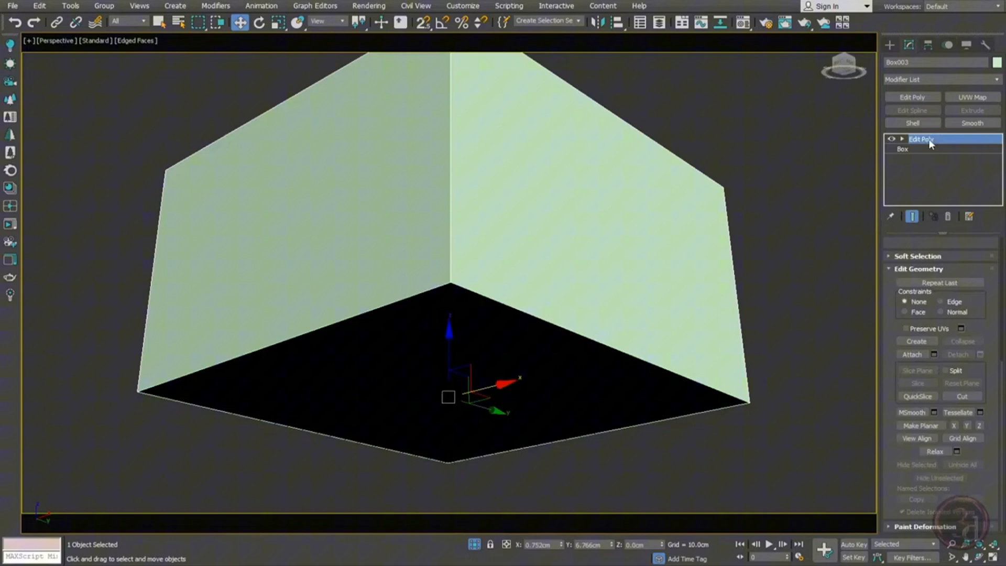
Set the viewport lighting to 2 Default Lights and apply it to all views
{"action": "left_click", "coordinate": [95, 42]}
{"action": "left_click", "coordinate": [146, 150]}
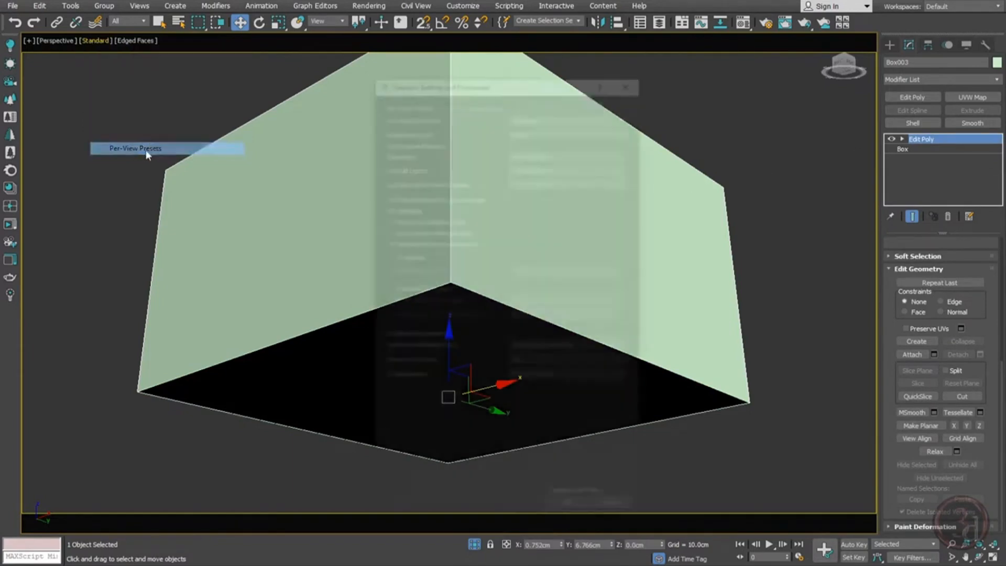
{"action": "left_click", "coordinate": [545, 166]}
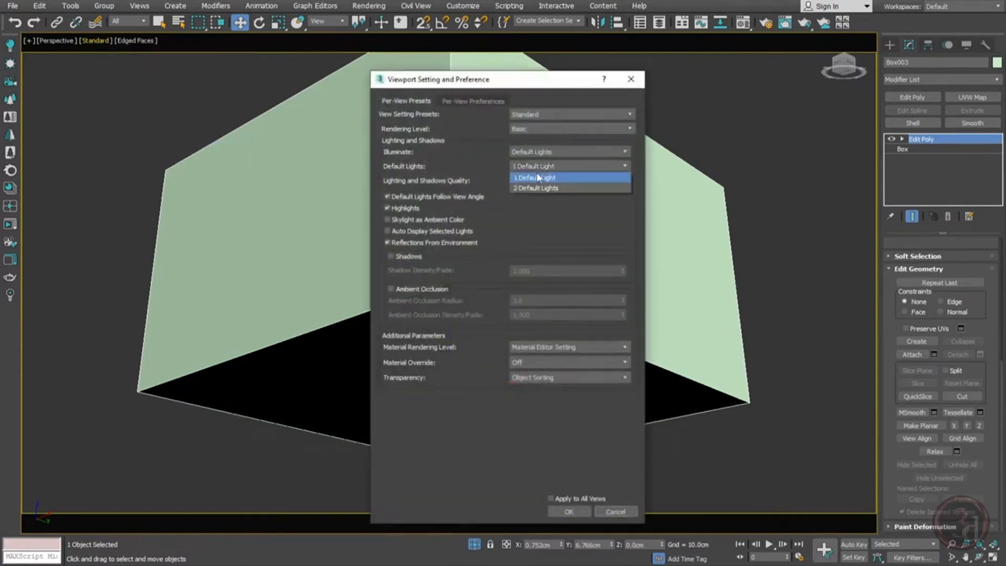
{"action": "left_click", "coordinate": [538, 188]}
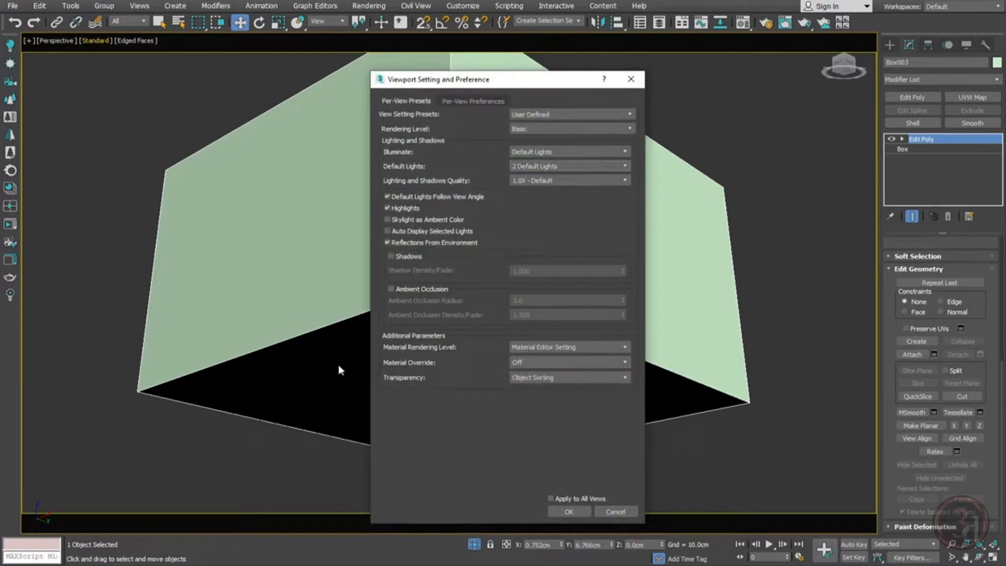
{"action": "left_click", "coordinate": [550, 499]}
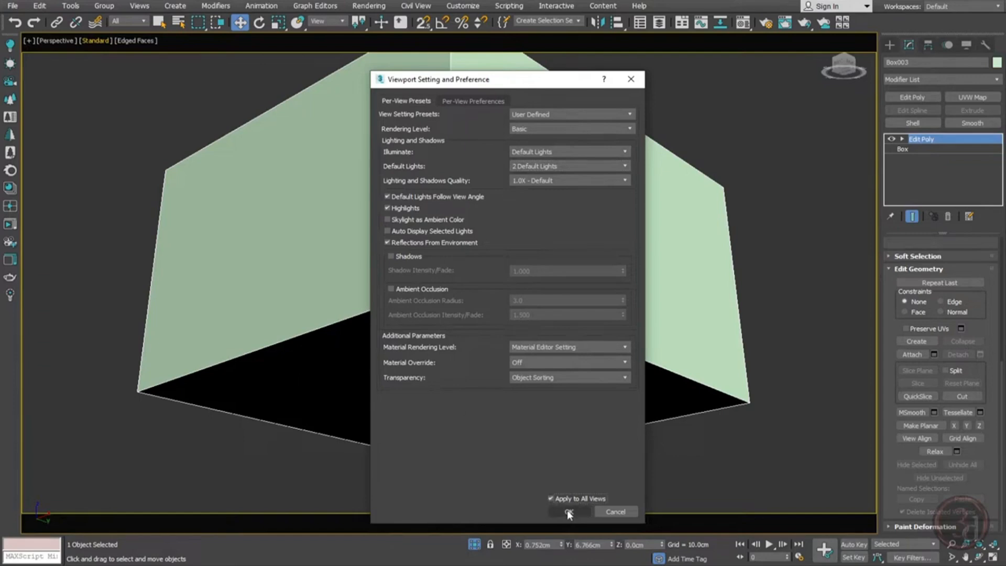
{"action": "left_click", "coordinate": [568, 513]}
{"action": "mouse_move", "coordinate": [513, 359]}
{"action": "middle_mouse_down", "text": "alt"}
{"action": "mouse_move", "coordinate": [501, 375]}
{"action": "mouse_move", "coordinate": [526, 330]}
{"action": "mouse_move", "coordinate": [507, 362]}
{"action": "middle_mouse_up", "text": "alt"}
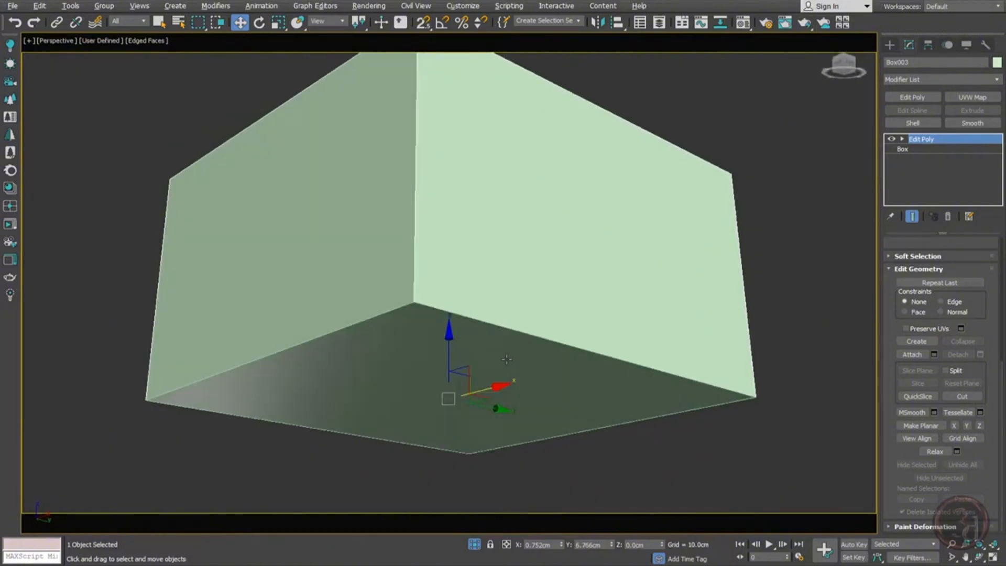
Check that the detached floor and the room box select separately, and view the box from above and the side
{"action": "left_click", "coordinate": [461, 361]}
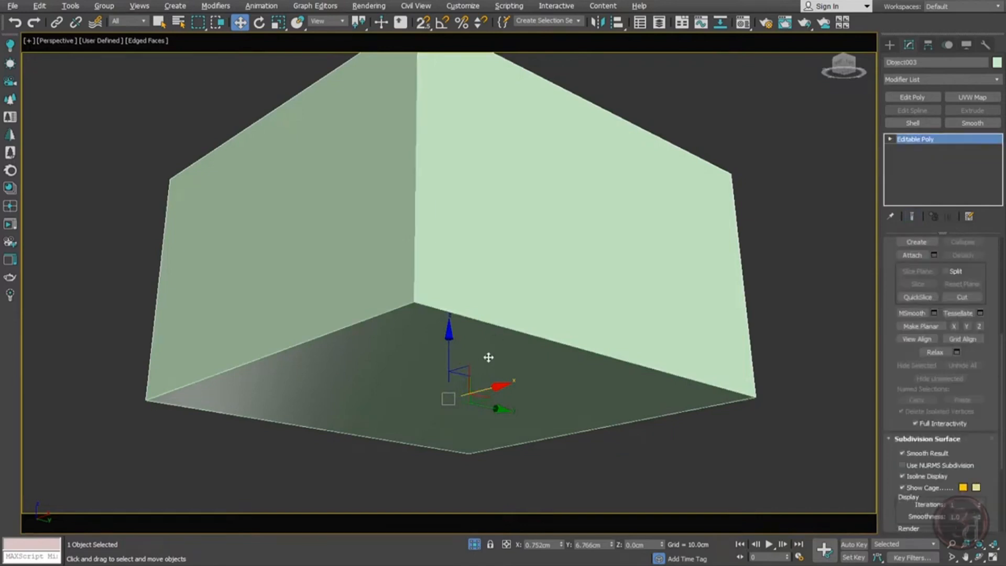
{"action": "left_click_drag", "start_coordinate": [487, 365], "coordinate": [506, 351]}
{"action": "left_click_drag", "start_coordinate": [476, 249], "coordinate": [216, 301]}
{"action": "right_click", "coordinate": [216, 301]}
{"action": "middle_click_drag", "start_coordinate": [477, 275], "coordinate": [496, 341], "text": "alt"}
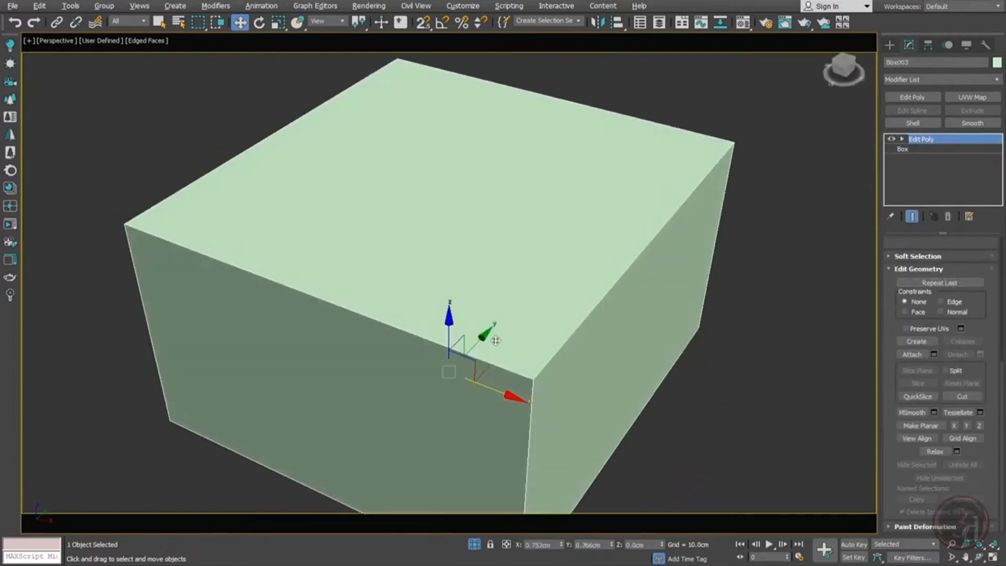
{"action": "middle_click_drag", "start_coordinate": [531, 312], "coordinate": [514, 272]}
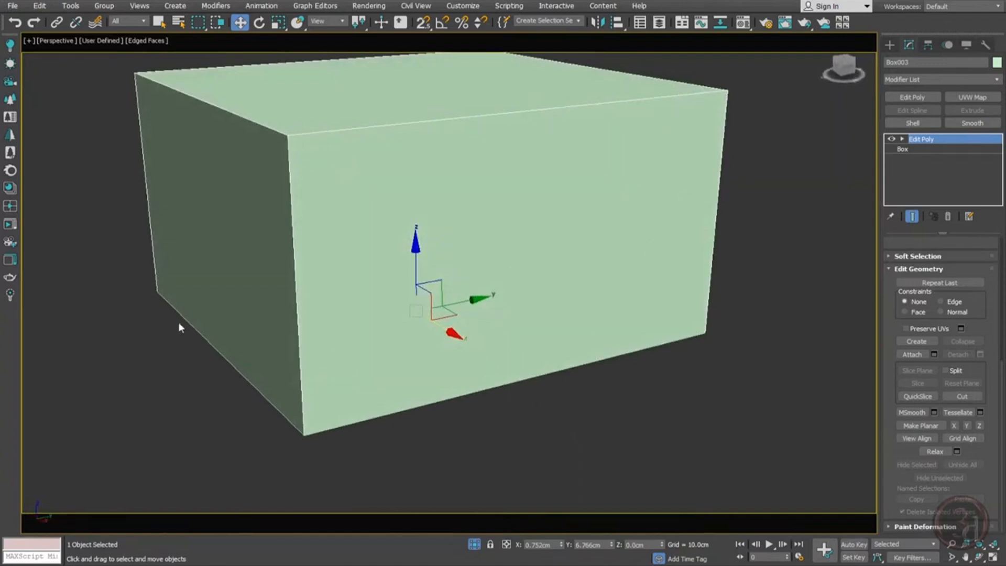
{"action": "scroll", "coordinate": [382, 423], "scroll_direction": "down", "scroll_amount": 3}
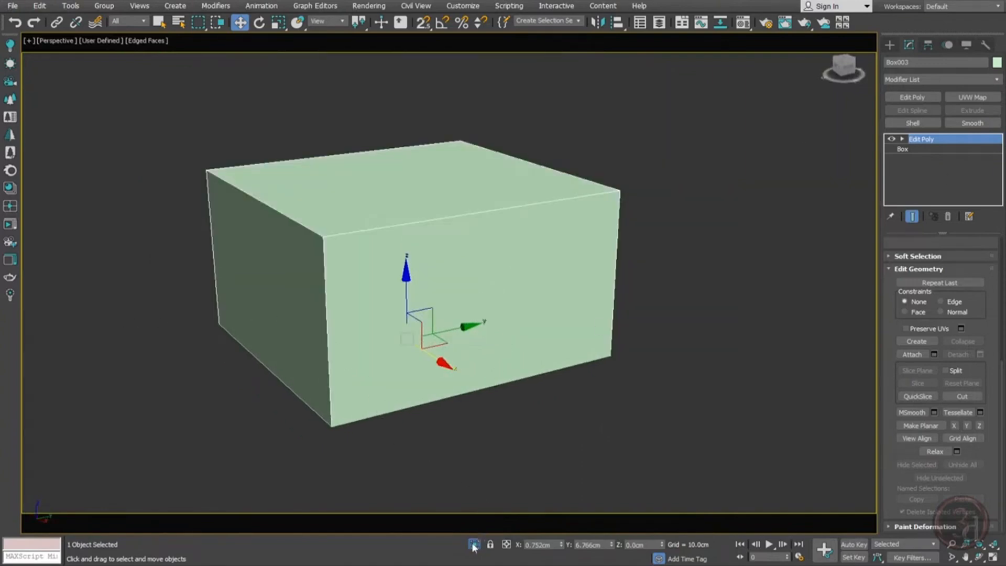
{"action": "scroll", "coordinate": [475, 374], "scroll_direction": "up", "scroll_amount": 3}
{"action": "scroll", "coordinate": [490, 373], "scroll_direction": "down", "scroll_amount": 4}
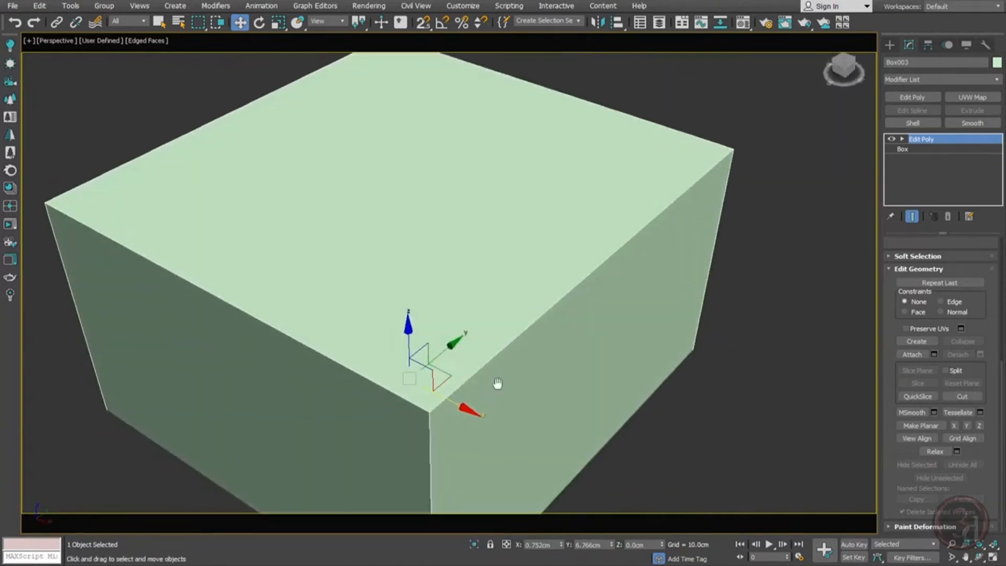
{"action": "middle_click_drag", "start_coordinate": [481, 335], "coordinate": [315, 274]}
{"action": "left_click_drag", "start_coordinate": [315, 273], "coordinate": [565, 350]}
{"action": "right_click", "coordinate": [565, 349]}
{"action": "middle_click_drag", "start_coordinate": [506, 342], "coordinate": [509, 371]}
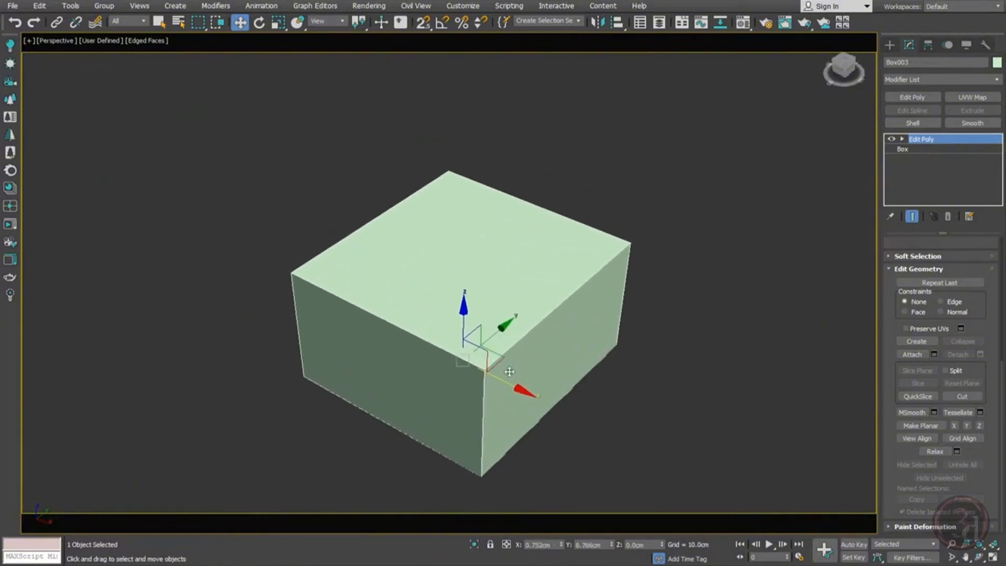
In a wireframe top view, move all the bed's parts together against the back wall and slightly toward the right wall
{"action": "key", "text": "t"}
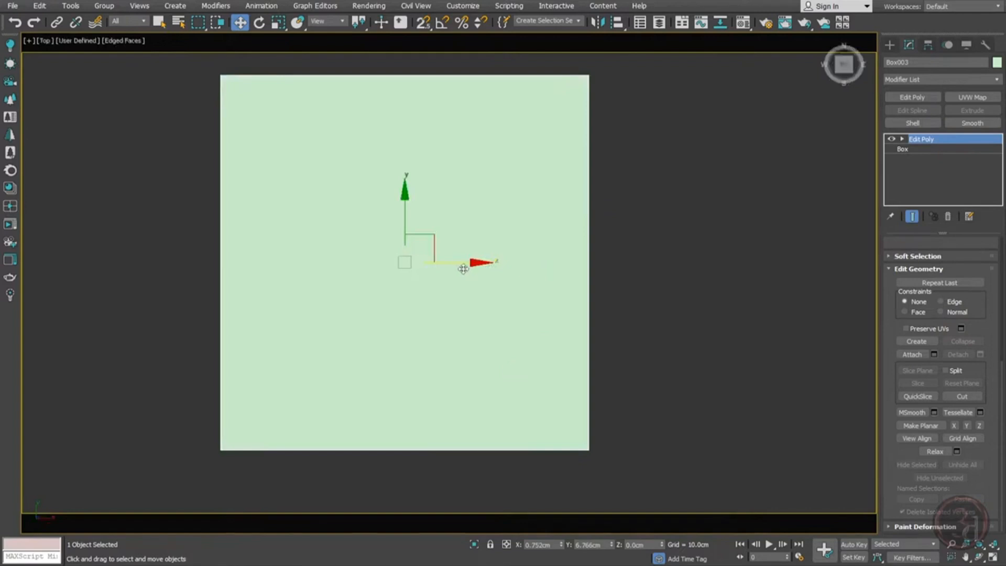
{"action": "key", "text": "F3"}
{"action": "left_click", "coordinate": [529, 239]}
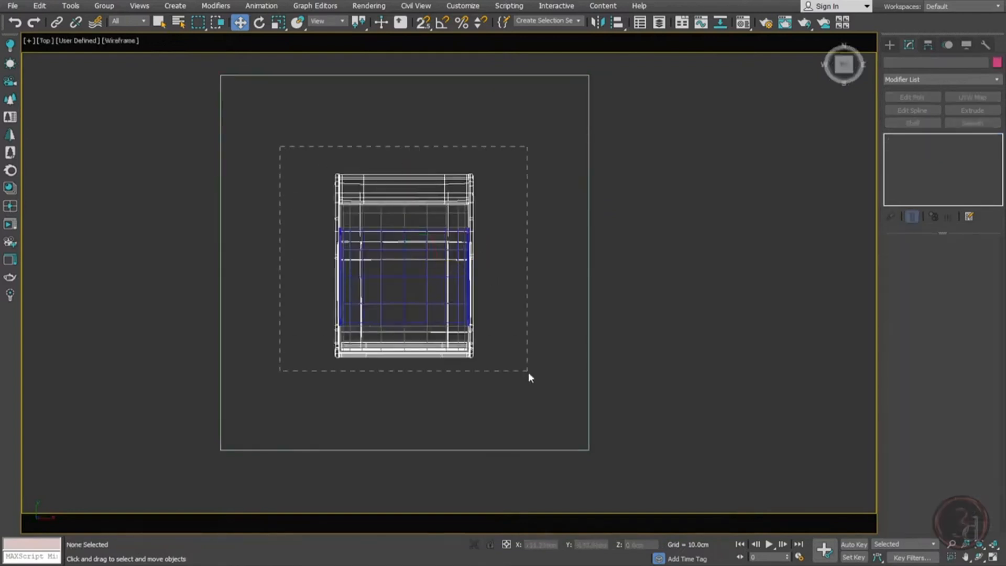
{"action": "left_click_drag", "start_coordinate": [528, 373], "coordinate": [528, 373]}
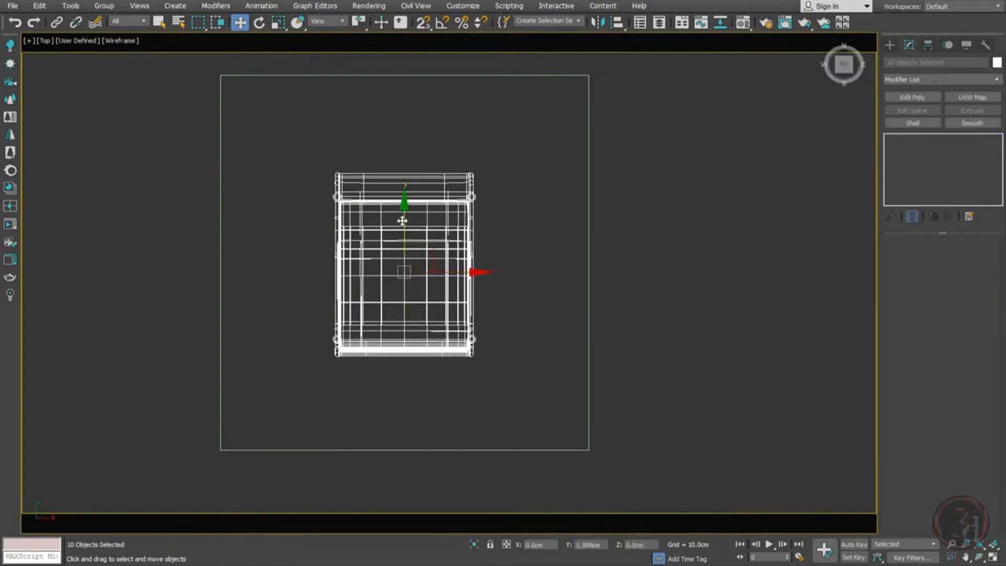
{"action": "left_click_drag", "start_coordinate": [402, 221], "coordinate": [401, 131]}
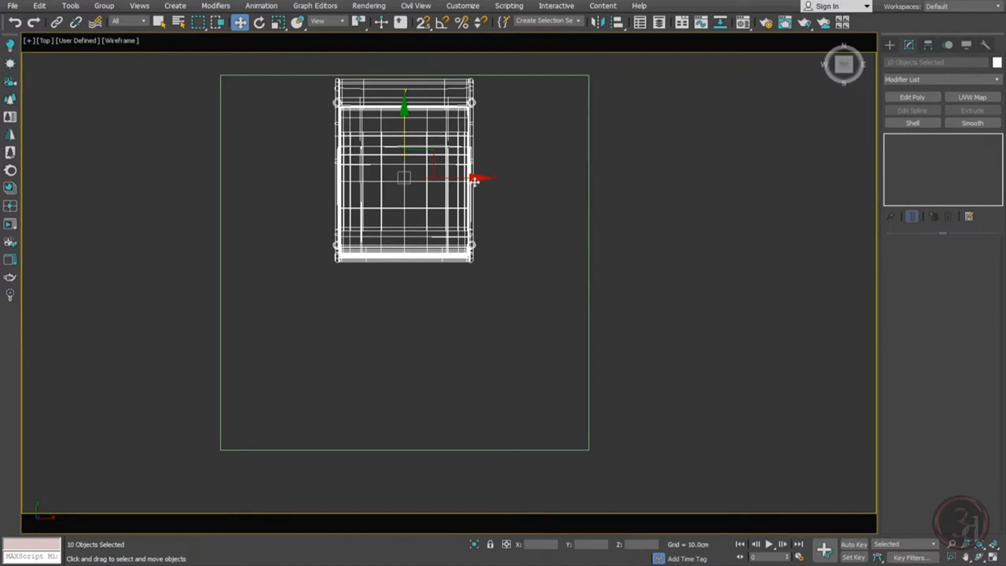
{"action": "left_click_drag", "start_coordinate": [474, 181], "coordinate": [498, 179]}
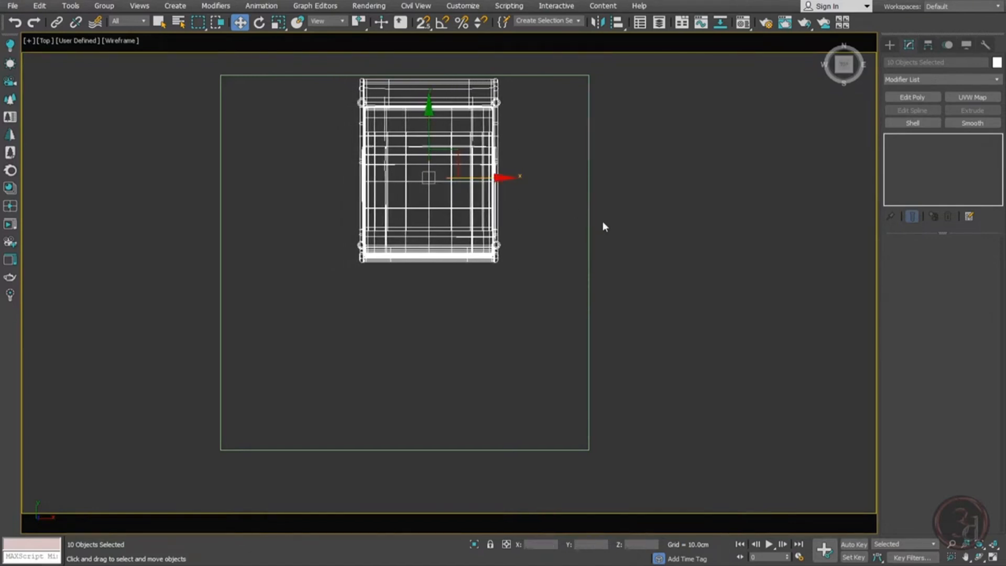
{"action": "left_click", "coordinate": [640, 256]}
{"action": "middle_click_drag", "start_coordinate": [274, 252], "coordinate": [315, 262]}
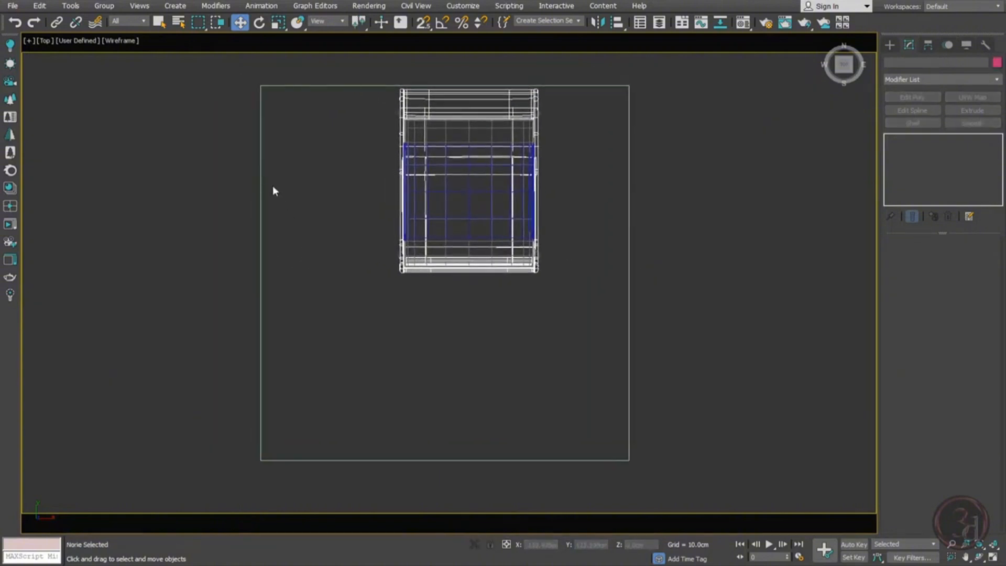
{"action": "scroll", "coordinate": [313, 193], "scroll_direction": "down", "scroll_amount": 2}
{"action": "scroll", "coordinate": [363, 215], "scroll_direction": "up", "scroll_amount": 2}
{"action": "middle_click_drag", "start_coordinate": [363, 214], "coordinate": [450, 93], "text": "alt"}
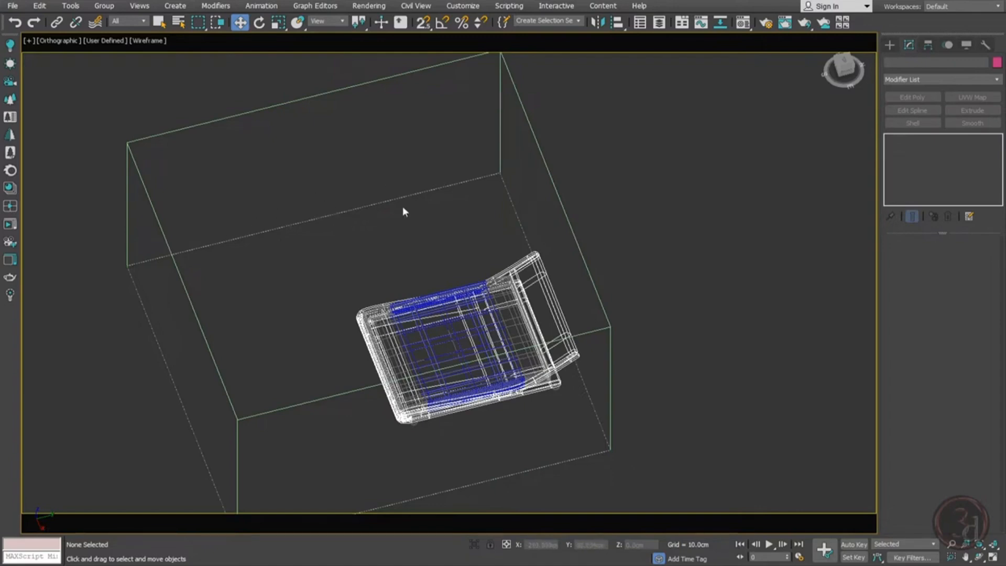
{"action": "middle_click_drag", "start_coordinate": [316, 266], "coordinate": [377, 284], "text": "alt"}
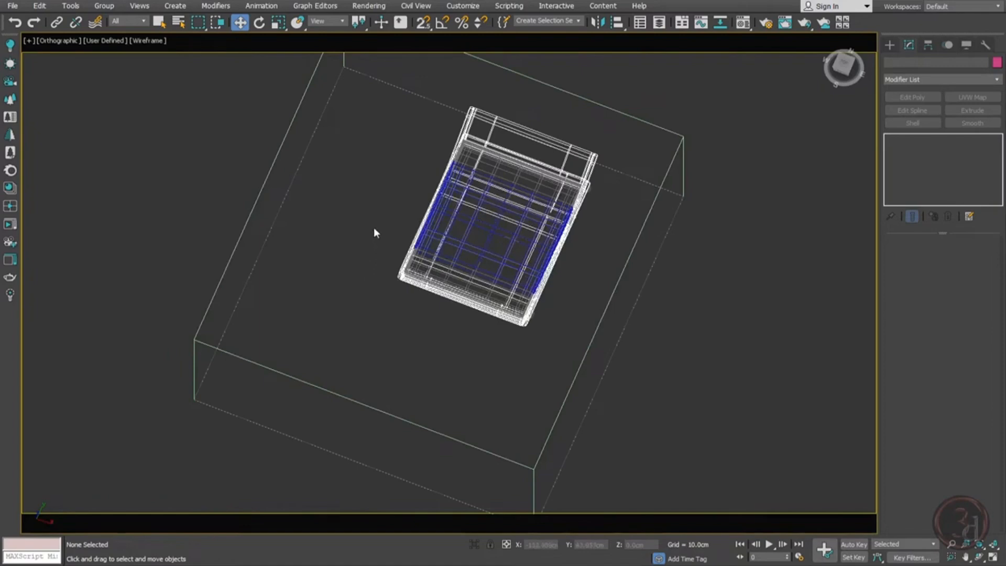
{"action": "key", "text": "t"}
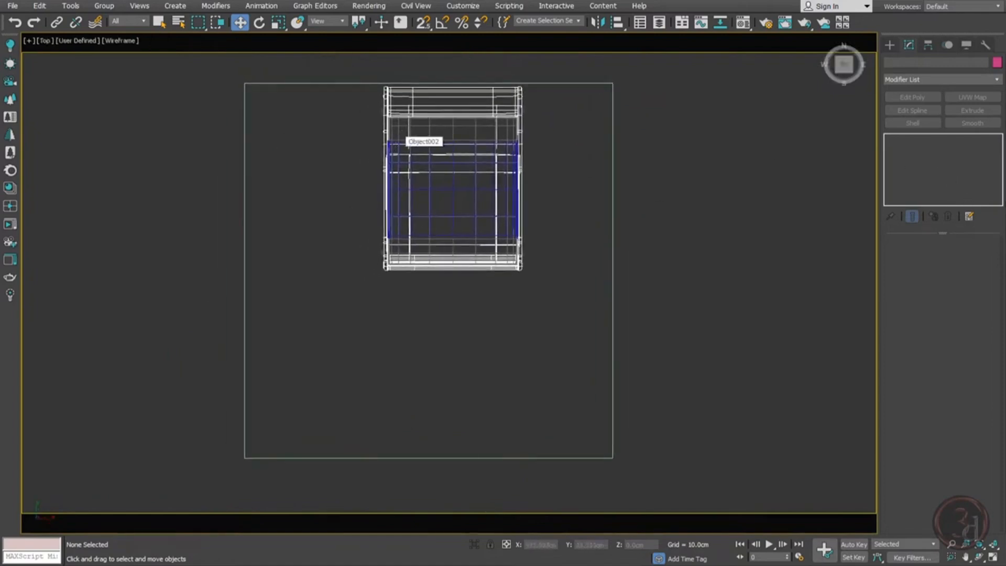
Draw a rectangle spline about 48 cm wide along the inside of the room's left wall and set its length to 200 cm
{"action": "left_click", "coordinate": [890, 44]}
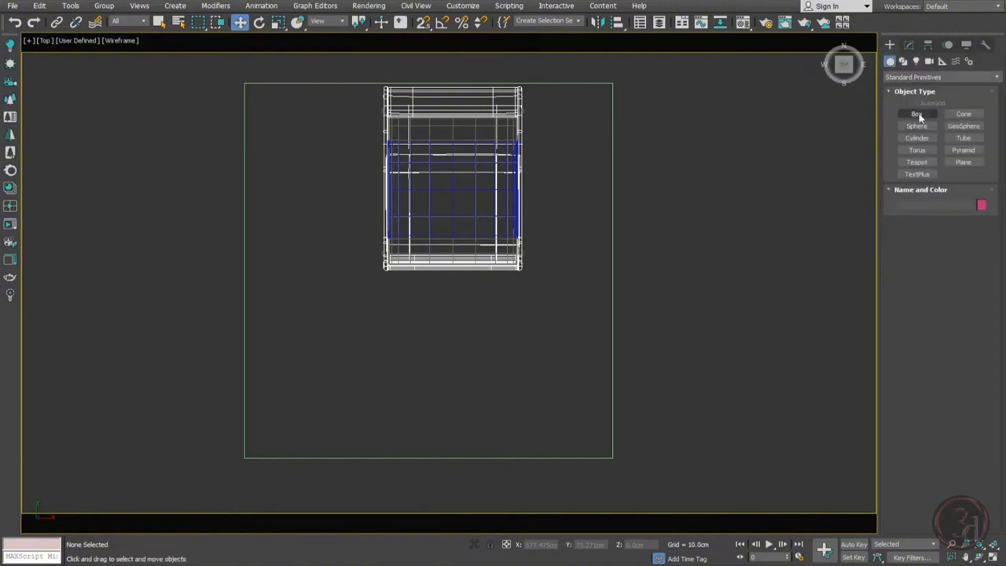
{"action": "left_click", "coordinate": [909, 44]}
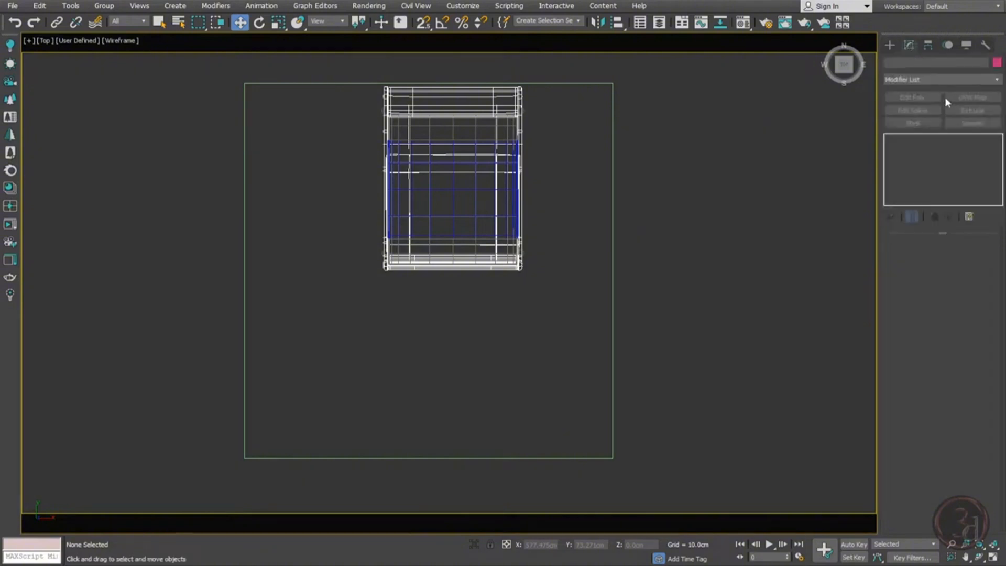
{"action": "left_click", "coordinate": [889, 45]}
{"action": "left_click", "coordinate": [903, 61]}
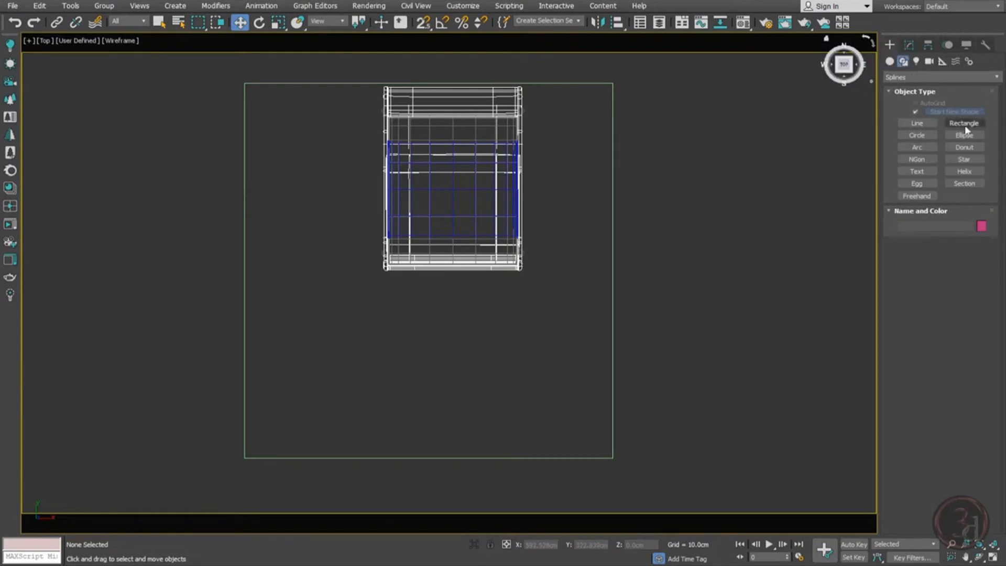
{"action": "left_click", "coordinate": [963, 126]}
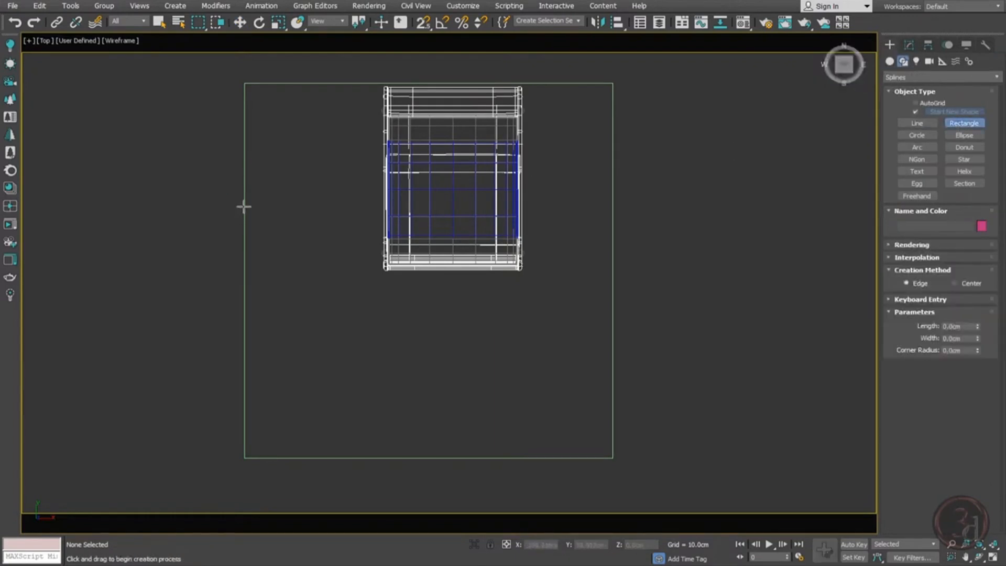
{"action": "left_click_drag", "start_coordinate": [244, 206], "coordinate": [280, 350]}
{"action": "key", "text": "w"}
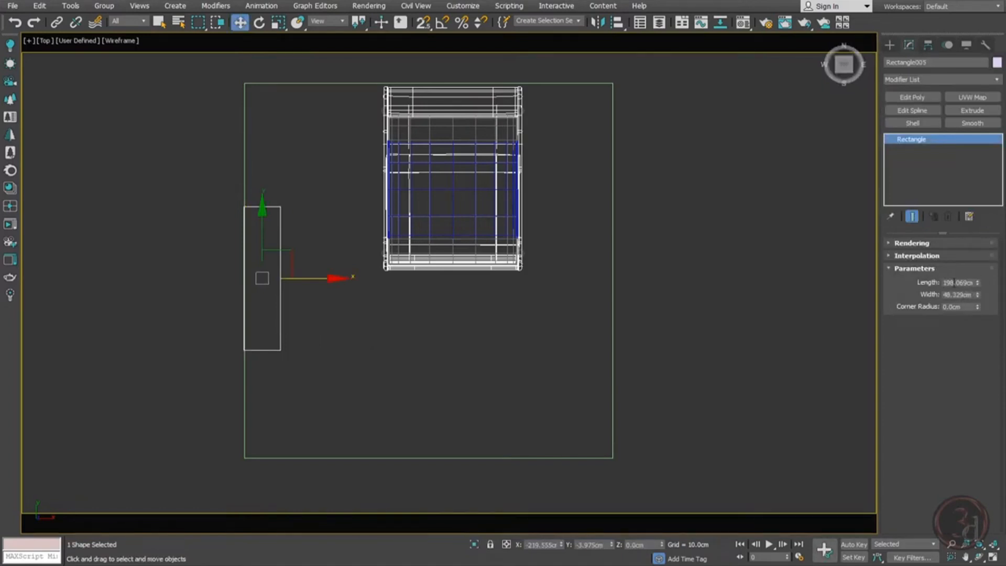
{"action": "double_click", "coordinate": [954, 283]}
{"action": "type", "text": "200"}
{"action": "key", "text": "Return"}
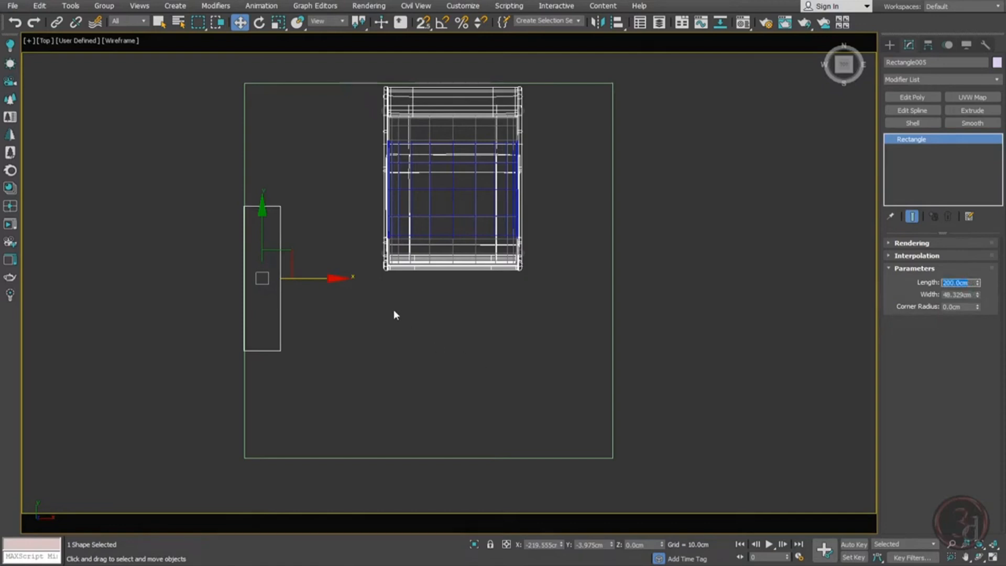
Enable midpoint snapping and move the rectangle along Y to the midpoint of the room's left wall
{"action": "right_click", "coordinate": [343, 247], "text": "shift"}
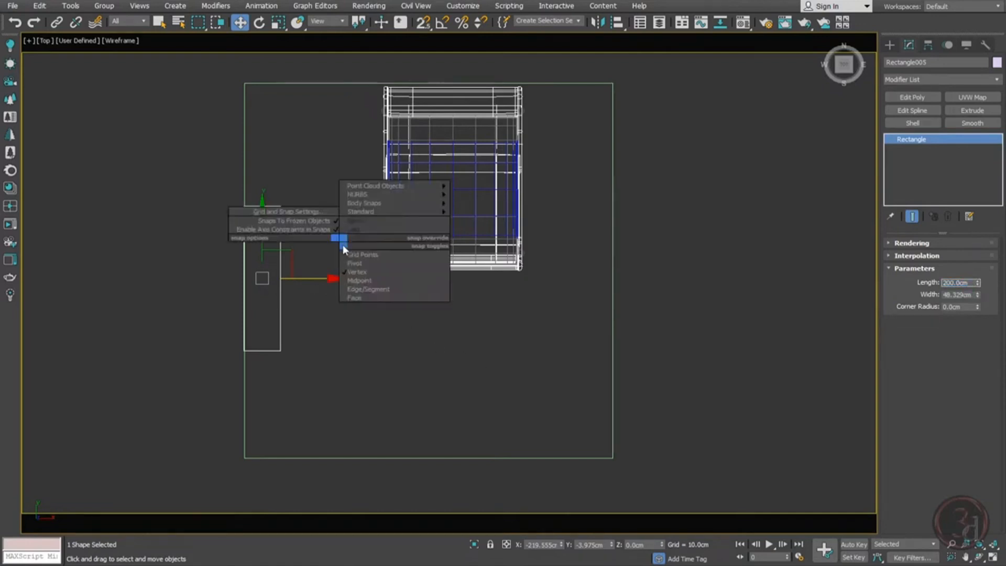
{"action": "left_click", "coordinate": [358, 281]}
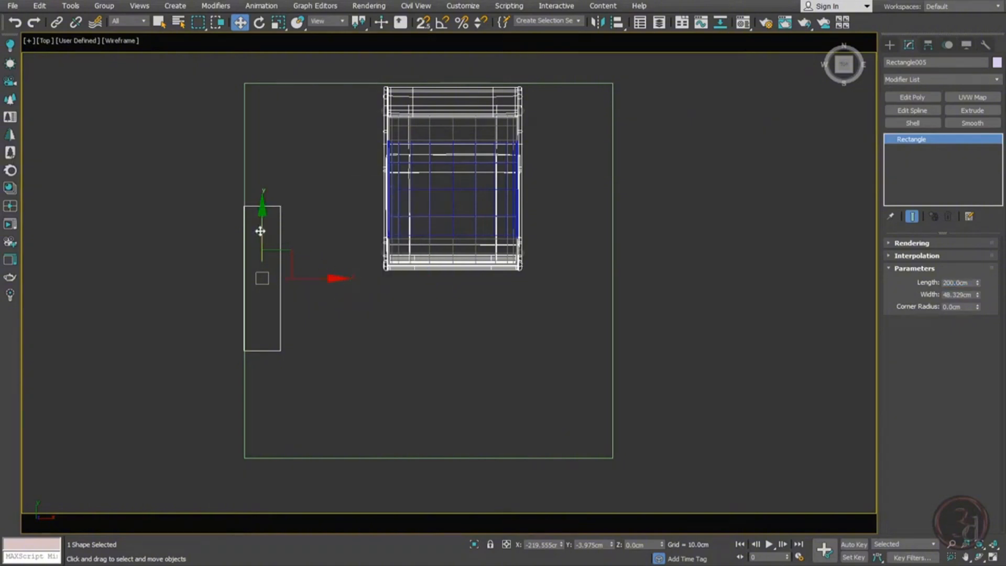
{"action": "left_click_drag", "start_coordinate": [262, 229], "coordinate": [265, 181]}
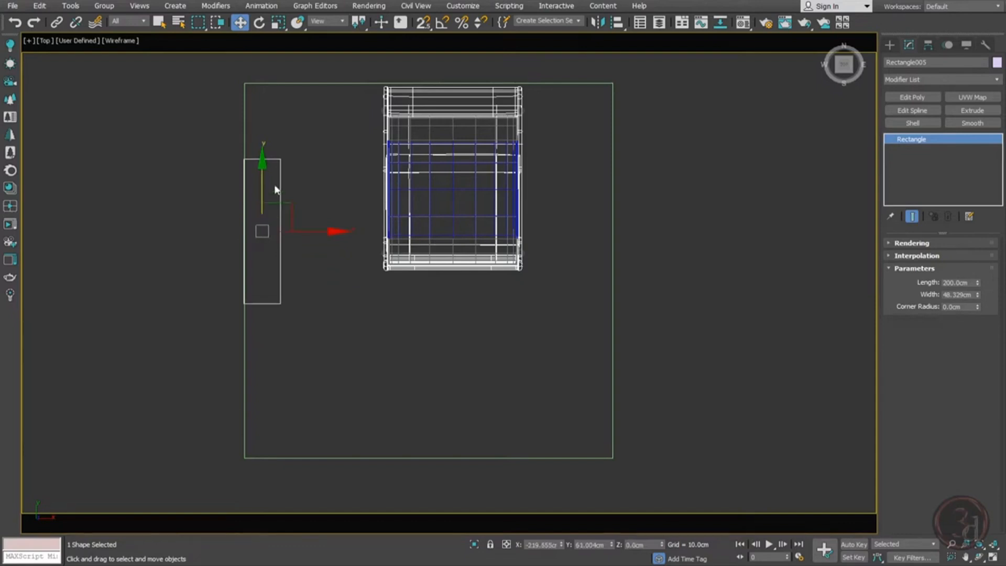
{"action": "key", "text": "s"}
{"action": "left_click_drag", "start_coordinate": [262, 230], "coordinate": [251, 269]}
Extrude the wall rectangle 300 cm into a full-height block
{"action": "middle_click_drag", "start_coordinate": [332, 331], "coordinate": [283, 300], "text": "alt"}
{"action": "left_click", "coordinate": [981, 110]}
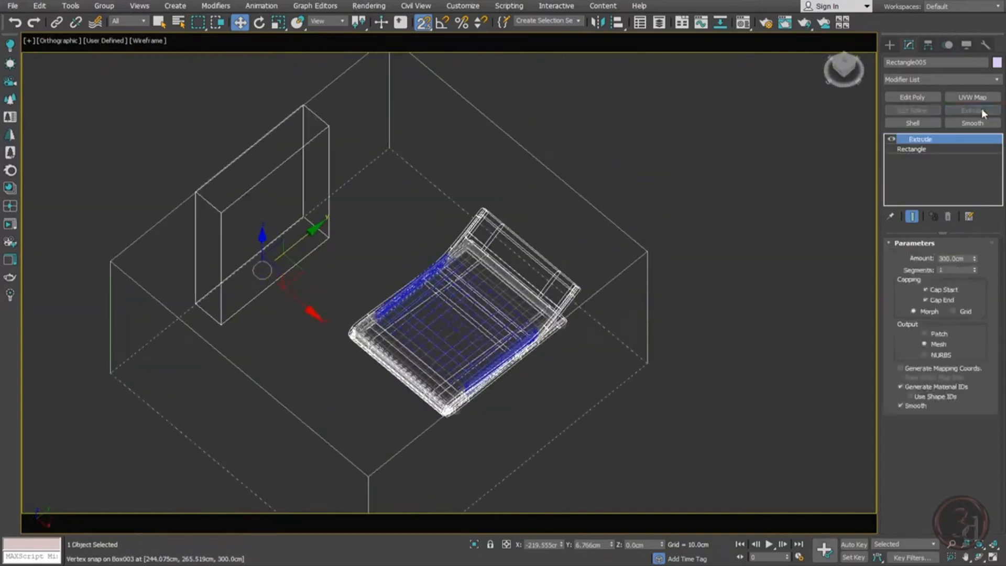
{"action": "middle_click_drag", "start_coordinate": [398, 252], "coordinate": [384, 273], "text": "alt"}
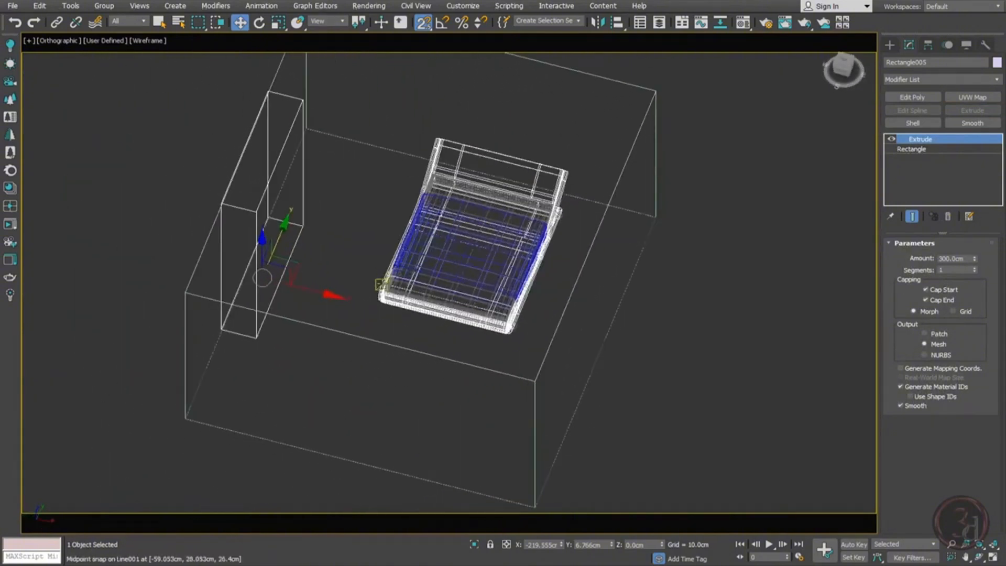
With snapping off, place a Corona camera about 78 cm high in the front-right corner, aimed between block and bed, and view through it
{"action": "key", "text": "t"}
{"action": "key", "text": "s"}
{"action": "middle_click_drag", "start_coordinate": [395, 324], "coordinate": [375, 329]}
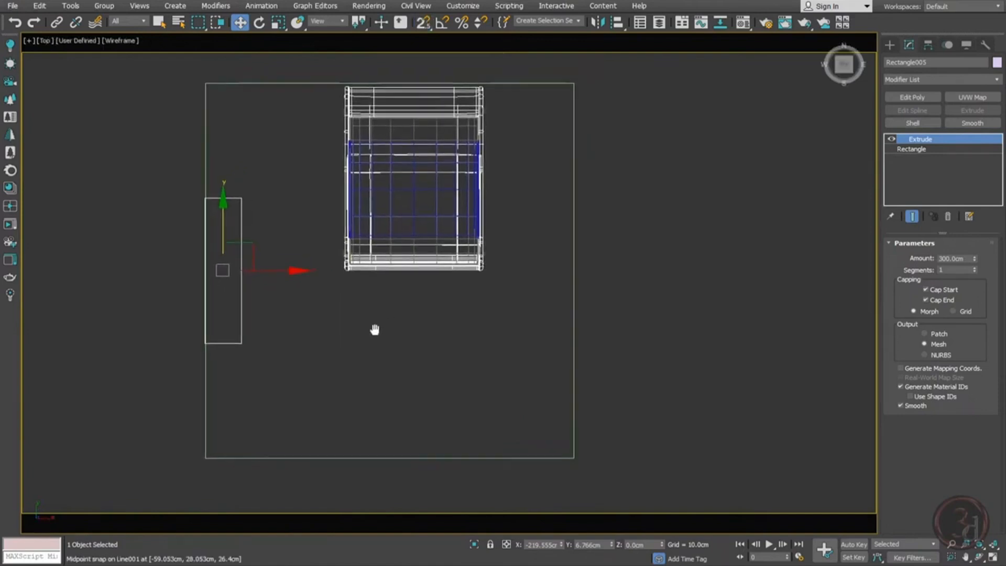
{"action": "left_click", "coordinate": [10, 81]}
{"action": "left_click_drag", "start_coordinate": [551, 414], "coordinate": [282, 199]}
{"action": "key", "text": "w"}
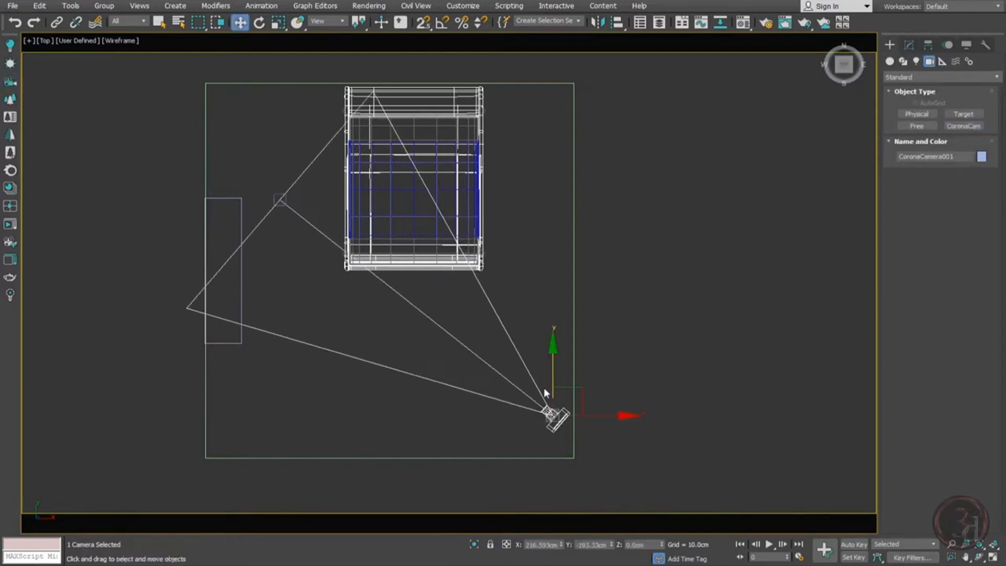
{"action": "middle_click_drag", "start_coordinate": [492, 314], "coordinate": [502, 332]}
{"action": "key", "text": "c"}
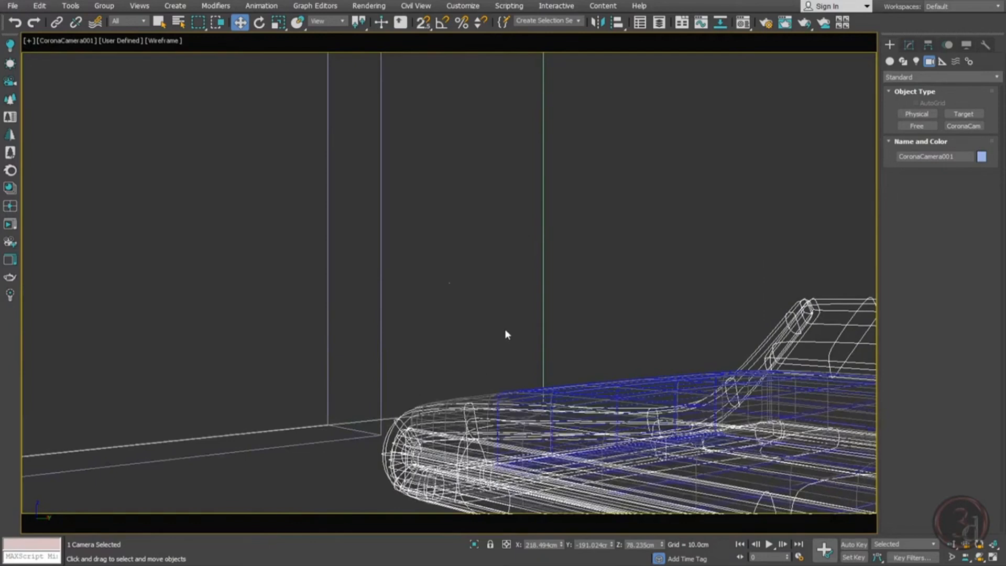
Toggle safe frames off and back on in the camera view, and dismiss the Radeon Software warning
{"action": "key", "text": "shift+f"}
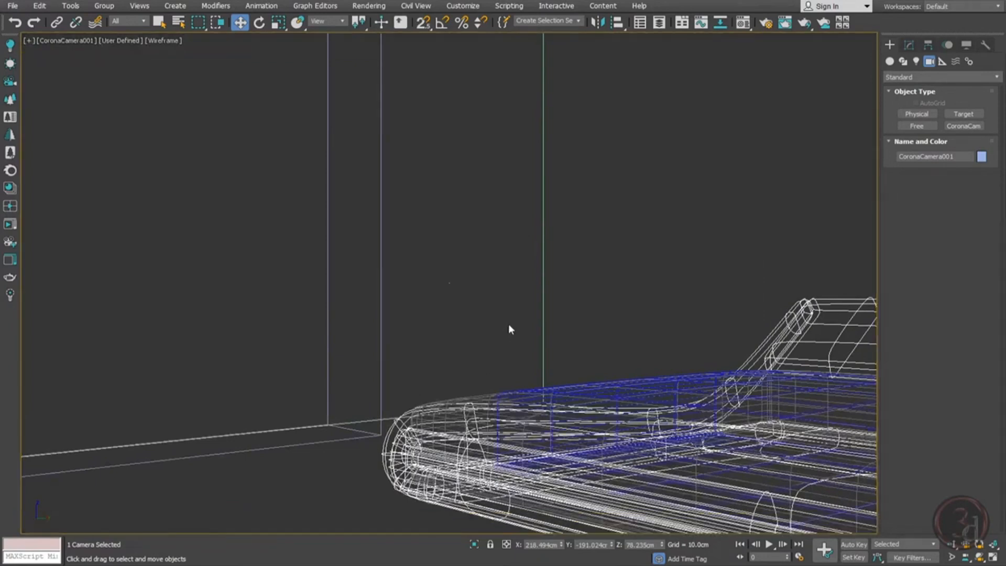
{"action": "key", "text": "shift+f"}
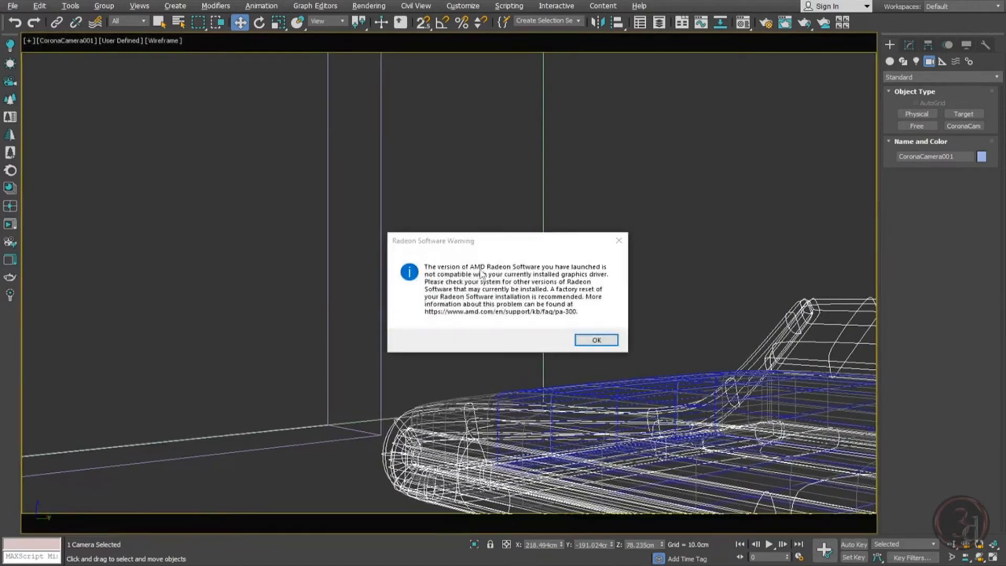
{"action": "left_click", "coordinate": [590, 339]}
{"action": "left_click", "coordinate": [593, 340]}
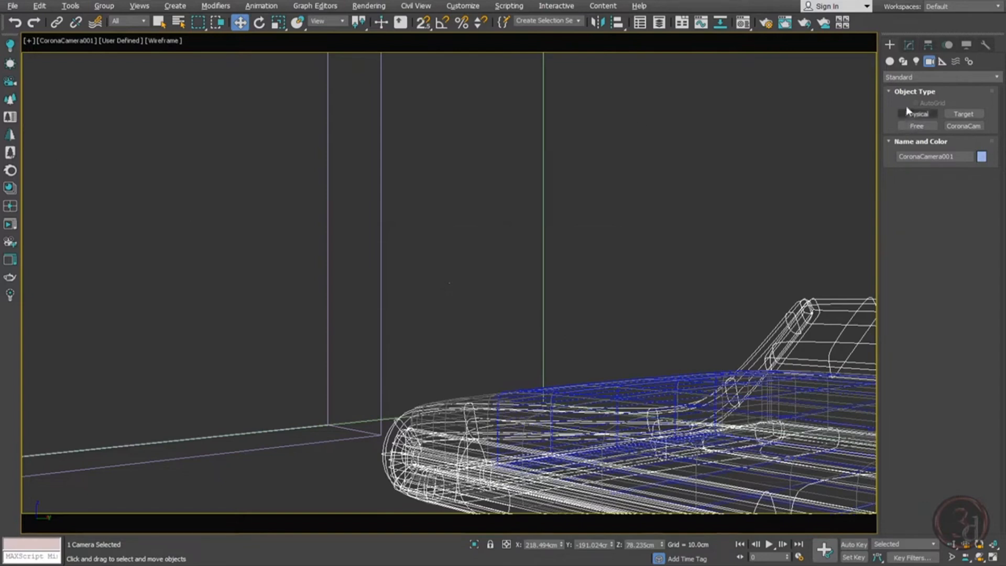
Define the camera's lens by focal length, set it to about 21.7 mm, and show the camera view shaded
{"action": "left_click", "coordinate": [909, 45]}
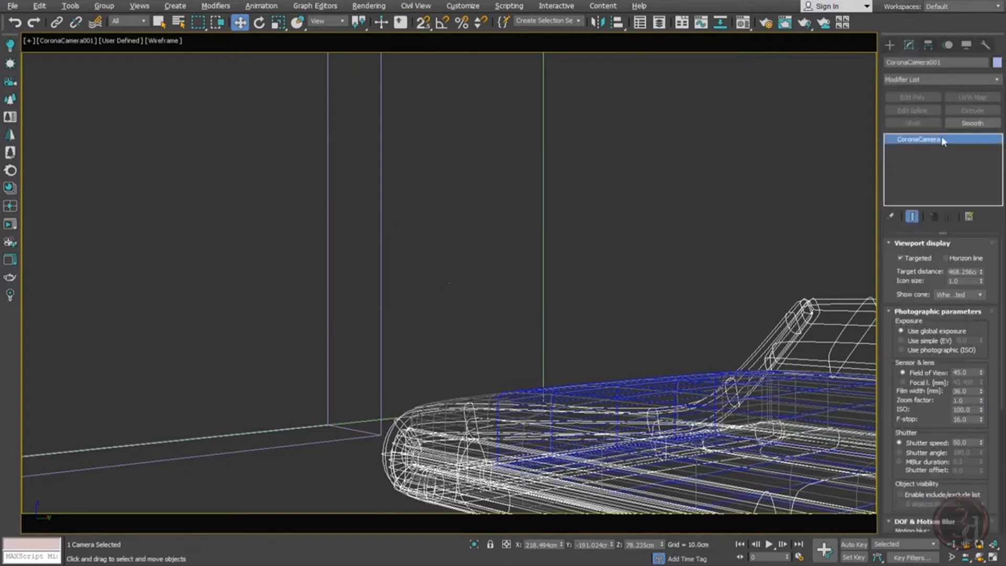
{"action": "left_click", "coordinate": [931, 383]}
{"action": "left_click_drag", "start_coordinate": [983, 380], "coordinate": [987, 410]}
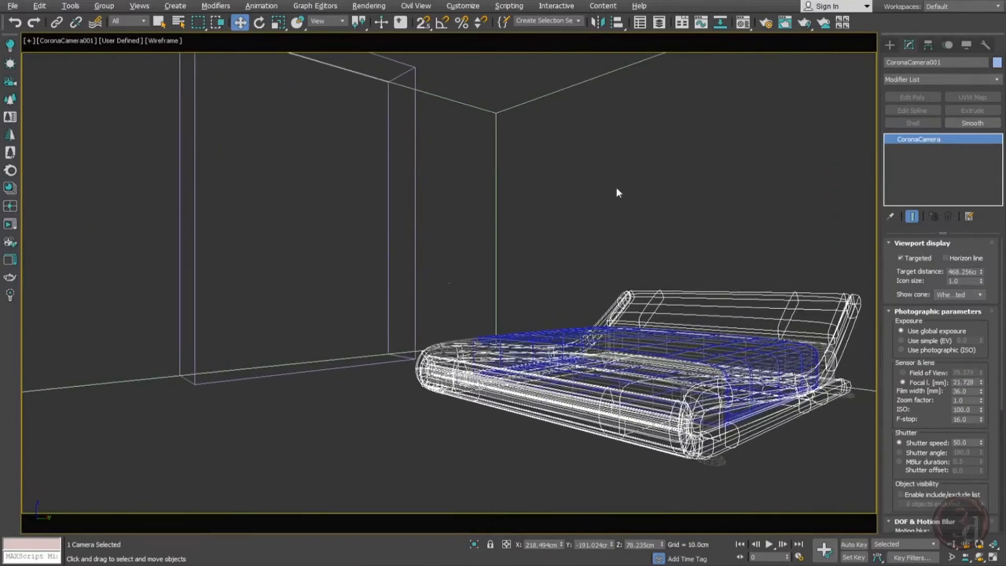
{"action": "key", "text": "F3"}
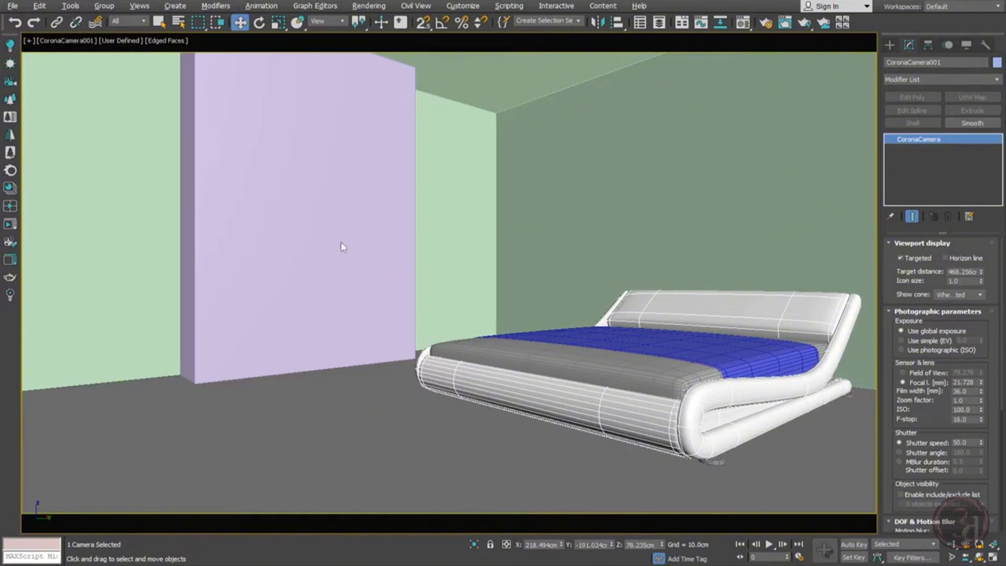
Select the extruded block on the left wall and open its base rectangle's parameters for editing
{"action": "right_click", "coordinate": [338, 226]}
{"action": "left_click", "coordinate": [308, 291]}
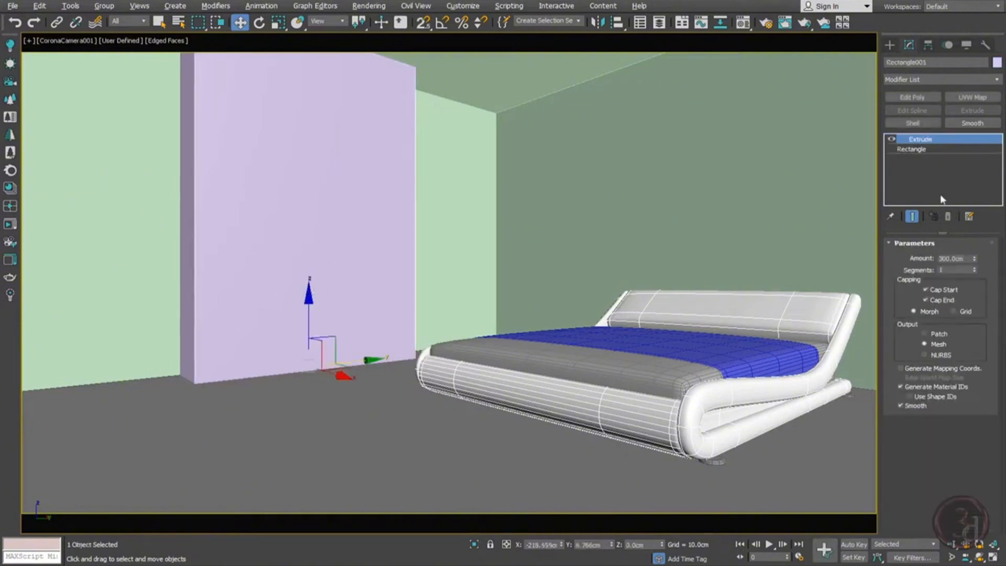
{"action": "left_click", "coordinate": [927, 149]}
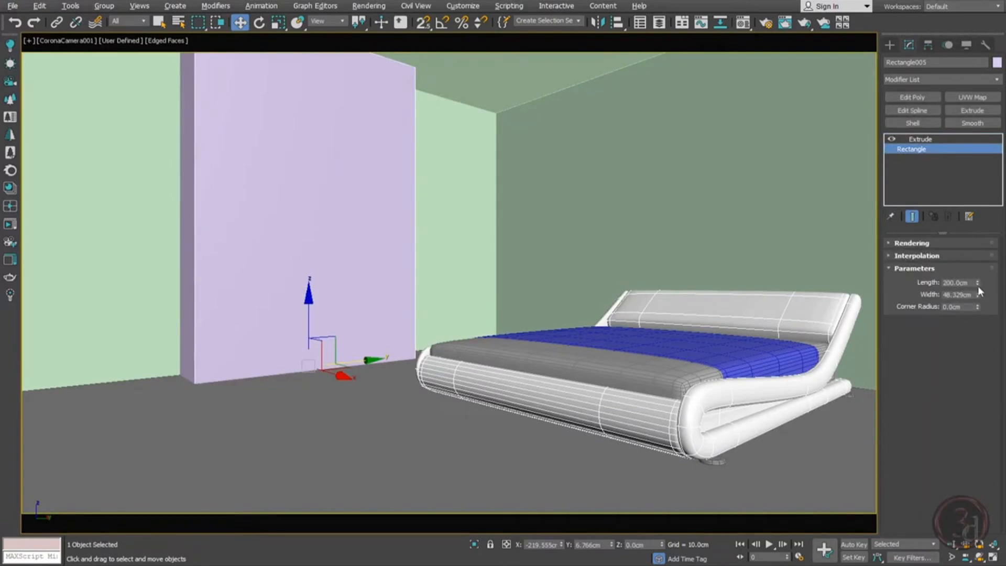
Reduce the length of the purple wall block's base rectangle to make the column narrower
{"action": "left_click_drag", "start_coordinate": [978, 283], "coordinate": [982, 306]}
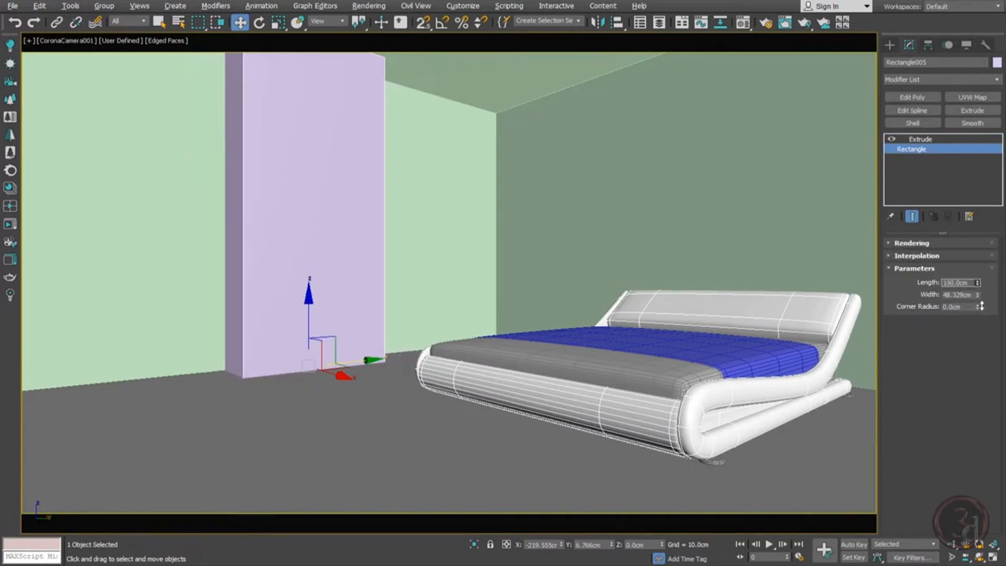
Connect the room box's ring of vertical corner edges with 2 segments and a pinch of 85
{"action": "left_click", "coordinate": [432, 150]}
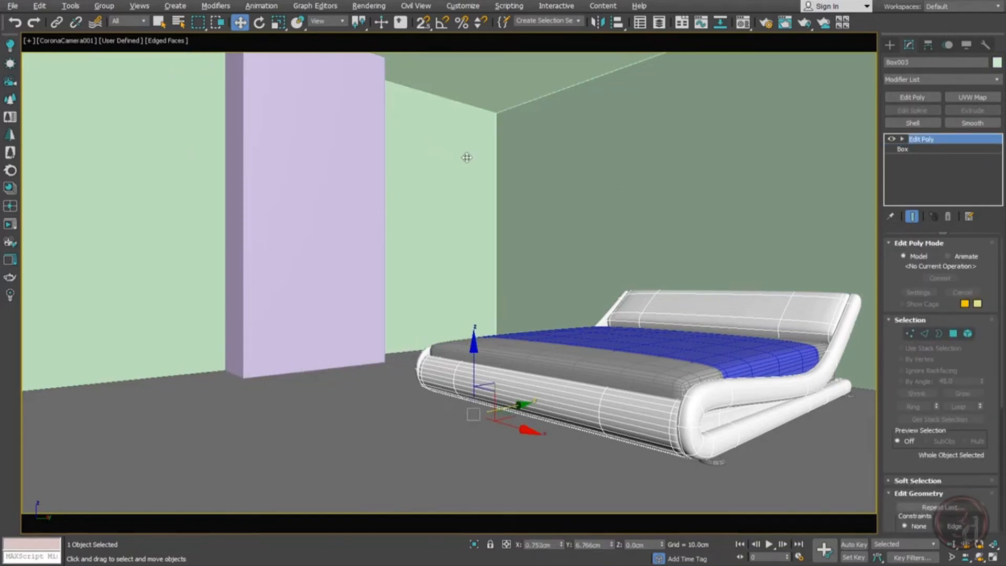
{"action": "left_click", "coordinate": [925, 334]}
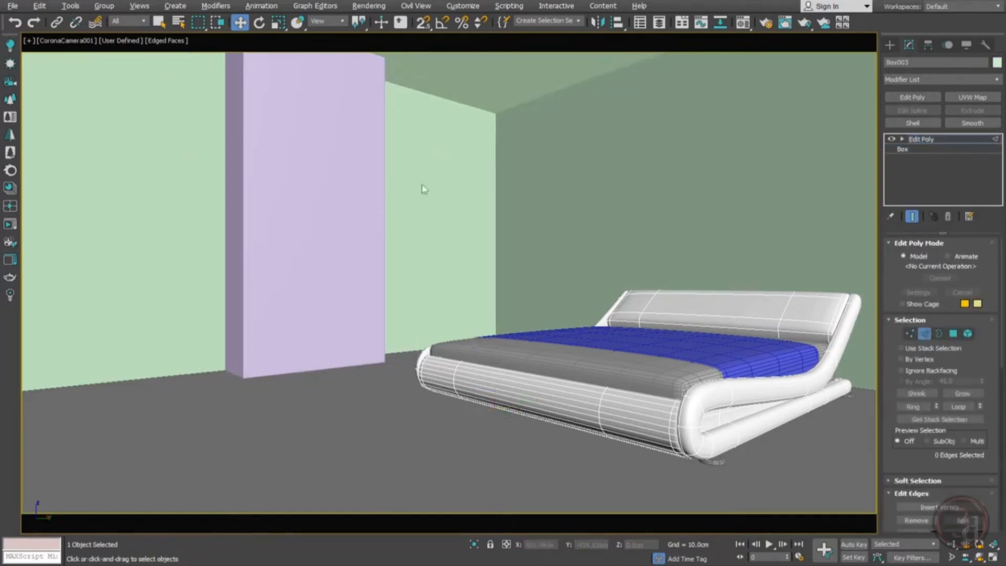
{"action": "left_click", "coordinate": [497, 162]}
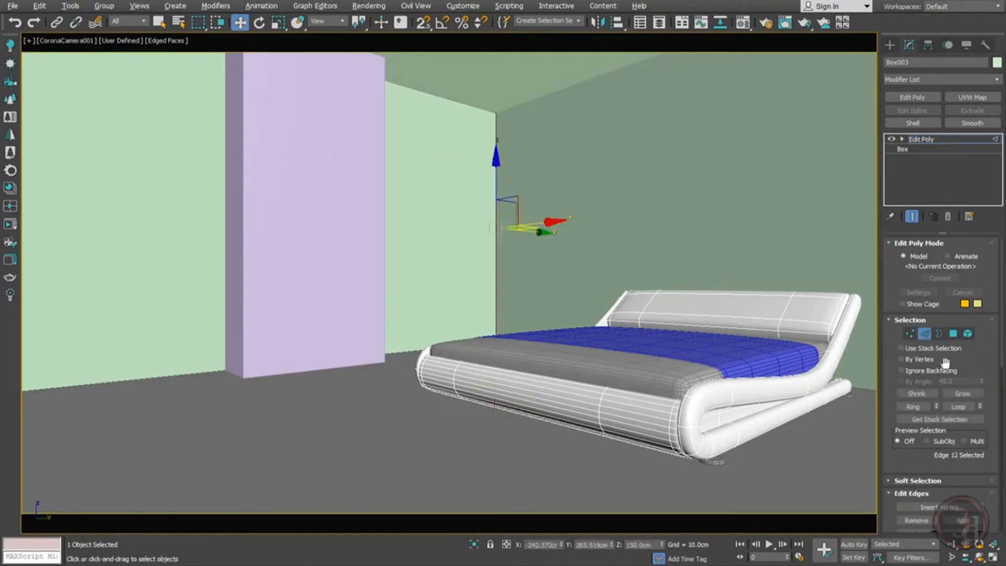
{"action": "left_click", "coordinate": [915, 408]}
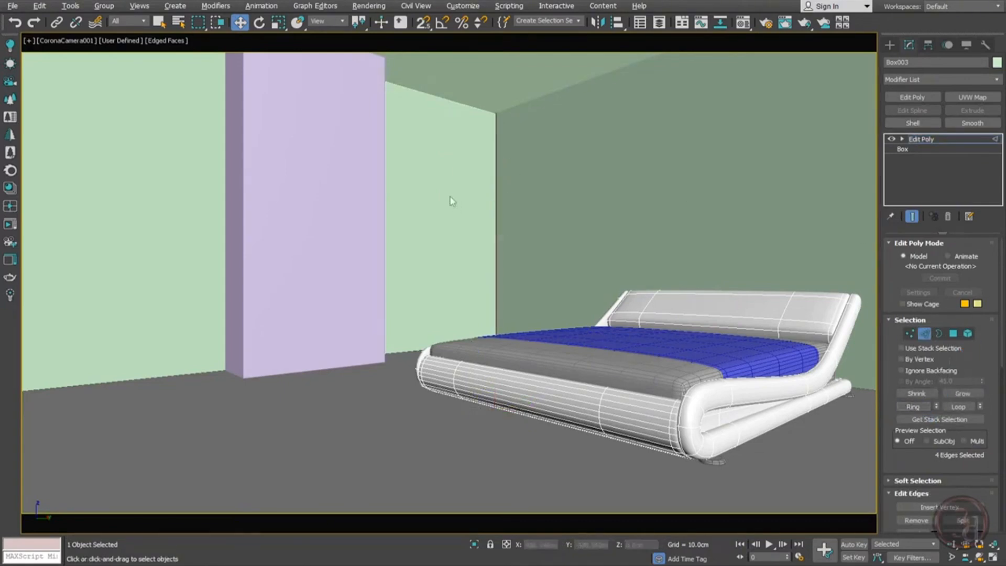
{"action": "right_click", "coordinate": [443, 138]}
{"action": "left_click", "coordinate": [338, 175]}
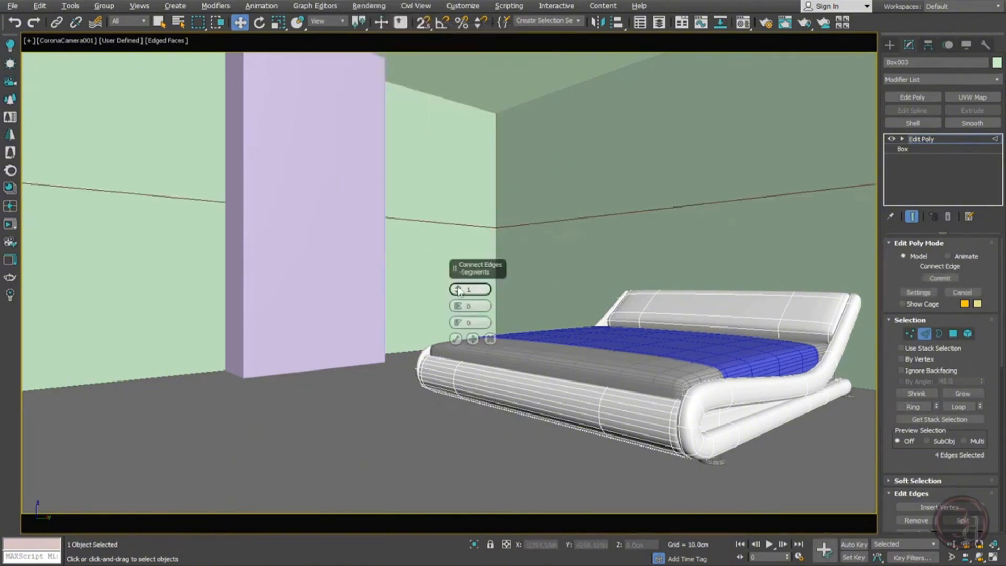
{"action": "left_click", "coordinate": [458, 288]}
{"action": "left_click_drag", "start_coordinate": [458, 305], "coordinate": [470, 105]}
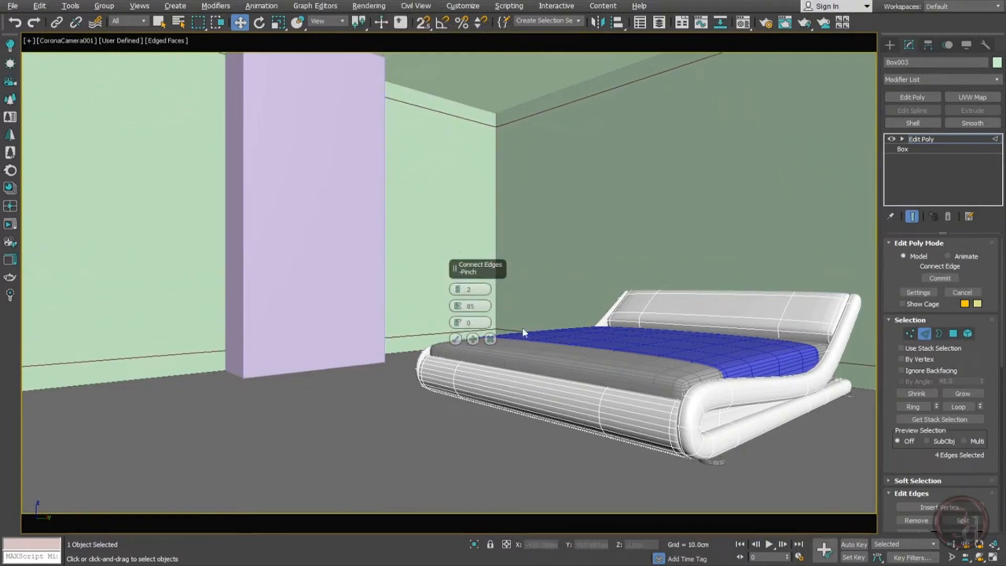
{"action": "left_click", "coordinate": [456, 339]}
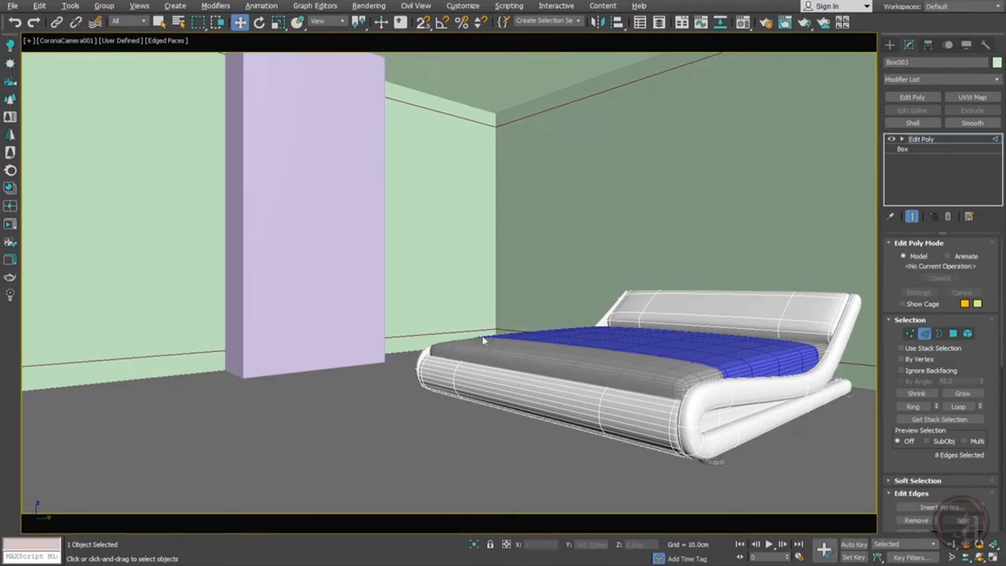
Connect the horizontal edges of the wall behind the purple column with 2 segments and a pinch of 91
{"action": "left_click_drag", "start_coordinate": [329, 444], "coordinate": [253, 57]}
{"action": "right_click", "coordinate": [374, 214]}
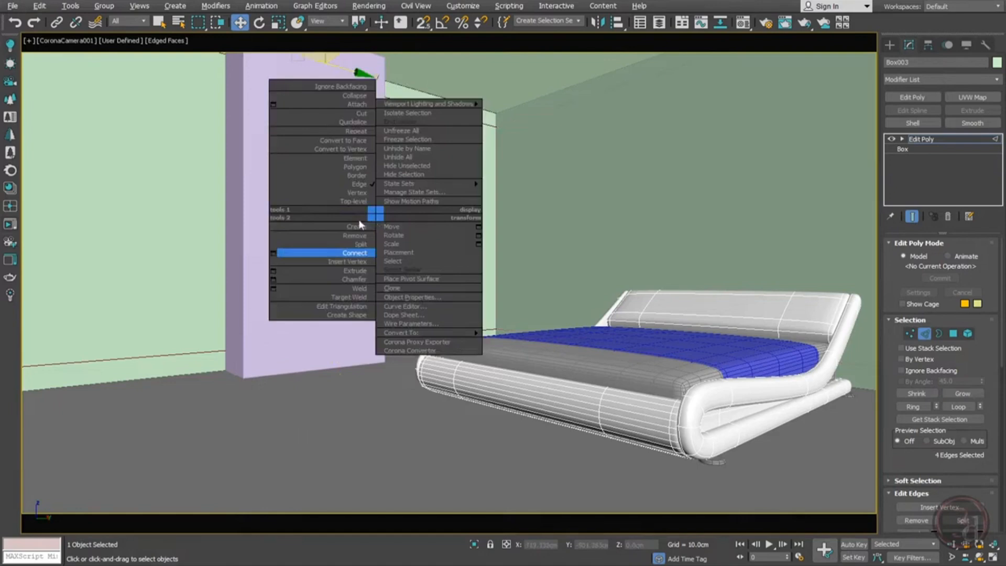
{"action": "left_click", "coordinate": [273, 253]}
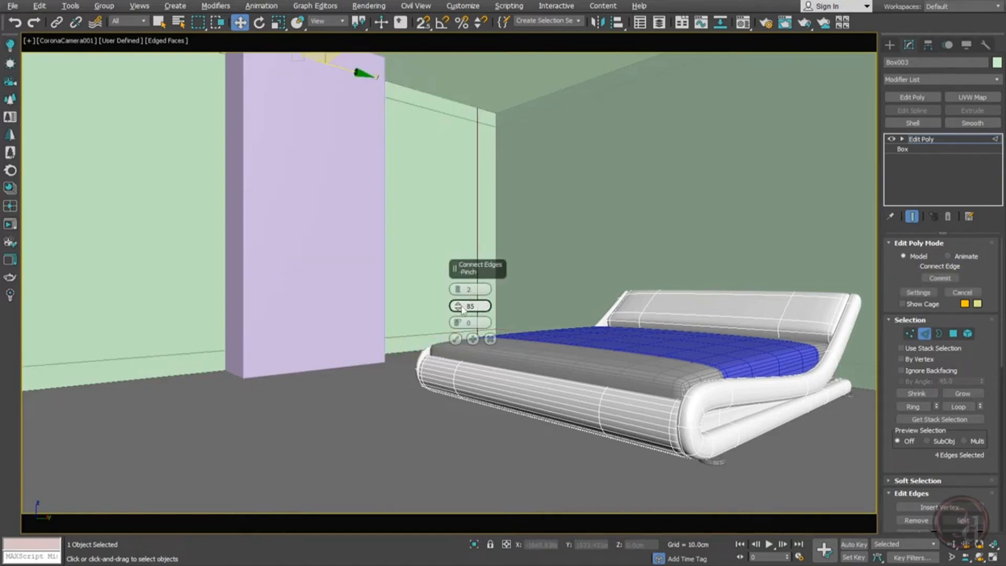
{"action": "left_click_drag", "start_coordinate": [462, 309], "coordinate": [455, 296]}
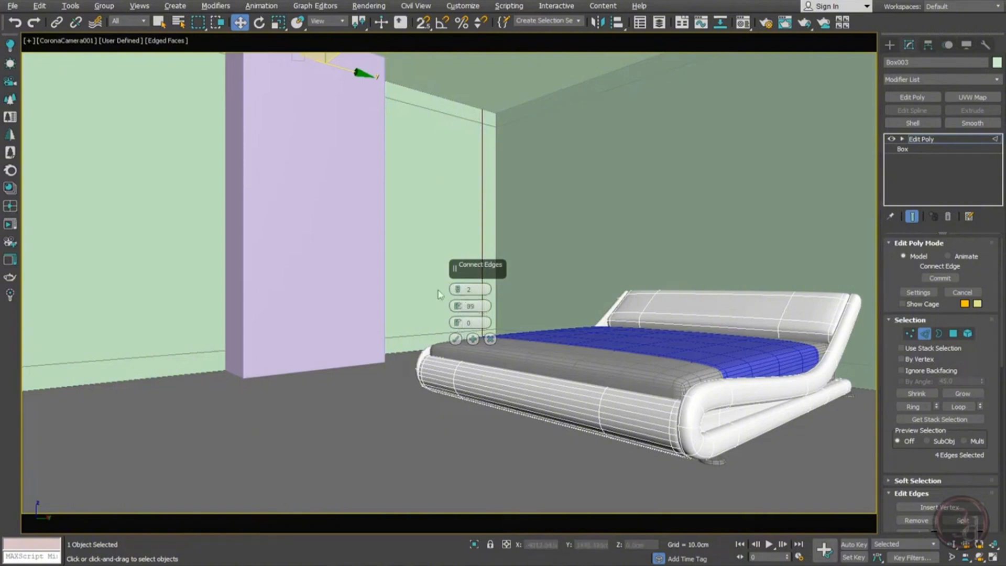
{"action": "key", "text": "p"}
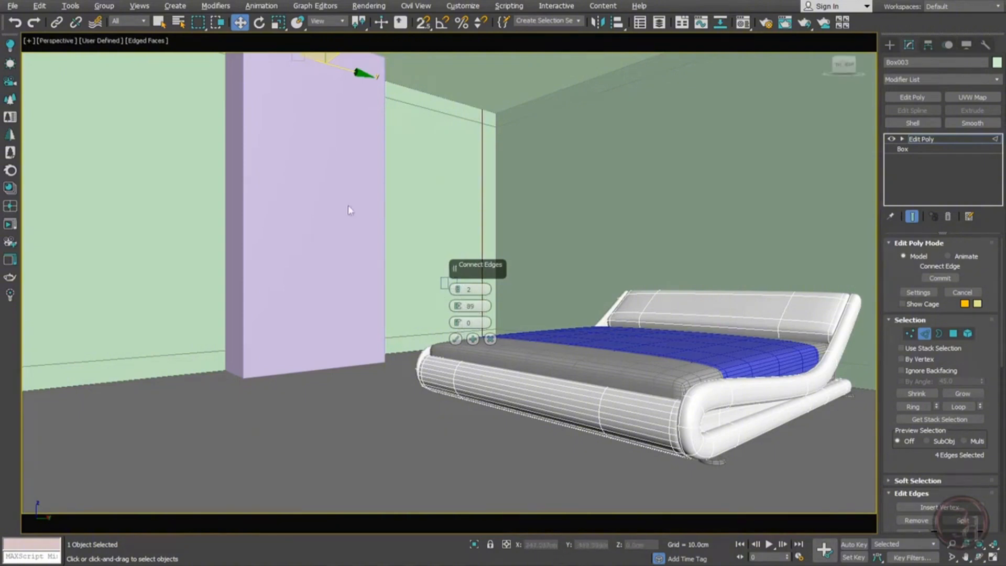
{"action": "key", "text": "z"}
{"action": "middle_click_drag", "start_coordinate": [382, 247], "coordinate": [530, 291], "text": "alt"}
{"action": "left_click_drag", "start_coordinate": [460, 307], "coordinate": [465, 298]}
{"action": "middle_click_drag", "start_coordinate": [281, 239], "coordinate": [335, 240], "text": "alt"}
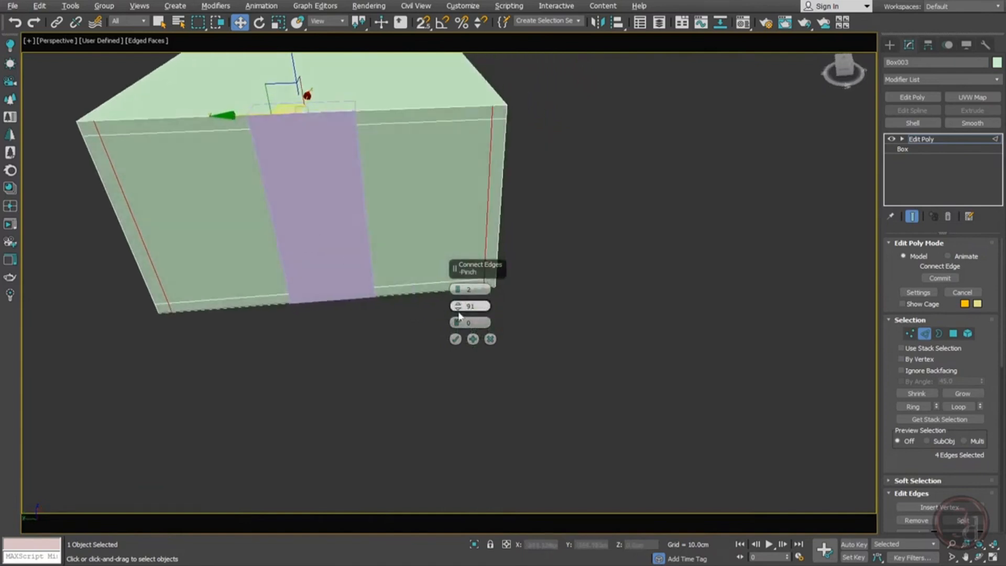
{"action": "left_click", "coordinate": [456, 340]}
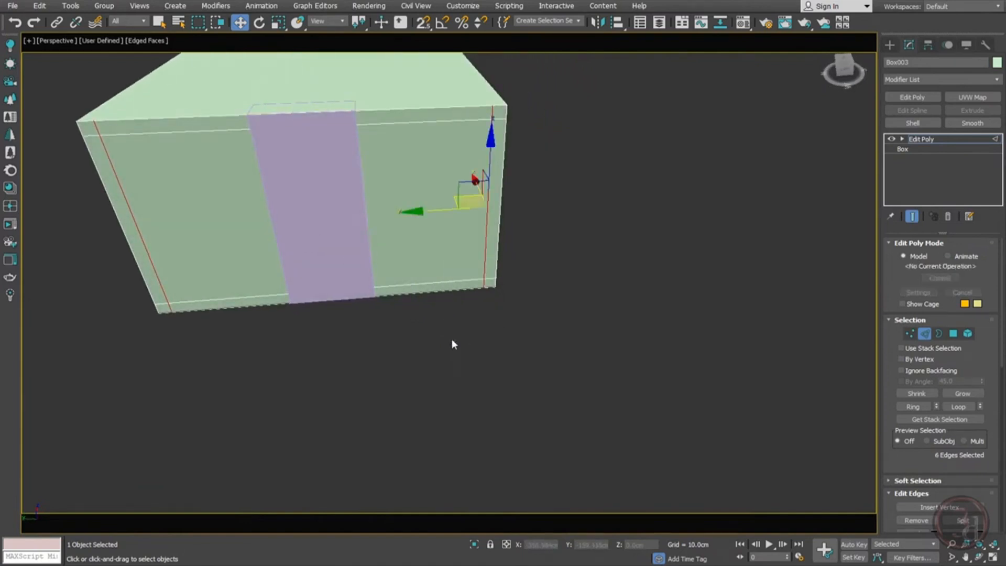
Connect the four horizontal edges across the column wall with 2 segments and a pinch of 1, beside the column's sides
{"action": "middle_click_drag", "start_coordinate": [452, 344], "coordinate": [394, 318], "text": "alt"}
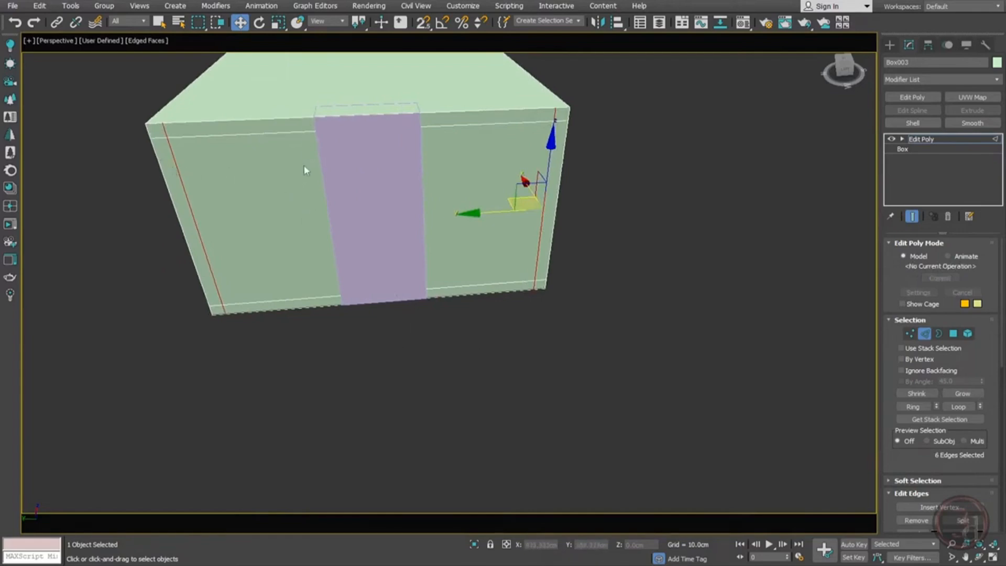
{"action": "left_click", "coordinate": [369, 326]}
{"action": "left_click_drag", "start_coordinate": [401, 157], "coordinate": [407, 93]}
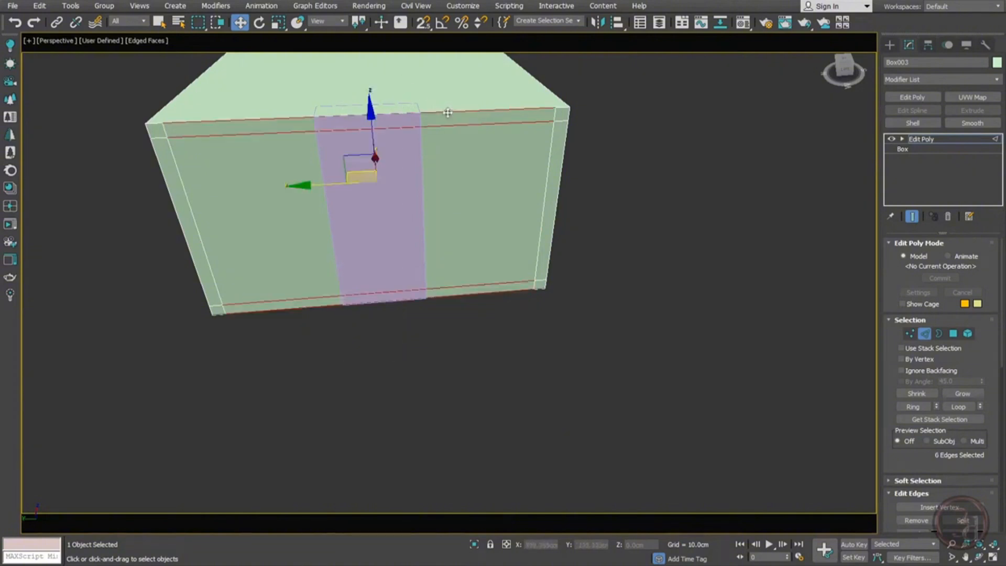
{"action": "key", "text": "F3"}
{"action": "middle_click_drag", "start_coordinate": [416, 217], "coordinate": [354, 229], "text": "alt"}
{"action": "middle_click_drag", "start_coordinate": [407, 282], "coordinate": [339, 376], "text": "alt"}
{"action": "left_click_drag", "start_coordinate": [314, 364], "coordinate": [391, 254]}
{"action": "middle_click_drag", "start_coordinate": [388, 333], "coordinate": [438, 226], "text": "alt"}
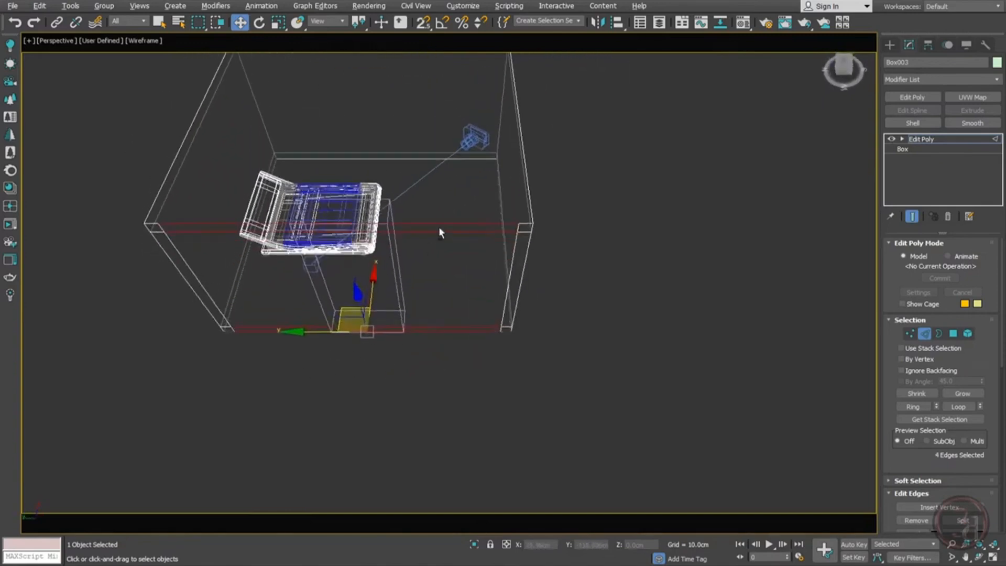
{"action": "right_click", "coordinate": [438, 225], "text": "alt"}
{"action": "right_click", "coordinate": [430, 218]}
{"action": "right_click", "coordinate": [428, 196]}
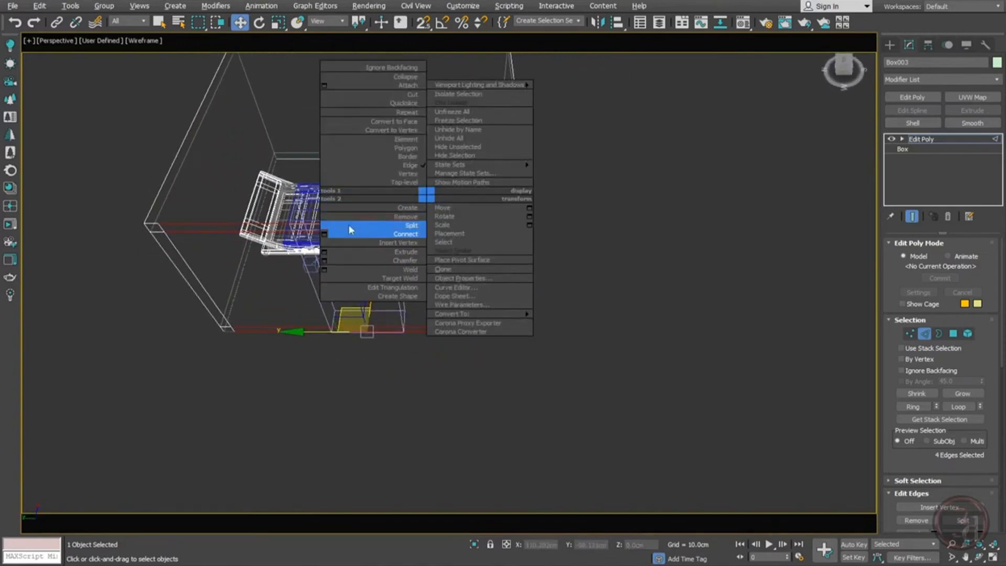
{"action": "left_click", "coordinate": [325, 235]}
{"action": "middle_click_drag", "start_coordinate": [390, 318], "coordinate": [395, 323]}
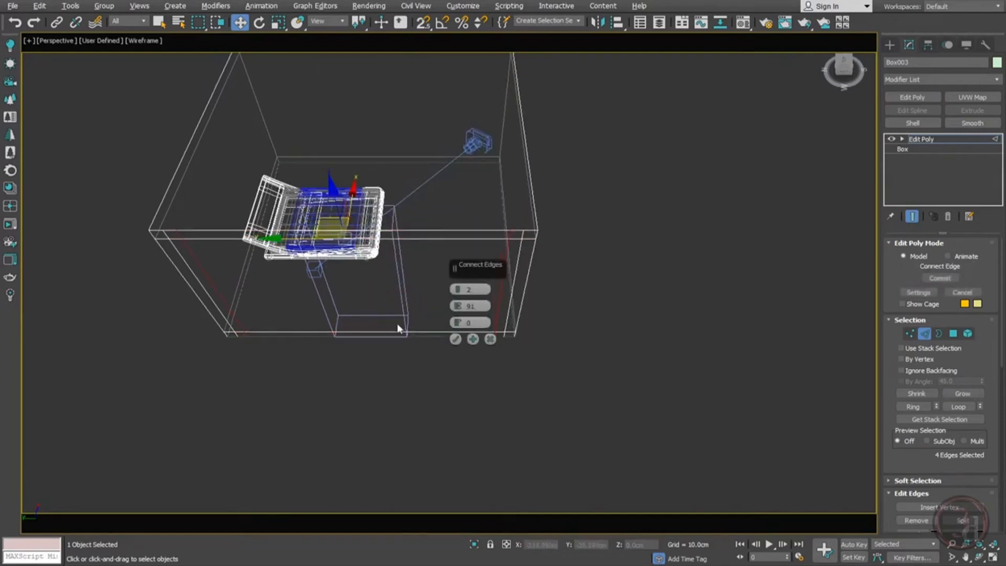
{"action": "key", "text": "F3"}
{"action": "left_click_drag", "start_coordinate": [458, 306], "coordinate": [422, 511]}
{"action": "middle_click_drag", "start_coordinate": [416, 460], "coordinate": [467, 456]}
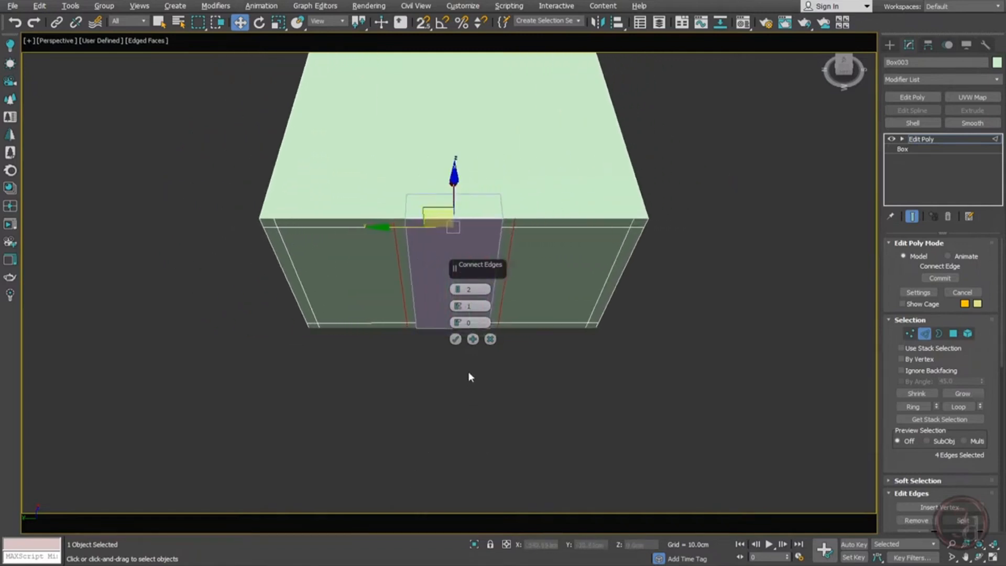
{"action": "left_click", "coordinate": [455, 339]}
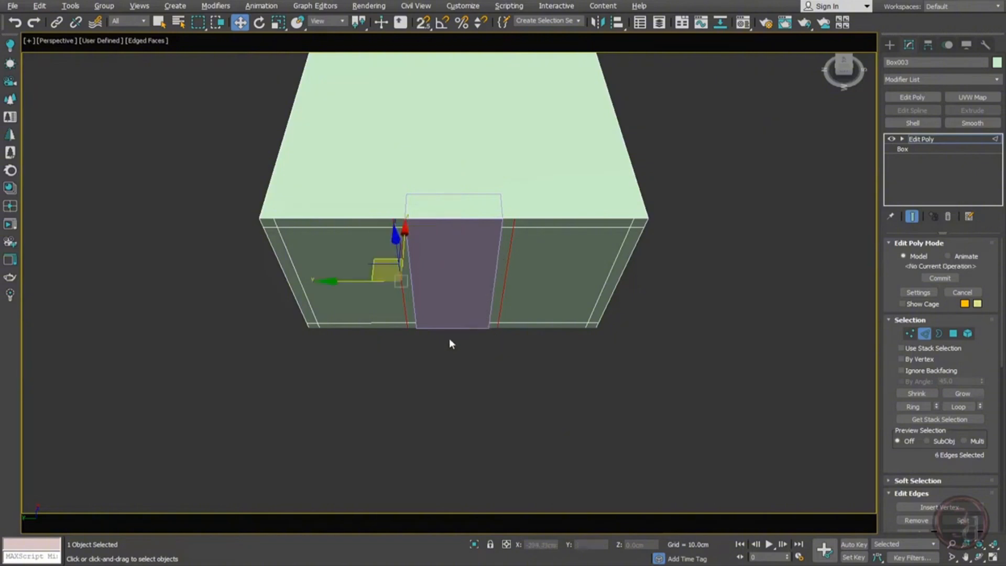
Detach the two large wall polygons on either side of the column as the separate object Object004
{"action": "left_click", "coordinate": [538, 371]}
{"action": "left_click", "coordinate": [954, 335]}
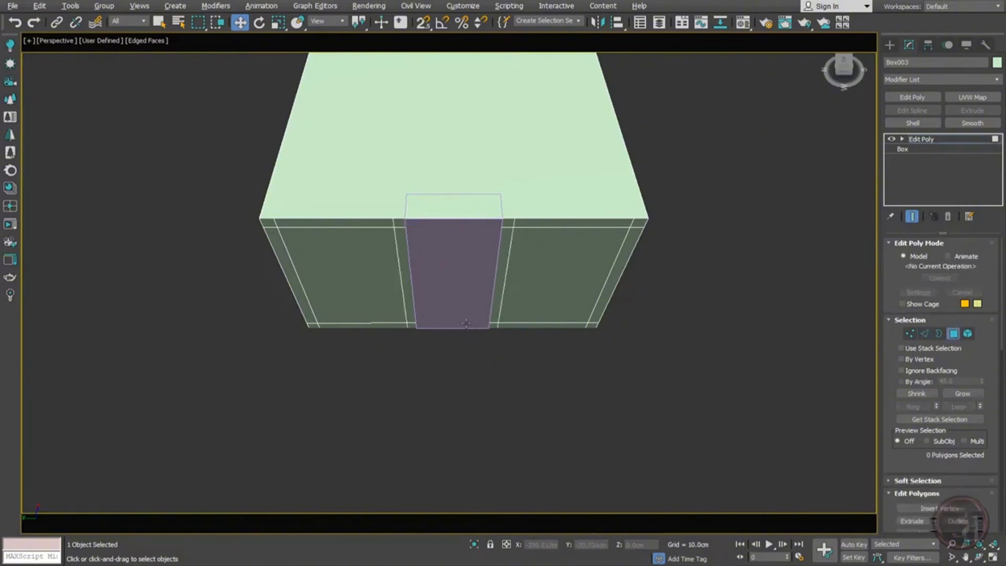
{"action": "left_click", "coordinate": [384, 283]}
{"action": "left_click", "coordinate": [557, 283], "text": "ctrl"}
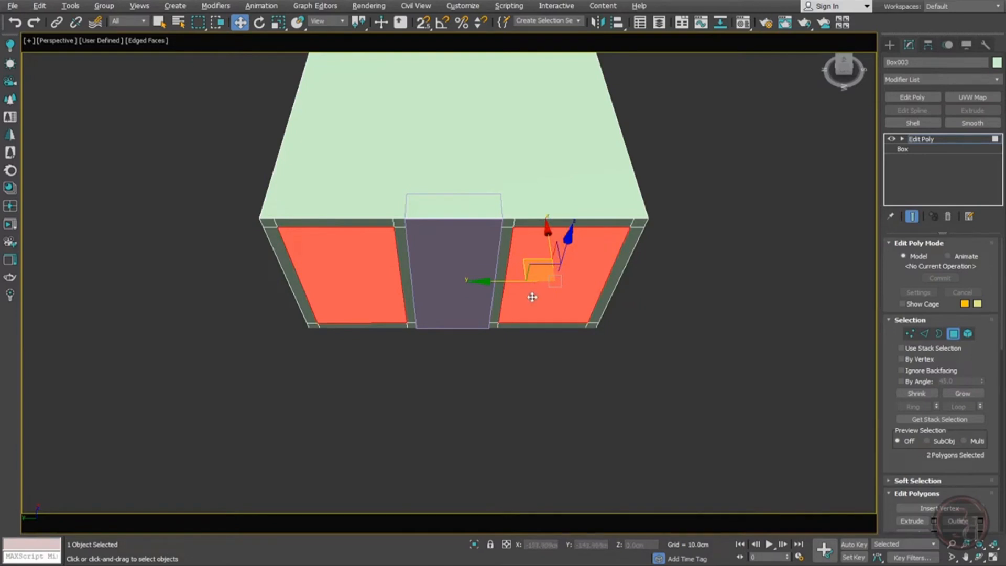
{"action": "key", "text": "c"}
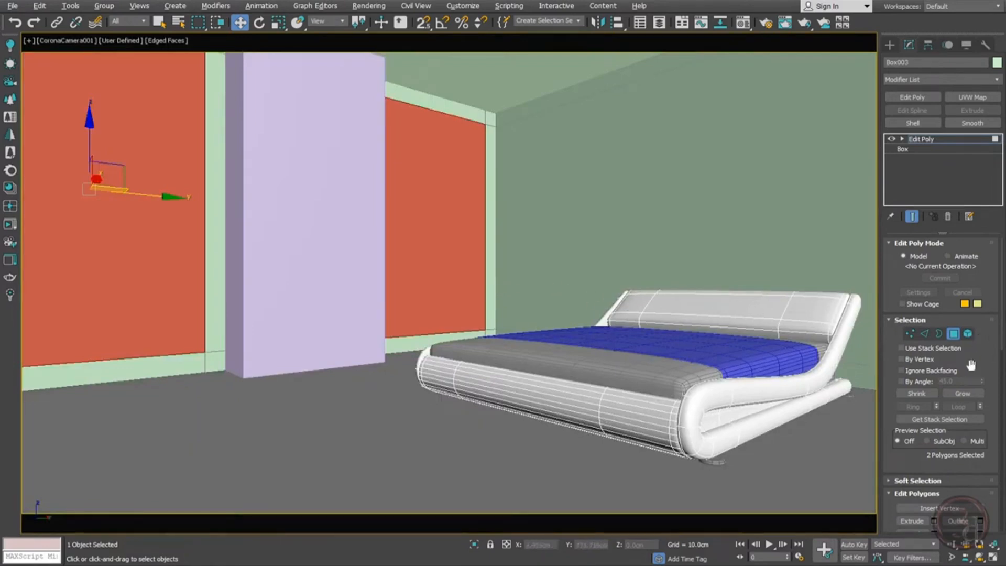
{"action": "scroll", "coordinate": [972, 366], "scroll_direction": "down", "scroll_amount": 3}
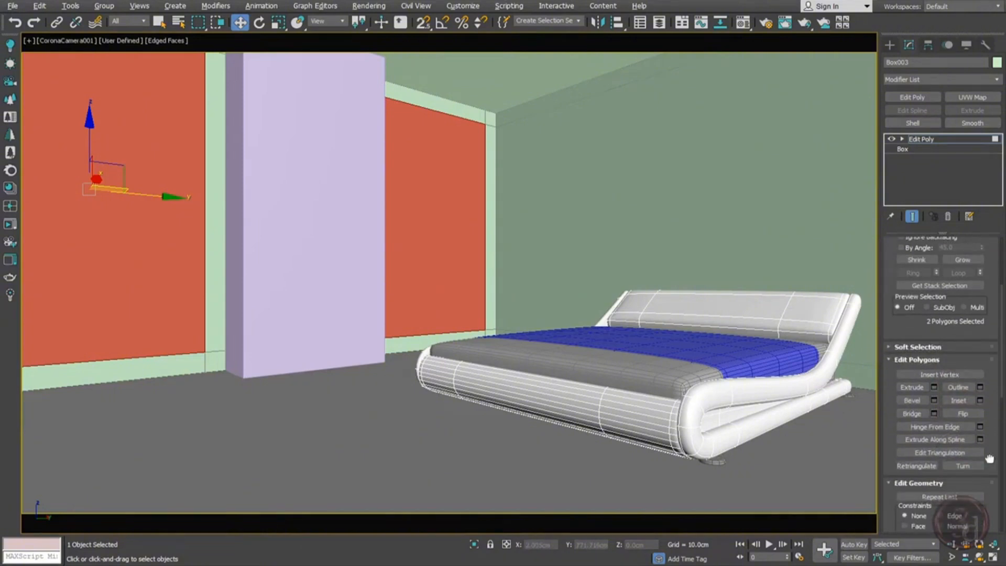
{"action": "left_click_drag", "start_coordinate": [990, 459], "coordinate": [992, 270]}
{"action": "left_click", "coordinate": [980, 376]}
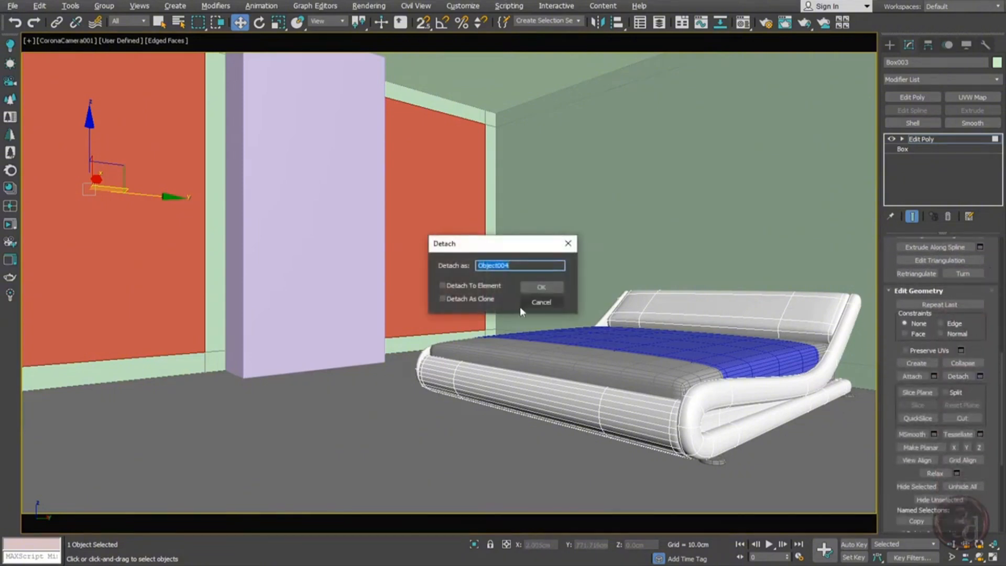
{"action": "left_click", "coordinate": [548, 285]}
{"action": "left_click", "coordinate": [919, 139]}
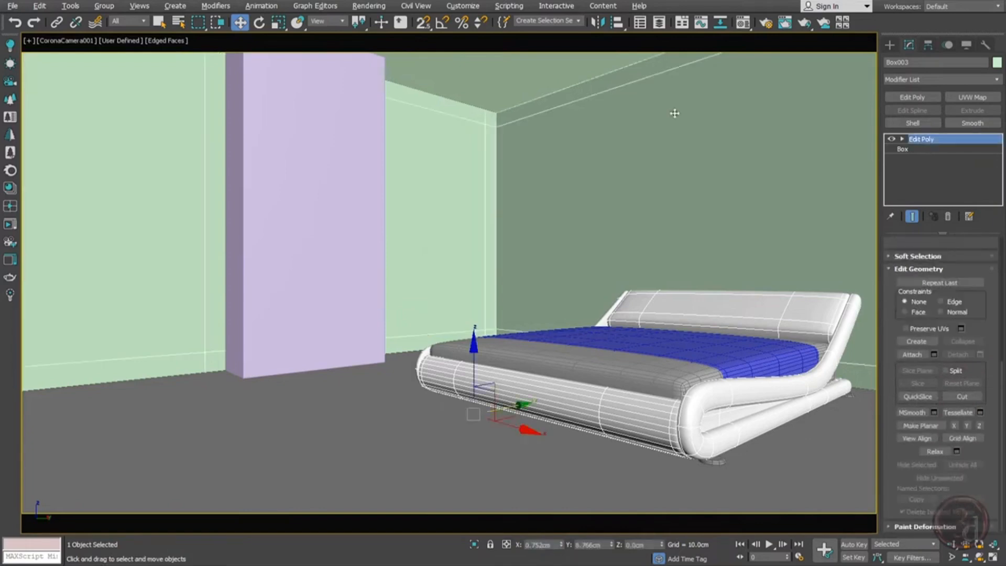
Change the object color of the detached wall panels to light purple
{"action": "left_click", "coordinate": [439, 139]}
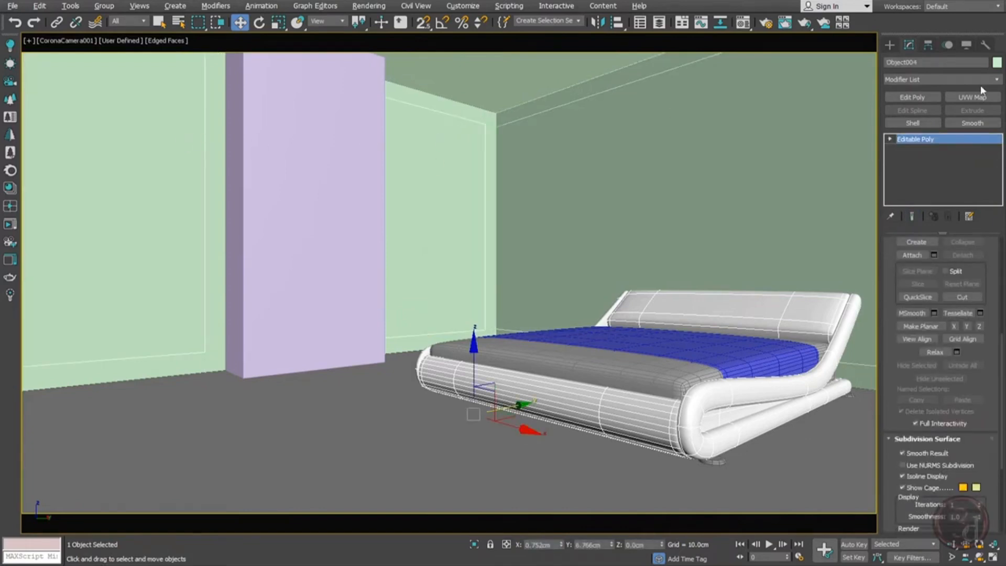
{"action": "left_click", "coordinate": [997, 63]}
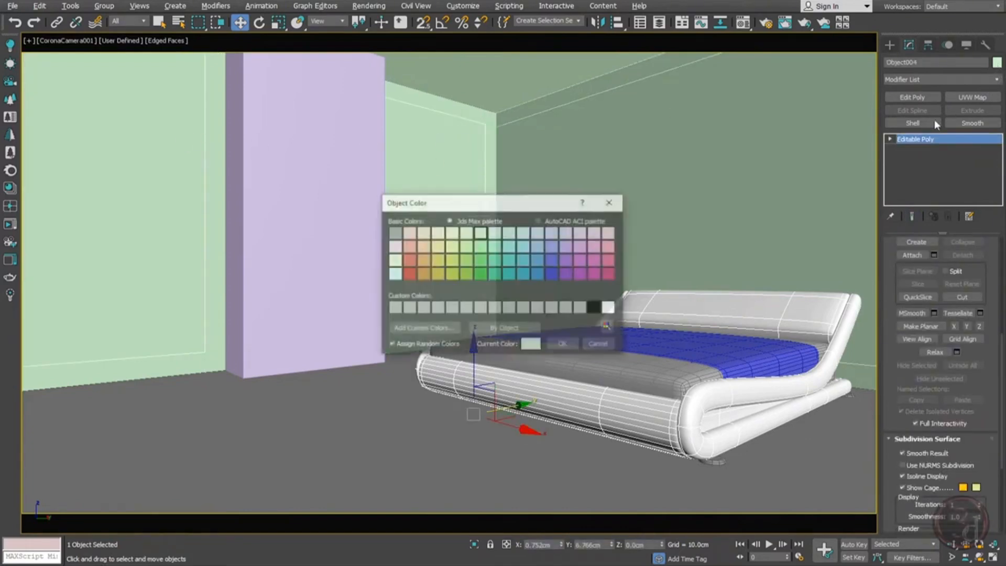
{"action": "left_click", "coordinate": [584, 247]}
{"action": "left_click", "coordinate": [561, 345]}
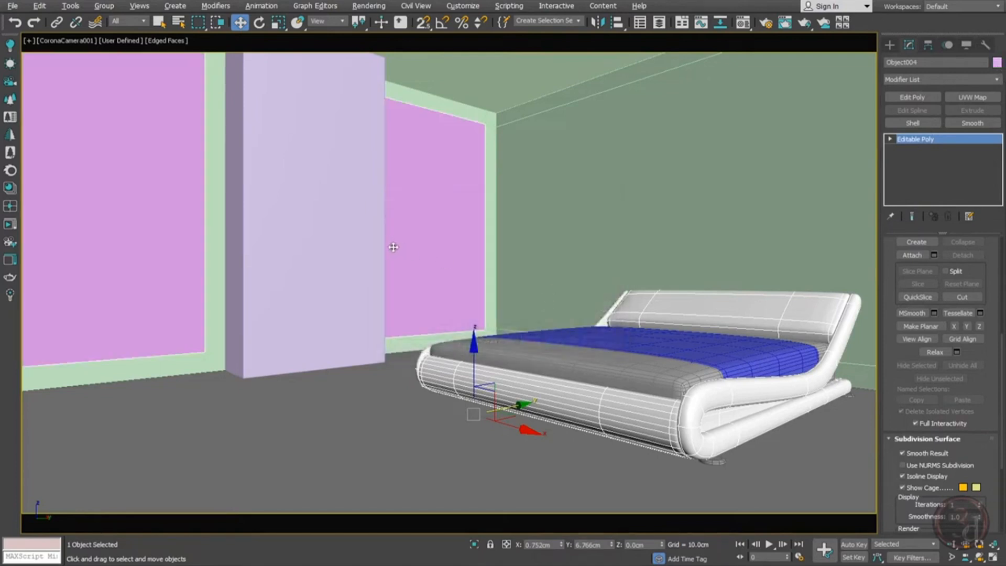
Try moving the detached wall panels outward along the X axis, and undo the moves
{"action": "left_click", "coordinate": [309, 273]}
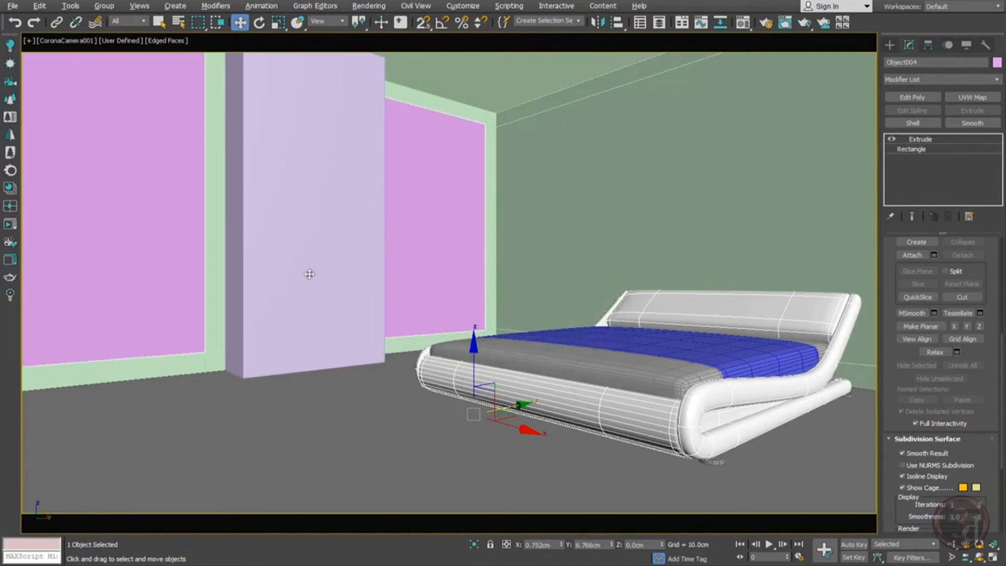
{"action": "left_click", "coordinate": [440, 229]}
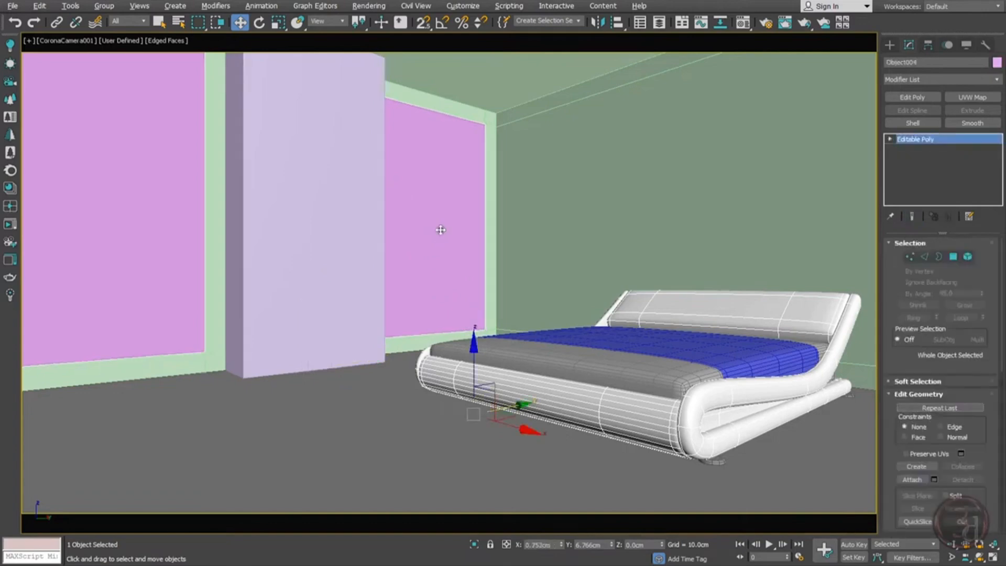
{"action": "left_click_drag", "start_coordinate": [440, 229], "coordinate": [566, 255]}
{"action": "key", "text": "ctrl+z"}
{"action": "left_click", "coordinate": [488, 143]}
{"action": "left_click_drag", "start_coordinate": [488, 143], "coordinate": [551, 197]}
{"action": "key", "text": "ctrl+z"}
{"action": "left_click", "coordinate": [424, 204]}
{"action": "left_click_drag", "start_coordinate": [524, 431], "coordinate": [449, 422]}
{"action": "key", "text": "ctrl+z"}
{"action": "left_click_drag", "start_coordinate": [515, 430], "coordinate": [458, 421]}
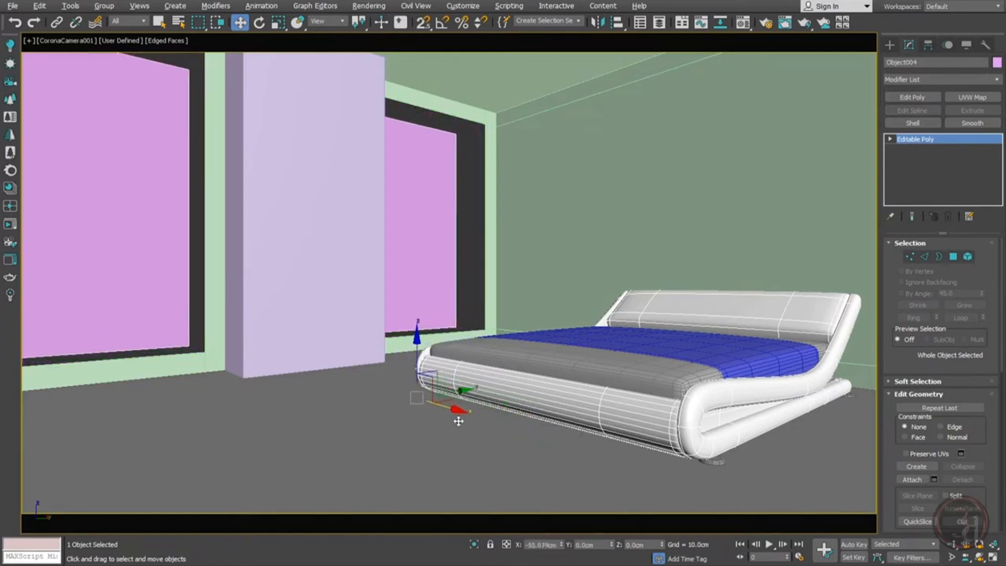
{"action": "key", "text": "ctrl+z"}
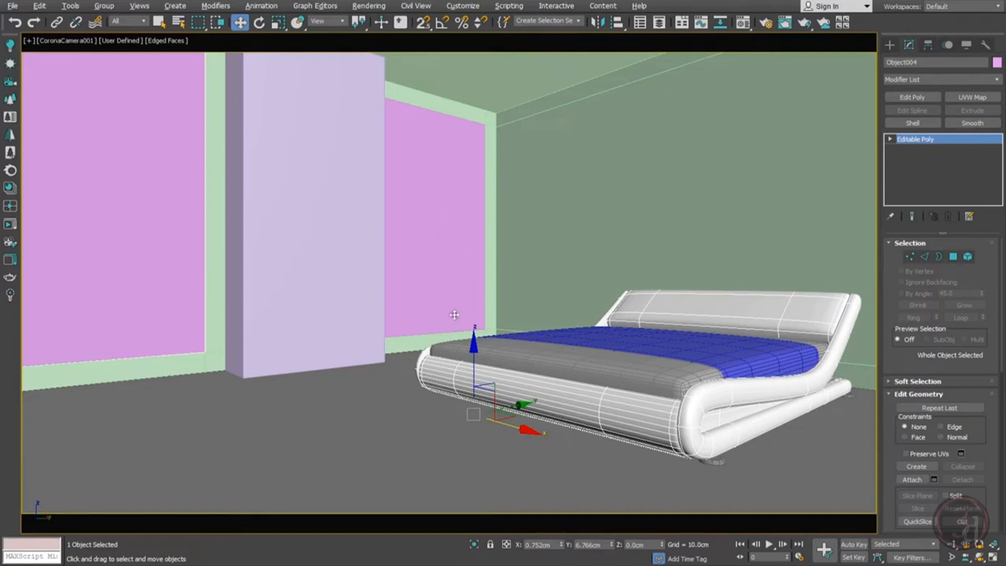
Freeze the transform of the detached wall panels, and move them outward along the X axis by about 150 cm
{"action": "right_click", "coordinate": [443, 229]}
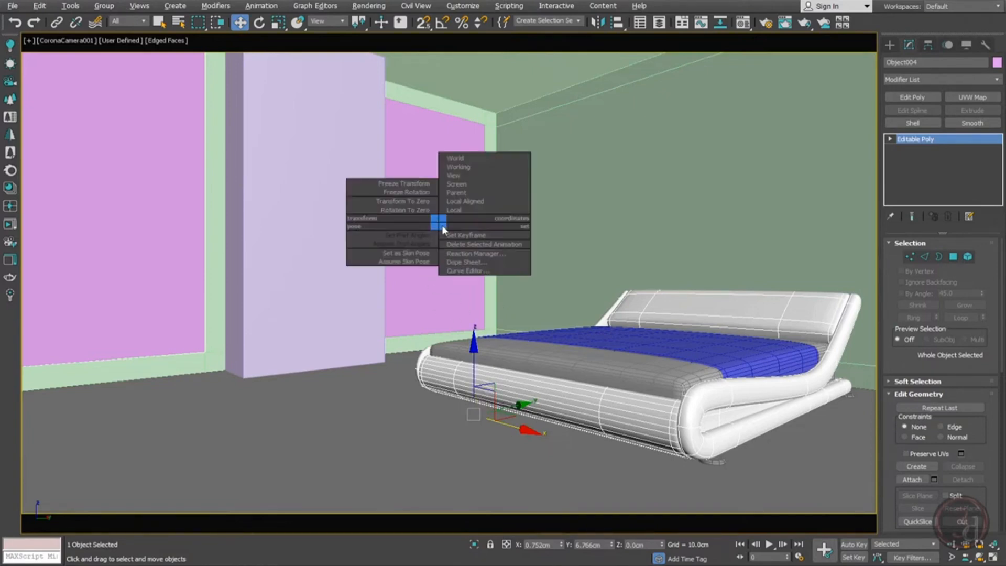
{"action": "left_click", "coordinate": [404, 184]}
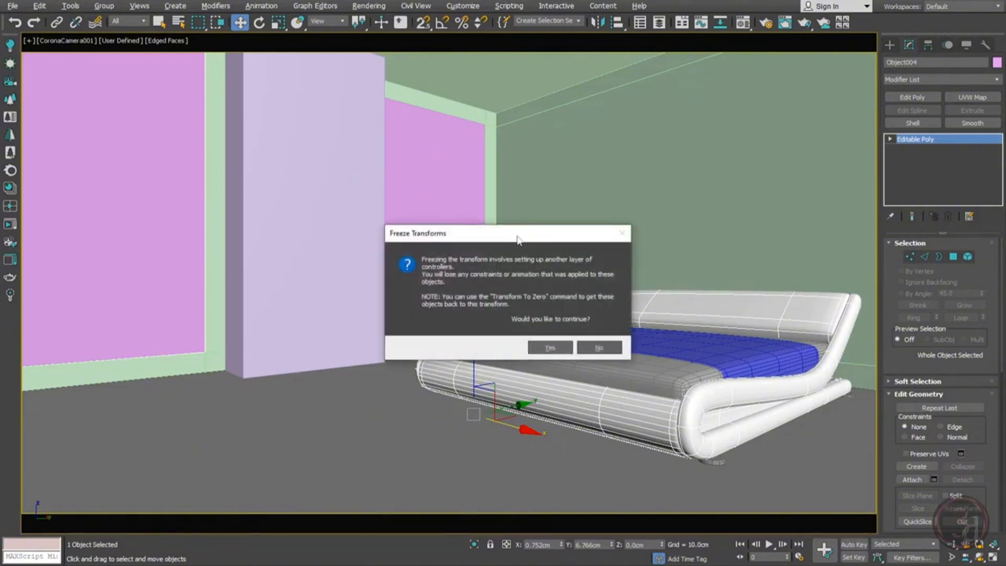
{"action": "left_click", "coordinate": [549, 348]}
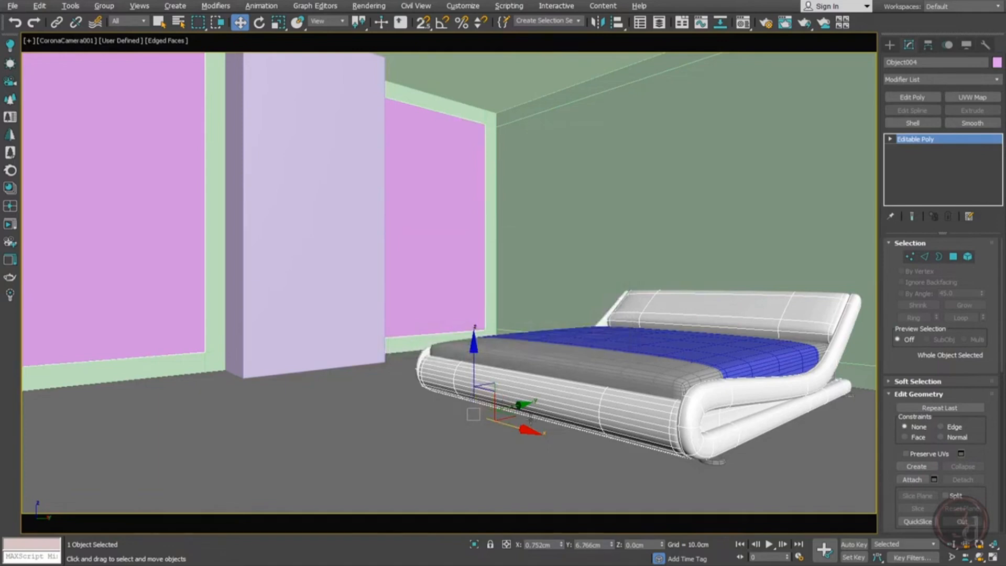
{"action": "left_click_drag", "start_coordinate": [533, 434], "coordinate": [391, 390]}
Add a Shell modifier to the green room walls with an outer amount of 10 cm
{"action": "left_click", "coordinate": [489, 259]}
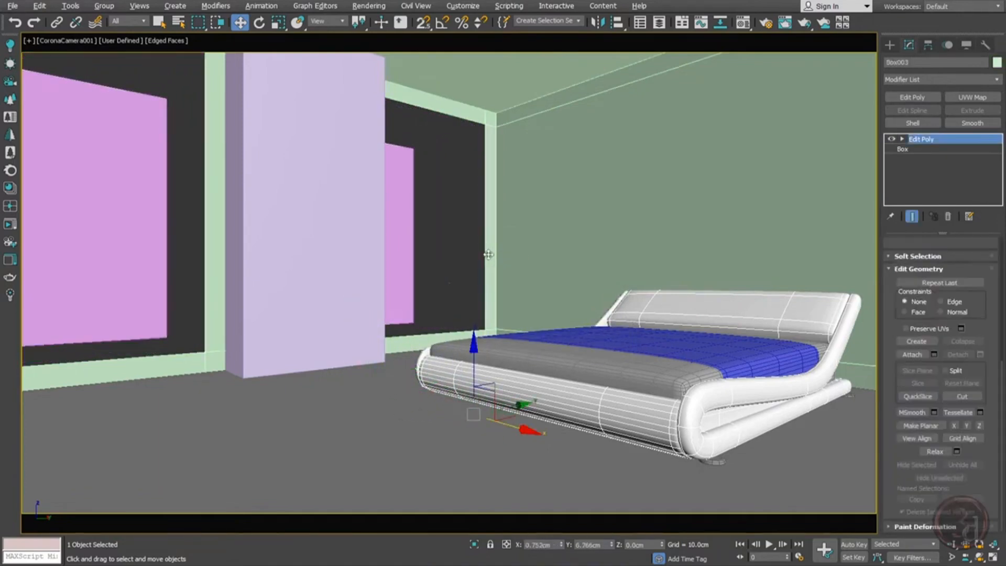
{"action": "left_click", "coordinate": [920, 121]}
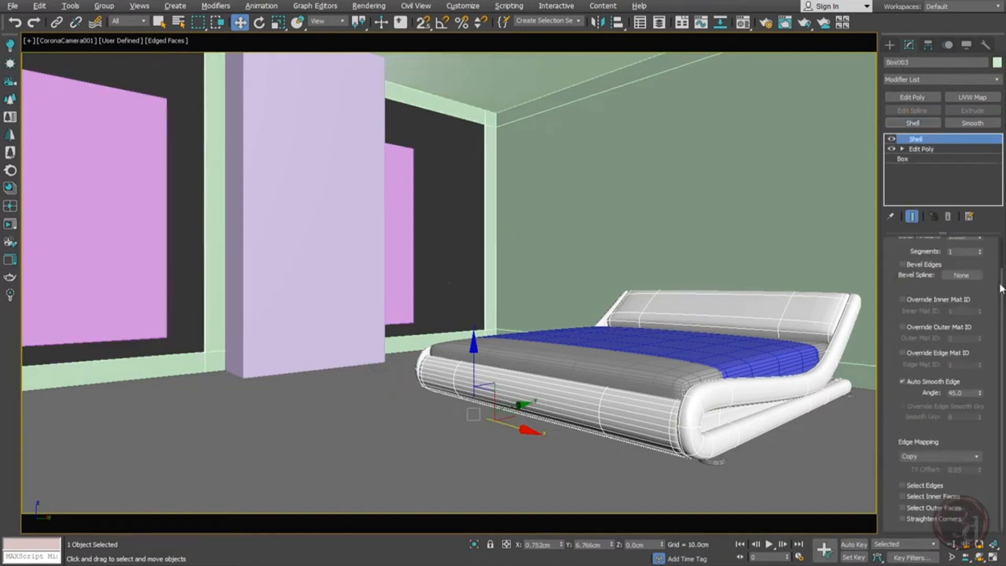
{"action": "scroll", "coordinate": [992, 257], "scroll_direction": "up", "scroll_amount": 3}
{"action": "left_click_drag", "start_coordinate": [980, 272], "coordinate": [980, 215]}
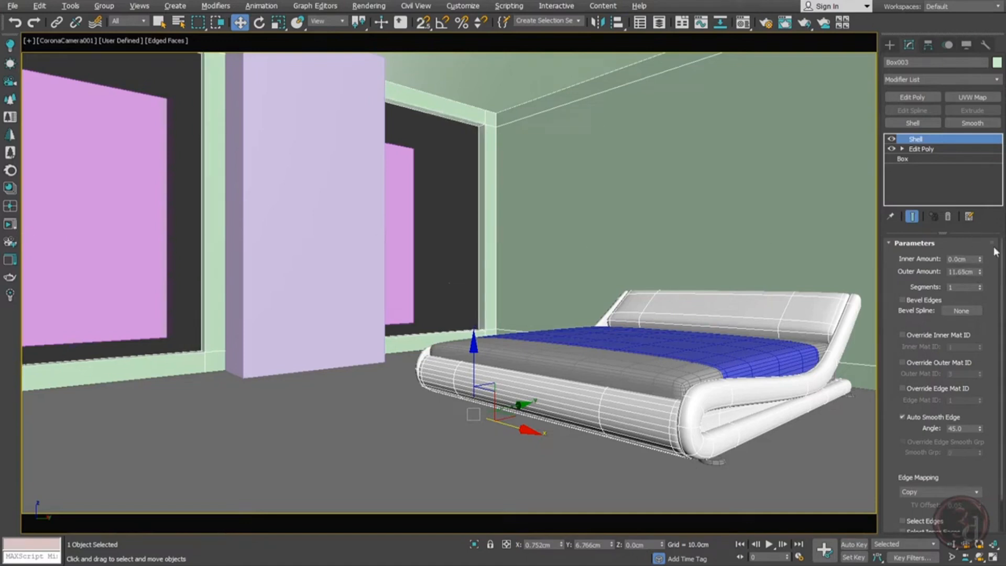
{"action": "double_click", "coordinate": [963, 272]}
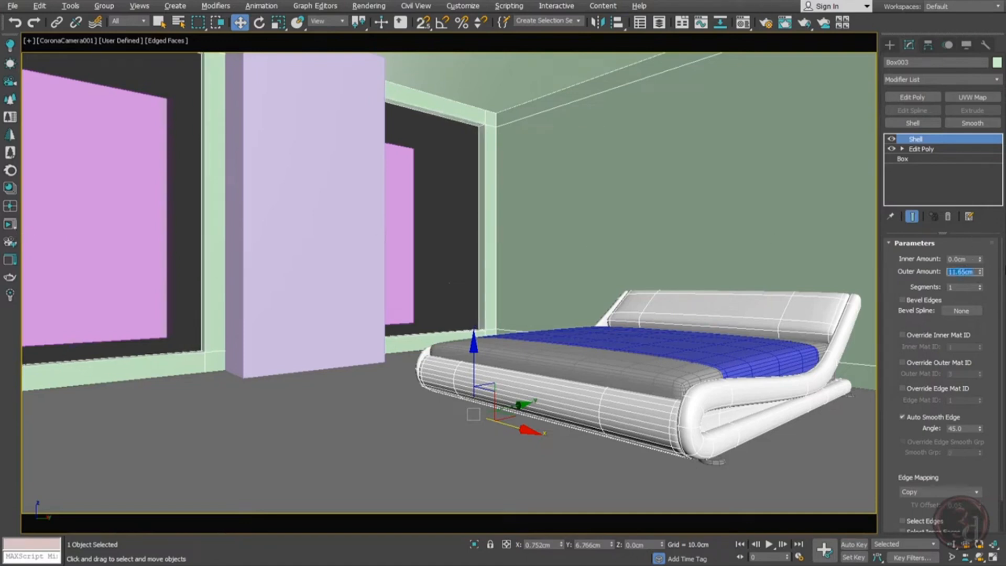
{"action": "type", "text": "10"}
{"action": "key", "text": "Return"}
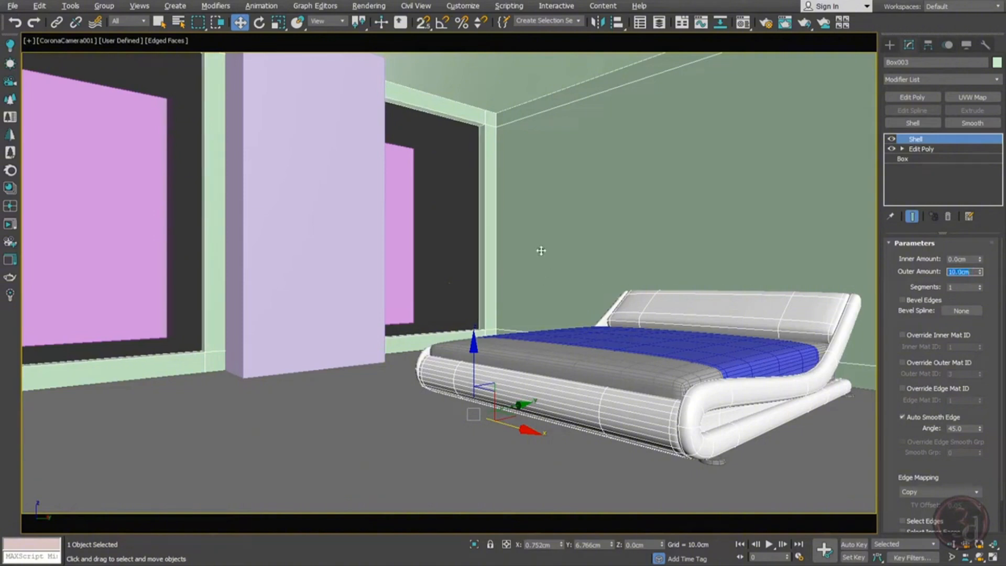
Reset the wall panels with Transform To Zero, and move them about 10 cm outward along the X axis into the wall openings
{"action": "left_click", "coordinate": [453, 238]}
{"action": "left_click", "coordinate": [404, 211]}
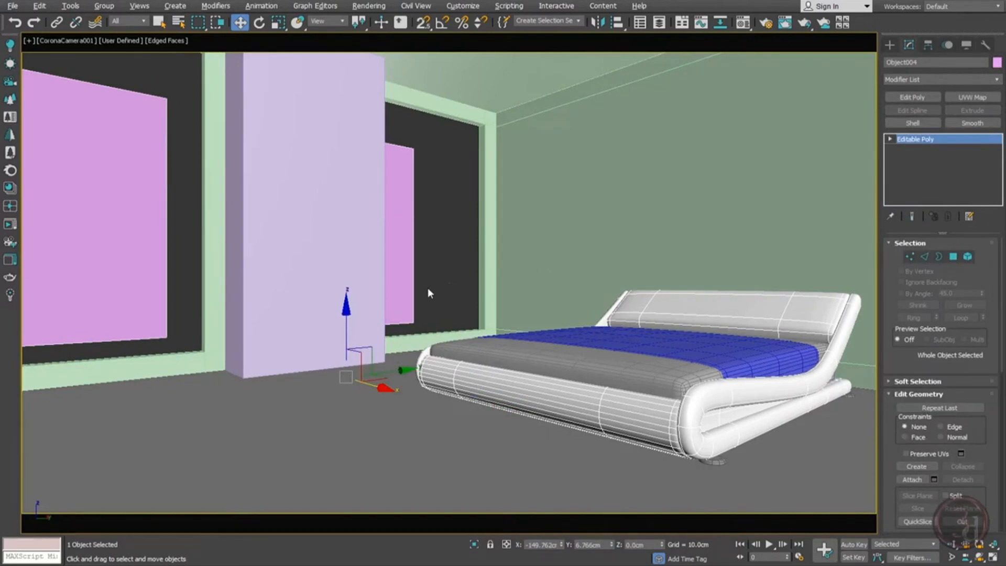
{"action": "right_click", "coordinate": [409, 254], "text": "alt"}
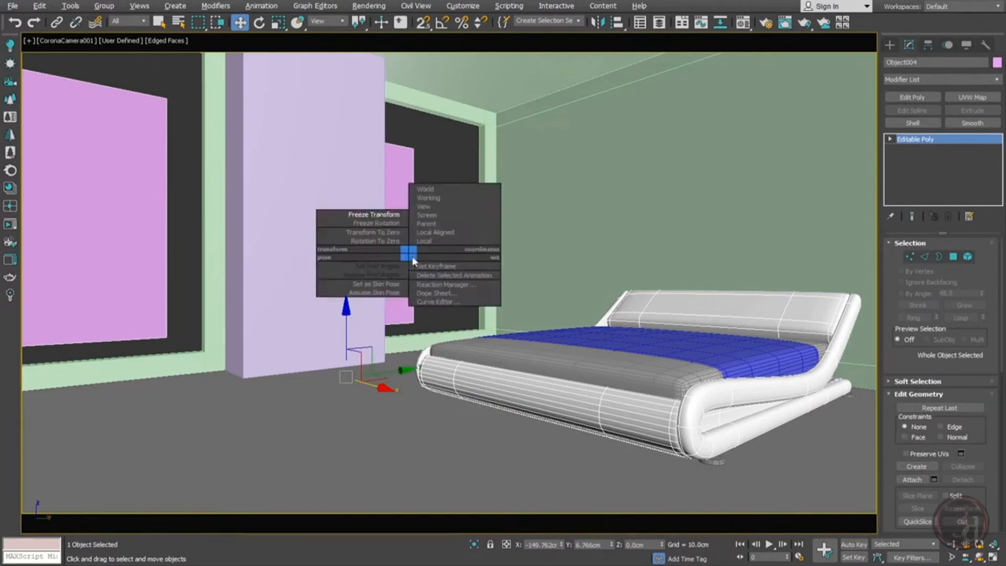
{"action": "left_click", "coordinate": [381, 233]}
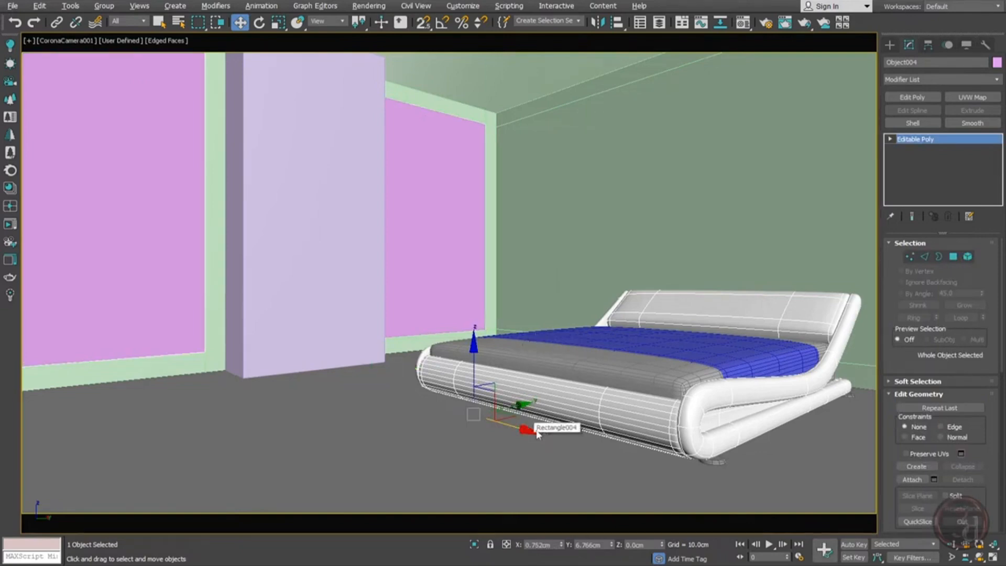
{"action": "left_click_drag", "start_coordinate": [525, 430], "coordinate": [514, 429]}
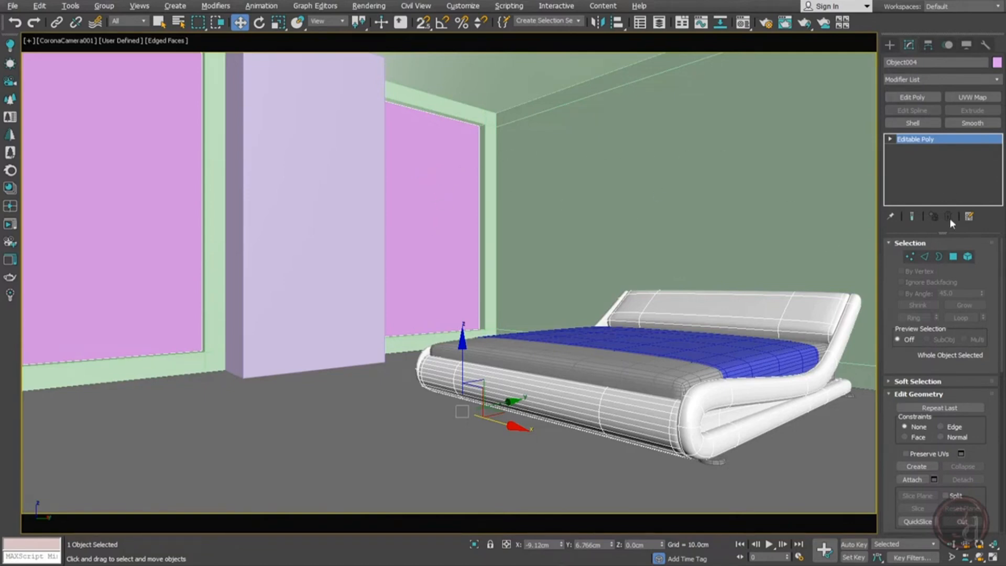
Start a bevel on both wall panel polygons with an outline of -5 cm
{"action": "left_click", "coordinate": [954, 256]}
{"action": "left_click", "coordinate": [485, 180]}
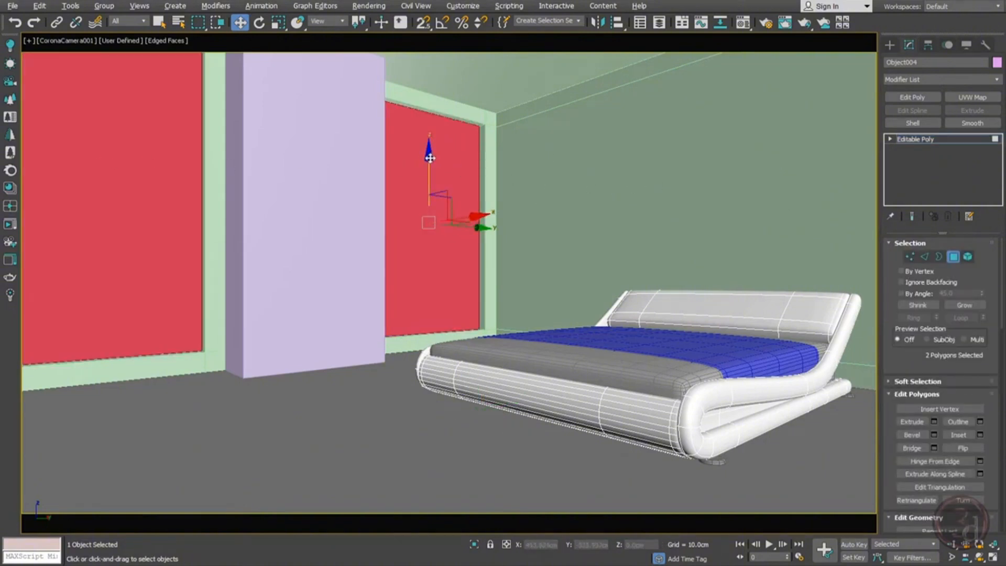
{"action": "right_click", "coordinate": [460, 153]}
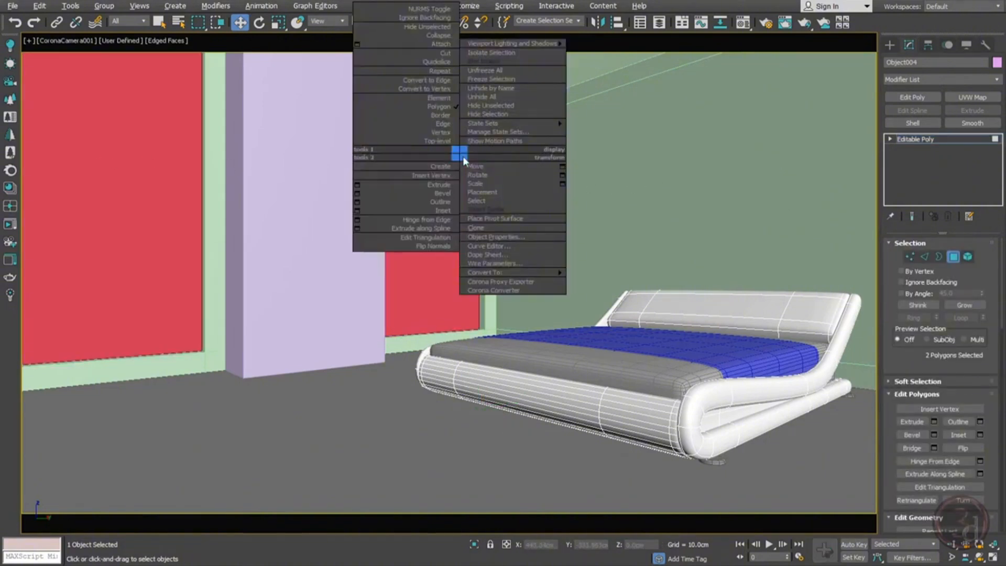
{"action": "left_click", "coordinate": [358, 194]}
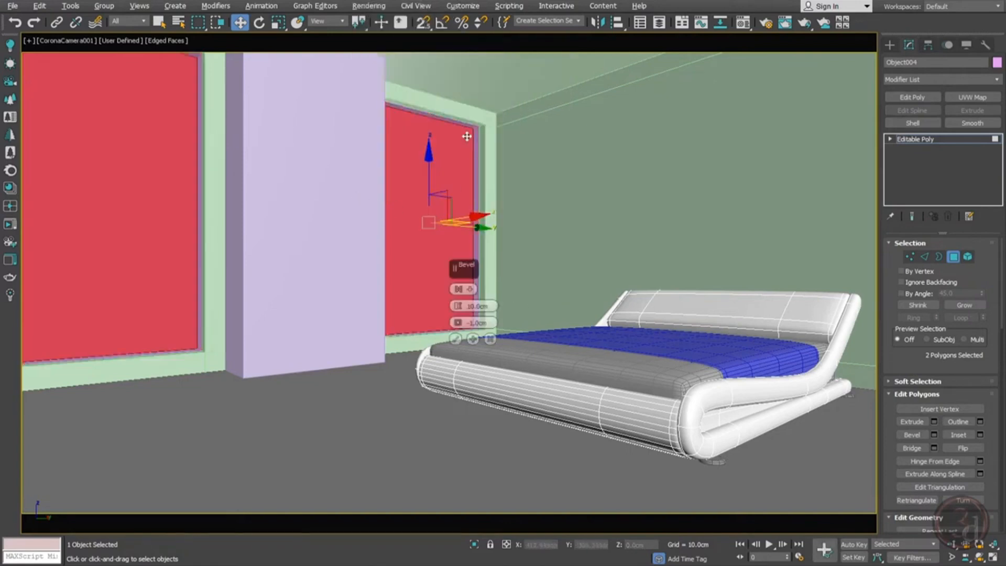
{"action": "right_click", "coordinate": [457, 324]}
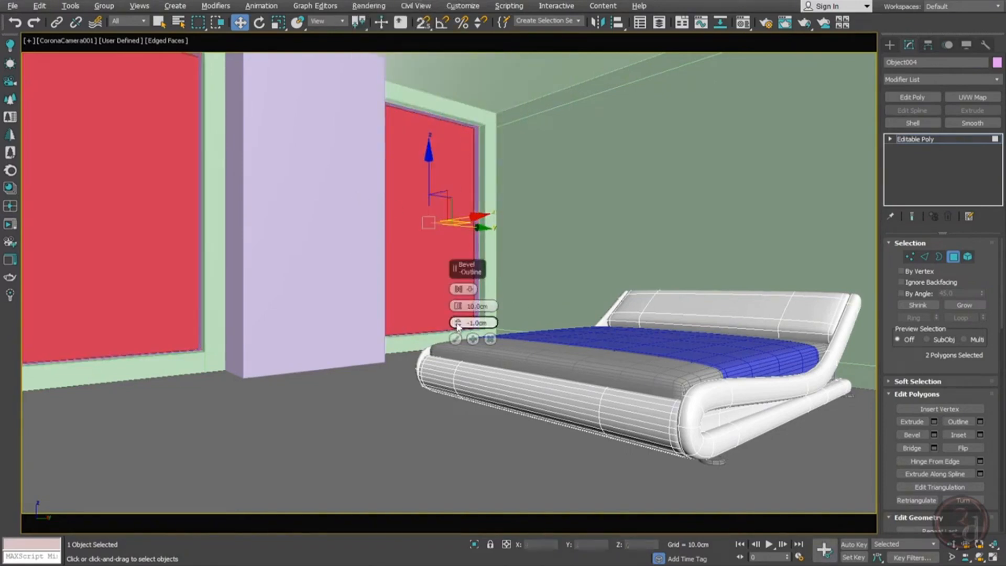
{"action": "right_click", "coordinate": [458, 307]}
{"action": "mouse_move", "coordinate": [458, 323]}
{"action": "left_mouse_down"}
{"action": "mouse_move", "coordinate": [459, 346]}
{"action": "mouse_move", "coordinate": [458, 324]}
{"action": "left_mouse_up"}
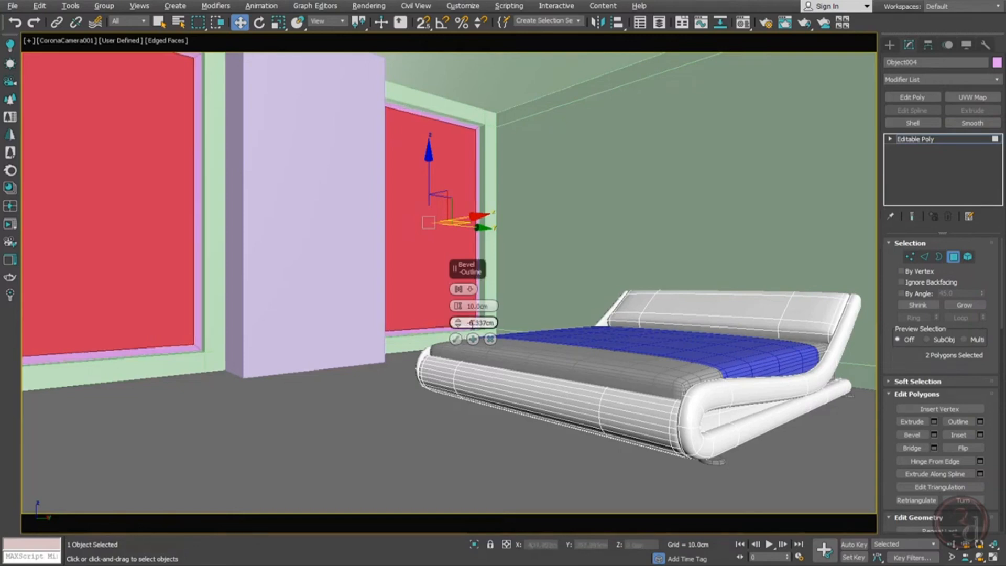
{"action": "type", "text": "-5"}
{"action": "key", "text": "Return"}
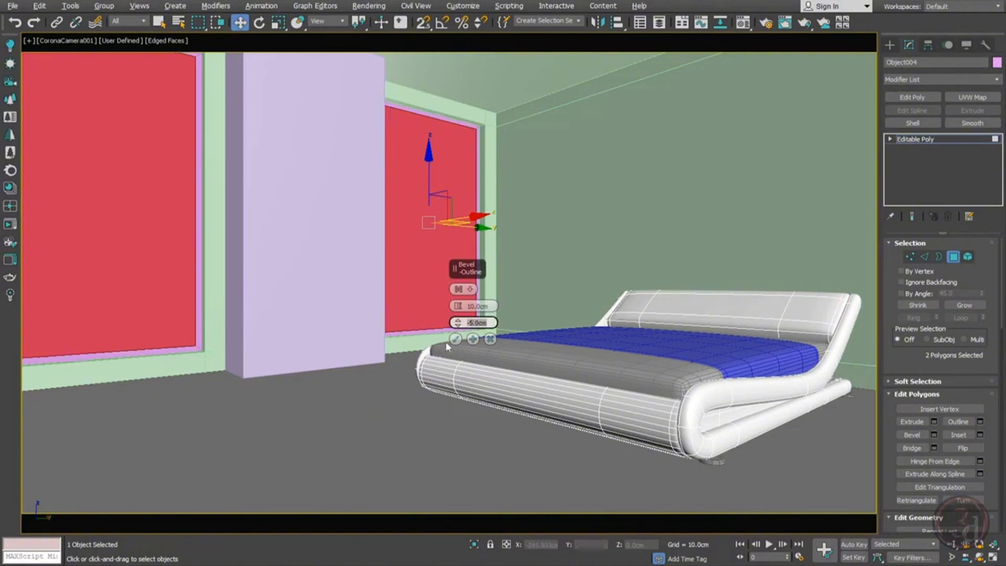
Set the bevel height to 0 and apply the bevel to both panel polygons
{"action": "left_click", "coordinate": [460, 312]}
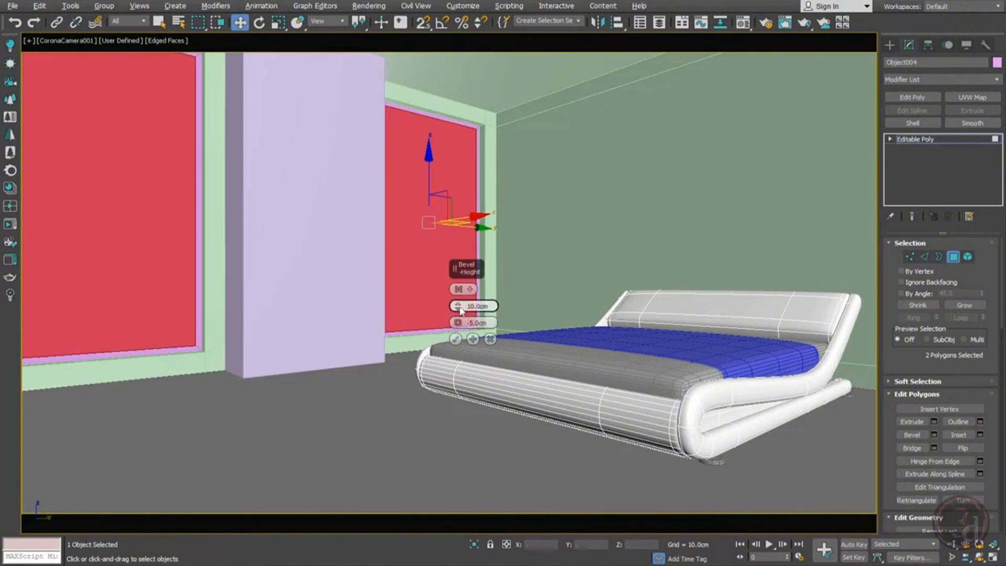
{"action": "left_click_drag", "start_coordinate": [458, 306], "coordinate": [457, 313]}
{"action": "key", "text": "p"}
{"action": "scroll", "coordinate": [189, 196], "scroll_direction": "down", "scroll_amount": 5}
{"action": "middle_click_drag", "start_coordinate": [205, 218], "coordinate": [323, 231], "text": "alt"}
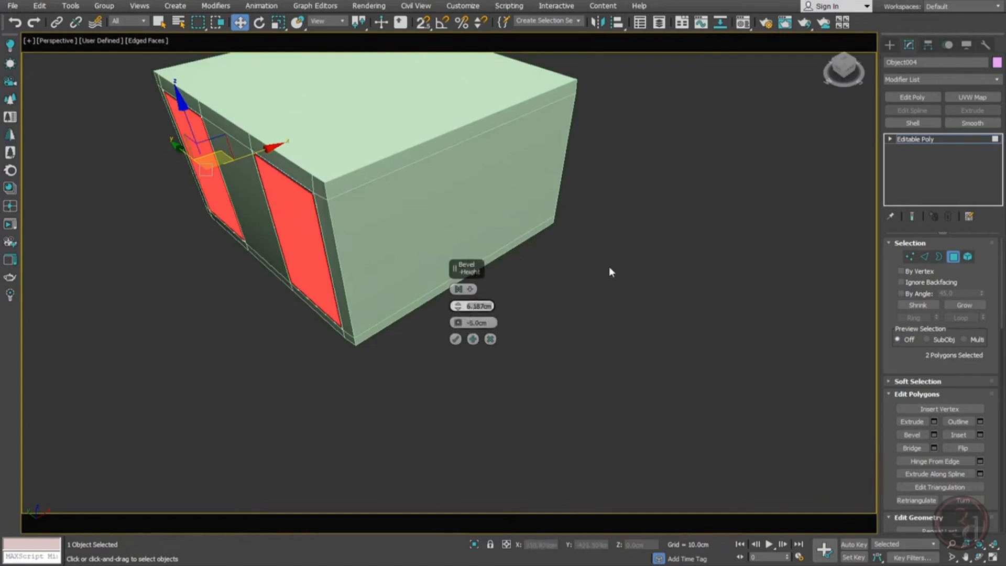
{"action": "type", "text": "0"}
{"action": "key", "text": "Return"}
{"action": "left_click", "coordinate": [456, 340]}
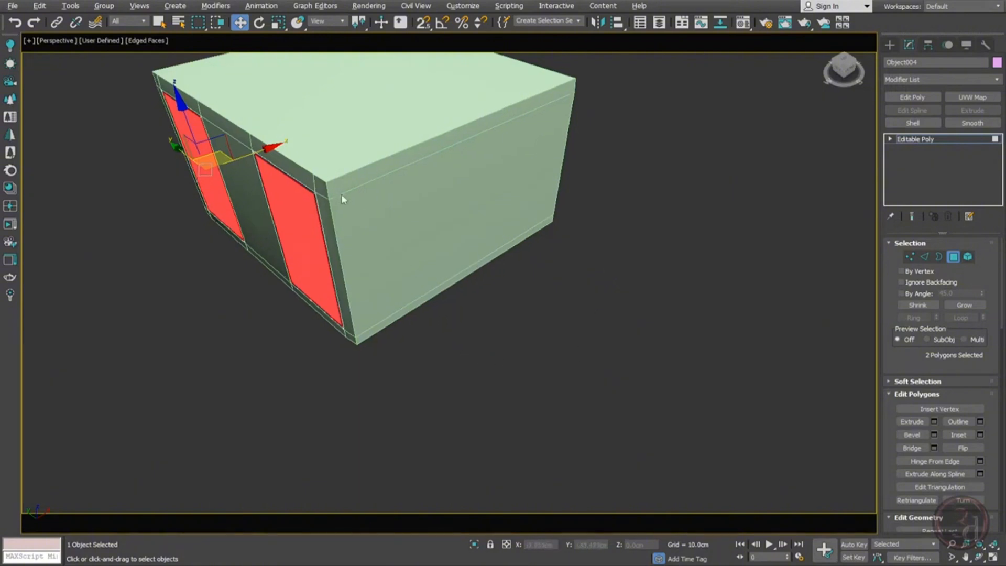
Leave polygon editing and isolate the wall panels from the rest of the scene
{"action": "middle_click_drag", "start_coordinate": [341, 194], "coordinate": [373, 195], "text": "alt"}
{"action": "left_click", "coordinate": [924, 149]}
{"action": "key", "text": "alt+q"}
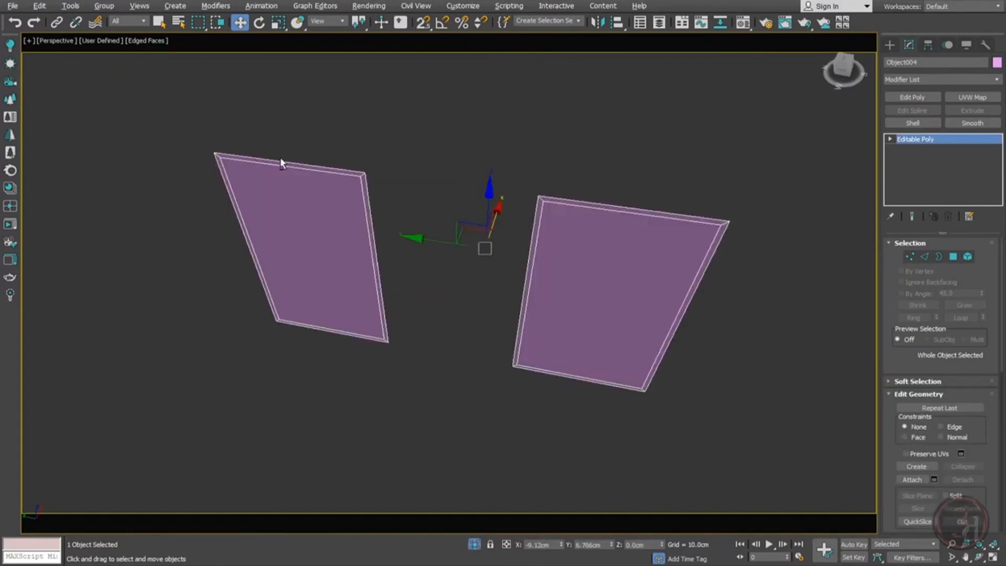
{"action": "middle_click_drag", "start_coordinate": [281, 162], "coordinate": [362, 252], "text": "alt"}
{"action": "left_click", "coordinate": [708, 257]}
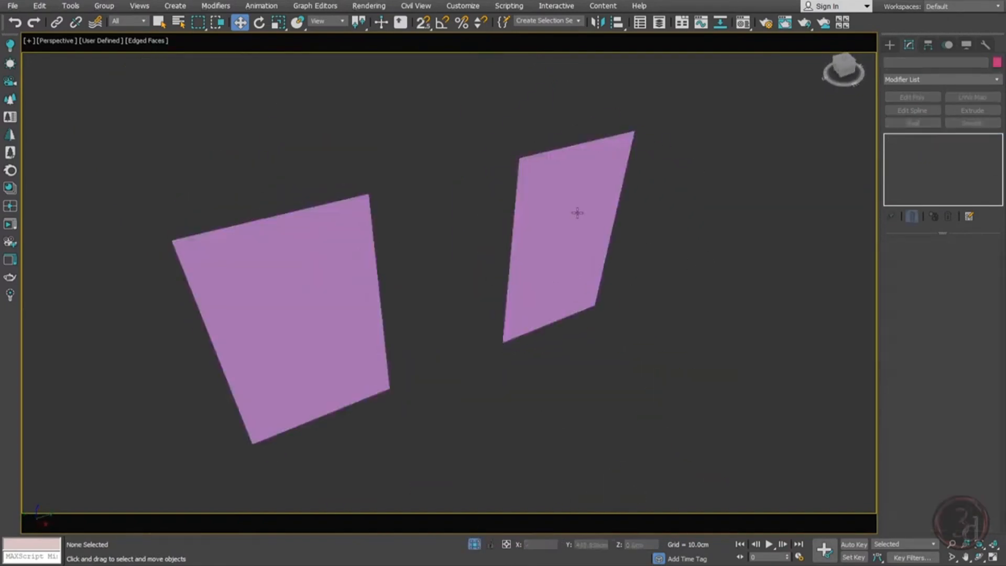
Detach the two inner polygons of the beveled panels as the separate object Object005
{"action": "left_click", "coordinate": [577, 213]}
{"action": "left_click", "coordinate": [953, 257]}
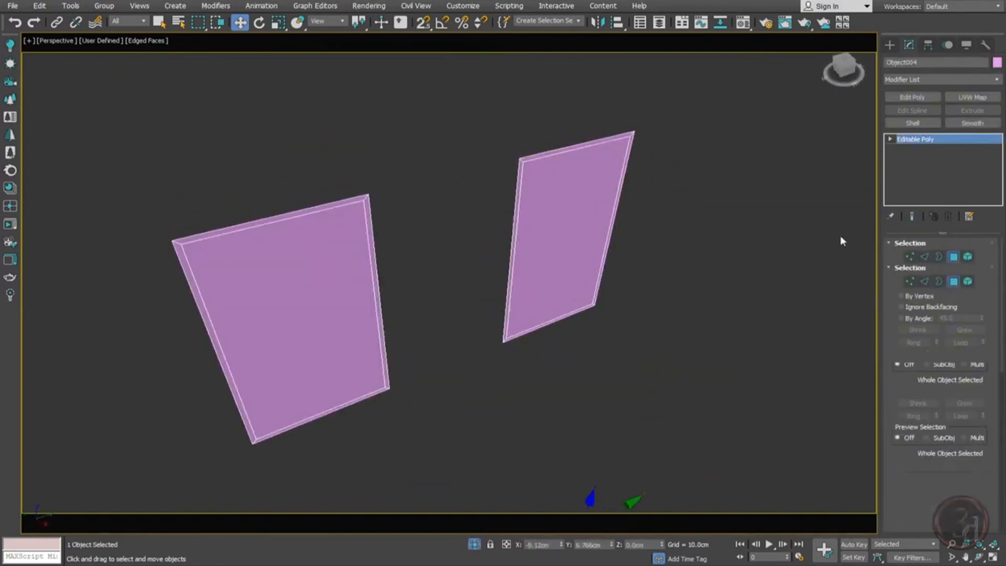
{"action": "scroll", "coordinate": [905, 364], "scroll_direction": "down", "scroll_amount": 7}
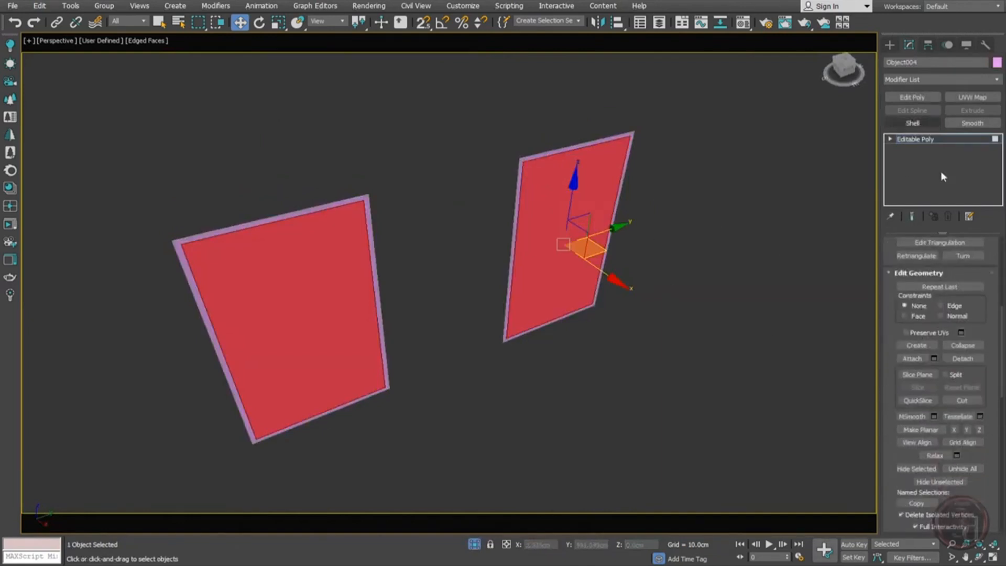
{"action": "scroll", "coordinate": [971, 371], "scroll_direction": "down", "scroll_amount": 7}
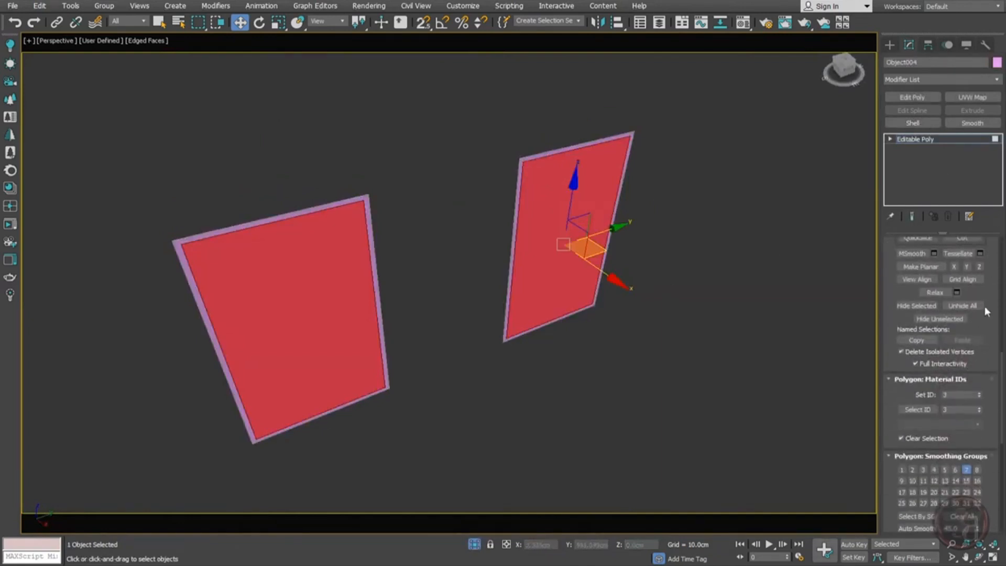
{"action": "left_click_drag", "start_coordinate": [993, 312], "coordinate": [988, 454]}
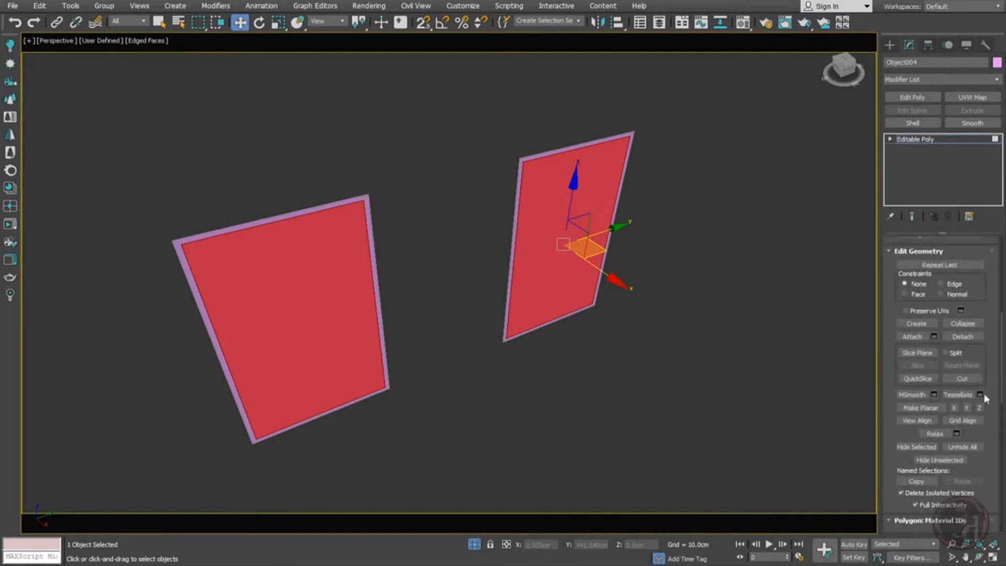
{"action": "left_click", "coordinate": [965, 337]}
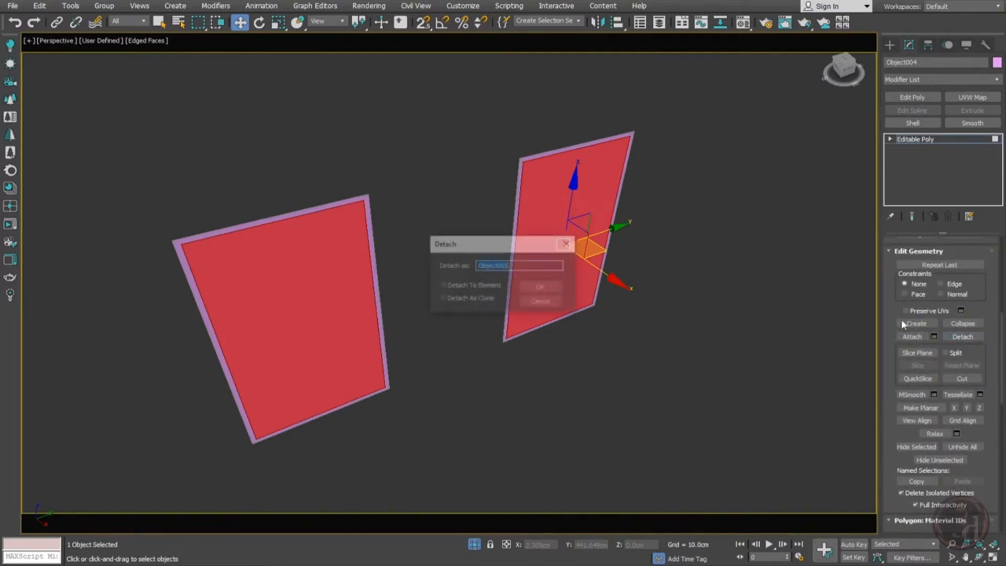
{"action": "left_click", "coordinate": [533, 288]}
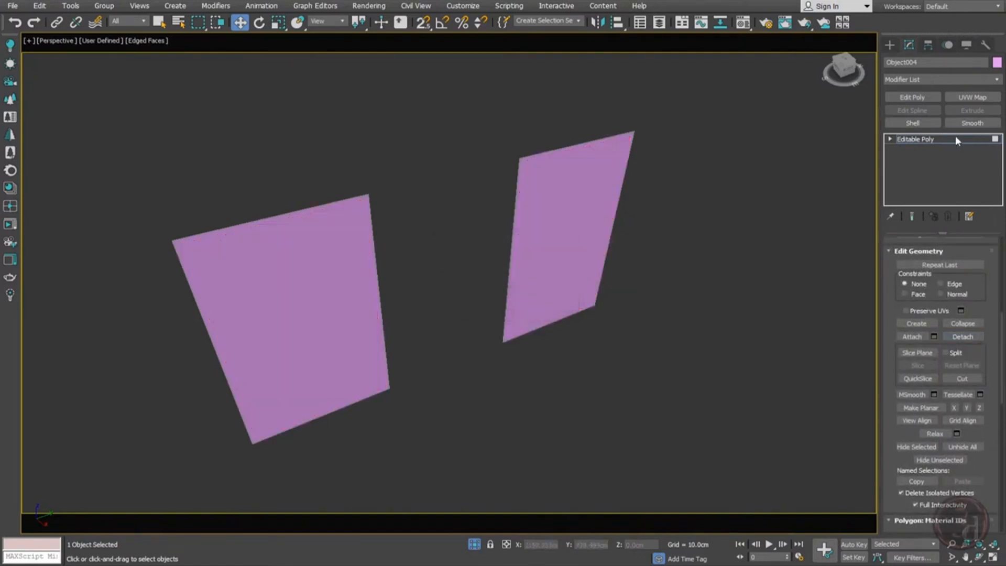
Try moving the detached inner panes out of their frames, undo the move, and change their object color to light blue
{"action": "left_click", "coordinate": [652, 265]}
{"action": "left_click", "coordinate": [566, 202]}
{"action": "left_click_drag", "start_coordinate": [566, 203], "coordinate": [653, 298]}
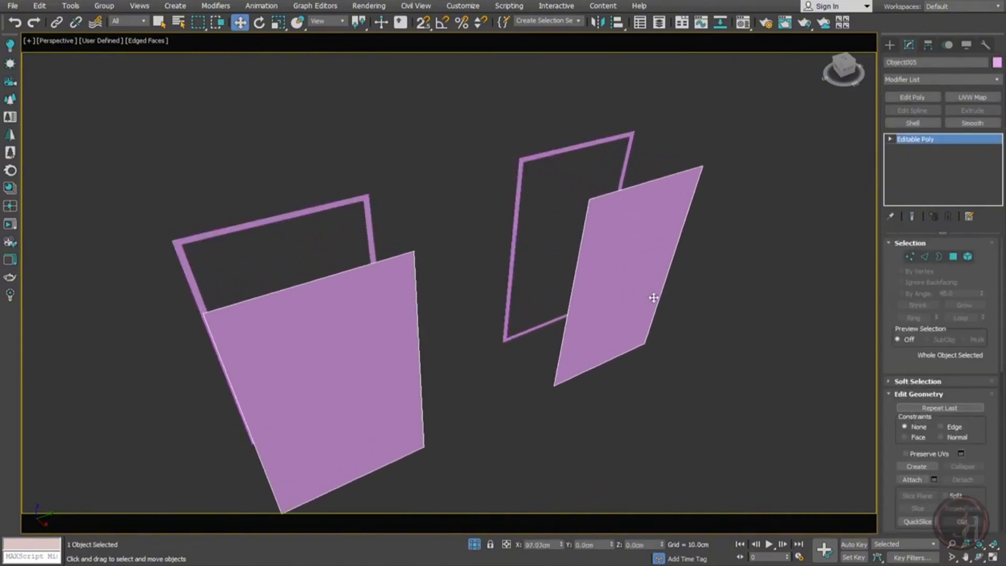
{"action": "key", "text": "ctrl+z"}
{"action": "left_click", "coordinate": [998, 63]}
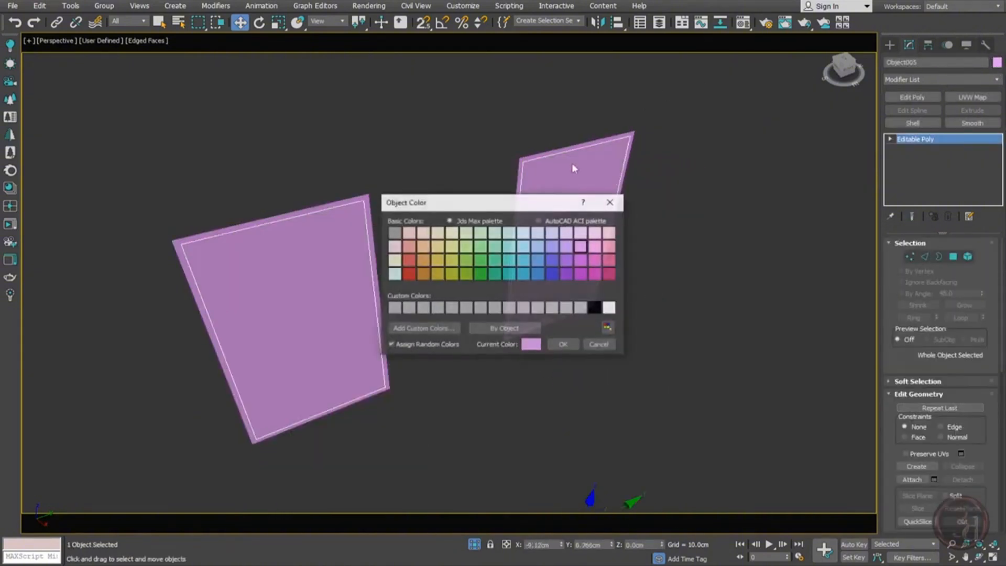
{"action": "left_click", "coordinate": [538, 247]}
{"action": "left_click", "coordinate": [564, 345]}
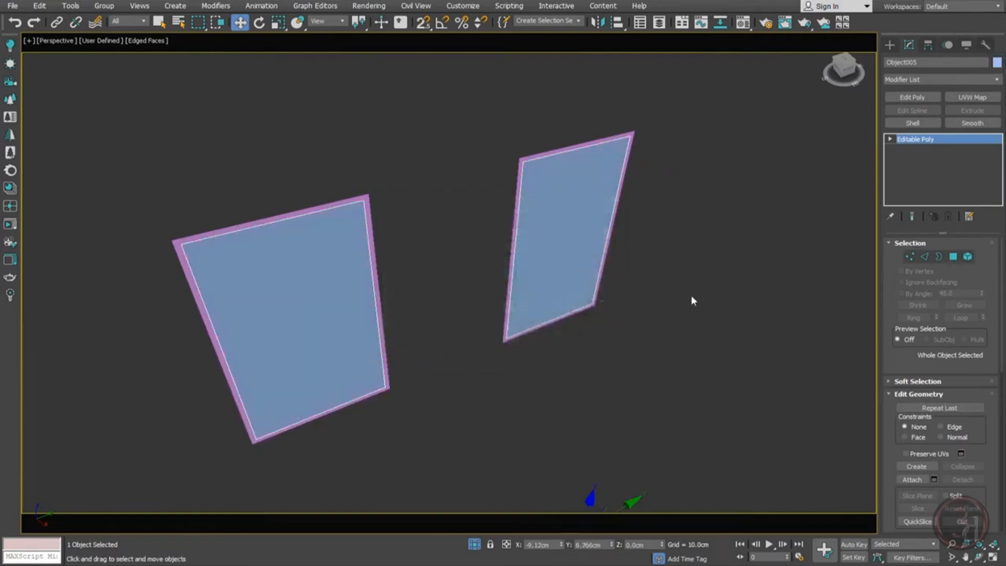
{"action": "left_click", "coordinate": [691, 294]}
{"action": "middle_click_drag", "start_coordinate": [690, 295], "coordinate": [606, 336], "text": "alt"}
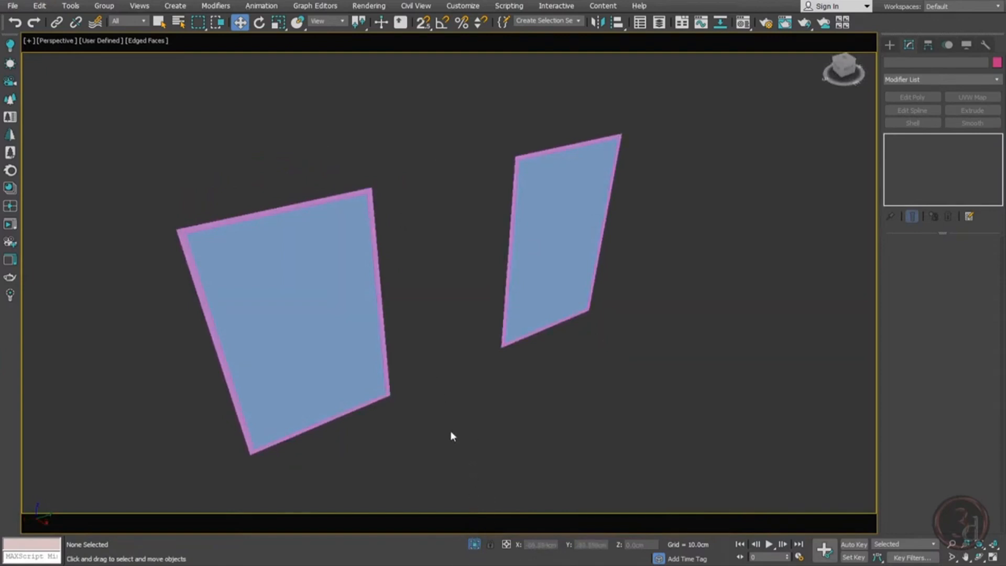
Apply a Shell modifier with a 4 cm inner amount to the window frames and end the isolation
{"action": "left_click", "coordinate": [624, 138]}
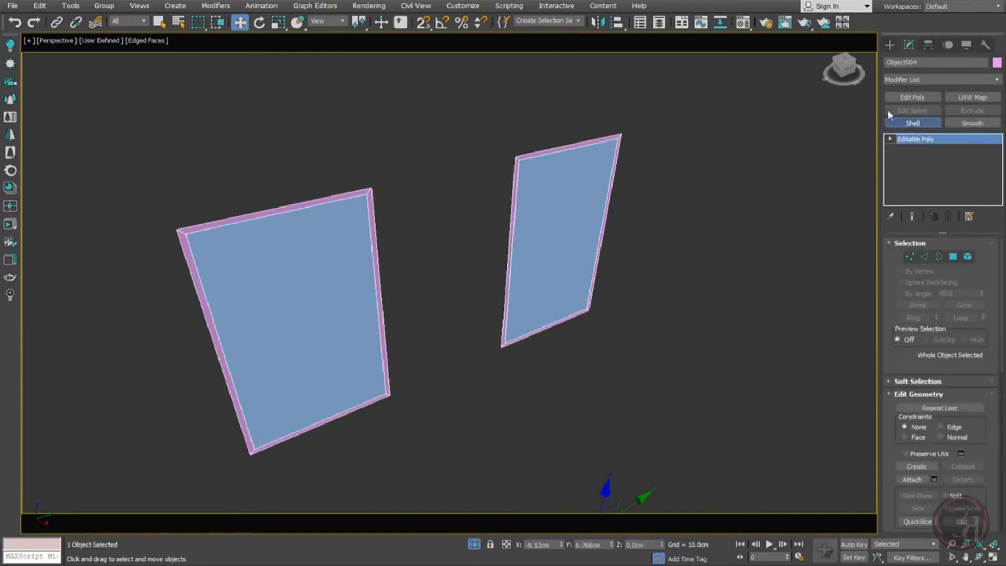
{"action": "left_click", "coordinate": [913, 122]}
{"action": "right_click", "coordinate": [979, 271]}
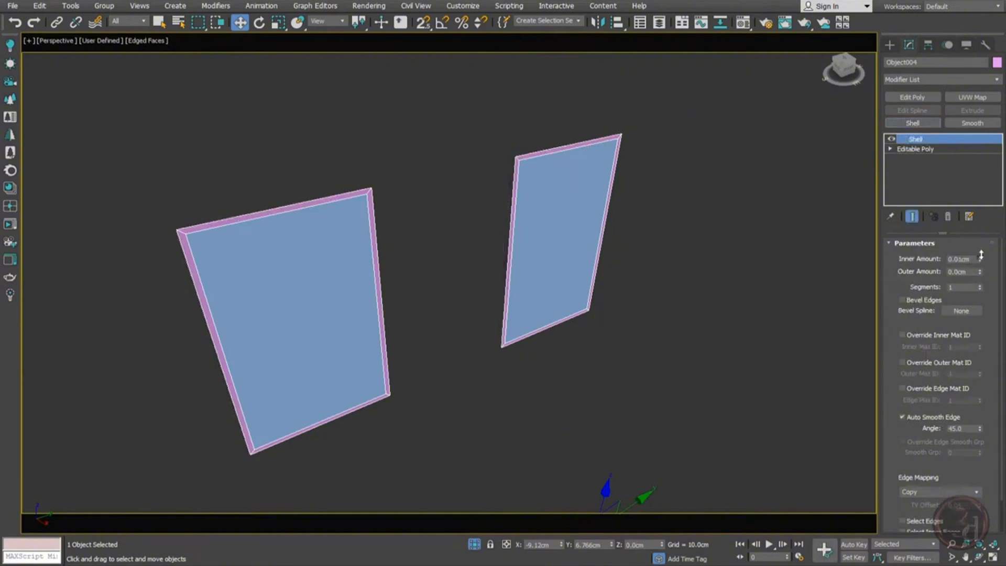
{"action": "left_click_drag", "start_coordinate": [981, 257], "coordinate": [981, 245]}
{"action": "left_click_drag", "start_coordinate": [998, 556], "coordinate": [1001, 559]}
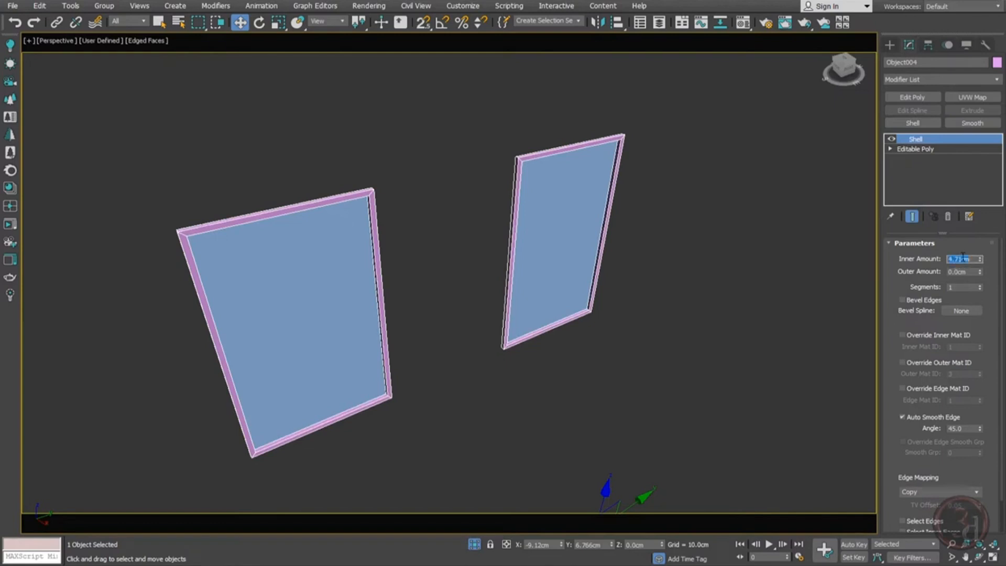
{"action": "key", "text": "Return"}
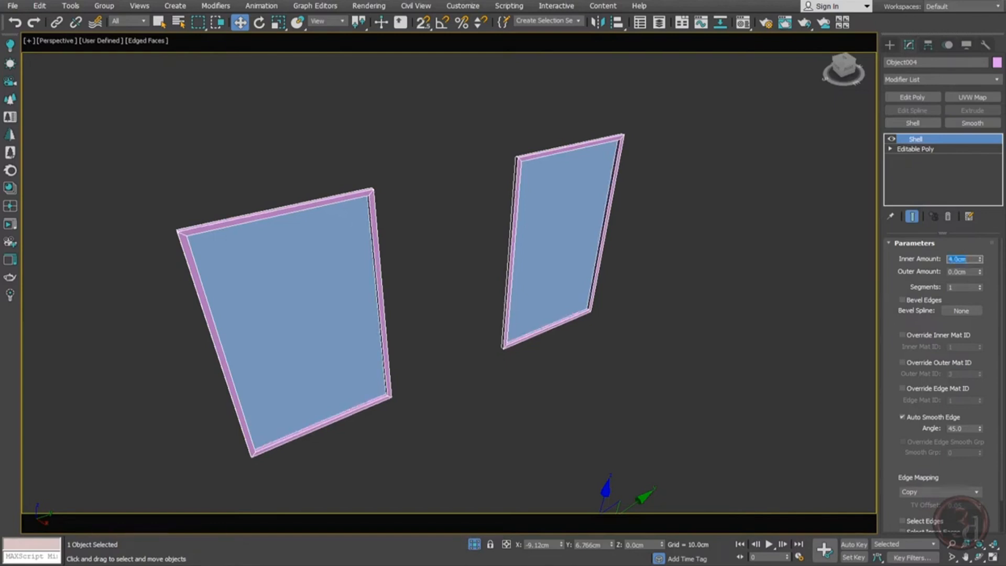
{"action": "left_click", "coordinate": [702, 344]}
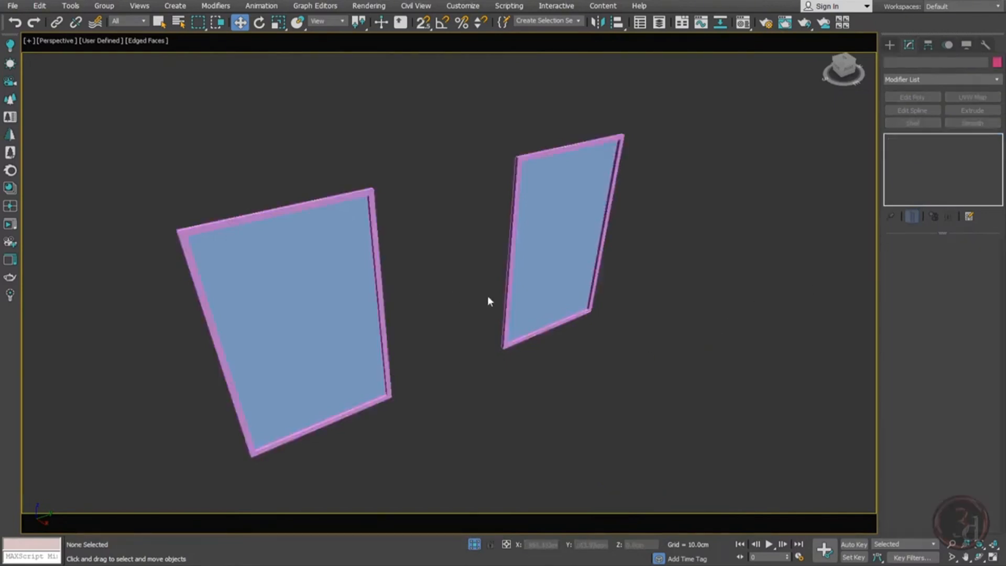
{"action": "left_click", "coordinate": [475, 545]}
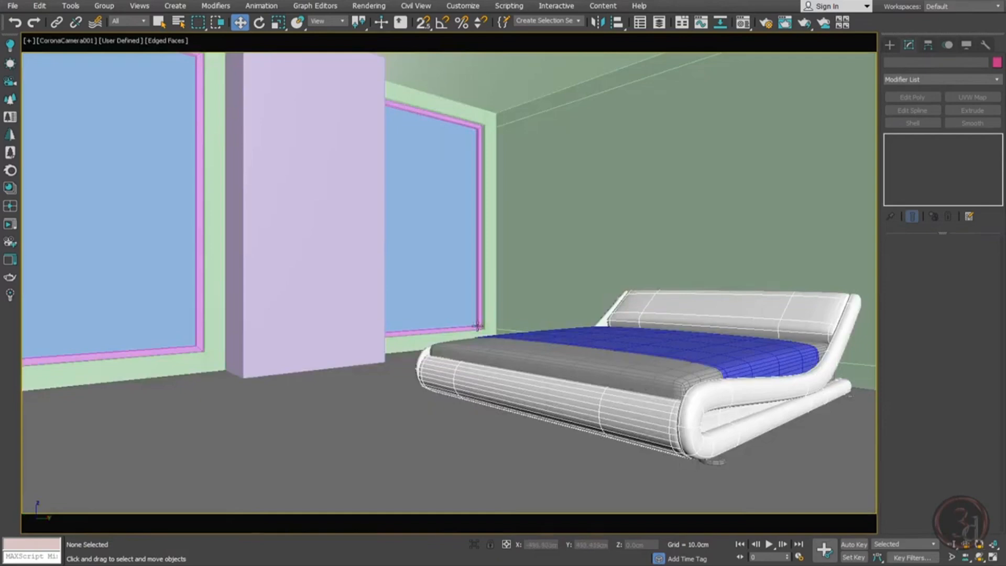
Apply a Shell modifier with a 1 cm inner amount to the light blue window panes
{"action": "left_click", "coordinate": [444, 163]}
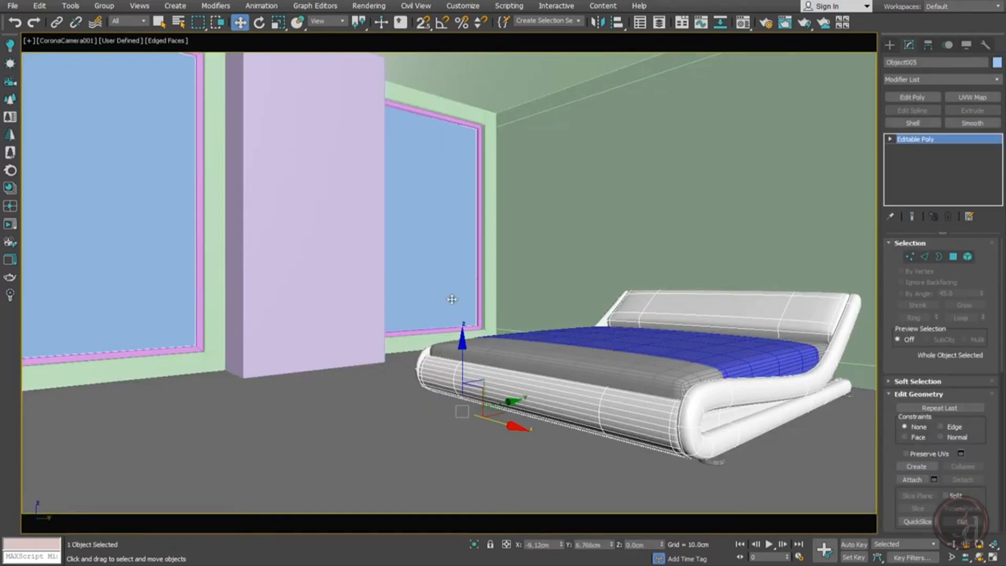
{"action": "left_click_drag", "start_coordinate": [514, 428], "coordinate": [763, 486]}
{"action": "right_click", "coordinate": [764, 486]}
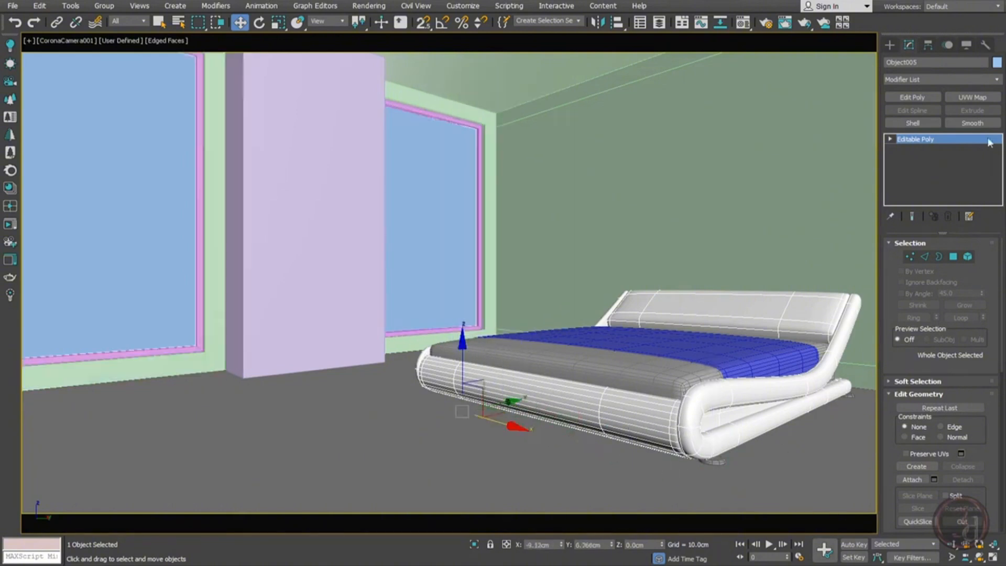
{"action": "left_click", "coordinate": [922, 124]}
{"action": "left_click_drag", "start_coordinate": [969, 260], "coordinate": [848, 262]}
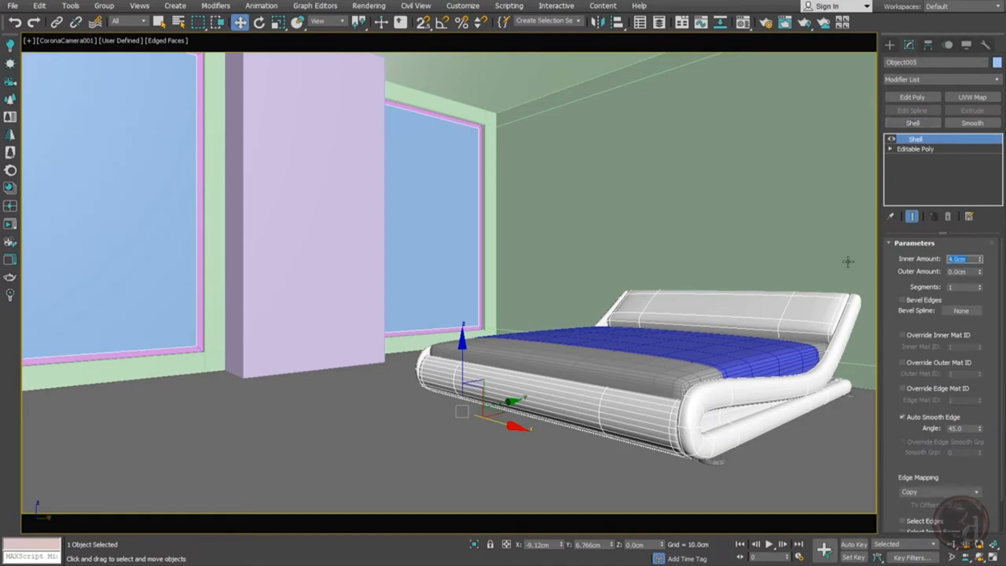
{"action": "type", "text": "1"}
{"action": "key", "text": "Return"}
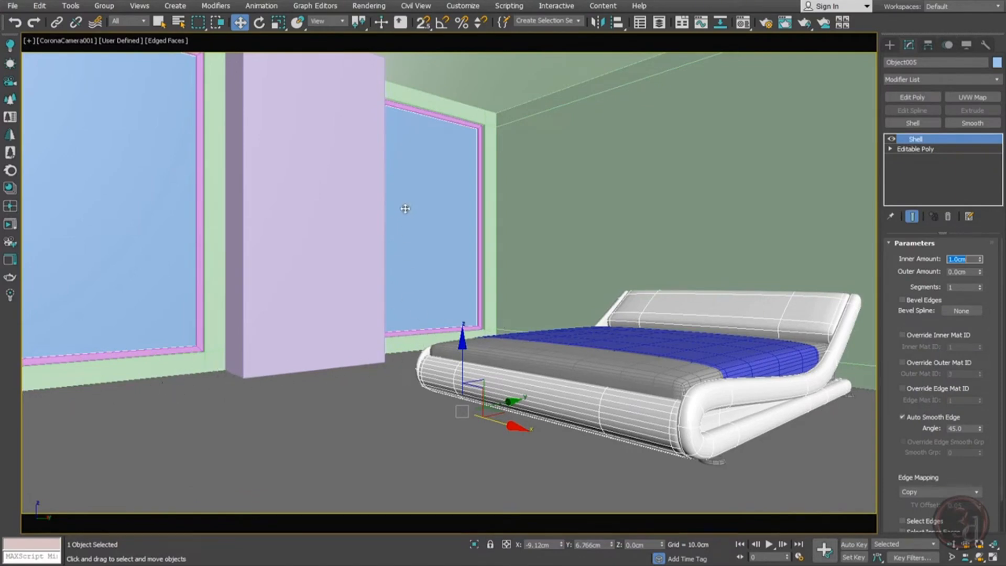
Isolate the column and the room walls and show them in a top wireframe view
{"action": "left_click", "coordinate": [303, 313]}
{"action": "left_click", "coordinate": [220, 340], "text": "ctrl"}
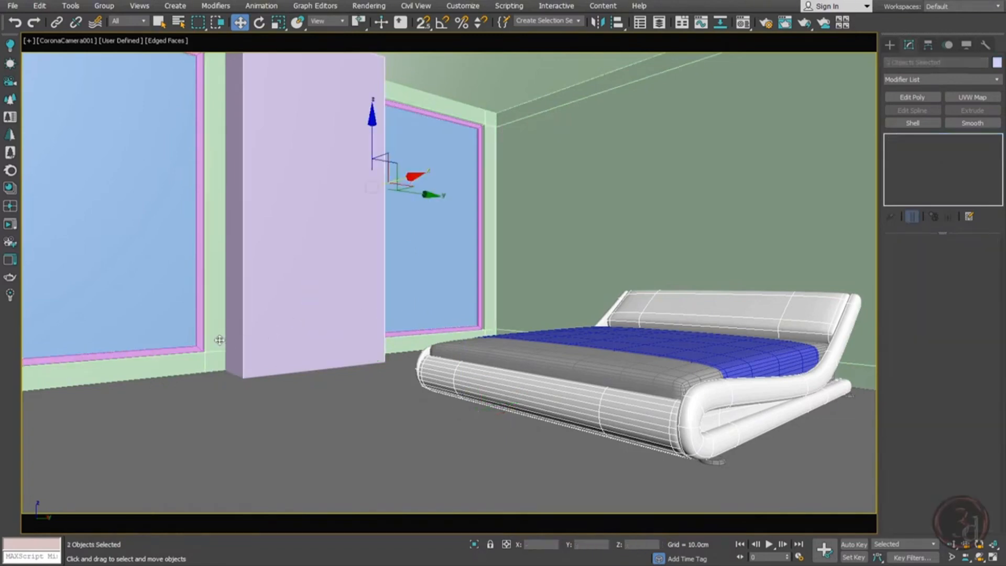
{"action": "key", "text": "alt+q"}
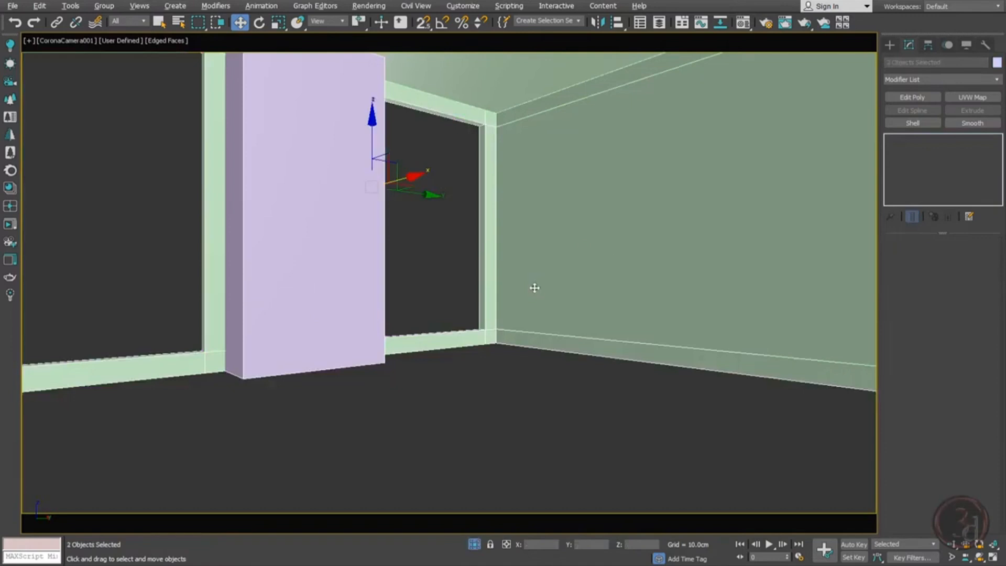
{"action": "left_click", "coordinate": [480, 402]}
{"action": "key", "text": "t"}
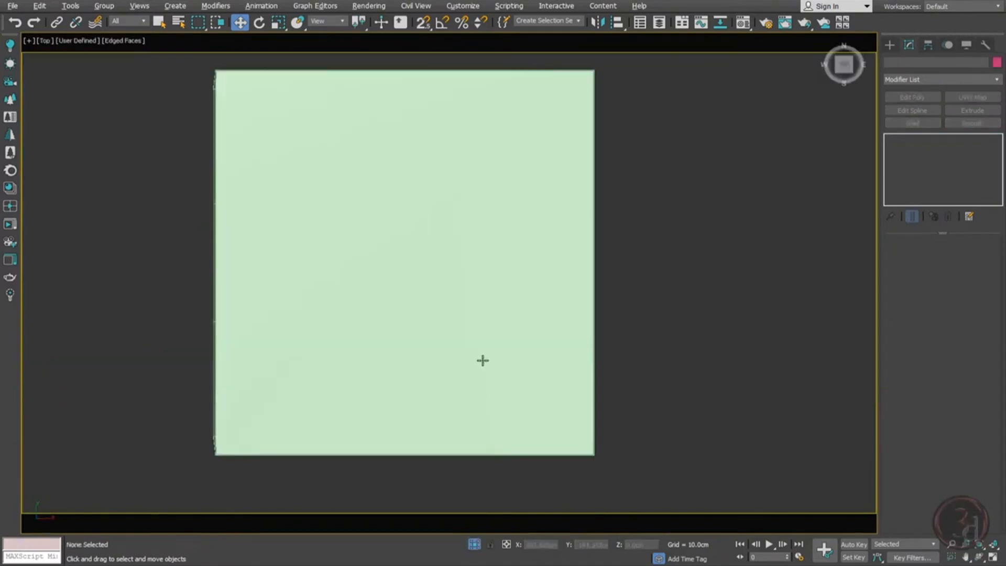
{"action": "key", "text": "F3"}
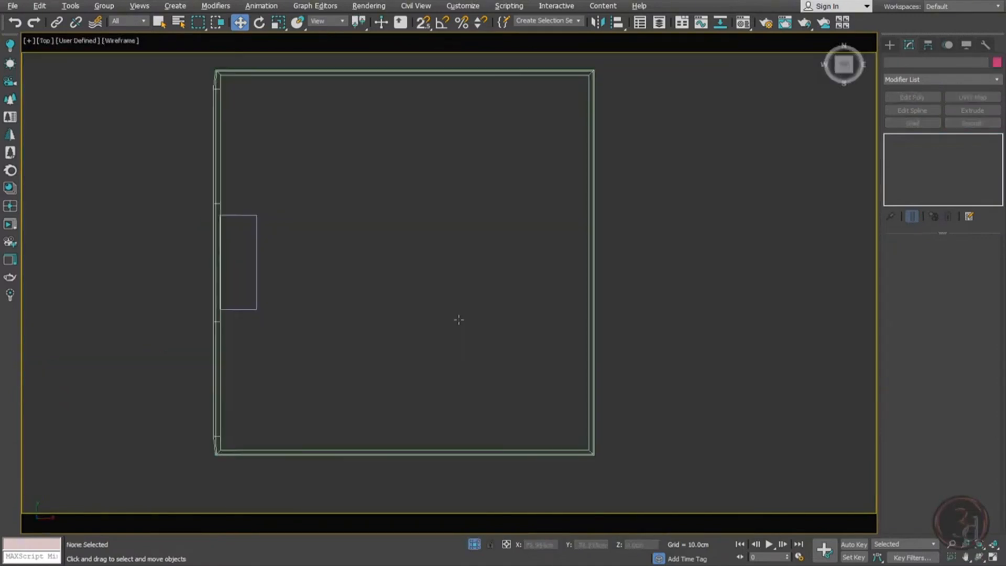
Enable Straighten Corners in the Shell modifier of the room walls
{"action": "scroll", "coordinate": [186, 77], "scroll_direction": "up", "scroll_amount": 3}
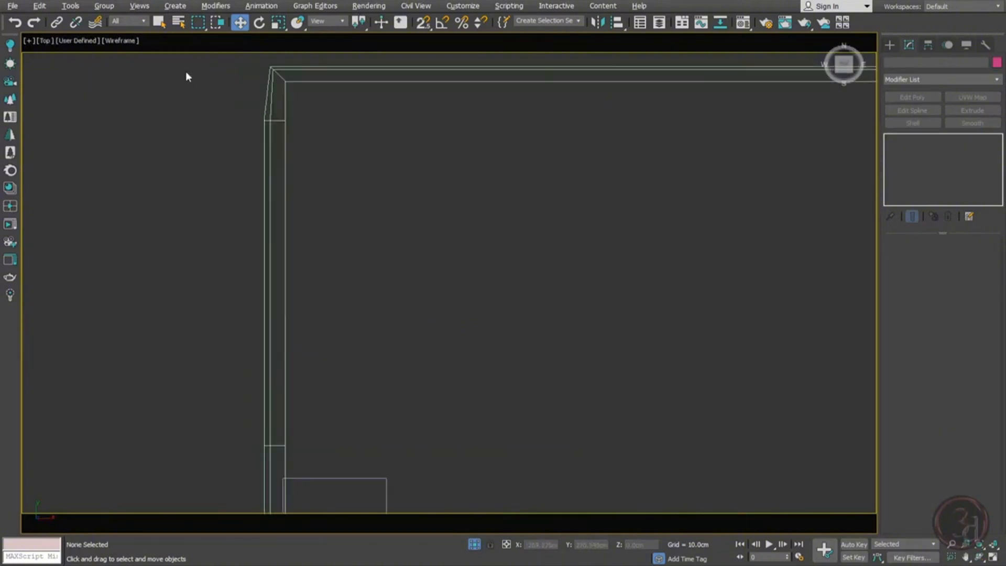
{"action": "scroll", "coordinate": [269, 104], "scroll_direction": "up", "scroll_amount": 3}
{"action": "middle_click_drag", "start_coordinate": [283, 127], "coordinate": [281, 206]}
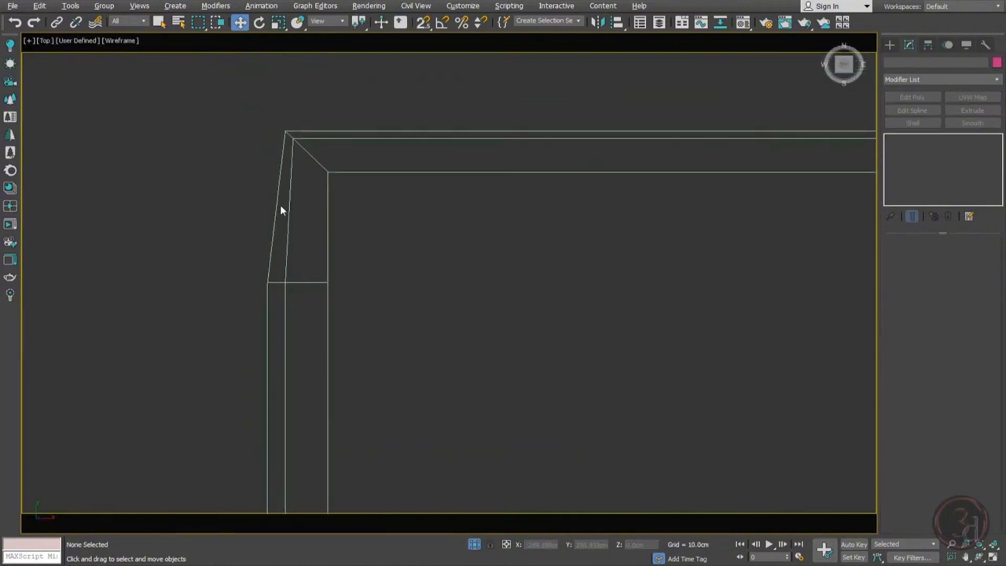
{"action": "left_click", "coordinate": [282, 199]}
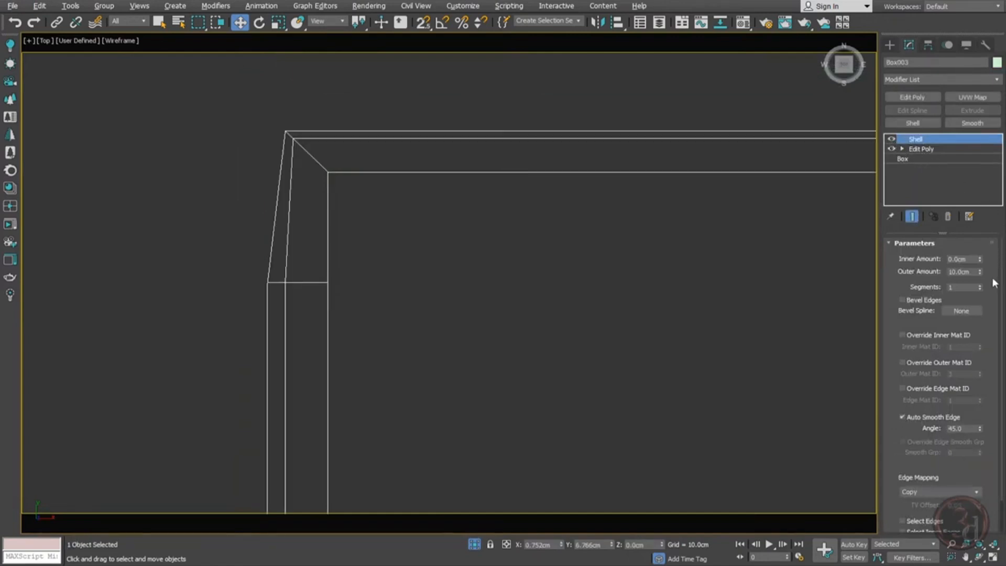
{"action": "scroll", "coordinate": [992, 425], "scroll_direction": "down", "scroll_amount": 2}
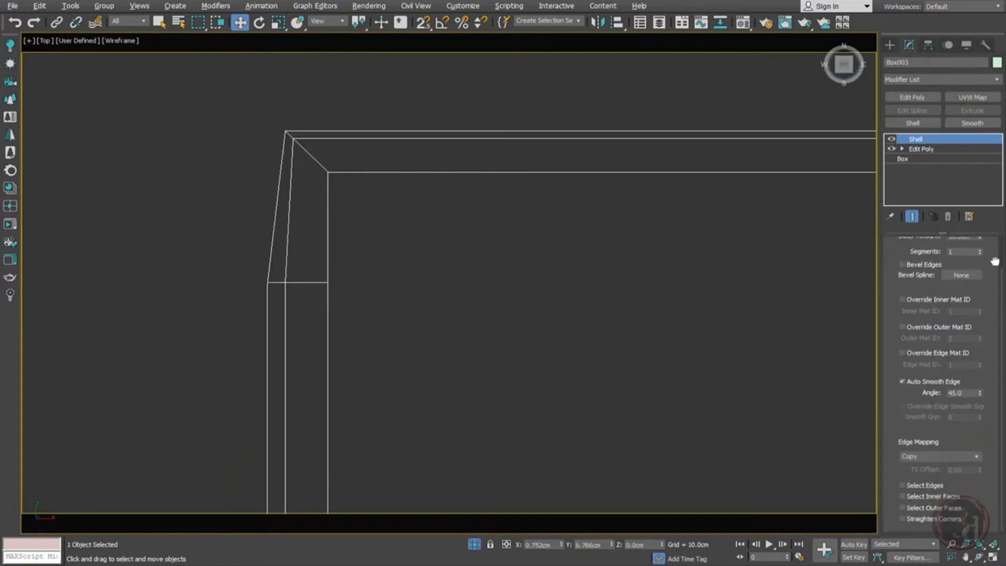
{"action": "left_click", "coordinate": [915, 519]}
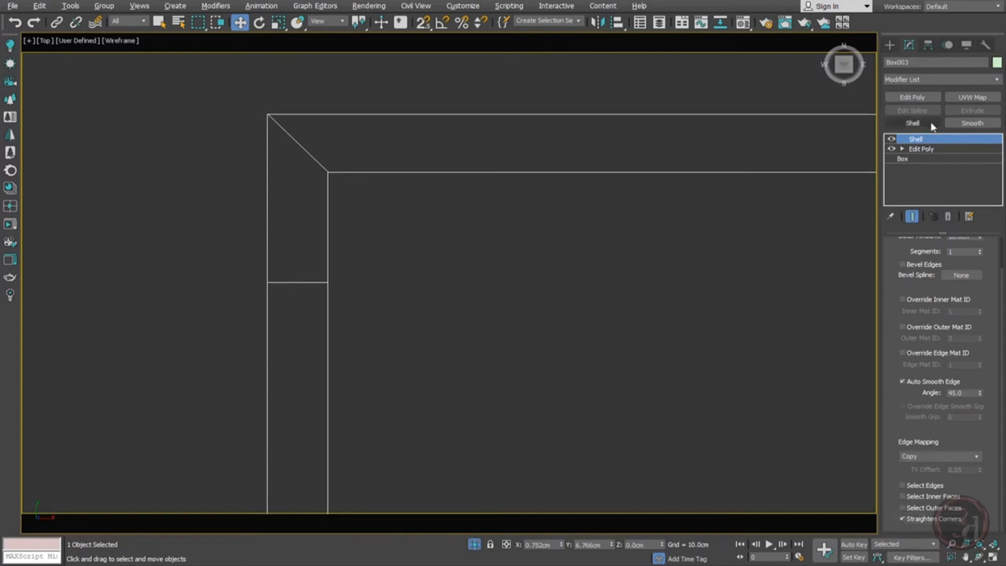
Compare the outer wall corner in a shaded perspective view with Straighten Corners turned off and on again
{"action": "middle_click_drag", "start_coordinate": [423, 185], "coordinate": [483, 195], "text": "alt"}
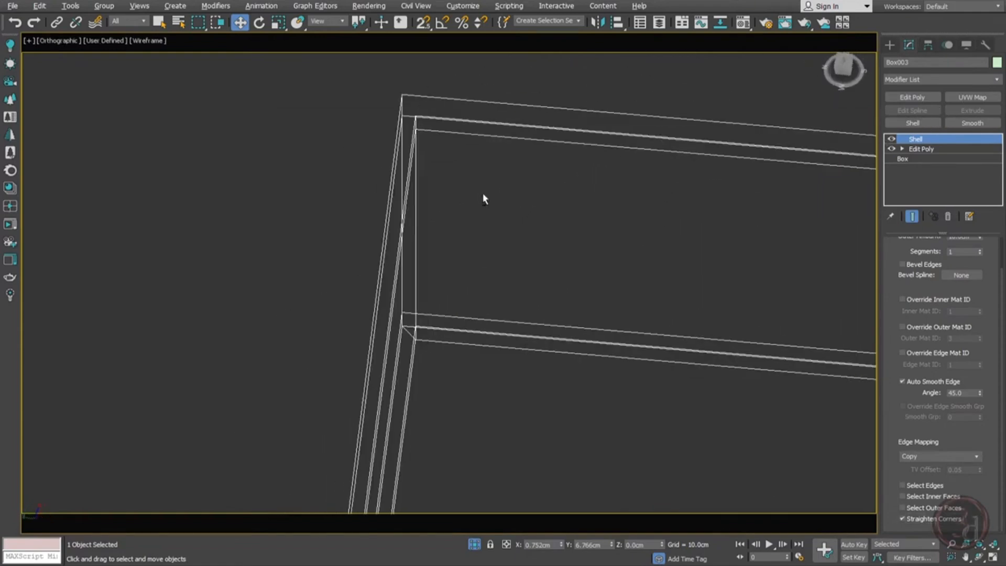
{"action": "key", "text": "p"}
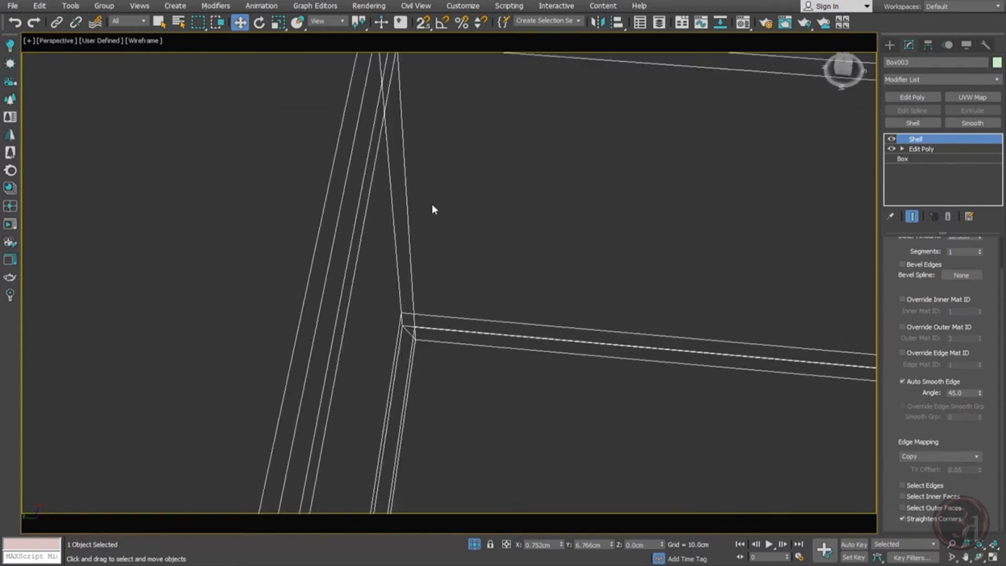
{"action": "scroll", "coordinate": [433, 205], "scroll_direction": "down", "scroll_amount": 3}
{"action": "key", "text": "F3"}
{"action": "middle_click_drag", "start_coordinate": [442, 289], "coordinate": [464, 147]}
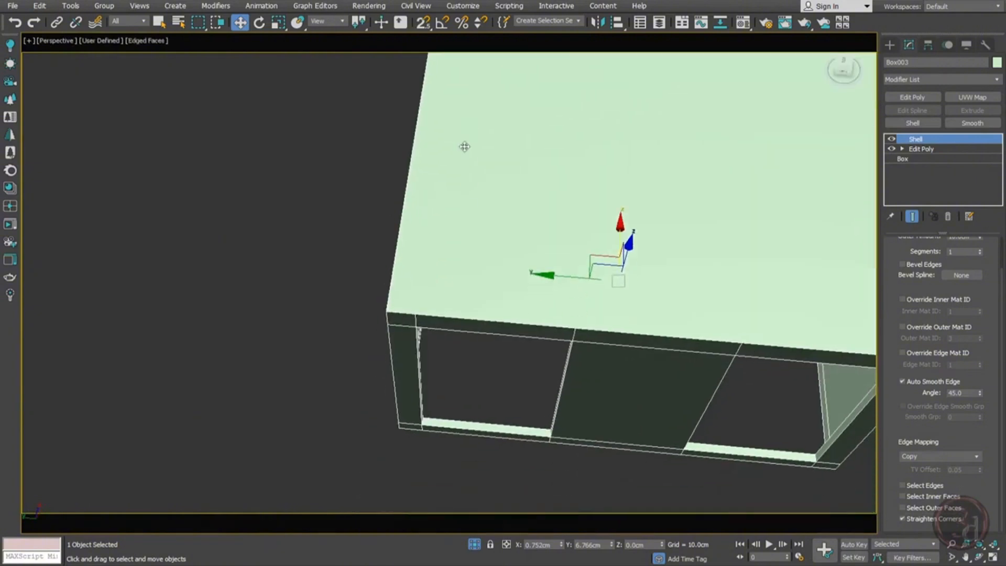
{"action": "scroll", "coordinate": [405, 338], "scroll_direction": "up", "scroll_amount": 3}
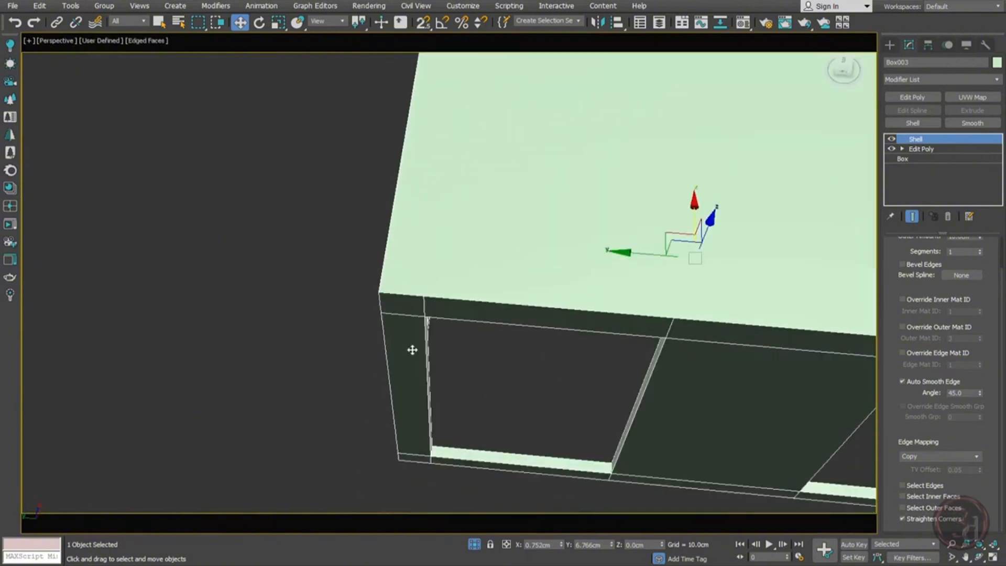
{"action": "left_click", "coordinate": [912, 519]}
{"action": "mouse_move", "coordinate": [478, 378]}
{"action": "middle_mouse_down", "text": "alt"}
{"action": "mouse_move", "coordinate": [512, 332]}
{"action": "mouse_move", "coordinate": [485, 303]}
{"action": "mouse_move", "coordinate": [454, 351]}
{"action": "mouse_move", "coordinate": [467, 361]}
{"action": "middle_mouse_up", "text": "alt"}
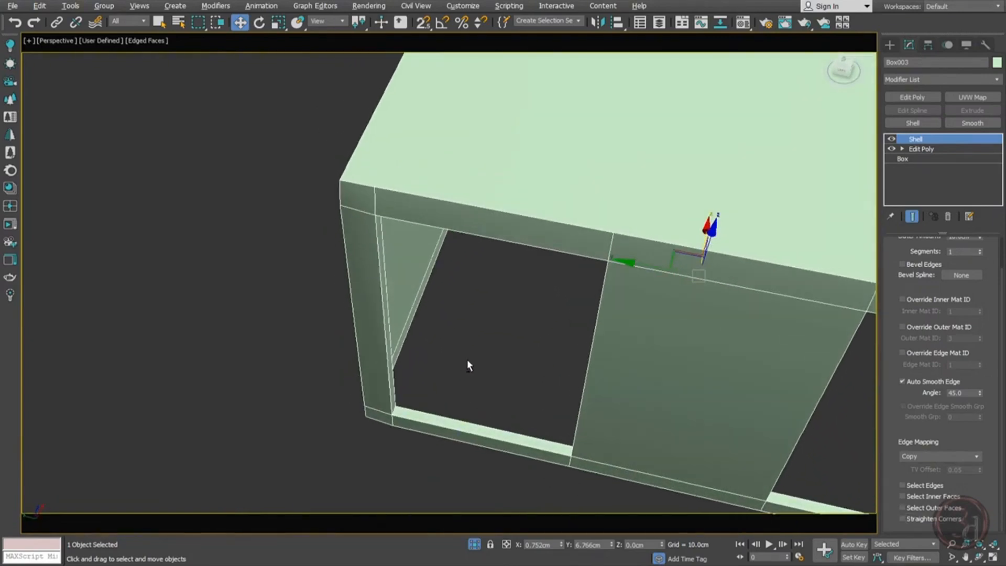
{"action": "left_click", "coordinate": [912, 519]}
{"action": "middle_click_drag", "start_coordinate": [407, 321], "coordinate": [408, 321]}
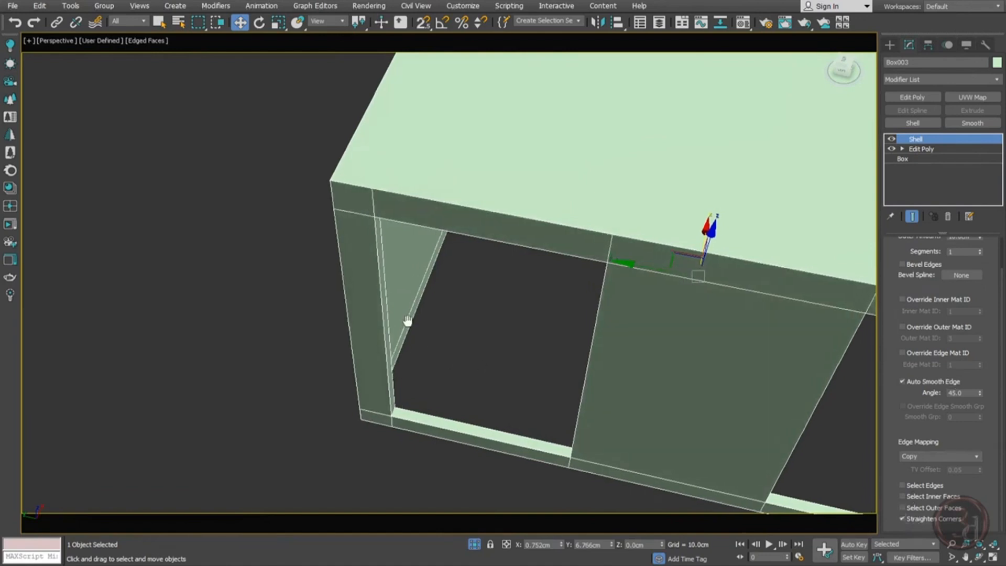
Start the Line tool in the top wireframe view with snapping enabled and midpoint snapping turned off
{"action": "key", "text": "t"}
{"action": "middle_click_drag", "start_coordinate": [238, 97], "coordinate": [218, 171]}
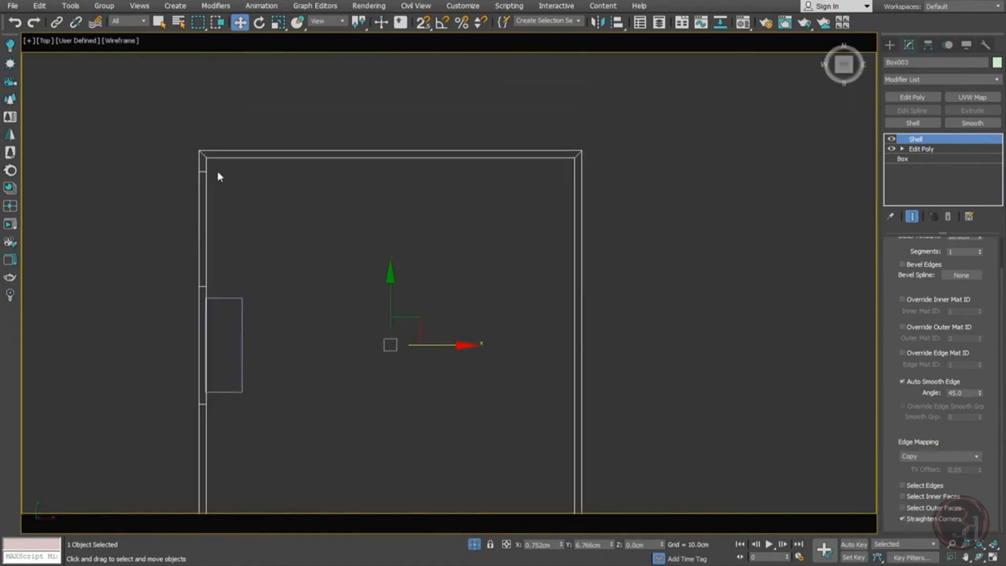
{"action": "scroll", "coordinate": [216, 176], "scroll_direction": "up", "scroll_amount": 4}
{"action": "left_click", "coordinate": [213, 180]}
{"action": "scroll", "coordinate": [398, 269], "scroll_direction": "down", "scroll_amount": 2}
{"action": "middle_click_drag", "start_coordinate": [398, 269], "coordinate": [408, 186]}
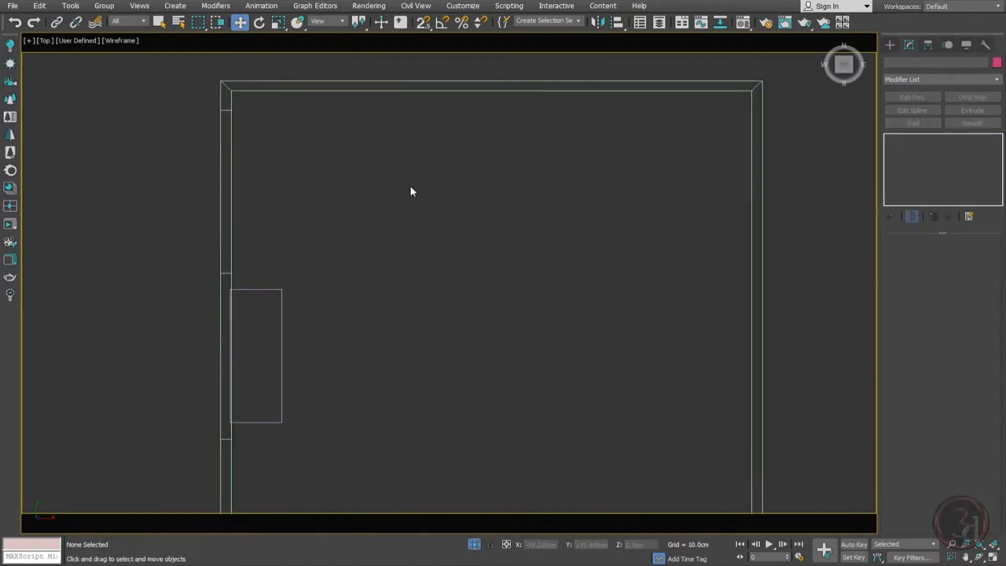
{"action": "right_click", "coordinate": [410, 186]}
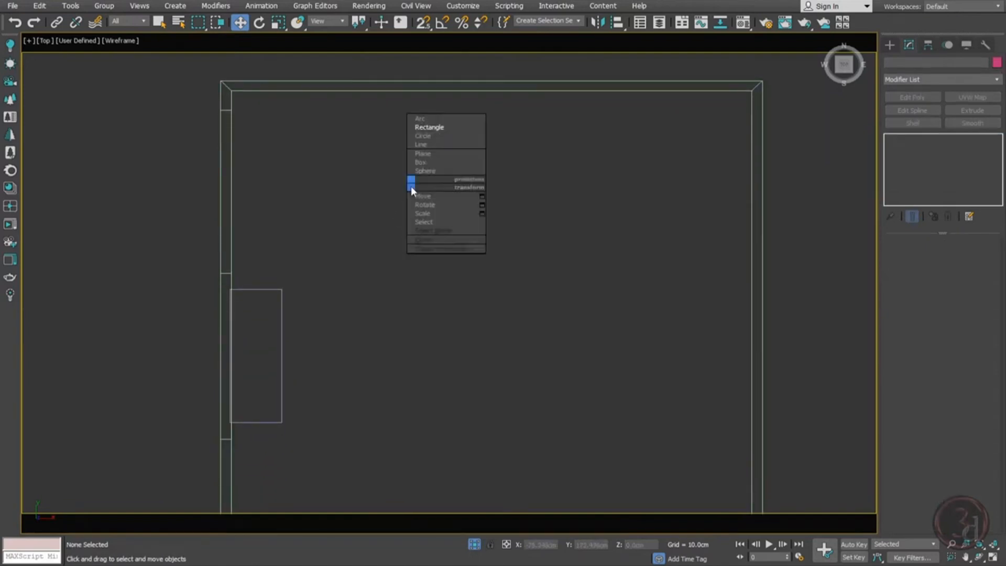
{"action": "left_click", "coordinate": [418, 144]}
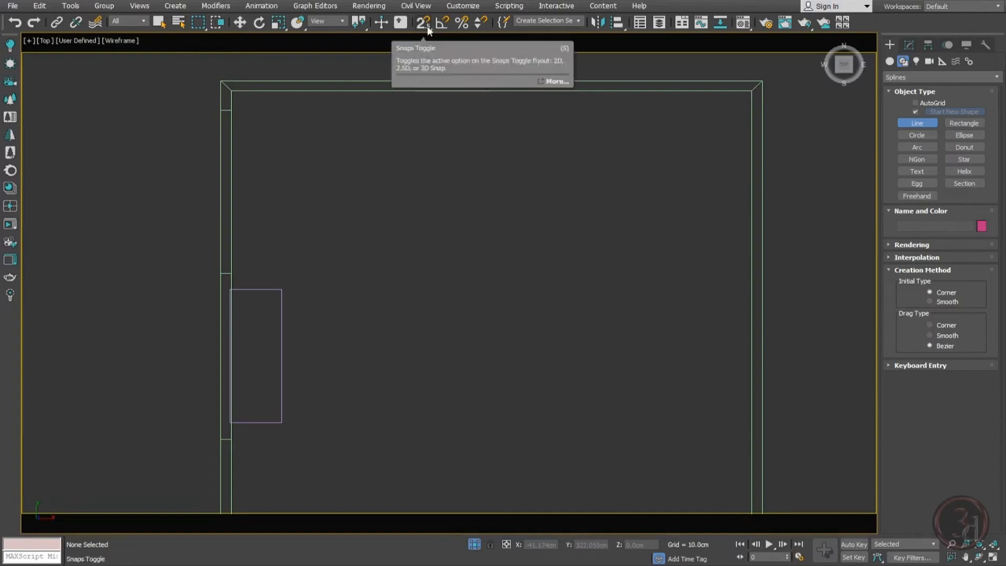
{"action": "key", "text": "s"}
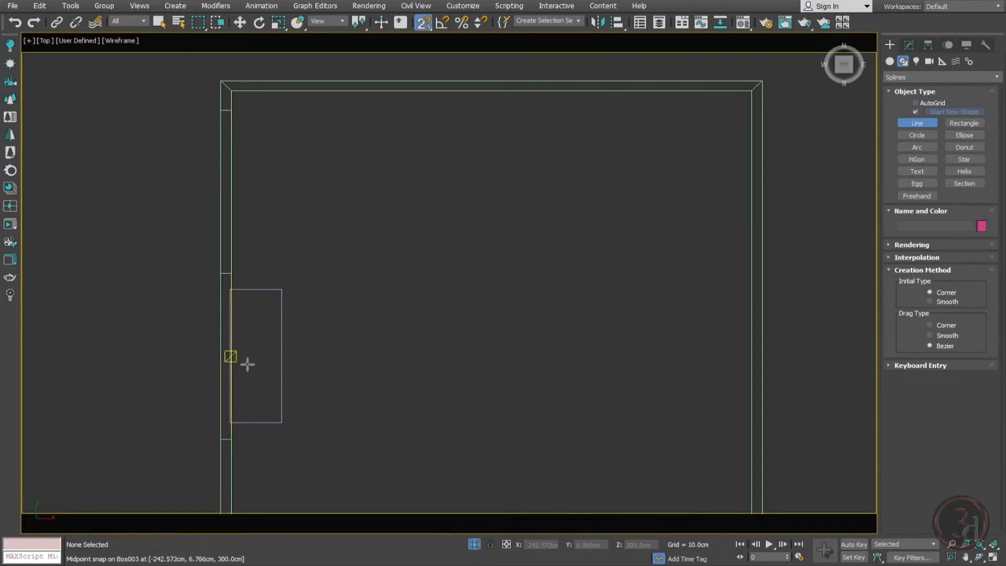
{"action": "right_click", "coordinate": [242, 200], "text": "shift"}
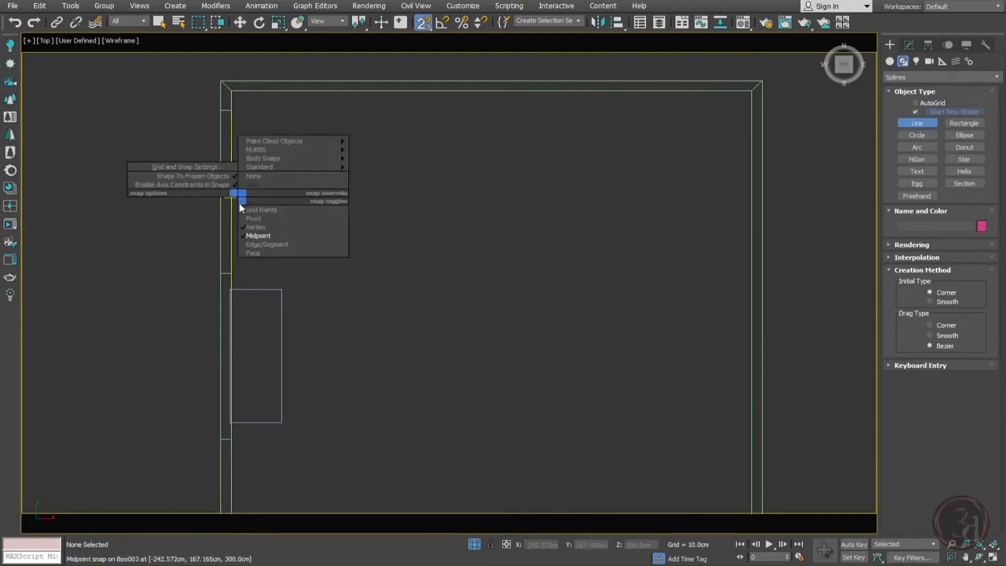
{"action": "left_click", "coordinate": [255, 237]}
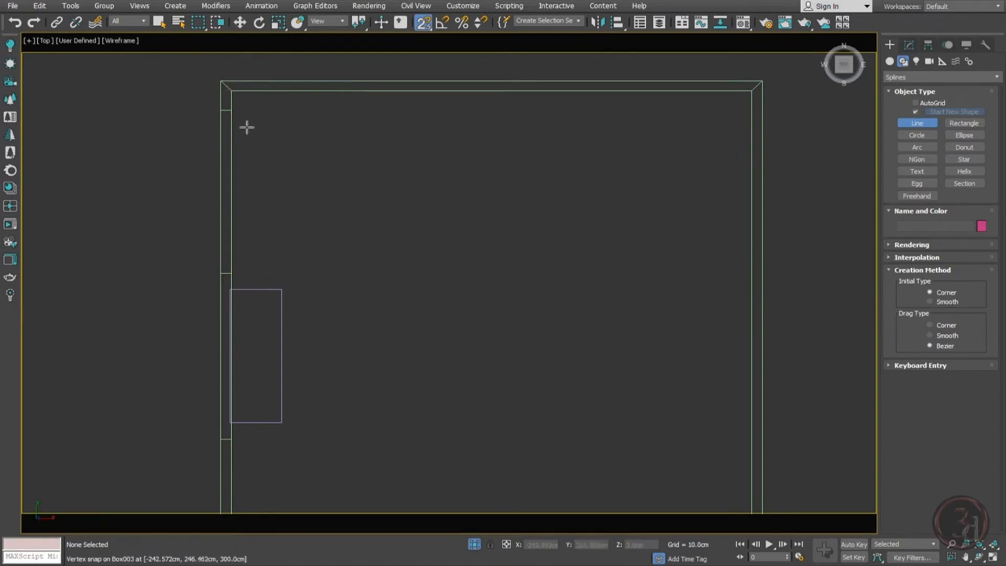
Draw the line from the inner wall corner along the window wall and around the column's exposed corners back to the wall
{"action": "left_click", "coordinate": [238, 98]}
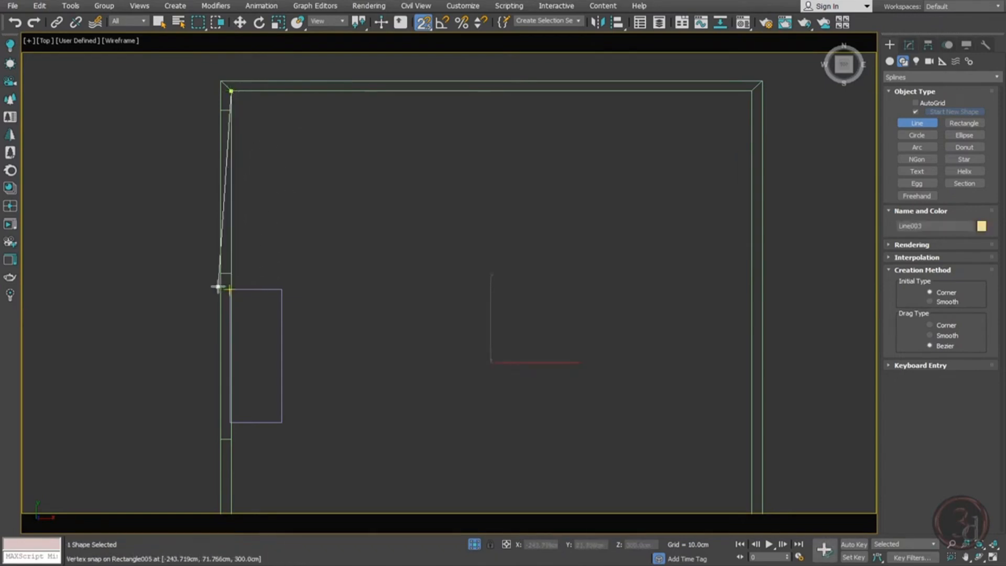
{"action": "scroll", "coordinate": [231, 287], "scroll_direction": "up", "scroll_amount": 4}
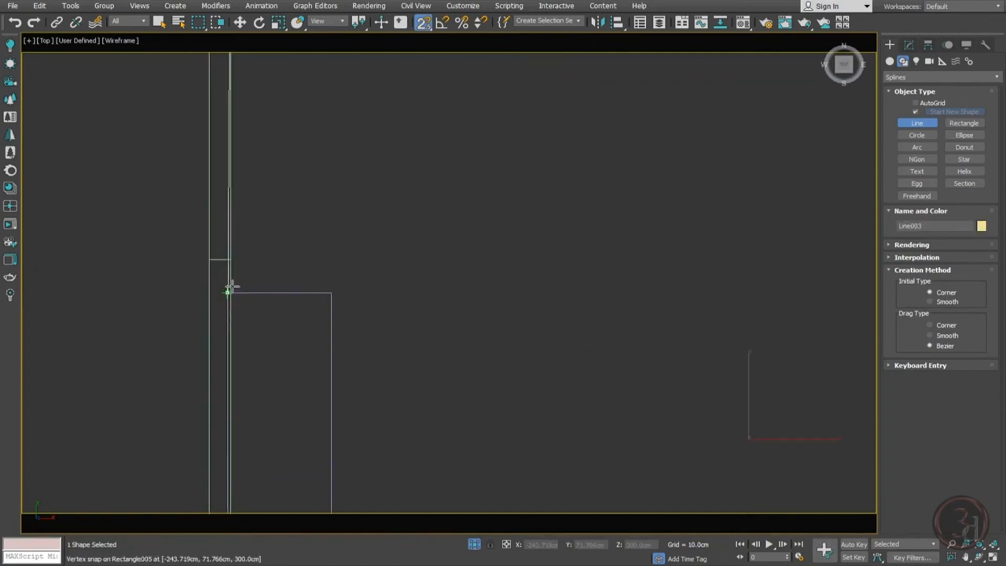
{"action": "scroll", "coordinate": [247, 258], "scroll_direction": "down", "scroll_amount": 2}
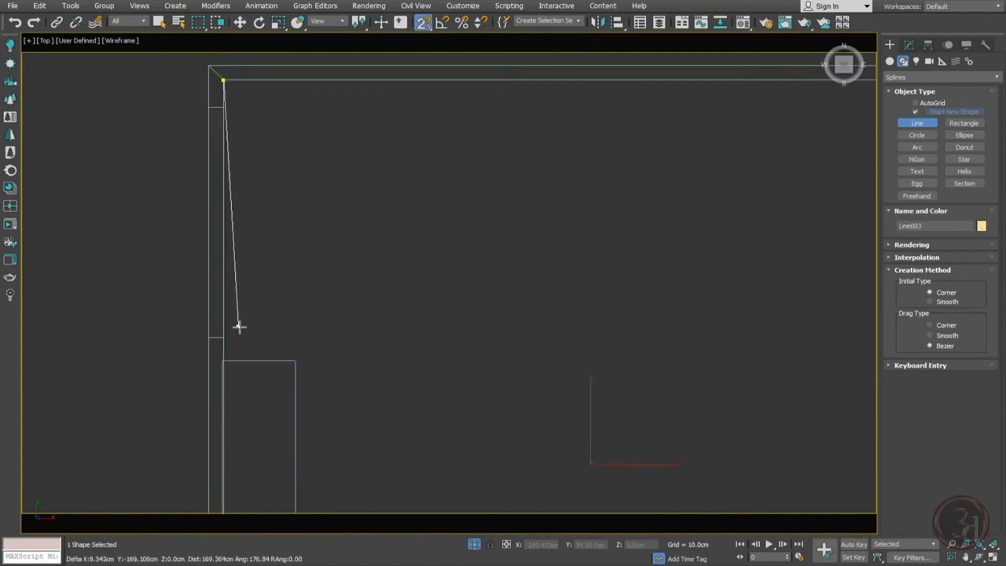
{"action": "left_click", "coordinate": [224, 360]}
{"action": "left_click", "coordinate": [294, 360]}
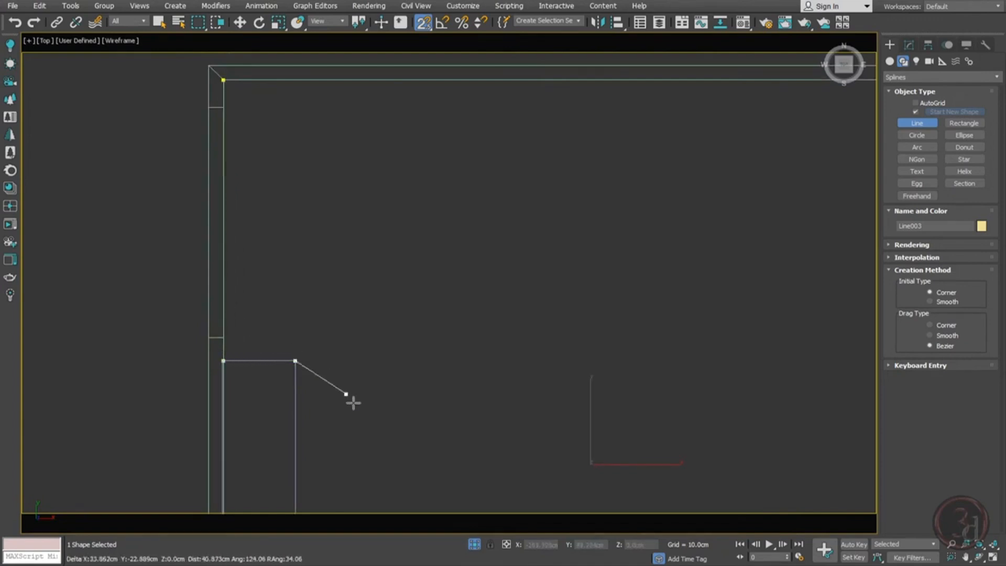
{"action": "middle_click_drag", "start_coordinate": [348, 400], "coordinate": [391, 156]}
{"action": "middle_click_drag", "start_coordinate": [348, 294], "coordinate": [382, 292]}
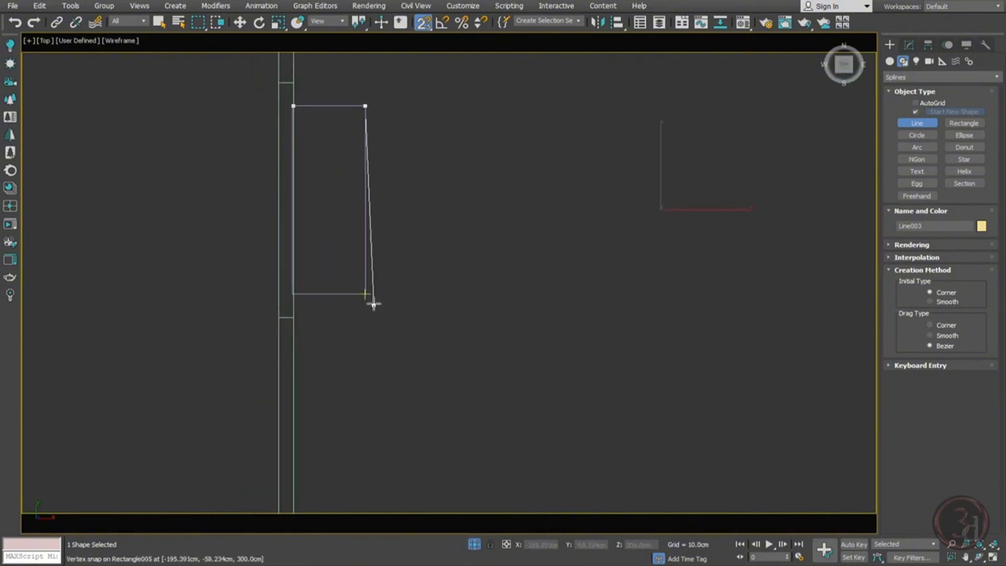
{"action": "left_click", "coordinate": [350, 287]}
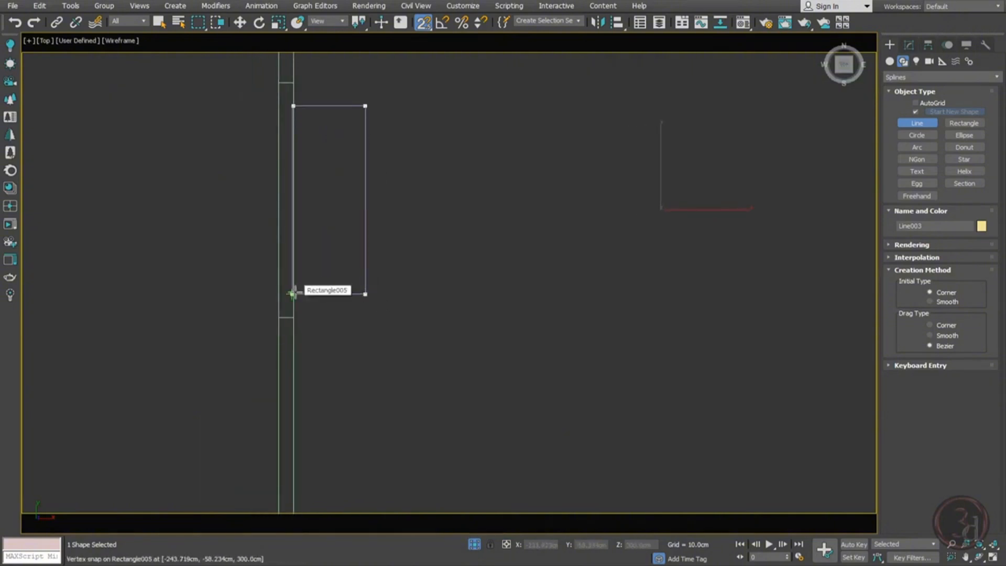
{"action": "scroll", "coordinate": [291, 294], "scroll_direction": "up", "scroll_amount": 8}
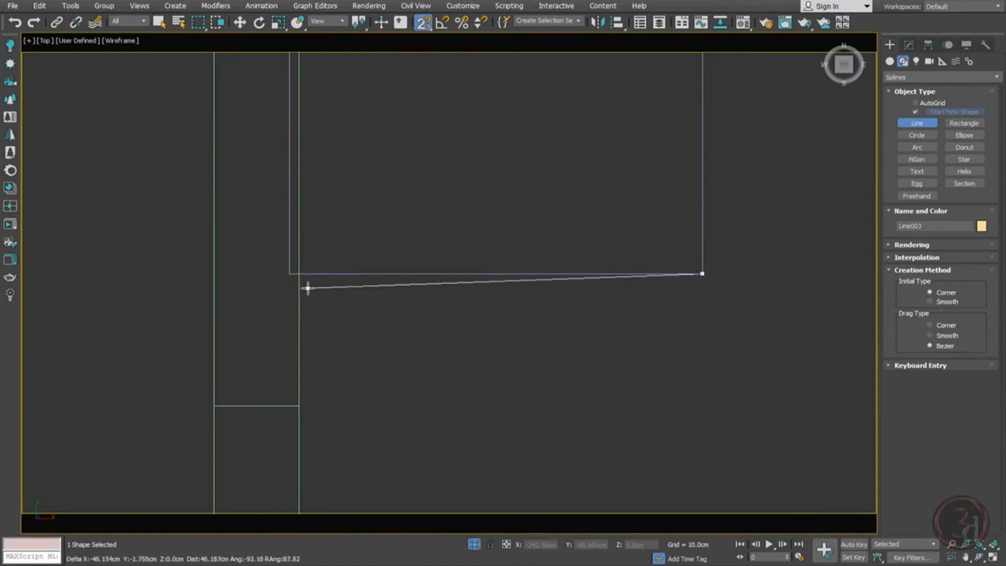
{"action": "left_click", "coordinate": [309, 297], "text": "shift"}
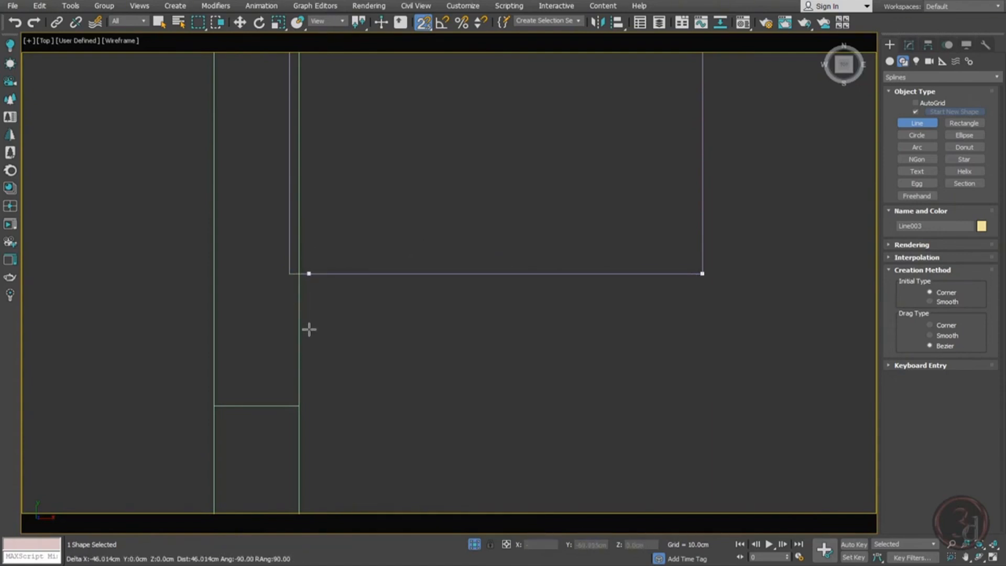
{"action": "left_click", "coordinate": [306, 405], "text": "shift"}
Continue the line through the three remaining inner room corners and close the spline at its starting point
{"action": "scroll", "coordinate": [301, 196], "scroll_direction": "down", "scroll_amount": 4}
{"action": "middle_click_drag", "start_coordinate": [369, 400], "coordinate": [331, 185]}
{"action": "scroll", "coordinate": [330, 183], "scroll_direction": "down", "scroll_amount": 1}
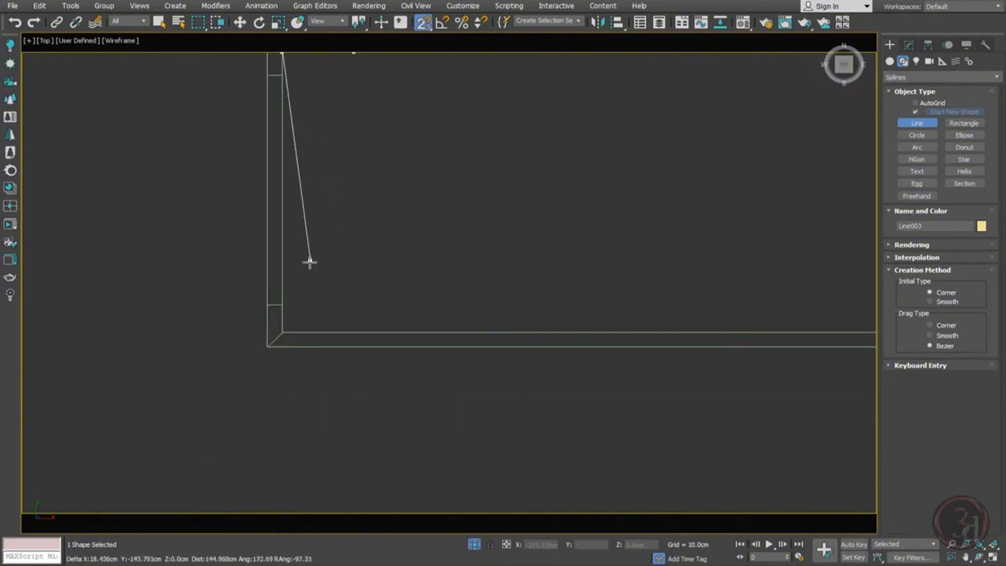
{"action": "left_click", "coordinate": [290, 328]}
{"action": "scroll", "coordinate": [220, 344], "scroll_direction": "down", "scroll_amount": 4}
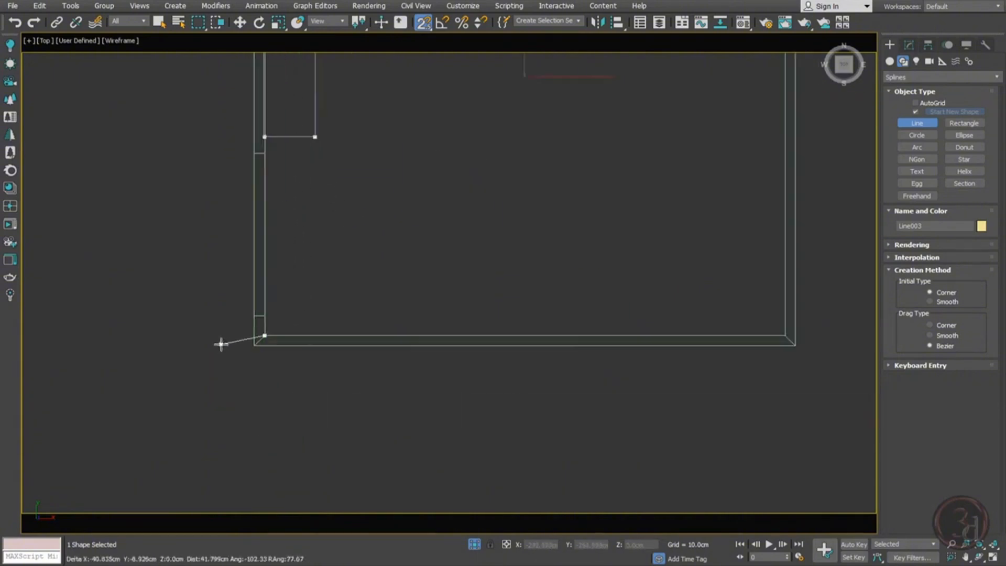
{"action": "left_click", "coordinate": [495, 338]}
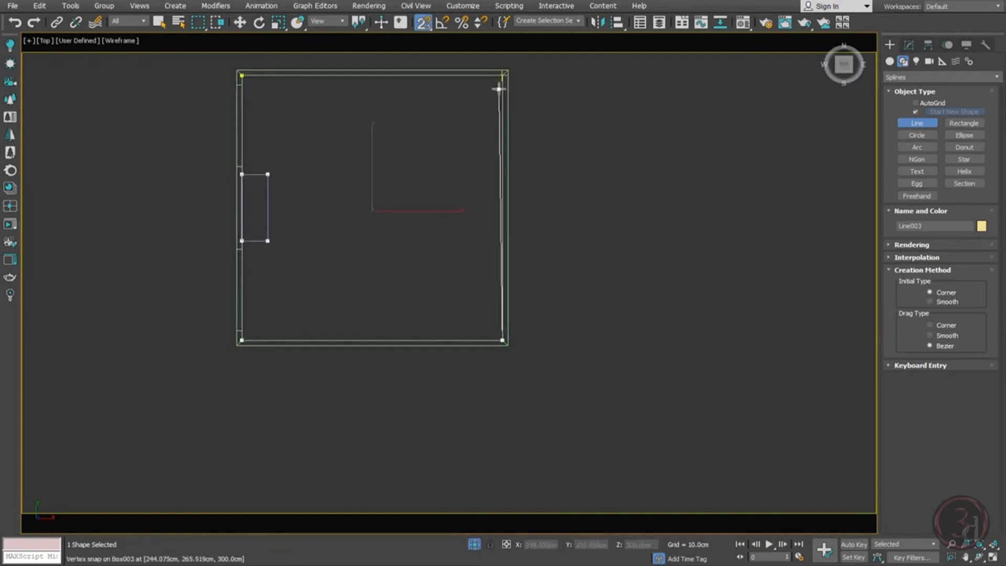
{"action": "left_click", "coordinate": [501, 77]}
{"action": "left_click", "coordinate": [248, 73]}
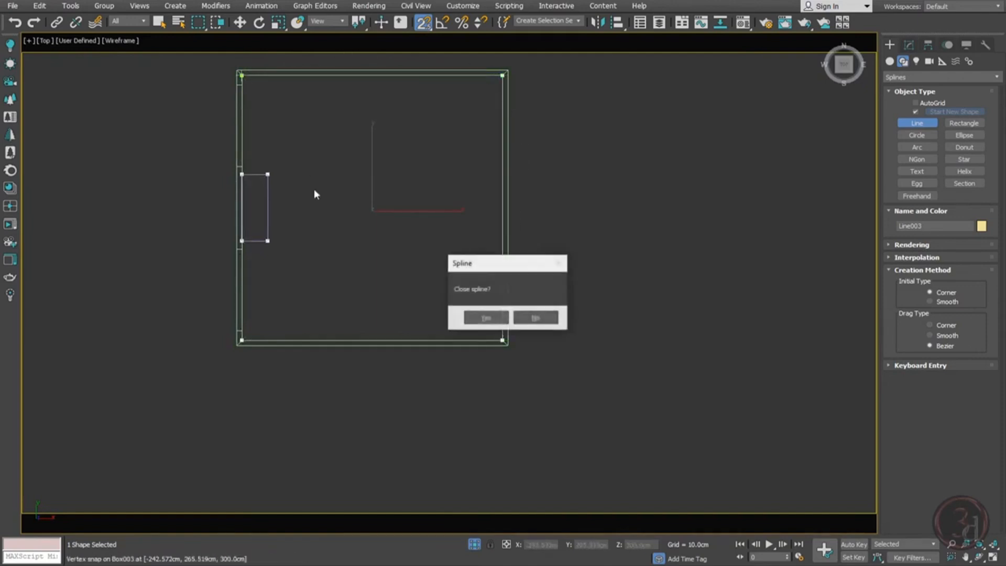
{"action": "left_click", "coordinate": [480, 316]}
Turn snapping off and show the closed line in the camera view shaded with edged faces
{"action": "key", "text": "w"}
{"action": "mouse_move", "coordinate": [365, 203]}
{"action": "middle_mouse_down", "text": "alt"}
{"action": "mouse_move", "coordinate": [297, 158]}
{"action": "mouse_move", "coordinate": [395, 162]}
{"action": "mouse_move", "coordinate": [362, 212]}
{"action": "middle_mouse_up", "text": "alt"}
{"action": "key", "text": "p"}
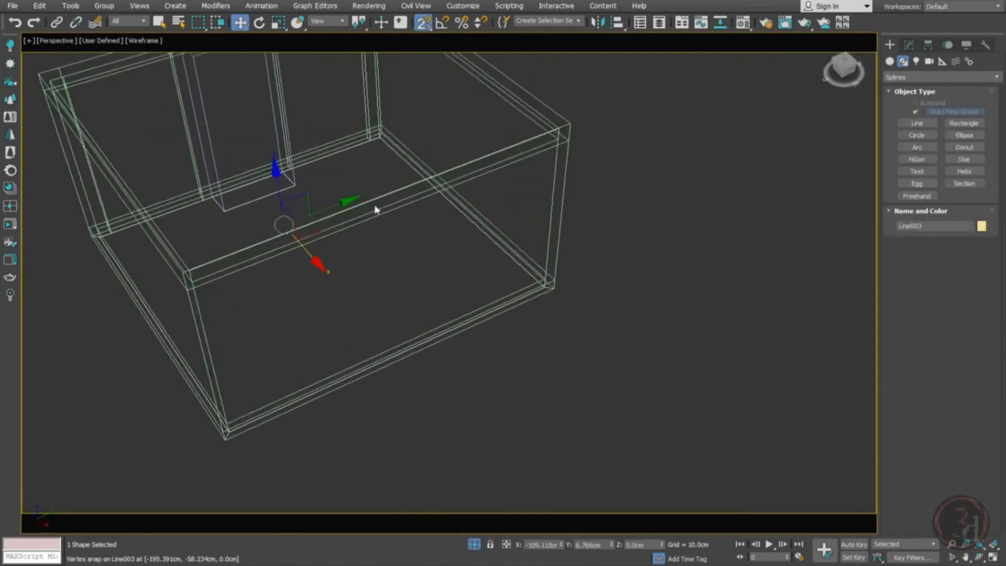
{"action": "scroll", "coordinate": [325, 178], "scroll_direction": "up", "scroll_amount": 3}
{"action": "key", "text": "s"}
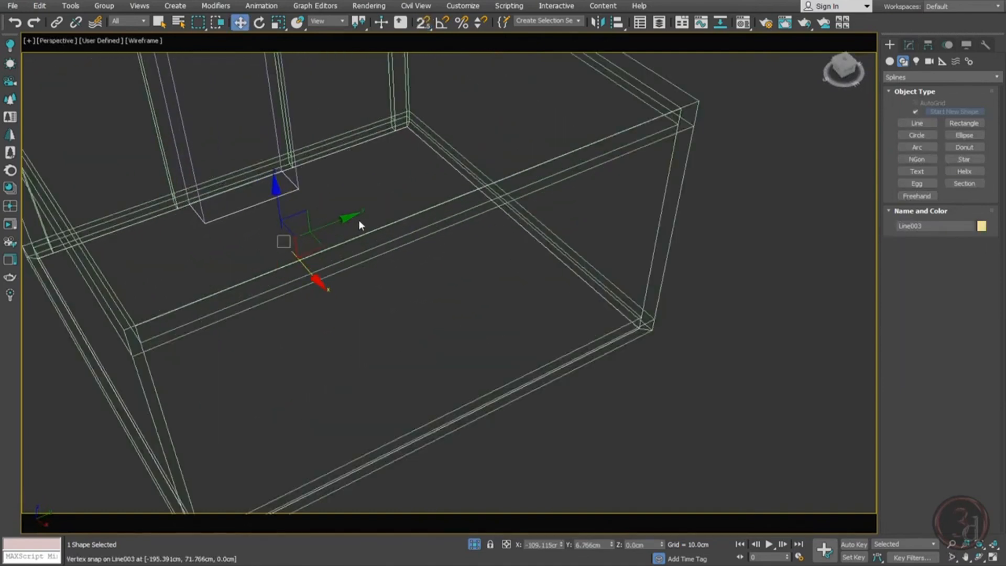
{"action": "key", "text": "c"}
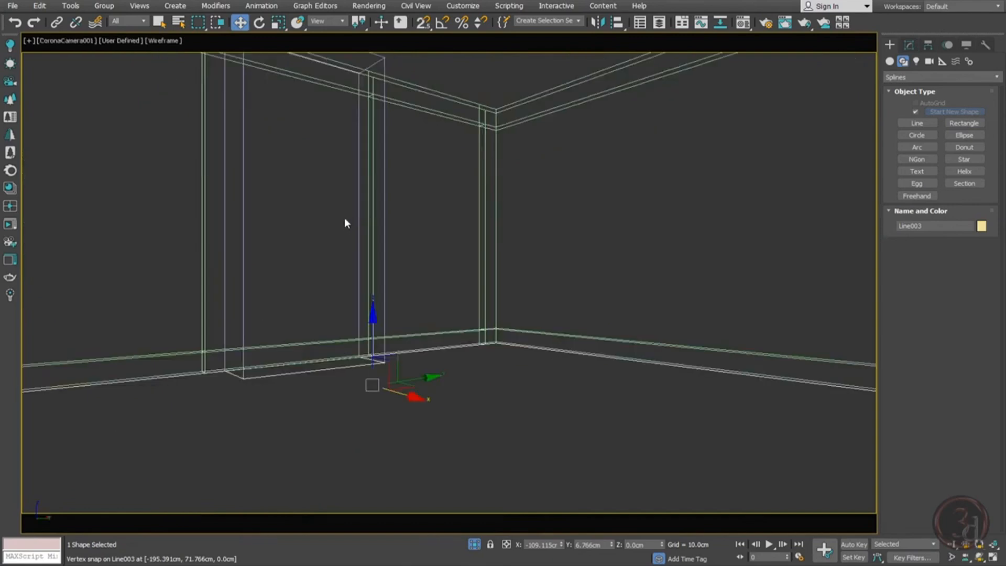
{"action": "key", "text": "F3"}
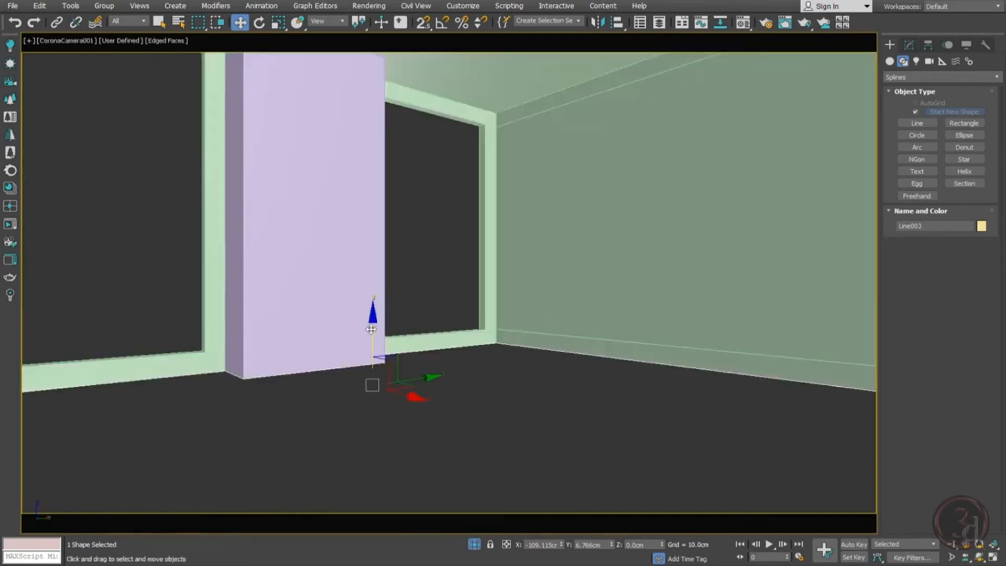
{"action": "left_click_drag", "start_coordinate": [372, 327], "coordinate": [404, 223]}
{"action": "right_click", "coordinate": [403, 223]}
Add an Extrude modifier to the closed line and set its amount to 10 cm
{"action": "left_click", "coordinate": [909, 45]}
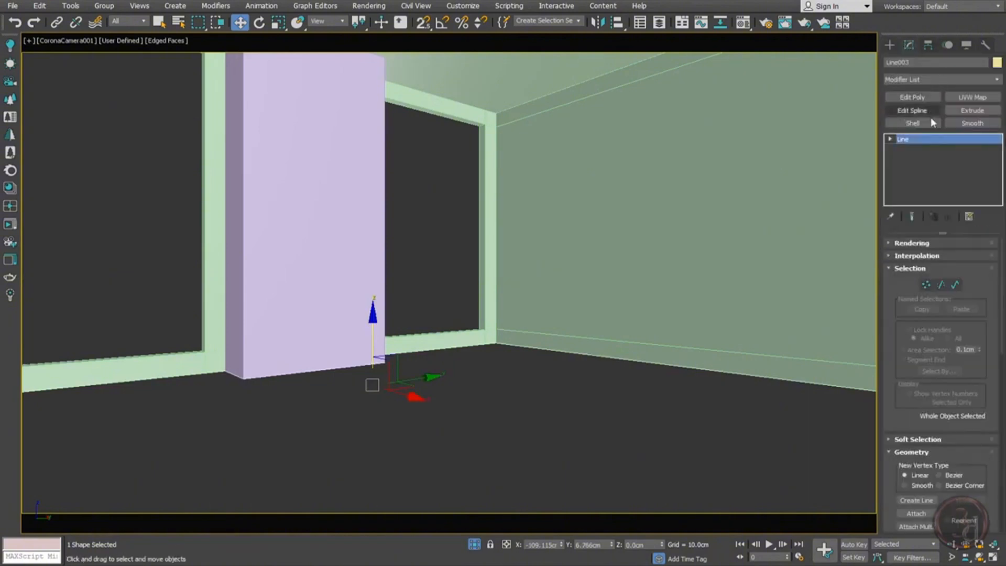
{"action": "left_click", "coordinate": [972, 111]}
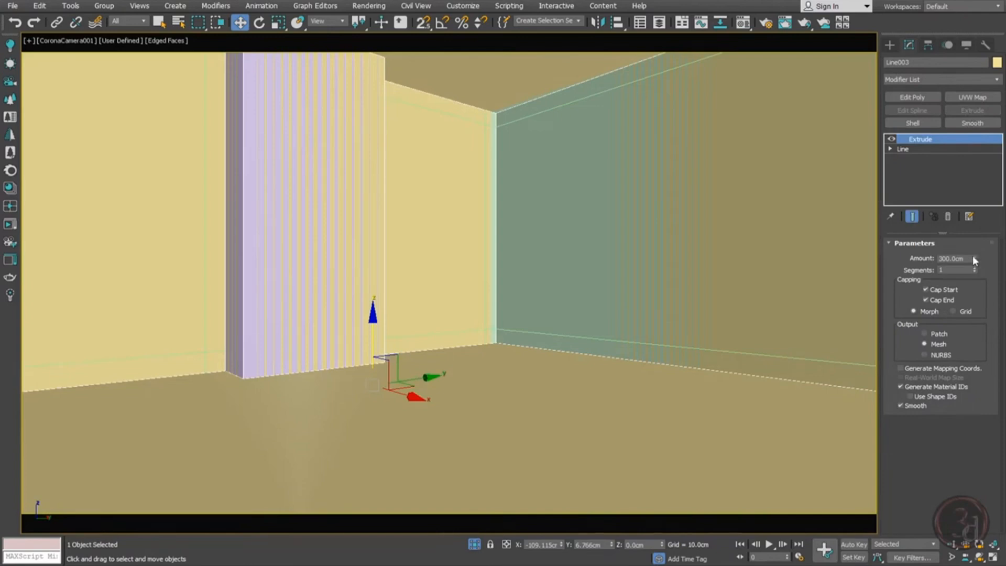
{"action": "right_click", "coordinate": [973, 259]}
{"action": "left_click_drag", "start_coordinate": [965, 258], "coordinate": [774, 259]}
{"action": "type", "text": "1"}
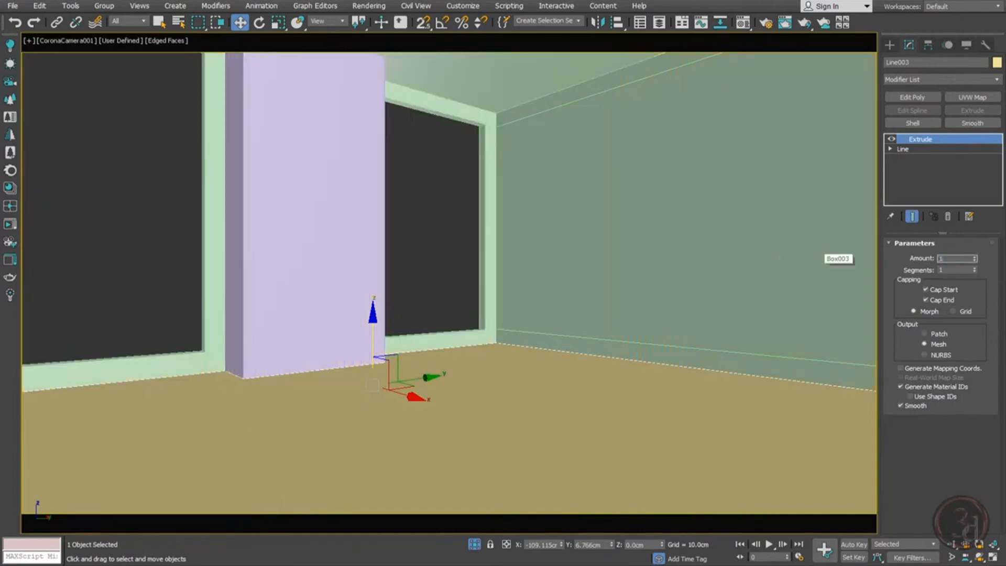
{"action": "type", "text": "0"}
{"action": "key", "text": "Return"}
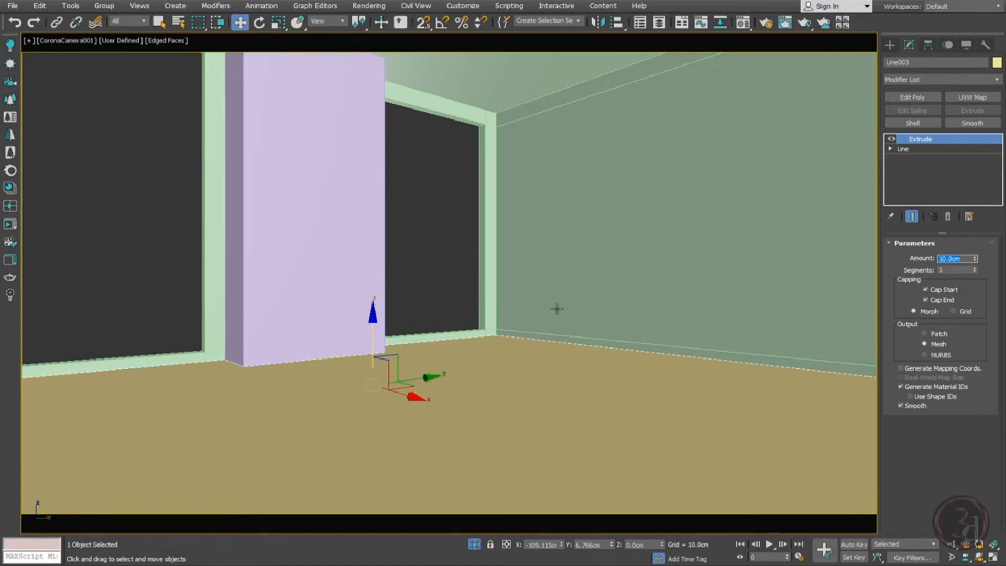
{"action": "left_click", "coordinate": [369, 341]}
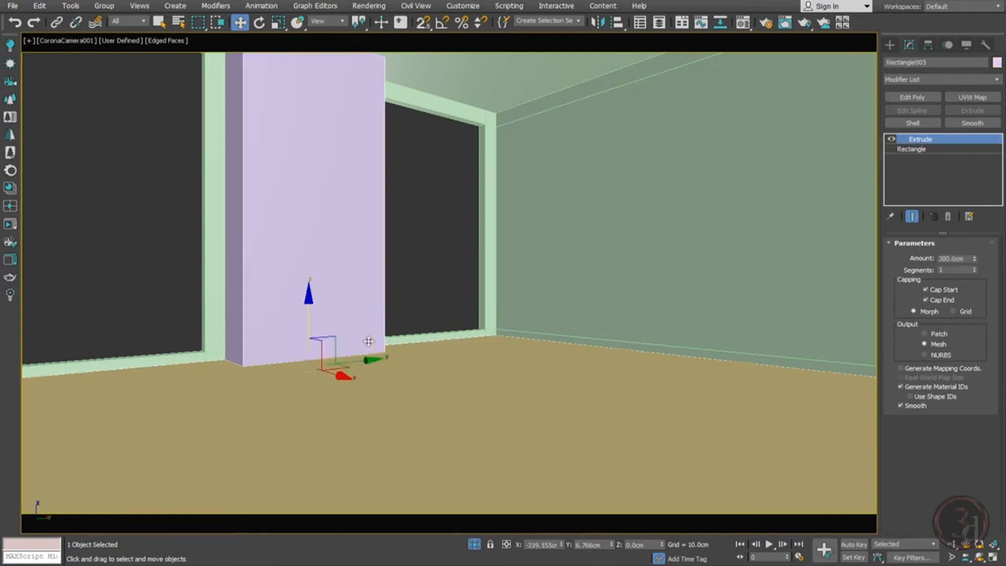
{"action": "left_click", "coordinate": [386, 357]}
{"action": "left_click_drag", "start_coordinate": [372, 341], "coordinate": [372, 435]}
{"action": "right_click", "coordinate": [372, 435]}
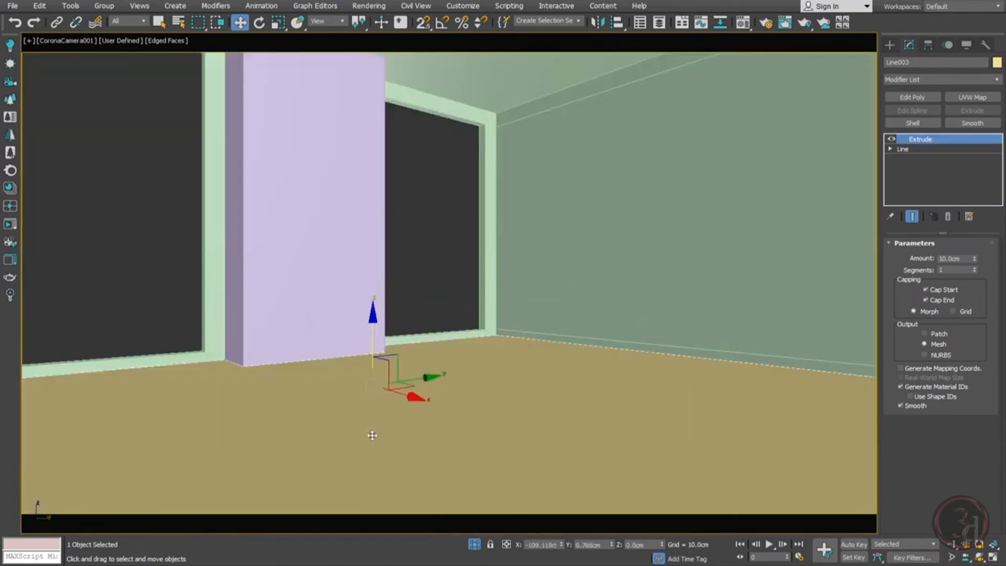
Add an Edit Poly modifier to the extruded line and delete its upper and lower cap polygons
{"action": "left_click", "coordinate": [912, 97]}
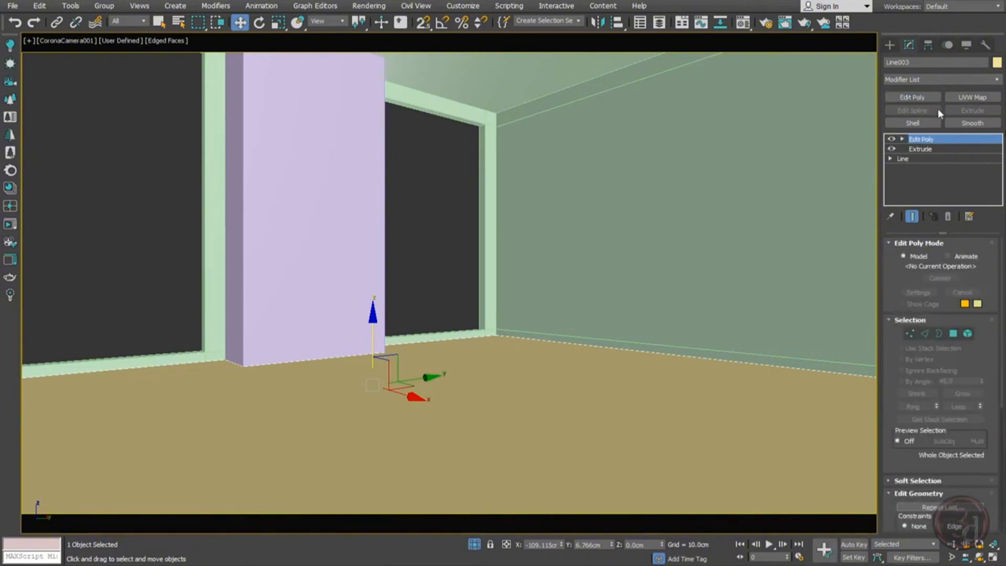
{"action": "left_click", "coordinate": [954, 334]}
{"action": "left_click", "coordinate": [626, 416]}
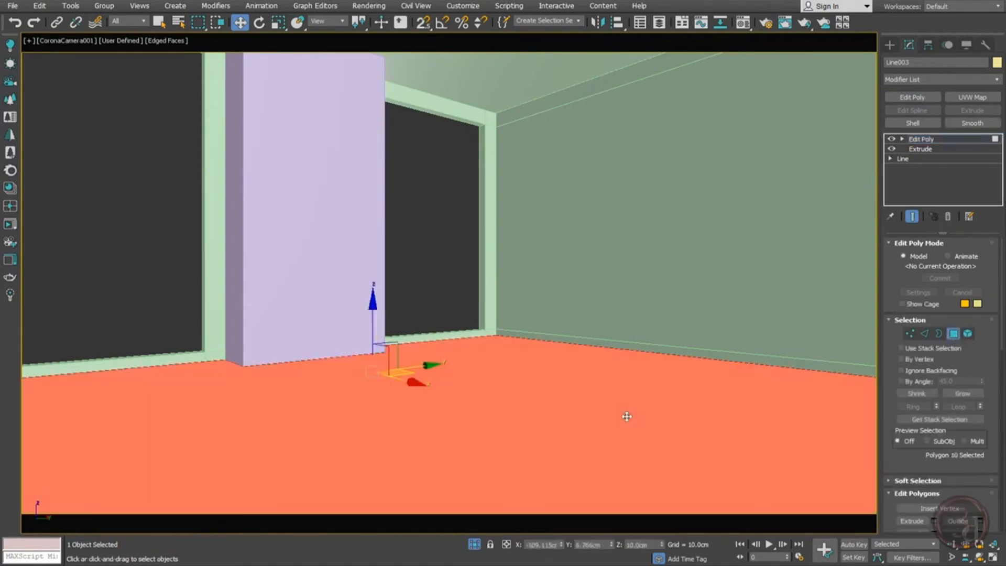
{"action": "key", "text": "Delete"}
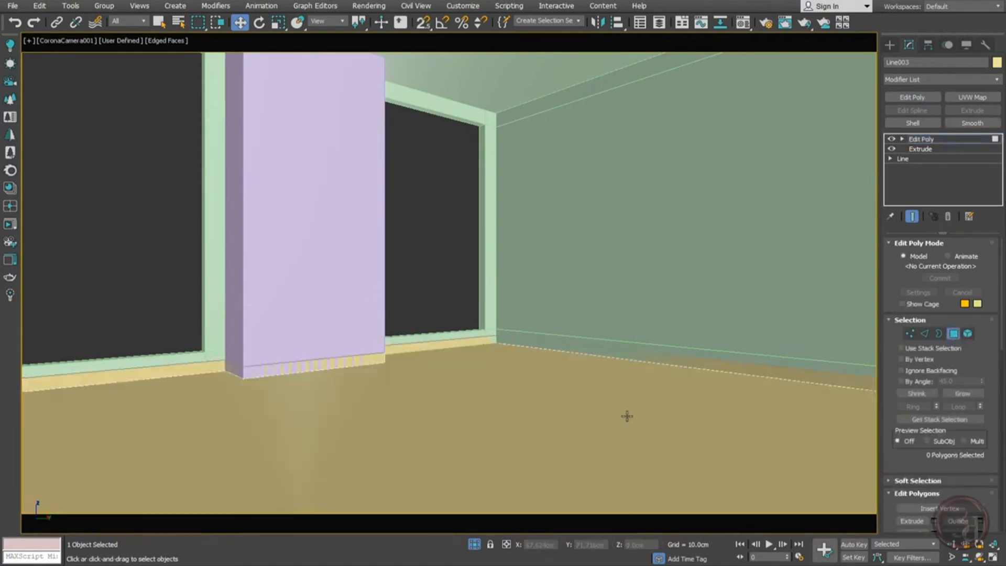
{"action": "left_click", "coordinate": [629, 422]}
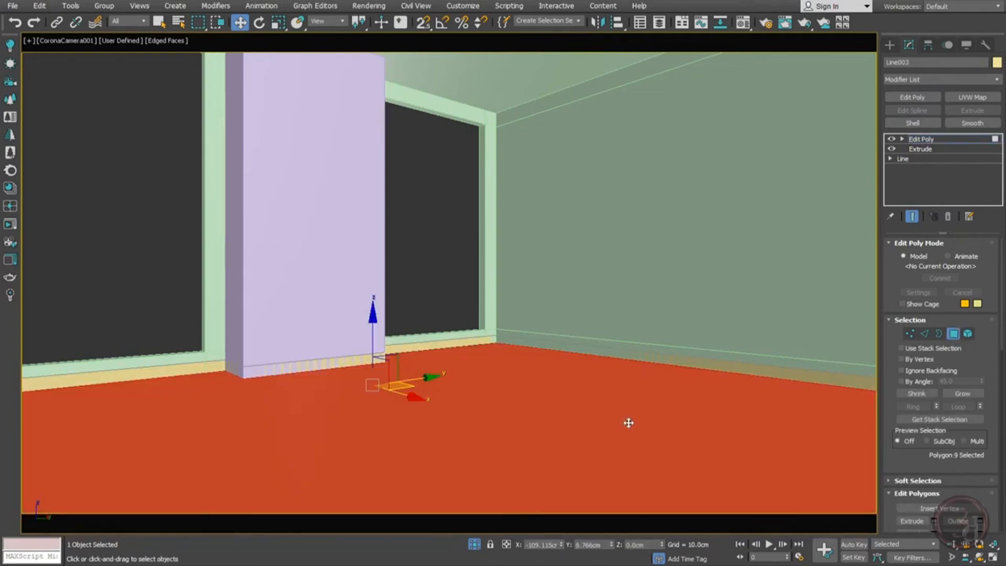
{"action": "key", "text": "Delete"}
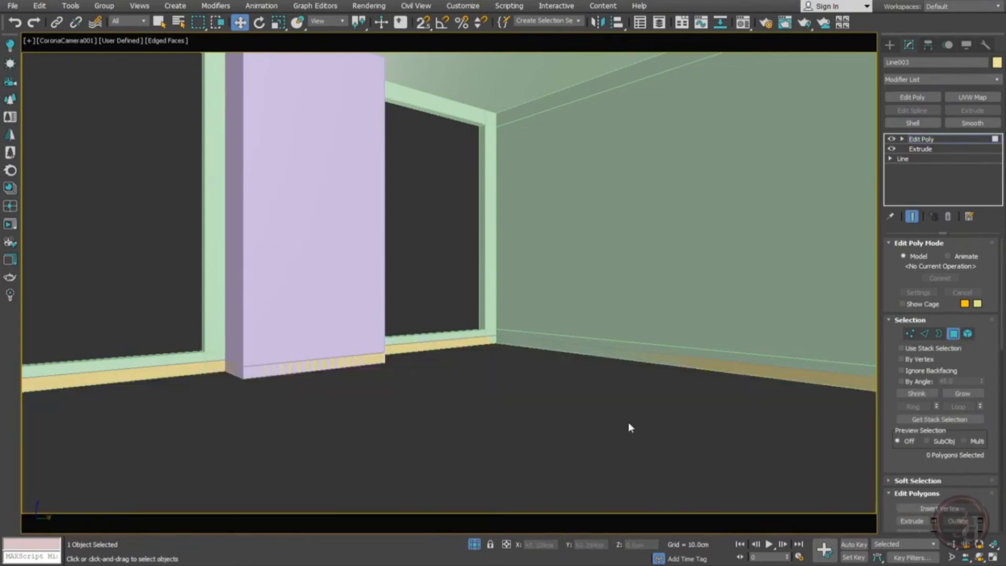
{"action": "left_click", "coordinate": [926, 140]}
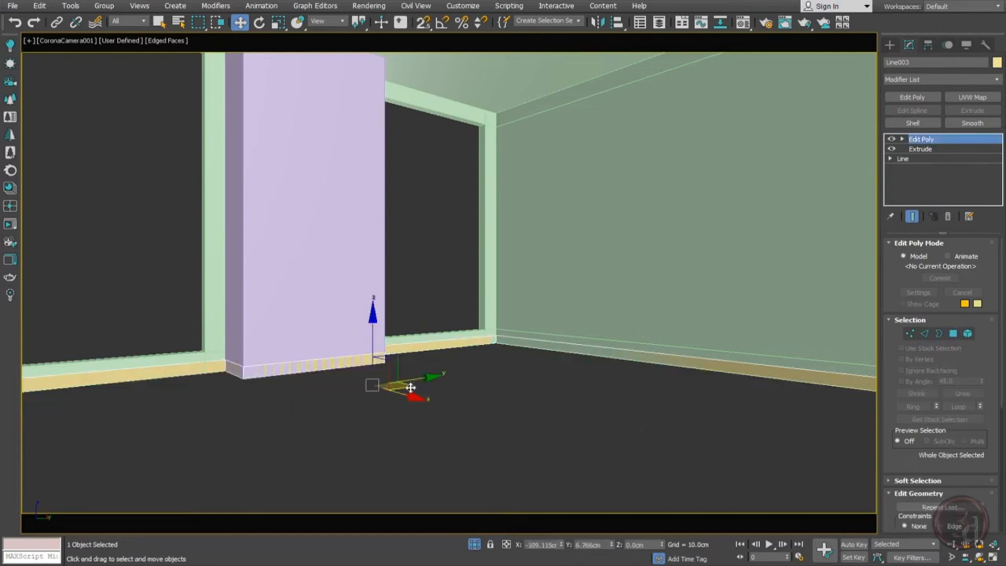
Add a Shell modifier to the baseboard strip with an outer amount of 0 cm and an inner amount of 1.76 cm
{"action": "left_click_drag", "start_coordinate": [424, 386], "coordinate": [525, 495]}
{"action": "left_click", "coordinate": [913, 124]}
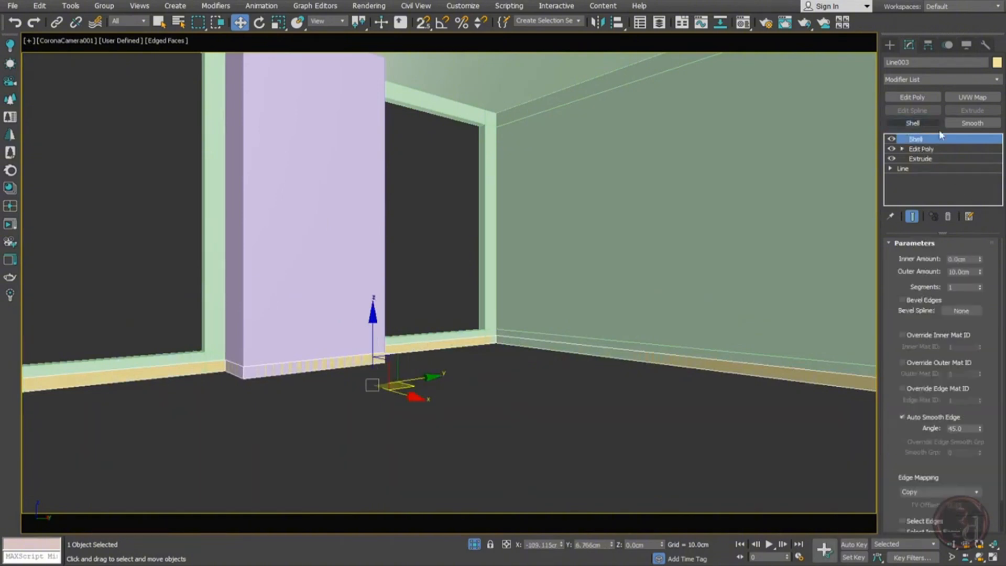
{"action": "right_click", "coordinate": [981, 274]}
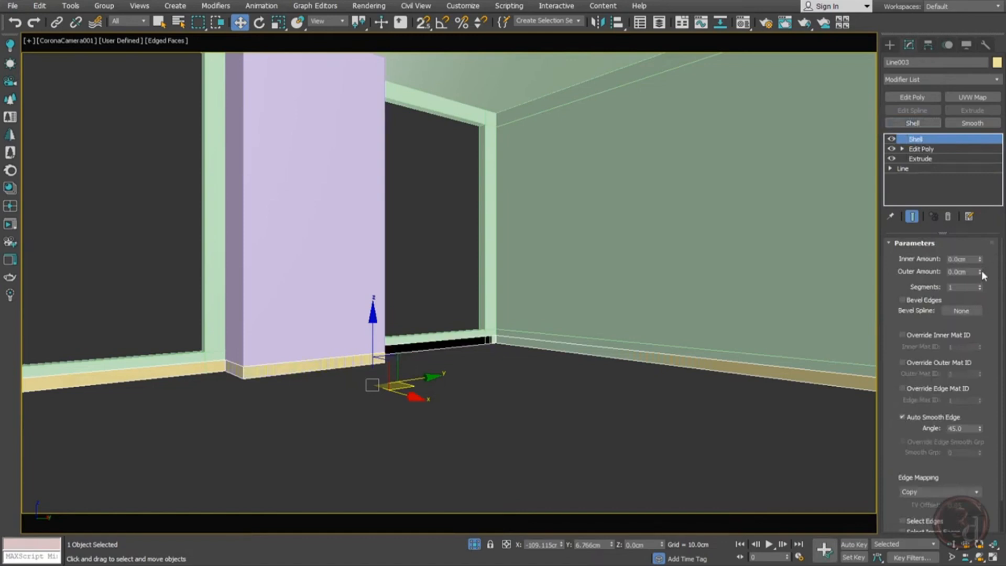
{"action": "left_click_drag", "start_coordinate": [981, 259], "coordinate": [204, 264]}
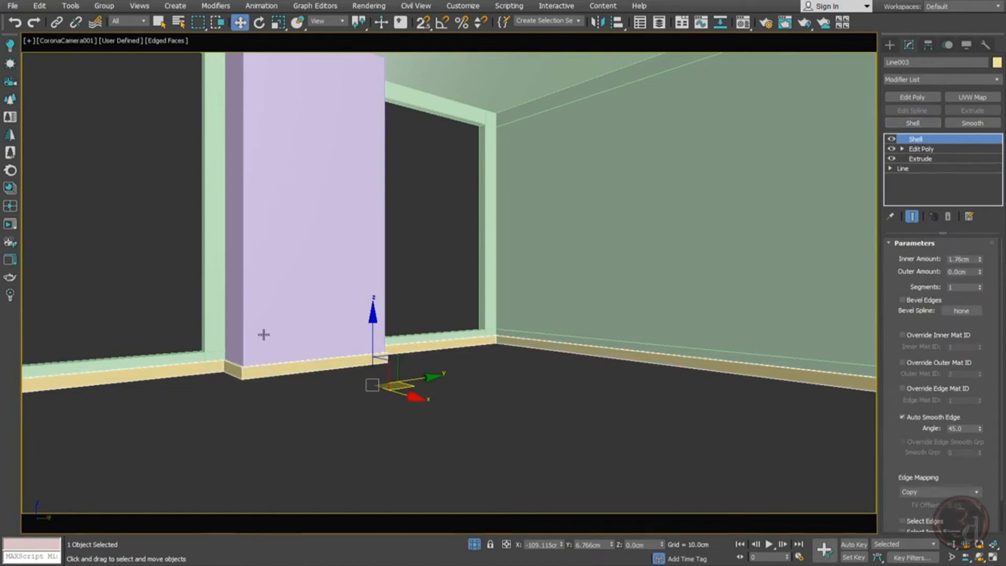
Dismiss the Radeon Software warning and clear the selection in the perspective view
{"action": "key", "text": "p"}
{"action": "key", "text": "z"}
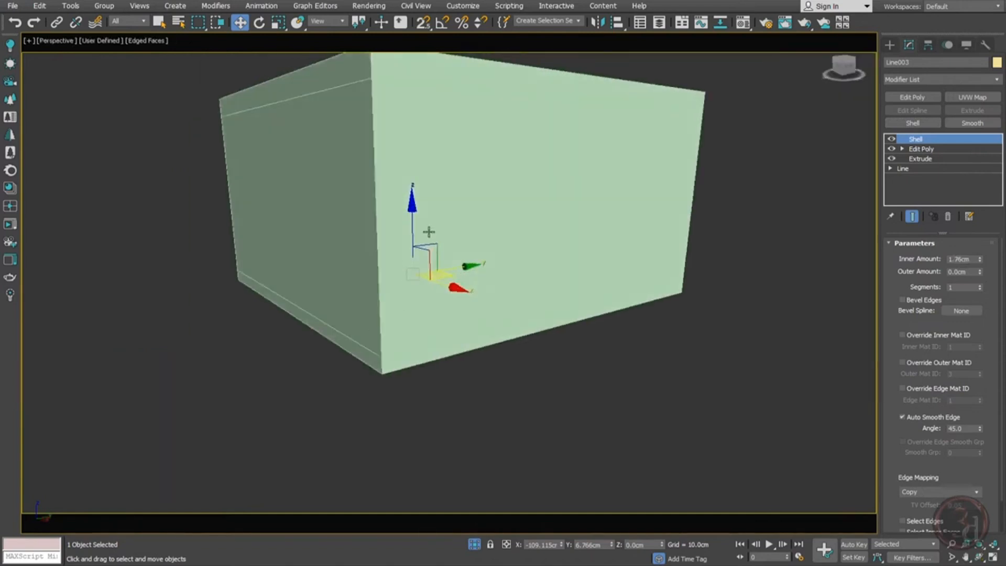
{"action": "left_click_drag", "start_coordinate": [429, 232], "coordinate": [429, 219]}
{"action": "key", "text": "ctrl+z"}
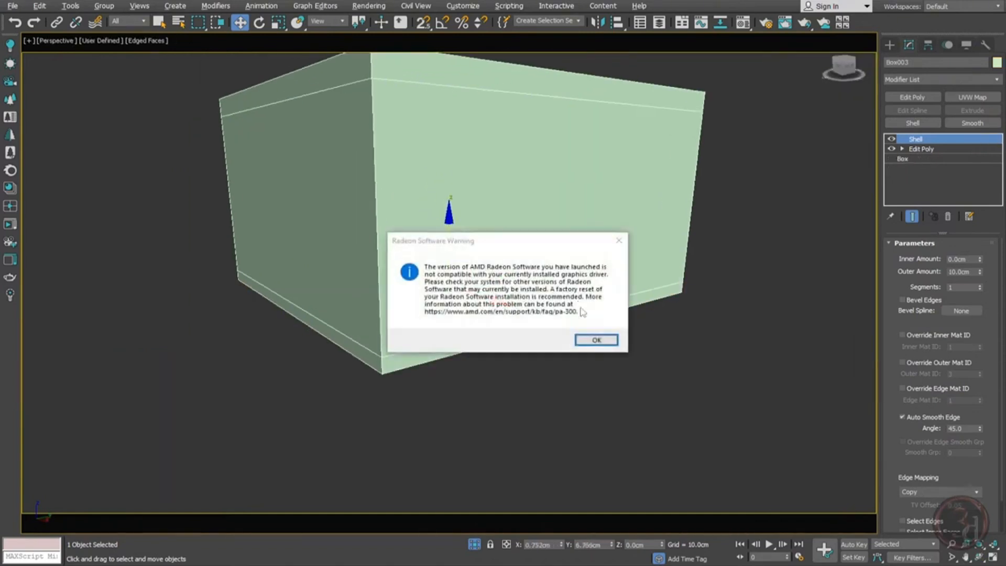
{"action": "left_click", "coordinate": [587, 339]}
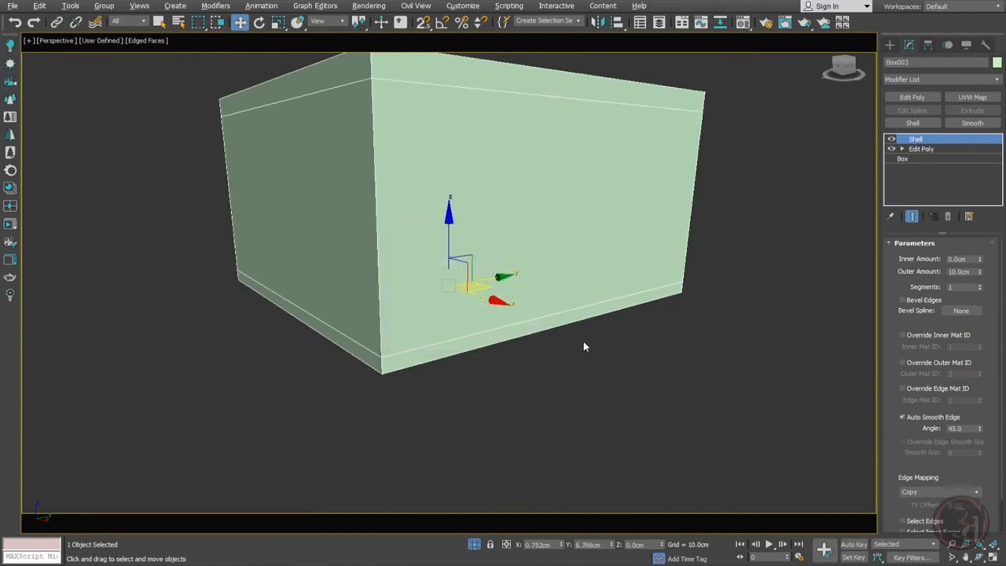
{"action": "left_click", "coordinate": [673, 363]}
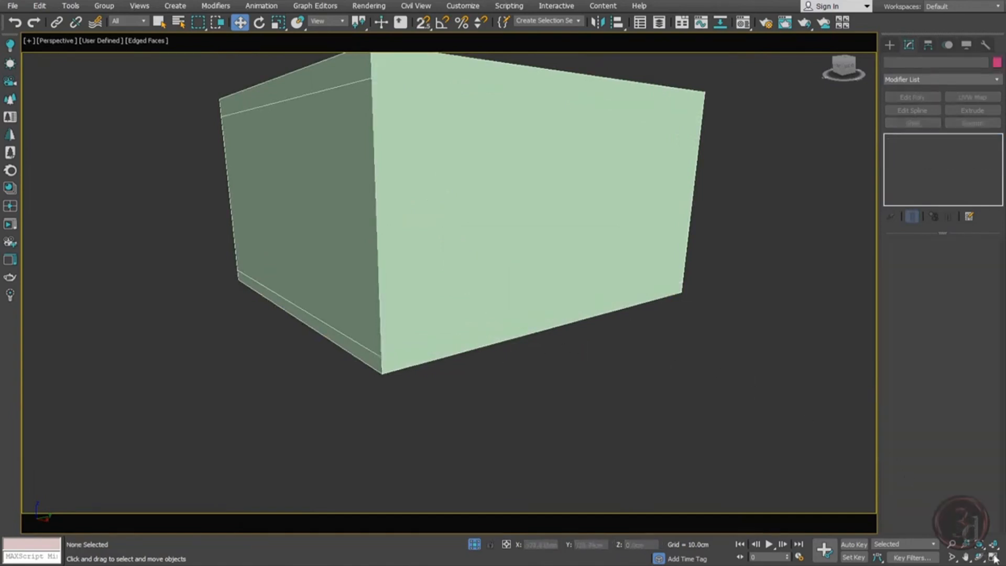
Dismiss the Radeon Software warning again and inspect the baseboard at an inner corner of the room
{"action": "scroll", "coordinate": [419, 281], "scroll_direction": "up", "scroll_amount": 8}
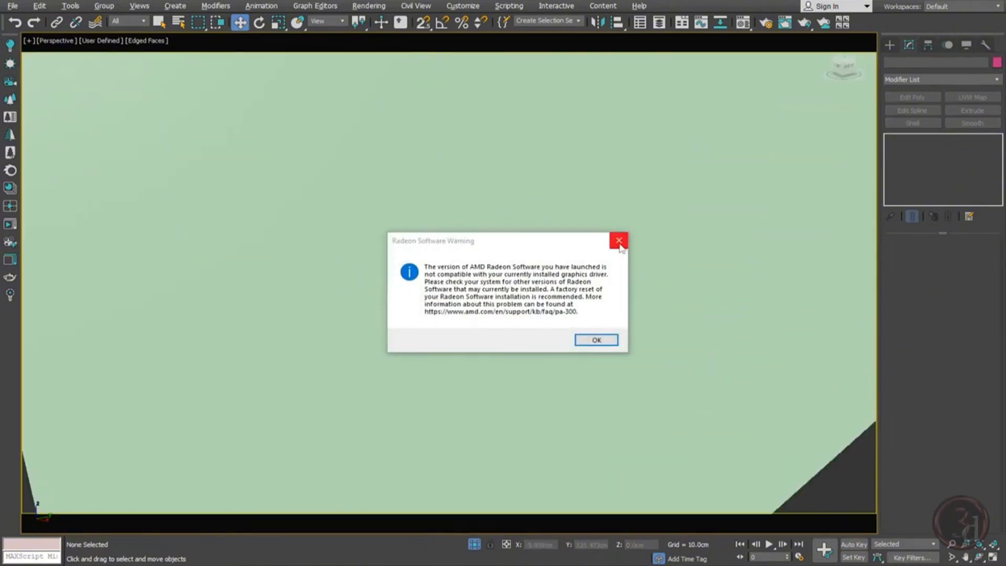
{"action": "left_click", "coordinate": [620, 247]}
{"action": "scroll", "coordinate": [450, 234], "scroll_direction": "down", "scroll_amount": 5}
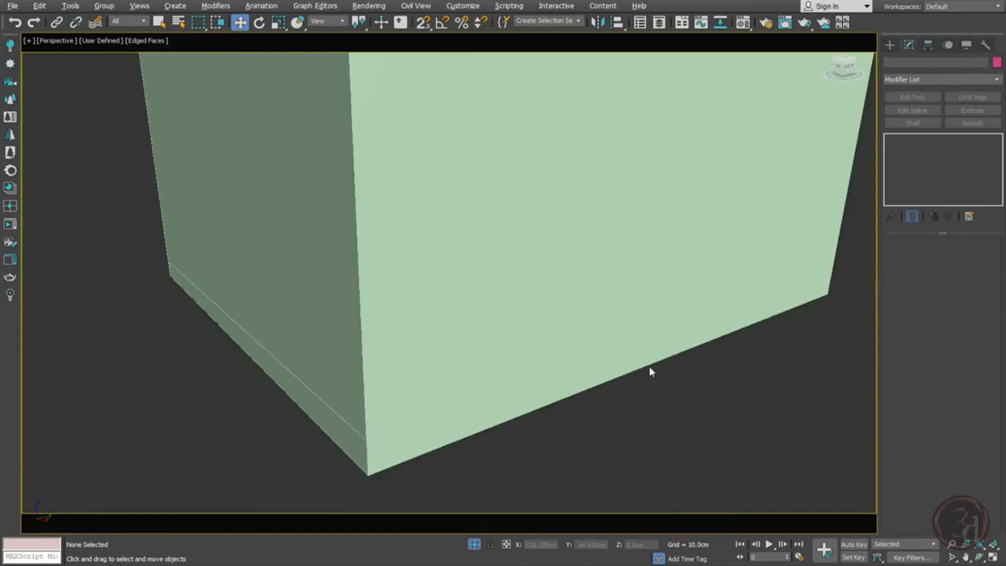
{"action": "right_click", "coordinate": [650, 367]}
{"action": "left_click", "coordinate": [954, 546]}
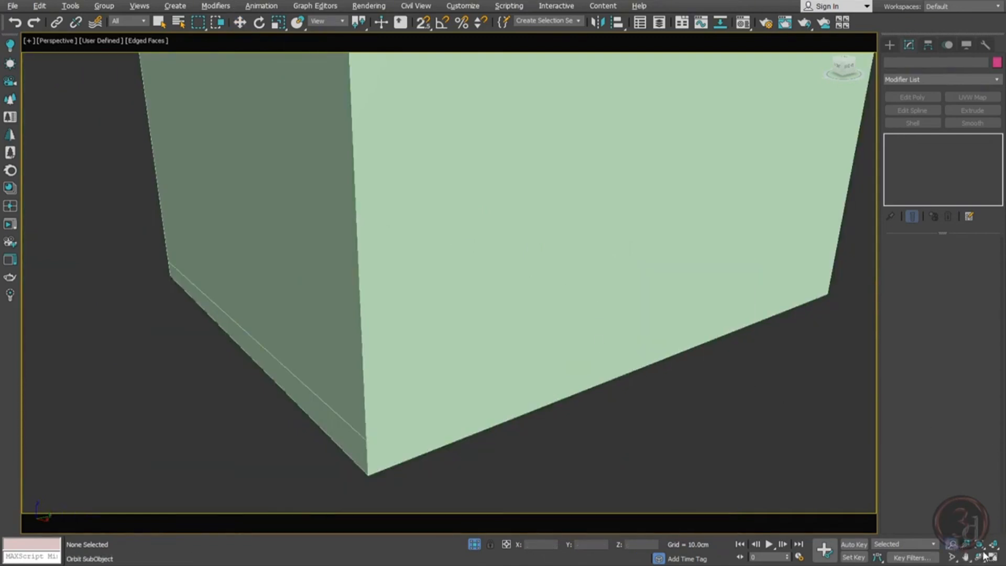
{"action": "left_click_drag", "start_coordinate": [468, 249], "coordinate": [532, 97]}
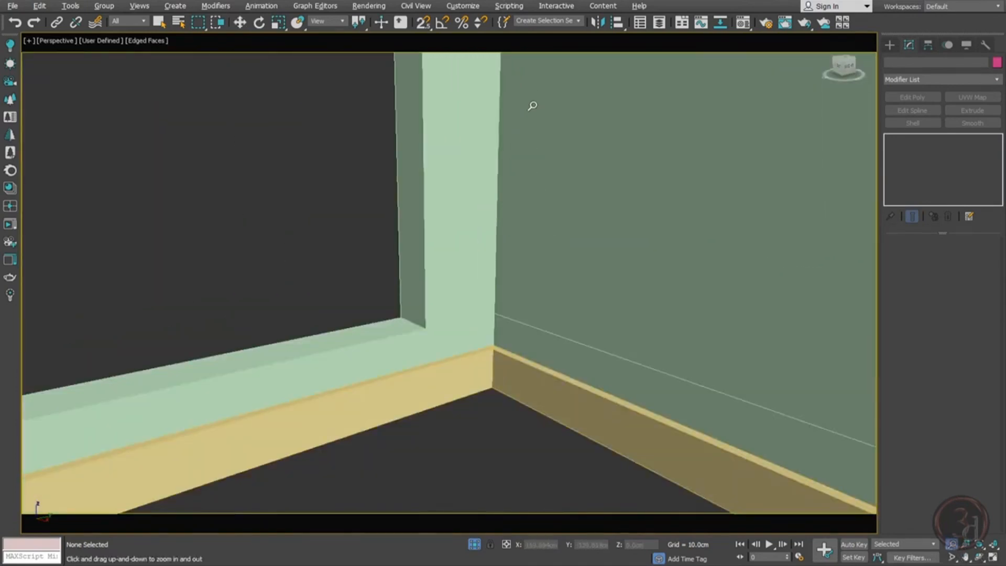
Set the inner amount of the baseboard's Shell modifier to 1 cm
{"action": "right_click", "coordinate": [566, 399]}
{"action": "left_click", "coordinate": [564, 391]}
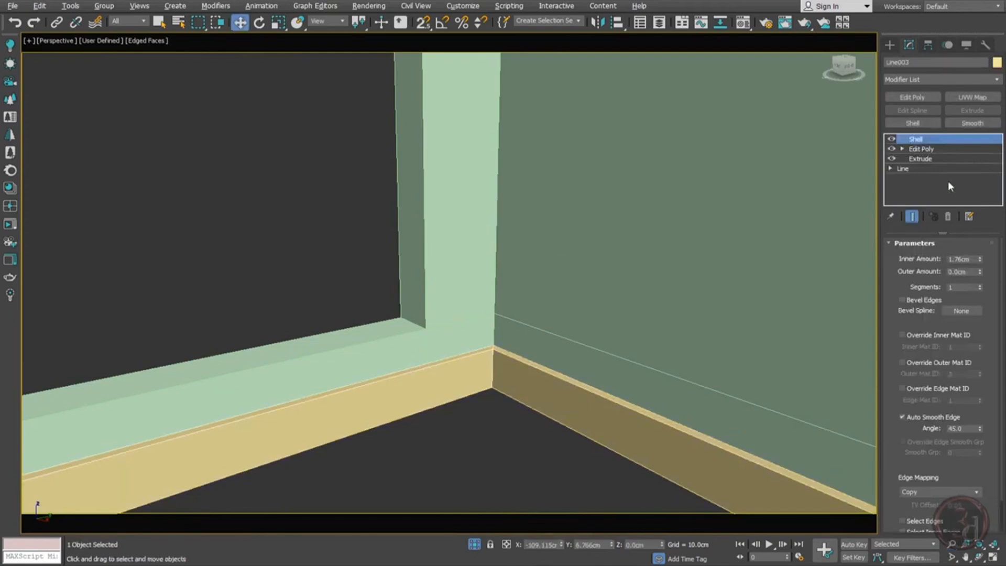
{"action": "double_click", "coordinate": [969, 260]}
{"action": "type", "text": "1"}
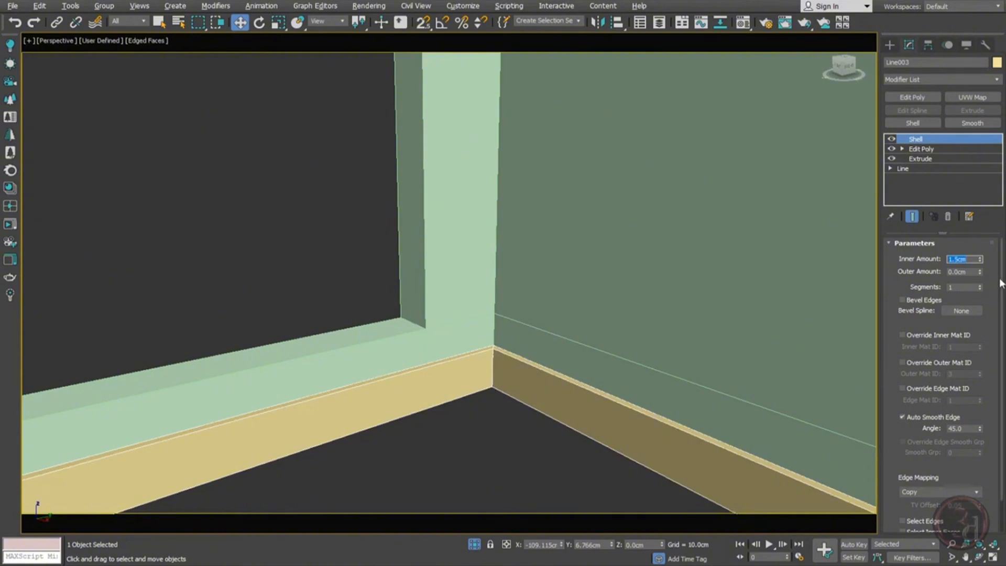
{"action": "type", "text": "1"}
{"action": "key", "text": "Return"}
{"action": "scroll", "coordinate": [656, 299], "scroll_direction": "down", "scroll_amount": 3}
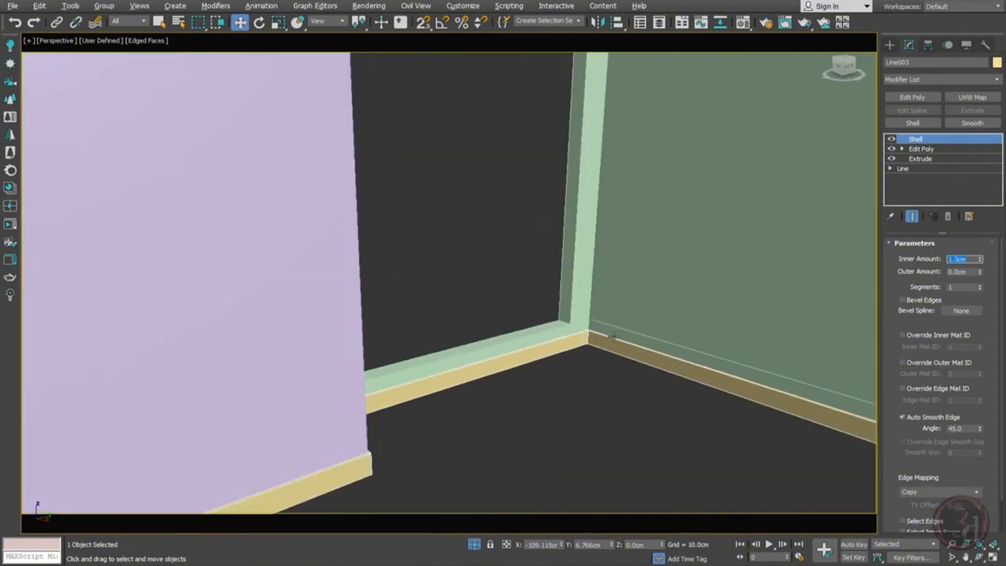
{"action": "middle_click_drag", "start_coordinate": [612, 336], "coordinate": [647, 303]}
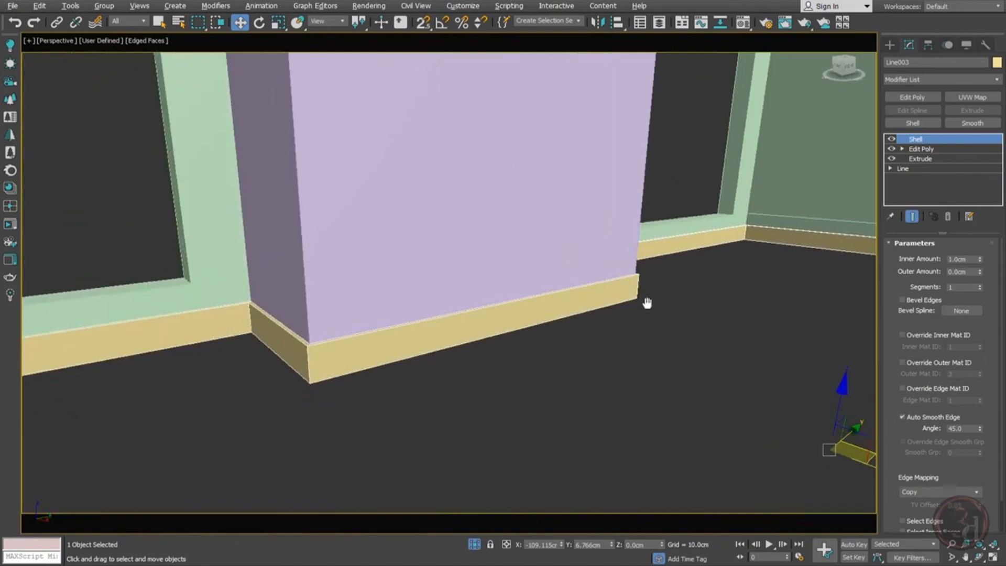
Switch to the CoronaCamera001 view, clear the selection and end isolation to bring back the hidden objects
{"action": "key", "text": "c"}
{"action": "left_click", "coordinate": [547, 461]}
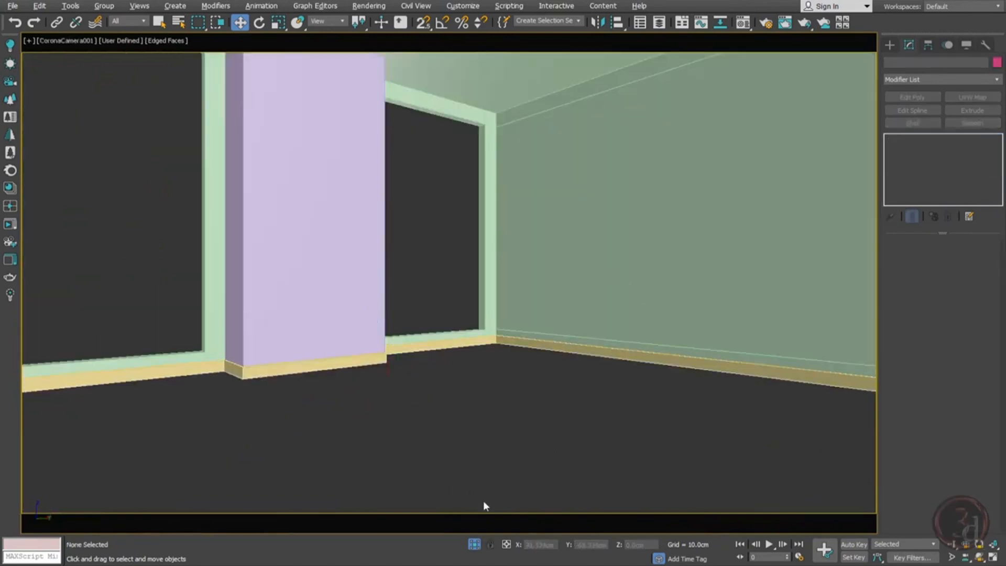
{"action": "left_click", "coordinate": [473, 544]}
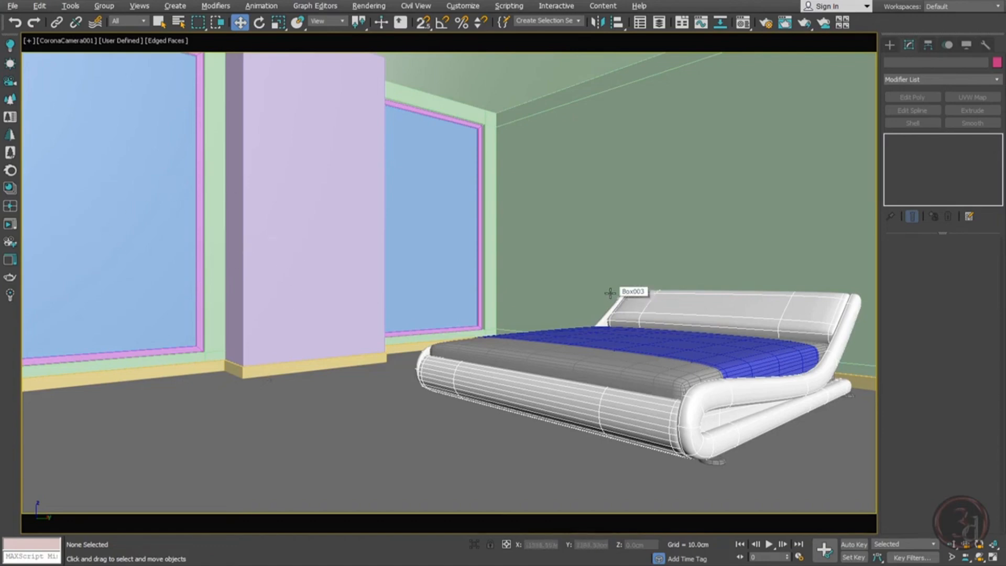
Select the grey floor slab, undo a trial move of it, and show the room in a wireframe top view
{"action": "left_click", "coordinate": [384, 417]}
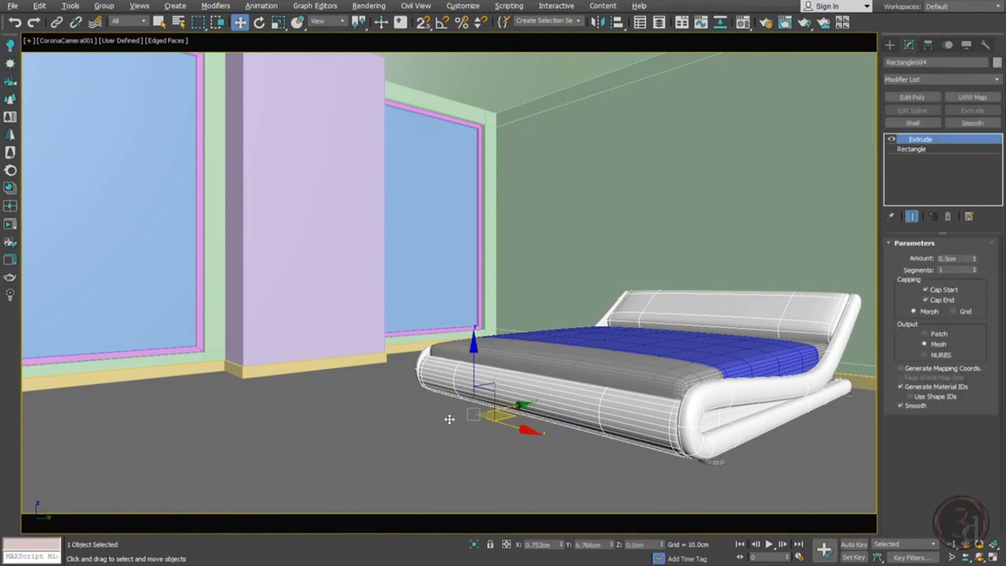
{"action": "left_click_drag", "start_coordinate": [474, 364], "coordinate": [491, 175]}
{"action": "key", "text": "ctrl+z"}
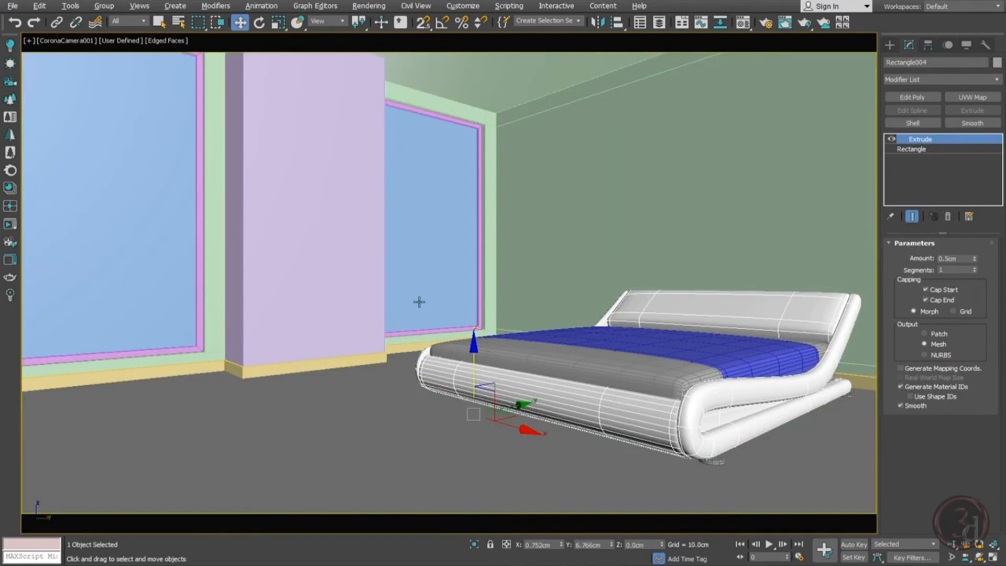
{"action": "key", "text": "t"}
{"action": "key", "text": "alt+q"}
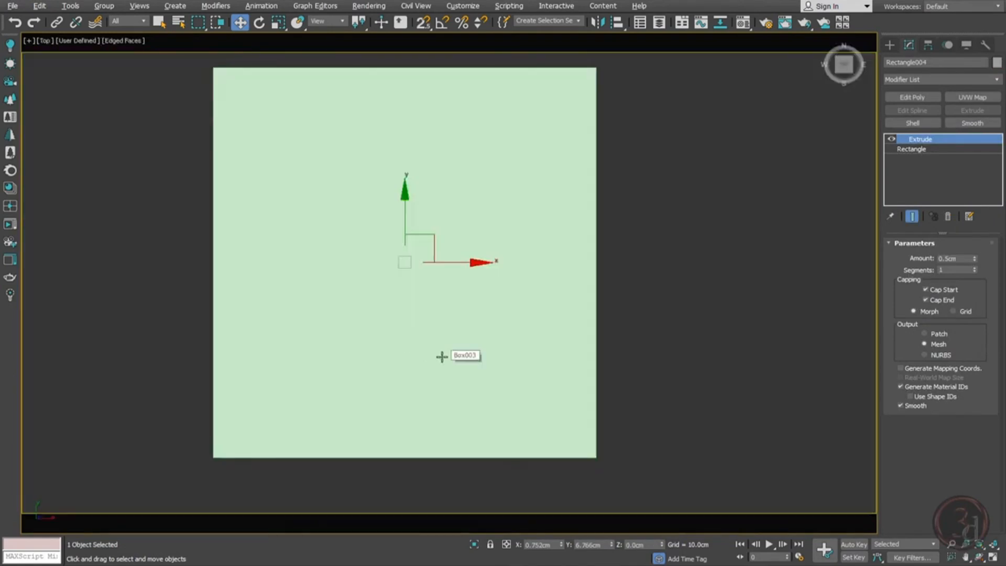
{"action": "key", "text": "F3"}
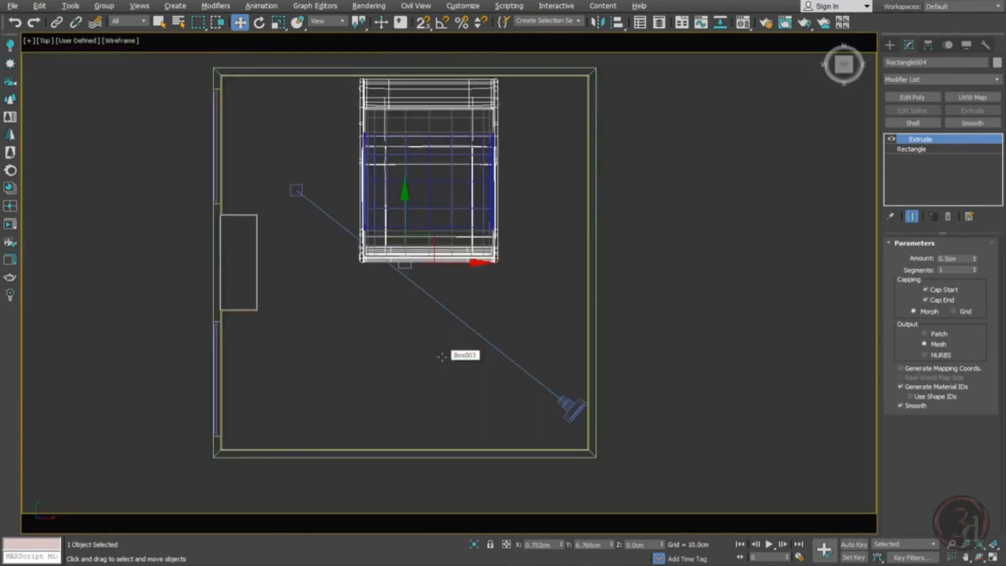
Add an Edit Spline modifier to the floor slab between its base rectangle and the Extrude
{"action": "left_click", "coordinate": [934, 149]}
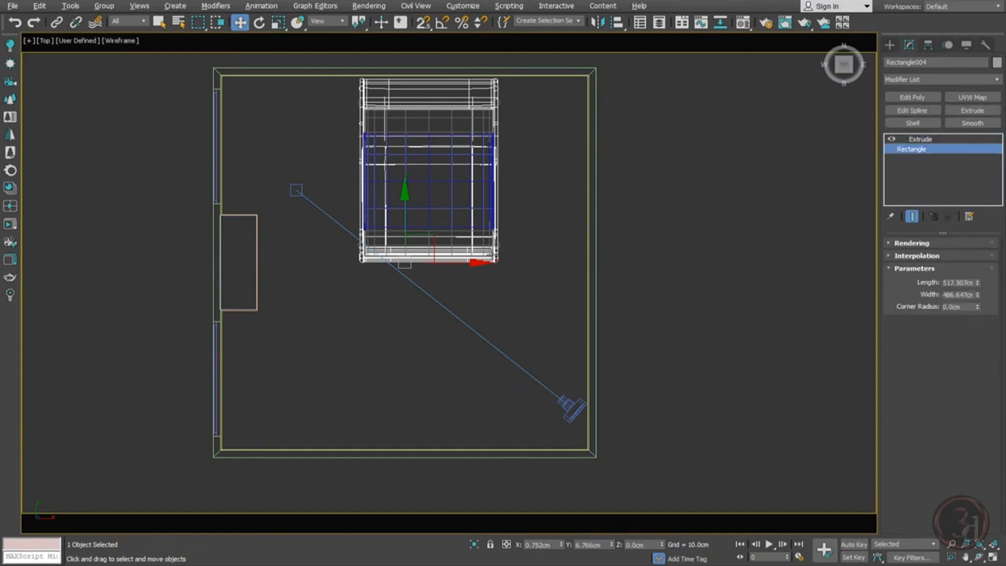
{"action": "scroll", "coordinate": [485, 260], "scroll_direction": "down", "scroll_amount": 2}
{"action": "left_click_drag", "start_coordinate": [488, 261], "coordinate": [782, 290]}
{"action": "key", "text": "ctrl+z"}
{"action": "left_click", "coordinate": [909, 110]}
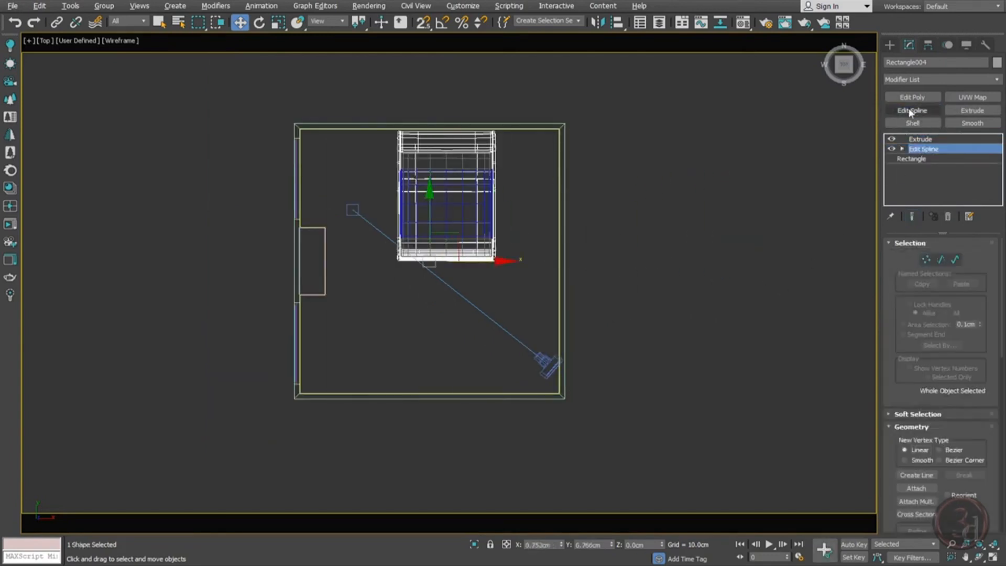
Select all four vertices of the floor slab's outline and convert them to Corner type
{"action": "left_click", "coordinate": [926, 260]}
{"action": "left_click_drag", "start_coordinate": [185, 84], "coordinate": [389, 216]}
{"action": "left_click_drag", "start_coordinate": [432, 254], "coordinate": [667, 460]}
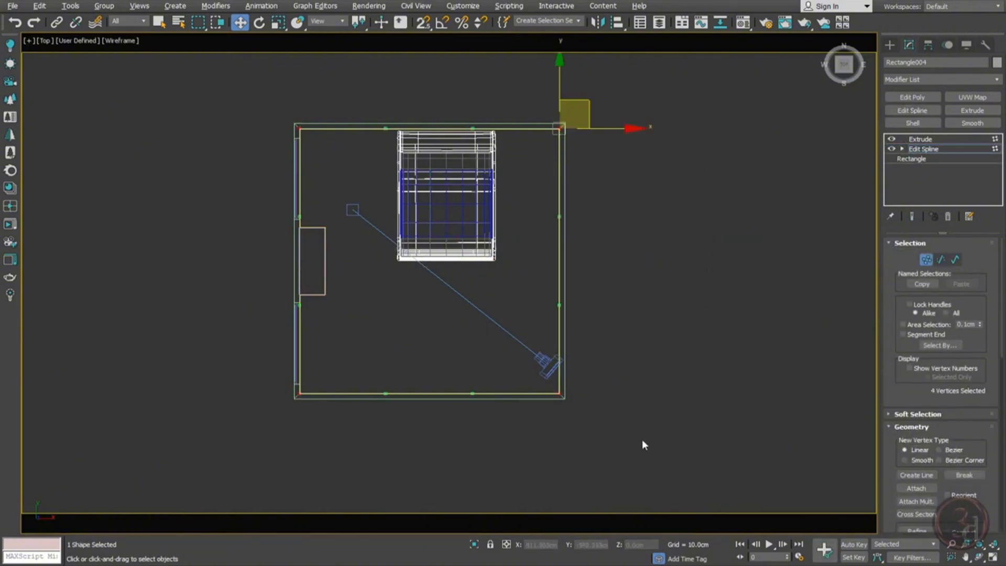
{"action": "right_click", "coordinate": [533, 146]}
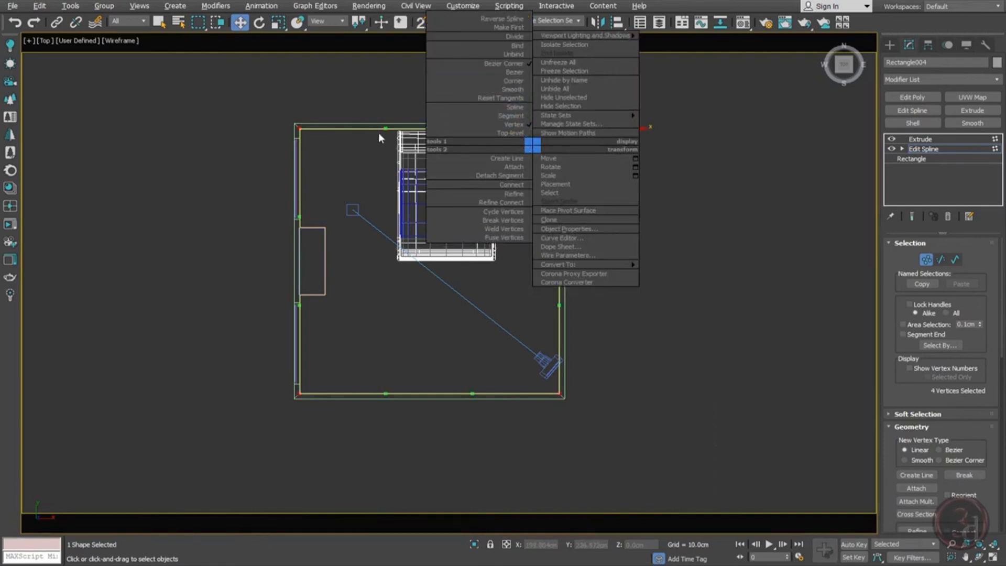
{"action": "left_click", "coordinate": [519, 79]}
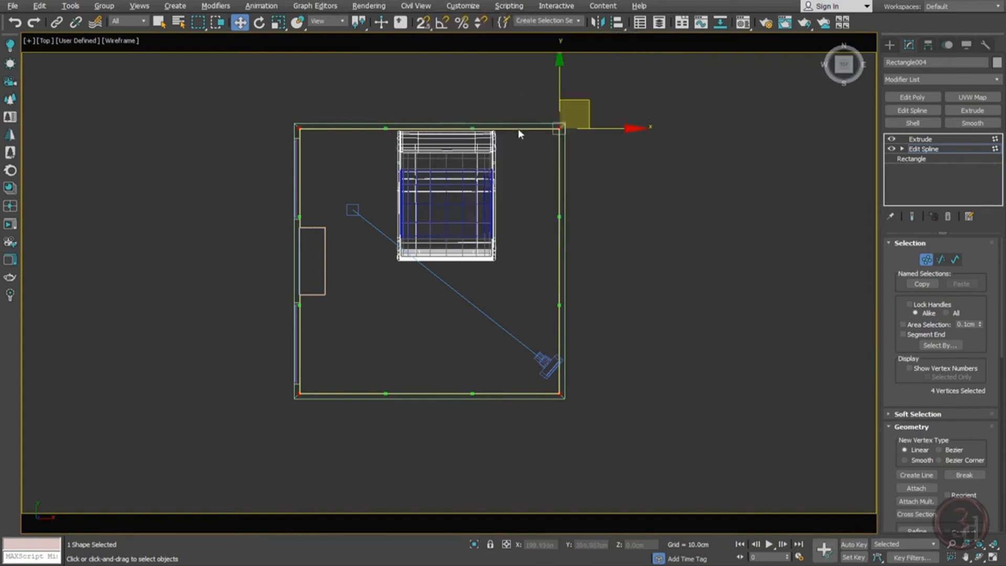
{"action": "right_click", "coordinate": [518, 129]}
{"action": "left_click", "coordinate": [522, 81]}
{"action": "left_click", "coordinate": [597, 193]}
Move the outline's vertices inward on all four sides to form a rug-sized rectangle under the front part of the bed
{"action": "left_click_drag", "start_coordinate": [266, 322], "coordinate": [320, 414]}
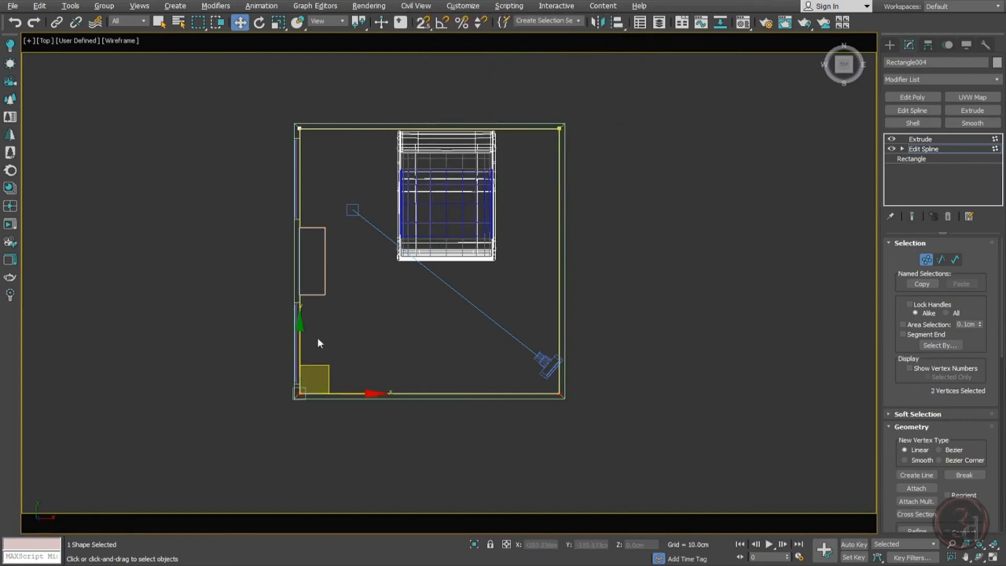
{"action": "left_click_drag", "start_coordinate": [314, 344], "coordinate": [308, 231]}
{"action": "left_click_drag", "start_coordinate": [281, 96], "coordinate": [369, 299]}
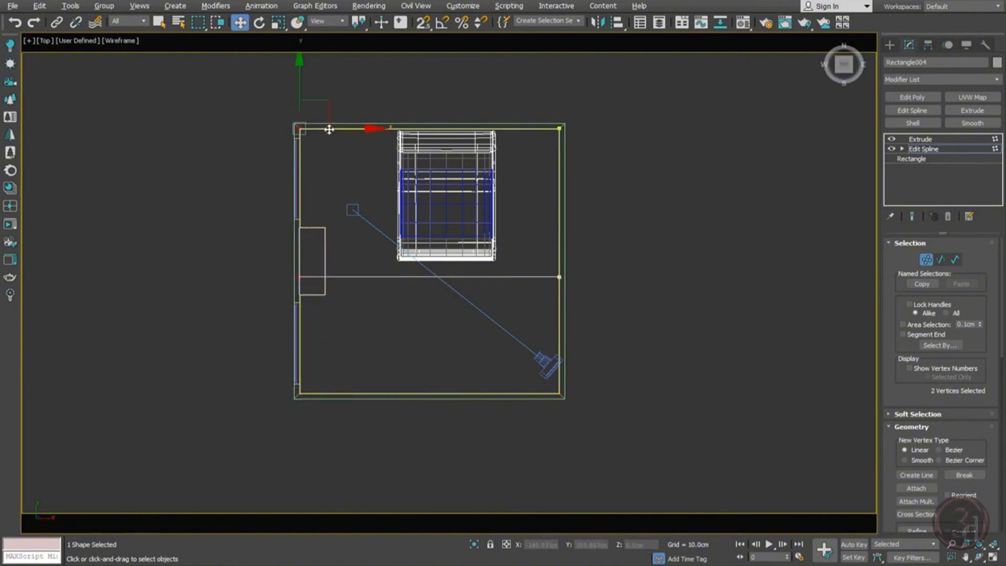
{"action": "left_click_drag", "start_coordinate": [329, 130], "coordinate": [410, 141]}
{"action": "left_click_drag", "start_coordinate": [632, 366], "coordinate": [631, 367]}
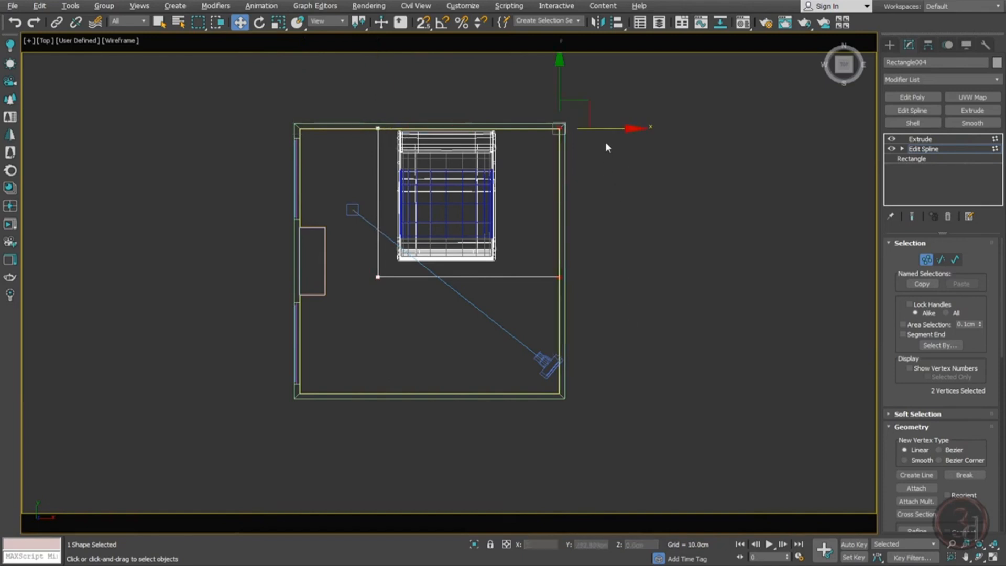
{"action": "left_click_drag", "start_coordinate": [602, 127], "coordinate": [561, 150]}
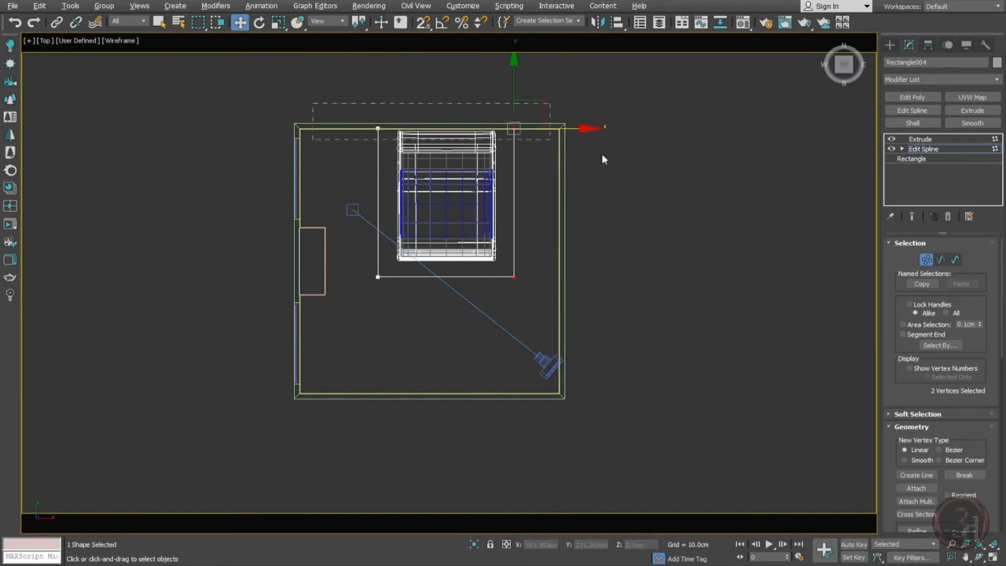
{"action": "left_click_drag", "start_coordinate": [514, 86], "coordinate": [524, 141]}
{"action": "key", "text": "1"}
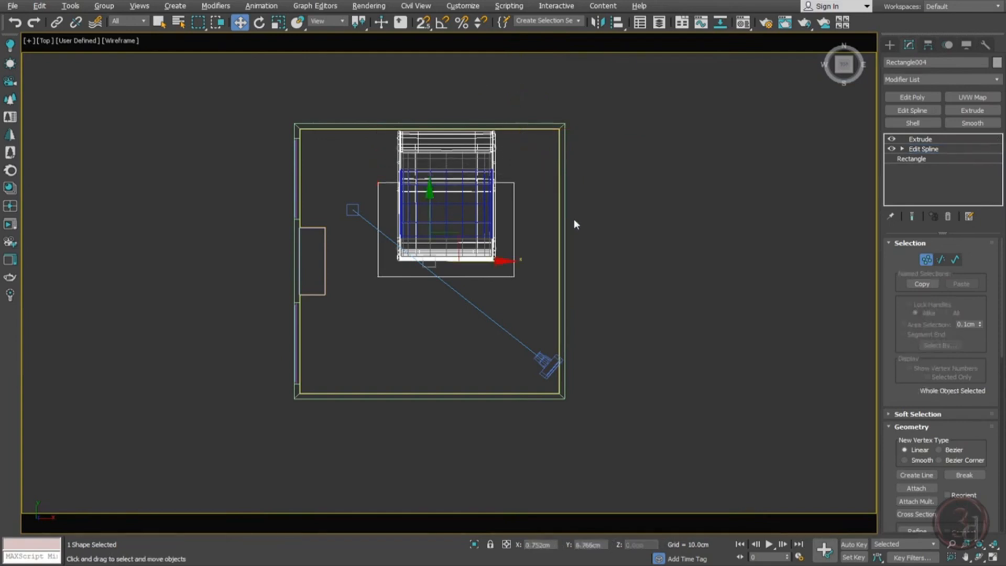
Return to the CoronaCamera001 view with nothing selected and restore shaded display with edged faces
{"action": "middle_click_drag", "start_coordinate": [618, 271], "coordinate": [641, 286]}
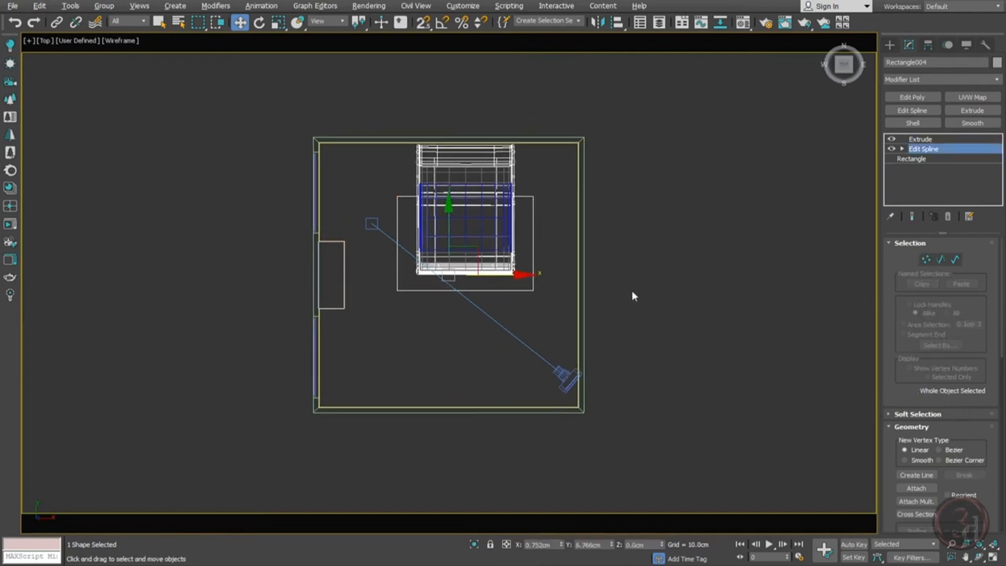
{"action": "key", "text": "c"}
{"action": "left_click", "coordinate": [572, 261]}
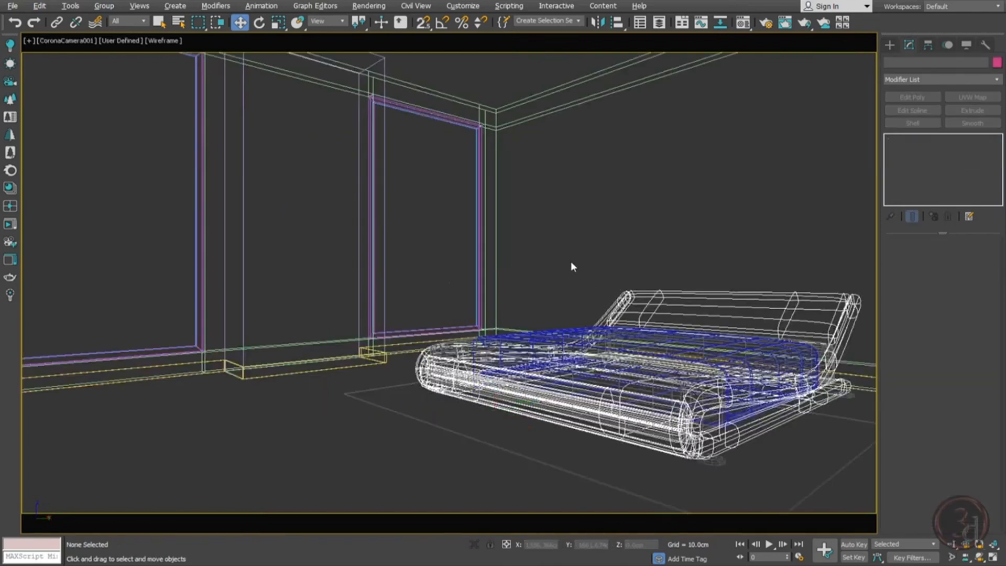
{"action": "key", "text": "F3"}
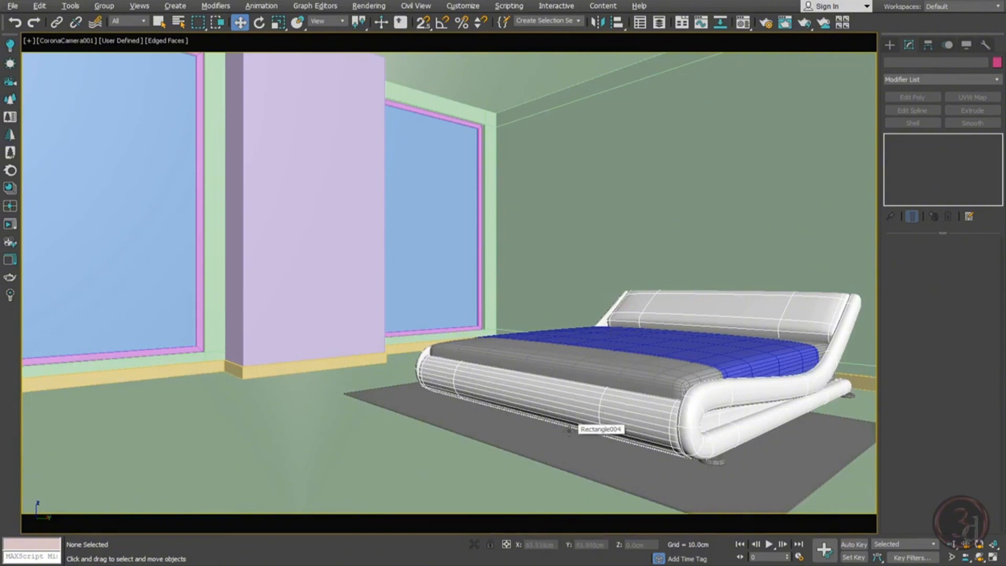
Select the green room shell and undo a trial move of it
{"action": "left_click", "coordinate": [310, 483]}
{"action": "left_click_drag", "start_coordinate": [532, 432], "coordinate": [2, 362]}
{"action": "key", "text": "ctrl+z"}
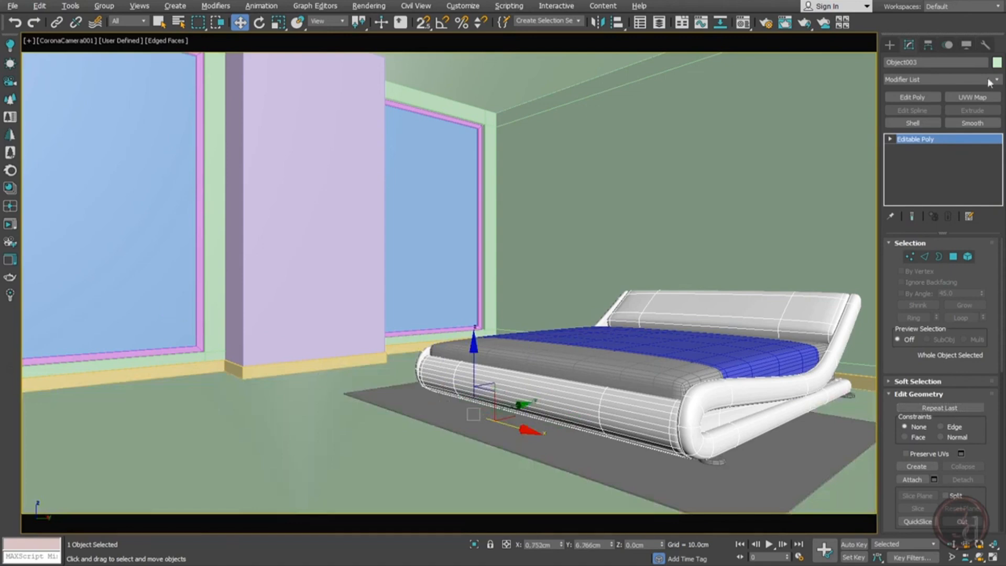
Try the Backface Cull display property on the room shell and switch it back
{"action": "left_click", "coordinate": [972, 44]}
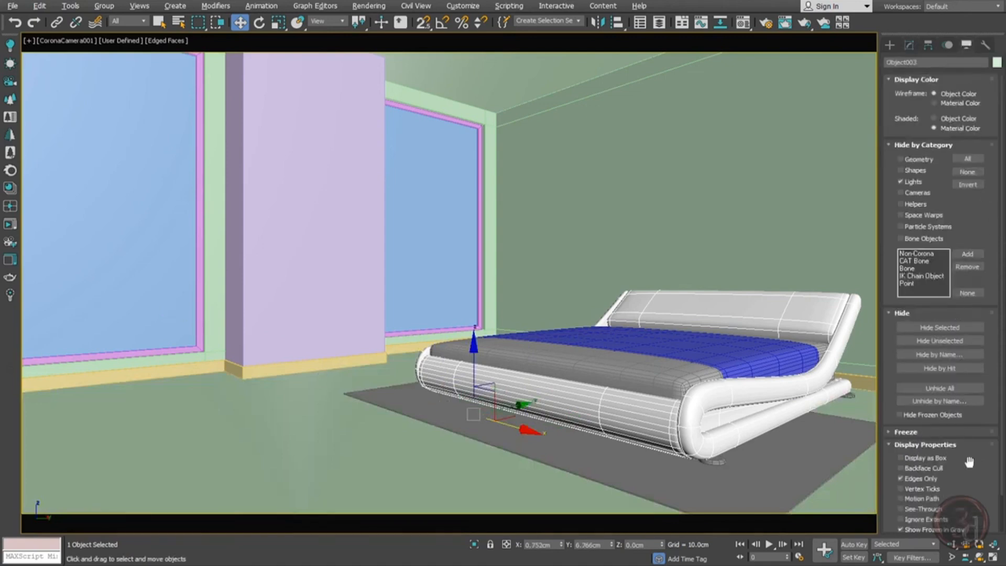
{"action": "left_click", "coordinate": [913, 467]}
{"action": "left_click", "coordinate": [914, 467]}
{"action": "left_click", "coordinate": [909, 45]}
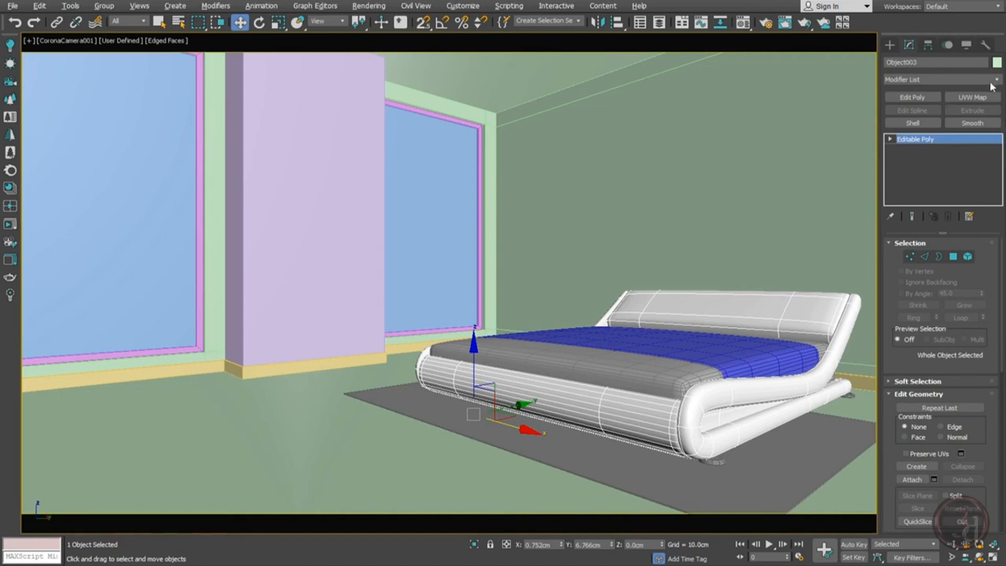
Apply a Normal modifier with Flip Normals to the room shell and collapse it into the Editable Poly
{"action": "left_click", "coordinate": [997, 80]}
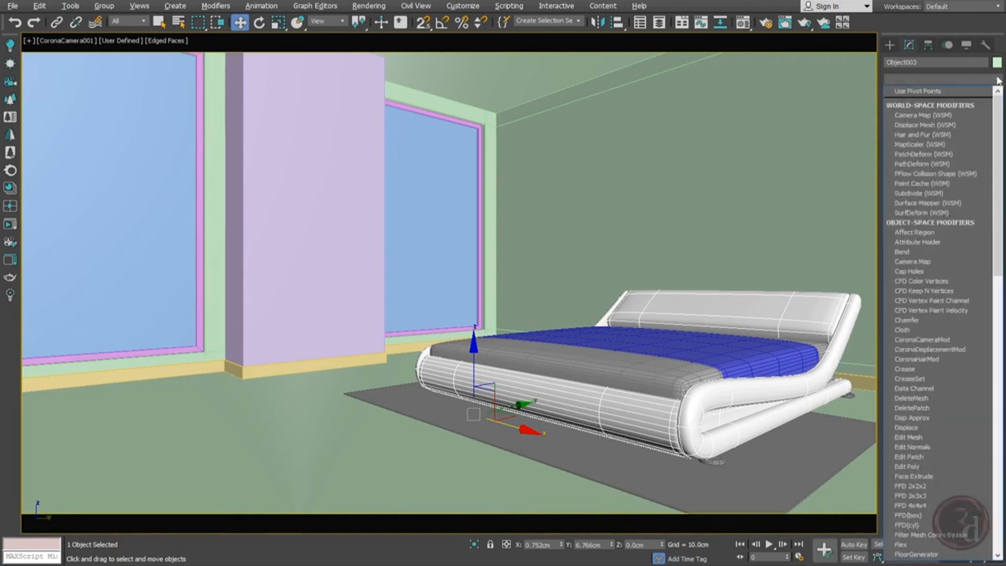
{"action": "key", "text": "n"}
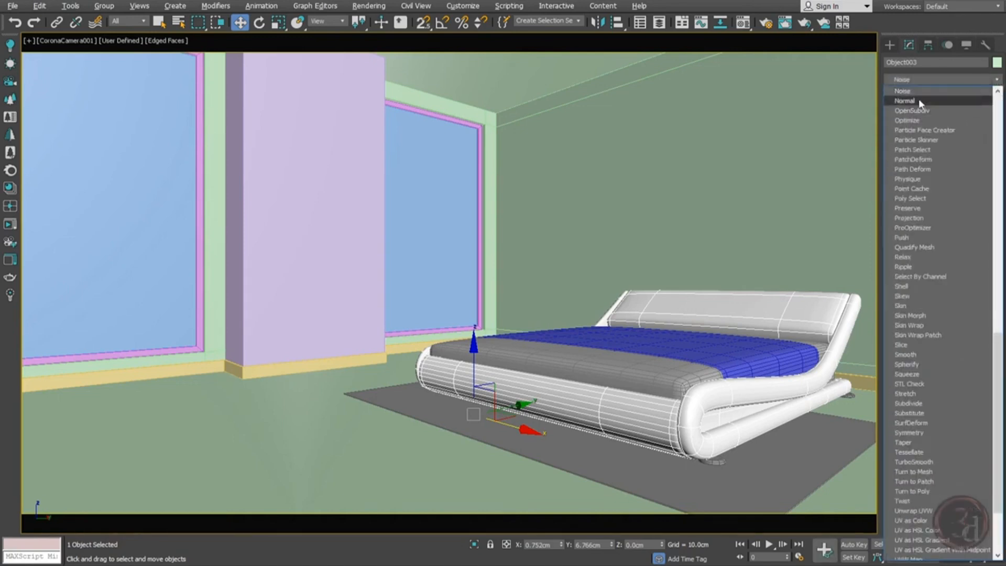
{"action": "left_click", "coordinate": [905, 100]}
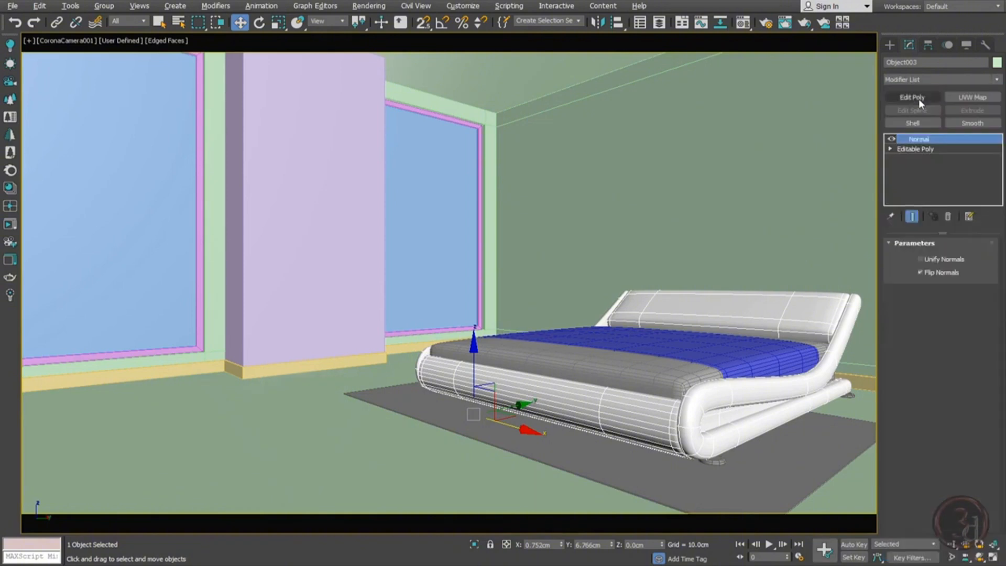
{"action": "right_click", "coordinate": [935, 150]}
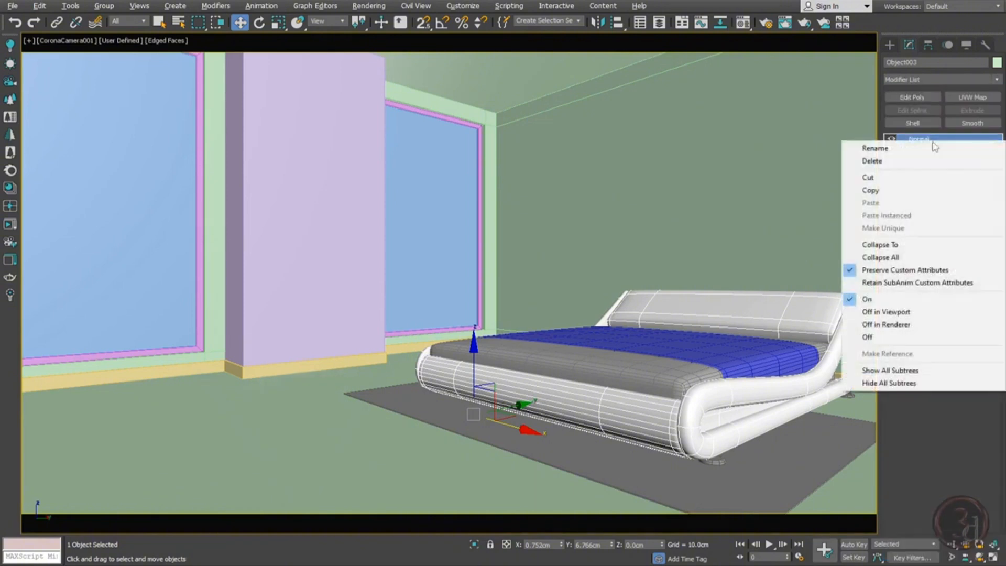
{"action": "left_click", "coordinate": [877, 240]}
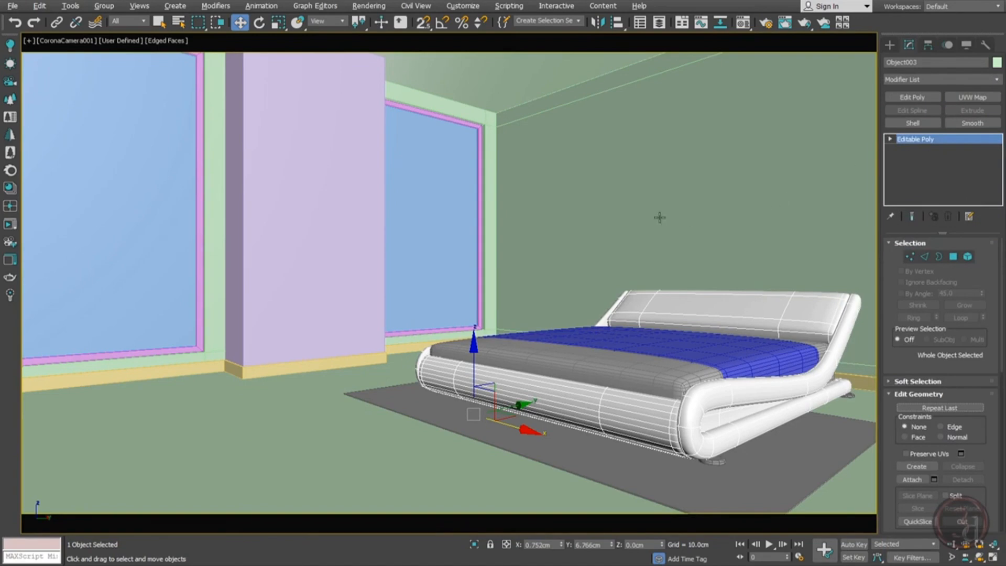
Try moving the room shell in the camera view and undo the move
{"action": "left_click", "coordinate": [606, 217]}
{"action": "left_click_drag", "start_coordinate": [606, 217], "coordinate": [759, 136]}
{"action": "key", "text": "ctrl+z"}
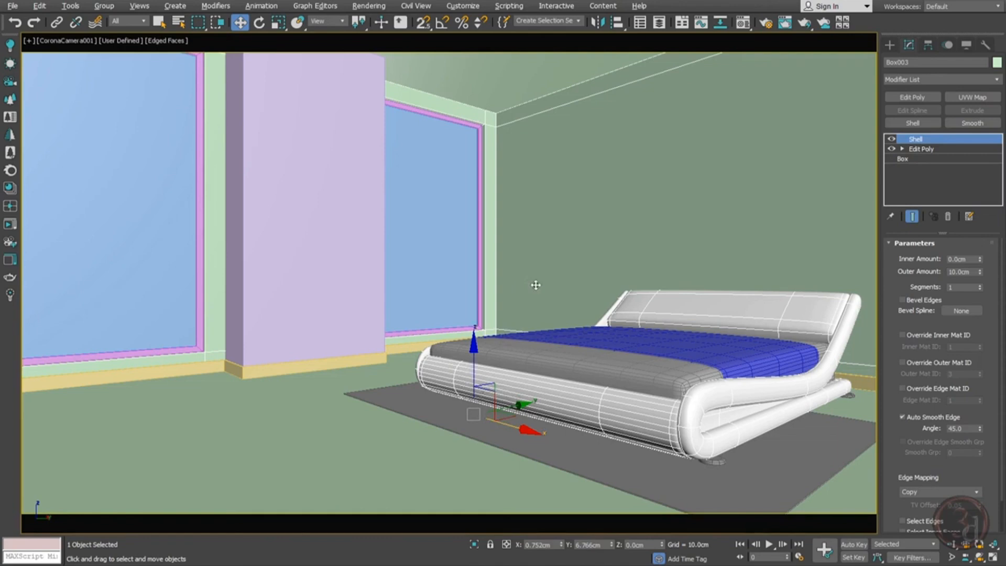
In the top wireframe view, draw a rectangle about 198 cm by 2.2 cm just inside the window wall, from the room corner to the column
{"action": "key", "text": "t"}
{"action": "key", "text": "F3"}
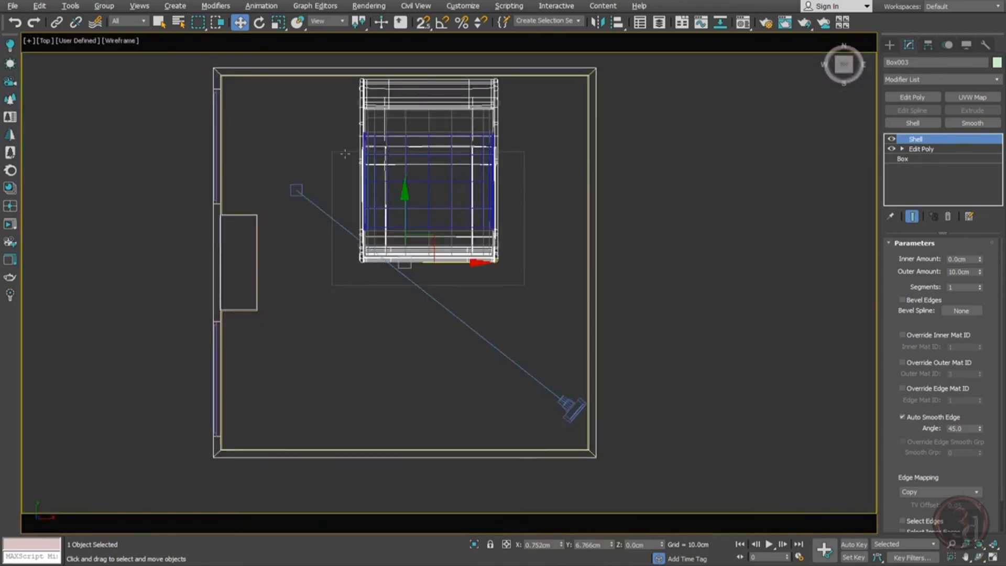
{"action": "left_click", "coordinate": [243, 121]}
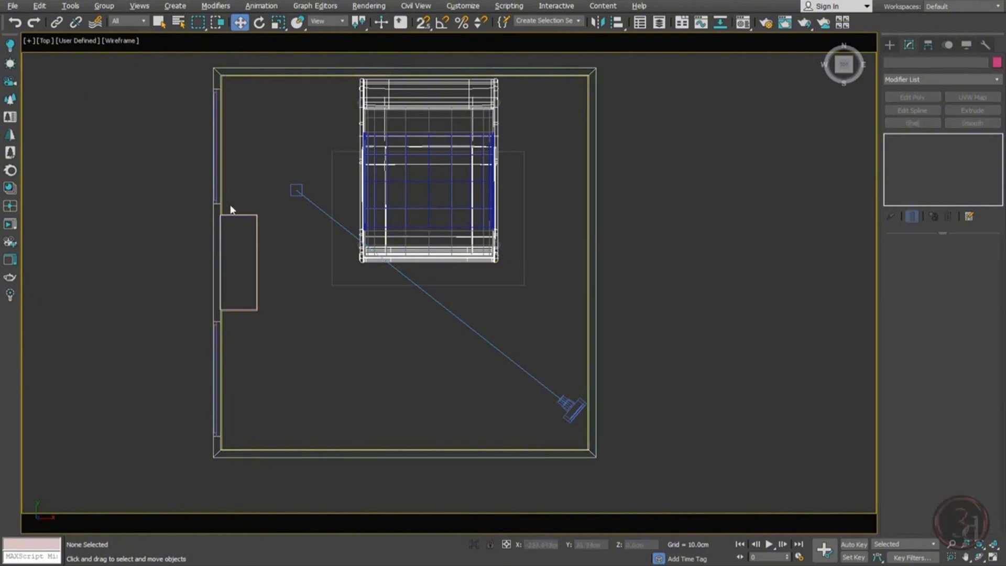
{"action": "right_click", "coordinate": [279, 119]}
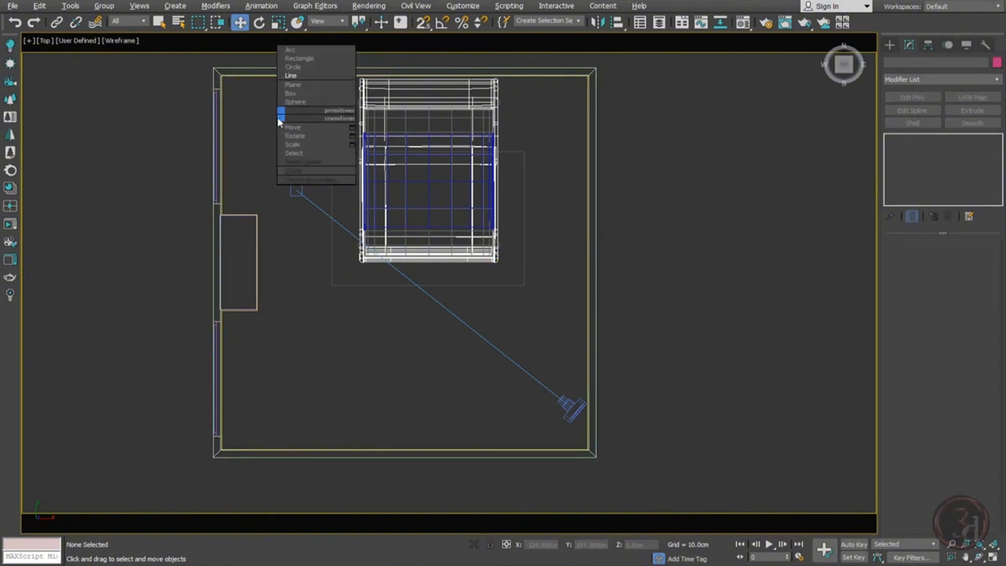
{"action": "left_click", "coordinate": [260, 130]}
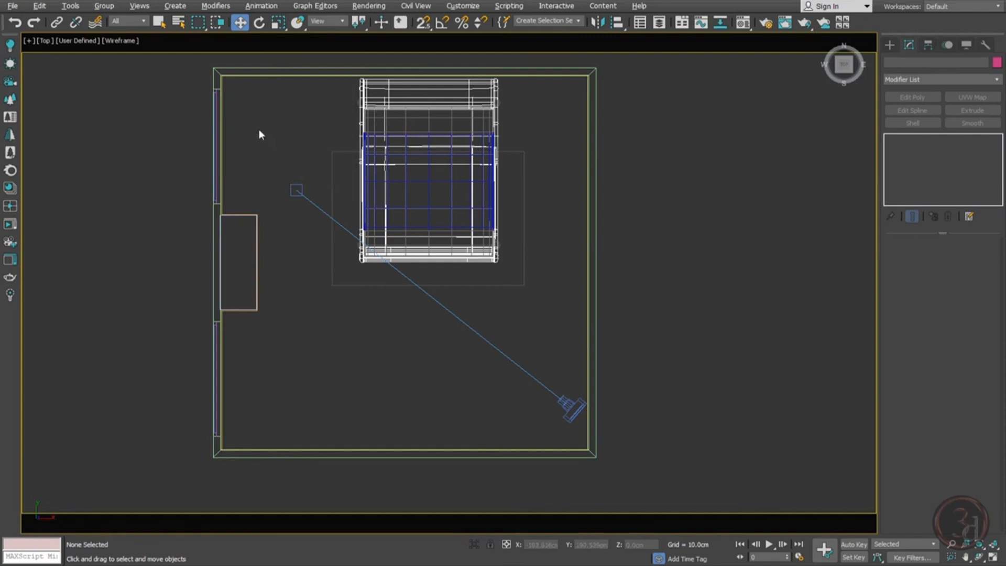
{"action": "right_click", "coordinate": [259, 129], "text": "ctrl"}
{"action": "left_click", "coordinate": [278, 71]}
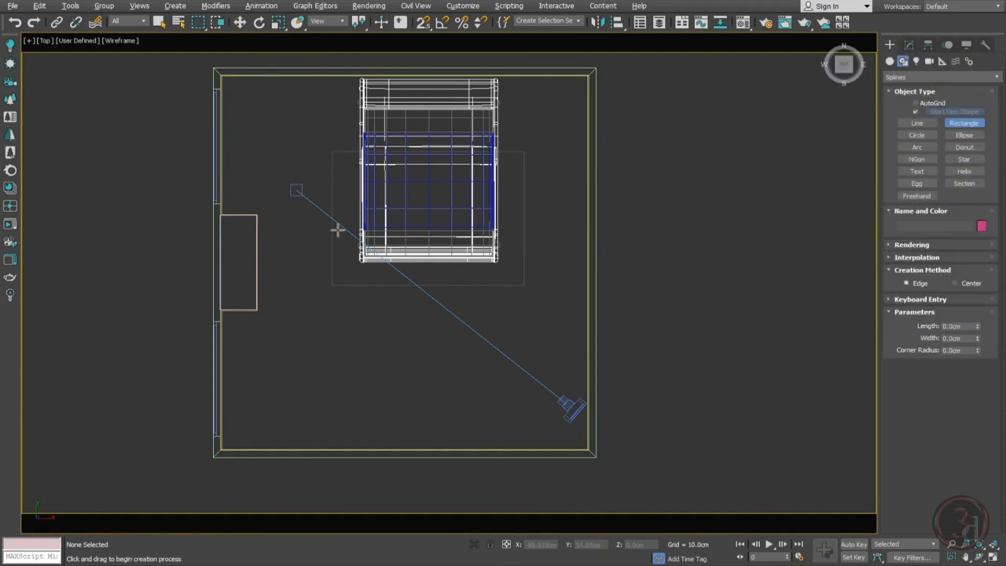
{"action": "scroll", "coordinate": [202, 87], "scroll_direction": "up", "scroll_amount": 5}
{"action": "middle_click_drag", "start_coordinate": [302, 159], "coordinate": [291, 184]}
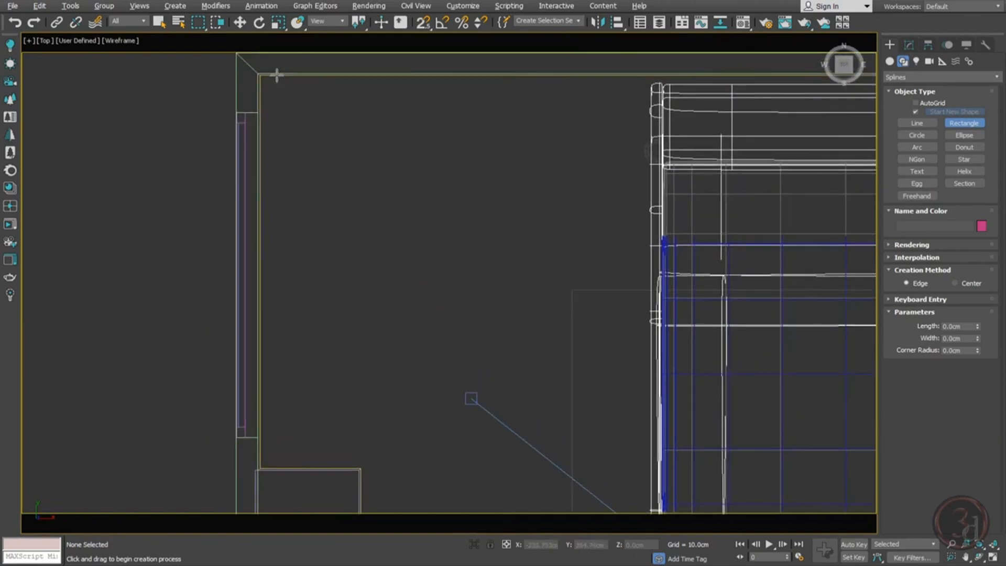
{"action": "left_click_drag", "start_coordinate": [276, 74], "coordinate": [264, 379]}
{"action": "left_click_drag", "start_coordinate": [266, 472], "coordinate": [272, 478]}
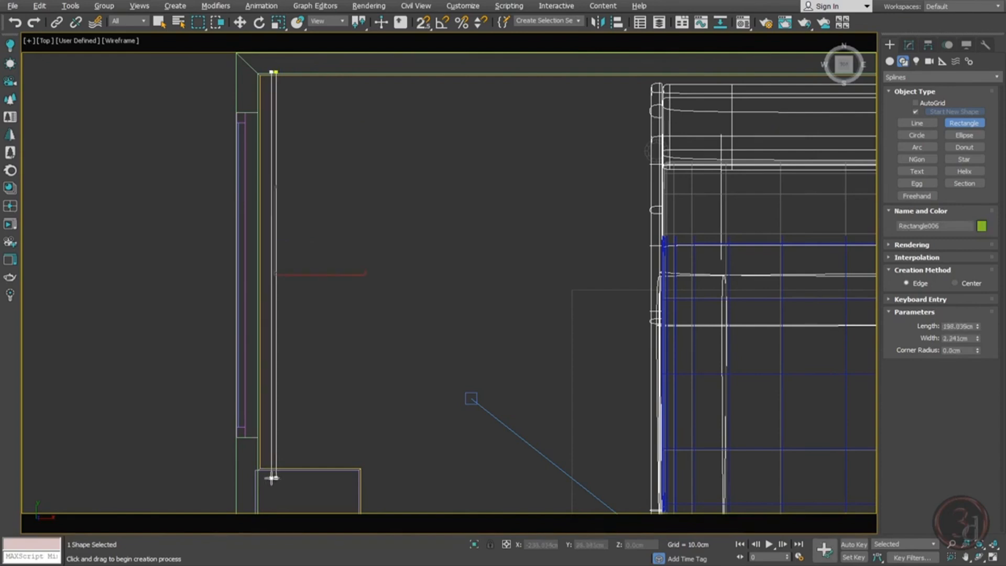
In the front view, raise the rectangle to the ceiling by setting its Z position to 300 cm
{"action": "key", "text": "w"}
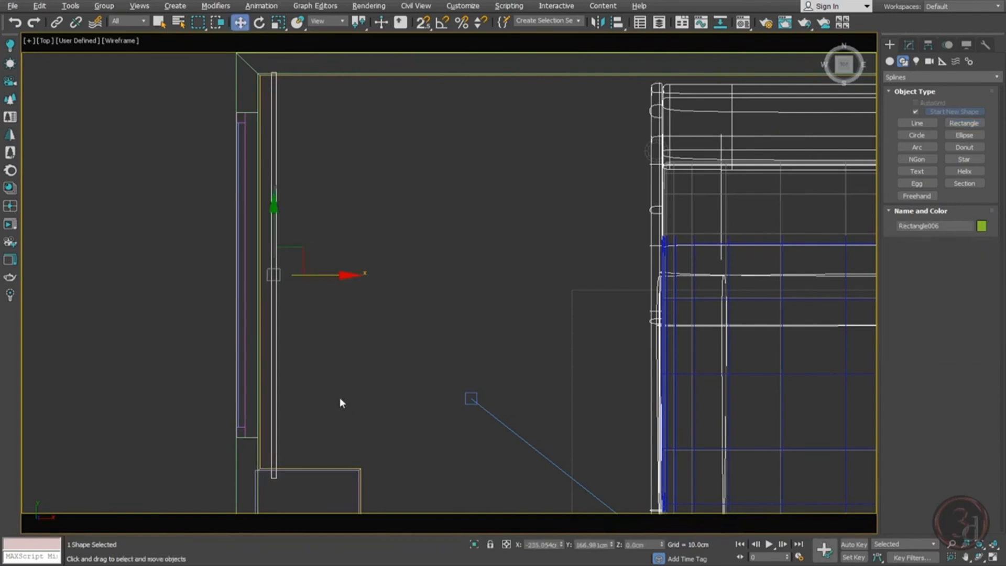
{"action": "key", "text": "f"}
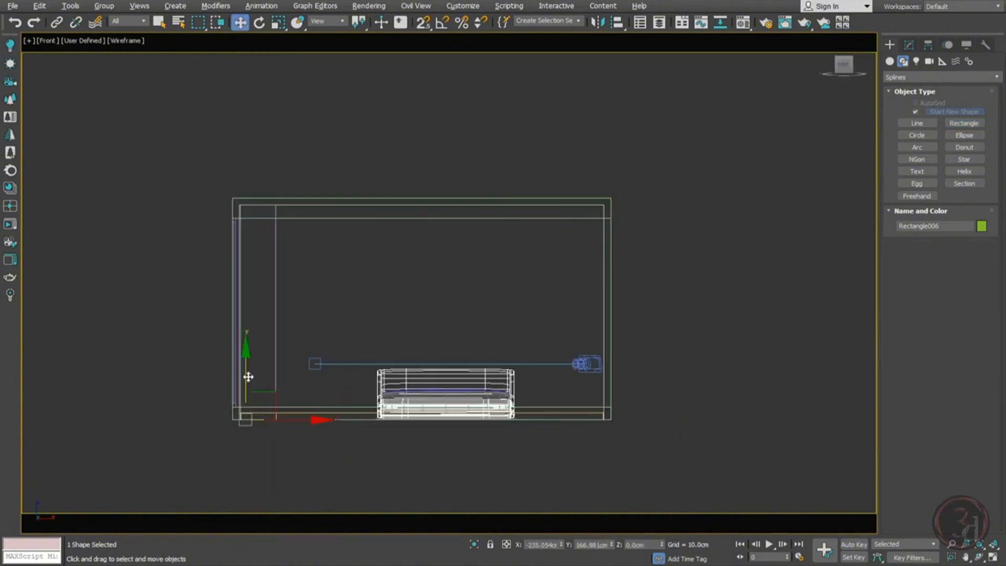
{"action": "left_click_drag", "start_coordinate": [248, 376], "coordinate": [274, 194]}
{"action": "scroll", "coordinate": [238, 226], "scroll_direction": "up", "scroll_amount": 8}
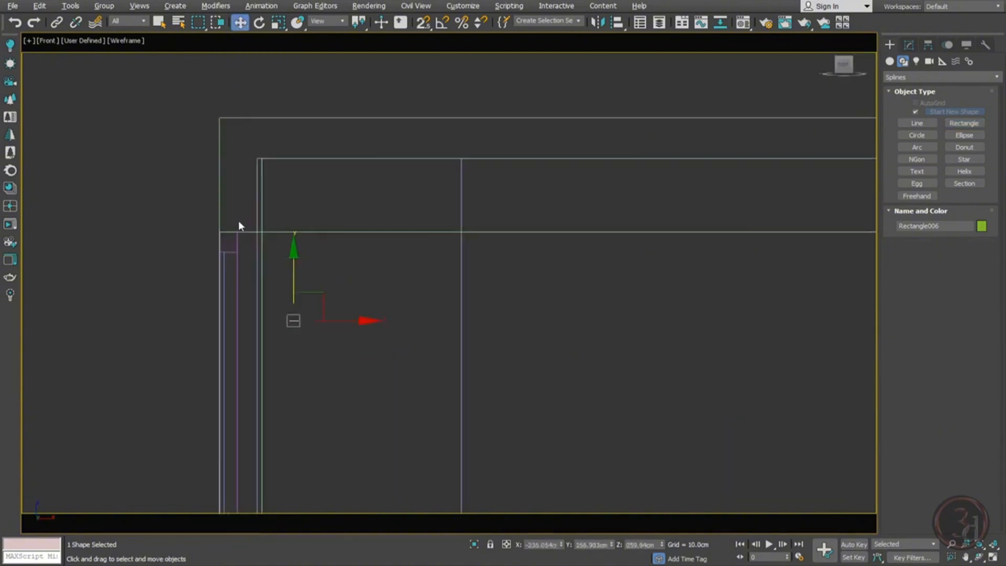
{"action": "middle_click_drag", "start_coordinate": [293, 245], "coordinate": [270, 229]}
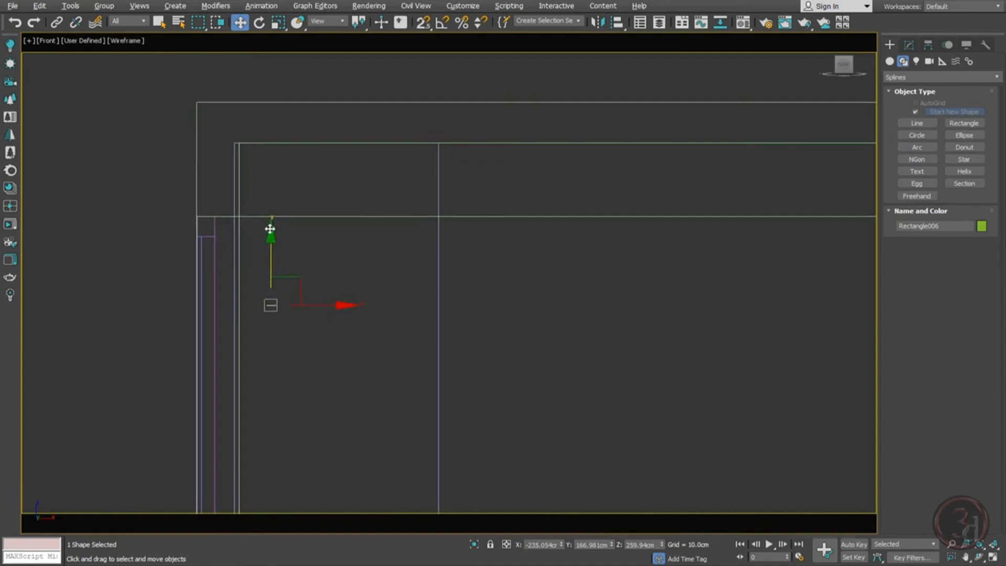
{"action": "scroll", "coordinate": [209, 131], "scroll_direction": "down", "scroll_amount": 10}
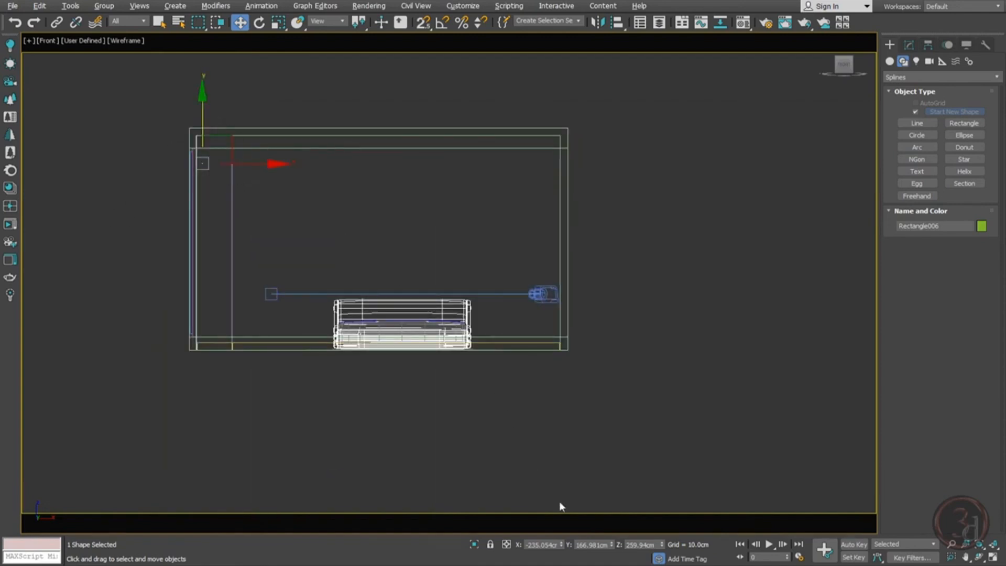
{"action": "left_click", "coordinate": [639, 545]}
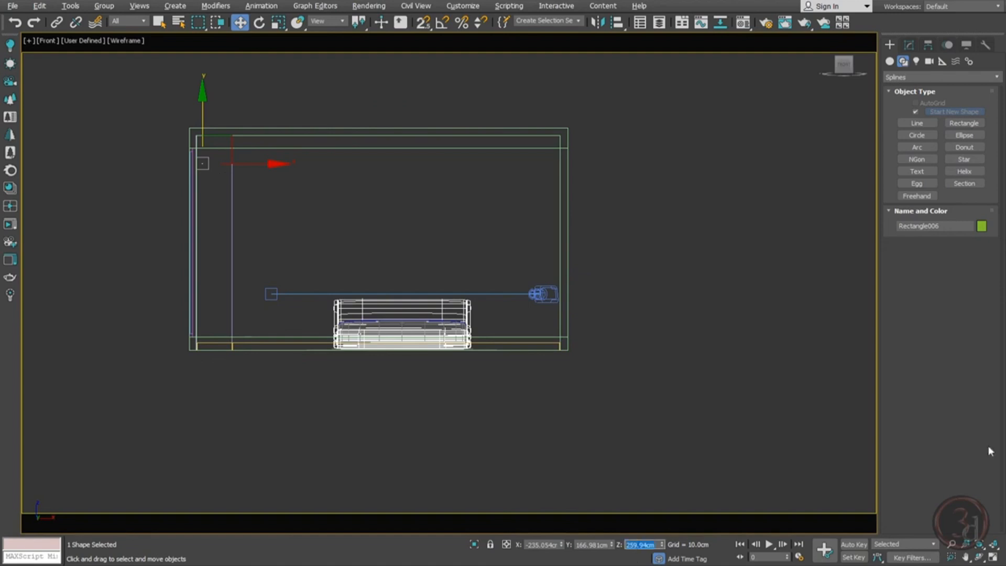
{"action": "key", "text": "Return"}
{"action": "scroll", "coordinate": [155, 133], "scroll_direction": "up", "scroll_amount": 3}
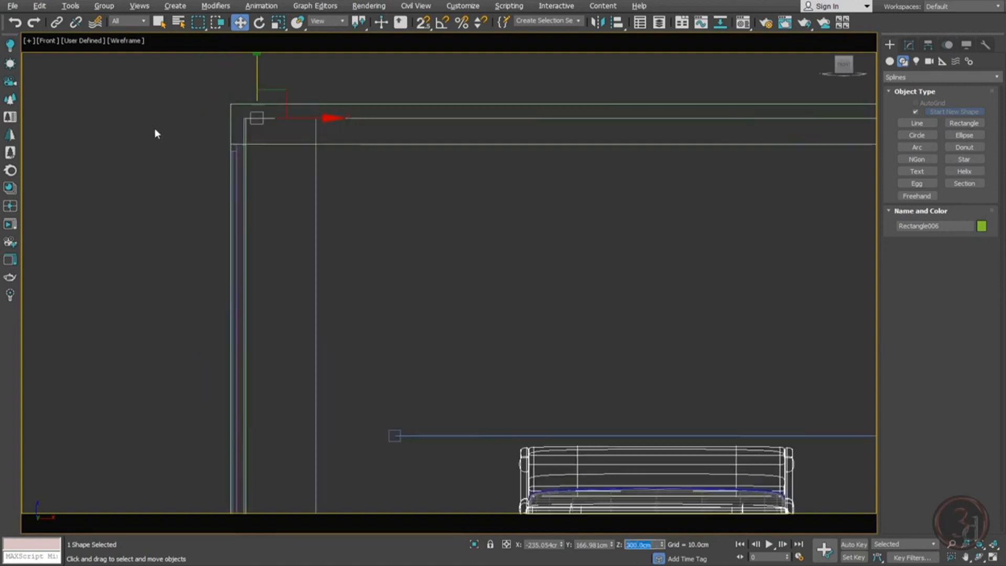
{"action": "scroll", "coordinate": [283, 107], "scroll_direction": "up", "scroll_amount": 3}
Extrude the rectangle downward with an amount of -18.5 cm to form a strip below the ceiling
{"action": "left_click", "coordinate": [910, 52]}
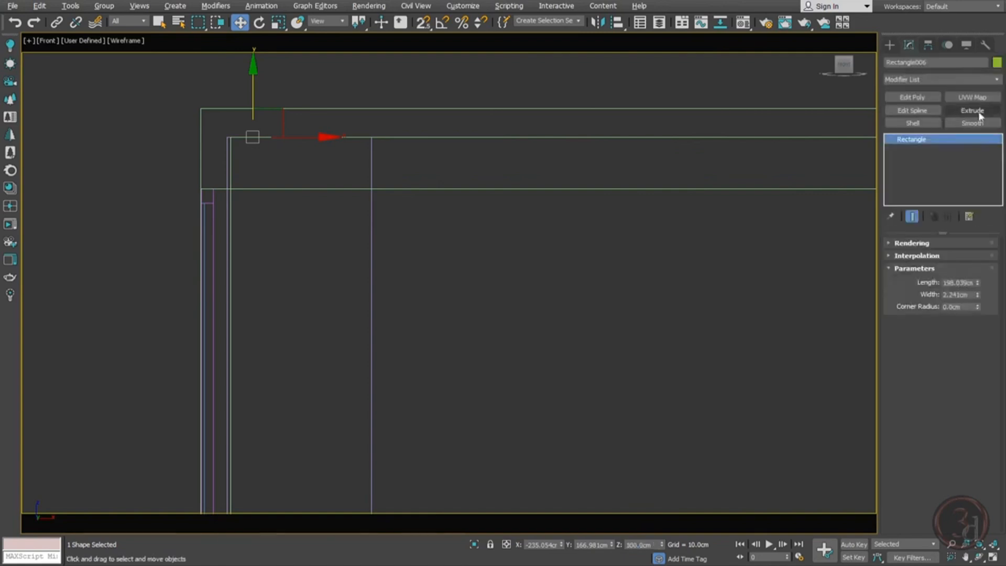
{"action": "left_click", "coordinate": [985, 108]}
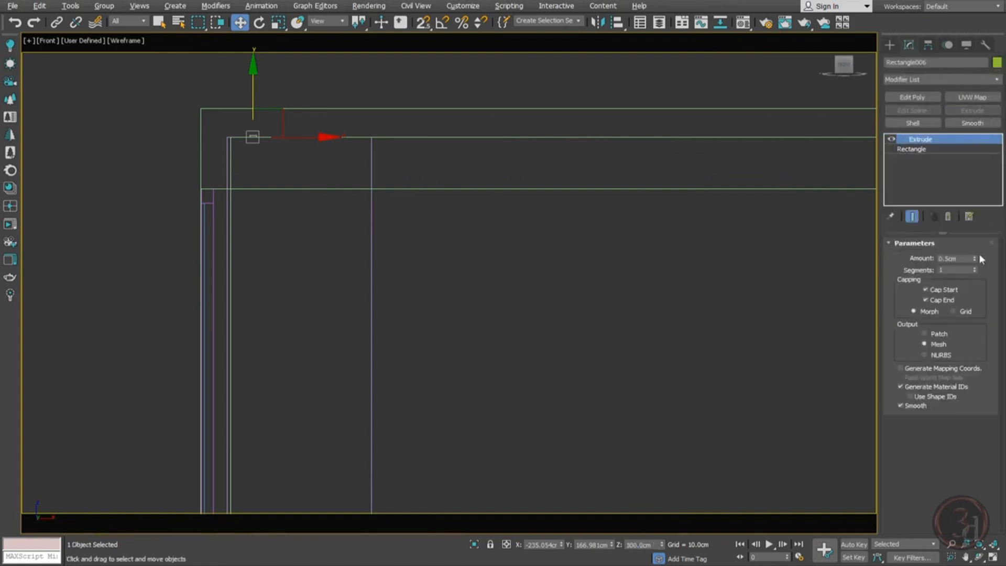
{"action": "left_click_drag", "start_coordinate": [975, 259], "coordinate": [978, 281]}
{"action": "scroll", "coordinate": [242, 140], "scroll_direction": "up", "scroll_amount": 3}
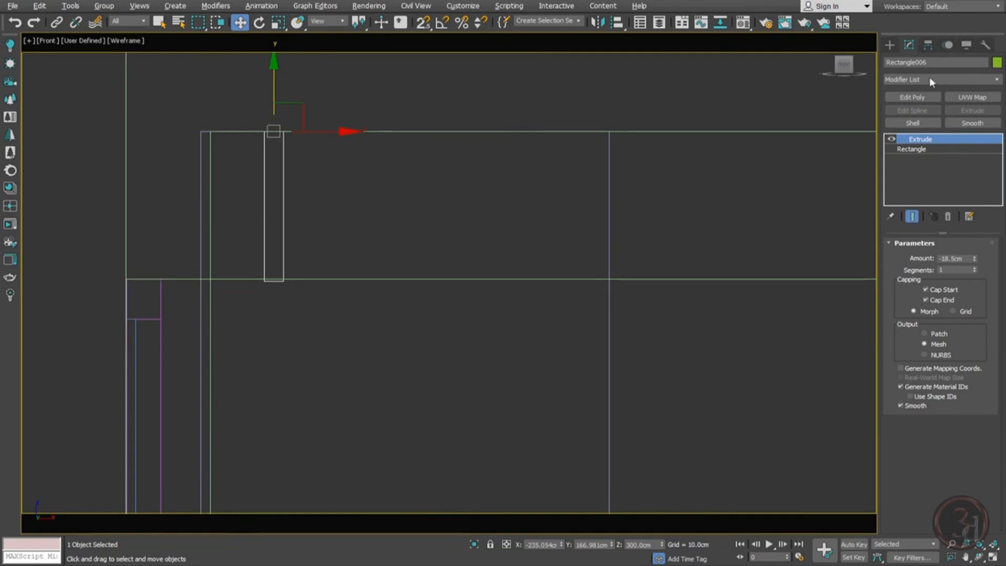
Add Edit Poly to the strip and snap its four lower vertices to the horizontal edge above the window
{"action": "left_click", "coordinate": [912, 98]}
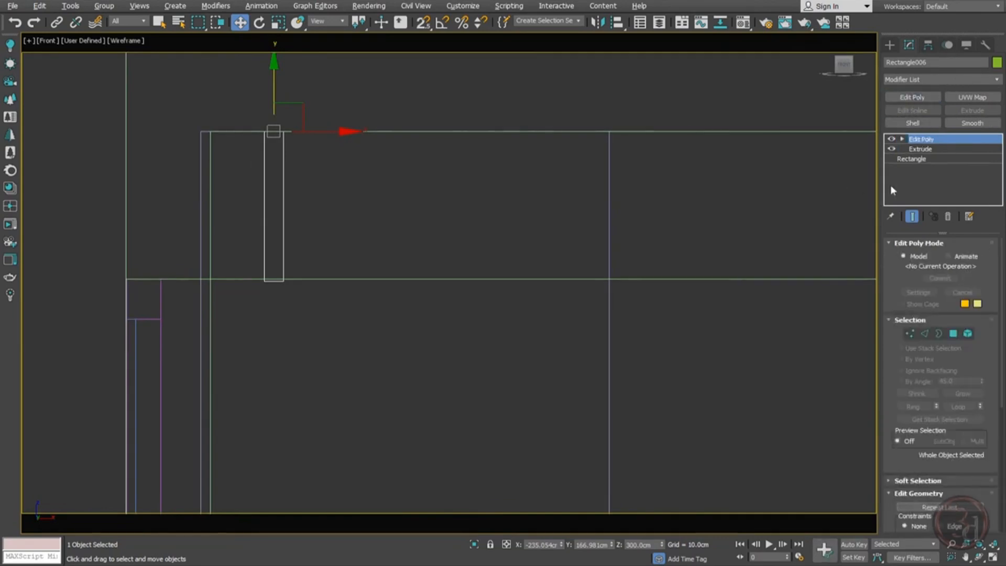
{"action": "key", "text": "1"}
{"action": "left_click_drag", "start_coordinate": [298, 307], "coordinate": [365, 354]}
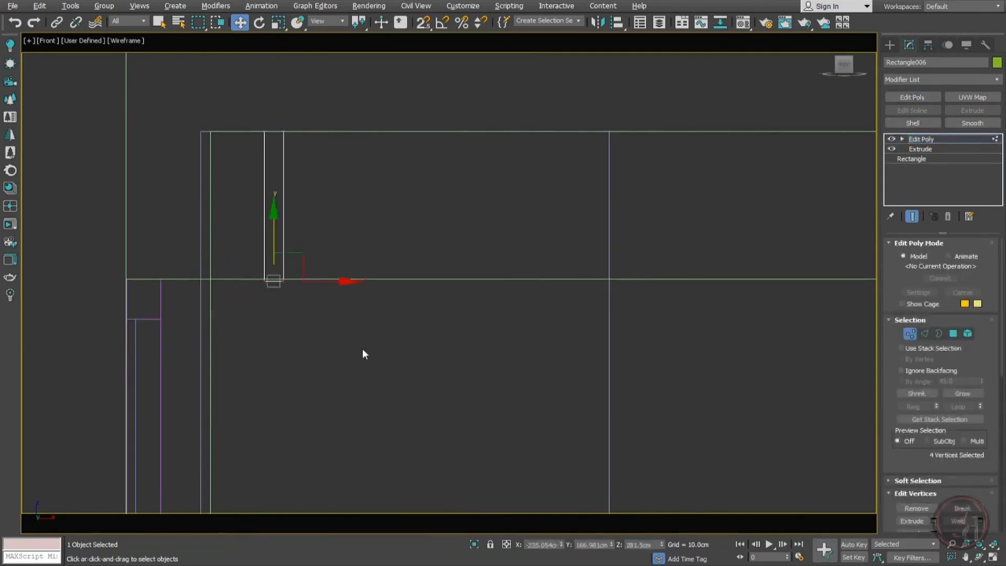
{"action": "key", "text": "s"}
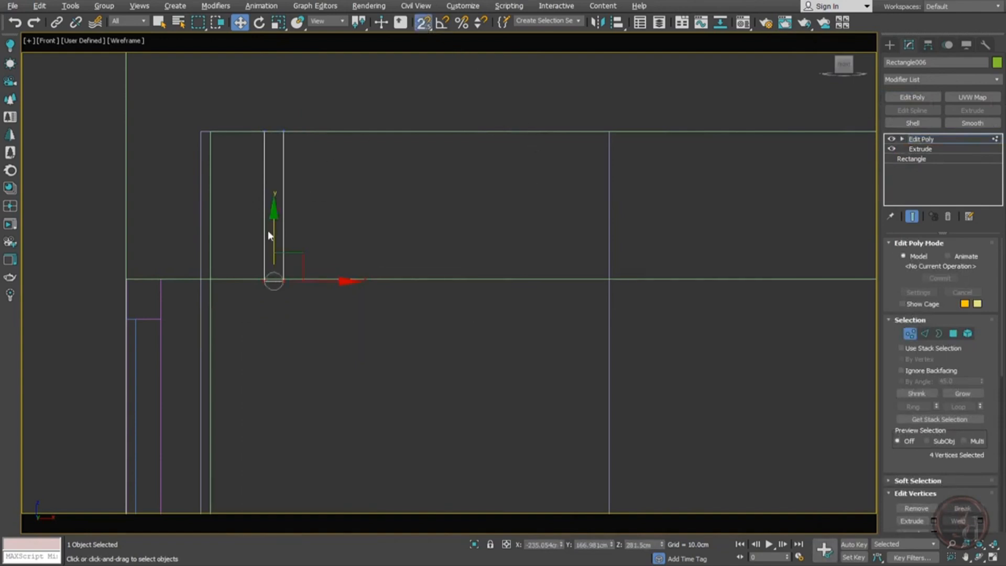
{"action": "left_click_drag", "start_coordinate": [270, 232], "coordinate": [162, 278]}
{"action": "left_click", "coordinate": [931, 138]}
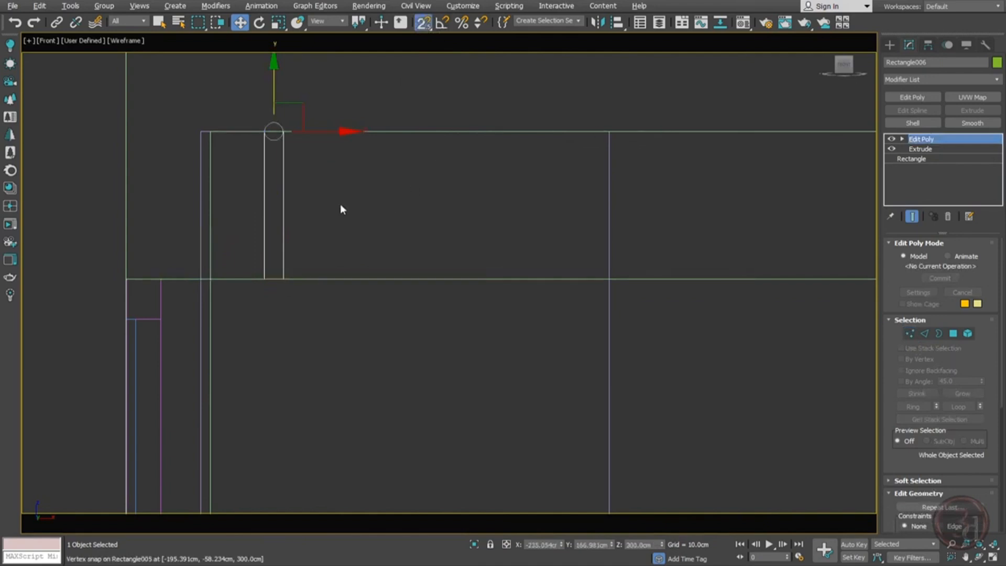
In the shaded perspective view with snapping off, shift the strip away from the window wall to X about -231.9 cm
{"action": "key", "text": "p"}
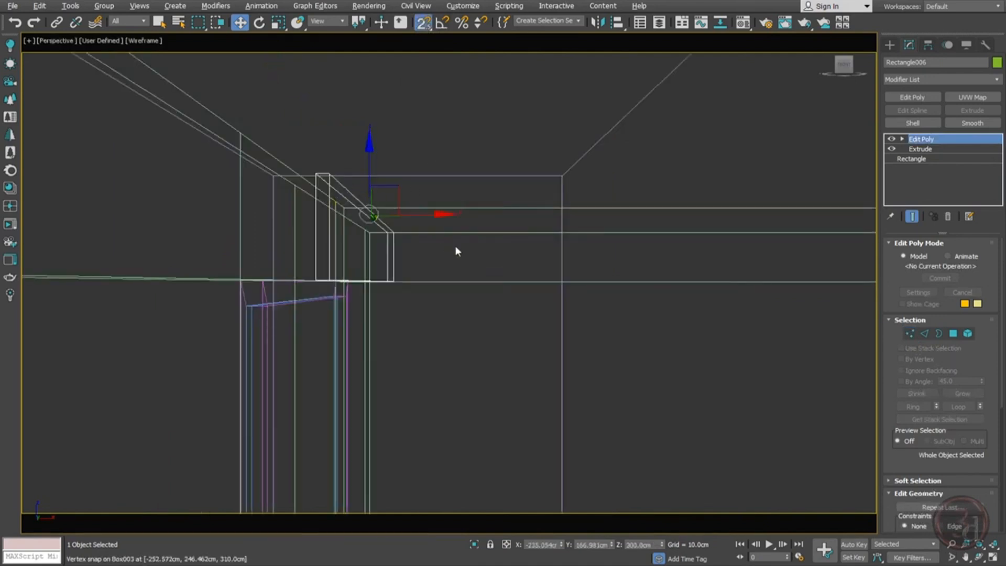
{"action": "key", "text": "F3"}
{"action": "middle_click_drag", "start_coordinate": [469, 257], "coordinate": [406, 239], "text": "alt"}
{"action": "middle_click_drag", "start_coordinate": [553, 318], "coordinate": [479, 221]}
{"action": "scroll", "coordinate": [479, 221], "scroll_direction": "down", "scroll_amount": 2}
{"action": "key", "text": "s"}
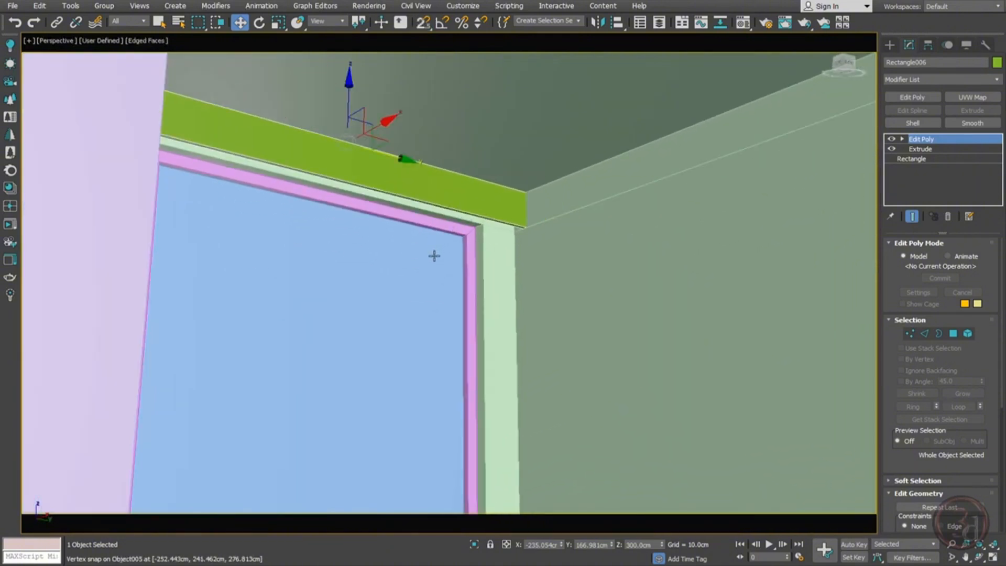
{"action": "middle_click_drag", "start_coordinate": [434, 254], "coordinate": [464, 250], "text": "alt"}
{"action": "left_click_drag", "start_coordinate": [382, 126], "coordinate": [388, 127]}
{"action": "middle_click_drag", "start_coordinate": [561, 277], "coordinate": [507, 292], "text": "alt"}
{"action": "middle_click_drag", "start_coordinate": [404, 260], "coordinate": [535, 216], "text": "alt"}
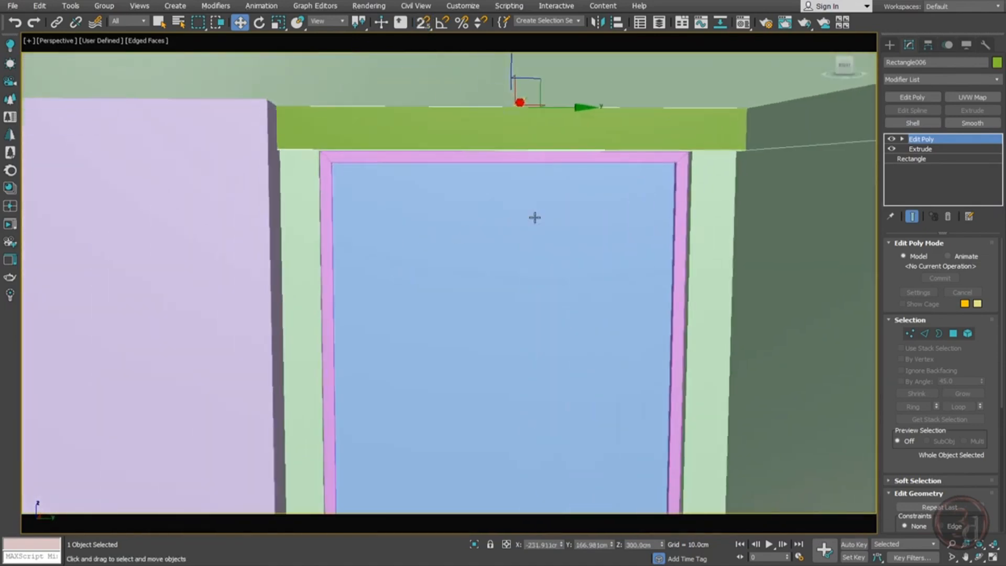
Extend the strip's four end vertices past the column to the opposite room wall, deselect it, and return to the shaded camera view
{"action": "key", "text": "t"}
{"action": "key", "text": "F3"}
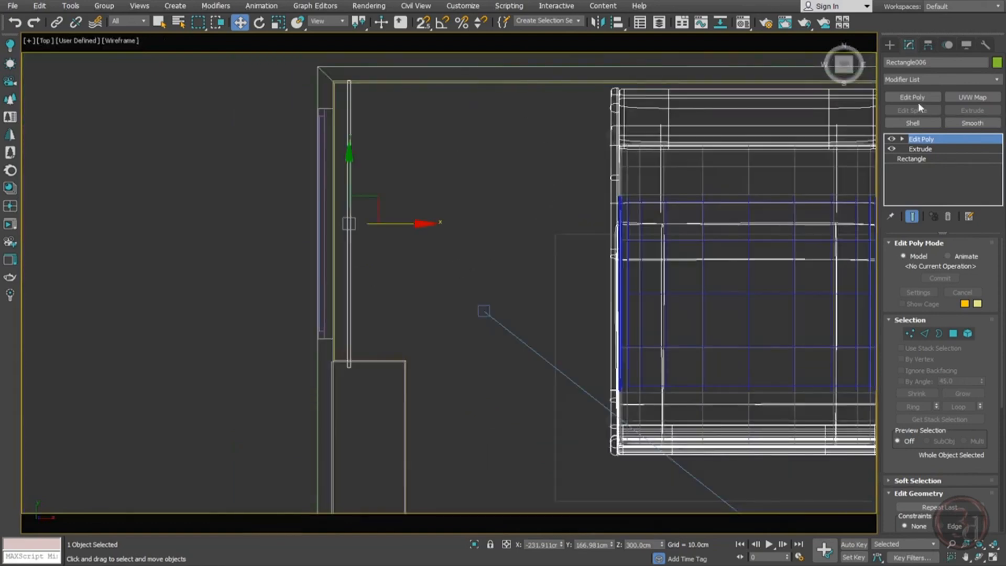
{"action": "key", "text": "1"}
{"action": "middle_click_drag", "start_coordinate": [445, 336], "coordinate": [442, 231]}
{"action": "scroll", "coordinate": [424, 225], "scroll_direction": "down", "scroll_amount": 2}
{"action": "left_click_drag", "start_coordinate": [396, 242], "coordinate": [346, 278]}
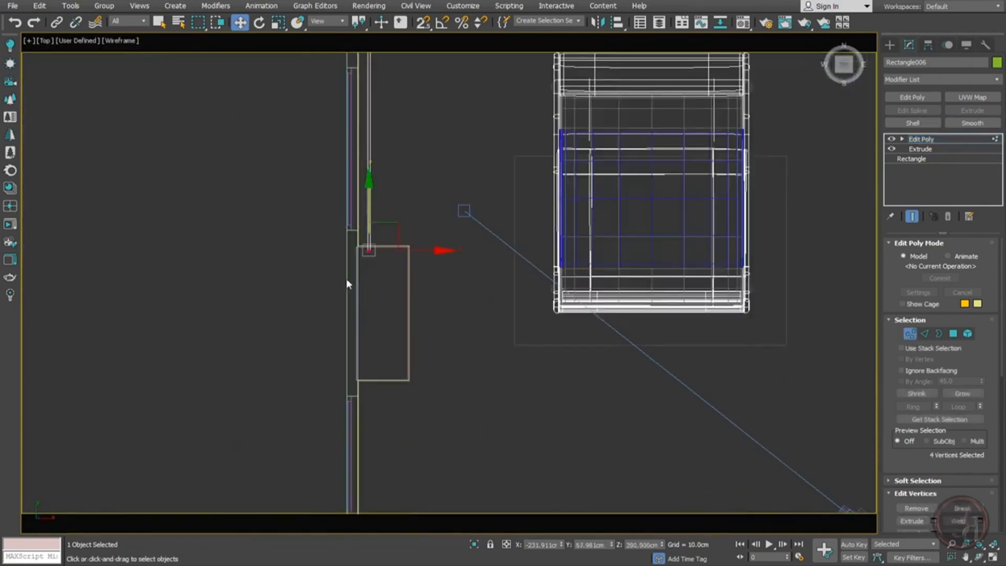
{"action": "left_click_drag", "start_coordinate": [371, 202], "coordinate": [373, 398]}
{"action": "middle_click_drag", "start_coordinate": [372, 397], "coordinate": [383, 219]}
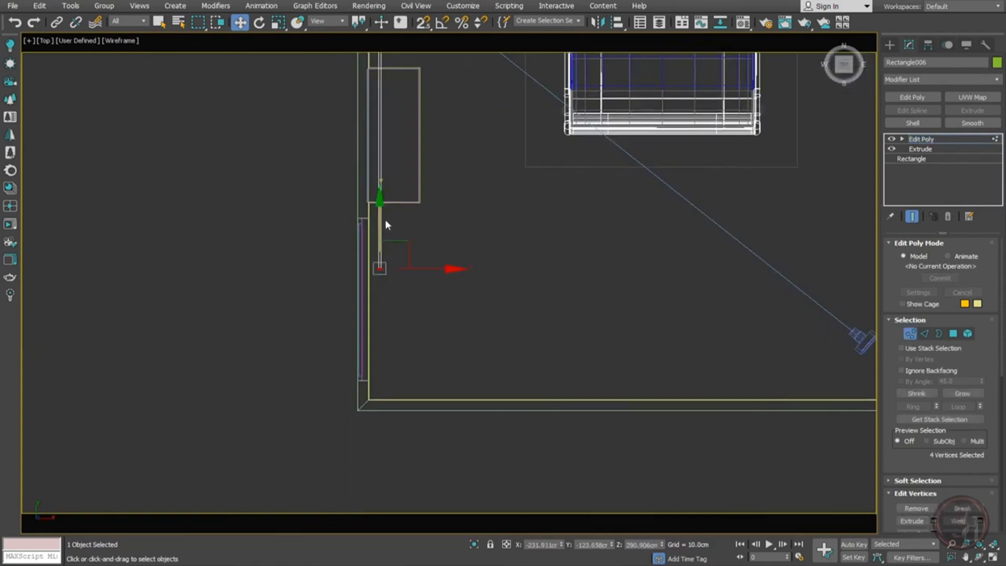
{"action": "left_click_drag", "start_coordinate": [385, 220], "coordinate": [377, 352]}
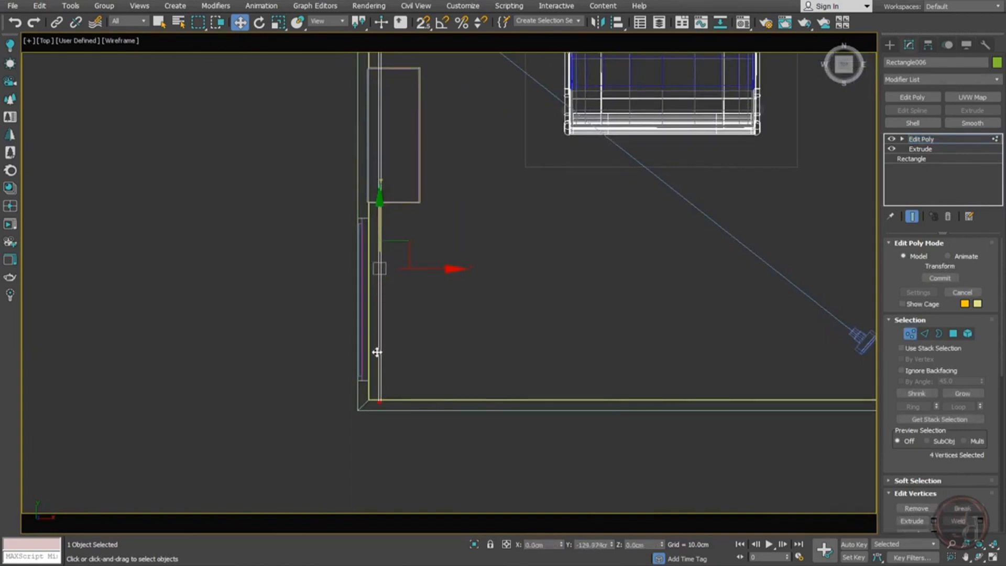
{"action": "key", "text": "1"}
{"action": "middle_click_drag", "start_coordinate": [495, 264], "coordinate": [393, 320]}
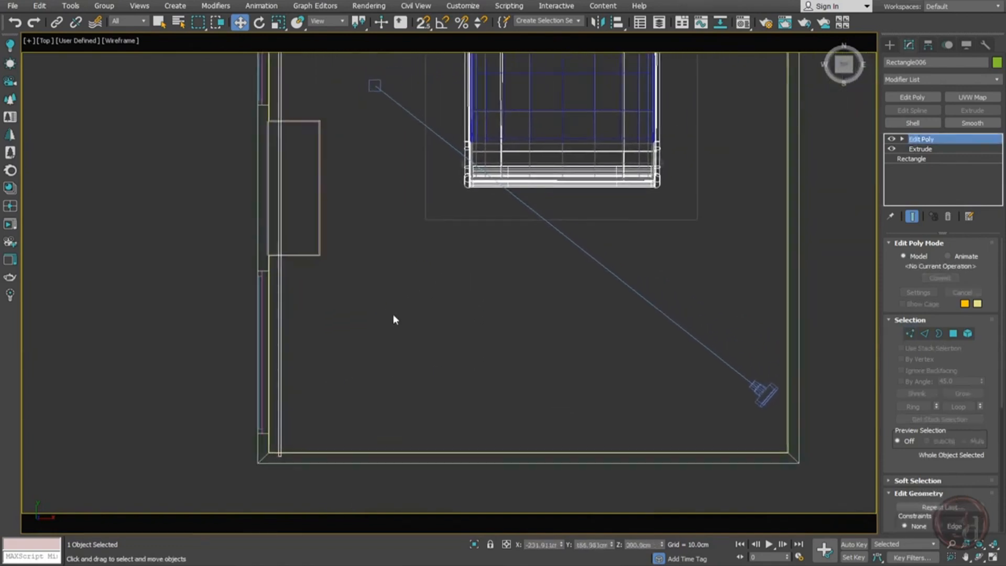
{"action": "left_click", "coordinate": [397, 319]}
{"action": "key", "text": "c"}
{"action": "key", "text": "F3"}
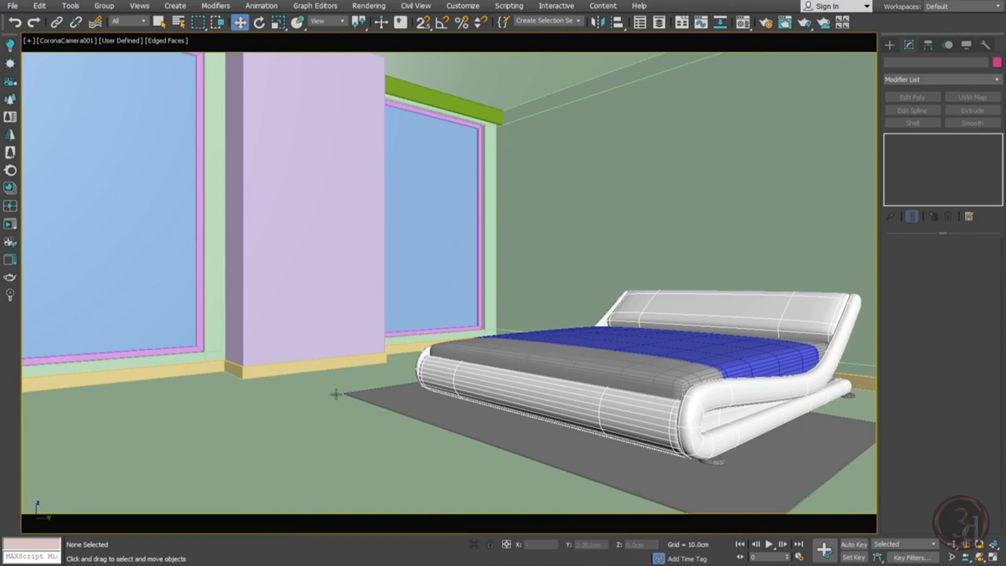
{"action": "left_click", "coordinate": [288, 409]}
{"action": "left_click_drag", "start_coordinate": [475, 359], "coordinate": [512, 103]}
{"action": "key", "text": "ctrl+z"}
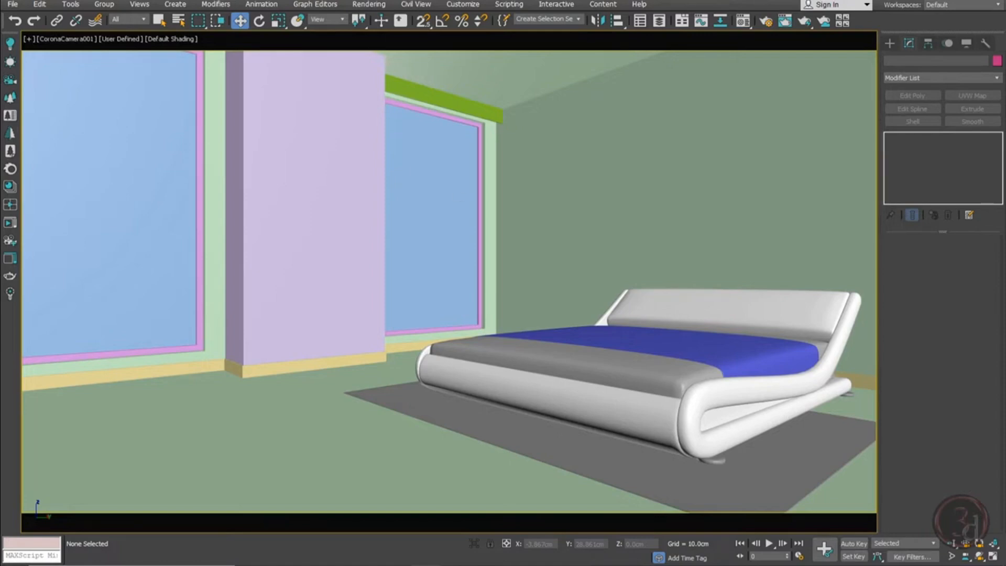
Merge Group001 from armchair.max into the scene, opening the file despite its missing DLLs
{"action": "left_click", "coordinate": [12, 4]}
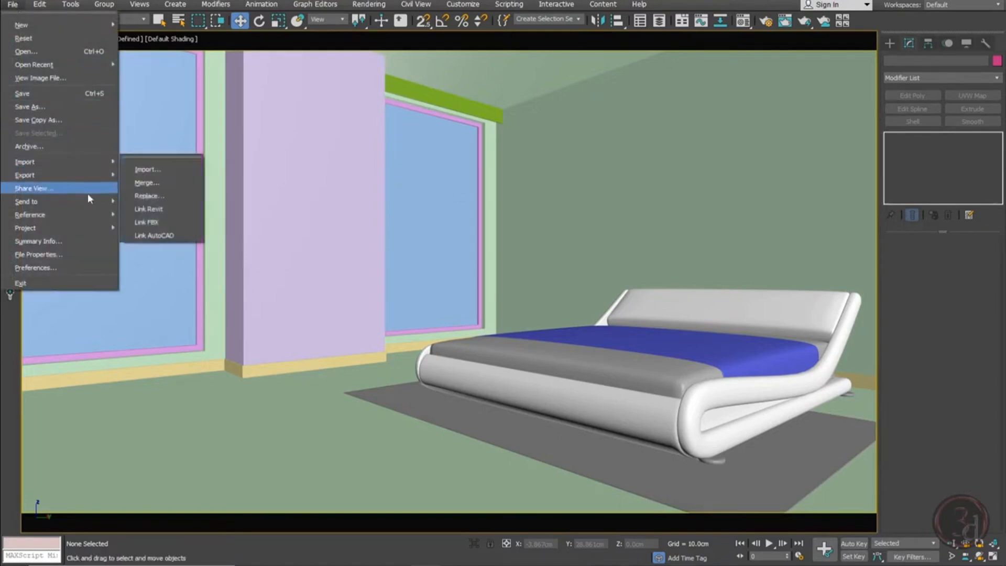
{"action": "mouse_move", "coordinate": [80, 160]}
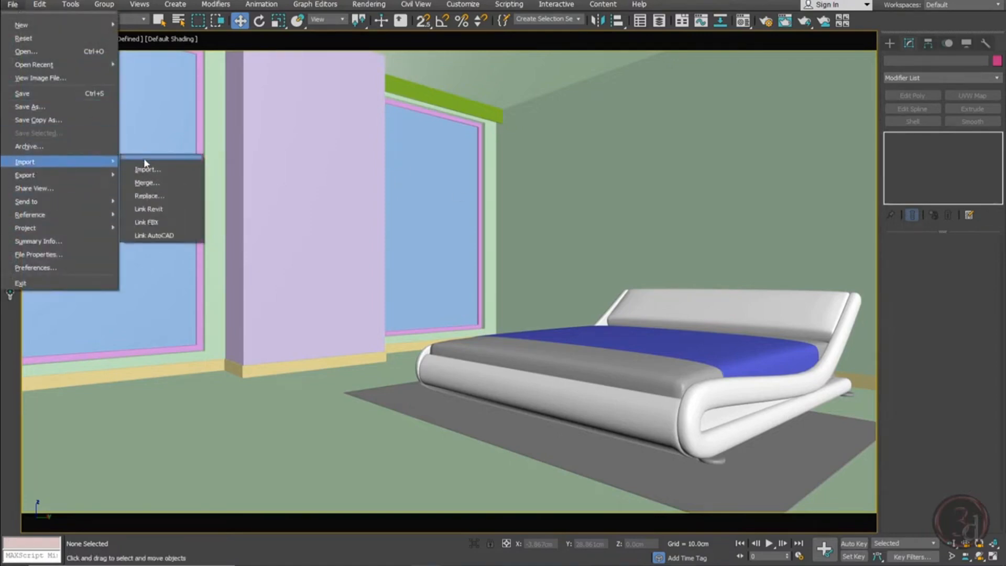
{"action": "left_click", "coordinate": [161, 181]}
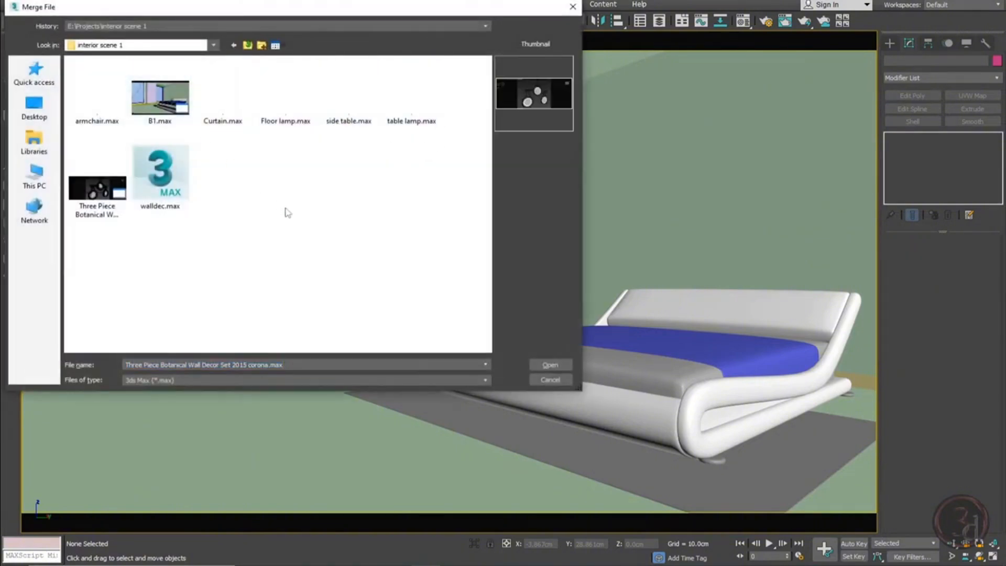
{"action": "left_click", "coordinate": [112, 104]}
{"action": "double_click", "coordinate": [112, 103]}
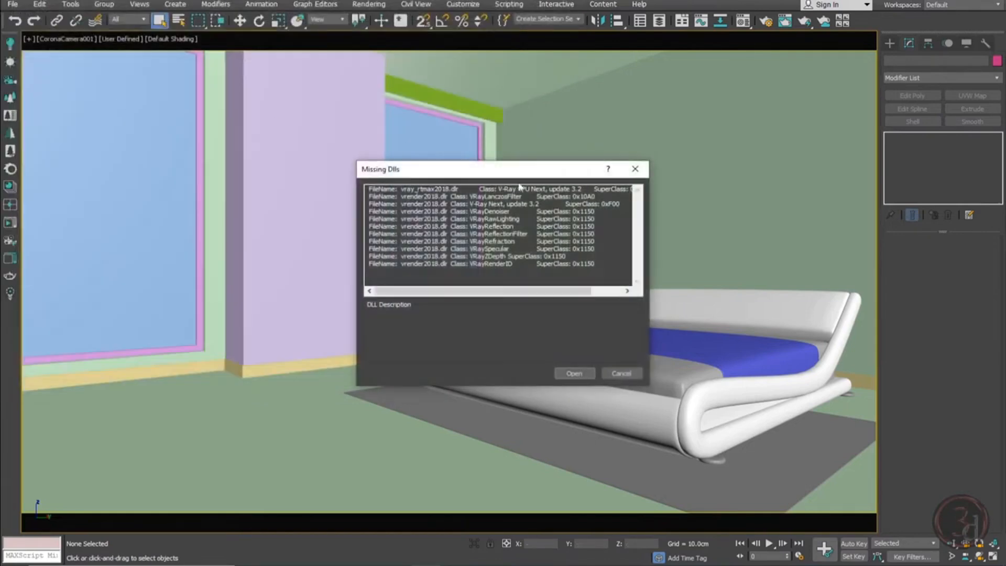
{"action": "left_click", "coordinate": [568, 371]}
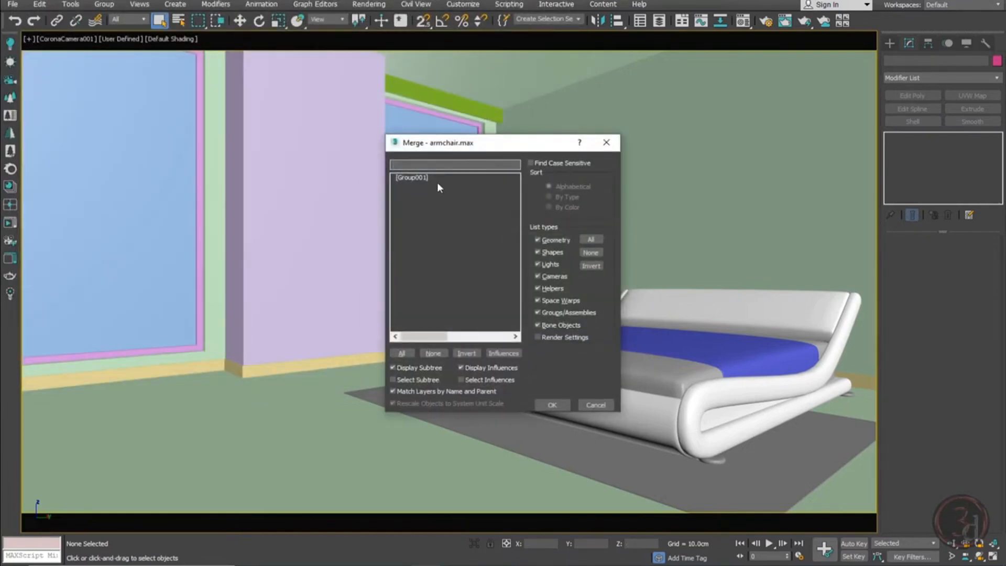
{"action": "left_click", "coordinate": [420, 177]}
{"action": "double_click", "coordinate": [420, 177]}
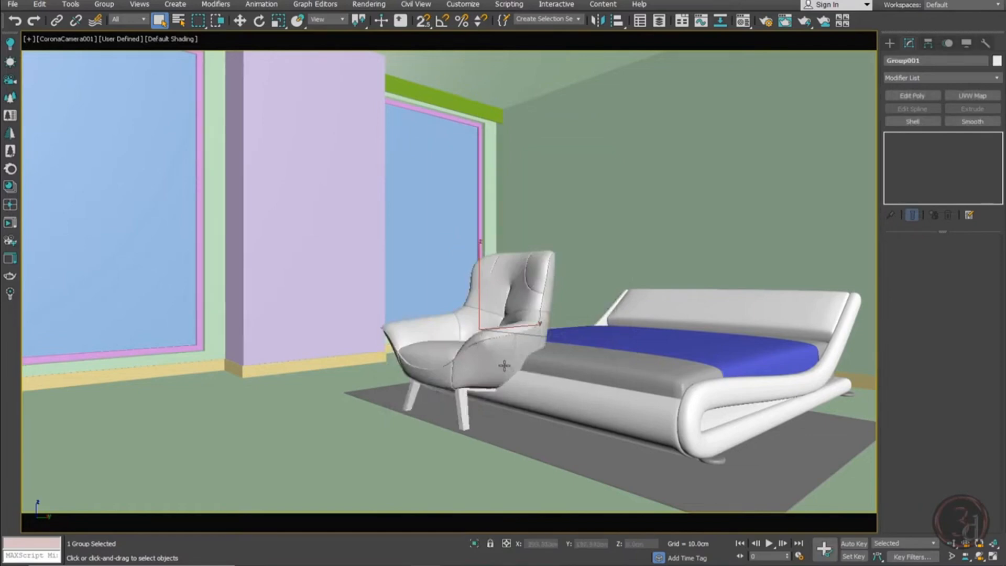
Move the armchair beside the large window to X about -150 cm, Y about -137 cm, and rotate it to face the bed
{"action": "key", "text": "w"}
{"action": "left_click_drag", "start_coordinate": [515, 351], "coordinate": [252, 343]}
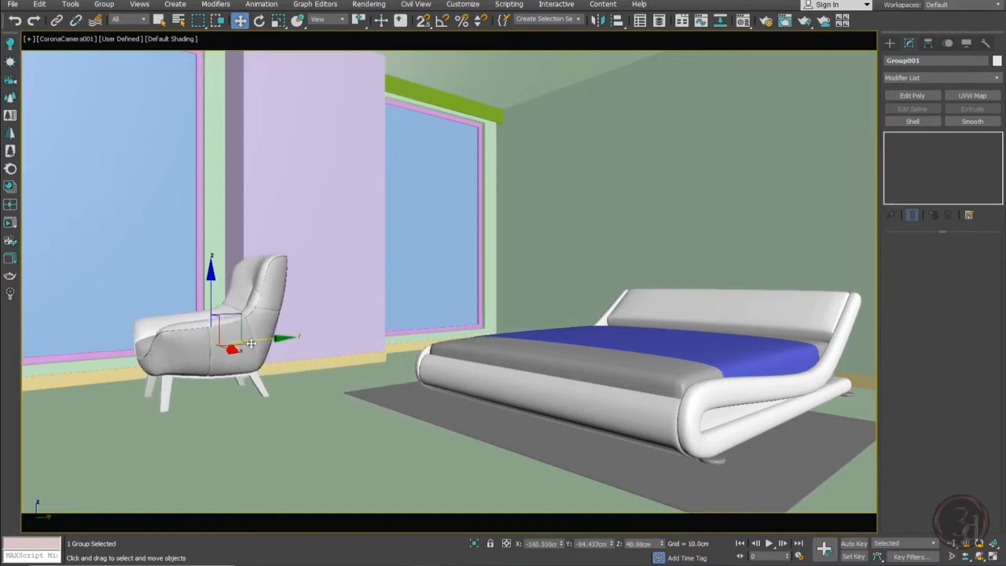
{"action": "key", "text": "e"}
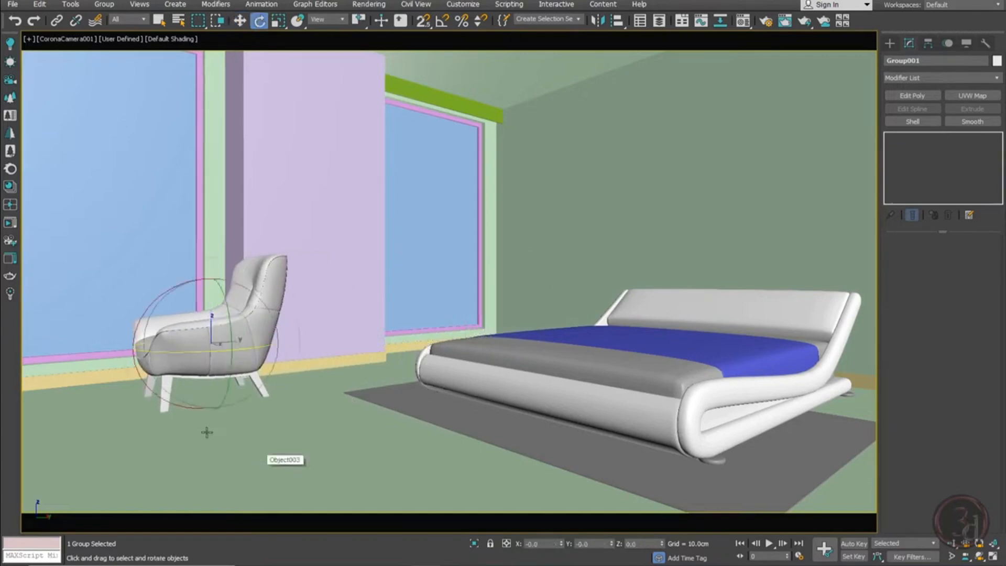
{"action": "left_click_drag", "start_coordinate": [198, 349], "coordinate": [348, 341]}
{"action": "key", "text": "w"}
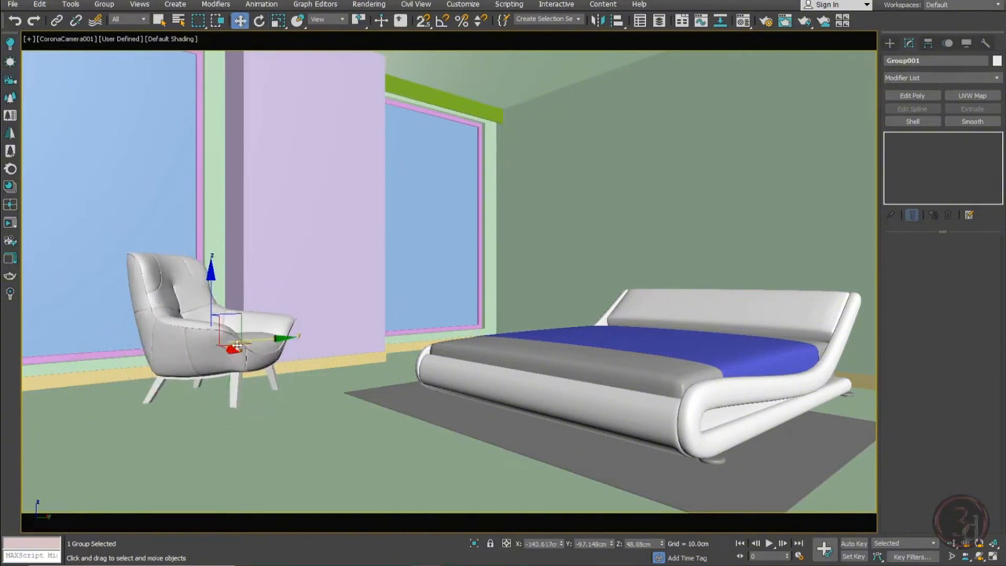
{"action": "left_click_drag", "start_coordinate": [246, 346], "coordinate": [175, 349]}
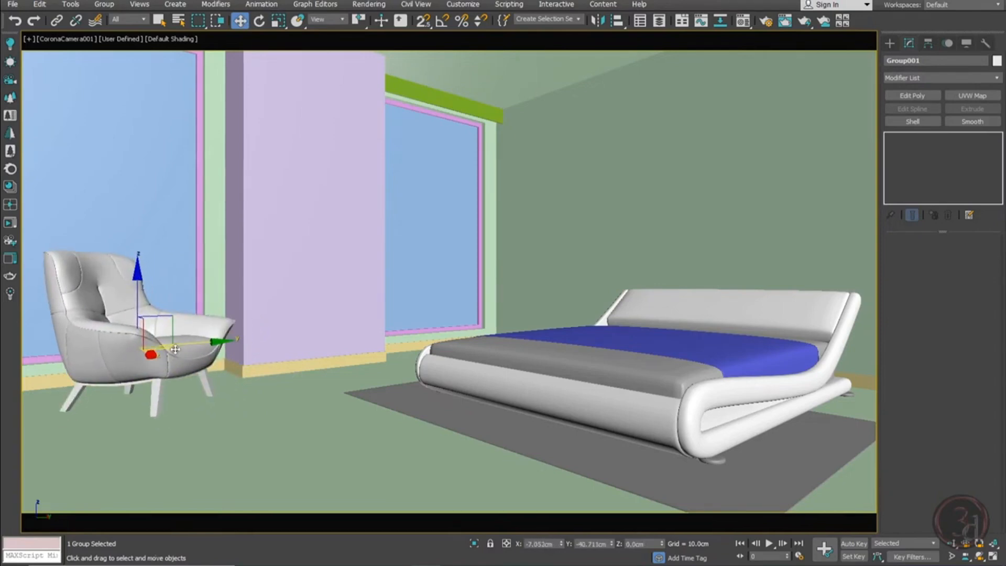
{"action": "left_click_drag", "start_coordinate": [175, 350], "coordinate": [178, 349]}
Select the camera target and shift it along X to about -135.2 cm to adjust the camera framing
{"action": "left_click", "coordinate": [48, 45]}
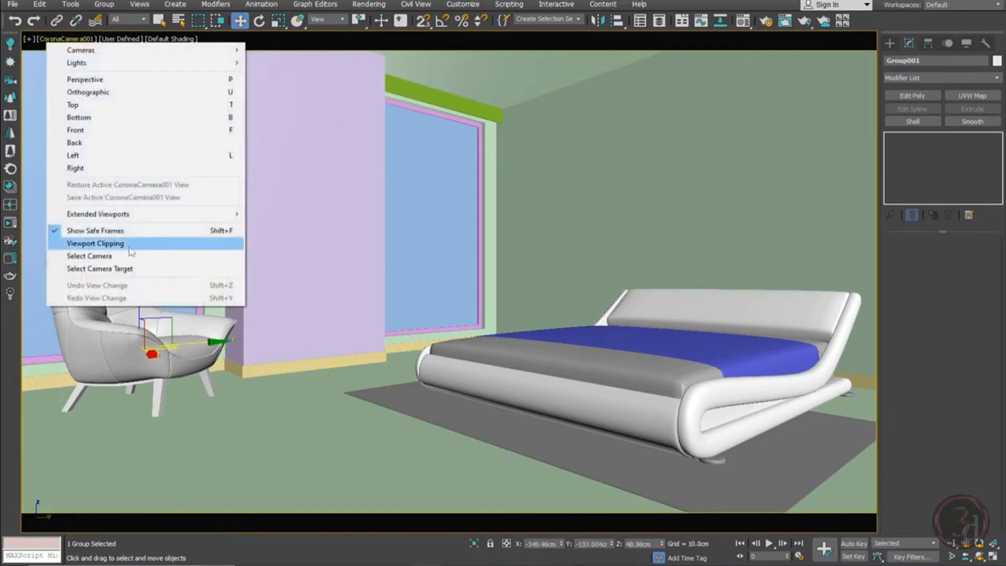
{"action": "left_click", "coordinate": [135, 266]}
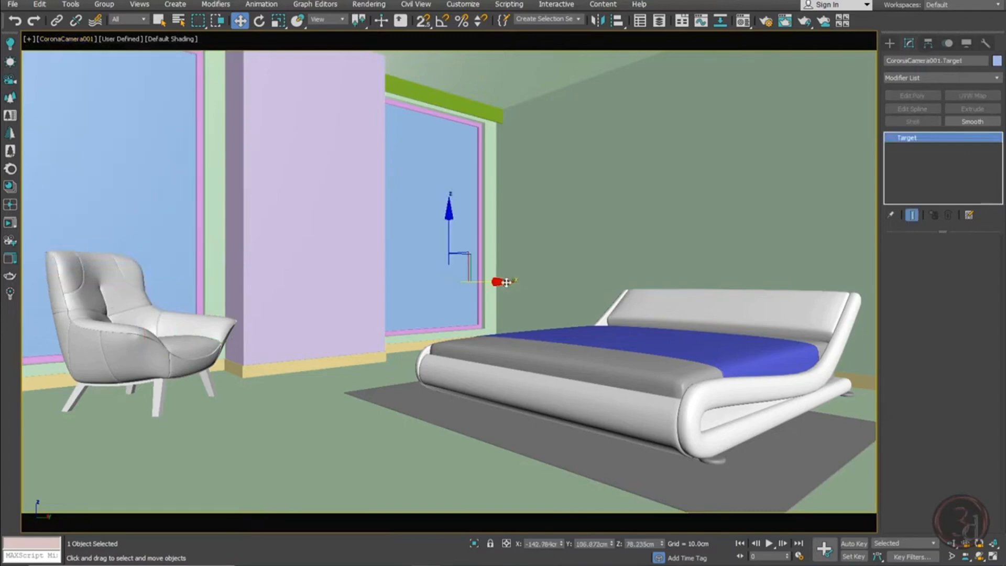
{"action": "left_click_drag", "start_coordinate": [507, 283], "coordinate": [511, 284]}
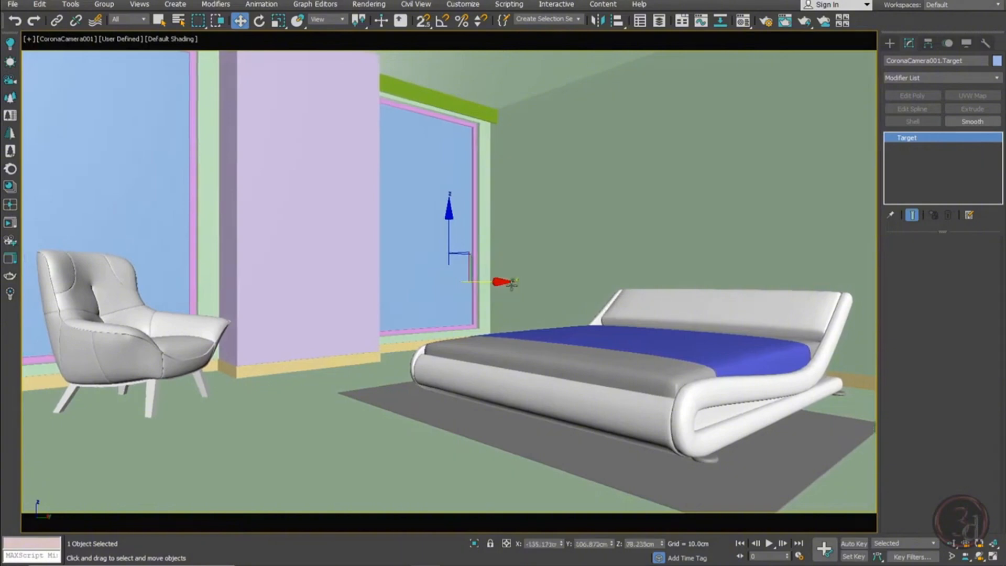
Isolate the armchair with the floor, check the legs' floor contact in the front wireframe view, and return to the full shaded camera view
{"action": "left_click", "coordinate": [141, 340]}
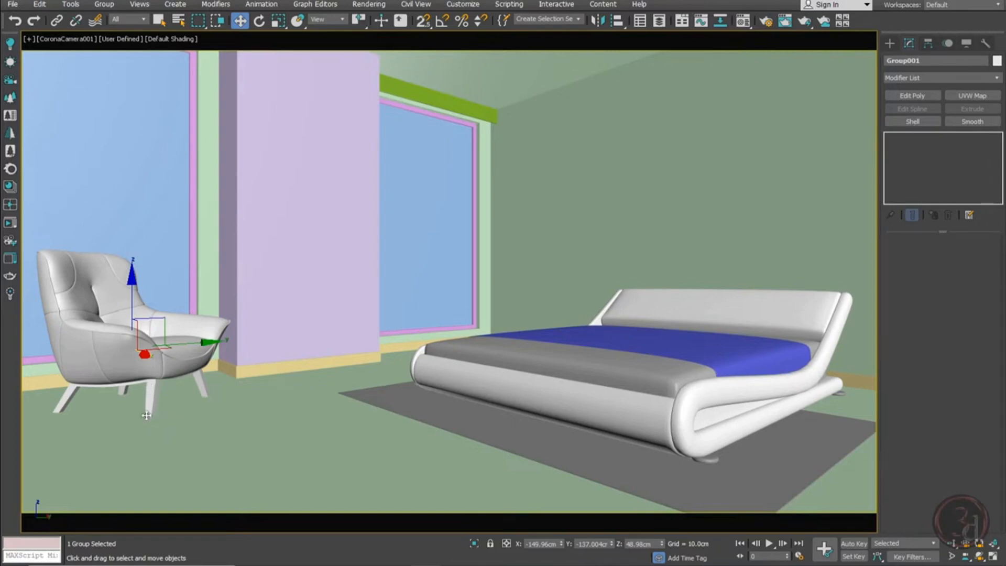
{"action": "left_click", "coordinate": [209, 426], "text": "ctrl"}
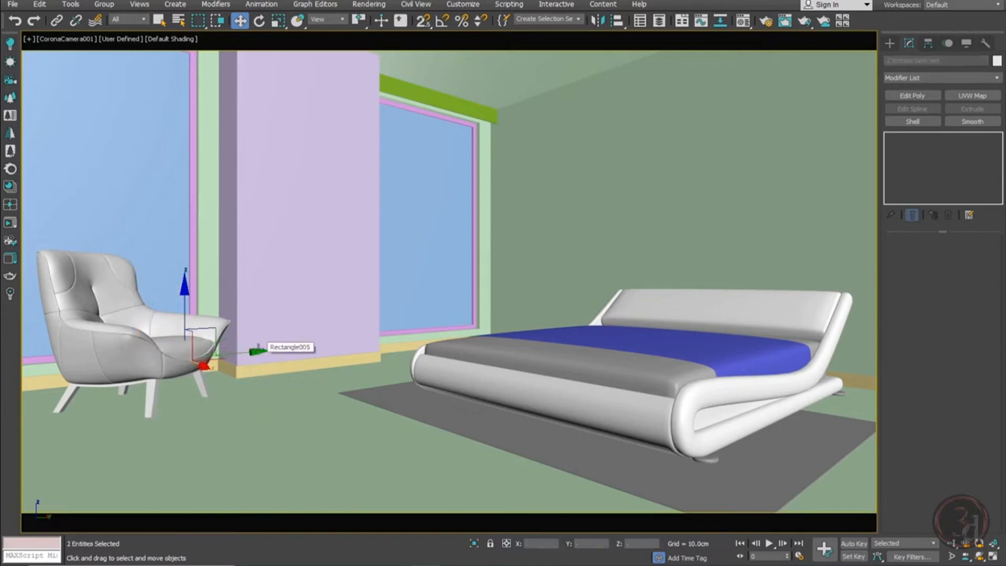
{"action": "key", "text": "alt+q"}
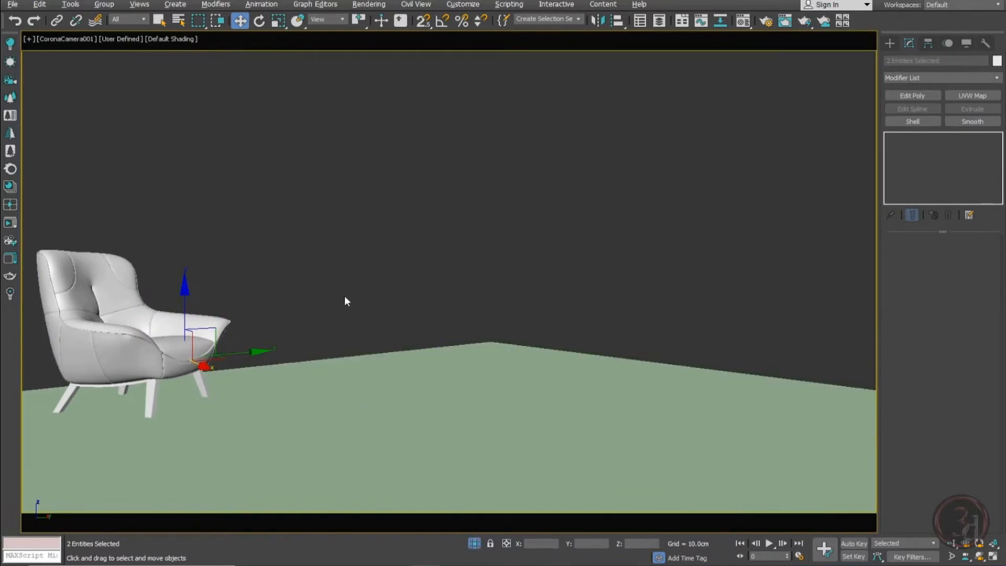
{"action": "key", "text": "f"}
{"action": "key", "text": "z"}
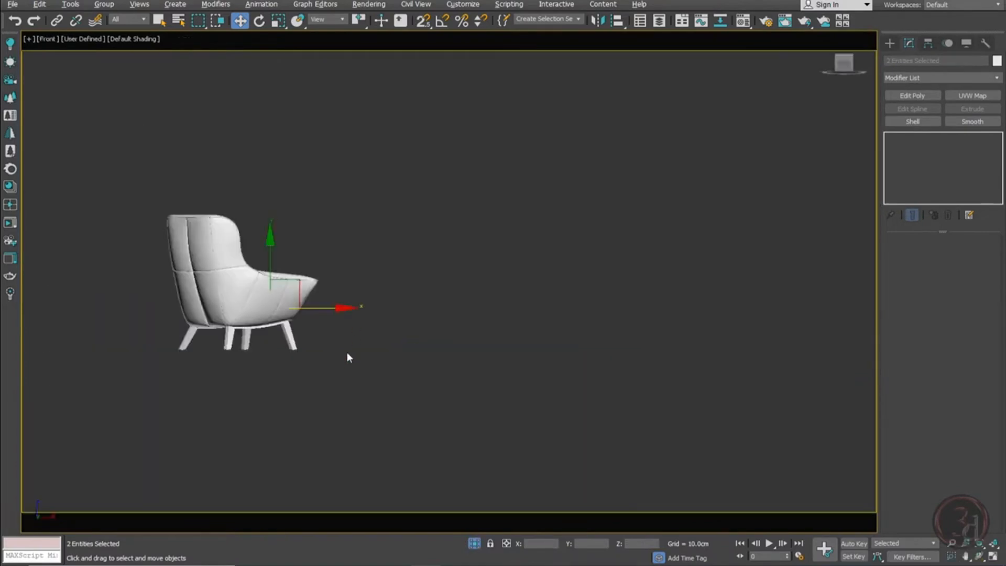
{"action": "key", "text": "F3"}
{"action": "scroll", "coordinate": [255, 355], "scroll_direction": "up", "scroll_amount": 5}
{"action": "left_click", "coordinate": [276, 344]}
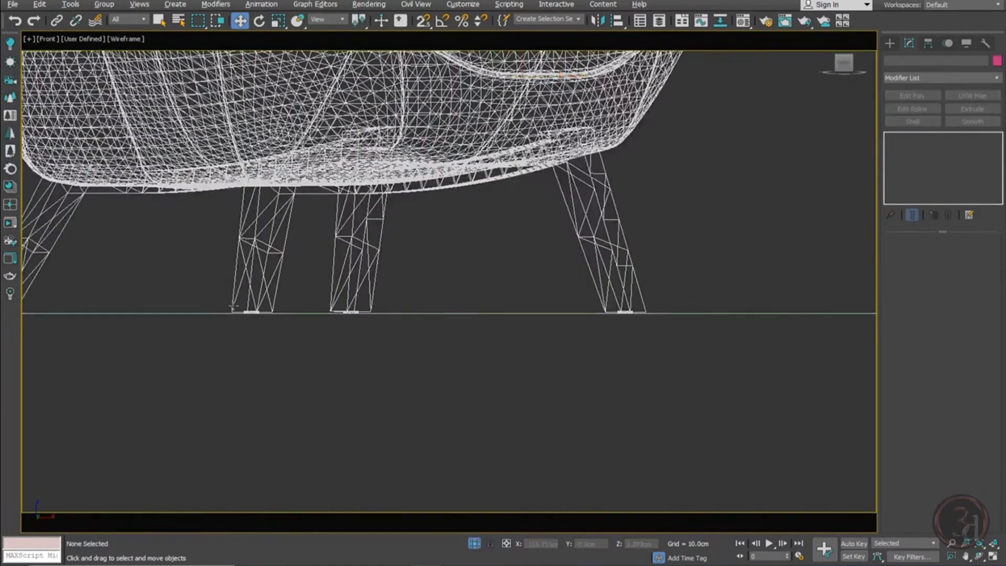
{"action": "scroll", "coordinate": [233, 306], "scroll_direction": "up", "scroll_amount": 10}
{"action": "scroll", "coordinate": [352, 360], "scroll_direction": "down", "scroll_amount": 15}
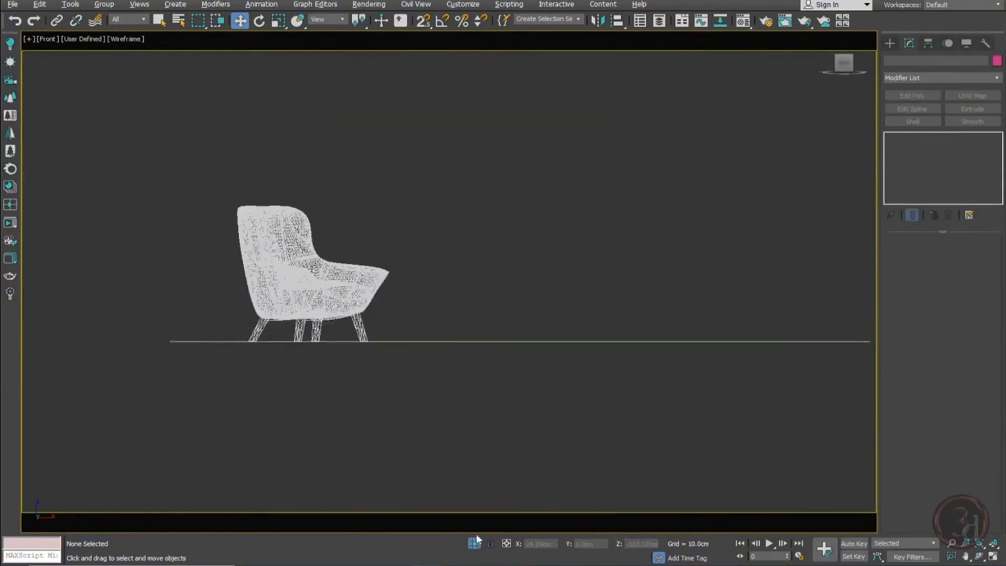
{"action": "key", "text": "c"}
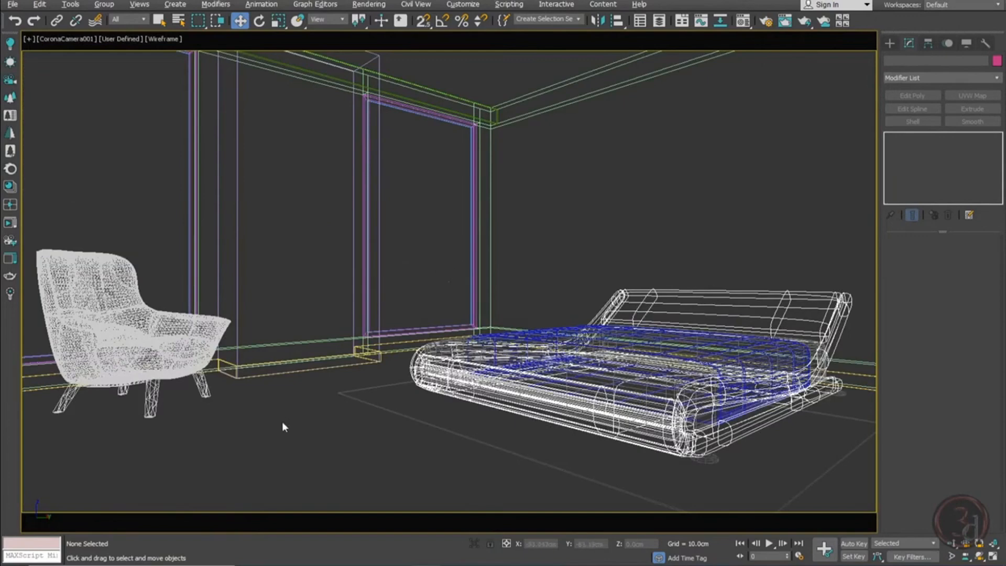
{"action": "key", "text": "F3"}
{"action": "left_click", "coordinate": [134, 313]}
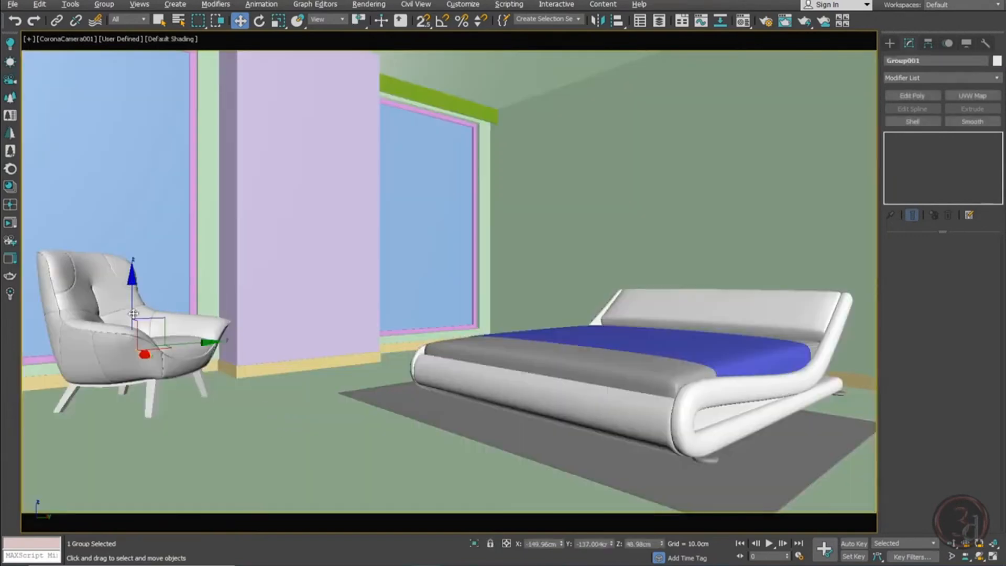
Merge Group001 from Floor lamp.max into the scene, auto-renaming the duplicate object names
{"action": "left_click", "coordinate": [13, 5]}
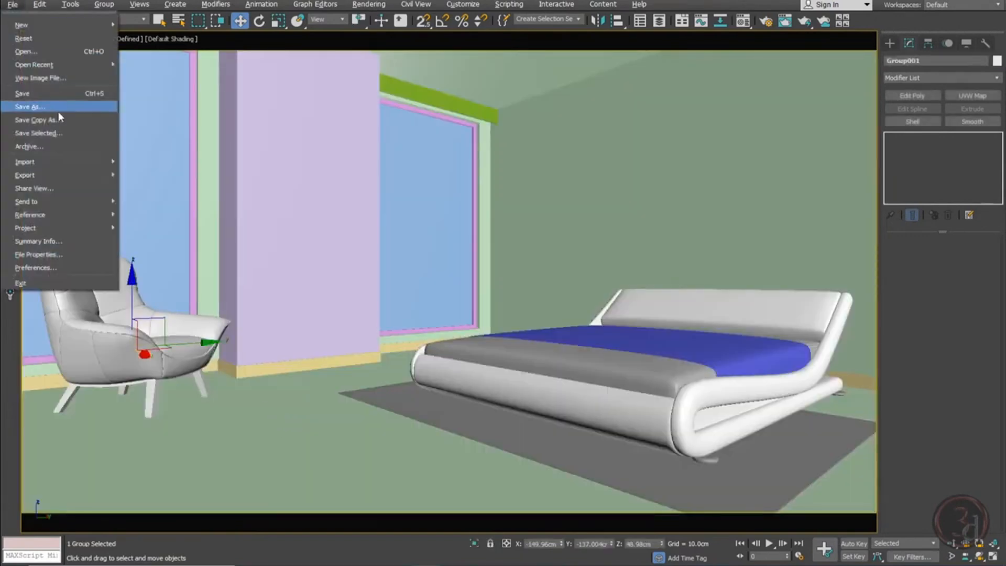
{"action": "mouse_move", "coordinate": [75, 162]}
{"action": "left_click", "coordinate": [156, 182]}
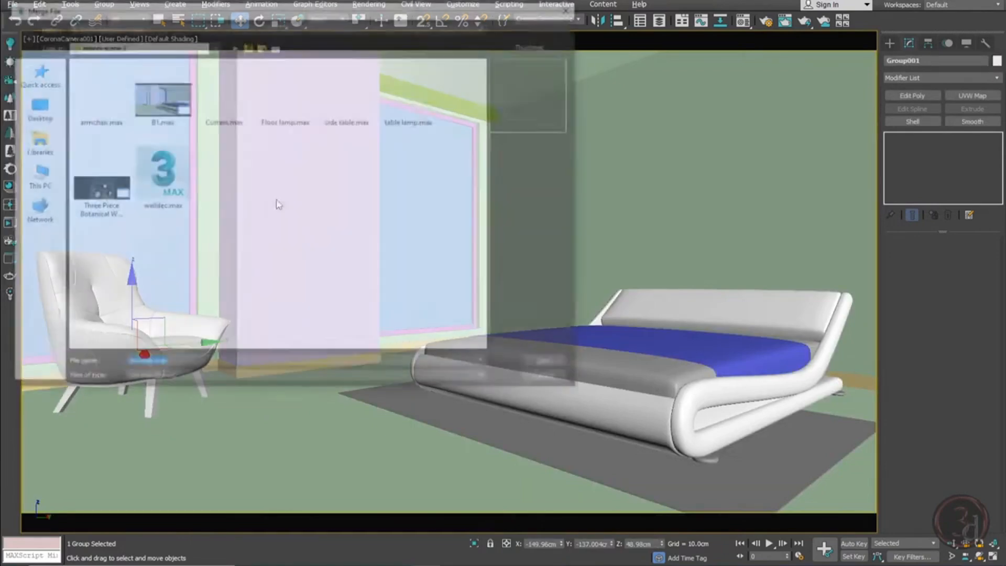
{"action": "double_click", "coordinate": [286, 118]}
{"action": "left_click", "coordinate": [577, 373]}
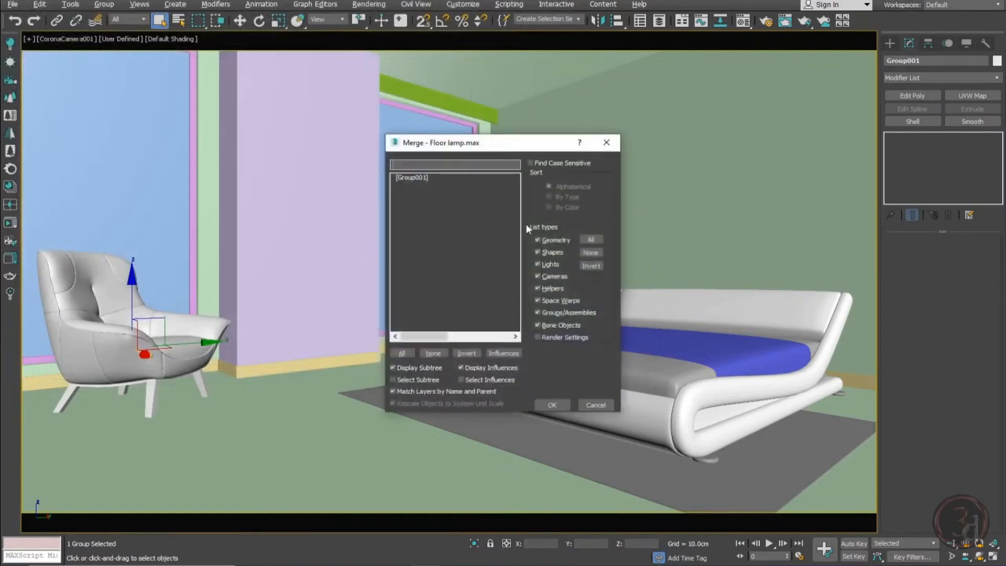
{"action": "double_click", "coordinate": [415, 177]}
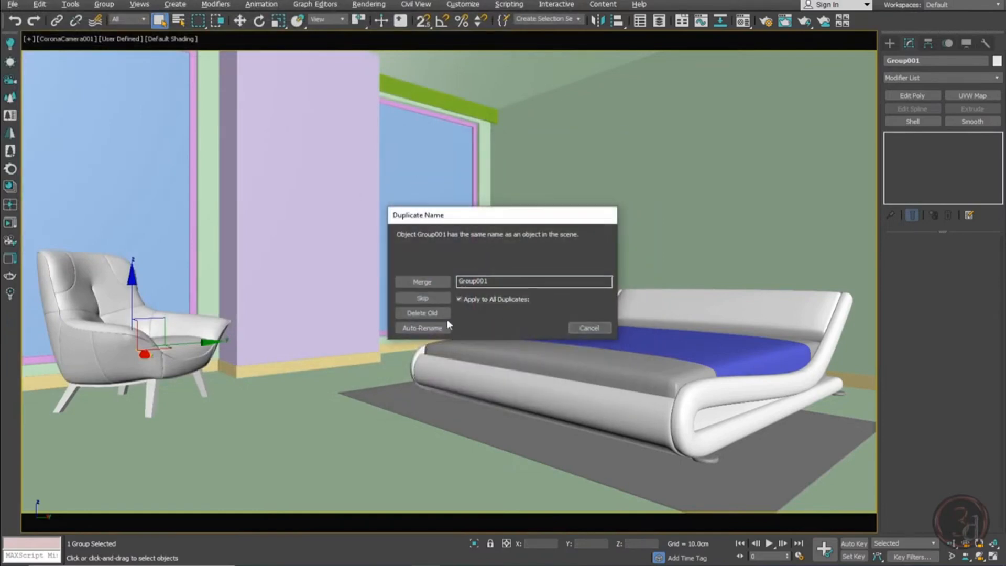
{"action": "left_click", "coordinate": [426, 327]}
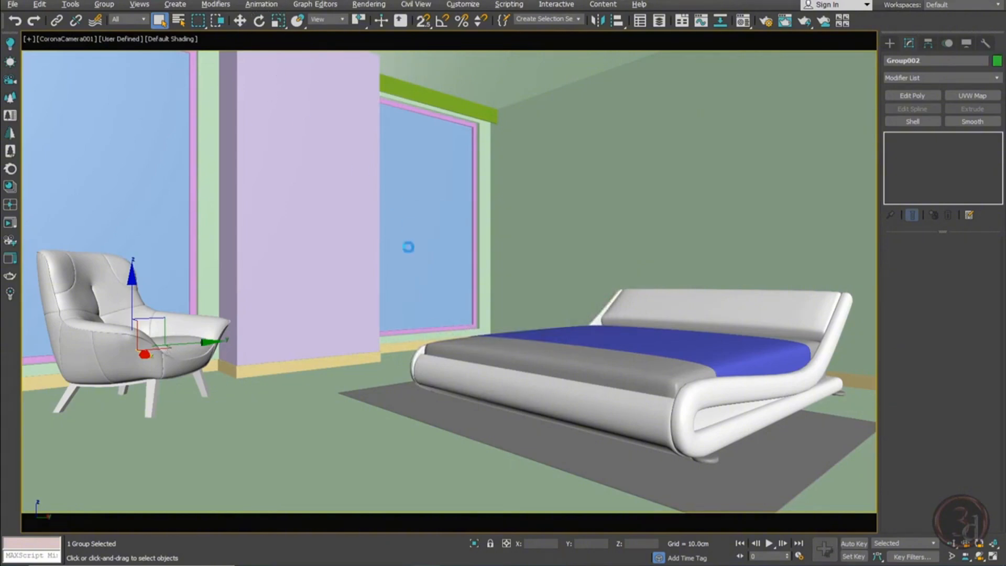
Move the floor lamp in front of the column to X about -50 cm, Y about -72 cm, and raise it out of the floor
{"action": "key", "text": "w"}
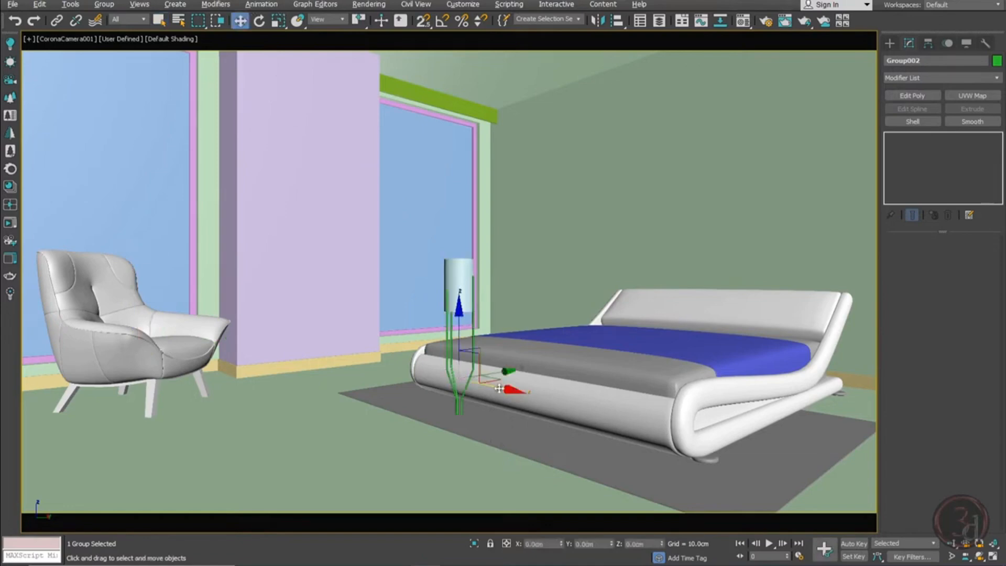
{"action": "left_click_drag", "start_coordinate": [498, 376], "coordinate": [338, 381]}
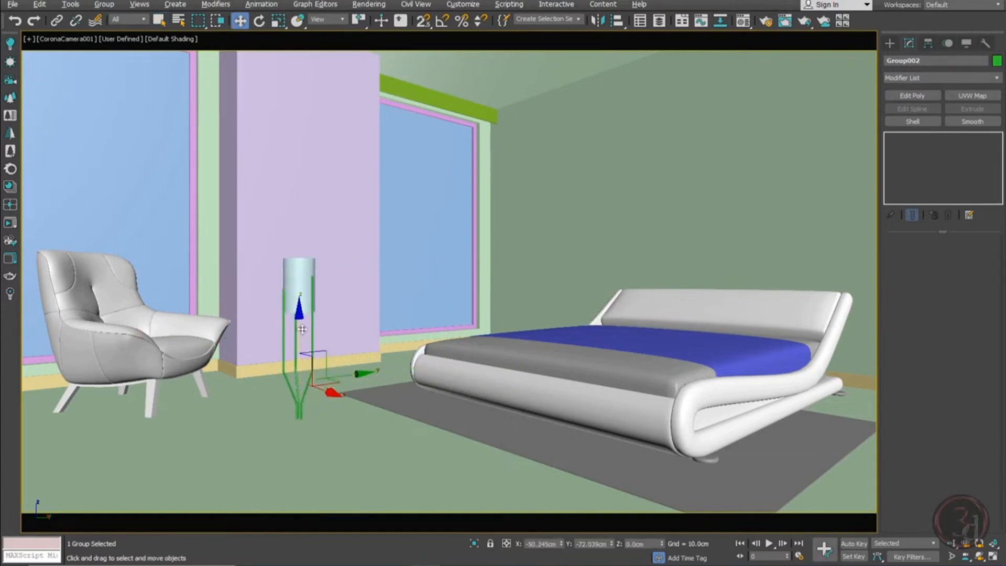
{"action": "left_click_drag", "start_coordinate": [300, 327], "coordinate": [302, 234]}
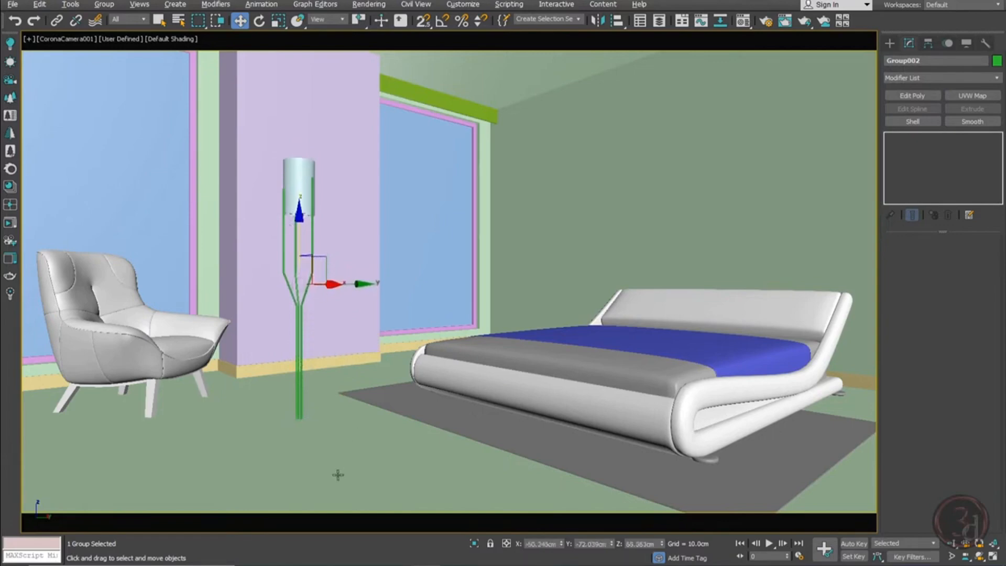
Isolate the floor lamp with the floor and raise it in the front wireframe view to Z about 57.9 cm, seating its base on the floor
{"action": "left_click", "coordinate": [341, 431], "text": "ctrl"}
{"action": "key", "text": "alt+q"}
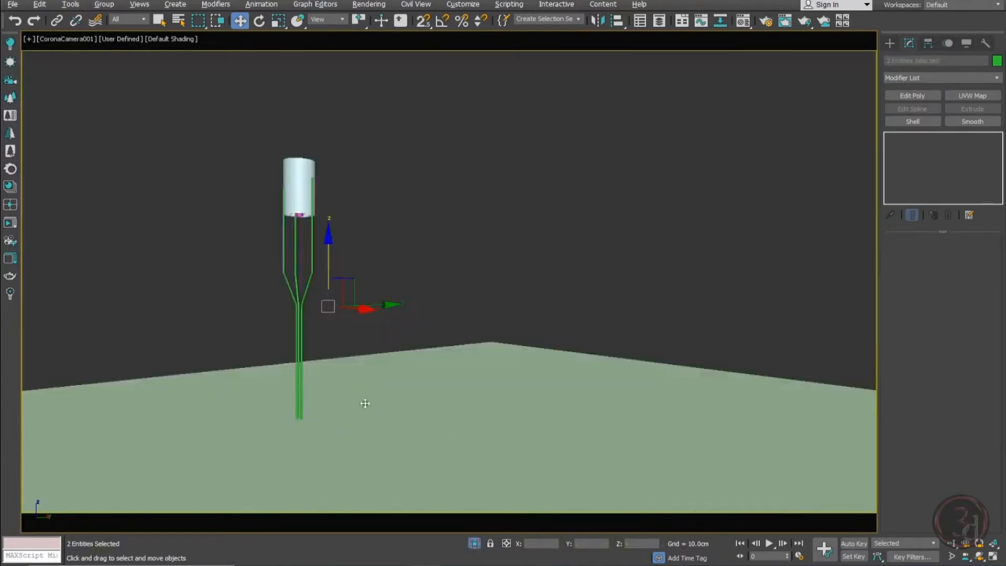
{"action": "key", "text": "f"}
{"action": "key", "text": "z"}
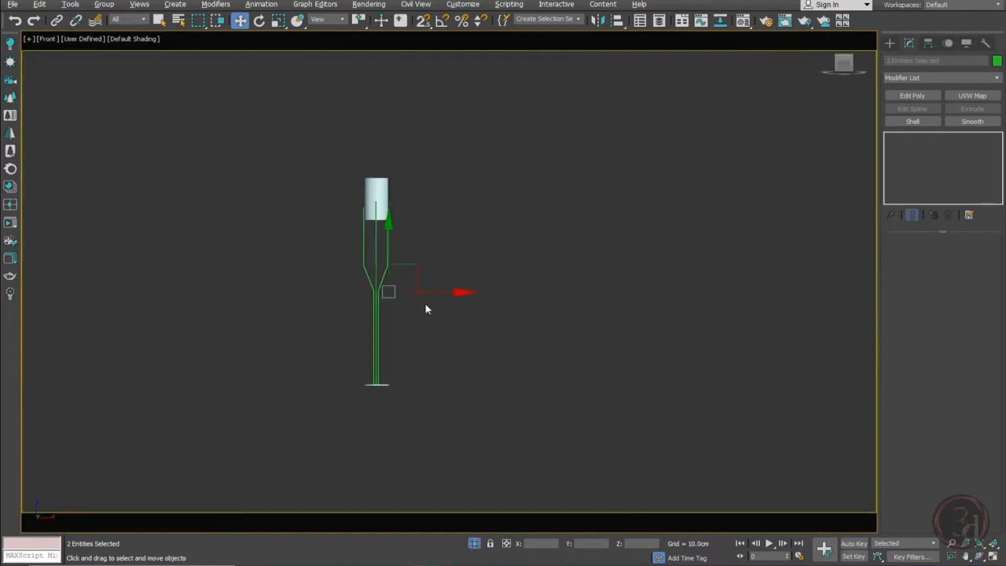
{"action": "key", "text": "F3"}
{"action": "left_click", "coordinate": [434, 351]}
{"action": "left_click_drag", "start_coordinate": [402, 336], "coordinate": [316, 338]}
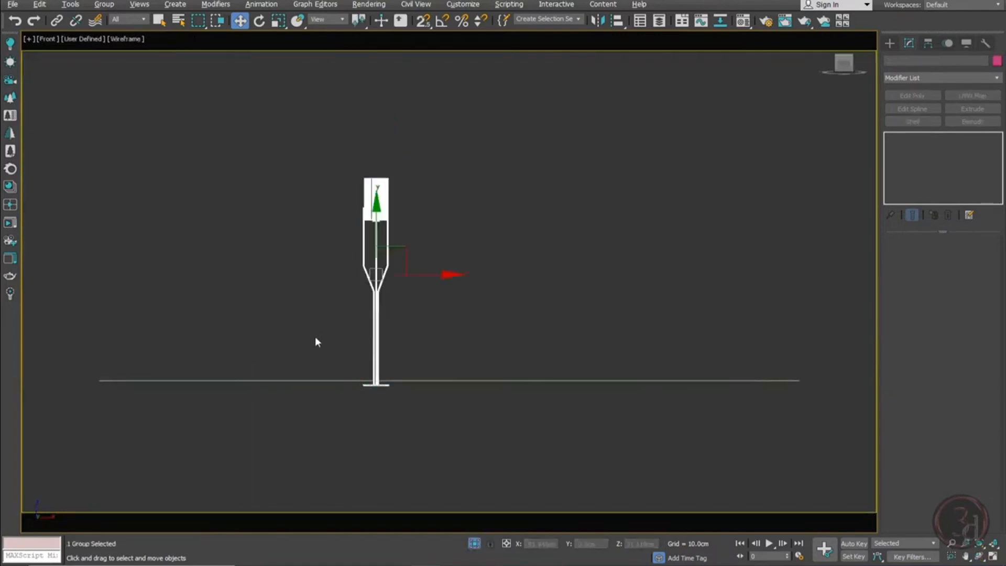
{"action": "left_click_drag", "start_coordinate": [376, 222], "coordinate": [376, 217]}
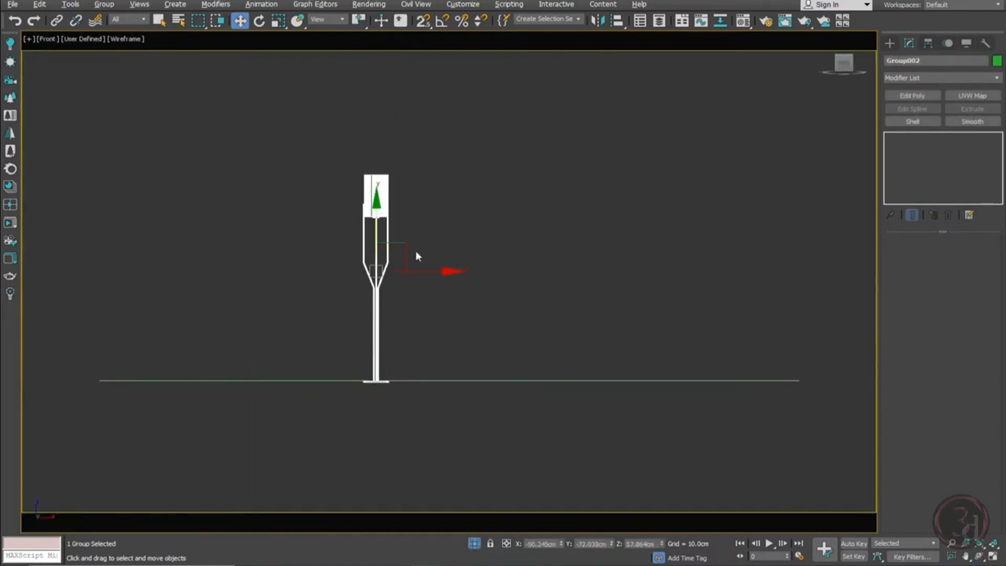
Slide the floor lamp along the floor to the window-side edge at X about -230.9 cm
{"action": "left_click_drag", "start_coordinate": [426, 272], "coordinate": [164, 292]}
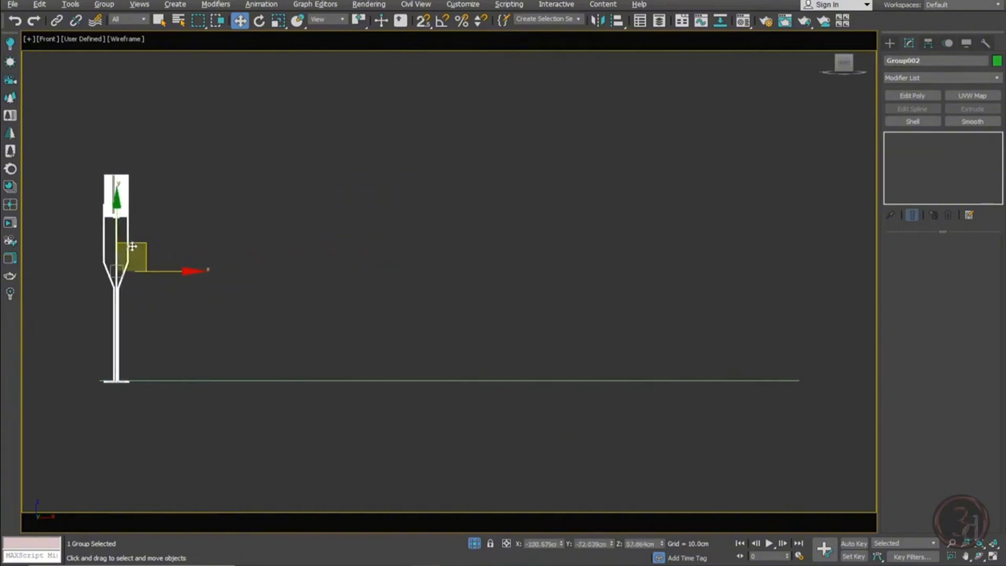
{"action": "mouse_move", "coordinate": [128, 231]}
{"action": "left_mouse_down"}
{"action": "mouse_move", "coordinate": [123, 202]}
{"action": "mouse_move", "coordinate": [114, 266]}
{"action": "mouse_move", "coordinate": [116, 231]}
{"action": "left_mouse_up"}
{"action": "middle_click_drag", "start_coordinate": [121, 367], "coordinate": [248, 375]}
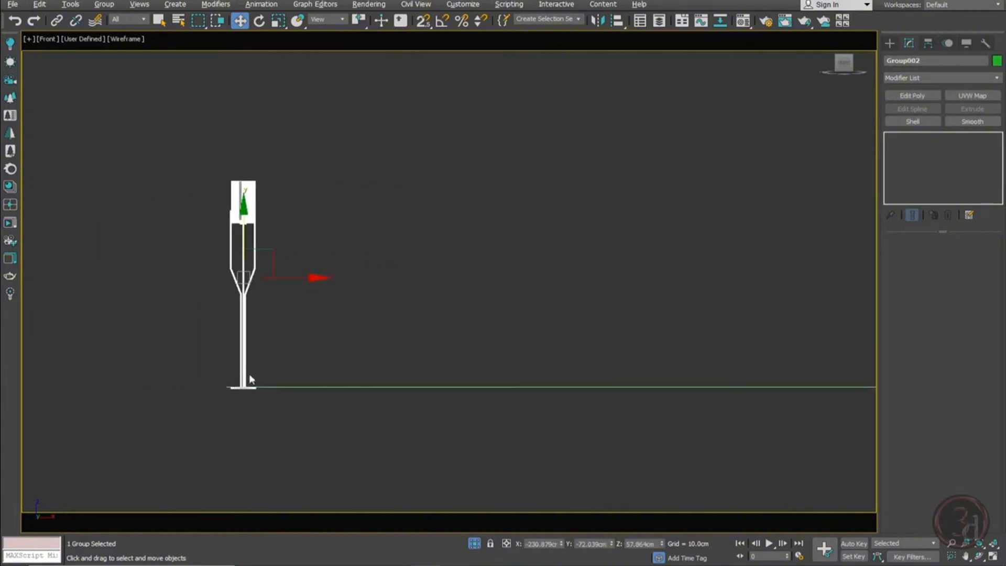
Turn on snapping and snap the floor lamp's base underside vertically onto the floor line, at Z about 58.9 cm
{"action": "scroll", "coordinate": [244, 382], "scroll_direction": "up", "scroll_amount": 8}
{"action": "scroll", "coordinate": [183, 378], "scroll_direction": "up", "scroll_amount": 5}
{"action": "middle_click_drag", "start_coordinate": [249, 409], "coordinate": [389, 306]}
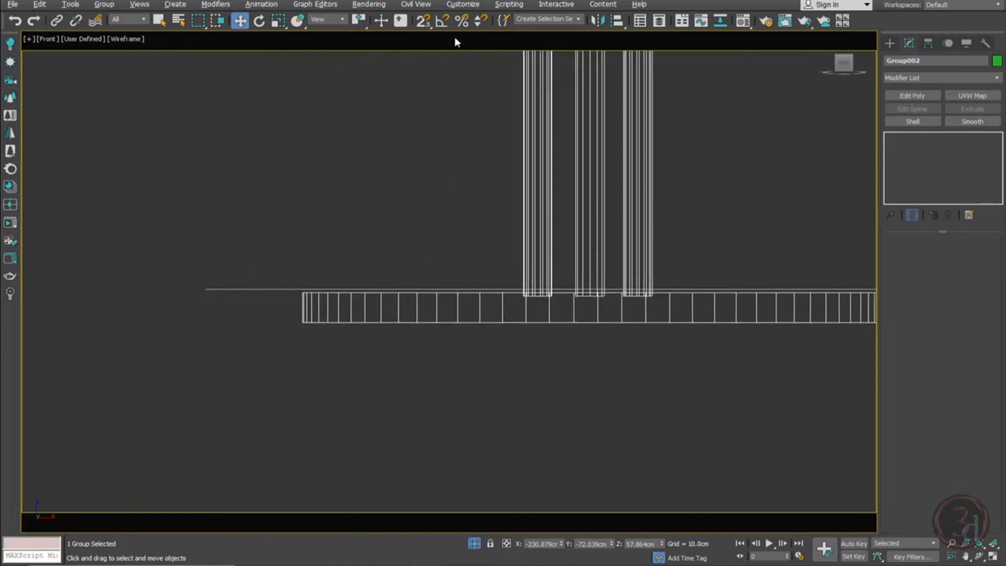
{"action": "left_click", "coordinate": [424, 23]}
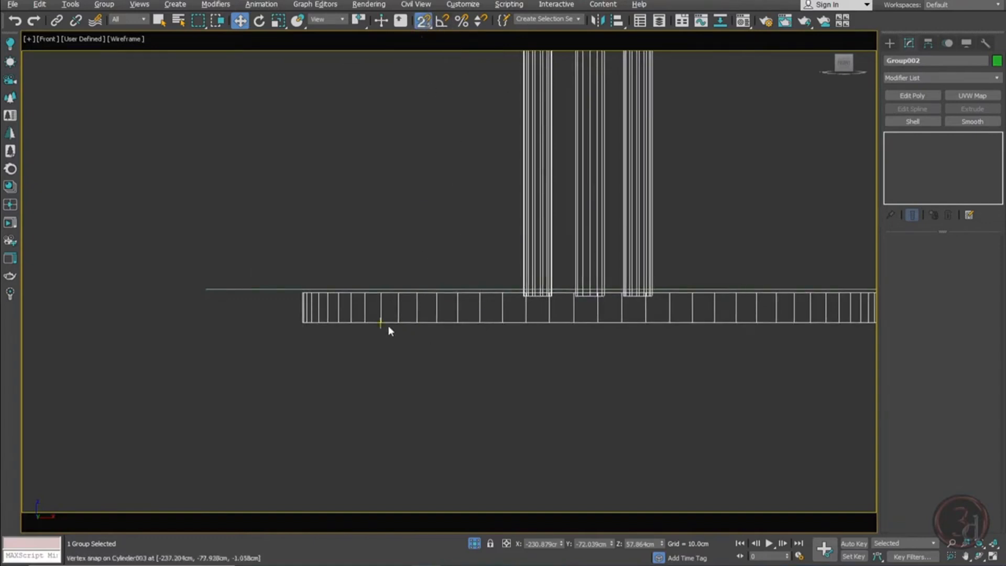
{"action": "left_click_drag", "start_coordinate": [381, 323], "coordinate": [204, 281]}
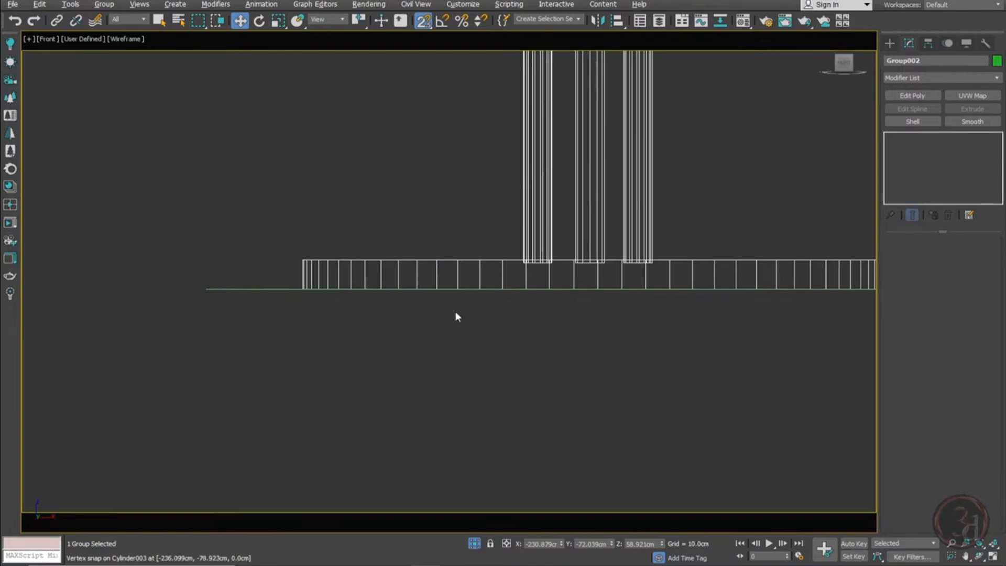
{"action": "scroll", "coordinate": [307, 315], "scroll_direction": "down", "scroll_amount": 12}
{"action": "scroll", "coordinate": [354, 259], "scroll_direction": "up", "scroll_amount": 3}
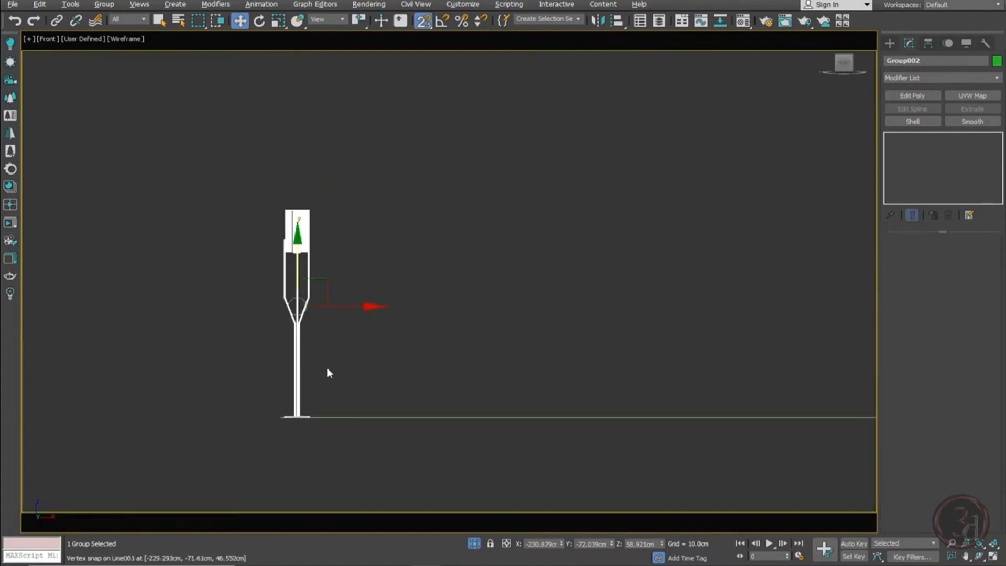
{"action": "scroll", "coordinate": [328, 373], "scroll_direction": "up", "scroll_amount": 3}
{"action": "middle_click_drag", "start_coordinate": [332, 371], "coordinate": [418, 344]}
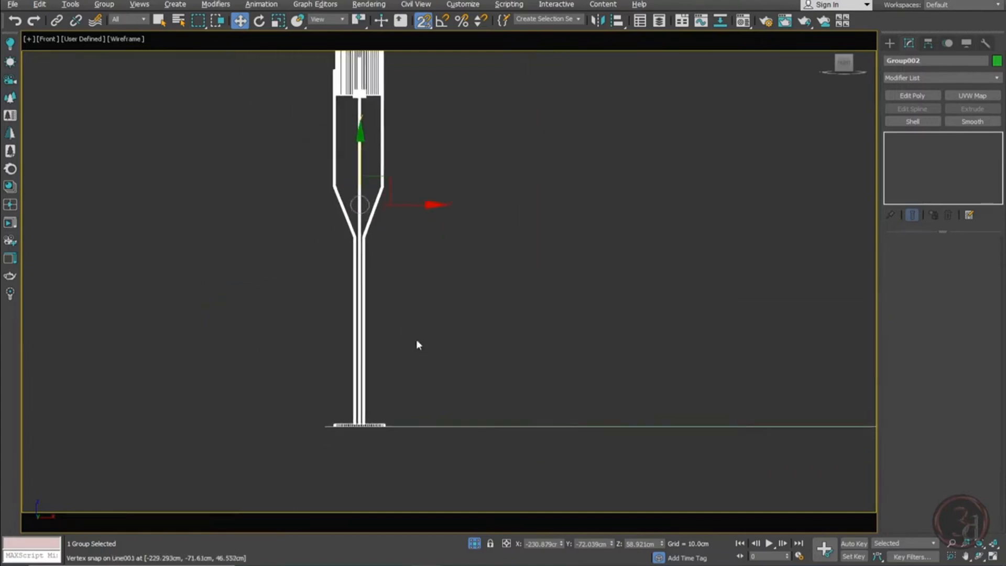
Review the active snap type and the axis-constraint option in the Grid and Snap Settings
{"action": "right_click", "coordinate": [423, 20]}
{"action": "left_click", "coordinate": [503, 186]}
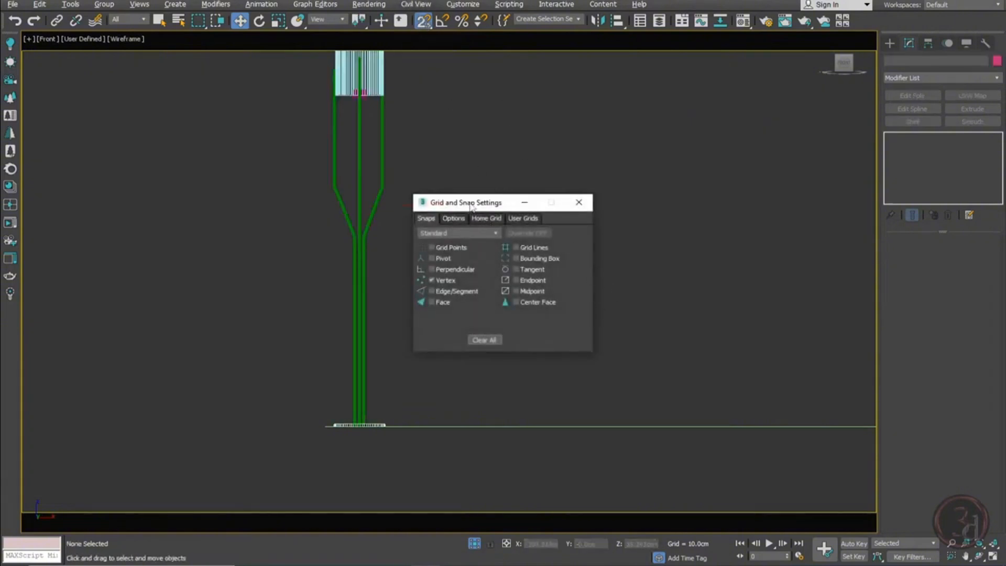
{"action": "left_click_drag", "start_coordinate": [471, 208], "coordinate": [466, 187]}
{"action": "left_click", "coordinate": [445, 199]}
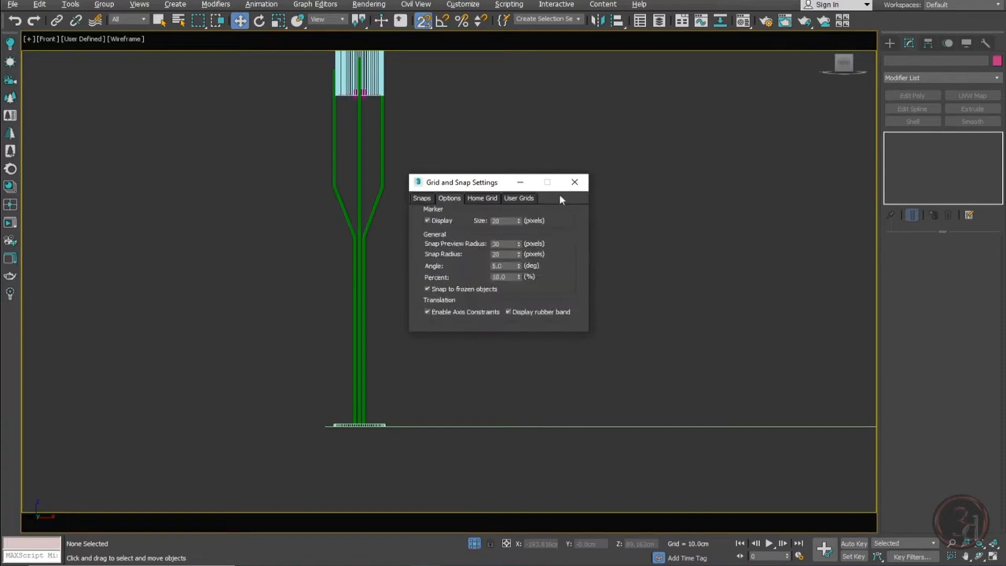
{"action": "left_click", "coordinate": [575, 182]}
Try moving the floor lamp vertically by snapping from a base vertex with axis constraints enabled, and cancel the move
{"action": "scroll", "coordinate": [351, 448], "scroll_direction": "up", "scroll_amount": 8}
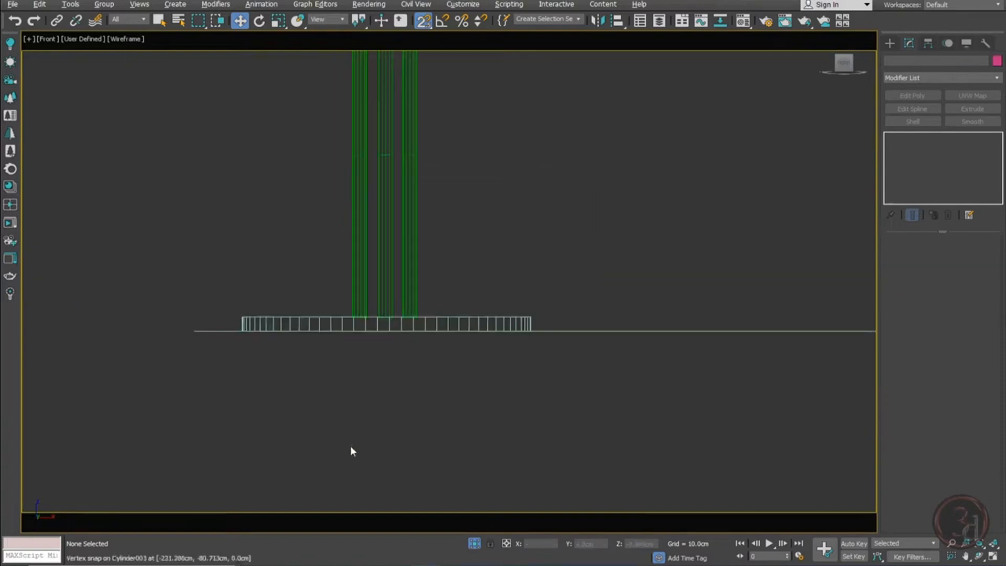
{"action": "left_click", "coordinate": [365, 329]}
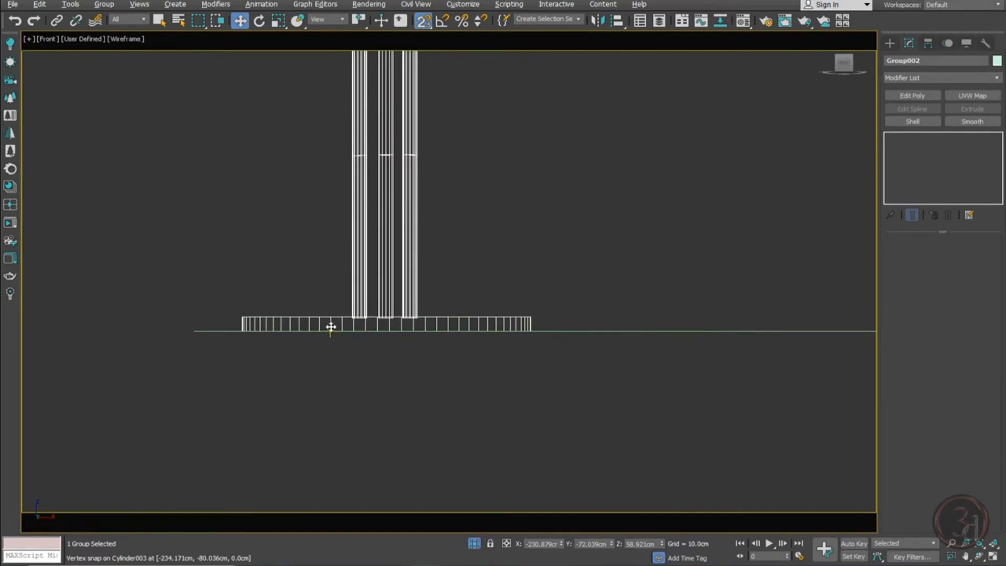
{"action": "left_click_drag", "start_coordinate": [331, 327], "coordinate": [668, 400]}
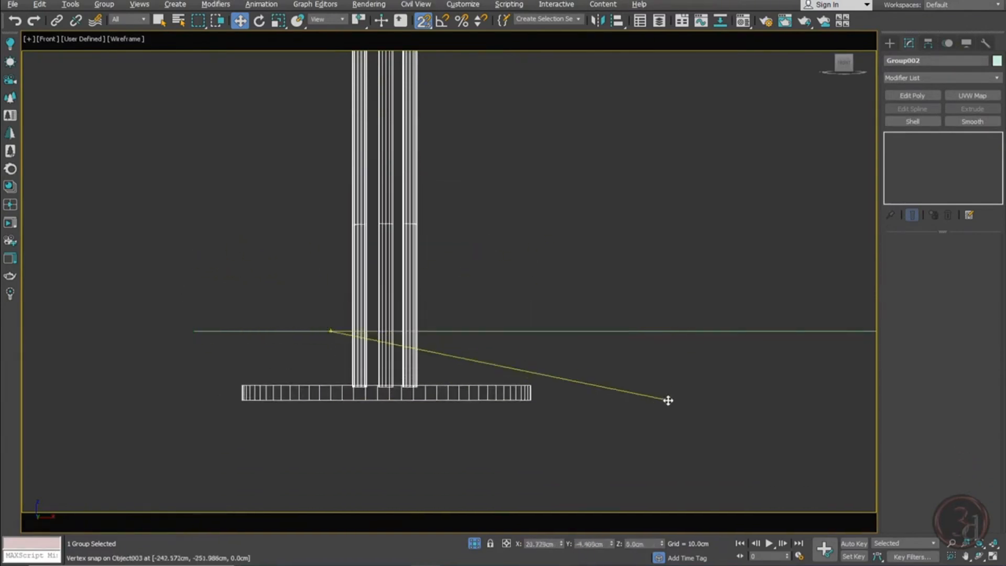
{"action": "right_click", "coordinate": [668, 401]}
Test a snapped move of the floor lamp with Enable Axis Constraints off, and switch the option back on
{"action": "right_click", "coordinate": [424, 21]}
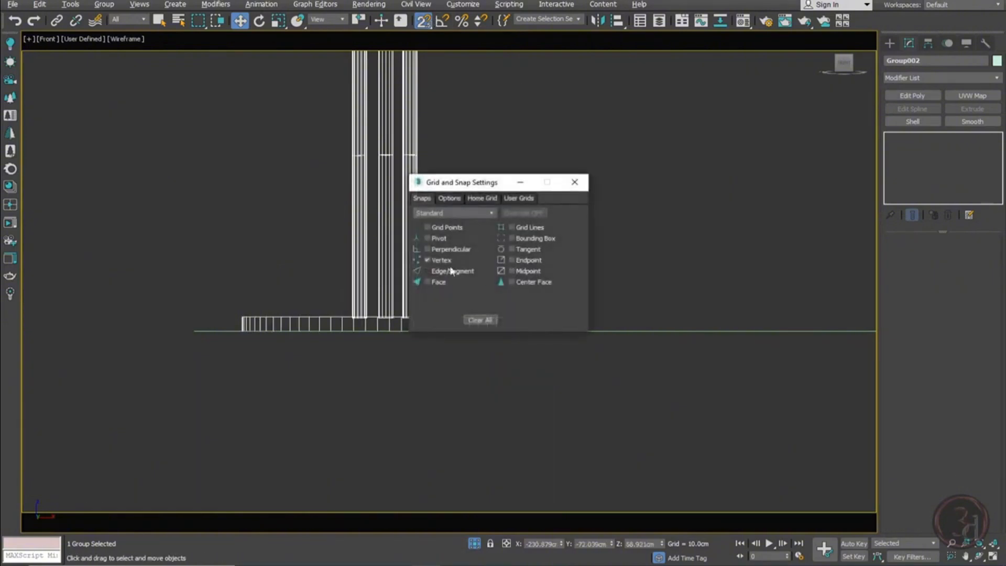
{"action": "left_click", "coordinate": [449, 199]}
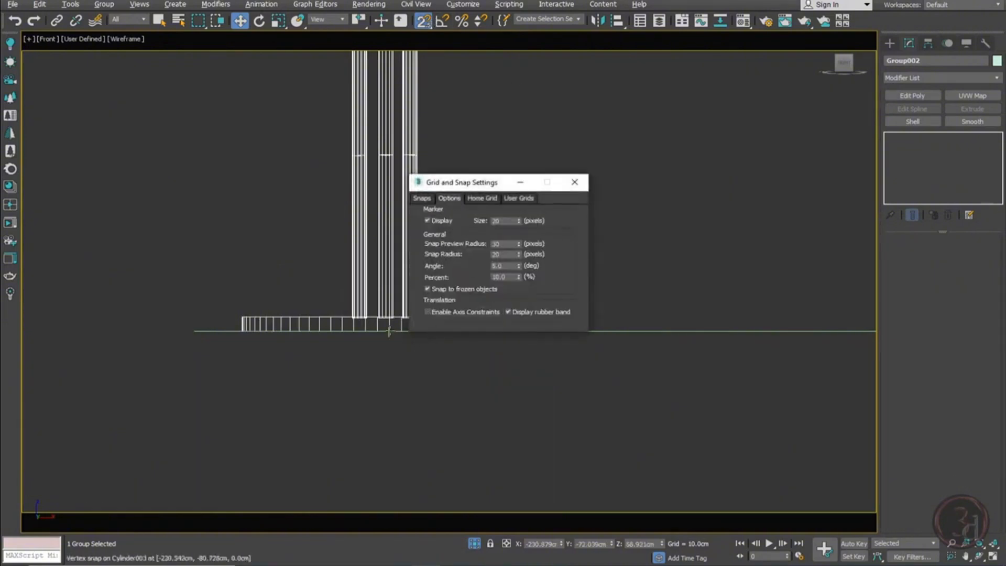
{"action": "left_click_drag", "start_coordinate": [352, 326], "coordinate": [395, 197]}
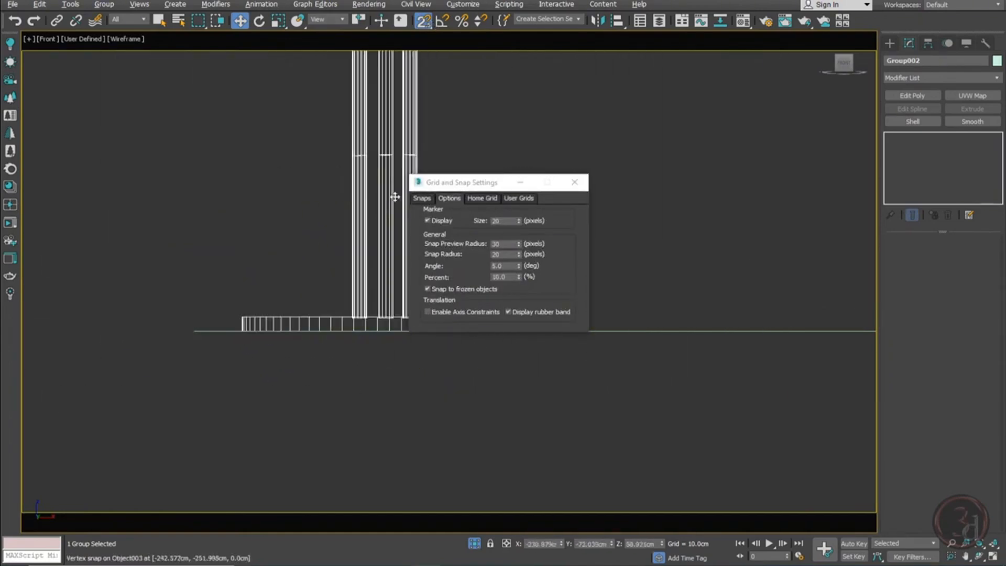
{"action": "left_click", "coordinate": [444, 313]}
{"action": "mouse_move", "coordinate": [377, 322]}
{"action": "left_mouse_down"}
{"action": "mouse_move", "coordinate": [388, 312]}
{"action": "mouse_move", "coordinate": [356, 283]}
{"action": "mouse_move", "coordinate": [332, 184]}
{"action": "mouse_move", "coordinate": [395, 114]}
{"action": "mouse_move", "coordinate": [384, 422]}
{"action": "mouse_move", "coordinate": [348, 229]}
{"action": "mouse_move", "coordinate": [351, 314]}
{"action": "mouse_move", "coordinate": [403, 258]}
{"action": "mouse_move", "coordinate": [377, 329]}
{"action": "left_mouse_up"}
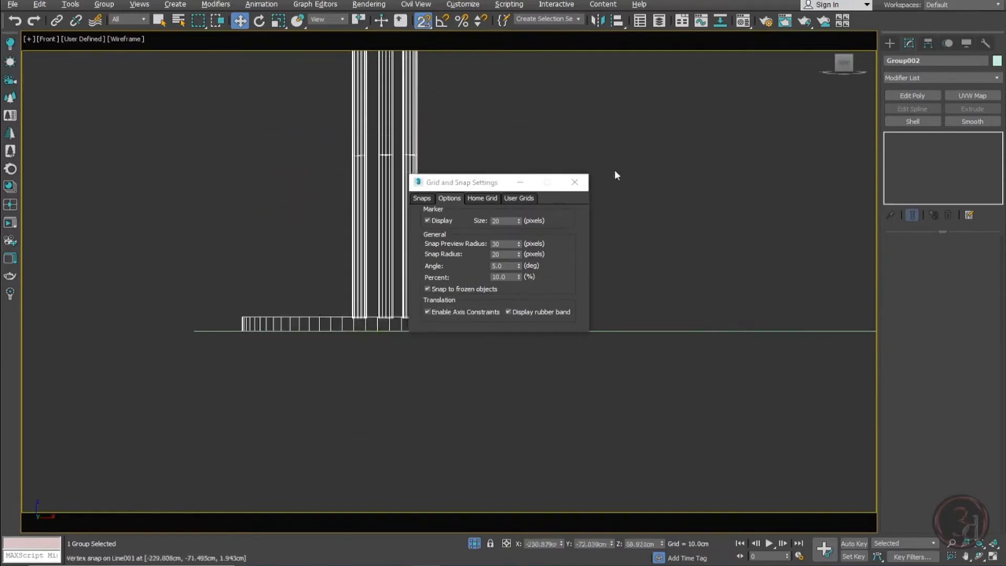
{"action": "left_click", "coordinate": [575, 183]}
Test another constrained vertical move of the floor lamp from a vertex on its base
{"action": "scroll", "coordinate": [441, 366], "scroll_direction": "down", "scroll_amount": 5}
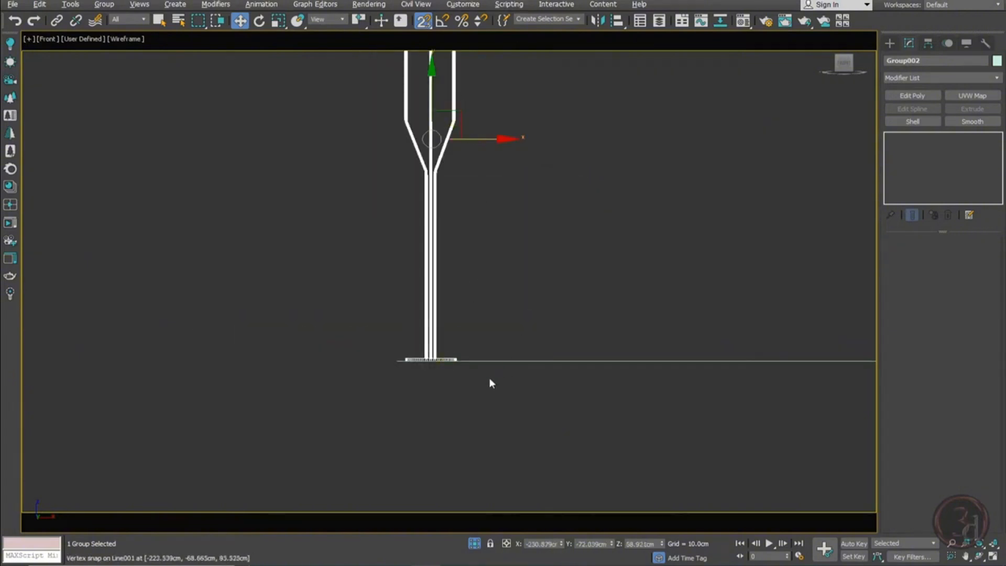
{"action": "scroll", "coordinate": [441, 377], "scroll_direction": "up", "scroll_amount": 3}
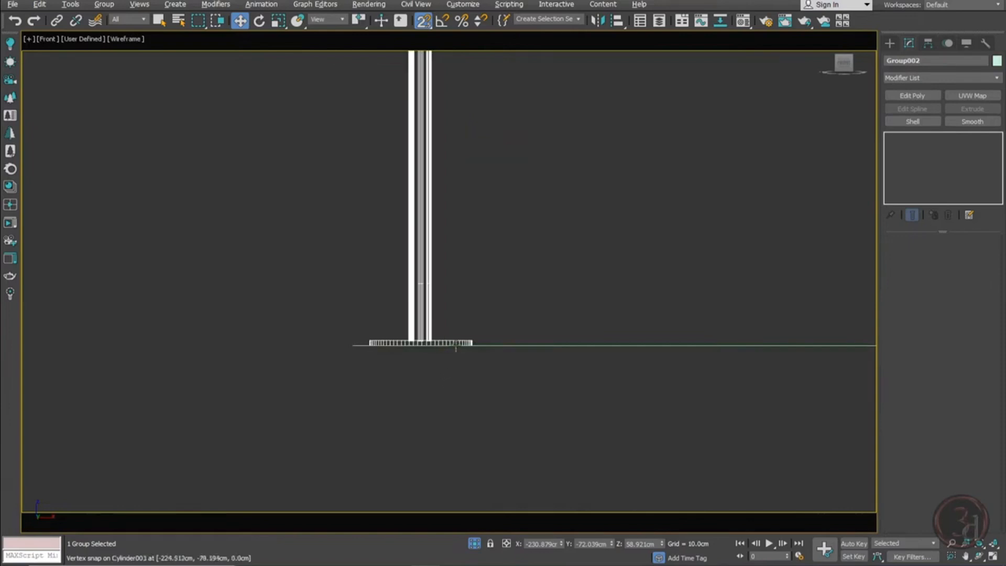
{"action": "scroll", "coordinate": [450, 341], "scroll_direction": "up", "scroll_amount": 5}
{"action": "left_click_drag", "start_coordinate": [439, 334], "coordinate": [441, 373]}
{"action": "scroll", "coordinate": [331, 273], "scroll_direction": "down", "scroll_amount": 5}
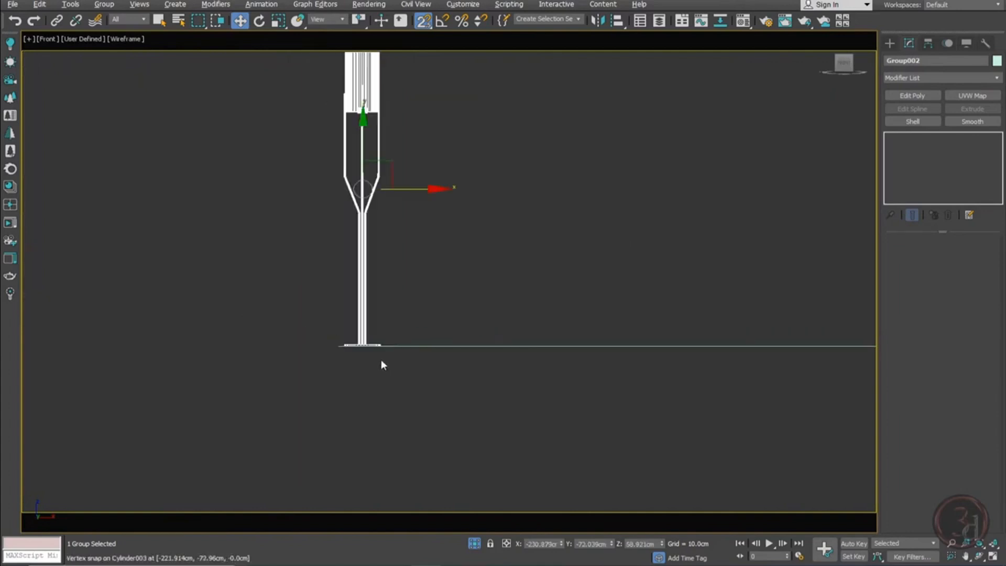
Turn off snapping and exit isolation to show the whole room shaded through the camera
{"action": "scroll", "coordinate": [477, 244], "scroll_direction": "up", "scroll_amount": 3}
{"action": "key", "text": "s"}
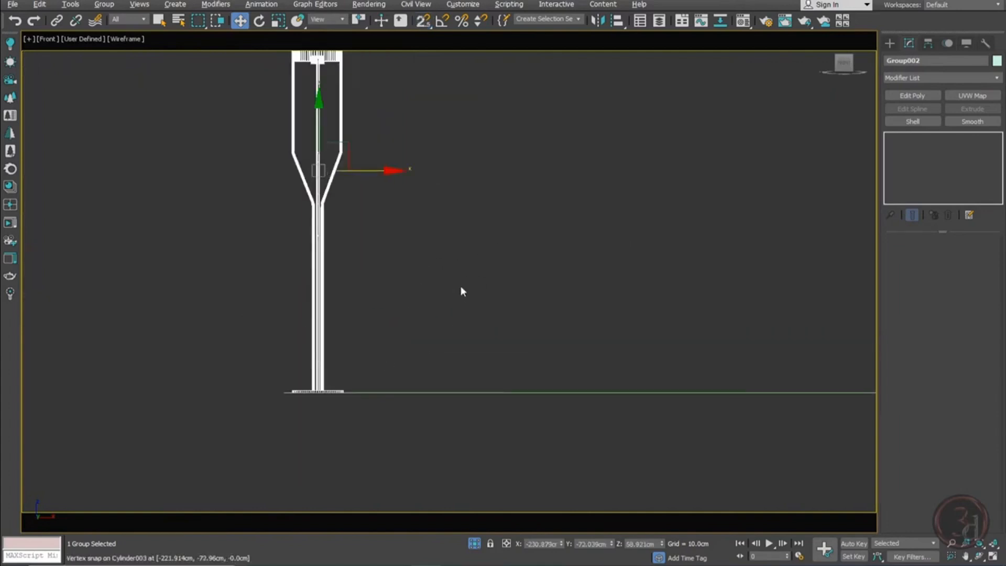
{"action": "left_click", "coordinate": [475, 544]}
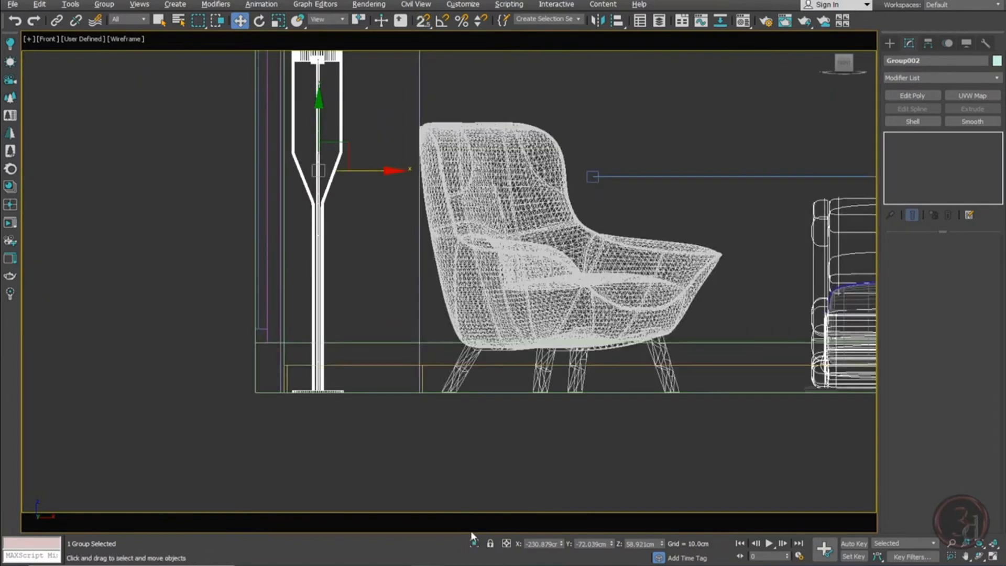
{"action": "key", "text": "c"}
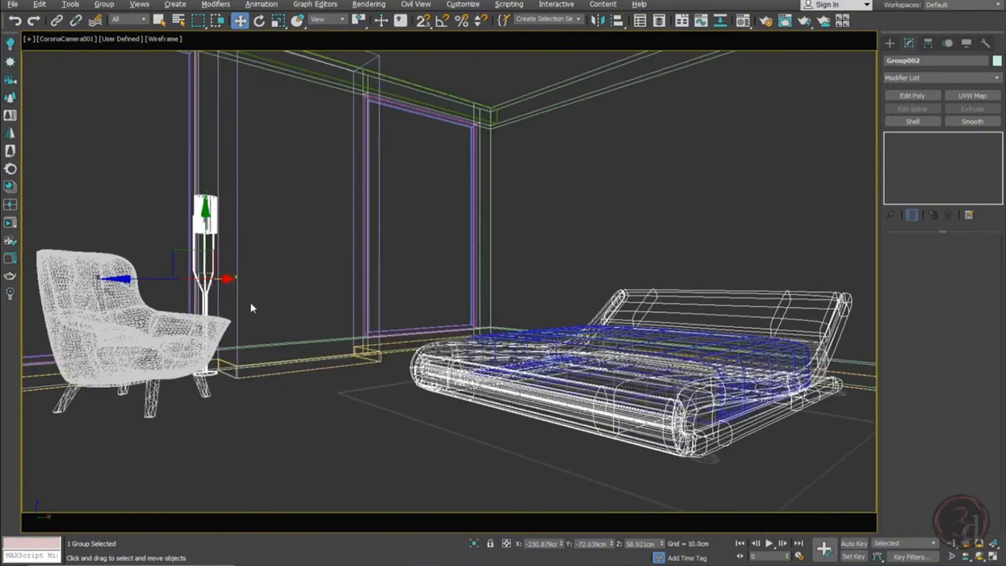
{"action": "key", "text": "F3"}
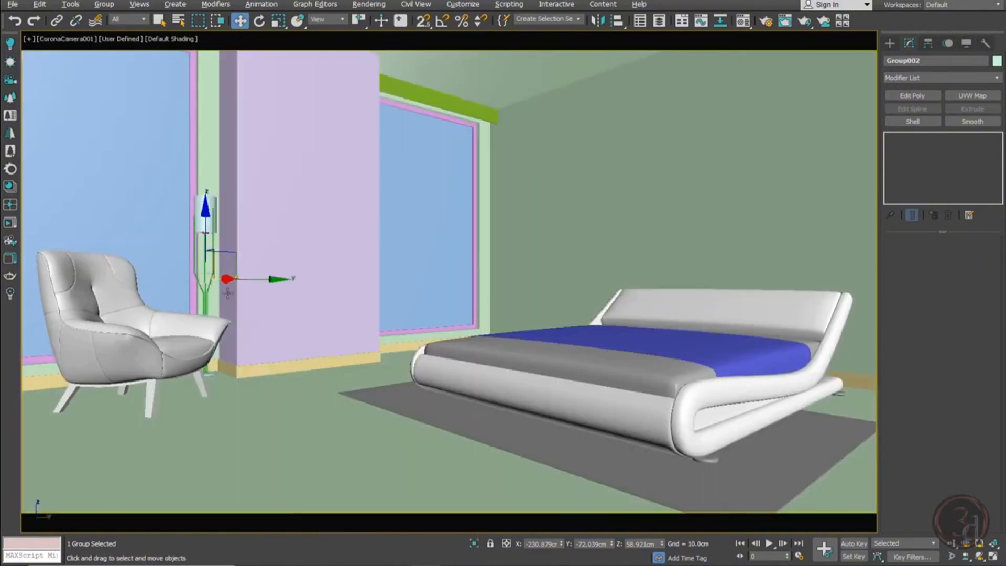
Move the floor lamp in the top view beside the armchair to X about -187.4 cm, Y about -90.9 cm, and check it through the camera
{"action": "key", "text": "t"}
{"action": "key", "text": "F3"}
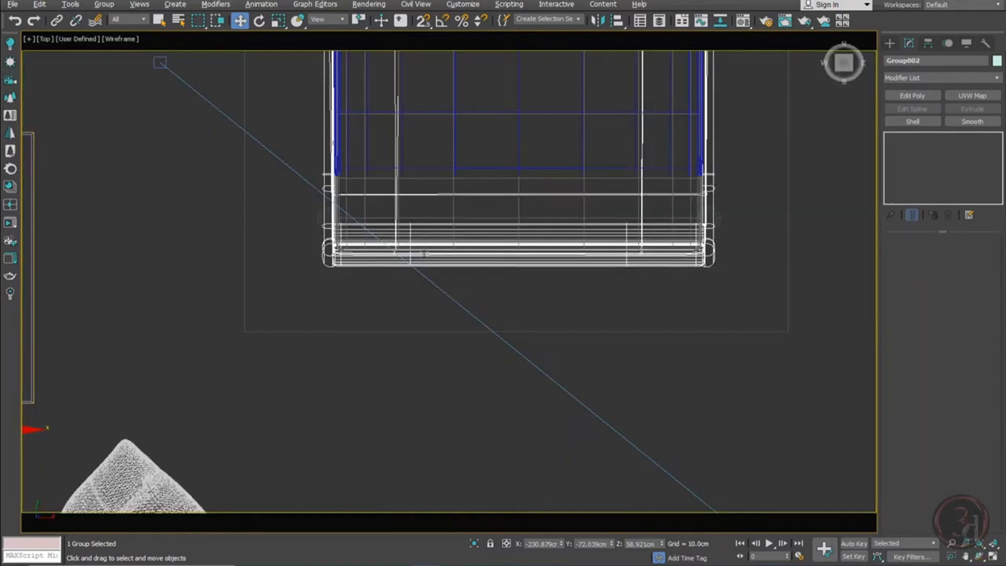
{"action": "scroll", "coordinate": [423, 252], "scroll_direction": "down", "scroll_amount": 3}
{"action": "scroll", "coordinate": [288, 344], "scroll_direction": "up", "scroll_amount": 4}
{"action": "middle_click_drag", "start_coordinate": [289, 344], "coordinate": [449, 222]}
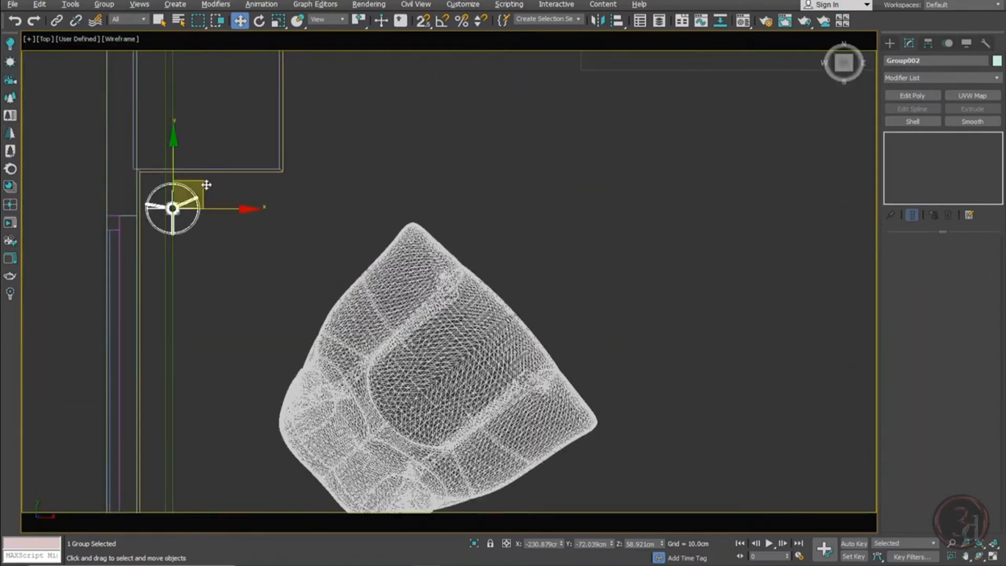
{"action": "left_click_drag", "start_coordinate": [207, 184], "coordinate": [343, 244]}
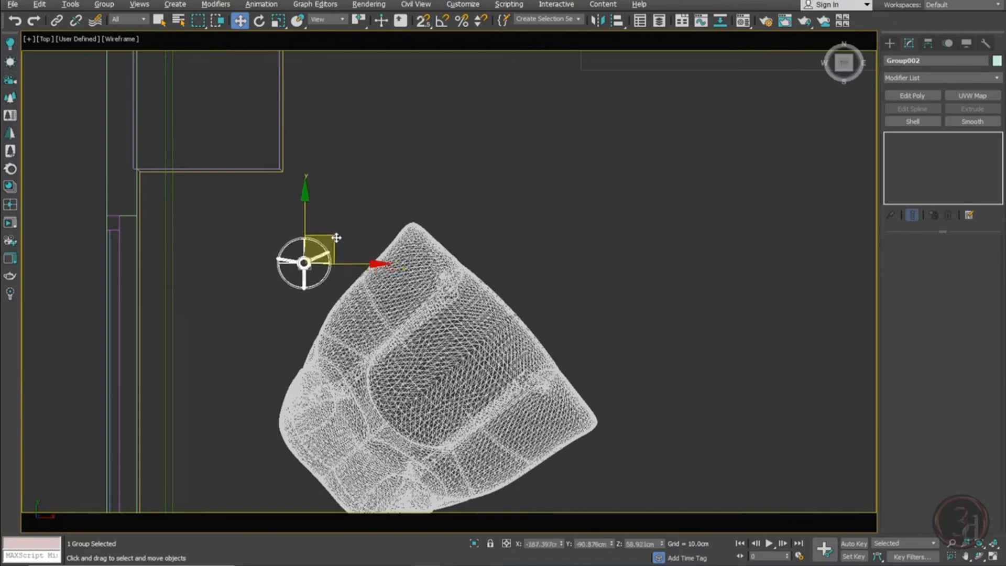
{"action": "key", "text": "c"}
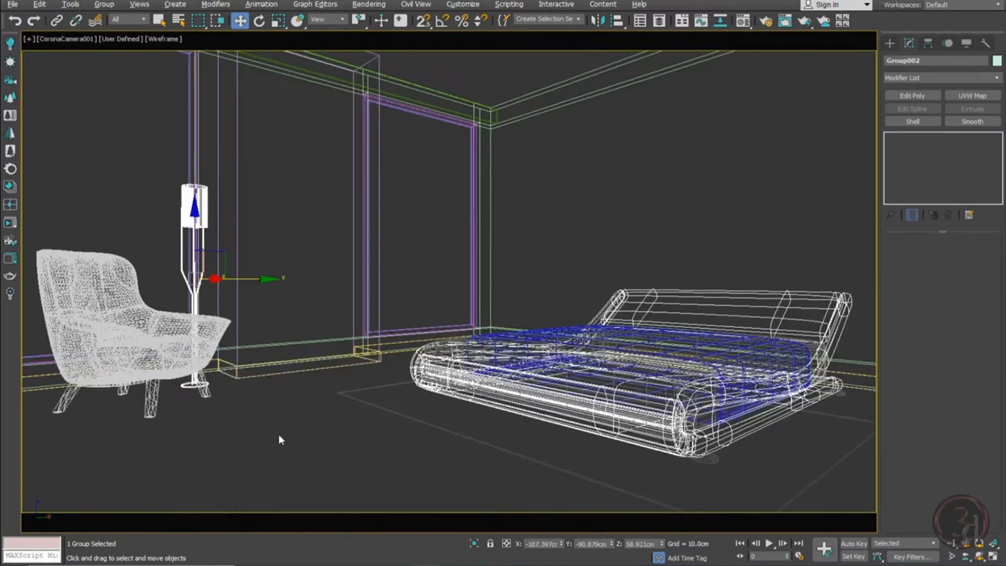
{"action": "key", "text": "F3"}
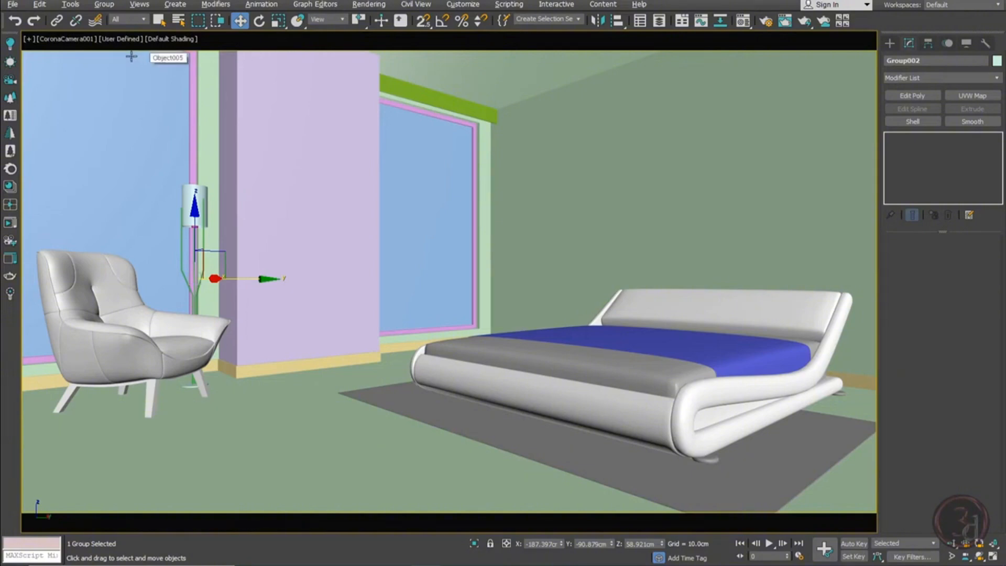
Merge Group001 from side table.max into the scene, auto-renaming all duplicate object names
{"action": "left_click", "coordinate": [13, 5]}
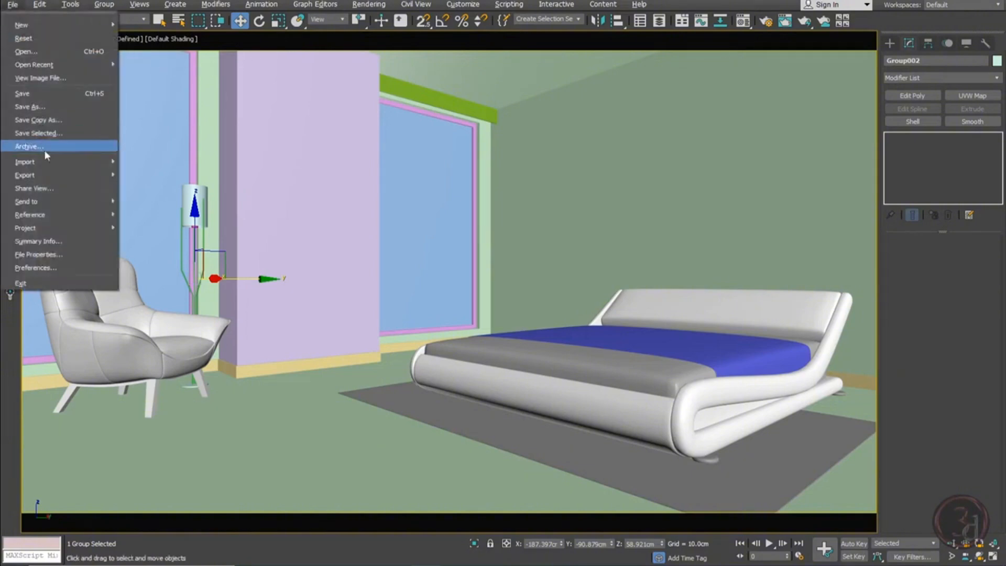
{"action": "mouse_move", "coordinate": [48, 161]}
{"action": "left_click", "coordinate": [160, 188]}
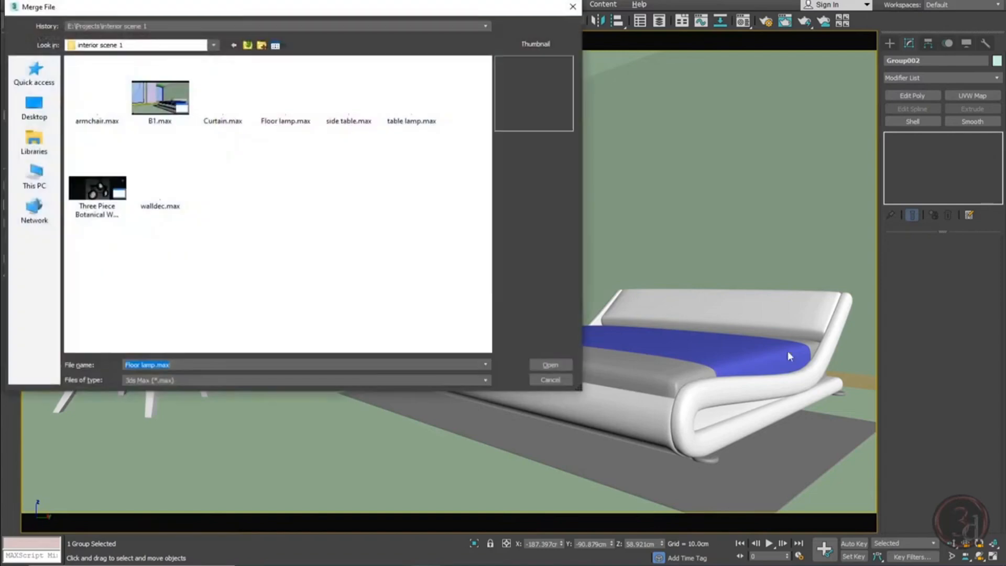
{"action": "double_click", "coordinate": [356, 114]}
{"action": "left_click", "coordinate": [574, 372]}
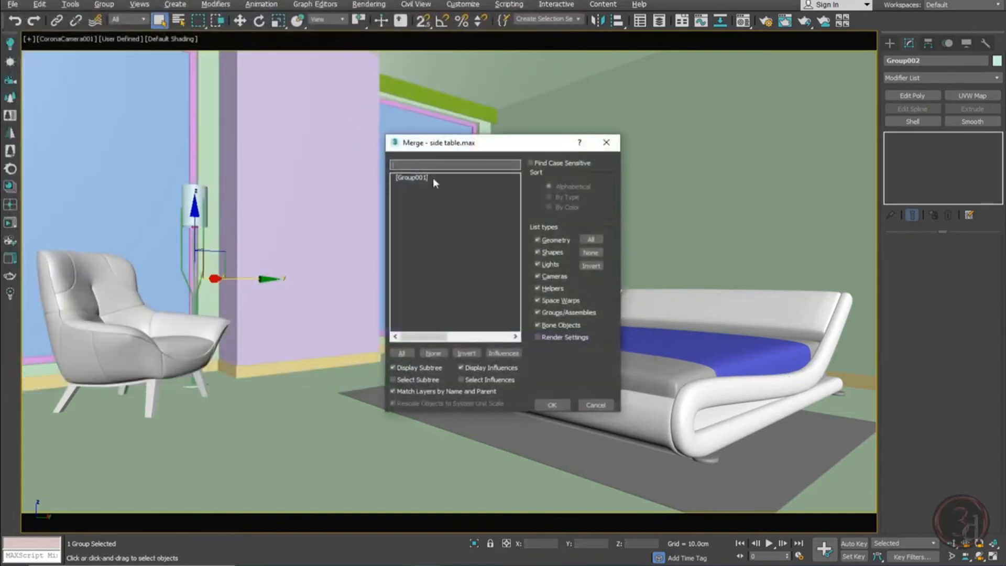
{"action": "left_click", "coordinate": [407, 178]}
{"action": "double_click", "coordinate": [406, 177]}
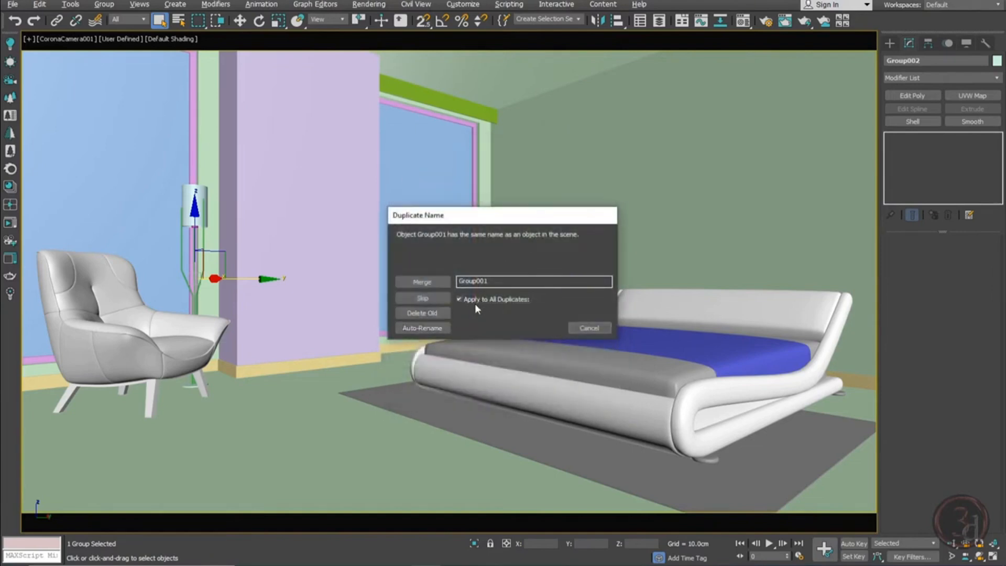
{"action": "left_click", "coordinate": [423, 329]}
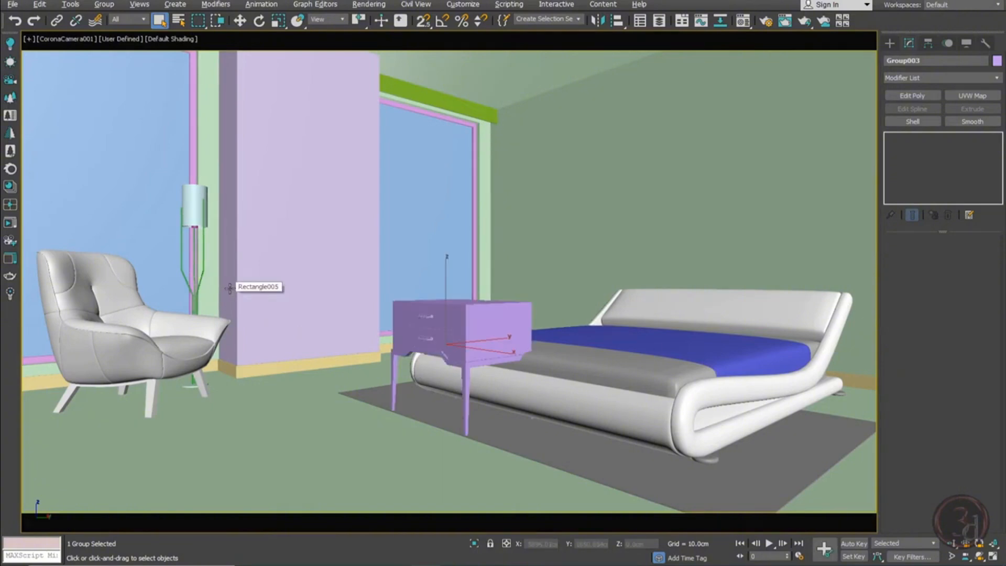
Move the side table in the top view to the corner side of the bed's headboard, at X about 170.5 cm, Y about 202.3 cm
{"action": "key", "text": "w"}
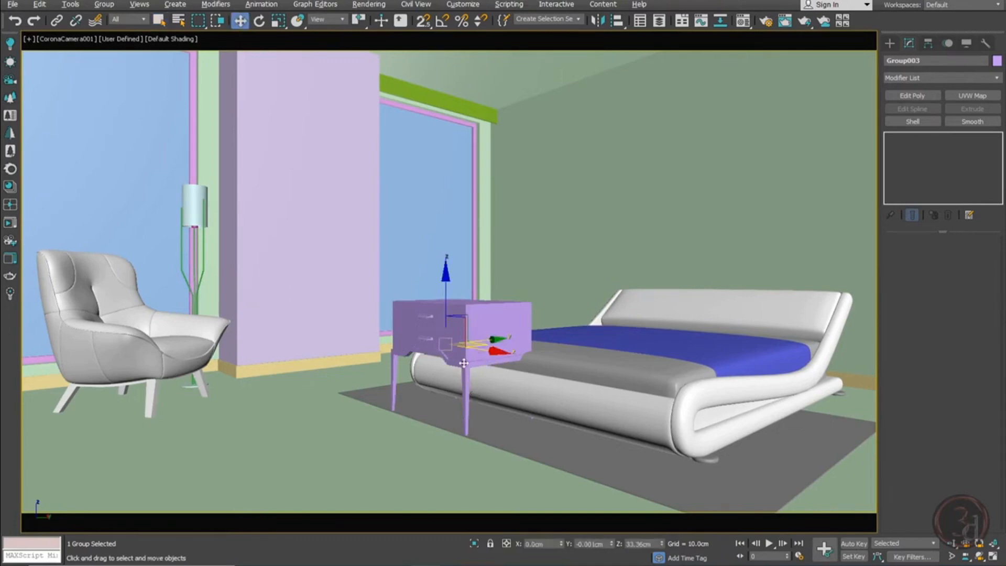
{"action": "key", "text": "t"}
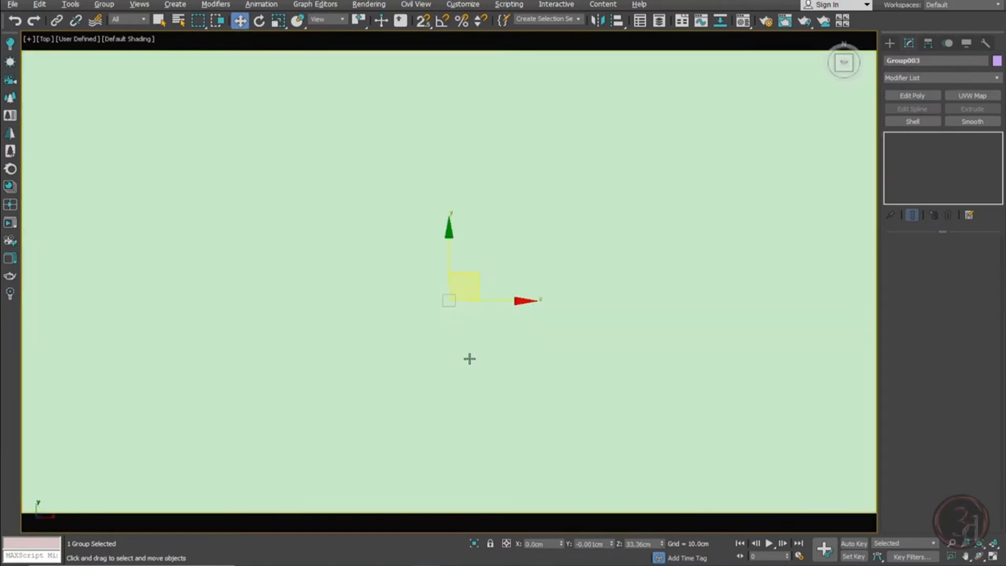
{"action": "key", "text": "F3"}
{"action": "middle_click_drag", "start_coordinate": [497, 301], "coordinate": [362, 405]}
{"action": "scroll", "coordinate": [362, 405], "scroll_direction": "down", "scroll_amount": 2}
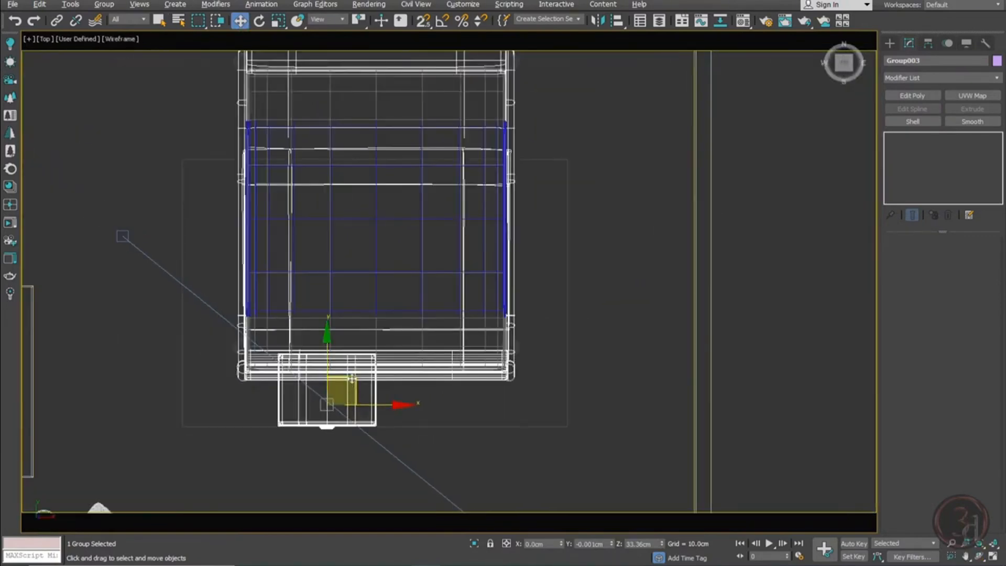
{"action": "left_click_drag", "start_coordinate": [351, 375], "coordinate": [608, 81]}
{"action": "middle_click_drag", "start_coordinate": [599, 150], "coordinate": [515, 304]}
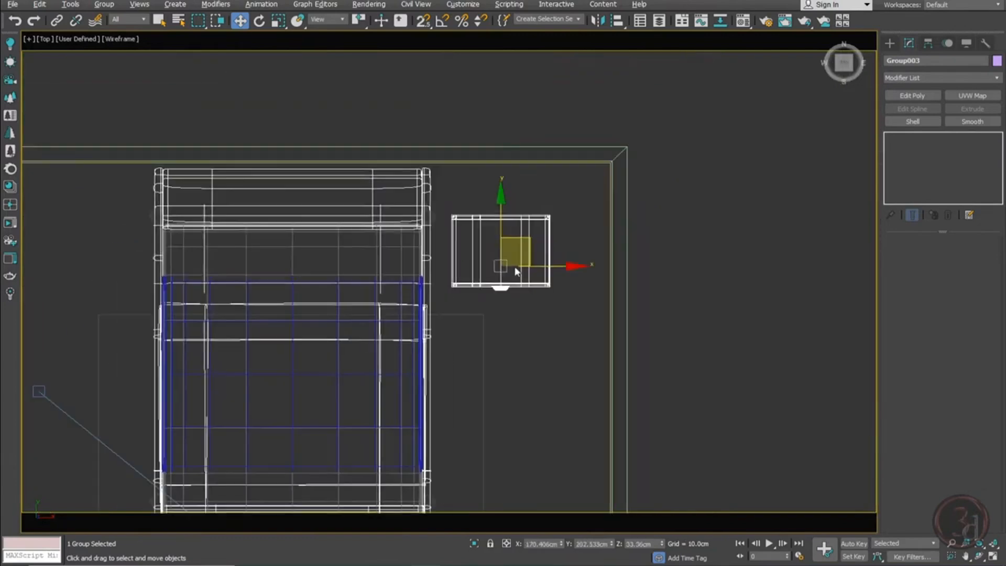
Move the side table in the top view against the headboard wall, at Y about 236.2 cm
{"action": "left_click_drag", "start_coordinate": [520, 239], "coordinate": [523, 193]}
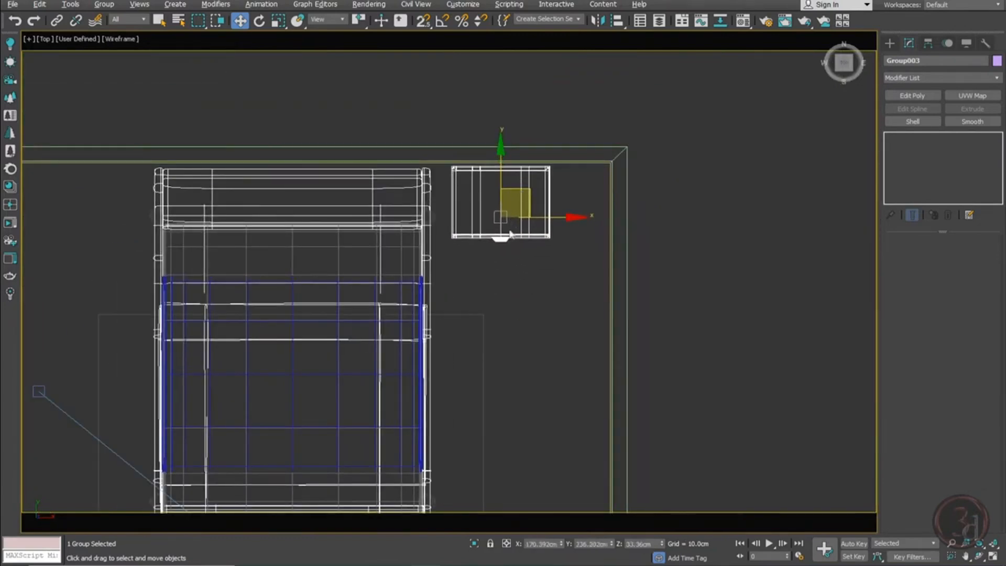
{"action": "middle_click_drag", "start_coordinate": [442, 296], "coordinate": [440, 311]}
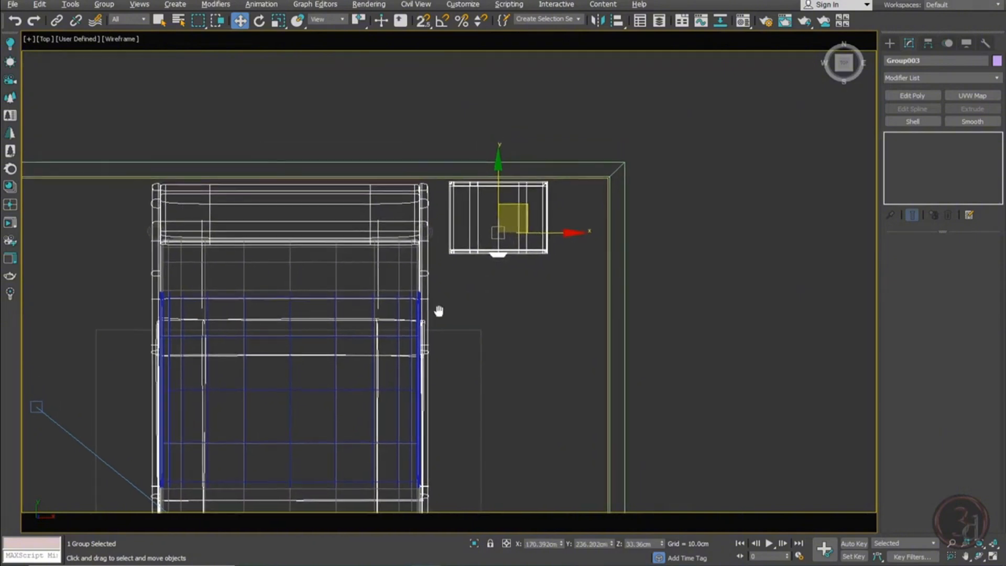
Examine in the front view how the side table's legs meet the floor line and how its height compares with the bed
{"action": "key", "text": "f"}
{"action": "middle_click_drag", "start_coordinate": [659, 271], "coordinate": [444, 272]}
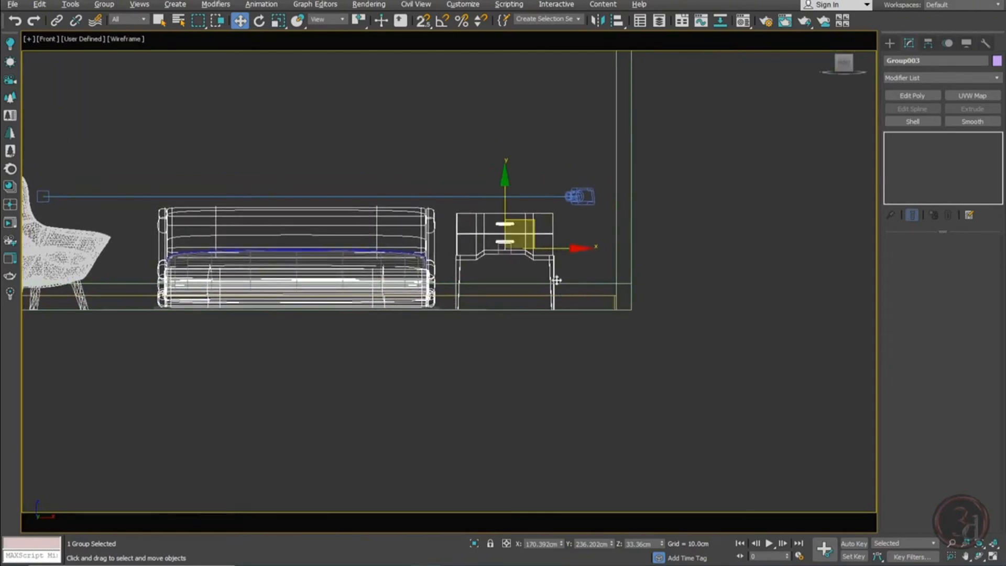
{"action": "scroll", "coordinate": [539, 262], "scroll_direction": "up", "scroll_amount": 4}
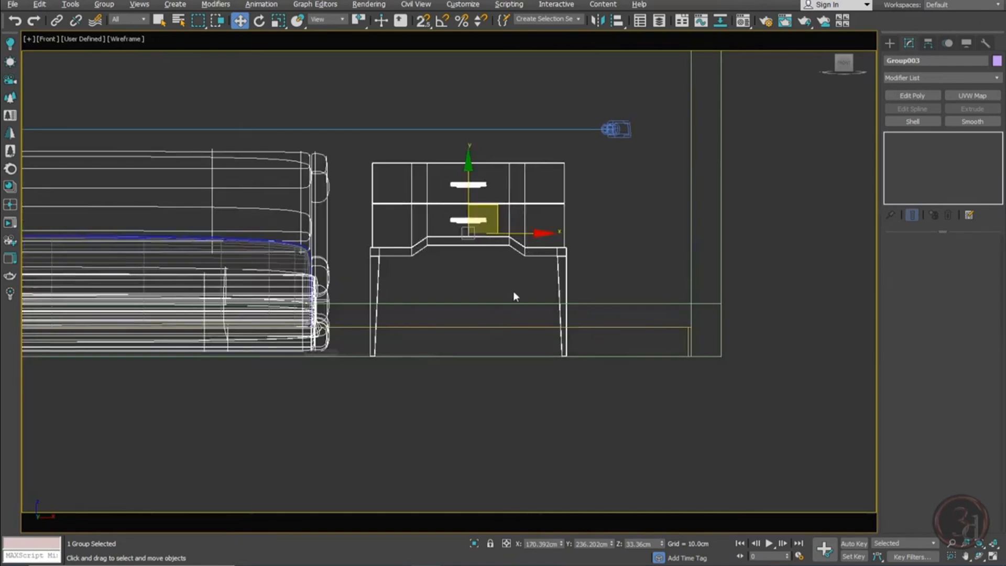
{"action": "scroll", "coordinate": [538, 312], "scroll_direction": "up", "scroll_amount": 4}
{"action": "scroll", "coordinate": [611, 431], "scroll_direction": "up", "scroll_amount": 6}
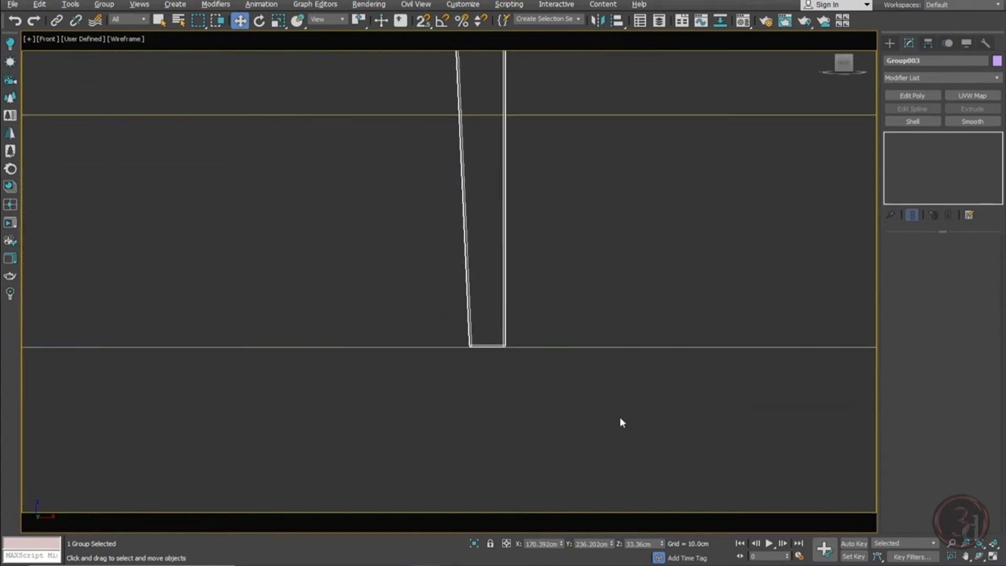
{"action": "scroll", "coordinate": [513, 348], "scroll_direction": "up", "scroll_amount": 6}
{"action": "scroll", "coordinate": [439, 346], "scroll_direction": "up", "scroll_amount": 4}
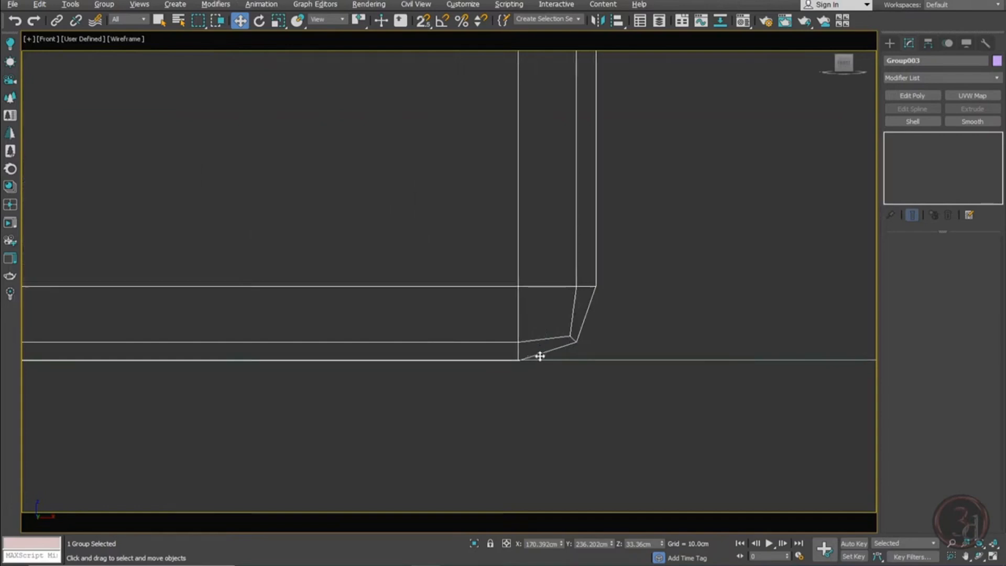
{"action": "scroll", "coordinate": [501, 356], "scroll_direction": "down", "scroll_amount": 5}
{"action": "scroll", "coordinate": [577, 348], "scroll_direction": "down", "scroll_amount": 8}
{"action": "scroll", "coordinate": [564, 322], "scroll_direction": "up", "scroll_amount": 5}
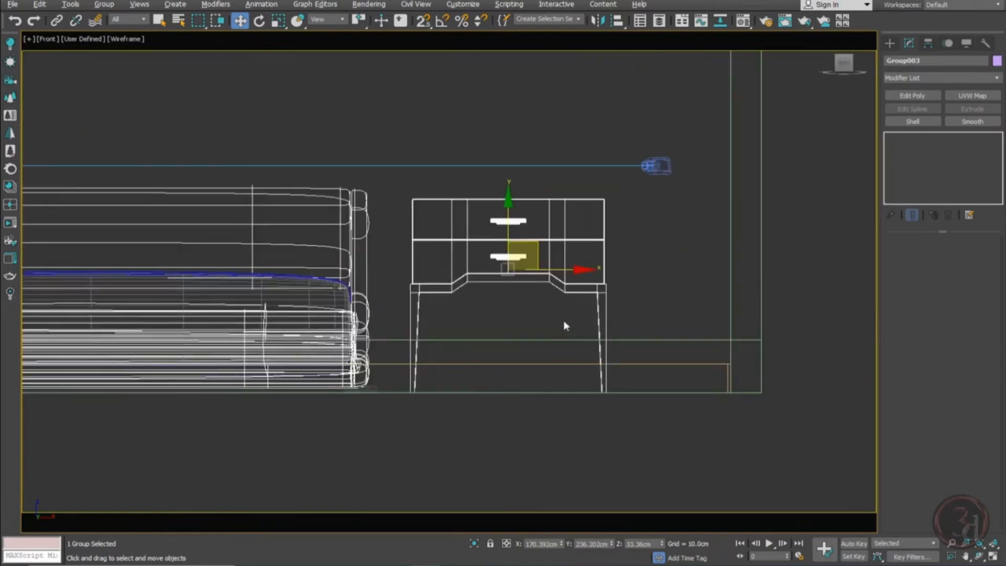
{"action": "middle_click_drag", "start_coordinate": [538, 319], "coordinate": [509, 312]}
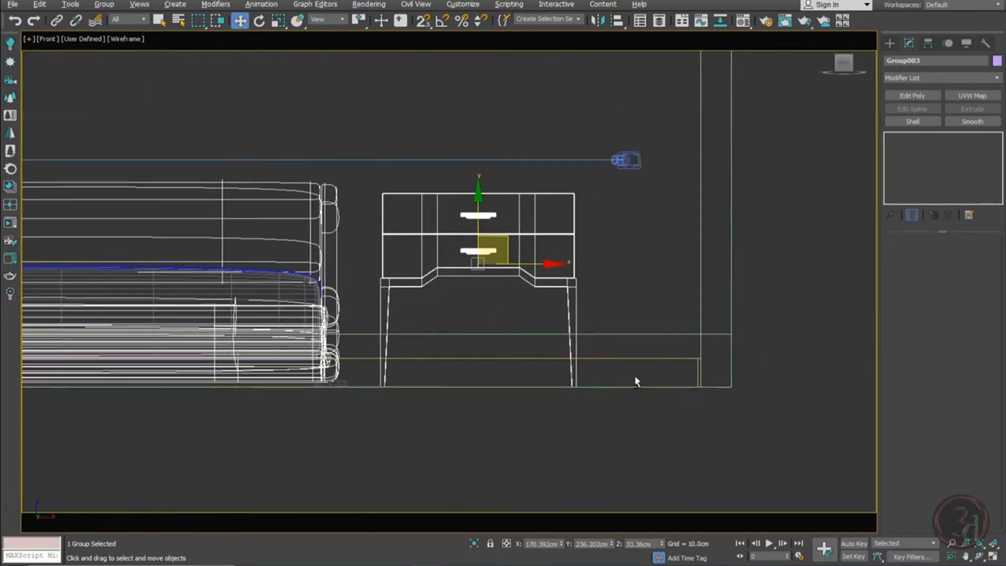
Isolate the side table and open its group for pivot editing
{"action": "key", "text": "alt+q"}
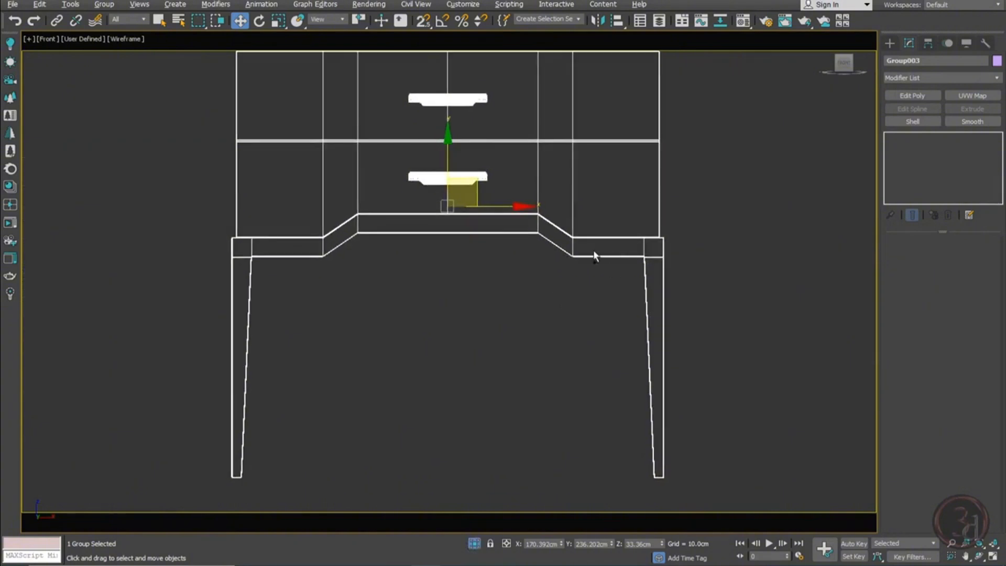
{"action": "left_click", "coordinate": [947, 43]}
{"action": "left_click", "coordinate": [930, 43]}
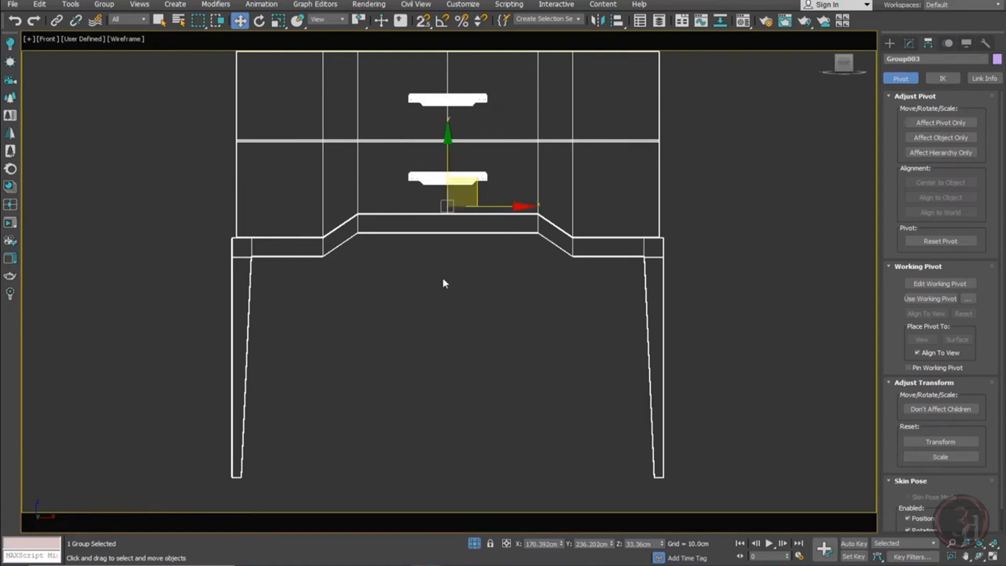
{"action": "scroll", "coordinate": [443, 278], "scroll_direction": "down", "scroll_amount": 2}
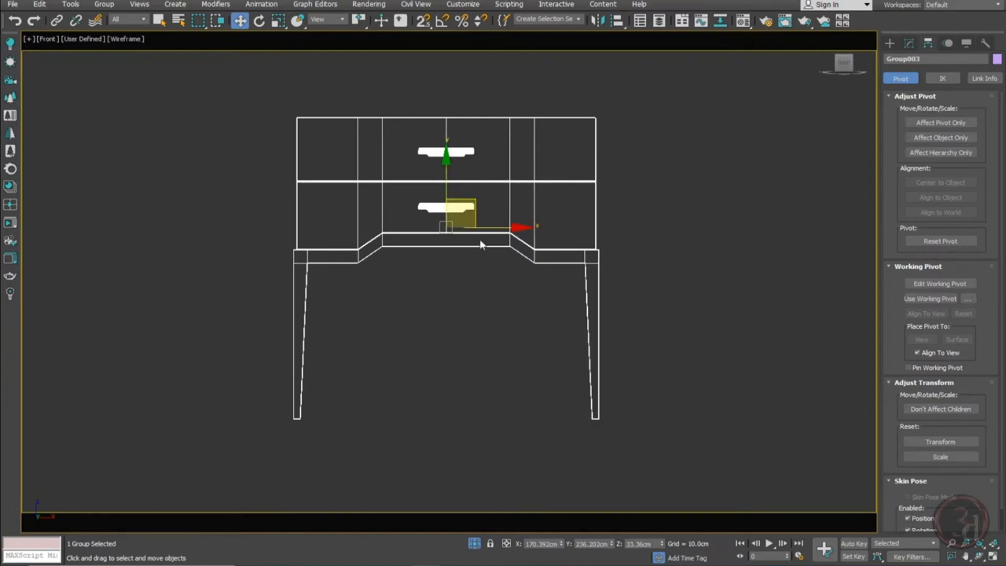
{"action": "left_click", "coordinate": [103, 4]}
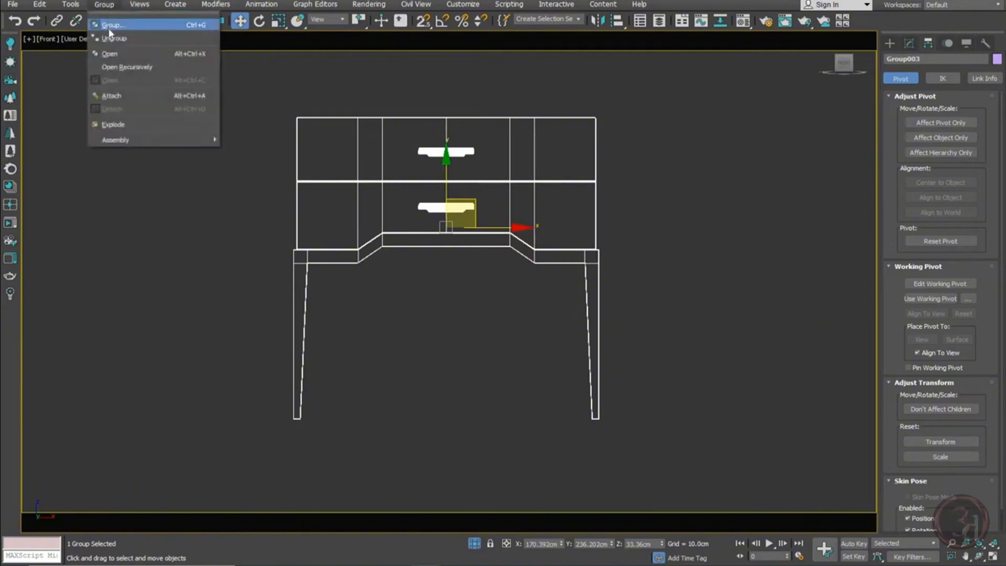
{"action": "left_click", "coordinate": [110, 54]}
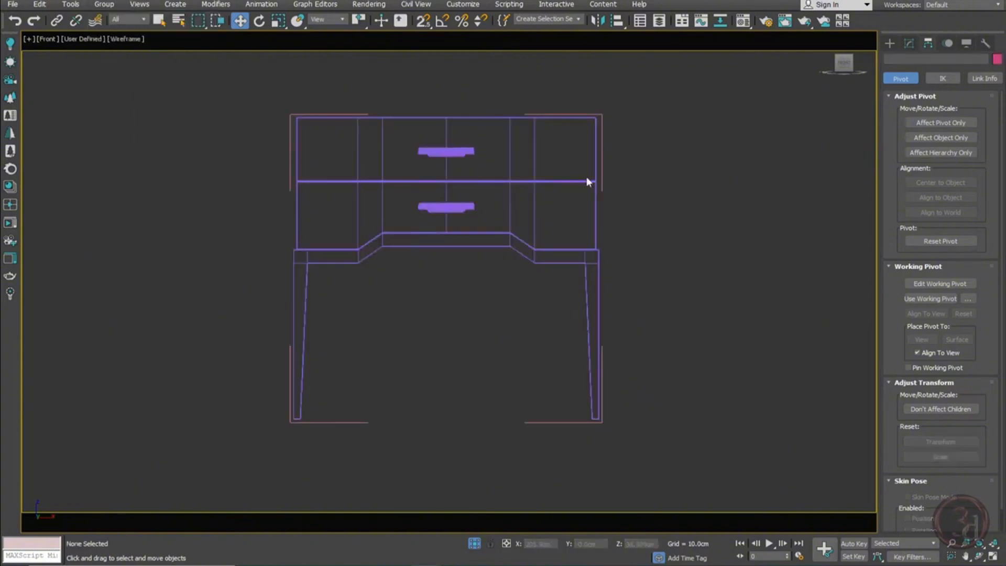
Set the pivot of the opened side table group to Z 0 cm using Affect Pivot Only
{"action": "left_click", "coordinate": [602, 157]}
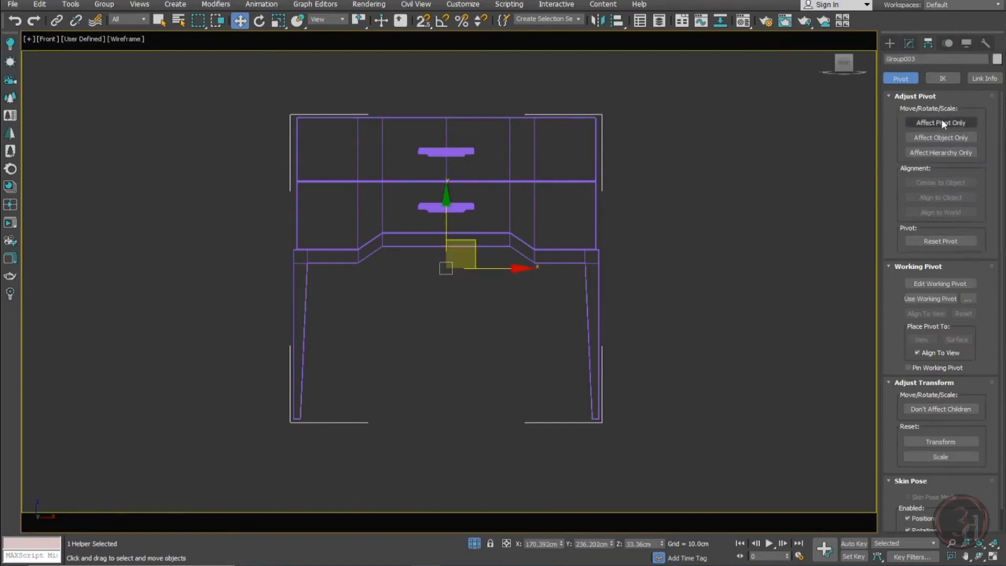
{"action": "left_click", "coordinate": [954, 122]}
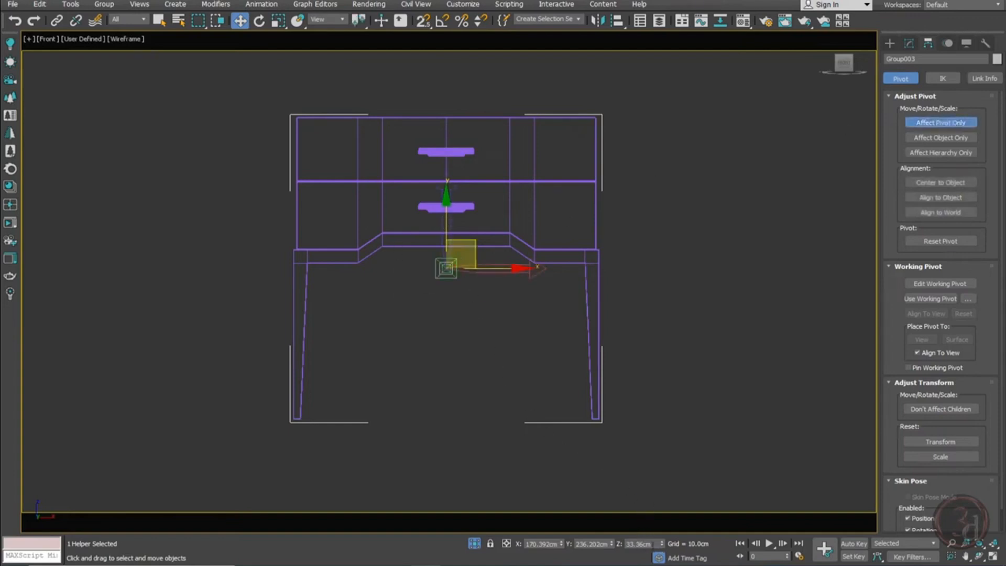
{"action": "left_click", "coordinate": [662, 546]}
{"action": "left_click_drag", "start_coordinate": [667, 502], "coordinate": [669, 493]}
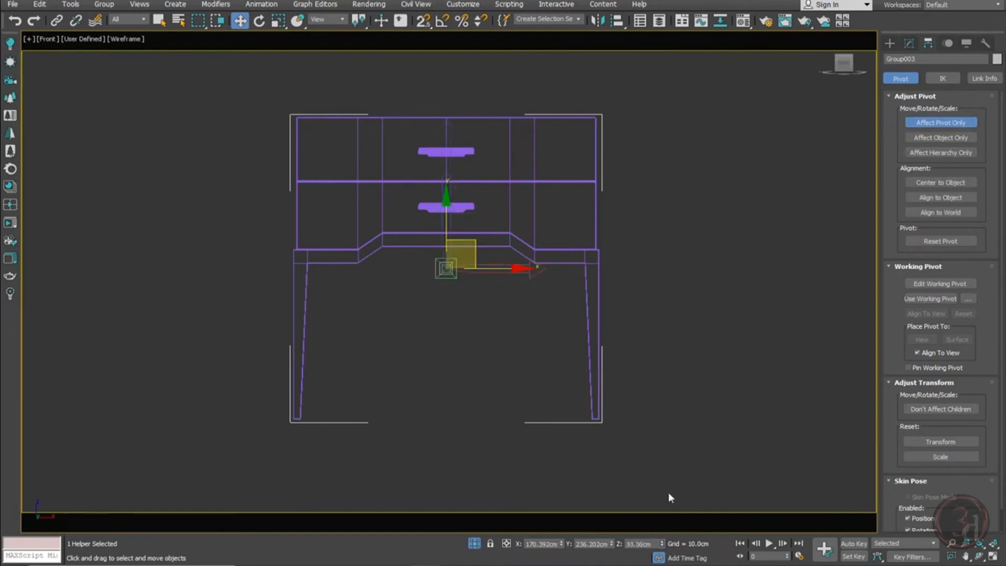
{"action": "right_click", "coordinate": [662, 544]}
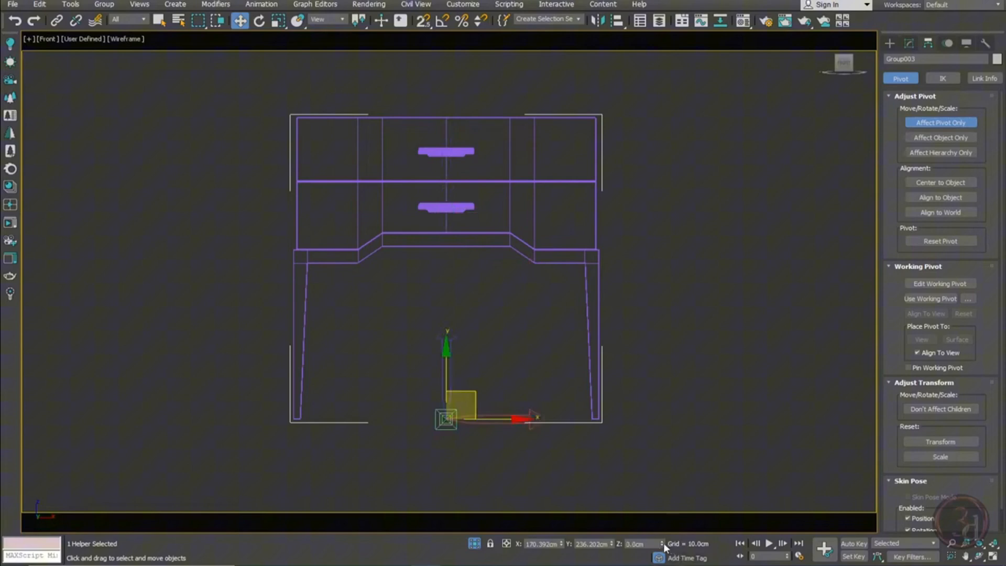
{"action": "left_click", "coordinate": [926, 122]}
Close the side table group and refresh its pivot so the move gizmo sits at floor level
{"action": "left_click", "coordinate": [909, 44]}
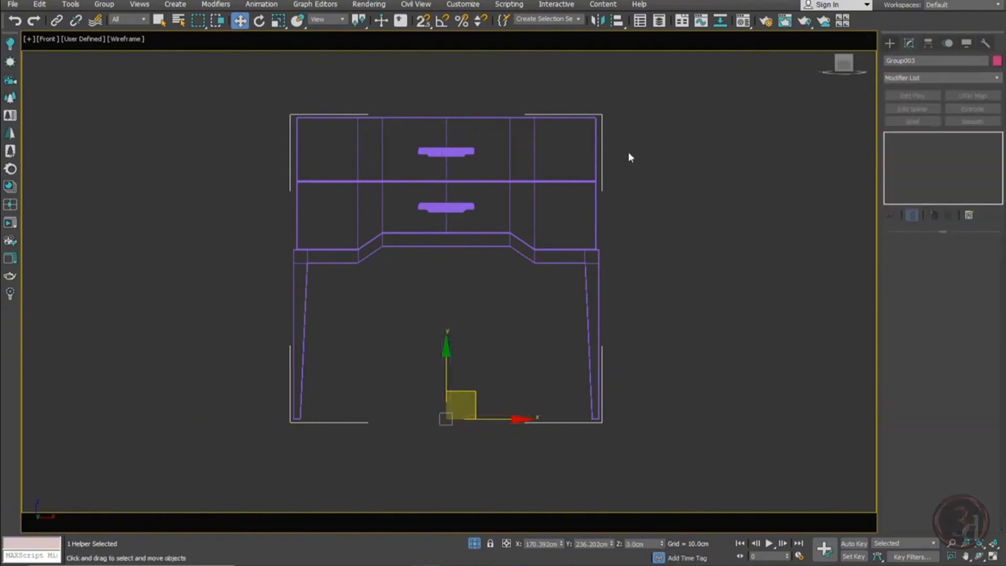
{"action": "key", "text": "alt+c"}
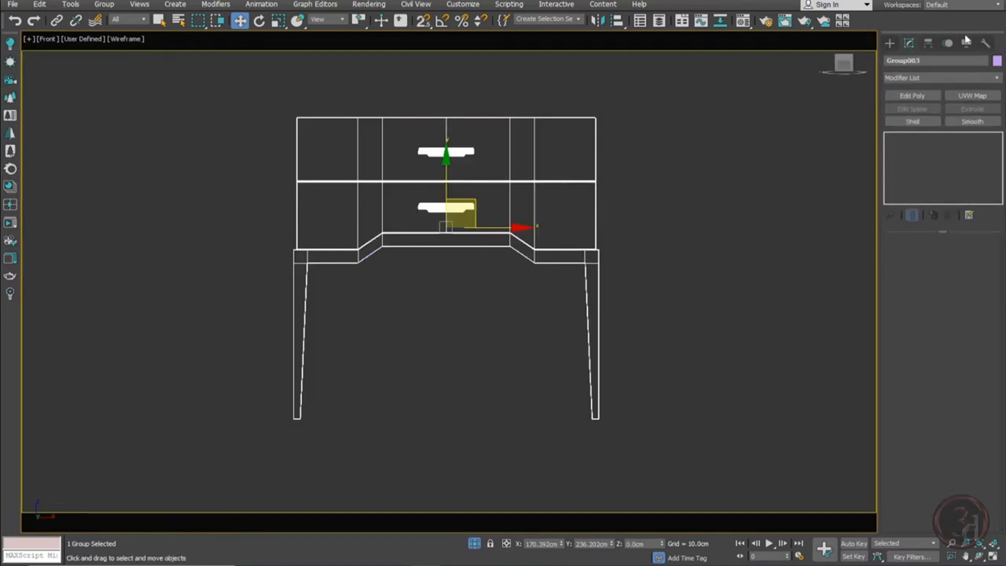
{"action": "left_click", "coordinate": [928, 44]}
{"action": "left_click", "coordinate": [940, 123]}
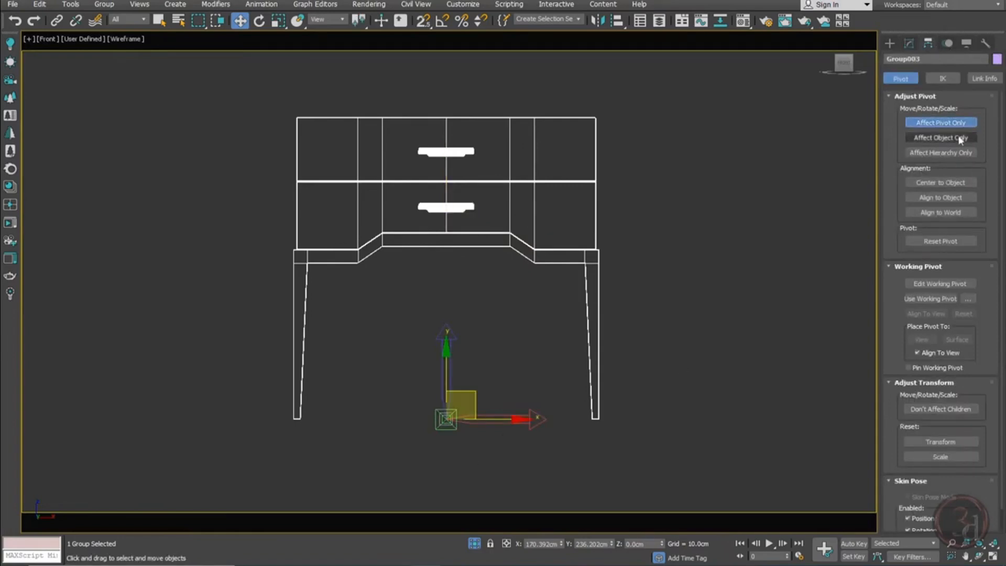
{"action": "left_click", "coordinate": [941, 122]}
{"action": "left_click", "coordinate": [910, 44]}
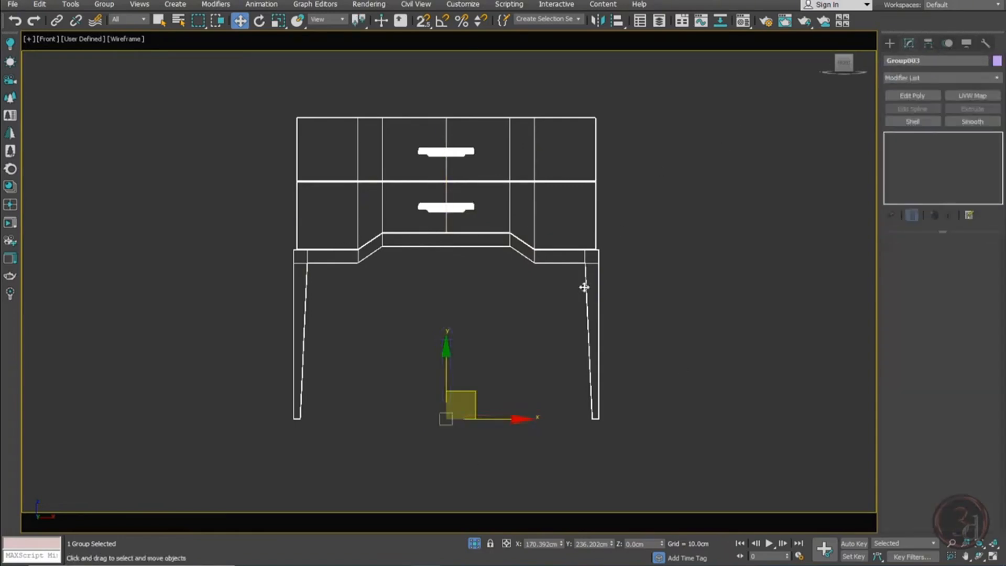
Activate uniform scaling and refresh the group's pivot so the scale gizmo sits at the base of the table's legs
{"action": "key", "text": "r"}
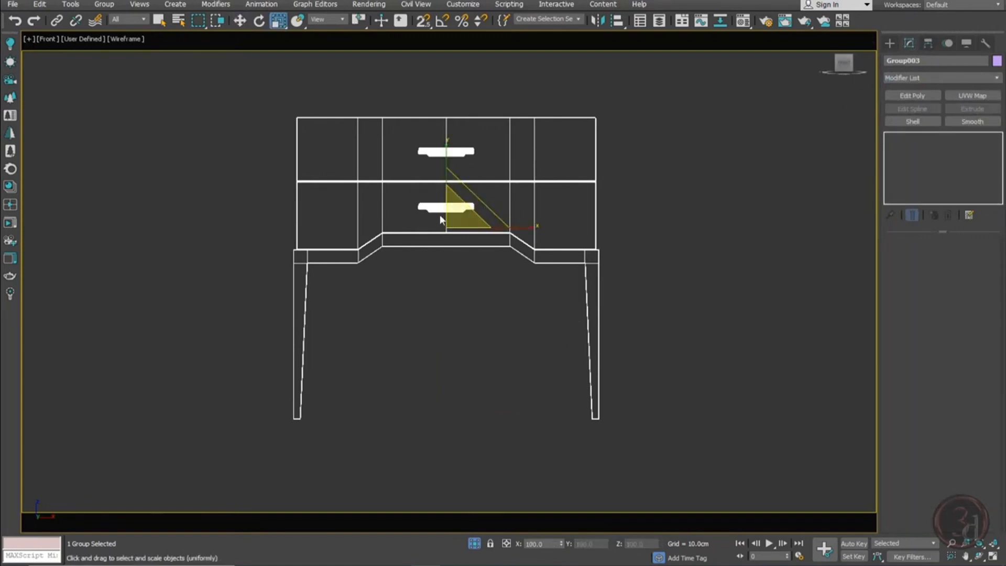
{"action": "left_click", "coordinate": [929, 43]}
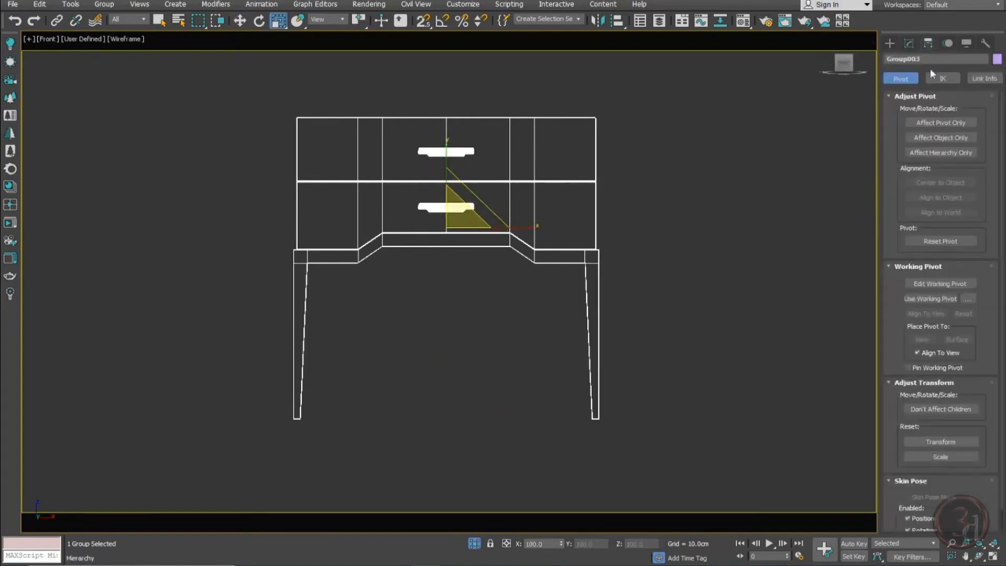
{"action": "left_click", "coordinate": [943, 122]}
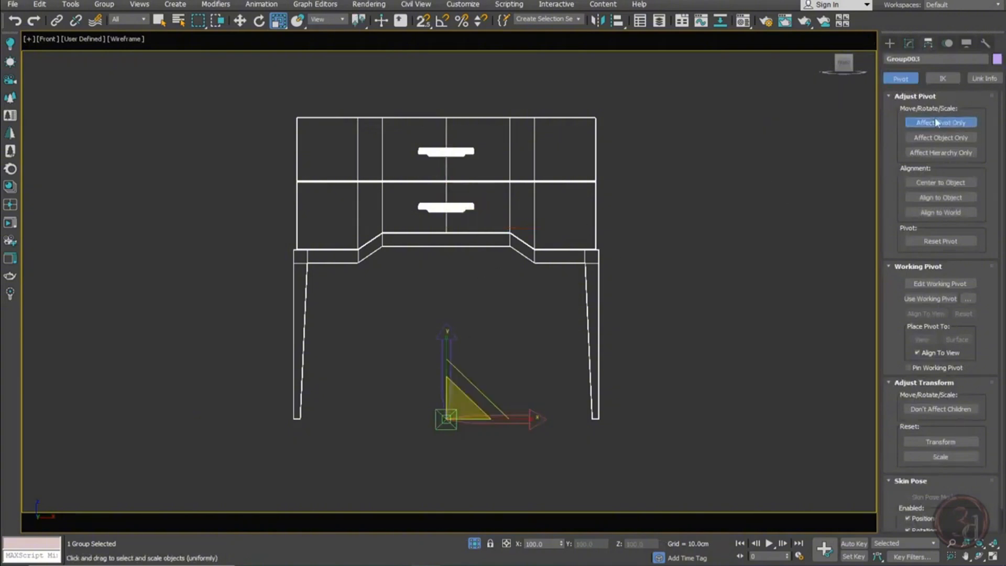
{"action": "left_click", "coordinate": [937, 122]}
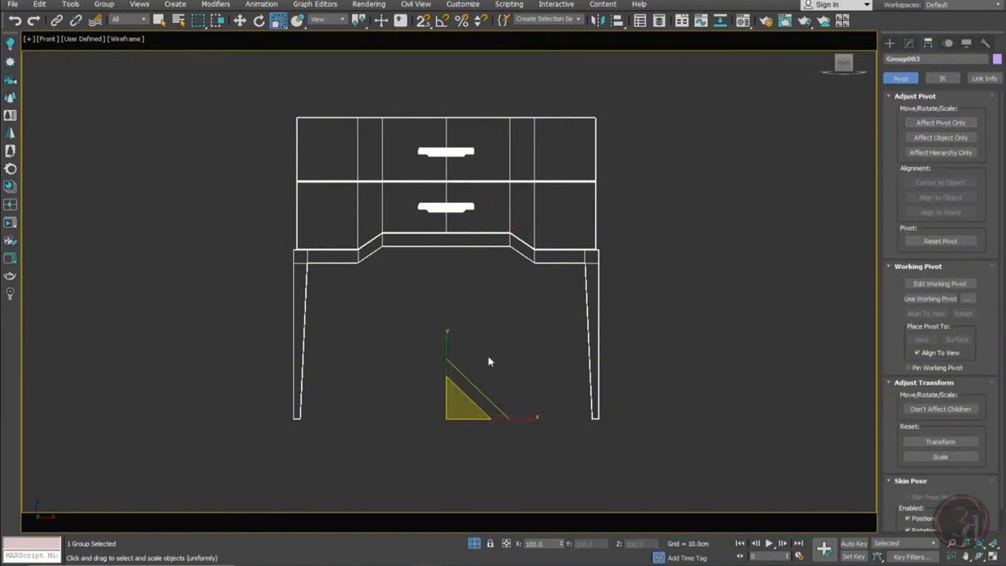
Try scaling the isolated side table uniformly about its floor-level pivot, and undo the scaling
{"action": "scroll", "coordinate": [458, 425], "scroll_direction": "down", "scroll_amount": 4}
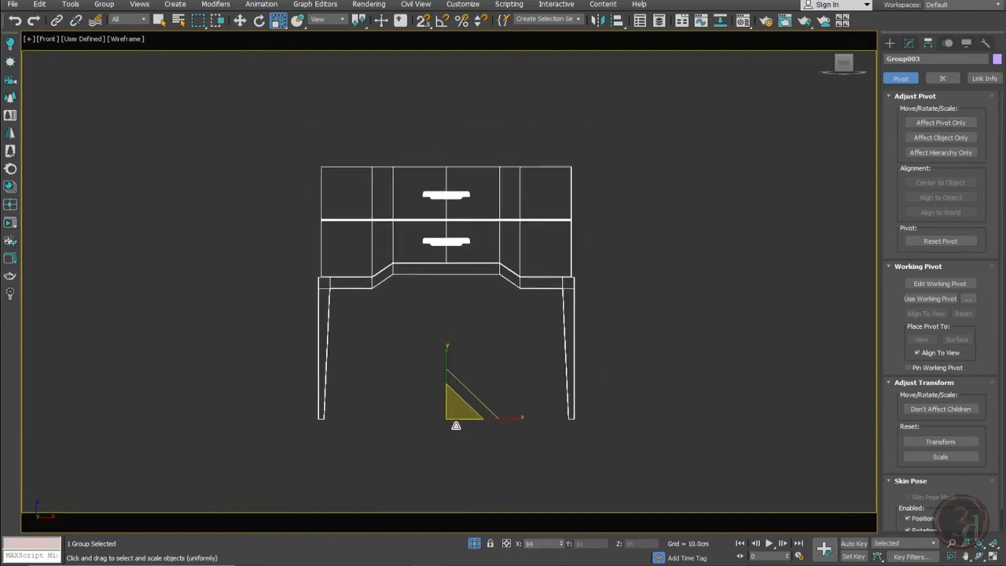
{"action": "left_click_drag", "start_coordinate": [461, 432], "coordinate": [608, 429]}
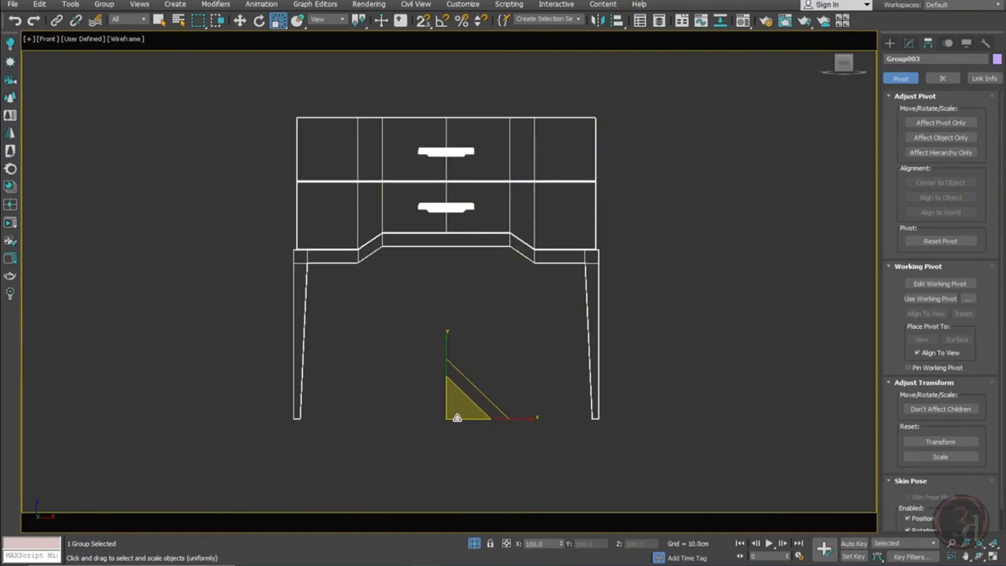
{"action": "left_click_drag", "start_coordinate": [453, 414], "coordinate": [474, 460]}
{"action": "key", "text": "ctrl+z"}
Exit isolation, move the side table to the window side of the headboard at X about -98.6 cm, and view it shaded through the camera
{"action": "left_click", "coordinate": [476, 543]}
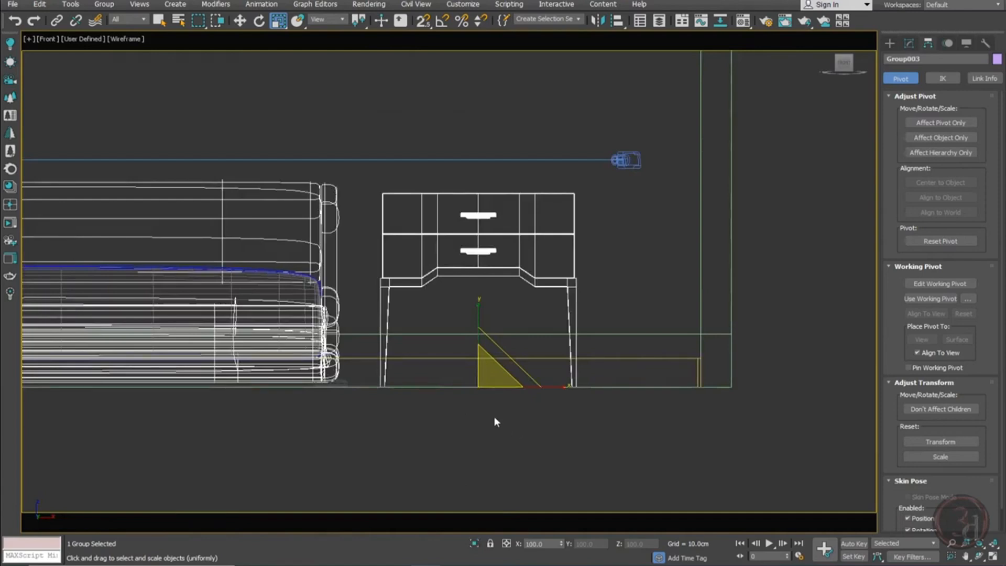
{"action": "key", "text": "c"}
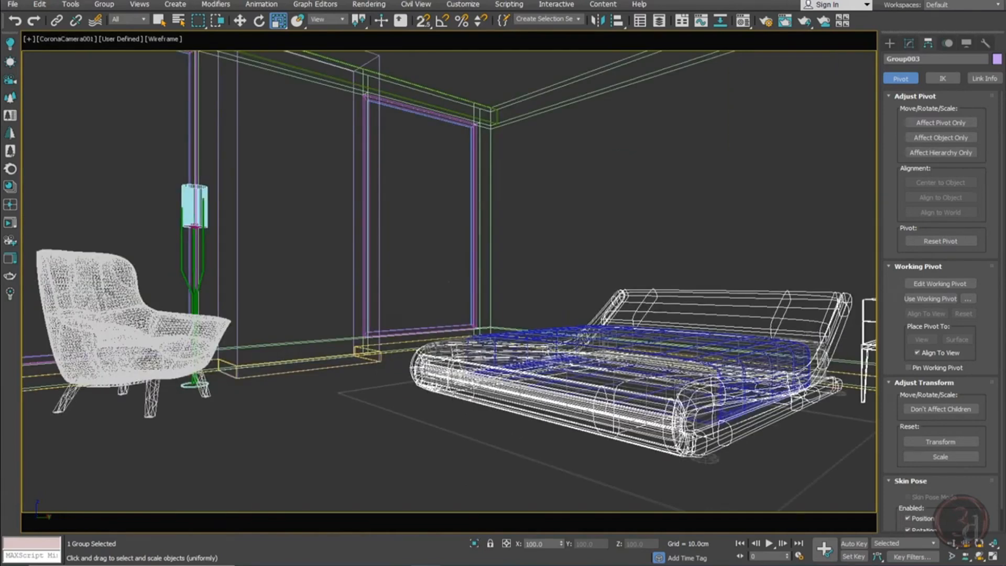
{"action": "key", "text": "t"}
{"action": "key", "text": "w"}
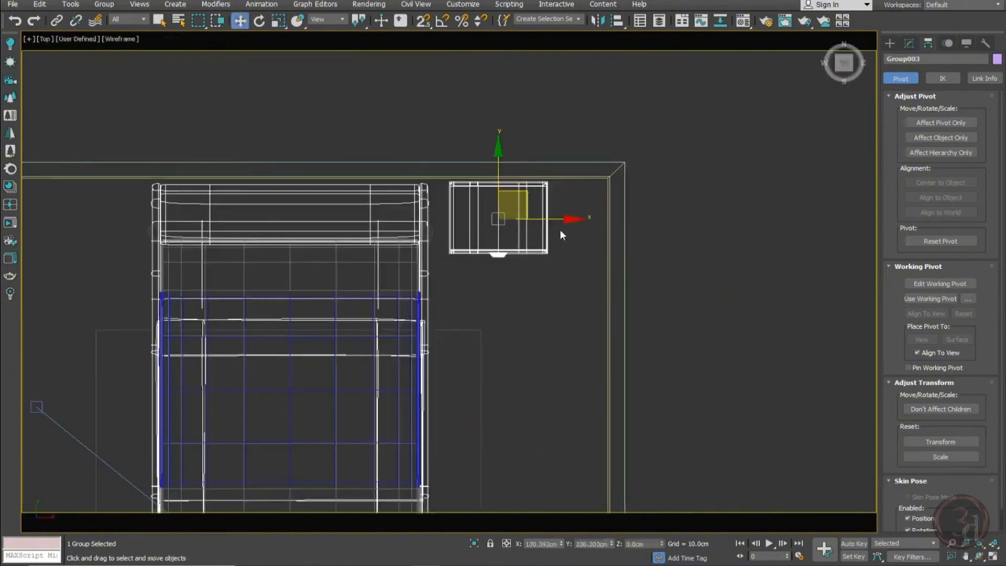
{"action": "left_click_drag", "start_coordinate": [540, 217], "coordinate": [135, 224]}
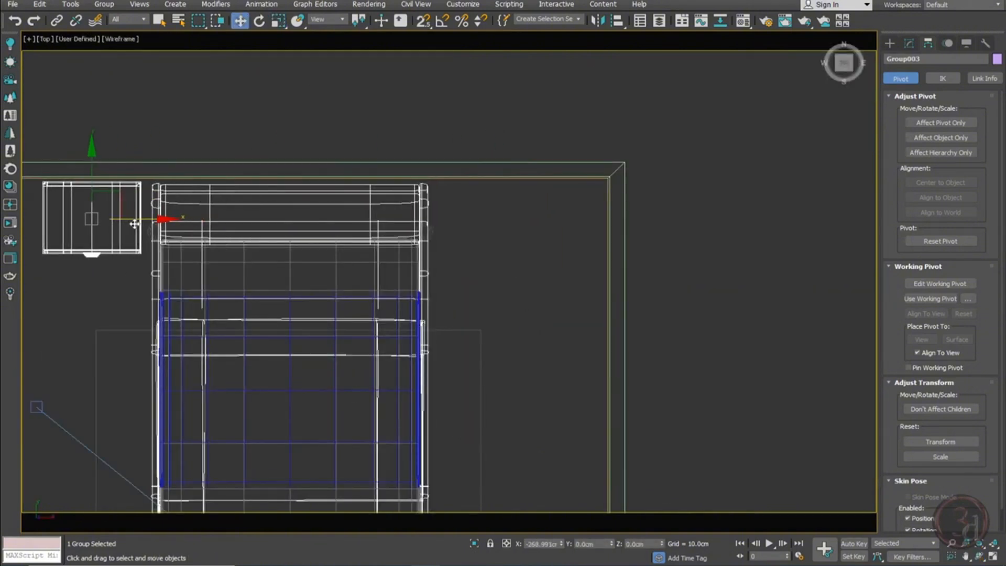
{"action": "key", "text": "c"}
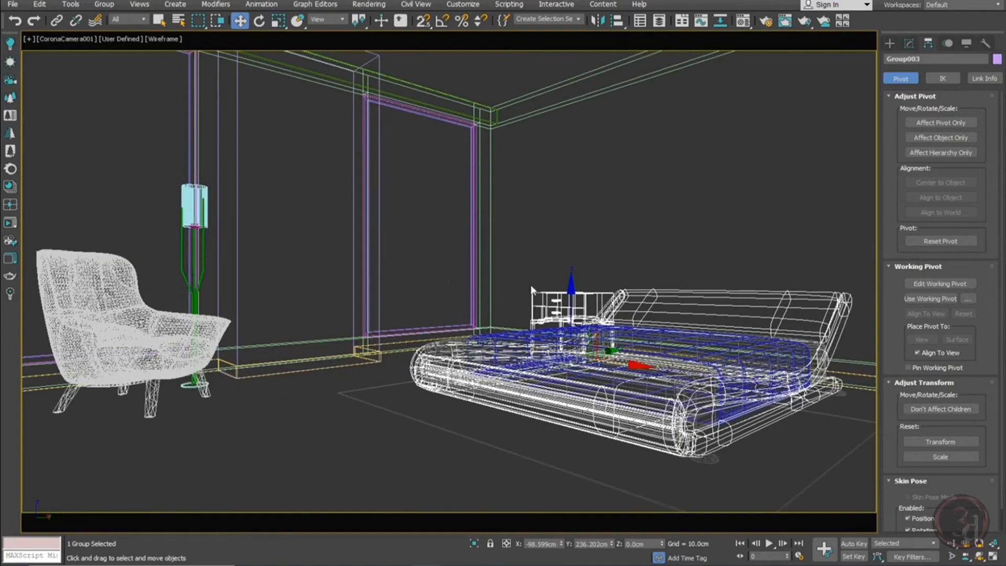
{"action": "key", "text": "F3"}
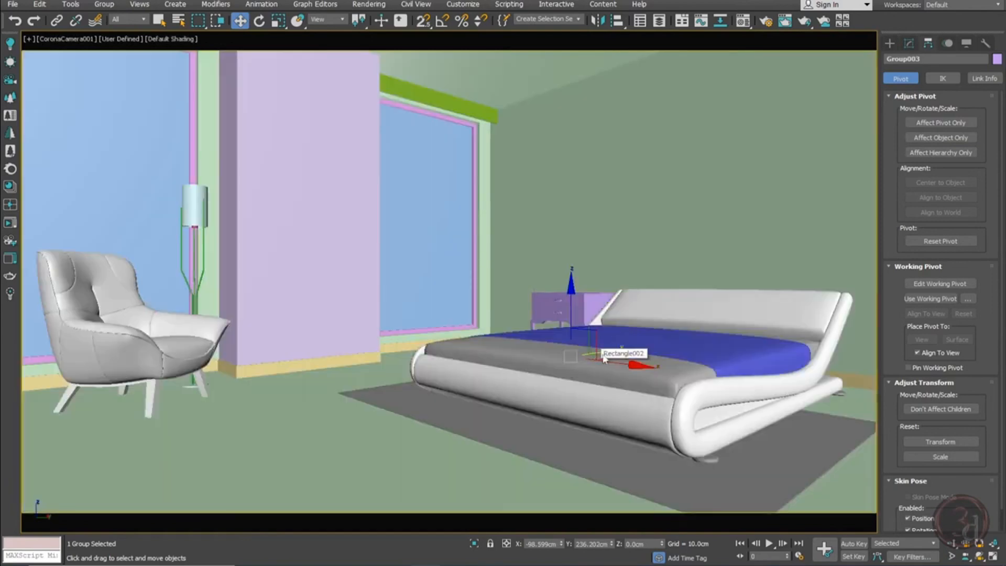
Clone the side table as an instance to the other side of the headboard at X about 156.6 cm, and view both in perspective
{"action": "key", "text": "r"}
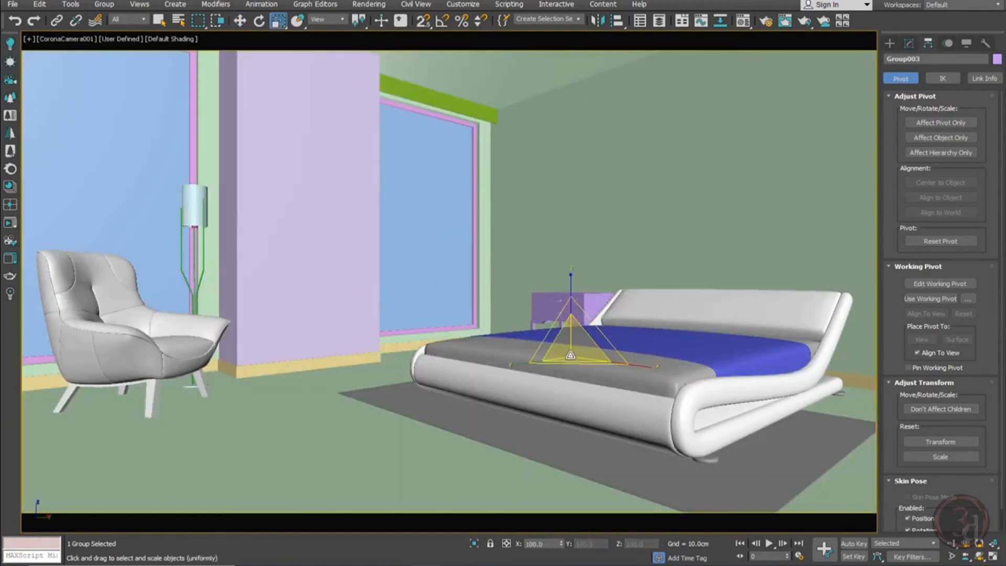
{"action": "mouse_move", "coordinate": [572, 378]}
{"action": "left_mouse_down"}
{"action": "mouse_move", "coordinate": [602, 348]}
{"action": "mouse_move", "coordinate": [595, 352]}
{"action": "mouse_move", "coordinate": [950, 428]}
{"action": "left_mouse_up"}
{"action": "key", "text": "w"}
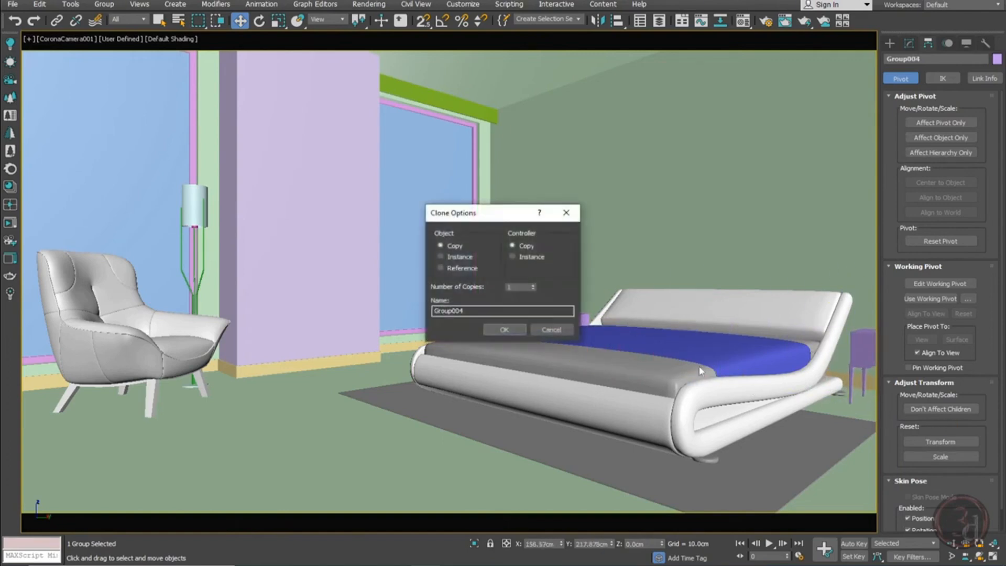
{"action": "left_click", "coordinate": [440, 256]}
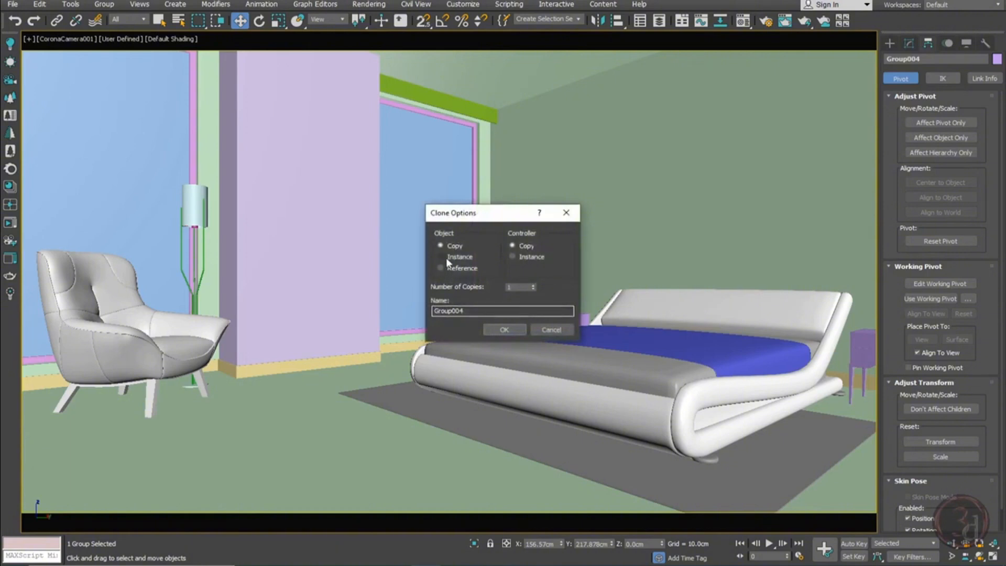
{"action": "left_click", "coordinate": [496, 327]}
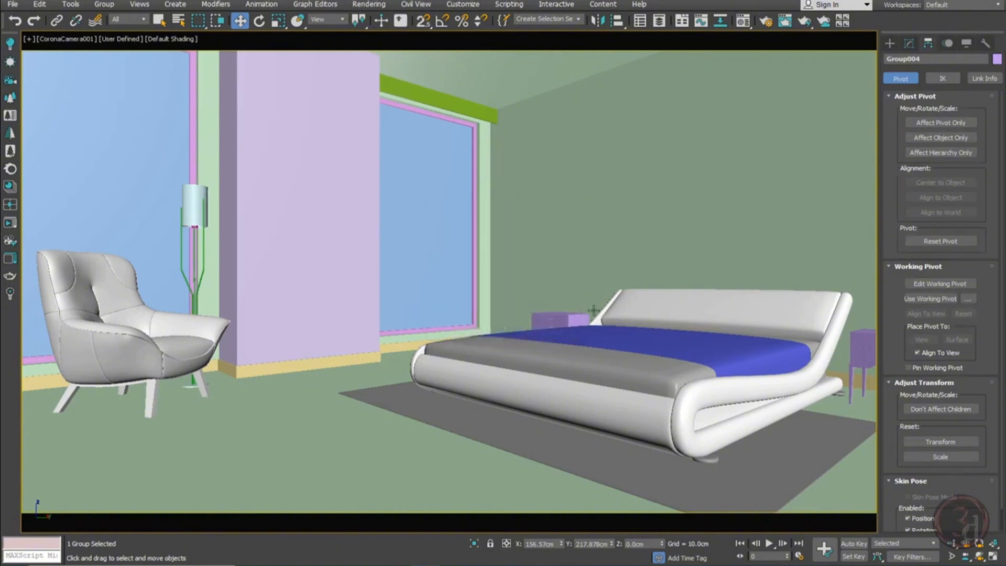
{"action": "key", "text": "p"}
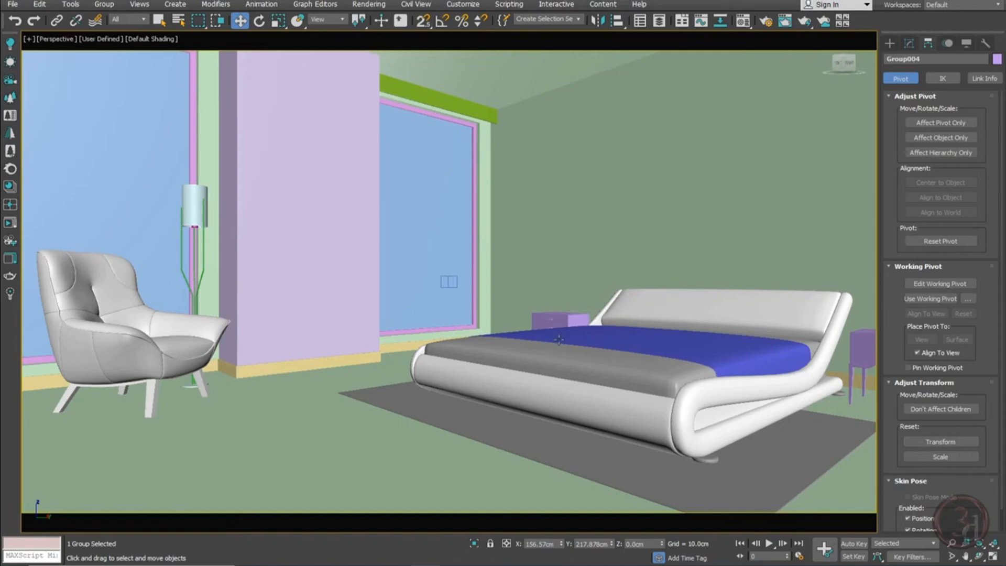
{"action": "middle_click_drag", "start_coordinate": [582, 341], "coordinate": [247, 315], "text": "alt"}
{"action": "middle_click_drag", "start_coordinate": [341, 313], "coordinate": [522, 312], "text": "alt"}
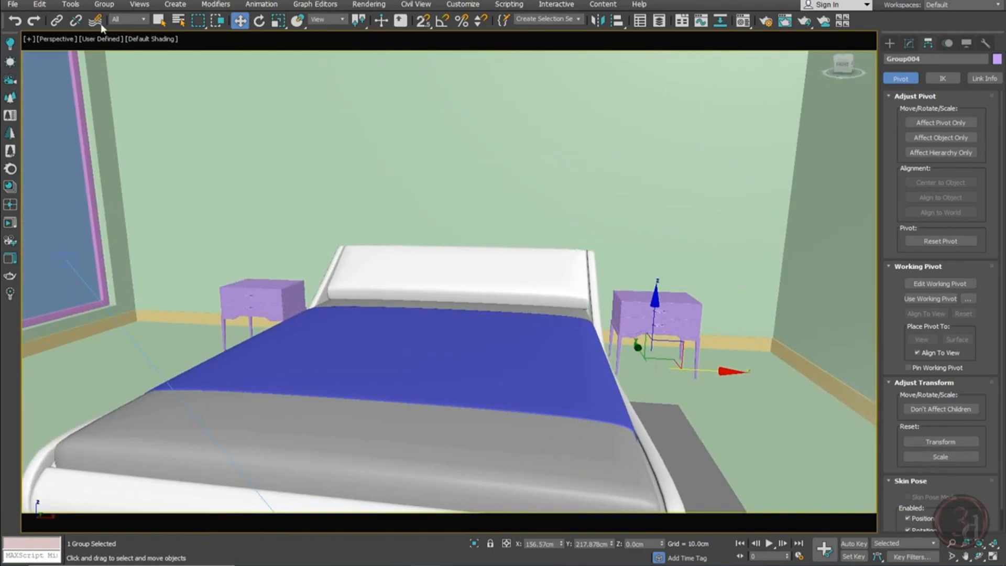
Merge the lamp object Lamp_1359 from table lamp.max into the scene
{"action": "left_click", "coordinate": [12, 4]}
{"action": "mouse_move", "coordinate": [68, 160]}
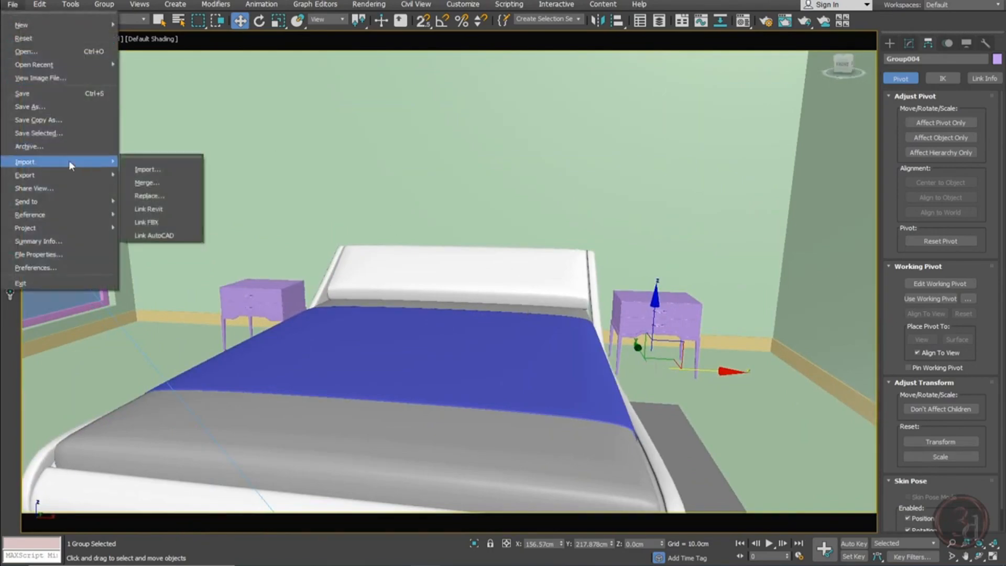
{"action": "left_click", "coordinate": [149, 183]}
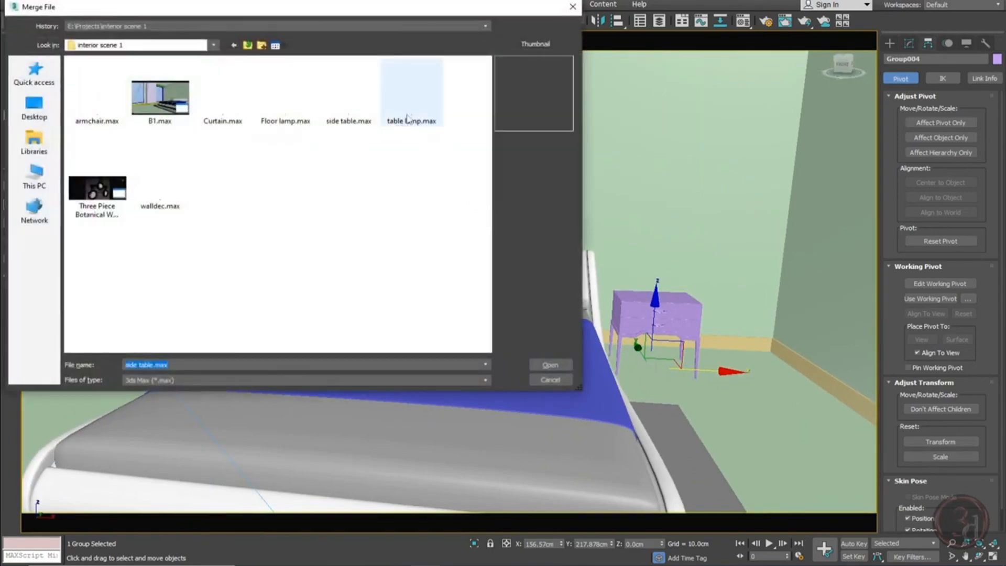
{"action": "double_click", "coordinate": [407, 118]}
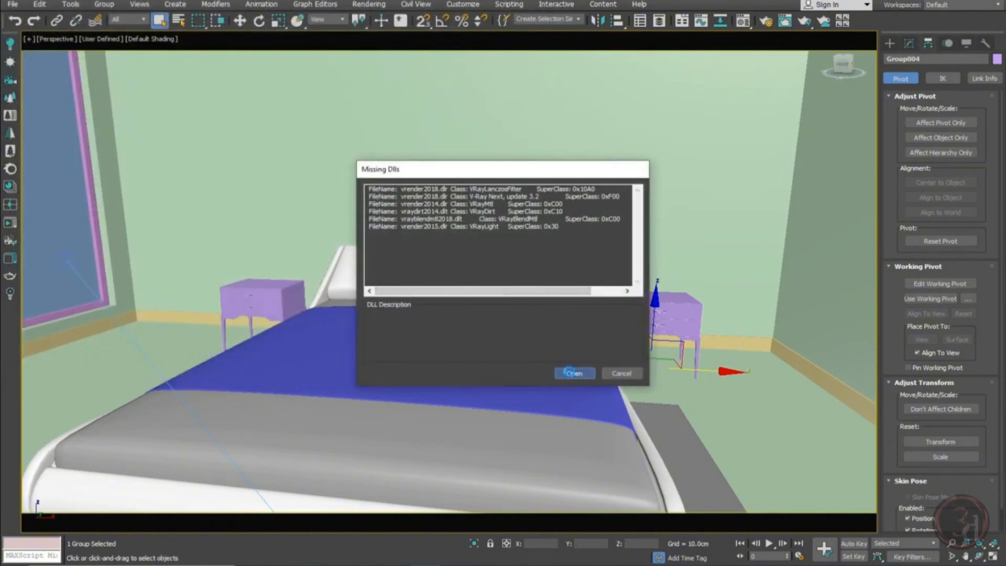
{"action": "left_click", "coordinate": [573, 373]}
{"action": "double_click", "coordinate": [405, 178]}
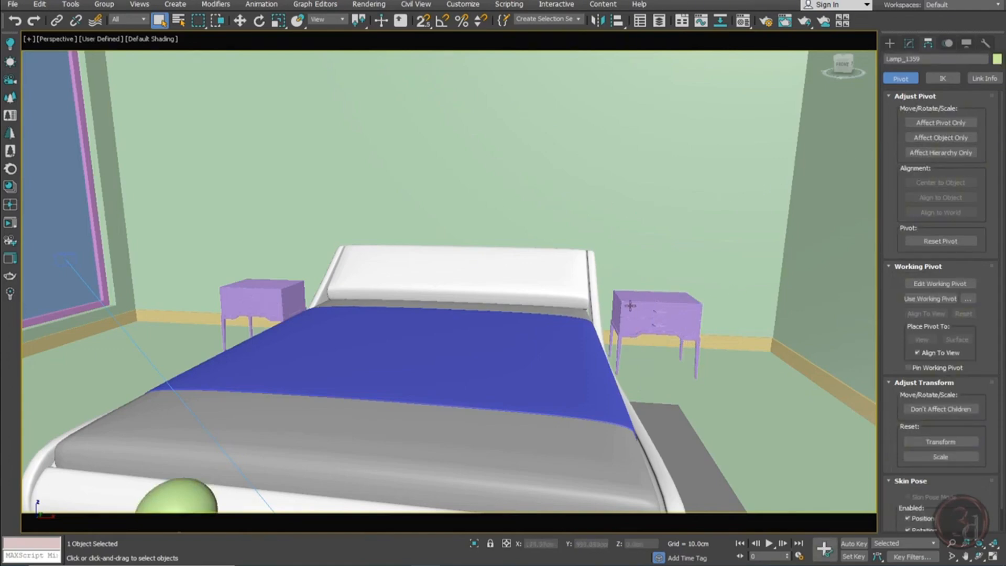
Align the lamp to the cloned side table in X, Y and Z, pivot point to pivot point
{"action": "key", "text": "alt+a"}
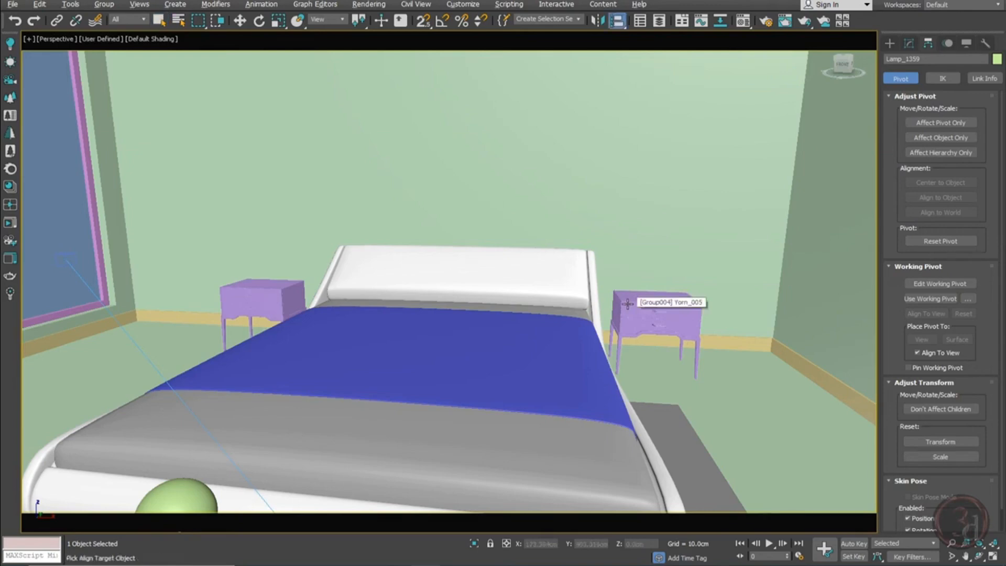
{"action": "left_click", "coordinate": [662, 308]}
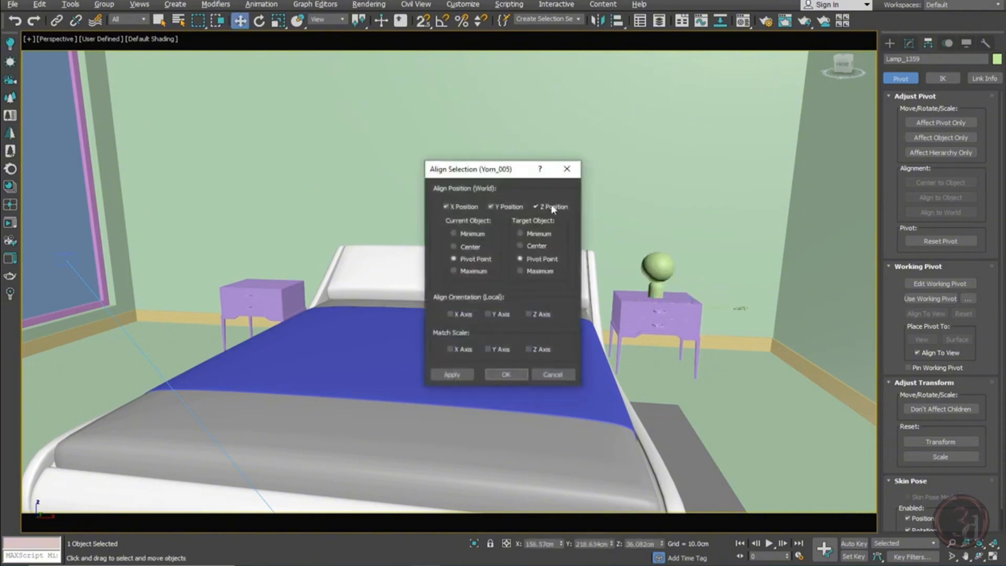
{"action": "left_click", "coordinate": [506, 374]}
{"action": "scroll", "coordinate": [655, 295], "scroll_direction": "up", "scroll_amount": 10}
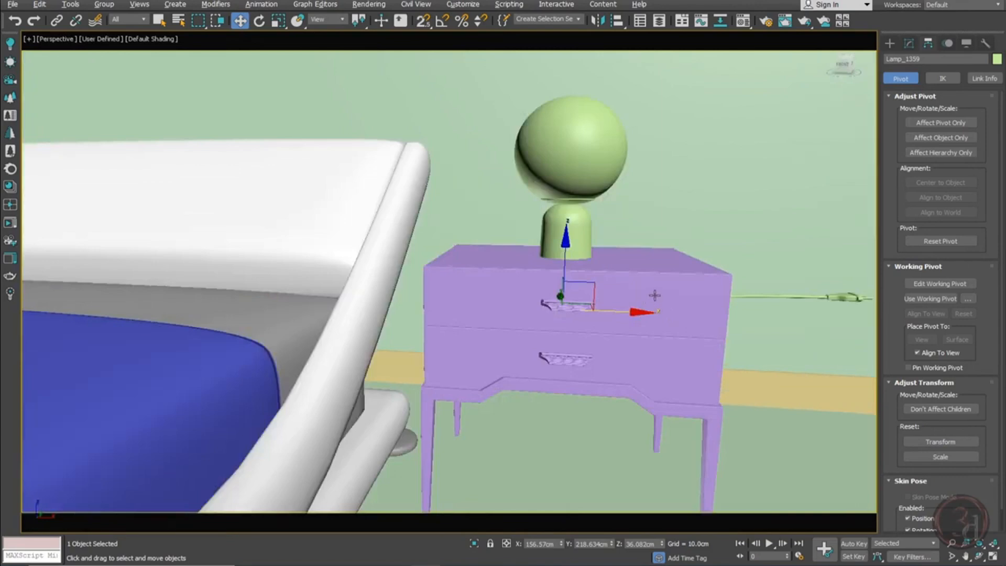
{"action": "middle_click_drag", "start_coordinate": [648, 293], "coordinate": [597, 283]}
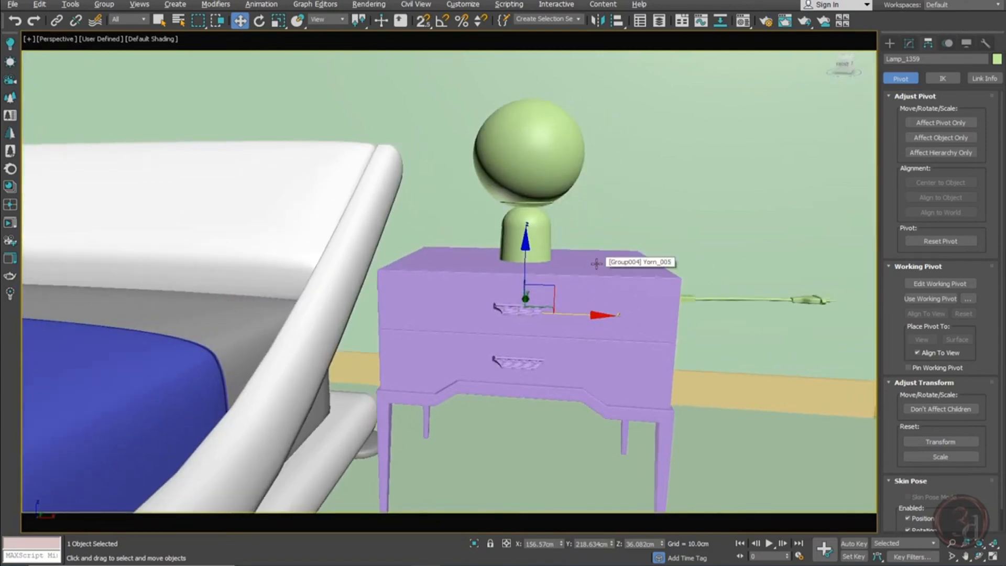
Isolate the table lamp together with its side table
{"action": "left_click", "coordinate": [596, 263], "text": "ctrl"}
{"action": "key", "text": "alt+q"}
{"action": "left_click", "coordinate": [552, 199]}
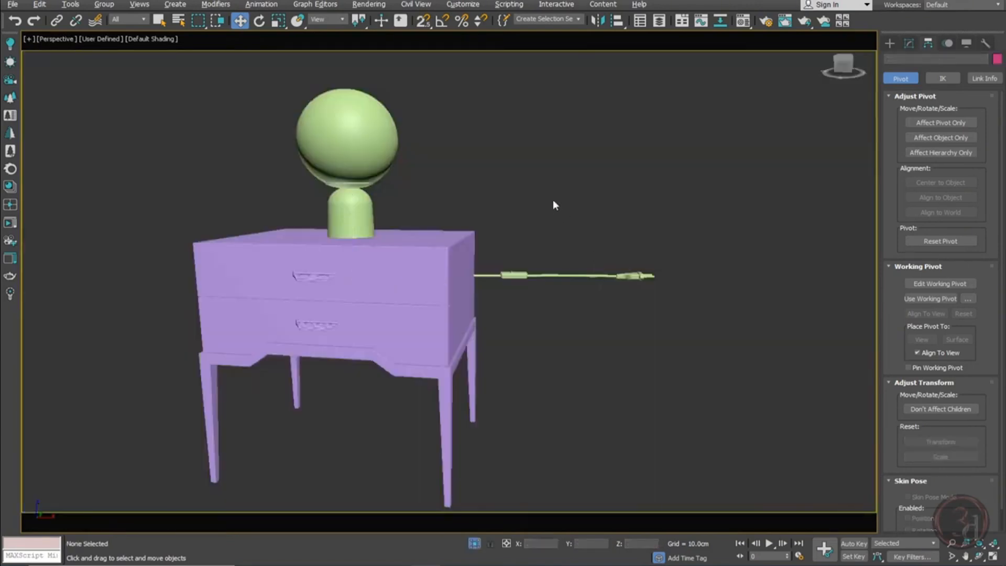
In the front wireframe view, raise the lamp and snap its base onto the tabletop at Z about 46.2 cm
{"action": "key", "text": "f"}
{"action": "middle_click_drag", "start_coordinate": [643, 300], "coordinate": [269, 297]}
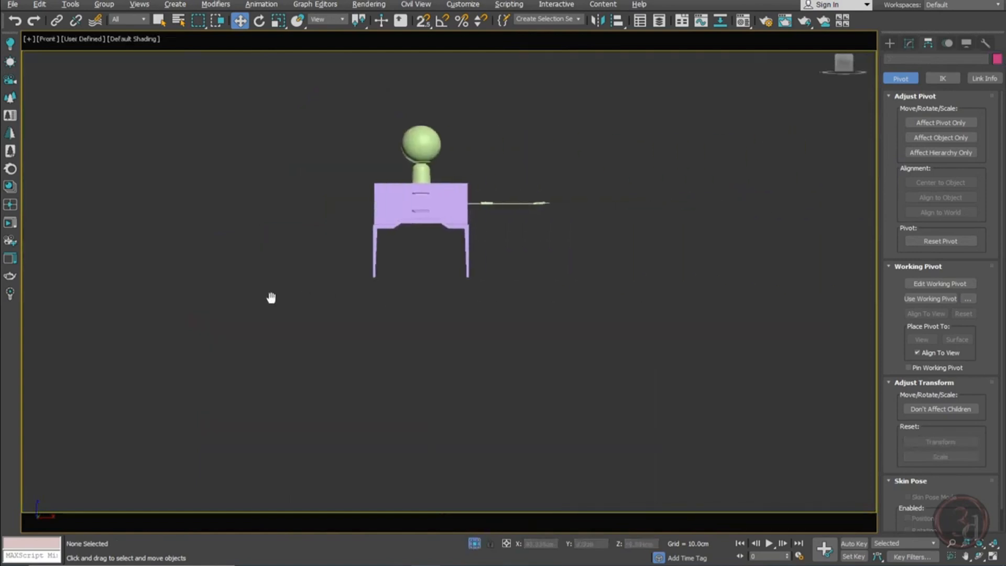
{"action": "scroll", "coordinate": [426, 170], "scroll_direction": "up", "scroll_amount": 8}
{"action": "left_click", "coordinate": [350, 259]}
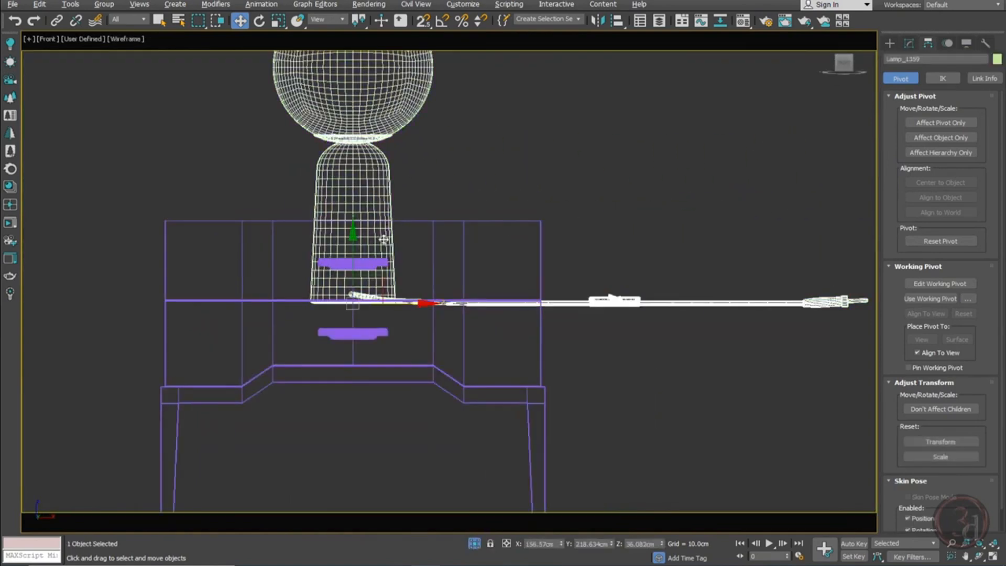
{"action": "left_click_drag", "start_coordinate": [351, 259], "coordinate": [351, 163]}
{"action": "scroll", "coordinate": [351, 210], "scroll_direction": "up", "scroll_amount": 10}
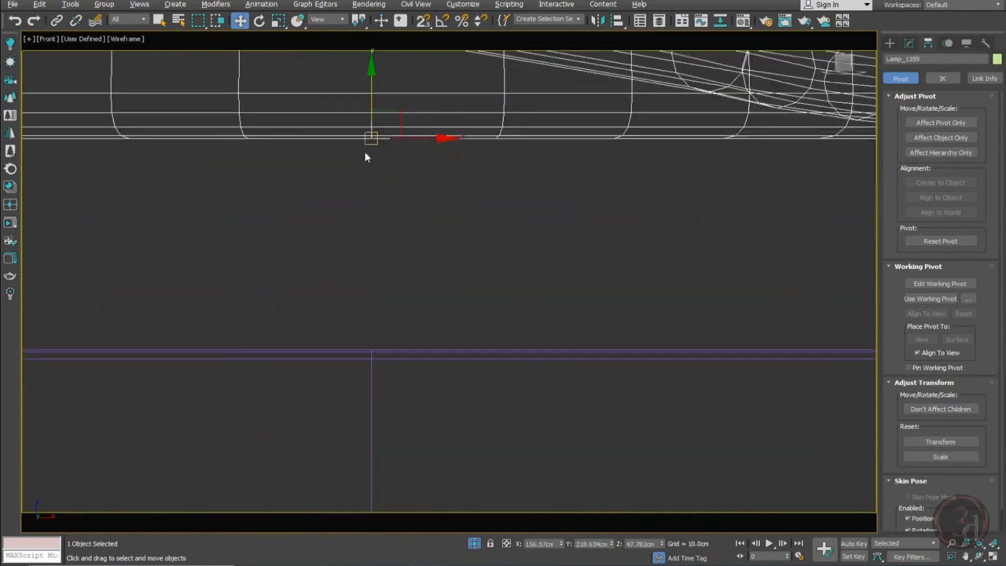
{"action": "key", "text": "s"}
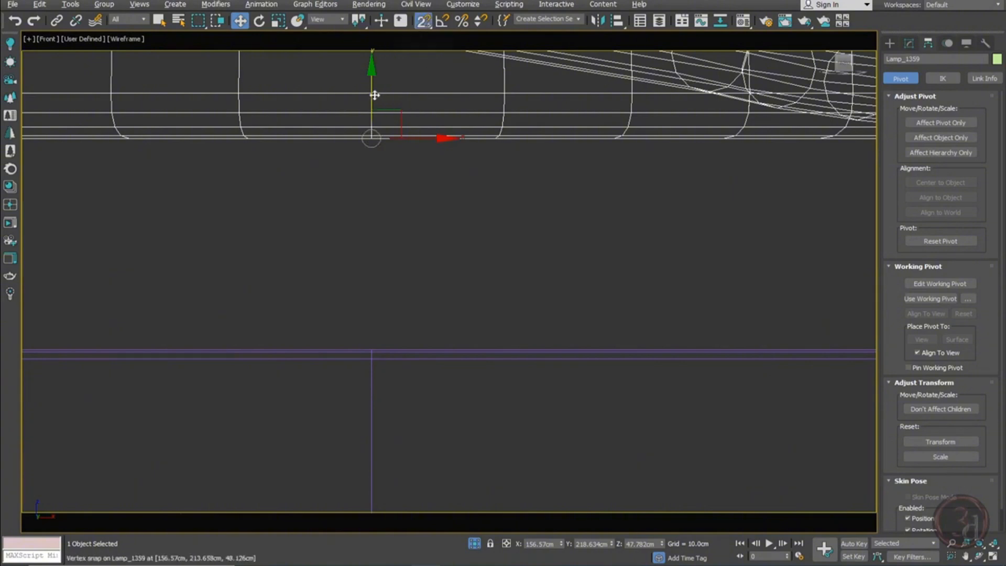
{"action": "left_click_drag", "start_coordinate": [371, 85], "coordinate": [371, 349]}
{"action": "scroll", "coordinate": [378, 284], "scroll_direction": "down", "scroll_amount": 10}
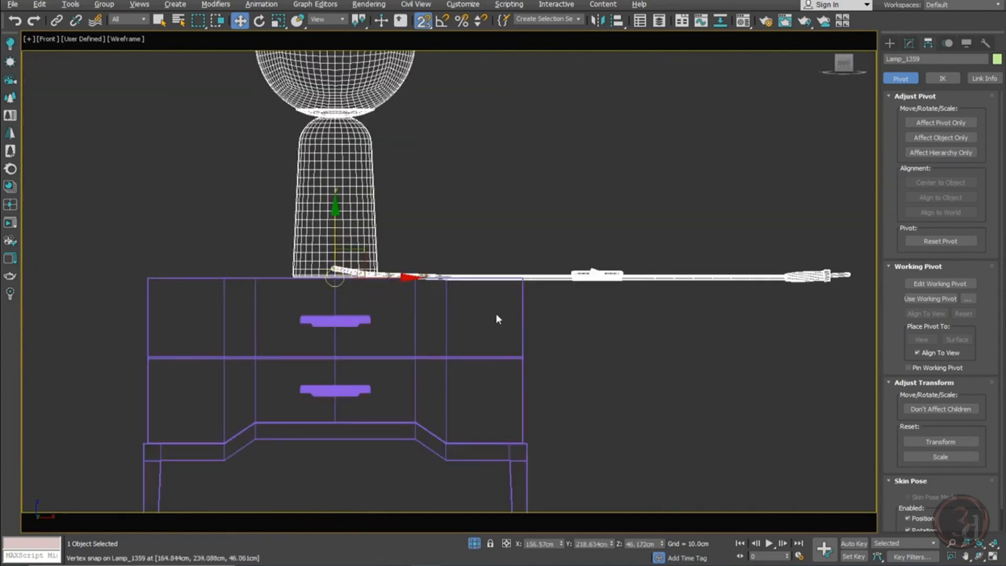
{"action": "scroll", "coordinate": [586, 297], "scroll_direction": "down", "scroll_amount": 3}
Delete the cord, inline switch and plug elements from the lamp's editable poly, and leave element editing
{"action": "middle_click_drag", "start_coordinate": [631, 328], "coordinate": [648, 272], "text": "alt"}
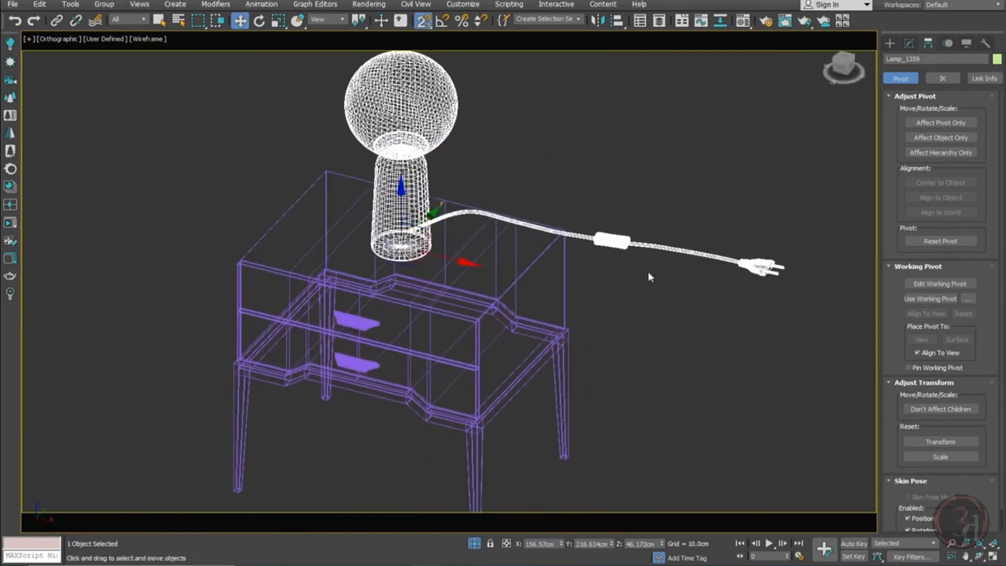
{"action": "left_click", "coordinate": [910, 43]}
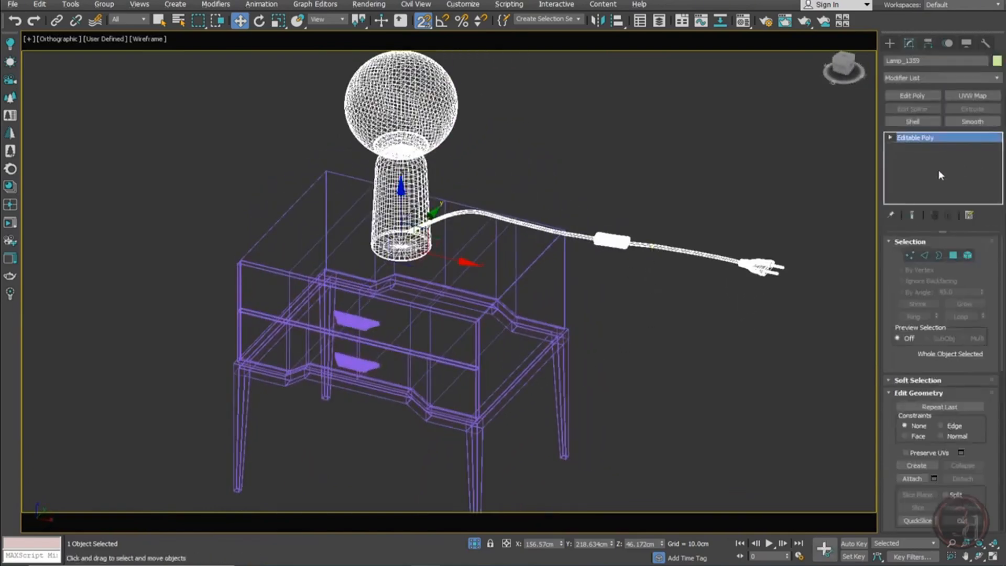
{"action": "left_click", "coordinate": [969, 255]}
{"action": "scroll", "coordinate": [574, 218], "scroll_direction": "up", "scroll_amount": 3}
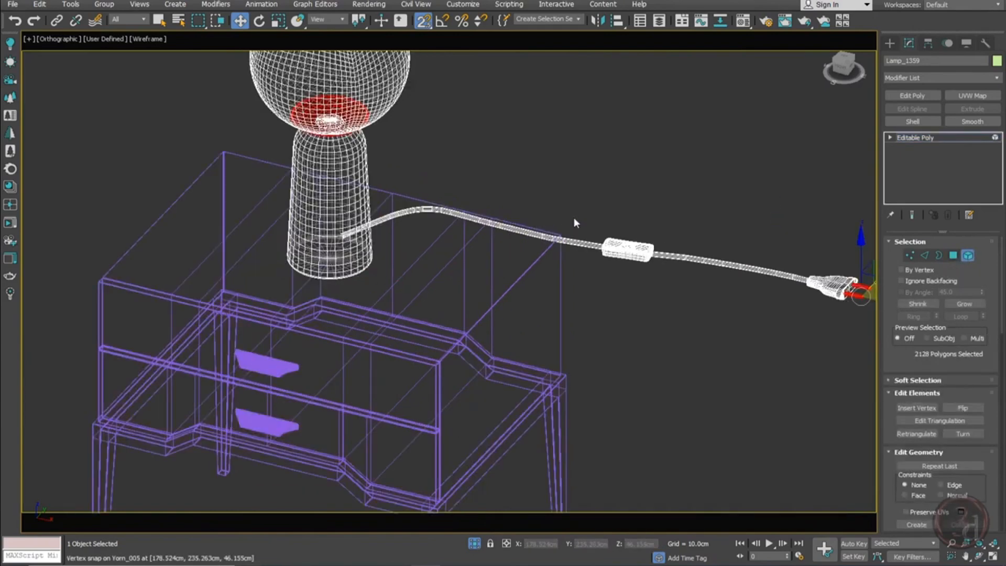
{"action": "left_click_drag", "start_coordinate": [525, 176], "coordinate": [665, 293]}
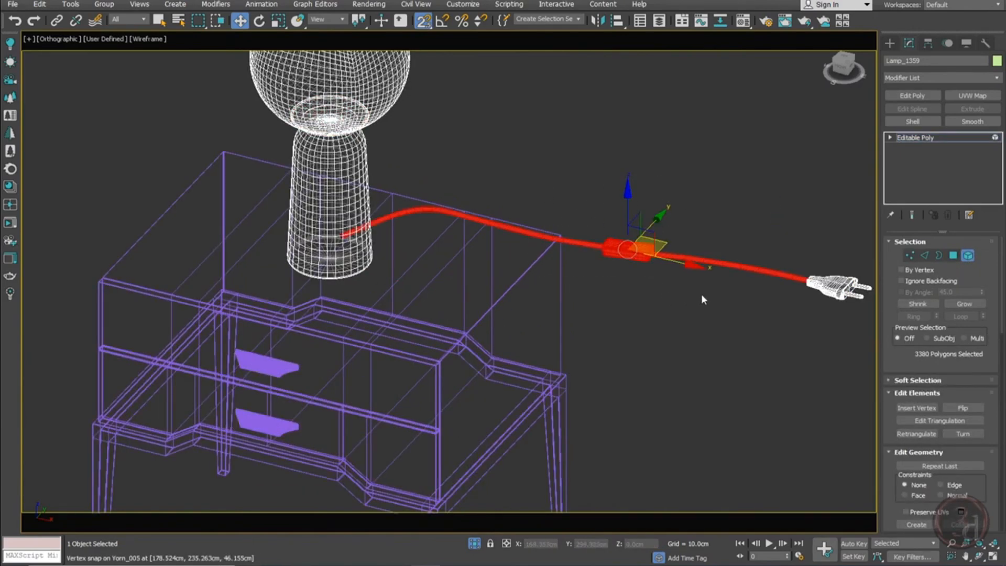
{"action": "middle_click_drag", "start_coordinate": [701, 294], "coordinate": [611, 283]}
{"action": "left_click", "coordinate": [489, 157]}
{"action": "left_click_drag", "start_coordinate": [638, 256], "coordinate": [789, 329]}
{"action": "key", "text": "Delete"}
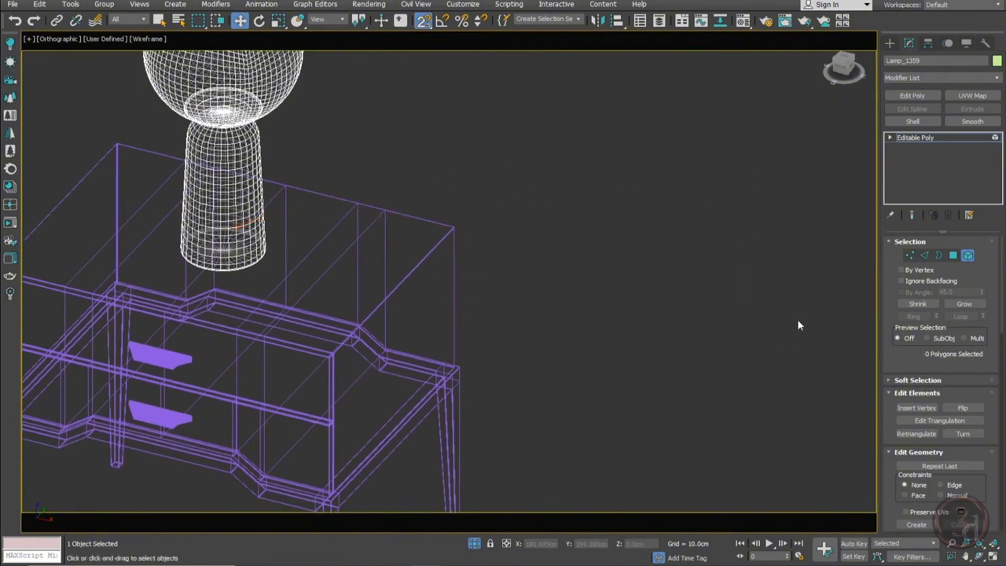
{"action": "left_click", "coordinate": [918, 136]}
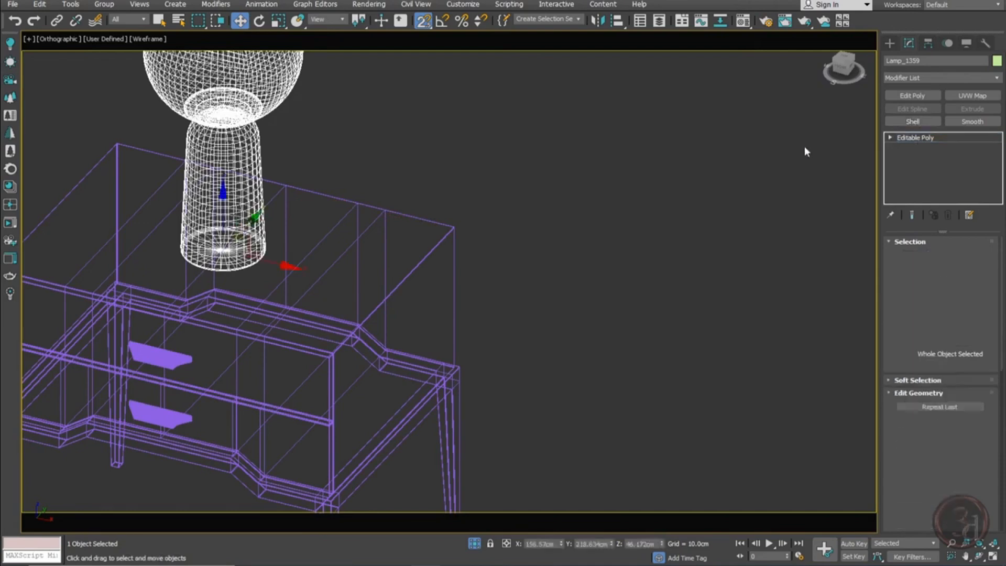
Reselect the lamp, turn off snapping, and exit isolation in the shaded camera view
{"action": "middle_click_drag", "start_coordinate": [399, 169], "coordinate": [542, 190]}
{"action": "left_click", "coordinate": [542, 190]}
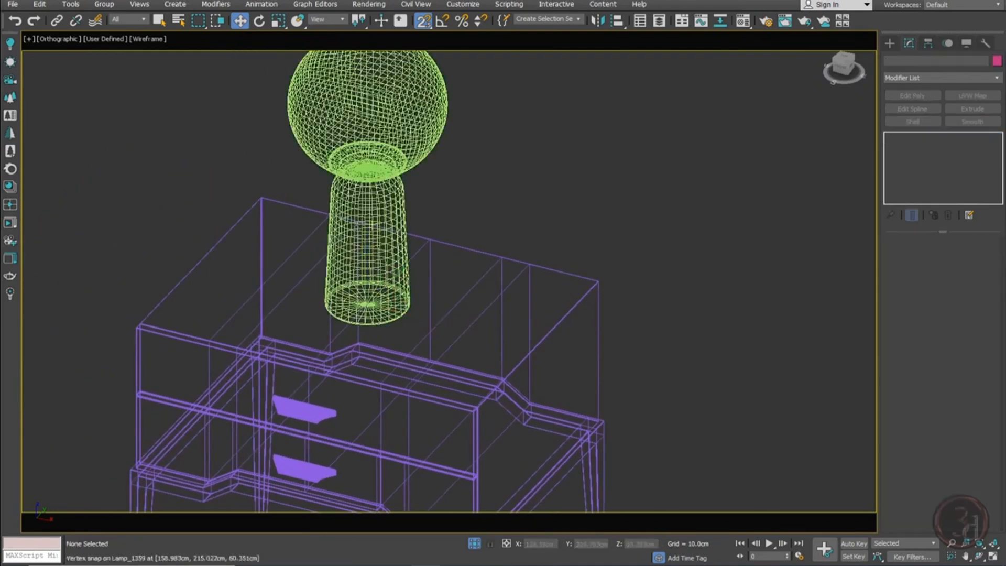
{"action": "left_click", "coordinate": [375, 226]}
{"action": "key", "text": "s"}
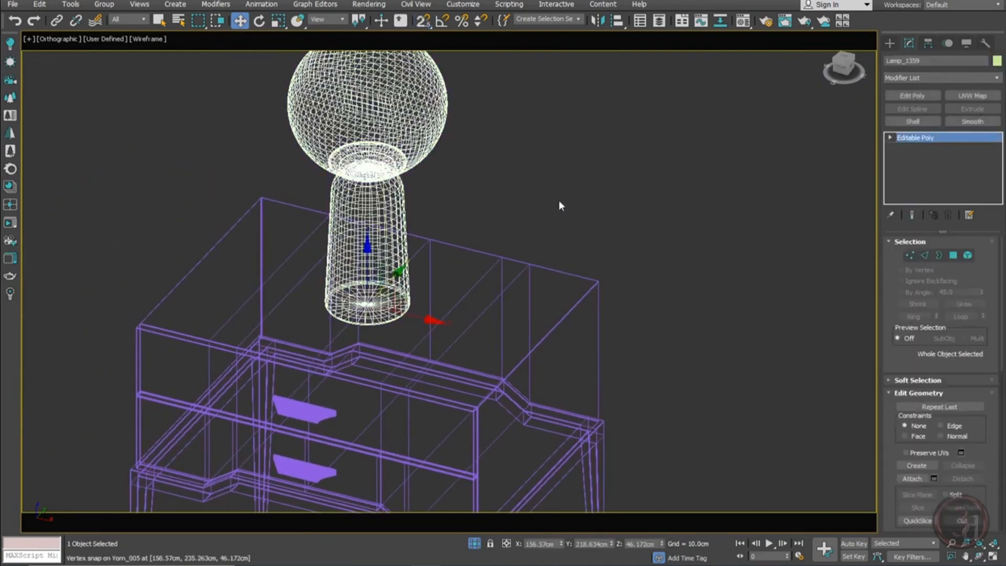
{"action": "key", "text": "F3"}
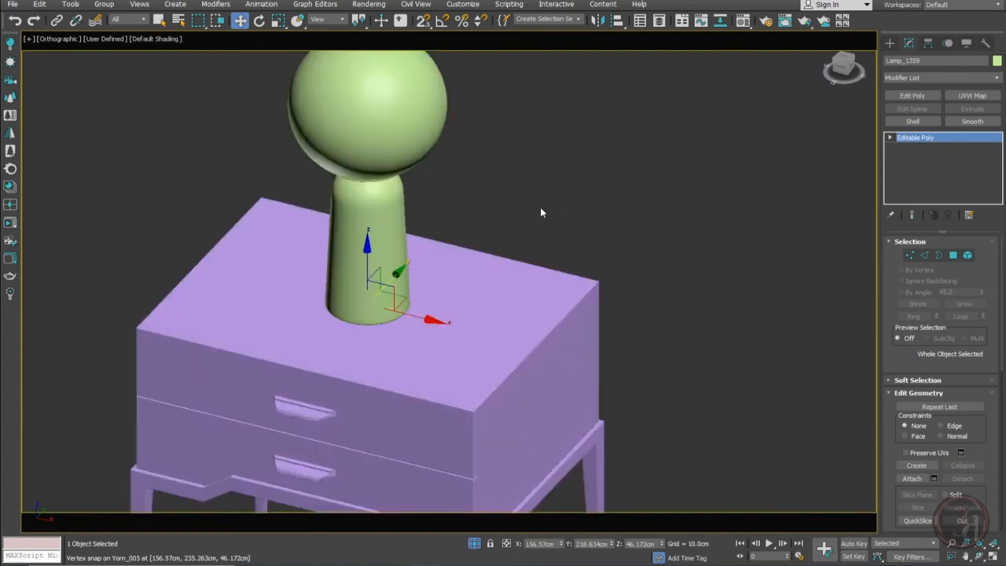
{"action": "key", "text": "c"}
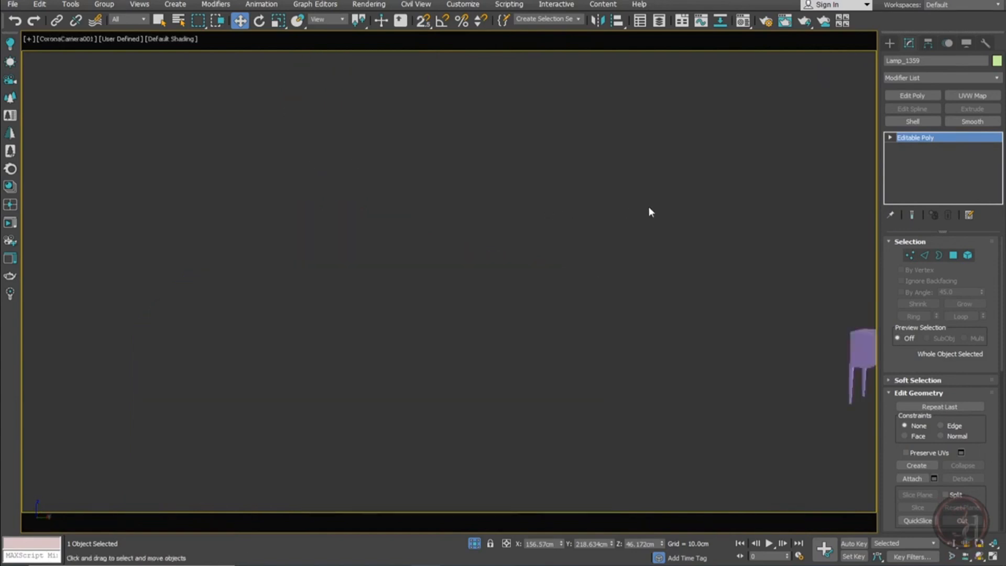
{"action": "left_click", "coordinate": [474, 544]}
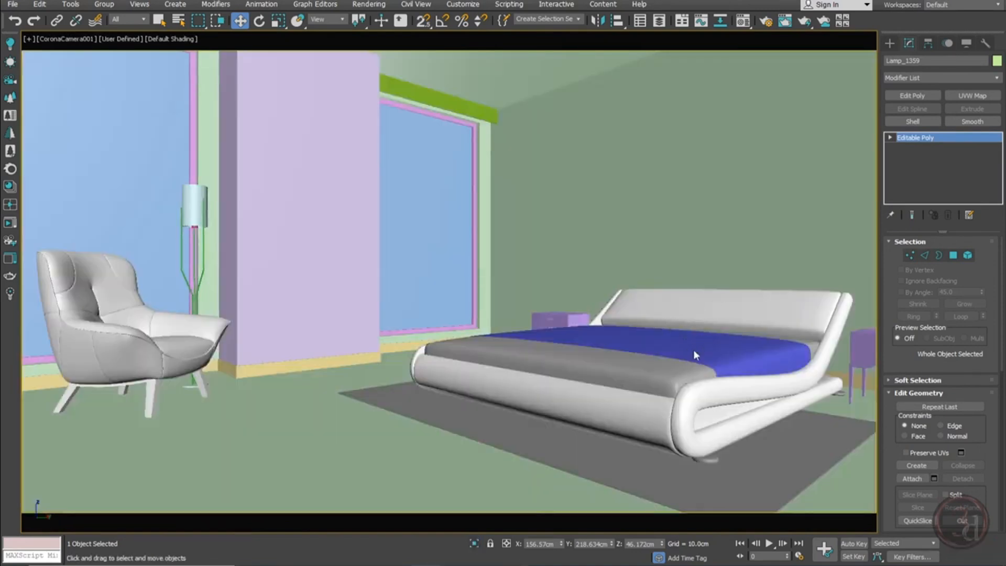
Scale the table lamp uniformly to about 82% from its base in the front wireframe view, and return to the Move tool
{"action": "key", "text": "f"}
{"action": "key", "text": "F3"}
{"action": "mouse_move", "coordinate": [722, 257]}
{"action": "middle_mouse_down"}
{"action": "mouse_move", "coordinate": [630, 270]}
{"action": "mouse_move", "coordinate": [618, 239]}
{"action": "middle_mouse_up"}
{"action": "scroll", "coordinate": [618, 239], "scroll_direction": "up", "scroll_amount": 4}
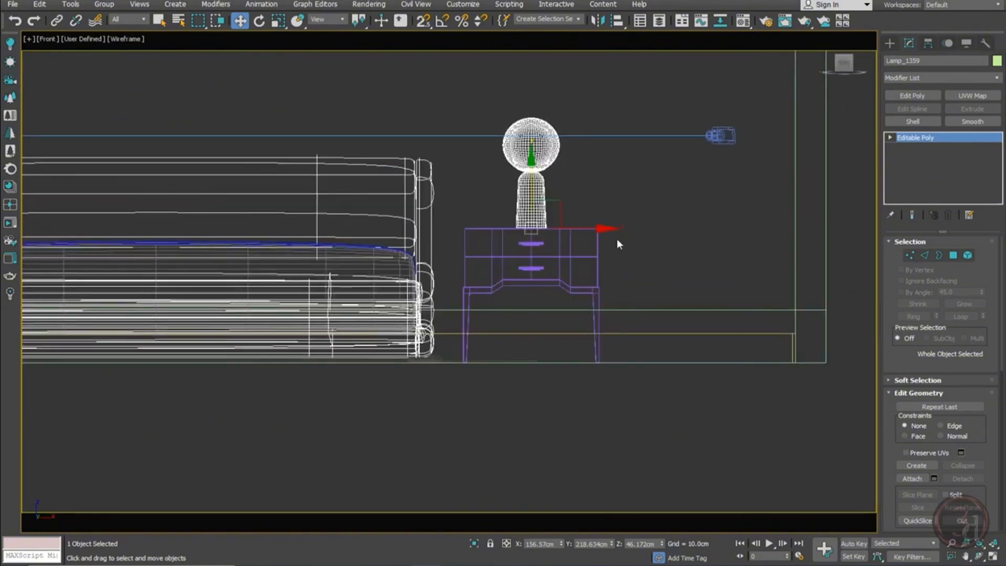
{"action": "key", "text": "r"}
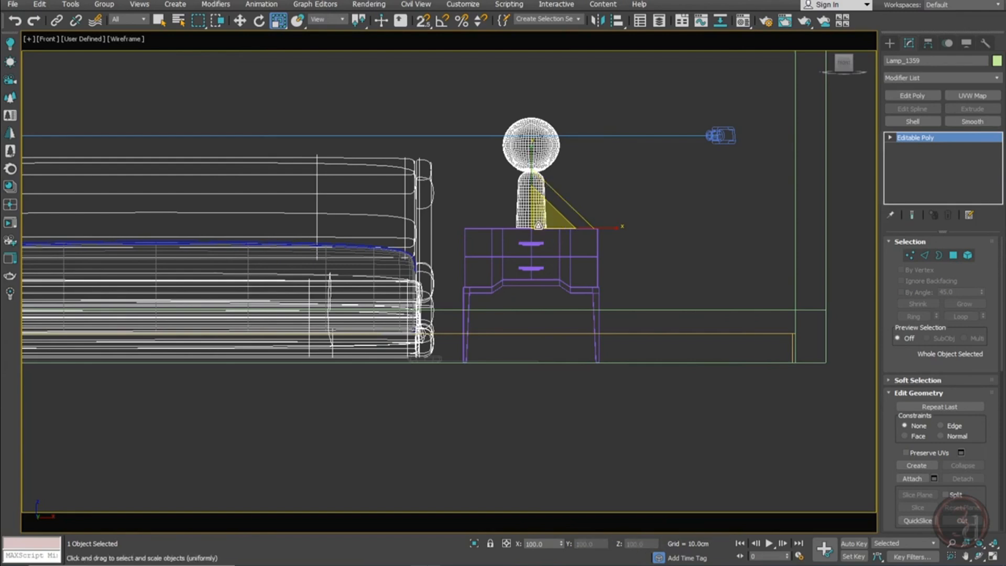
{"action": "left_click_drag", "start_coordinate": [539, 225], "coordinate": [536, 239]}
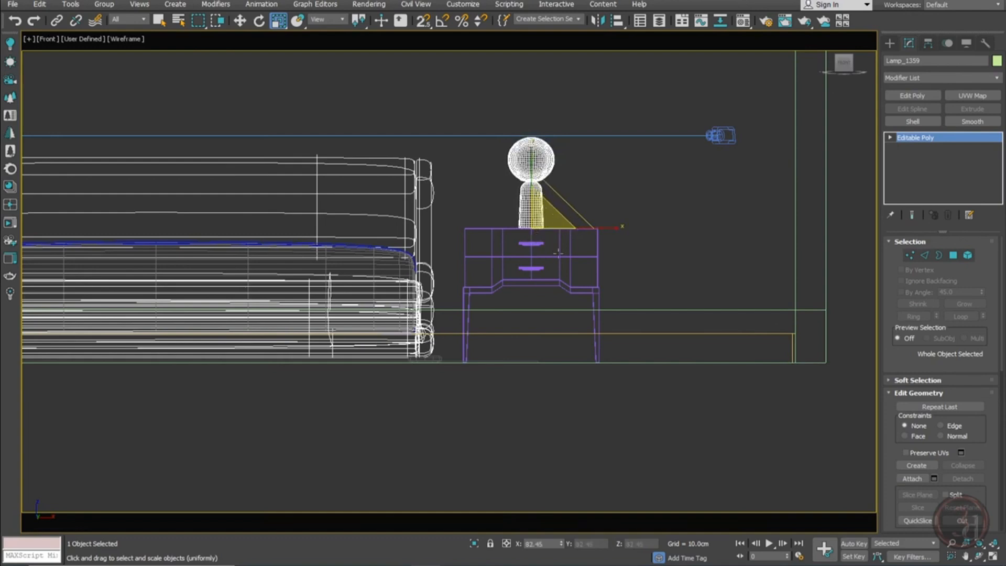
{"action": "key", "text": "w"}
{"action": "scroll", "coordinate": [563, 256], "scroll_direction": "down", "scroll_amount": 4}
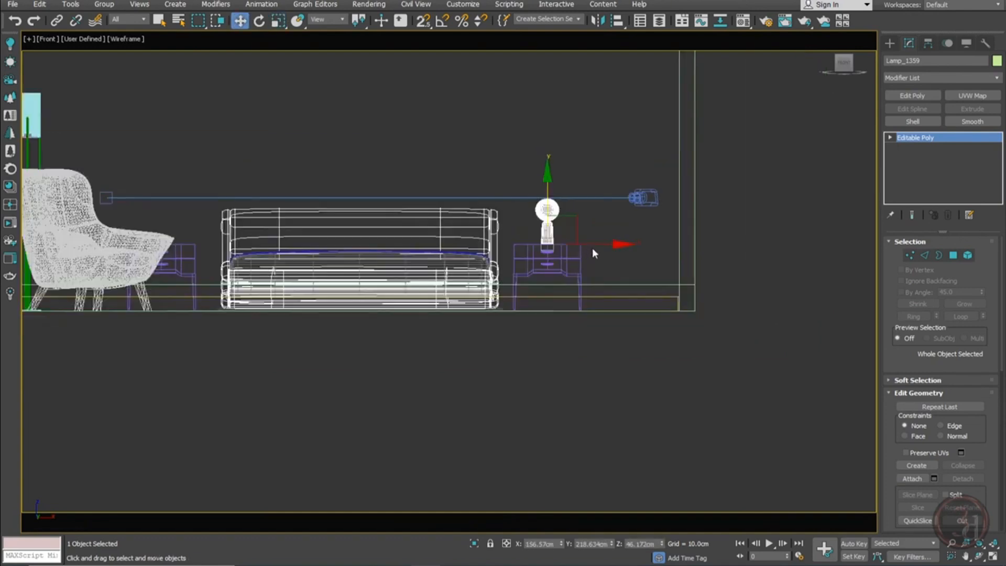
Clone the table lamp as one instance onto the other side table and align it with vertex snap at X about -98.6 cm
{"action": "left_click_drag", "start_coordinate": [597, 245], "coordinate": [213, 260], "text": "shift"}
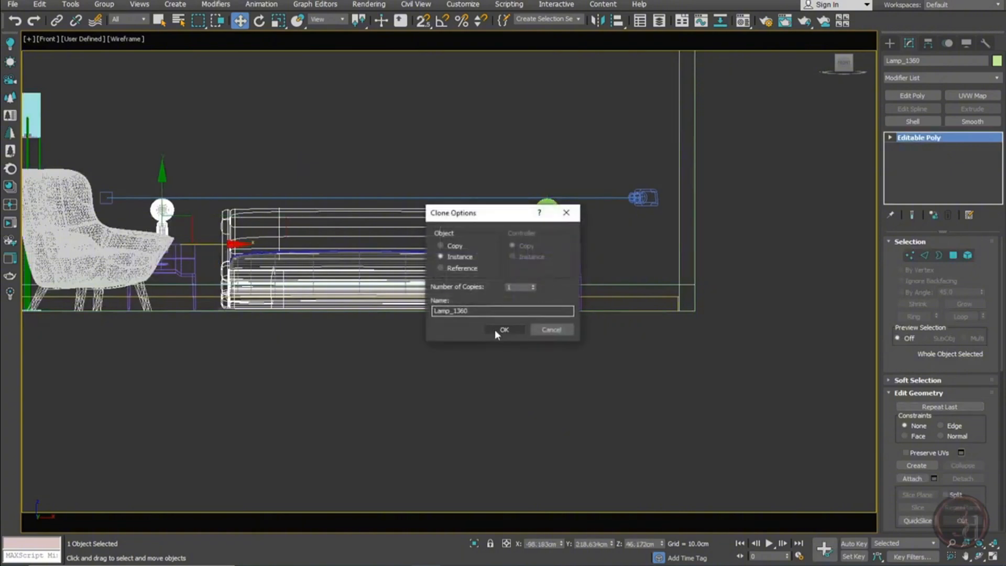
{"action": "left_click", "coordinate": [495, 329]}
{"action": "scroll", "coordinate": [366, 256], "scroll_direction": "up", "scroll_amount": 8}
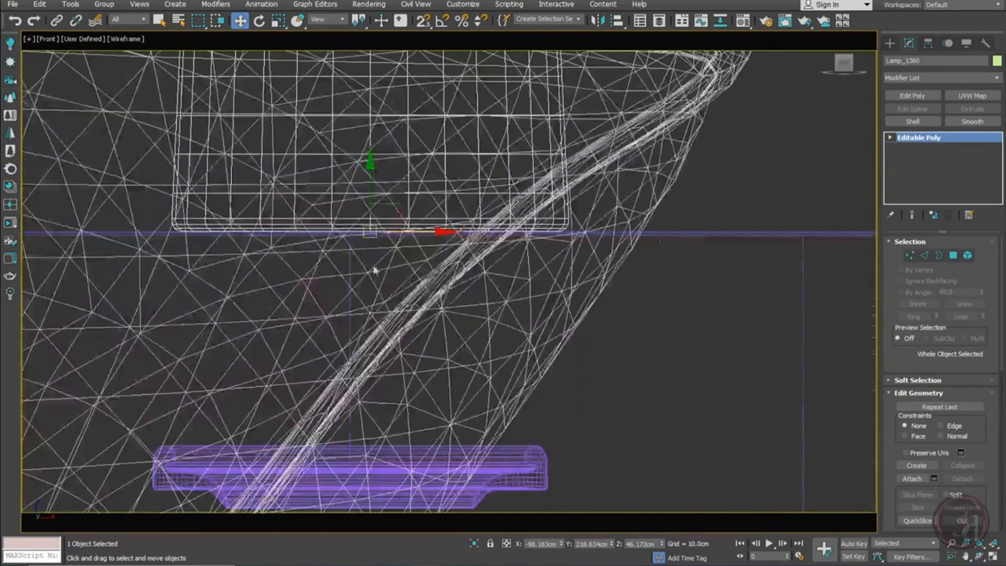
{"action": "scroll", "coordinate": [404, 244], "scroll_direction": "up", "scroll_amount": 5}
{"action": "key", "text": "s"}
{"action": "left_click_drag", "start_coordinate": [374, 207], "coordinate": [255, 209]}
{"action": "scroll", "coordinate": [369, 242], "scroll_direction": "down", "scroll_amount": 10}
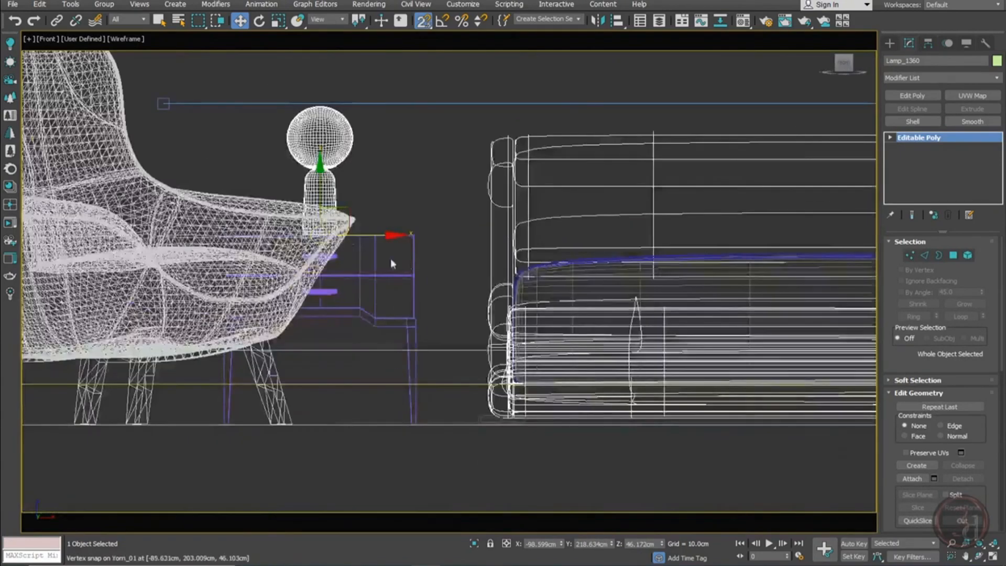
{"action": "key", "text": "s"}
Return to the camera view, deselect the lamp, and restore default shading
{"action": "middle_click_drag", "start_coordinate": [465, 273], "coordinate": [375, 244]}
{"action": "key", "text": "c"}
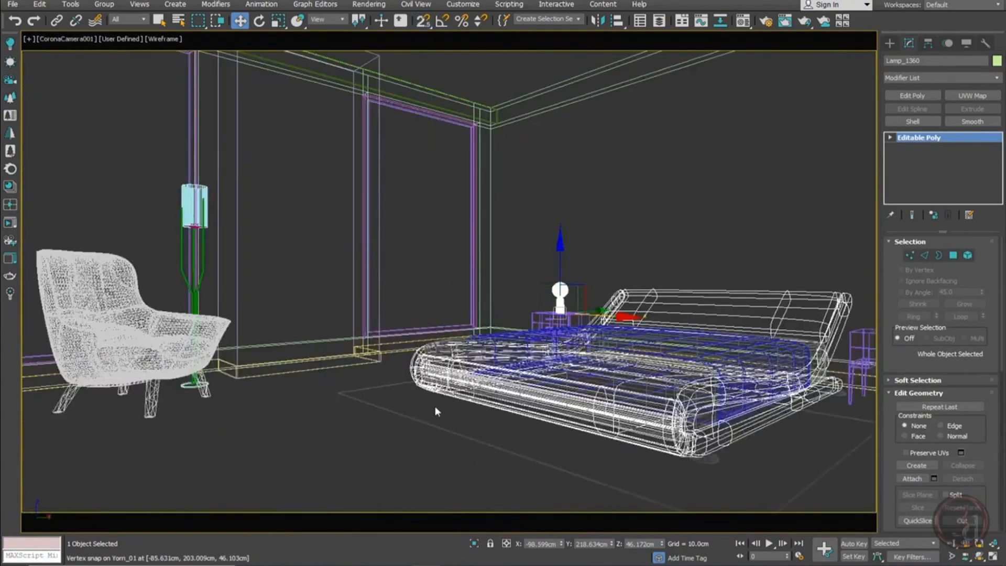
{"action": "left_click", "coordinate": [412, 434]}
{"action": "key", "text": "F3"}
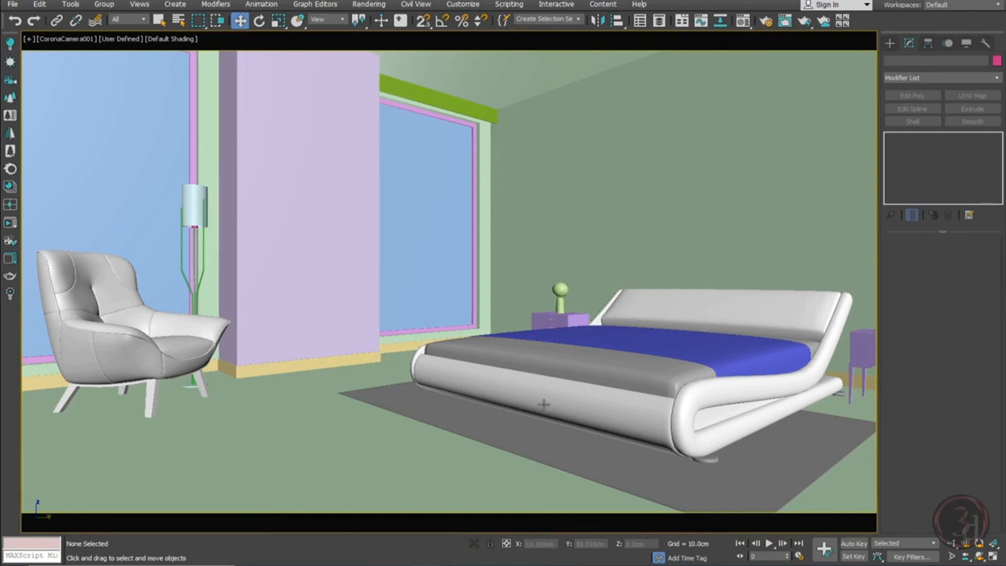
Merge both curtain groups, Group05 and Group06, from Curtain.max into the scene
{"action": "left_click", "coordinate": [12, 6]}
{"action": "mouse_move", "coordinate": [71, 160]}
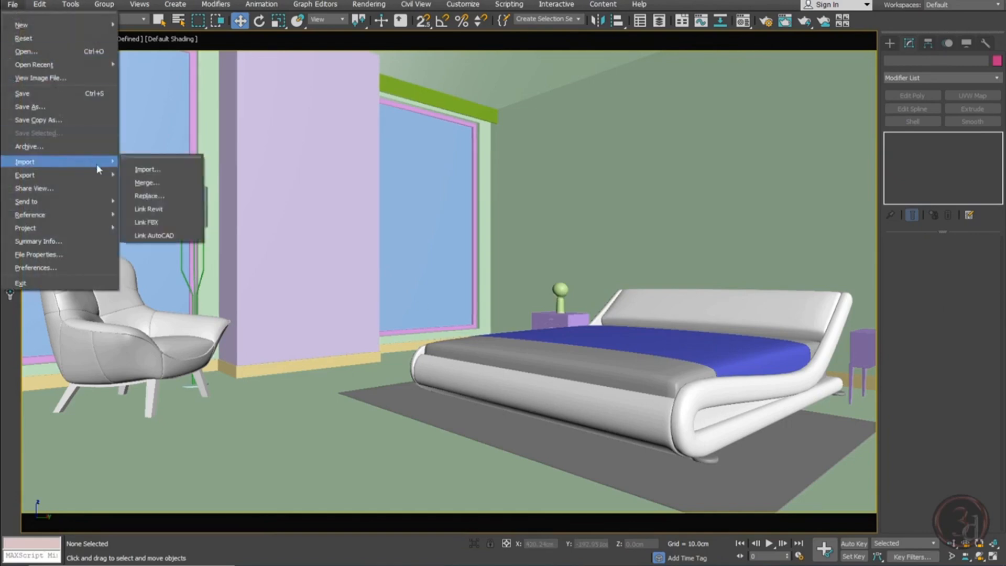
{"action": "left_click", "coordinate": [145, 184]}
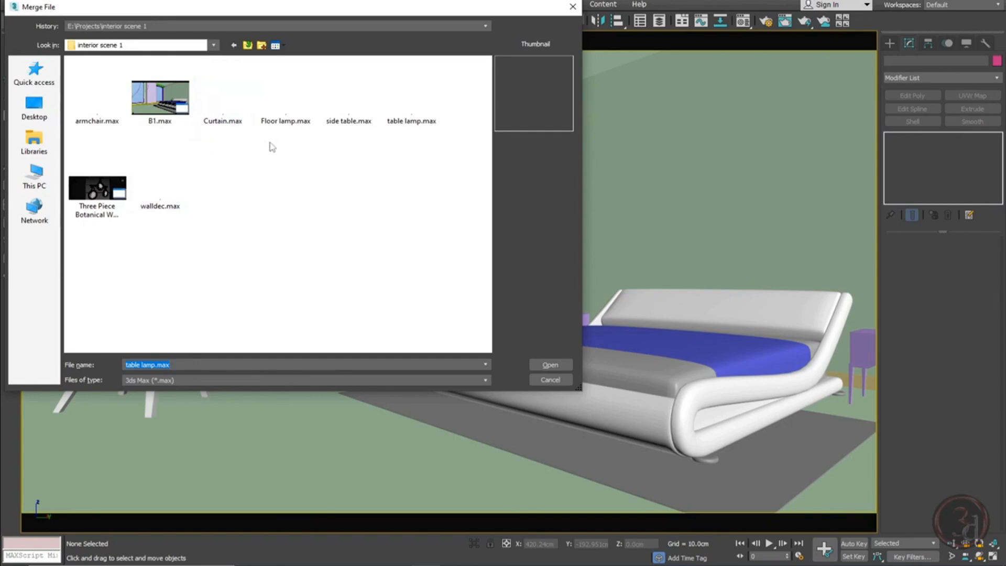
{"action": "left_click", "coordinate": [223, 102]}
{"action": "left_click", "coordinate": [550, 365]}
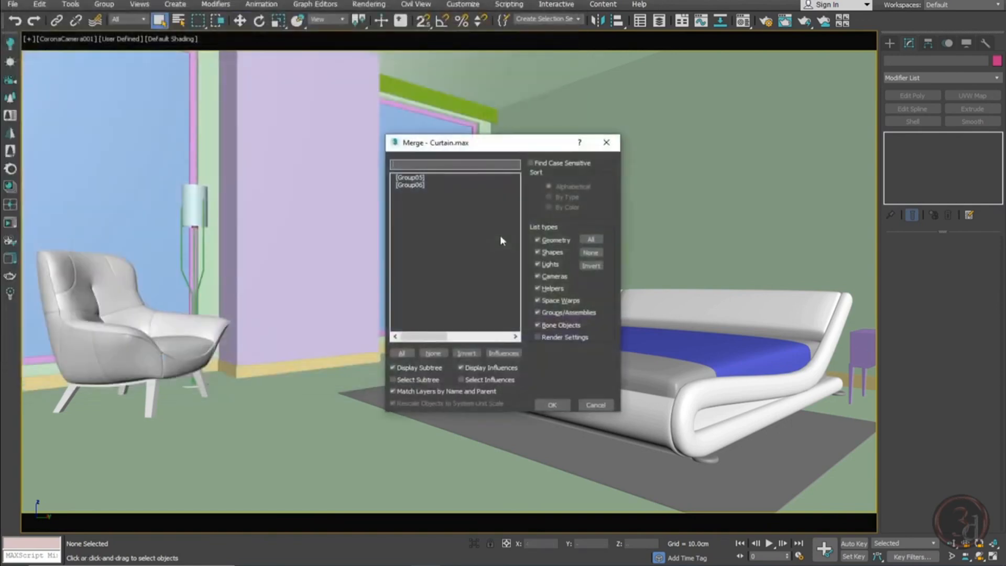
{"action": "left_click", "coordinate": [402, 352]}
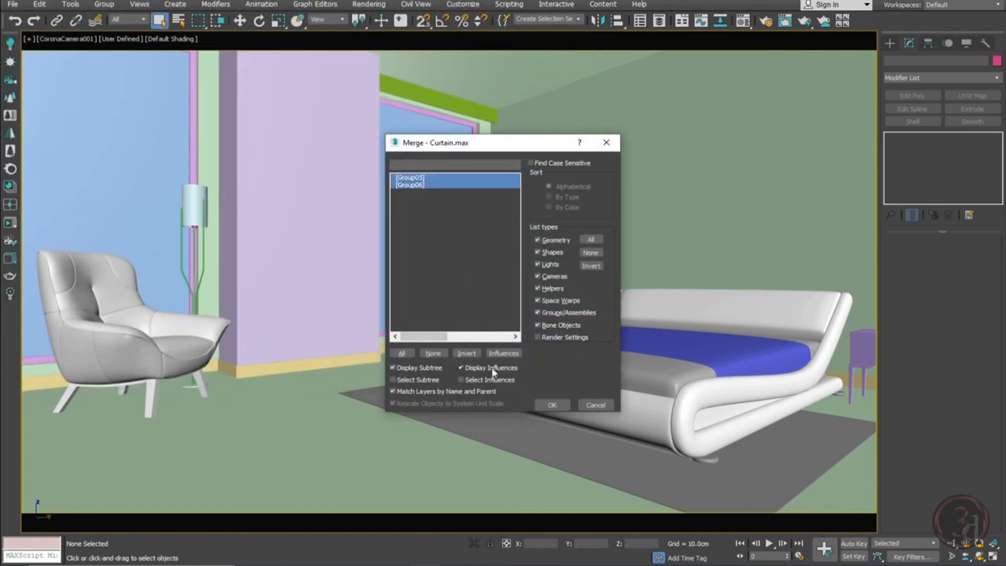
{"action": "left_click", "coordinate": [547, 404]}
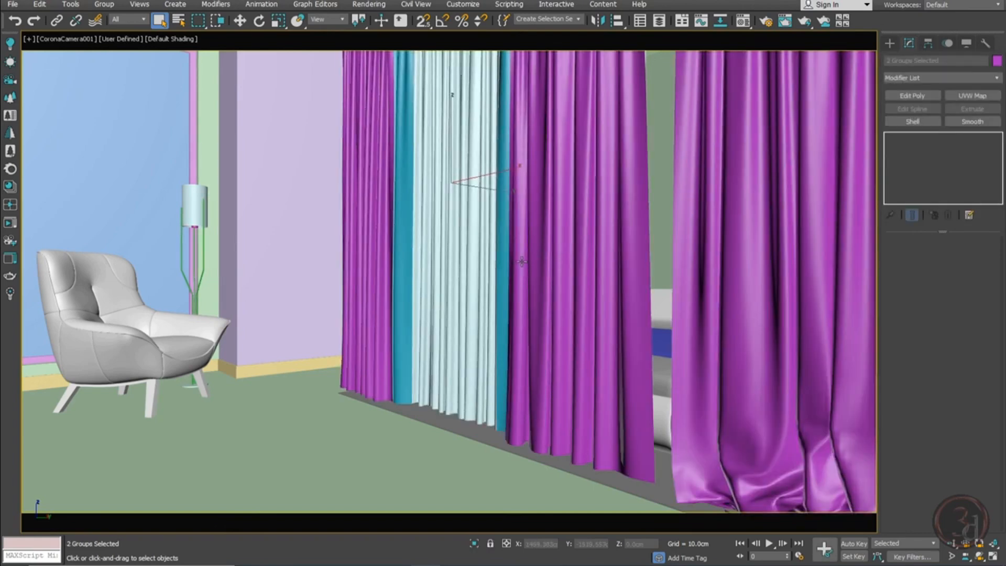
In the top wireframe view, move both curtain groups across the bed, closer to the window wall
{"action": "key", "text": "e"}
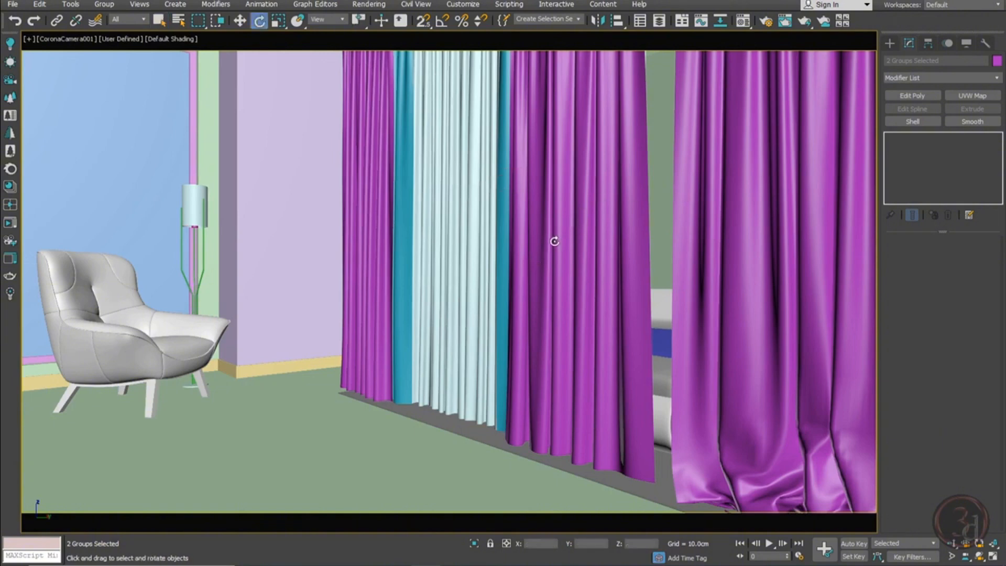
{"action": "key", "text": "t"}
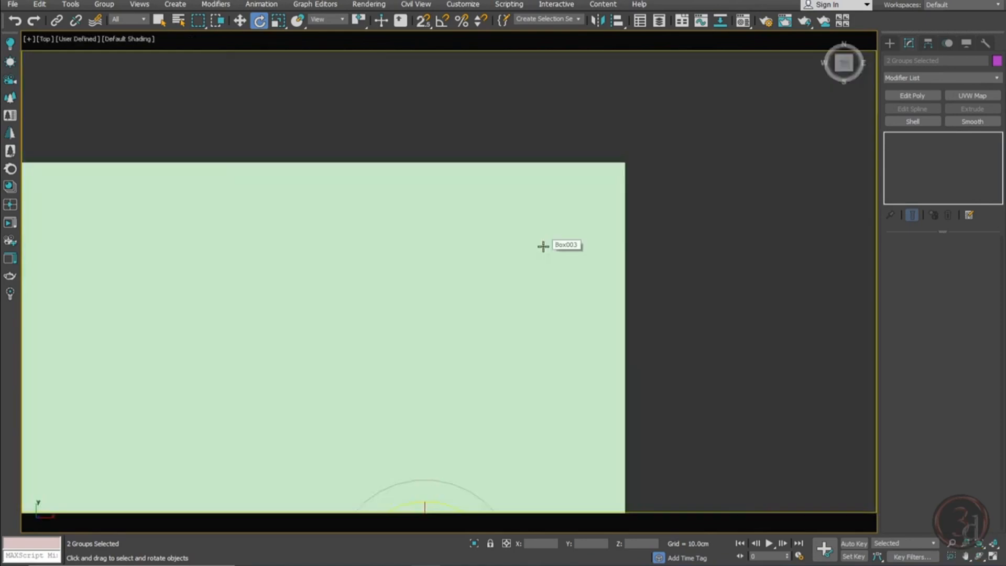
{"action": "key", "text": "F3"}
{"action": "scroll", "coordinate": [609, 226], "scroll_direction": "down", "scroll_amount": 6}
{"action": "scroll", "coordinate": [585, 296], "scroll_direction": "up", "scroll_amount": 5}
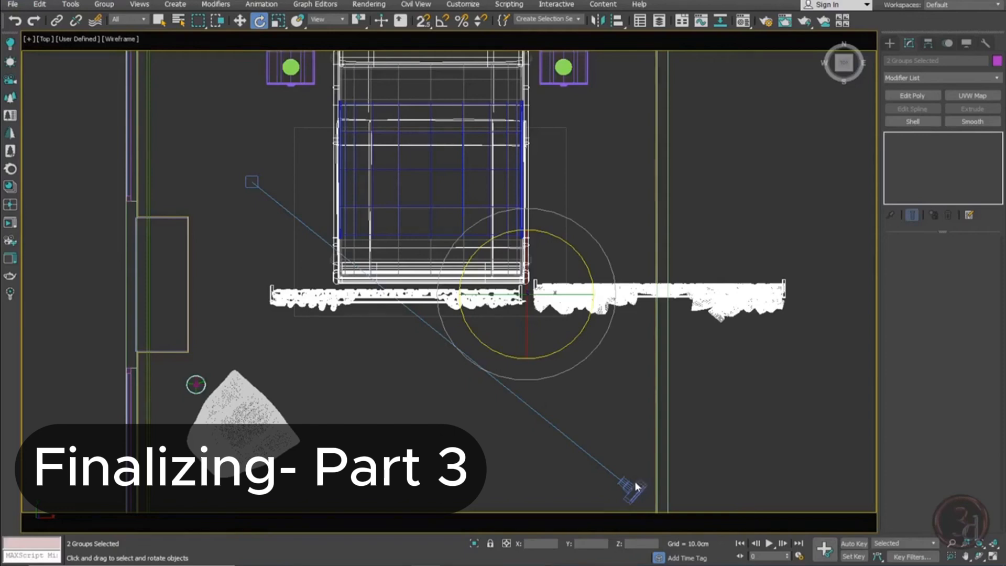
{"action": "key", "text": "w"}
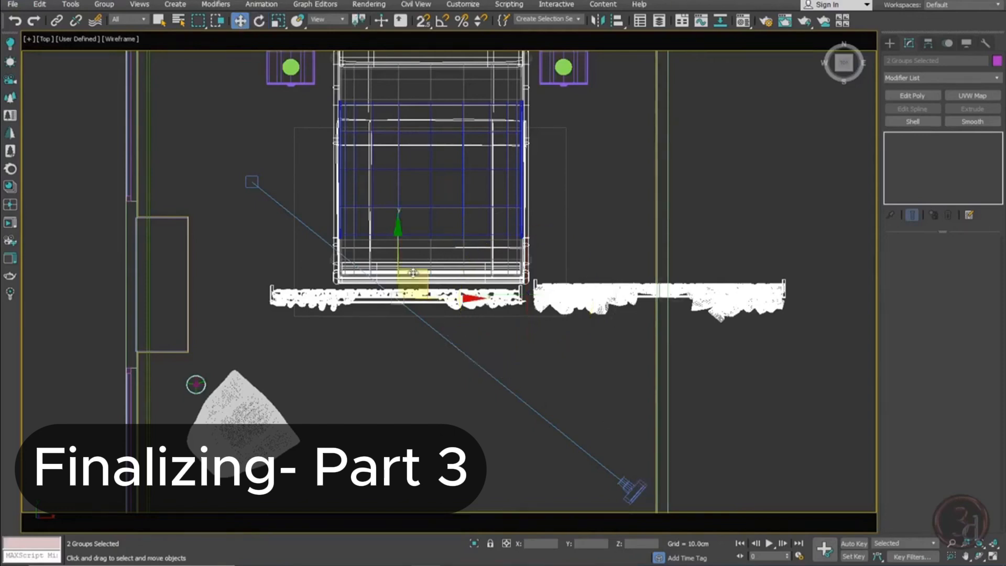
{"action": "left_click_drag", "start_coordinate": [418, 281], "coordinate": [345, 179]}
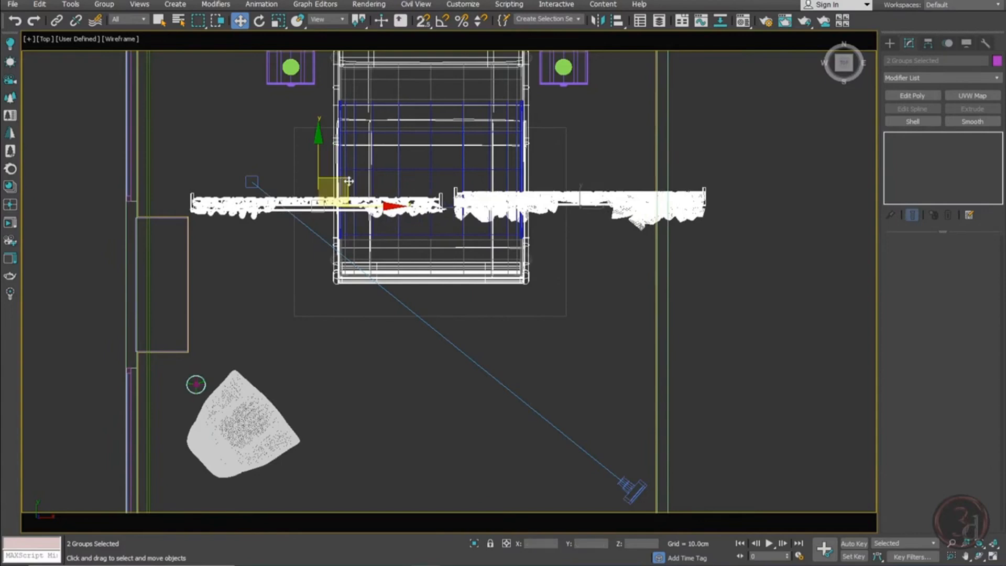
Activate the Rotate tool with angle snap on, and check the angle increment in Grid and Snap Settings
{"action": "key", "text": "e"}
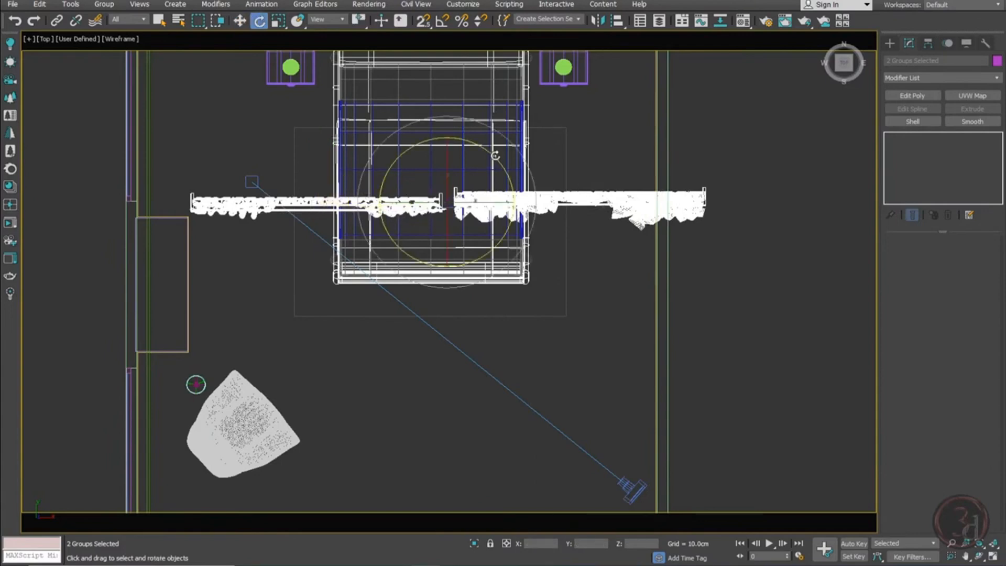
{"action": "left_click_drag", "start_coordinate": [495, 156], "coordinate": [412, 115]}
{"action": "right_click", "coordinate": [413, 115]}
{"action": "key", "text": "a"}
{"action": "right_click", "coordinate": [446, 19]}
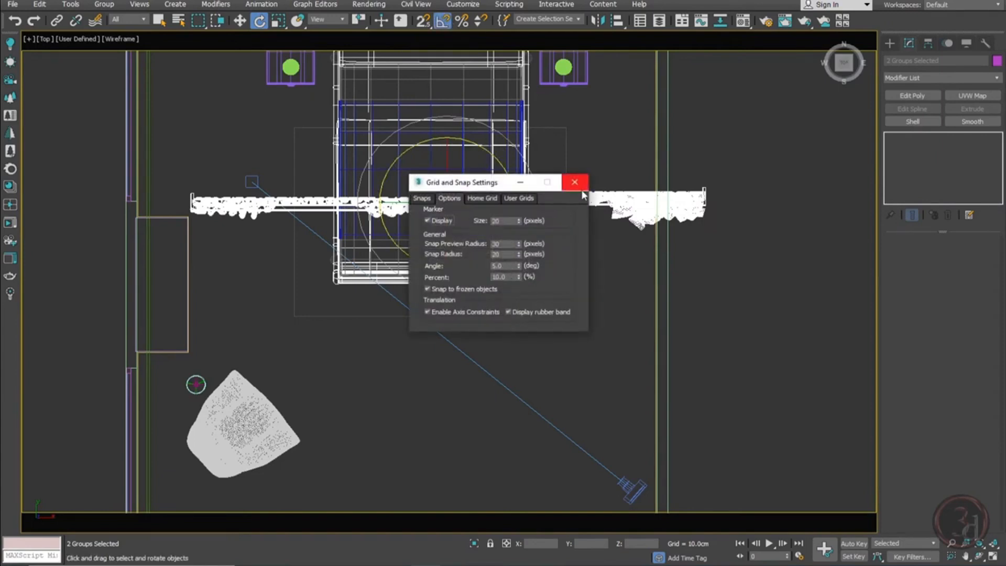
{"action": "left_click", "coordinate": [575, 182]}
Rotate both curtain groups 90 degrees about Z with angle snap so they run parallel to the window wall, and return to the Move tool
{"action": "left_click_drag", "start_coordinate": [501, 163], "coordinate": [468, 151]}
{"action": "right_click", "coordinate": [467, 150]}
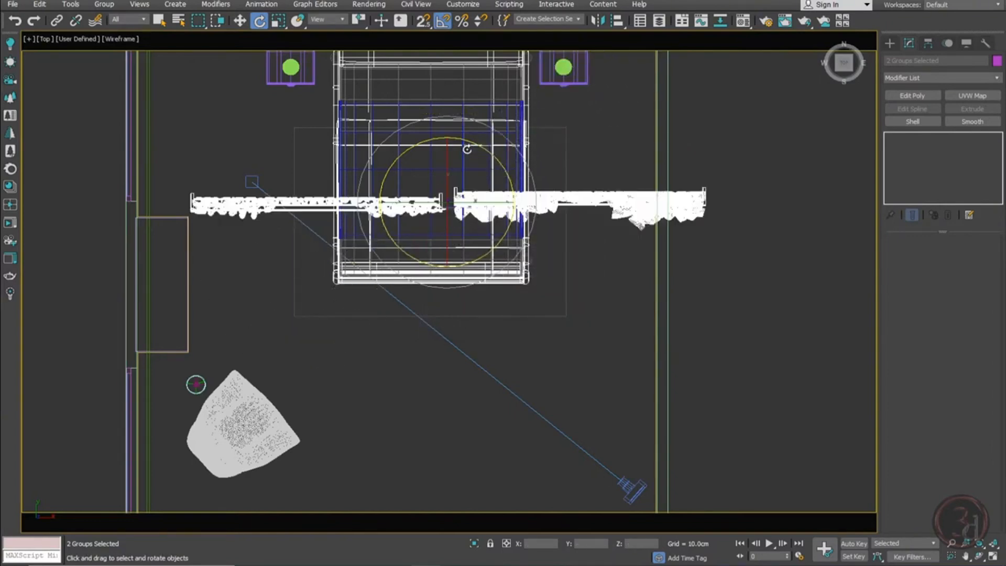
{"action": "right_click", "coordinate": [443, 21]}
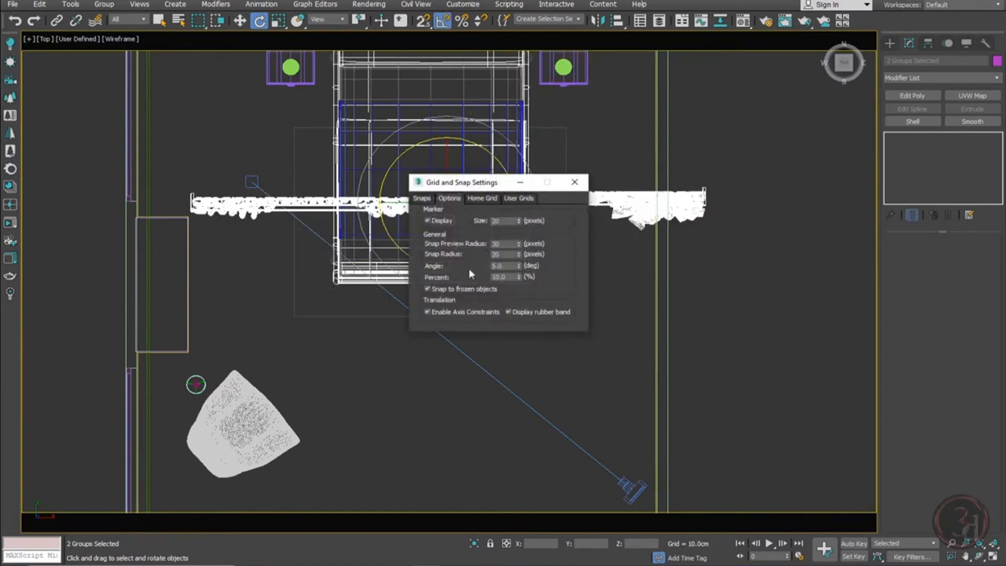
{"action": "left_click", "coordinate": [580, 185]}
{"action": "left_click_drag", "start_coordinate": [490, 151], "coordinate": [445, 127]}
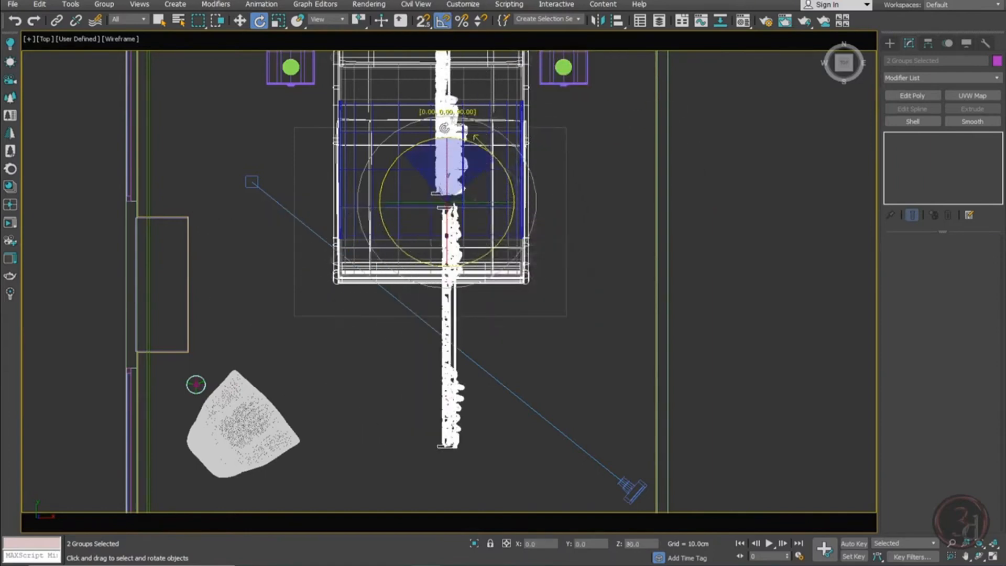
{"action": "key", "text": "w"}
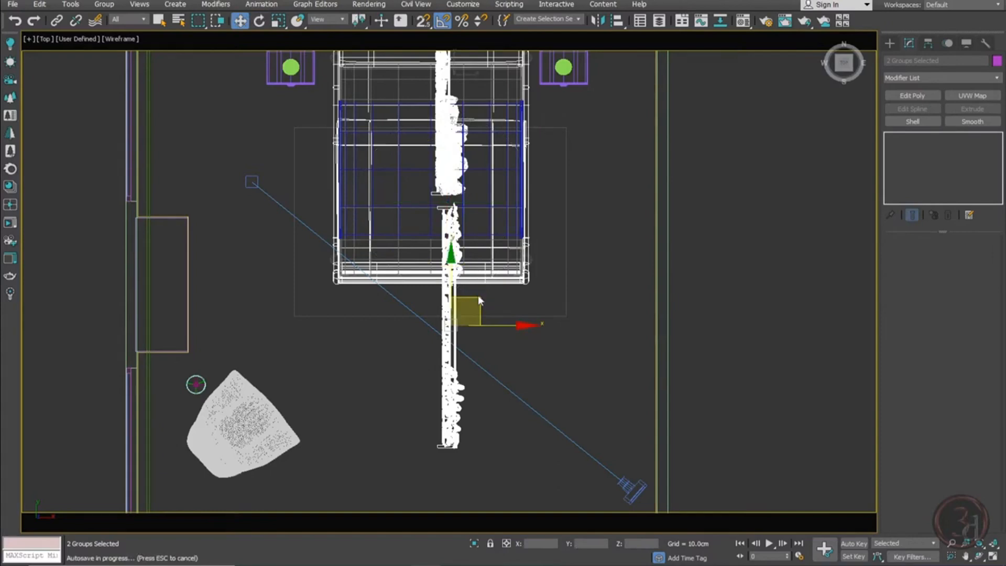
In the Top view, move the two selected curtain groups across the room to the window wall
{"action": "key", "text": "Escape"}
{"action": "left_click_drag", "start_coordinate": [478, 296], "coordinate": [186, 299]}
{"action": "middle_click_drag", "start_coordinate": [218, 174], "coordinate": [295, 294]}
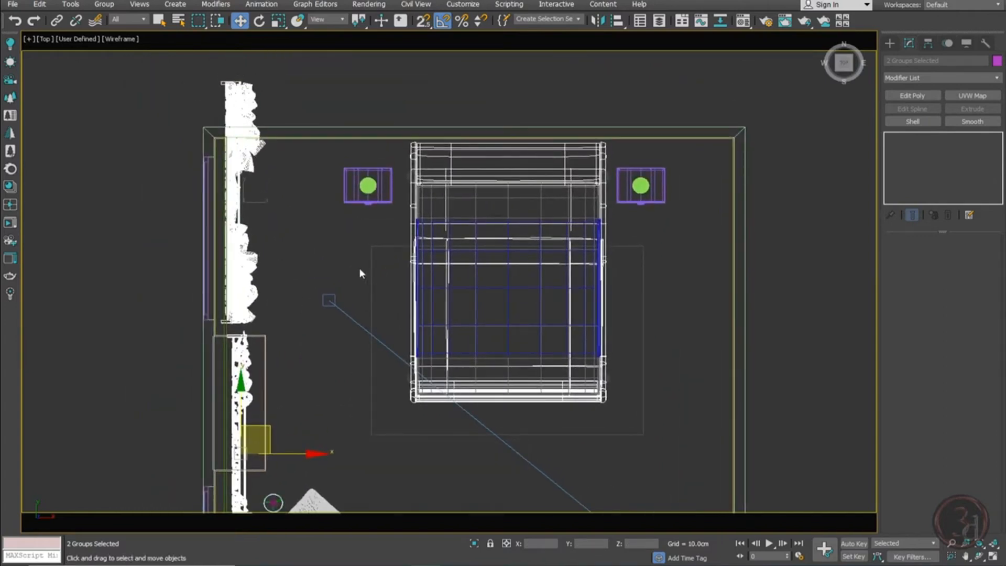
In the shaded camera view, shift both curtain groups closer to the window wall and raise them to the green cornice
{"action": "key", "text": "c"}
{"action": "key", "text": "F3"}
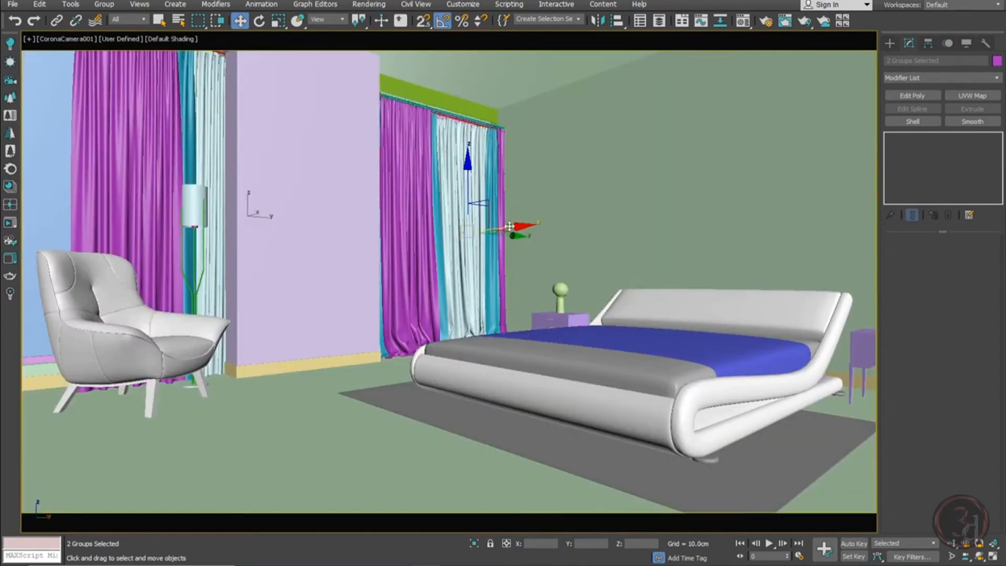
{"action": "mouse_move", "coordinate": [510, 227]}
{"action": "left_mouse_down"}
{"action": "mouse_move", "coordinate": [491, 227]}
{"action": "mouse_move", "coordinate": [501, 227]}
{"action": "left_mouse_up"}
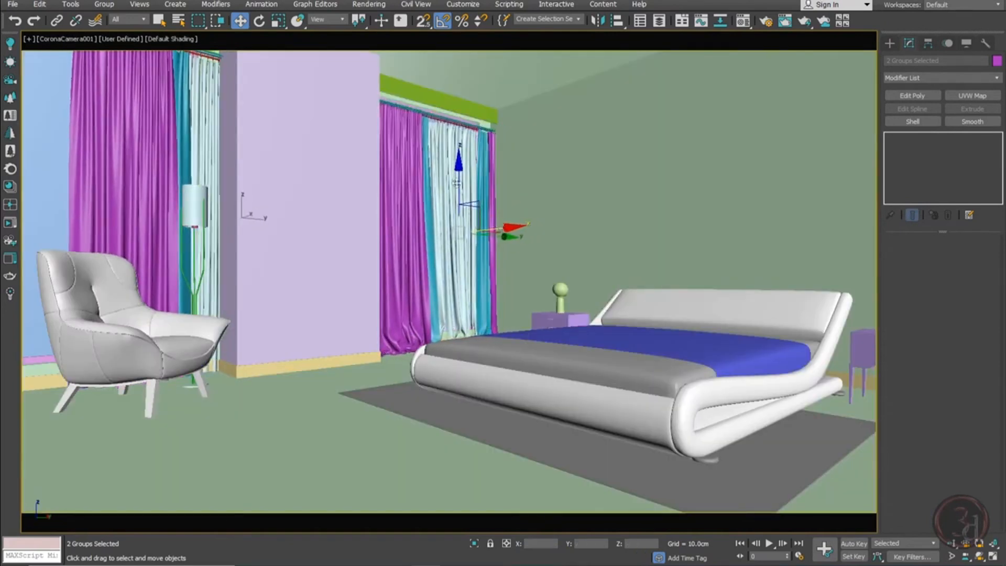
{"action": "left_click_drag", "start_coordinate": [457, 183], "coordinate": [452, 159]}
{"action": "left_click_drag", "start_coordinate": [496, 212], "coordinate": [501, 211]}
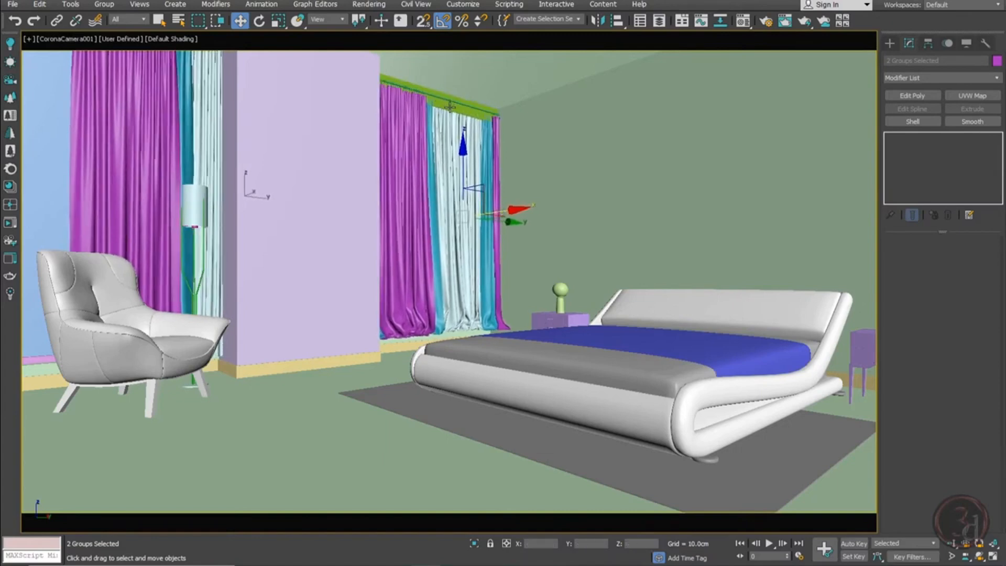
Isolate the two curtain groups together with the green cornice and switch to the Perspective view
{"action": "left_click", "coordinate": [450, 108], "text": "ctrl"}
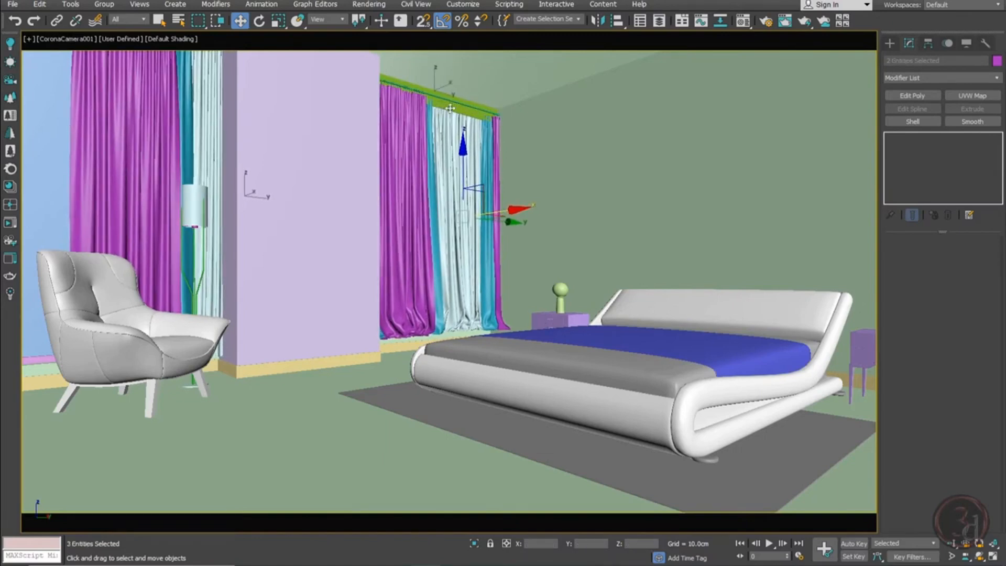
{"action": "key", "text": "alt+q"}
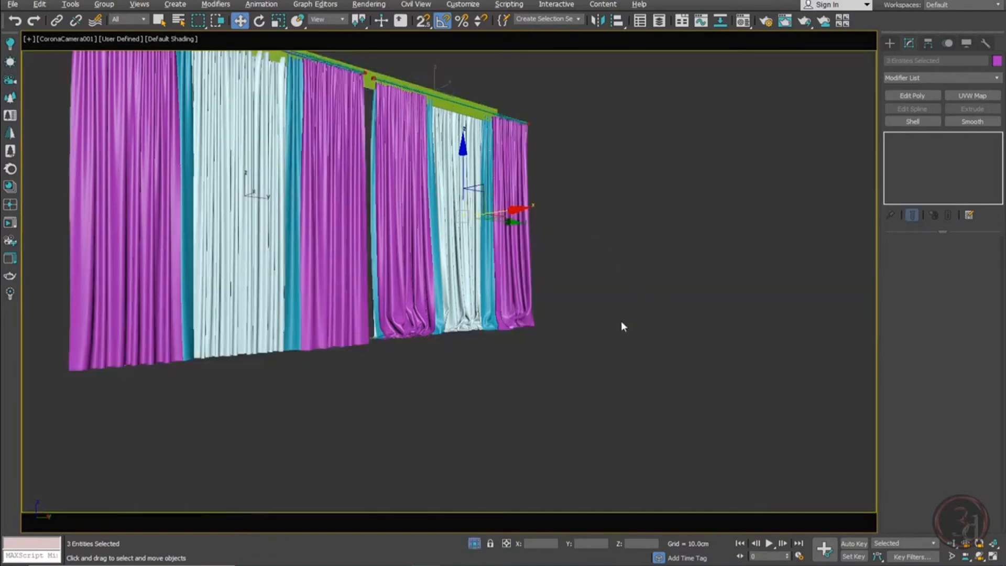
{"action": "left_click", "coordinate": [622, 326]}
{"action": "key", "text": "p"}
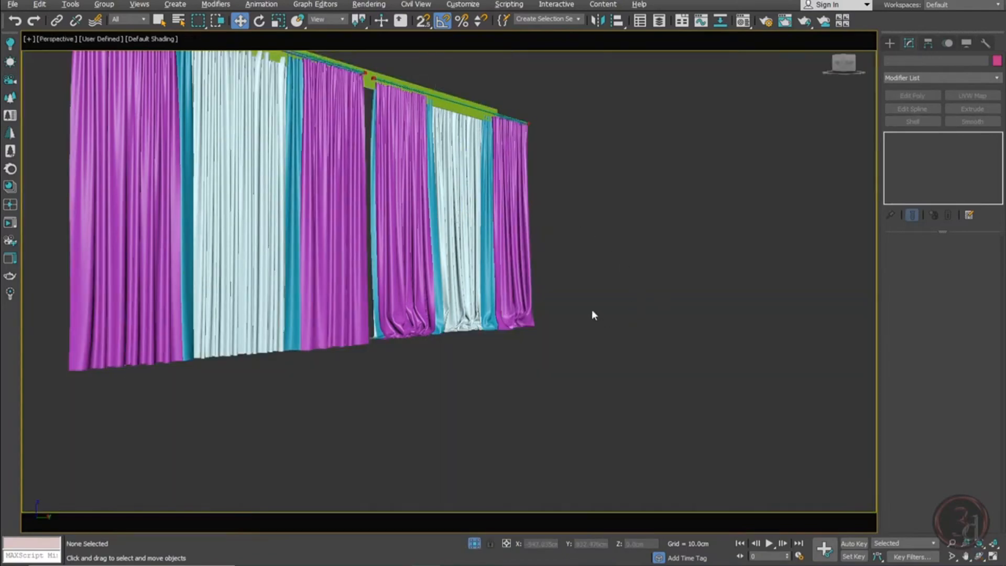
Delete the curtain group with the straight hems, keeping the one whose fabric gathers at the floor
{"action": "scroll", "coordinate": [587, 294], "scroll_direction": "up", "scroll_amount": 2}
{"action": "middle_click_drag", "start_coordinate": [579, 234], "coordinate": [473, 184], "text": "alt"}
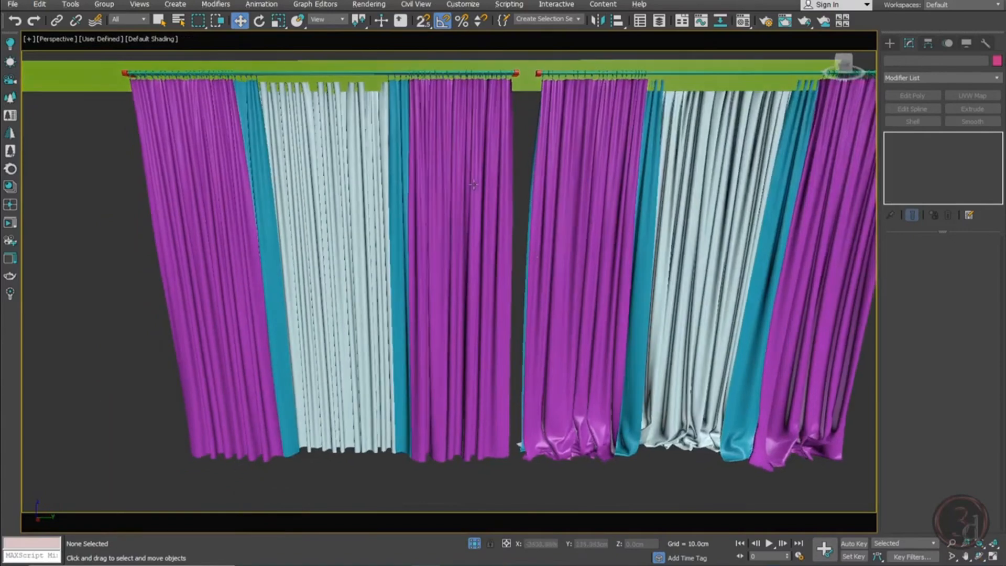
{"action": "mouse_move", "coordinate": [474, 184]}
{"action": "left_mouse_down"}
{"action": "mouse_move", "coordinate": [480, 196]}
{"action": "mouse_move", "coordinate": [458, 193]}
{"action": "left_mouse_up"}
{"action": "right_click", "coordinate": [458, 192]}
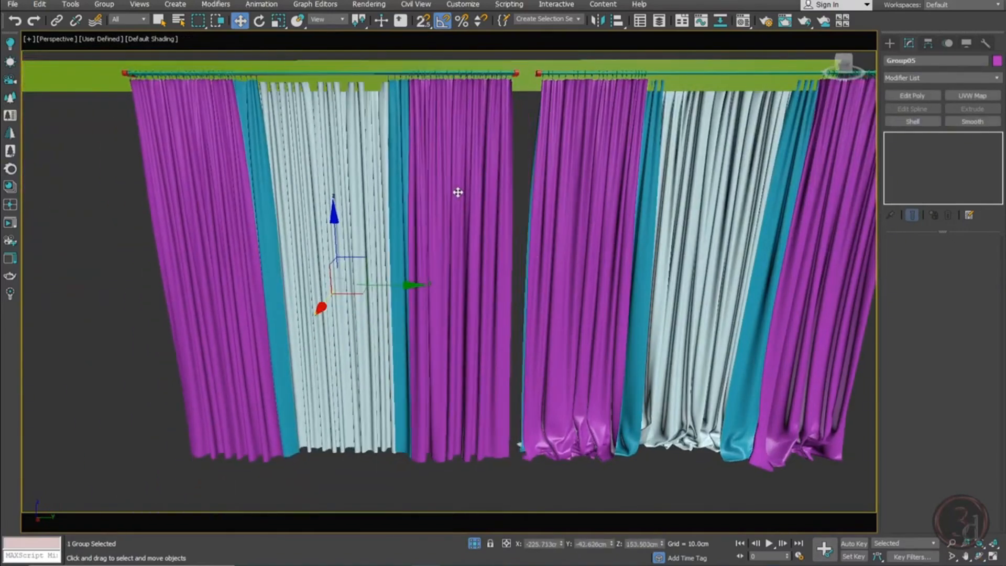
{"action": "key", "text": "Delete"}
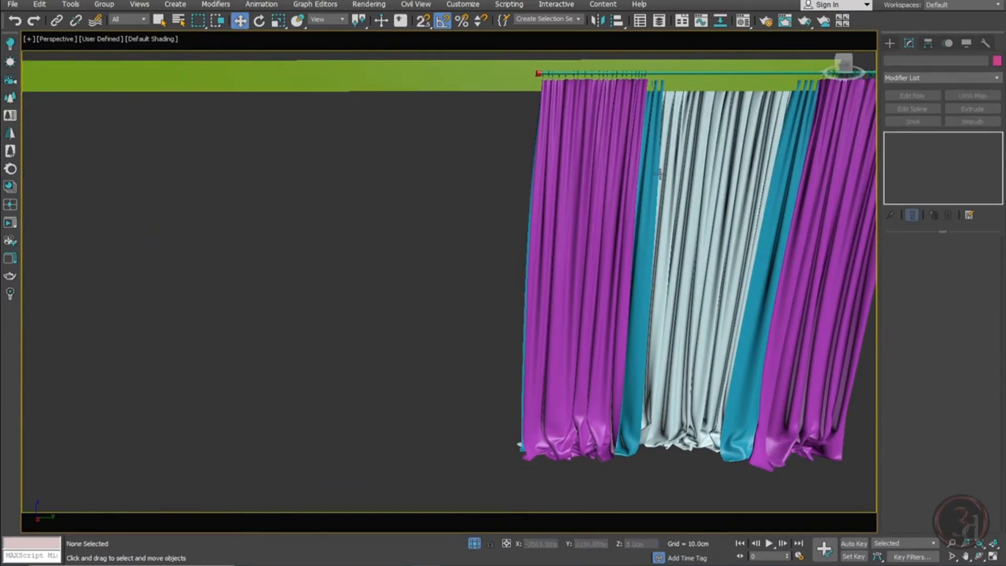
Examine how the remaining curtain group's rods, rings and fabric sit against the cornice in the wireframe Front view
{"action": "key", "text": "z"}
{"action": "left_click", "coordinate": [572, 160]}
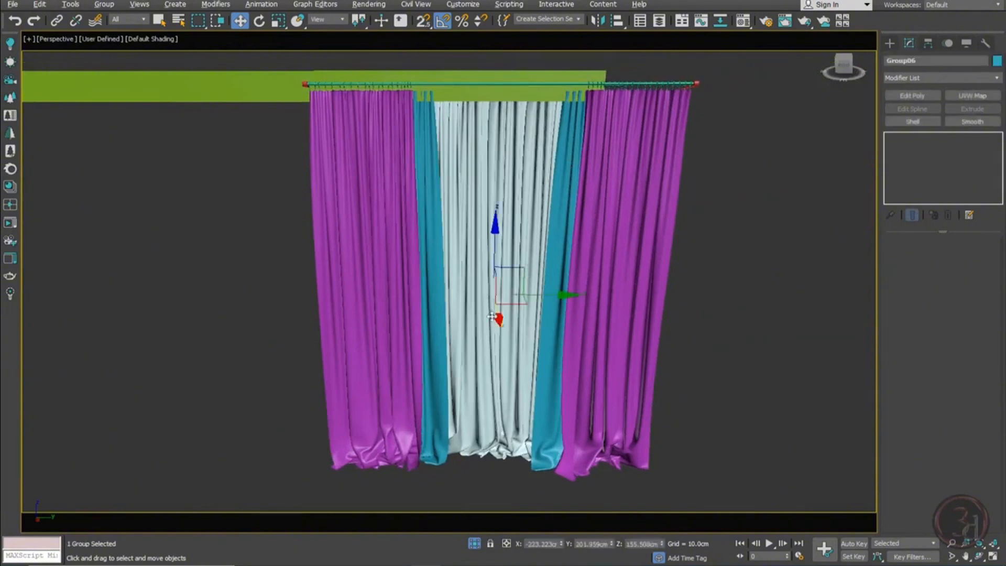
{"action": "middle_click_drag", "start_coordinate": [491, 315], "coordinate": [498, 343], "text": "alt"}
{"action": "left_click_drag", "start_coordinate": [497, 298], "coordinate": [496, 297]}
{"action": "key", "text": "f"}
{"action": "key", "text": "z"}
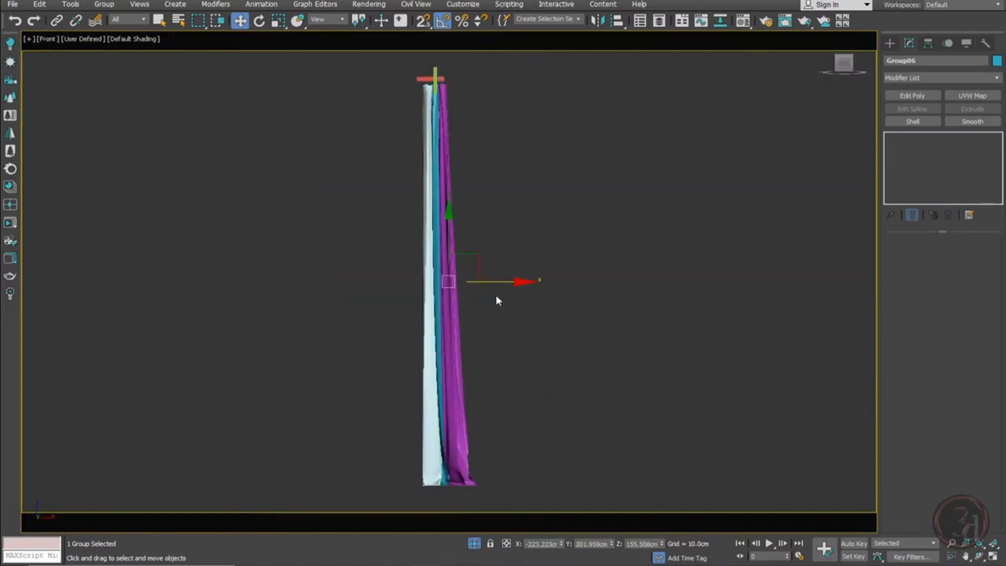
{"action": "key", "text": "F3"}
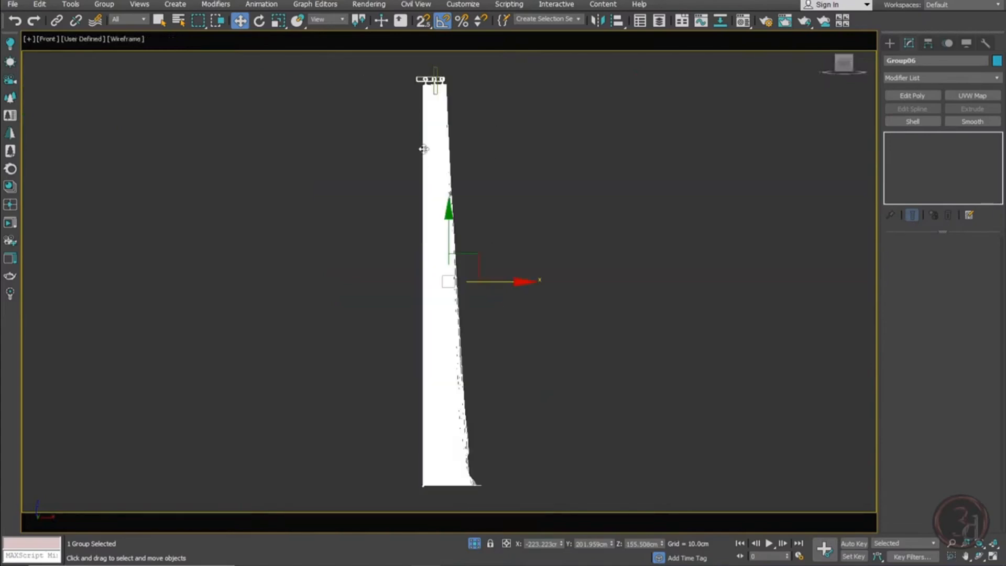
{"action": "scroll", "coordinate": [446, 82], "scroll_direction": "up", "scroll_amount": 8}
{"action": "scroll", "coordinate": [462, 127], "scroll_direction": "up", "scroll_amount": 2}
{"action": "middle_click_drag", "start_coordinate": [462, 127], "coordinate": [478, 194]}
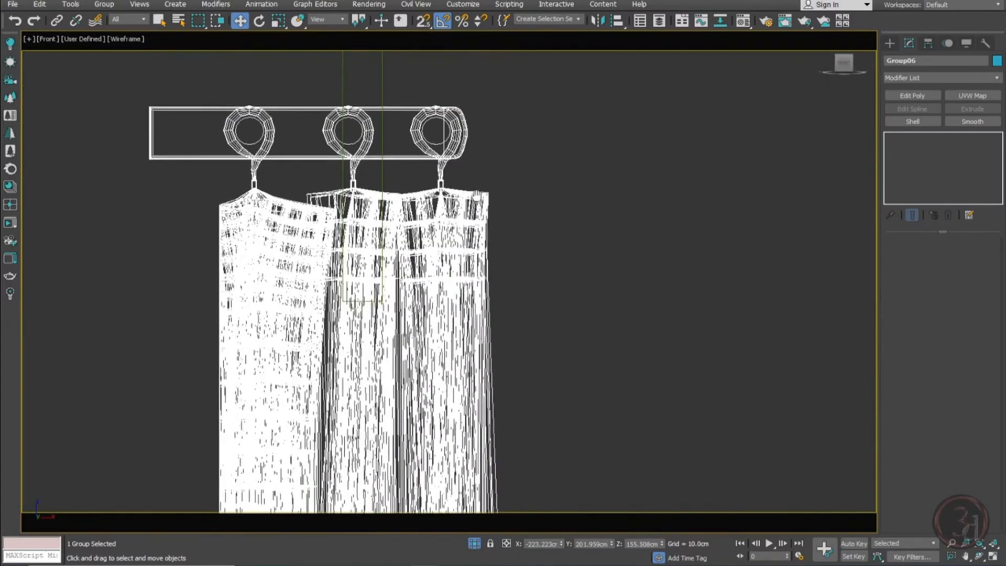
{"action": "scroll", "coordinate": [478, 195], "scroll_direction": "down", "scroll_amount": 2}
{"action": "left_click_drag", "start_coordinate": [464, 245], "coordinate": [456, 248]}
{"action": "key", "text": "ctrl+z"}
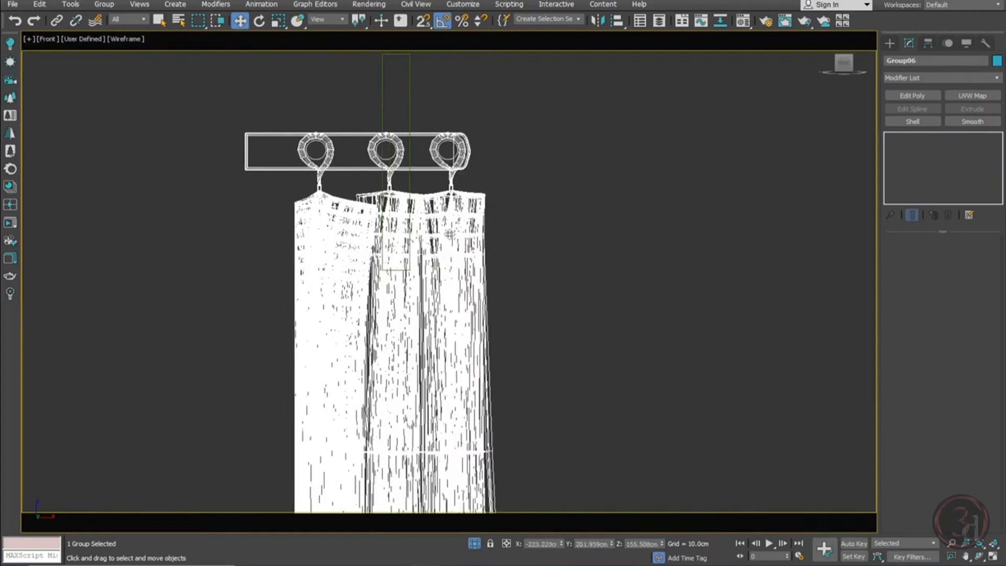
{"action": "scroll", "coordinate": [450, 234], "scroll_direction": "down", "scroll_amount": 8}
{"action": "middle_click_drag", "start_coordinate": [457, 265], "coordinate": [437, 291], "text": "alt"}
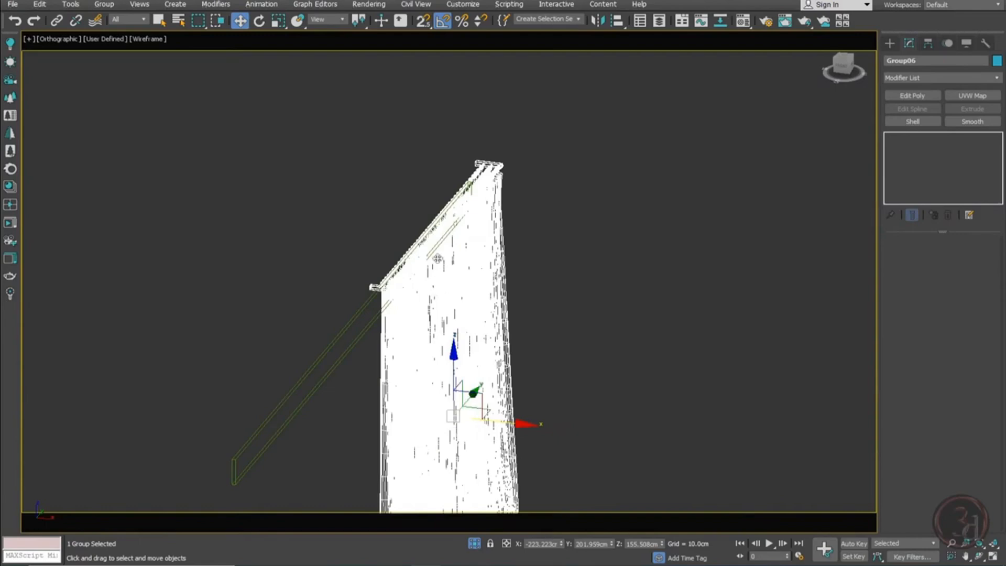
Open the remaining curtain group in the shaded Perspective view and delete its nested group of rods, rings and red brackets
{"action": "key", "text": "p"}
{"action": "scroll", "coordinate": [419, 274], "scroll_direction": "up", "scroll_amount": 5}
{"action": "key", "text": "alt+o"}
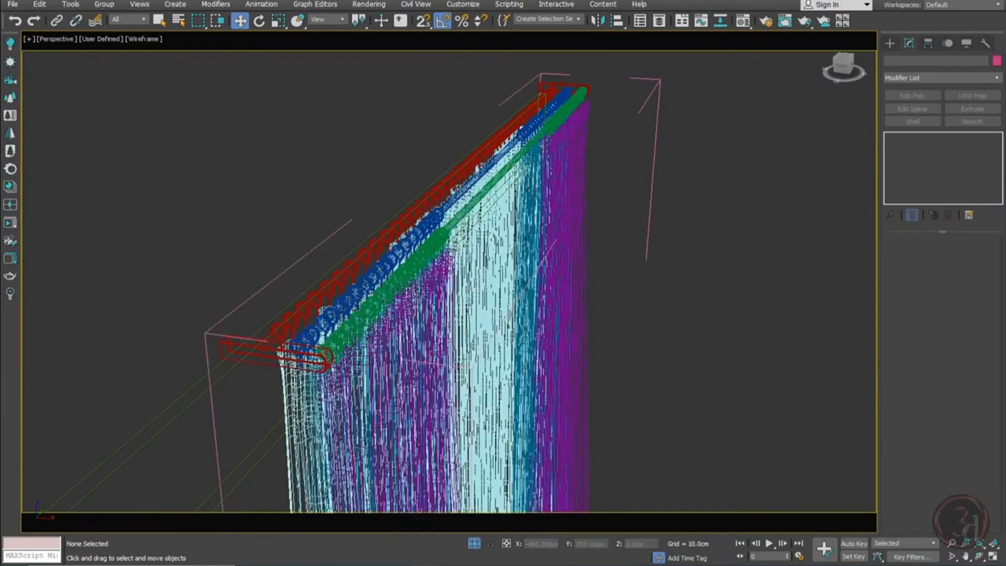
{"action": "key", "text": "F3"}
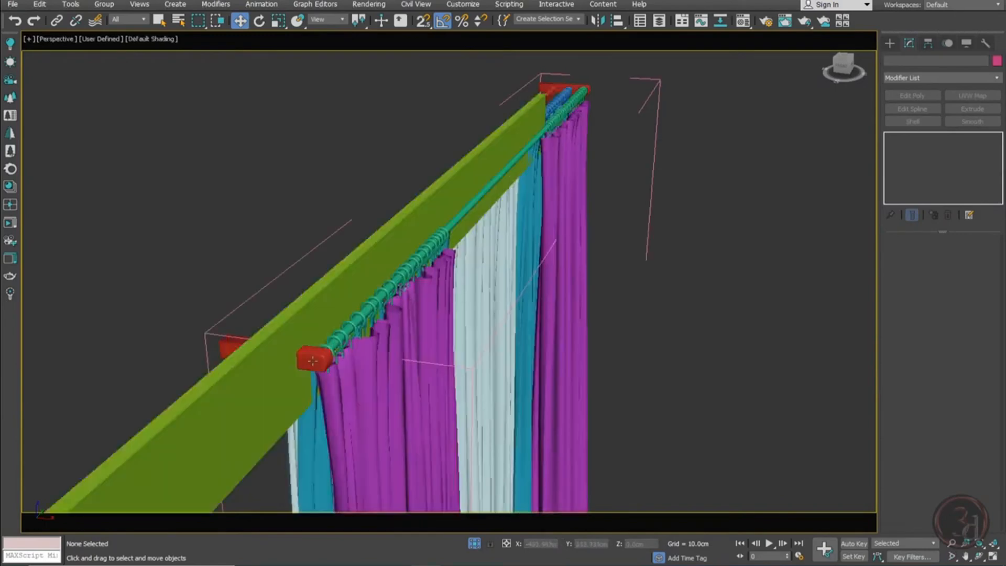
{"action": "left_click_drag", "start_coordinate": [312, 361], "coordinate": [147, 341]}
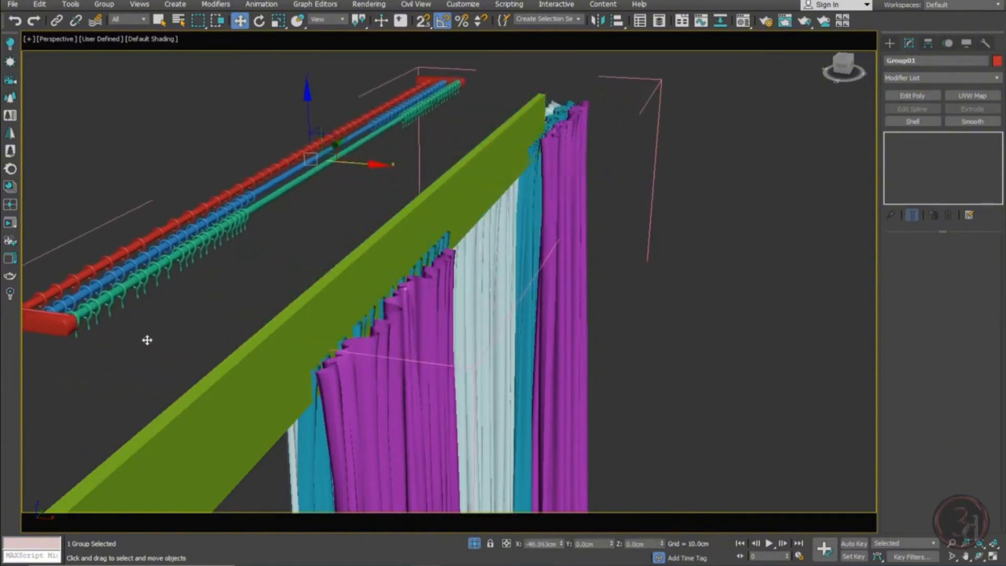
{"action": "right_click", "coordinate": [147, 340]}
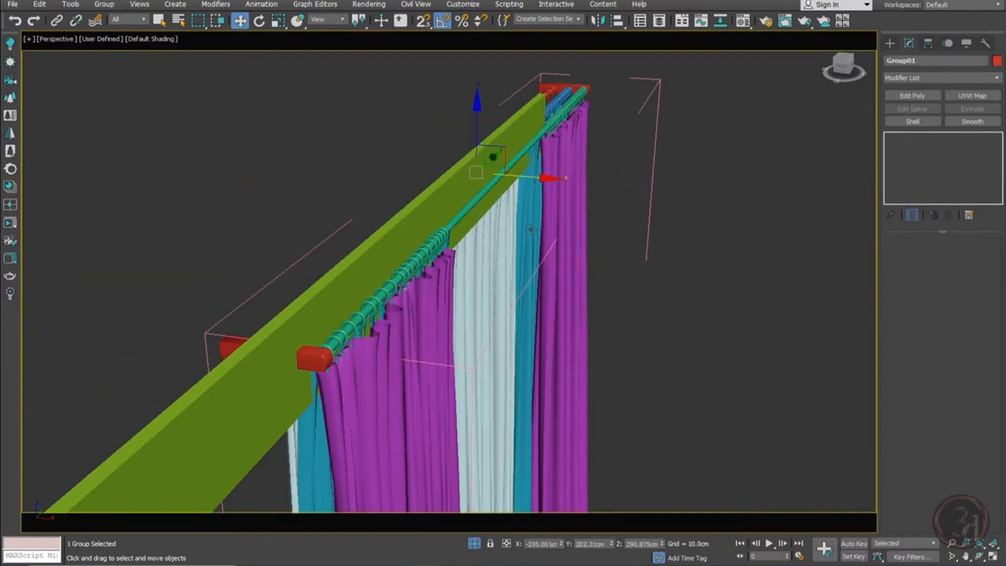
{"action": "key", "text": "Delete"}
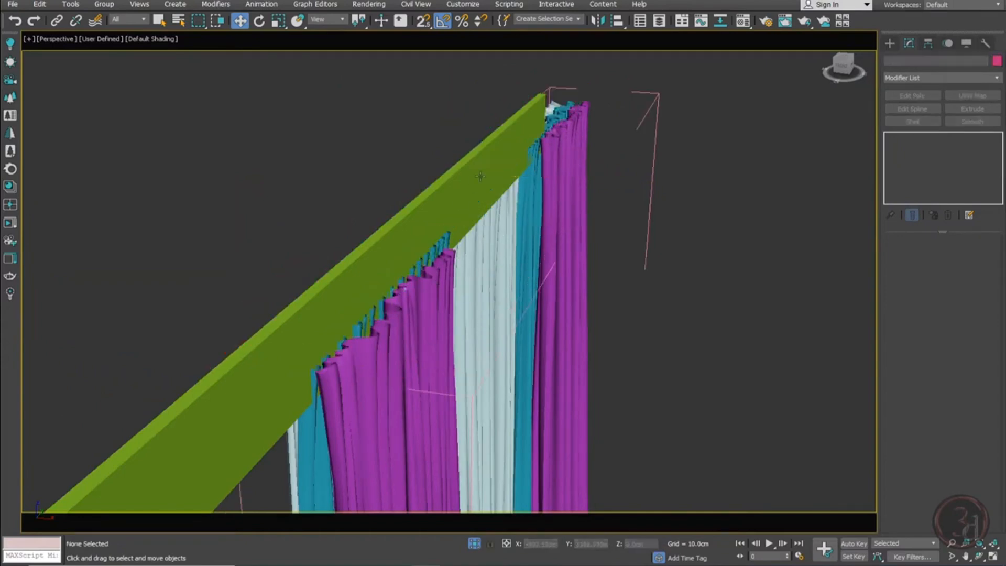
{"action": "left_click", "coordinate": [480, 177]}
{"action": "scroll", "coordinate": [409, 190], "scroll_direction": "up", "scroll_amount": 8}
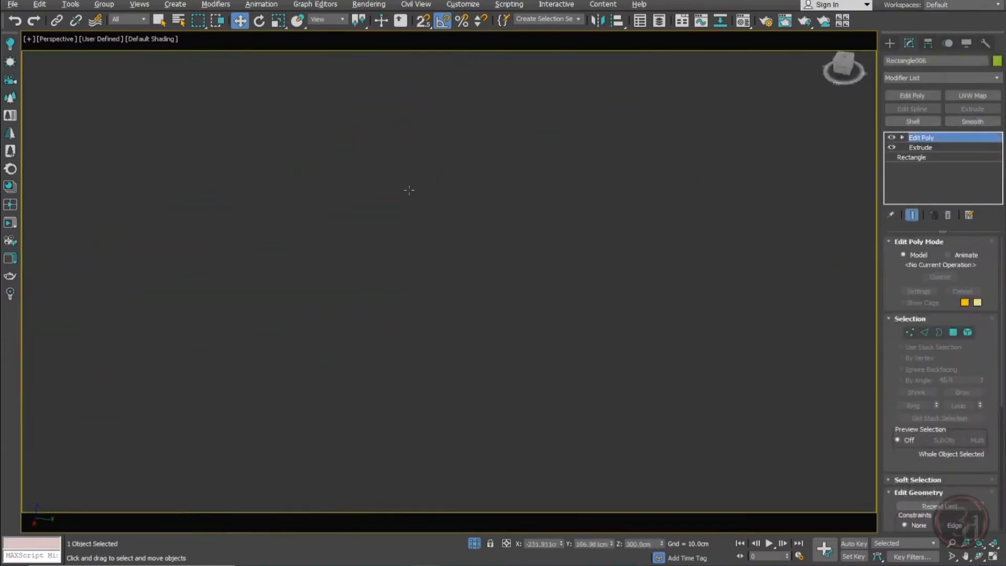
{"action": "scroll", "coordinate": [435, 194], "scroll_direction": "down", "scroll_amount": 4}
{"action": "left_click_drag", "start_coordinate": [254, 272], "coordinate": [357, 283]}
{"action": "key", "text": "ctrl+z"}
Delete the two purple outer curtain panels from the open group
{"action": "scroll", "coordinate": [414, 217], "scroll_direction": "down", "scroll_amount": 3}
{"action": "scroll", "coordinate": [414, 216], "scroll_direction": "down", "scroll_amount": 3}
{"action": "middle_click_drag", "start_coordinate": [408, 333], "coordinate": [339, 376], "text": "alt"}
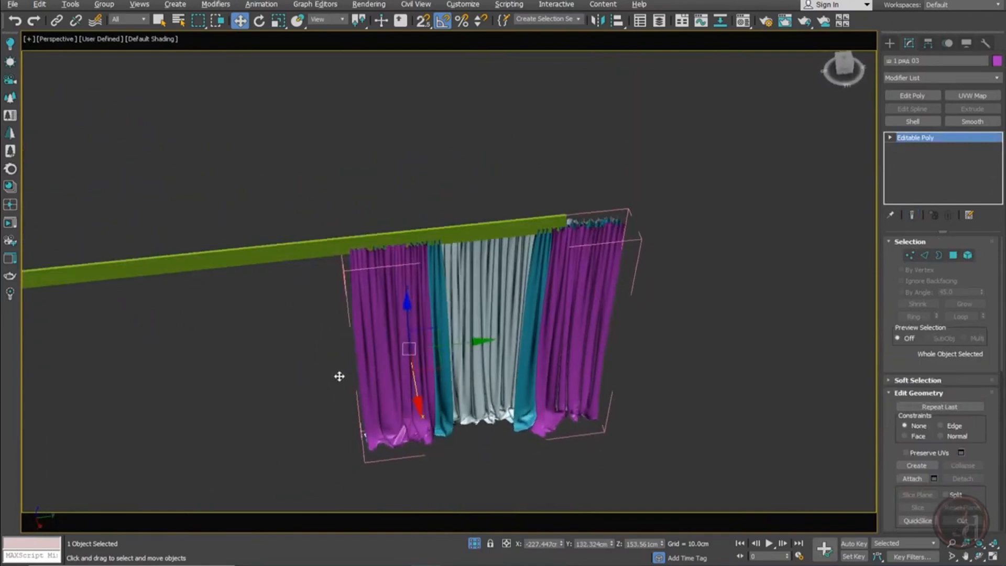
{"action": "left_click_drag", "start_coordinate": [418, 393], "coordinate": [387, 328]}
{"action": "key", "text": "ctrl+z"}
{"action": "left_click", "coordinate": [577, 359], "text": "ctrl"}
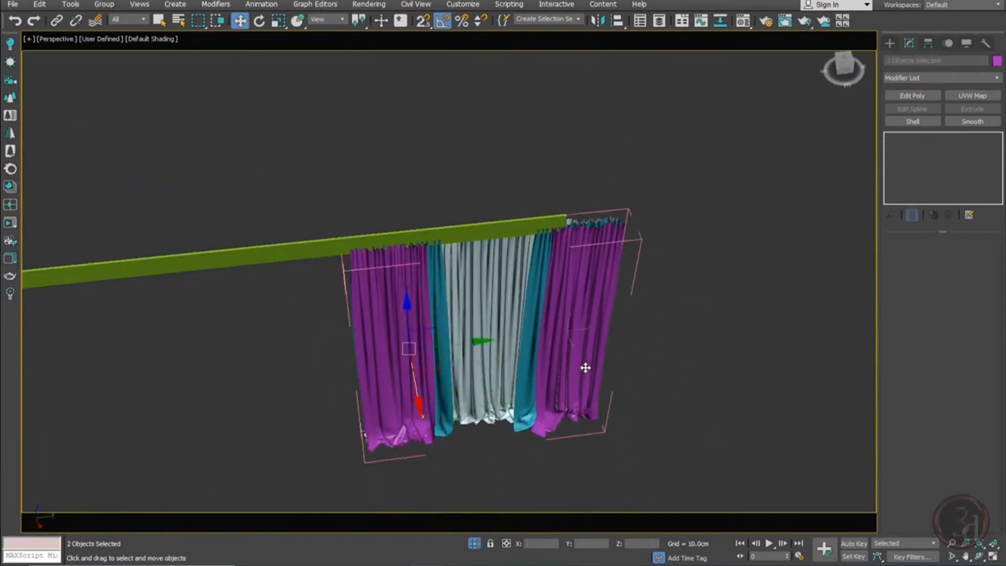
{"action": "key", "text": "Delete"}
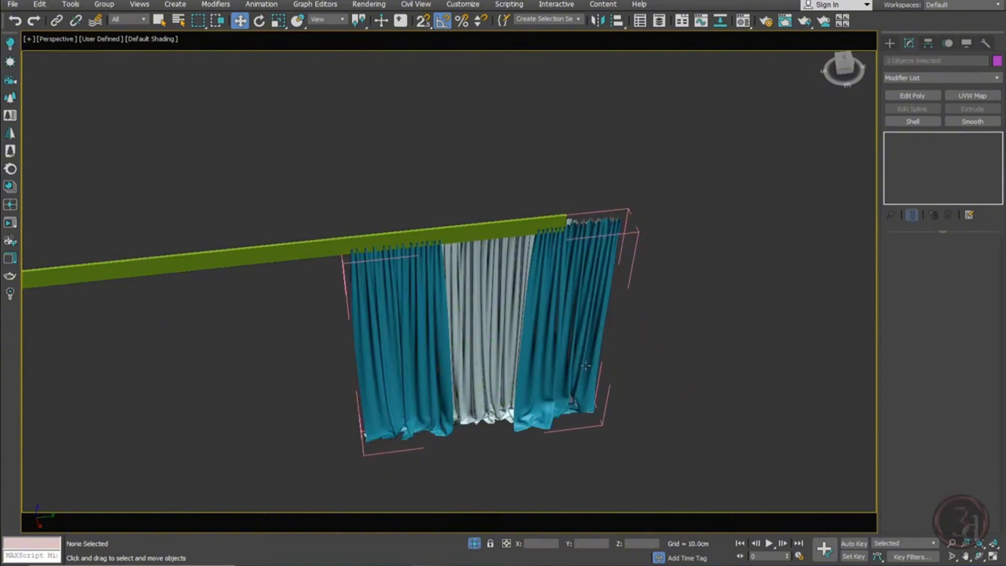
{"action": "left_click_drag", "start_coordinate": [586, 365], "coordinate": [641, 463]}
{"action": "key", "text": "ctrl+z"}
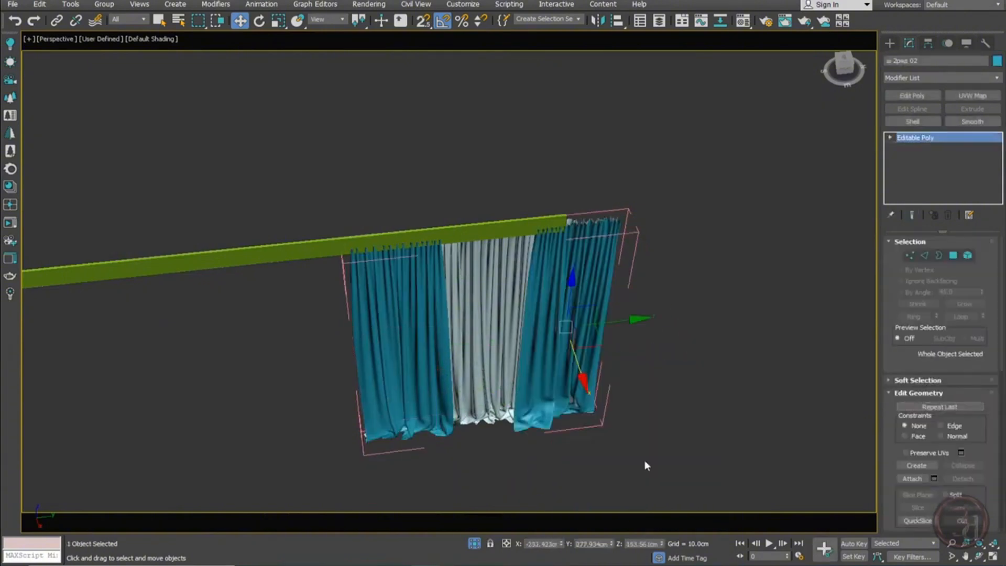
{"action": "left_click_drag", "start_coordinate": [388, 342], "coordinate": [448, 527]}
{"action": "key", "text": "ctrl+z"}
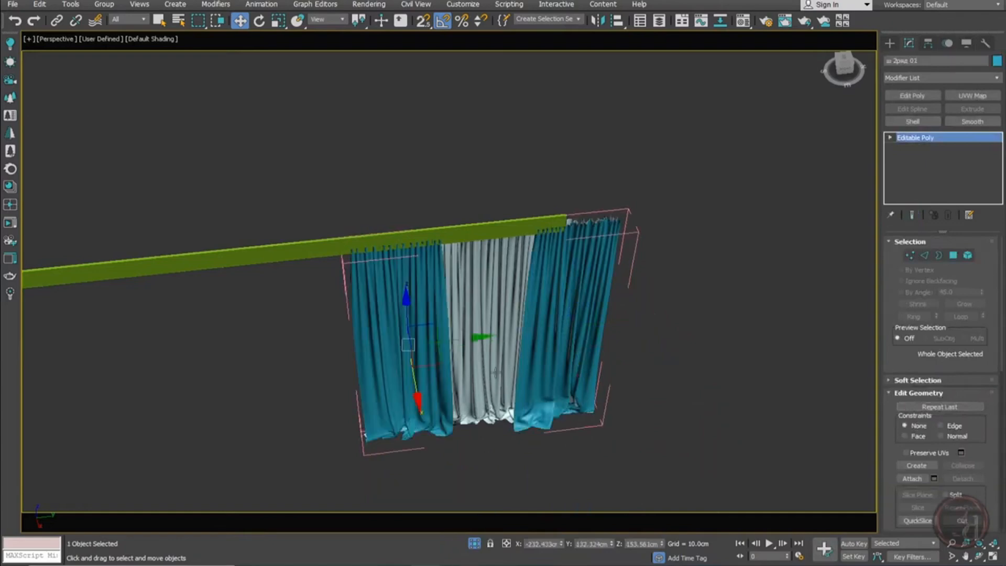
Close the curtain group and move it to about X -225.4 cm, Y 155.7 cm, lining it up with the cornice's end
{"action": "middle_click_drag", "start_coordinate": [415, 373], "coordinate": [407, 395], "text": "alt"}
{"action": "left_click", "coordinate": [503, 335]}
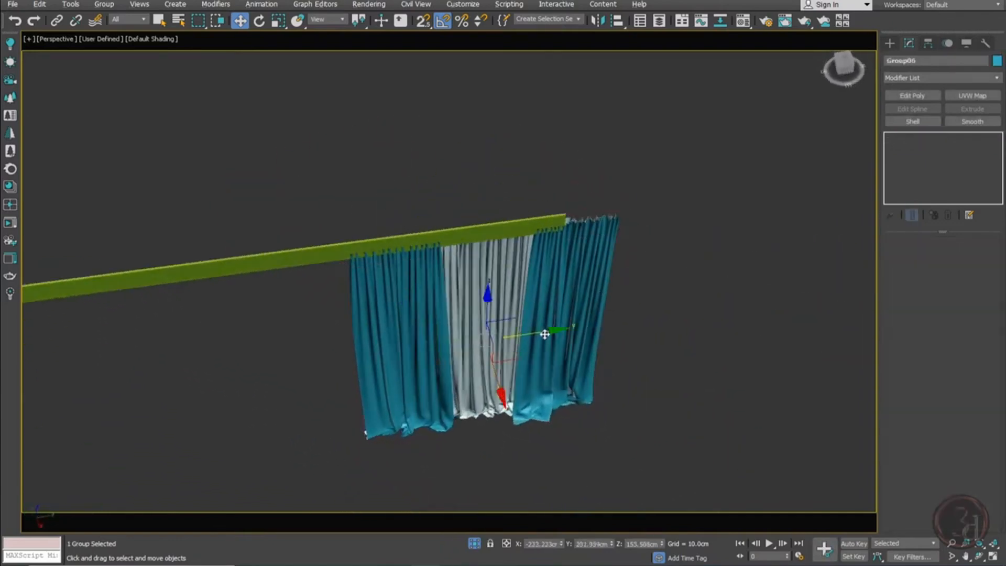
{"action": "left_click_drag", "start_coordinate": [547, 334], "coordinate": [493, 342]}
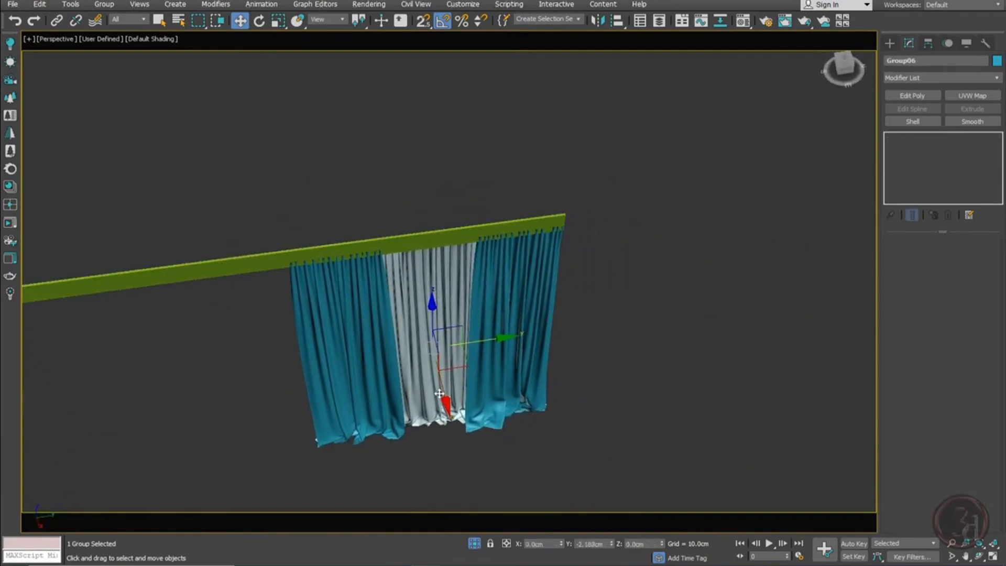
{"action": "left_click_drag", "start_coordinate": [447, 393], "coordinate": [446, 391]}
{"action": "middle_click_drag", "start_coordinate": [446, 391], "coordinate": [465, 353], "text": "alt"}
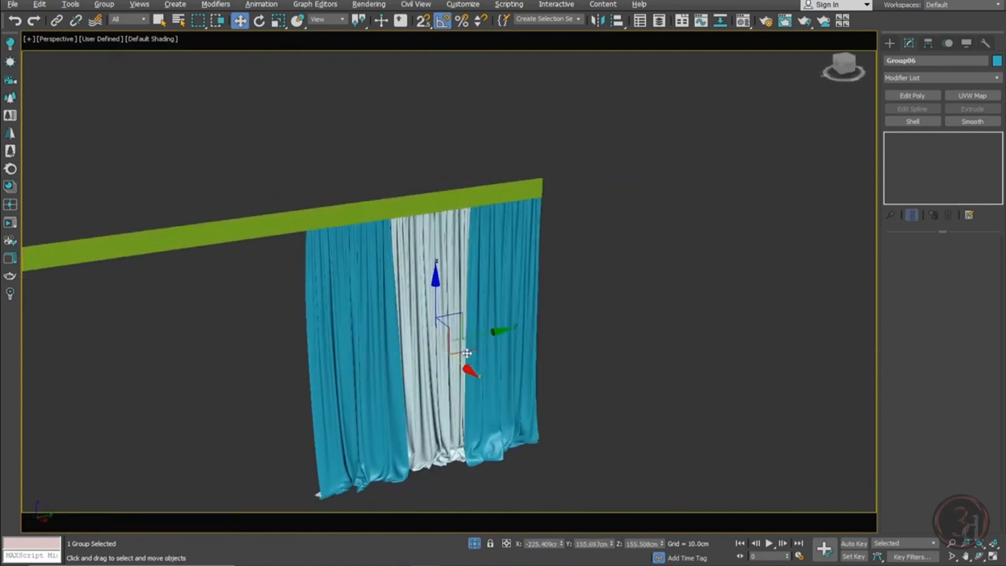
Exit isolation to show the whole room again and return to the Corona camera view
{"action": "left_click", "coordinate": [474, 545]}
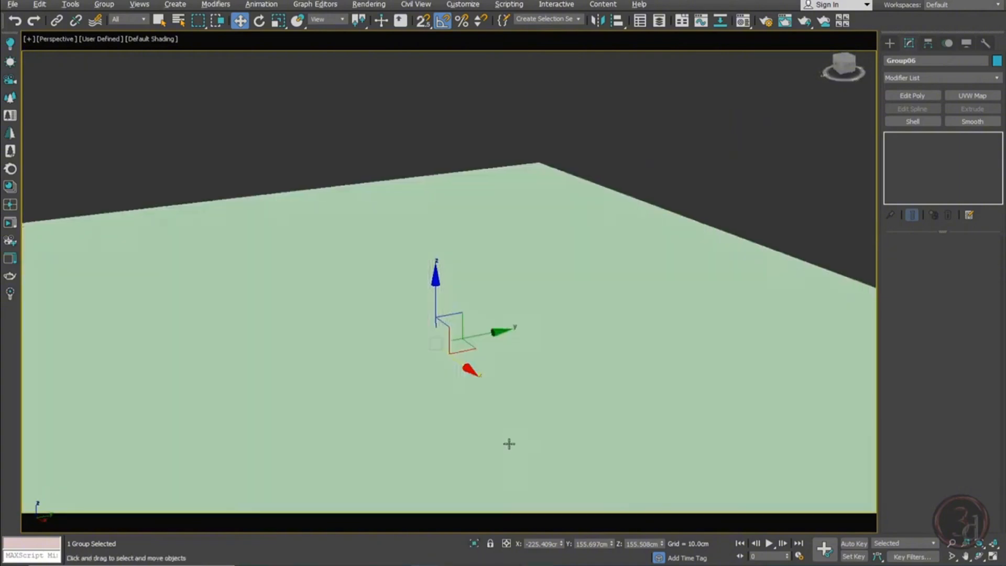
{"action": "middle_click_drag", "start_coordinate": [510, 443], "coordinate": [522, 413], "text": "alt"}
{"action": "left_click", "coordinate": [508, 392]}
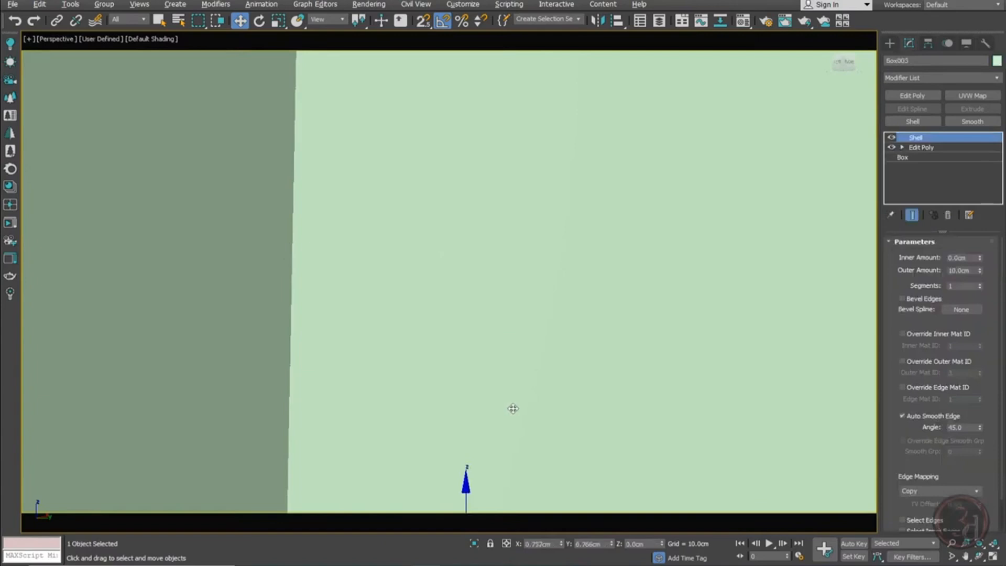
{"action": "key", "text": "c"}
Scale the curtain group vertically and lower it about 9.3 cm toward the floor
{"action": "left_click", "coordinate": [491, 268]}
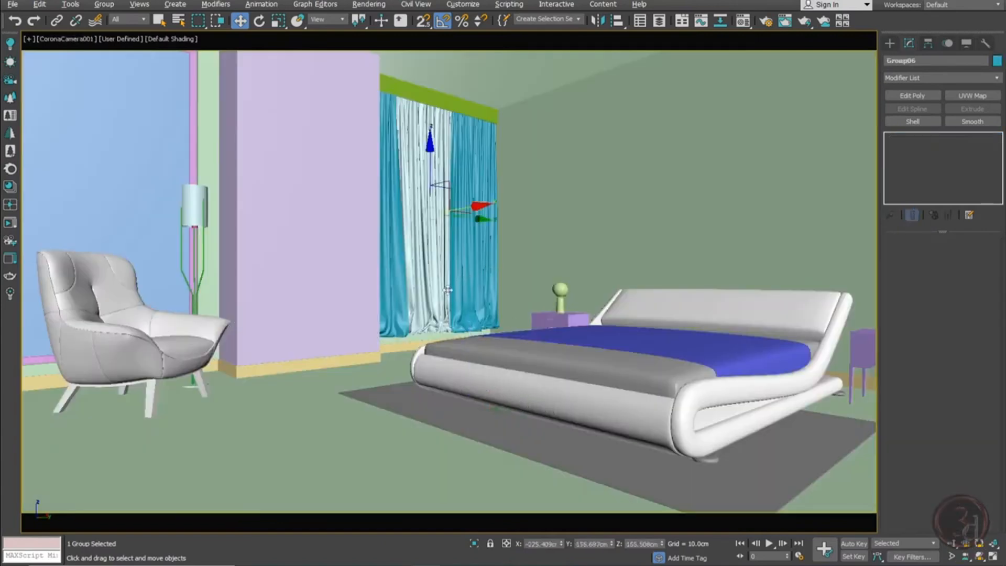
{"action": "left_click_drag", "start_coordinate": [431, 165], "coordinate": [449, 218]}
{"action": "right_click", "coordinate": [450, 209]}
{"action": "key", "text": "r"}
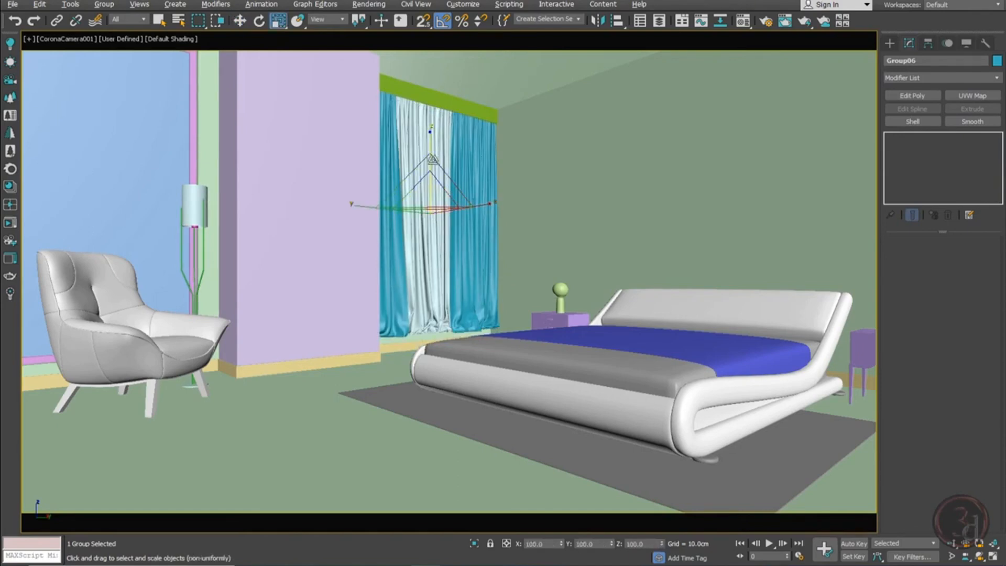
{"action": "left_click_drag", "start_coordinate": [430, 143], "coordinate": [428, 157]}
{"action": "key", "text": "w"}
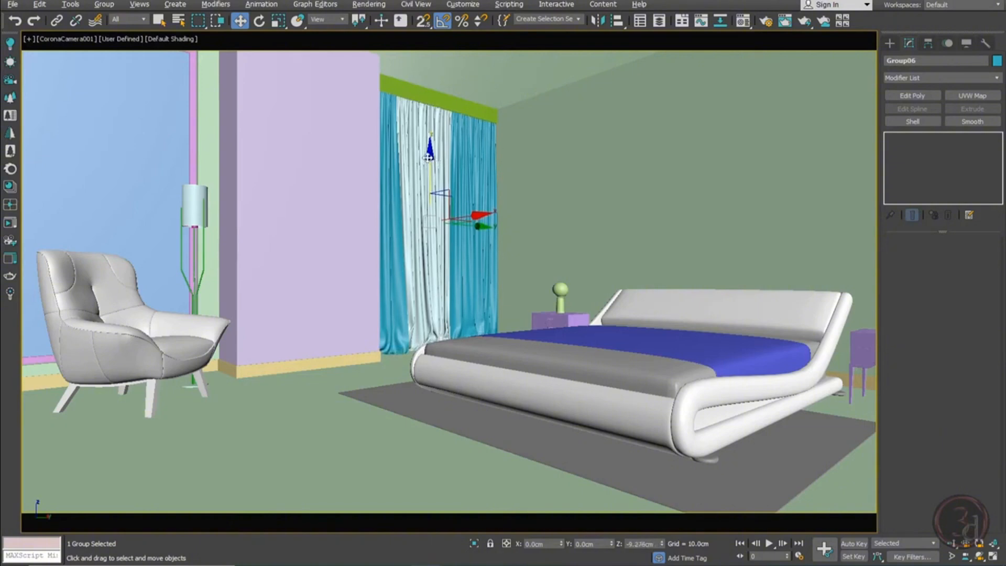
Isolate the curtain group with the floor, examine the hem against the floor in a front wireframe, and return to the full camera view
{"action": "left_click_drag", "start_coordinate": [428, 157], "coordinate": [428, 158]}
{"action": "left_click", "coordinate": [394, 372], "text": "ctrl"}
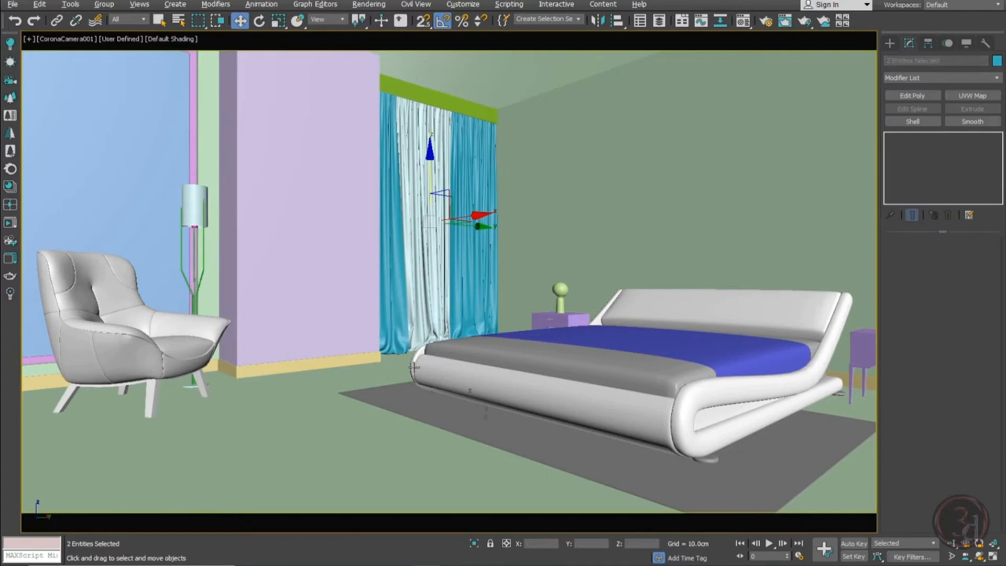
{"action": "key", "text": "alt+q"}
{"action": "key", "text": "f"}
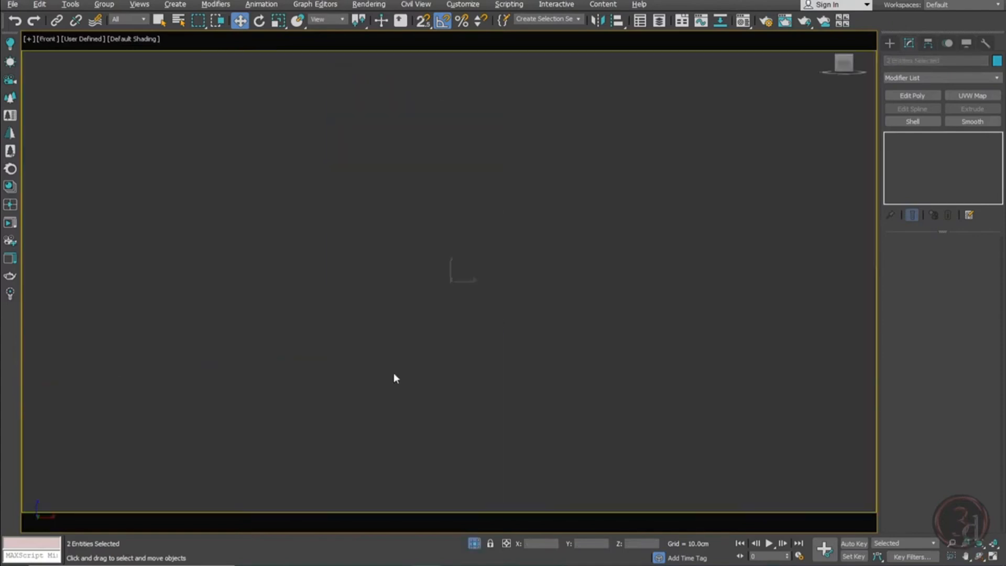
{"action": "key", "text": "z"}
{"action": "middle_click_drag", "start_coordinate": [394, 373], "coordinate": [472, 199]}
{"action": "key", "text": "F3"}
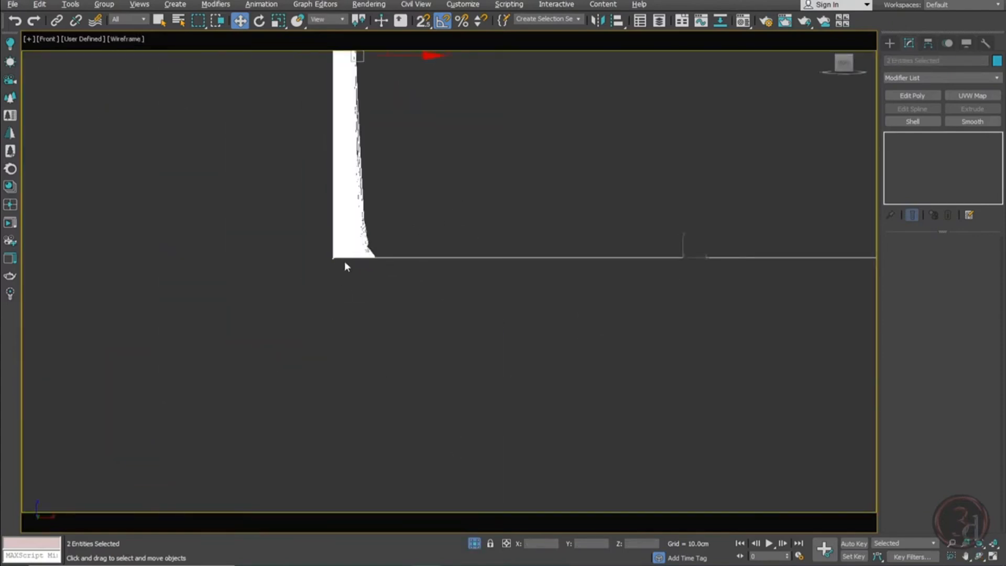
{"action": "scroll", "coordinate": [425, 423], "scroll_direction": "up", "scroll_amount": 6}
{"action": "left_click", "coordinate": [418, 392]}
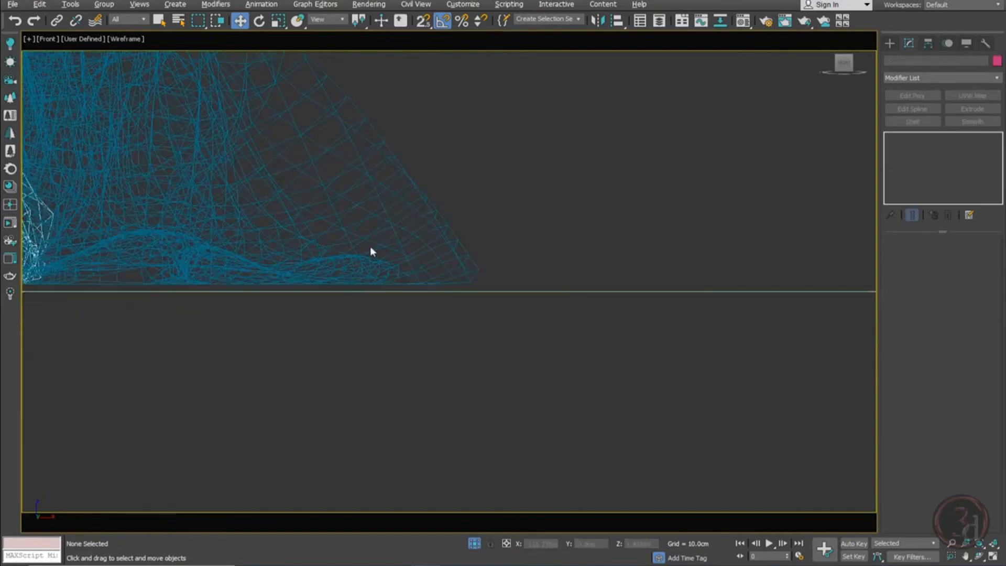
{"action": "scroll", "coordinate": [344, 323], "scroll_direction": "down", "scroll_amount": 5}
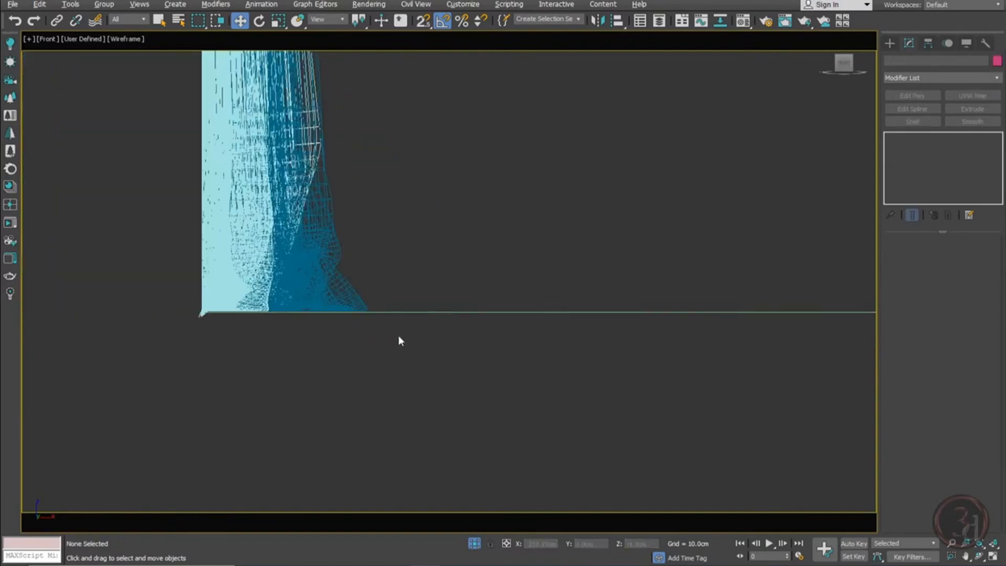
{"action": "key", "text": "c"}
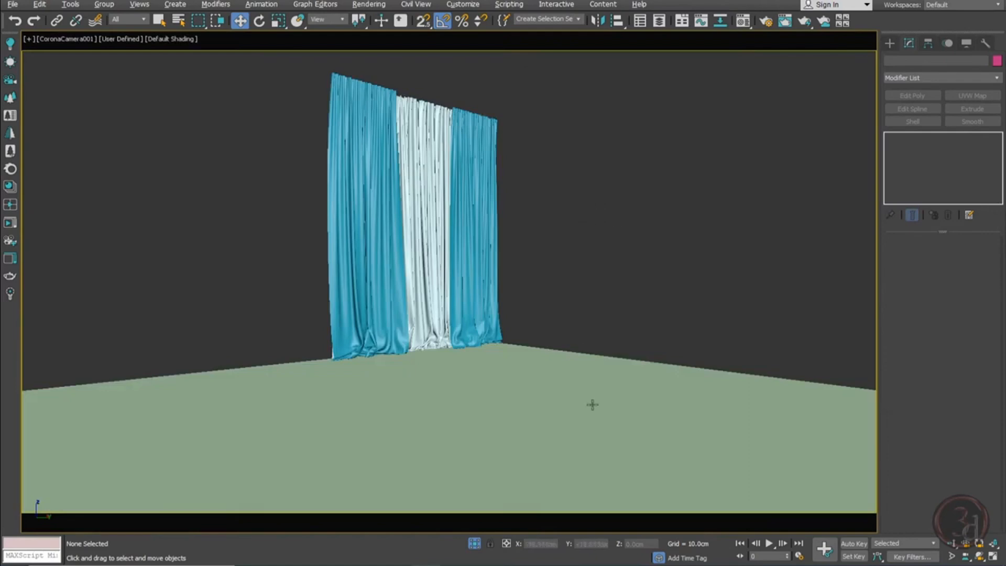
{"action": "left_click", "coordinate": [474, 543]}
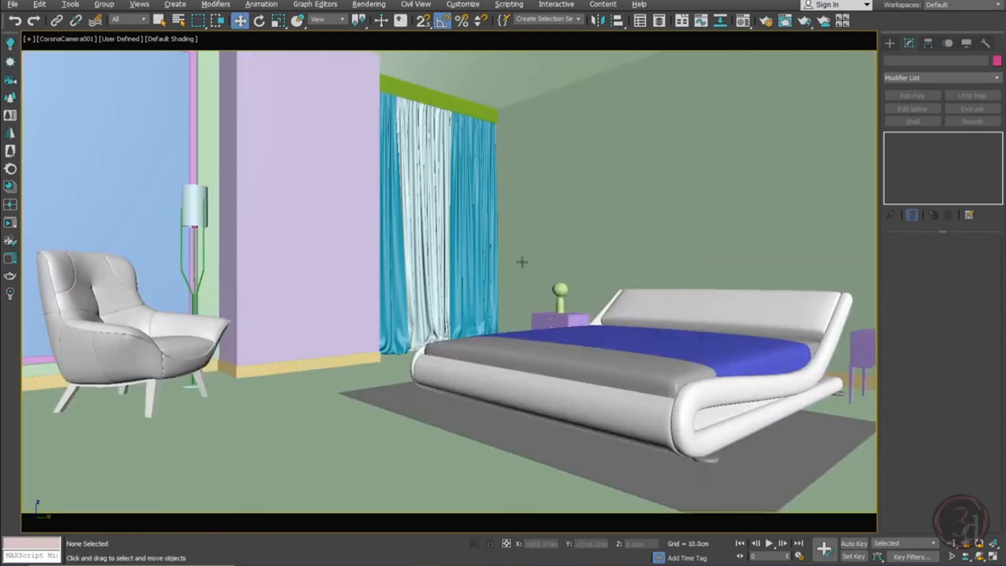
Clone the curtain group as an instance to about Y -172.9 cm, covering the window behind the armchair
{"action": "left_click", "coordinate": [435, 171]}
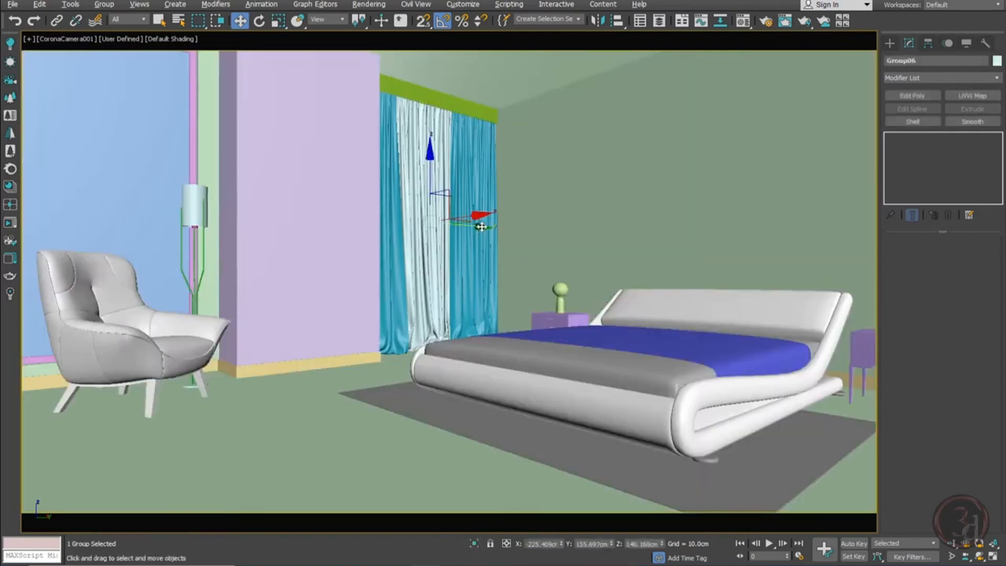
{"action": "mouse_move", "coordinate": [481, 228]}
{"action": "left_mouse_down", "text": "shift"}
{"action": "mouse_move", "coordinate": [129, 211]}
{"action": "mouse_move", "coordinate": [101, 199]}
{"action": "left_mouse_up", "text": "shift"}
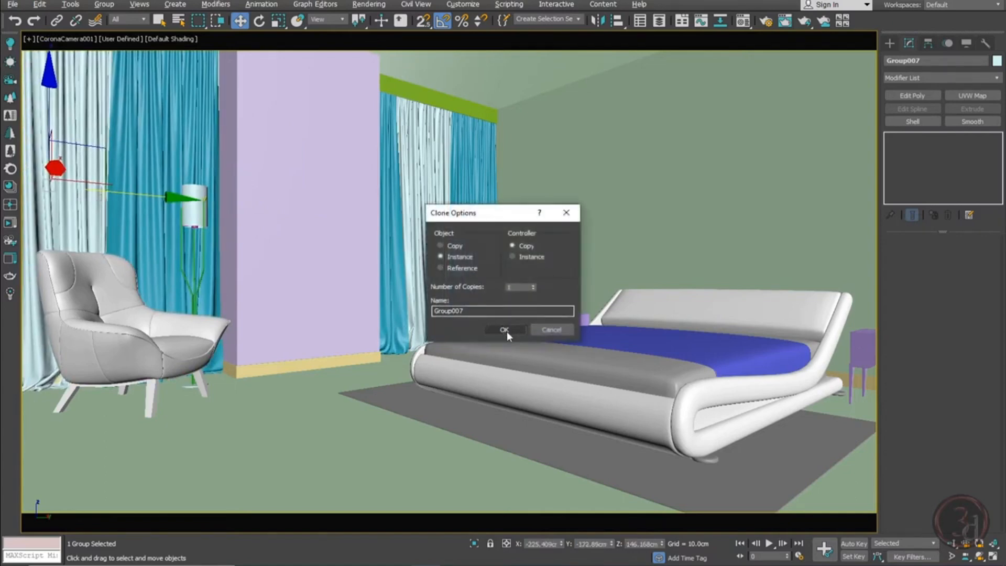
{"action": "left_click", "coordinate": [506, 331]}
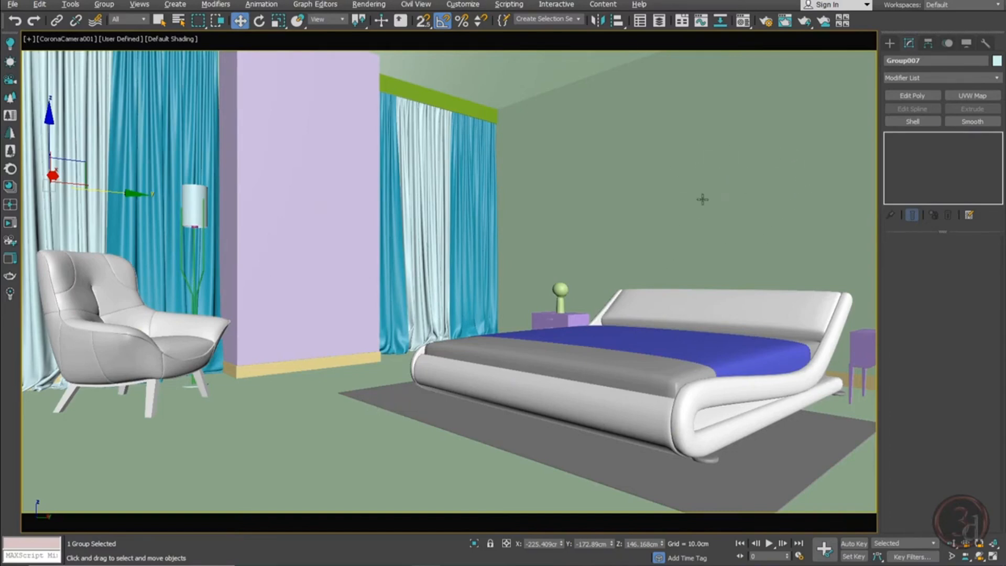
Merge the wall decoration group from walldec.max into the scene, auto-renaming the duplicate object name
{"action": "left_click", "coordinate": [12, 5]}
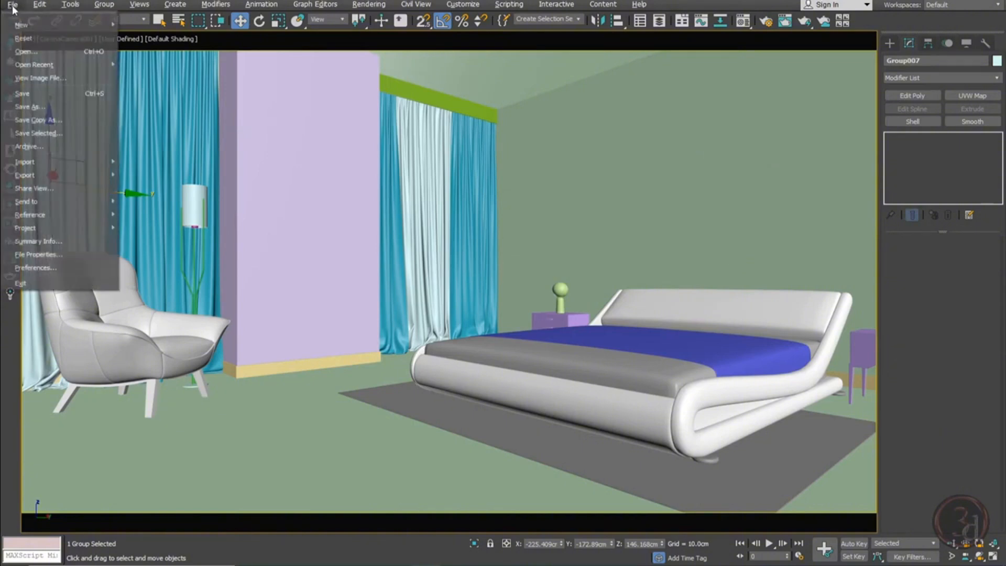
{"action": "mouse_move", "coordinate": [75, 157]}
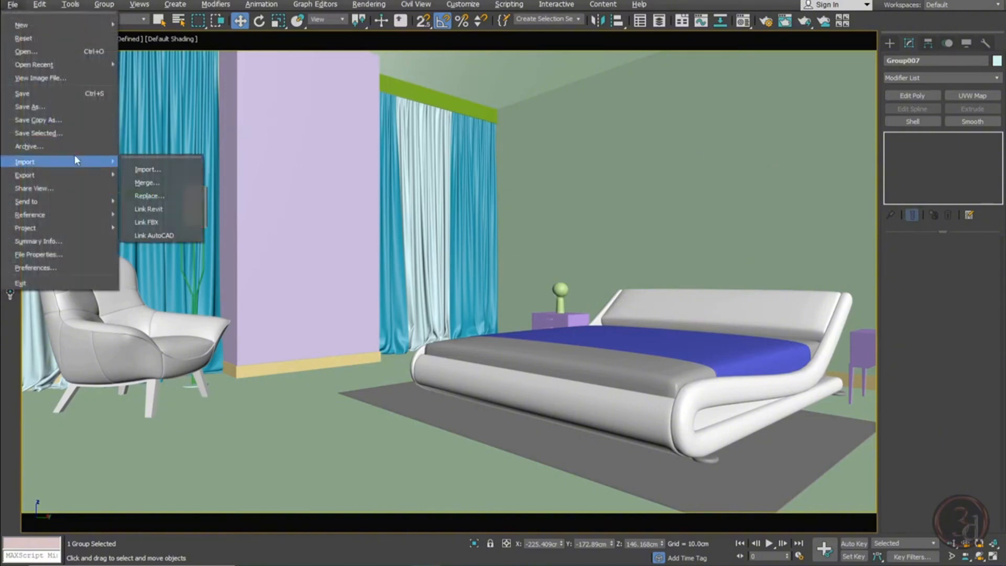
{"action": "left_click", "coordinate": [138, 183]}
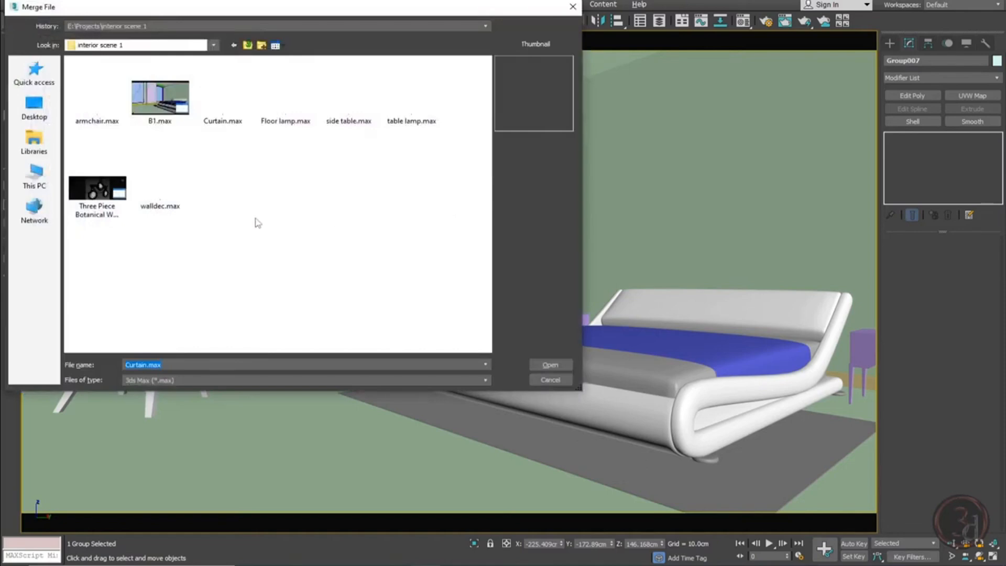
{"action": "left_click", "coordinate": [163, 201]}
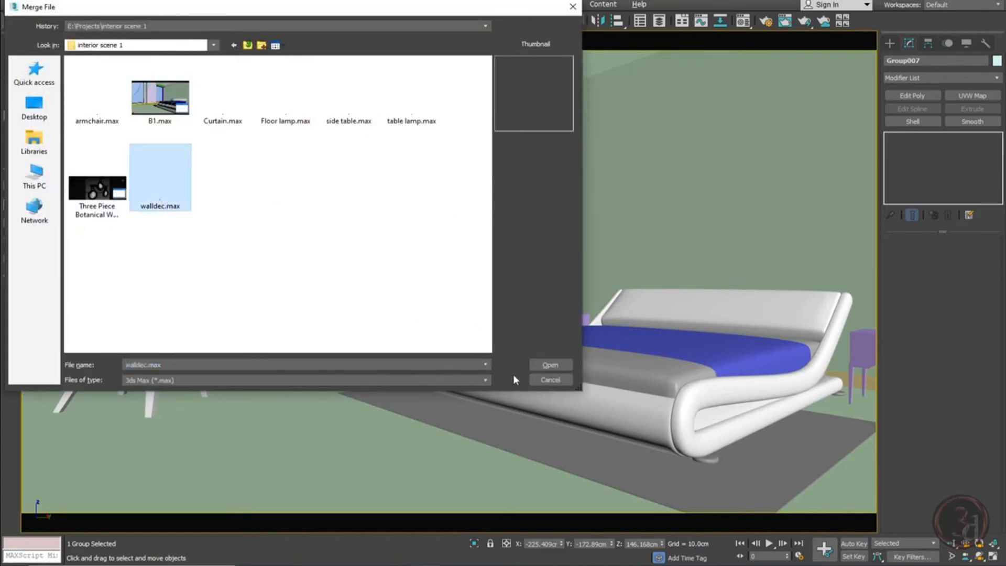
{"action": "left_click", "coordinate": [550, 365]}
{"action": "double_click", "coordinate": [421, 179]}
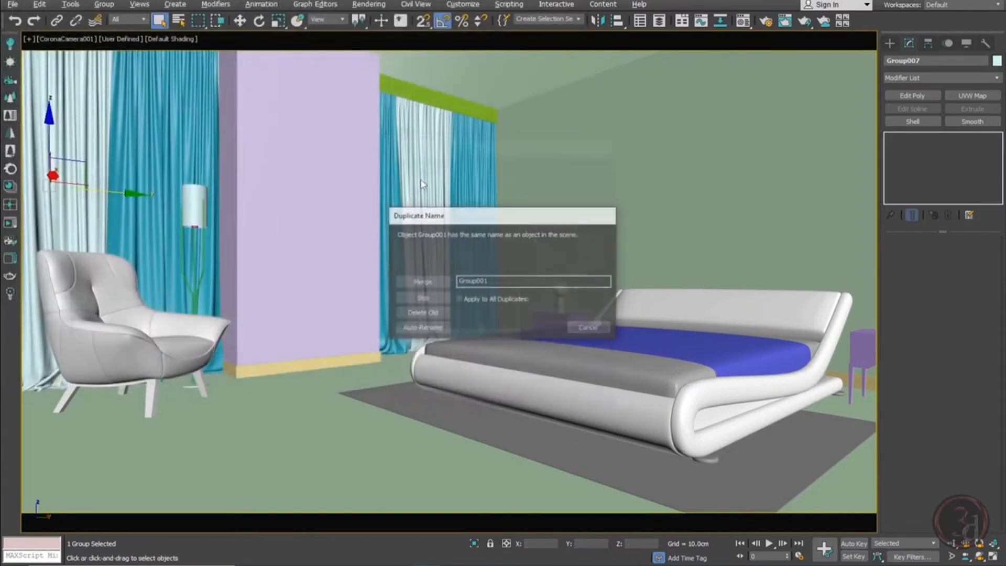
{"action": "left_click", "coordinate": [444, 329]}
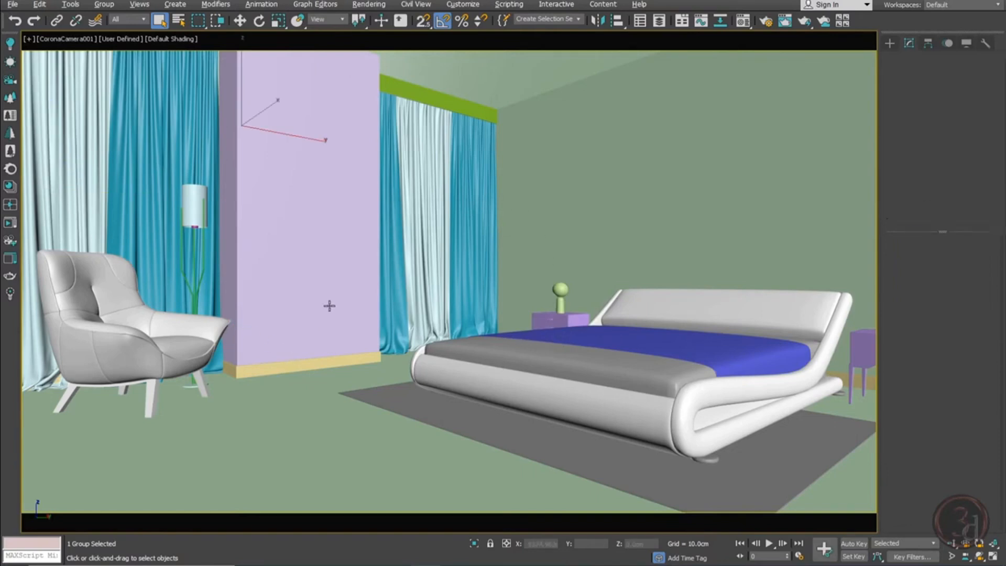
Move the merged plate decoration into the room to about X -180.4 cm and isolate it together with the walls
{"action": "key", "text": "w"}
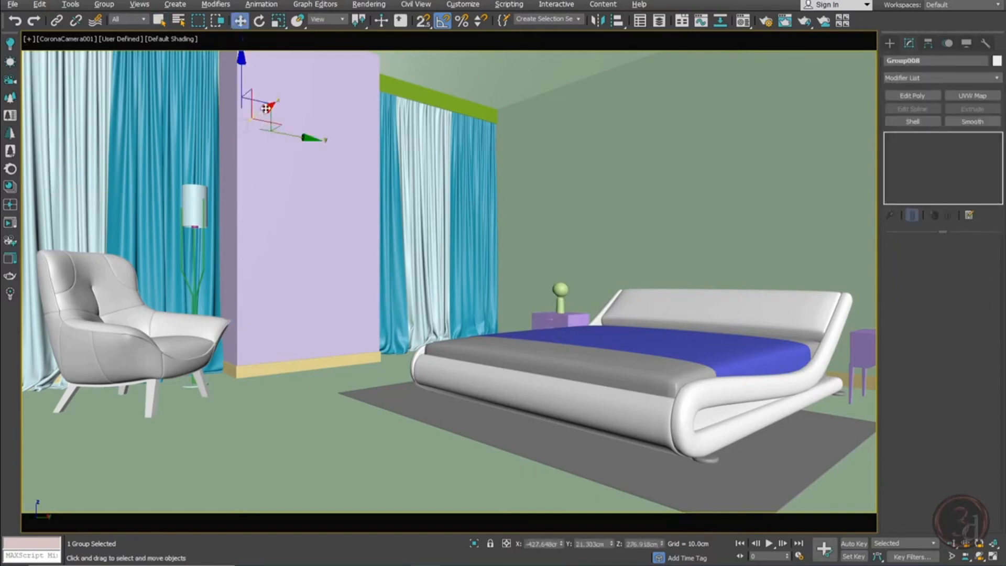
{"action": "left_click_drag", "start_coordinate": [265, 109], "coordinate": [363, 114]}
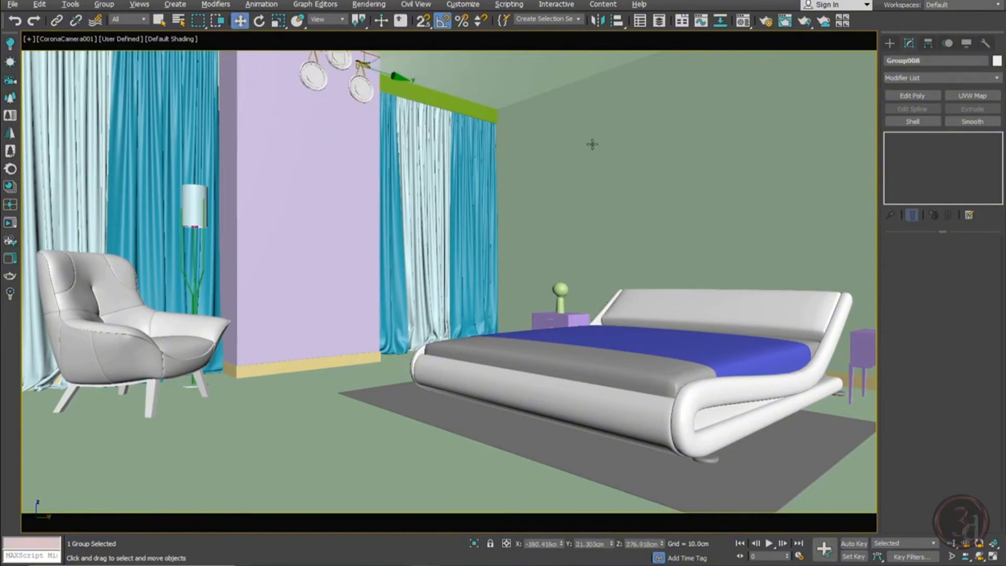
{"action": "left_click", "coordinate": [659, 145], "text": "ctrl"}
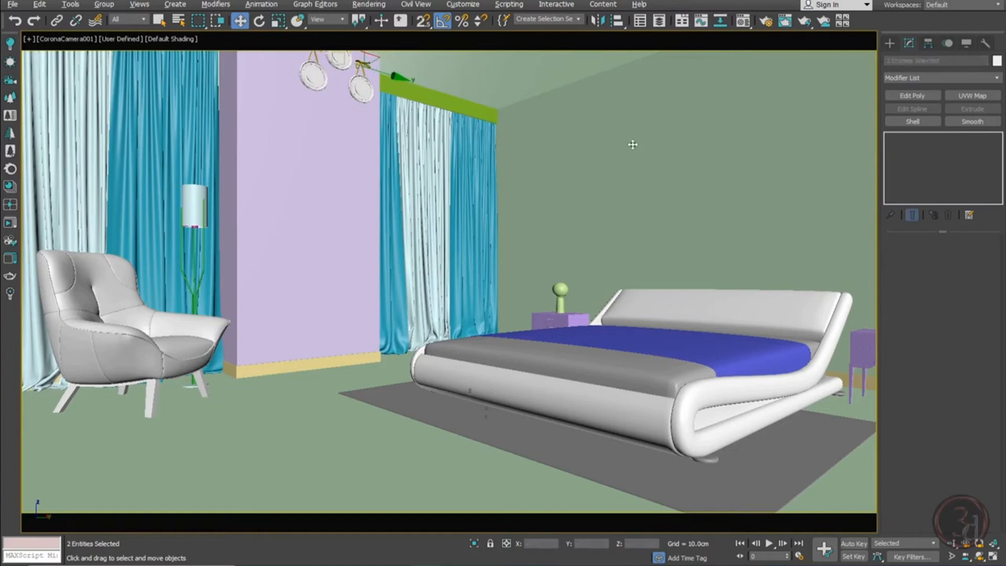
{"action": "key", "text": "alt+q"}
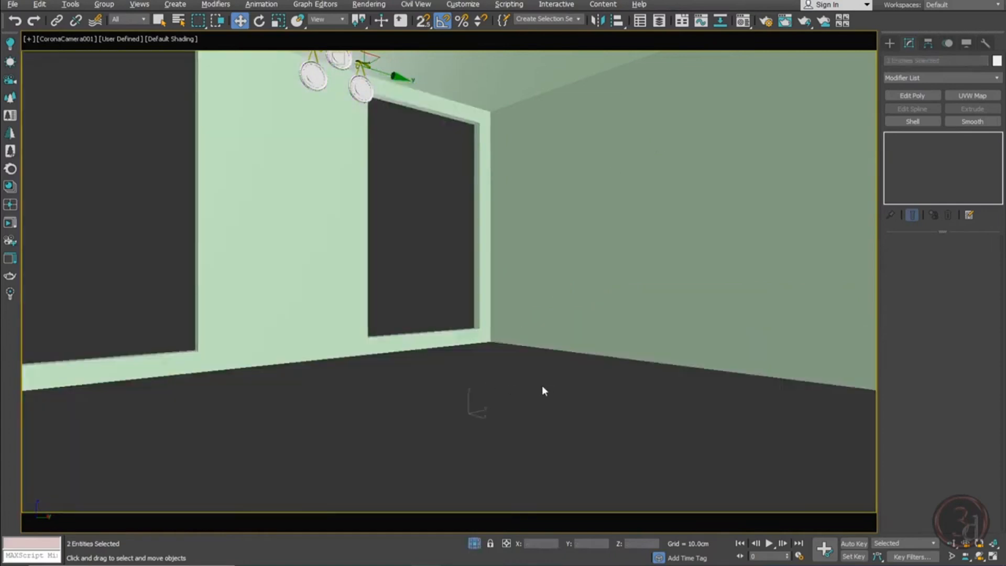
In the top wireframe view, move the plate decoration toward the bedhead wall and rotate it -90° about Z
{"action": "key", "text": "t"}
{"action": "key", "text": "F3"}
{"action": "scroll", "coordinate": [387, 248], "scroll_direction": "down", "scroll_amount": 2}
{"action": "scroll", "coordinate": [293, 342], "scroll_direction": "up", "scroll_amount": 3}
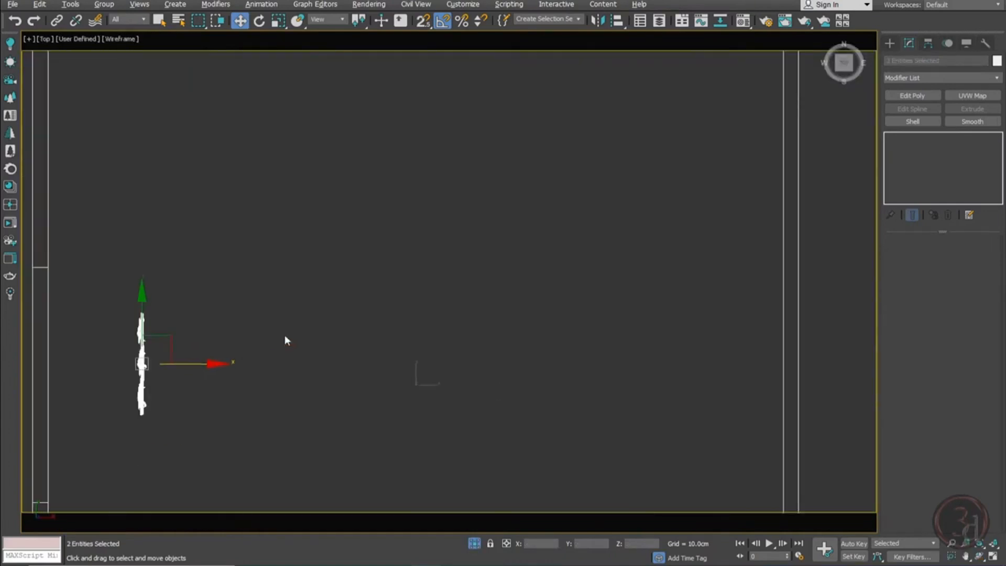
{"action": "scroll", "coordinate": [284, 336], "scroll_direction": "down", "scroll_amount": 1}
{"action": "left_click", "coordinate": [279, 308]}
{"action": "left_click", "coordinate": [185, 346]}
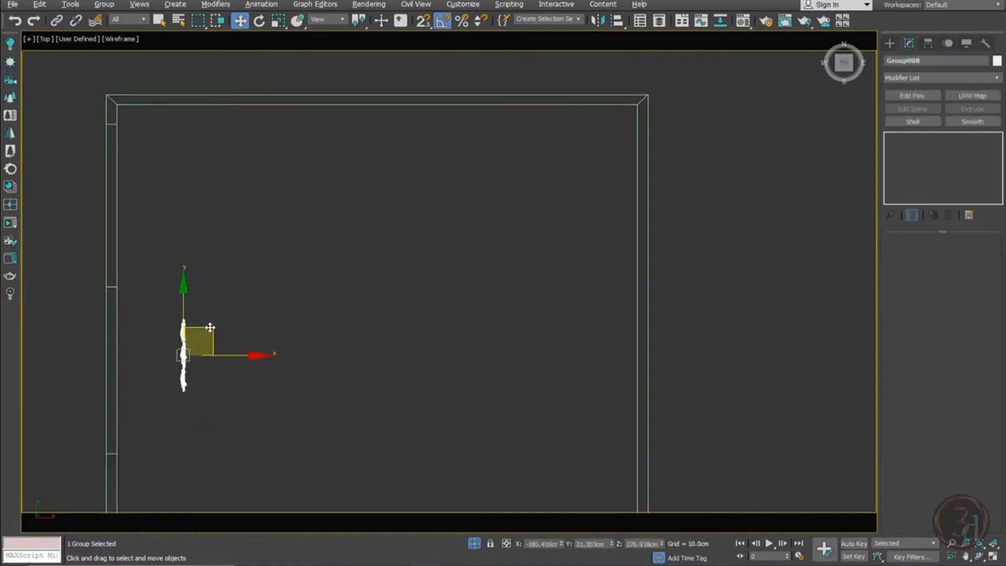
{"action": "left_click_drag", "start_coordinate": [210, 327], "coordinate": [463, 158]}
{"action": "key", "text": "e"}
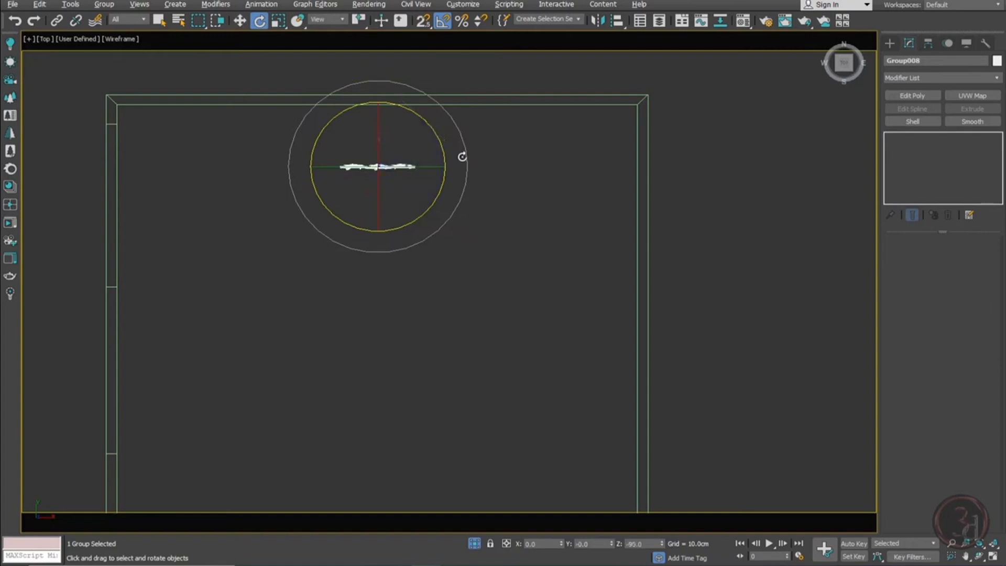
Move the plate decoration along Y to about 261 cm, close to the bedhead wall
{"action": "key", "text": "w"}
{"action": "middle_click_drag", "start_coordinate": [371, 254], "coordinate": [408, 401]}
{"action": "scroll", "coordinate": [401, 296], "scroll_direction": "up", "scroll_amount": 6}
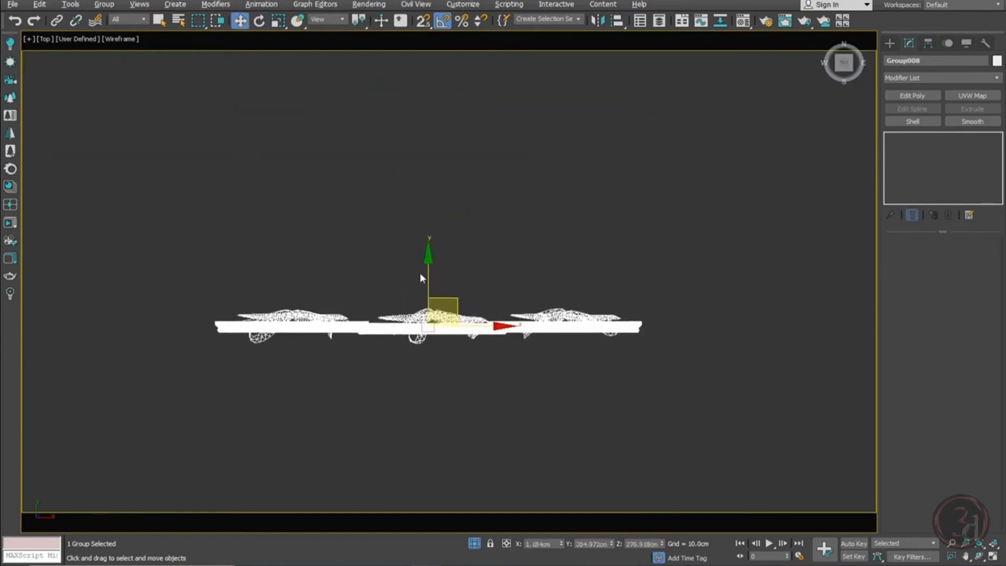
{"action": "scroll", "coordinate": [433, 273], "scroll_direction": "down", "scroll_amount": 4}
{"action": "left_click_drag", "start_coordinate": [431, 258], "coordinate": [432, 96]}
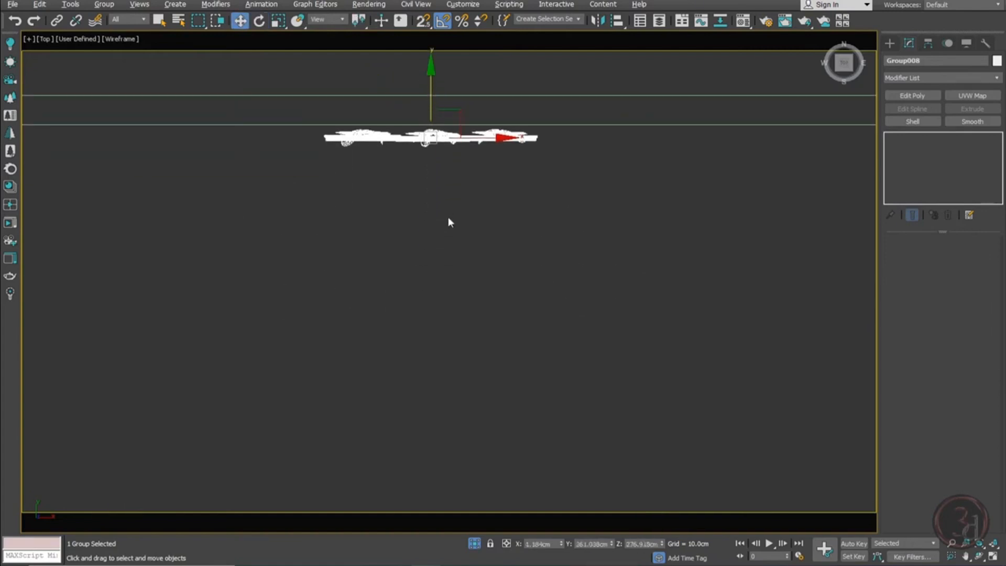
{"action": "middle_click_drag", "start_coordinate": [448, 219], "coordinate": [445, 249]}
Lower the plate decoration to about Z 260.6 cm and set it against the wall at about Y 263.2 cm, working in perspective
{"action": "key", "text": "p"}
{"action": "key", "text": "z"}
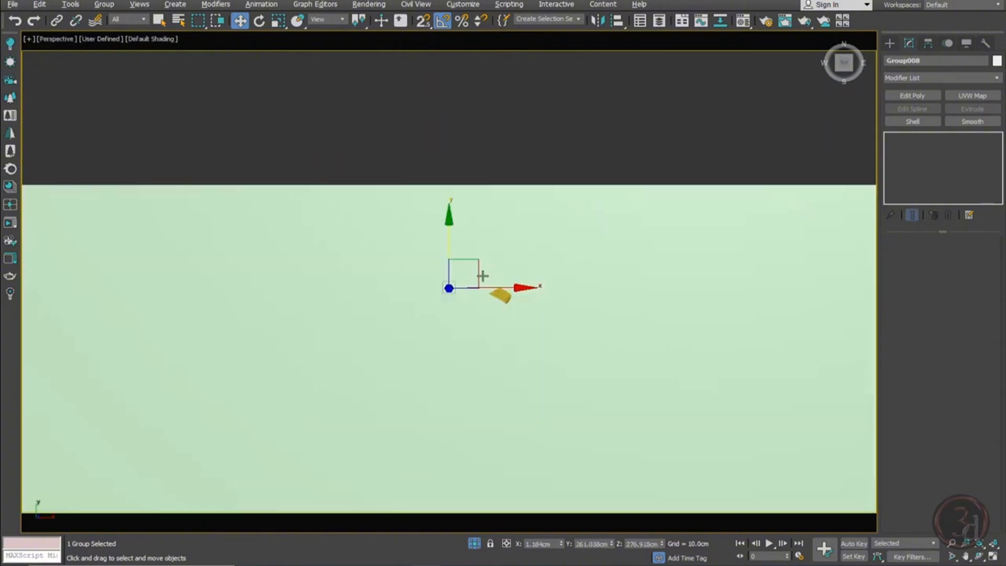
{"action": "key", "text": "F3"}
{"action": "middle_click_drag", "start_coordinate": [580, 344], "coordinate": [602, 246], "text": "alt"}
{"action": "middle_click_drag", "start_coordinate": [452, 187], "coordinate": [501, 352], "text": "alt"}
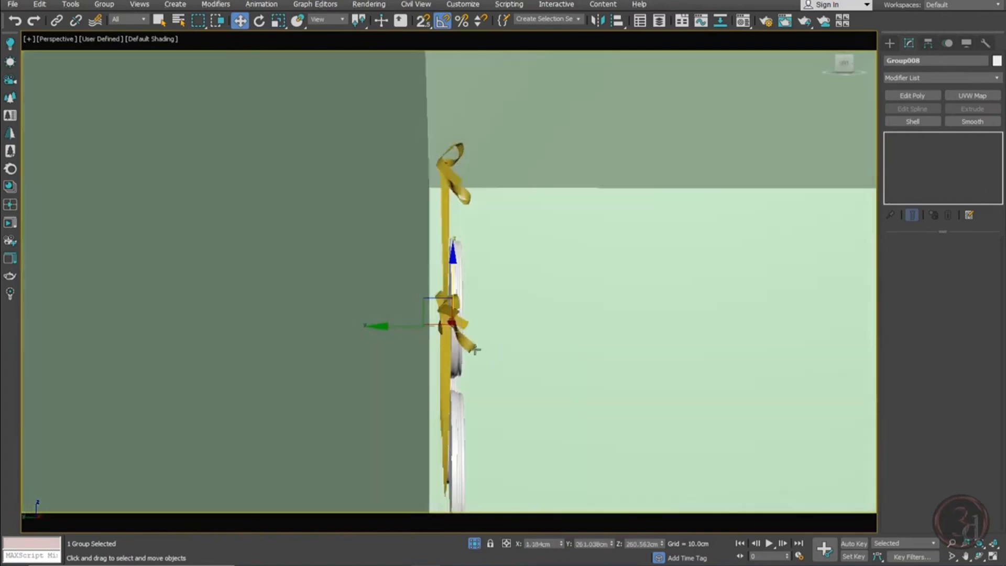
{"action": "left_click_drag", "start_coordinate": [407, 328], "coordinate": [392, 321]}
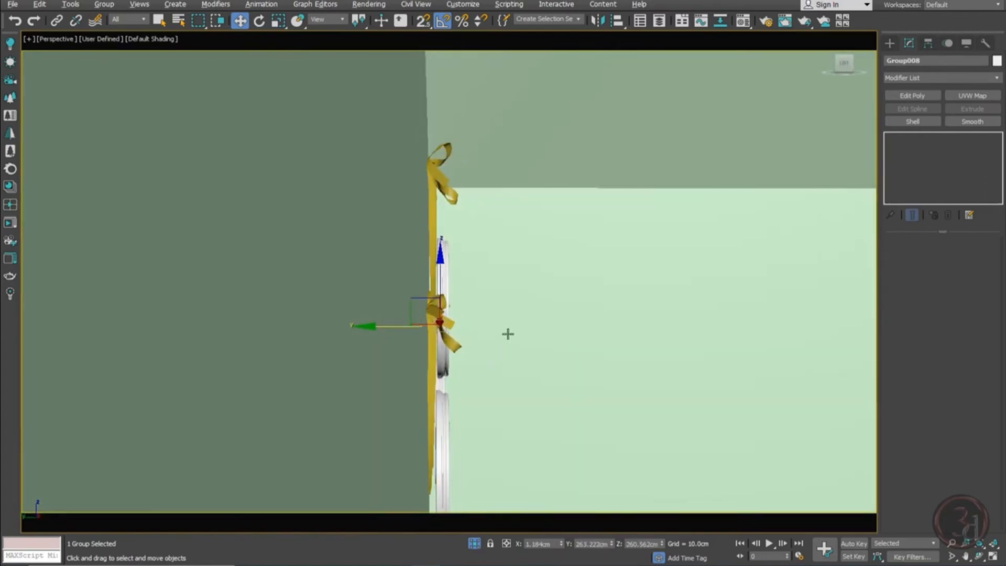
{"action": "middle_click_drag", "start_coordinate": [507, 332], "coordinate": [391, 333], "text": "alt"}
{"action": "middle_click_drag", "start_coordinate": [484, 388], "coordinate": [474, 329], "text": "alt"}
{"action": "key", "text": "c"}
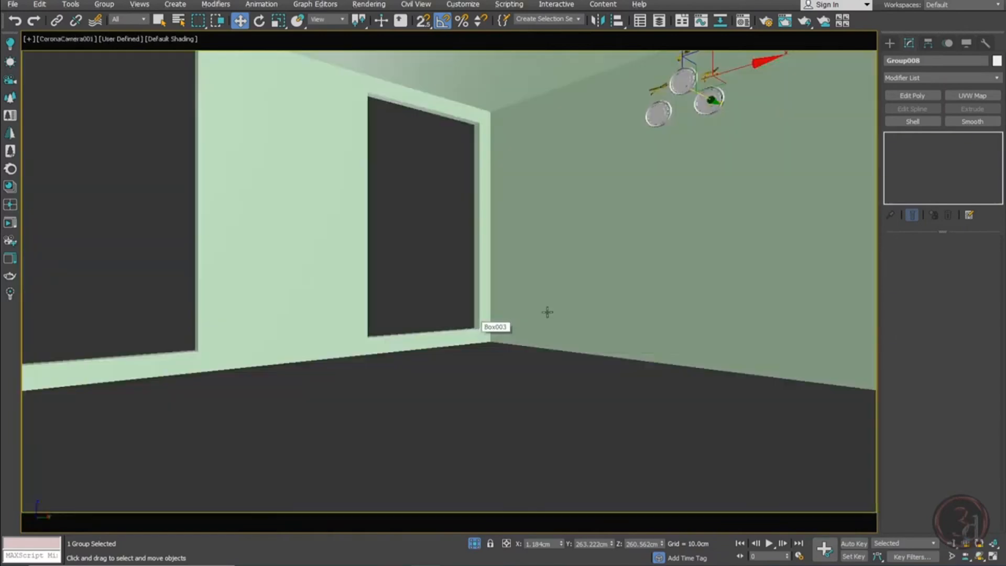
Restore the full room and position the plate decoration above the bed at about X 39 cm, Z 183 cm
{"action": "left_click_drag", "start_coordinate": [682, 49], "coordinate": [682, 118]}
{"action": "left_click", "coordinate": [474, 544]}
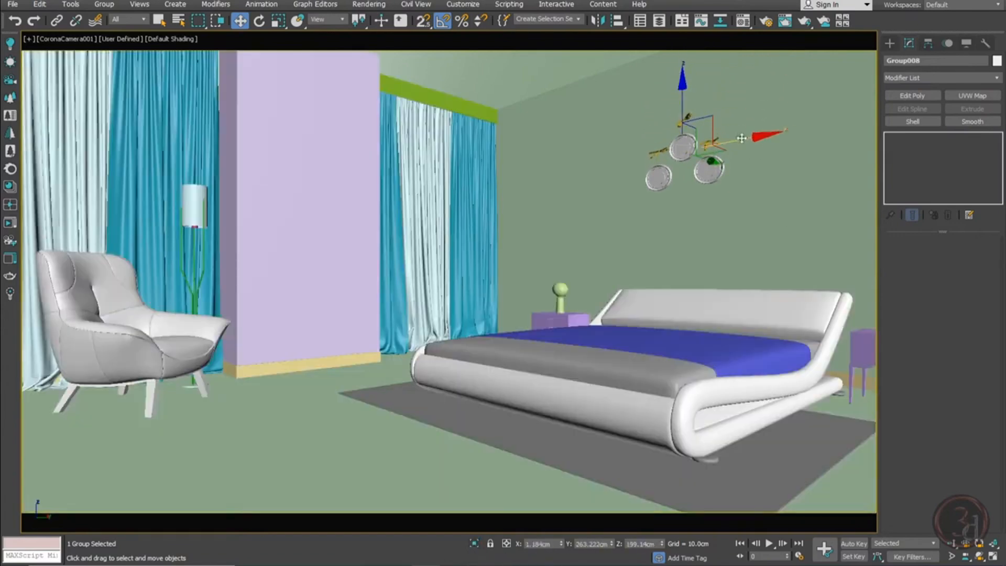
{"action": "left_click_drag", "start_coordinate": [742, 133], "coordinate": [787, 140]}
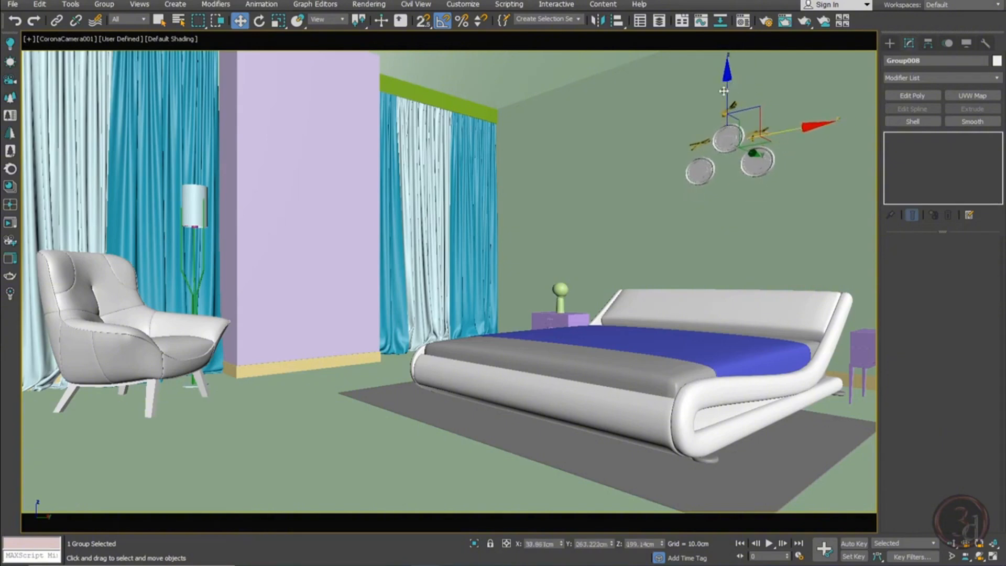
{"action": "left_click_drag", "start_coordinate": [724, 91], "coordinate": [729, 107]}
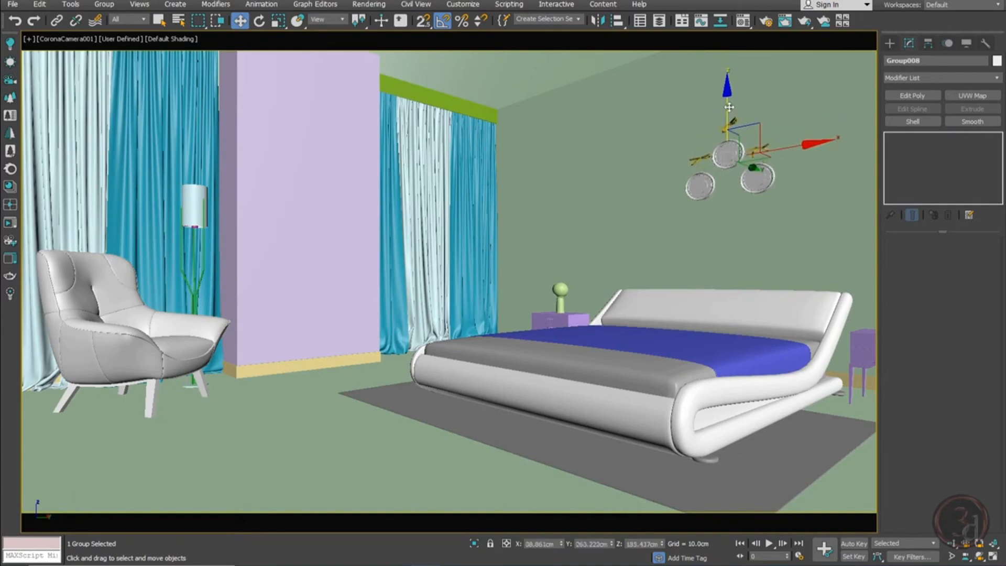
Scale the plate decoration uniformly to about 142%
{"action": "key", "text": "r"}
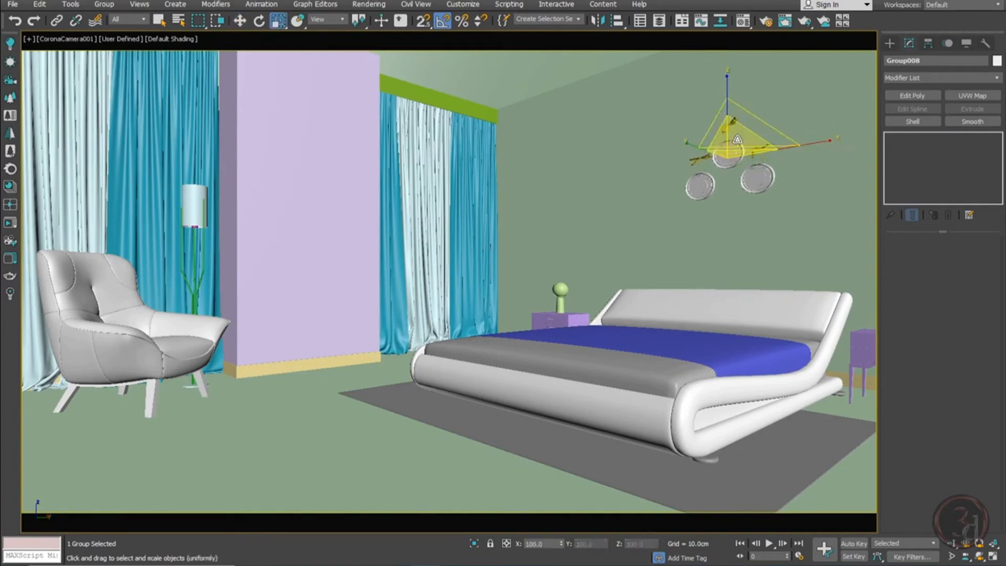
{"action": "left_click_drag", "start_coordinate": [736, 138], "coordinate": [731, 115]}
{"action": "key", "text": "w"}
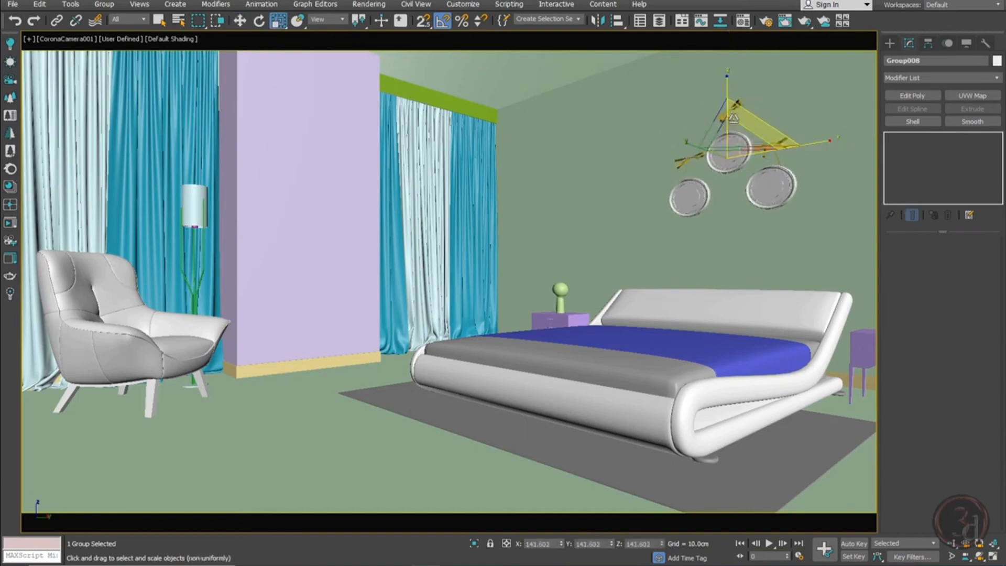
Isolate the plate decoration group and frame the left plate's ribbon bow in the perspective view
{"action": "left_click", "coordinate": [773, 209]}
{"action": "left_click", "coordinate": [762, 190]}
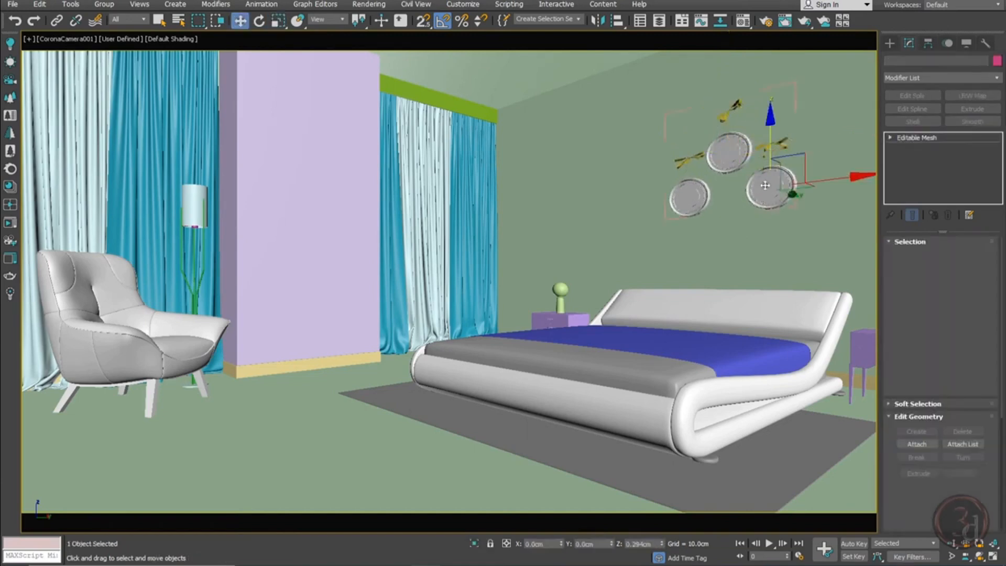
{"action": "left_click", "coordinate": [790, 205]}
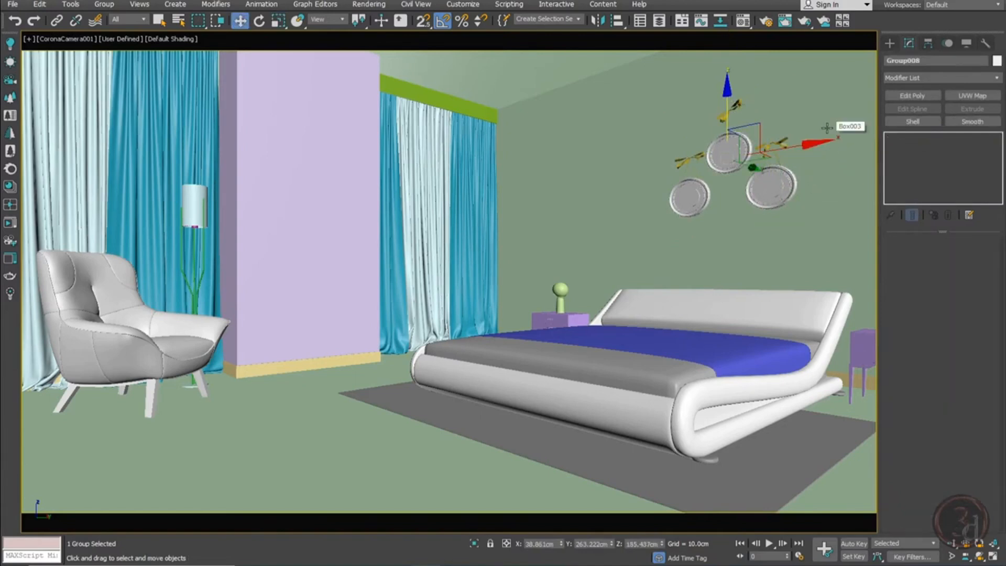
{"action": "key", "text": "alt+q"}
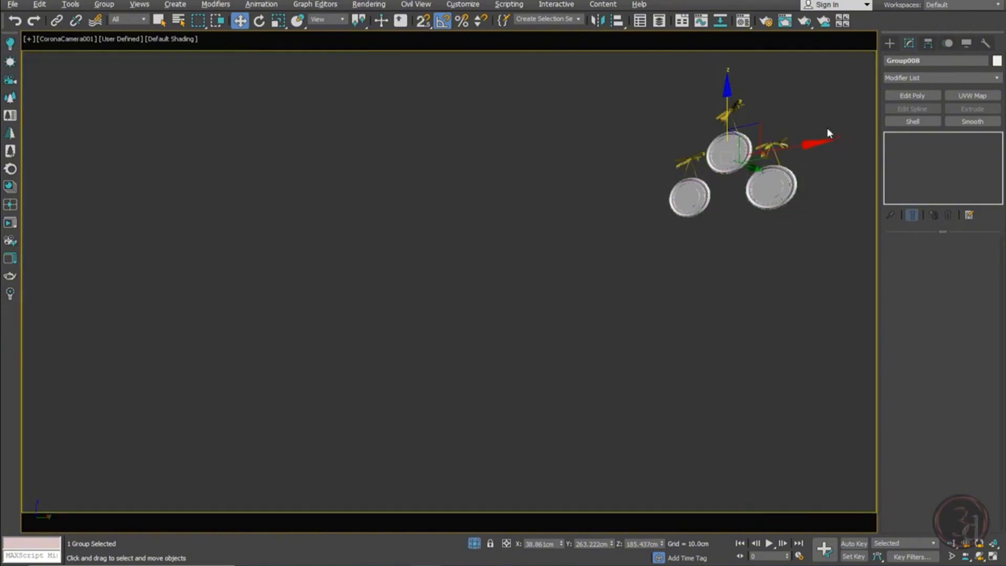
{"action": "key", "text": "p"}
{"action": "key", "text": "z"}
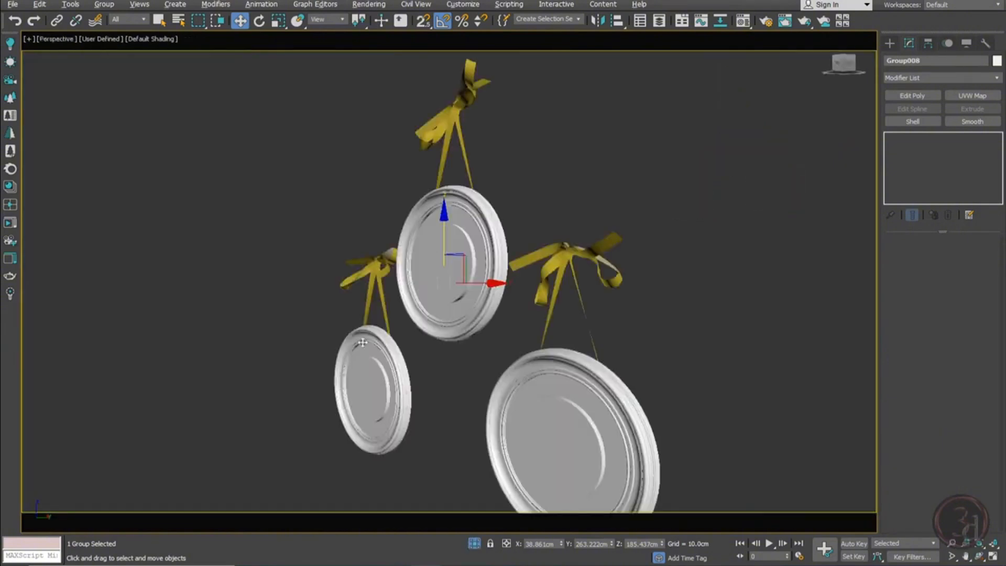
{"action": "middle_click_drag", "start_coordinate": [363, 342], "coordinate": [445, 325], "text": "alt"}
{"action": "left_click", "coordinate": [356, 309]}
{"action": "scroll", "coordinate": [325, 277], "scroll_direction": "up", "scroll_amount": 5}
{"action": "scroll", "coordinate": [341, 209], "scroll_direction": "down", "scroll_amount": 2}
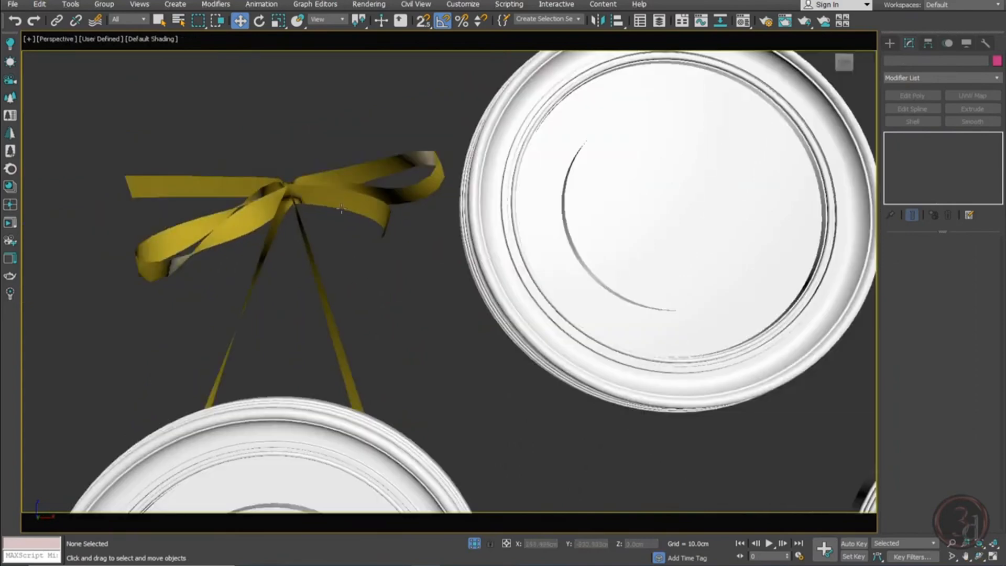
Add a Shell modifier with an outer amount of 0.04 cm to the left plate's ribbon
{"action": "left_click", "coordinate": [341, 209]}
{"action": "left_click_drag", "start_coordinate": [401, 166], "coordinate": [400, 82]}
{"action": "key", "text": "ctrl+z"}
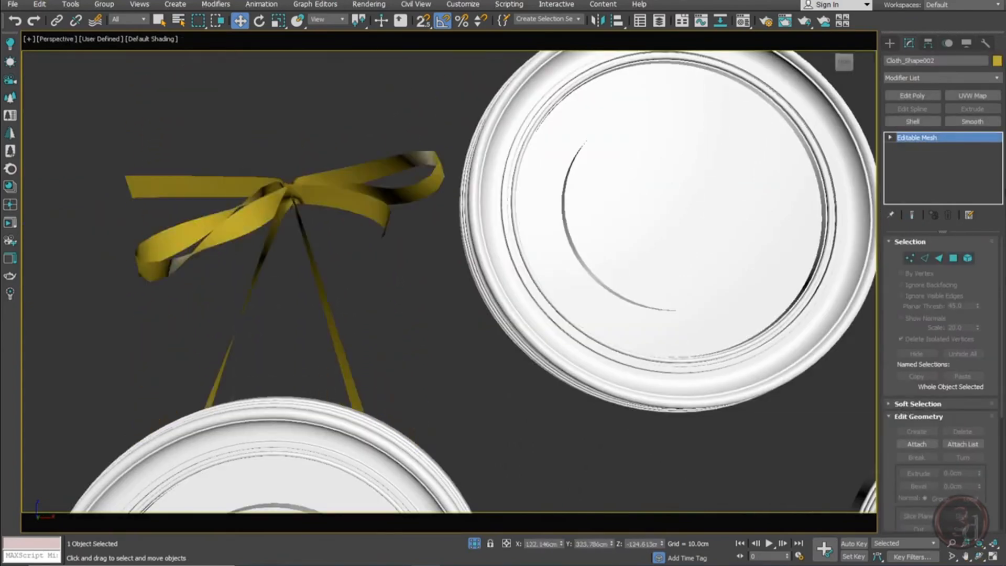
{"action": "left_click", "coordinate": [914, 121]}
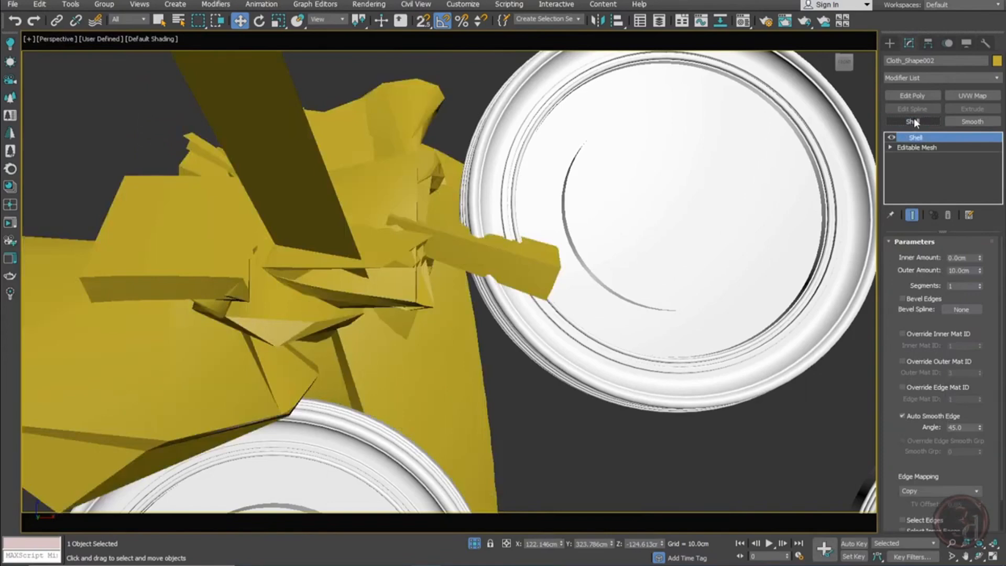
{"action": "right_click", "coordinate": [980, 271]}
{"action": "scroll", "coordinate": [351, 396], "scroll_direction": "up", "scroll_amount": 8}
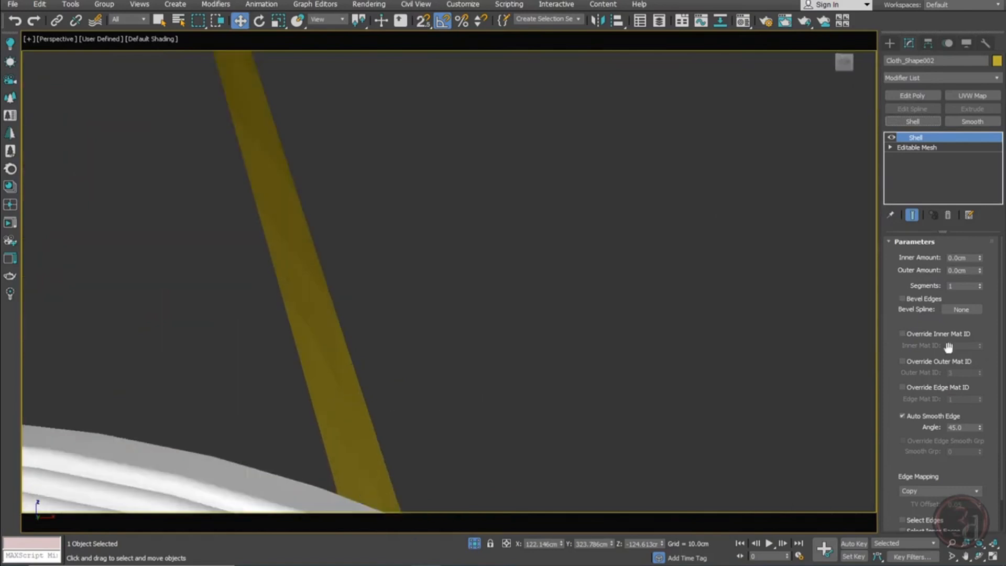
{"action": "left_click_drag", "start_coordinate": [981, 269], "coordinate": [986, 267]}
{"action": "scroll", "coordinate": [322, 250], "scroll_direction": "down", "scroll_amount": 5}
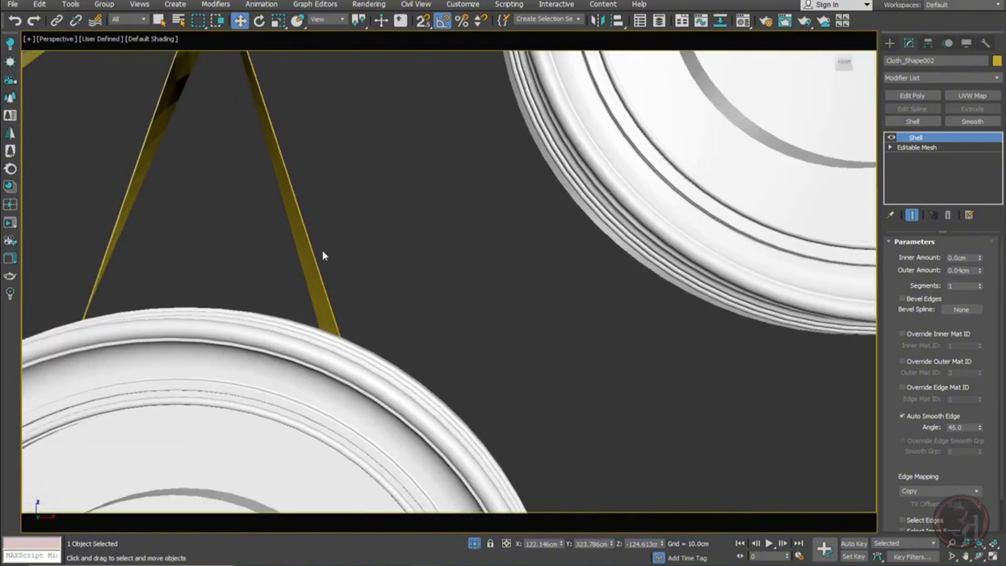
{"action": "middle_click_drag", "start_coordinate": [335, 170], "coordinate": [500, 256]}
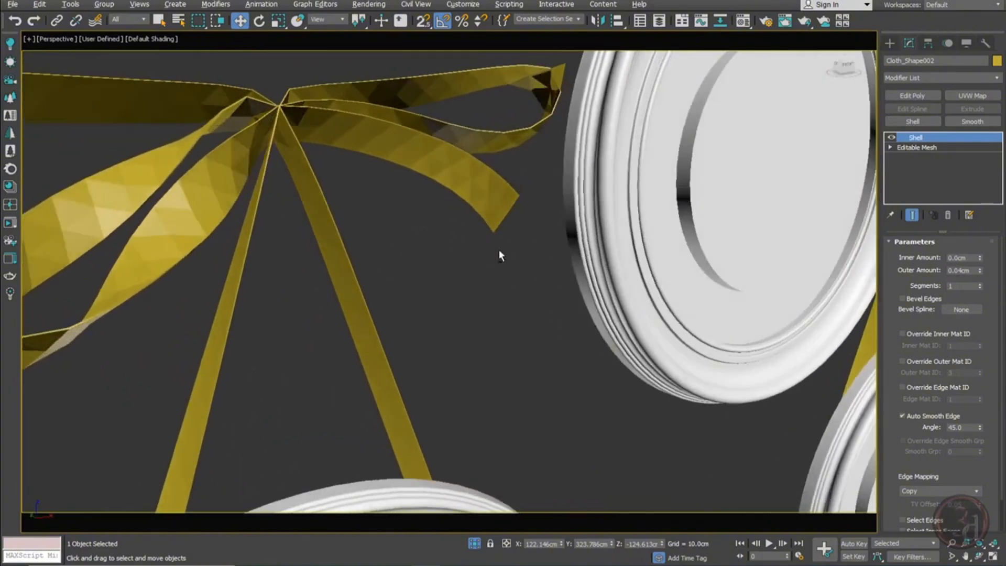
Smooth the left plate's ribbon with a MeshSmooth modifier set to 2 iterations
{"action": "left_click", "coordinate": [216, 4]}
{"action": "mouse_move", "coordinate": [260, 162]}
{"action": "left_click", "coordinate": [355, 209]}
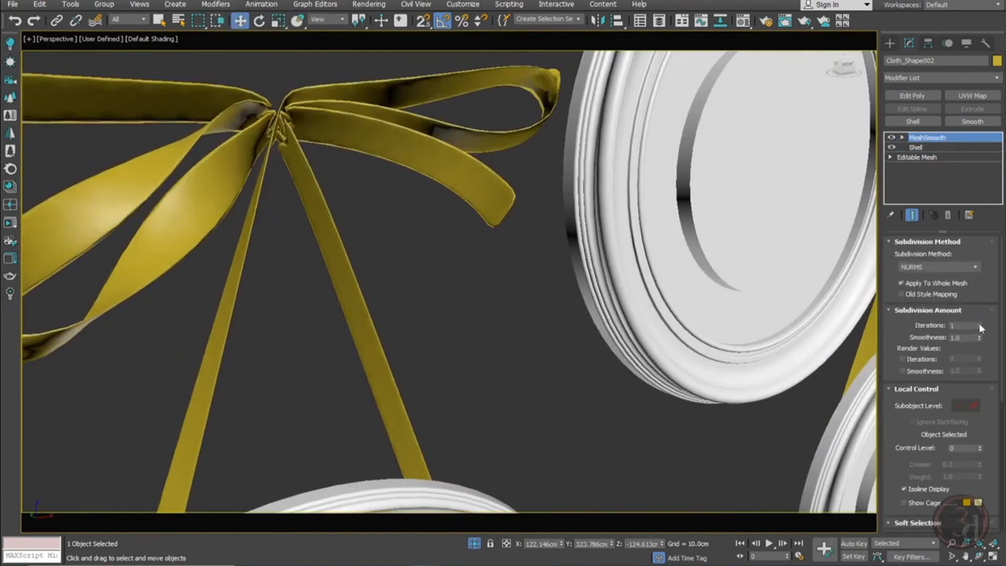
{"action": "left_click", "coordinate": [980, 324]}
{"action": "middle_click_drag", "start_coordinate": [434, 250], "coordinate": [399, 249], "text": "alt"}
{"action": "scroll", "coordinate": [335, 212], "scroll_direction": "down", "scroll_amount": 4}
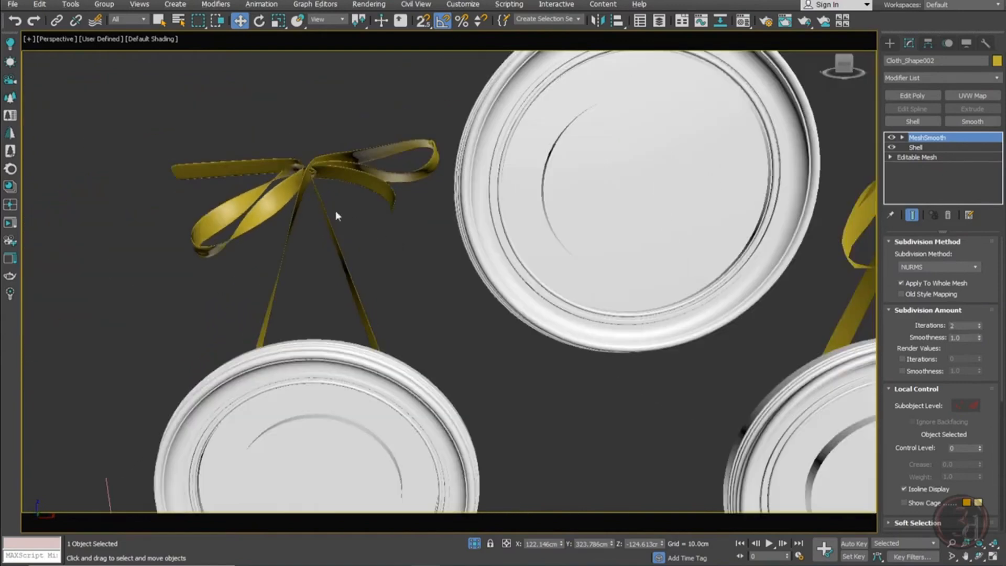
Copy the Shell and MeshSmooth modifiers from the left plate's ribbon onto the right plate's ribbon
{"action": "left_click", "coordinate": [926, 149], "text": "ctrl"}
{"action": "right_click", "coordinate": [923, 149]}
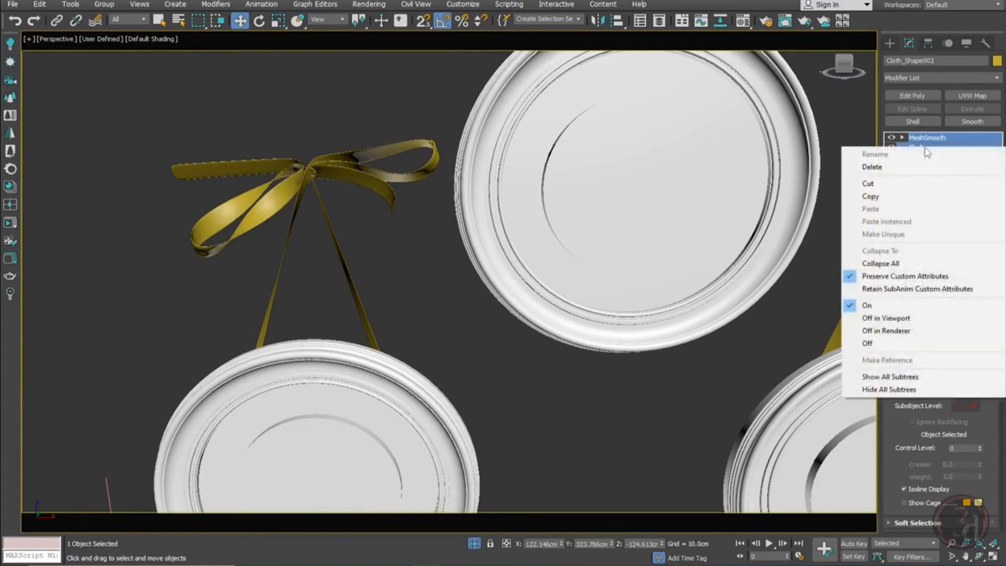
{"action": "left_click", "coordinate": [877, 196]}
{"action": "scroll", "coordinate": [190, 210], "scroll_direction": "down", "scroll_amount": 4}
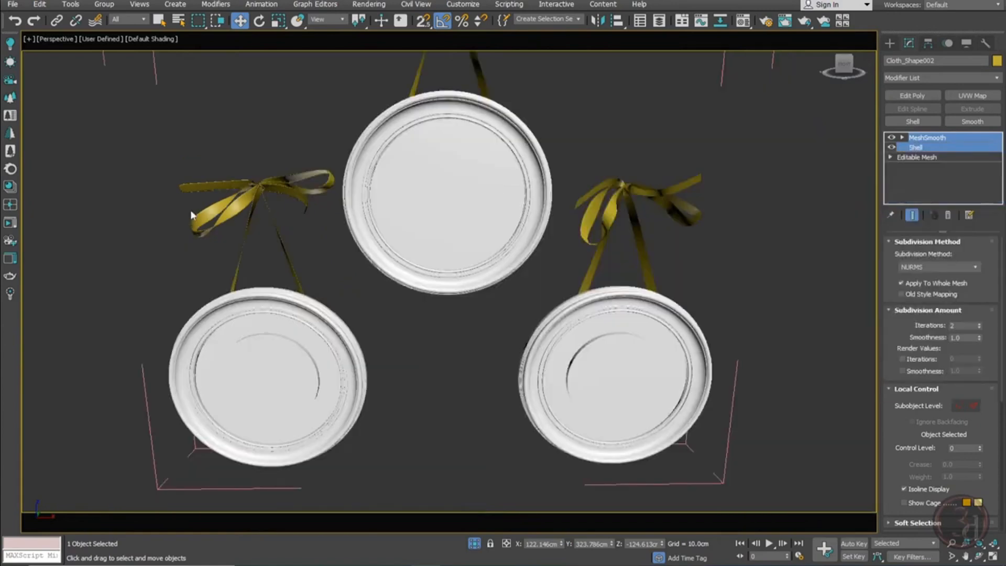
{"action": "scroll", "coordinate": [646, 203], "scroll_direction": "up", "scroll_amount": 10}
{"action": "scroll", "coordinate": [652, 204], "scroll_direction": "down", "scroll_amount": 5}
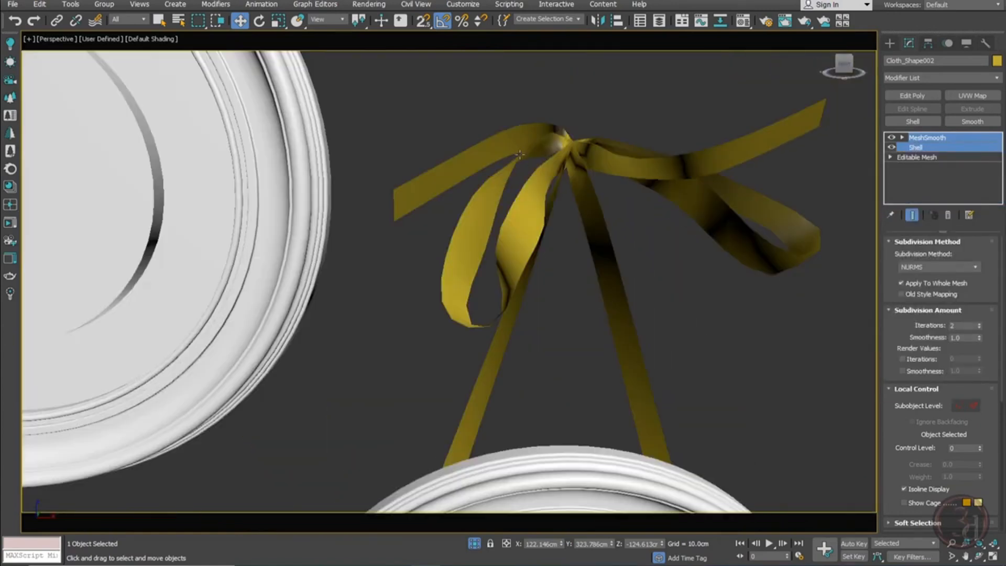
{"action": "left_click", "coordinate": [512, 138]}
{"action": "left_click_drag", "start_coordinate": [512, 144], "coordinate": [625, 220]}
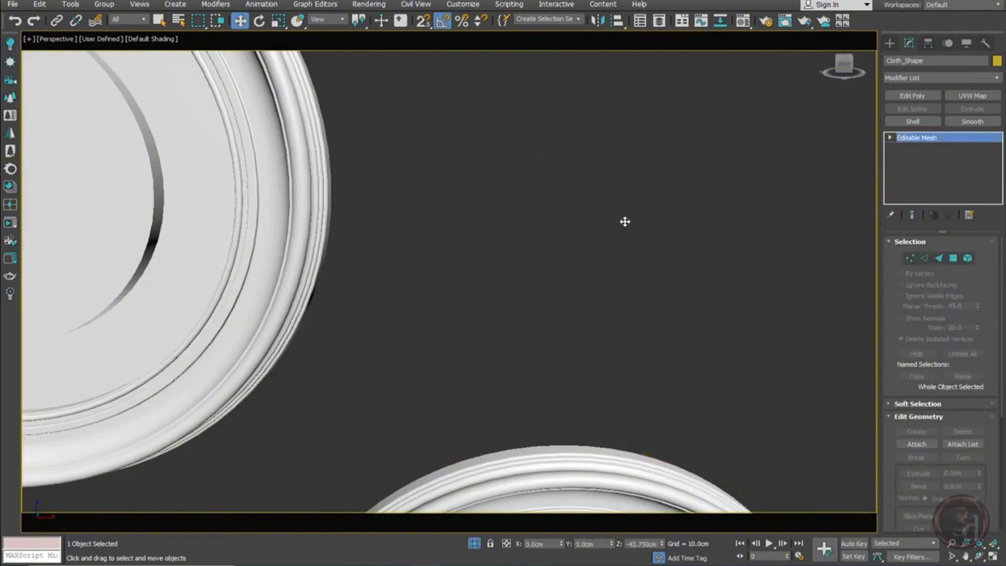
{"action": "right_click", "coordinate": [625, 220]}
{"action": "right_click", "coordinate": [919, 136]}
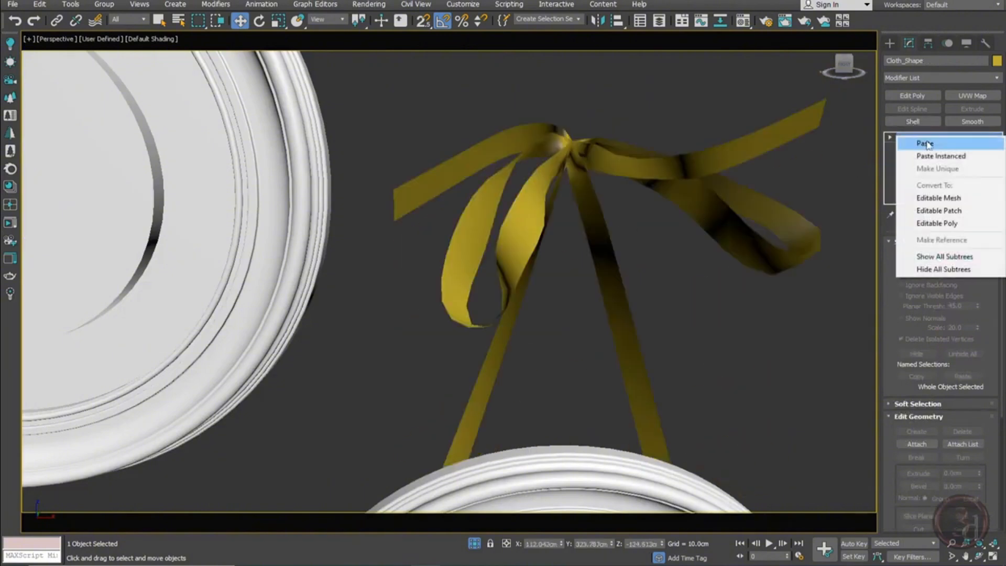
{"action": "left_click", "coordinate": [926, 141]}
{"action": "scroll", "coordinate": [719, 224], "scroll_direction": "down", "scroll_amount": 5}
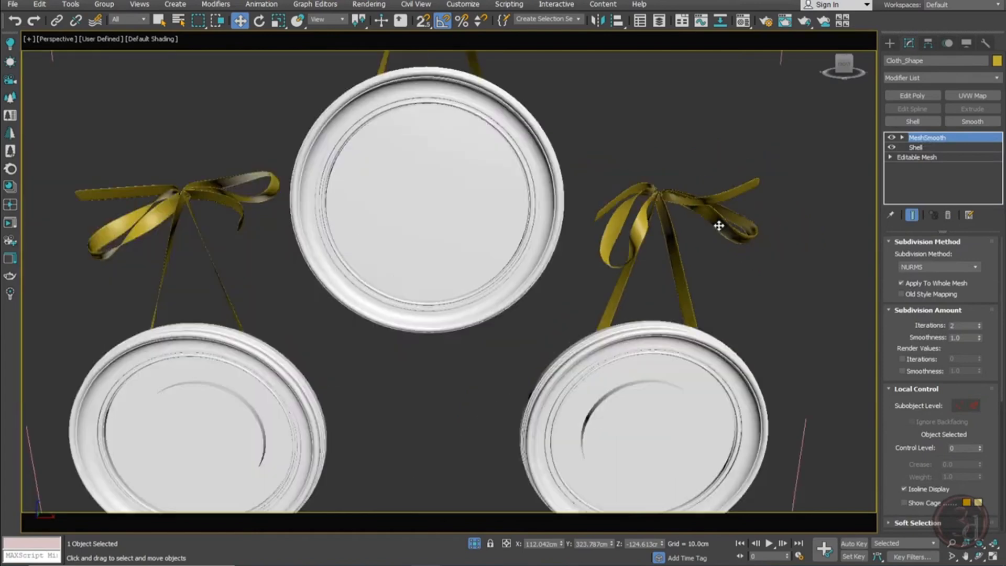
Paste the copied Shell and MeshSmooth modifiers onto the upper plate's ribbon
{"action": "middle_click_drag", "start_coordinate": [490, 157], "coordinate": [550, 387]}
{"action": "scroll", "coordinate": [455, 159], "scroll_direction": "up", "scroll_amount": 4}
{"action": "left_click", "coordinate": [526, 158]}
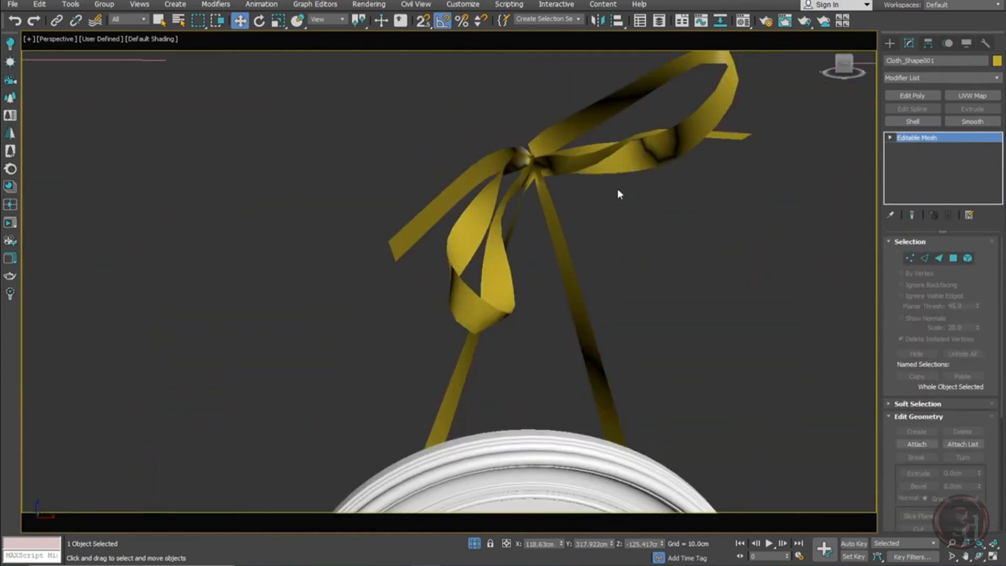
{"action": "left_click_drag", "start_coordinate": [527, 175], "coordinate": [546, 117]}
{"action": "key", "text": "ctrl+z"}
{"action": "right_click", "coordinate": [915, 137]}
{"action": "left_click", "coordinate": [924, 142]}
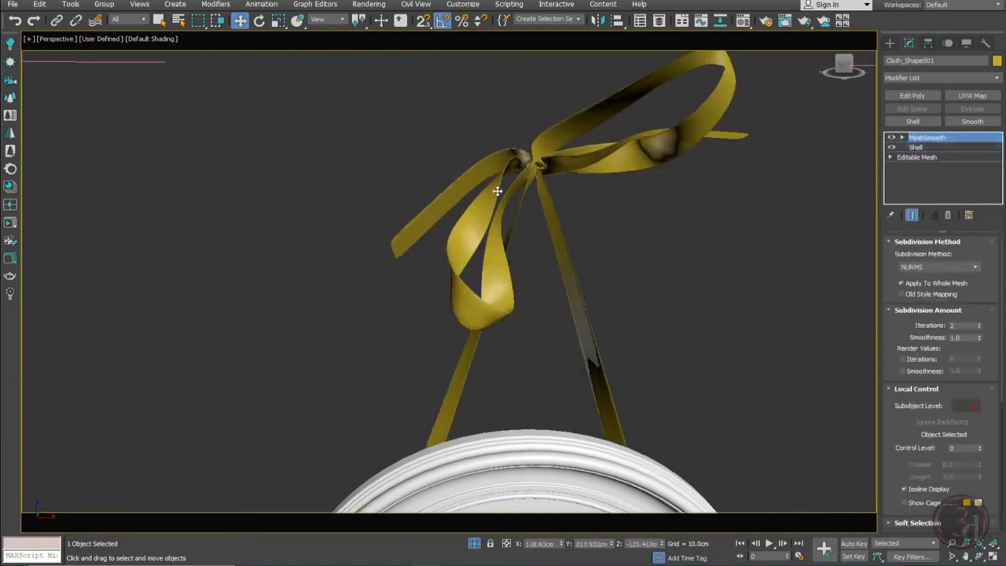
{"action": "scroll", "coordinate": [497, 191], "scroll_direction": "down", "scroll_amount": 10}
{"action": "scroll", "coordinate": [580, 296], "scroll_direction": "up", "scroll_amount": 3}
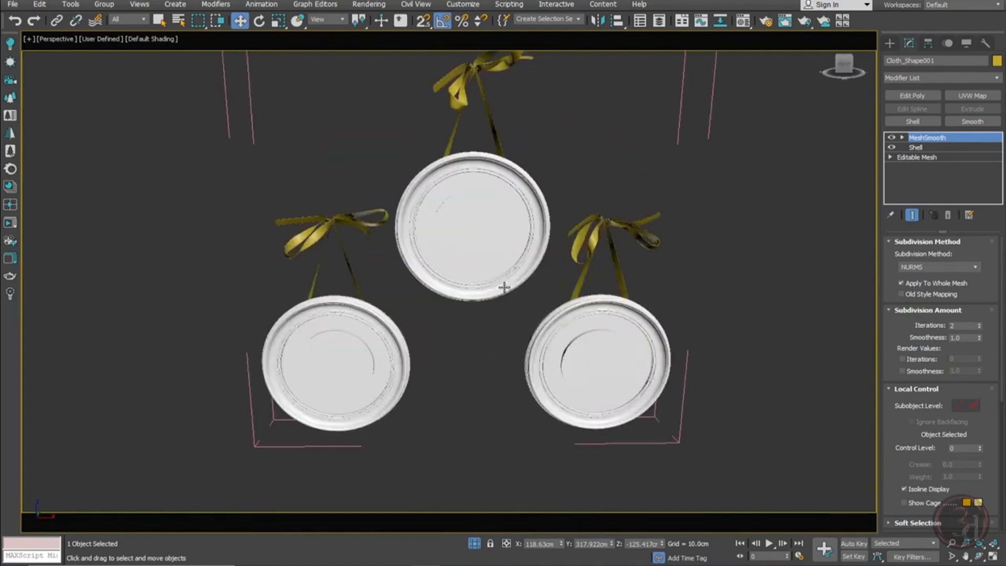
Give the inner discs of all three plates a light purple object colour
{"action": "left_click", "coordinate": [474, 233]}
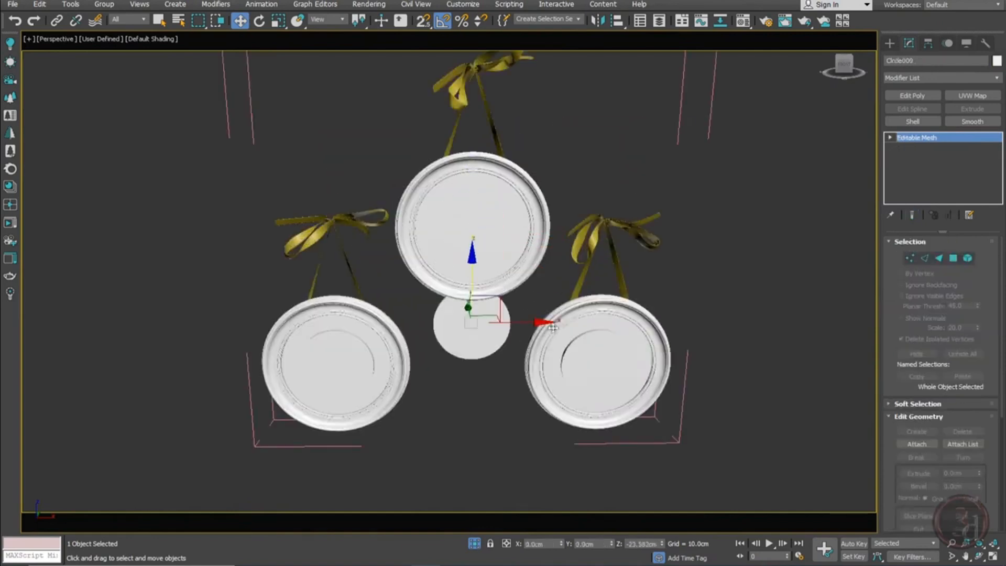
{"action": "left_click", "coordinate": [354, 379], "text": "ctrl"}
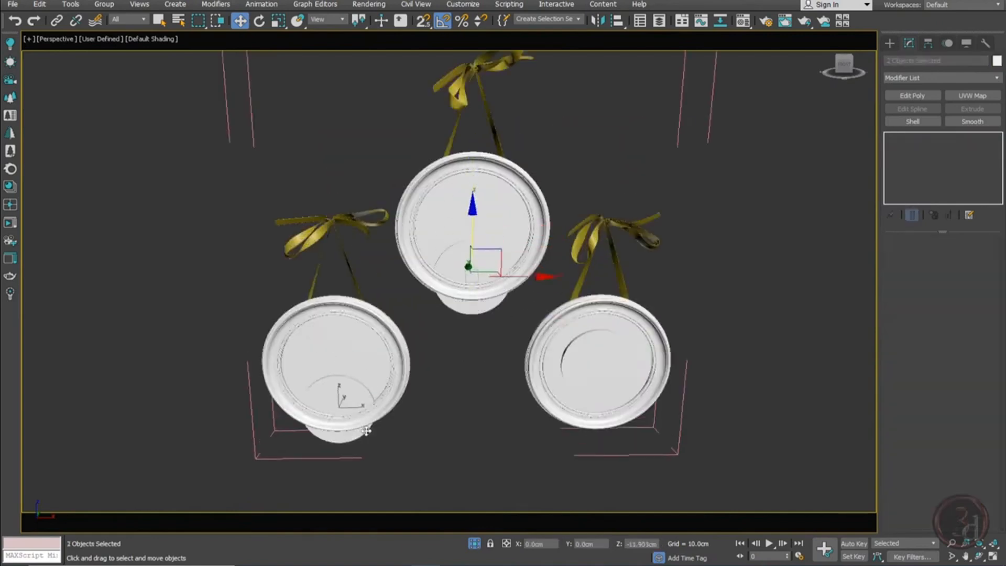
{"action": "left_click", "coordinate": [604, 370], "text": "ctrl"}
{"action": "left_click", "coordinate": [997, 61]}
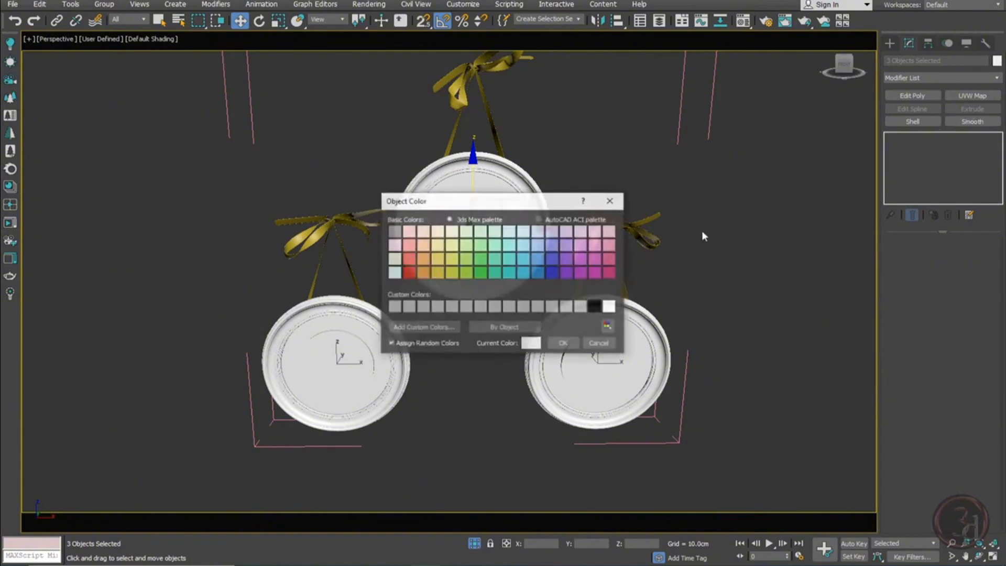
{"action": "left_click", "coordinate": [567, 246]}
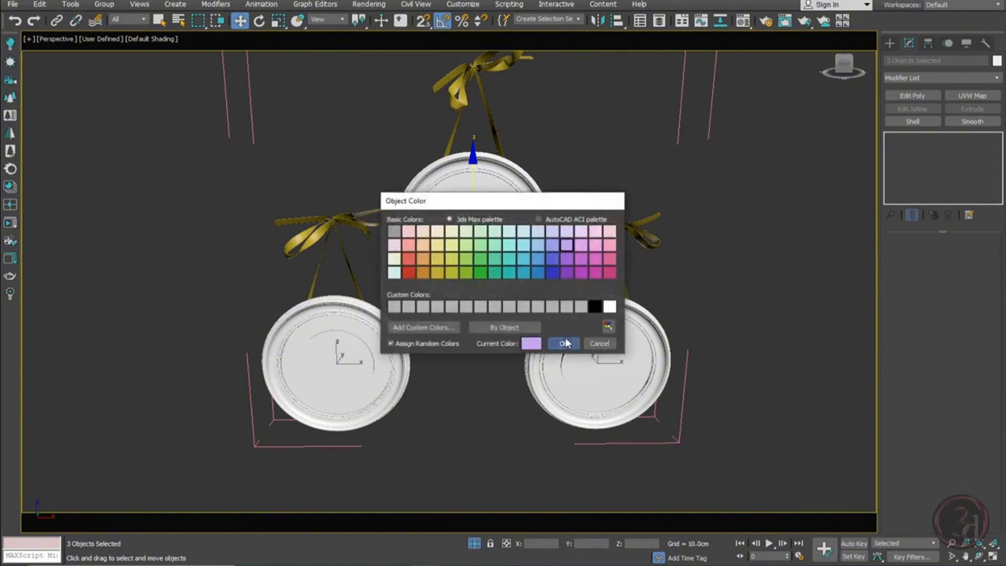
{"action": "left_click", "coordinate": [563, 343]}
{"action": "middle_click_drag", "start_coordinate": [563, 343], "coordinate": [490, 292], "text": "alt"}
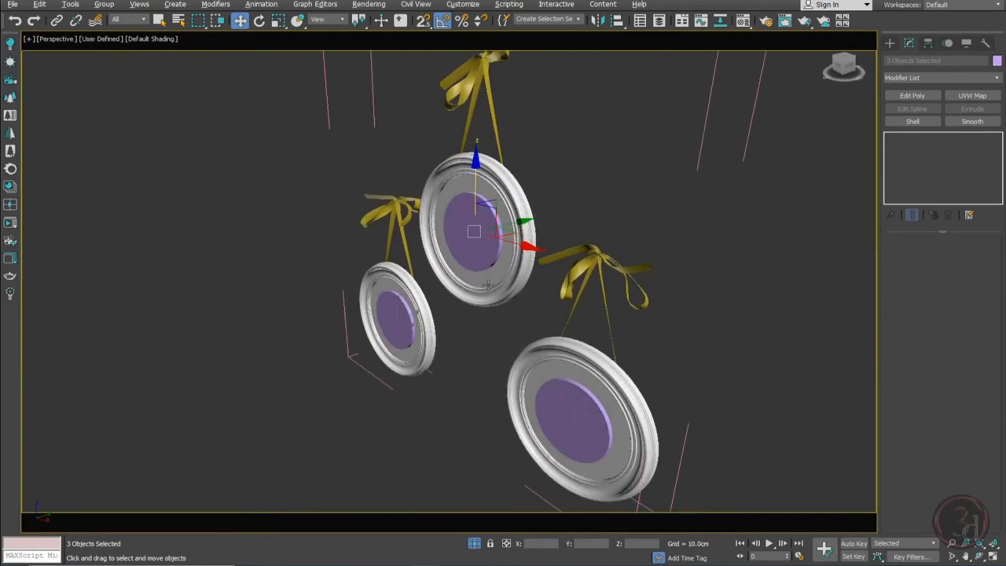
Clear the selection, end the isolation of the plates and return to the room's camera view
{"action": "left_click", "coordinate": [484, 286]}
{"action": "left_click", "coordinate": [669, 187]}
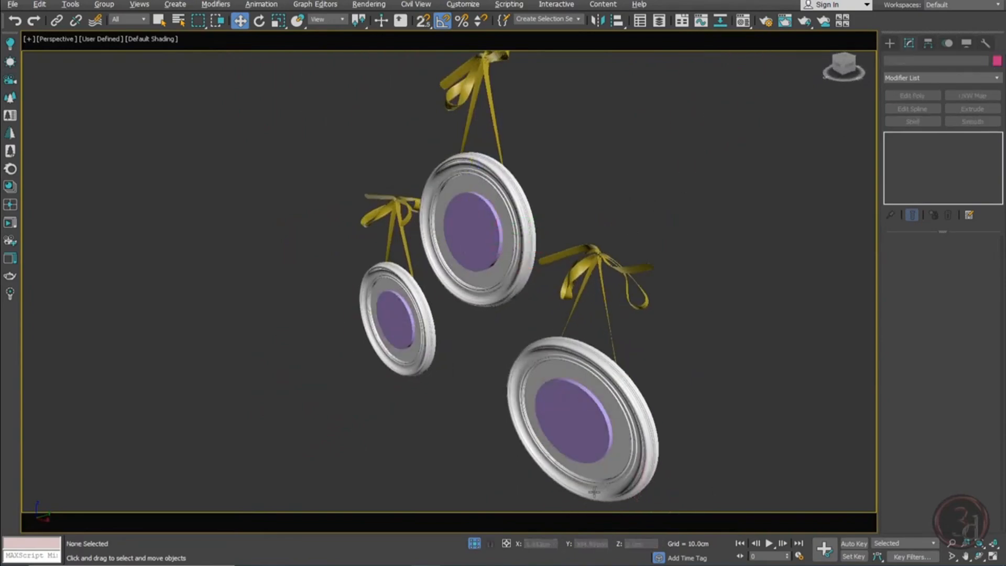
{"action": "left_click", "coordinate": [474, 543]}
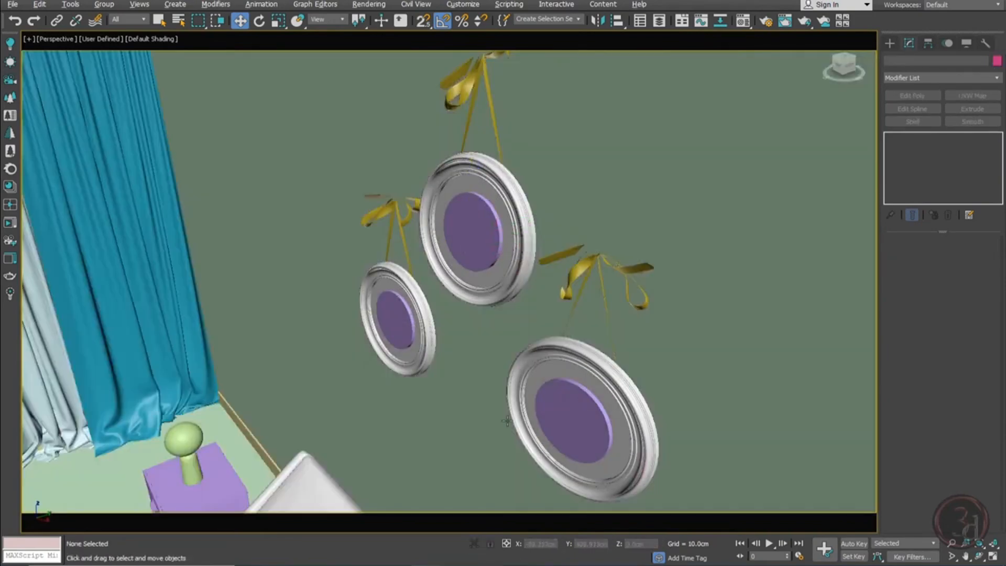
{"action": "key", "text": "c"}
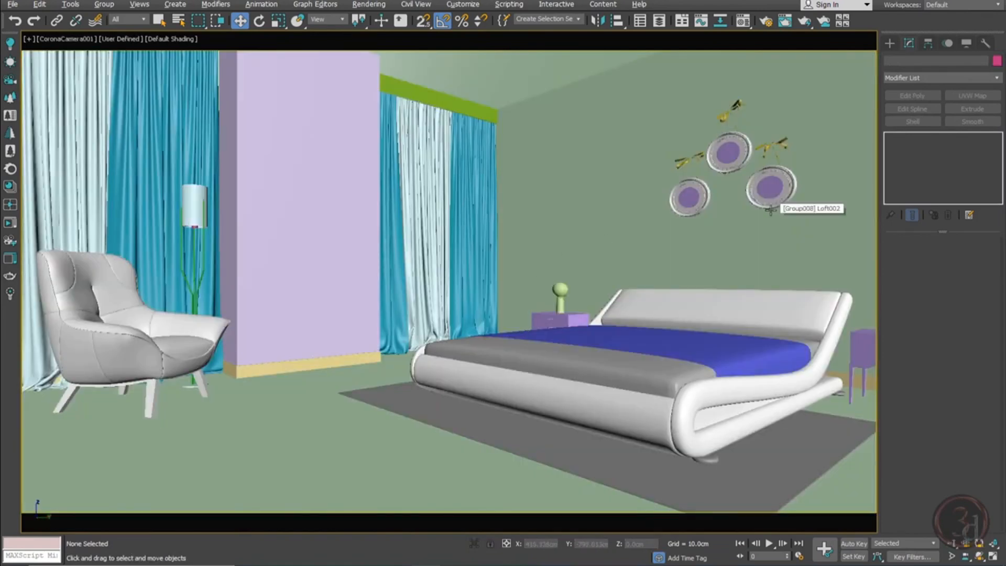
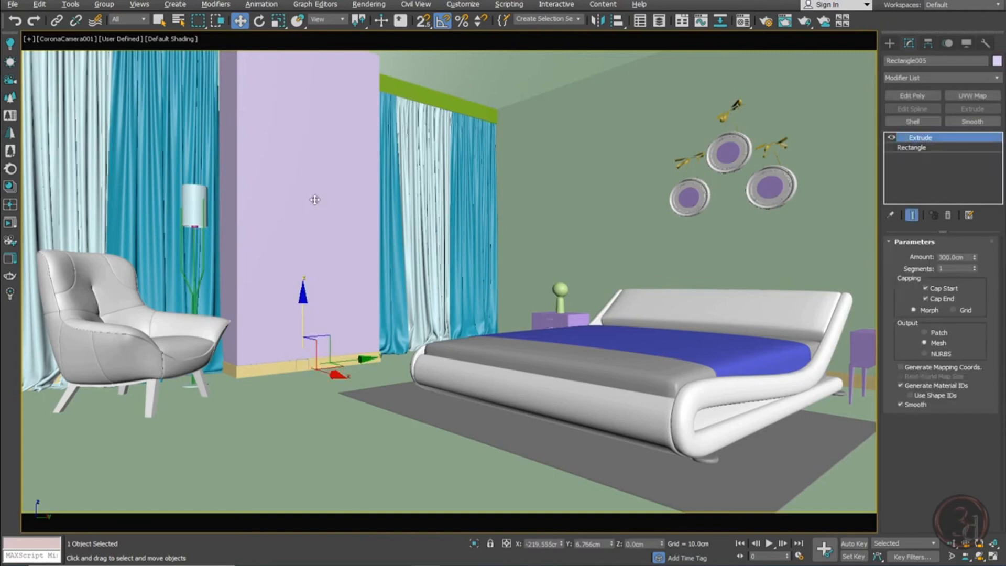
Isolate the lilac wall block between the windows and draw a rectangle about 102 by 69 cm on it in the left wireframe view
{"action": "key", "text": "alt+q"}
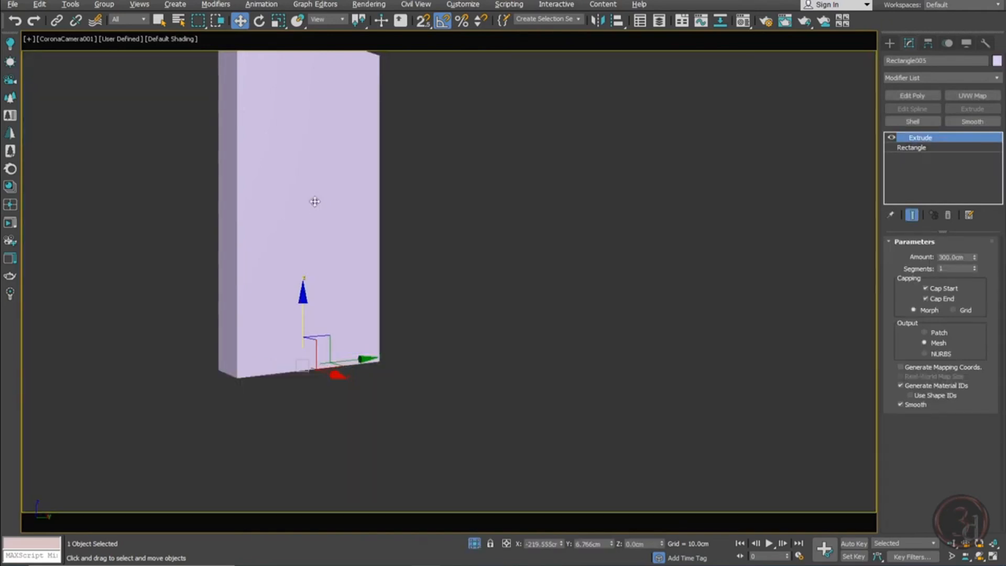
{"action": "key", "text": "l"}
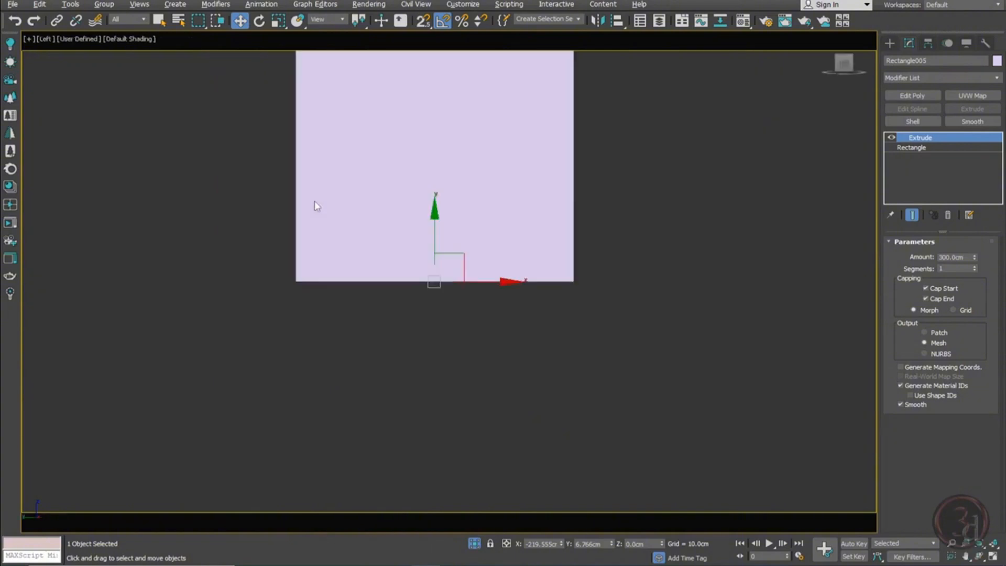
{"action": "key", "text": "F3"}
{"action": "scroll", "coordinate": [314, 201], "scroll_direction": "down", "scroll_amount": 4}
{"action": "mouse_move", "coordinate": [341, 270]}
{"action": "middle_mouse_down"}
{"action": "mouse_move", "coordinate": [444, 248]}
{"action": "mouse_move", "coordinate": [502, 295]}
{"action": "middle_mouse_up"}
{"action": "scroll", "coordinate": [424, 219], "scroll_direction": "up", "scroll_amount": 5}
{"action": "right_click", "coordinate": [617, 227]}
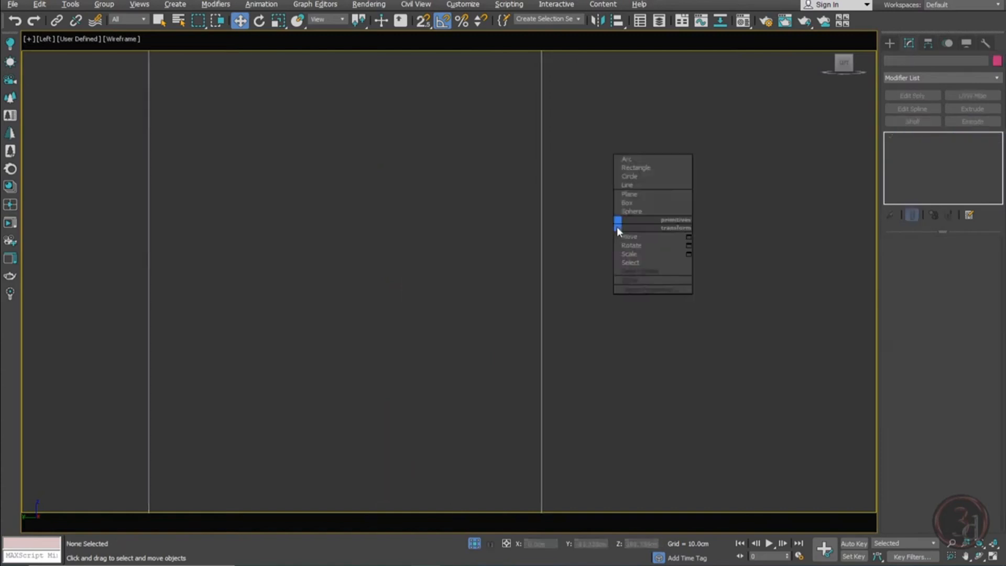
{"action": "left_click", "coordinate": [640, 176]}
{"action": "left_click_drag", "start_coordinate": [248, 160], "coordinate": [457, 455]}
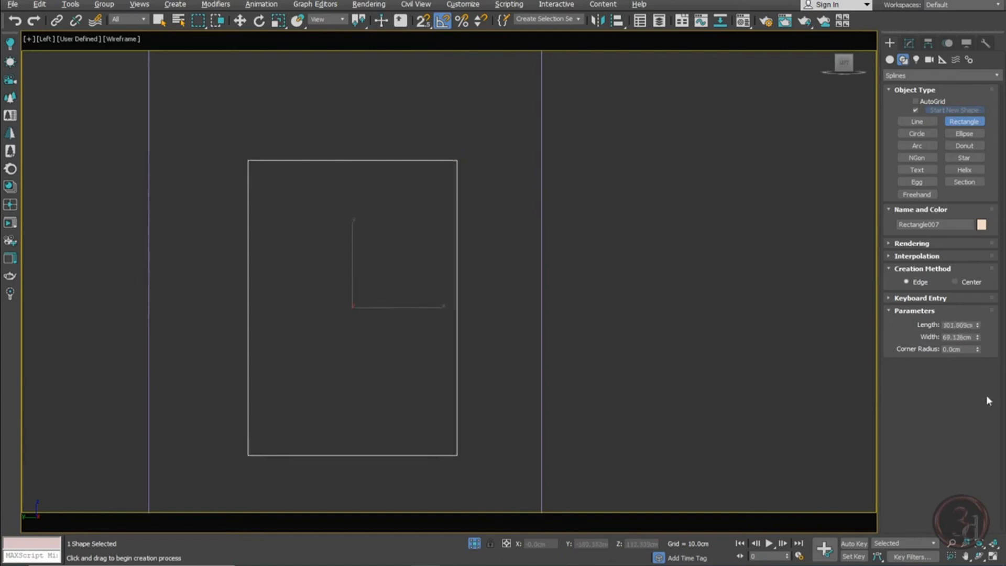
Set the new rectangle's length to 101 cm and its width to 70 cm
{"action": "double_click", "coordinate": [958, 324]}
{"action": "type", "text": "101"}
{"action": "key", "text": "Tab"}
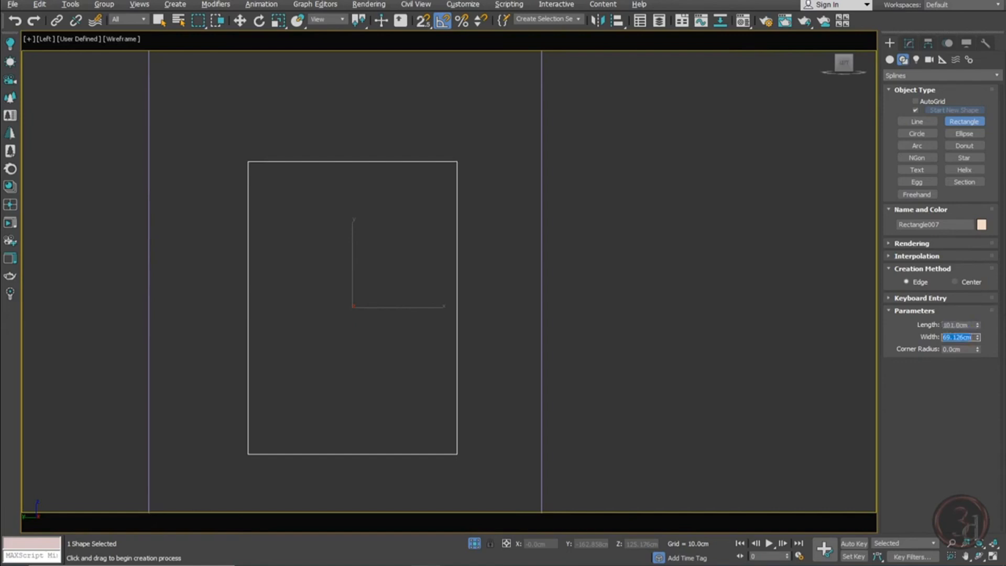
{"action": "type", "text": "70"}
{"action": "key", "text": "Return"}
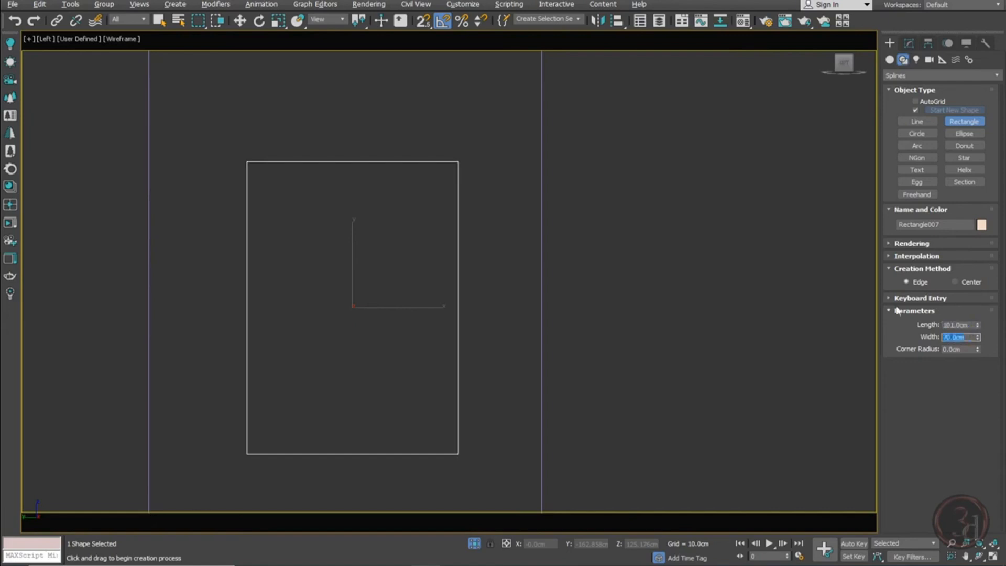
Align the rectangle to the wall block in the X position only, pivot point to pivot point
{"action": "right_click", "coordinate": [360, 259]}
{"action": "left_click_drag", "start_coordinate": [413, 305], "coordinate": [406, 308]}
{"action": "scroll", "coordinate": [416, 231], "scroll_direction": "down", "scroll_amount": 4}
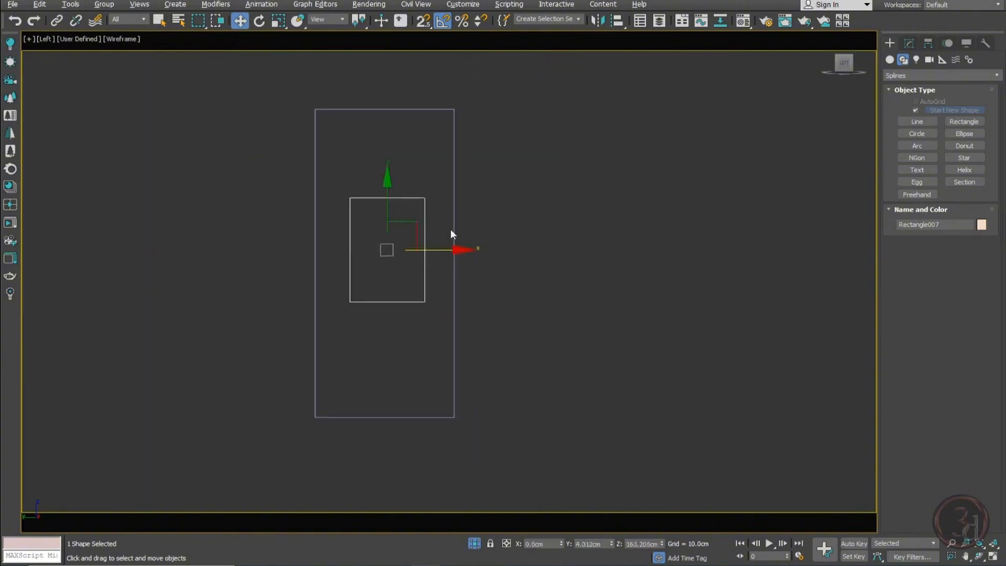
{"action": "key", "text": "alt+a"}
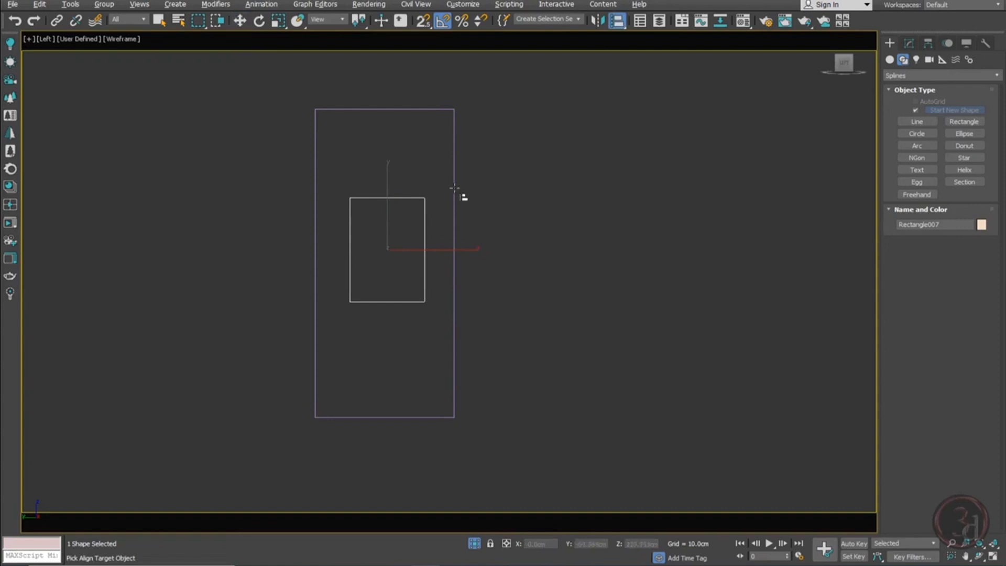
{"action": "left_click", "coordinate": [454, 187]}
{"action": "left_click_drag", "start_coordinate": [492, 174], "coordinate": [521, 167]}
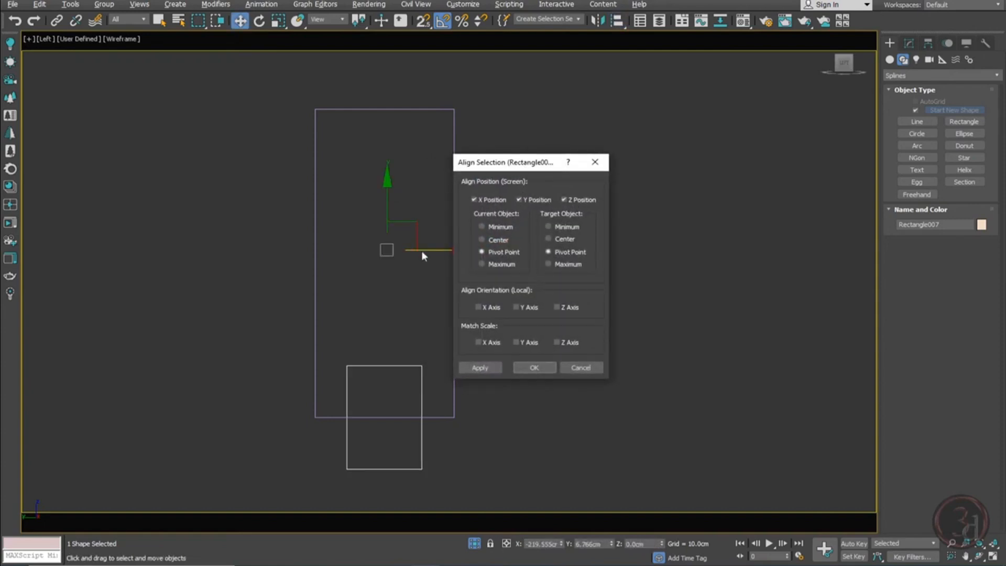
{"action": "left_click", "coordinate": [532, 200]}
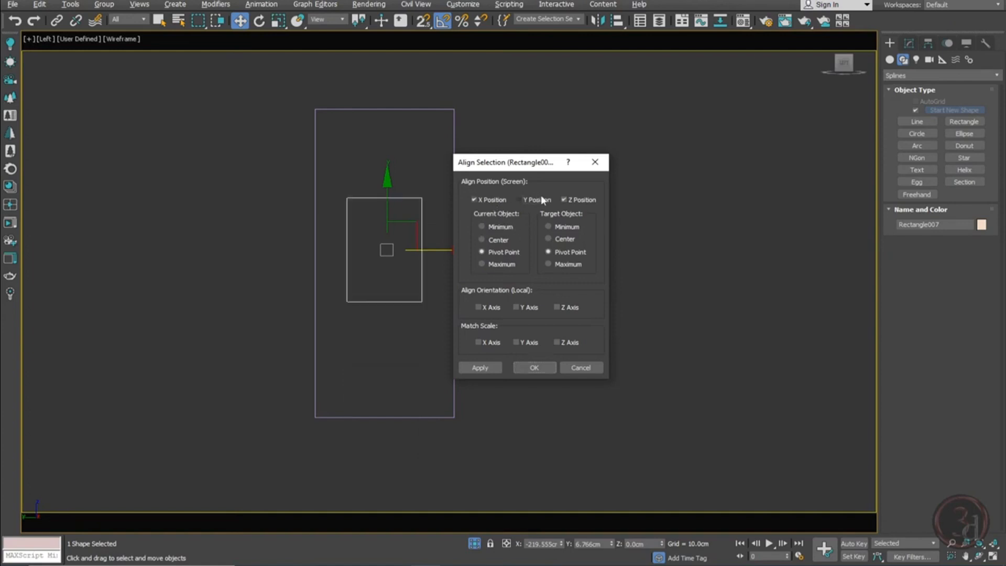
{"action": "left_click", "coordinate": [571, 199]}
{"action": "left_click", "coordinate": [533, 362]}
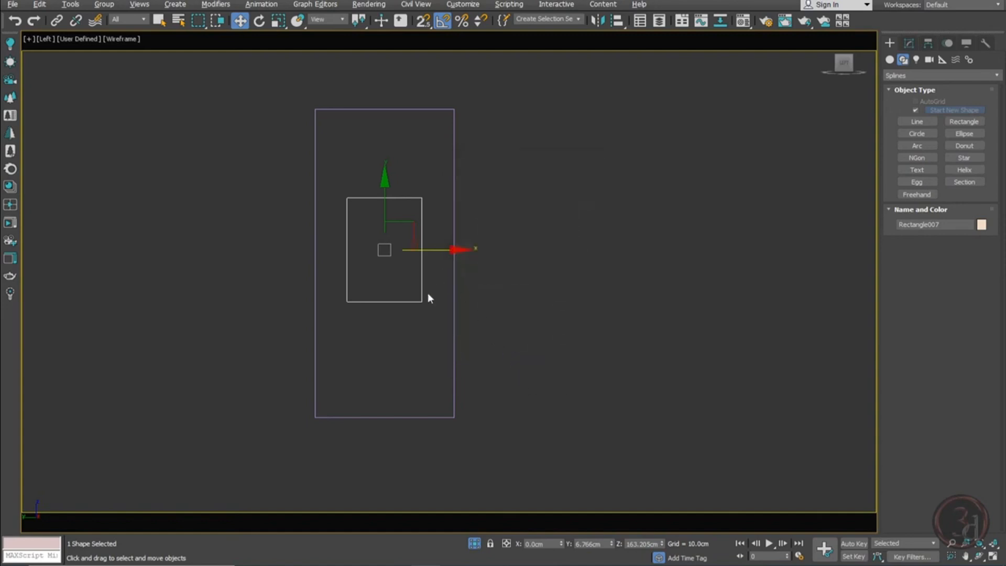
In the top view, move the rectangle along X and snap it onto the wall block's room-side face
{"action": "middle_click_drag", "start_coordinate": [428, 294], "coordinate": [443, 301]}
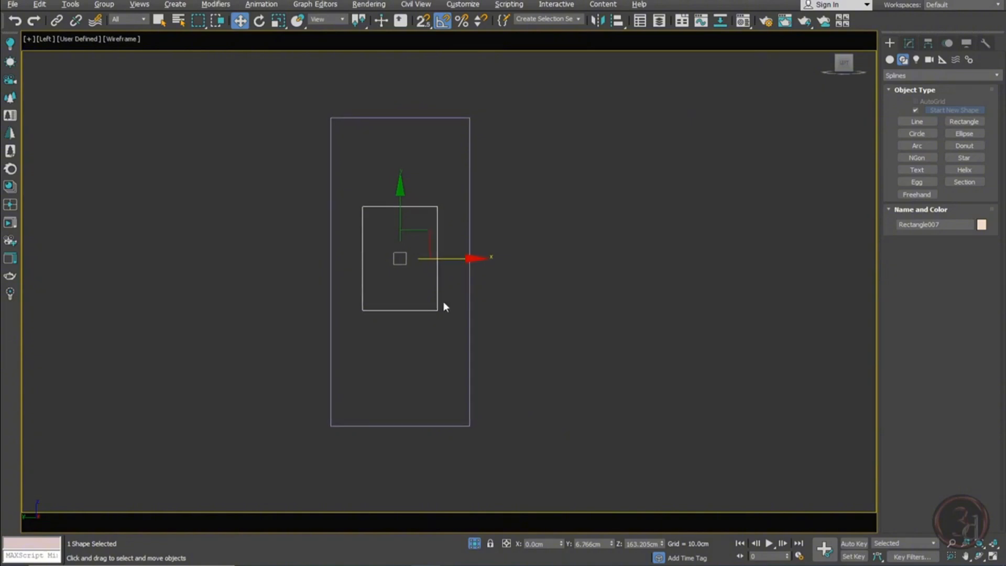
{"action": "key", "text": "t"}
{"action": "scroll", "coordinate": [553, 248], "scroll_direction": "down", "scroll_amount": 5}
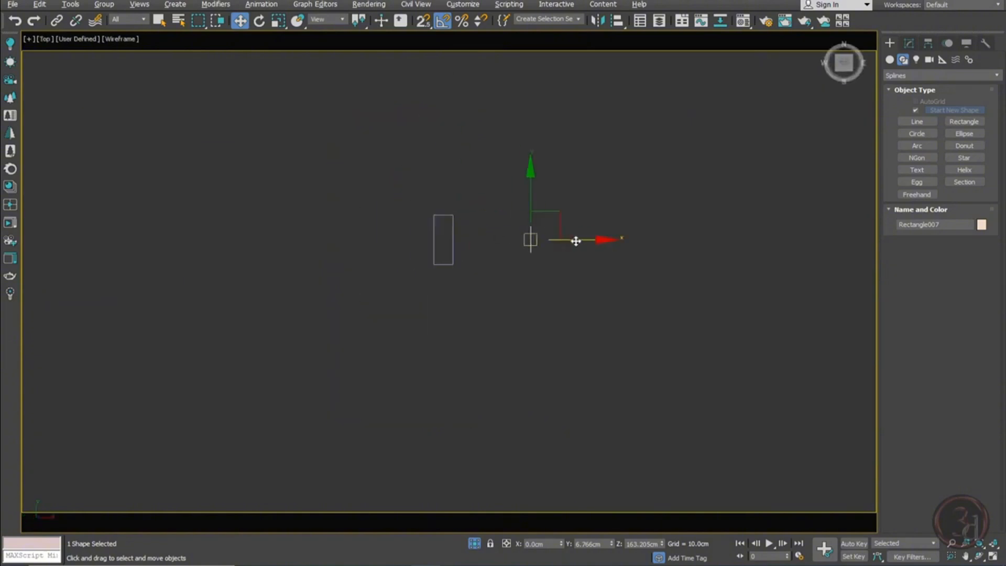
{"action": "left_click_drag", "start_coordinate": [576, 241], "coordinate": [497, 239]}
{"action": "scroll", "coordinate": [470, 247], "scroll_direction": "up", "scroll_amount": 8}
{"action": "key", "text": "s"}
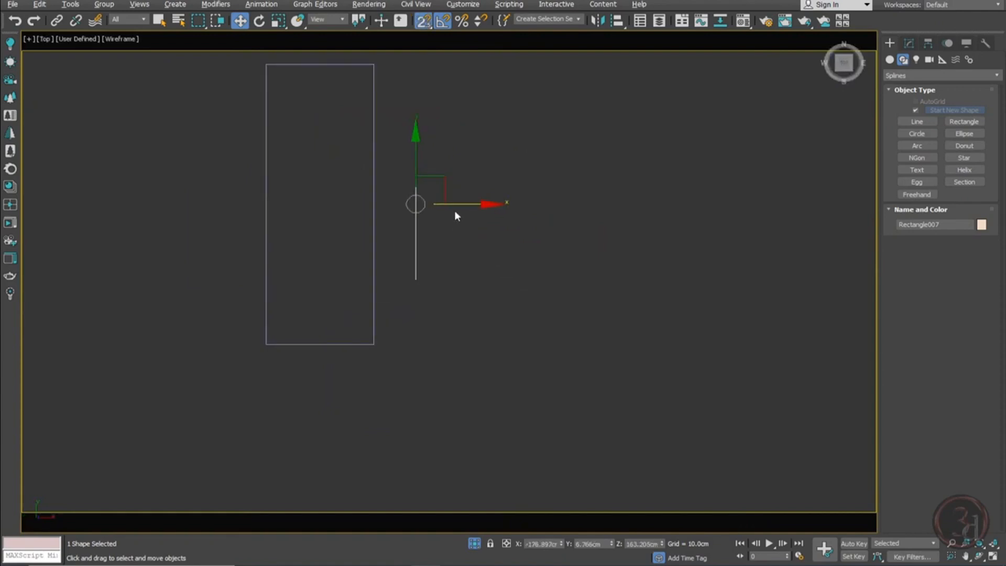
{"action": "left_click_drag", "start_coordinate": [458, 205], "coordinate": [388, 344]}
Extrude the rectangle by -3 cm
{"action": "left_click", "coordinate": [910, 43]}
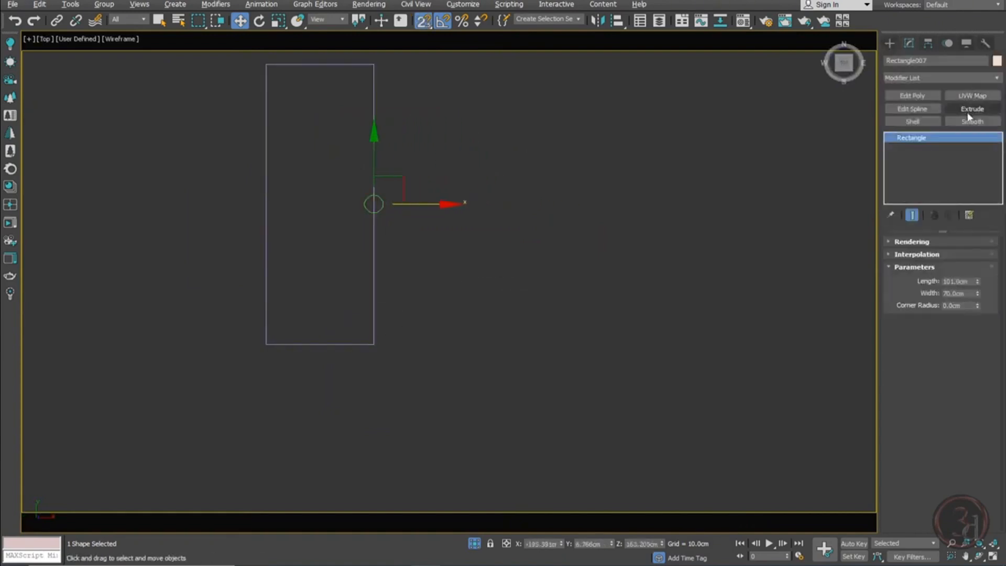
{"action": "left_click", "coordinate": [977, 107]}
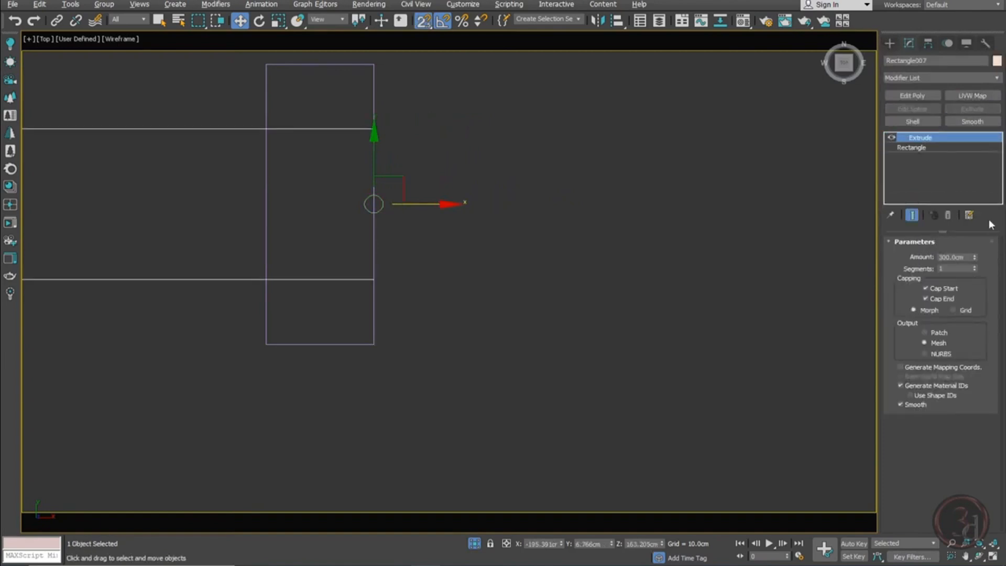
{"action": "right_click", "coordinate": [975, 259]}
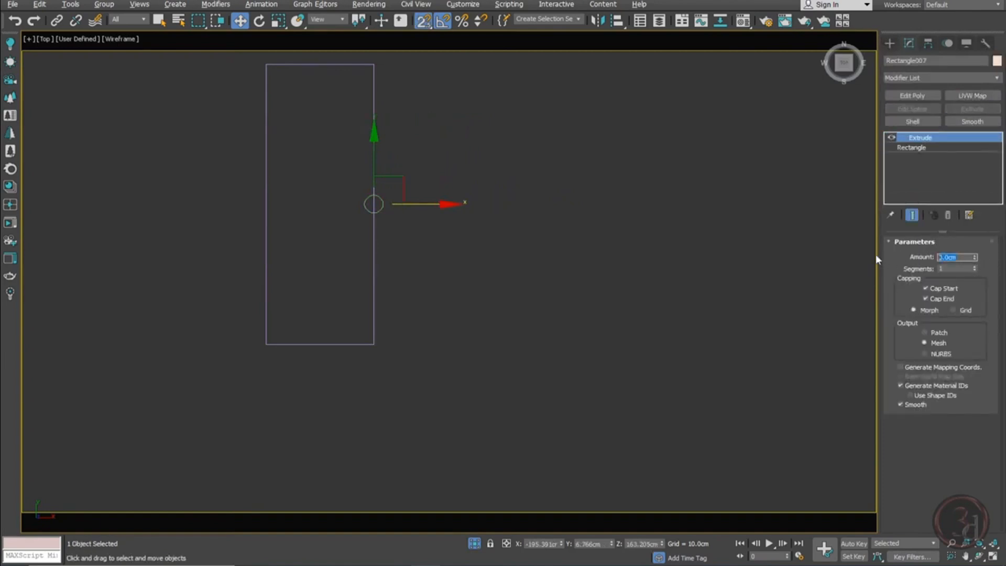
{"action": "type", "text": "3"}
{"action": "key", "text": "Return"}
{"action": "type", "text": "-3"}
{"action": "key", "text": "Return"}
Add an Edit Poly modifier to the extruded panel in the shaded perspective view and delete its front and back polygons
{"action": "middle_click_drag", "start_coordinate": [558, 361], "coordinate": [502, 283], "text": "alt"}
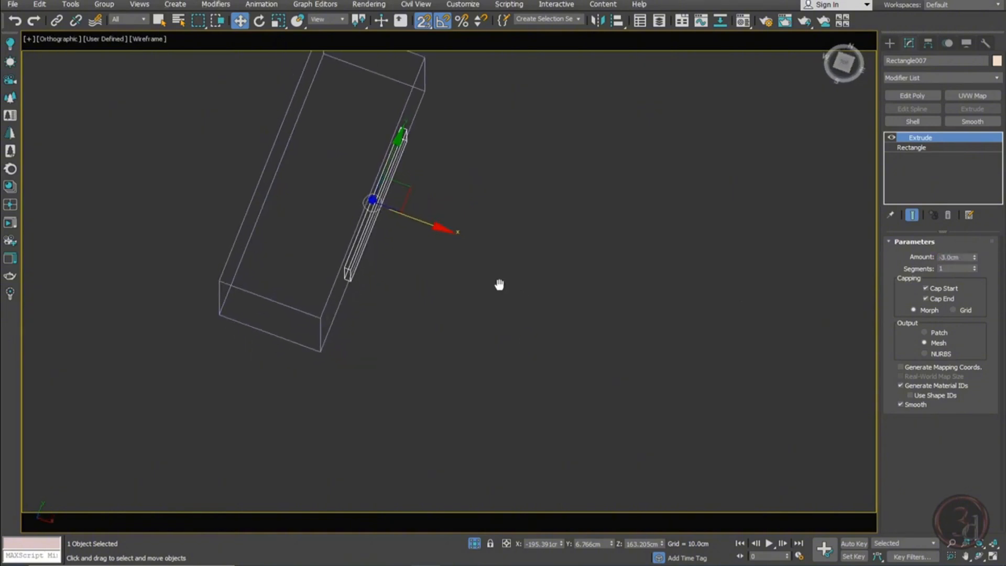
{"action": "key", "text": "p"}
{"action": "key", "text": "z"}
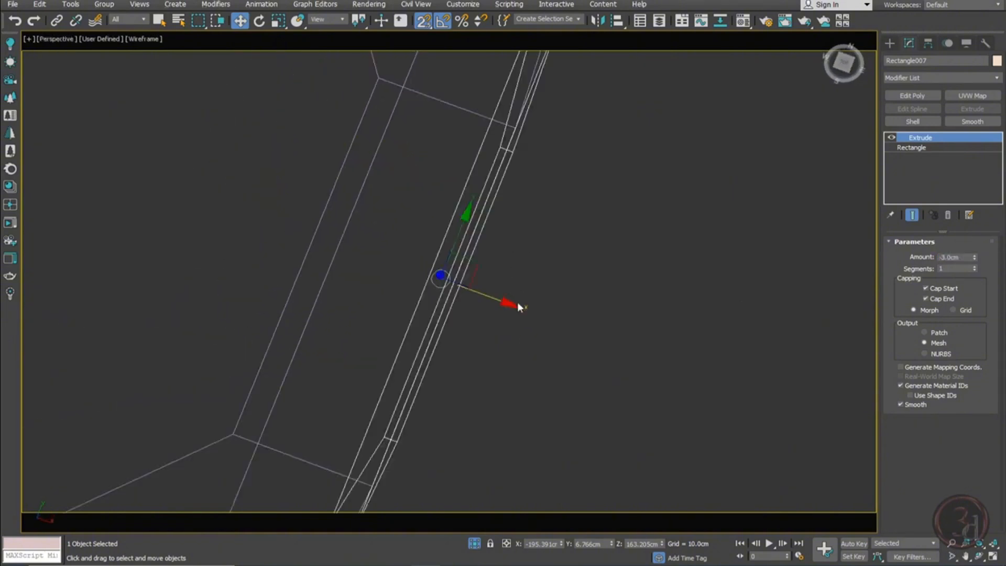
{"action": "key", "text": "F3"}
{"action": "mouse_move", "coordinate": [519, 302]}
{"action": "middle_mouse_down", "text": "alt"}
{"action": "mouse_move", "coordinate": [555, 299]}
{"action": "mouse_move", "coordinate": [517, 226]}
{"action": "middle_mouse_up", "text": "alt"}
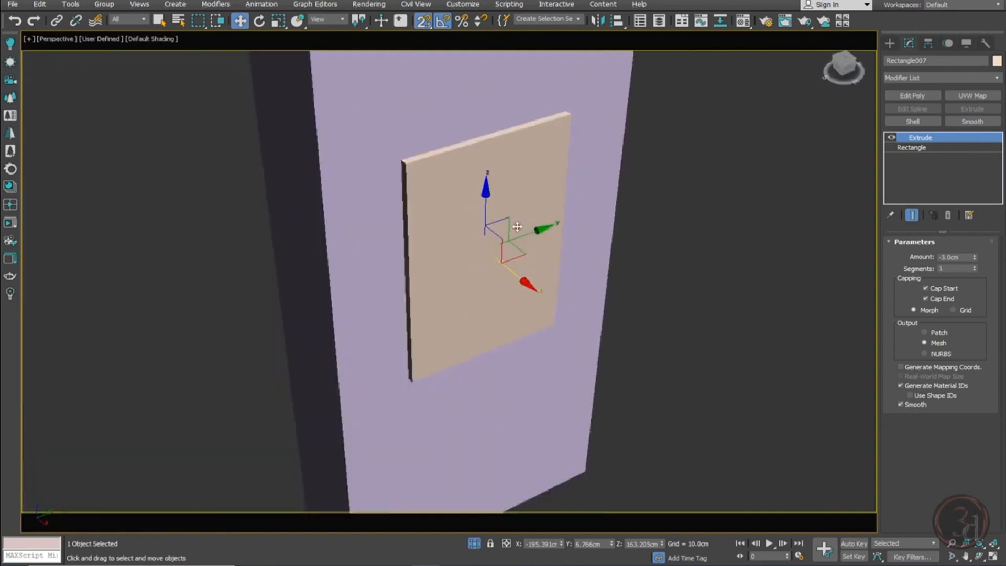
{"action": "scroll", "coordinate": [519, 165], "scroll_direction": "up", "scroll_amount": 2}
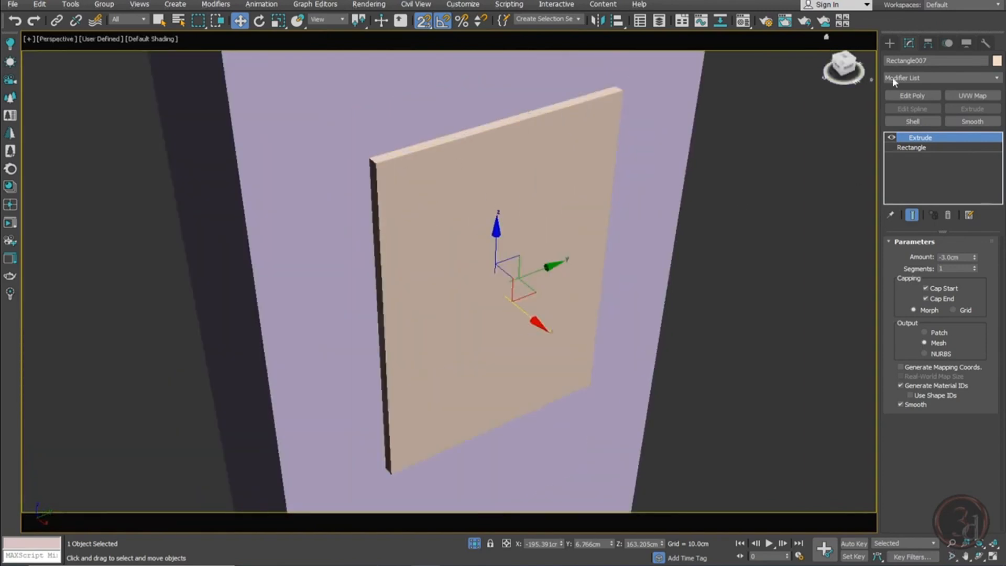
{"action": "left_click", "coordinate": [911, 96]}
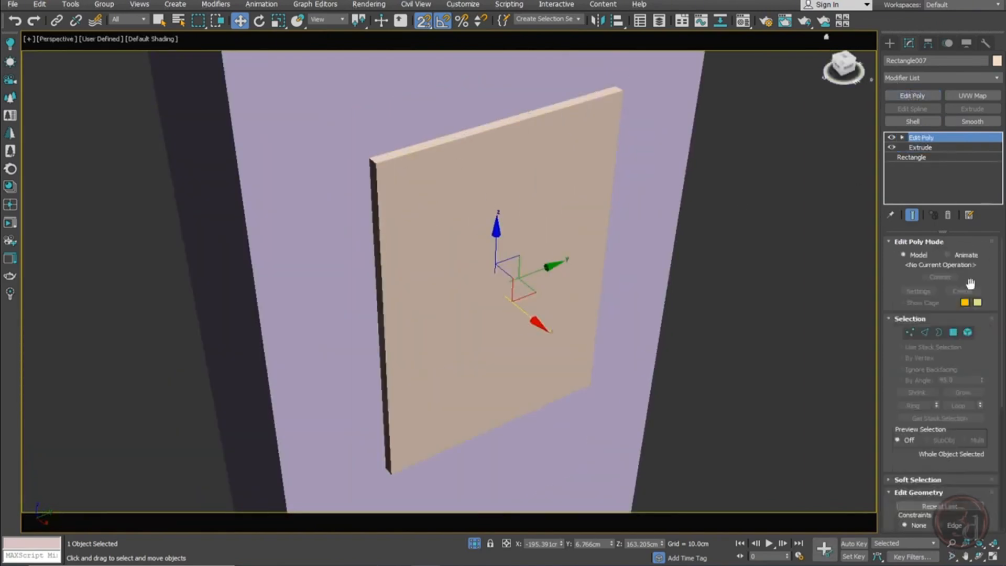
{"action": "left_click", "coordinate": [955, 331]}
{"action": "left_click", "coordinate": [471, 234]}
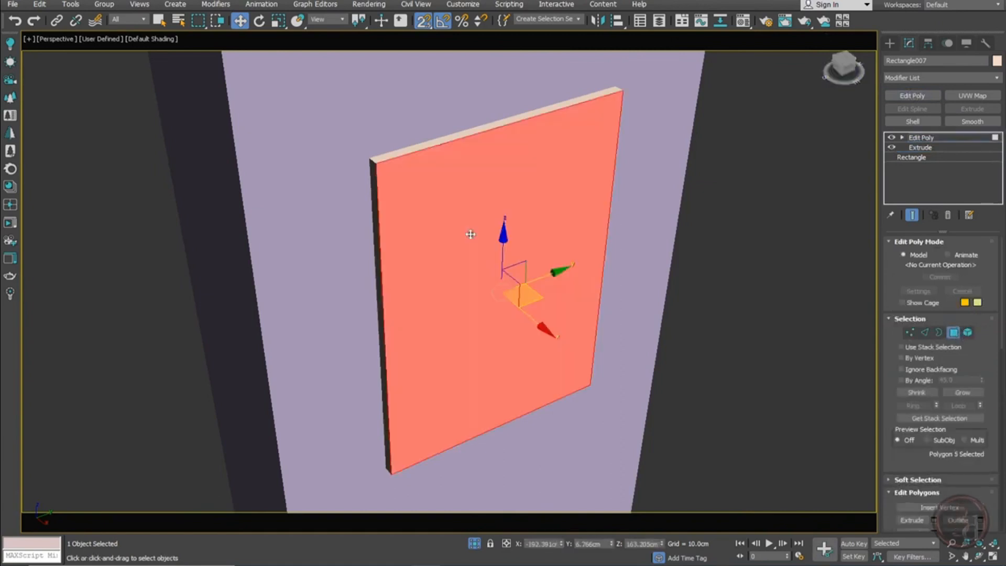
{"action": "key", "text": "Delete"}
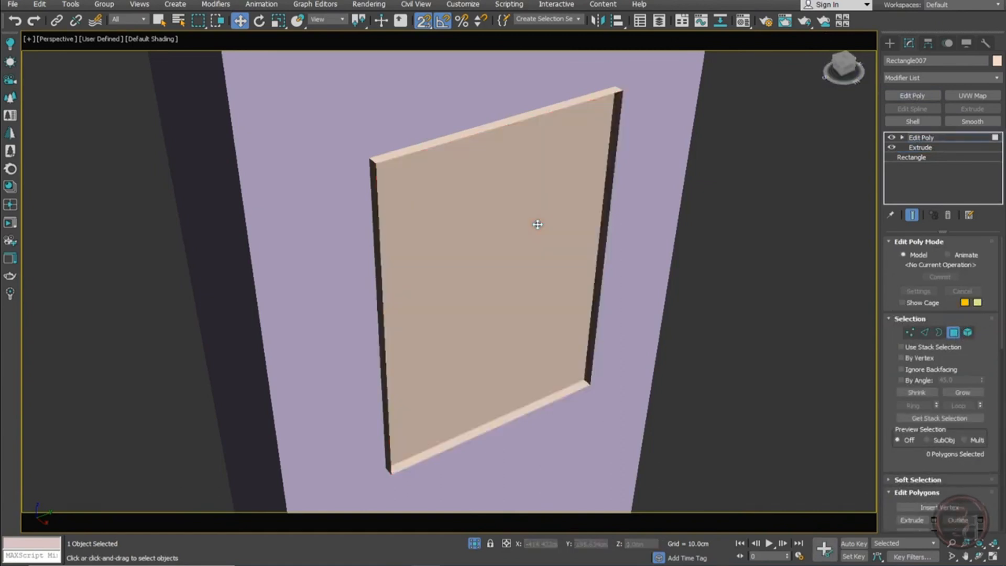
{"action": "key", "text": "ctrl+z"}
{"action": "key", "text": "Delete"}
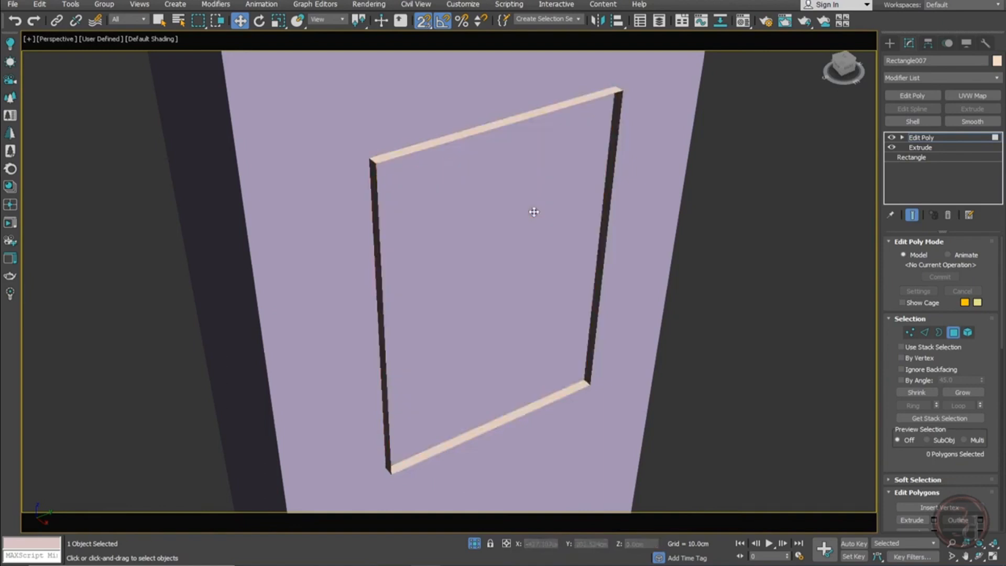
Add a Shell modifier that thickens the frame inwards with no outer amount, and return to the left wireframe view unselected
{"action": "left_click", "coordinate": [930, 125]}
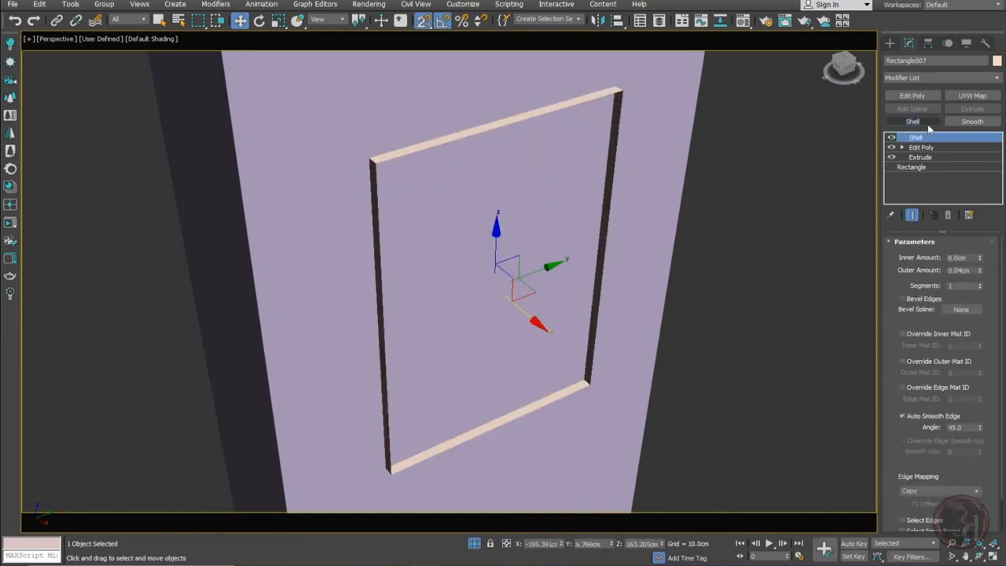
{"action": "right_click", "coordinate": [980, 271]}
{"action": "left_click_drag", "start_coordinate": [981, 257], "coordinate": [51, 131]}
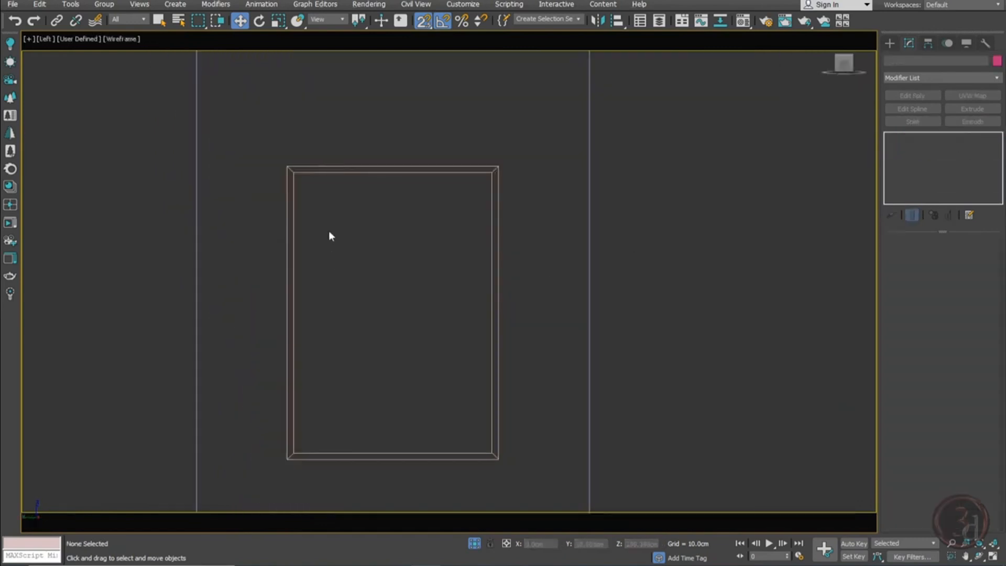
Draw a snapped rectangle of 96.6 by 65.6 cm filling the frame's inner opening
{"action": "right_click", "coordinate": [364, 183]}
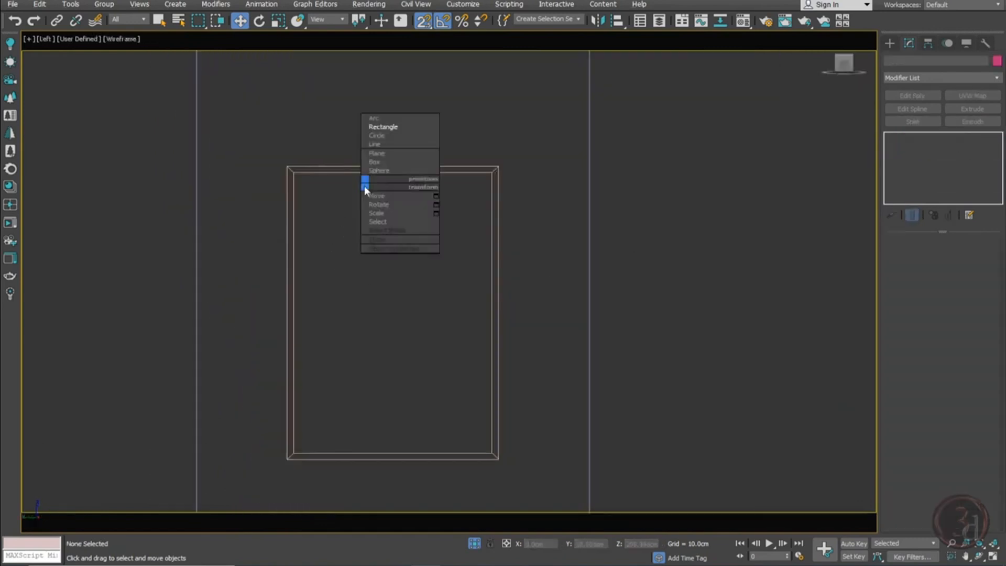
{"action": "left_click", "coordinate": [380, 129]}
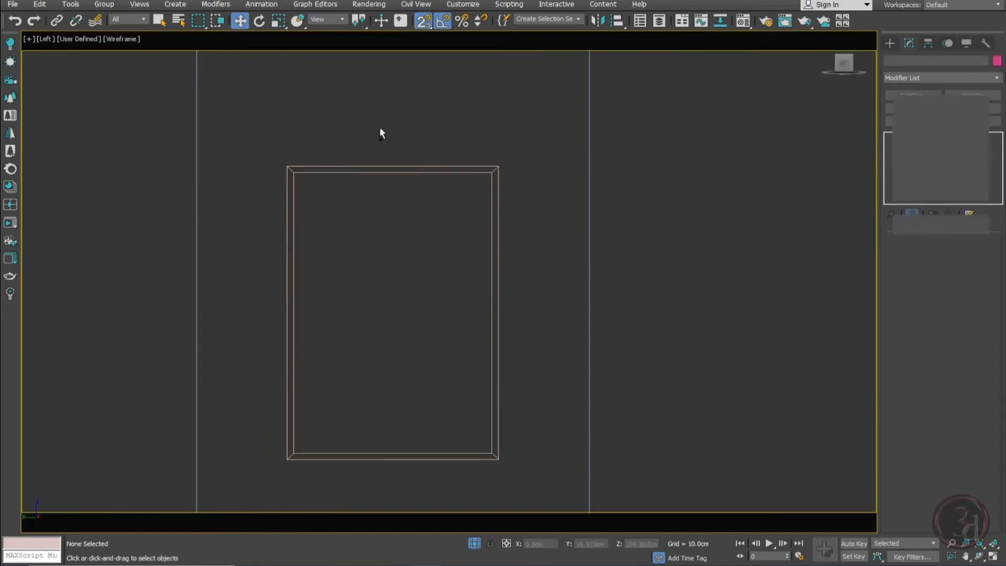
{"action": "middle_click_drag", "start_coordinate": [386, 175], "coordinate": [383, 141]}
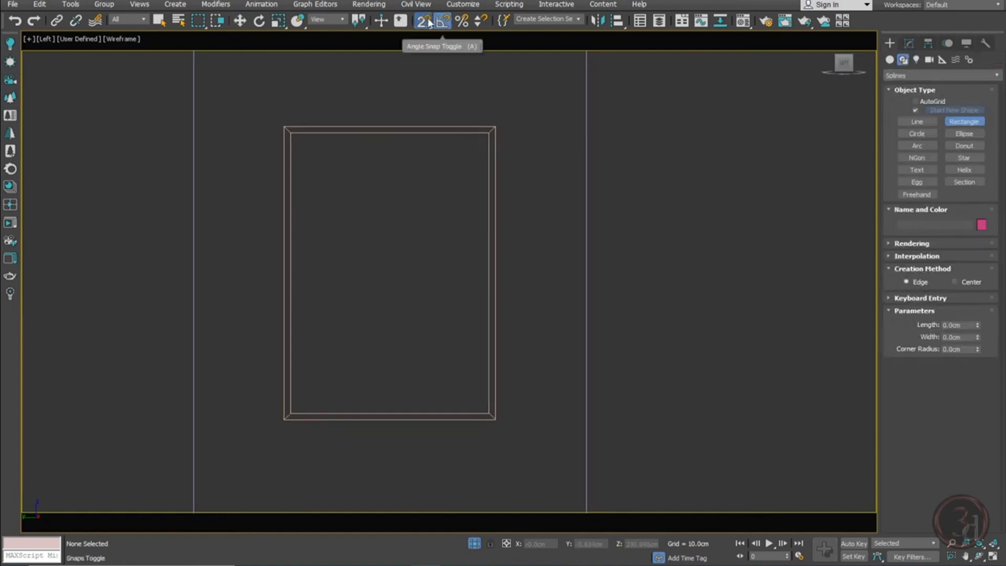
{"action": "left_click_drag", "start_coordinate": [300, 137], "coordinate": [486, 413]}
{"action": "key", "text": "w"}
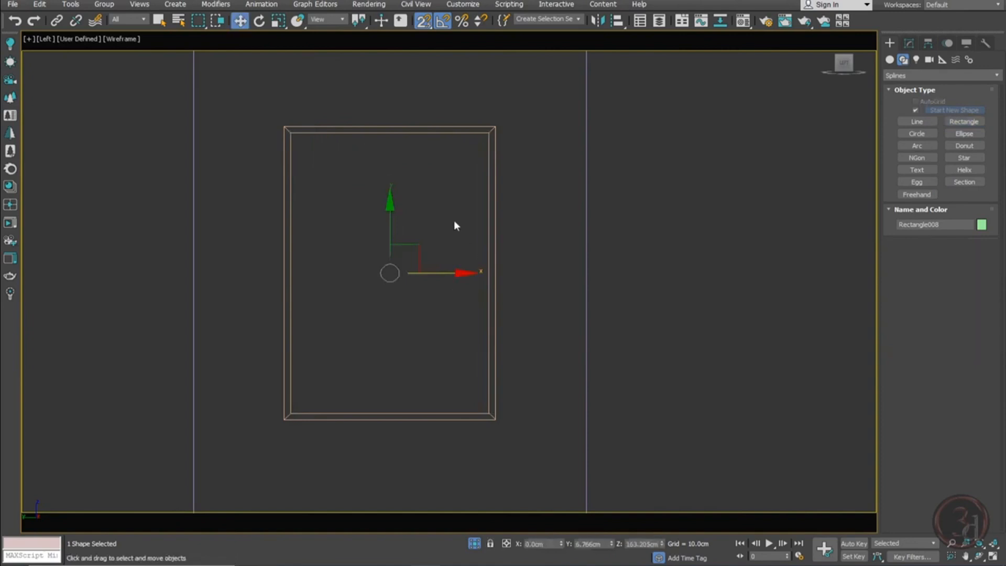
In the top view, move the inner rectangle along X with snapping off until it sits within the frame's depth
{"action": "middle_click_drag", "start_coordinate": [454, 221], "coordinate": [453, 231]}
{"action": "key", "text": "t"}
{"action": "scroll", "coordinate": [437, 177], "scroll_direction": "down", "scroll_amount": 5}
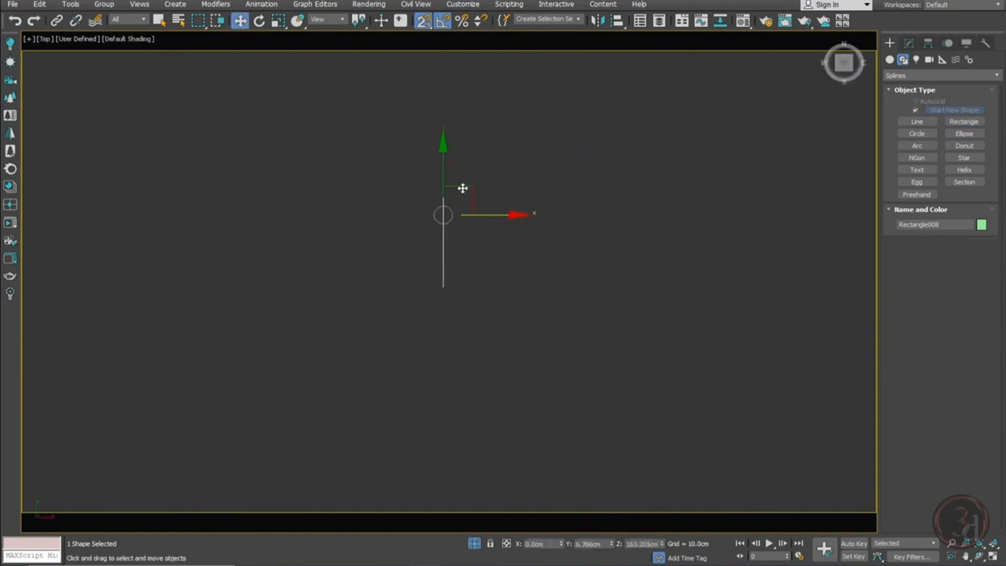
{"action": "scroll", "coordinate": [529, 253], "scroll_direction": "down", "scroll_amount": 5}
{"action": "key", "text": "s"}
{"action": "left_click_drag", "start_coordinate": [551, 241], "coordinate": [443, 242]}
{"action": "scroll", "coordinate": [404, 262], "scroll_direction": "up", "scroll_amount": 8}
{"action": "scroll", "coordinate": [404, 261], "scroll_direction": "up", "scroll_amount": 3}
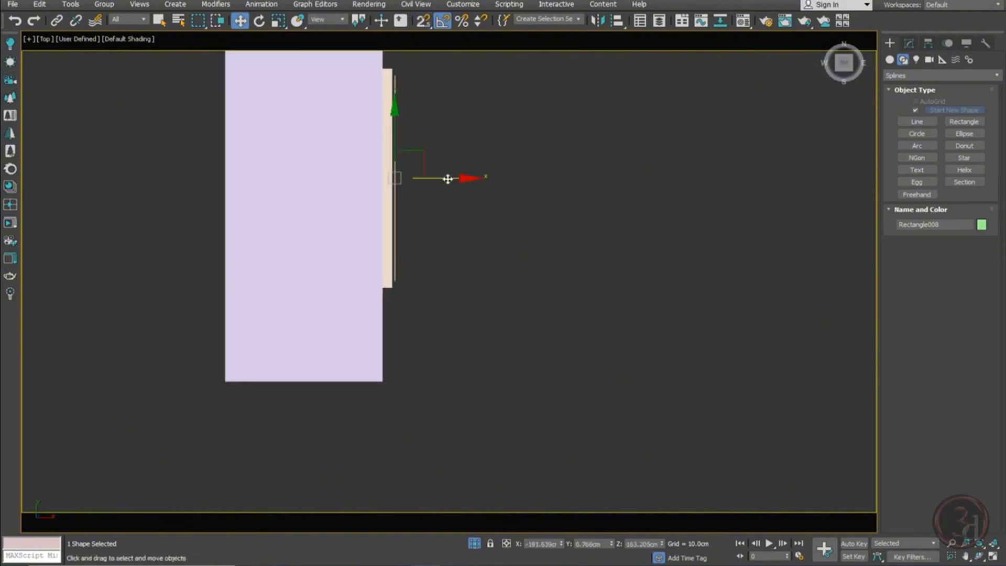
{"action": "left_click_drag", "start_coordinate": [449, 180], "coordinate": [440, 180]}
Extrude the inner rectangle by -0.5 cm to make the picture panel
{"action": "key", "text": "p"}
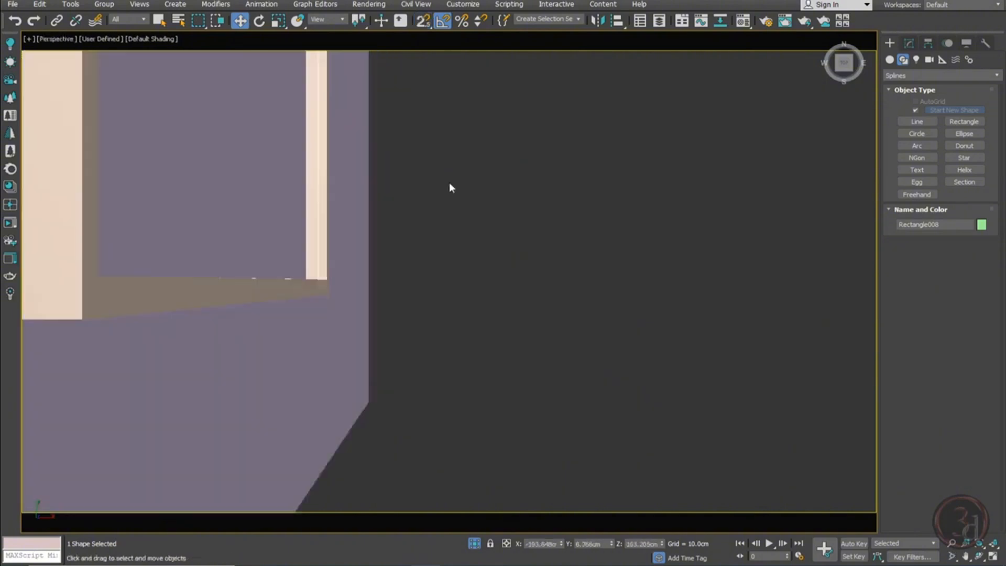
{"action": "key", "text": "z"}
{"action": "middle_click_drag", "start_coordinate": [462, 199], "coordinate": [480, 262], "text": "alt"}
{"action": "left_click", "coordinate": [909, 43]}
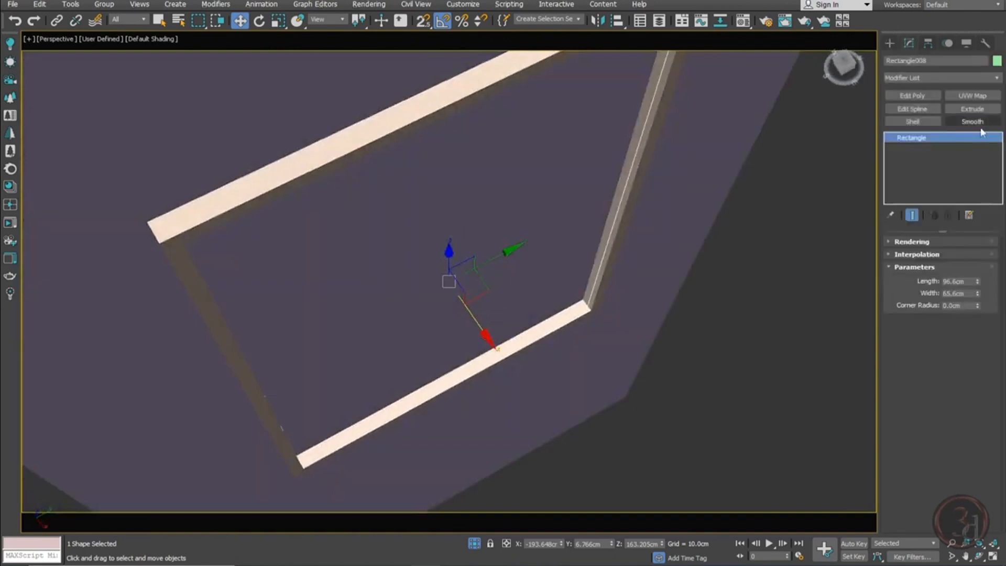
{"action": "left_click", "coordinate": [977, 111]}
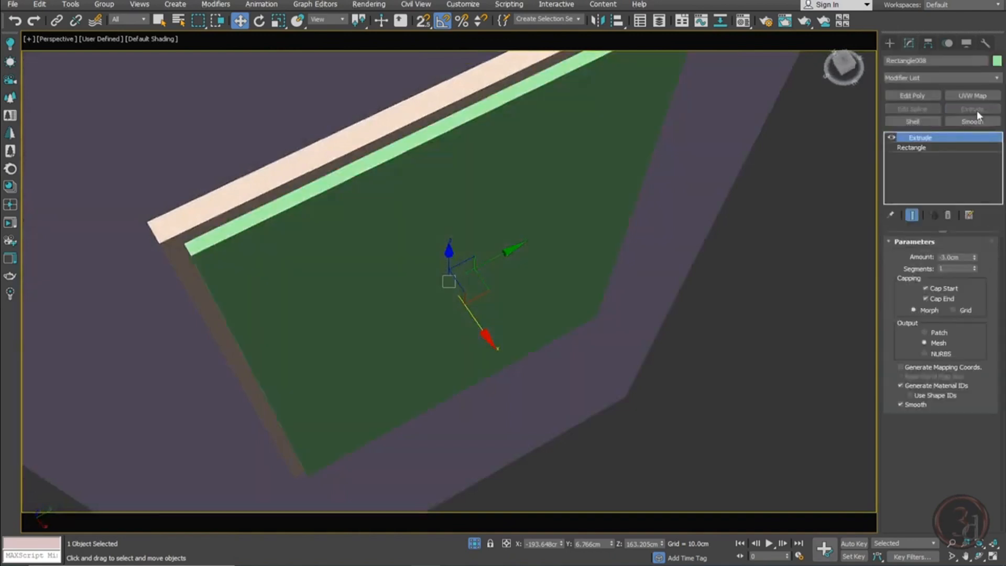
{"action": "right_click", "coordinate": [975, 257]}
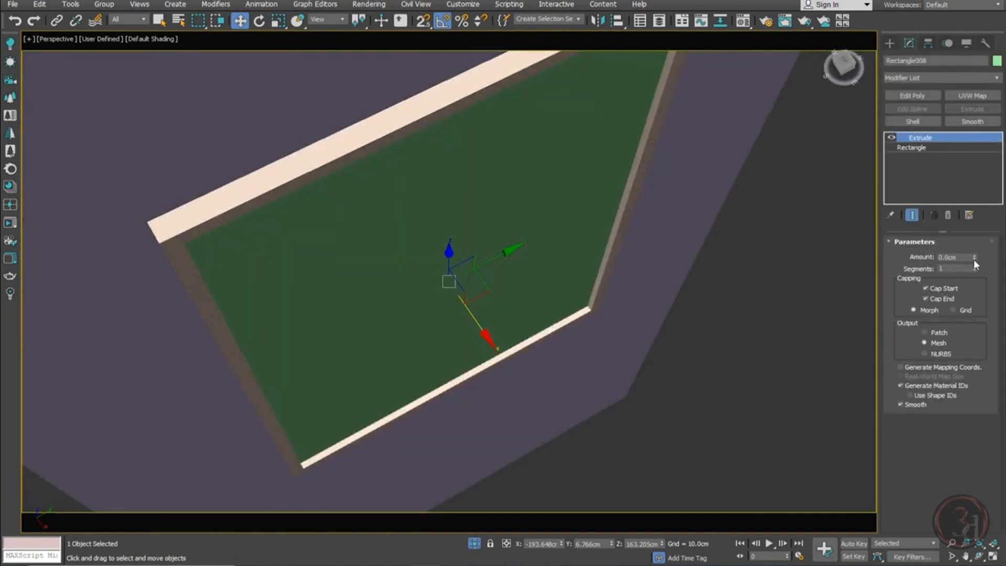
{"action": "left_click", "coordinate": [974, 260]}
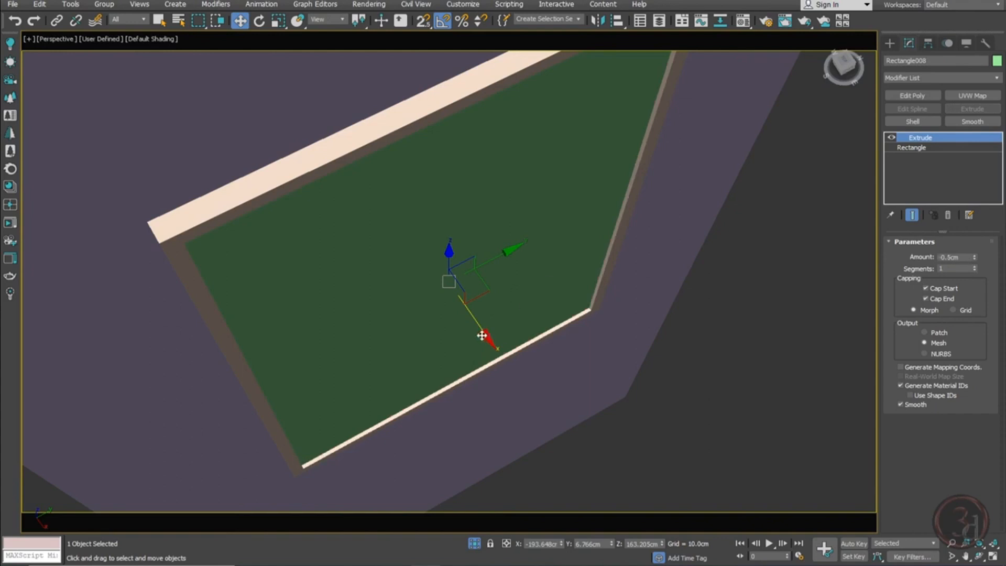
Move the green panel about 1.6 cm deeper along X into the frame and inspect the frame's upper corner
{"action": "left_click_drag", "start_coordinate": [483, 334], "coordinate": [478, 327]}
{"action": "scroll", "coordinate": [588, 269], "scroll_direction": "down", "scroll_amount": 3}
{"action": "middle_click_drag", "start_coordinate": [589, 269], "coordinate": [624, 262], "text": "alt"}
{"action": "scroll", "coordinate": [427, 86], "scroll_direction": "up", "scroll_amount": 5}
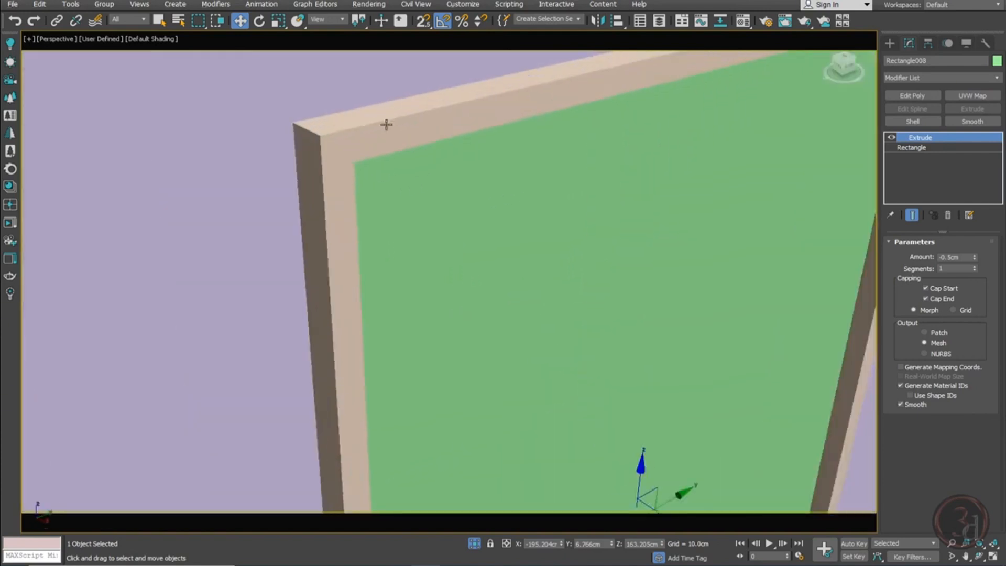
Add a Chamfer modifier to the picture frame and set its amount to 0.25 cm
{"action": "left_click", "coordinate": [387, 125]}
{"action": "scroll", "coordinate": [436, 145], "scroll_direction": "up", "scroll_amount": 1}
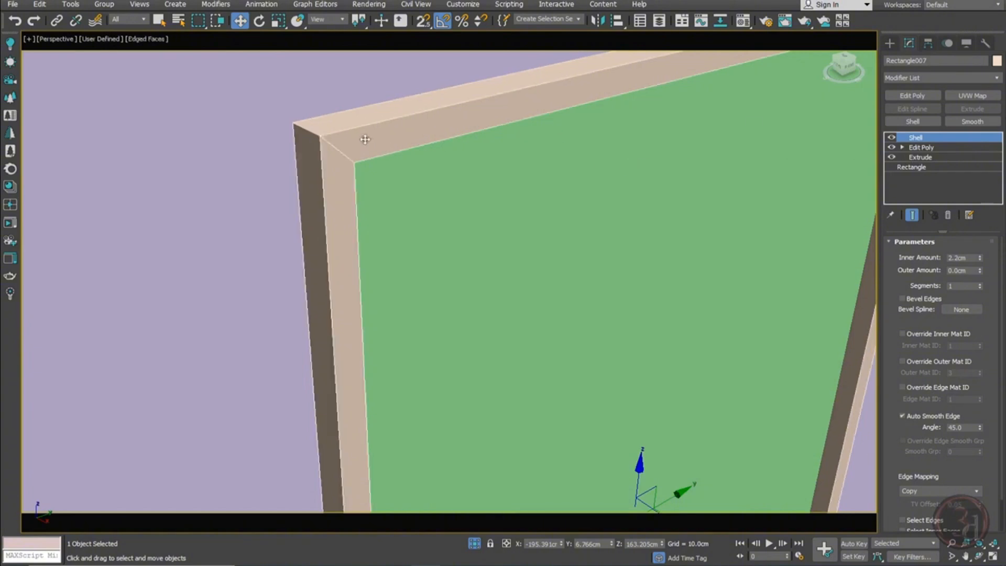
{"action": "left_click", "coordinate": [997, 78]}
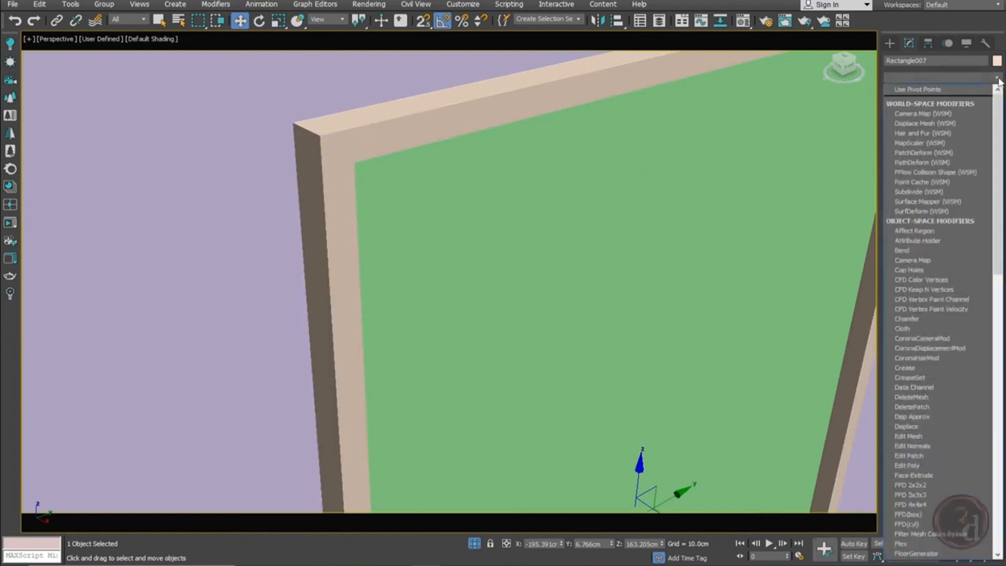
{"action": "type", "text": "cha"}
{"action": "left_click", "coordinate": [933, 89]}
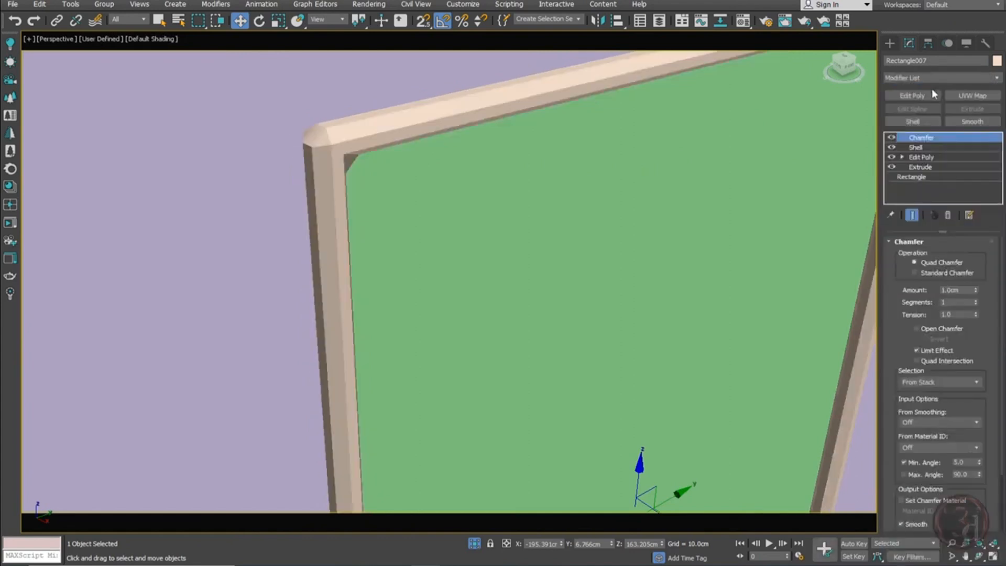
{"action": "right_click", "coordinate": [974, 290]}
{"action": "left_click_drag", "start_coordinate": [975, 289], "coordinate": [971, 272]}
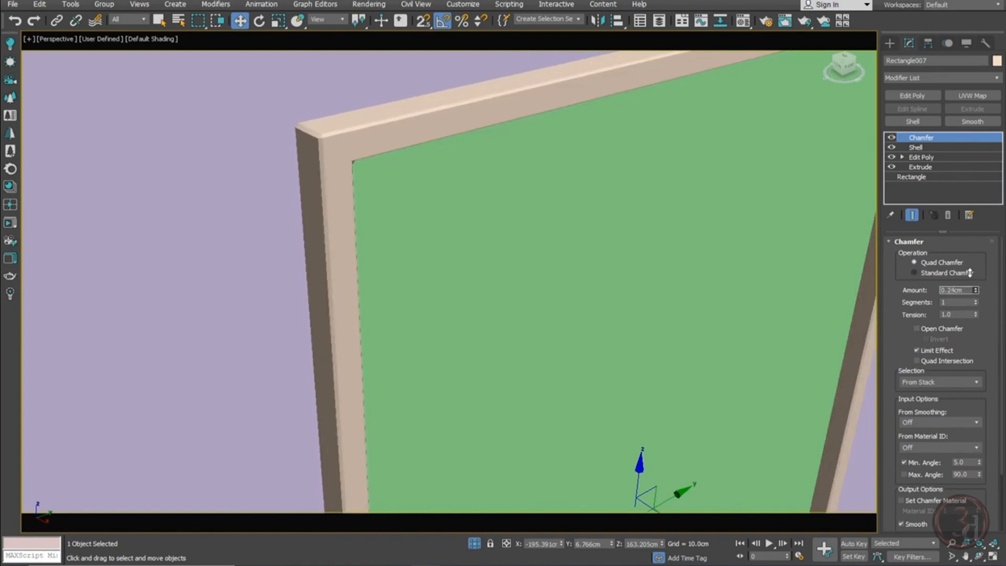
{"action": "left_click_drag", "start_coordinate": [970, 272], "coordinate": [970, 273]}
{"action": "type", "text": ".25"}
{"action": "key", "text": "Return"}
{"action": "scroll", "coordinate": [373, 171], "scroll_direction": "down", "scroll_amount": 5}
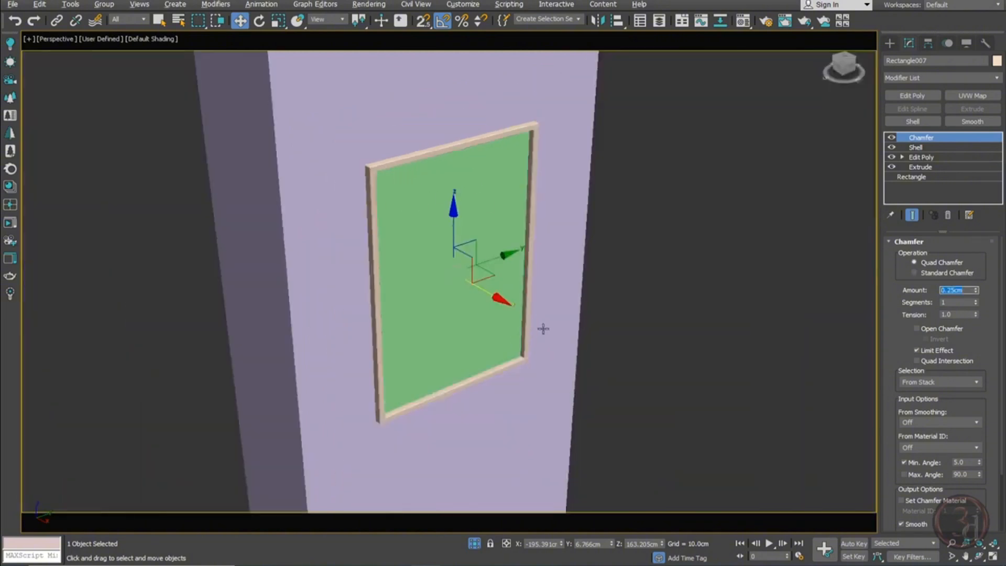
In the wireframe camera view, select the frame and its green panel together and group them under the default name
{"action": "mouse_move", "coordinate": [544, 329]}
{"action": "middle_mouse_down", "text": "alt"}
{"action": "mouse_move", "coordinate": [422, 337]}
{"action": "mouse_move", "coordinate": [530, 336]}
{"action": "middle_mouse_up", "text": "alt"}
{"action": "middle_click_drag", "start_coordinate": [530, 336], "coordinate": [520, 298]}
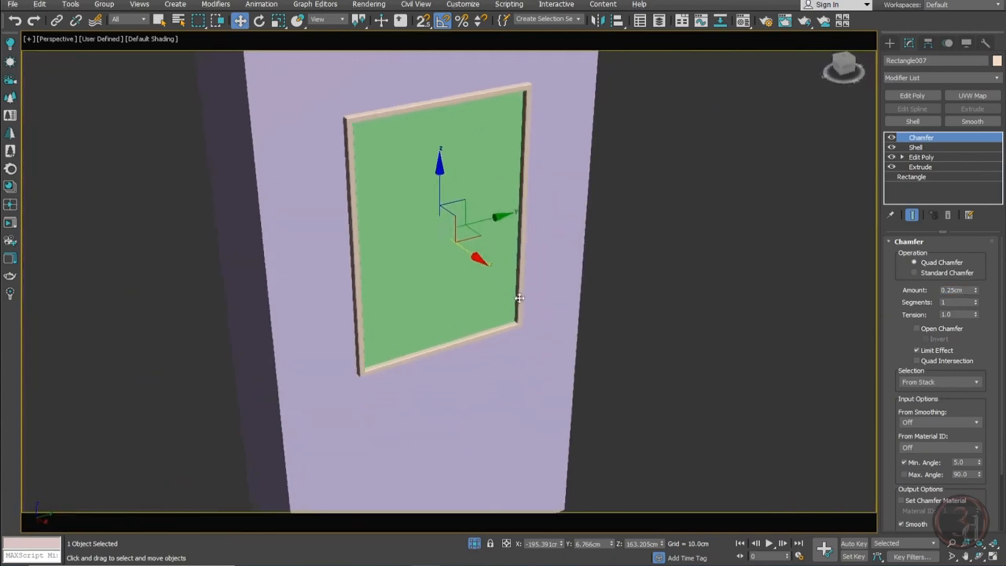
{"action": "key", "text": "c"}
{"action": "left_click", "coordinate": [456, 213]}
{"action": "key", "text": "F3"}
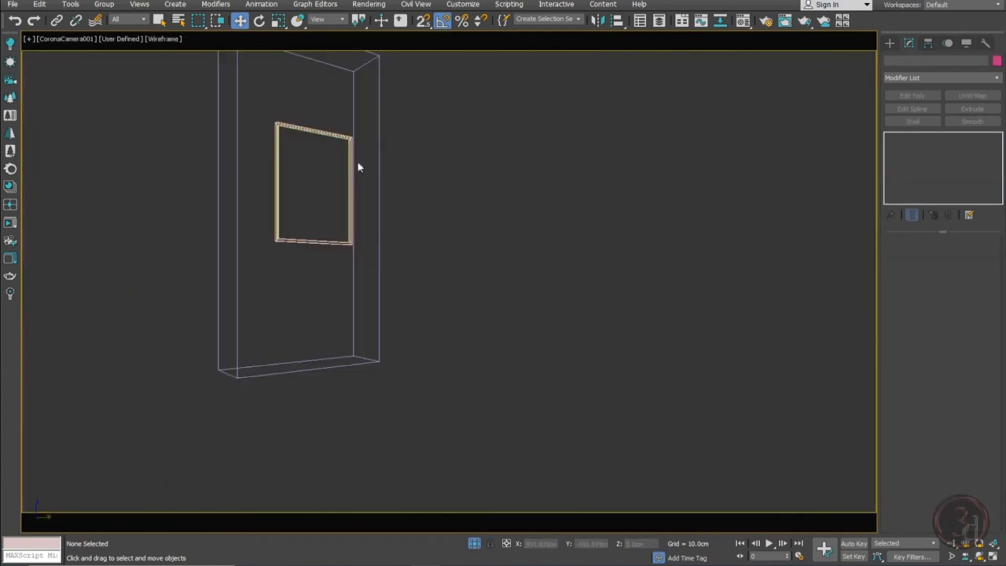
{"action": "left_click_drag", "start_coordinate": [291, 137], "coordinate": [291, 137]}
{"action": "left_click_drag", "start_coordinate": [362, 194], "coordinate": [510, 216]}
{"action": "right_click", "coordinate": [510, 215]}
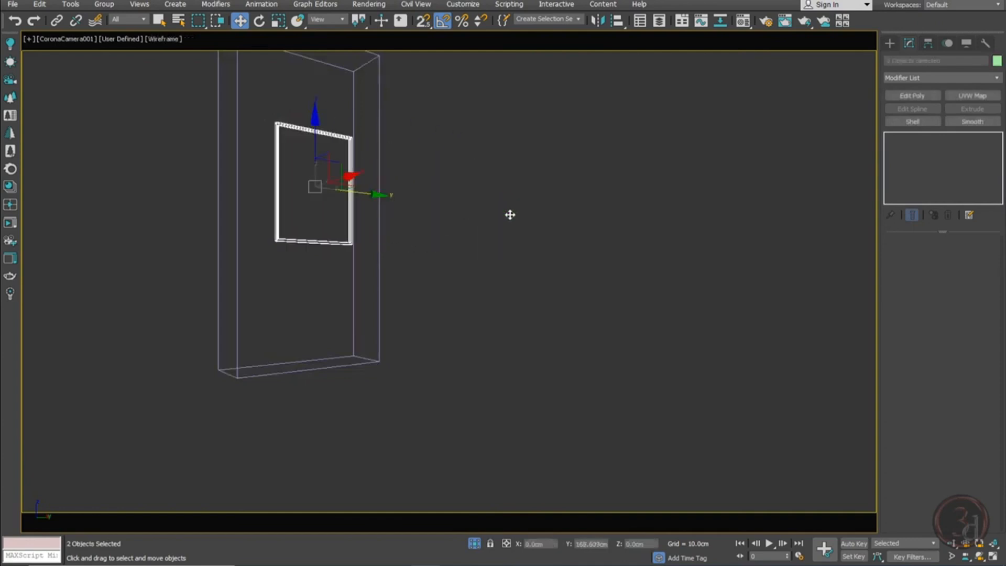
{"action": "key", "text": "ctrl+g"}
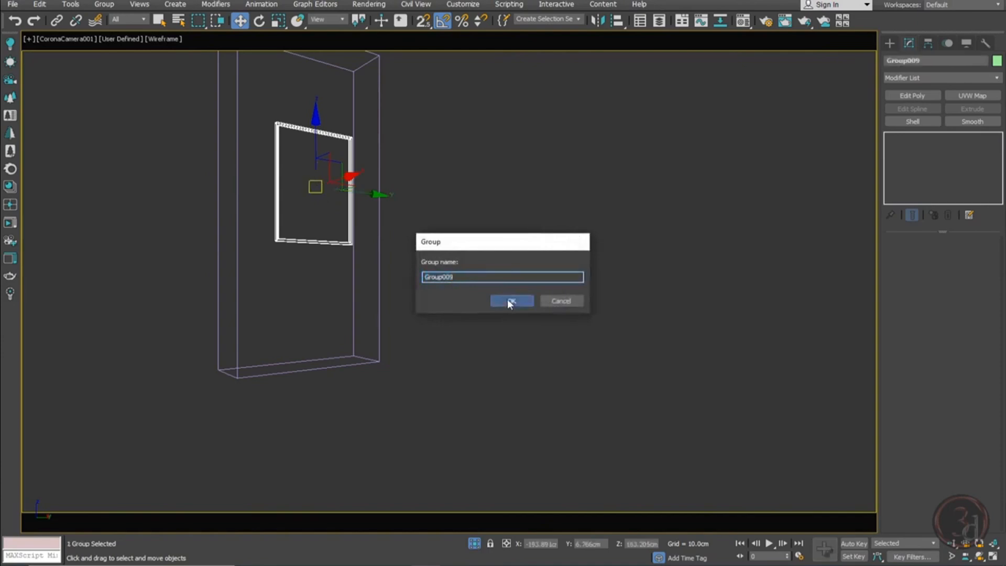
{"action": "left_click", "coordinate": [510, 302]}
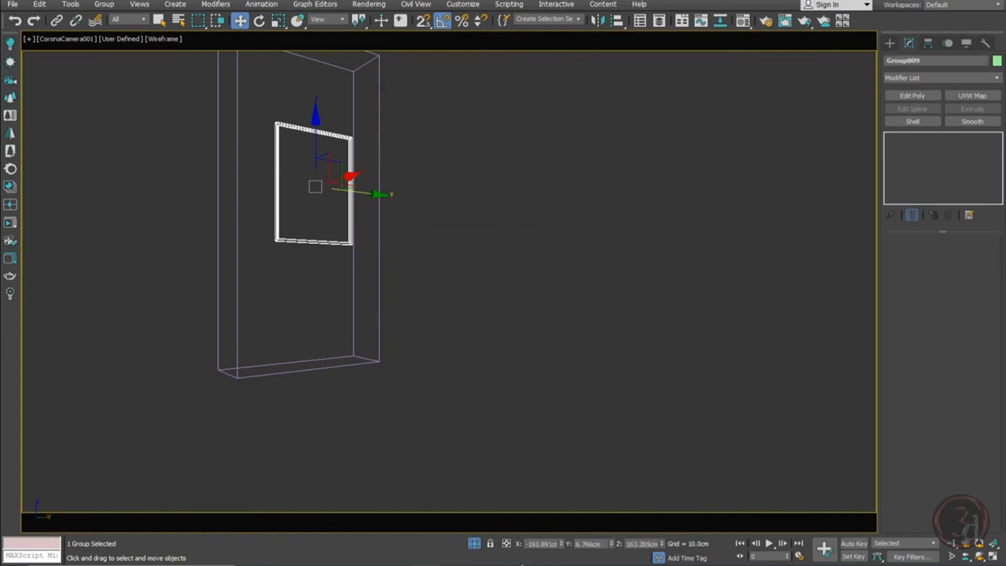
End isolation and display the whole bedroom shaded through the camera
{"action": "left_click", "coordinate": [474, 544]}
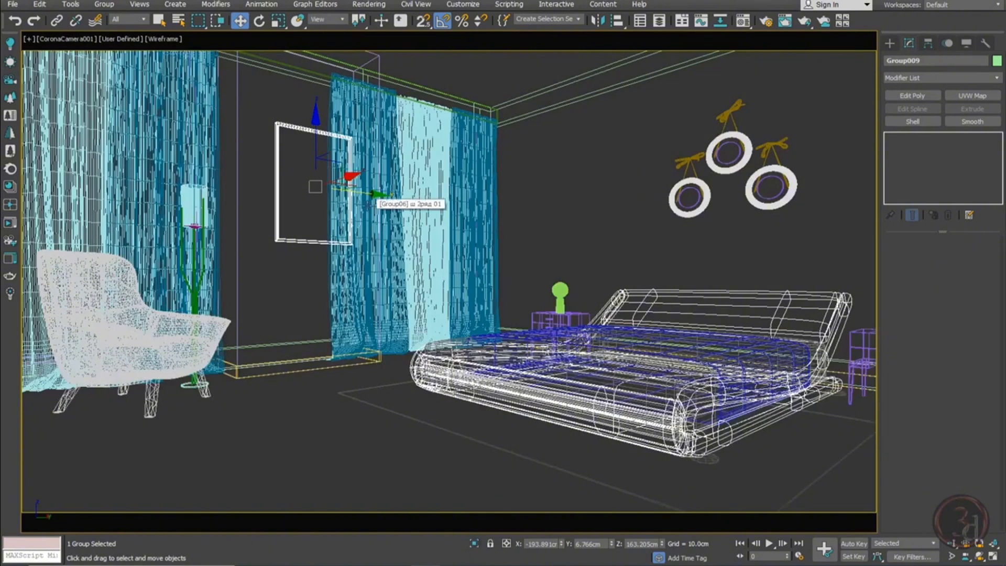
{"action": "key", "text": "F3"}
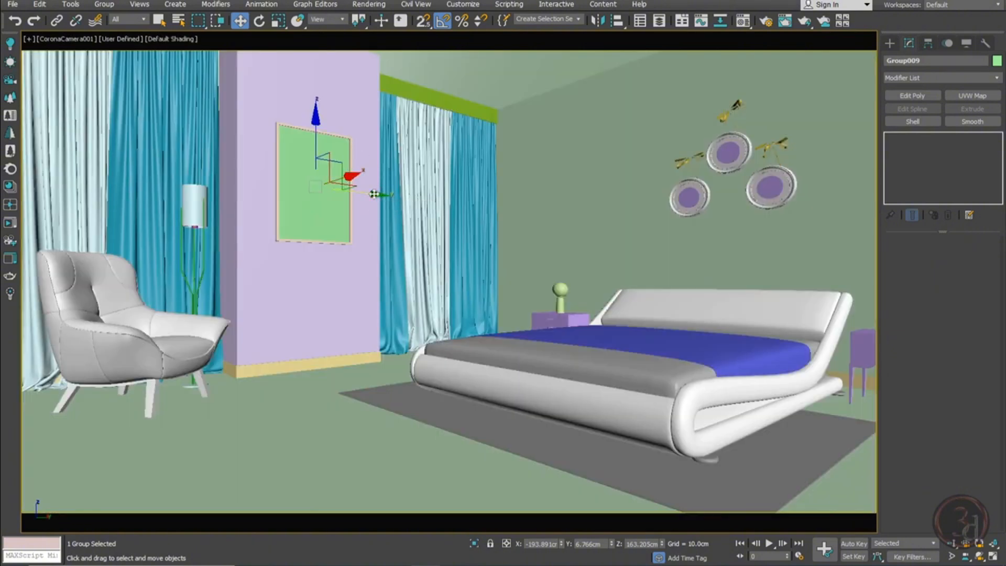
{"action": "left_click_drag", "start_coordinate": [374, 193], "coordinate": [366, 197]}
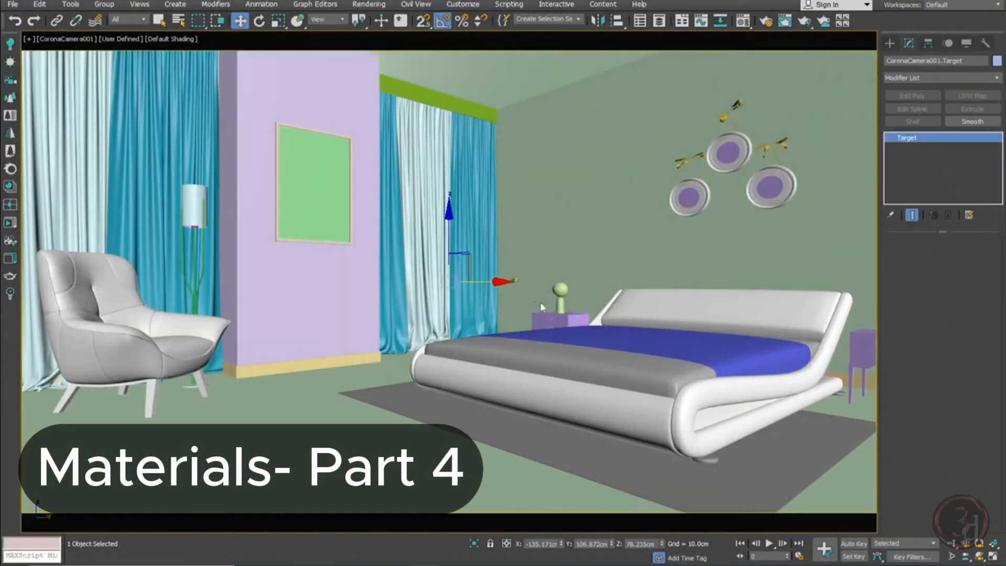
Move the camera target along X to about -77.8 cm and dolly the camera back slightly to include both nightstands
{"action": "left_click", "coordinate": [577, 339]}
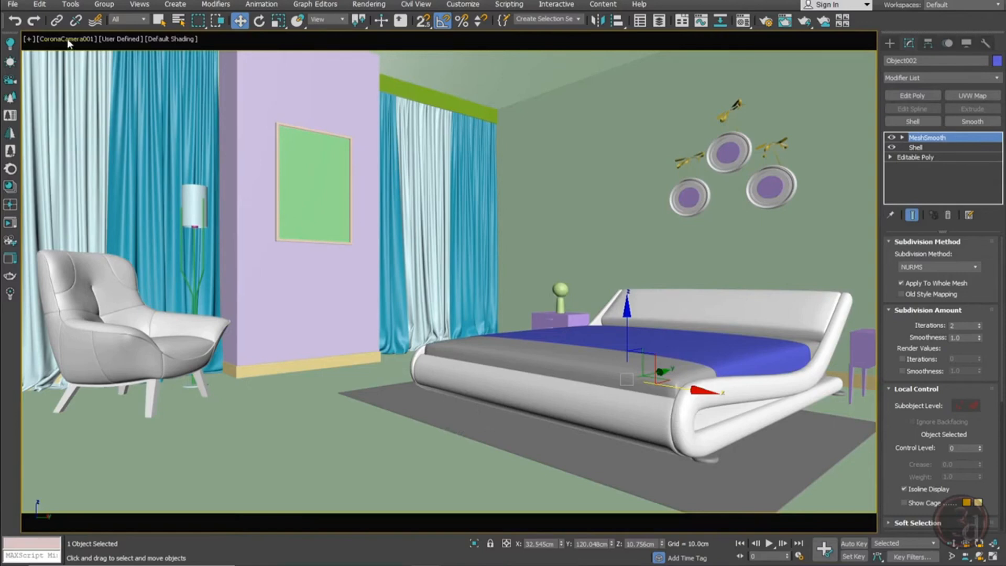
{"action": "left_click", "coordinate": [49, 42]}
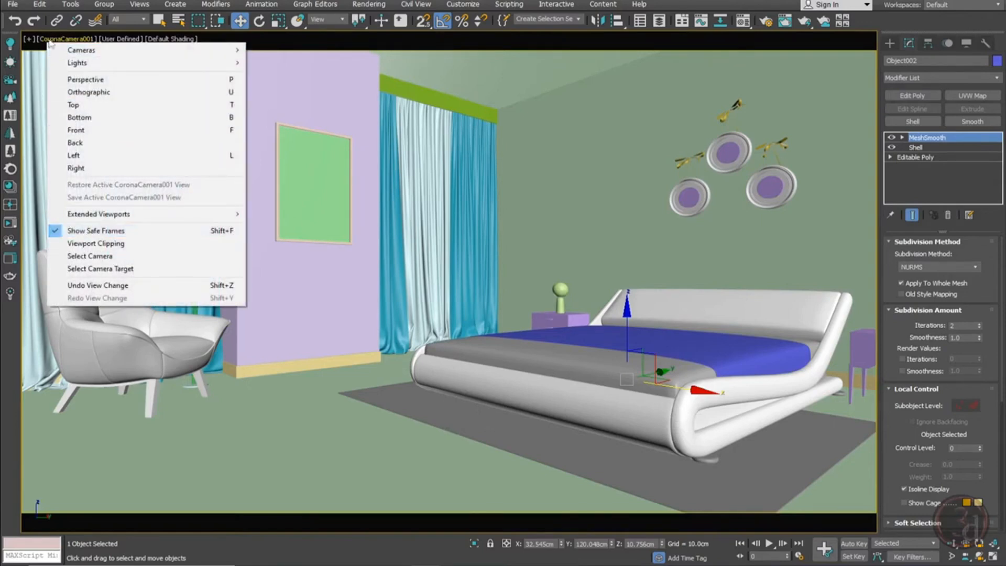
{"action": "left_click", "coordinate": [111, 269]}
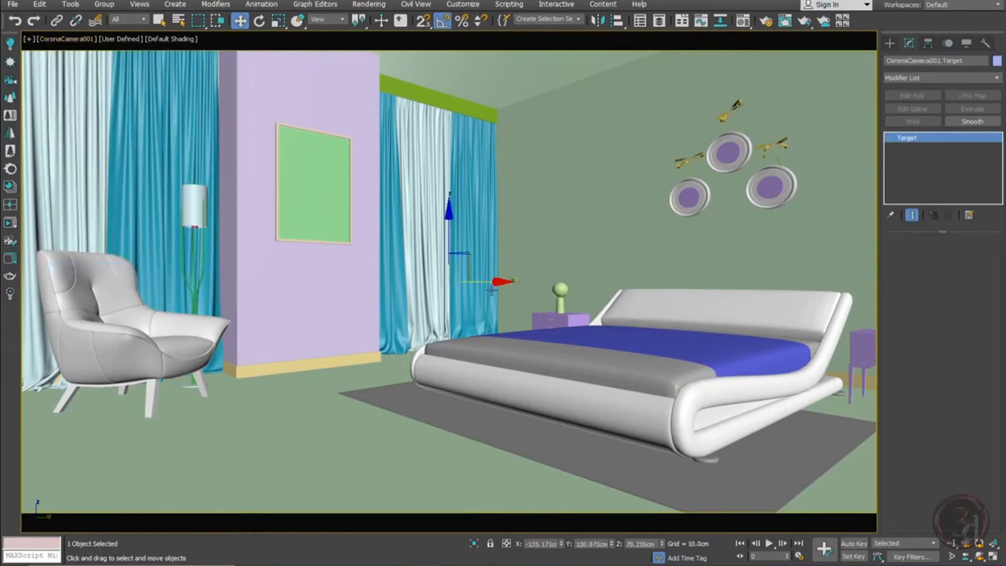
{"action": "left_click_drag", "start_coordinate": [498, 282], "coordinate": [540, 297]}
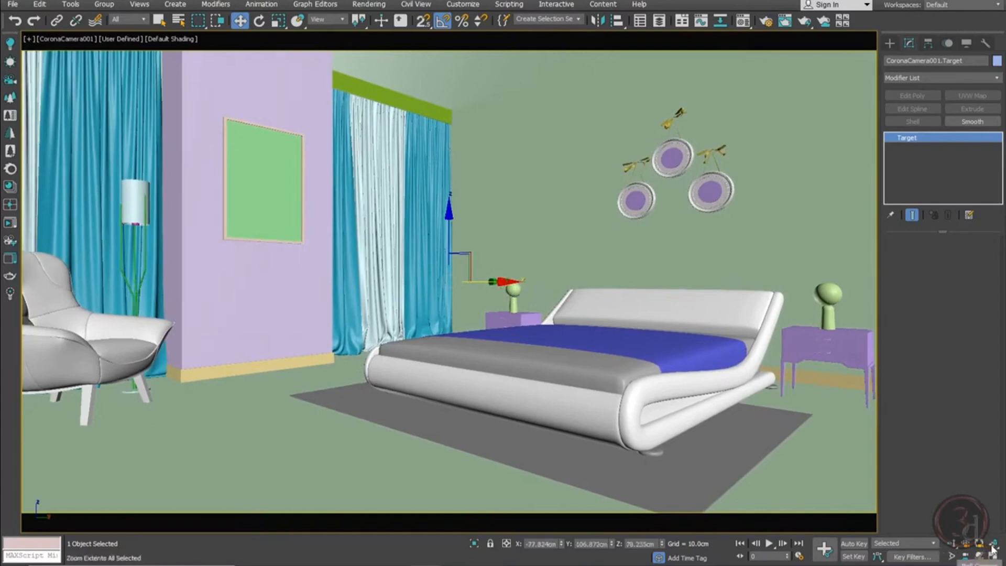
{"action": "left_click", "coordinate": [952, 543]}
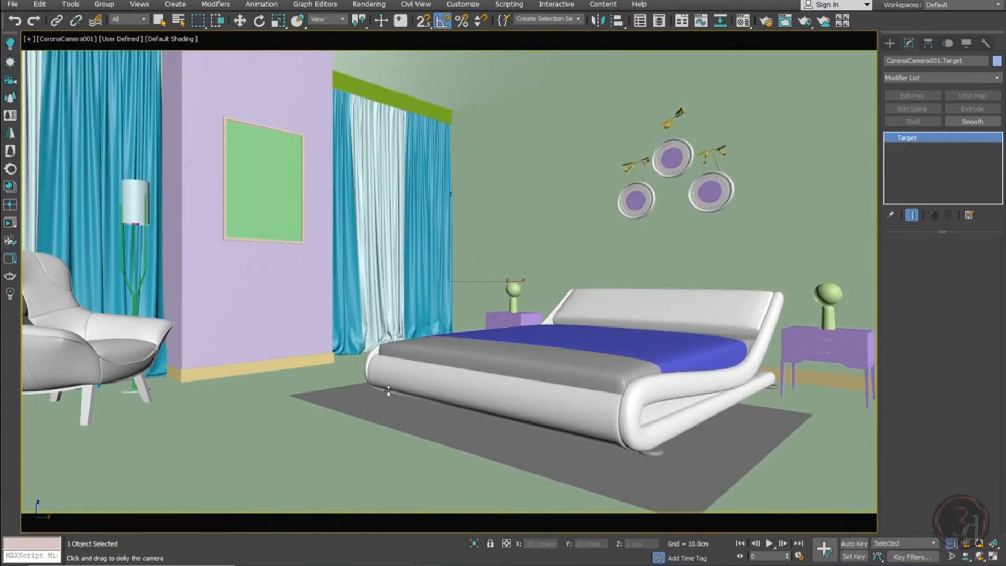
{"action": "left_click_drag", "start_coordinate": [417, 315], "coordinate": [423, 316]}
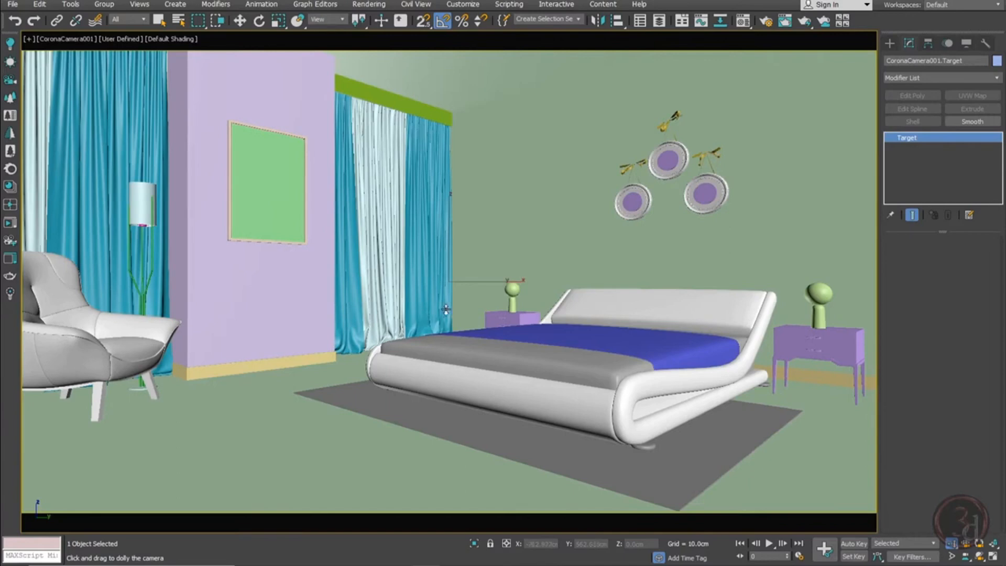
{"action": "right_click", "coordinate": [447, 309]}
Move the armchair about 26 cm along world Y, then adjust its position along its local axes to bring it fully into the camera frame
{"action": "left_click", "coordinate": [87, 339]}
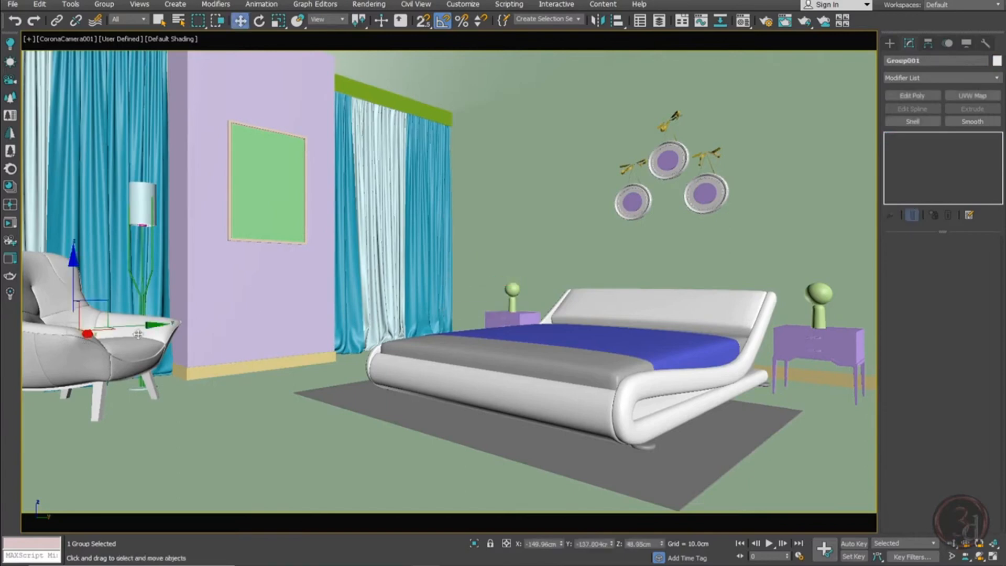
{"action": "left_click_drag", "start_coordinate": [143, 330], "coordinate": [168, 326]}
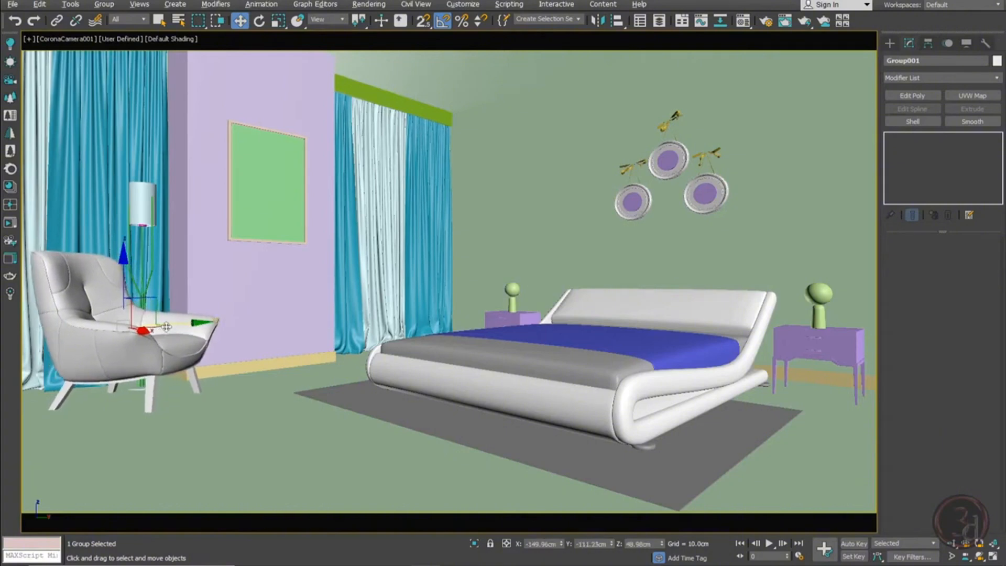
{"action": "right_click", "coordinate": [166, 326], "text": "alt"}
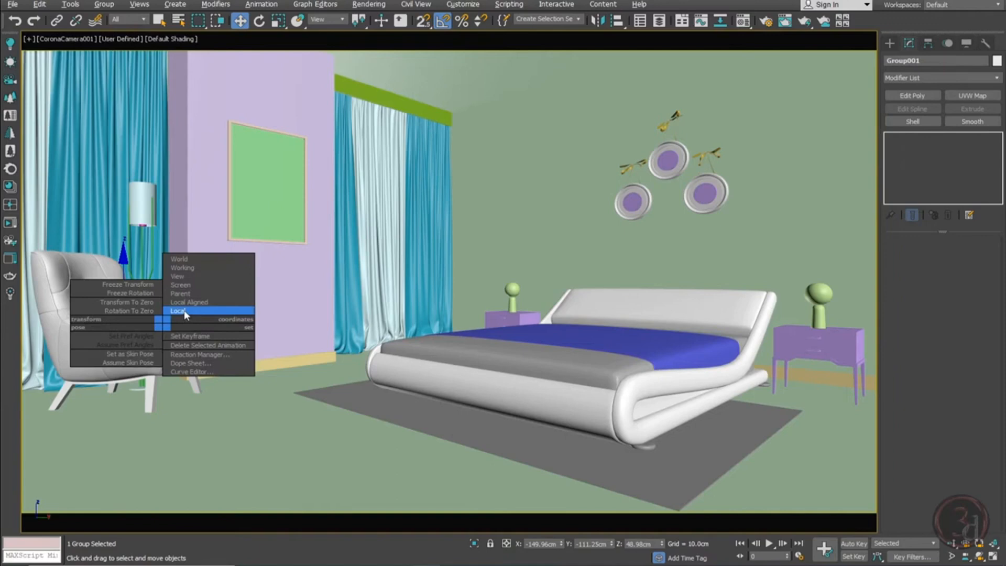
{"action": "left_click", "coordinate": [184, 313]}
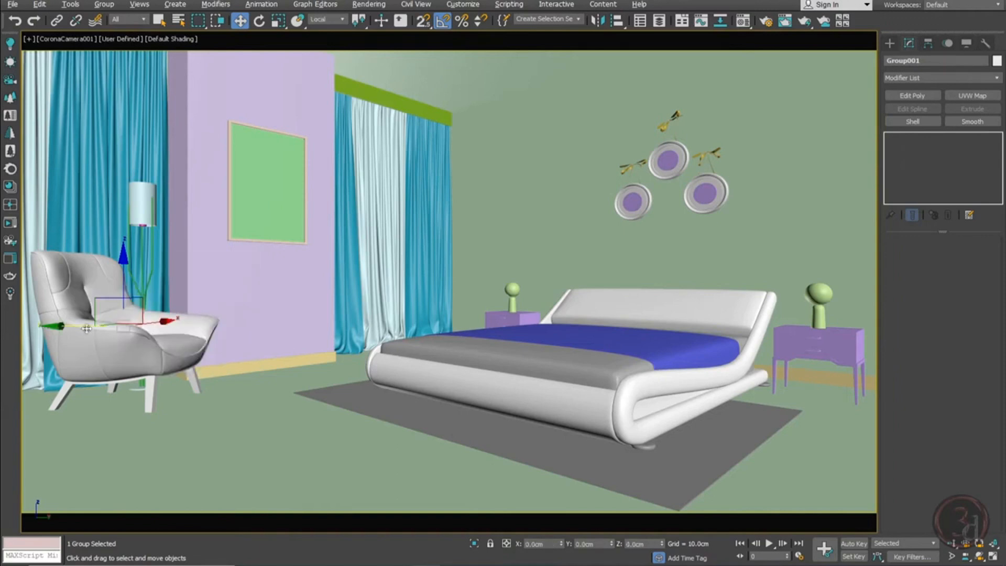
{"action": "left_click_drag", "start_coordinate": [68, 325], "coordinate": [95, 326]}
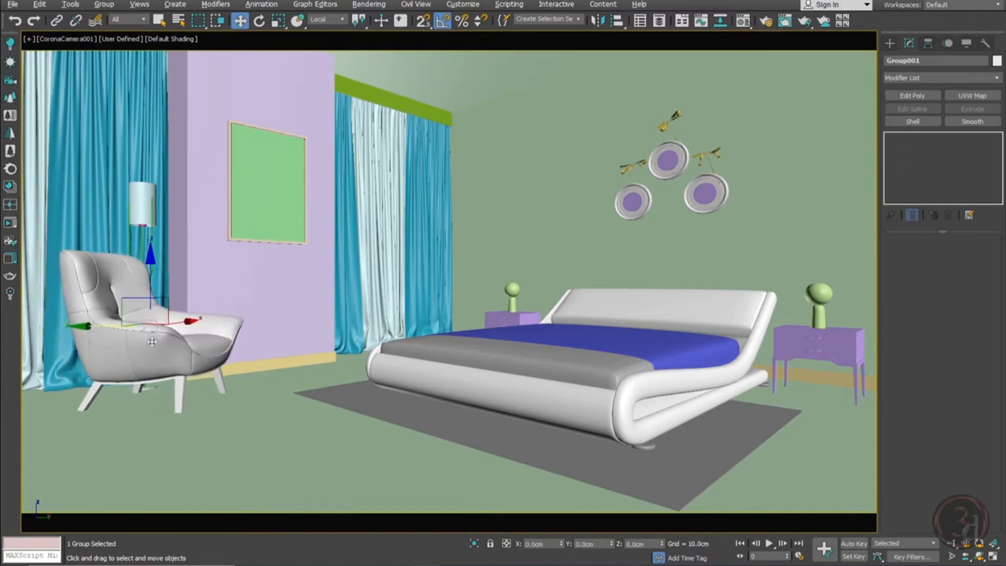
{"action": "left_click_drag", "start_coordinate": [180, 322], "coordinate": [174, 325]}
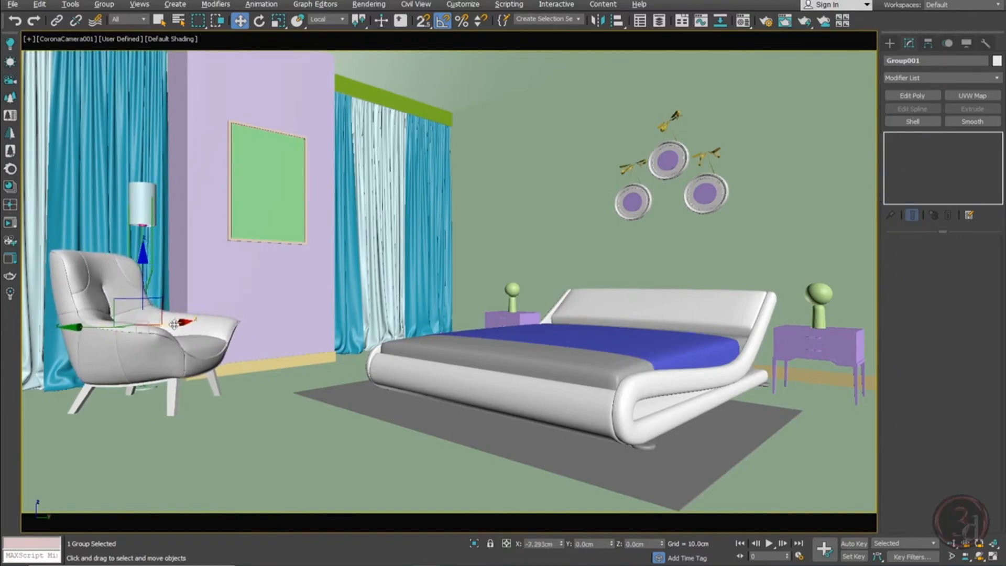
In the top wireframe view, nudge the armchair forward along its local Y axis and restore the View coordinate system
{"action": "key", "text": "t"}
{"action": "key", "text": "F3"}
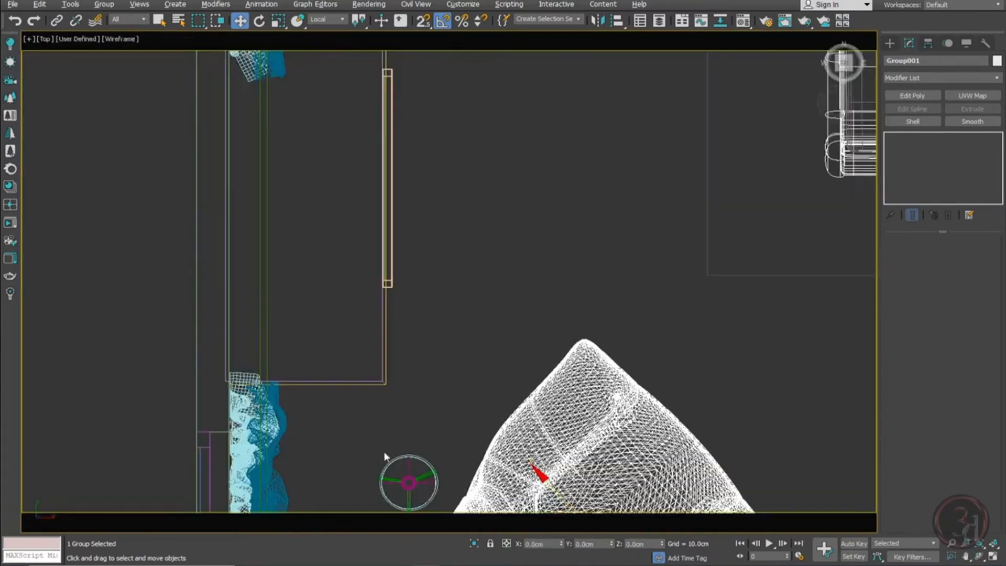
{"action": "middle_click_drag", "start_coordinate": [385, 456], "coordinate": [227, 169]}
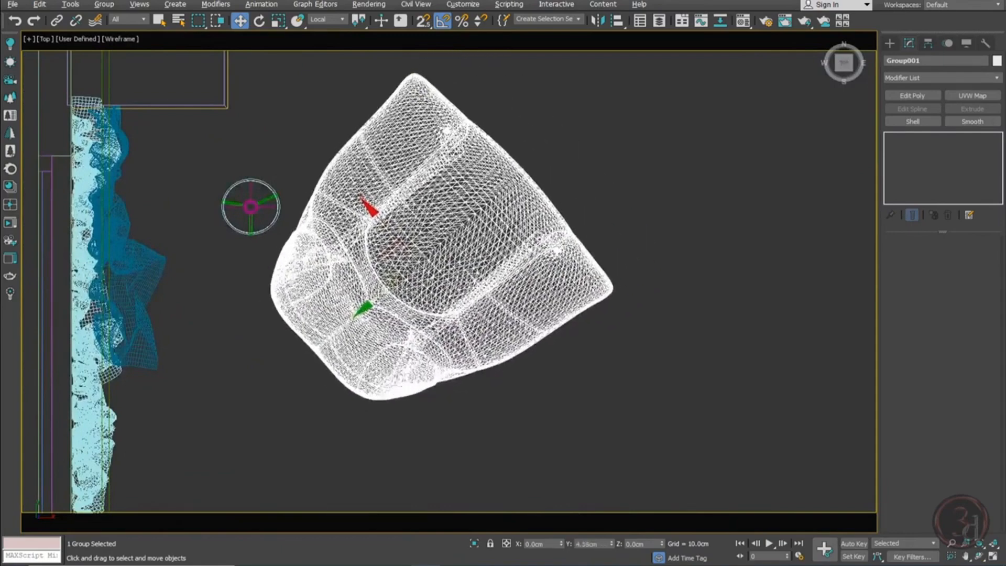
{"action": "left_click_drag", "start_coordinate": [391, 282], "coordinate": [404, 271]}
{"action": "mouse_move", "coordinate": [398, 213]}
{"action": "left_mouse_down"}
{"action": "mouse_move", "coordinate": [430, 248]}
{"action": "mouse_move", "coordinate": [397, 213]}
{"action": "left_mouse_up"}
{"action": "right_click", "coordinate": [390, 218]}
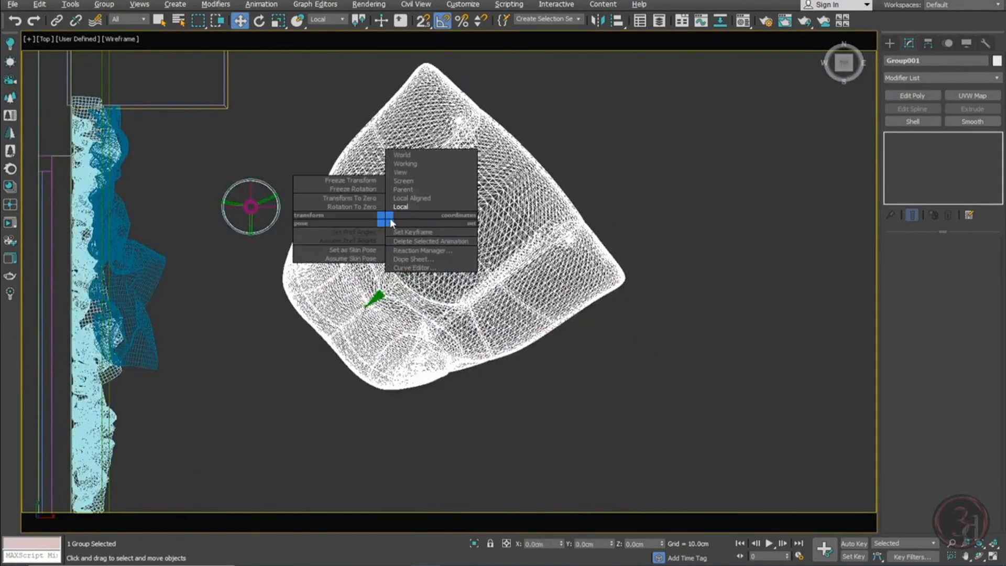
{"action": "left_click", "coordinate": [404, 171]}
{"action": "left_click_drag", "start_coordinate": [462, 225], "coordinate": [566, 258]}
{"action": "right_click", "coordinate": [566, 258]}
{"action": "left_click", "coordinate": [605, 148]}
Move the floor lamp beside the armchair to about X -177 cm, Y -67.4 cm, fine-tuning it in the shaded camera view
{"action": "left_click", "coordinate": [238, 221]}
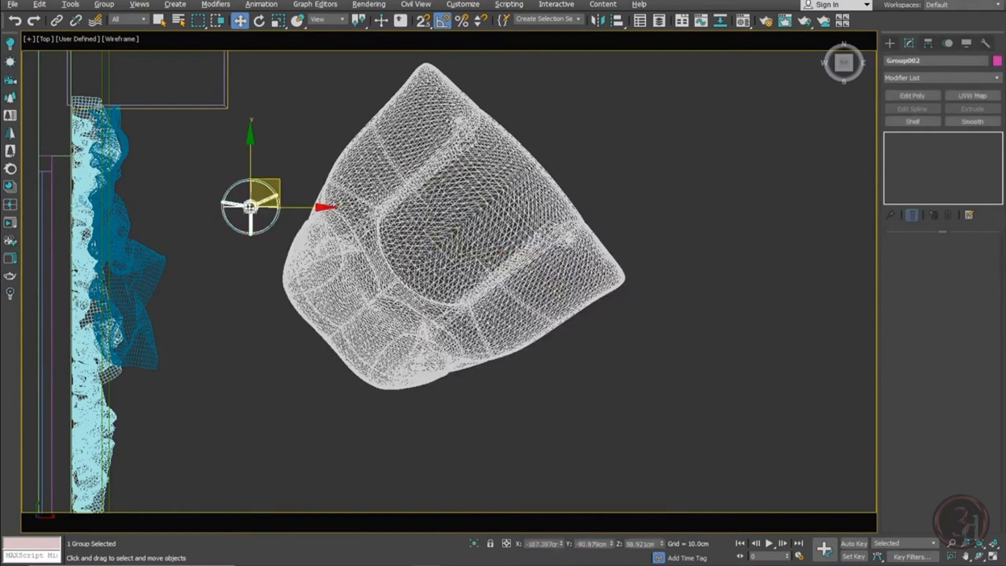
{"action": "left_click_drag", "start_coordinate": [238, 220], "coordinate": [283, 146]}
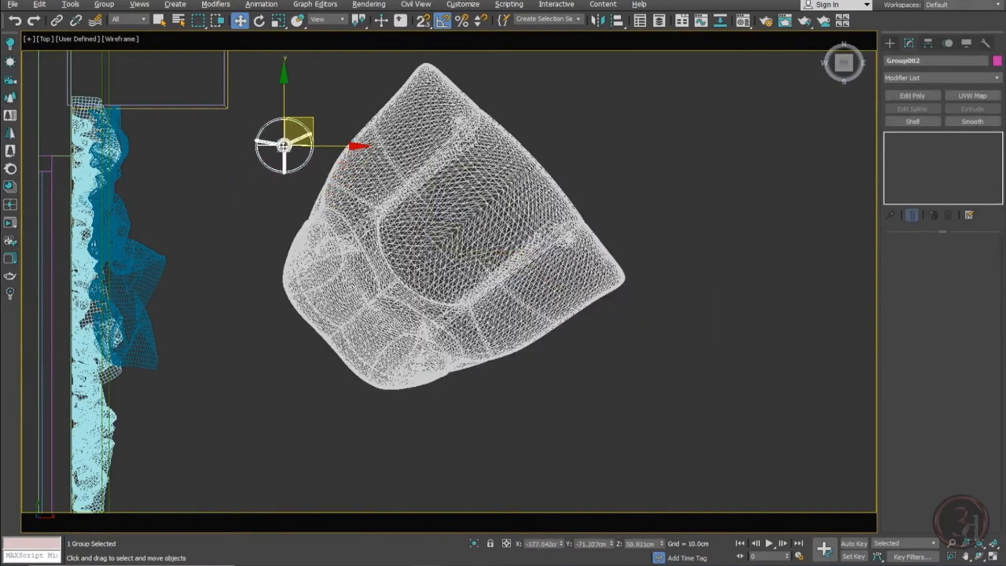
{"action": "key", "text": "c"}
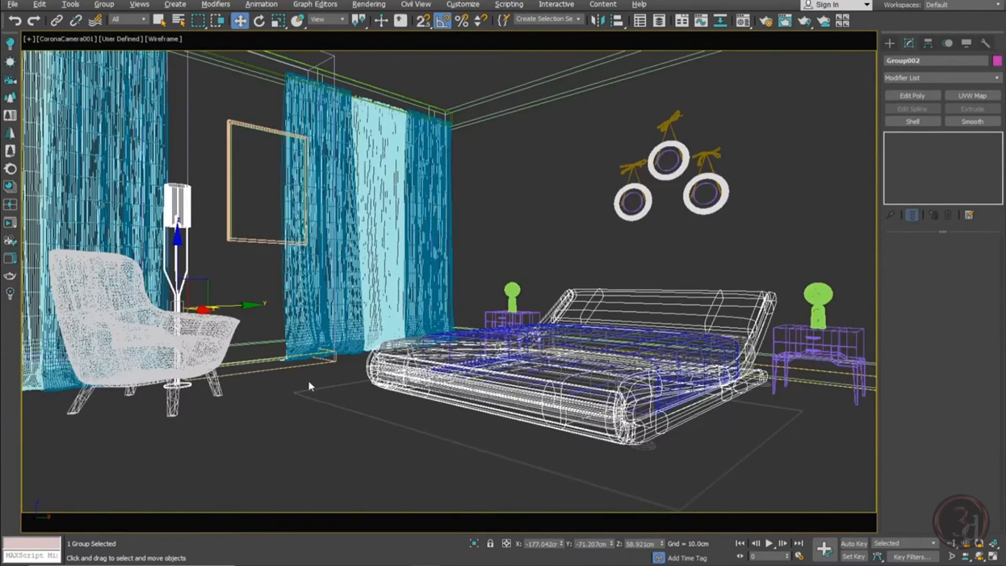
{"action": "key", "text": "F3"}
{"action": "mouse_move", "coordinate": [233, 307]}
{"action": "left_mouse_down"}
{"action": "mouse_move", "coordinate": [257, 303]}
{"action": "mouse_move", "coordinate": [230, 306]}
{"action": "mouse_move", "coordinate": [240, 298]}
{"action": "left_mouse_up"}
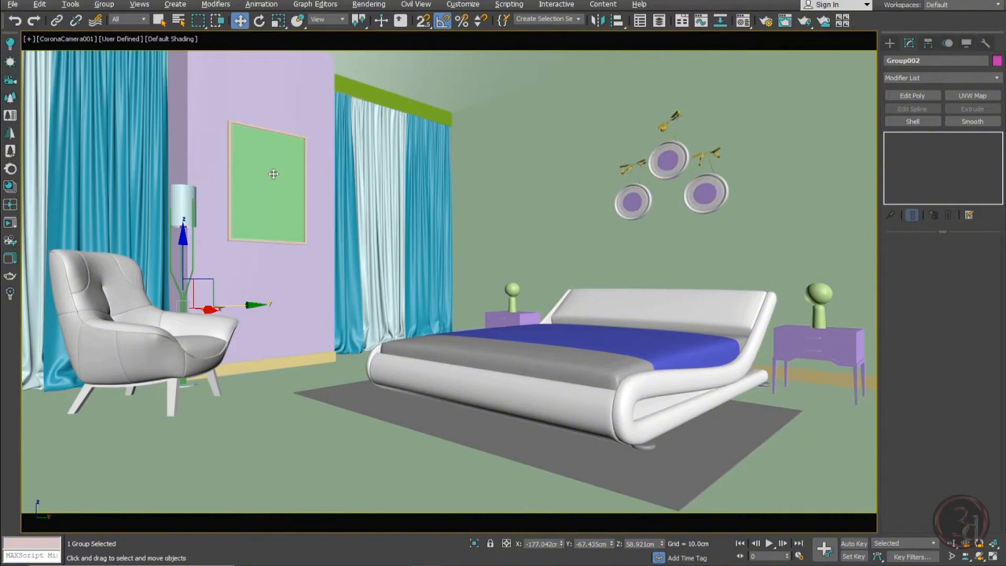
Select the framed picture group, open the Material Editor and place its window clear of the picture
{"action": "left_click", "coordinate": [283, 189]}
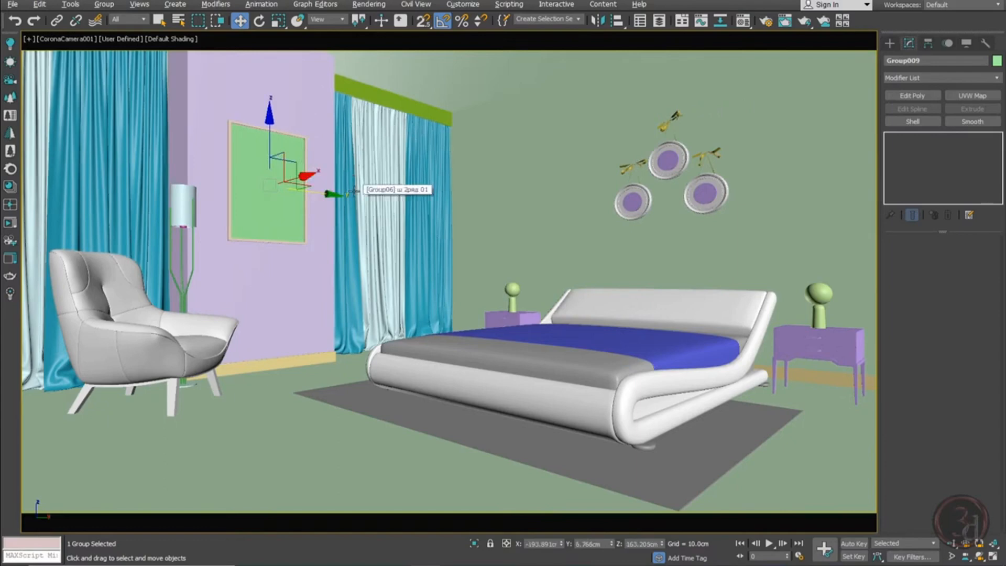
{"action": "left_click", "coordinate": [743, 21]}
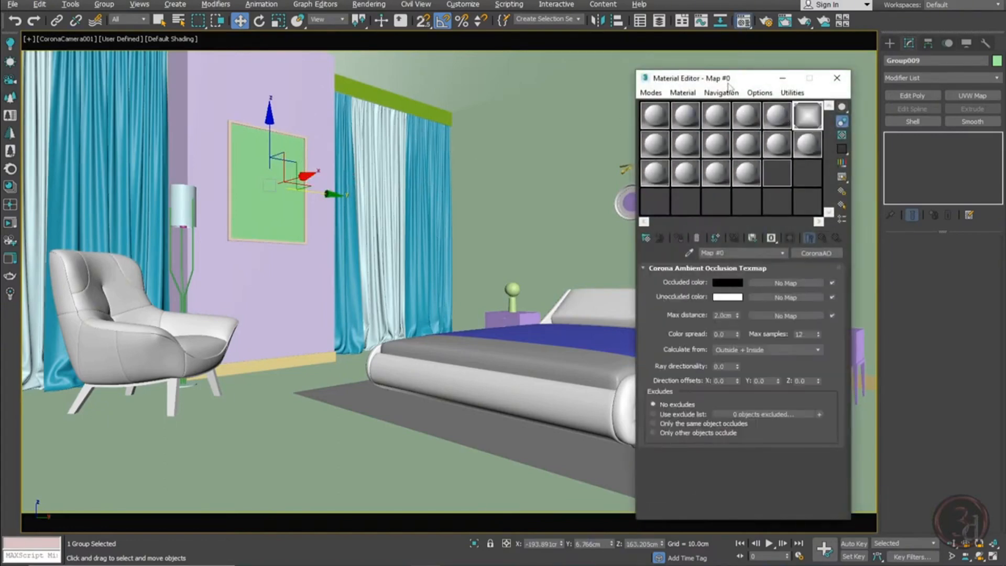
{"action": "left_click_drag", "start_coordinate": [726, 84], "coordinate": [532, 83]}
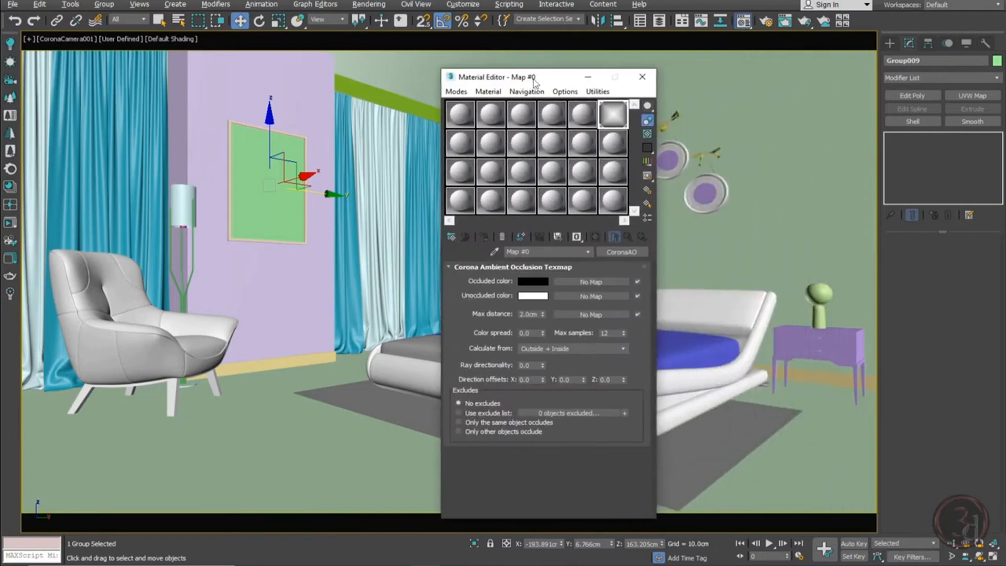
Activate the first material slot, isolate the framed picture group and frame it at an angle in a Perspective view
{"action": "left_click", "coordinate": [463, 112]}
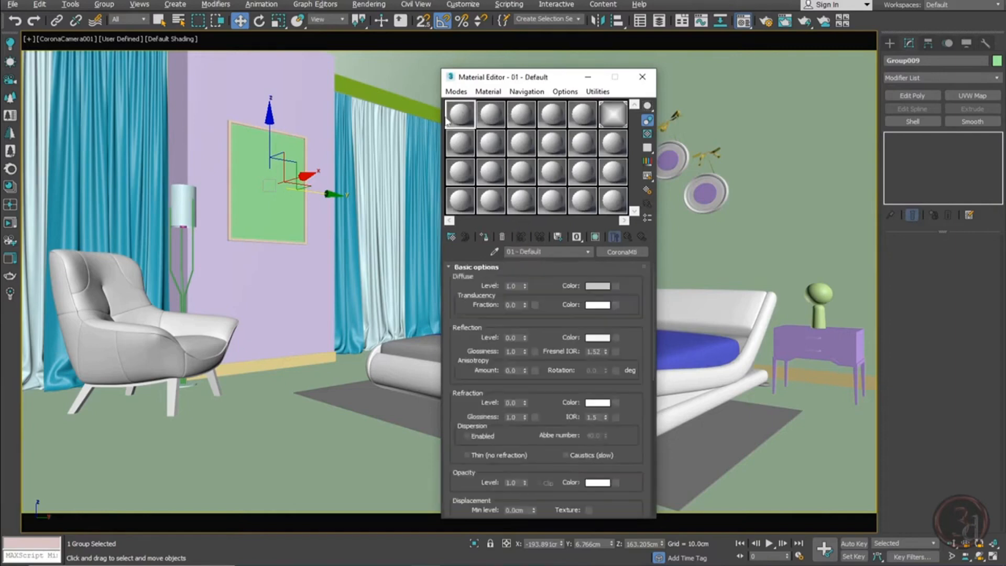
{"action": "key", "text": "alt+q"}
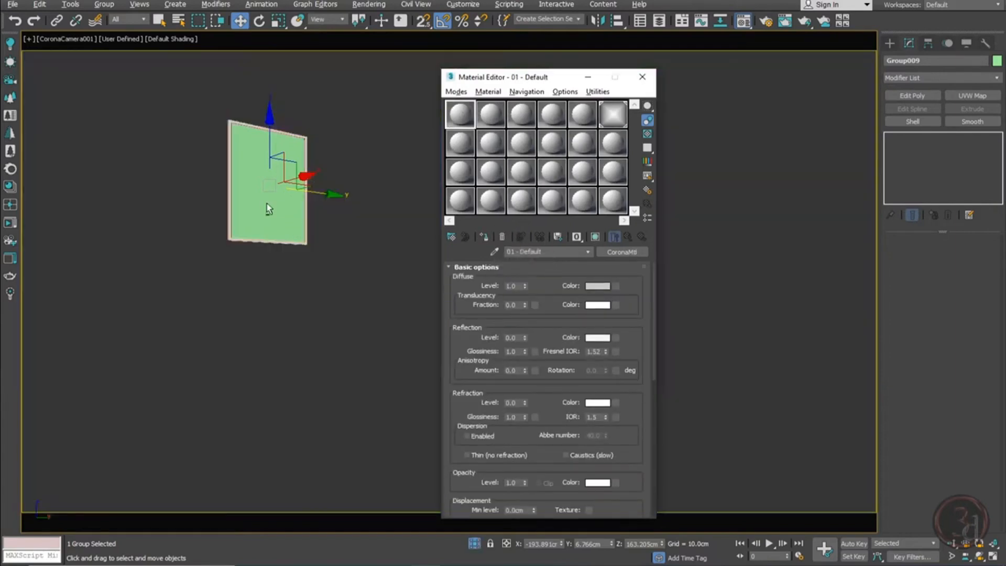
{"action": "key", "text": "p"}
{"action": "key", "text": "z"}
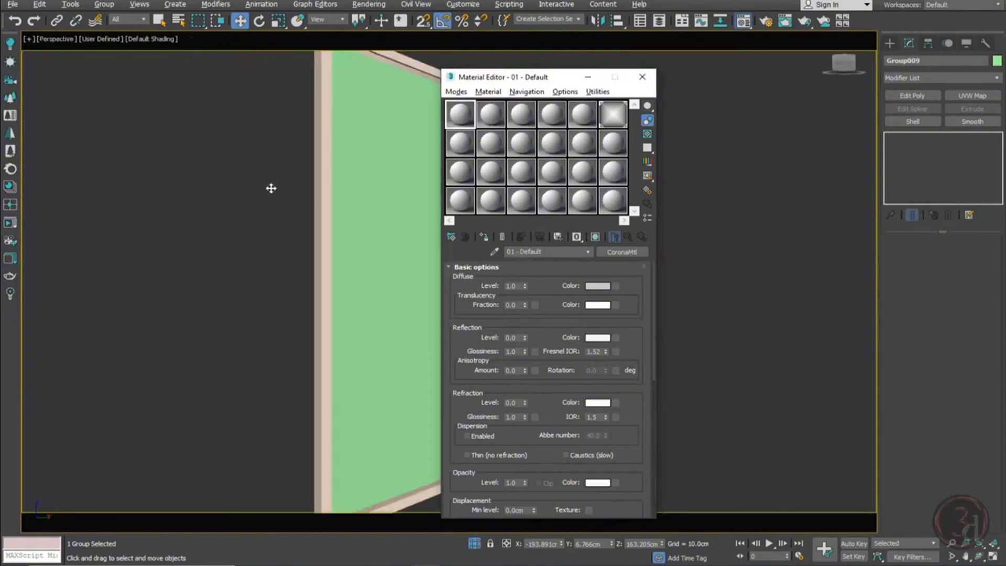
{"action": "scroll", "coordinate": [373, 236], "scroll_direction": "down", "scroll_amount": 4}
{"action": "middle_click_drag", "start_coordinate": [359, 266], "coordinate": [269, 207], "text": "alt"}
{"action": "left_click", "coordinate": [302, 96]}
{"action": "left_click", "coordinate": [338, 208]}
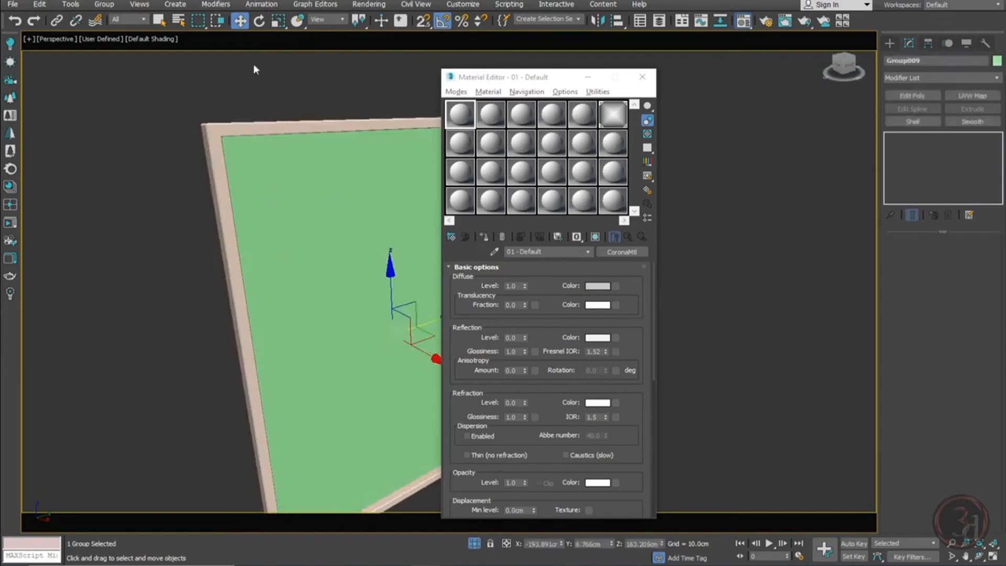
Open the framed picture group and select the artwork panel inside the frame
{"action": "left_click", "coordinate": [104, 4]}
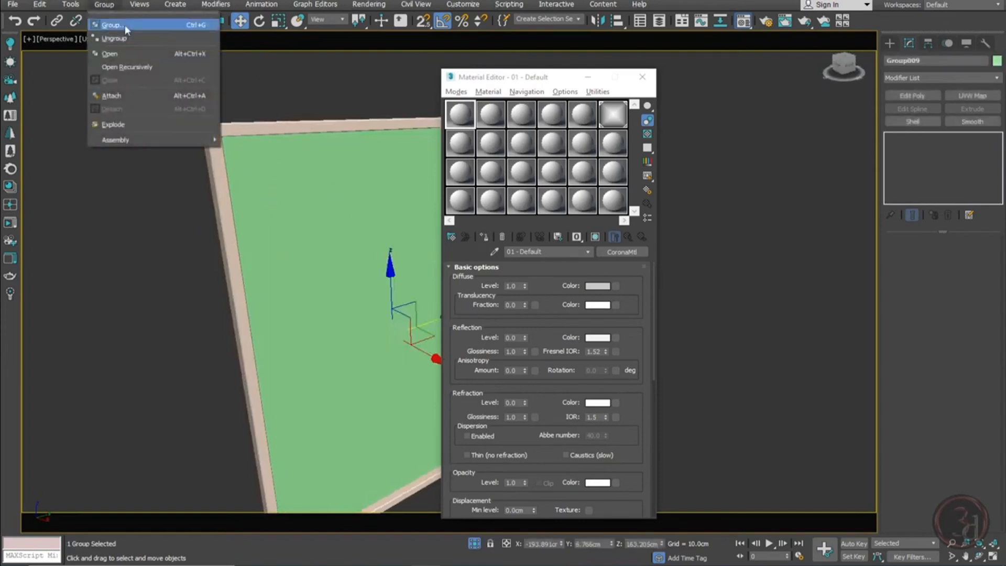
{"action": "left_click", "coordinate": [122, 54]}
{"action": "middle_click_drag", "start_coordinate": [347, 216], "coordinate": [241, 209]}
{"action": "left_click", "coordinate": [265, 175]}
{"action": "left_click_drag", "start_coordinate": [265, 175], "coordinate": [256, 231]}
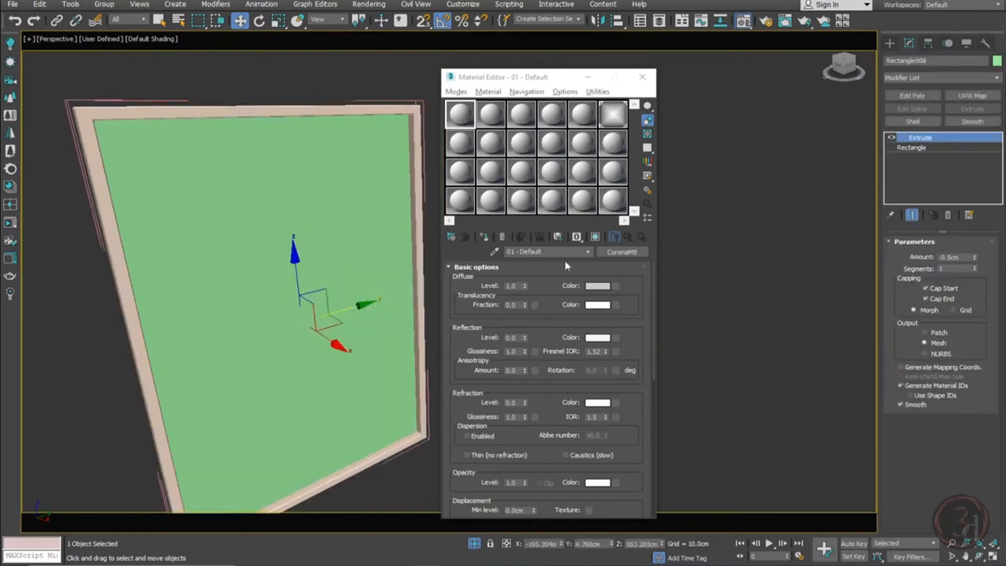
Name the material artwork and load artwork.jpg from the interior scene 1 folder as a CoronaBitmap in its diffuse color
{"action": "left_click_drag", "start_coordinate": [554, 252], "coordinate": [396, 250]}
{"action": "type", "text": "artwork"}
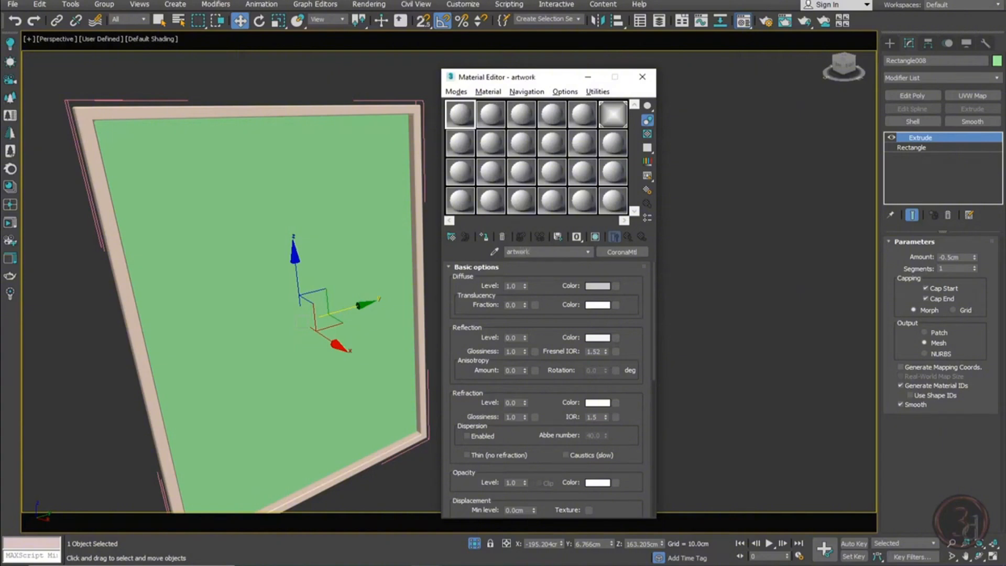
{"action": "left_click", "coordinate": [617, 286]}
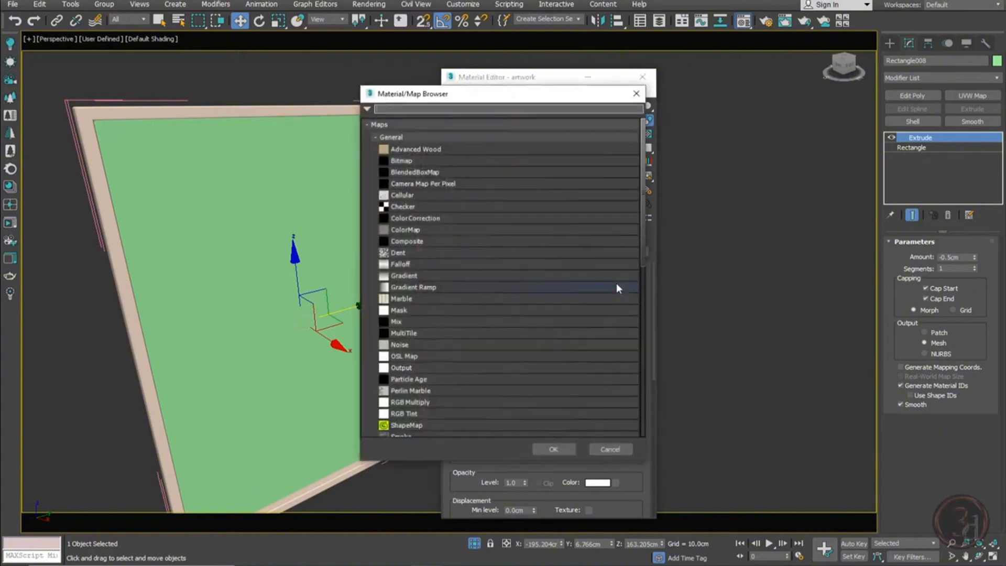
{"action": "left_click", "coordinate": [415, 136]}
{"action": "left_click", "coordinate": [401, 152]}
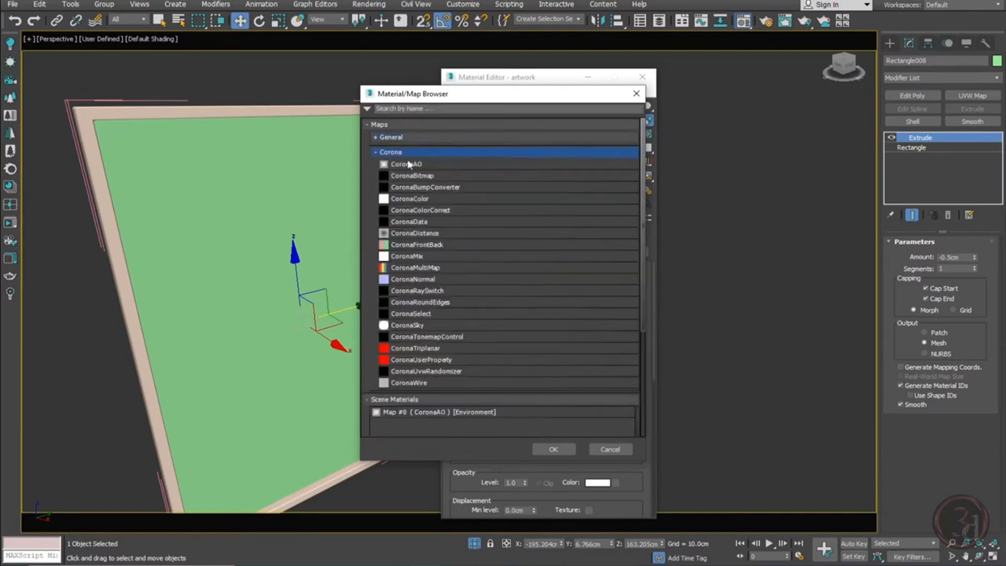
{"action": "double_click", "coordinate": [419, 177]}
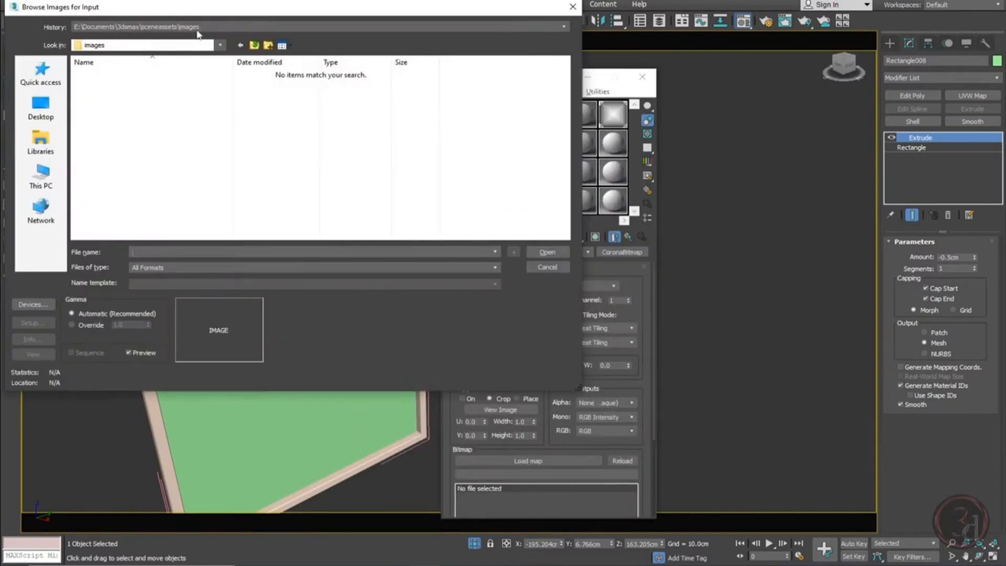
{"action": "left_click", "coordinate": [197, 29]}
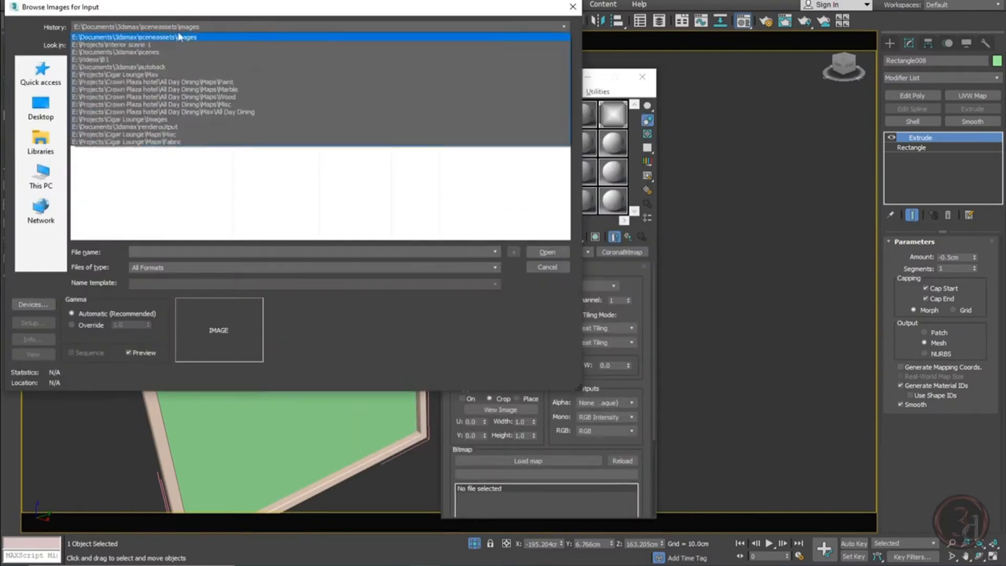
{"action": "left_click", "coordinate": [135, 45]}
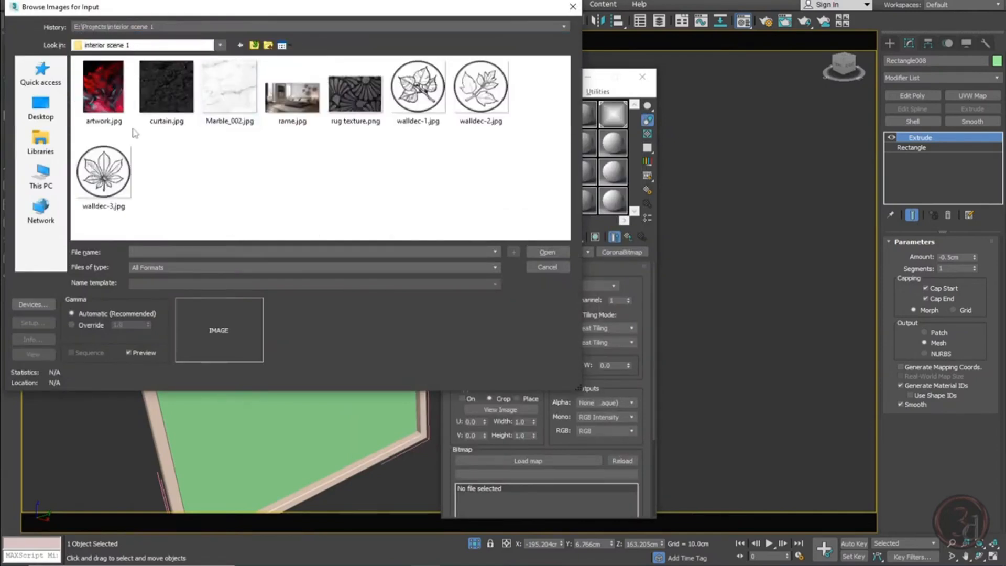
{"action": "double_click", "coordinate": [103, 91]}
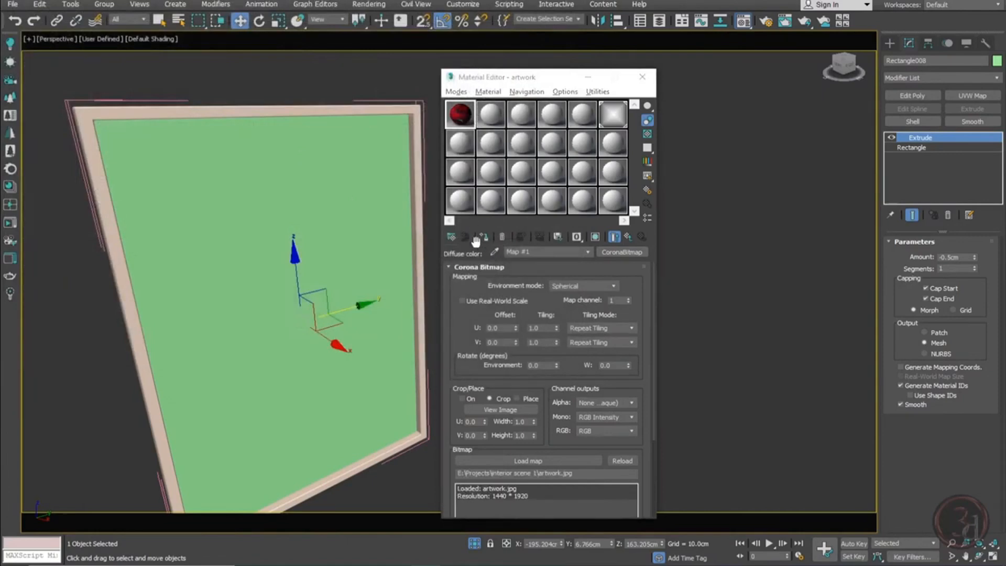
Assign the artwork material to the panel, displaying it in the viewport with a planar UVW Map modifier
{"action": "left_click", "coordinate": [484, 237]}
{"action": "left_click", "coordinate": [483, 237]}
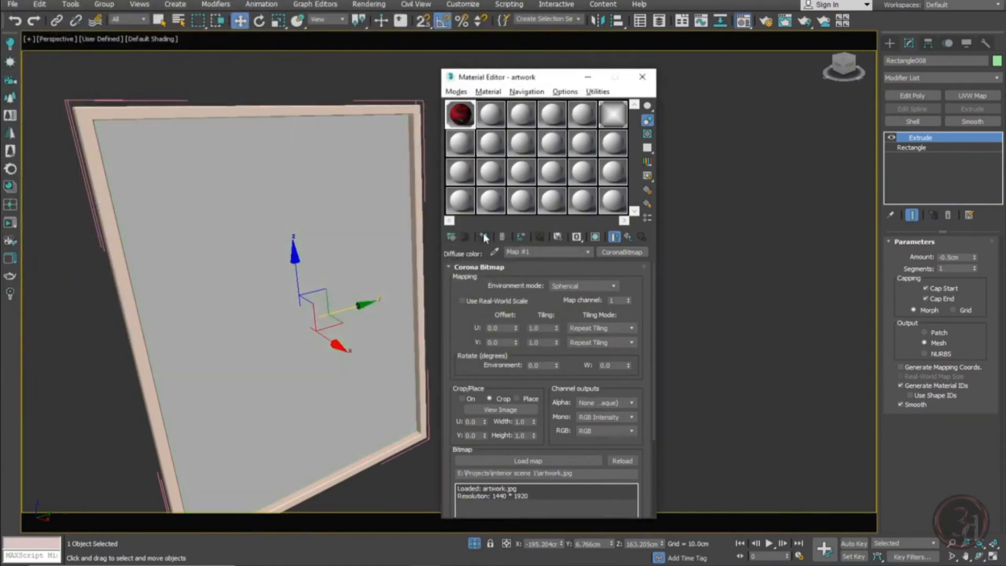
{"action": "left_click", "coordinate": [628, 237]}
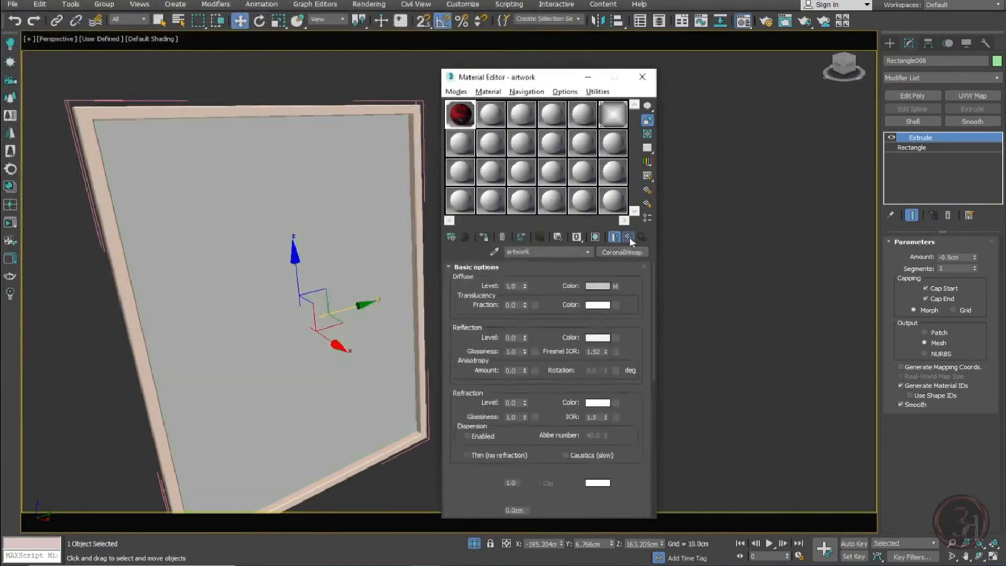
{"action": "left_click", "coordinate": [596, 237]}
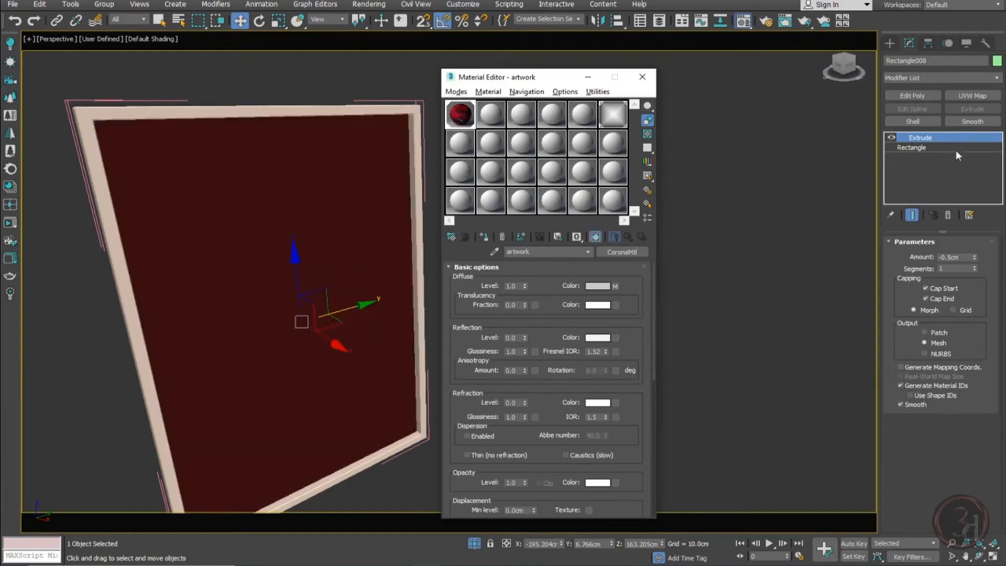
{"action": "left_click", "coordinate": [976, 96]}
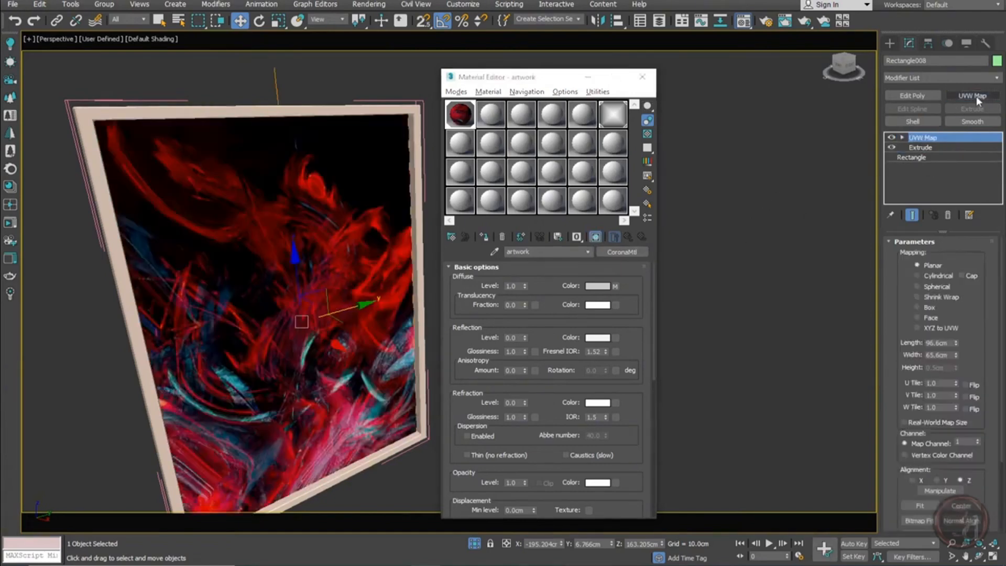
Select the picture's frame and name the second material black fr
{"action": "middle_click_drag", "start_coordinate": [321, 263], "coordinate": [337, 174]}
{"action": "scroll", "coordinate": [337, 174], "scroll_direction": "down", "scroll_amount": 3}
{"action": "middle_click_drag", "start_coordinate": [405, 222], "coordinate": [363, 200], "text": "alt"}
{"action": "left_click", "coordinate": [423, 137]}
{"action": "scroll", "coordinate": [396, 125], "scroll_direction": "up", "scroll_amount": 5}
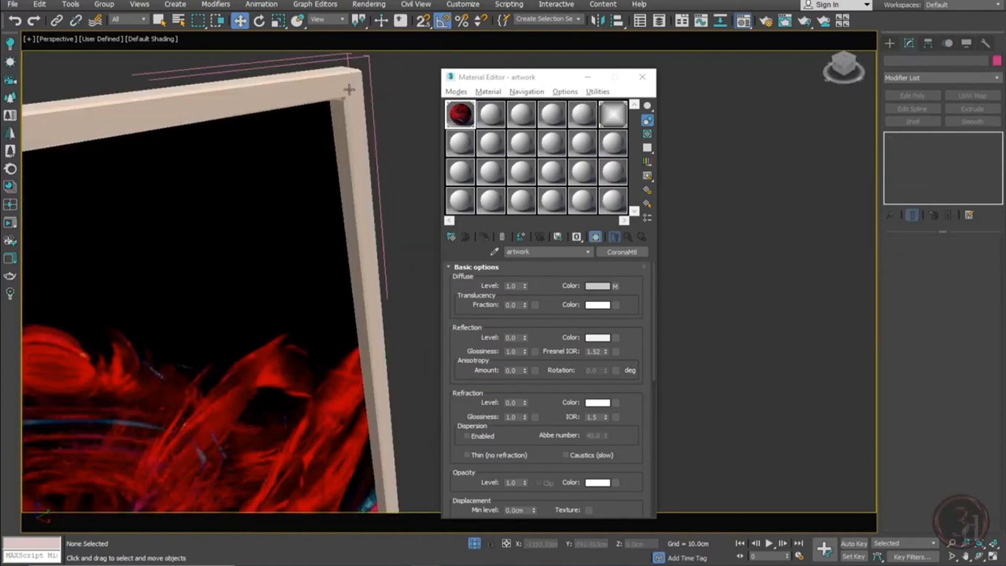
{"action": "left_click_drag", "start_coordinate": [349, 90], "coordinate": [463, 95]}
{"action": "right_click", "coordinate": [465, 95]}
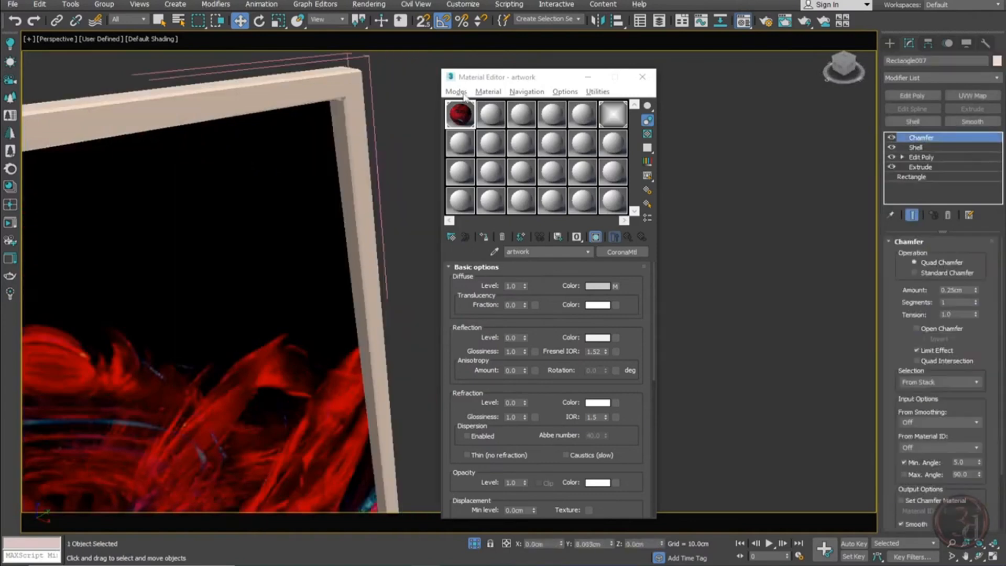
{"action": "left_click", "coordinate": [484, 121]}
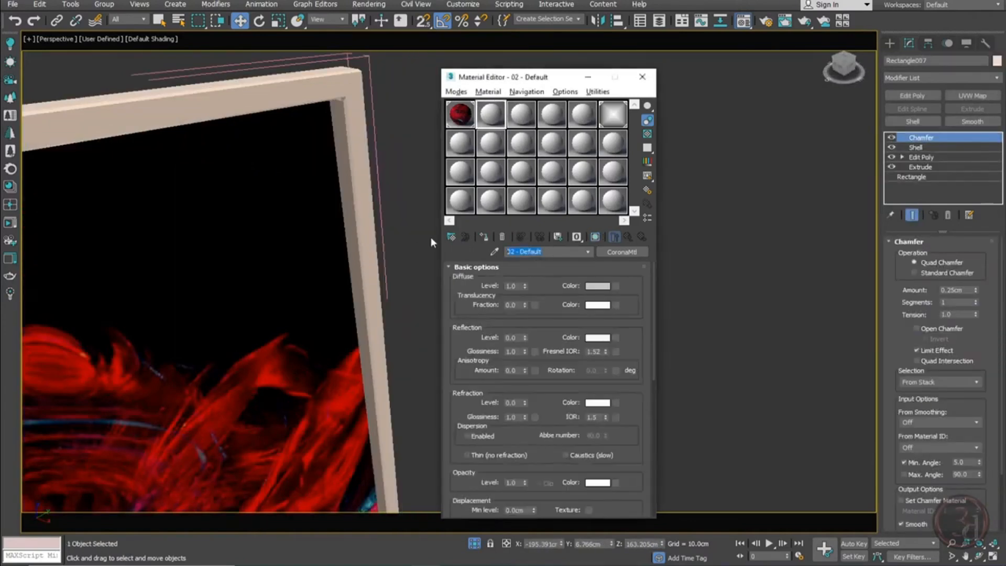
{"action": "type", "text": "black fr"}
Give the black fr material a near-black diffuse color and apply it to the picture frame
{"action": "left_click", "coordinate": [602, 288]}
{"action": "left_click_drag", "start_coordinate": [353, 68], "coordinate": [353, 59]}
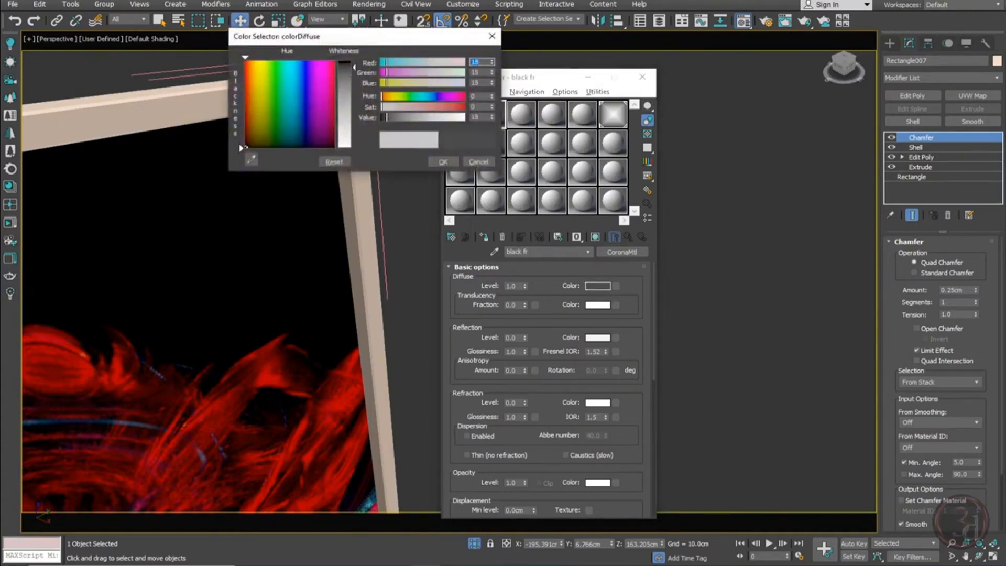
{"action": "left_click_drag", "start_coordinate": [492, 113], "coordinate": [491, 114]}
{"action": "left_click", "coordinate": [445, 162]}
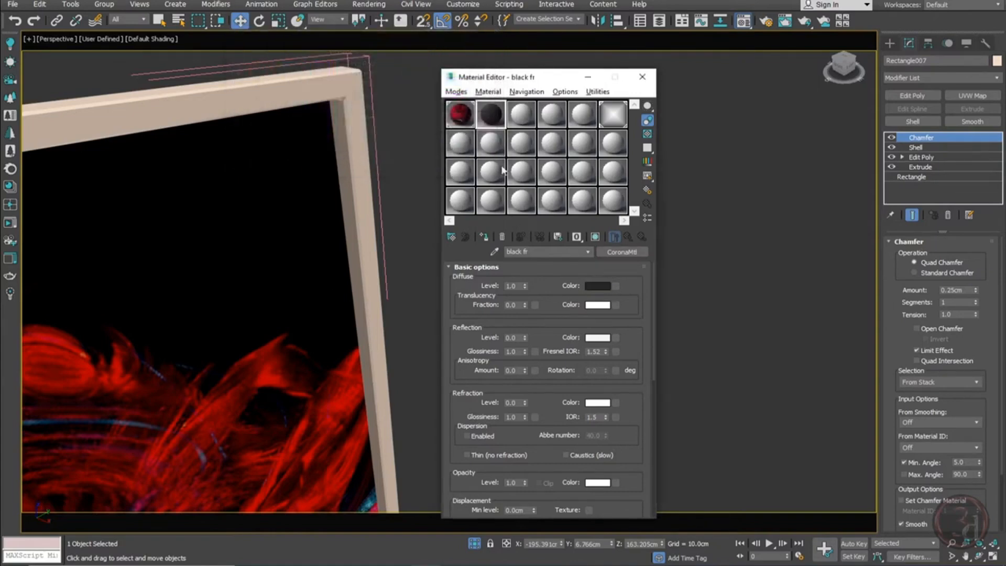
{"action": "left_click_drag", "start_coordinate": [351, 93], "coordinate": [351, 92]}
{"action": "scroll", "coordinate": [388, 138], "scroll_direction": "down", "scroll_amount": 6}
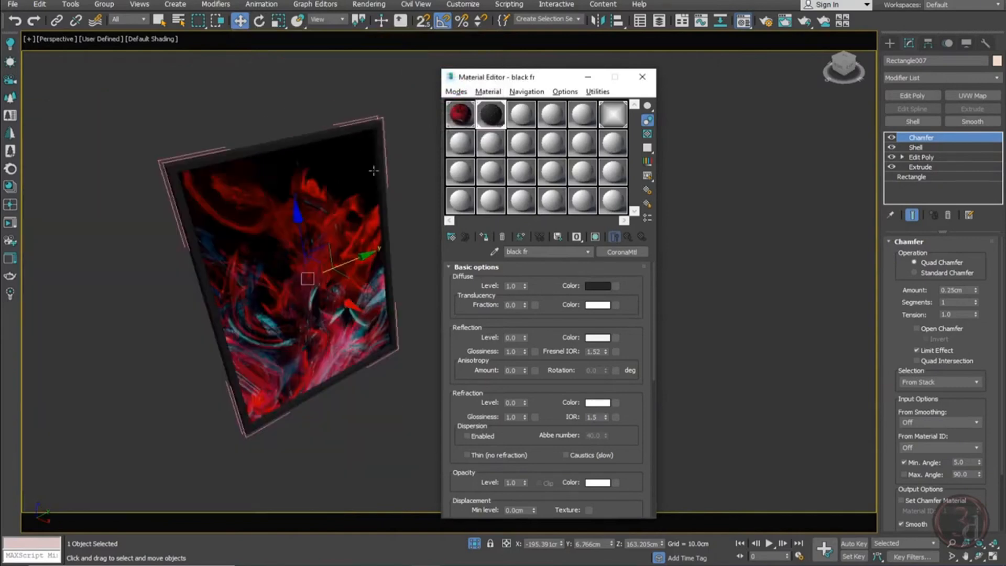
Set the black fr material's reflection level to 0.75 and reflection glossiness to 0.65, checking it in an enlarged preview
{"action": "middle_click_drag", "start_coordinate": [375, 171], "coordinate": [289, 142], "text": "alt"}
{"action": "scroll", "coordinate": [290, 142], "scroll_direction": "up", "scroll_amount": 8}
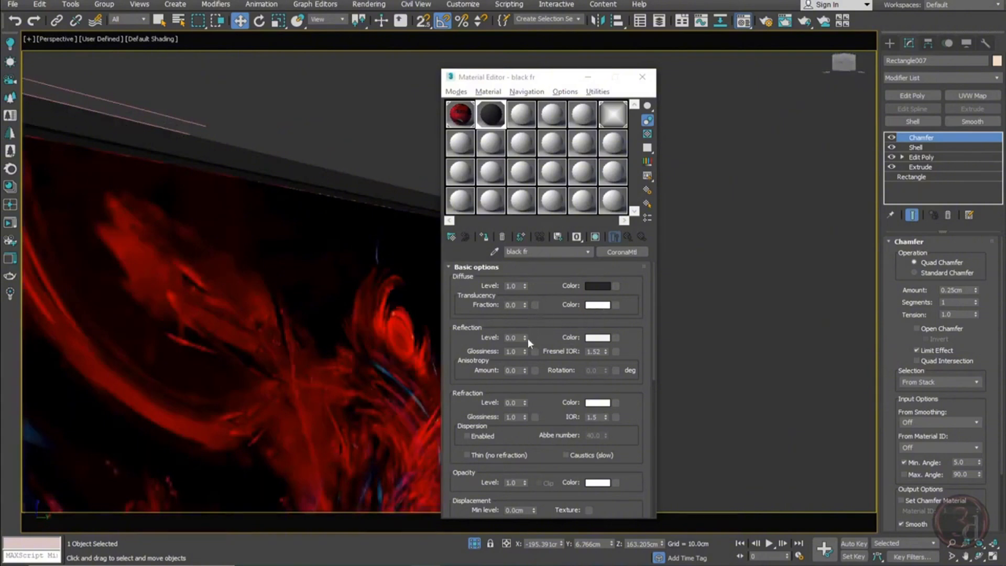
{"action": "left_click_drag", "start_coordinate": [525, 338], "coordinate": [525, 330]}
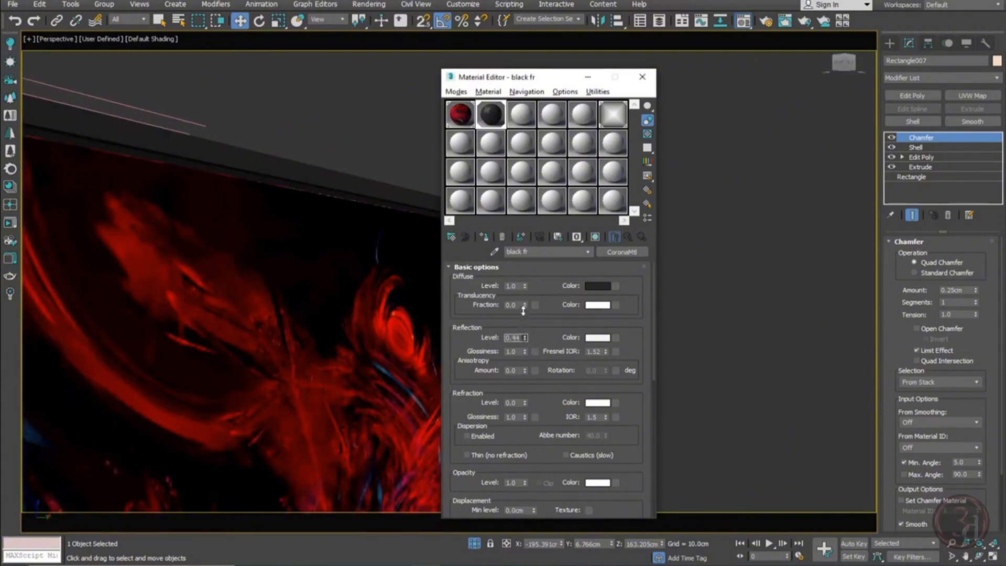
{"action": "double_click", "coordinate": [495, 119]}
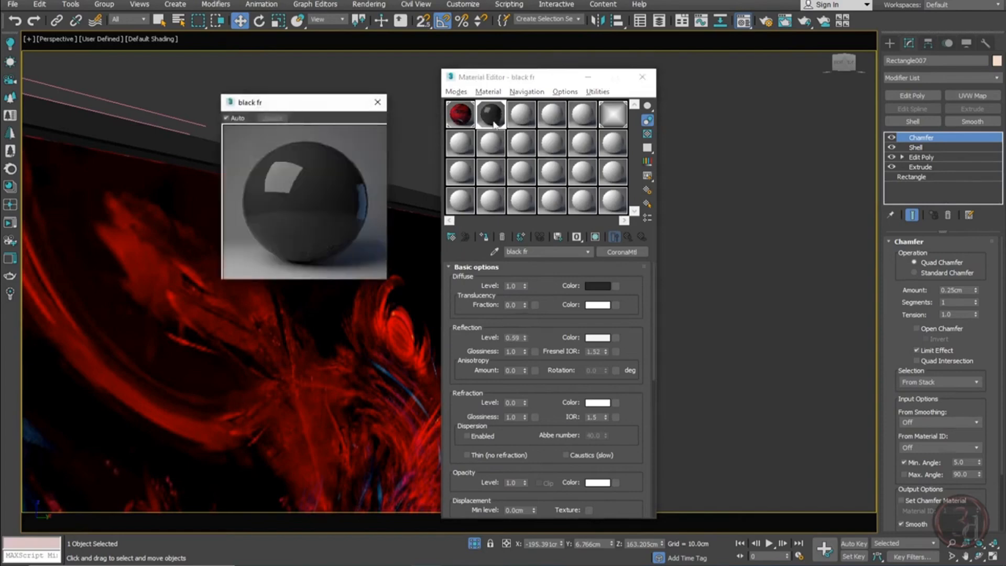
{"action": "left_click_drag", "start_coordinate": [525, 337], "coordinate": [533, 379]}
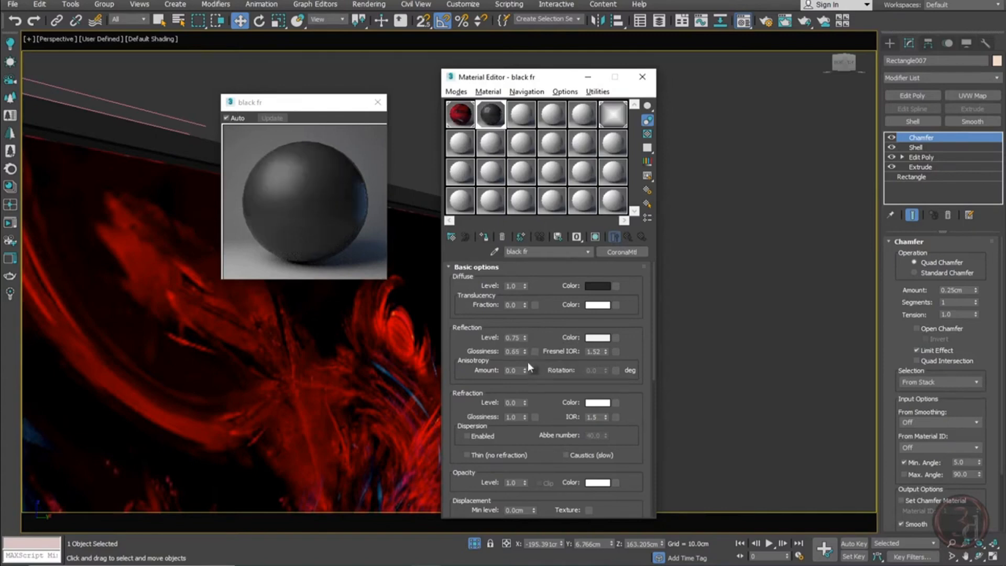
{"action": "double_click", "coordinate": [513, 351]}
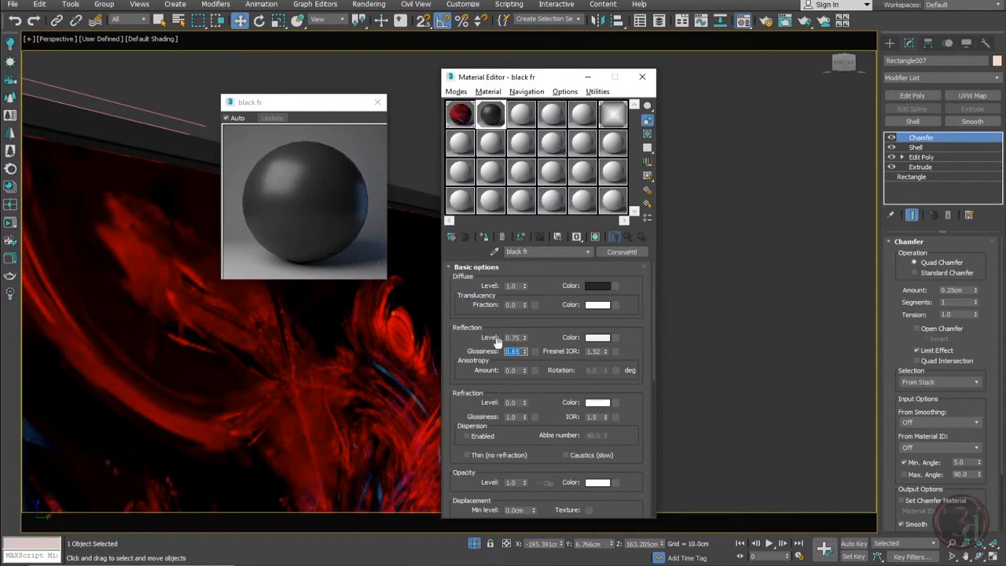
{"action": "left_click", "coordinate": [377, 102]}
Select the artwork panel and set its UVW Map length to 97.566 cm so the image covers the upper edge
{"action": "scroll", "coordinate": [198, 179], "scroll_direction": "down", "scroll_amount": 4}
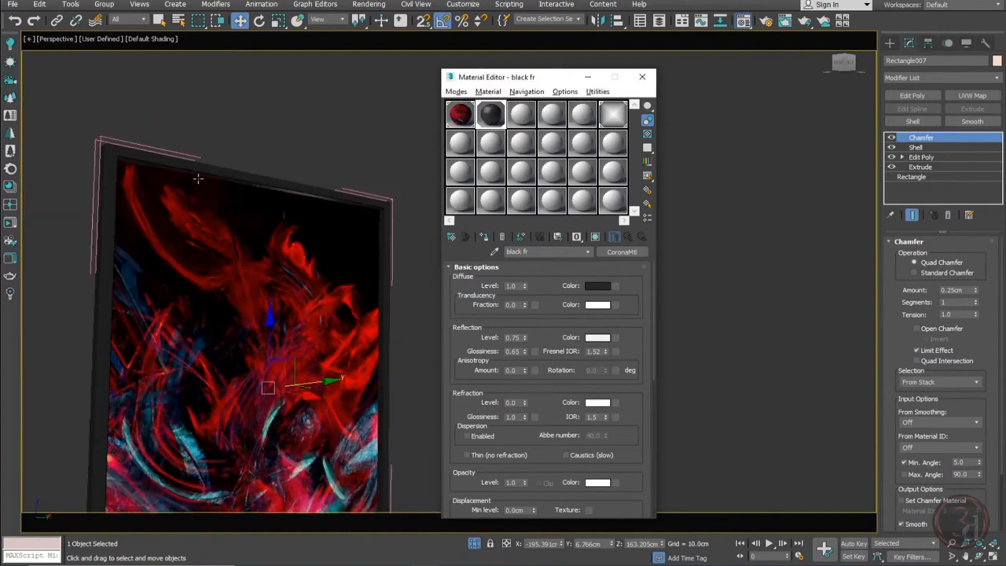
{"action": "scroll", "coordinate": [218, 177], "scroll_direction": "up", "scroll_amount": 3}
{"action": "scroll", "coordinate": [319, 124], "scroll_direction": "up", "scroll_amount": 3}
{"action": "left_click", "coordinate": [319, 258]}
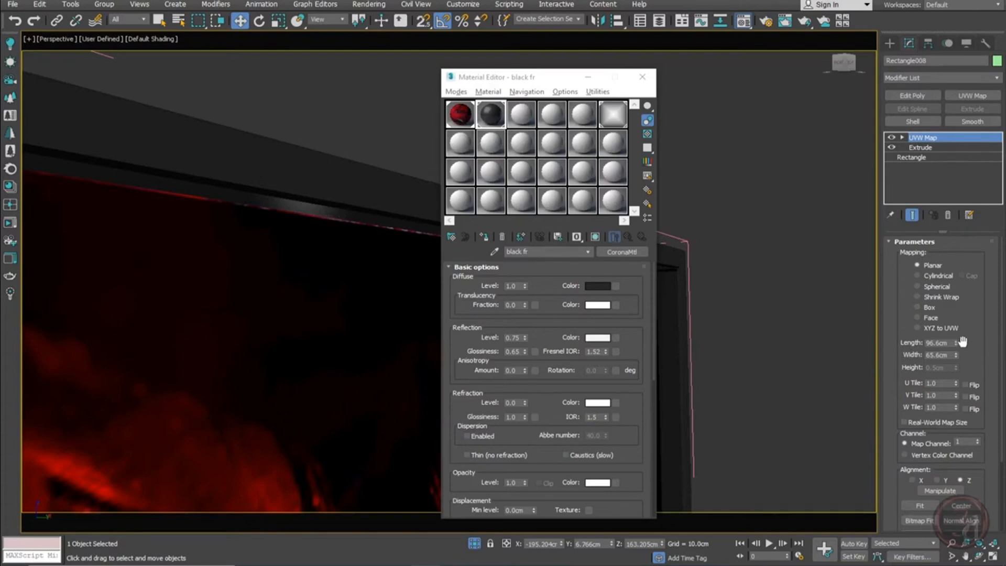
{"action": "left_click_drag", "start_coordinate": [957, 341], "coordinate": [960, 342]}
{"action": "left_click", "coordinate": [958, 341]}
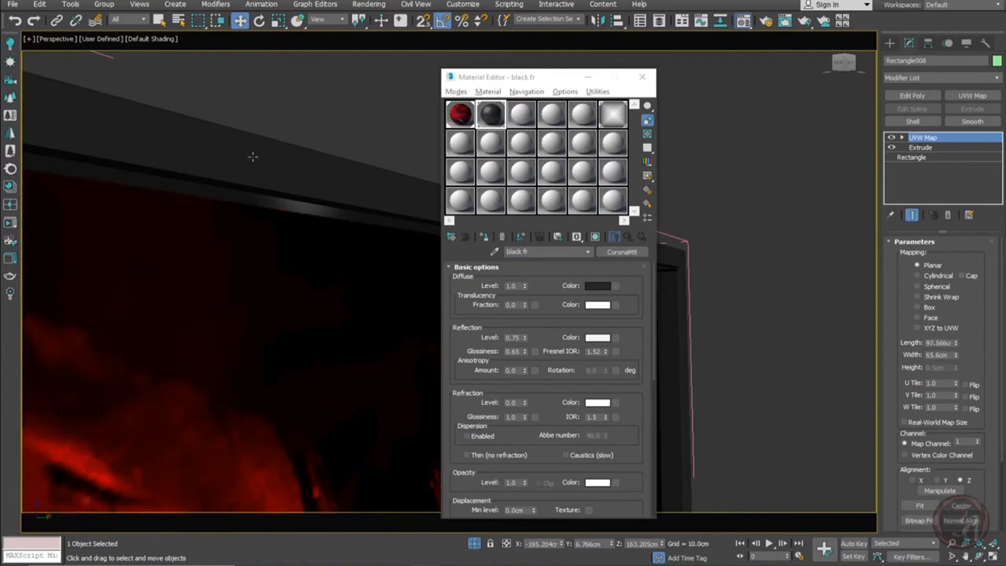
Set the artwork panel's UVW Map width to 66.256 cm to cover the side edge beside the frame
{"action": "scroll", "coordinate": [253, 156], "scroll_direction": "down", "scroll_amount": 5}
{"action": "middle_click_drag", "start_coordinate": [345, 374], "coordinate": [355, 189]}
{"action": "middle_click_drag", "start_coordinate": [411, 338], "coordinate": [388, 338], "text": "alt"}
{"action": "scroll", "coordinate": [332, 333], "scroll_direction": "up", "scroll_amount": 6}
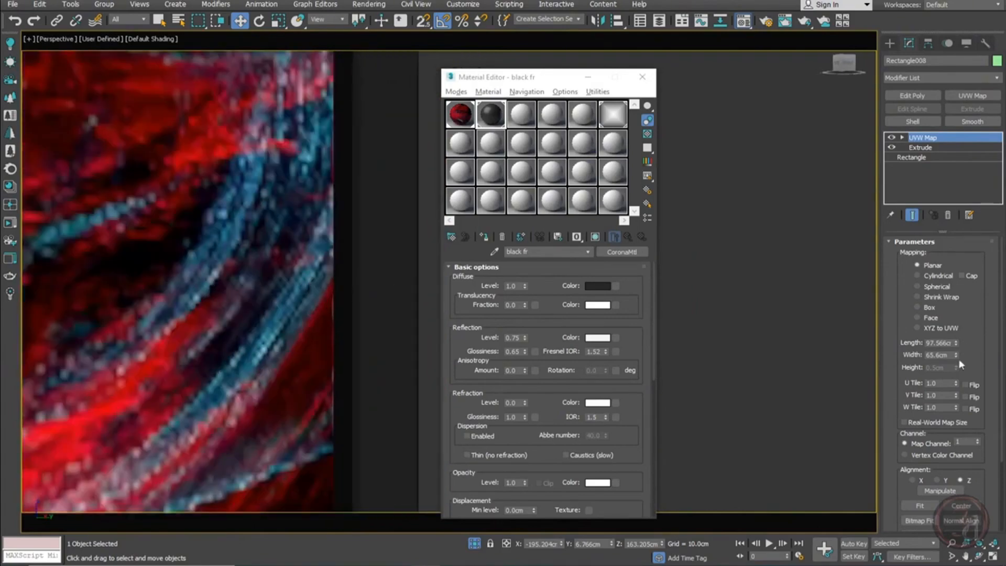
{"action": "left_click", "coordinate": [956, 353]}
{"action": "scroll", "coordinate": [302, 316], "scroll_direction": "down", "scroll_amount": 6}
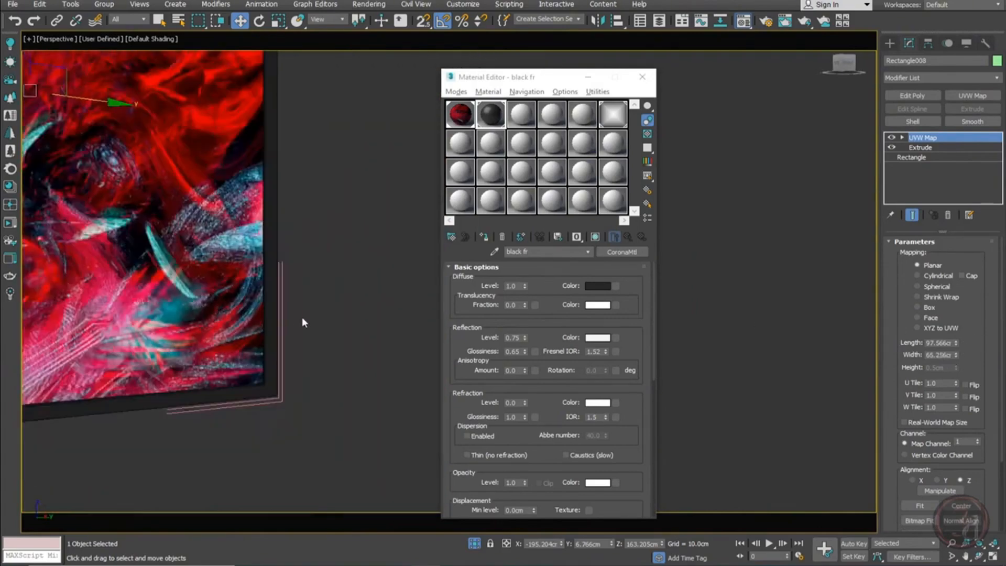
Deselect the artwork panel, end isolation and return to the CoronaCamera001 view
{"action": "left_click", "coordinate": [379, 299]}
{"action": "key", "text": "alt+q"}
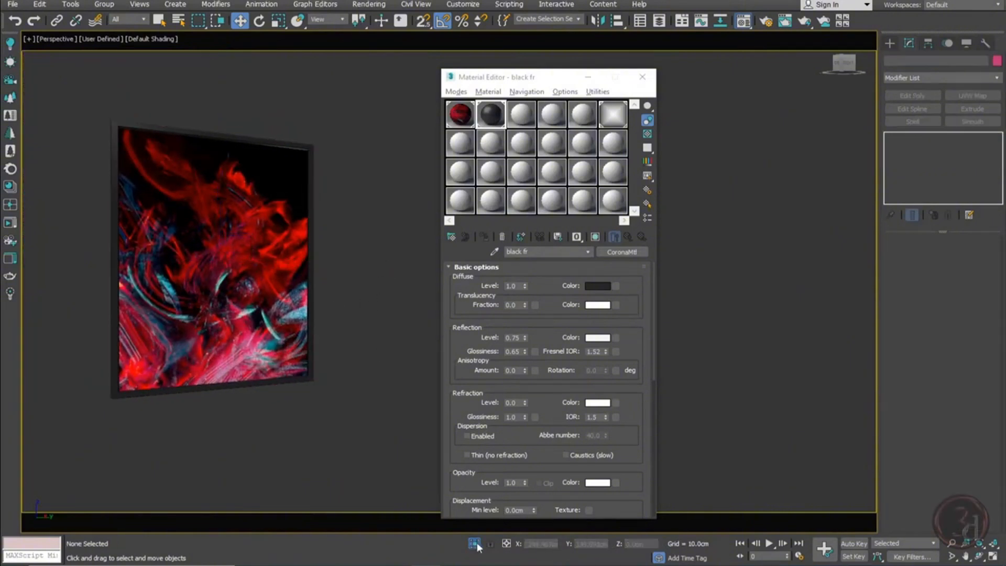
{"action": "key", "text": "c"}
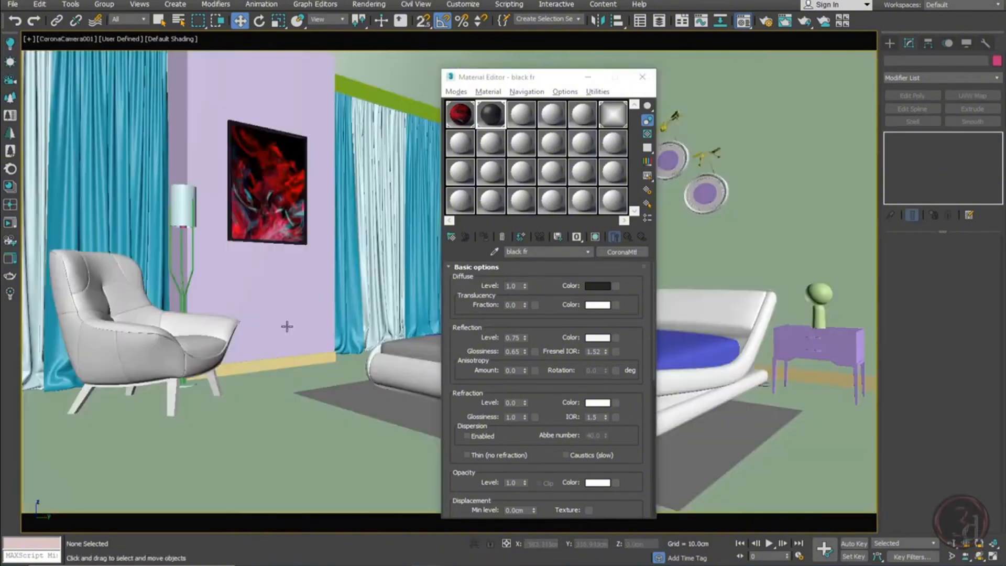
Select the rug under the bed and name an unused Corona material slot carpet
{"action": "left_click_drag", "start_coordinate": [572, 81], "coordinate": [547, 73]}
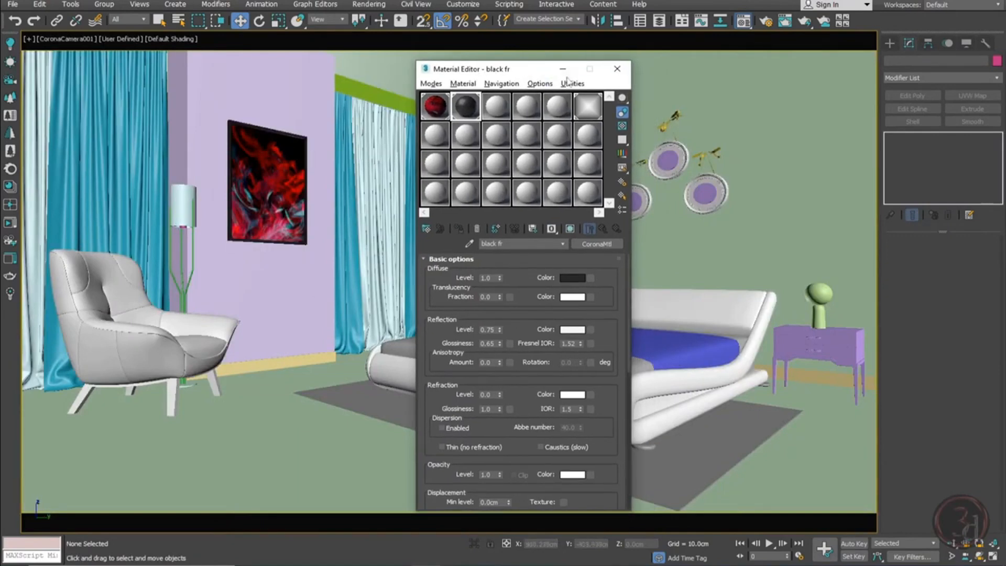
{"action": "left_click_drag", "start_coordinate": [529, 75], "coordinate": [188, 65]}
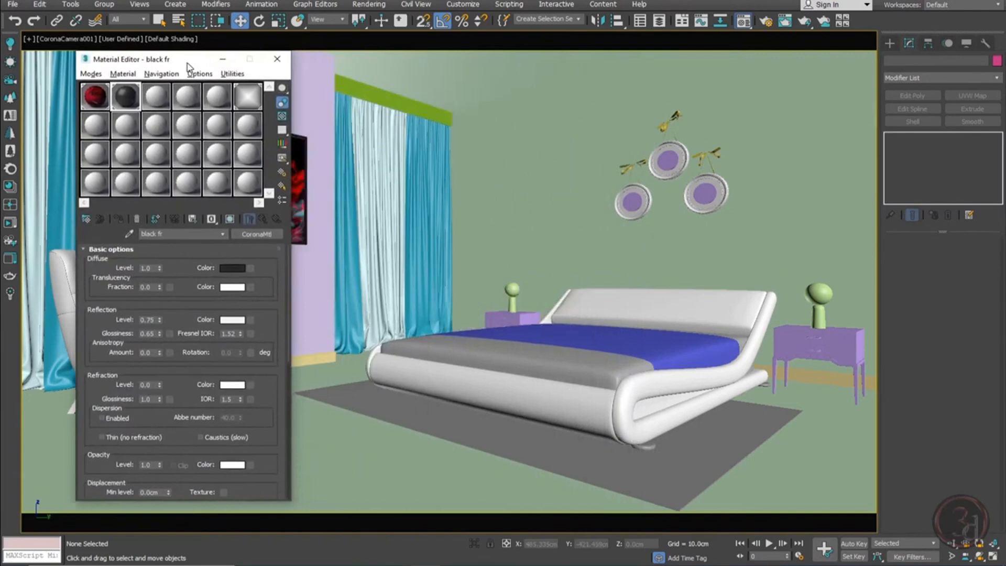
{"action": "left_click", "coordinate": [539, 443]}
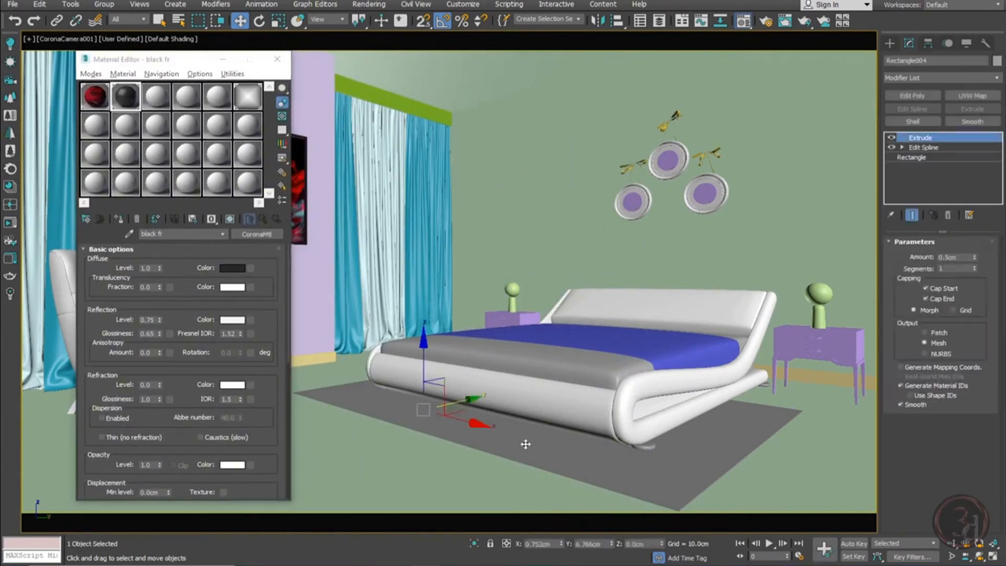
{"action": "left_click", "coordinate": [155, 96]}
{"action": "left_click_drag", "start_coordinate": [184, 234], "coordinate": [37, 223]}
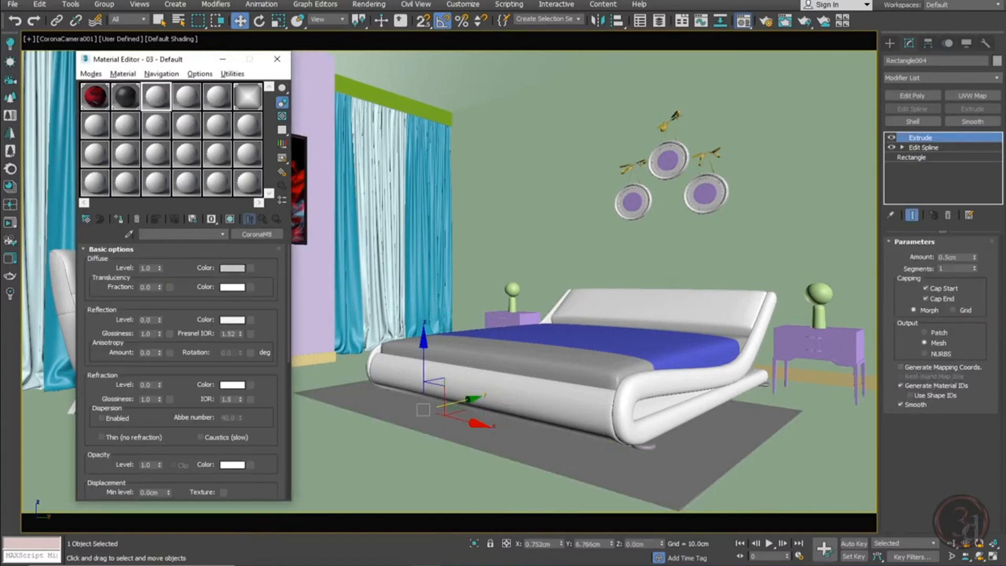
{"action": "type", "text": "car"}
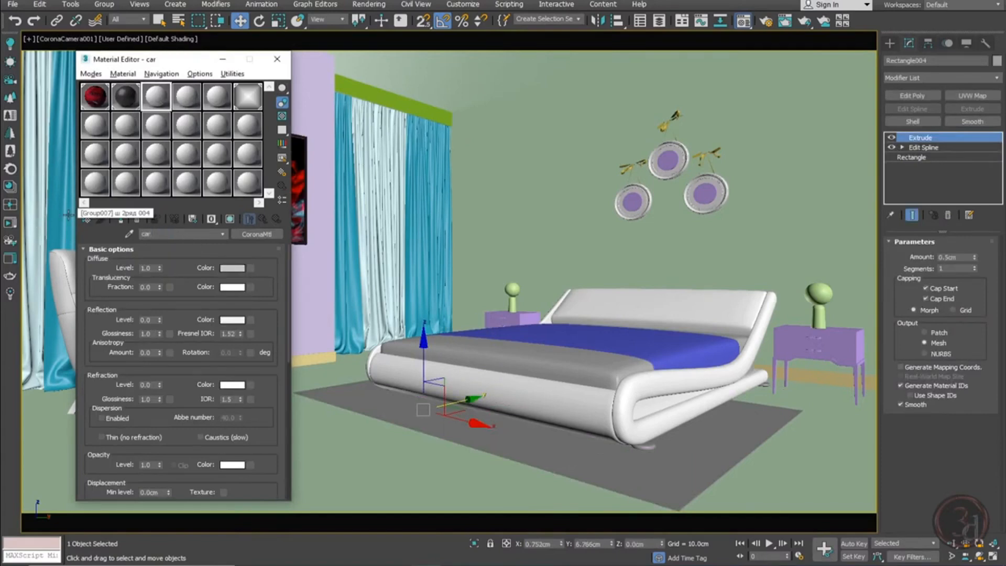
{"action": "type", "text": "pet"}
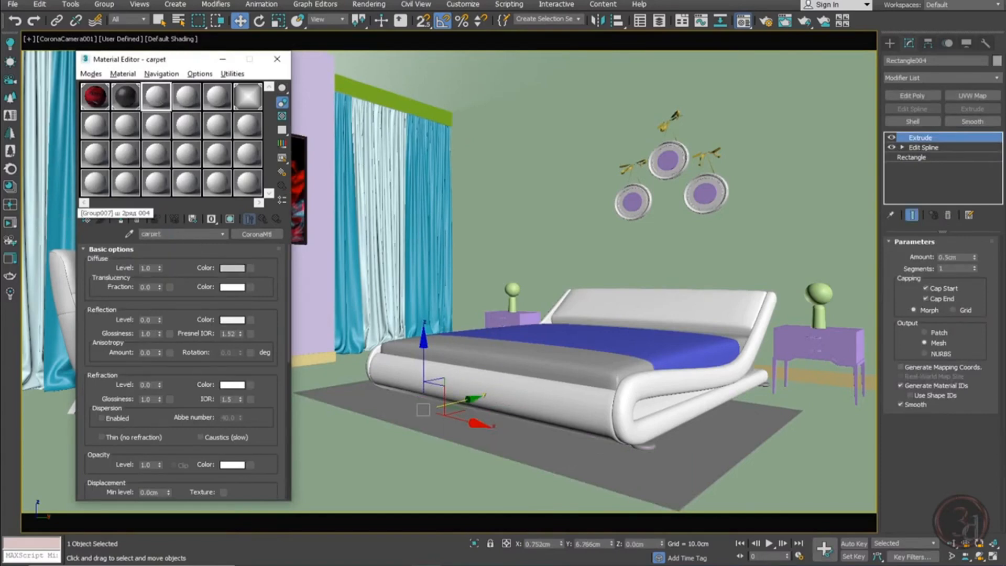
Load rug texture.png as a Corona Bitmap in carpet's diffuse color, then assign the material to the rug with its texture shown in the viewport
{"action": "left_click", "coordinate": [251, 268]}
{"action": "double_click", "coordinate": [423, 176]}
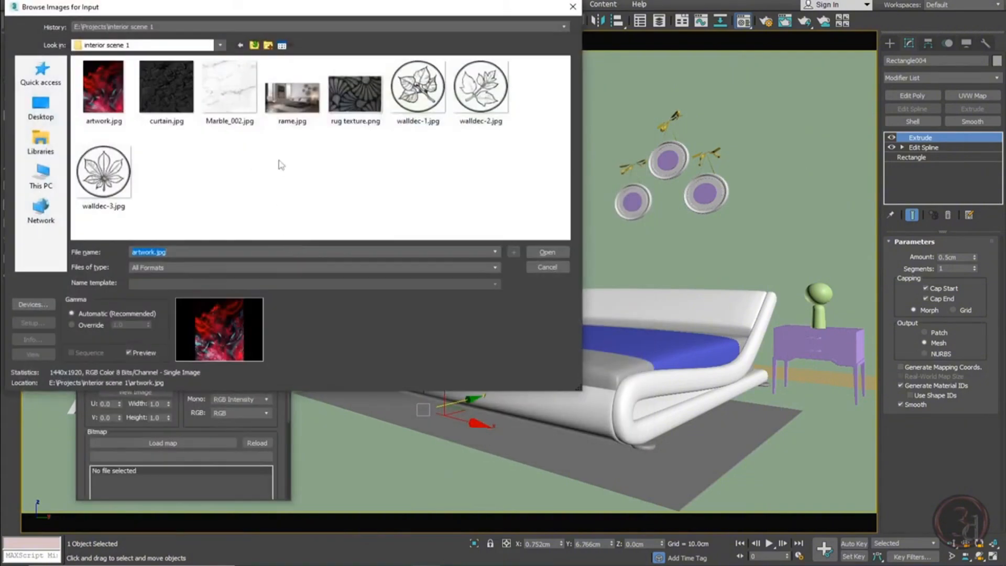
{"action": "double_click", "coordinate": [355, 94]}
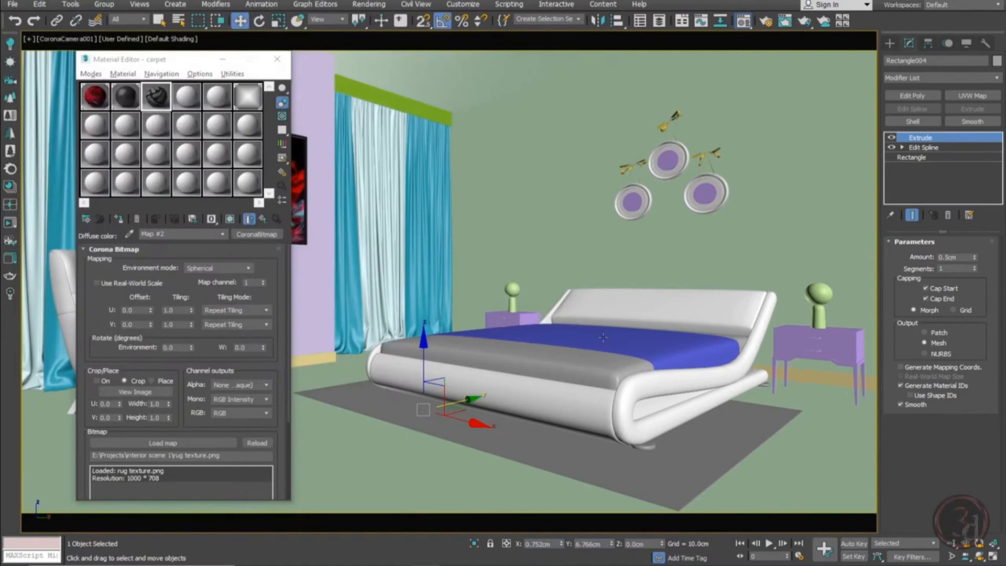
{"action": "left_click", "coordinate": [120, 220]}
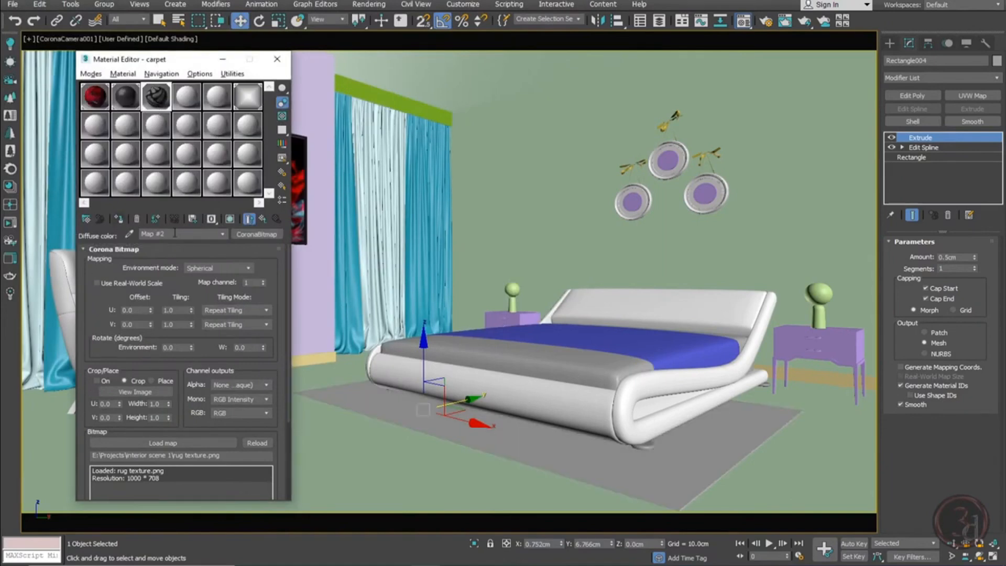
{"action": "left_click", "coordinate": [263, 216]}
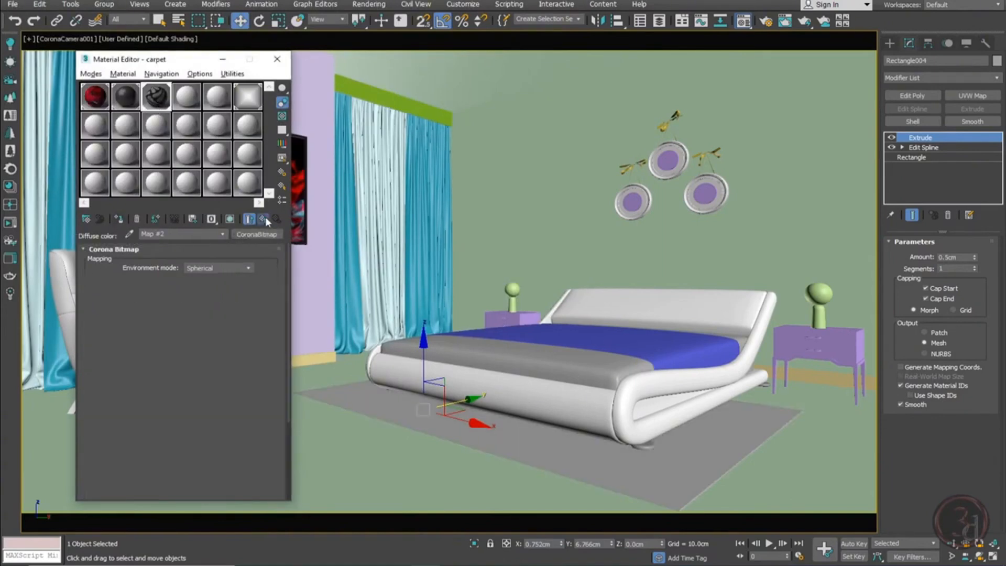
{"action": "left_click", "coordinate": [230, 220]}
{"action": "left_click", "coordinate": [277, 59]}
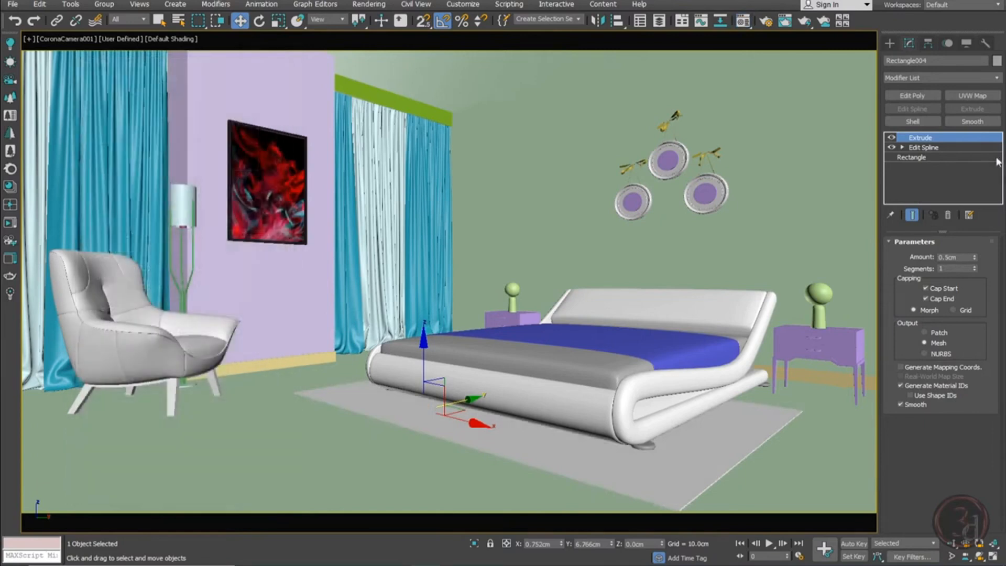
Add a UVW Map to the isolated rug, enlarging its length slightly and its width to about 264.5 cm to crop the pale border
{"action": "left_click", "coordinate": [970, 96]}
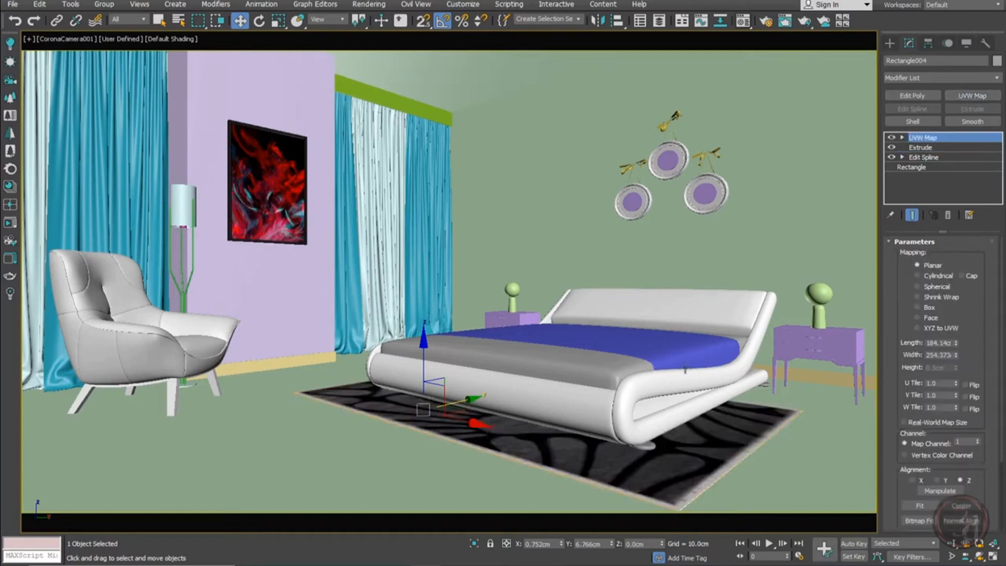
{"action": "key", "text": "alt+q"}
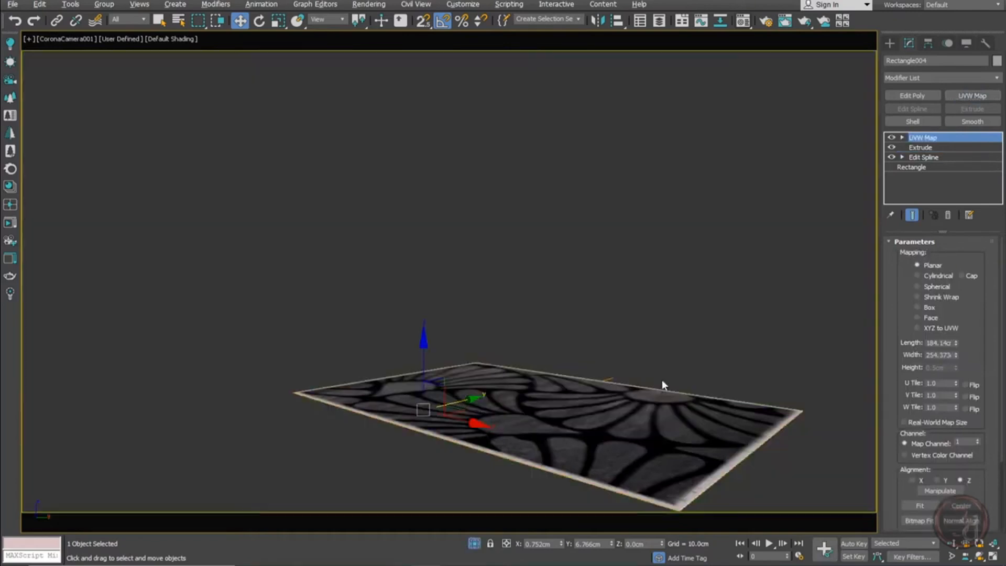
{"action": "key", "text": "p"}
{"action": "middle_click_drag", "start_coordinate": [658, 379], "coordinate": [360, 368], "text": "alt"}
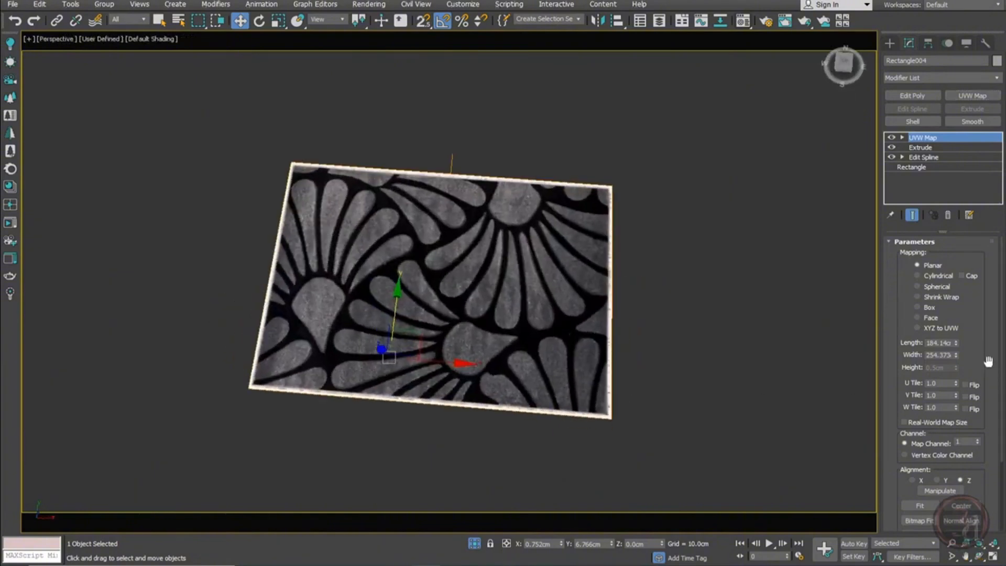
{"action": "mouse_move", "coordinate": [956, 343]}
{"action": "left_mouse_down"}
{"action": "mouse_move", "coordinate": [957, 353]}
{"action": "mouse_move", "coordinate": [957, 340]}
{"action": "left_mouse_up"}
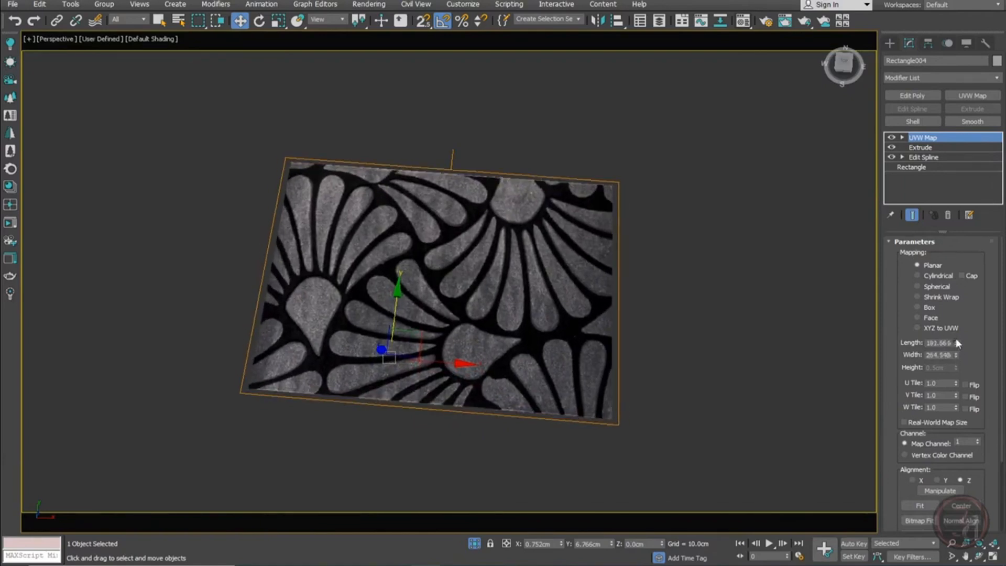
Deselect the rug, return to the CoronaCamera001 view and end isolation
{"action": "left_click", "coordinate": [733, 346]}
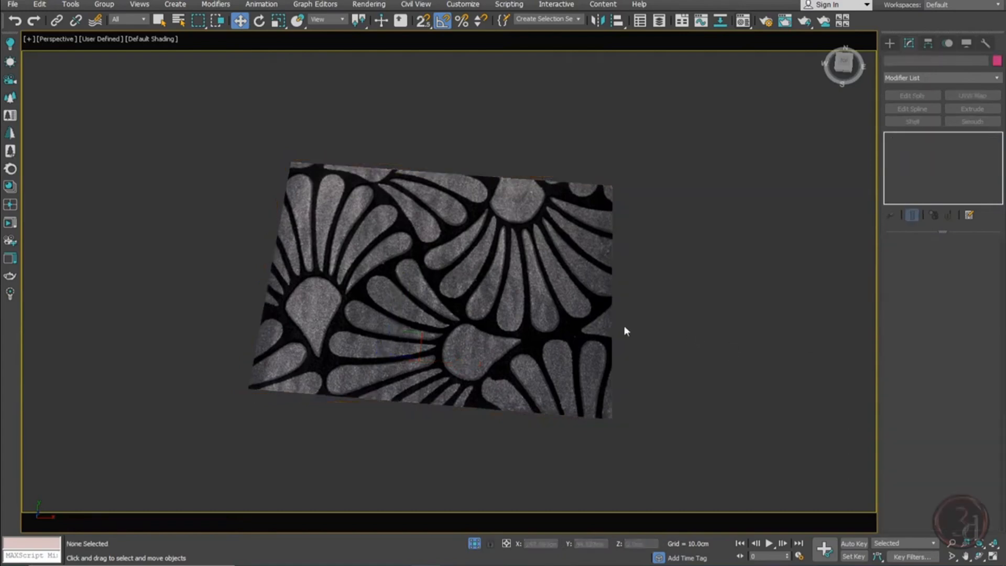
{"action": "key", "text": "c"}
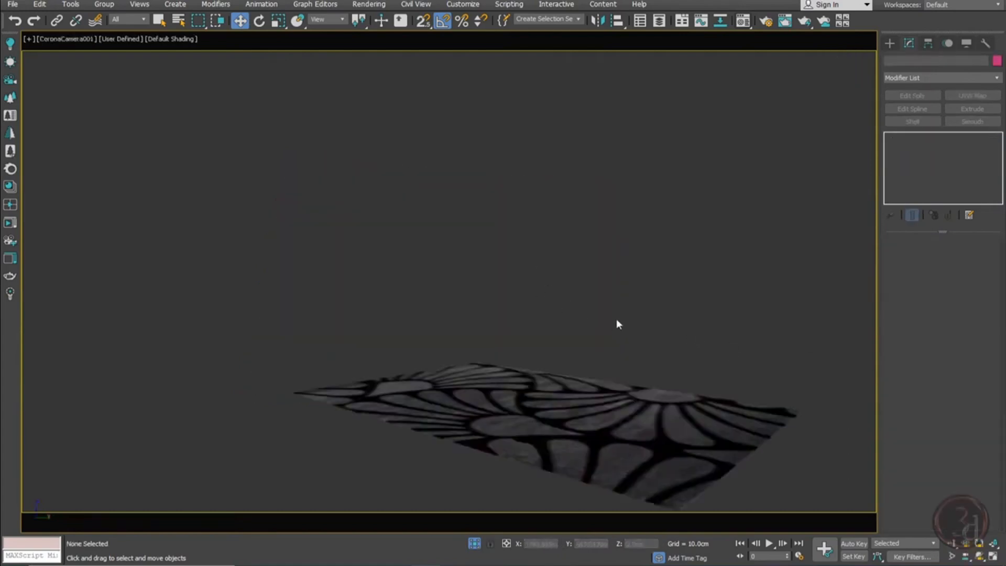
{"action": "left_click", "coordinate": [474, 544]}
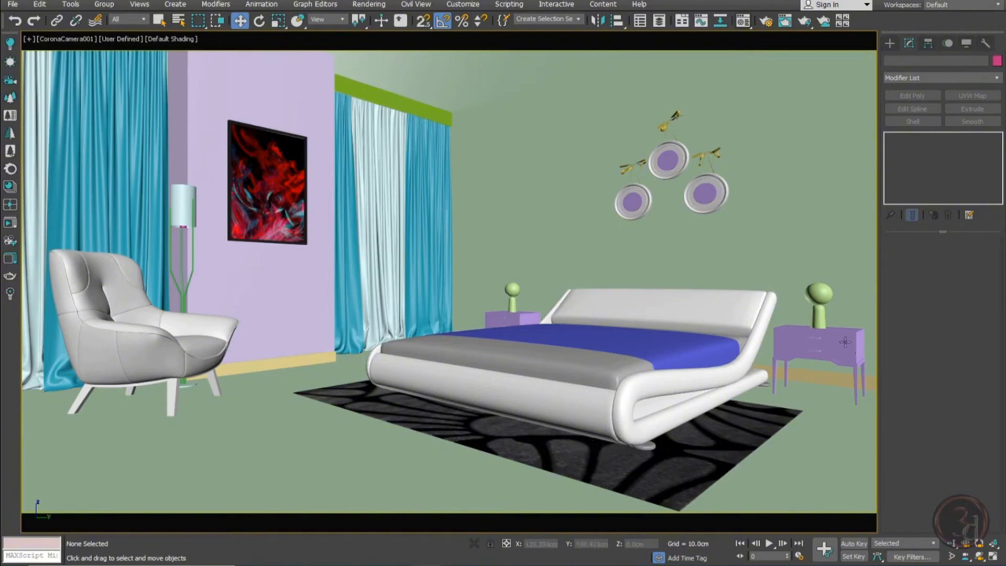
Isolate the nearer bedside table in a close perspective view and open its group for editing
{"action": "left_click", "coordinate": [837, 372]}
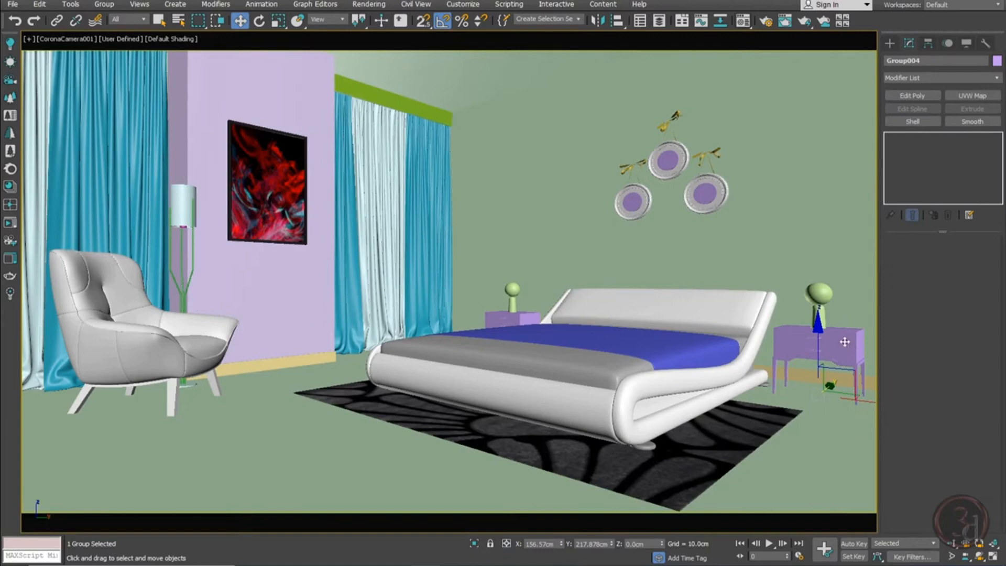
{"action": "key", "text": "alt+q"}
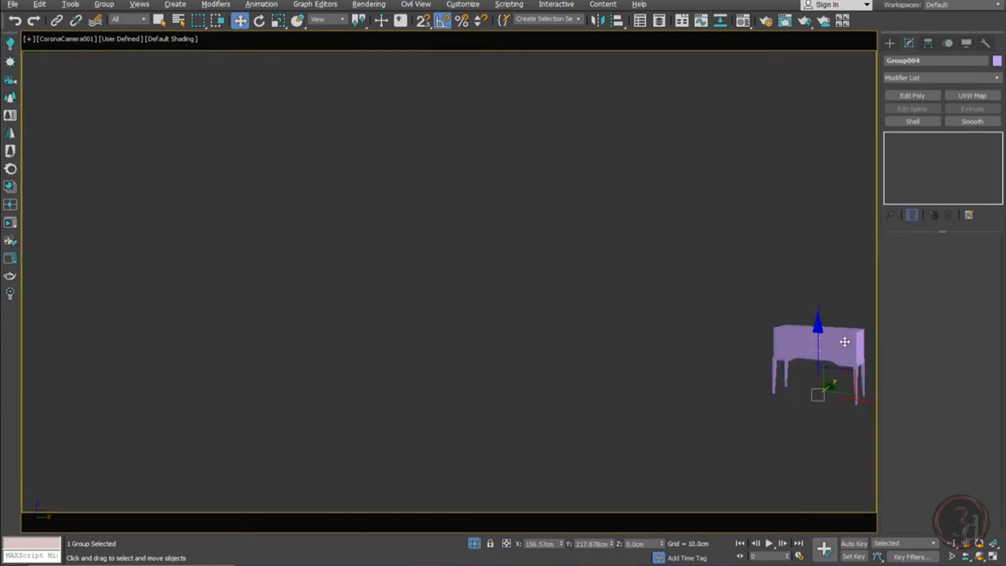
{"action": "key", "text": "p"}
{"action": "key", "text": "z"}
{"action": "scroll", "coordinate": [375, 104], "scroll_direction": "down", "scroll_amount": 4}
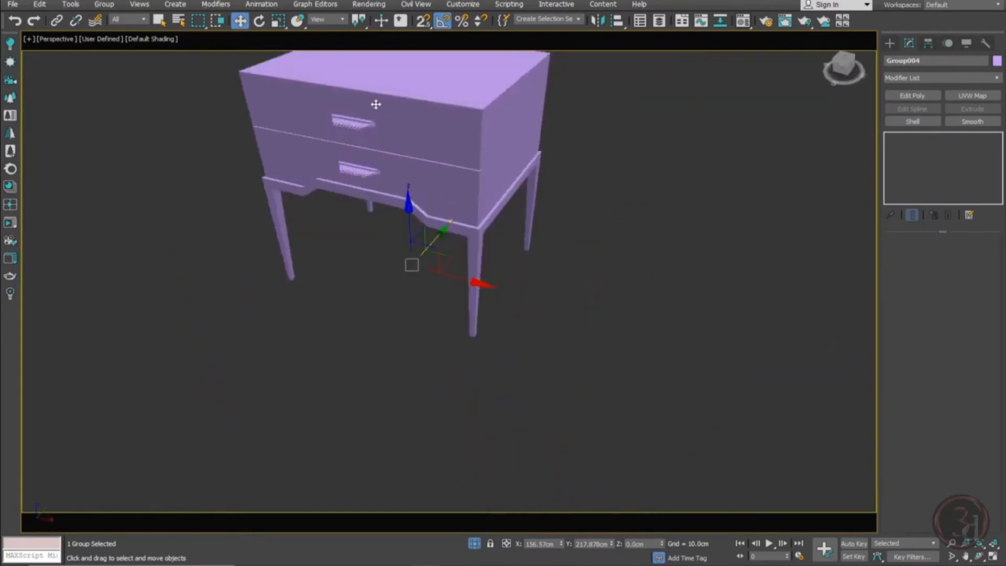
{"action": "scroll", "coordinate": [457, 178], "scroll_direction": "up", "scroll_amount": 2}
{"action": "middle_click_drag", "start_coordinate": [457, 178], "coordinate": [469, 233]}
{"action": "key", "text": "alt+o"}
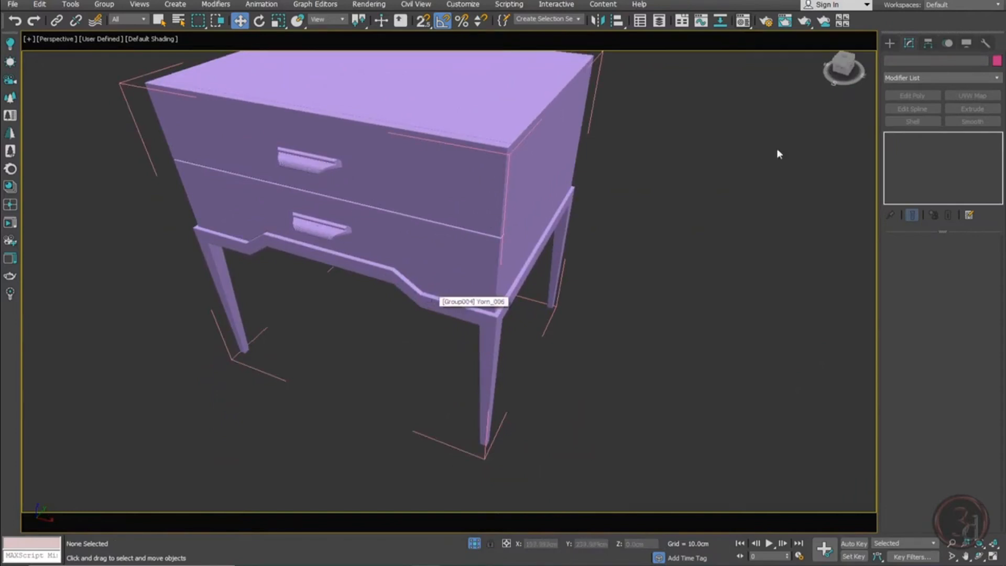
Load the Cherry Semigloss wood from the Corona Material Library into the slot after carpet and rename it wood side tabl
{"action": "left_click", "coordinate": [749, 23]}
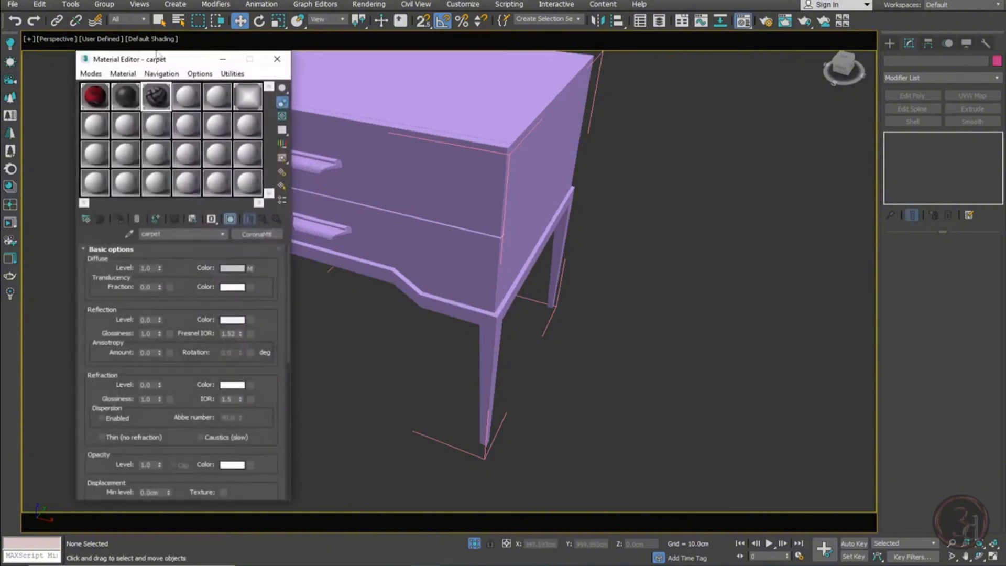
{"action": "left_click_drag", "start_coordinate": [156, 60], "coordinate": [673, 69]}
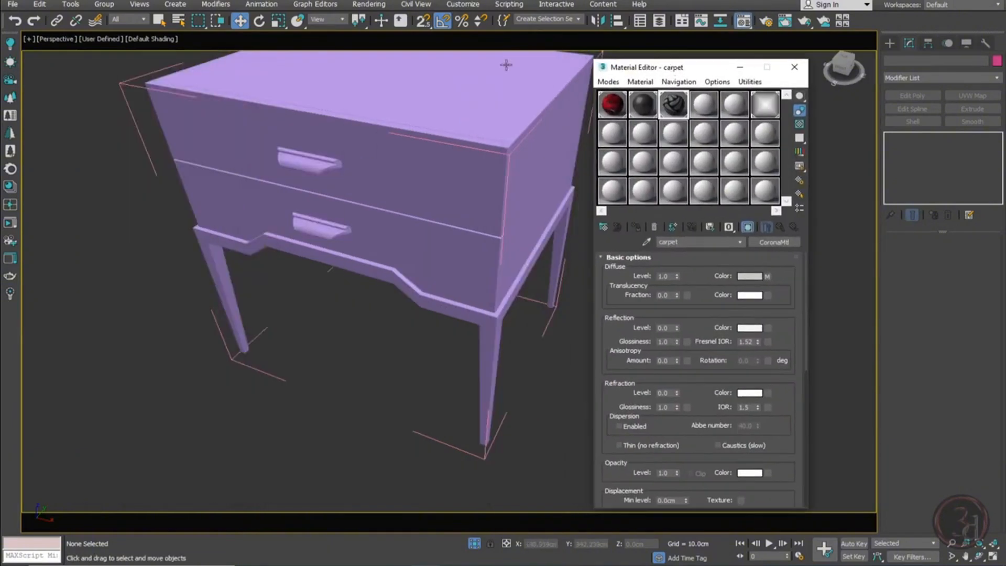
{"action": "left_click", "coordinate": [10, 187]}
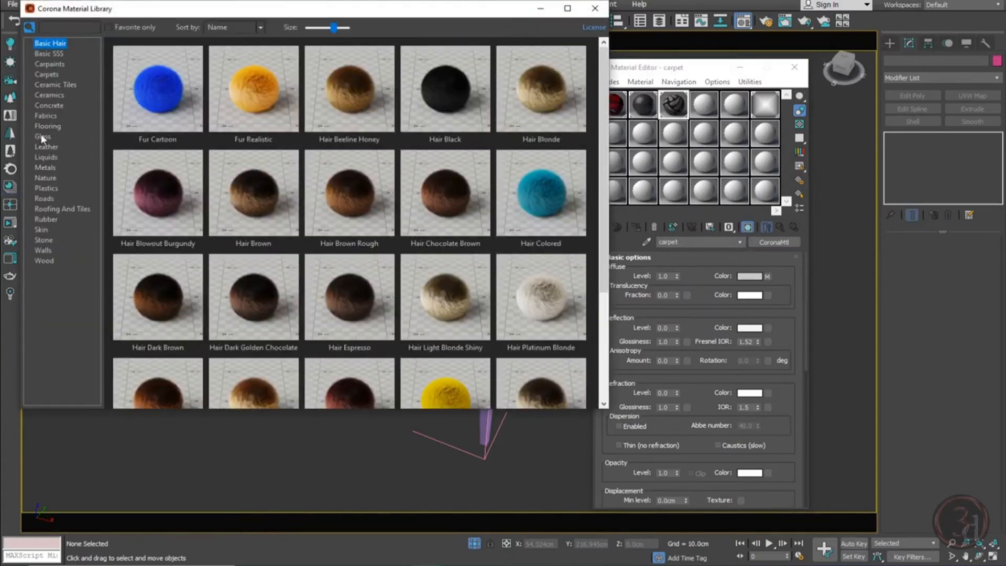
{"action": "left_click", "coordinate": [41, 261]}
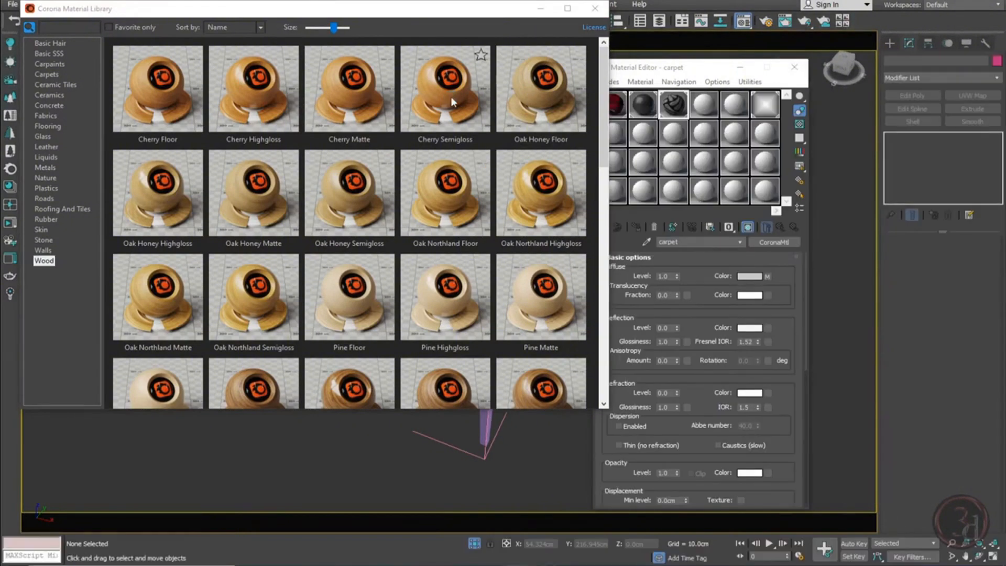
{"action": "left_click_drag", "start_coordinate": [436, 98], "coordinate": [703, 111]}
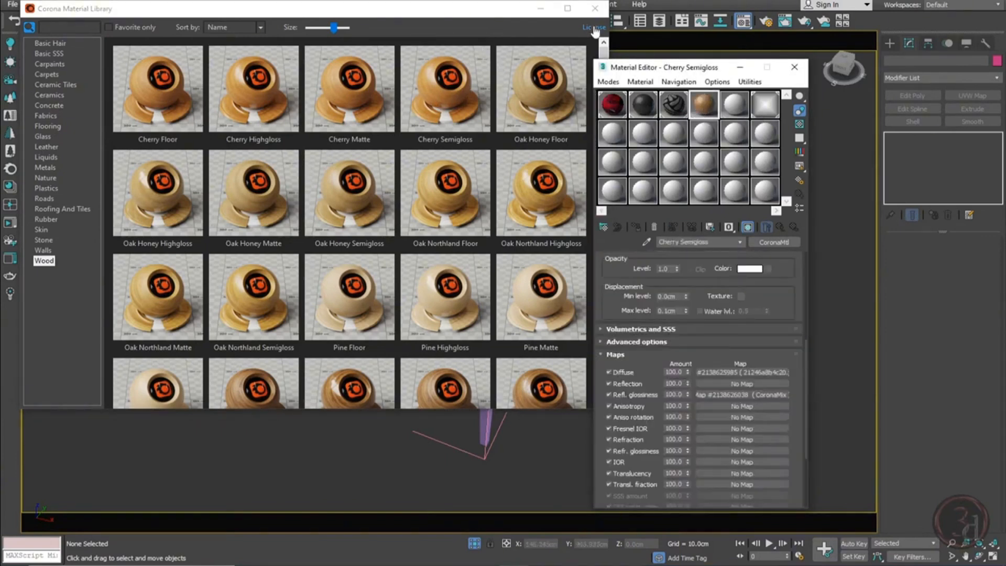
{"action": "left_click", "coordinate": [595, 9]}
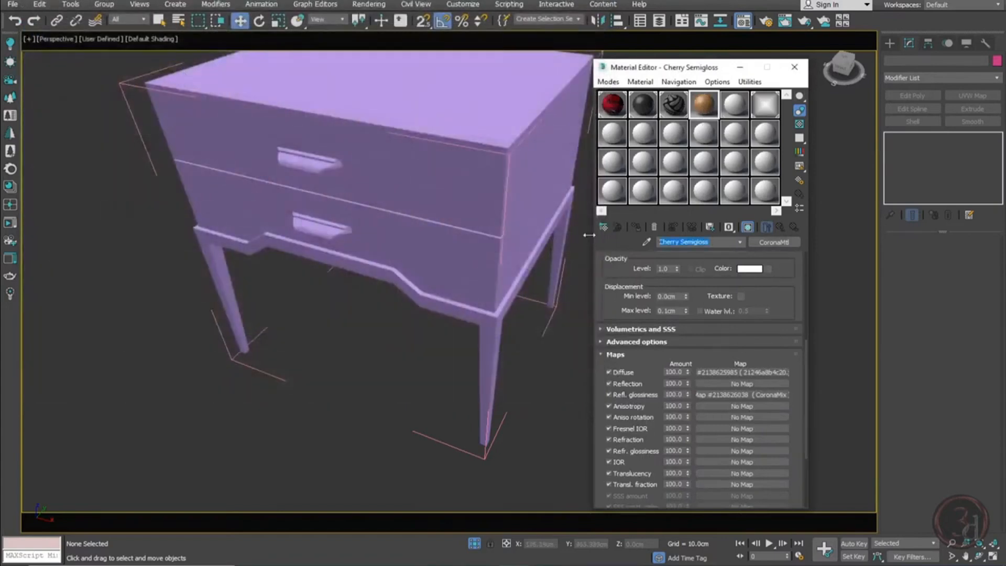
{"action": "type", "text": "wood side tabl"}
Select the bedside table's drawer body and assign the wood side tabl material to it, undoing any accidental move
{"action": "left_click", "coordinate": [465, 145]}
{"action": "left_click", "coordinate": [465, 182]}
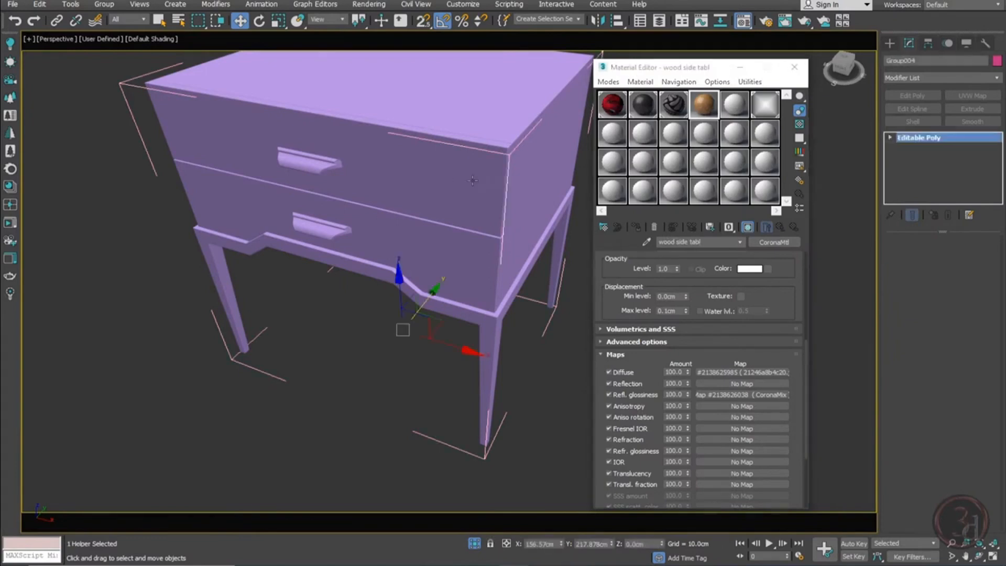
{"action": "left_click_drag", "start_coordinate": [465, 182], "coordinate": [573, 137]}
{"action": "key", "text": "ctrl+z"}
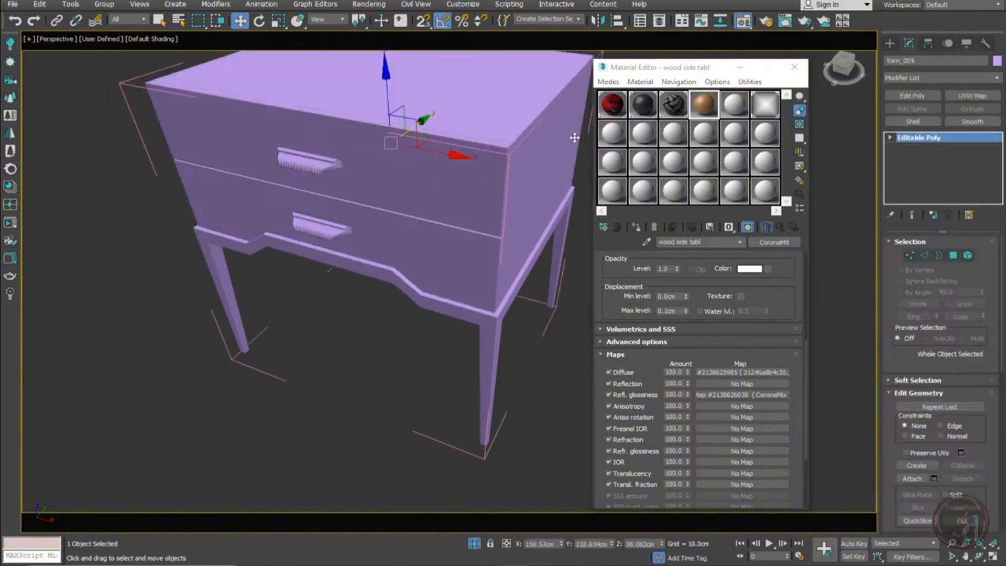
{"action": "left_click", "coordinate": [637, 226]}
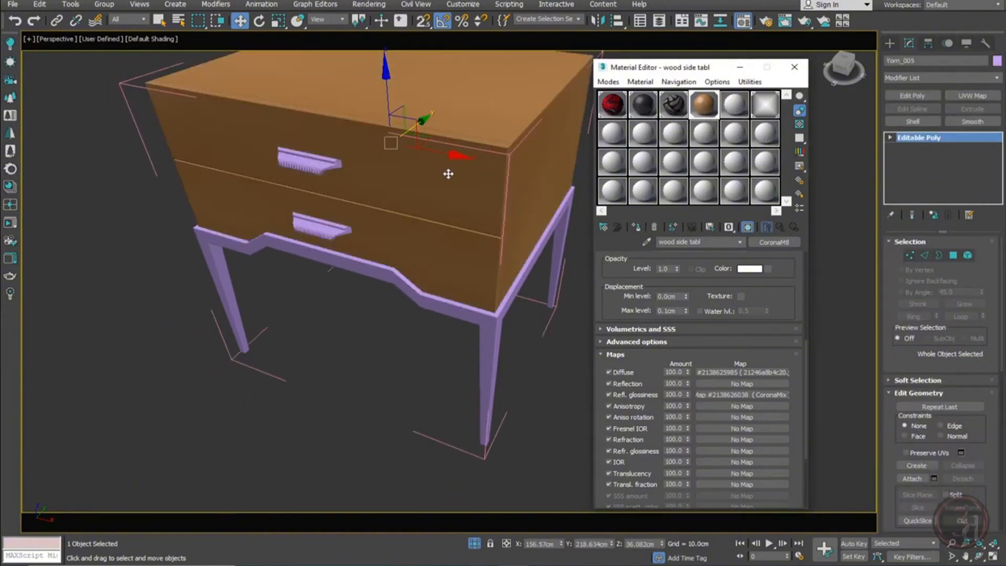
Add a UVW Map with Box mapping to the drawer body and set its length, width and height to 1.0 cm
{"action": "left_click", "coordinate": [973, 95]}
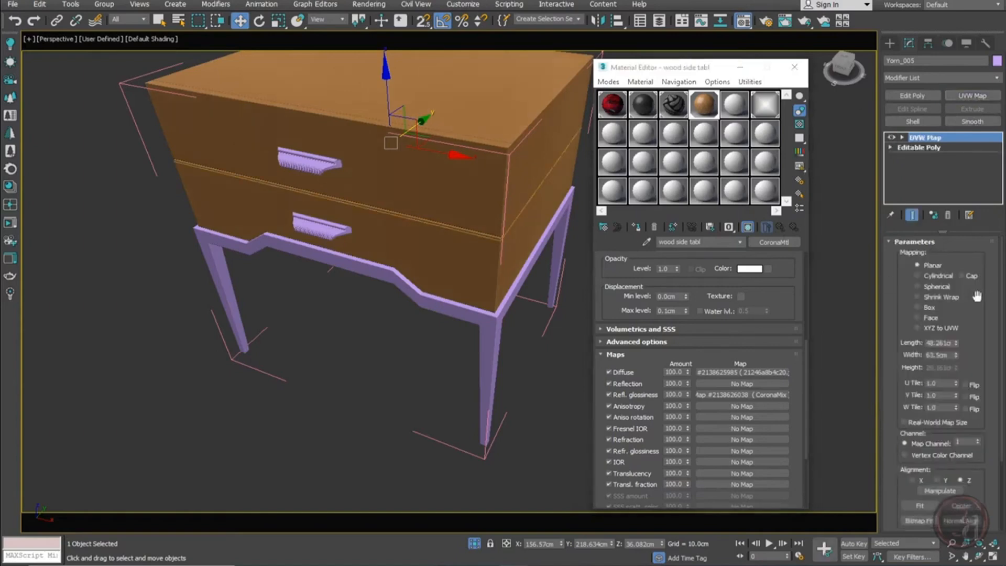
{"action": "left_click", "coordinate": [930, 305]}
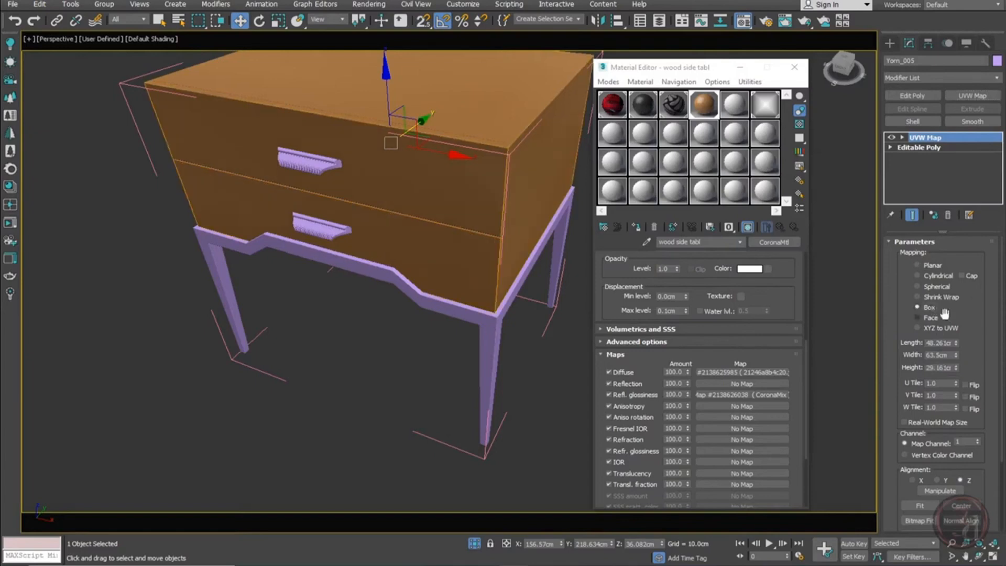
{"action": "left_click", "coordinate": [942, 343]}
{"action": "type", "text": "1.0cm"}
{"action": "key", "text": "Tab"}
{"action": "type", "text": "1"}
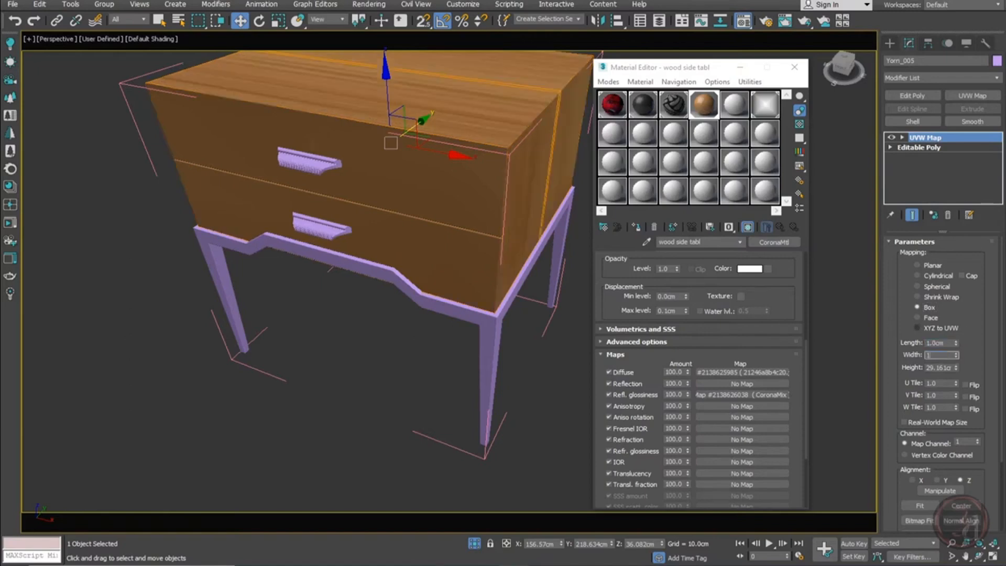
{"action": "key", "text": "Tab"}
{"action": "type", "text": "1"}
{"action": "key", "text": "Tab"}
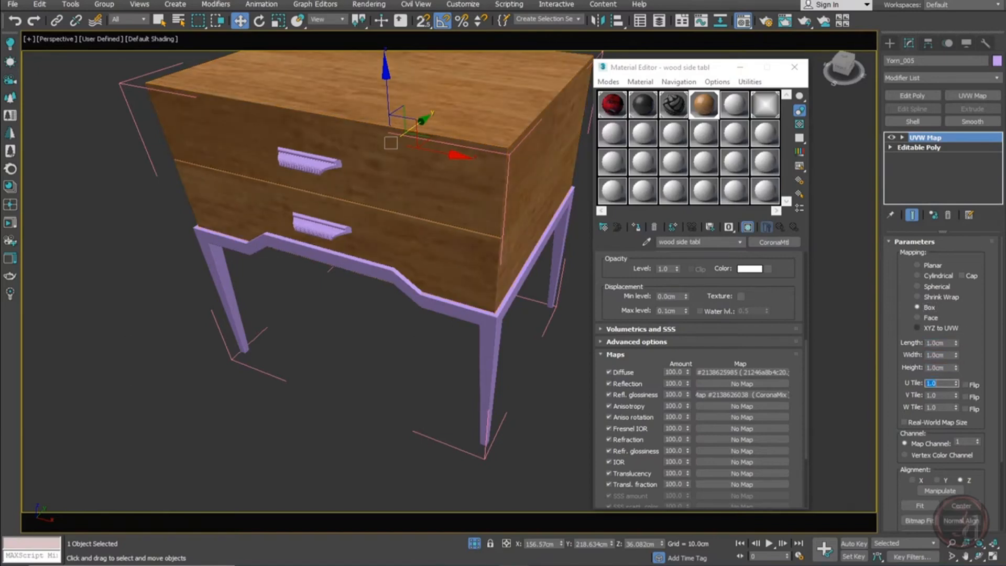
Reduce the drawer body's UVW Map box height to 0.2 cm
{"action": "middle_click_drag", "start_coordinate": [357, 285], "coordinate": [488, 163], "text": "alt"}
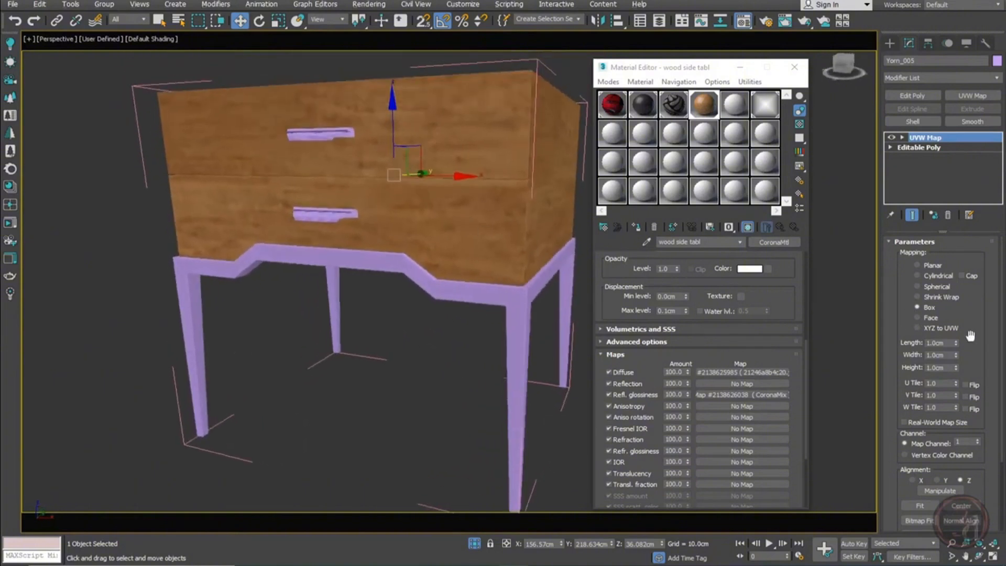
{"action": "left_click_drag", "start_coordinate": [960, 369], "coordinate": [968, 413]}
{"action": "middle_click_drag", "start_coordinate": [536, 260], "coordinate": [504, 274], "text": "alt"}
{"action": "left_click", "coordinate": [941, 369]}
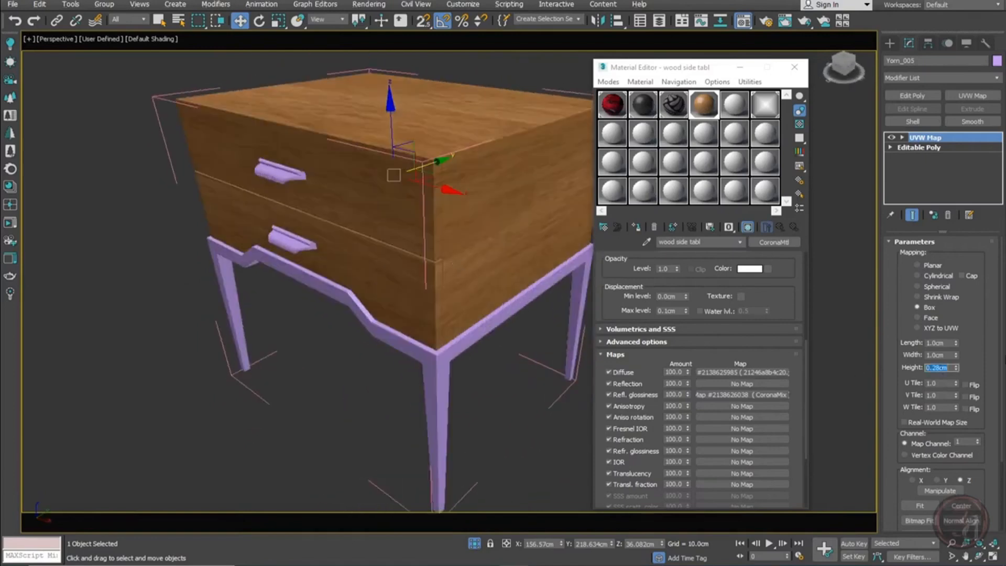
{"action": "type", "text": "0.2"}
{"action": "key", "text": "Tab"}
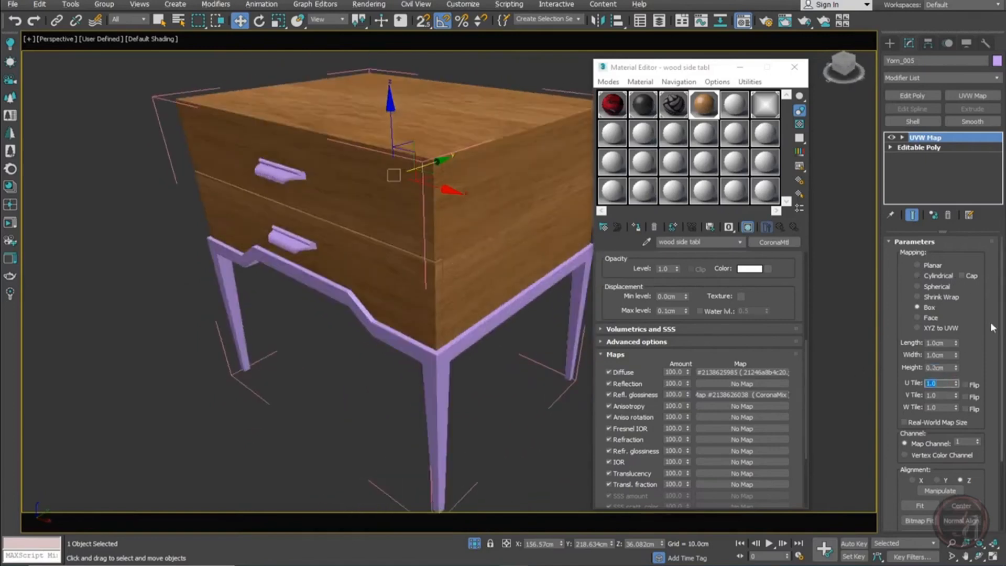
Set the drawer body's UVW Map length and width to 0.2 cm and check the wood grain on its faces
{"action": "left_click", "coordinate": [940, 344]}
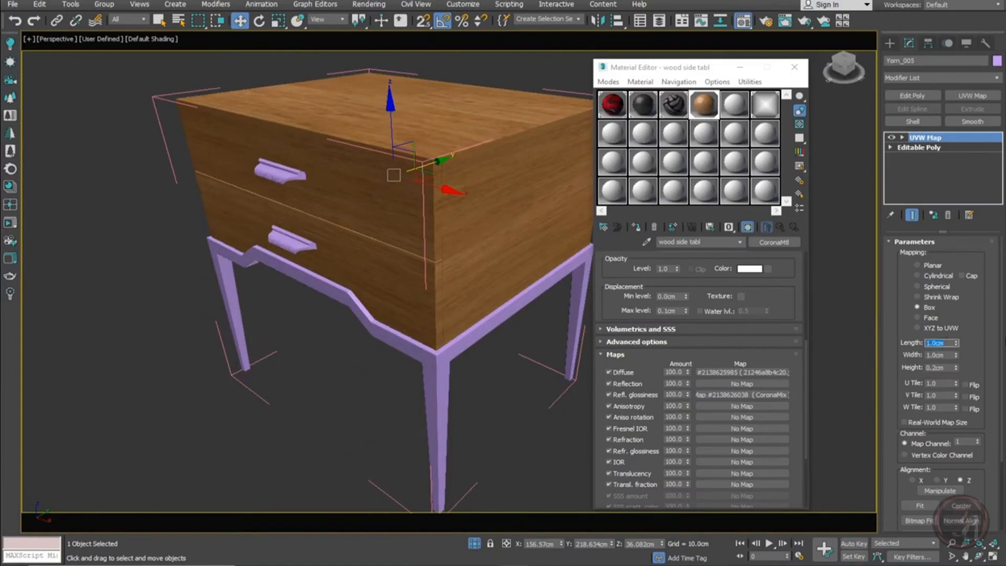
{"action": "type", "text": "0.2"}
{"action": "key", "text": "Tab"}
{"action": "type", "text": "0.2"}
{"action": "key", "text": "Tab"}
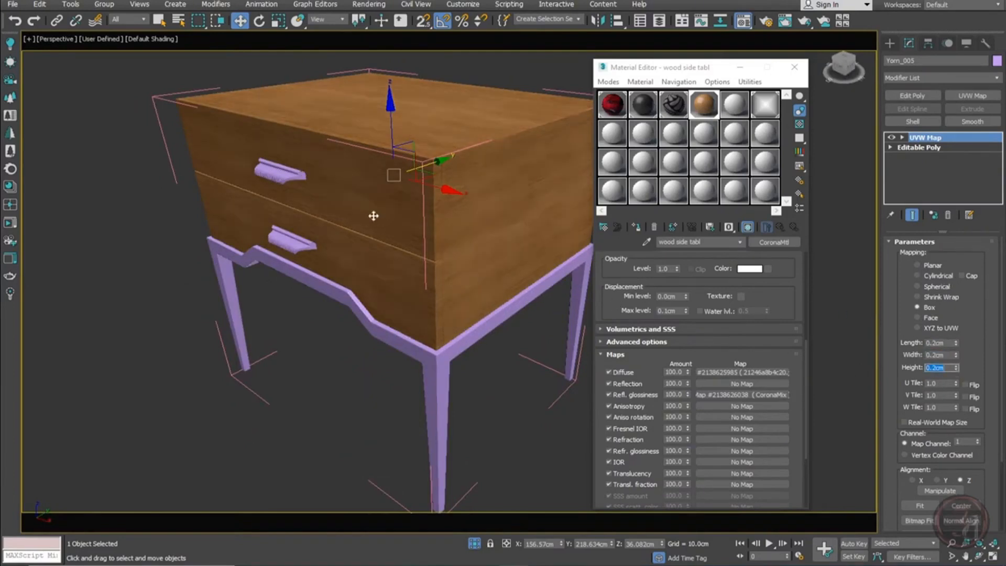
{"action": "scroll", "coordinate": [372, 216], "scroll_direction": "down", "scroll_amount": 3}
{"action": "middle_click_drag", "start_coordinate": [373, 216], "coordinate": [386, 252], "text": "alt"}
{"action": "scroll", "coordinate": [386, 208], "scroll_direction": "up", "scroll_amount": 3}
{"action": "scroll", "coordinate": [396, 223], "scroll_direction": "up", "scroll_amount": 3}
{"action": "scroll", "coordinate": [395, 222], "scroll_direction": "down", "scroll_amount": 3}
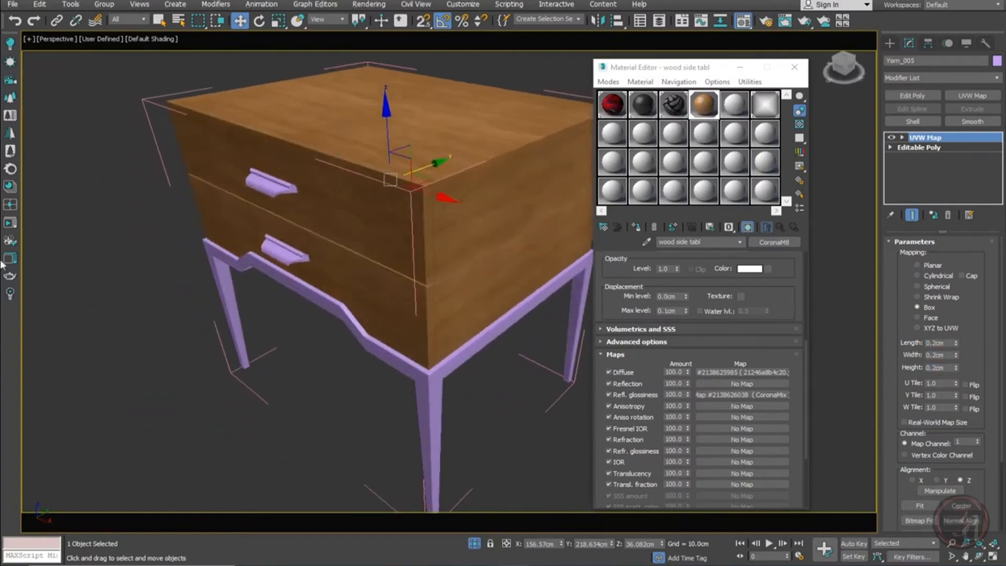
Load Brass Brushed Clean from the Metals category of the Corona Material Library into the slot after the wood side tabl material
{"action": "left_click", "coordinate": [99, 259]}
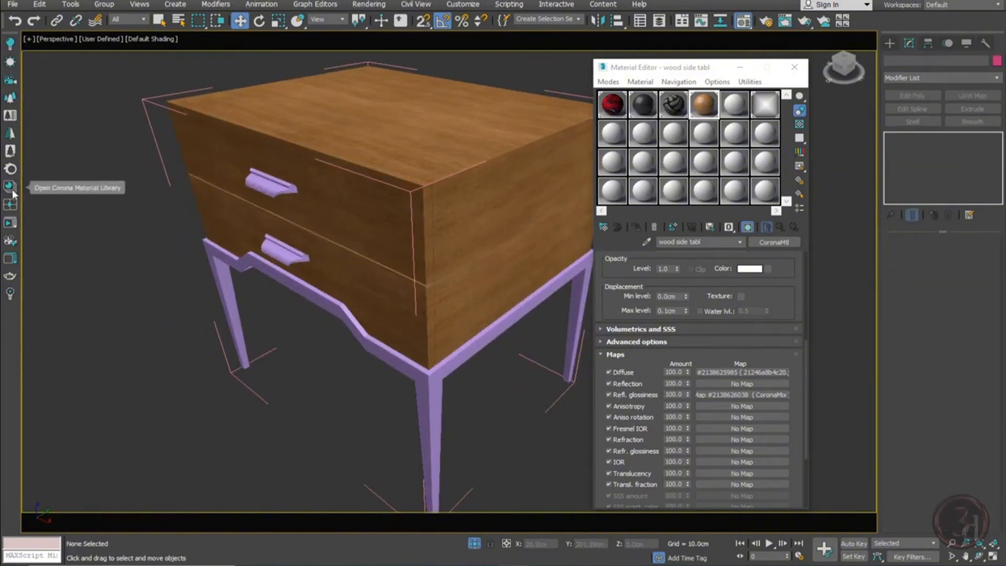
{"action": "left_click", "coordinate": [10, 186]}
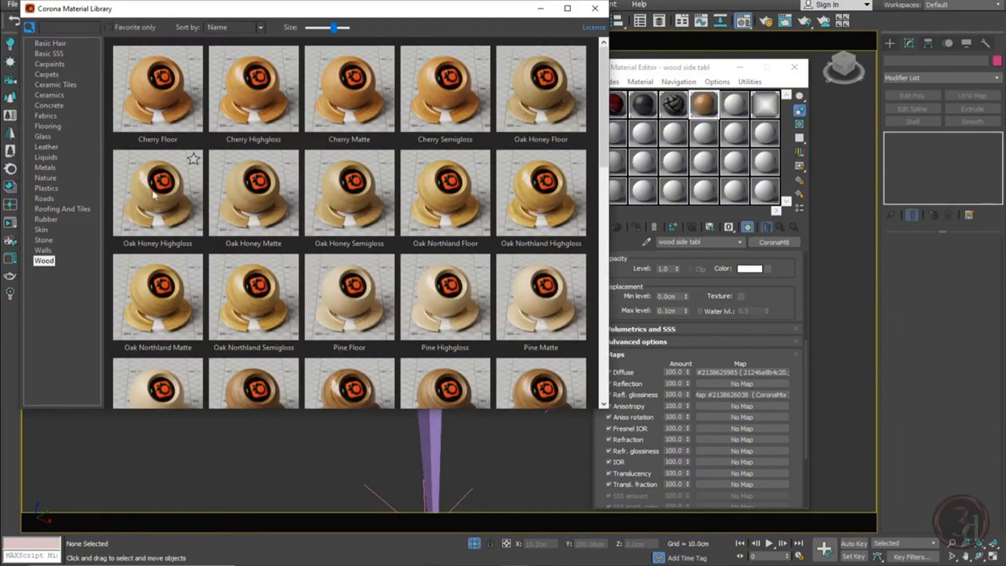
{"action": "left_click", "coordinate": [42, 167]}
{"action": "scroll", "coordinate": [392, 258], "scroll_direction": "down", "scroll_amount": 2}
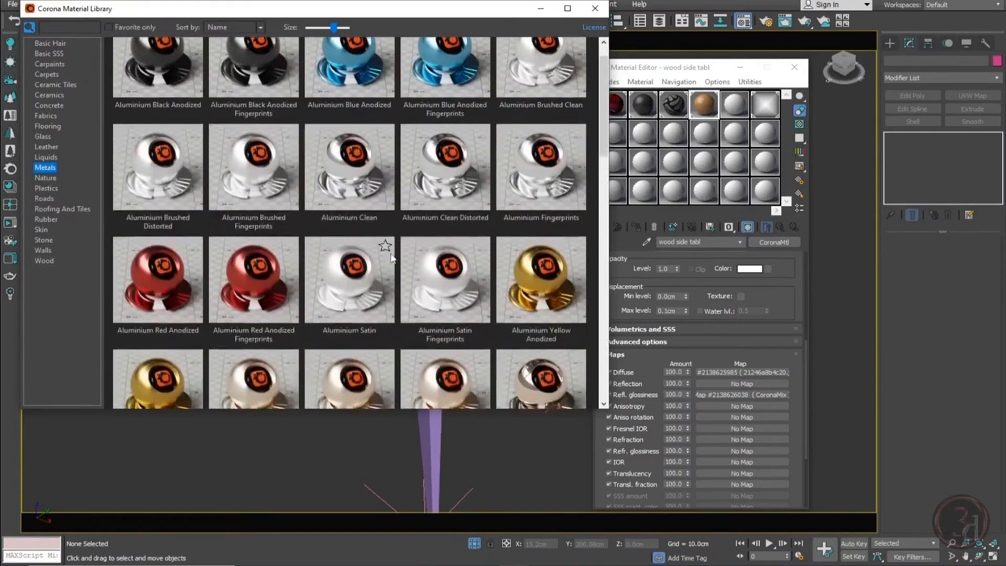
{"action": "scroll", "coordinate": [392, 258], "scroll_direction": "down", "scroll_amount": 5}
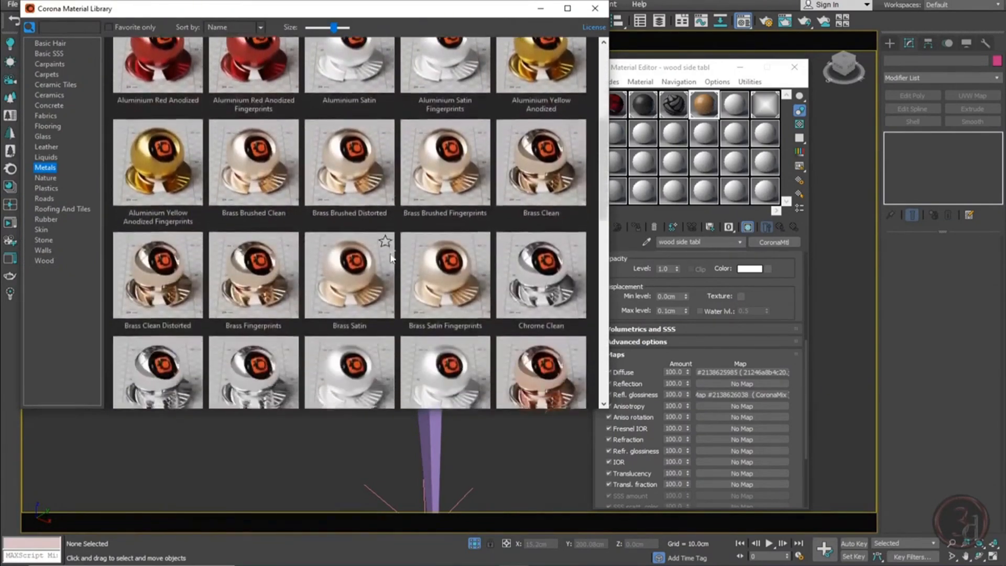
{"action": "scroll", "coordinate": [392, 257], "scroll_direction": "down", "scroll_amount": 6}
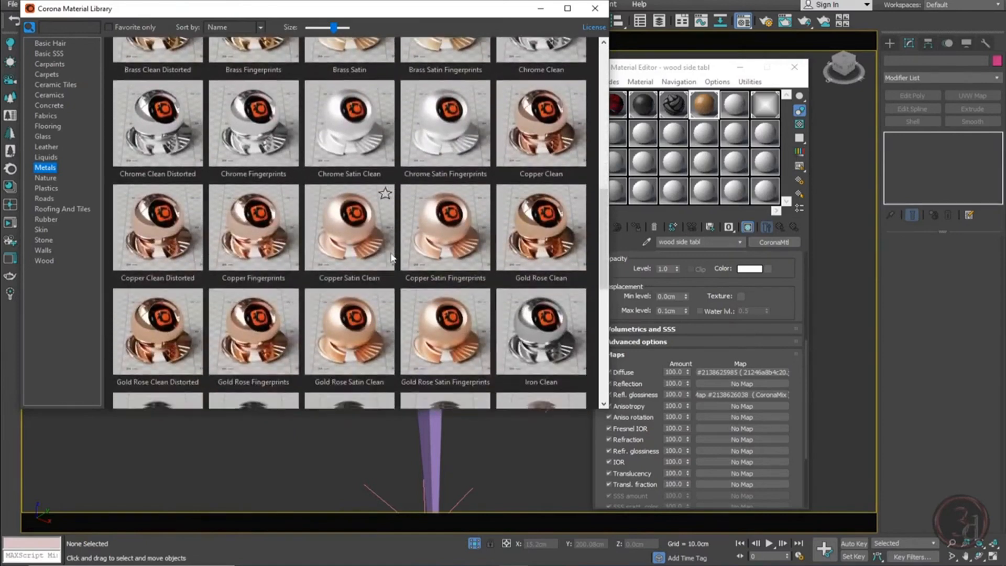
{"action": "scroll", "coordinate": [392, 258], "scroll_direction": "down", "scroll_amount": 5}
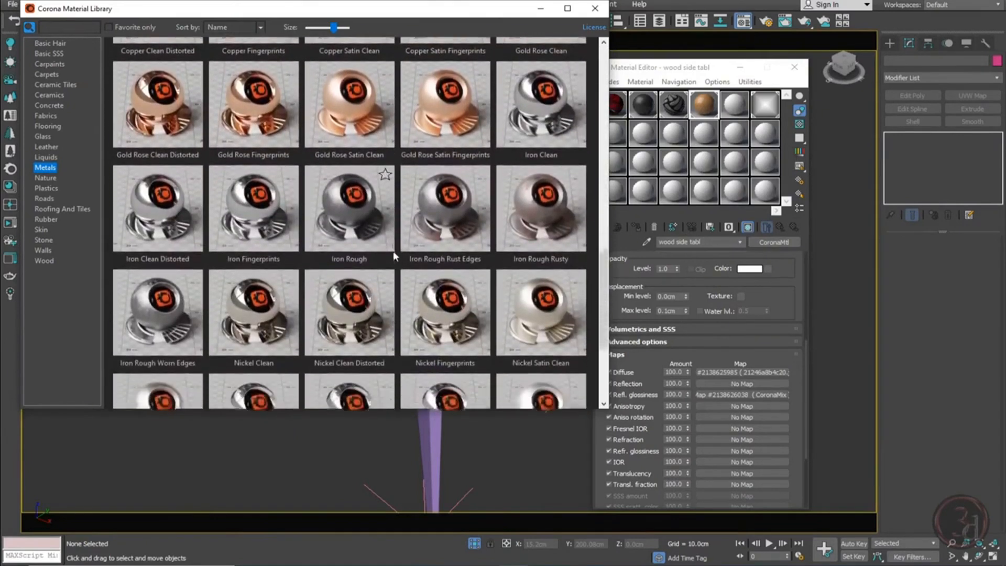
{"action": "scroll", "coordinate": [397, 244], "scroll_direction": "down", "scroll_amount": 3}
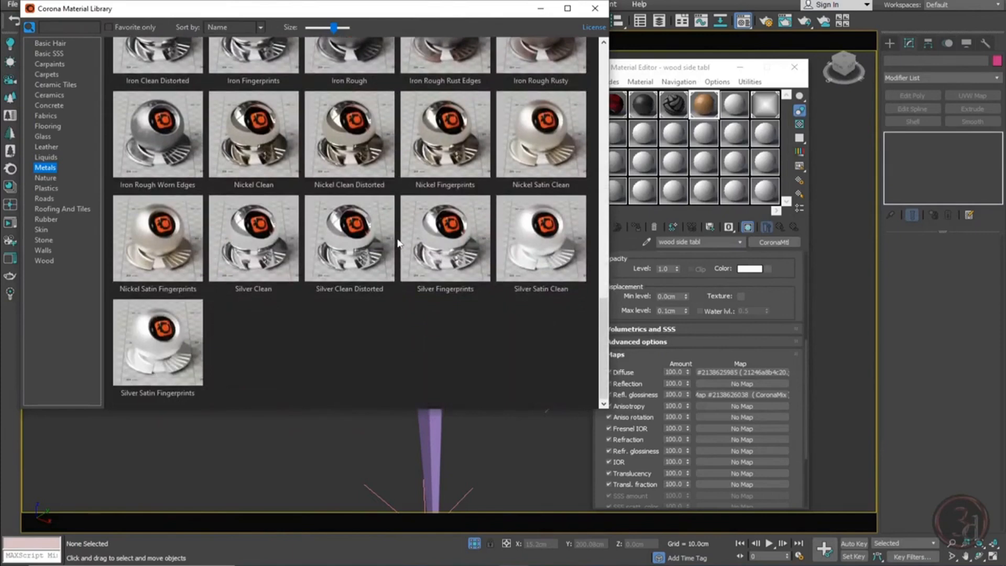
{"action": "scroll", "coordinate": [397, 244], "scroll_direction": "up", "scroll_amount": 5}
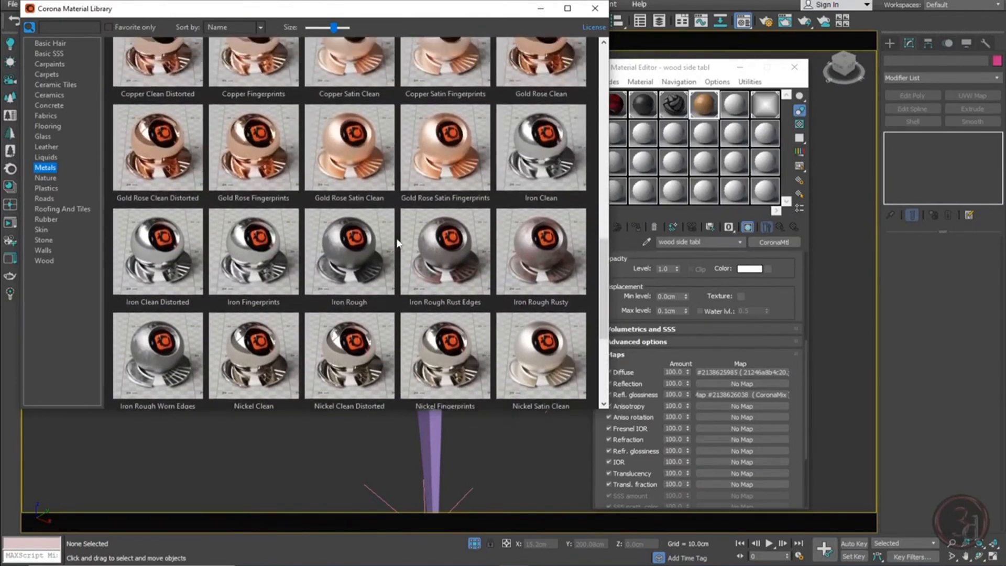
{"action": "scroll", "coordinate": [397, 244], "scroll_direction": "up", "scroll_amount": 8}
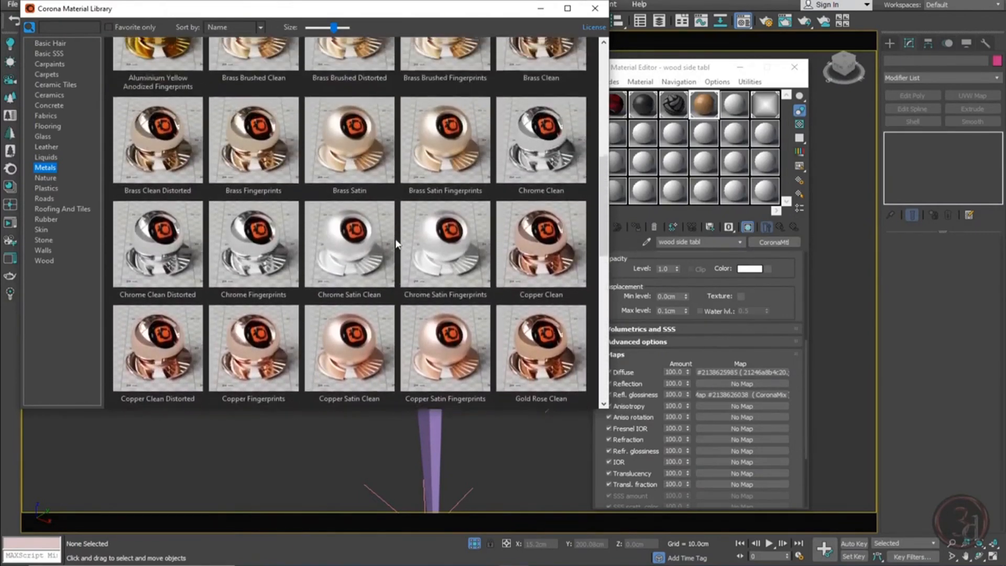
{"action": "scroll", "coordinate": [397, 244], "scroll_direction": "up", "scroll_amount": 2}
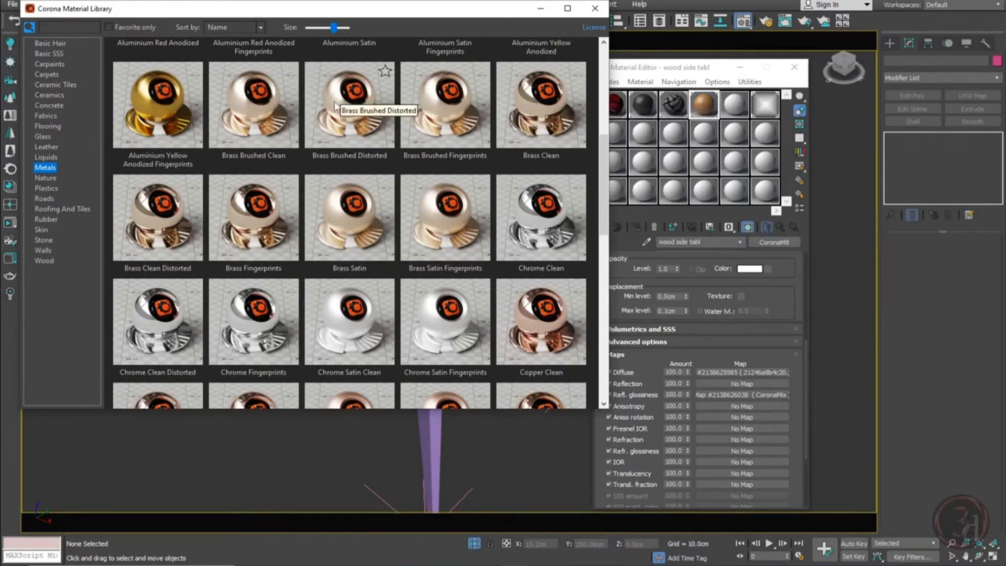
{"action": "left_click", "coordinate": [237, 100]}
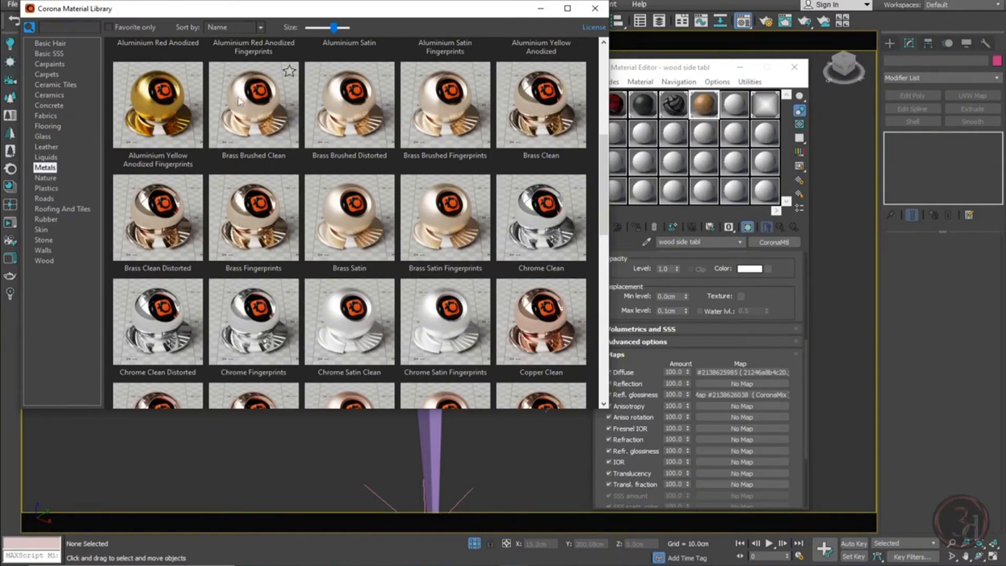
{"action": "left_click_drag", "start_coordinate": [237, 100], "coordinate": [736, 103]}
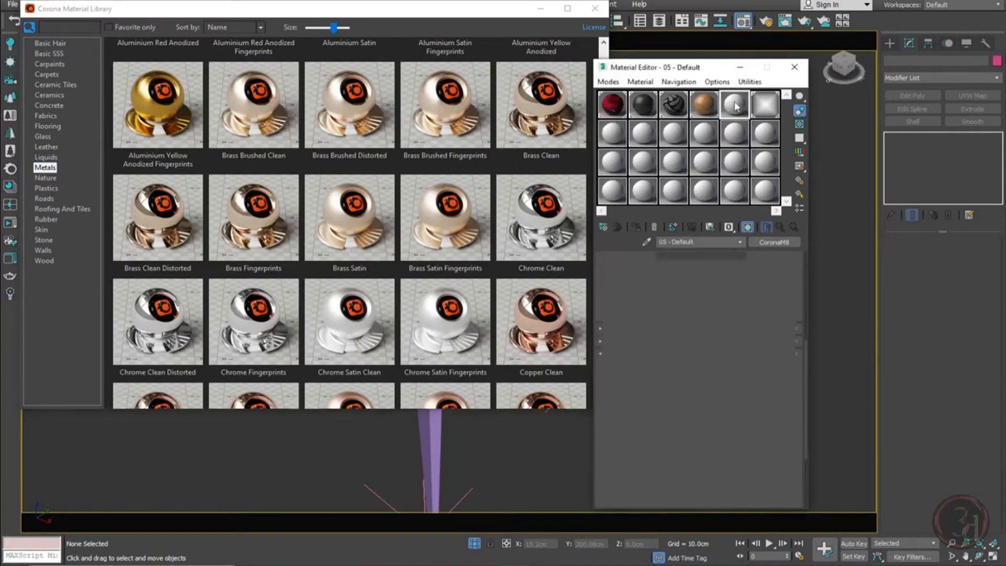
{"action": "left_click", "coordinate": [595, 9]}
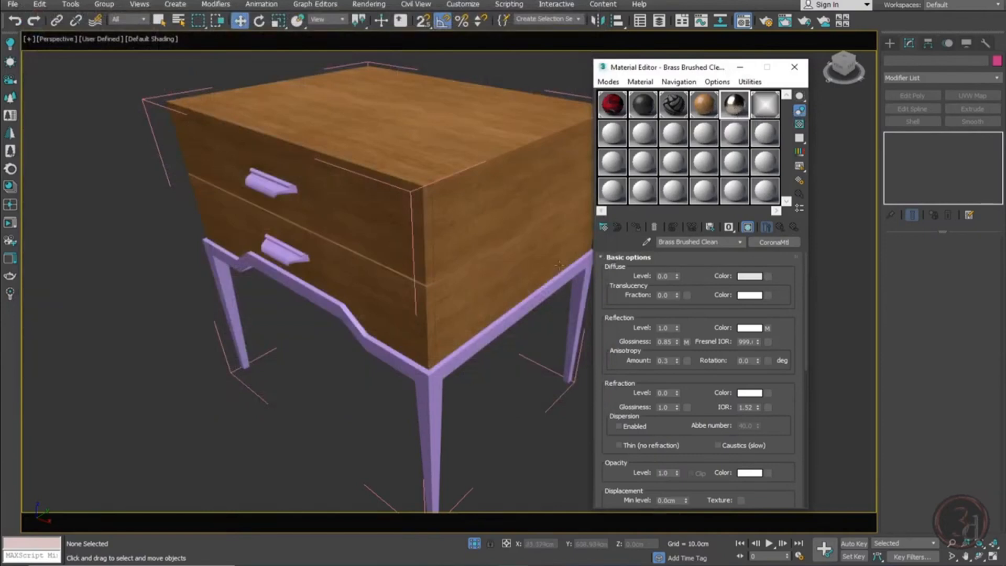
Select both drawer handles and the leg frame and assign Brass Brushed Clean to them, cancelling any accidental move
{"action": "left_click", "coordinate": [275, 185]}
{"action": "left_click", "coordinate": [291, 248], "text": "ctrl"}
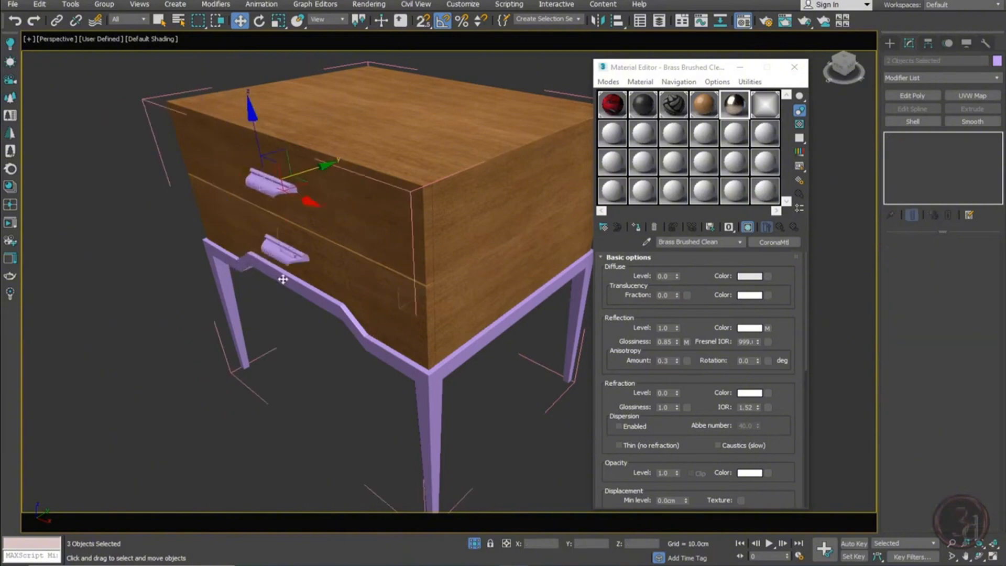
{"action": "left_click_drag", "start_coordinate": [283, 279], "coordinate": [41, 345]}
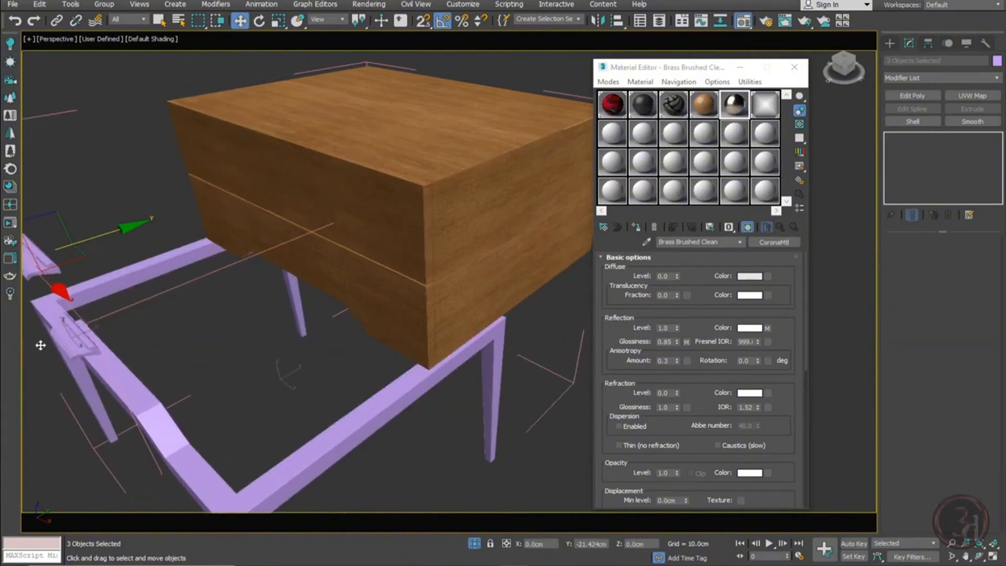
{"action": "right_click", "coordinate": [40, 345]}
{"action": "left_click", "coordinate": [635, 229]}
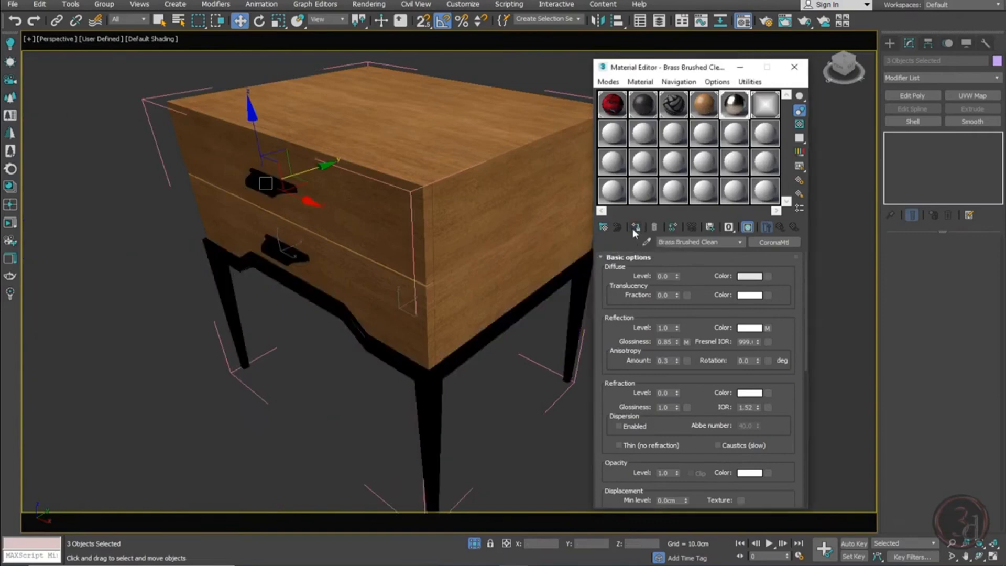
{"action": "mouse_move", "coordinate": [296, 280]}
{"action": "middle_mouse_down", "text": "alt"}
{"action": "mouse_move", "coordinate": [355, 254]}
{"action": "mouse_move", "coordinate": [427, 261]}
{"action": "mouse_move", "coordinate": [300, 261]}
{"action": "middle_mouse_up", "text": "alt"}
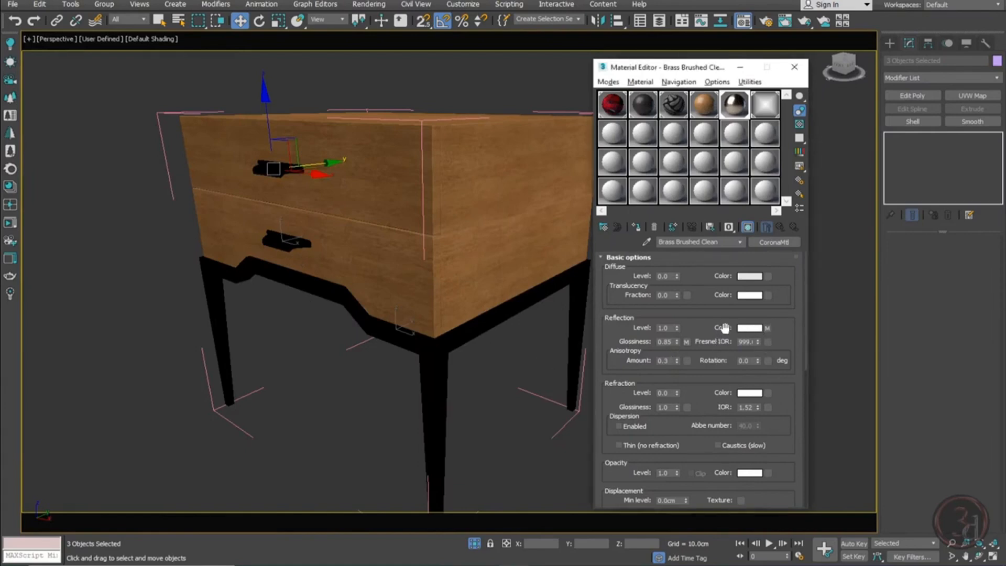
Open the solid color map inside the brass material's reflection Falloff and show that map in the viewport
{"action": "left_click", "coordinate": [767, 328]}
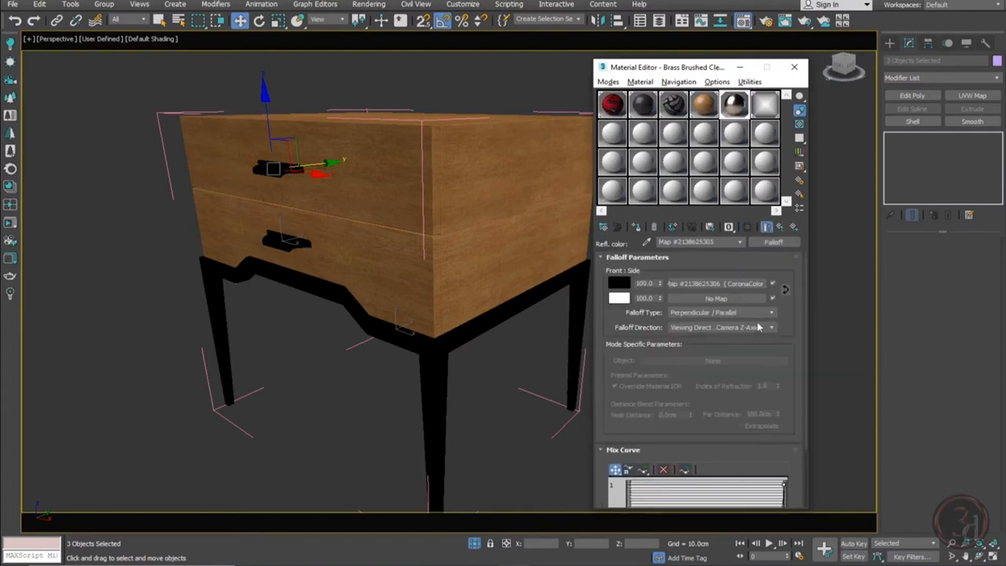
{"action": "left_click", "coordinate": [741, 290]}
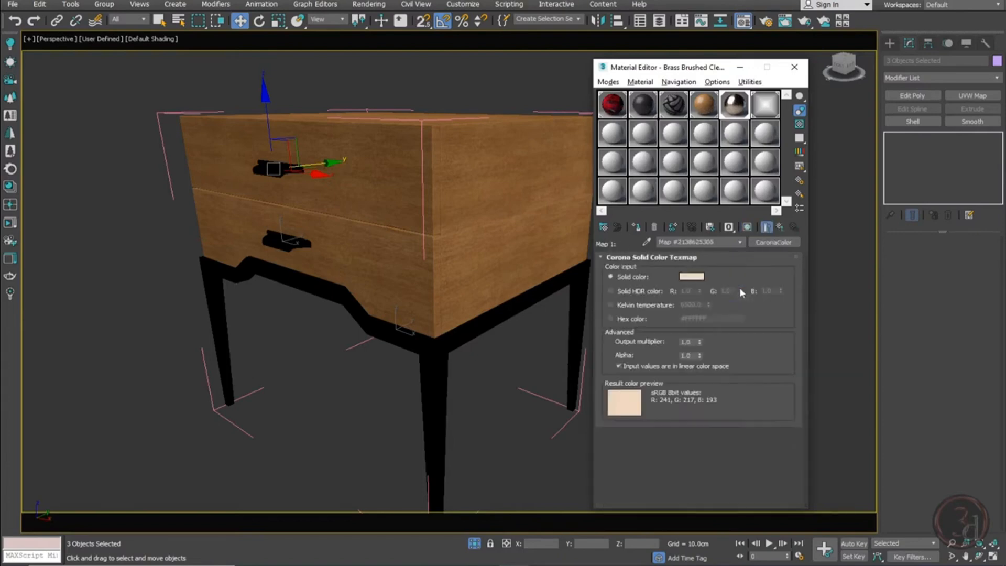
{"action": "left_click", "coordinate": [746, 229]}
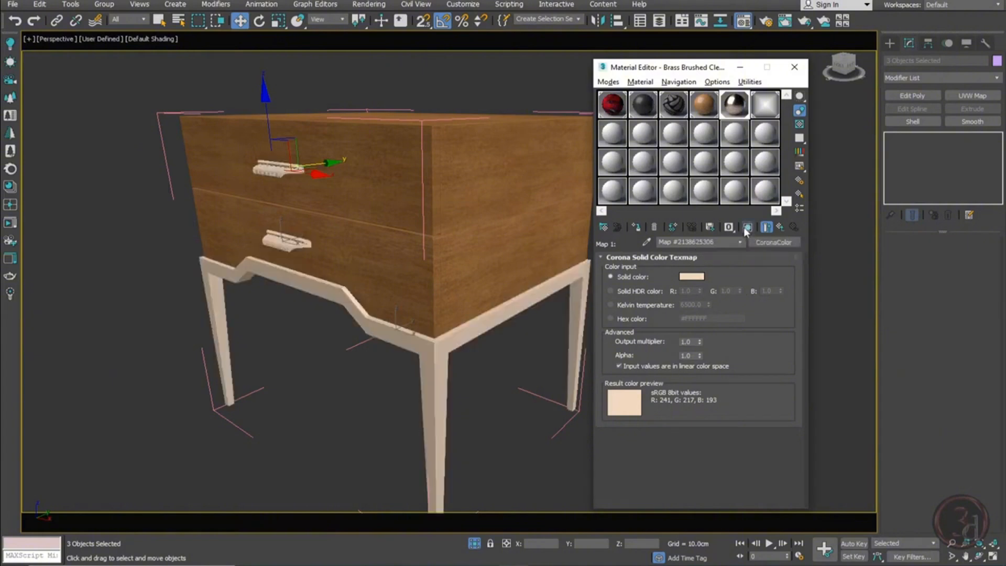
Make the brass reflection's solid color warmer and darker, with saturation about 143 and value 195
{"action": "left_click", "coordinate": [691, 278]}
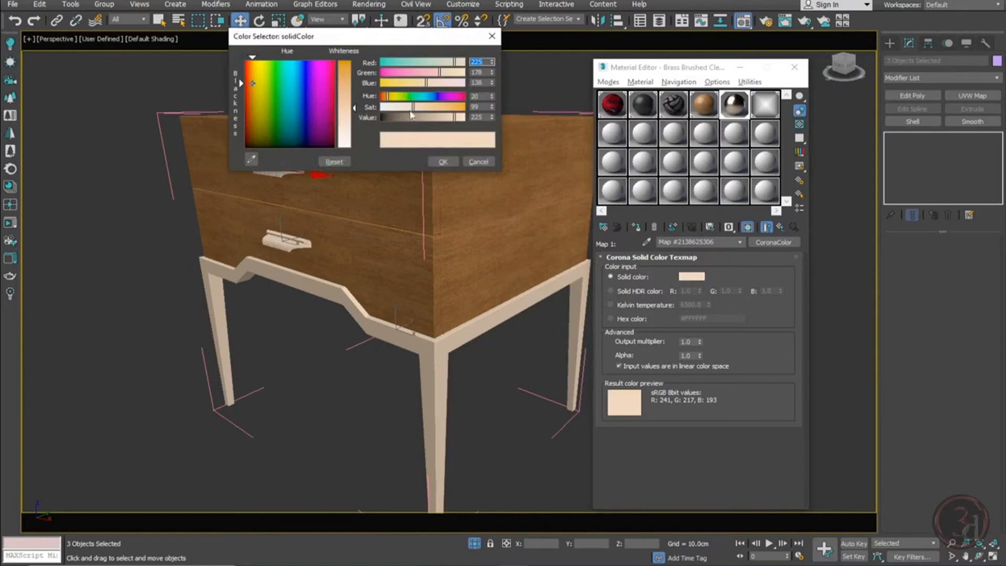
{"action": "left_click_drag", "start_coordinate": [421, 111], "coordinate": [431, 112]}
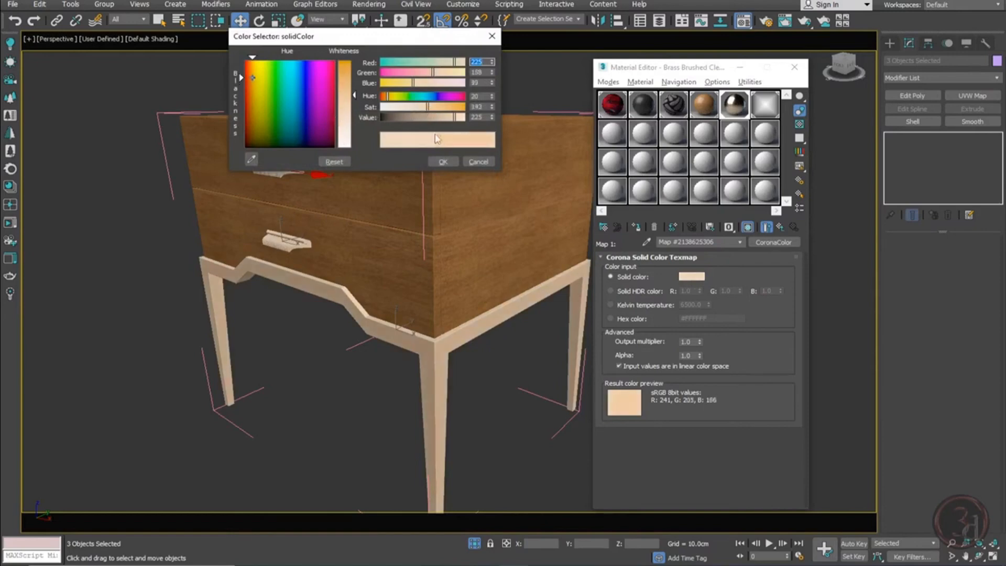
{"action": "left_click", "coordinate": [444, 118]}
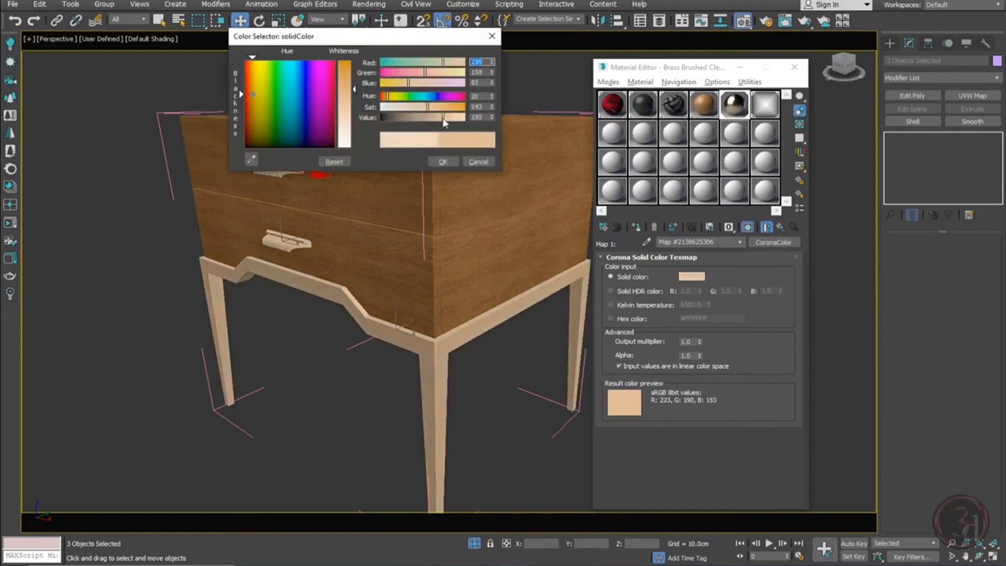
{"action": "left_click", "coordinate": [445, 161]}
Exit isolation of the bedside table and return to the CoronaCamera001 view, moving the Material Editor clear of the bed
{"action": "scroll", "coordinate": [417, 338], "scroll_direction": "down", "scroll_amount": 5}
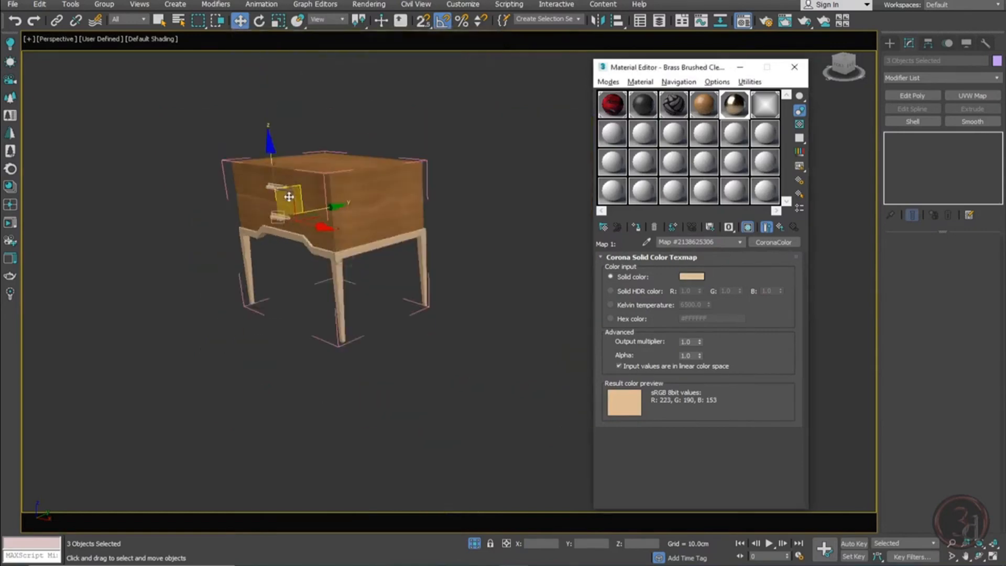
{"action": "left_click_drag", "start_coordinate": [463, 106], "coordinate": [344, 354]}
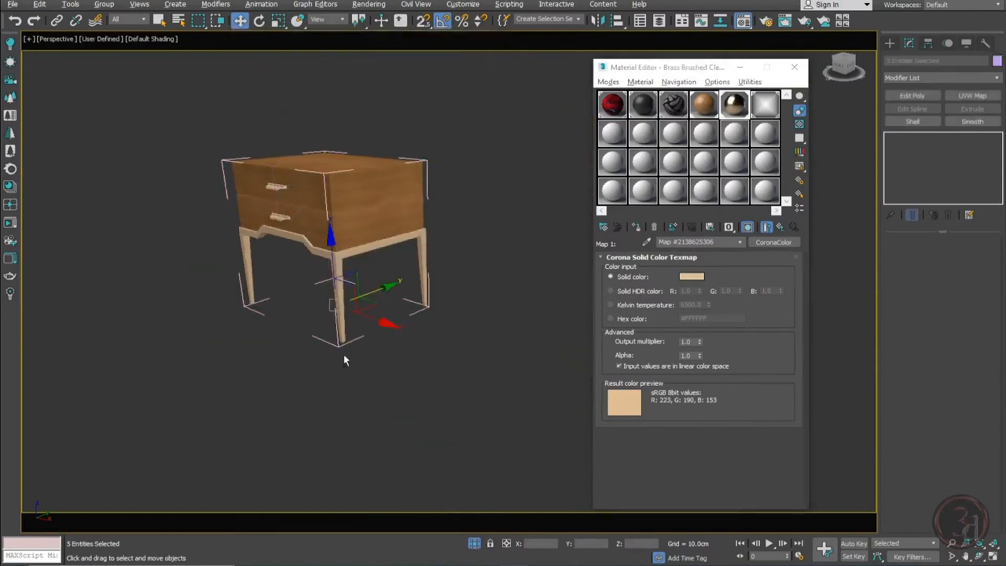
{"action": "left_click", "coordinate": [343, 338]}
{"action": "left_click", "coordinate": [449, 343]}
{"action": "left_click", "coordinate": [474, 548]}
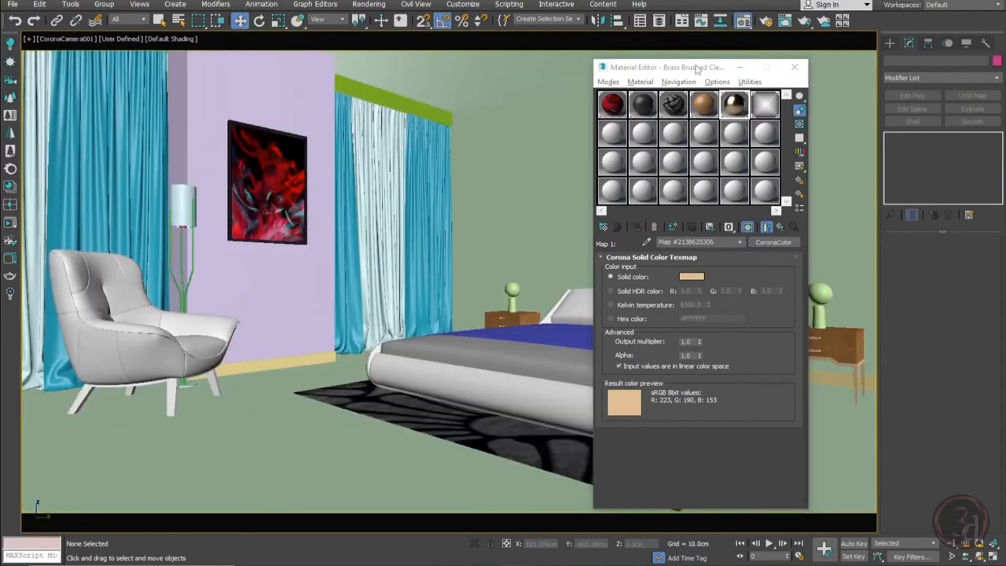
{"action": "left_click_drag", "start_coordinate": [718, 68], "coordinate": [287, 99]}
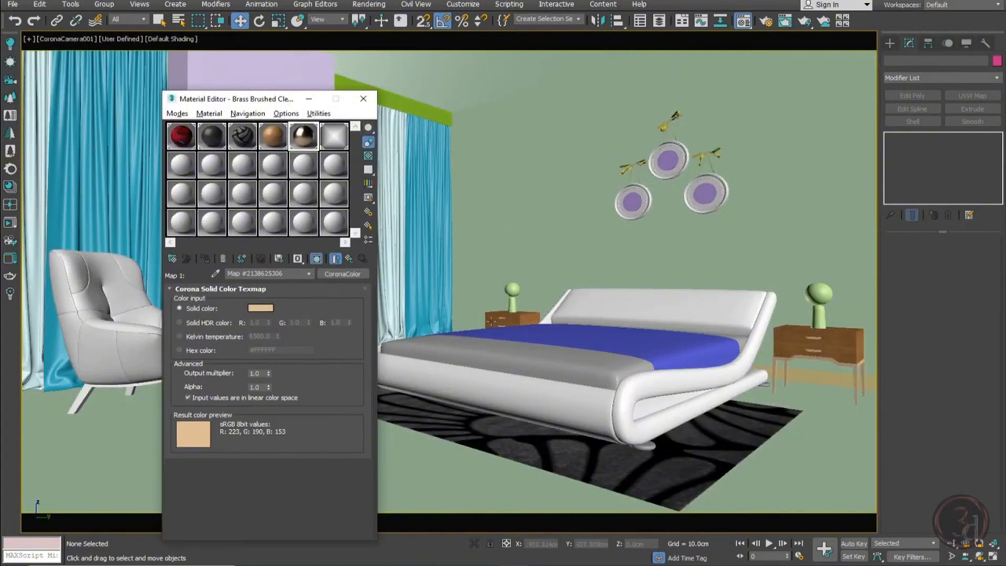
Select the far bedside table group and try moving it upward
{"action": "left_click", "coordinate": [513, 288]}
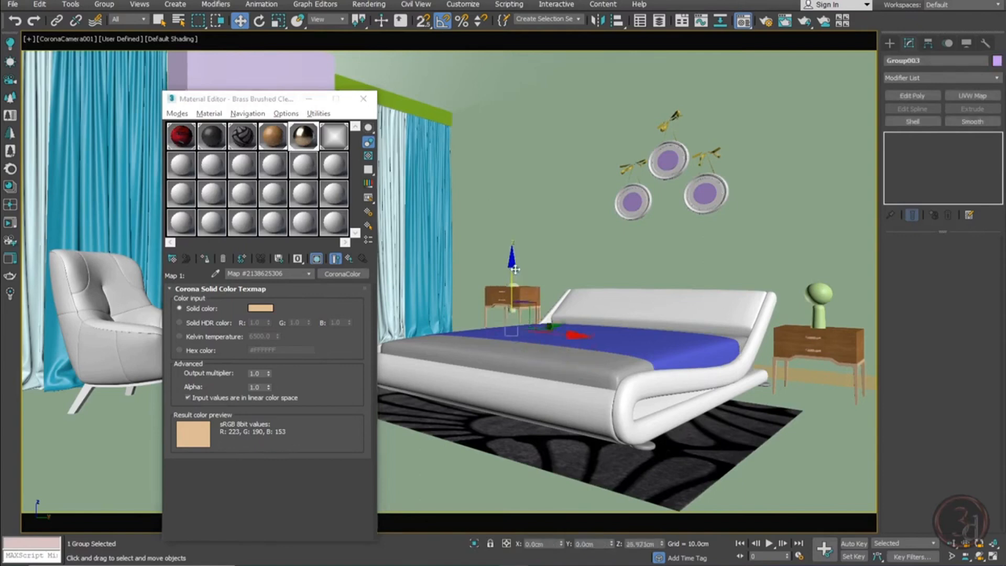
{"action": "mouse_move", "coordinate": [515, 269]}
{"action": "left_mouse_down"}
{"action": "mouse_move", "coordinate": [518, 213]}
{"action": "mouse_move", "coordinate": [520, 270]}
{"action": "left_mouse_up"}
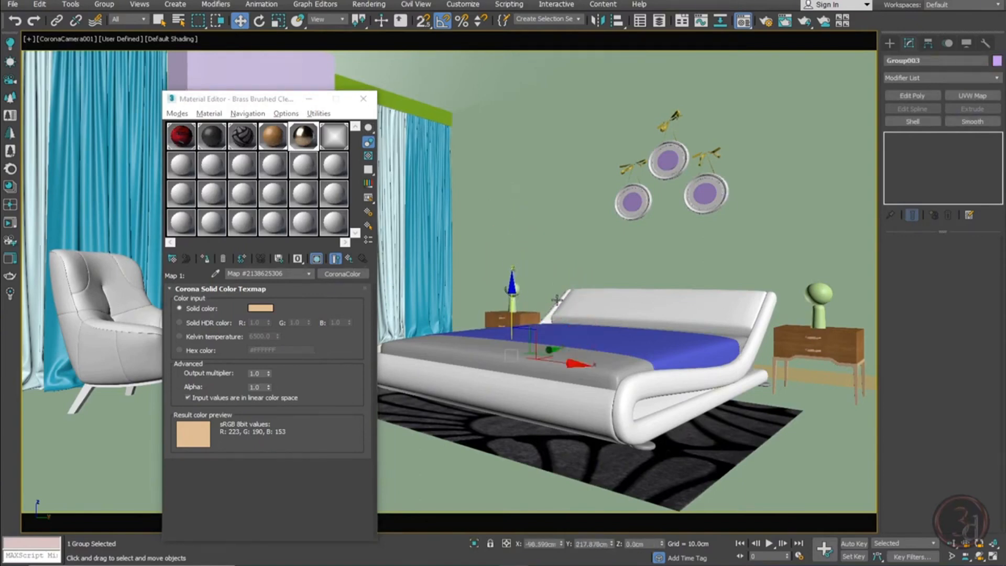
Select the armchair group and isolate it, moving the Material Editor clear of the chair
{"action": "mouse_move", "coordinate": [273, 101]}
{"action": "left_mouse_down"}
{"action": "mouse_move", "coordinate": [663, 97]}
{"action": "mouse_move", "coordinate": [427, 88]}
{"action": "left_mouse_up"}
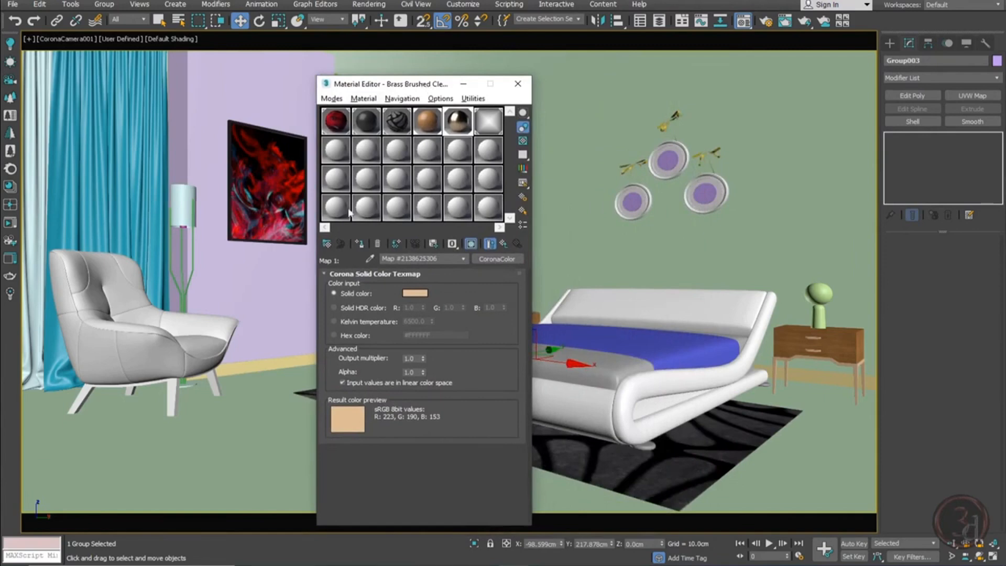
{"action": "left_click", "coordinate": [154, 357]}
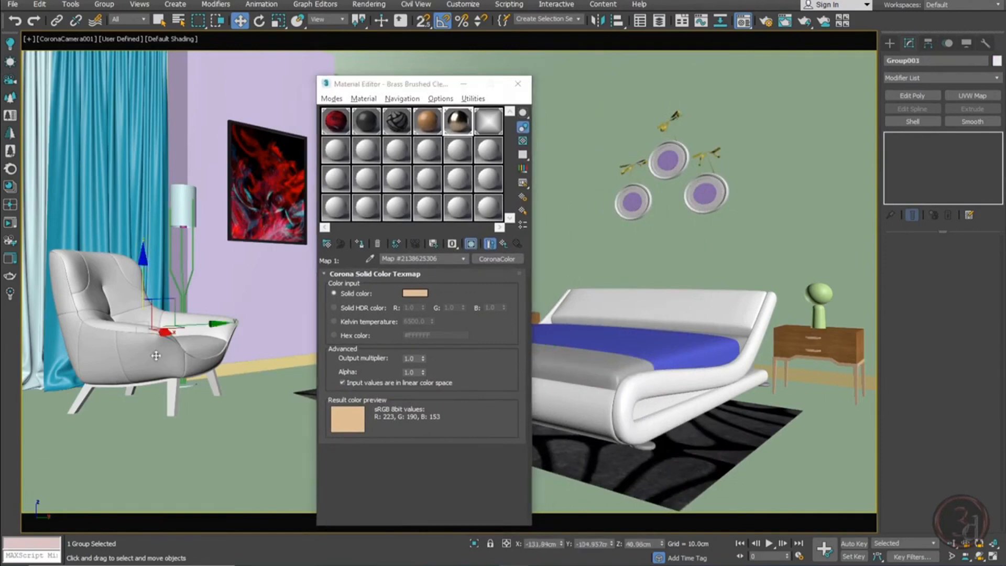
{"action": "left_click_drag", "start_coordinate": [154, 357], "coordinate": [154, 267]}
{"action": "right_click", "coordinate": [154, 268]}
{"action": "key", "text": "alt+q"}
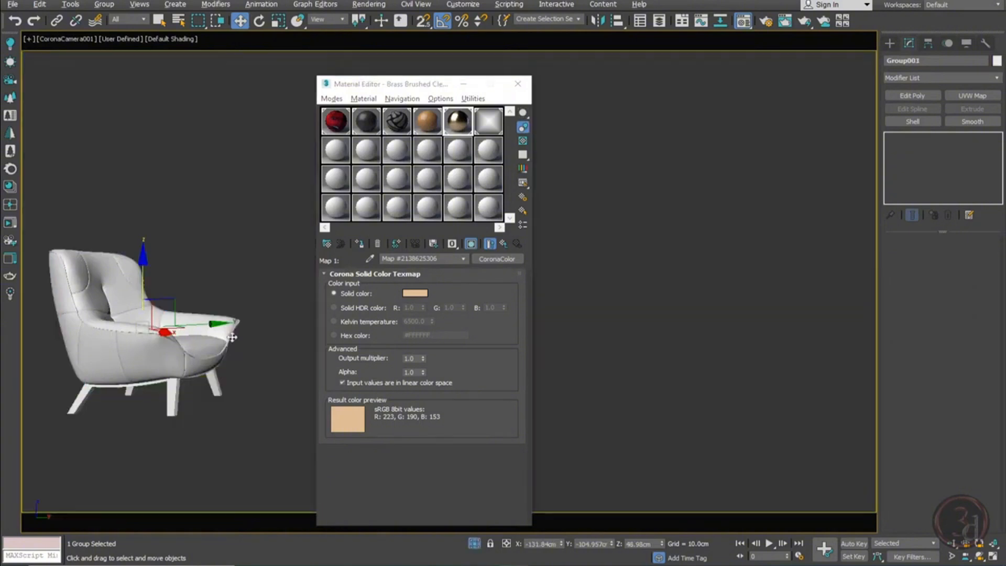
Switch to the Perspective view and frame the isolated armchair from the front, with the Material Editor moved aside
{"action": "key", "text": "p"}
{"action": "key", "text": "z"}
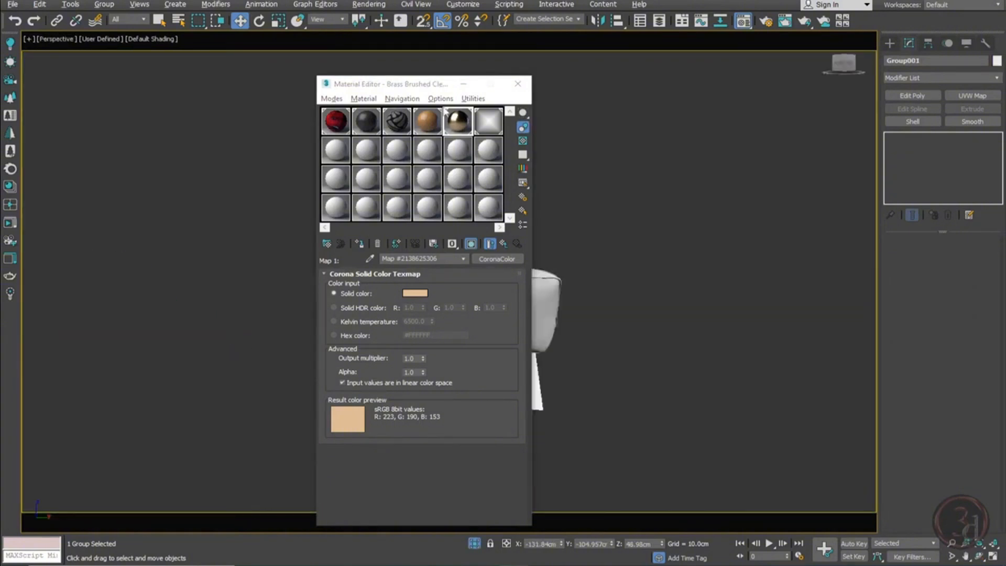
{"action": "left_click_drag", "start_coordinate": [423, 85], "coordinate": [686, 96]}
{"action": "middle_click_drag", "start_coordinate": [246, 348], "coordinate": [291, 350], "text": "alt"}
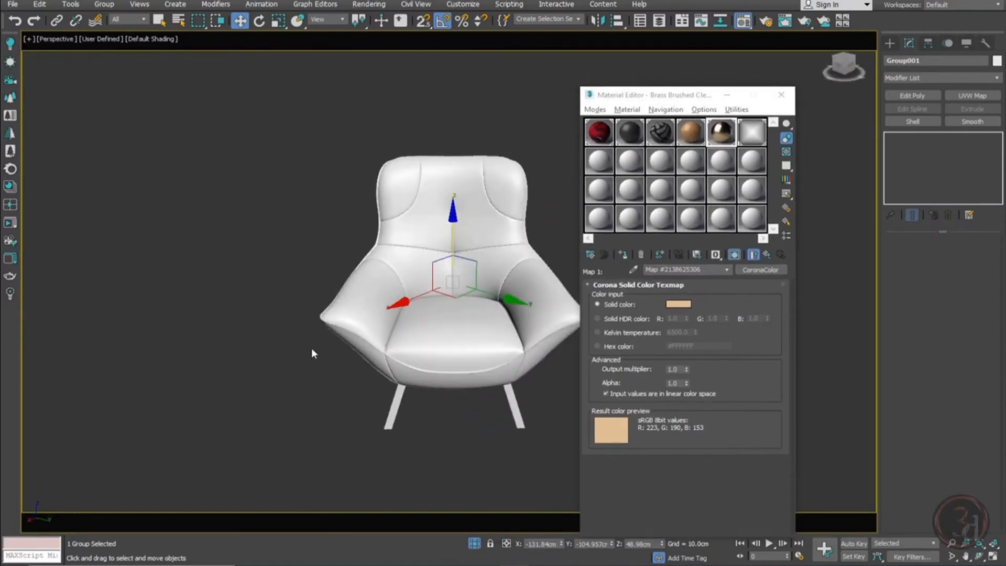
{"action": "middle_click_drag", "start_coordinate": [345, 354], "coordinate": [311, 336], "text": "alt"}
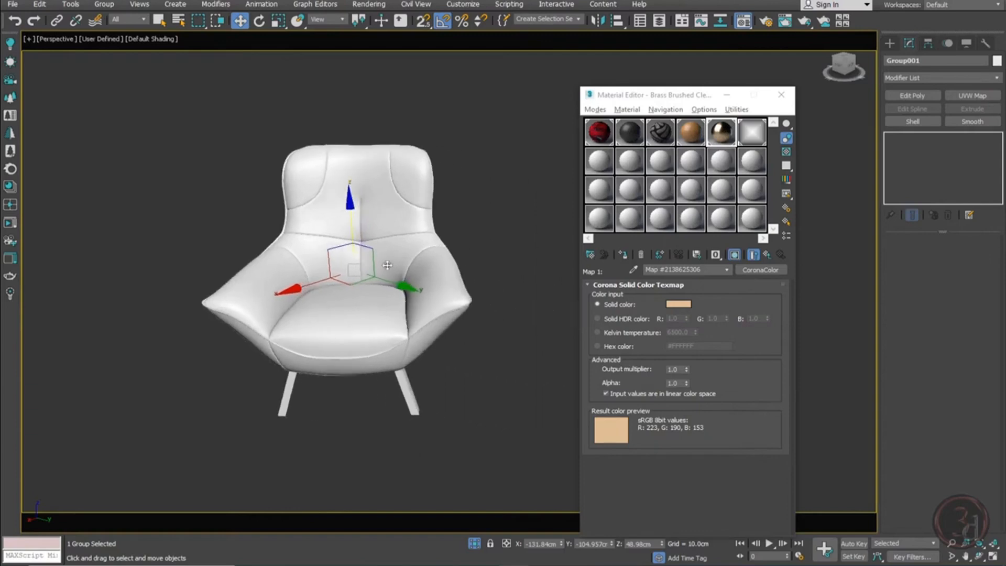
{"action": "scroll", "coordinate": [388, 264], "scroll_direction": "up", "scroll_amount": 4}
{"action": "middle_click_drag", "start_coordinate": [394, 276], "coordinate": [410, 248], "text": "alt"}
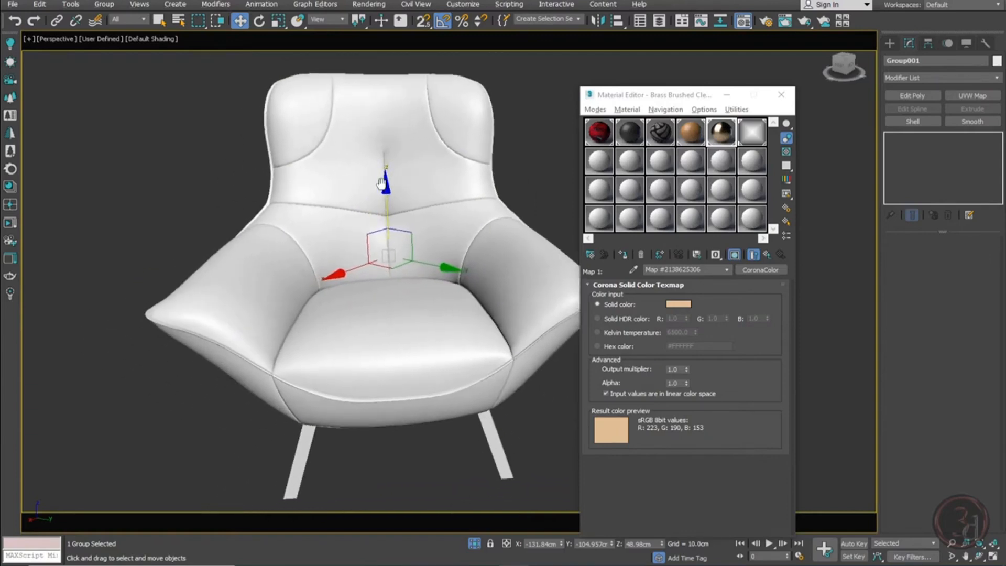
Open the armchair group and try moving its individual parts to check how the chair is divided
{"action": "key", "text": "alt+g"}
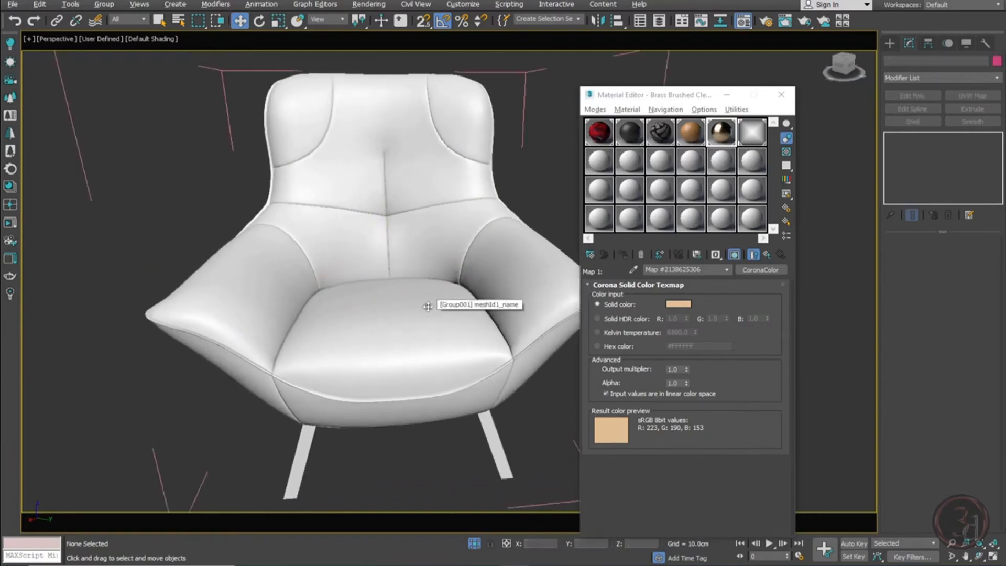
{"action": "left_click", "coordinate": [485, 428]}
{"action": "left_click_drag", "start_coordinate": [397, 392], "coordinate": [414, 309]}
{"action": "right_click", "coordinate": [414, 309]}
{"action": "scroll", "coordinate": [373, 308], "scroll_direction": "down", "scroll_amount": 3}
{"action": "middle_click_drag", "start_coordinate": [401, 360], "coordinate": [312, 336], "text": "alt"}
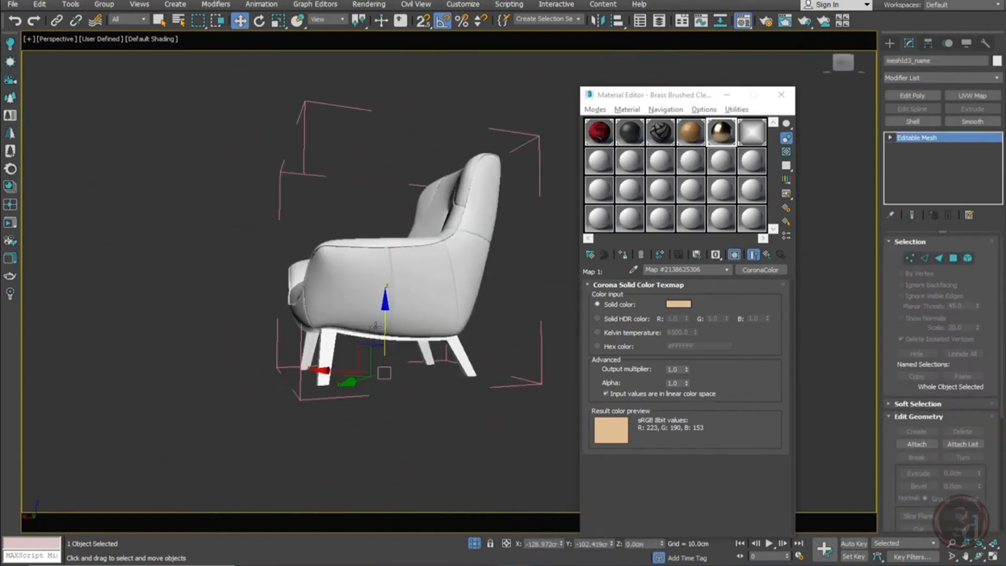
{"action": "left_click_drag", "start_coordinate": [383, 321], "coordinate": [394, 388]}
{"action": "right_click", "coordinate": [394, 387]}
Select the armchair's upholstery mesh and try moving it to examine which parts belong to it
{"action": "left_click_drag", "start_coordinate": [421, 282], "coordinate": [458, 165]}
{"action": "right_click", "coordinate": [458, 165]}
{"action": "middle_click_drag", "start_coordinate": [397, 315], "coordinate": [497, 334], "text": "alt"}
{"action": "middle_click_drag", "start_coordinate": [417, 257], "coordinate": [396, 238], "text": "alt"}
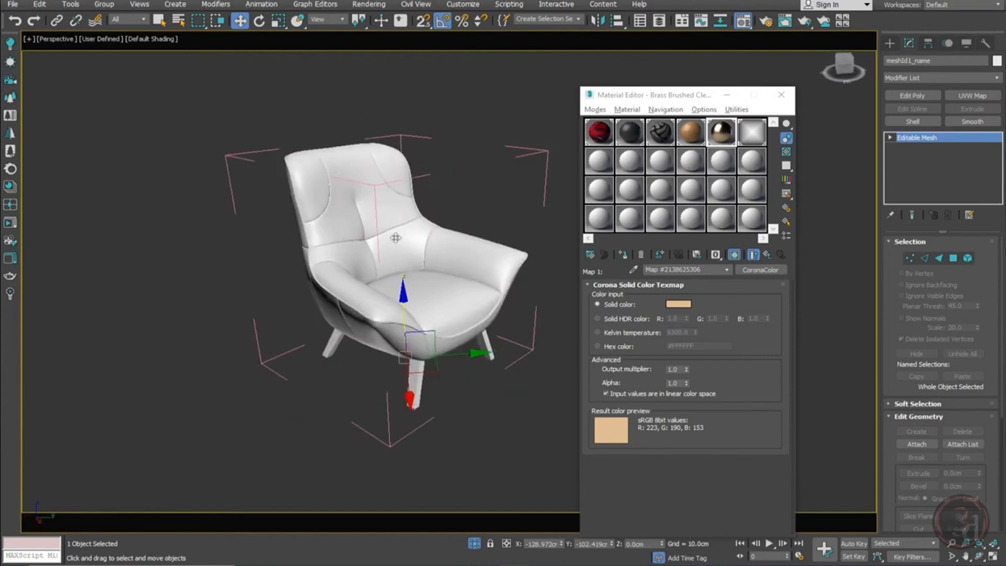
{"action": "left_click_drag", "start_coordinate": [395, 237], "coordinate": [409, 501]}
{"action": "right_click", "coordinate": [409, 501]}
Load Leather Genuine Grey from the Leather category of the Corona Material Library into an empty material slot
{"action": "middle_click_drag", "start_coordinate": [425, 316], "coordinate": [368, 317]}
{"action": "left_click", "coordinate": [6, 189]}
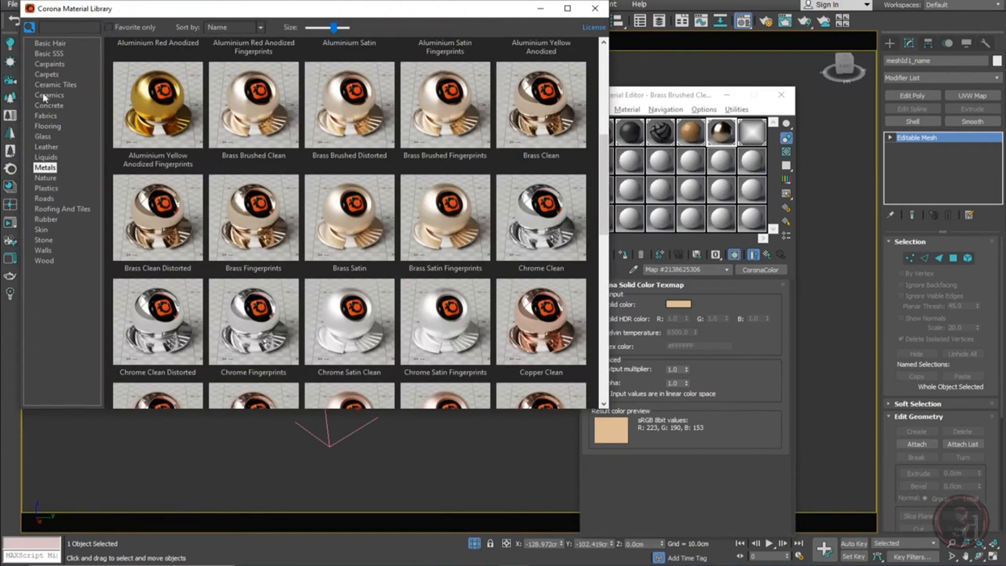
{"action": "left_click", "coordinate": [47, 147]}
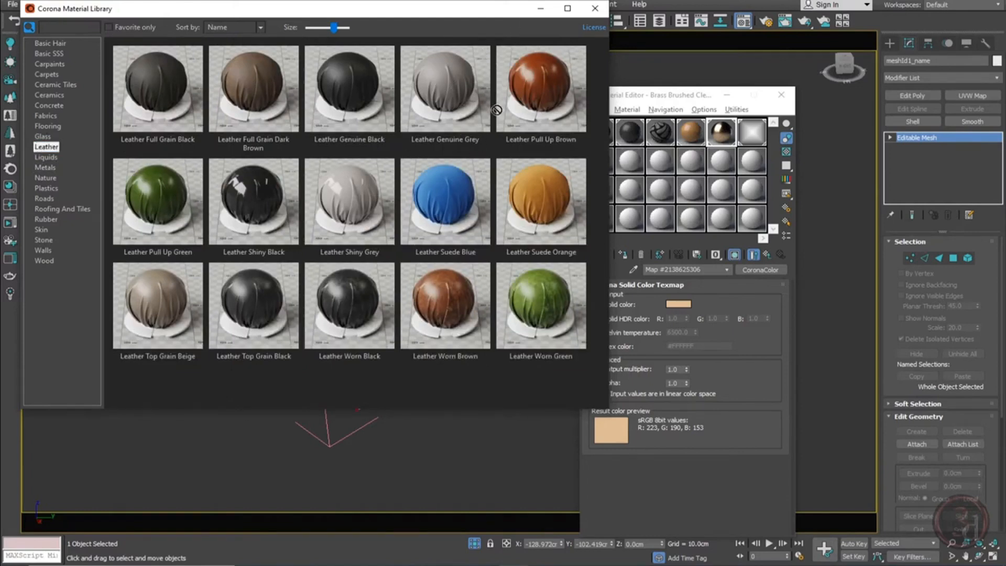
{"action": "left_click", "coordinate": [753, 162]}
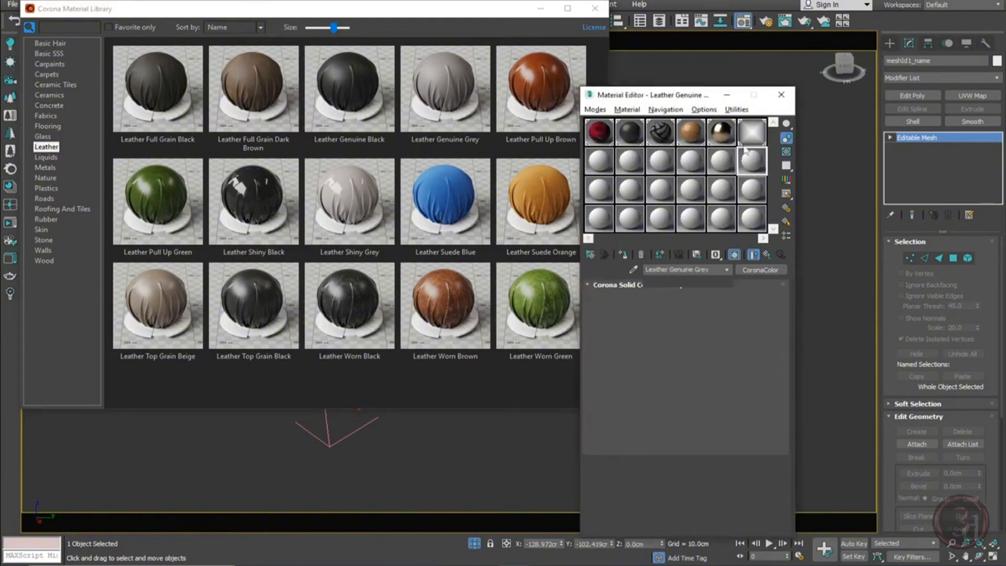
{"action": "left_click", "coordinate": [595, 8]}
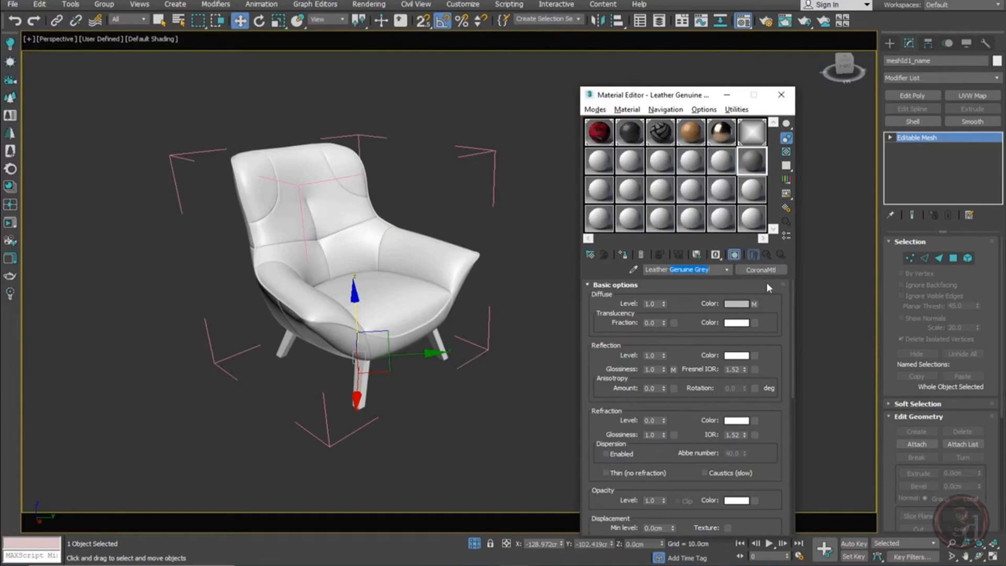
Rename the leather material to Leather armchair and assign it to the chair's upholstery and the piping along its edge
{"action": "type", "text": "armcha"}
{"action": "left_click_drag", "start_coordinate": [752, 165], "coordinate": [336, 220]}
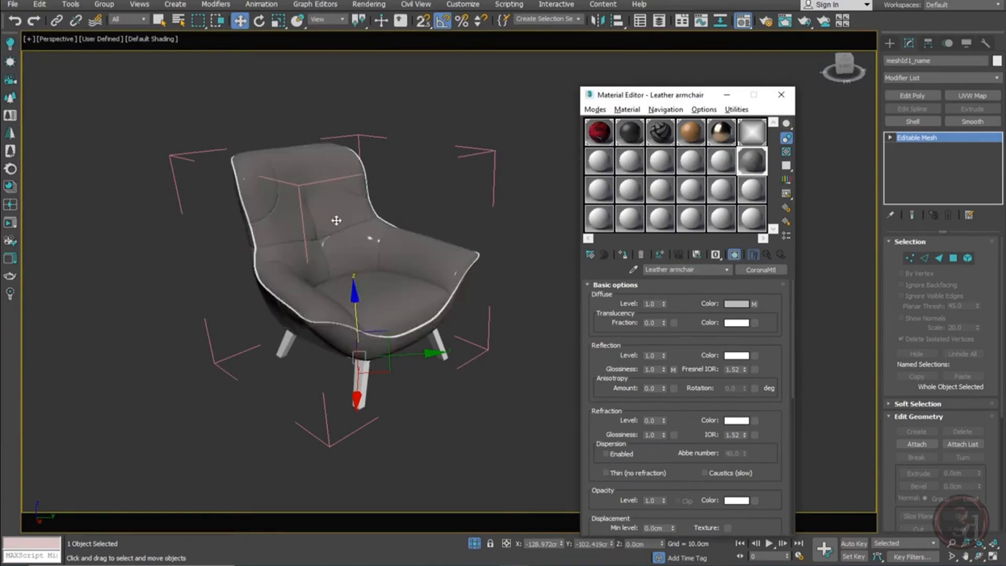
{"action": "middle_click_drag", "start_coordinate": [417, 270], "coordinate": [312, 278], "text": "alt"}
{"action": "scroll", "coordinate": [349, 304], "scroll_direction": "up", "scroll_amount": 5}
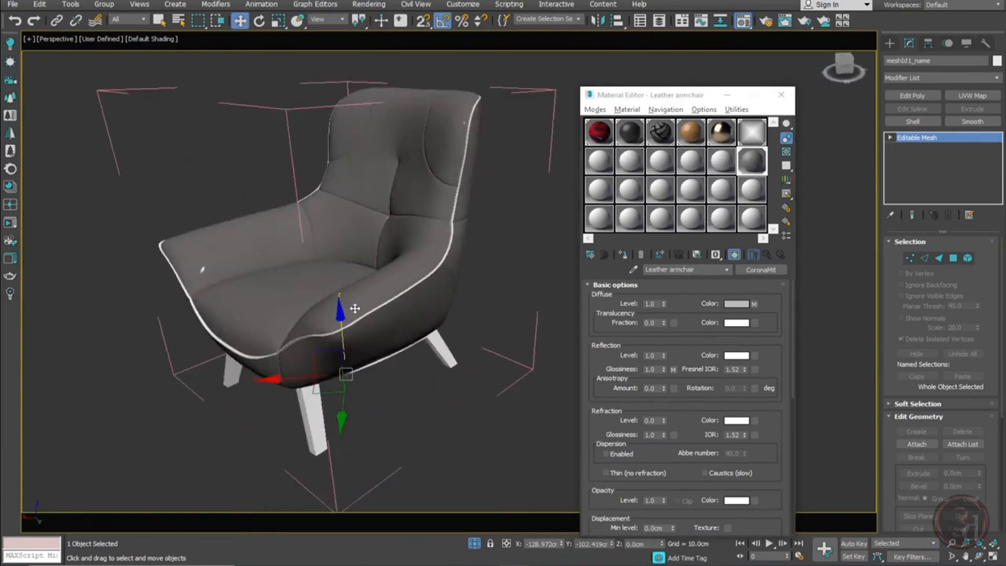
{"action": "scroll", "coordinate": [543, 192], "scroll_direction": "up", "scroll_amount": 6}
{"action": "scroll", "coordinate": [538, 191], "scroll_direction": "down", "scroll_amount": 2}
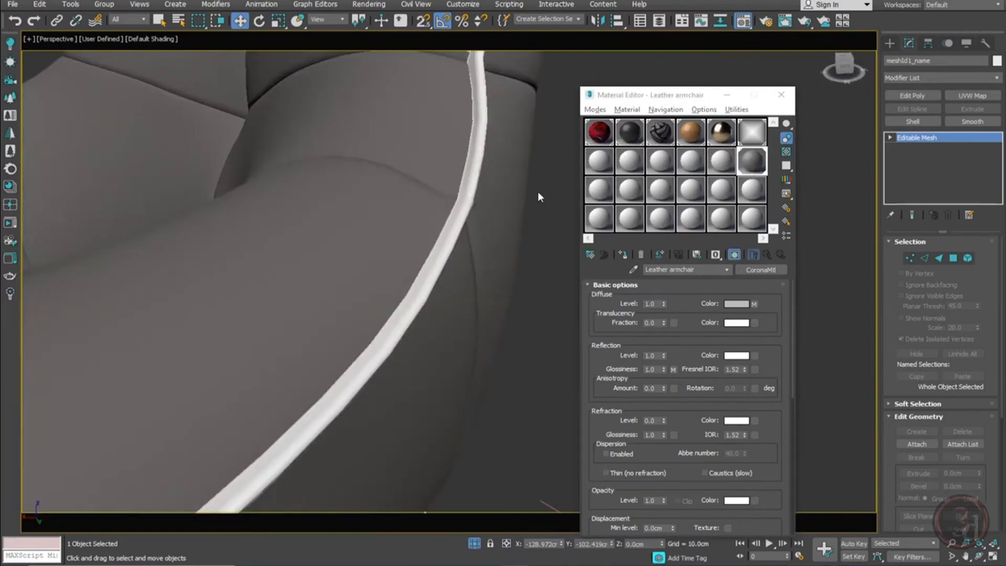
{"action": "scroll", "coordinate": [480, 164], "scroll_direction": "down", "scroll_amount": 6}
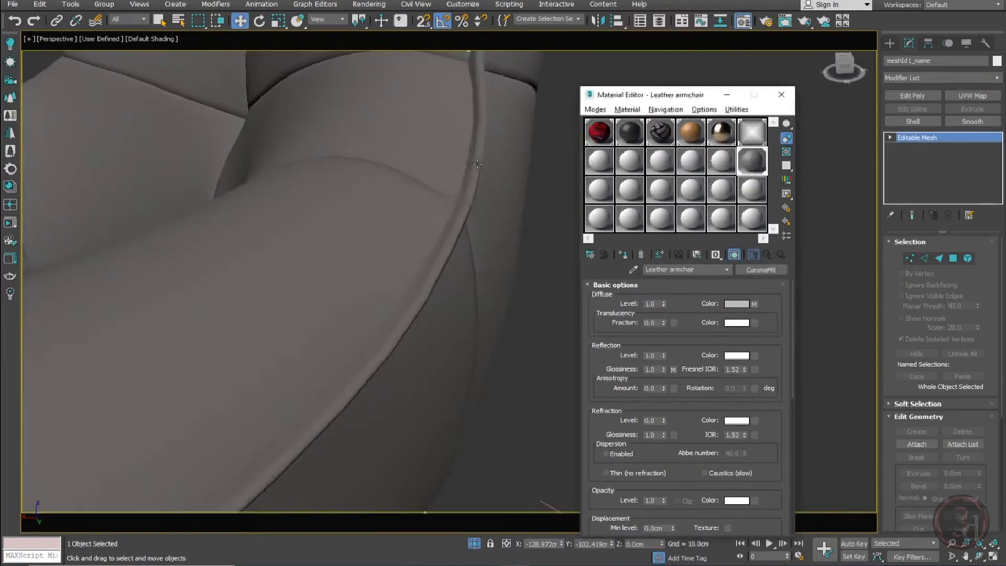
{"action": "middle_click_drag", "start_coordinate": [254, 301], "coordinate": [247, 325], "text": "alt"}
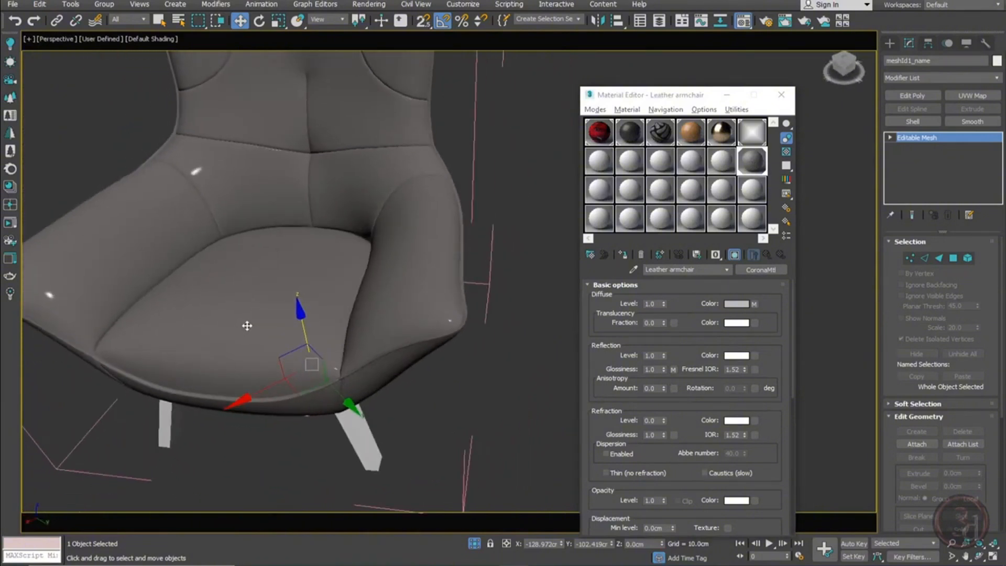
Add a UVW Map modifier with Box mapping to the armchair's upholstery mesh
{"action": "left_click", "coordinate": [476, 240]}
{"action": "left_click", "coordinate": [343, 160]}
{"action": "middle_click_drag", "start_coordinate": [344, 160], "coordinate": [259, 124], "text": "alt"}
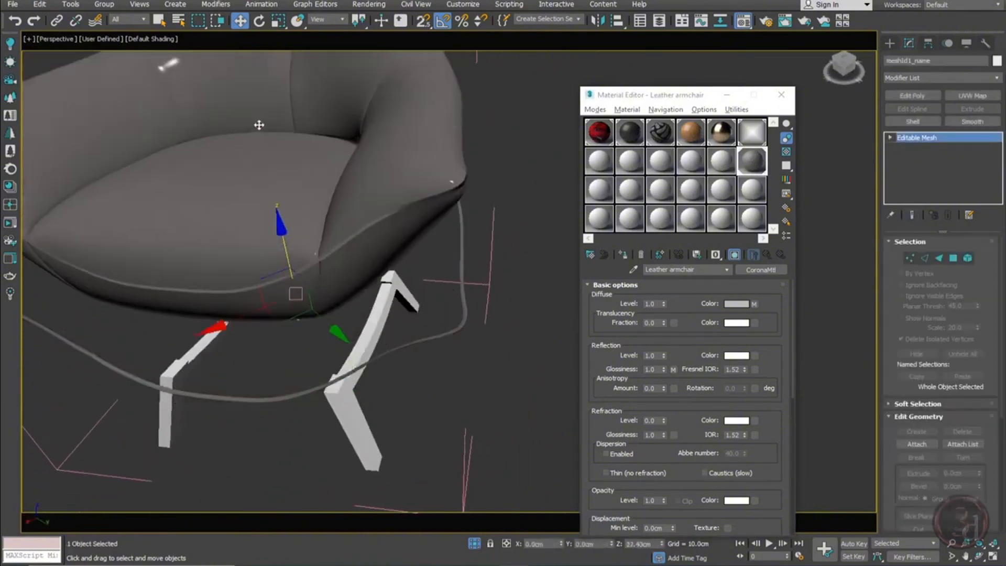
{"action": "right_click", "coordinate": [259, 125]}
{"action": "left_click", "coordinate": [974, 97]}
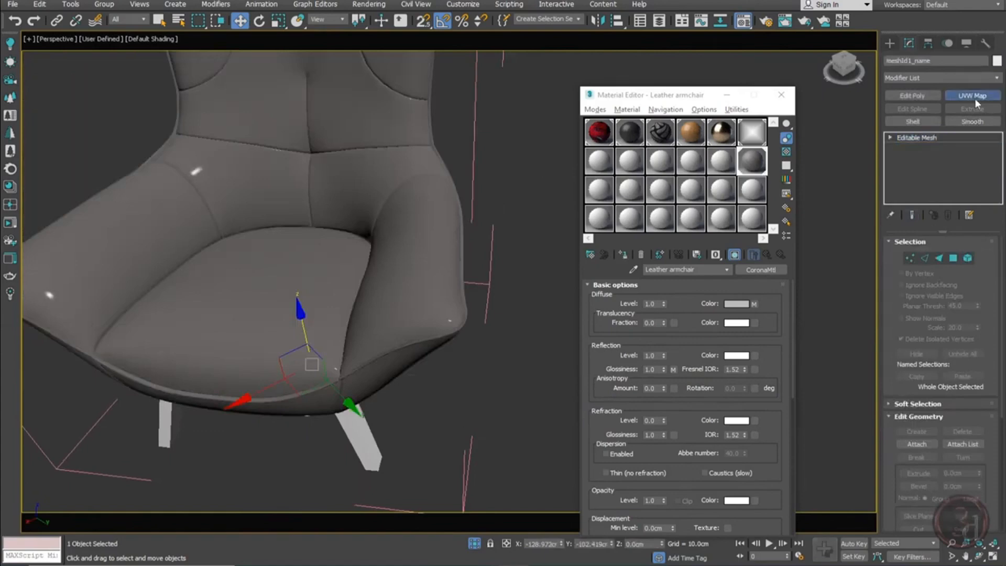
{"action": "left_click", "coordinate": [929, 309]}
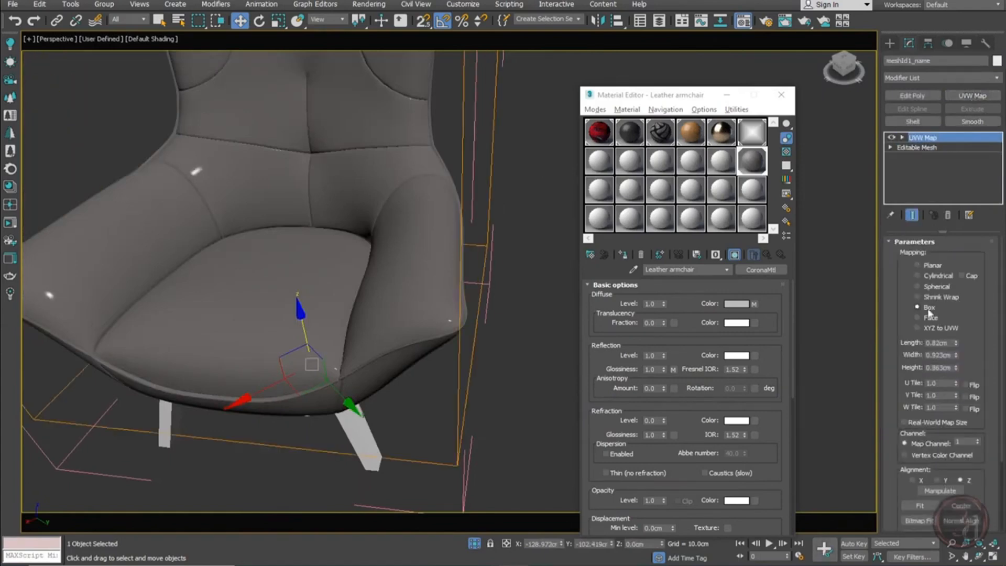
Examine the bitmap image in the leather's diffuse map, inside its RGB Multiply and Triplanar maps, and return to the material's basic options
{"action": "left_click_drag", "start_coordinate": [770, 333], "coordinate": [772, 330]}
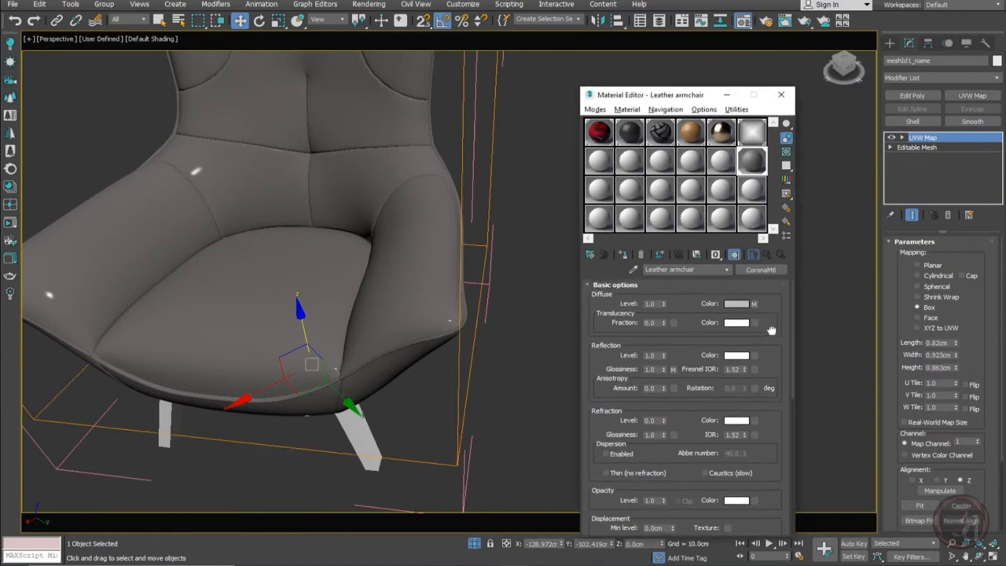
{"action": "left_click", "coordinate": [754, 304]}
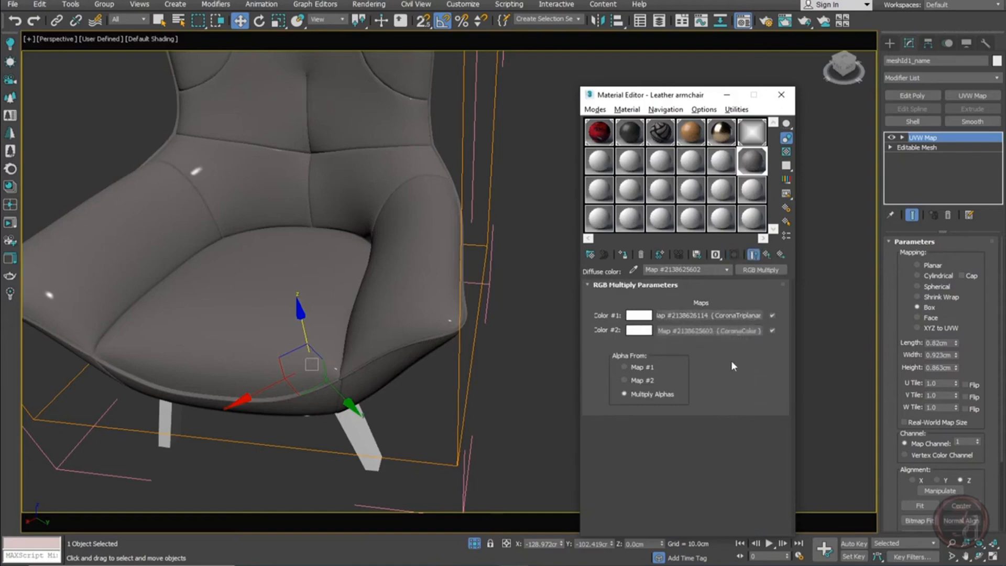
{"action": "left_click", "coordinate": [742, 315]}
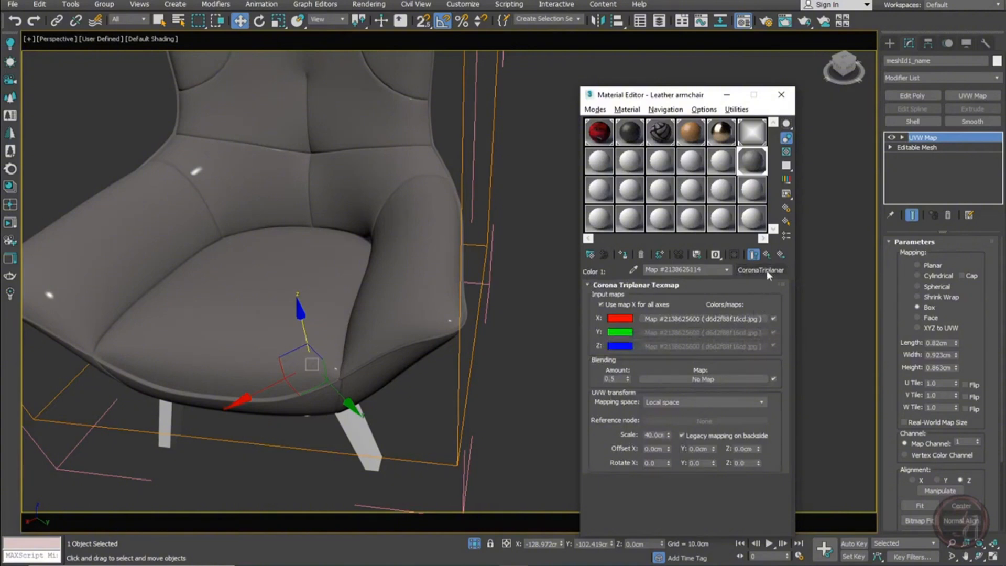
{"action": "left_click", "coordinate": [740, 317]}
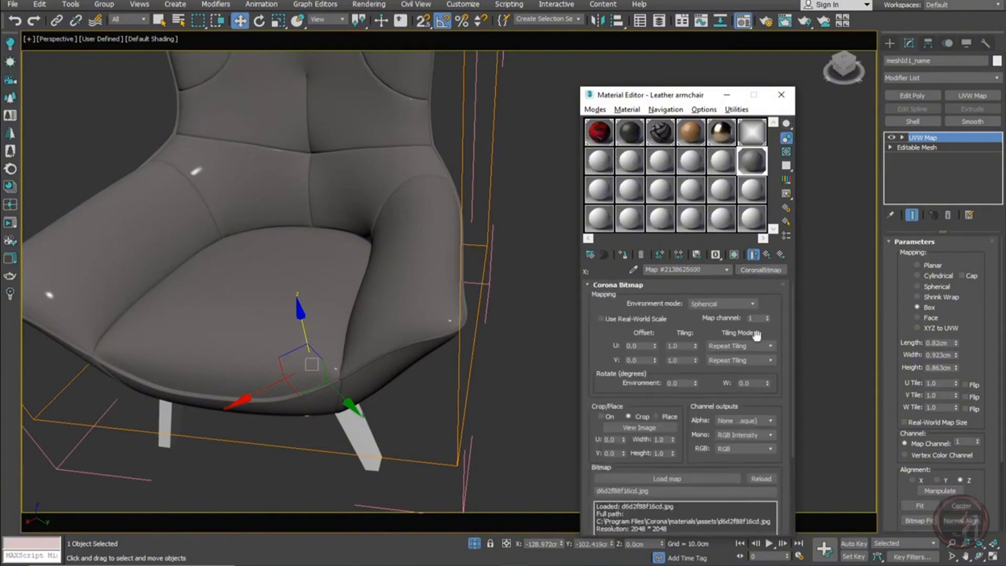
{"action": "left_click", "coordinate": [649, 427]}
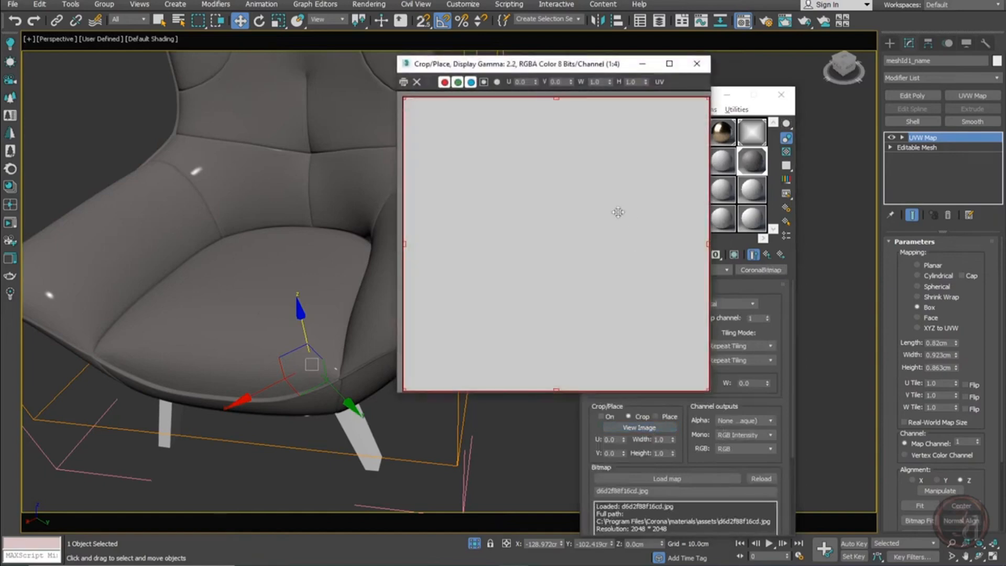
{"action": "left_click", "coordinate": [703, 68]}
{"action": "left_click", "coordinate": [769, 253]}
{"action": "left_click", "coordinate": [768, 254]}
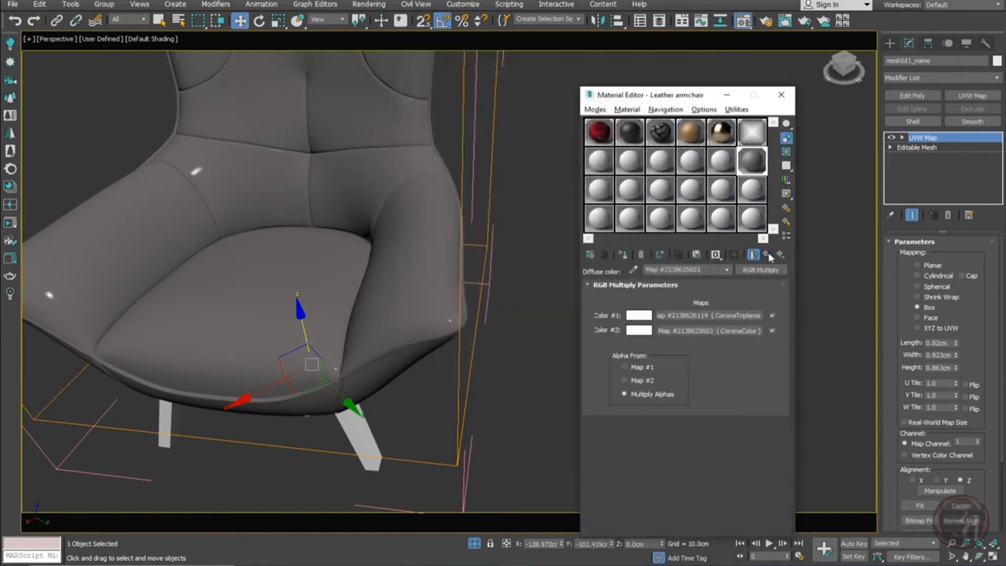
{"action": "left_click", "coordinate": [768, 254]}
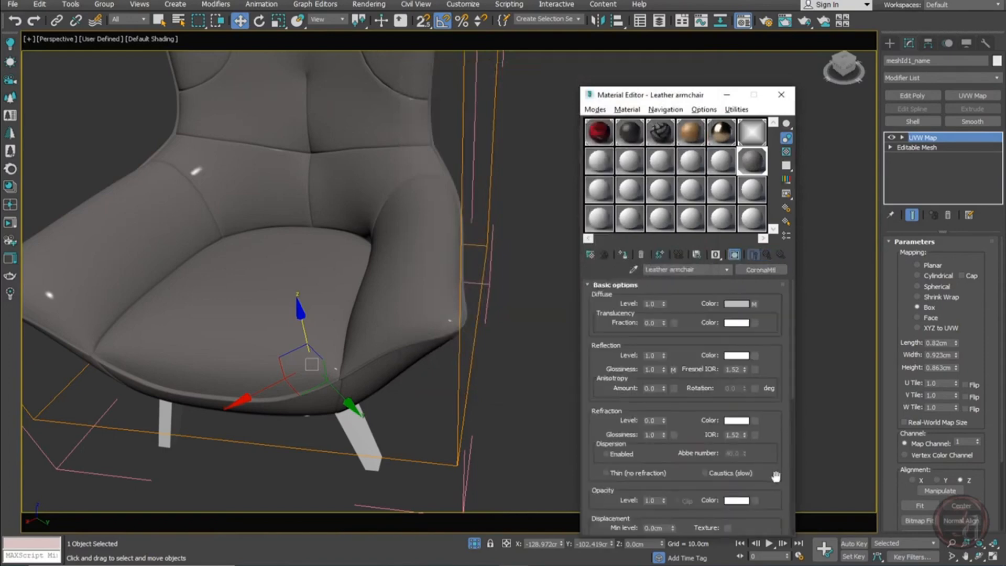
Examine the bitmap image inside the leather's bump map and return to the Corona Normal settings
{"action": "left_click_drag", "start_coordinate": [776, 476], "coordinate": [786, 135]}
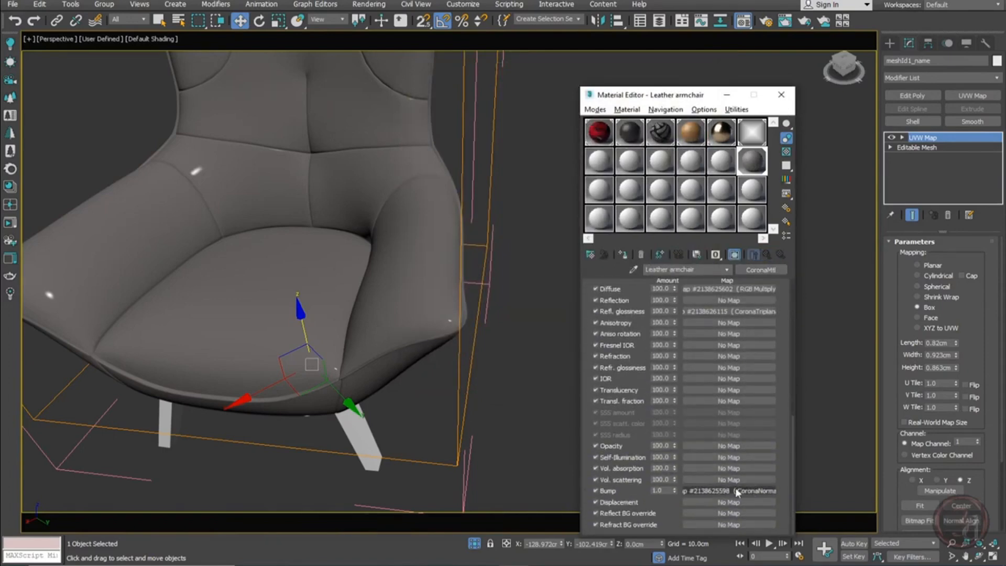
{"action": "left_click", "coordinate": [708, 491]}
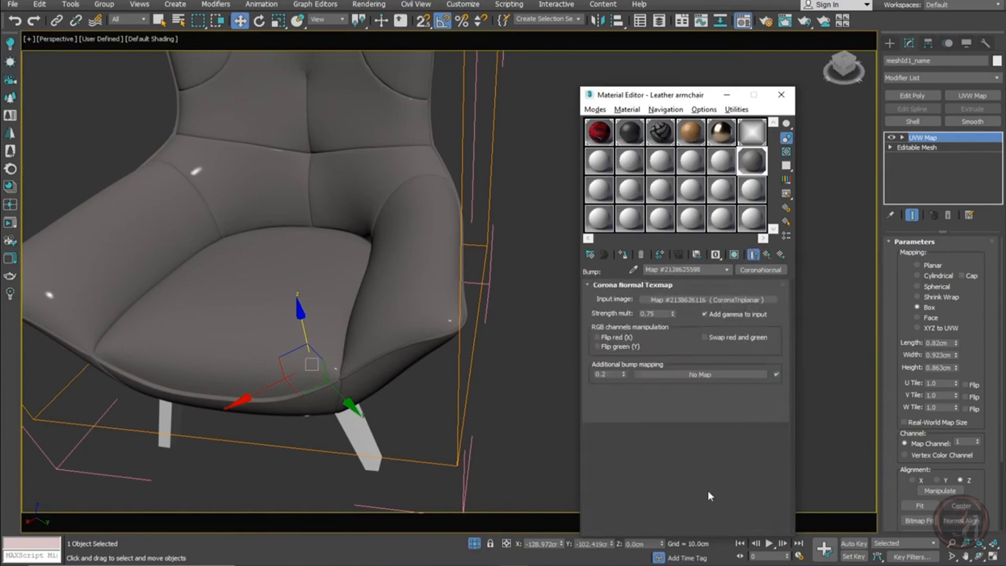
{"action": "left_click", "coordinate": [742, 300]}
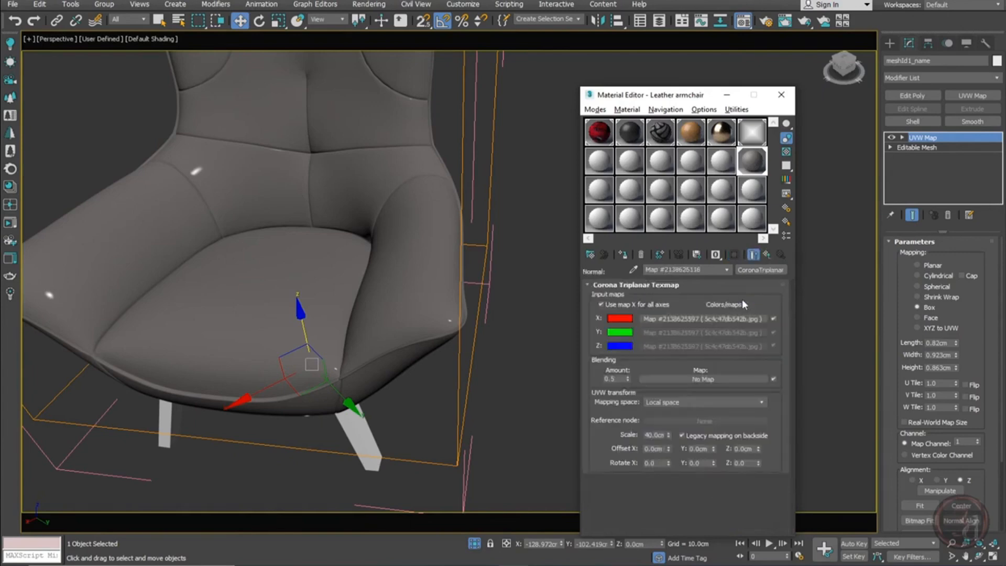
{"action": "left_click", "coordinate": [704, 314]}
{"action": "left_click", "coordinate": [639, 428]}
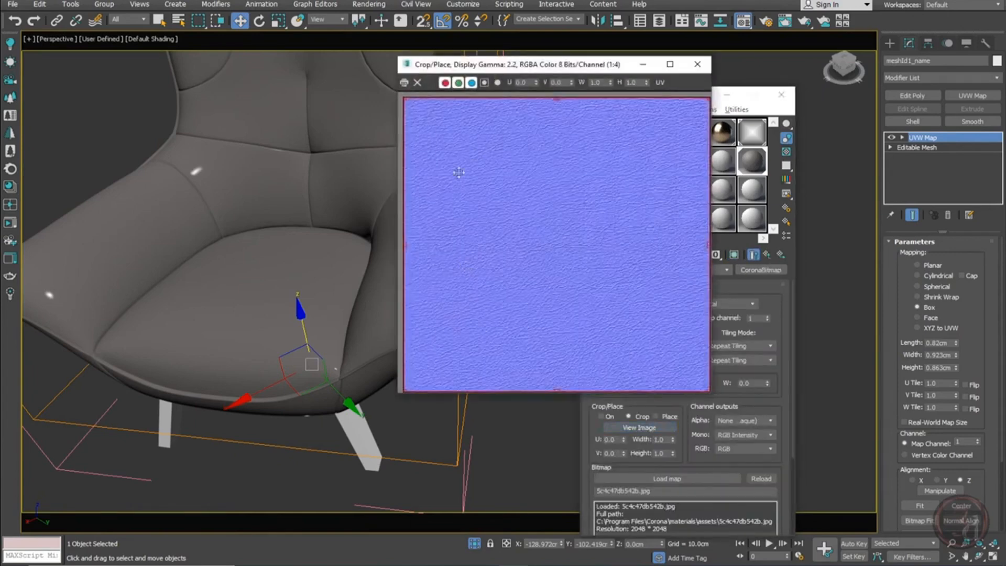
{"action": "left_click", "coordinate": [698, 64]}
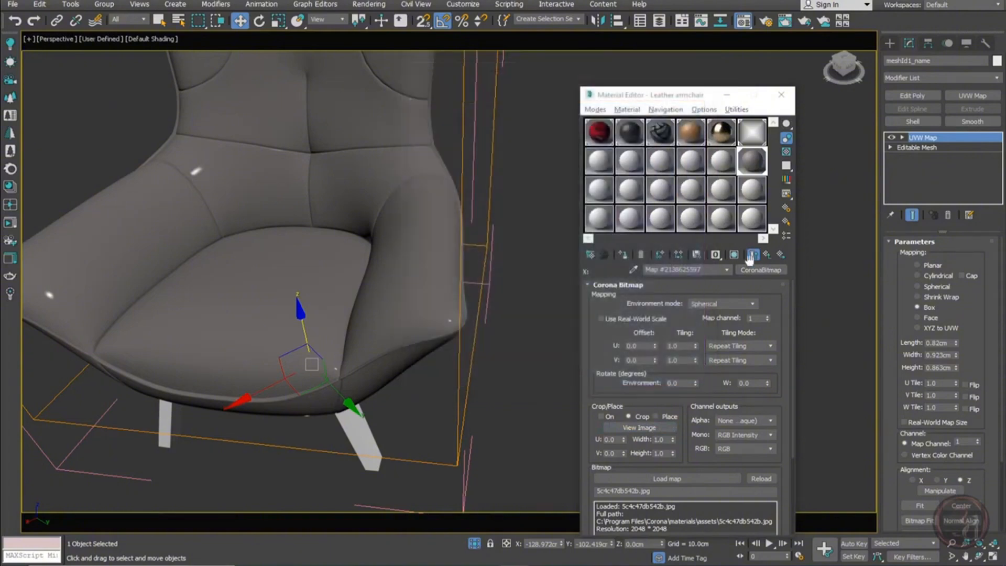
{"action": "left_click", "coordinate": [767, 256]}
{"action": "left_click", "coordinate": [766, 255]}
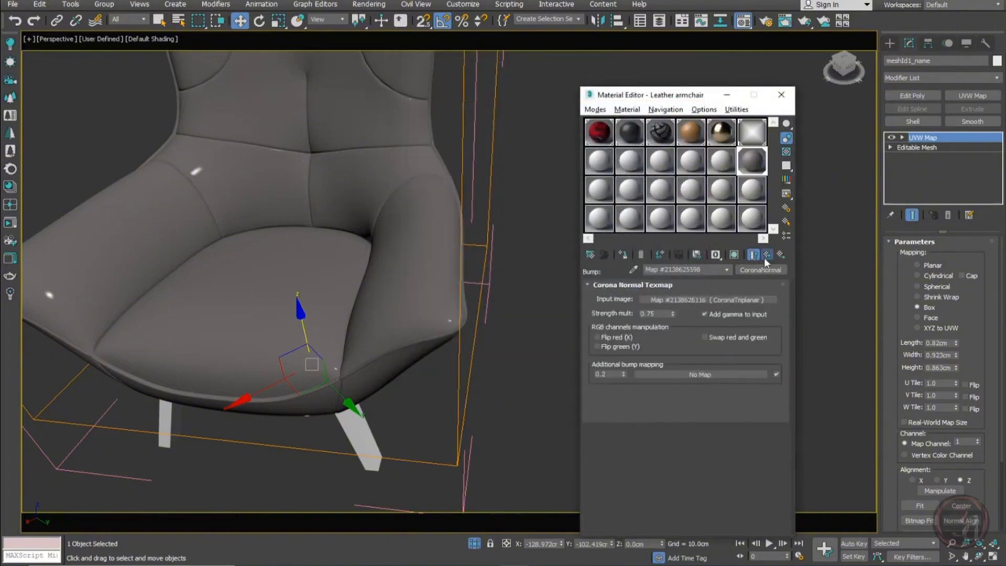
Replace the Triplanar map in the leather's diffuse RGB Multiply Color #1 with an instance of its bitmap d6d2f88f16cd.jpg
{"action": "left_click", "coordinate": [765, 257]}
{"action": "left_click", "coordinate": [756, 308]}
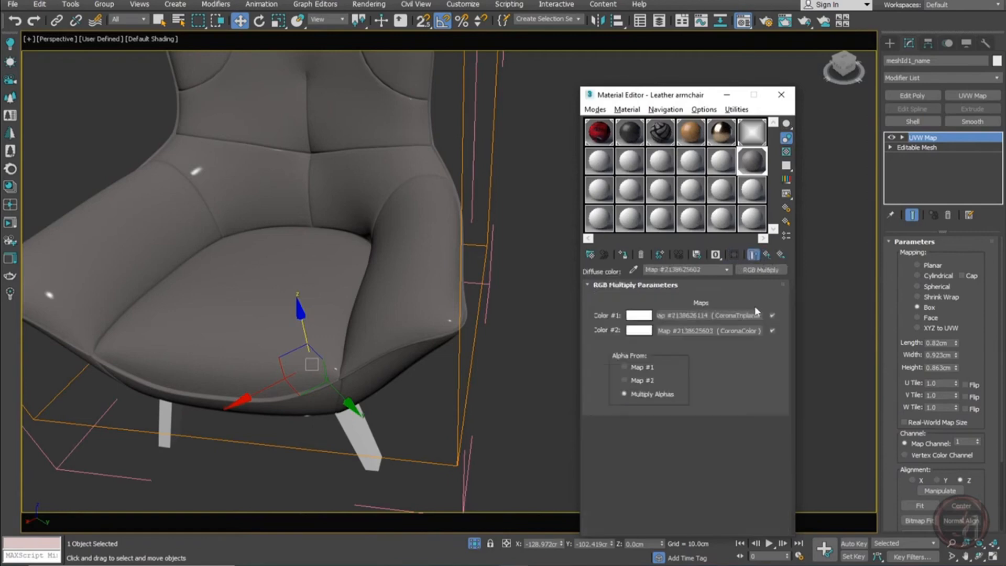
{"action": "left_click", "coordinate": [736, 315]}
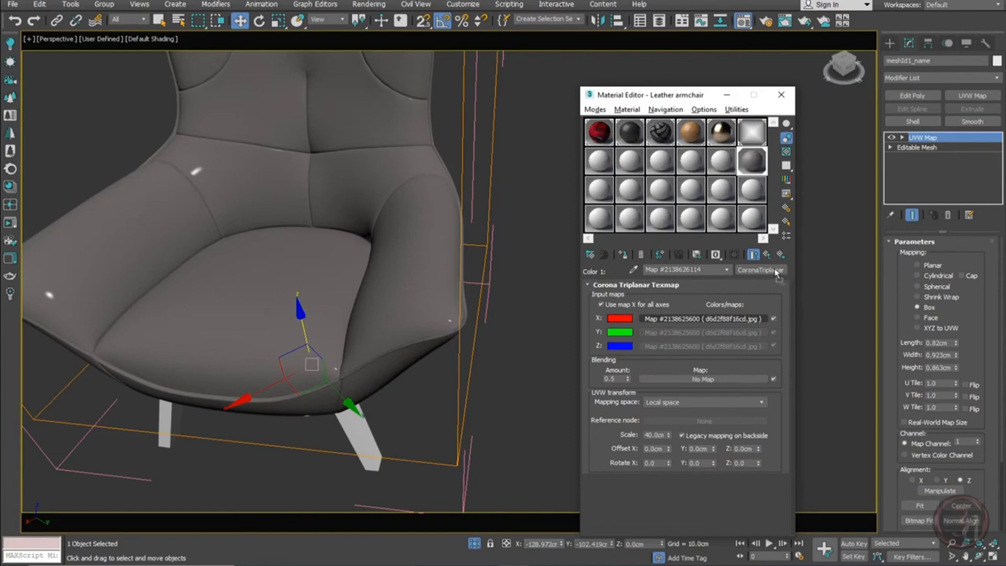
{"action": "left_click_drag", "start_coordinate": [775, 269], "coordinate": [775, 272]}
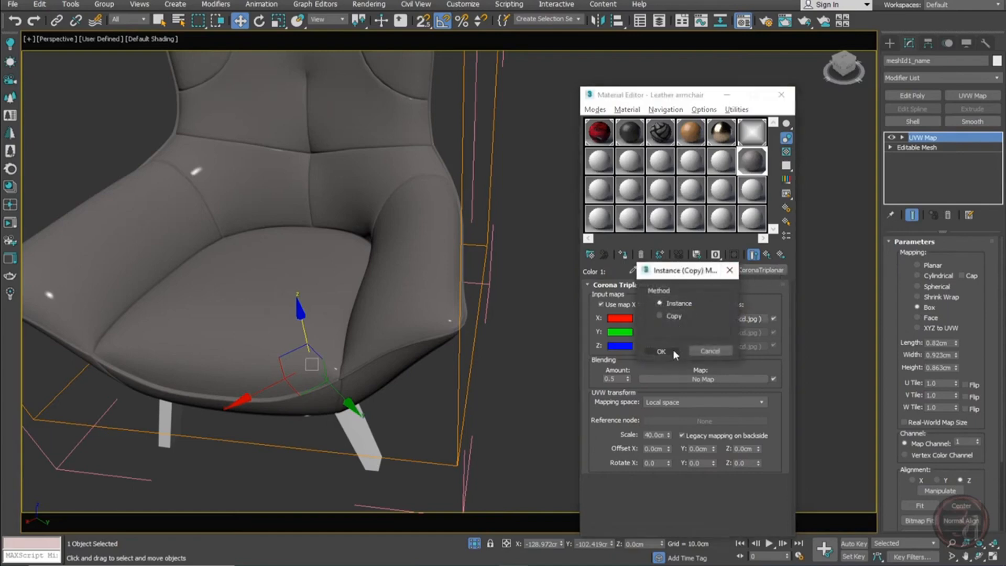
{"action": "left_click", "coordinate": [663, 352]}
{"action": "left_click", "coordinate": [767, 254]}
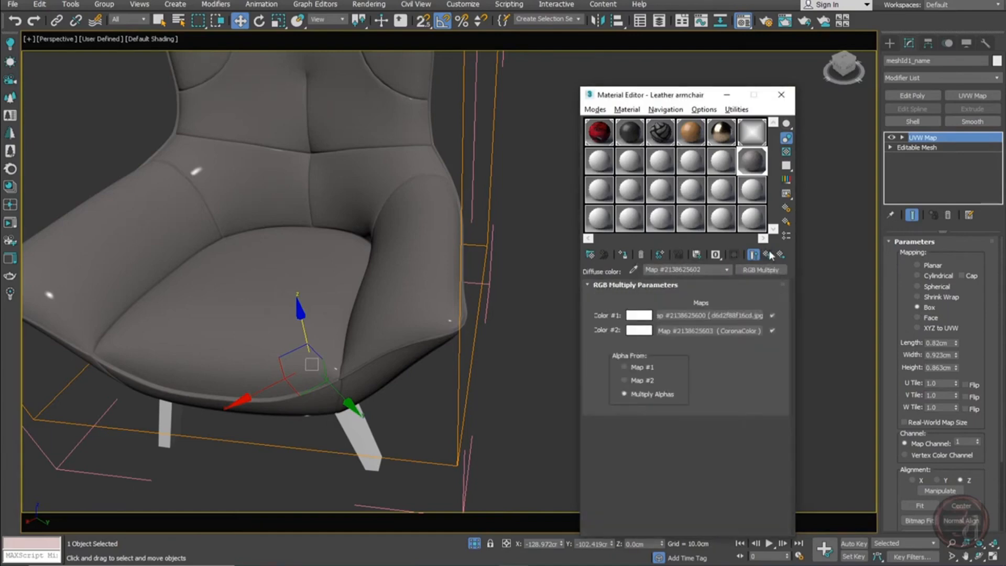
{"action": "left_click", "coordinate": [724, 316]}
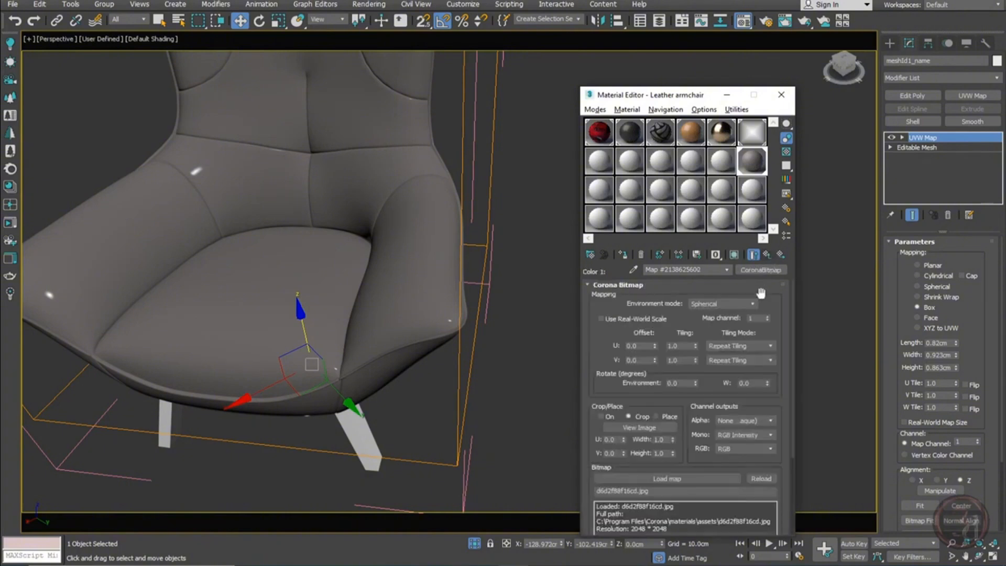
{"action": "left_click", "coordinate": [772, 253]}
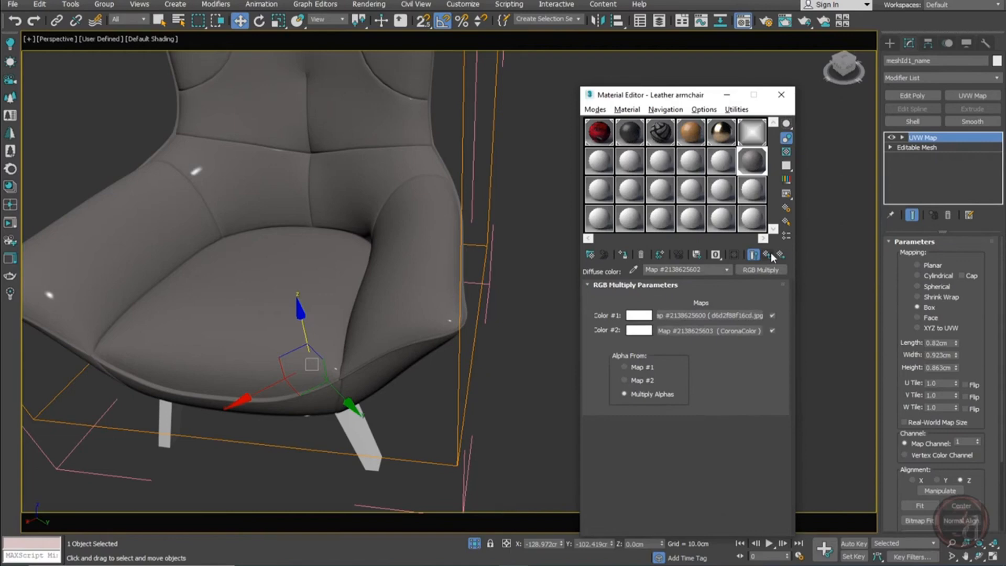
{"action": "left_click", "coordinate": [771, 252]}
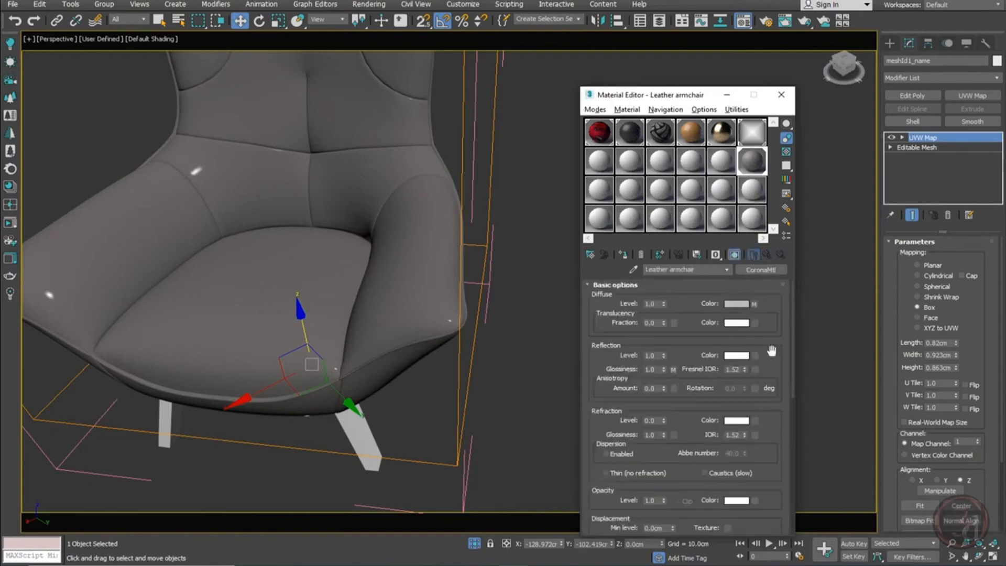
Replace the Triplanar map in the leather's reflection glossiness slot with an instance of its bitmap e996e9f43e57.jpg
{"action": "scroll", "coordinate": [766, 449], "scroll_direction": "down", "scroll_amount": 10}
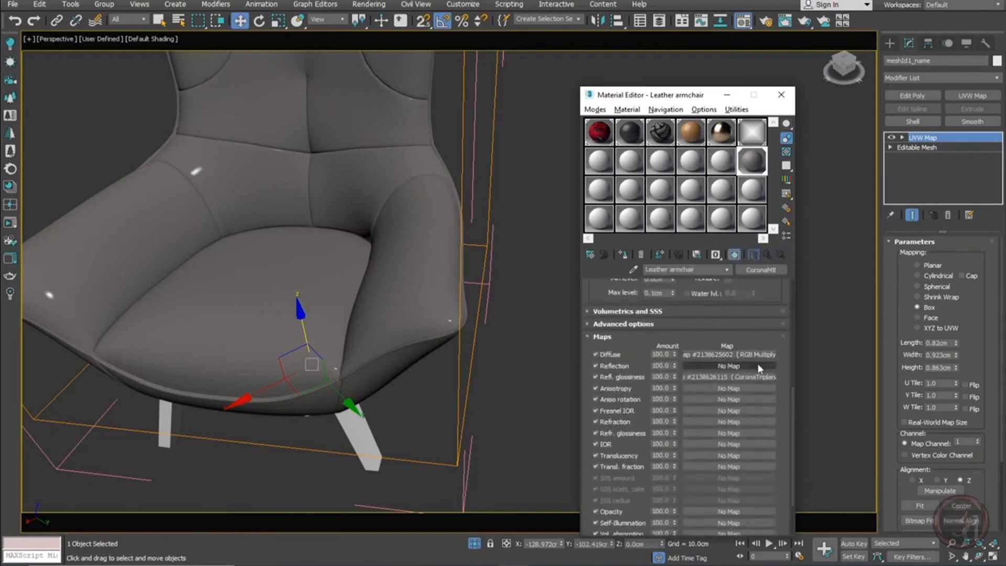
{"action": "left_click", "coordinate": [752, 377]}
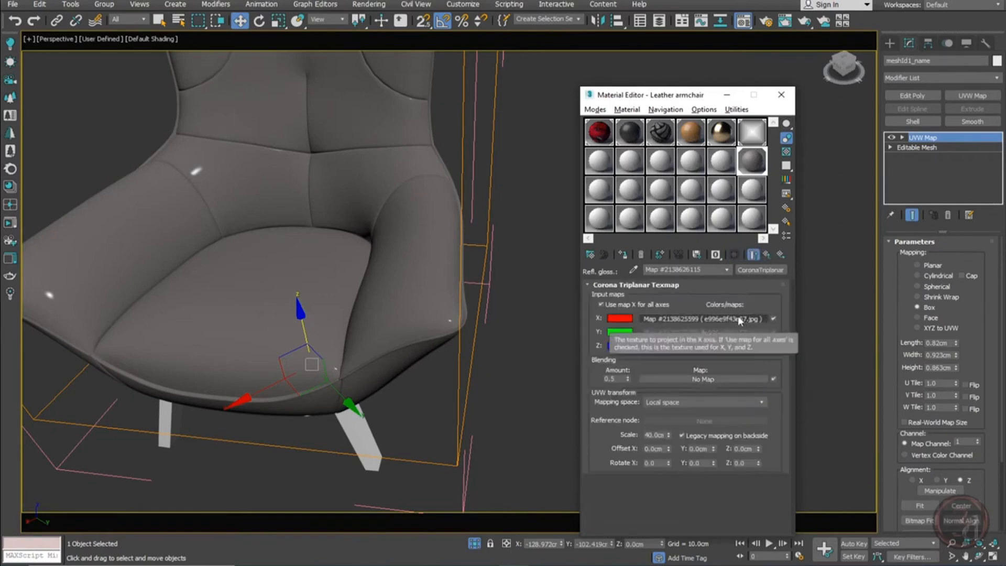
{"action": "left_click_drag", "start_coordinate": [738, 317], "coordinate": [763, 271]}
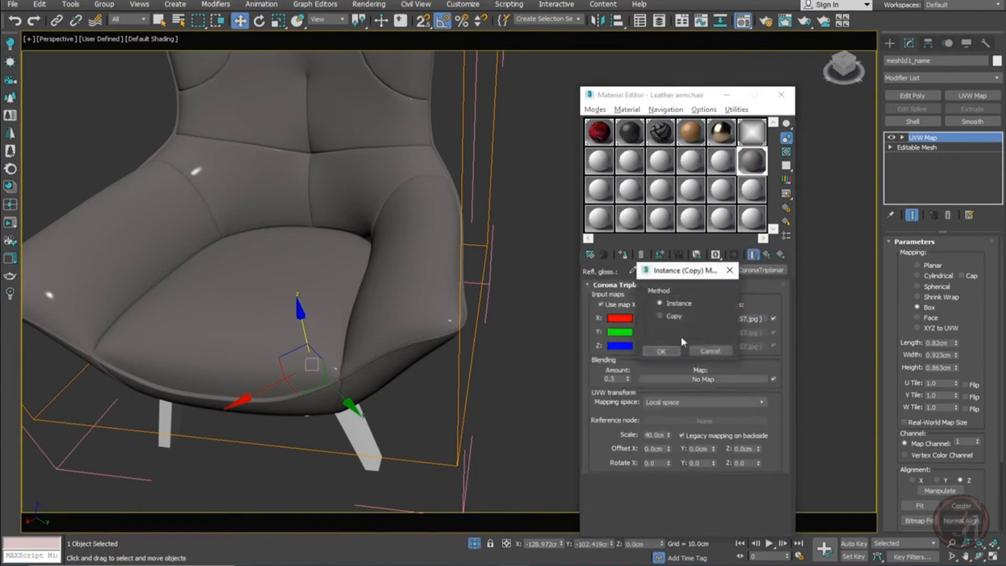
{"action": "left_click", "coordinate": [662, 351]}
{"action": "left_click", "coordinate": [769, 255]}
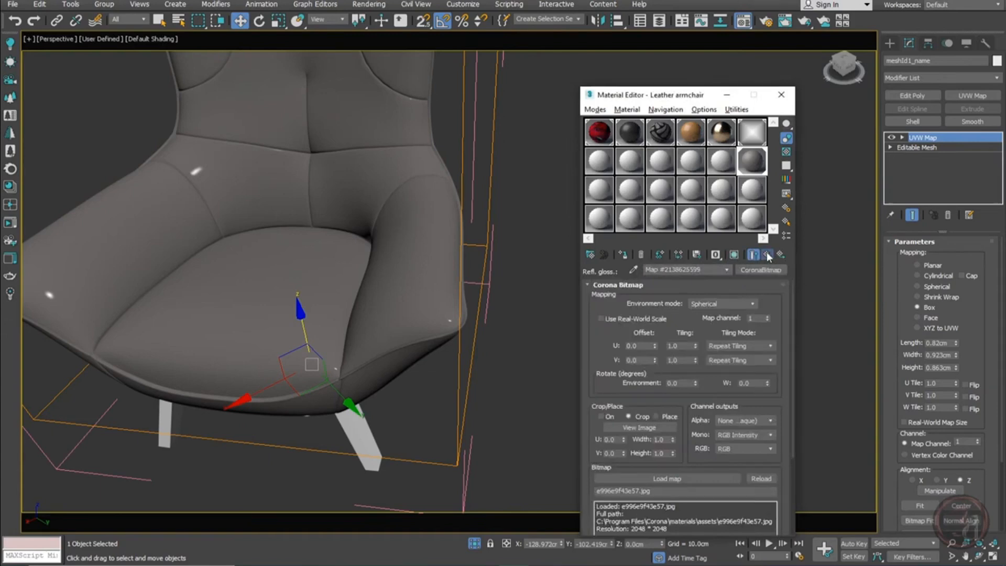
{"action": "scroll", "coordinate": [781, 422], "scroll_direction": "down", "scroll_amount": 5}
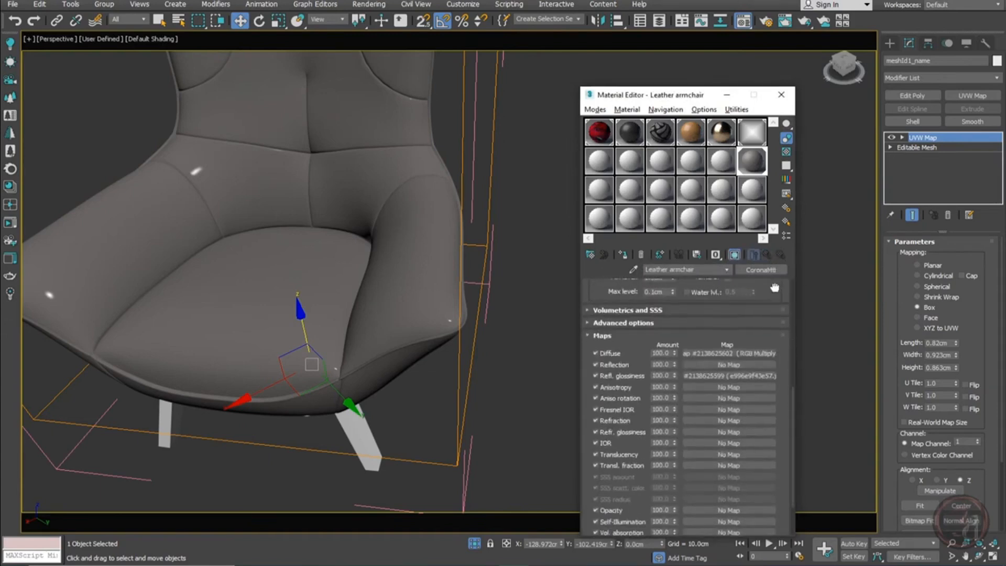
Examine the bitmap image in the leather's reflection glossiness slot and return to the material's main settings
{"action": "left_click", "coordinate": [729, 365]}
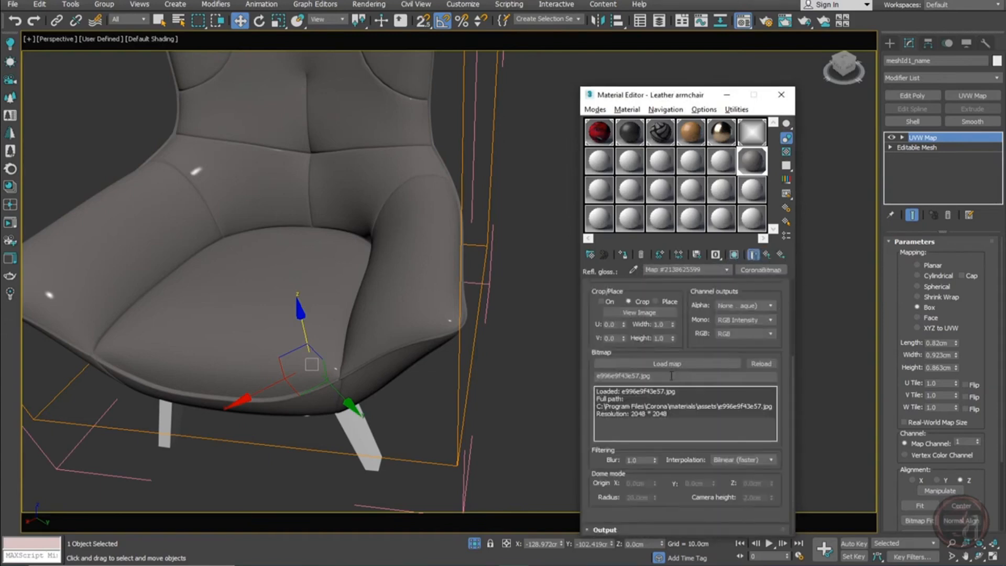
{"action": "left_click", "coordinate": [655, 315]}
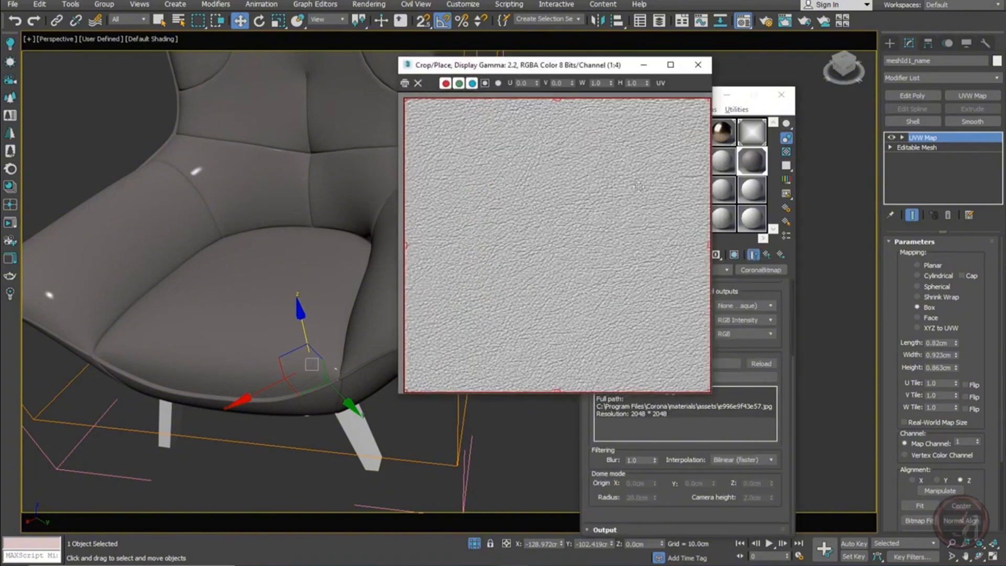
{"action": "left_click", "coordinate": [706, 64]}
{"action": "left_click", "coordinate": [767, 254]}
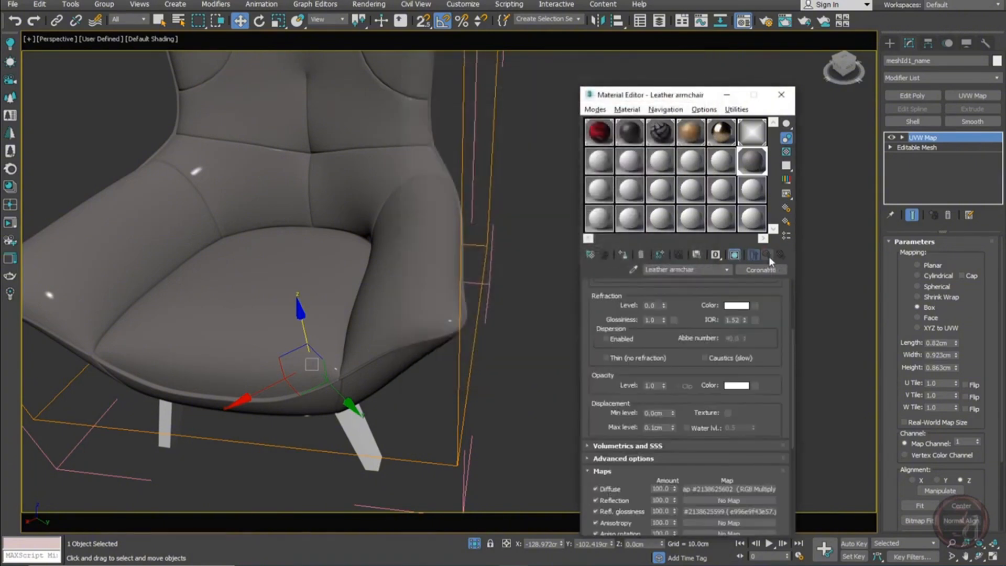
Replace the Triplanar input of the leather's Corona Normal bump map with an instance of its bitmap 5c4c47db542b.jpg and preview the material sample
{"action": "scroll", "coordinate": [681, 471], "scroll_direction": "down", "scroll_amount": 5}
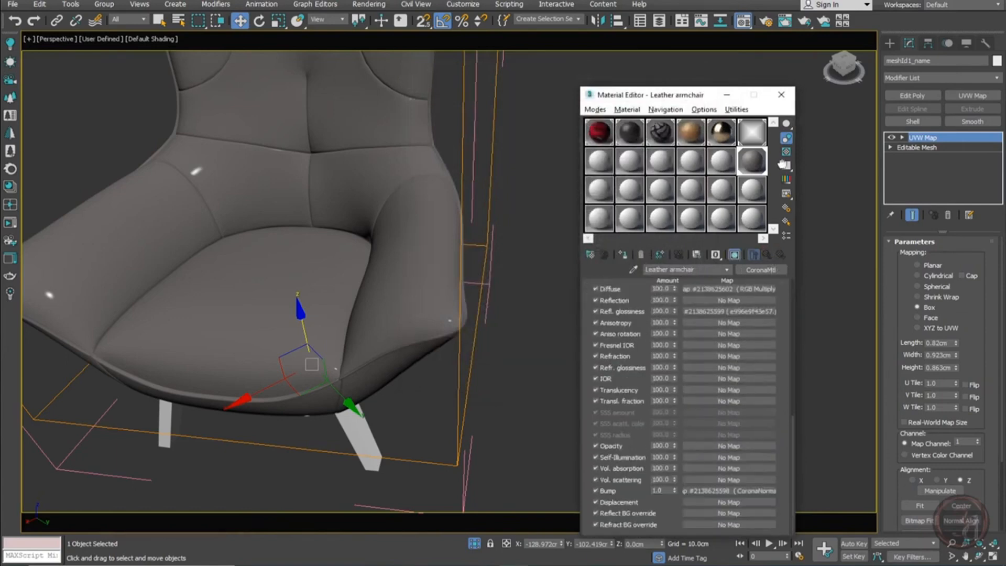
{"action": "left_click", "coordinate": [744, 491]}
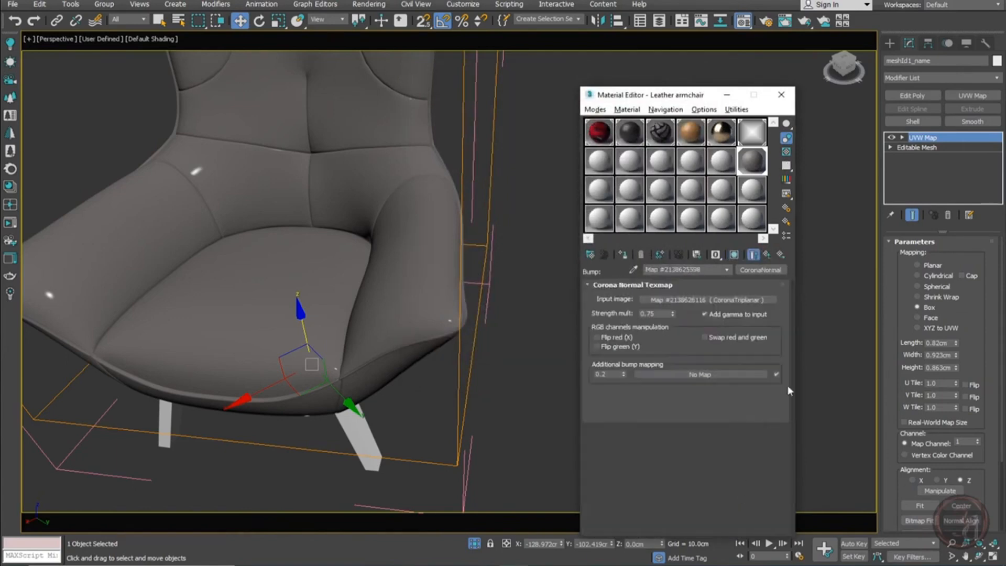
{"action": "left_click", "coordinate": [738, 301]}
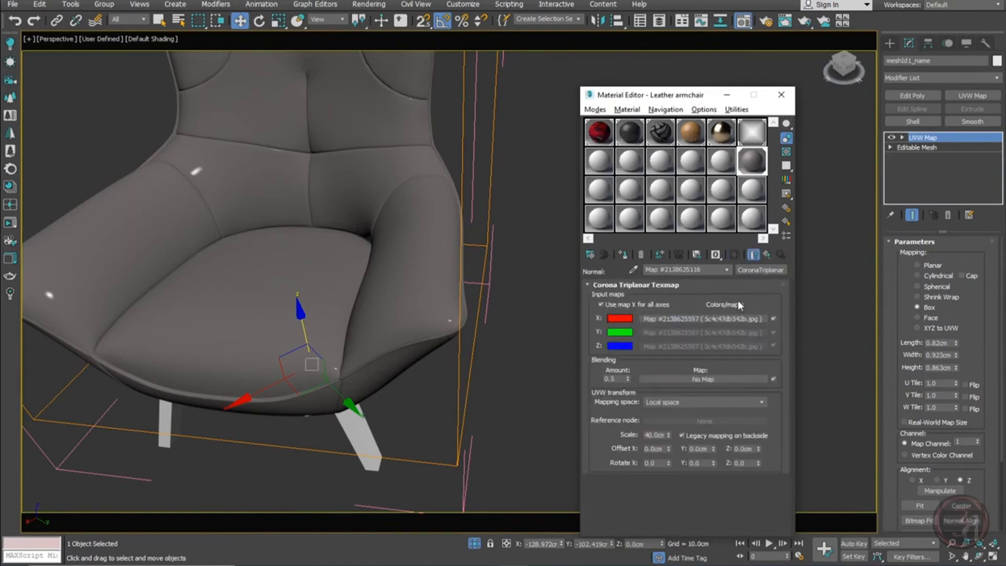
{"action": "left_click_drag", "start_coordinate": [738, 320], "coordinate": [770, 269]}
{"action": "left_click", "coordinate": [661, 351]}
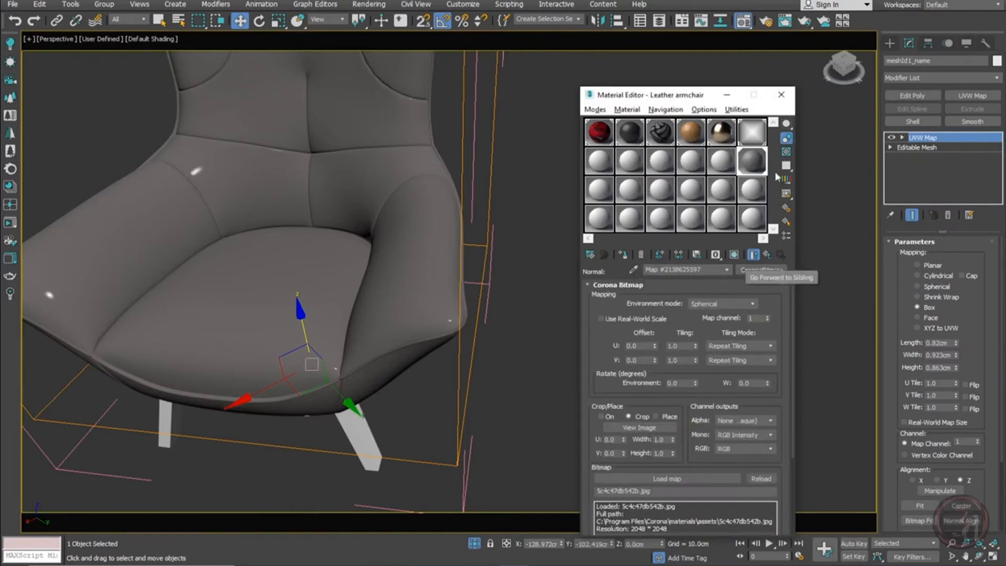
{"action": "double_click", "coordinate": [754, 164]}
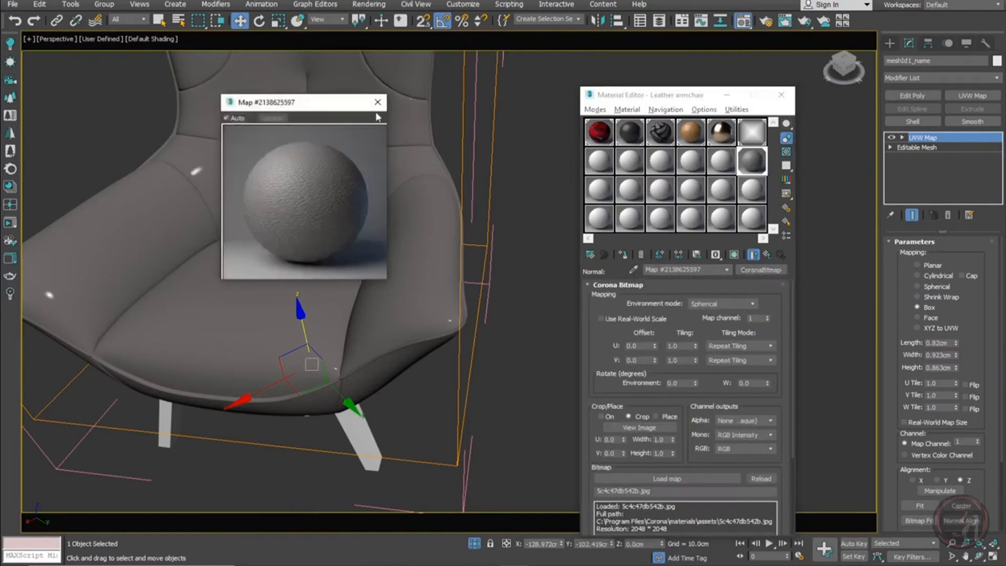
{"action": "left_click", "coordinate": [377, 102]}
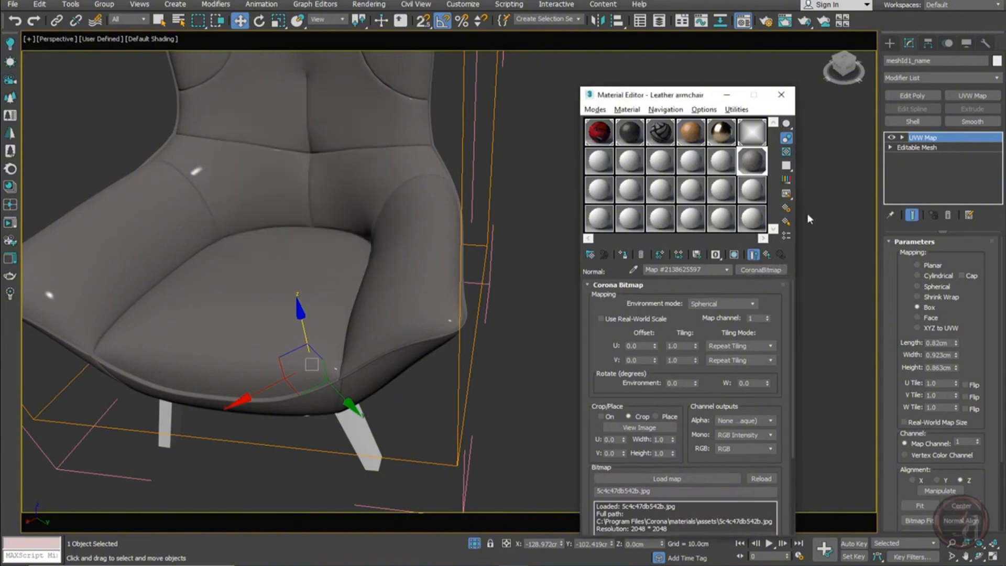
{"action": "left_click", "coordinate": [765, 254]}
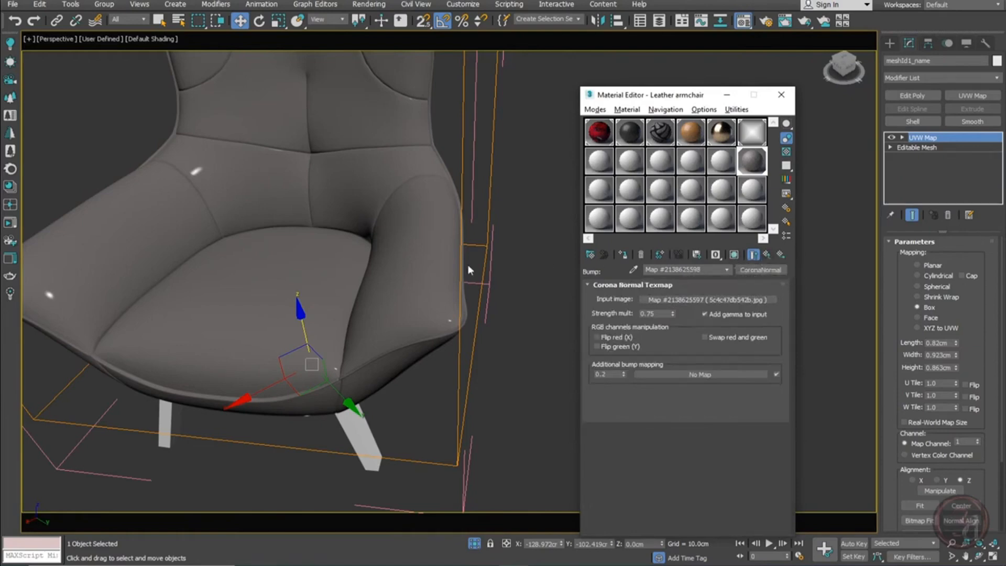
Display the leather's normal map on the armchair in the viewport and examine its bitmap image and its scale on the seat
{"action": "left_click", "coordinate": [734, 255]}
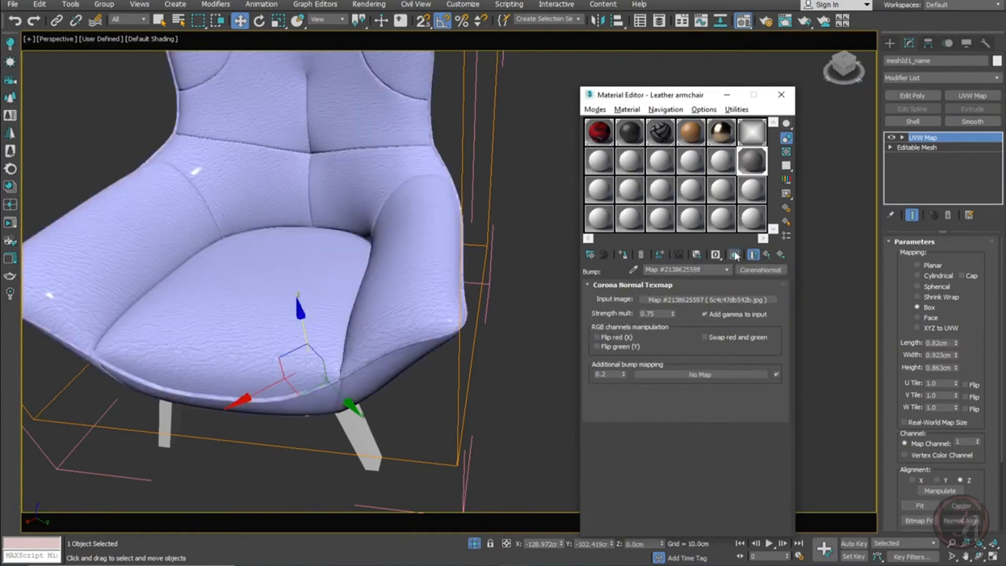
{"action": "left_click", "coordinate": [716, 296]}
{"action": "left_click", "coordinate": [659, 426]}
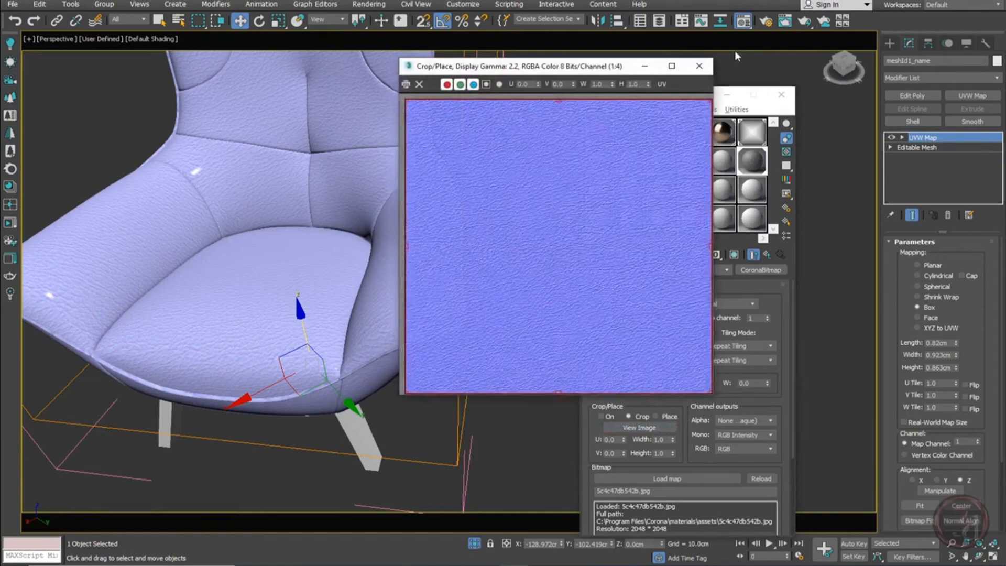
{"action": "left_click", "coordinate": [699, 65]}
{"action": "middle_click_drag", "start_coordinate": [357, 223], "coordinate": [317, 209], "text": "alt"}
{"action": "scroll", "coordinate": [280, 146], "scroll_direction": "up", "scroll_amount": 3}
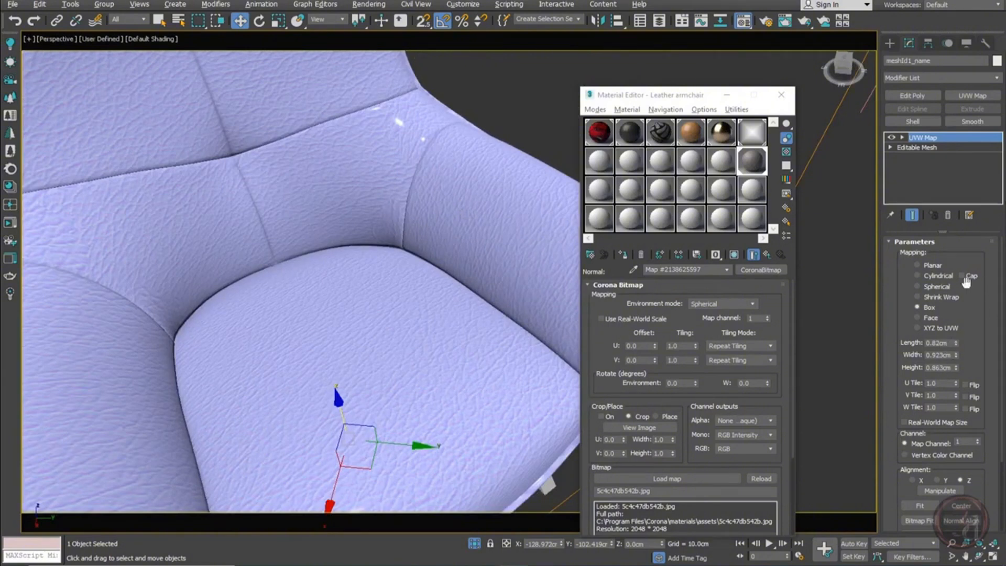
Set the upholstery UVW Map's length, width and height to 1 cm
{"action": "mouse_move", "coordinate": [974, 313]}
{"action": "left_mouse_down"}
{"action": "mouse_move", "coordinate": [971, 272]}
{"action": "mouse_move", "coordinate": [977, 327]}
{"action": "left_mouse_up"}
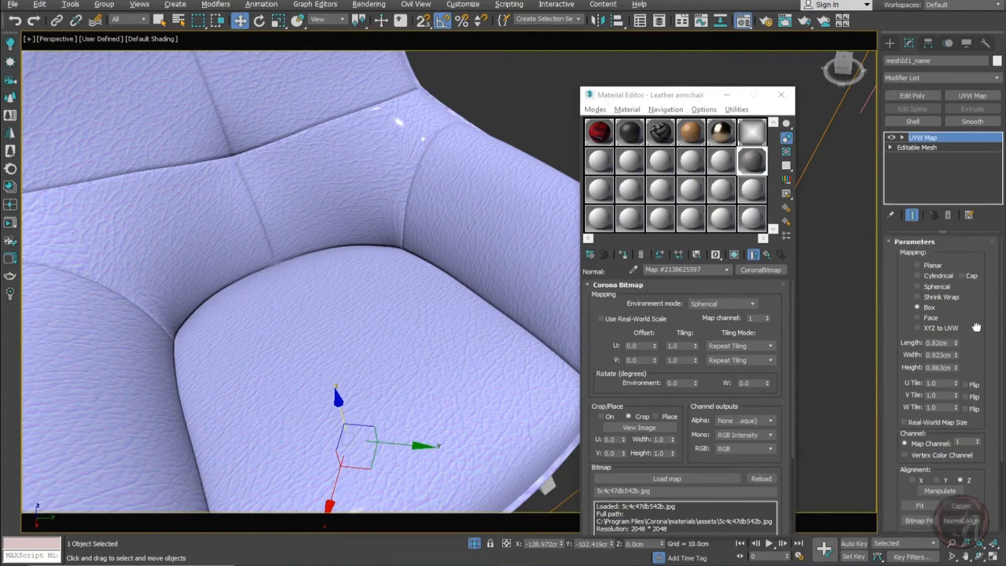
{"action": "double_click", "coordinate": [938, 345]}
{"action": "type", "text": "1"}
{"action": "key", "text": "Tab"}
{"action": "type", "text": "1"}
{"action": "key", "text": "Tab"}
{"action": "type", "text": "1"}
{"action": "key", "text": "Tab"}
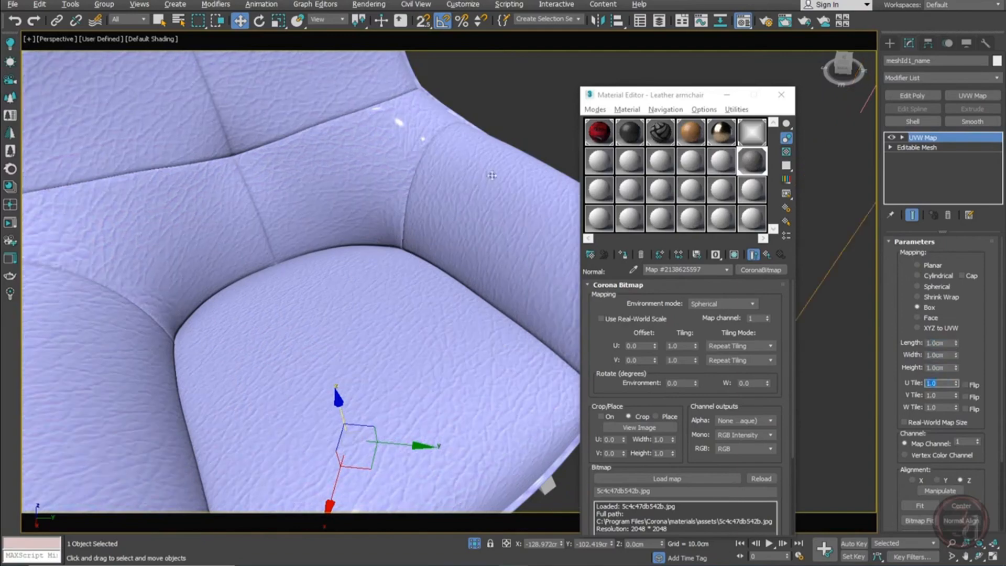
Set the upholstery UVW Map's length, width and height to 0.6 cm and check the leather grain around the chair
{"action": "double_click", "coordinate": [935, 344]}
{"action": "type", "text": "0.6"}
{"action": "key", "text": "Tab"}
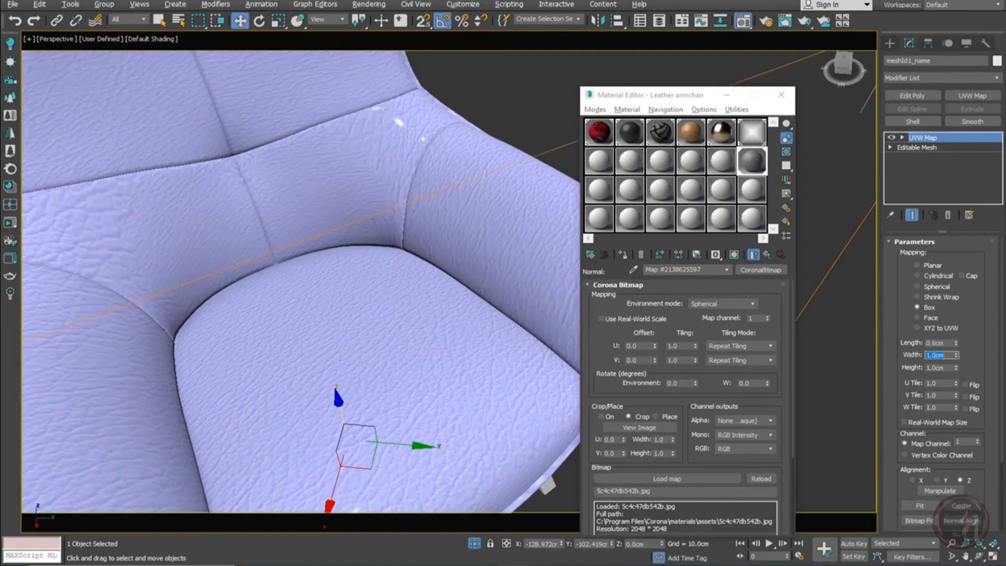
{"action": "type", "text": "0.6"}
{"action": "key", "text": "Tab"}
{"action": "type", "text": "0.6"}
{"action": "key", "text": "Tab"}
{"action": "scroll", "coordinate": [430, 201], "scroll_direction": "down", "scroll_amount": 4}
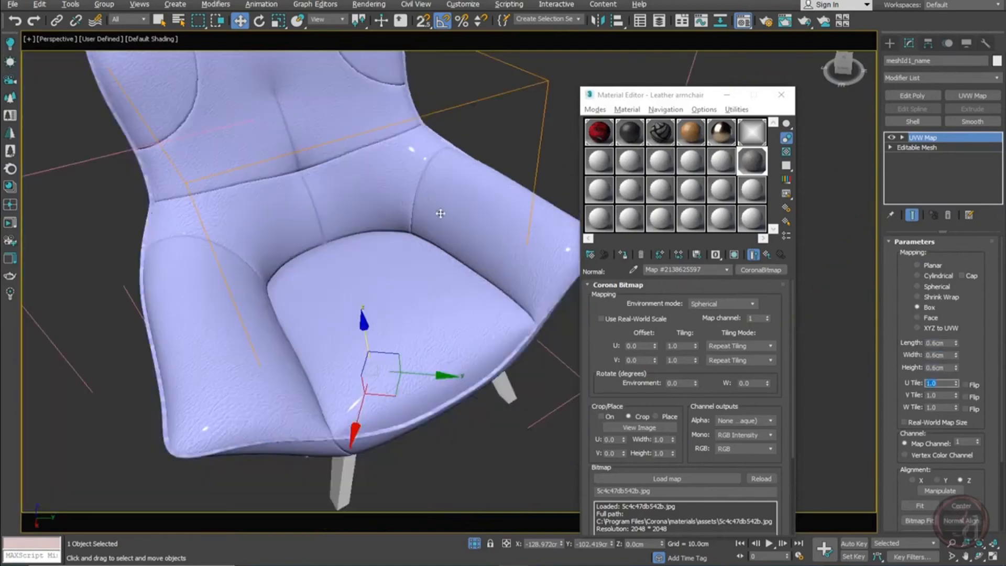
{"action": "middle_click_drag", "start_coordinate": [441, 213], "coordinate": [410, 182], "text": "alt"}
{"action": "mouse_move", "coordinate": [381, 266]}
{"action": "middle_mouse_down", "text": "alt"}
{"action": "mouse_move", "coordinate": [415, 265]}
{"action": "mouse_move", "coordinate": [378, 278]}
{"action": "middle_mouse_up", "text": "alt"}
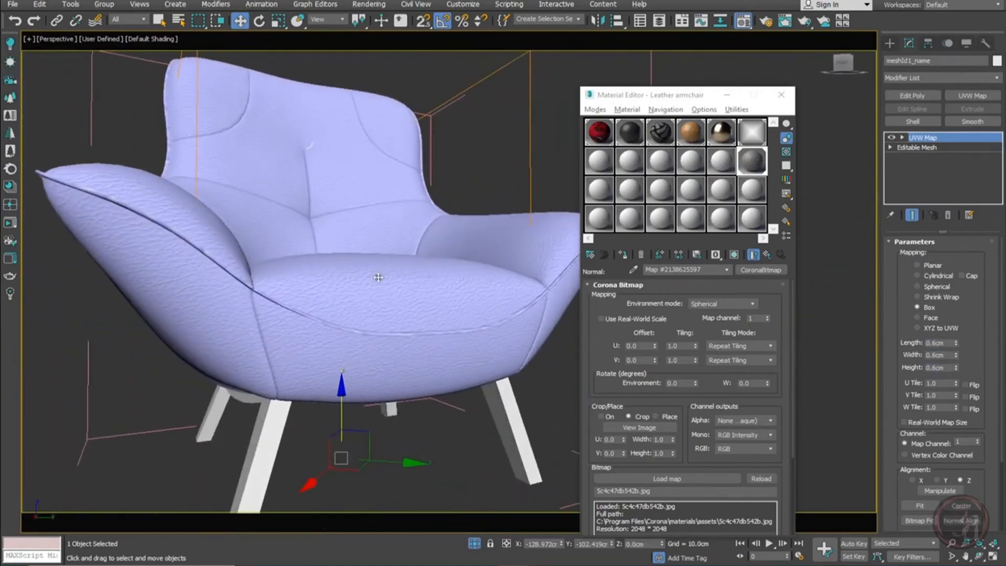
Set the upholstery UVW Map's length, width and height to 0.5 cm
{"action": "double_click", "coordinate": [931, 343]}
{"action": "type", "text": "0.5"}
{"action": "key", "text": "Tab"}
{"action": "type", "text": "0.5"}
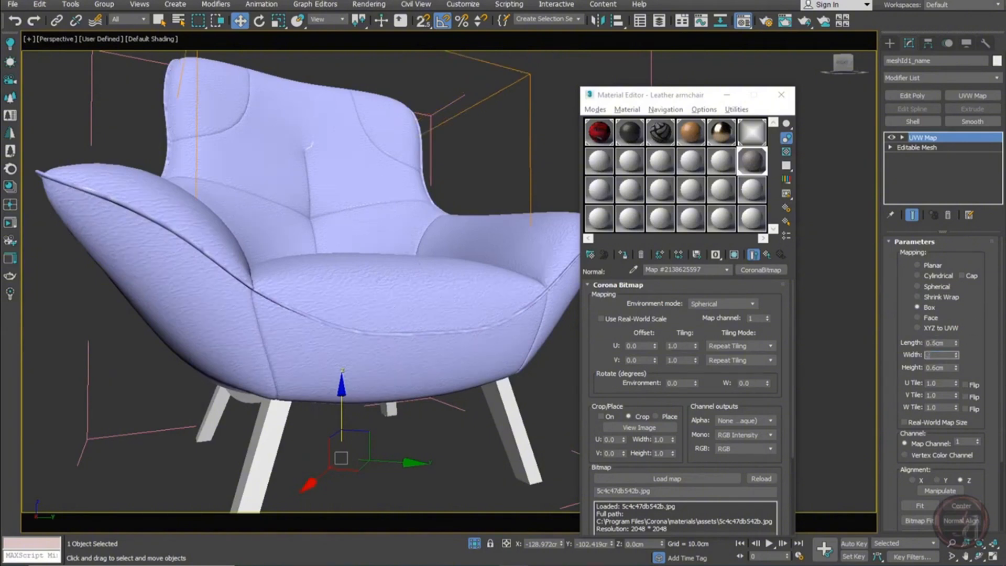
{"action": "key", "text": "Tab"}
{"action": "type", "text": "0.5"}
{"action": "key", "text": "Tab"}
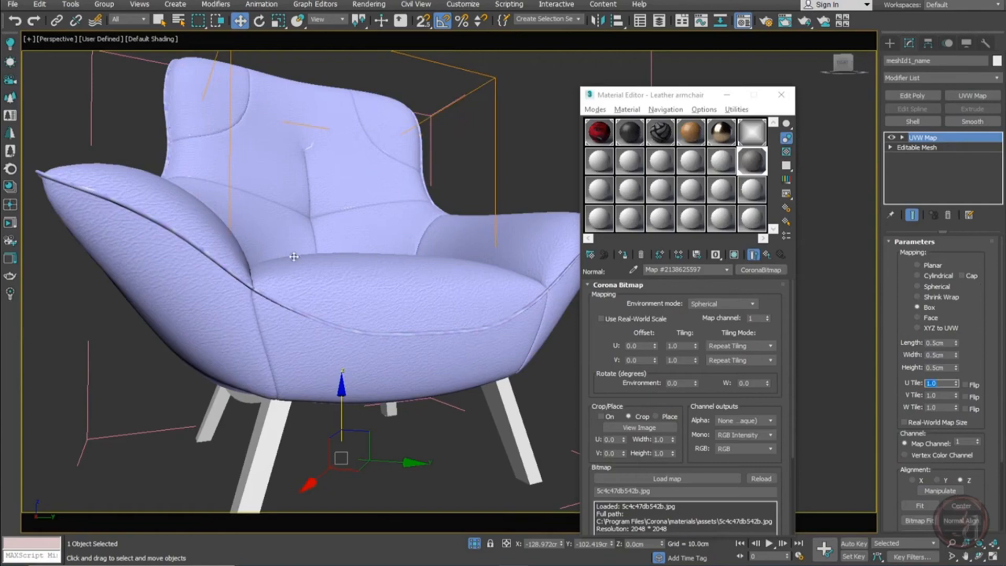
Check the leather grain along the armrest and copy the upholstery's UVW Map modifier
{"action": "scroll", "coordinate": [339, 296], "scroll_direction": "up", "scroll_amount": 5}
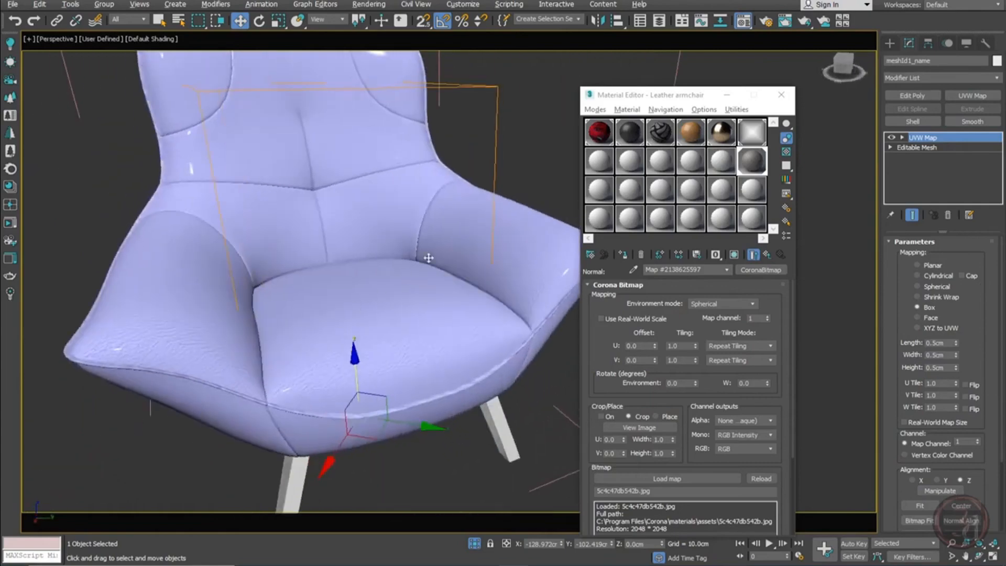
{"action": "scroll", "coordinate": [390, 251], "scroll_direction": "up", "scroll_amount": 3}
{"action": "scroll", "coordinate": [427, 277], "scroll_direction": "up", "scroll_amount": 4}
{"action": "scroll", "coordinate": [454, 325], "scroll_direction": "up", "scroll_amount": 2}
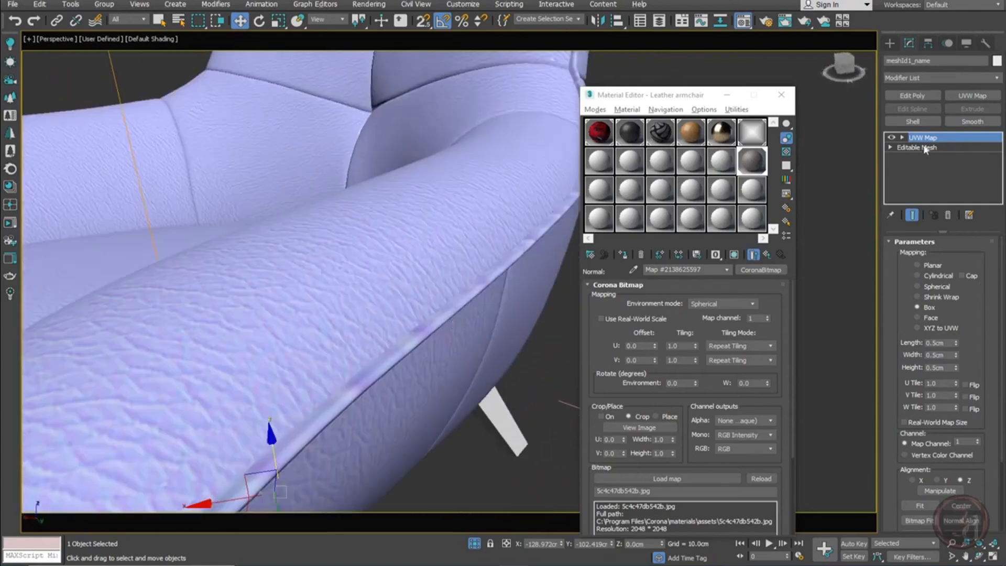
{"action": "right_click", "coordinate": [932, 140]}
{"action": "left_click", "coordinate": [880, 184]}
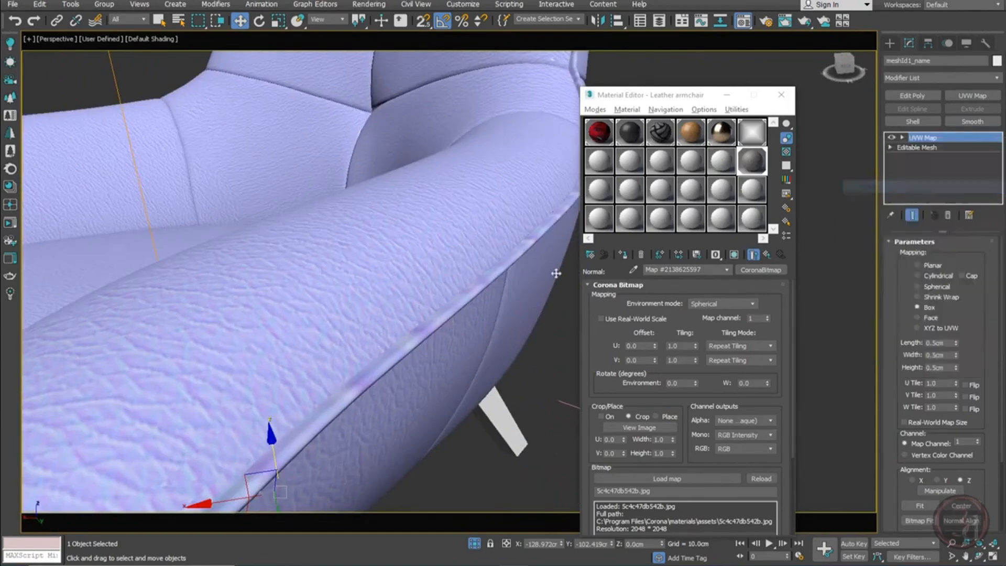
Paste the copied UVW Map modifier onto the armchair's seam piping and clear the selection
{"action": "left_click", "coordinate": [477, 290]}
{"action": "middle_click_drag", "start_coordinate": [494, 288], "coordinate": [550, 281], "text": "alt"}
{"action": "scroll", "coordinate": [552, 283], "scroll_direction": "down", "scroll_amount": 8}
{"action": "key", "text": "F4"}
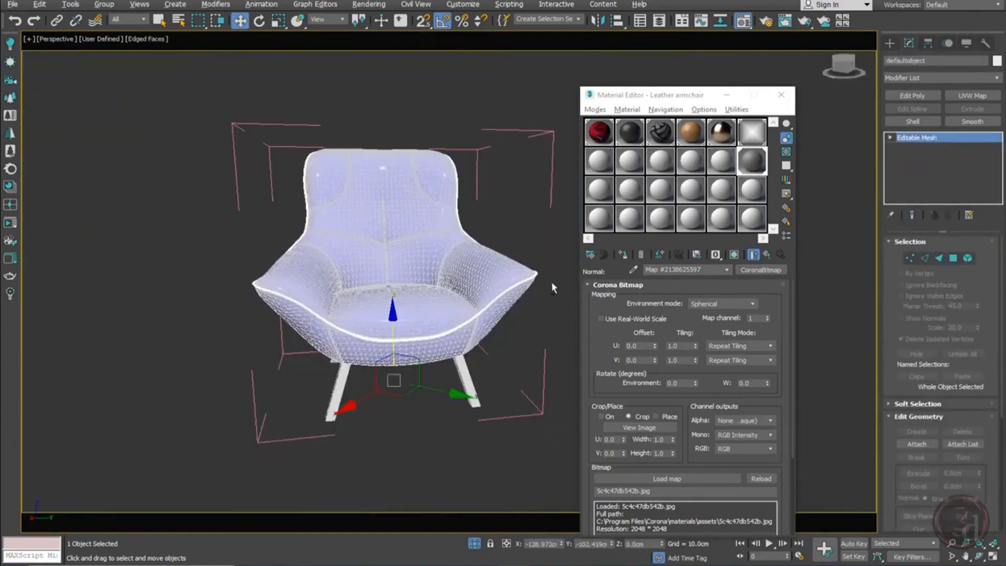
{"action": "right_click", "coordinate": [913, 139]}
{"action": "left_click", "coordinate": [921, 140]}
{"action": "middle_click_drag", "start_coordinate": [541, 315], "coordinate": [551, 283], "text": "alt"}
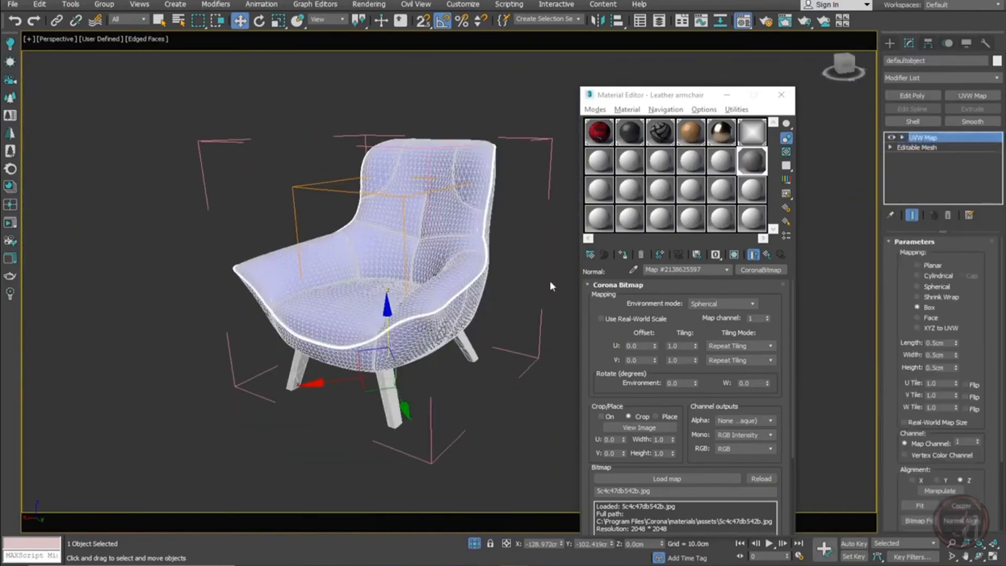
{"action": "left_click", "coordinate": [551, 283]}
{"action": "key", "text": "F4"}
Try moving the armchair's legs downward, and undo the move
{"action": "scroll", "coordinate": [441, 310], "scroll_direction": "up", "scroll_amount": 10}
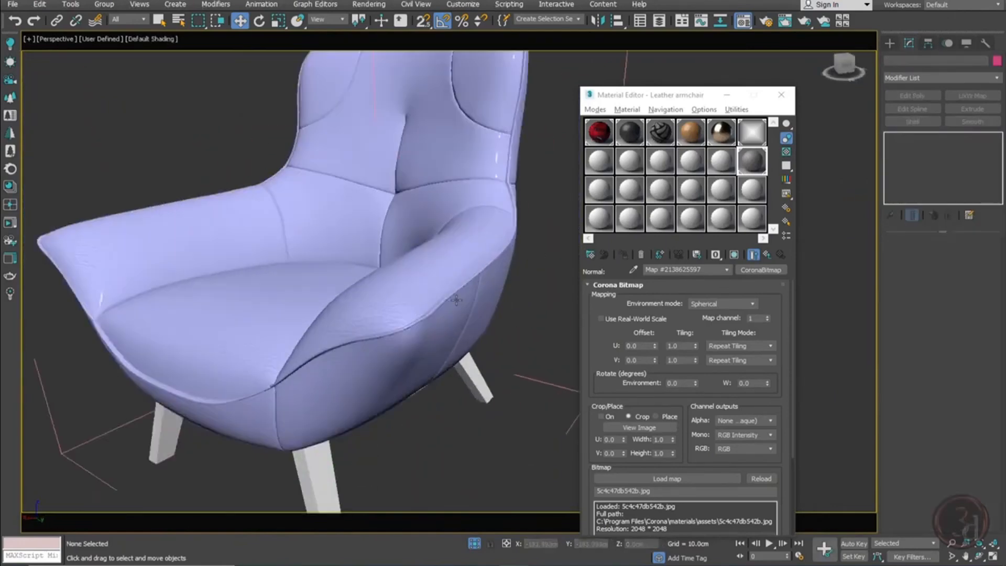
{"action": "scroll", "coordinate": [445, 221], "scroll_direction": "down", "scroll_amount": 4}
{"action": "scroll", "coordinate": [445, 217], "scroll_direction": "down", "scroll_amount": 3}
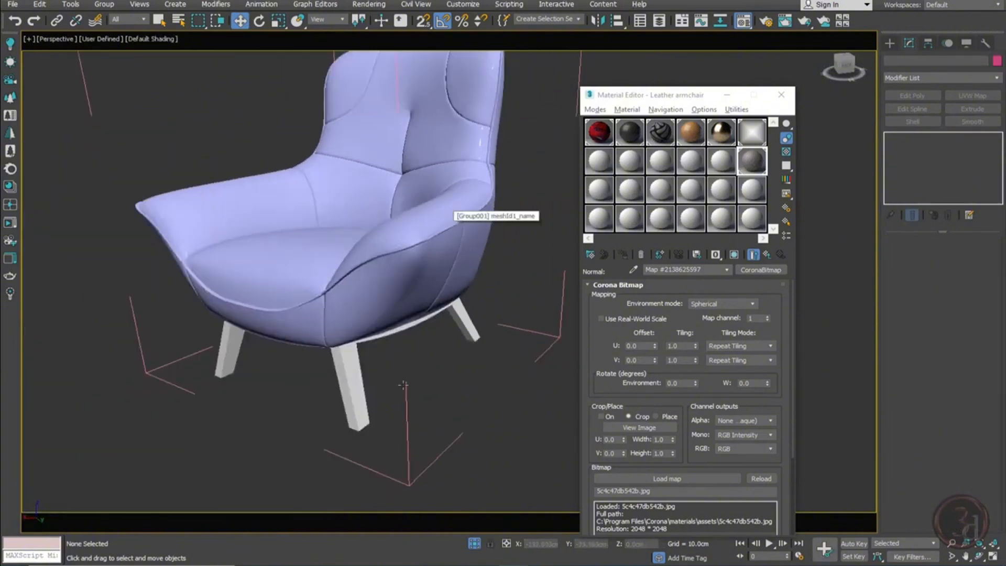
{"action": "middle_click_drag", "start_coordinate": [336, 350], "coordinate": [288, 282]}
{"action": "left_click_drag", "start_coordinate": [328, 275], "coordinate": [346, 399]}
{"action": "key", "text": "ctrl+z"}
{"action": "middle_click_drag", "start_coordinate": [382, 330], "coordinate": [499, 334], "text": "alt"}
Return to the top level of the Leather armchair material and display the shaded material in the viewport
{"action": "left_click", "coordinate": [752, 178]}
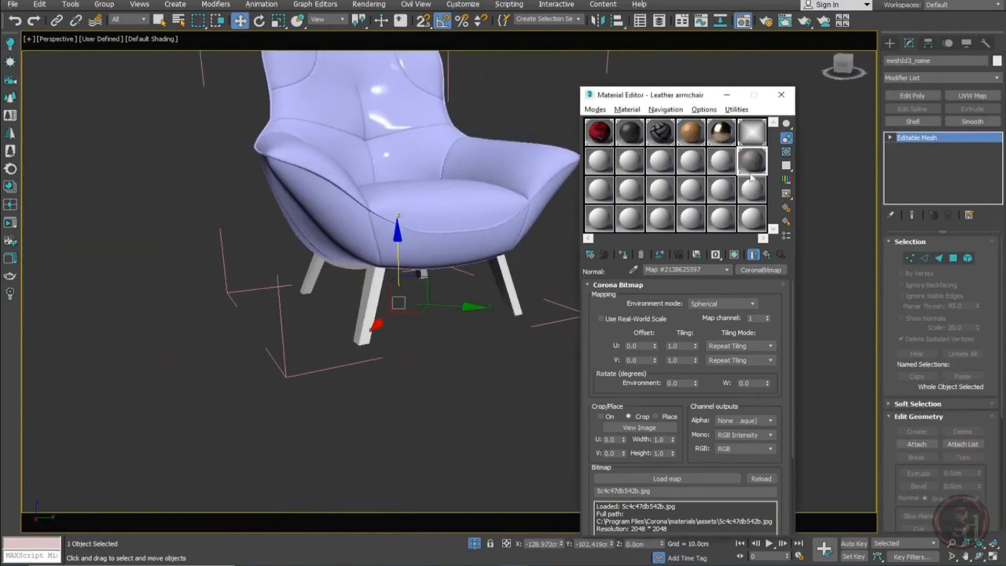
{"action": "left_click", "coordinate": [769, 254]}
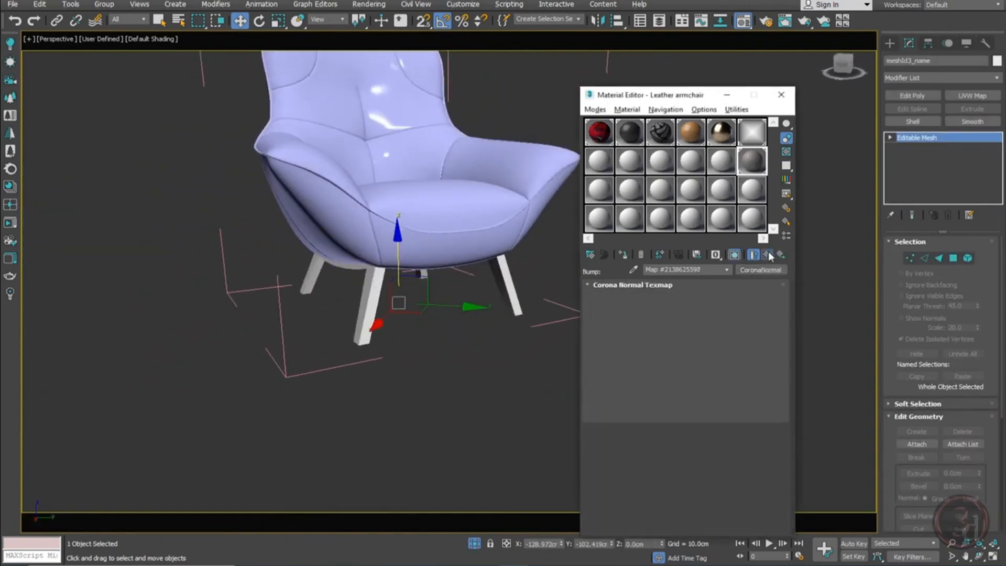
{"action": "left_click", "coordinate": [735, 255]}
{"action": "middle_click_drag", "start_coordinate": [419, 322], "coordinate": [441, 320], "text": "alt"}
{"action": "middle_click_drag", "start_coordinate": [432, 271], "coordinate": [372, 297]}
{"action": "middle_click_drag", "start_coordinate": [371, 249], "coordinate": [363, 250], "text": "alt"}
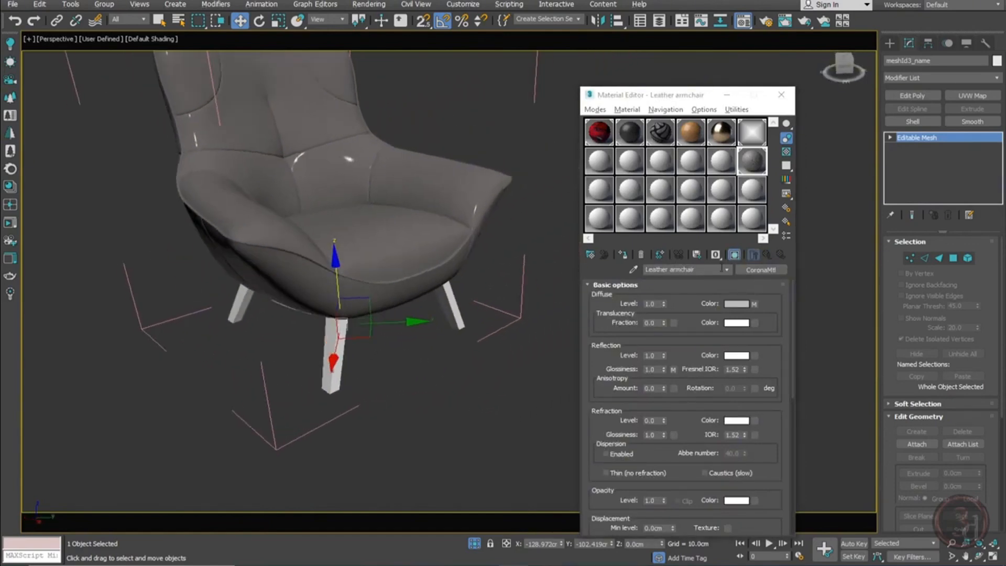
Raise the saturation of the solid color in the diffuse RGB Multiply's second map to a brown of RGB 67, 48, 34
{"action": "left_click", "coordinate": [754, 304]}
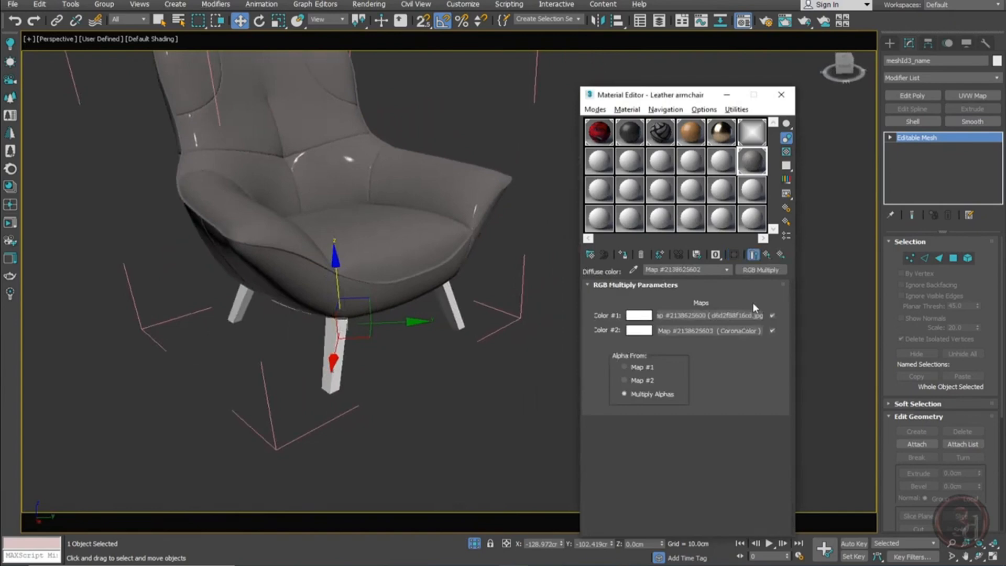
{"action": "left_click", "coordinate": [734, 330]}
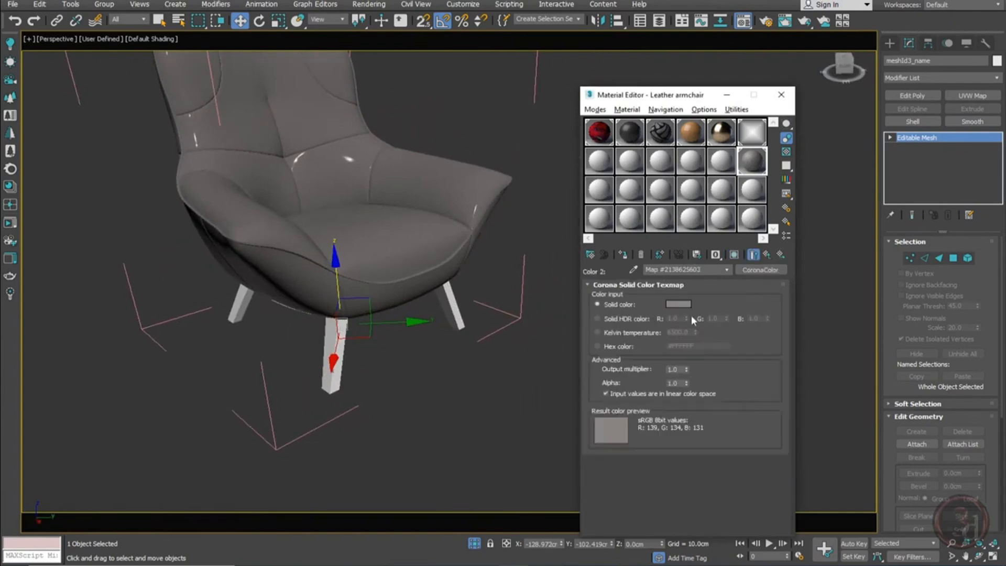
{"action": "left_click", "coordinate": [679, 304]}
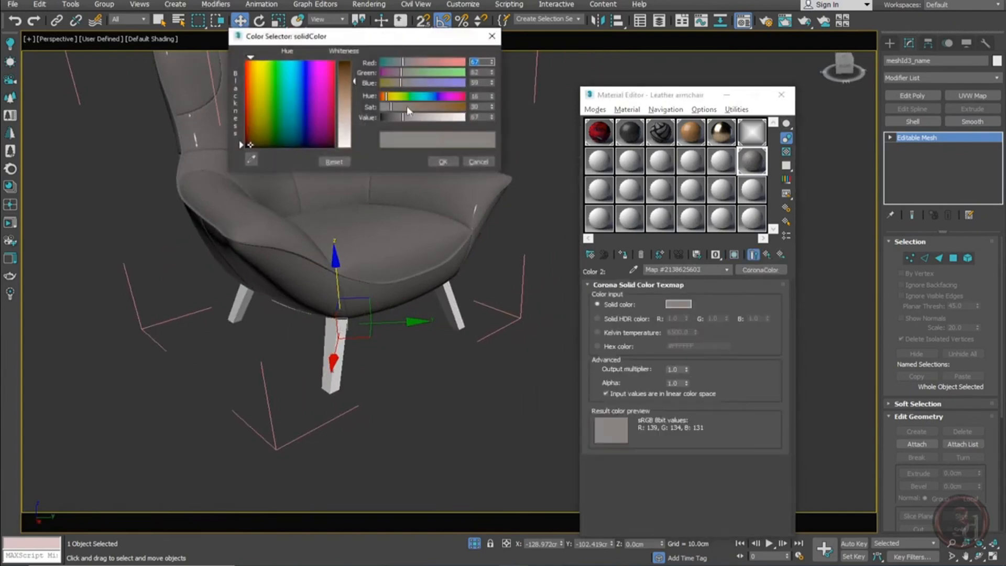
{"action": "mouse_move", "coordinate": [408, 109]}
{"action": "left_mouse_down"}
{"action": "mouse_move", "coordinate": [423, 110]}
{"action": "mouse_move", "coordinate": [391, 85]}
{"action": "mouse_move", "coordinate": [423, 110]}
{"action": "left_mouse_up"}
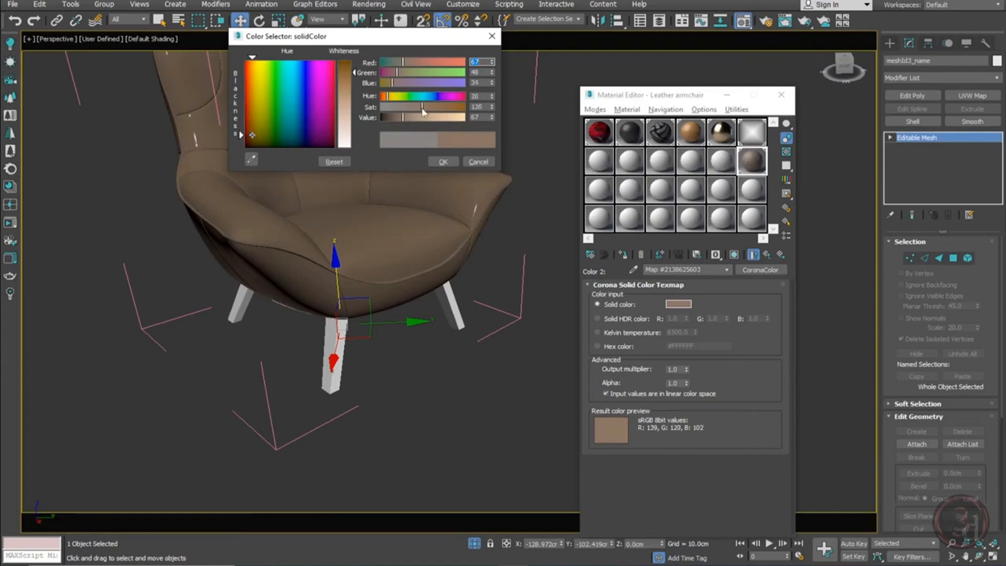
Check the enlarged leather material preview and accept the solid colour with red 67, green 48 and blue 34
{"action": "double_click", "coordinate": [738, 169]}
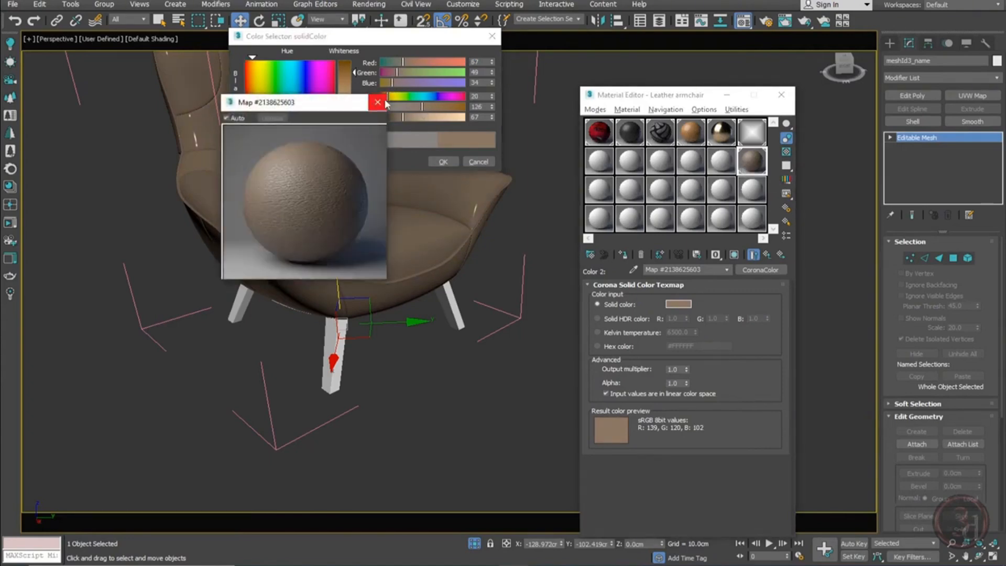
{"action": "left_click", "coordinate": [378, 103]}
{"action": "left_click", "coordinate": [444, 160]}
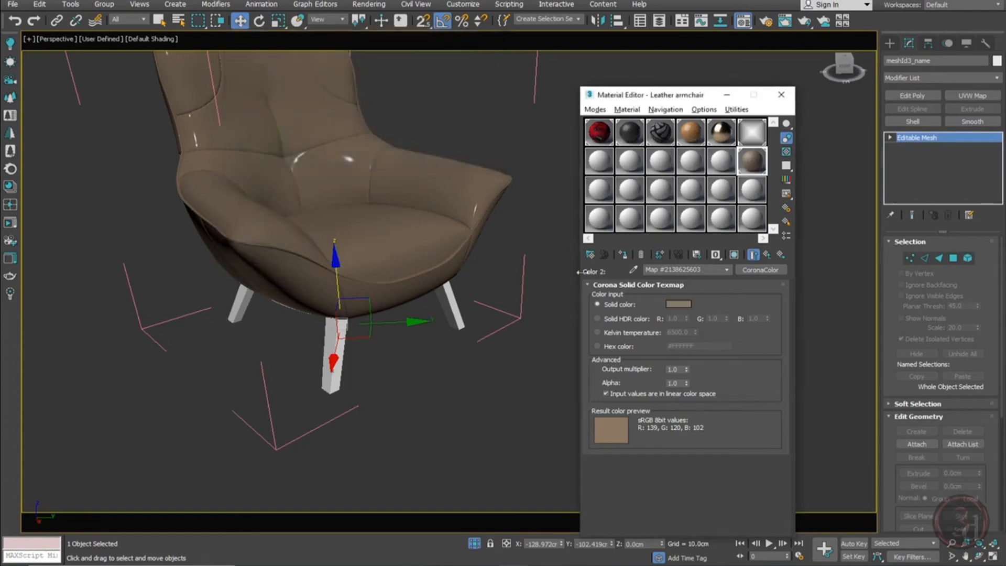
Select the armchair's legs and assign the "wood side tabl" material to them
{"action": "left_click", "coordinate": [465, 384]}
{"action": "scroll", "coordinate": [448, 298], "scroll_direction": "up", "scroll_amount": 6}
{"action": "scroll", "coordinate": [449, 295], "scroll_direction": "down", "scroll_amount": 4}
{"action": "middle_click_drag", "start_coordinate": [450, 295], "coordinate": [447, 274]}
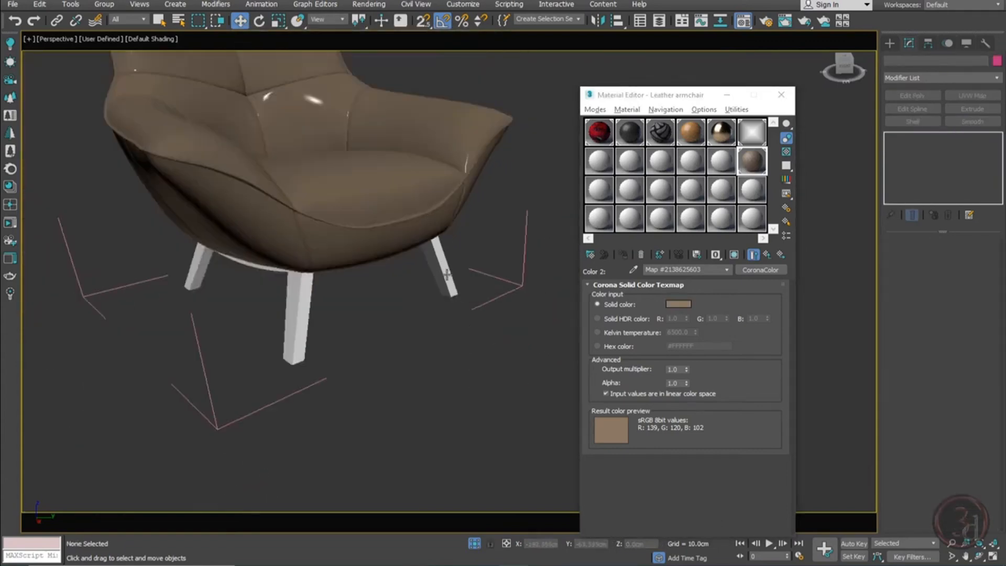
{"action": "left_click", "coordinate": [431, 255]}
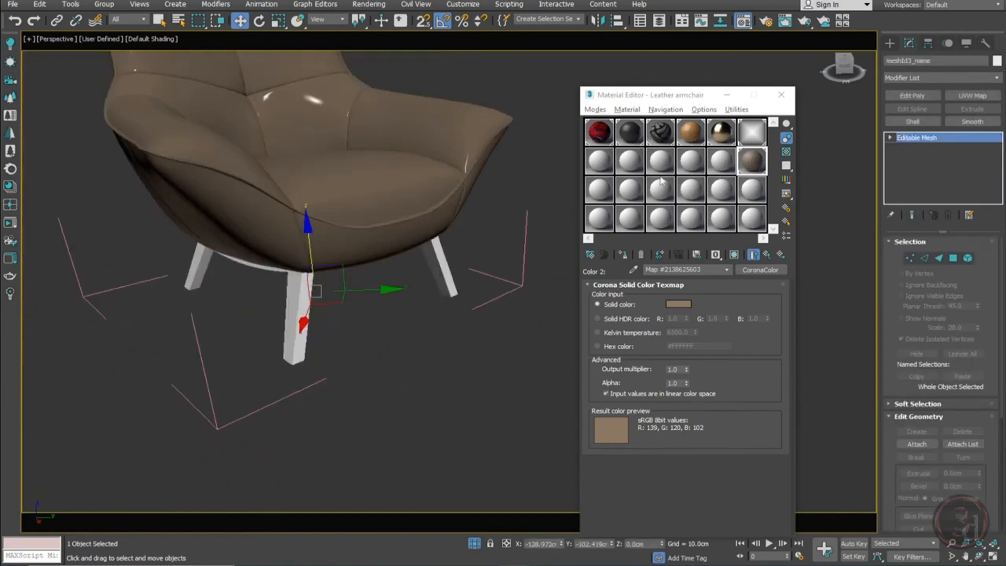
{"action": "left_click", "coordinate": [697, 134]}
{"action": "left_click", "coordinate": [623, 255]}
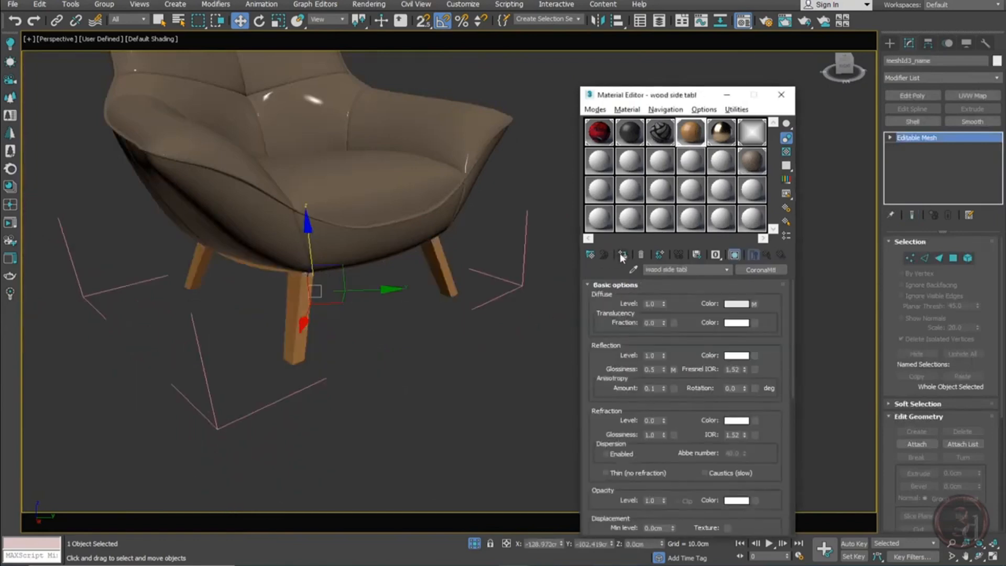
Add a UVW Map modifier to the chair legs with Box mapping
{"action": "left_click", "coordinate": [973, 95]}
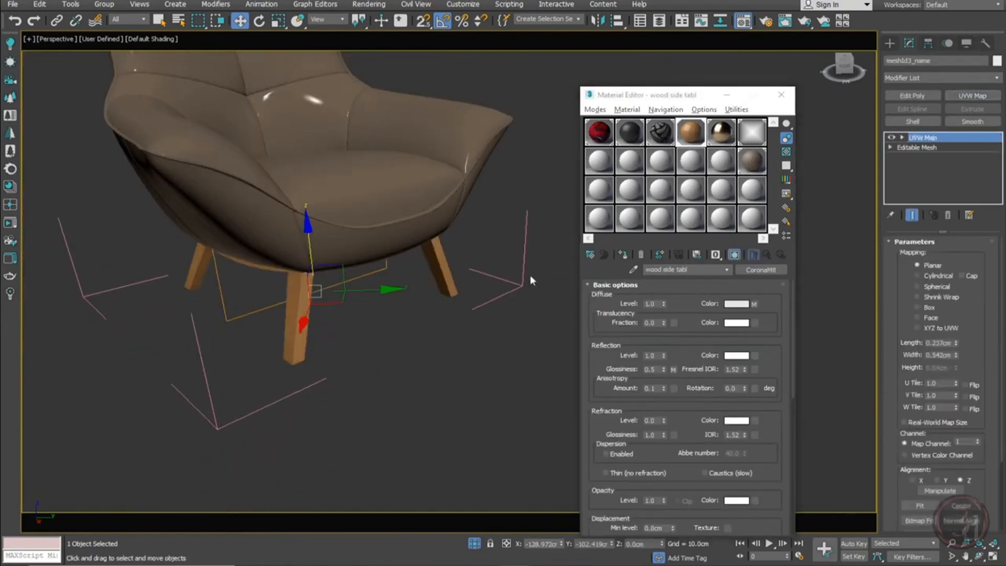
{"action": "middle_click_drag", "start_coordinate": [530, 274], "coordinate": [310, 280], "text": "alt"}
{"action": "scroll", "coordinate": [309, 280], "scroll_direction": "up", "scroll_amount": 4}
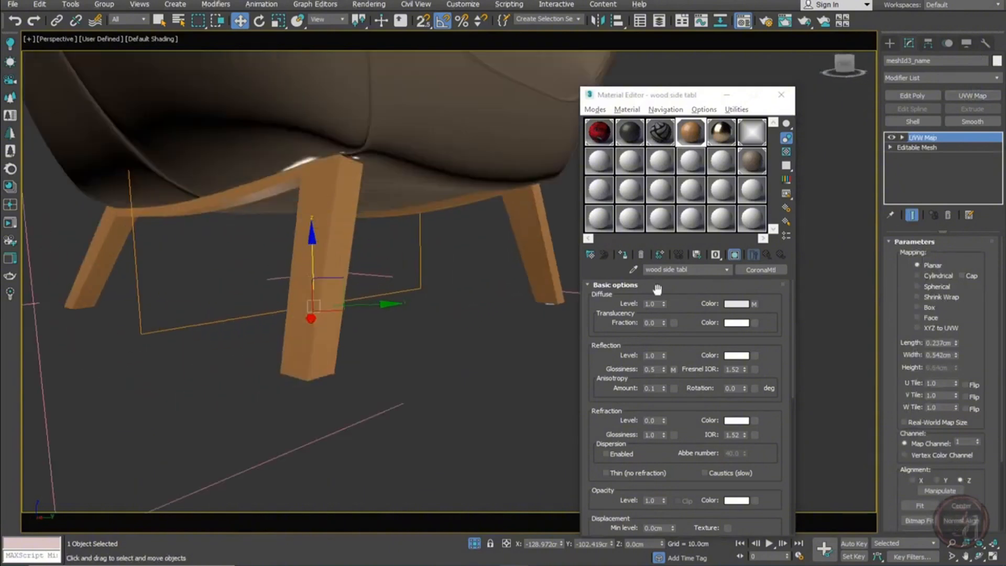
{"action": "left_click", "coordinate": [926, 307]}
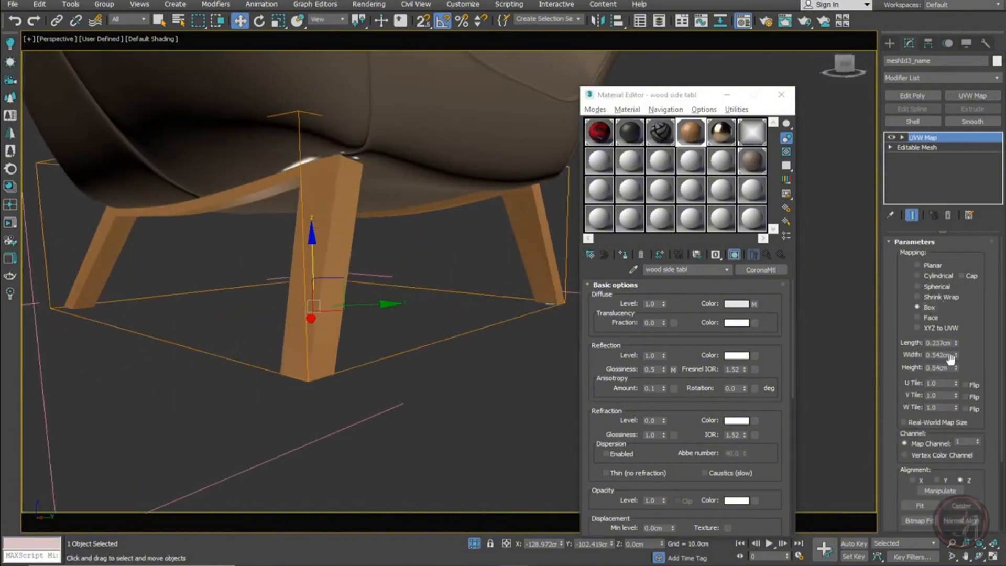
{"action": "scroll", "coordinate": [322, 220], "scroll_direction": "up", "scroll_amount": 5}
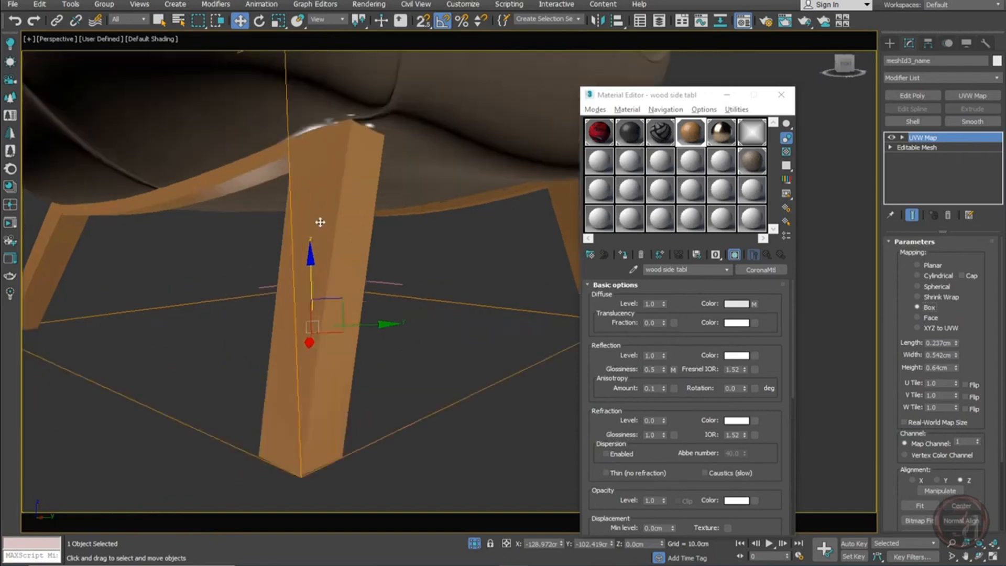
{"action": "scroll", "coordinate": [325, 203], "scroll_direction": "down", "scroll_amount": 2}
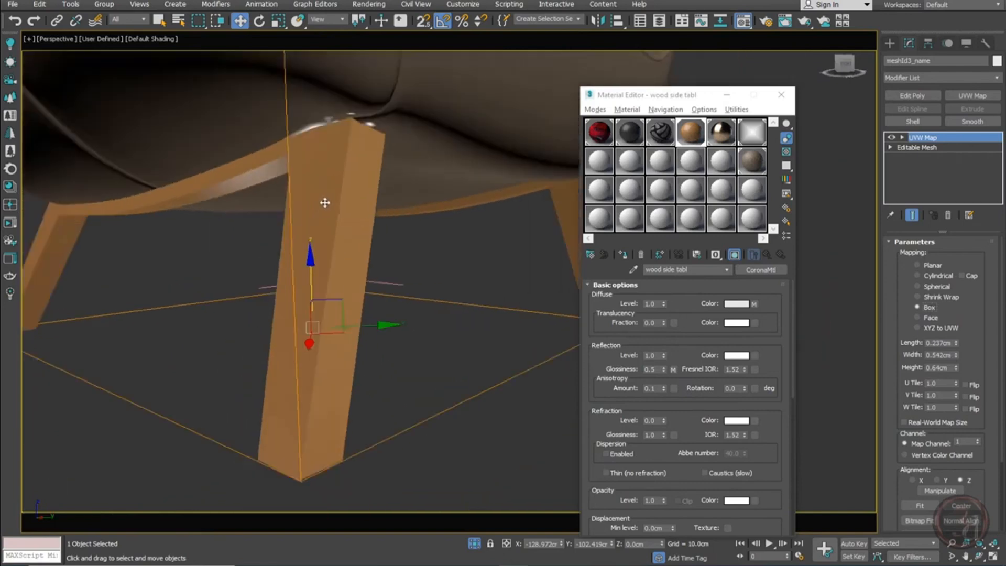
Set the box mapping's length, width and height to 1 cm each
{"action": "double_click", "coordinate": [936, 343]}
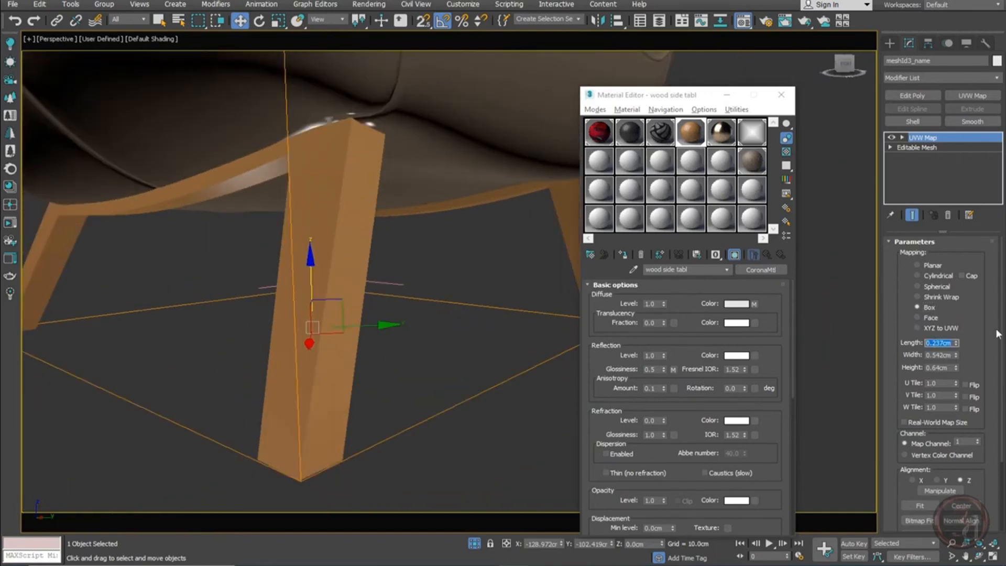
{"action": "type", "text": "1"}
{"action": "key", "text": "Tab"}
{"action": "type", "text": "1"}
{"action": "key", "text": "Tab"}
{"action": "type", "text": "1"}
{"action": "key", "text": "Tab"}
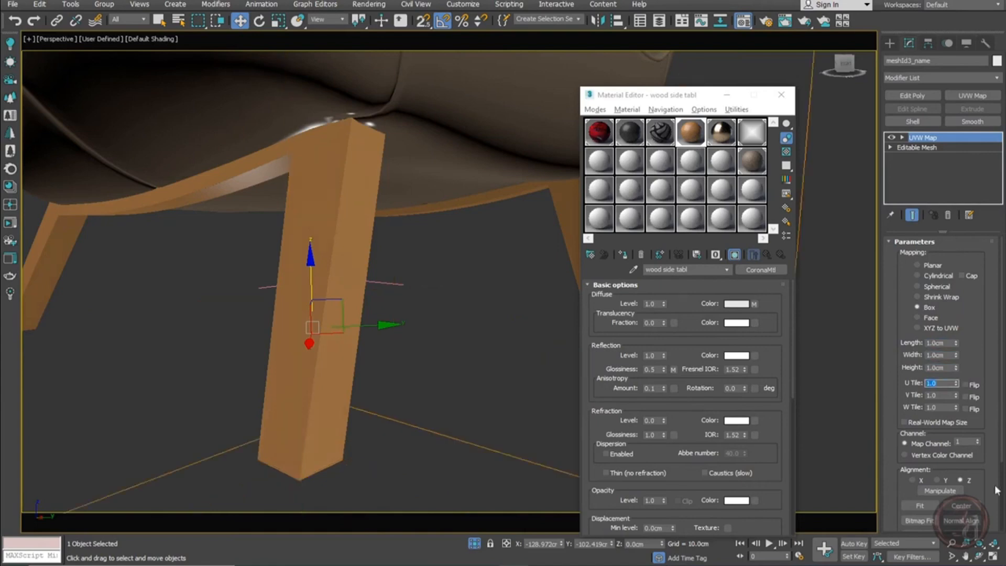
Set the length, width and height of the legs' box mapping to 30 cm each and inspect the wood texture
{"action": "left_click_drag", "start_coordinate": [947, 342], "coordinate": [851, 348]}
{"action": "type", "text": "30"}
{"action": "key", "text": "Tab"}
{"action": "type", "text": "30"}
{"action": "key", "text": "Tab"}
{"action": "type", "text": "30"}
{"action": "key", "text": "Tab"}
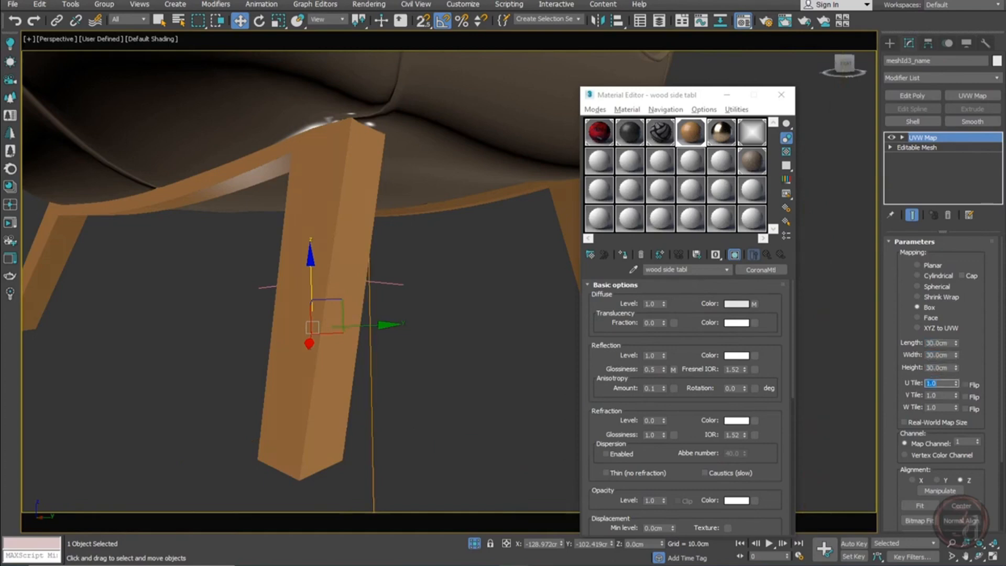
{"action": "scroll", "coordinate": [325, 136], "scroll_direction": "up", "scroll_amount": 5}
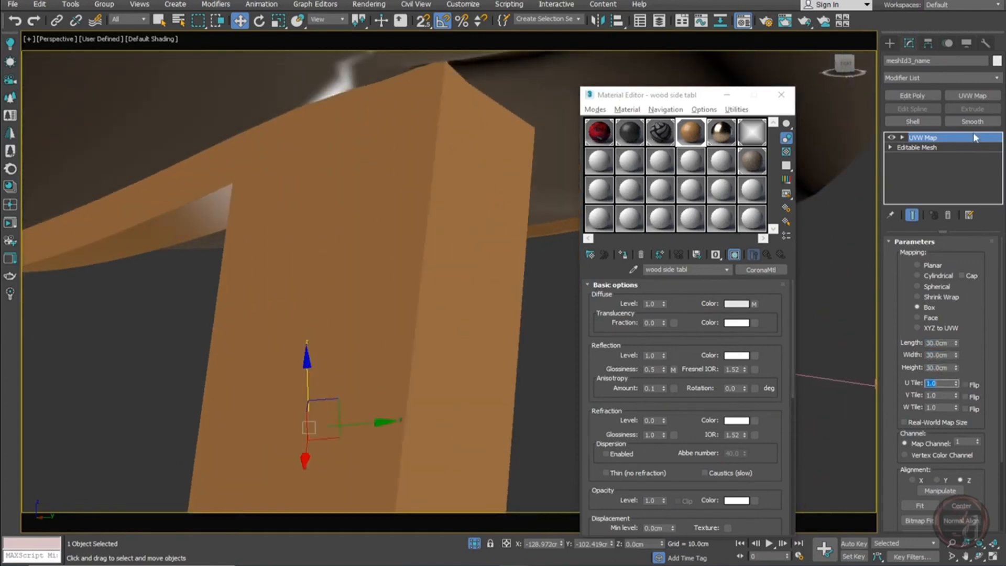
Remove the UVW Map modifier from the chair legs
{"action": "left_click", "coordinate": [948, 215]}
{"action": "scroll", "coordinate": [377, 200], "scroll_direction": "down", "scroll_amount": 5}
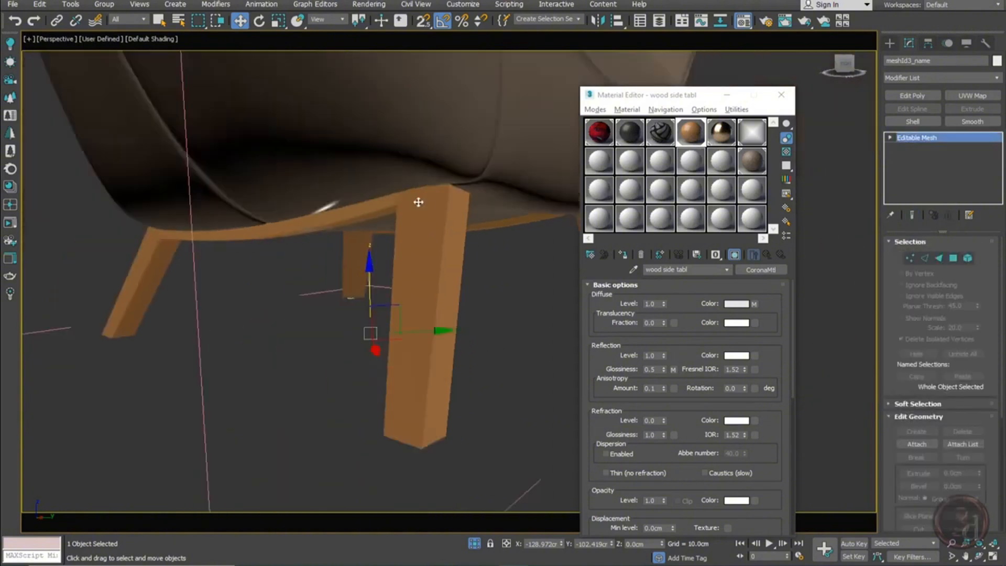
{"action": "middle_click_drag", "start_coordinate": [448, 236], "coordinate": [474, 336], "text": "alt"}
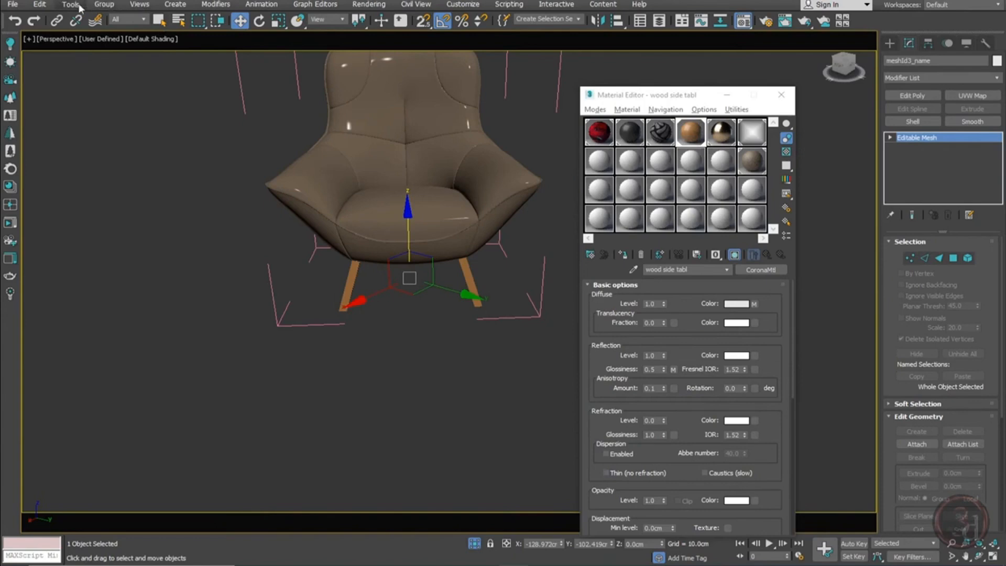
{"action": "left_click", "coordinate": [104, 5]}
{"action": "left_click", "coordinate": [122, 104]}
{"action": "left_click", "coordinate": [509, 352]}
{"action": "left_click", "coordinate": [481, 289]}
{"action": "left_click_drag", "start_coordinate": [480, 289], "coordinate": [524, 372]}
{"action": "key", "text": "ctrl+z"}
Apply Reset XForm to the chair legs and collapse the XForm modifier into the mesh
{"action": "left_click", "coordinate": [985, 43]}
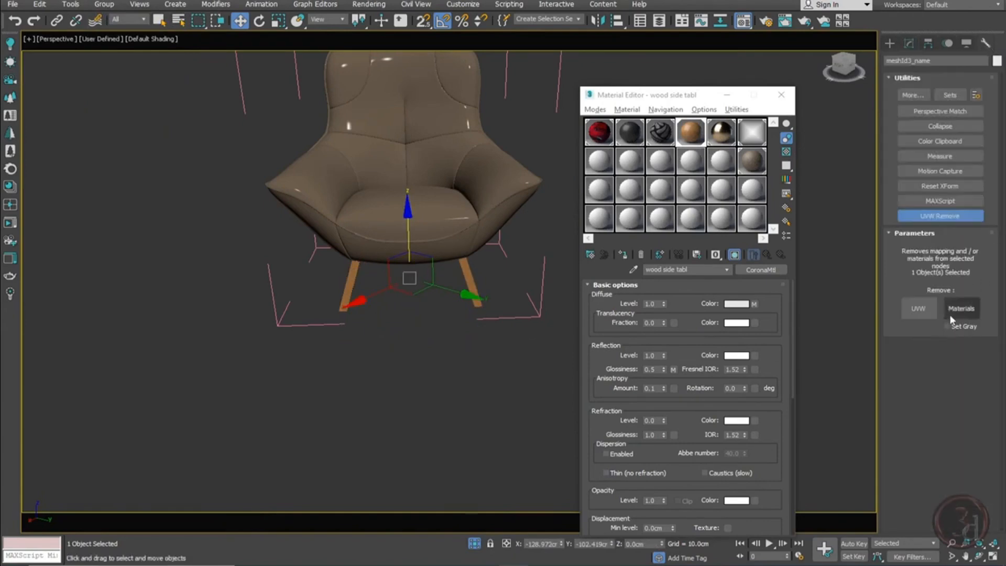
{"action": "left_click", "coordinate": [931, 185]}
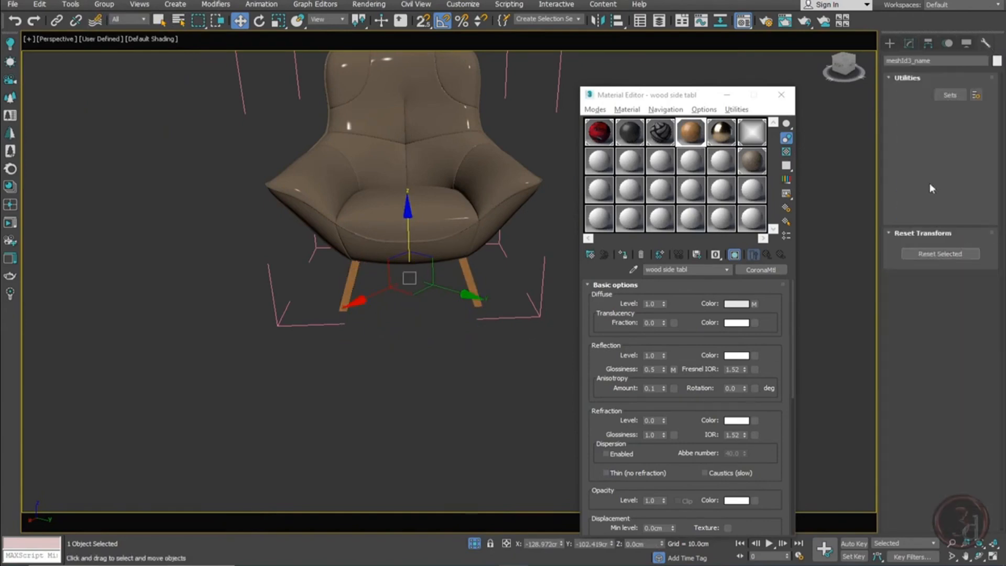
{"action": "left_click", "coordinate": [943, 254]}
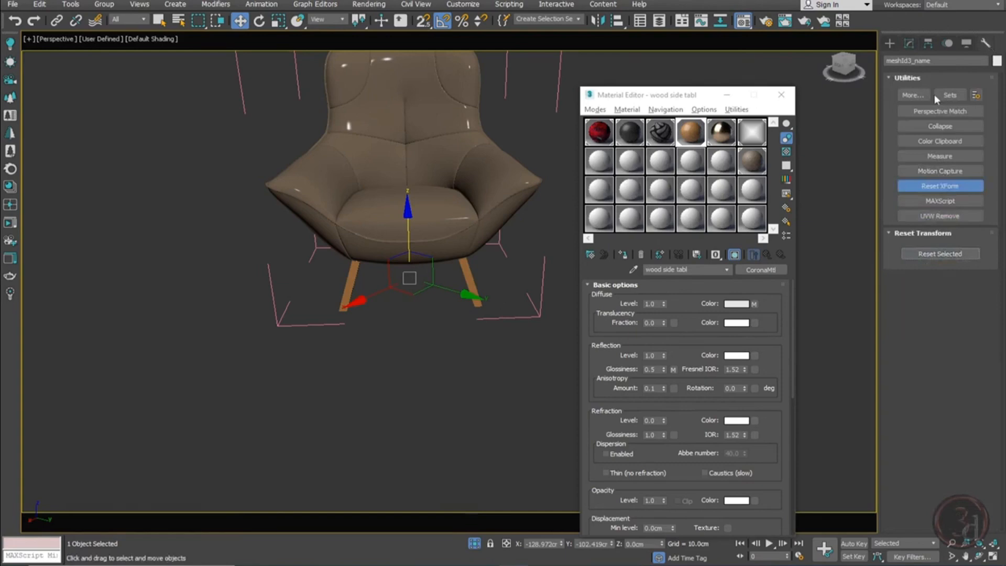
{"action": "left_click", "coordinate": [908, 43]}
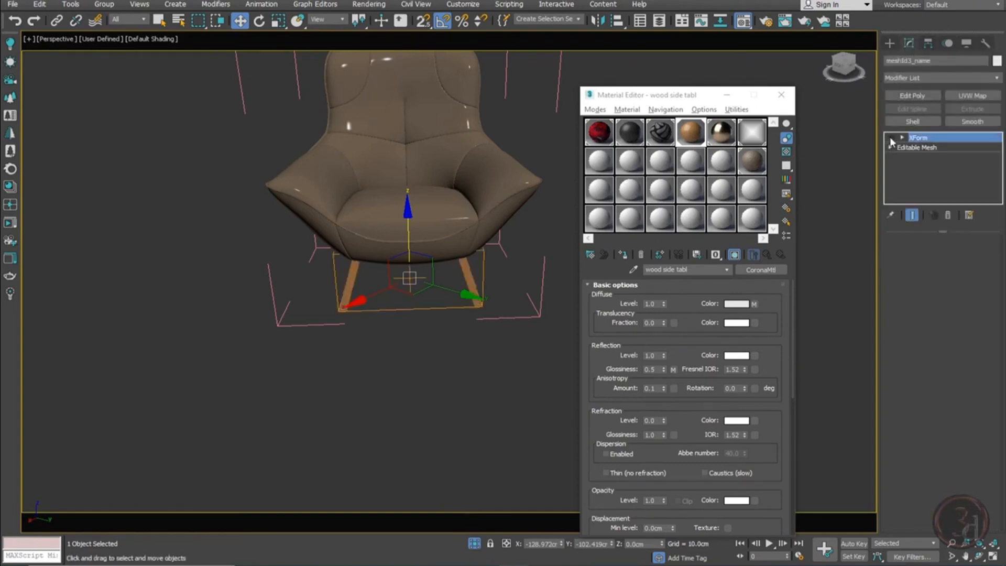
{"action": "right_click", "coordinate": [950, 138]}
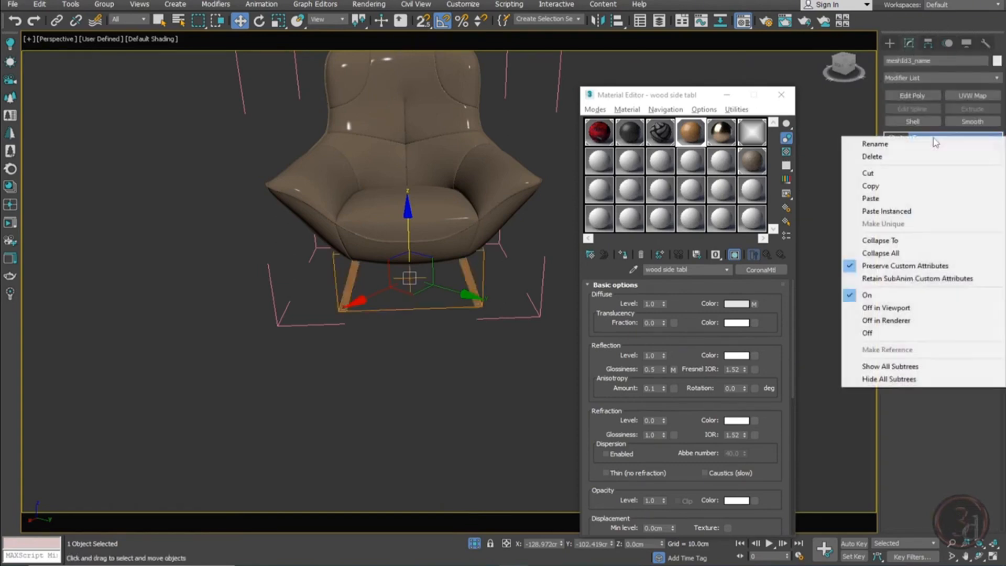
{"action": "left_click", "coordinate": [910, 241]}
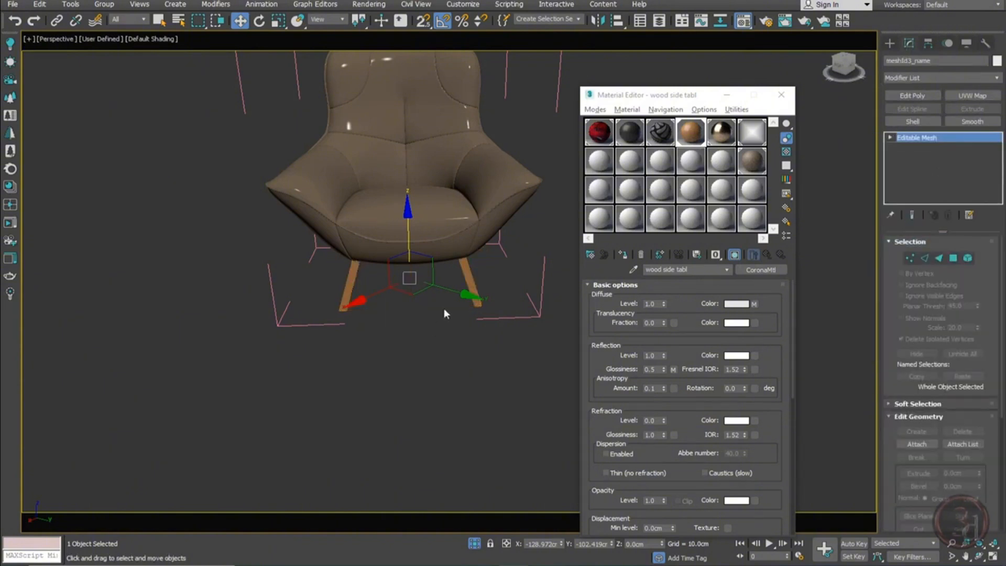
Apply a new UVW Map modifier with Box mapping to the reset chair legs
{"action": "scroll", "coordinate": [445, 310], "scroll_direction": "up", "scroll_amount": 5}
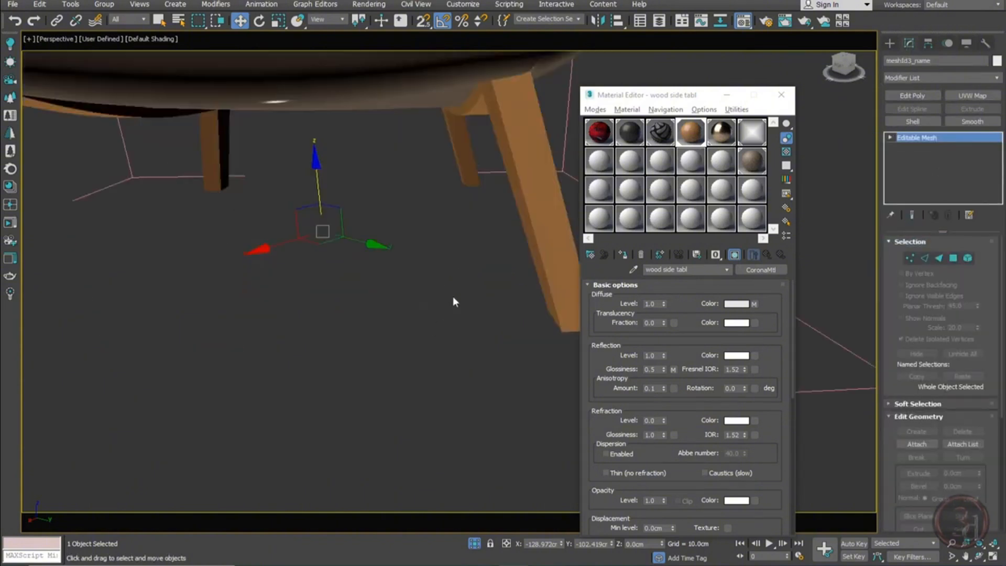
{"action": "left_click", "coordinate": [973, 95]}
{"action": "left_click", "coordinate": [928, 308]}
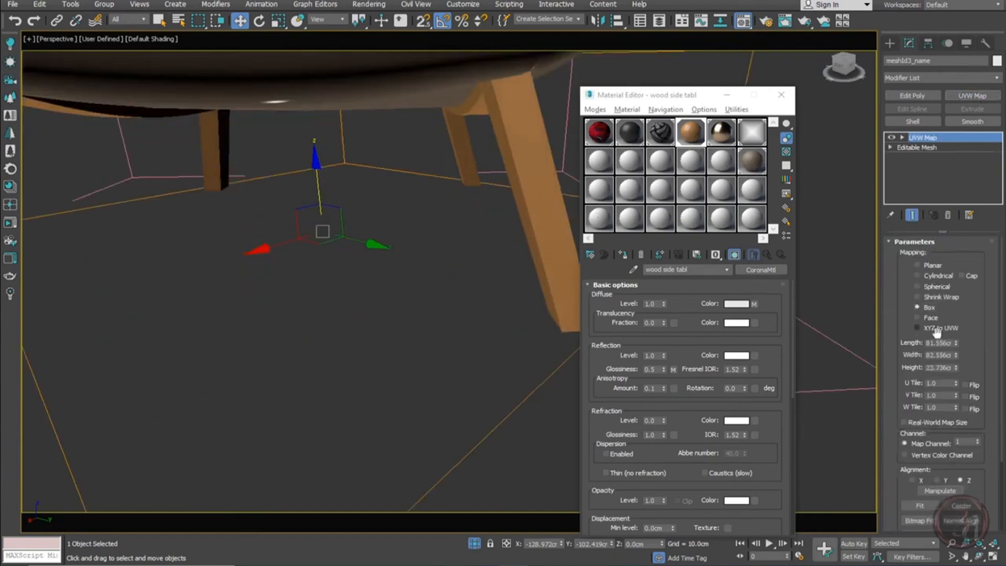
Set the new box mapping's length, width and height to 1 cm each
{"action": "double_click", "coordinate": [941, 343]}
{"action": "type", "text": "1"}
{"action": "key", "text": "Tab"}
{"action": "type", "text": "1"}
{"action": "key", "text": "Tab"}
{"action": "type", "text": "1"}
{"action": "key", "text": "Tab"}
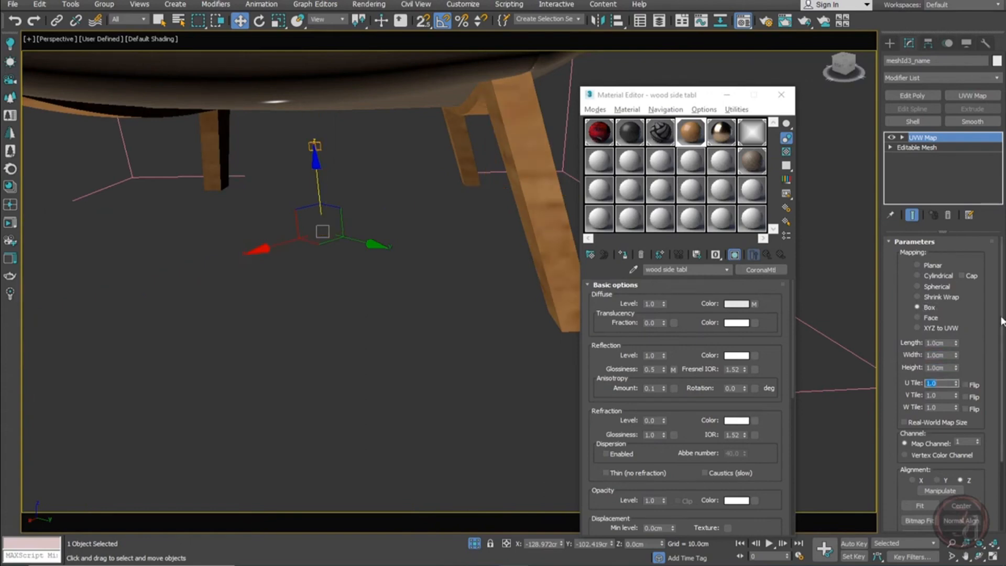
Set the length, width and height of the legs' box mapping to 0.25 cm each
{"action": "double_click", "coordinate": [943, 343]}
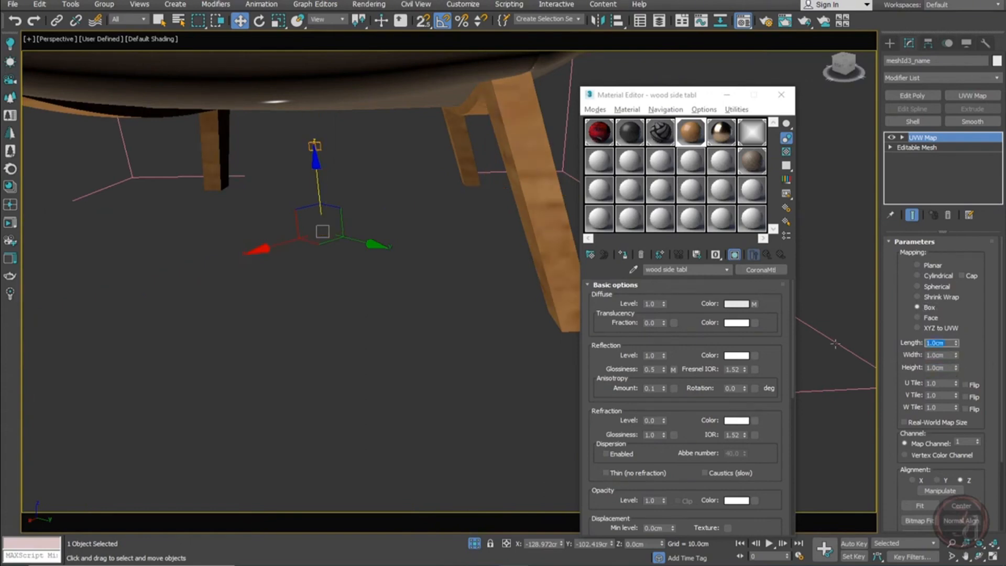
{"action": "type", "text": "0.25"}
{"action": "key", "text": "Tab"}
{"action": "type", "text": "0.25"}
{"action": "key", "text": "Tab"}
{"action": "type", "text": "0.25"}
{"action": "key", "text": "Tab"}
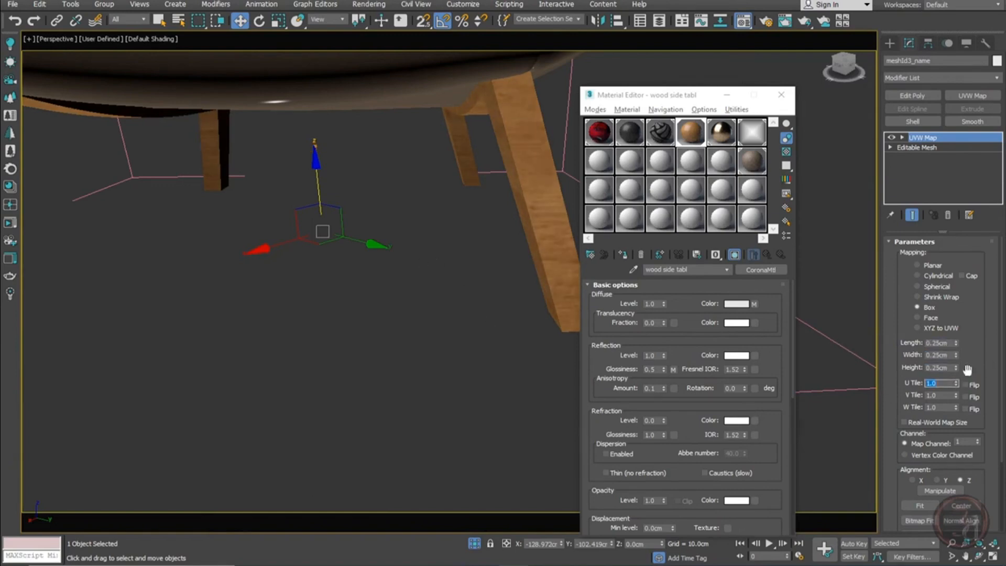
Try the Y alignment for the legs' mapping, and set the alignment to X
{"action": "left_click_drag", "start_coordinate": [980, 367], "coordinate": [975, 315]}
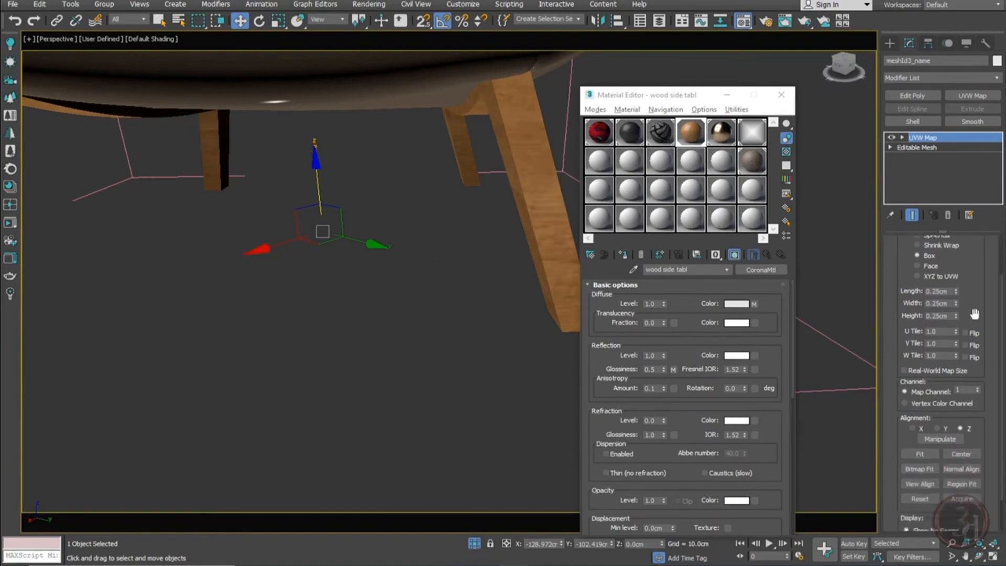
{"action": "left_click", "coordinate": [938, 428]}
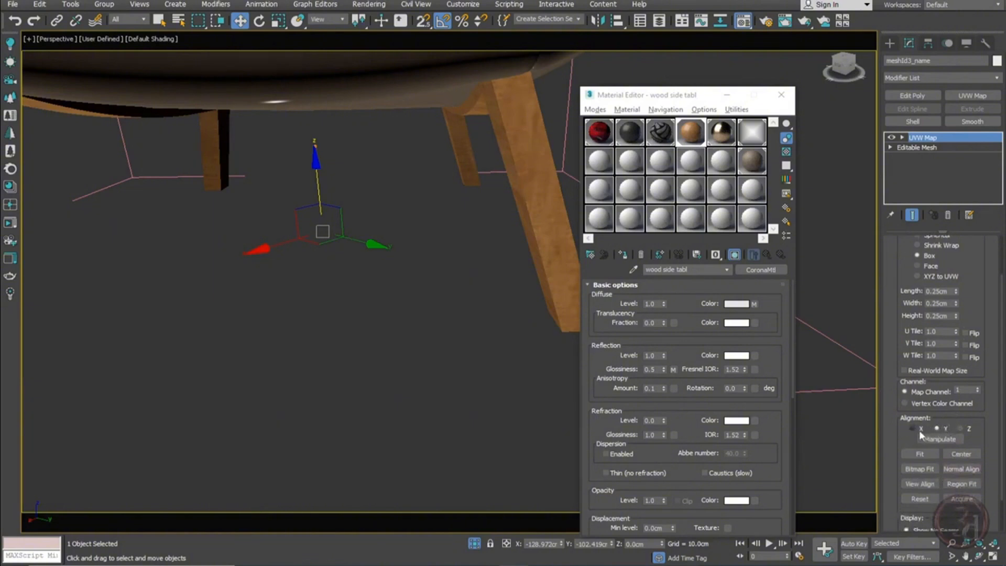
{"action": "left_click", "coordinate": [915, 429]}
{"action": "scroll", "coordinate": [409, 210], "scroll_direction": "down", "scroll_amount": 5}
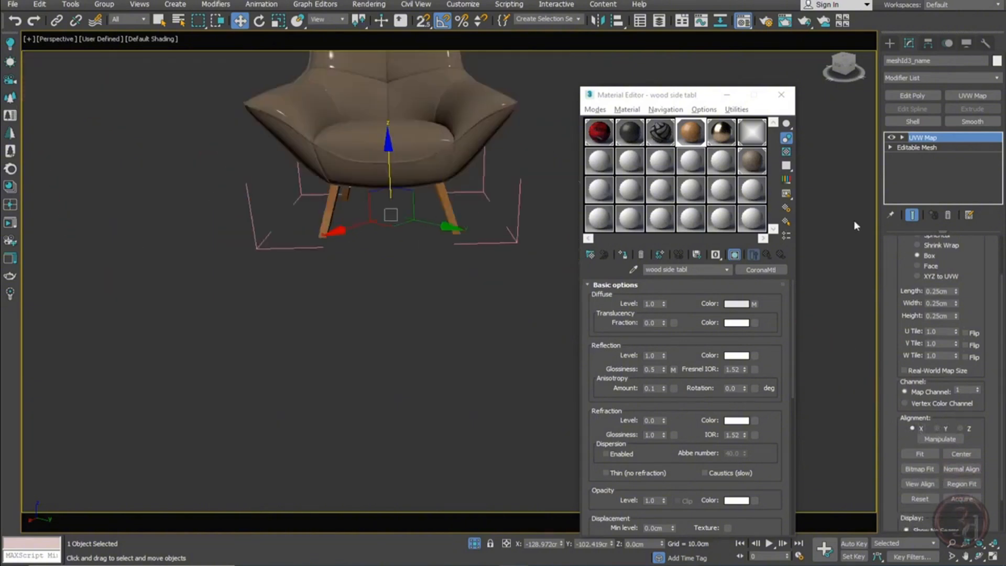
View the chair legs' mapping from above in shaded display and activate the Gizmo of their UVW Map modifier
{"action": "scroll", "coordinate": [414, 188], "scroll_direction": "up", "scroll_amount": 10}
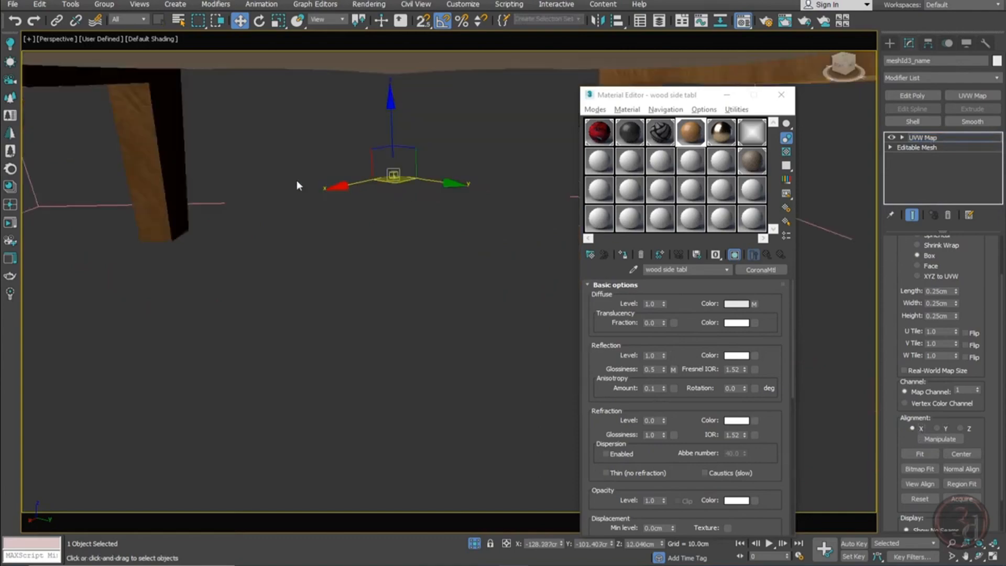
{"action": "scroll", "coordinate": [404, 181], "scroll_direction": "down", "scroll_amount": 3}
{"action": "key", "text": "t"}
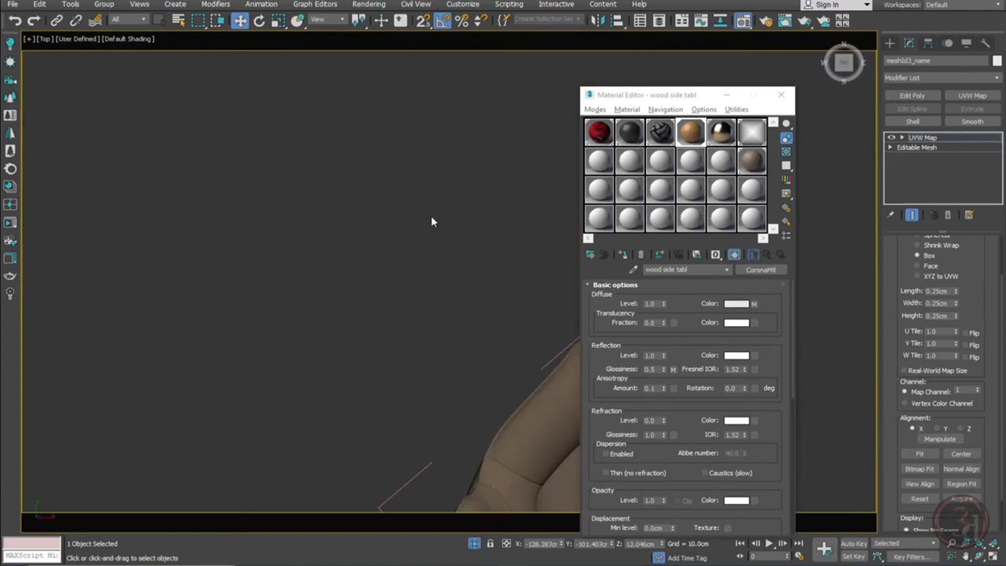
{"action": "key", "text": "F3"}
{"action": "key", "text": "z"}
{"action": "middle_click_drag", "start_coordinate": [451, 247], "coordinate": [310, 148]}
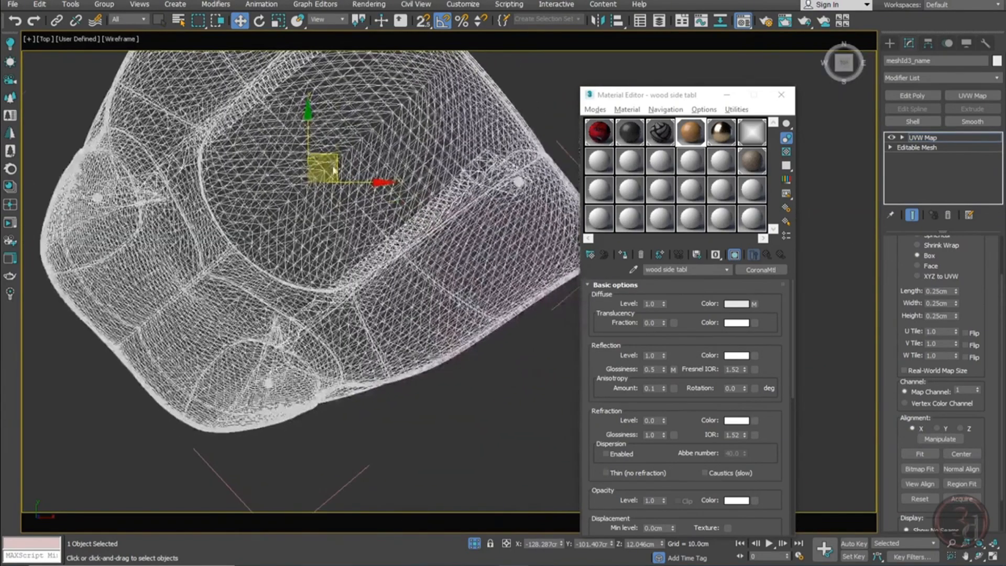
{"action": "key", "text": "F3"}
{"action": "middle_click_drag", "start_coordinate": [413, 290], "coordinate": [315, 192], "text": "alt"}
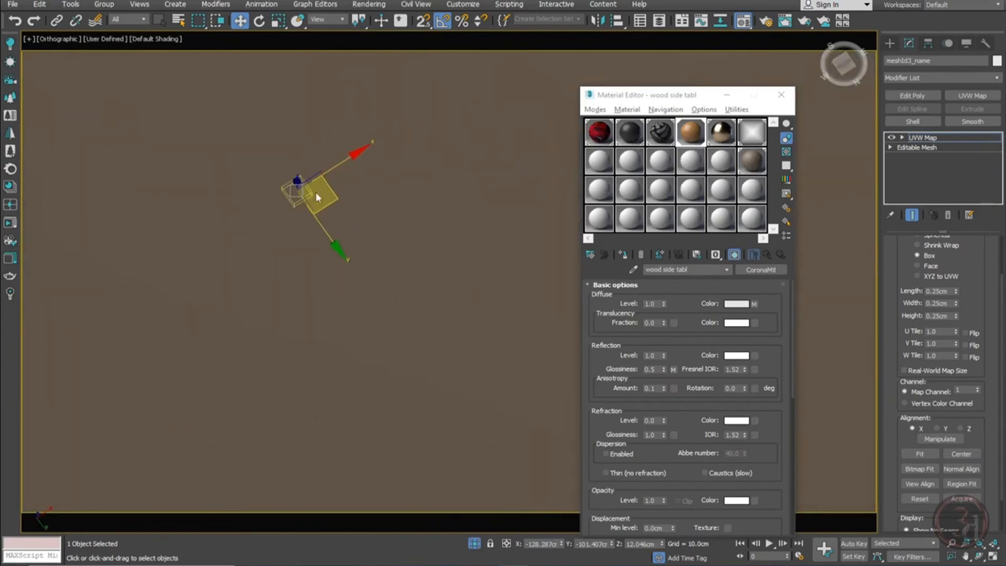
{"action": "left_click", "coordinate": [903, 137]}
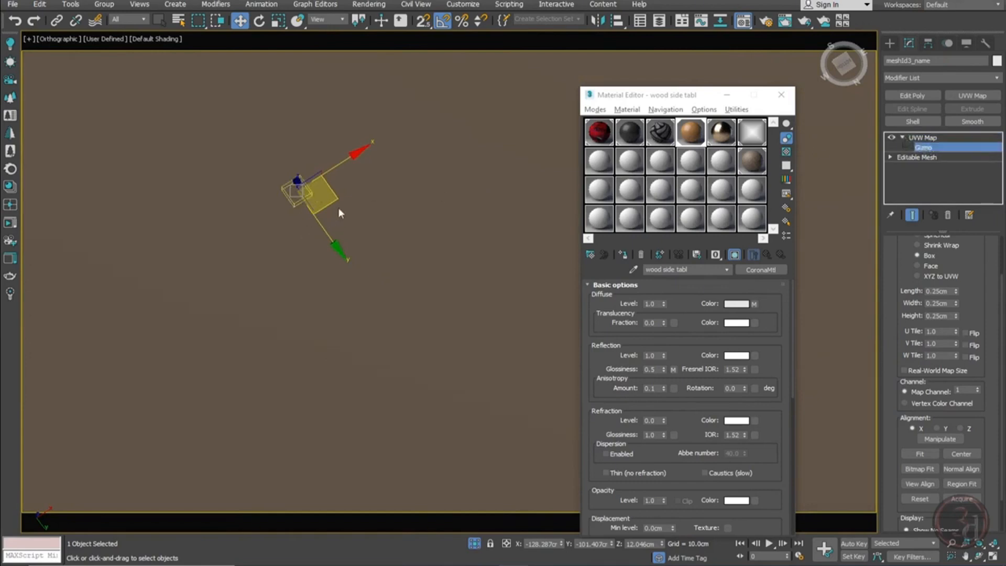
Rotate the legs' UVW Map gizmo about its Z axis to reorient the wood texture
{"action": "key", "text": "e"}
{"action": "left_click_drag", "start_coordinate": [328, 130], "coordinate": [345, 134]}
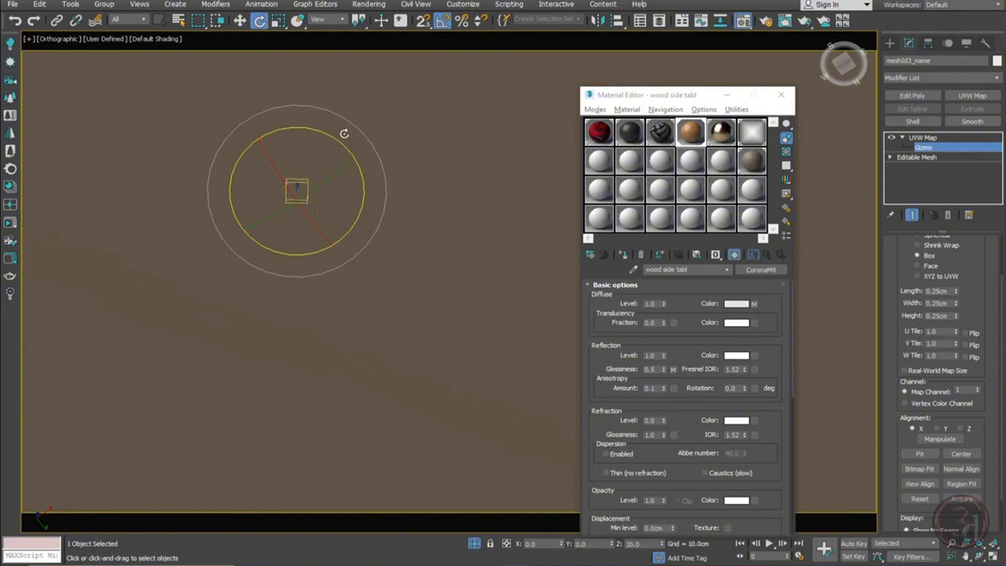
{"action": "left_click_drag", "start_coordinate": [344, 134], "coordinate": [355, 140]}
{"action": "left_click_drag", "start_coordinate": [363, 175], "coordinate": [377, 178]}
{"action": "scroll", "coordinate": [366, 215], "scroll_direction": "down", "scroll_amount": 3}
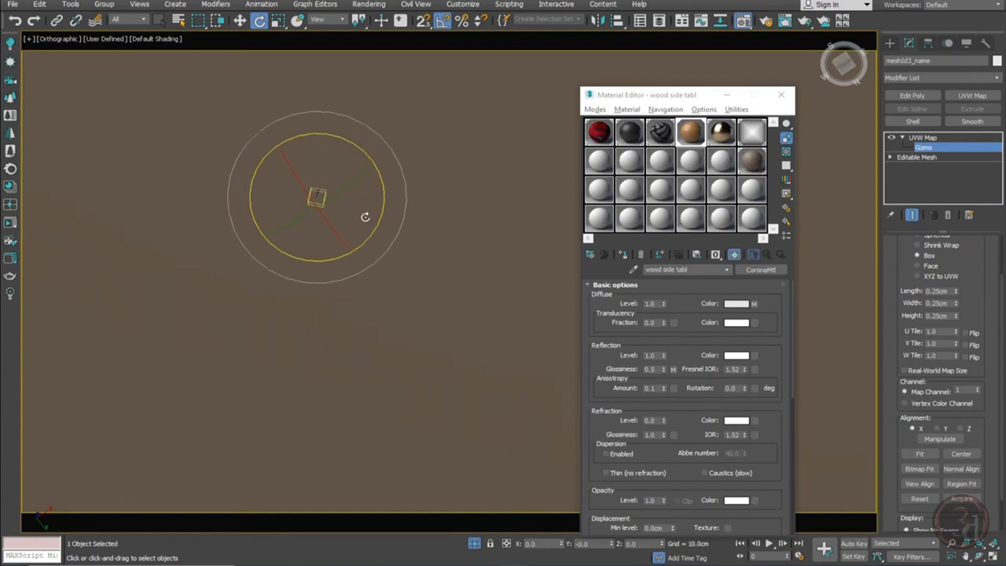
{"action": "middle_click_drag", "start_coordinate": [436, 251], "coordinate": [433, 348], "text": "alt"}
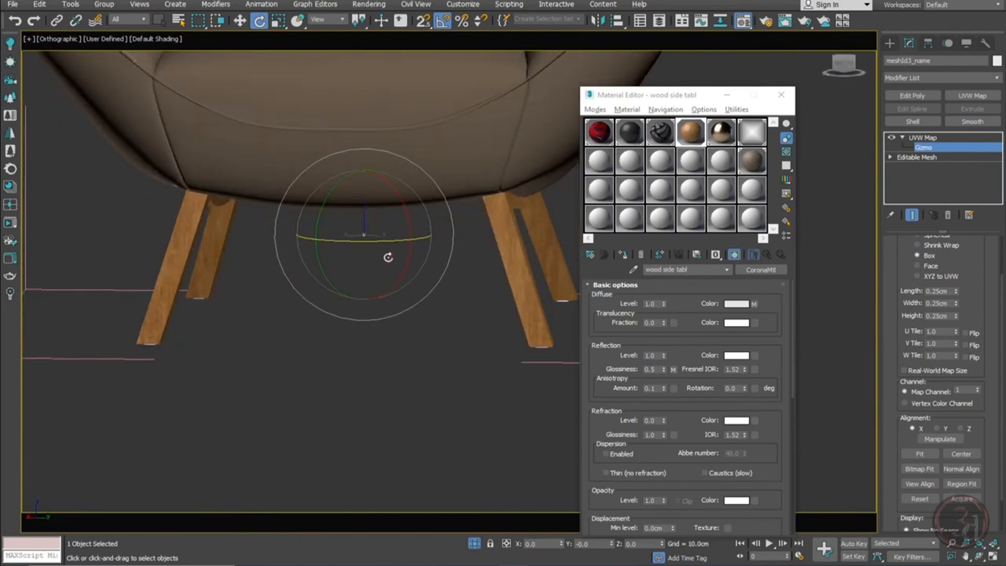
{"action": "left_click_drag", "start_coordinate": [383, 239], "coordinate": [400, 239]}
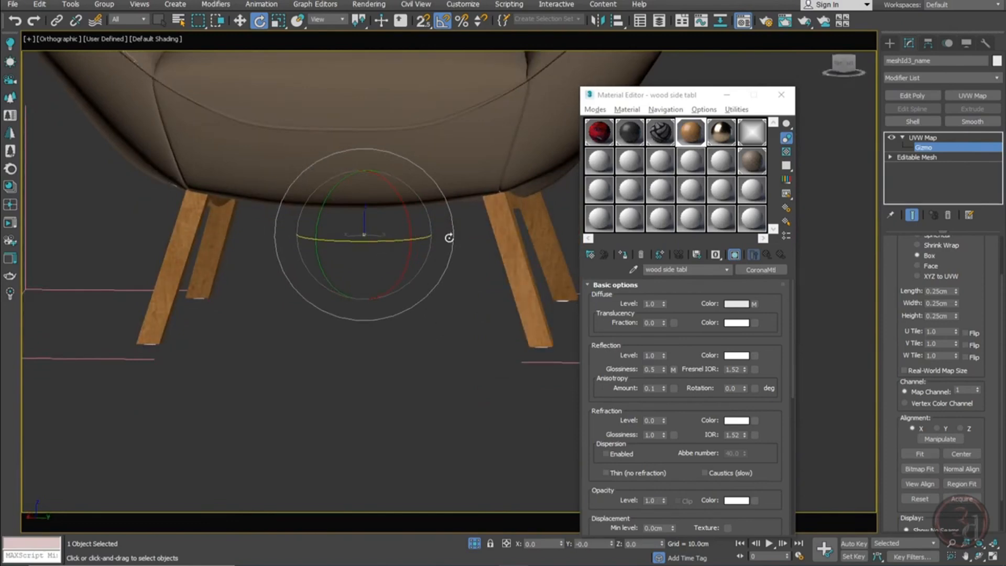
{"action": "key", "text": "w"}
Examine the wood grain's direction and scale up close on the different faces of the chair legs
{"action": "middle_click_drag", "start_coordinate": [456, 304], "coordinate": [445, 285], "text": "alt"}
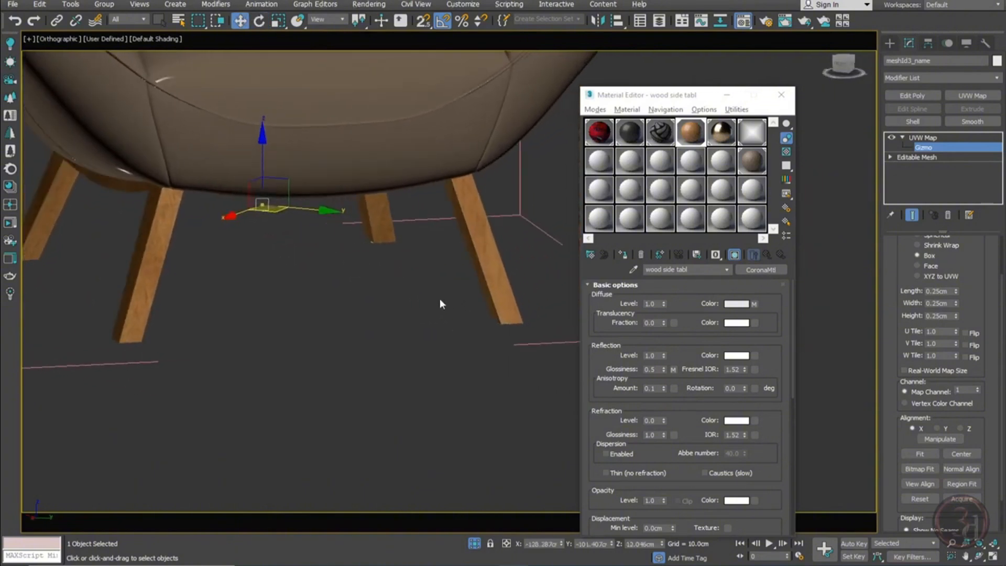
{"action": "key", "text": "p"}
{"action": "scroll", "coordinate": [509, 226], "scroll_direction": "up", "scroll_amount": 3}
{"action": "scroll", "coordinate": [435, 255], "scroll_direction": "down", "scroll_amount": 3}
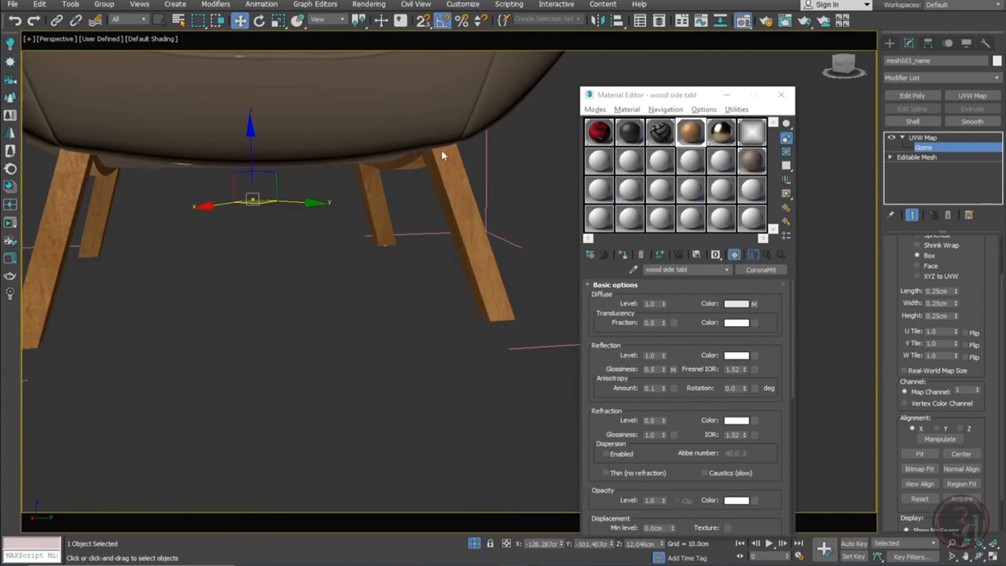
{"action": "scroll", "coordinate": [441, 152], "scroll_direction": "up", "scroll_amount": 2}
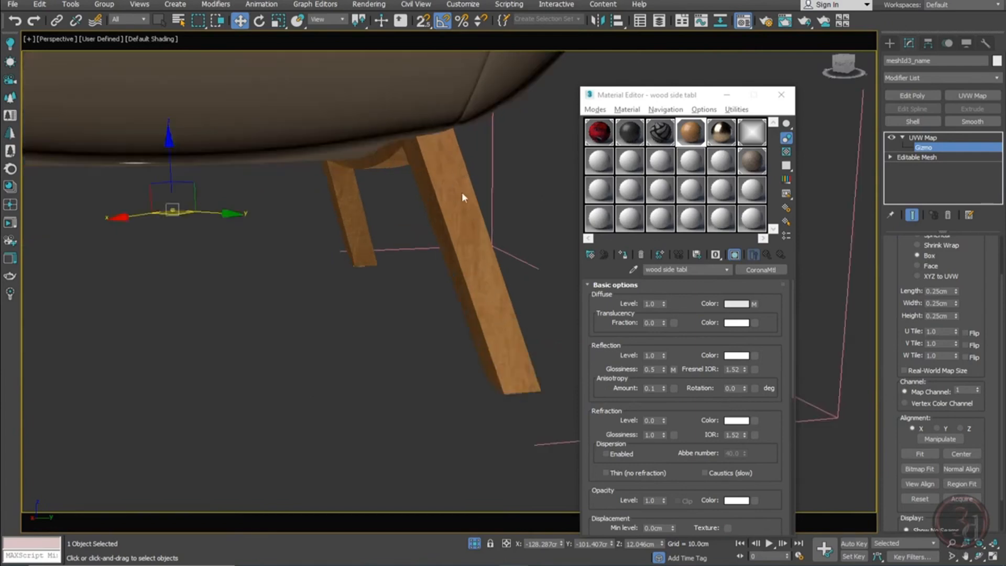
{"action": "middle_click_drag", "start_coordinate": [492, 348], "coordinate": [438, 313], "text": "alt"}
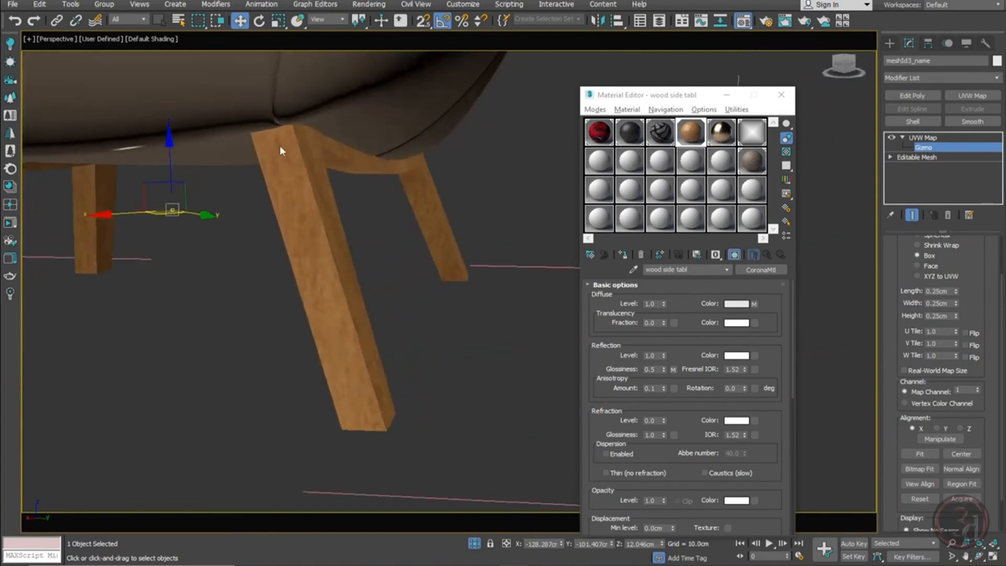
{"action": "middle_click_drag", "start_coordinate": [301, 289], "coordinate": [390, 275], "text": "alt"}
{"action": "scroll", "coordinate": [445, 229], "scroll_direction": "down", "scroll_amount": 3}
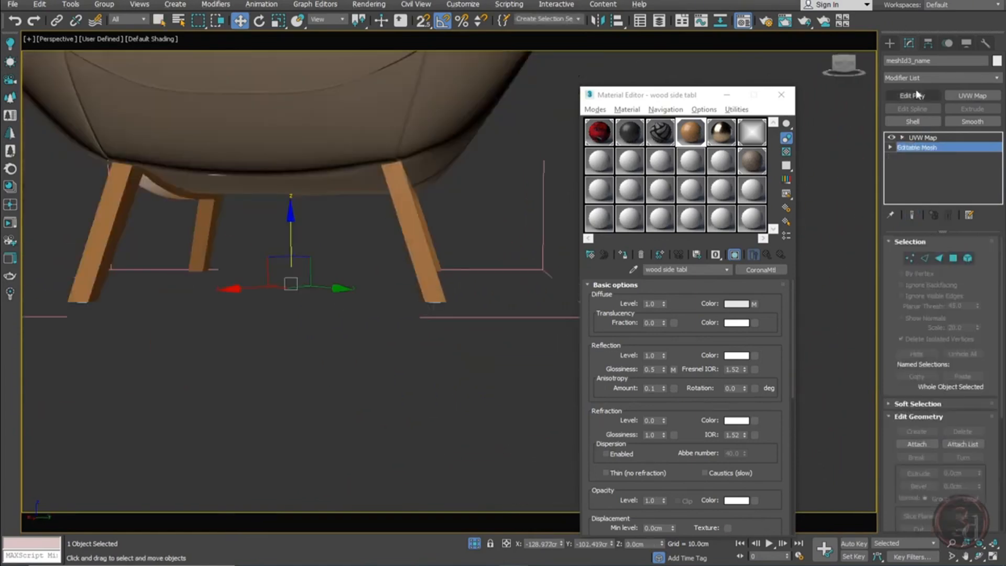
Add an Edit Poly modifier beneath the UVW Map, select one side's leg polygons, and return to the UVW Map level
{"action": "left_click", "coordinate": [918, 94]}
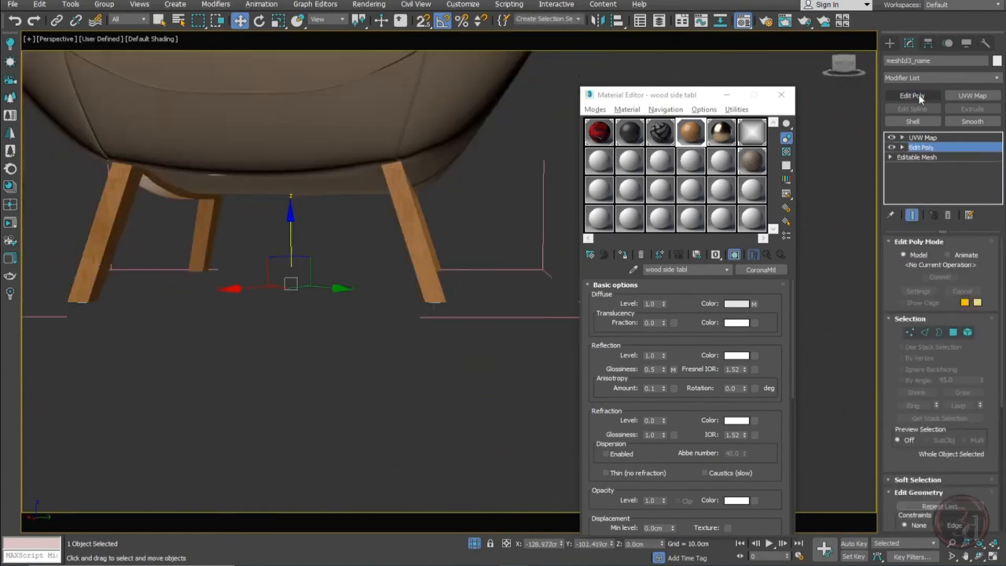
{"action": "left_click", "coordinate": [953, 333]}
{"action": "left_click_drag", "start_coordinate": [349, 370], "coordinate": [544, 84]}
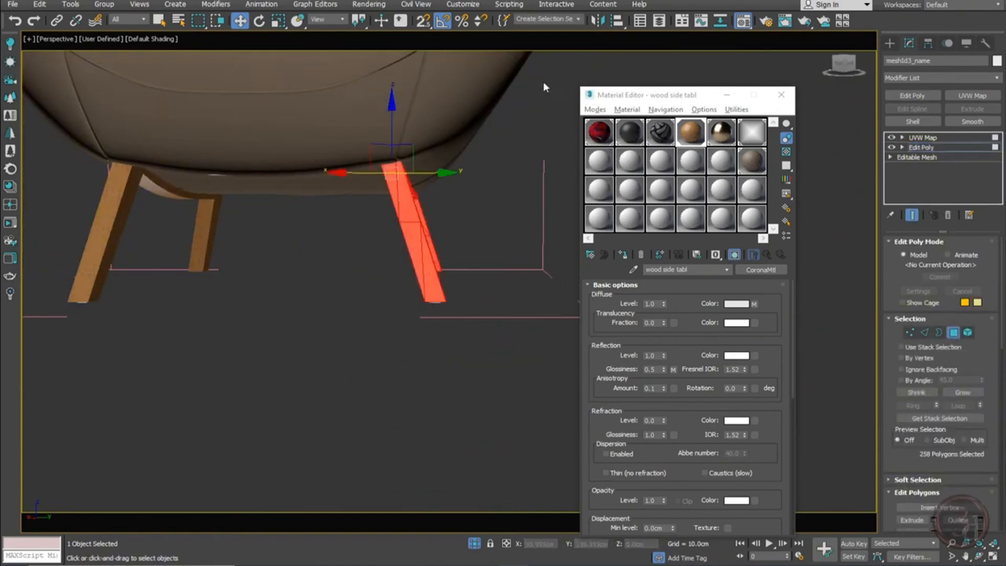
{"action": "middle_click_drag", "start_coordinate": [503, 252], "coordinate": [453, 291], "text": "alt"}
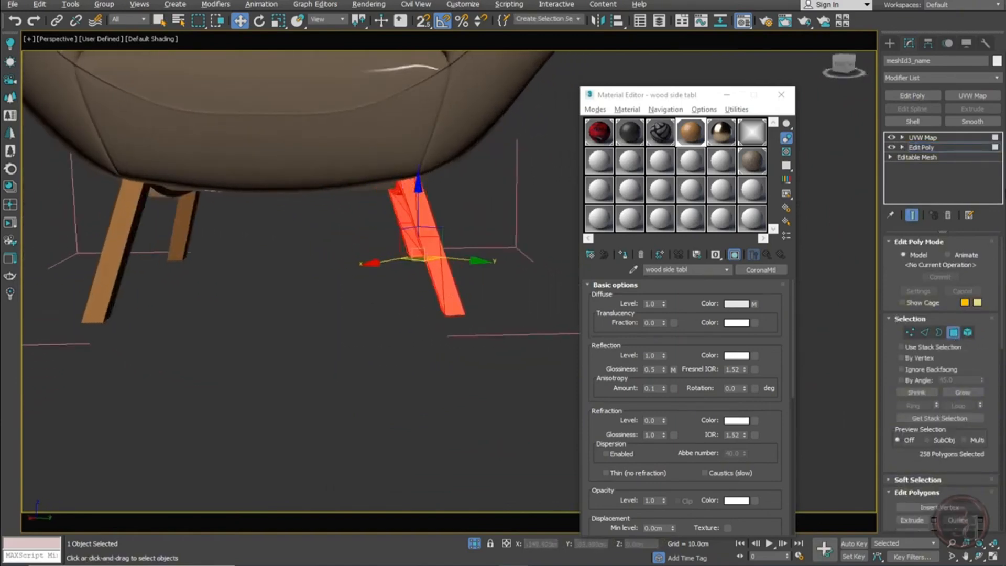
{"action": "left_click", "coordinate": [927, 148]}
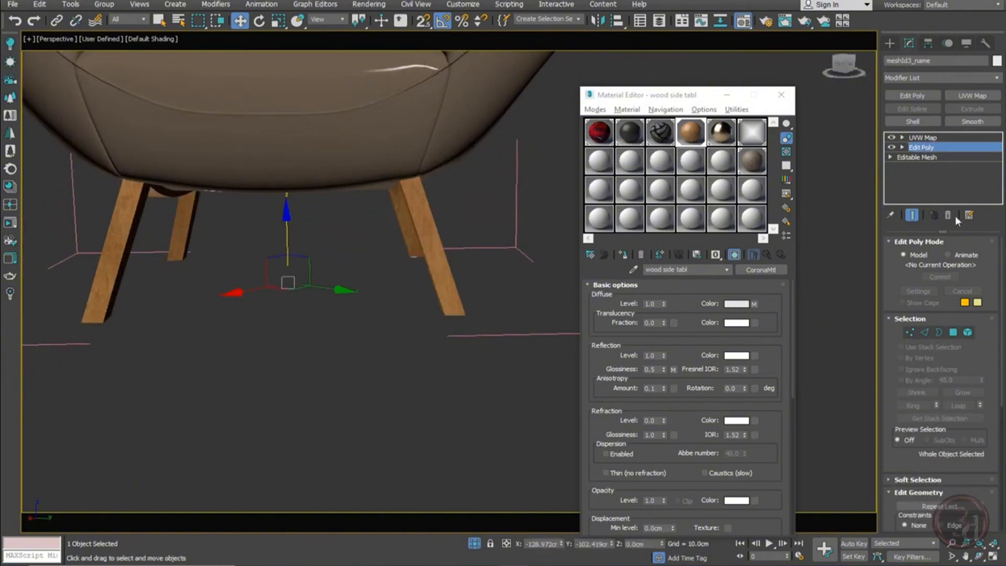
{"action": "left_click", "coordinate": [954, 333]}
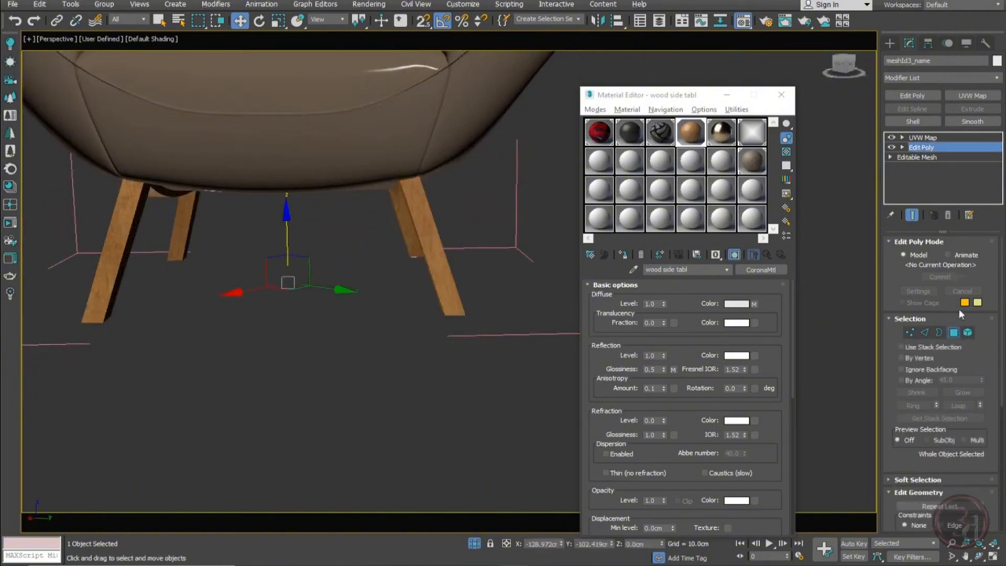
{"action": "left_click", "coordinate": [953, 137]}
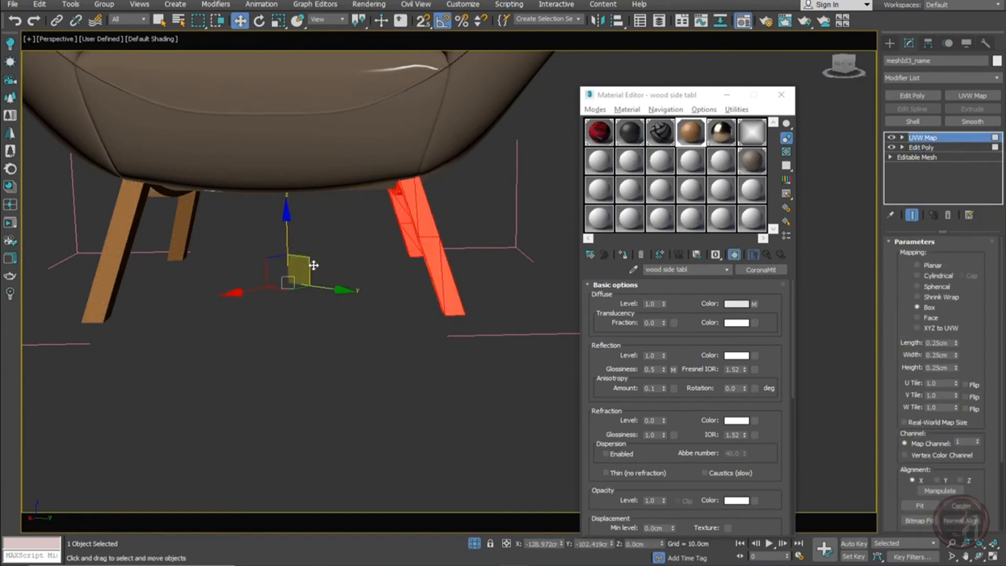
Examine the mapping on the selected leg polygons up close, checking the wireframe and edged-face displays
{"action": "middle_click_drag", "start_coordinate": [422, 252], "coordinate": [416, 274]}
{"action": "left_click", "coordinate": [470, 257]}
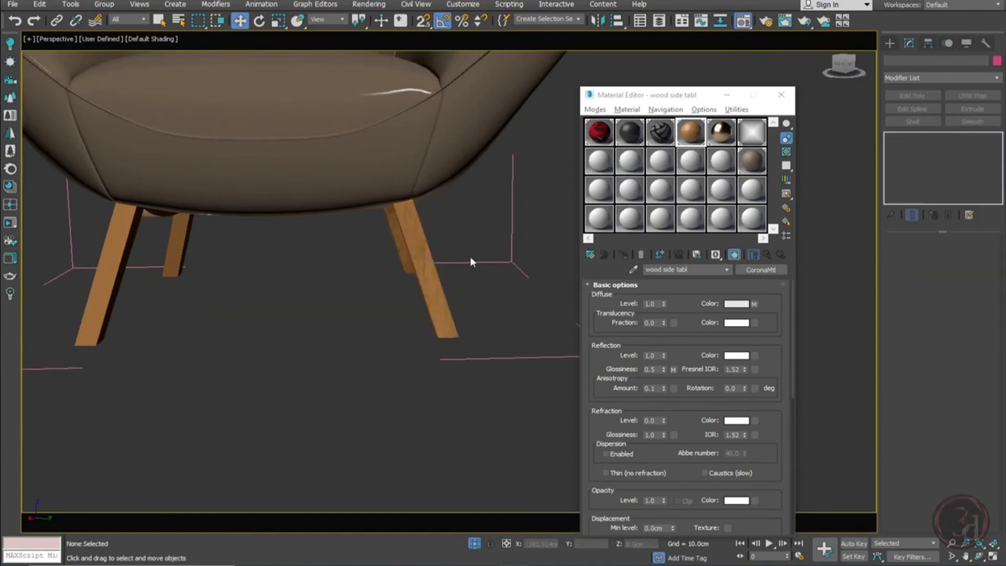
{"action": "left_click", "coordinate": [424, 262]}
{"action": "scroll", "coordinate": [422, 261], "scroll_direction": "up", "scroll_amount": 5}
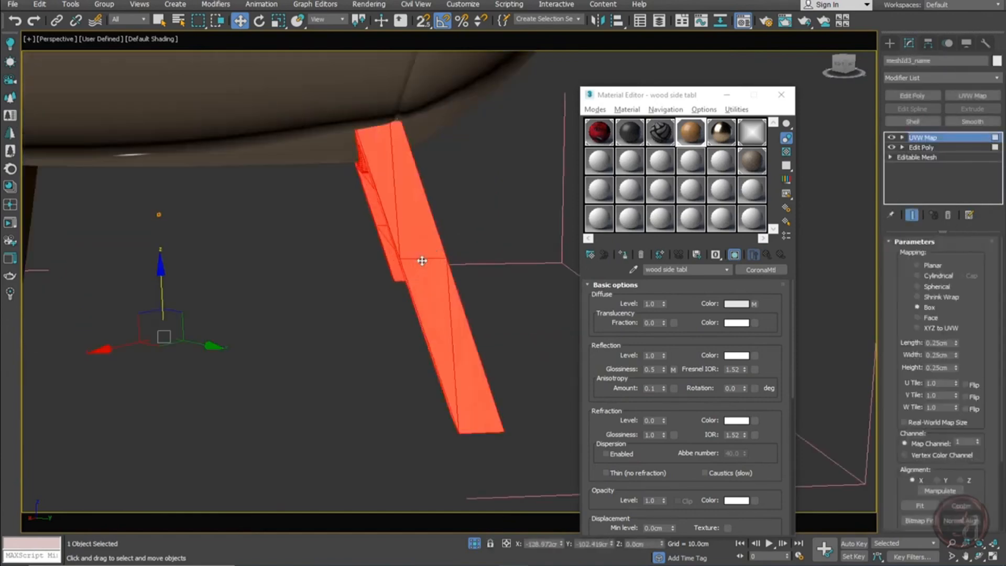
{"action": "scroll", "coordinate": [414, 231], "scroll_direction": "up", "scroll_amount": 5}
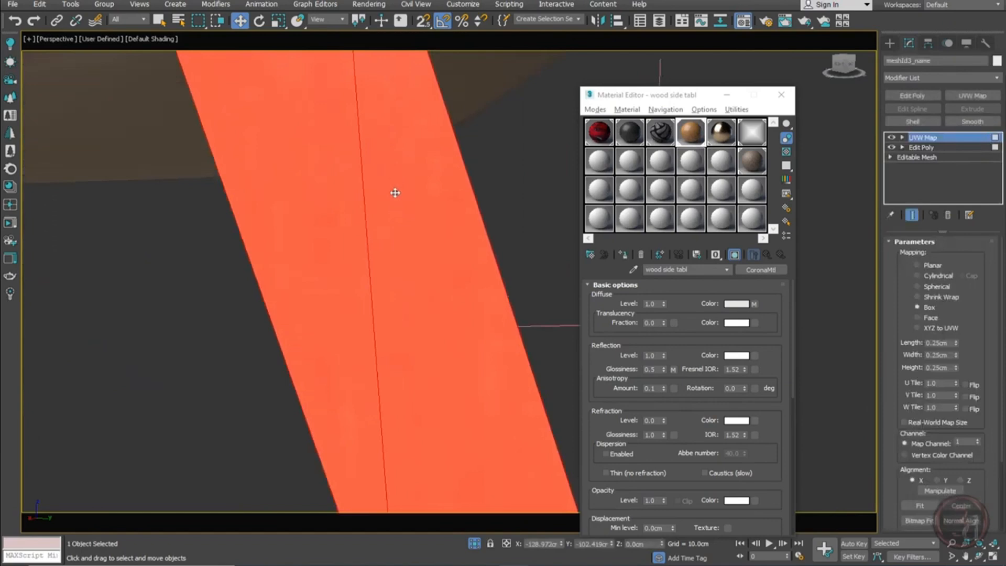
{"action": "key", "text": "F3"}
{"action": "key", "text": "F3"}
{"action": "key", "text": "F4"}
{"action": "key", "text": "F4"}
{"action": "scroll", "coordinate": [305, 139], "scroll_direction": "down", "scroll_amount": 5}
{"action": "scroll", "coordinate": [160, 232], "scroll_direction": "down", "scroll_amount": 3}
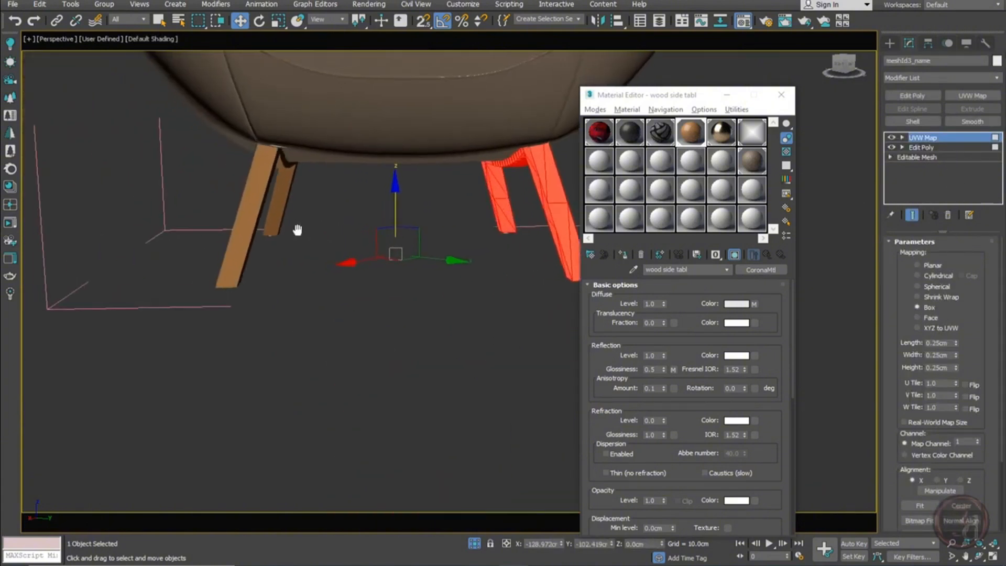
Rotate the UVW Map gizmo to adjust the wood grain on the selected leg polygons, and leave gizmo editing
{"action": "scroll", "coordinate": [352, 260], "scroll_direction": "up", "scroll_amount": 3}
{"action": "scroll", "coordinate": [237, 300], "scroll_direction": "up", "scroll_amount": 3}
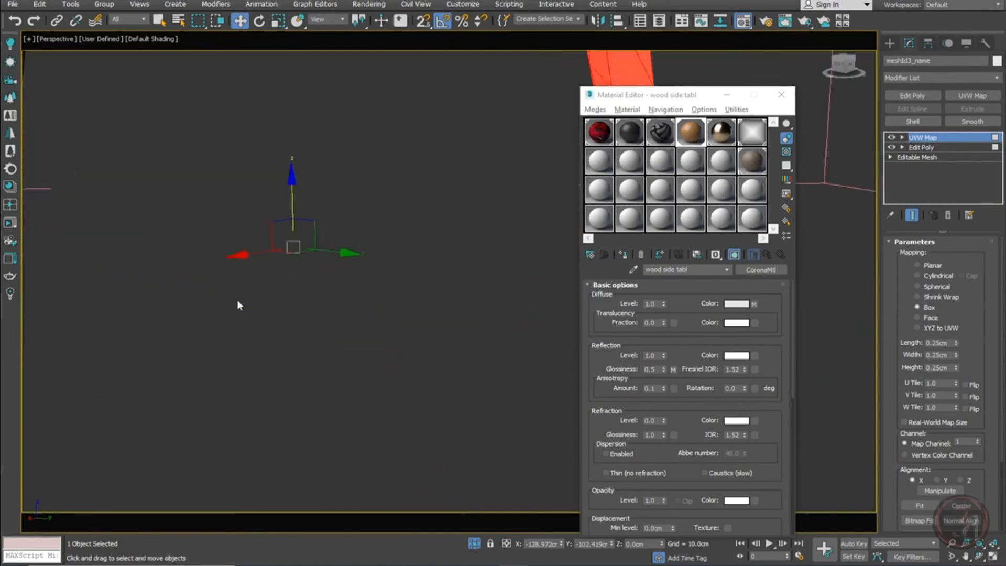
{"action": "scroll", "coordinate": [236, 299], "scroll_direction": "down", "scroll_amount": 1}
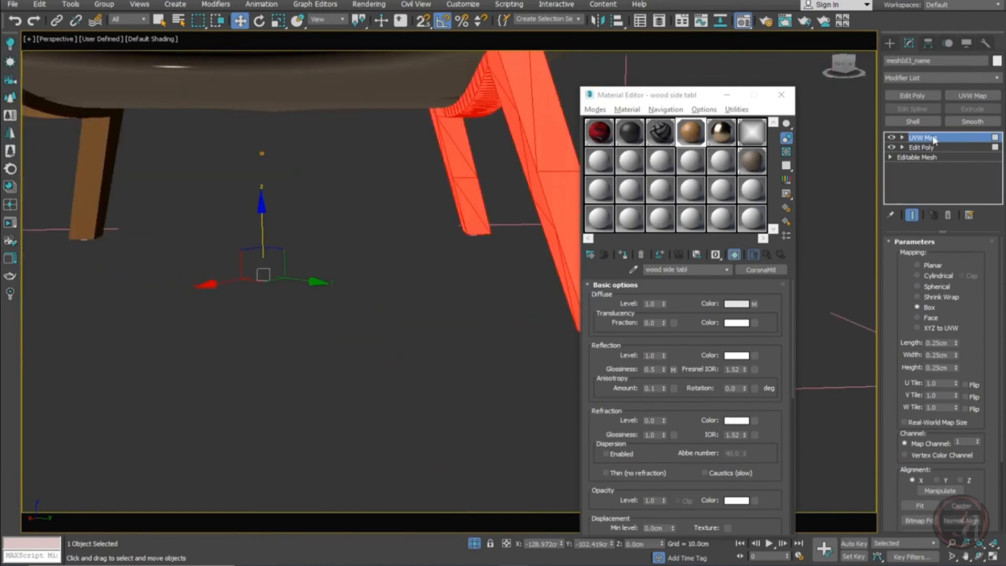
{"action": "key", "text": "1"}
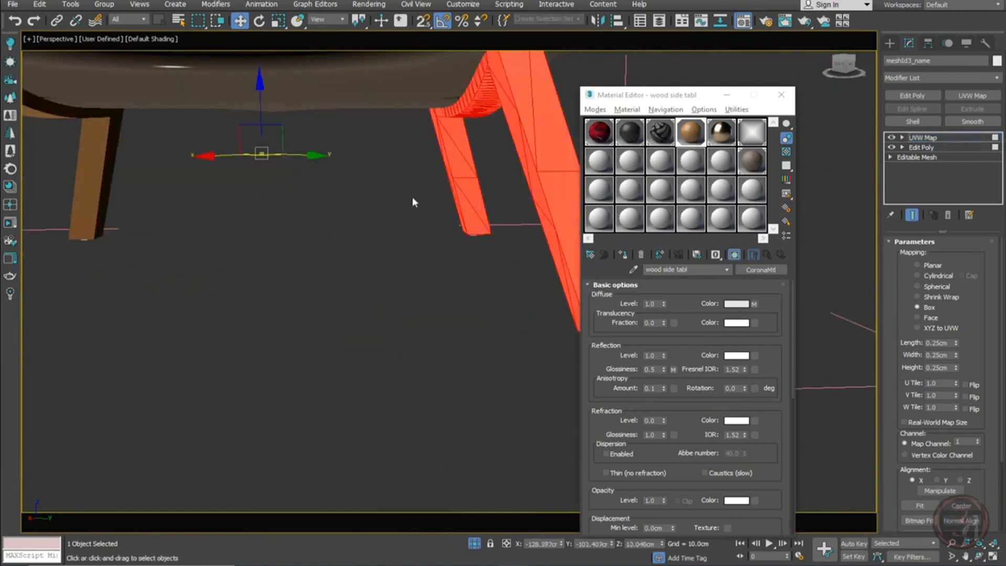
{"action": "left_click", "coordinate": [902, 138]}
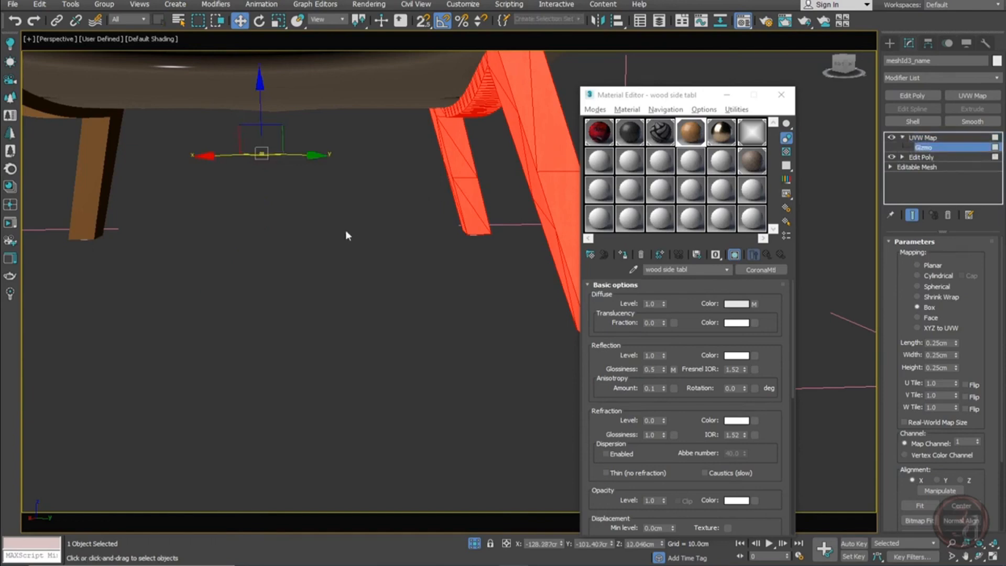
{"action": "key", "text": "e"}
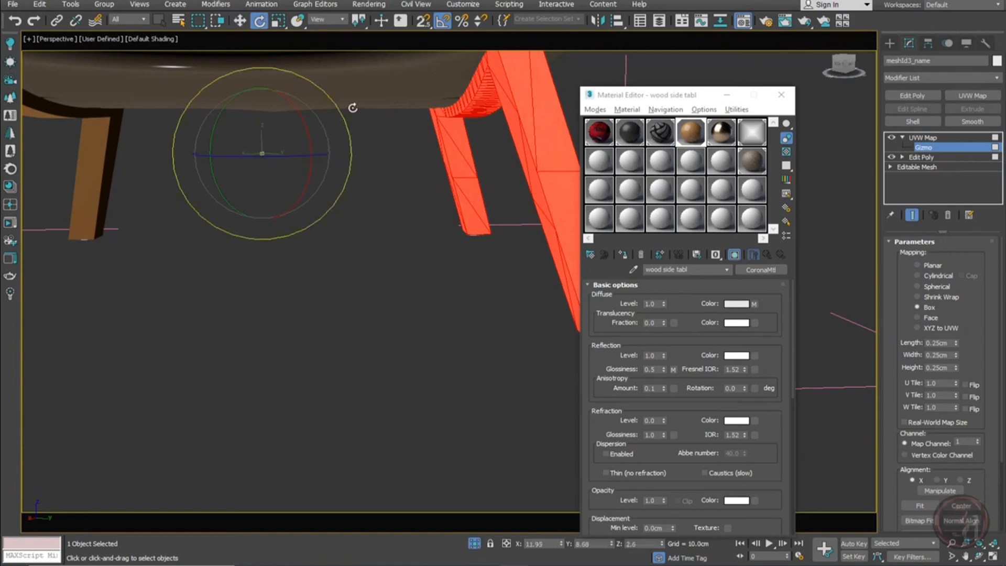
{"action": "scroll", "coordinate": [366, 208], "scroll_direction": "up", "scroll_amount": 8}
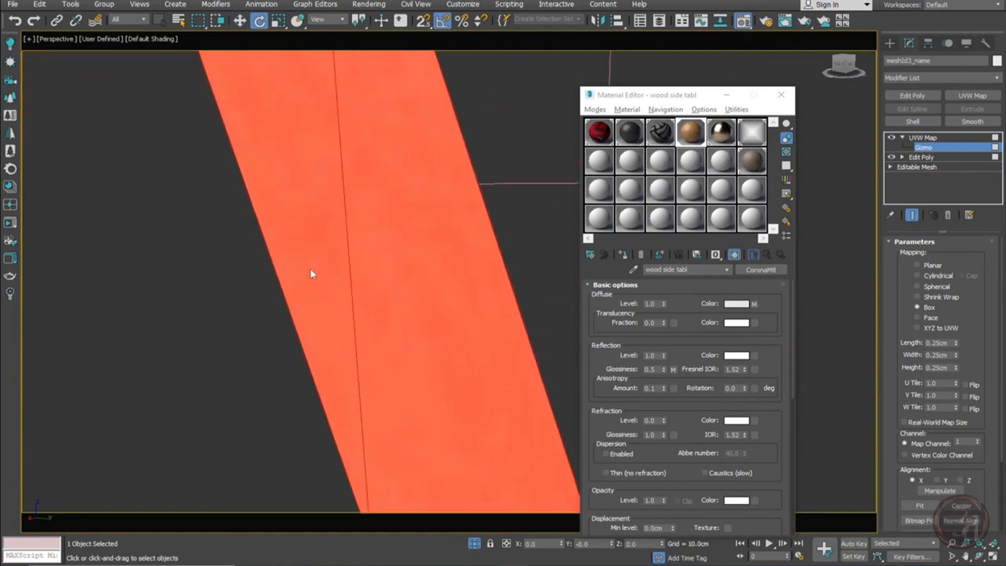
{"action": "scroll", "coordinate": [310, 269], "scroll_direction": "down", "scroll_amount": 8}
{"action": "left_click", "coordinate": [923, 137]}
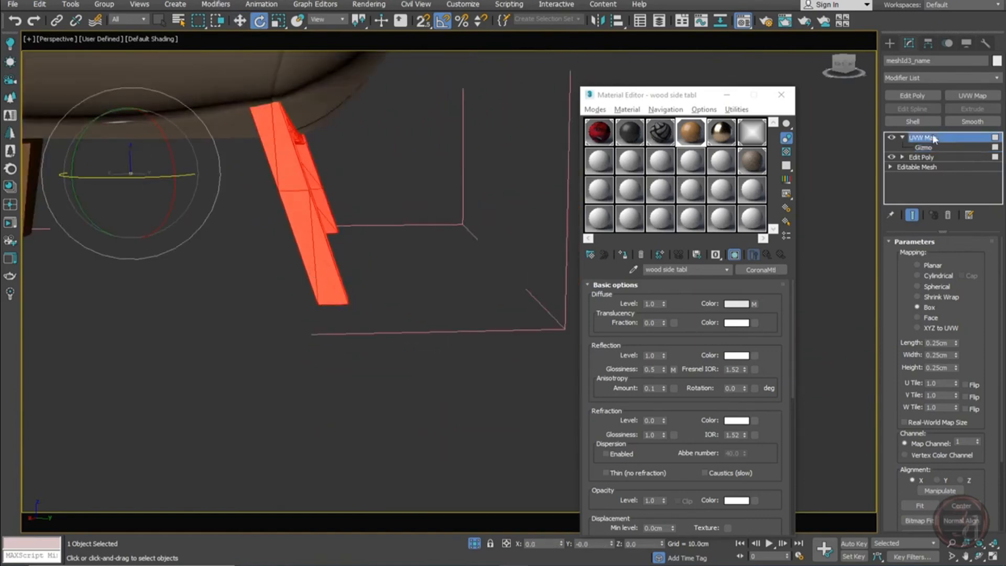
Deselect the legs and examine their wood grain up close and with the whole armchair in view
{"action": "left_click", "coordinate": [359, 392]}
{"action": "scroll", "coordinate": [311, 244], "scroll_direction": "up", "scroll_amount": 5}
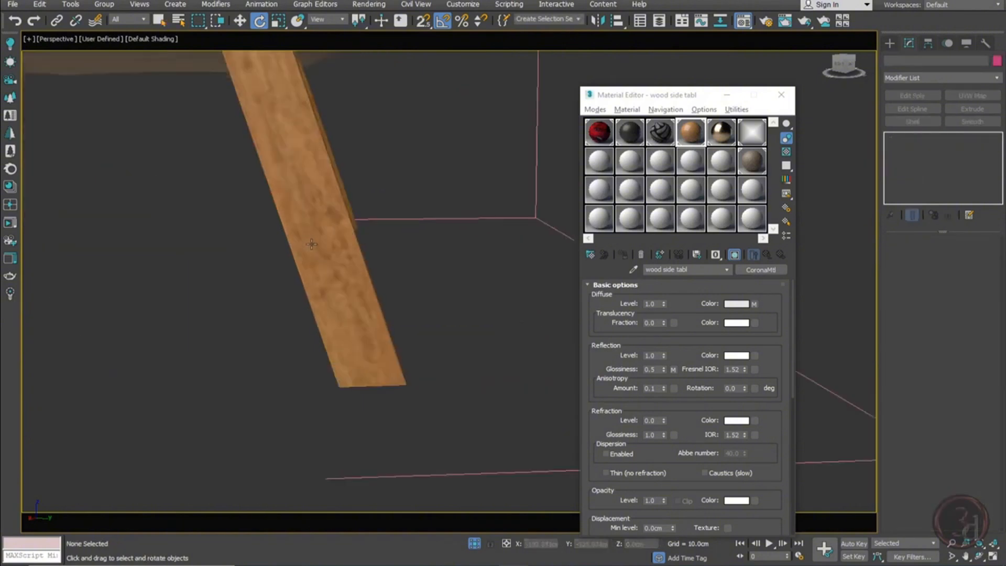
{"action": "scroll", "coordinate": [311, 243], "scroll_direction": "down", "scroll_amount": 5}
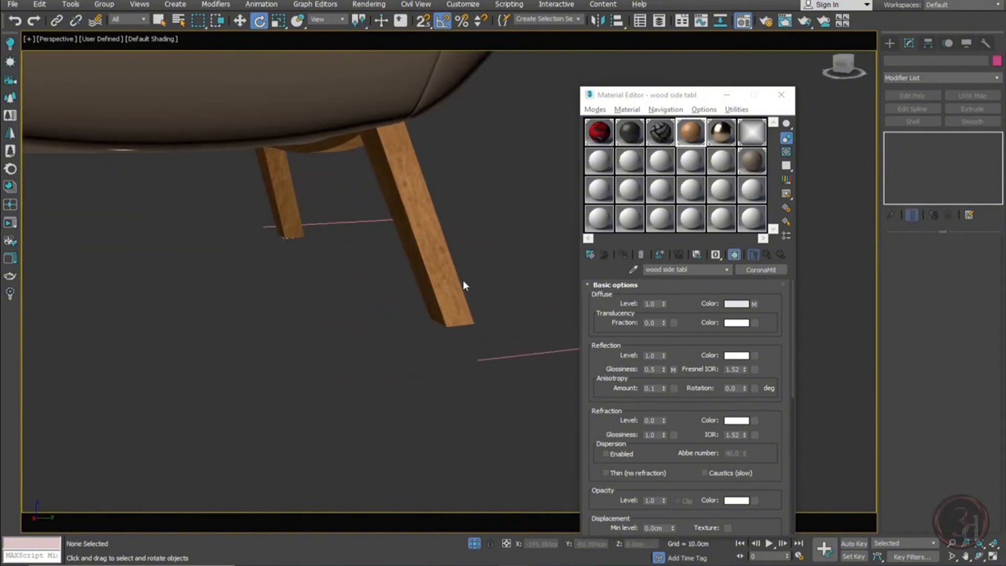
{"action": "middle_click_drag", "start_coordinate": [463, 285], "coordinate": [360, 258], "text": "alt"}
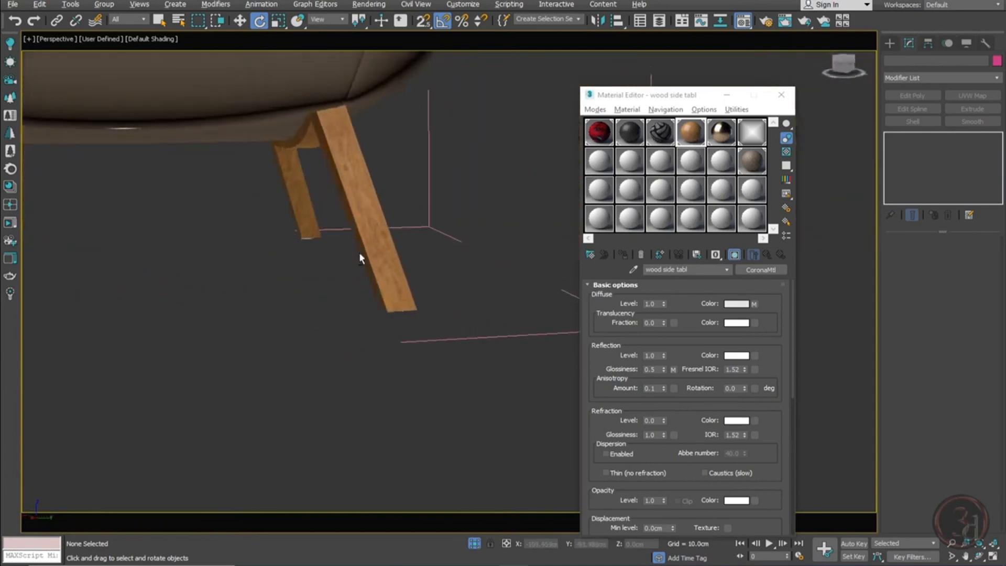
{"action": "scroll", "coordinate": [378, 251], "scroll_direction": "down", "scroll_amount": 5}
{"action": "scroll", "coordinate": [265, 234], "scroll_direction": "up", "scroll_amount": 5}
{"action": "scroll", "coordinate": [272, 240], "scroll_direction": "down", "scroll_amount": 5}
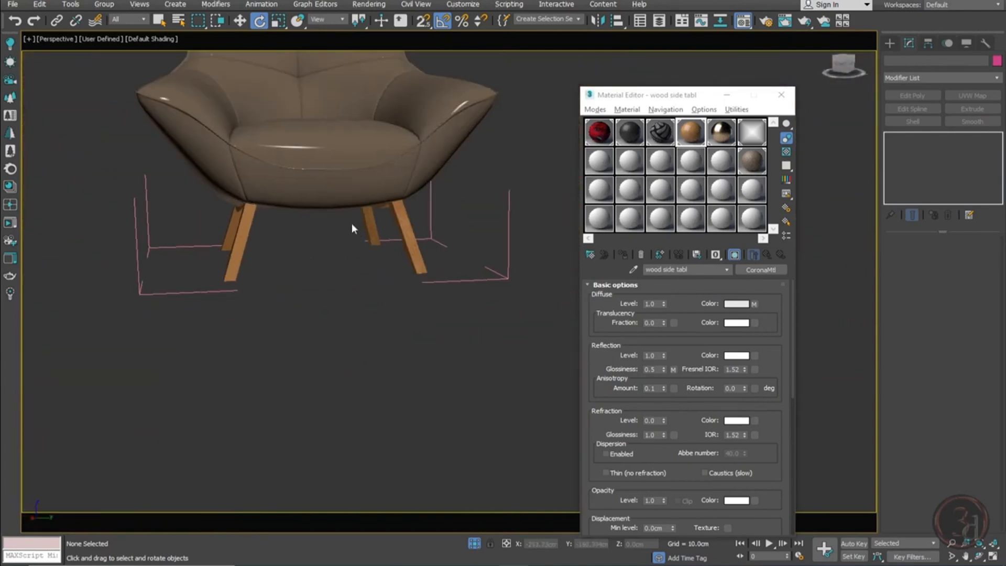
Add an Edit Poly modifier above the legs' UVW Map and delete the polygons of the opposite side's legs by inverting the selection
{"action": "left_click", "coordinate": [402, 217]}
{"action": "scroll", "coordinate": [257, 232], "scroll_direction": "up", "scroll_amount": 5}
{"action": "scroll", "coordinate": [257, 233], "scroll_direction": "down", "scroll_amount": 2}
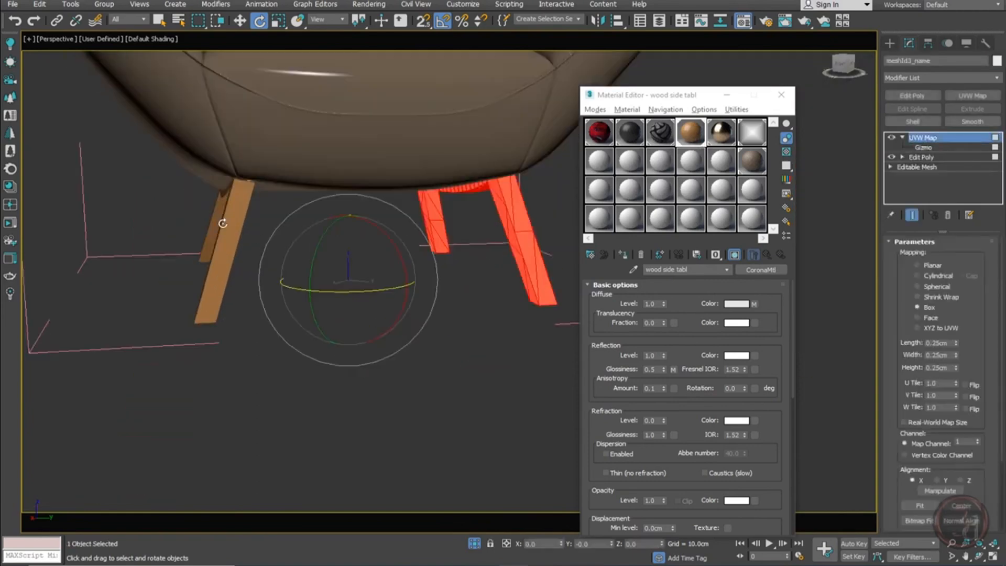
{"action": "key", "text": "w"}
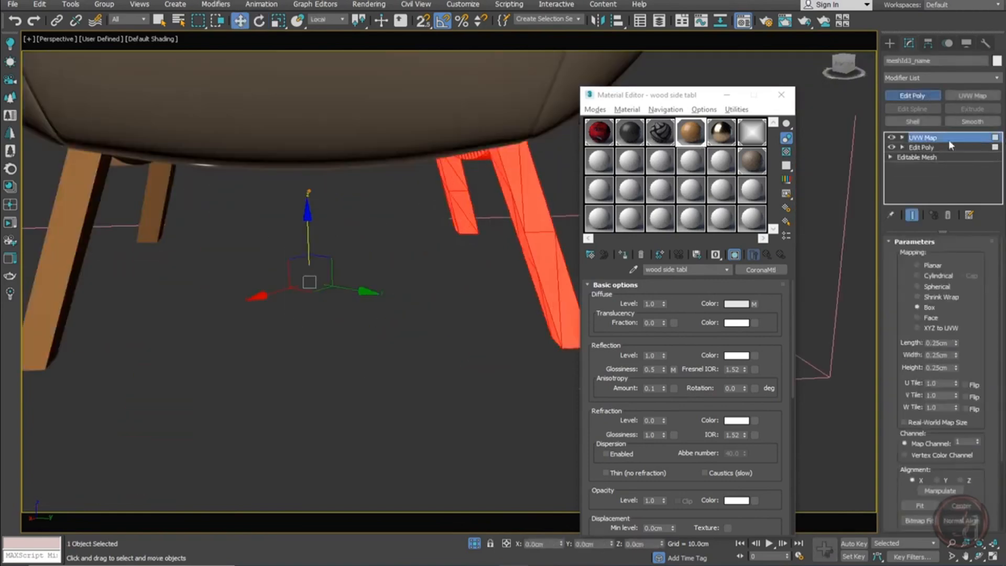
{"action": "left_click", "coordinate": [913, 95]}
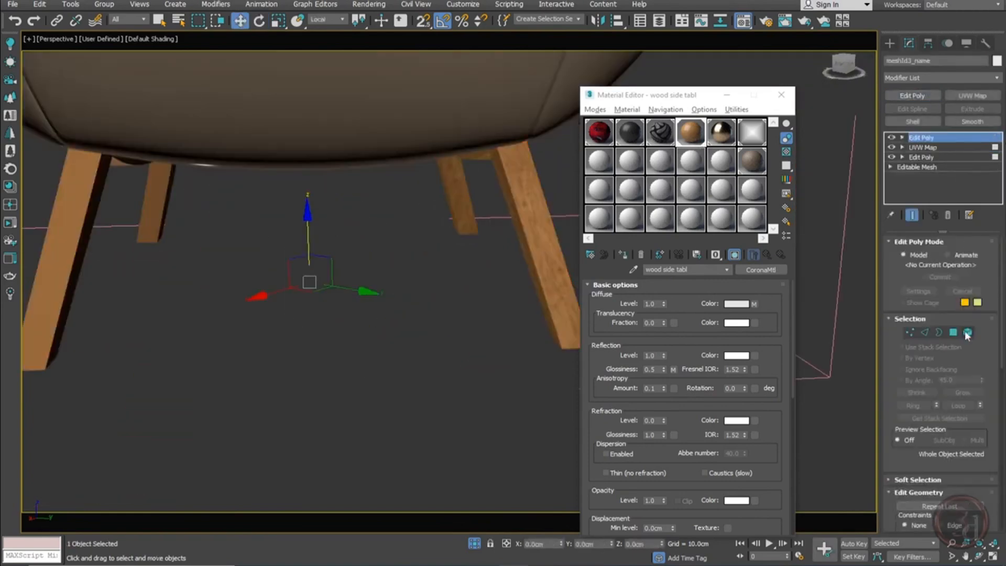
{"action": "left_click", "coordinate": [955, 333]}
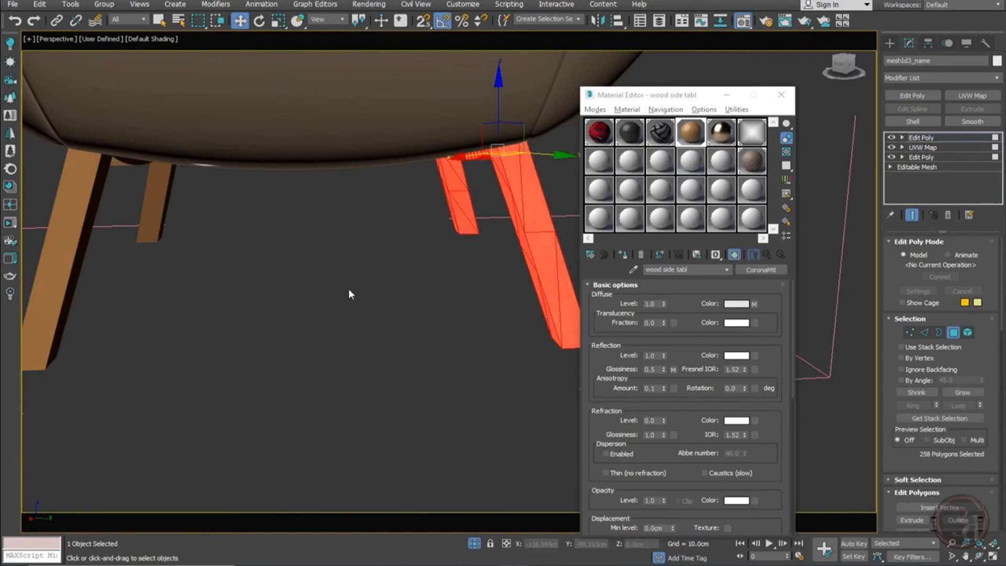
{"action": "key", "text": "ctrl+i"}
{"action": "key", "text": "Delete"}
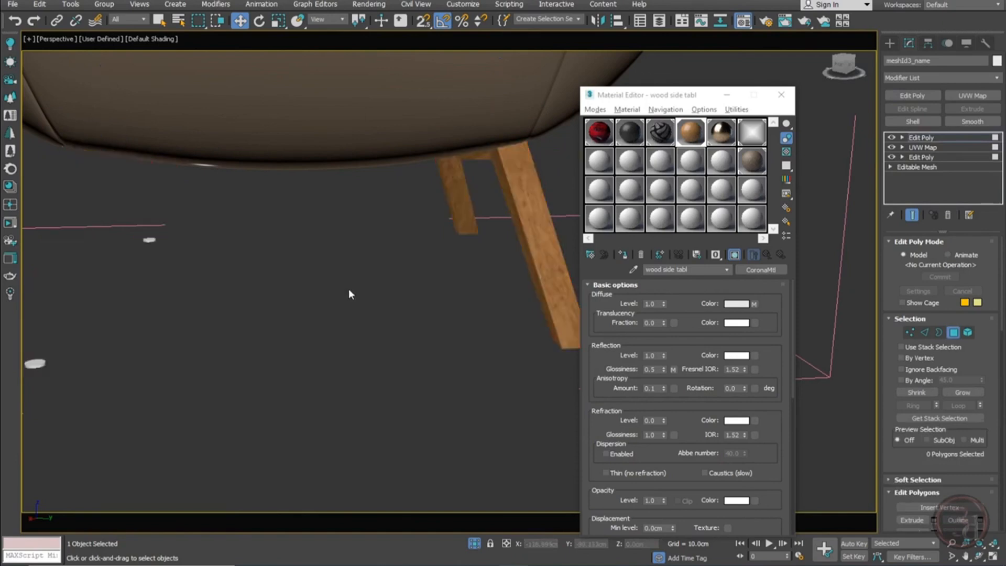
{"action": "left_click", "coordinate": [932, 138]}
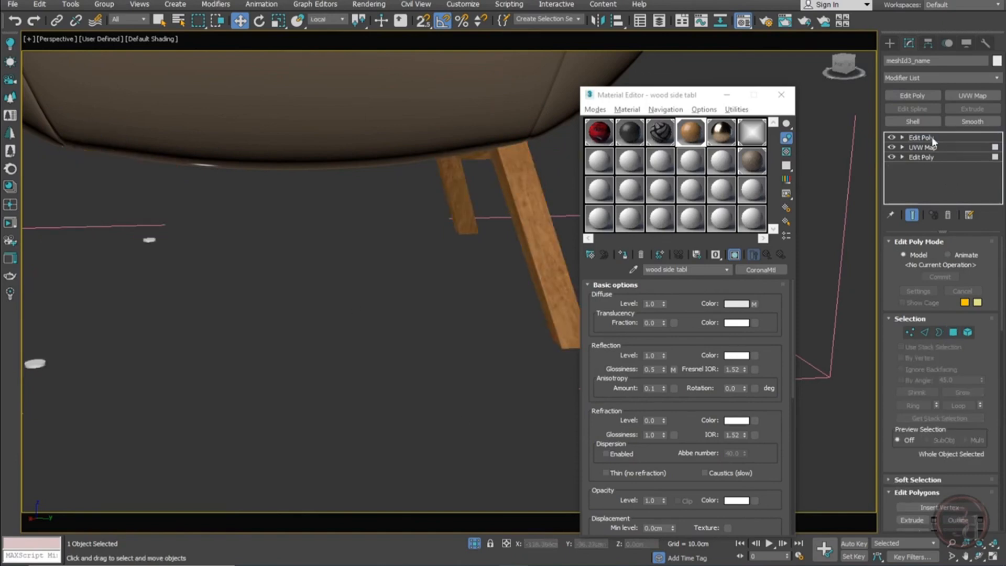
Set the reference coordinate system for the move transform to Parent
{"action": "right_click", "coordinate": [340, 277]}
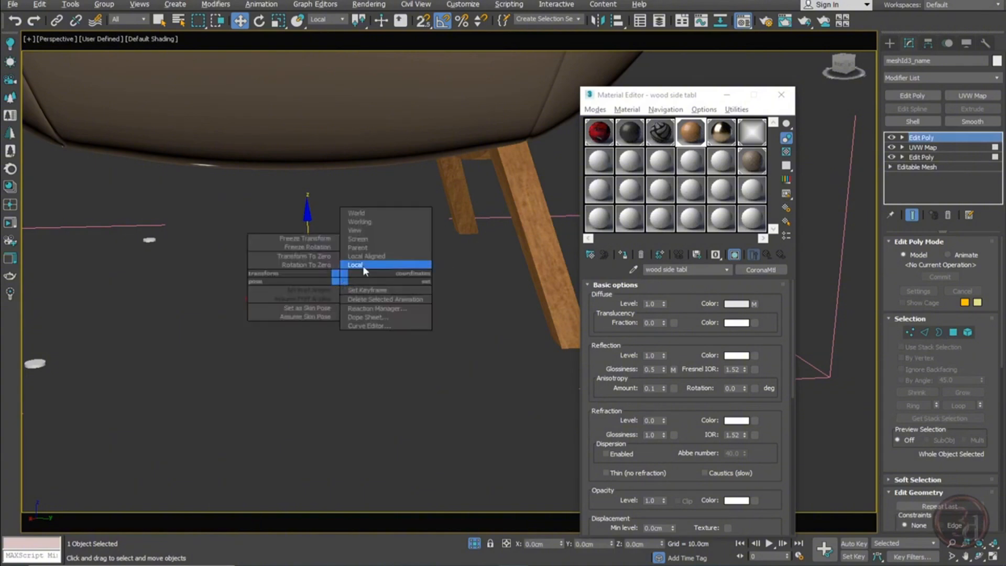
{"action": "left_click", "coordinate": [359, 264]}
{"action": "right_click", "coordinate": [388, 271]}
{"action": "left_click", "coordinate": [405, 240]}
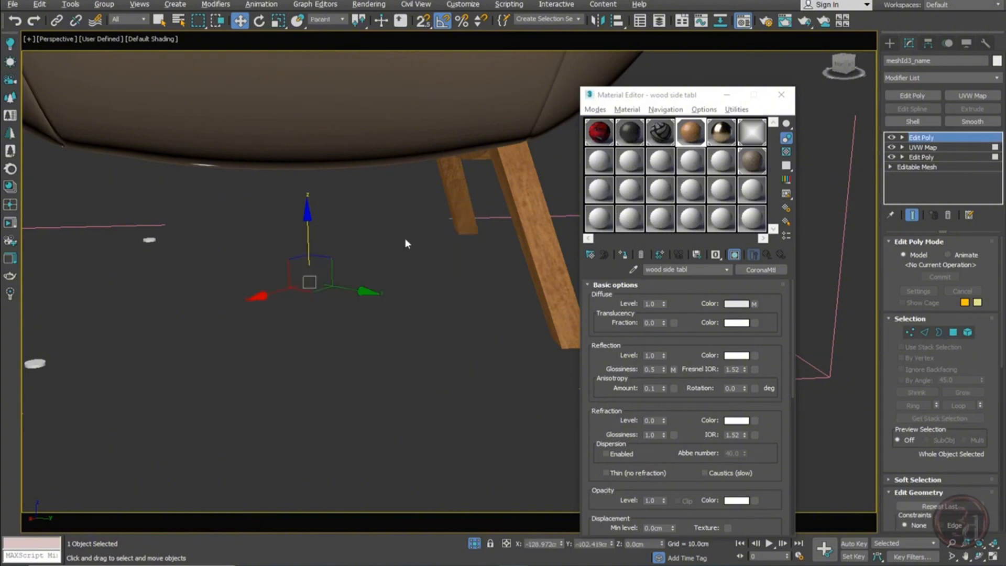
{"action": "right_click", "coordinate": [397, 281]}
{"action": "left_click", "coordinate": [414, 267]}
{"action": "key", "text": "z"}
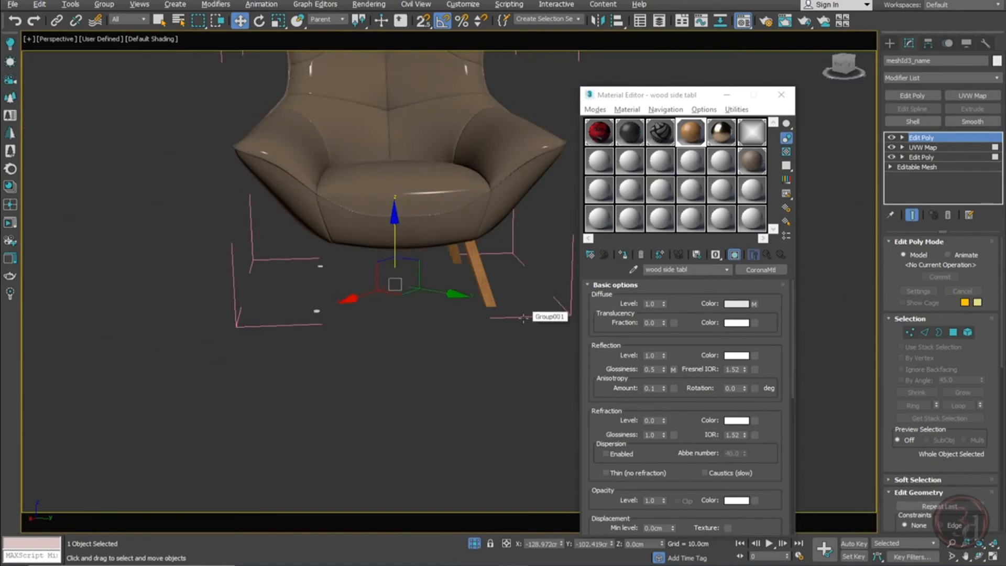
Close the armchair group and select it as a whole
{"action": "scroll", "coordinate": [453, 288], "scroll_direction": "up", "scroll_amount": 5}
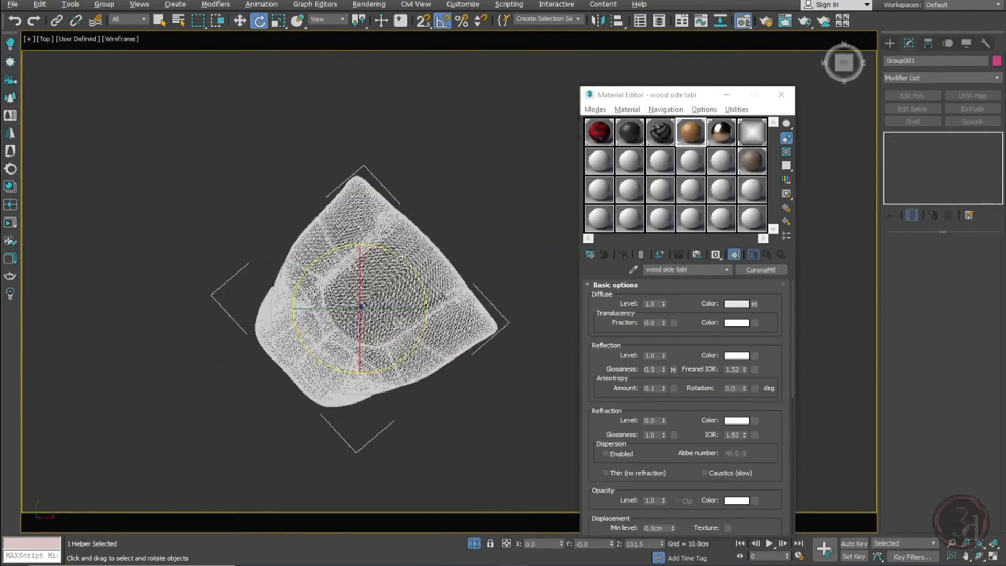
{"action": "left_click", "coordinate": [402, 260]}
{"action": "middle_click_drag", "start_coordinate": [461, 343], "coordinate": [325, 252], "text": "alt"}
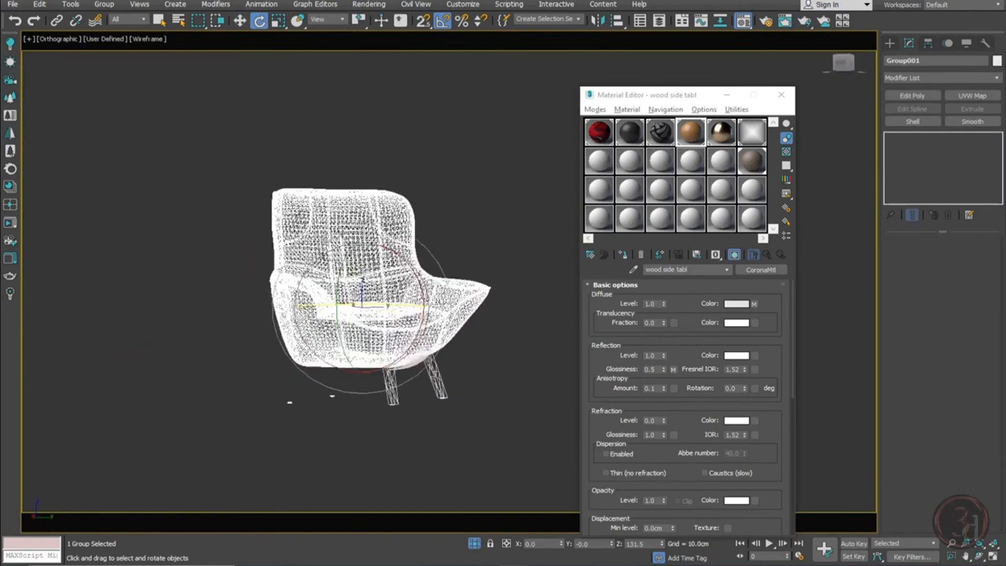
{"action": "key", "text": "w"}
{"action": "left_click", "coordinate": [469, 411]}
{"action": "left_click", "coordinate": [451, 358]}
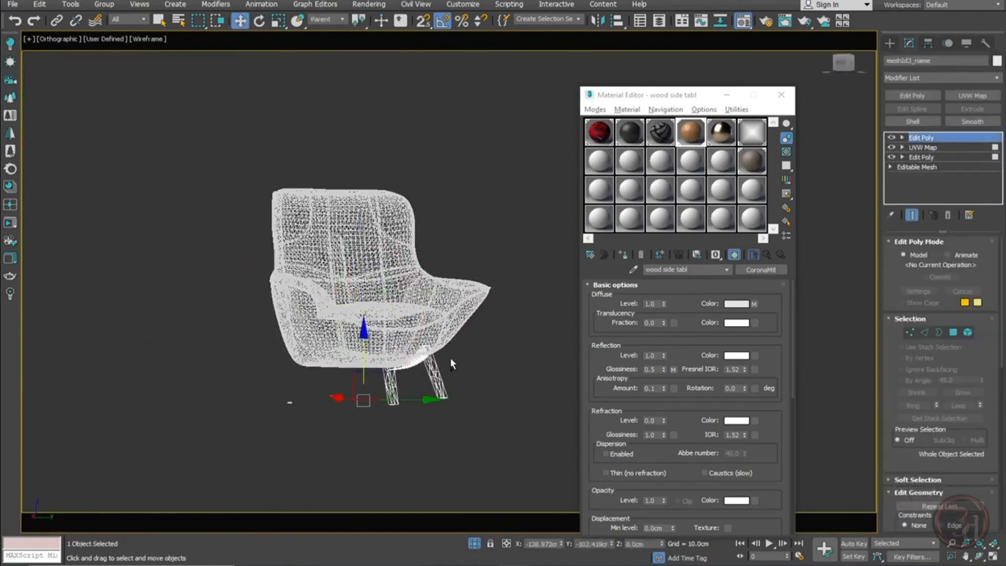
{"action": "left_click", "coordinate": [446, 334]}
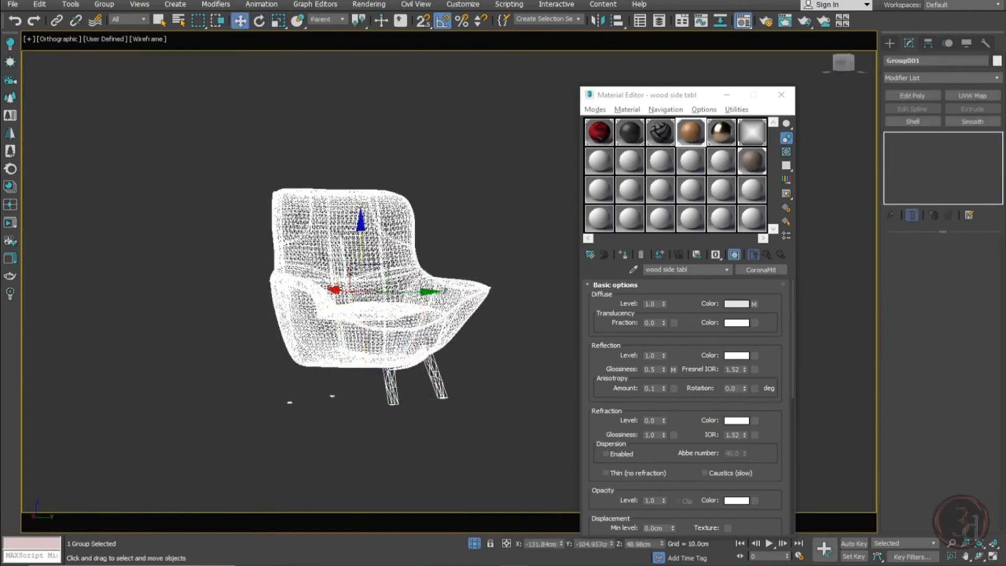
Straighten the armchair group in the top view by resetting its Z rotation
{"action": "left_click_drag", "start_coordinate": [446, 343], "coordinate": [492, 171]}
{"action": "right_click", "coordinate": [492, 171]}
{"action": "key", "text": "t"}
{"action": "key", "text": "z"}
{"action": "middle_click_drag", "start_coordinate": [462, 329], "coordinate": [392, 350]}
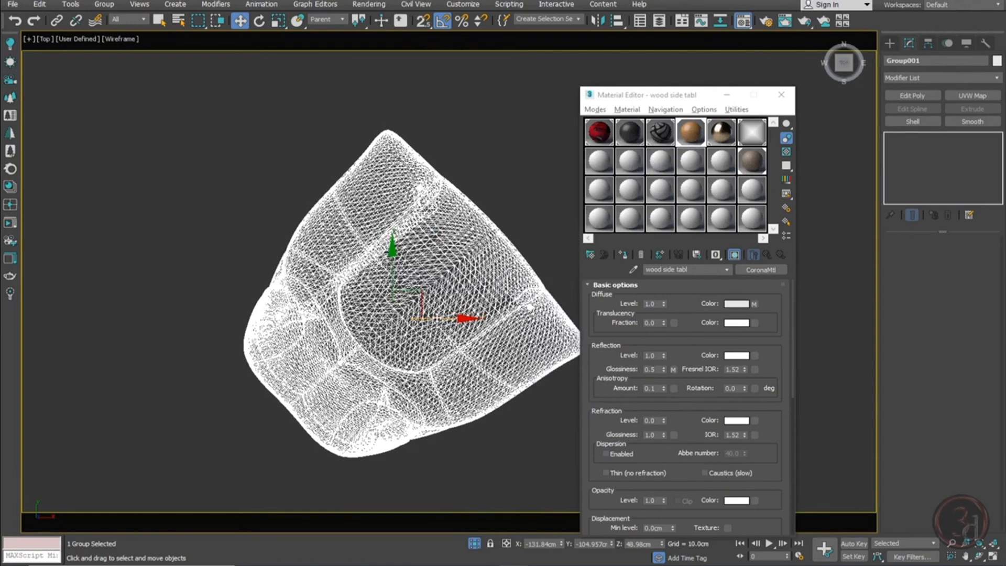
{"action": "key", "text": "e"}
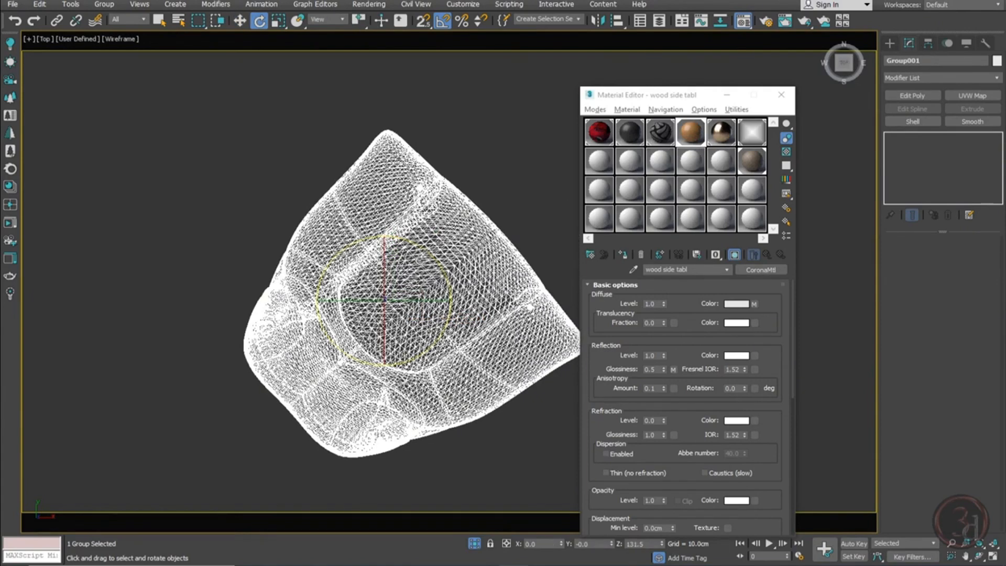
{"action": "right_click", "coordinate": [662, 543]}
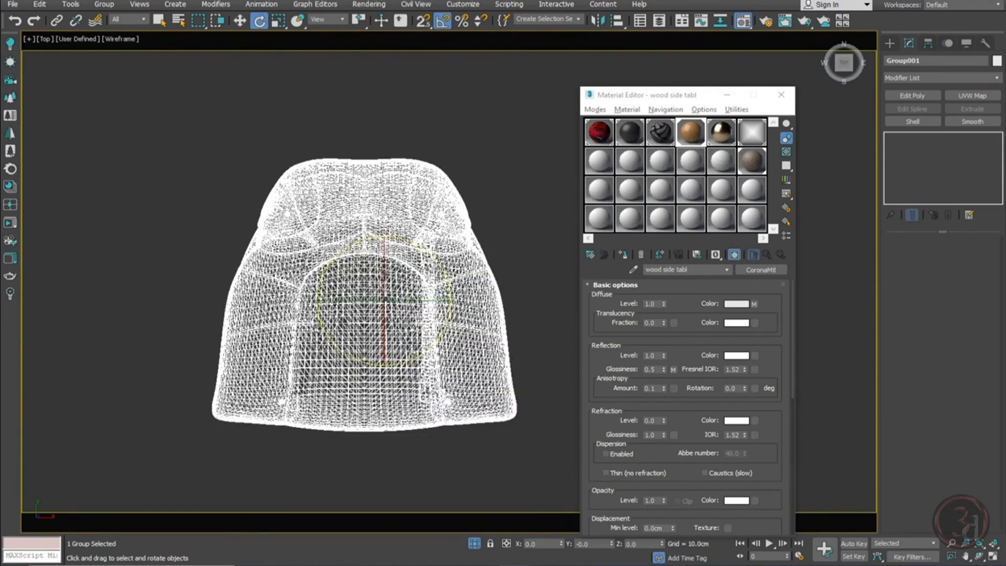
Open the armchair group in the front view and select the mesh of the remaining legs
{"action": "key", "text": "f"}
{"action": "key", "text": "z"}
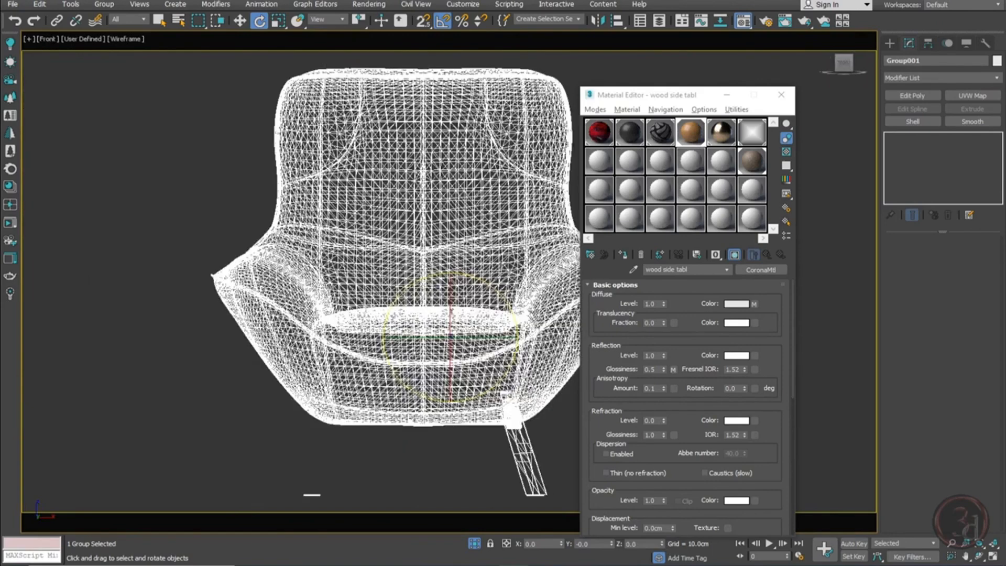
{"action": "middle_click_drag", "start_coordinate": [432, 367], "coordinate": [375, 265]}
{"action": "left_click", "coordinate": [431, 347]}
{"action": "scroll", "coordinate": [431, 351], "scroll_direction": "up", "scroll_amount": 2}
{"action": "left_click", "coordinate": [460, 349]}
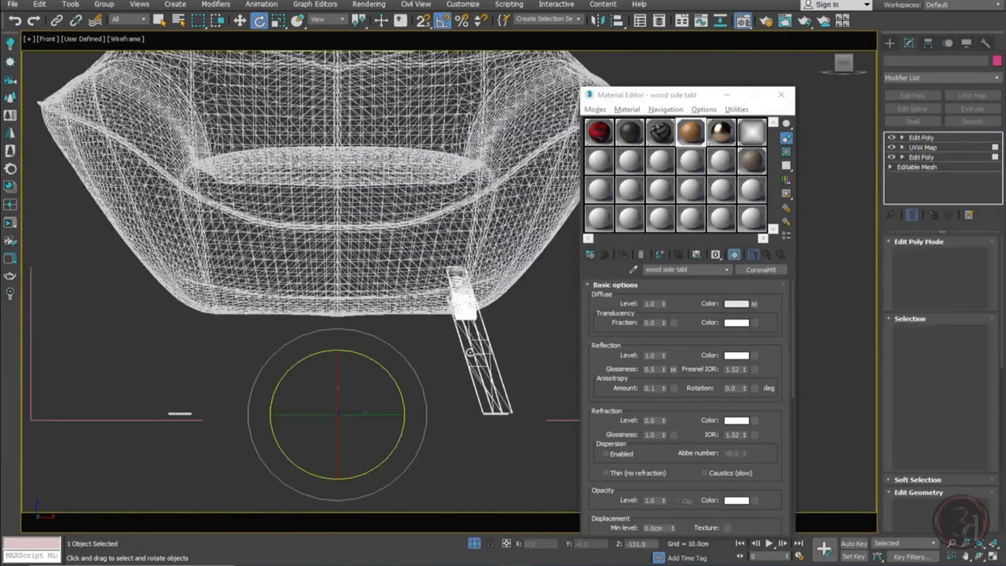
{"action": "key", "text": "w"}
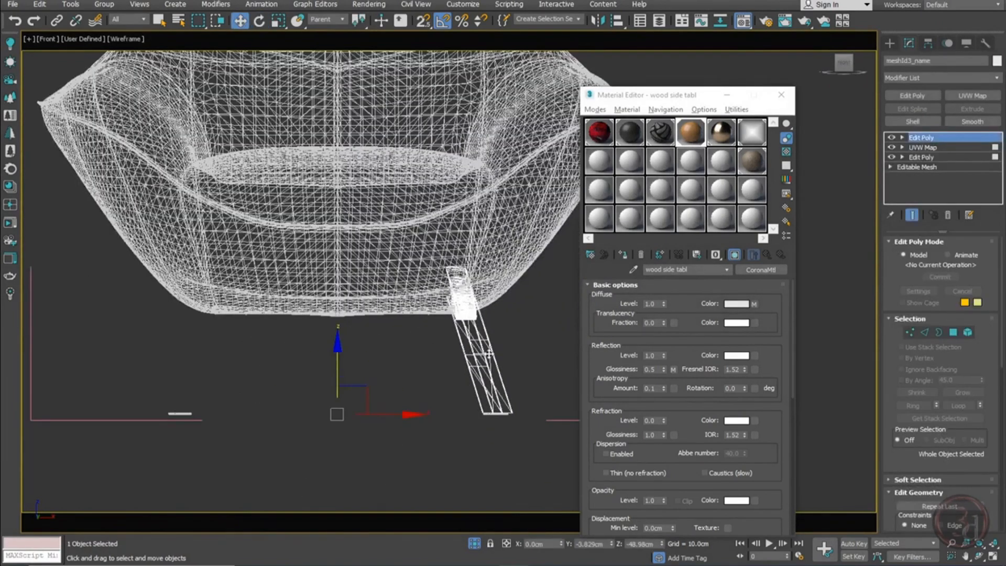
{"action": "scroll", "coordinate": [489, 355], "scroll_direction": "down", "scroll_amount": 4}
{"action": "middle_click_drag", "start_coordinate": [488, 354], "coordinate": [407, 385], "text": "alt"}
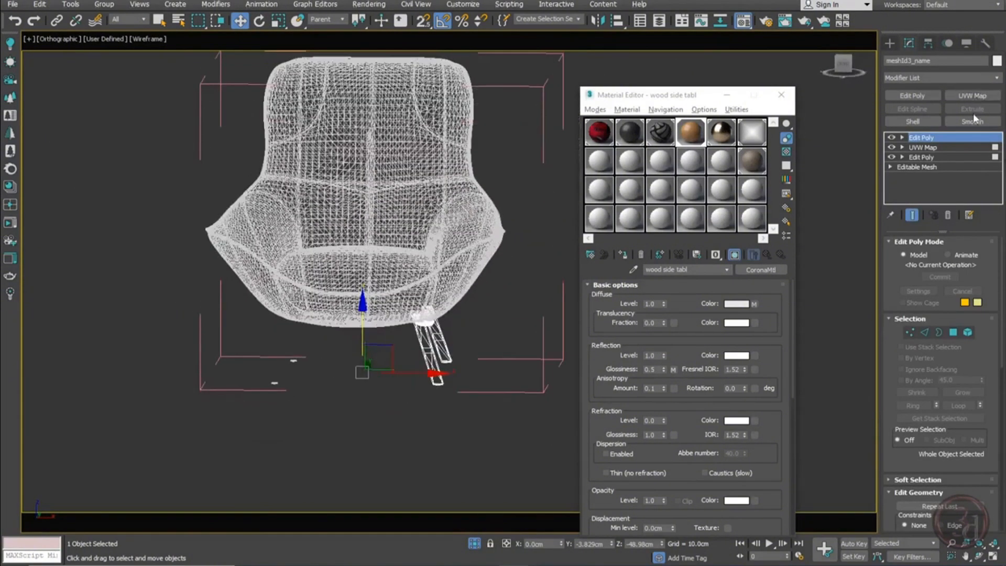
Try to mirror the remaining legs with a Symmetry modifier, using the Y mirror axis, and delete the modifier
{"action": "left_click", "coordinate": [997, 78]}
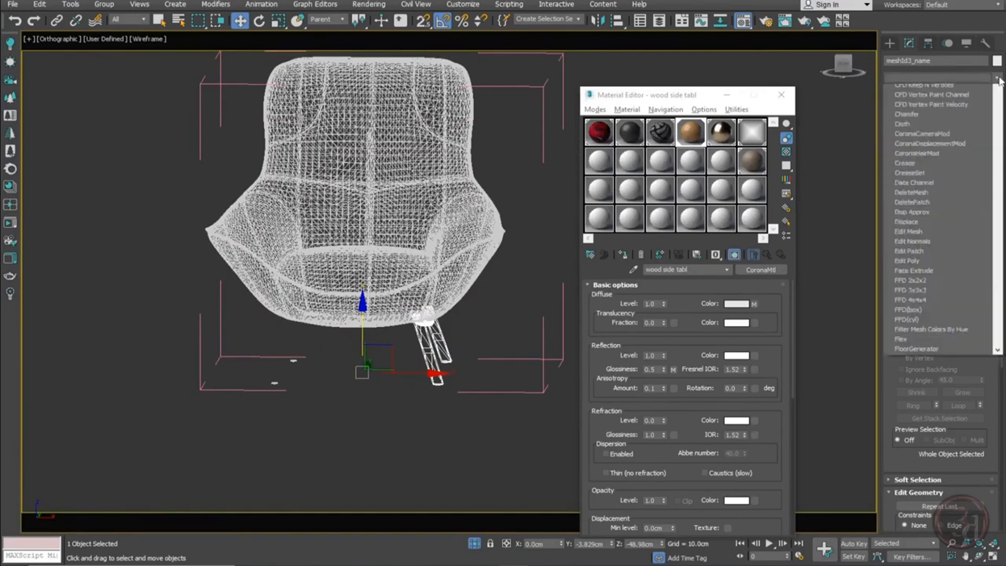
{"action": "type", "text": "sym"}
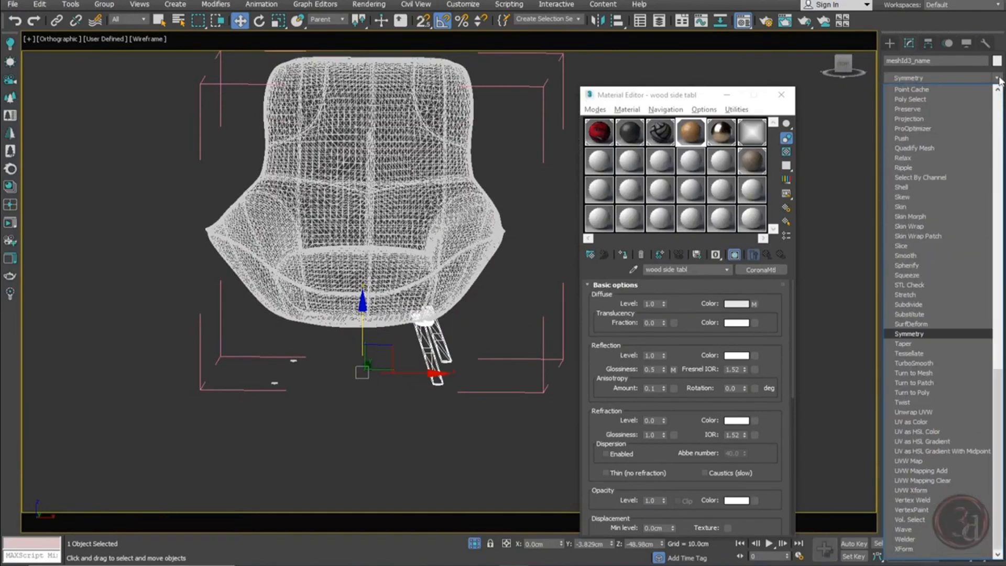
{"action": "key", "text": "Return"}
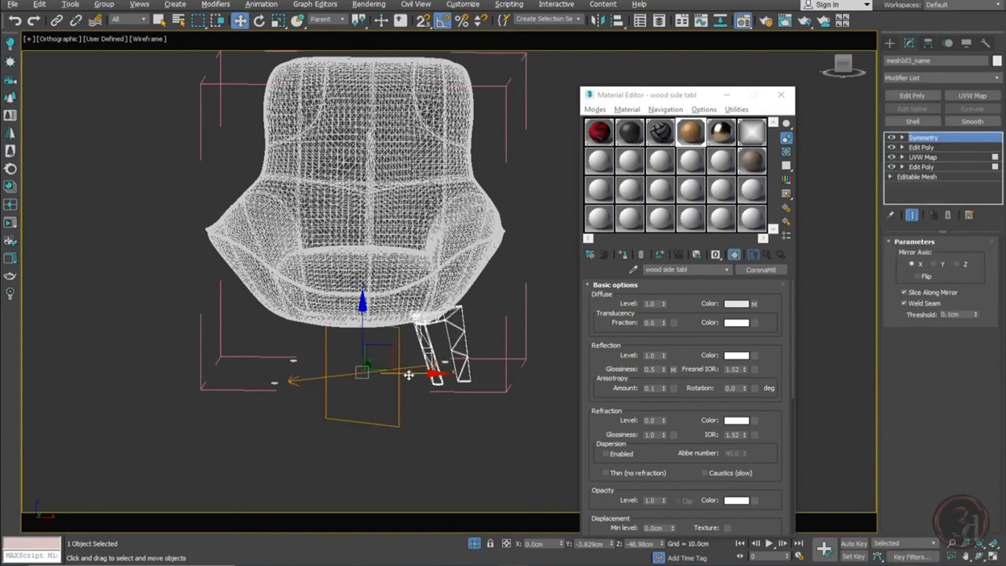
{"action": "middle_click_drag", "start_coordinate": [428, 376], "coordinate": [431, 383], "text": "alt"}
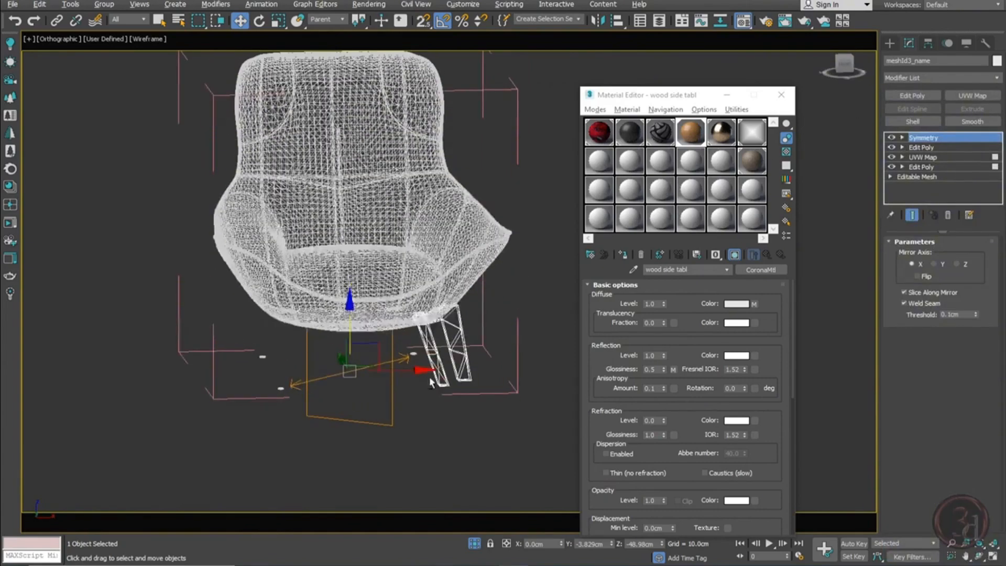
{"action": "left_click", "coordinate": [943, 263]}
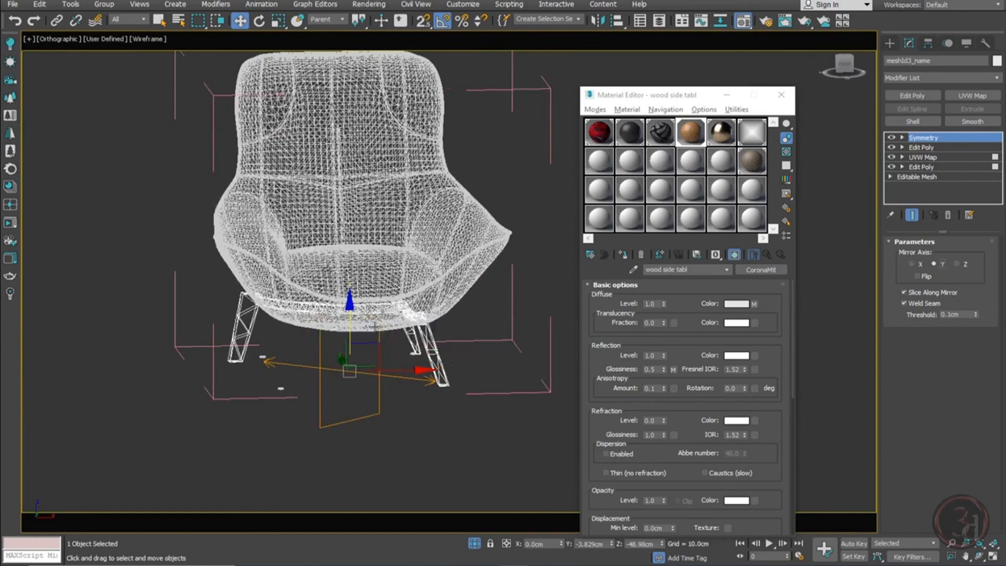
{"action": "left_click", "coordinate": [949, 215]}
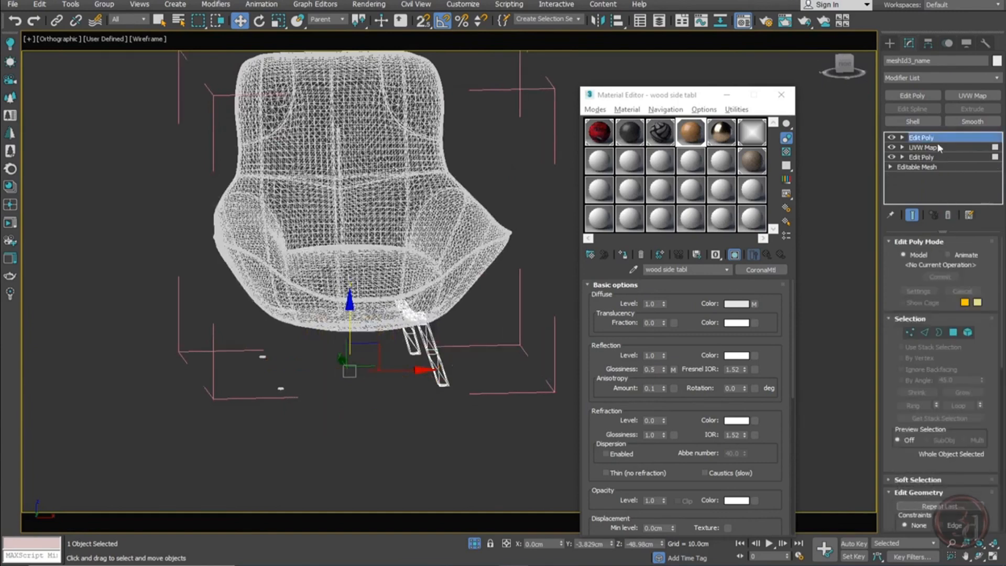
Collapse the legs' modifier stack into a single Editable Poly and return to shaded display
{"action": "scroll", "coordinate": [389, 379], "scroll_direction": "up", "scroll_amount": 4}
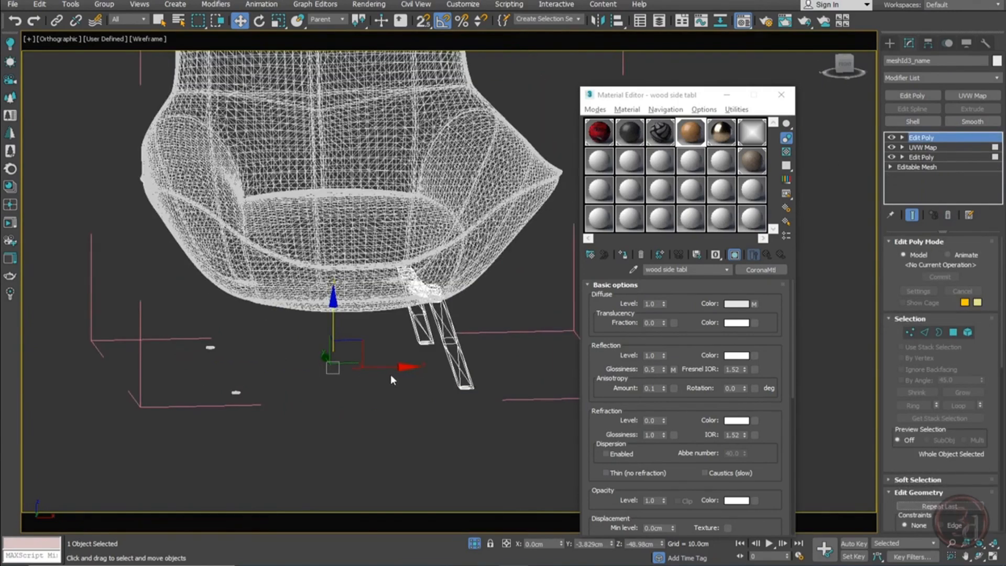
{"action": "right_click", "coordinate": [935, 141]}
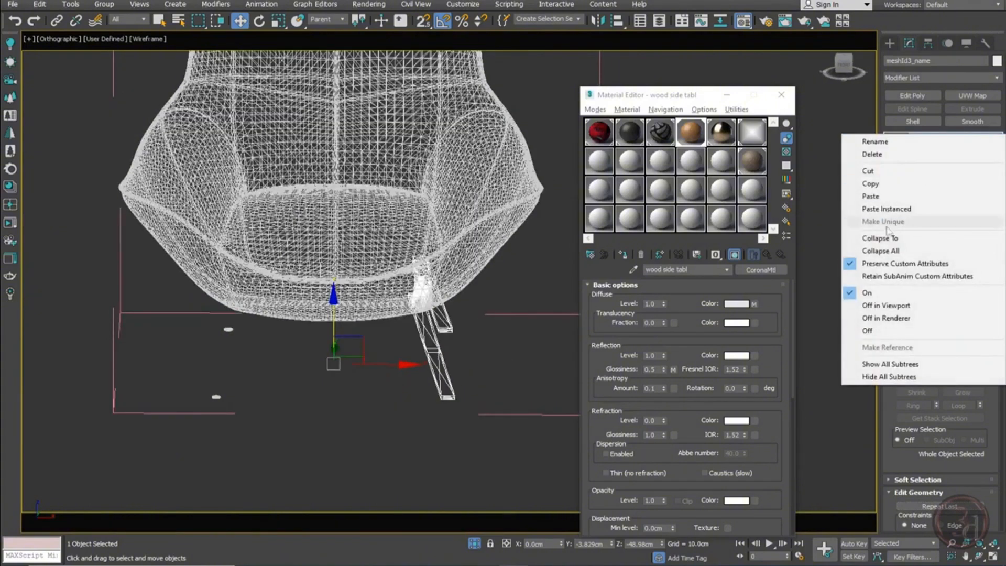
{"action": "left_click", "coordinate": [881, 233]}
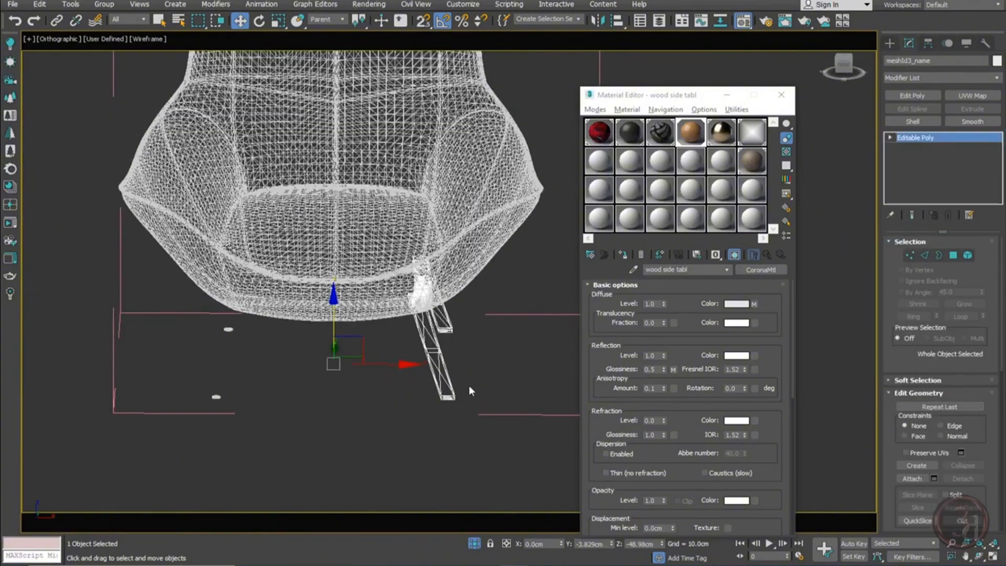
{"action": "key", "text": "F3"}
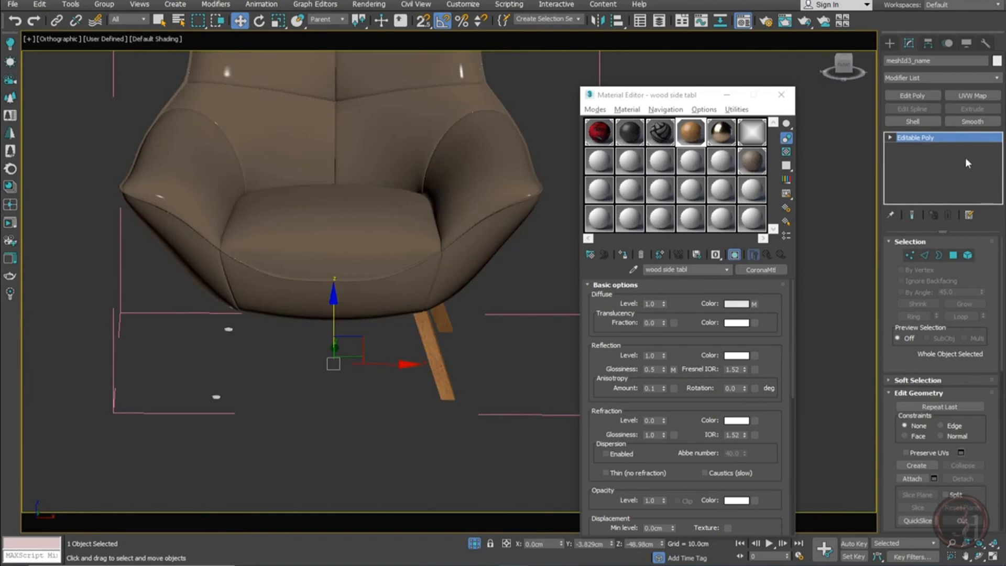
Reset the transform of the remaining legs' mesh with the Reset XForm utility
{"action": "left_click", "coordinate": [986, 42]}
{"action": "left_click", "coordinate": [940, 186]}
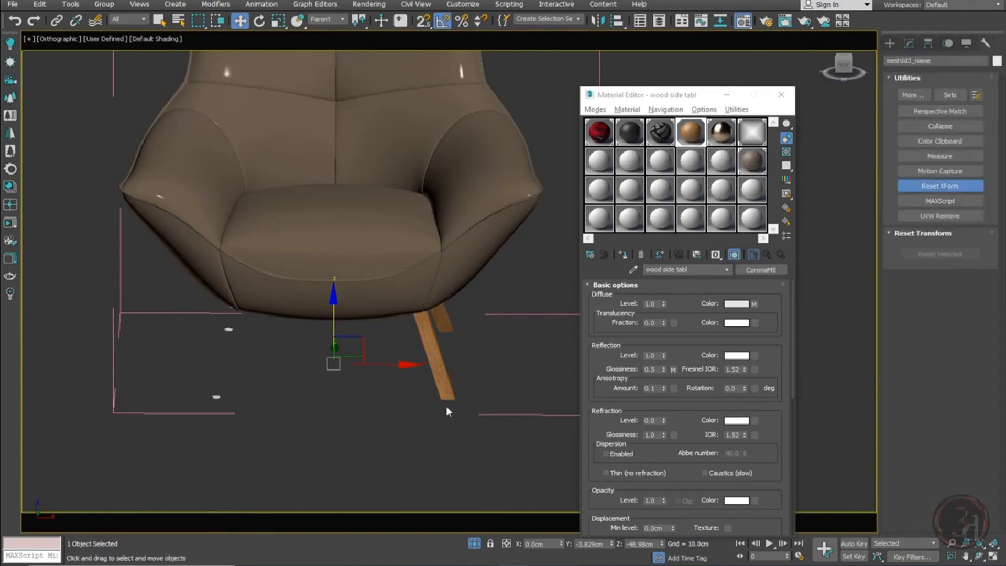
{"action": "left_click_drag", "start_coordinate": [440, 365], "coordinate": [434, 321]}
{"action": "right_click", "coordinate": [434, 321]}
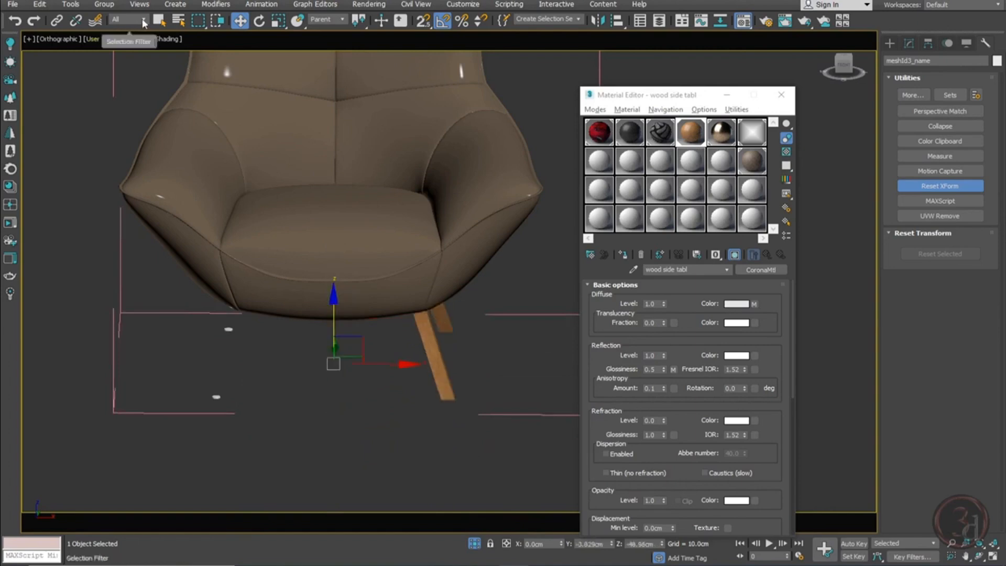
{"action": "left_click", "coordinate": [451, 374]}
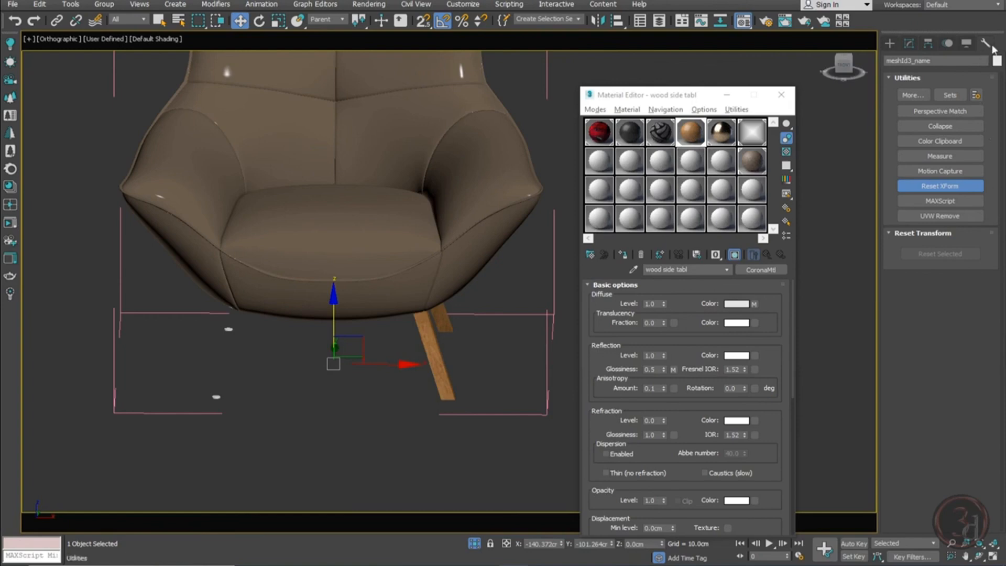
{"action": "left_click", "coordinate": [483, 444]}
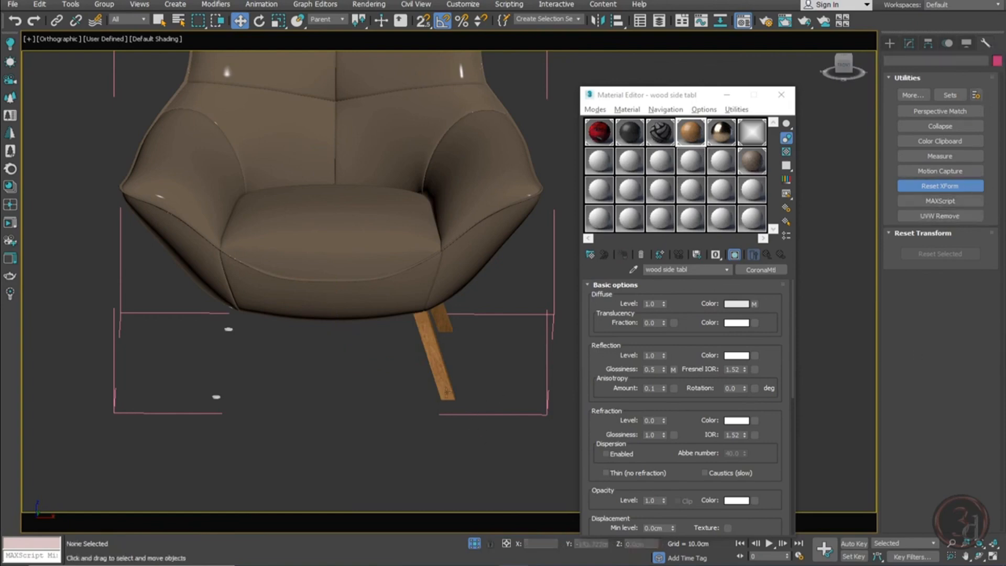
{"action": "left_click", "coordinate": [435, 363]}
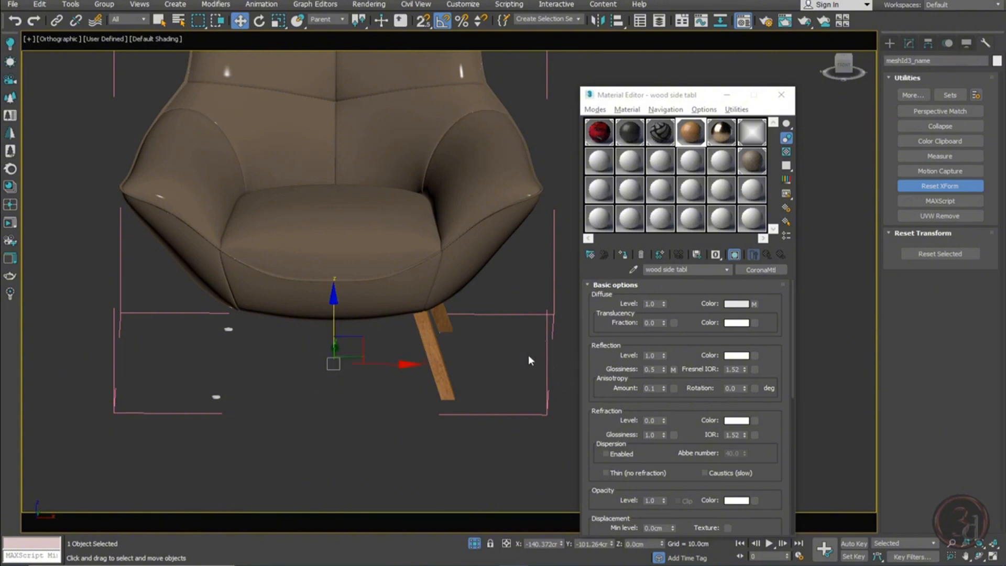
{"action": "left_click", "coordinate": [556, 363]}
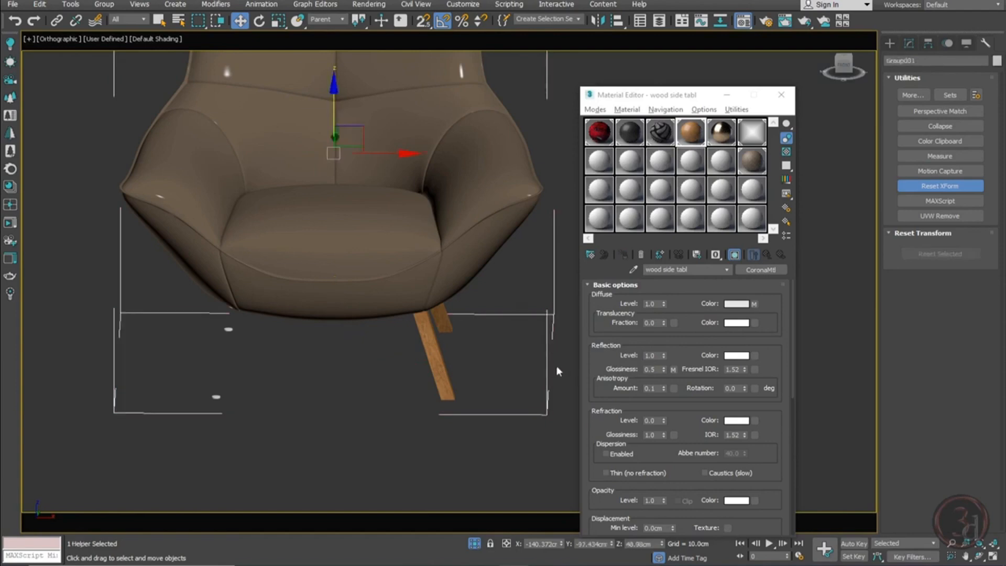
{"action": "left_click", "coordinate": [524, 356]}
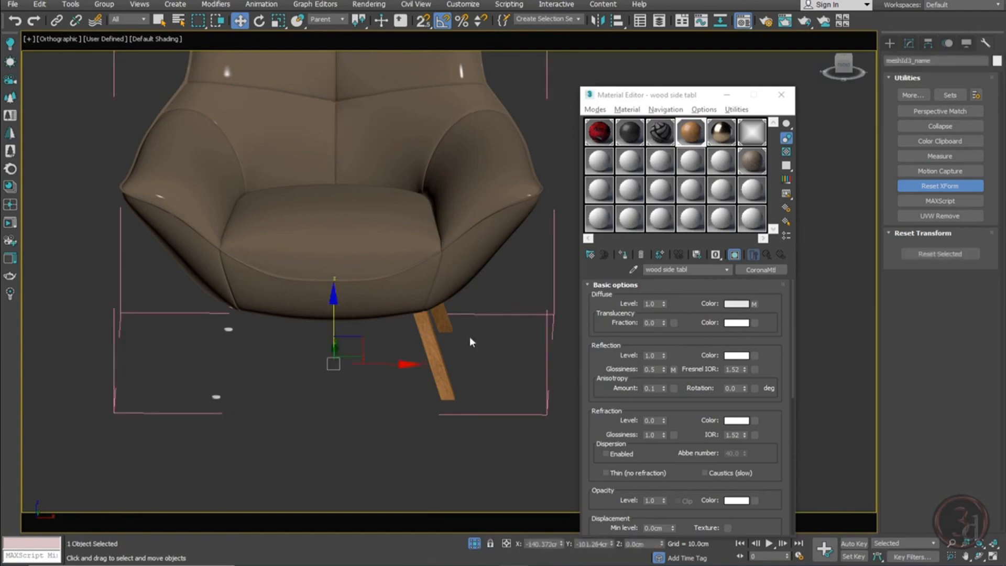
{"action": "left_click", "coordinate": [950, 253]}
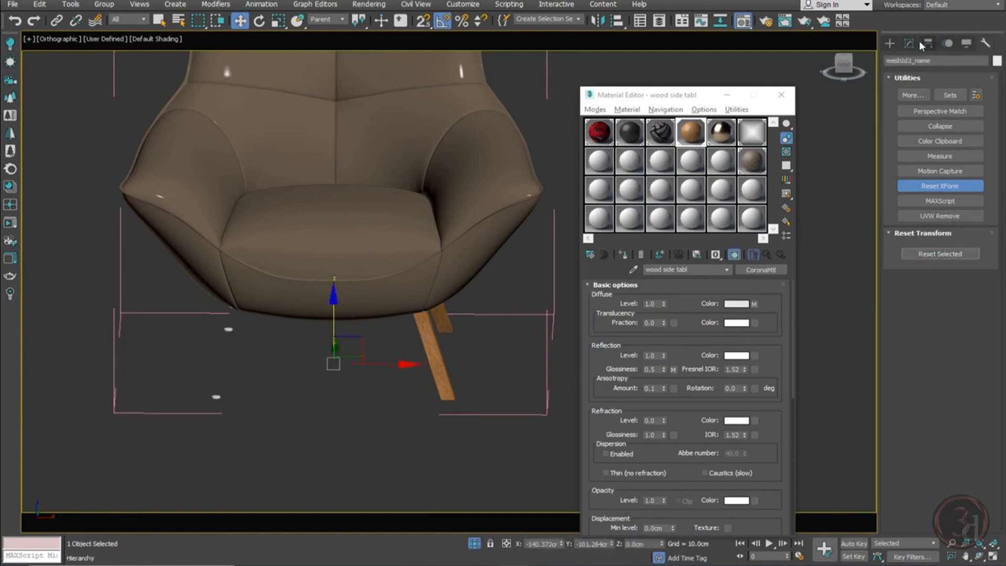
Toggle the legs' XForm modifier off and on to compare, and collapse it into the Editable Poly
{"action": "left_click", "coordinate": [910, 43]}
{"action": "left_click", "coordinate": [891, 138]}
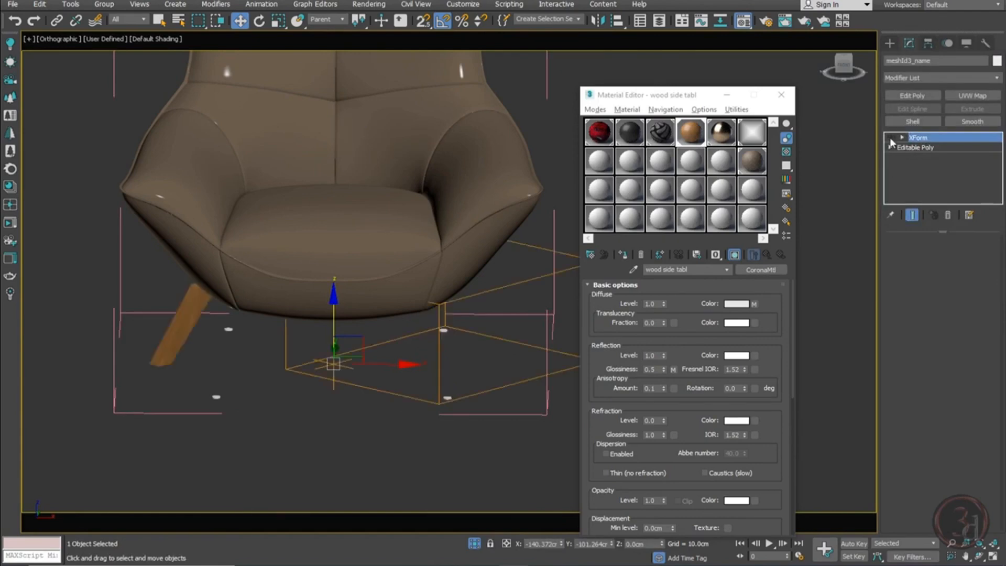
{"action": "left_click", "coordinate": [890, 137]}
{"action": "left_click", "coordinate": [890, 137]}
{"action": "left_click", "coordinate": [890, 138]}
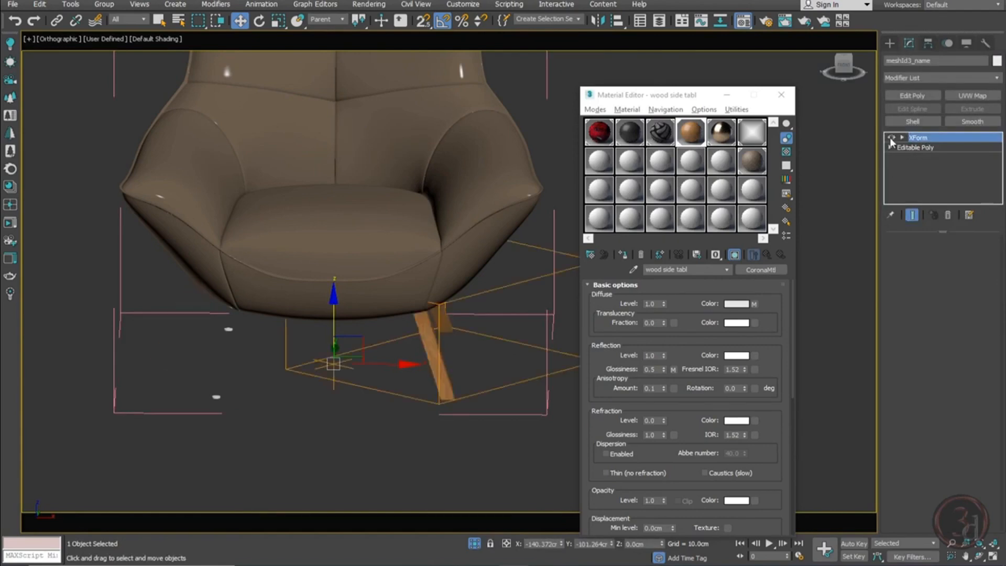
{"action": "right_click", "coordinate": [932, 141]}
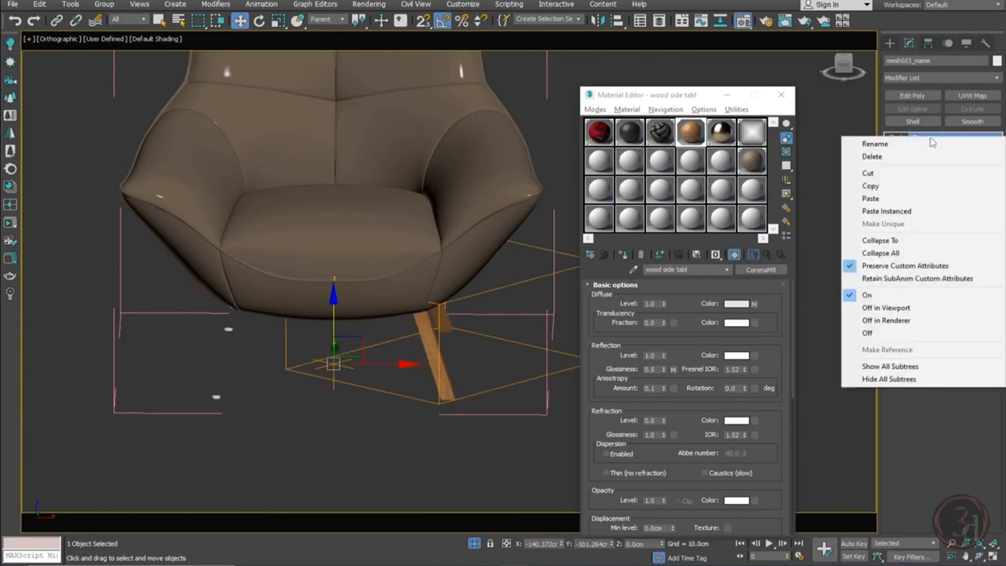
{"action": "left_click", "coordinate": [902, 240]}
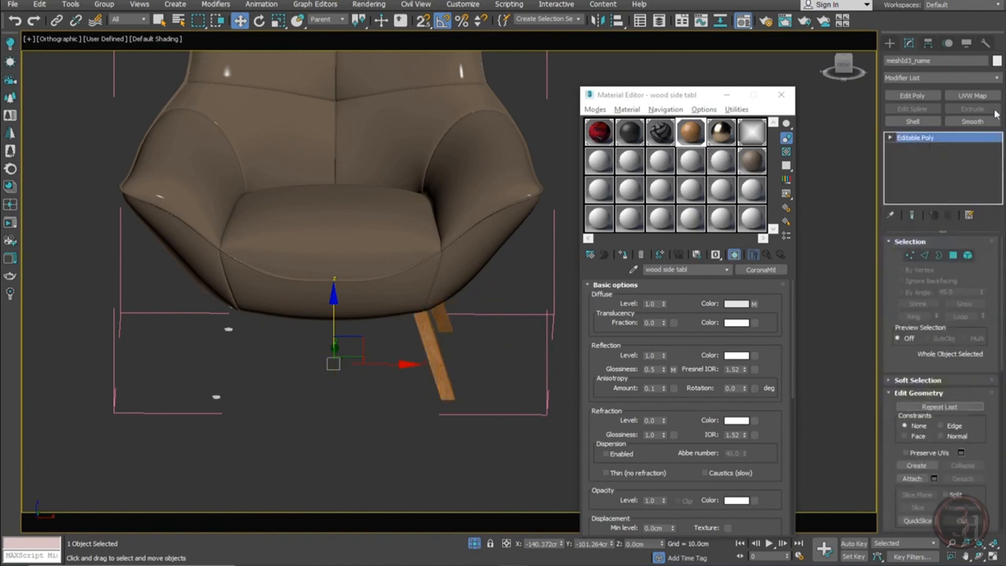
Mirror the remaining legs to the armchair's other side with a Symmetry modifier on the X mirror axis
{"action": "left_click", "coordinate": [1000, 77]}
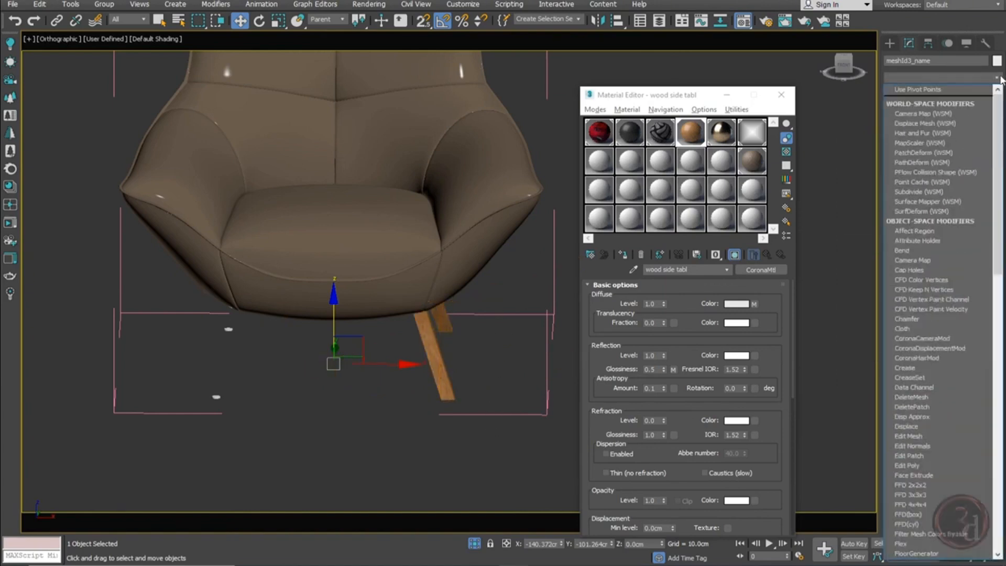
{"action": "type", "text": "sy"}
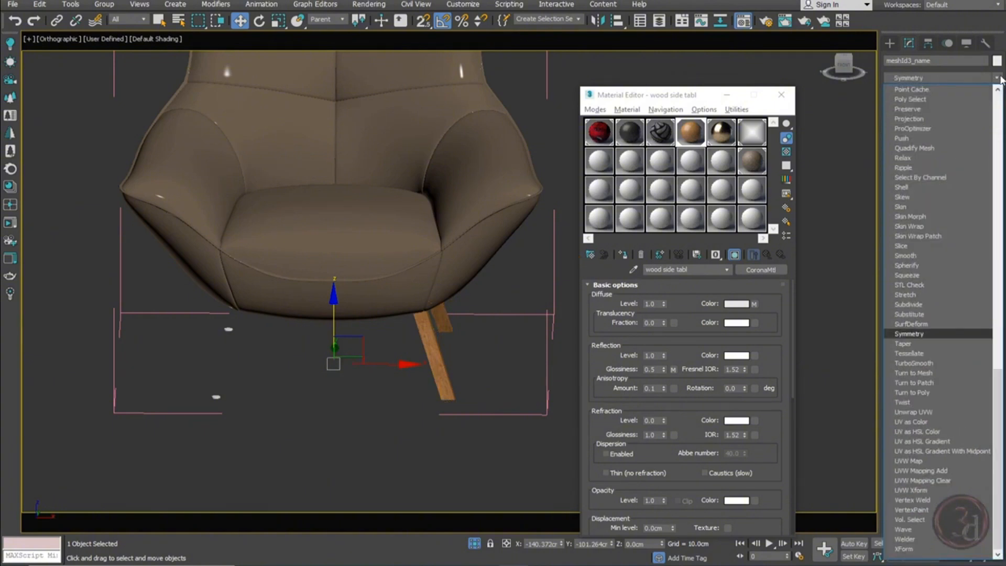
{"action": "key", "text": "Return"}
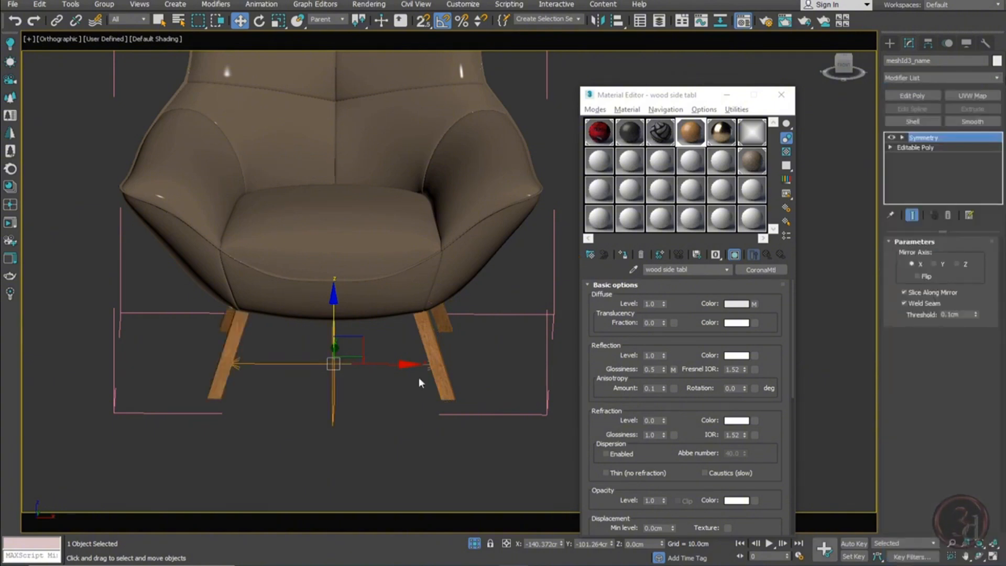
{"action": "middle_click_drag", "start_coordinate": [419, 382], "coordinate": [477, 437], "text": "alt"}
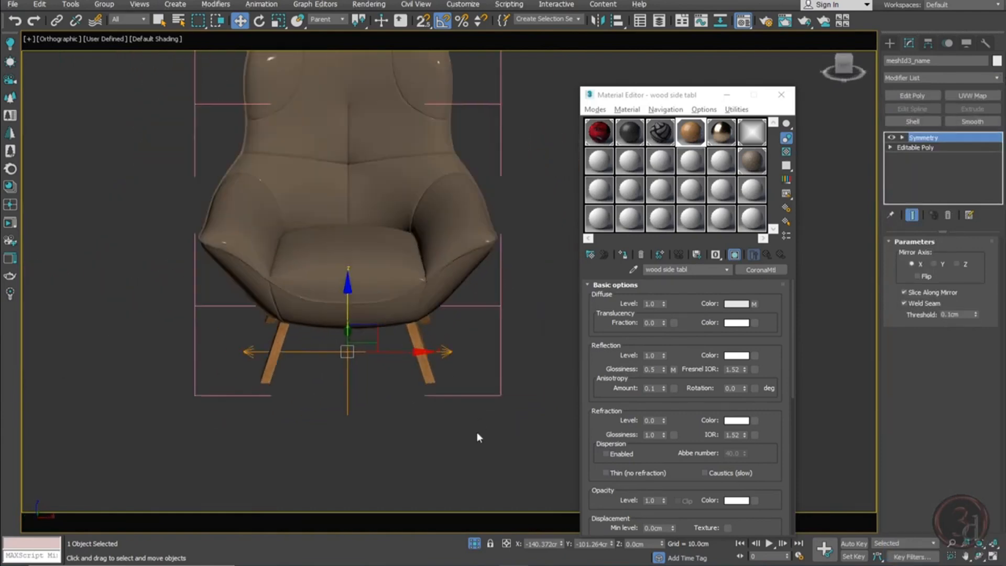
{"action": "left_click", "coordinate": [477, 437]}
Assign the black fr material to the foot caps under the legs and close the Material Editor
{"action": "middle_click_drag", "start_coordinate": [438, 371], "coordinate": [446, 316], "text": "alt"}
{"action": "scroll", "coordinate": [441, 357], "scroll_direction": "up", "scroll_amount": 5}
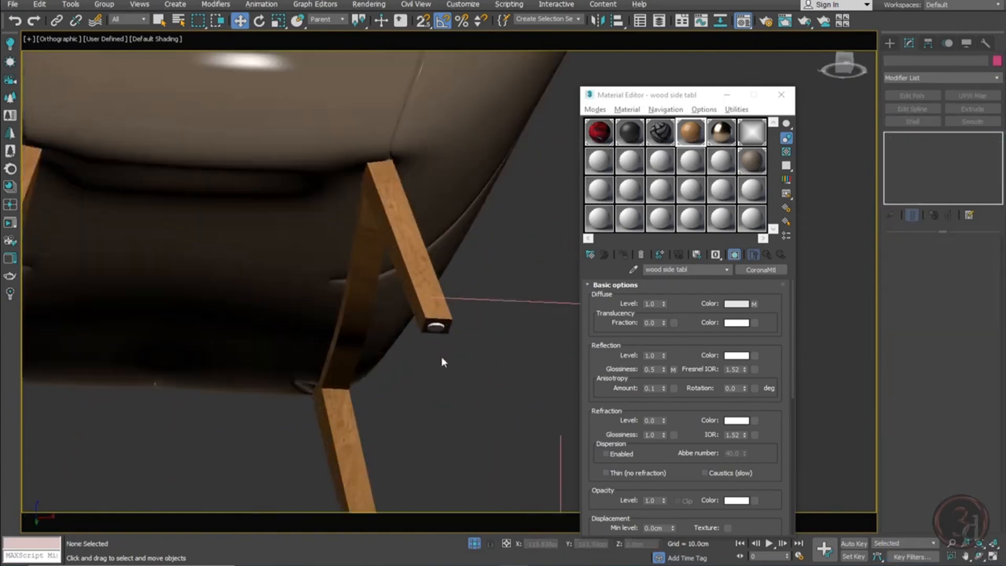
{"action": "left_click", "coordinate": [435, 327]}
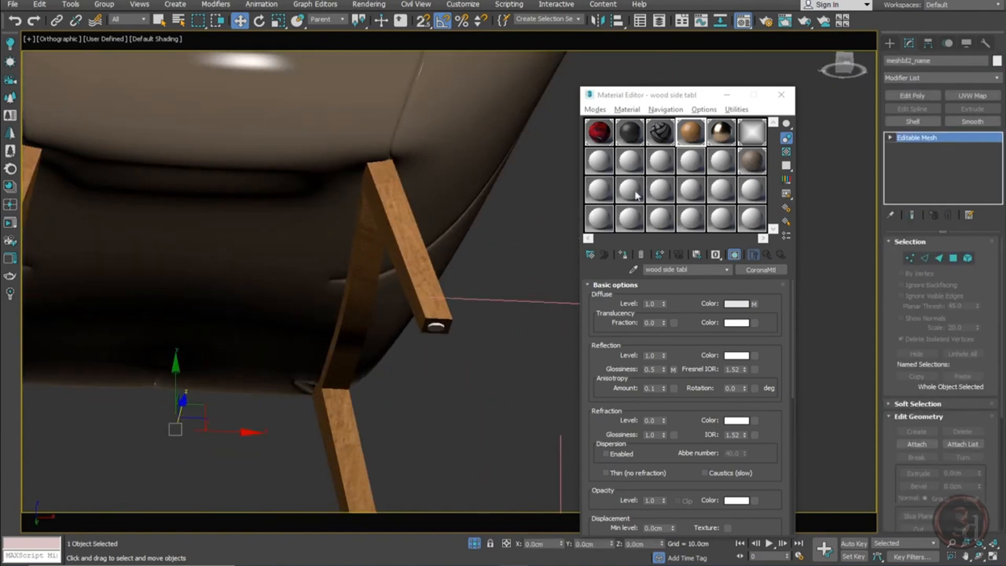
{"action": "left_click", "coordinate": [636, 134]}
{"action": "left_click", "coordinate": [623, 255]}
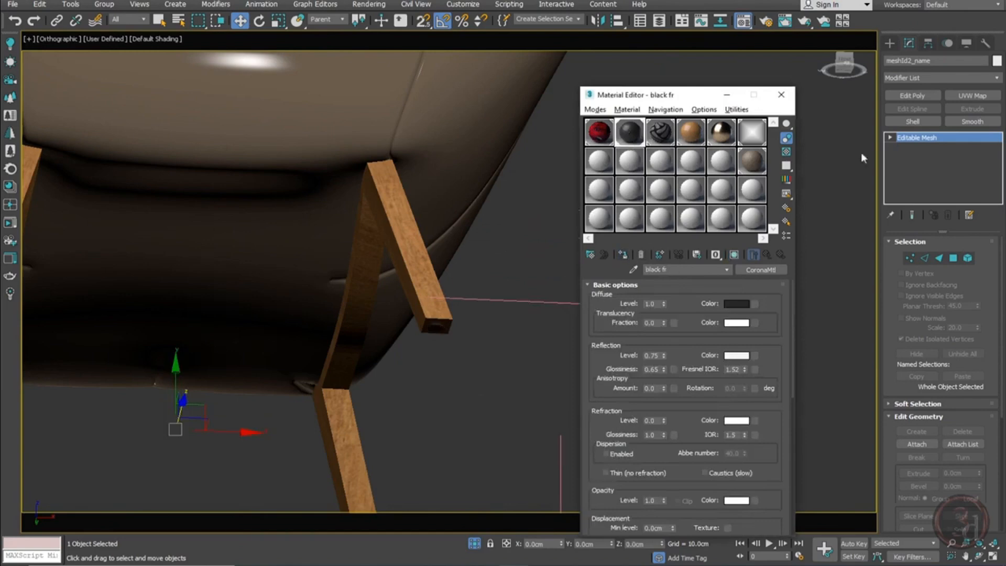
{"action": "left_click", "coordinate": [782, 94]}
Close the armchair group, undoing the trial moves made before and after closing it
{"action": "scroll", "coordinate": [433, 337], "scroll_direction": "down", "scroll_amount": 8}
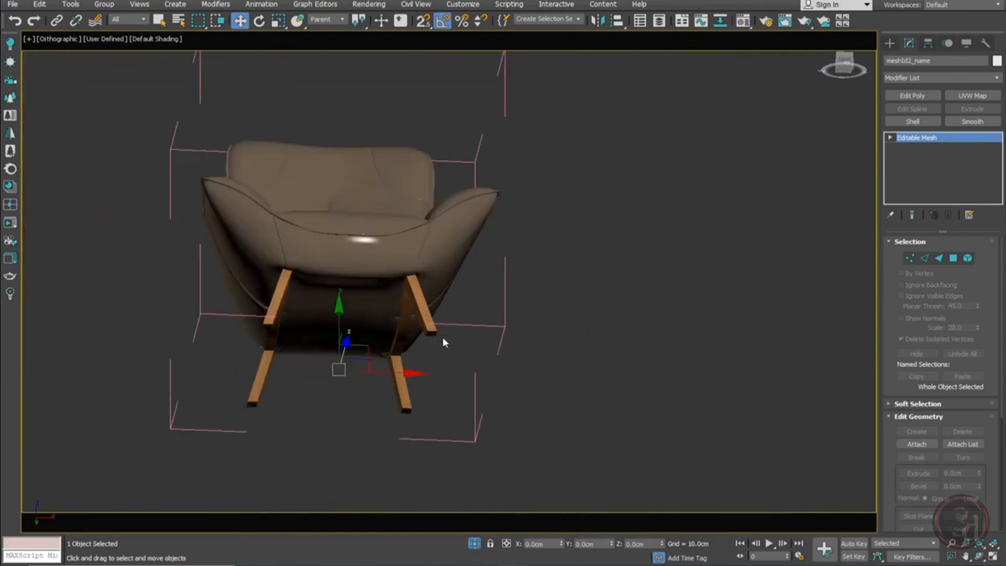
{"action": "left_click", "coordinate": [503, 279]}
{"action": "left_click_drag", "start_coordinate": [473, 236], "coordinate": [500, 163]}
{"action": "key", "text": "ctrl+z"}
{"action": "left_click", "coordinate": [104, 4]}
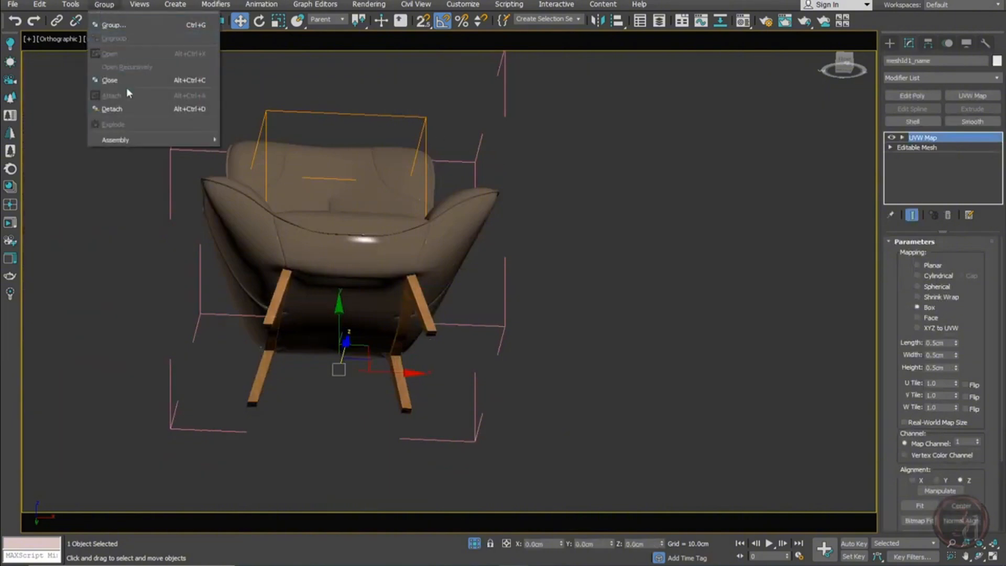
{"action": "left_click", "coordinate": [130, 77]}
{"action": "left_click", "coordinate": [664, 353]}
{"action": "left_click_drag", "start_coordinate": [425, 317], "coordinate": [631, 226]}
{"action": "key", "text": "ctrl+z"}
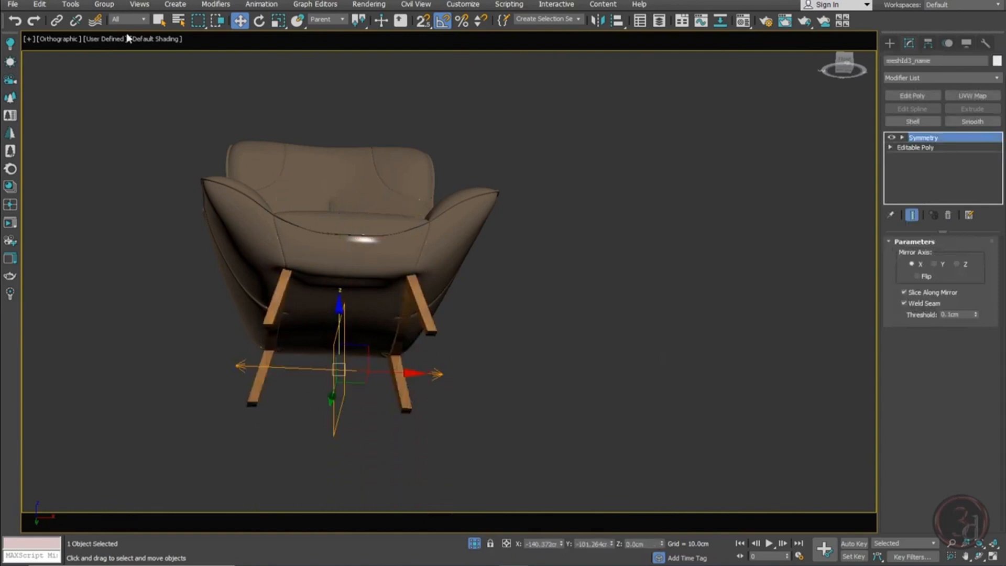
Attach the mirrored legs mesh to the armchair group and test that they move together
{"action": "left_click", "coordinate": [104, 4]}
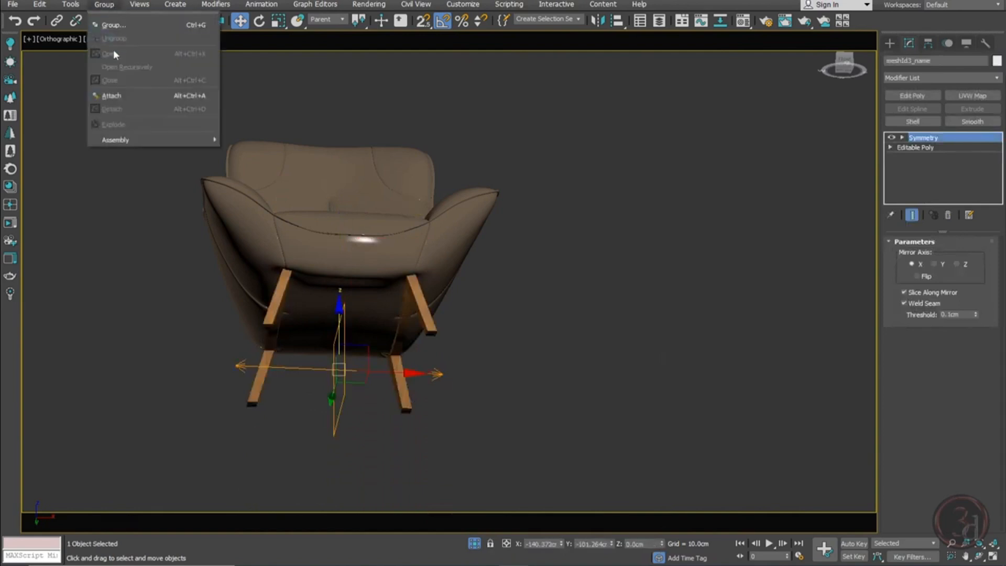
{"action": "left_click", "coordinate": [112, 96]}
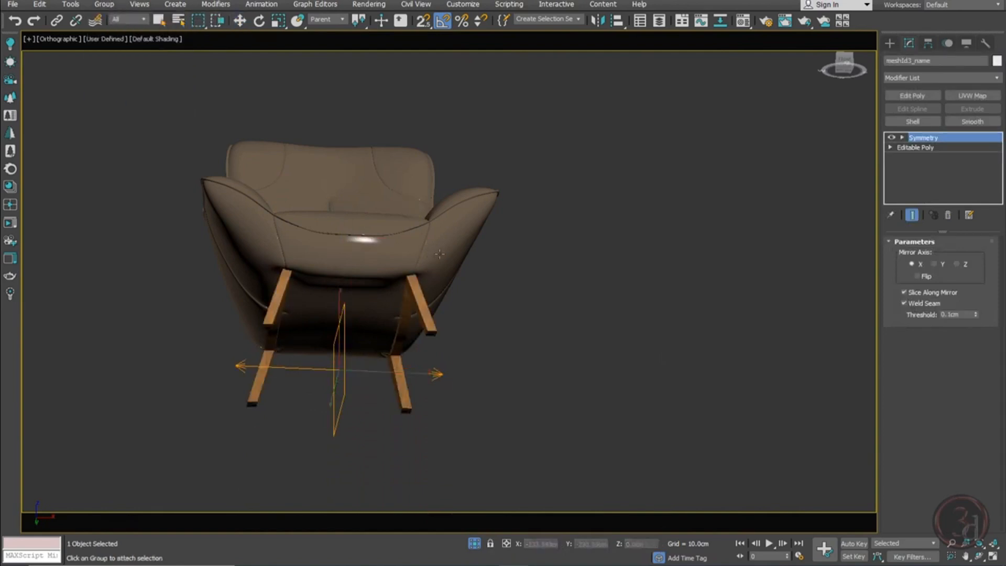
{"action": "left_click", "coordinate": [454, 225]}
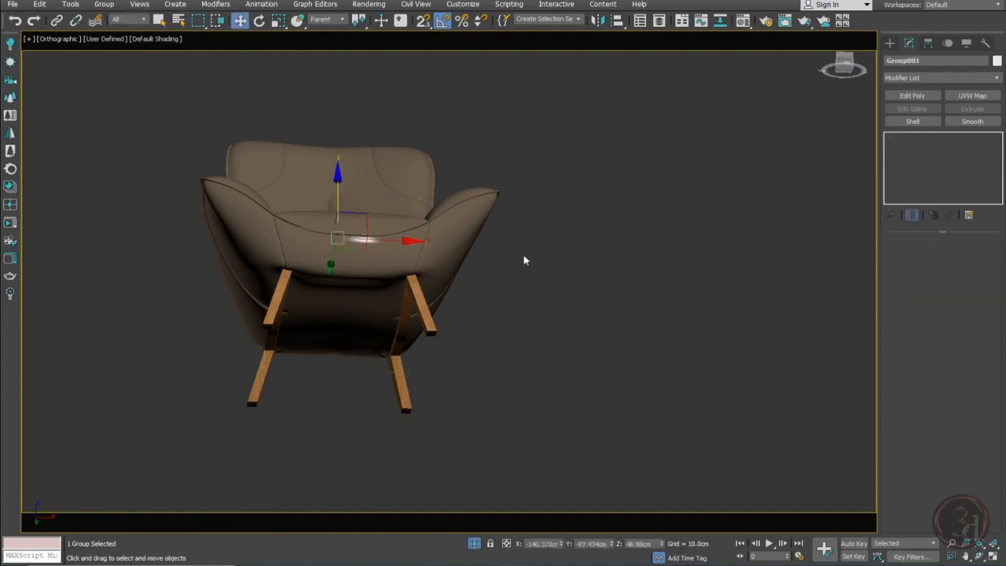
{"action": "left_click", "coordinate": [524, 255]}
{"action": "left_click", "coordinate": [408, 311]}
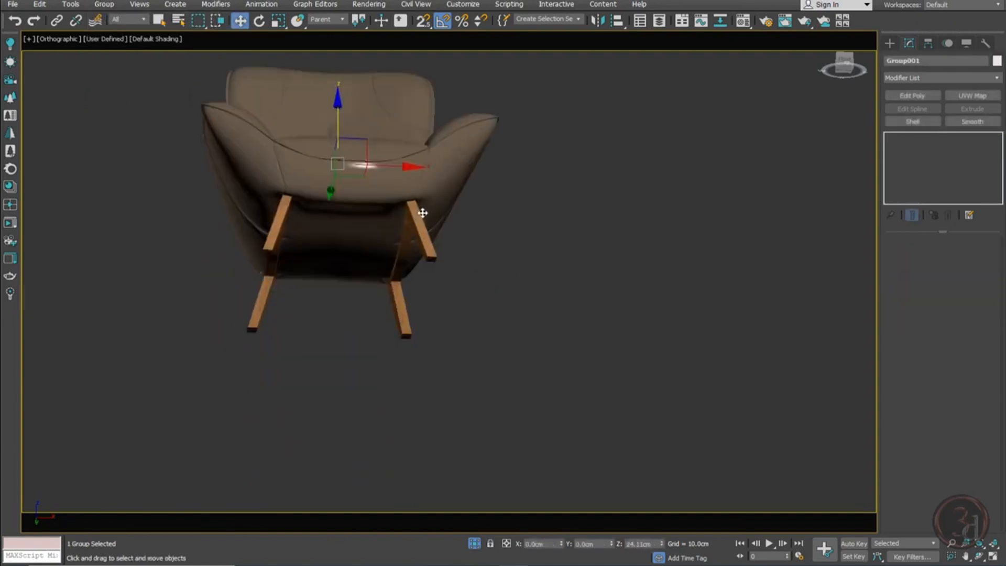
Exit isolation in the wireframe top view and rotate the armchair group 135° about Z
{"action": "key", "text": "t"}
{"action": "key", "text": "z"}
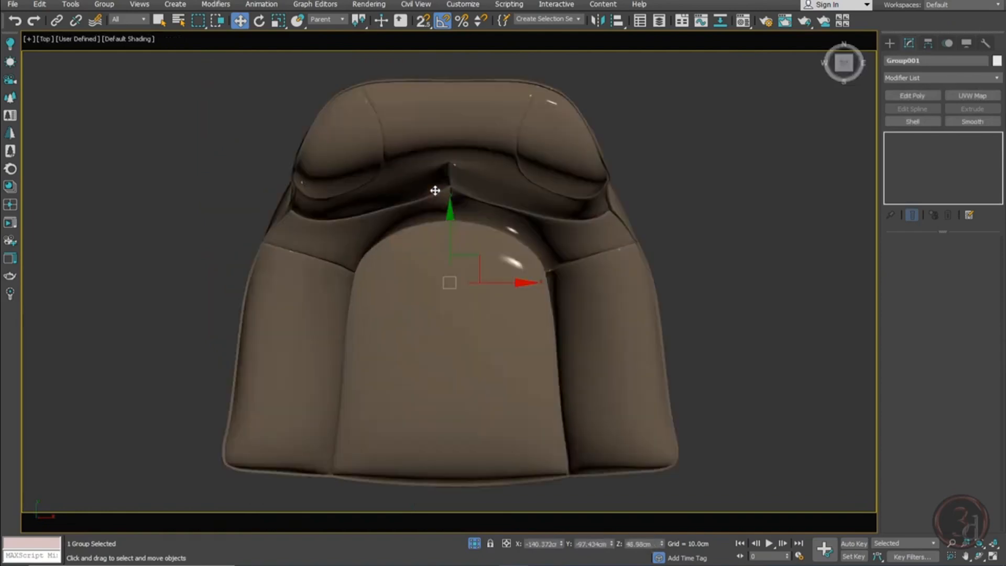
{"action": "key", "text": "F3"}
{"action": "scroll", "coordinate": [345, 190], "scroll_direction": "down", "scroll_amount": 5}
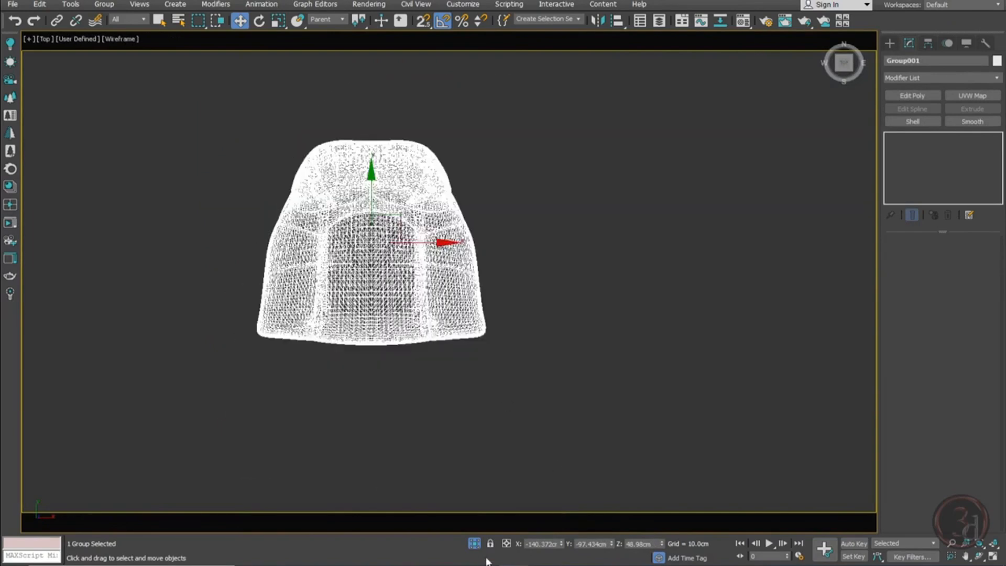
{"action": "left_click", "coordinate": [475, 545]}
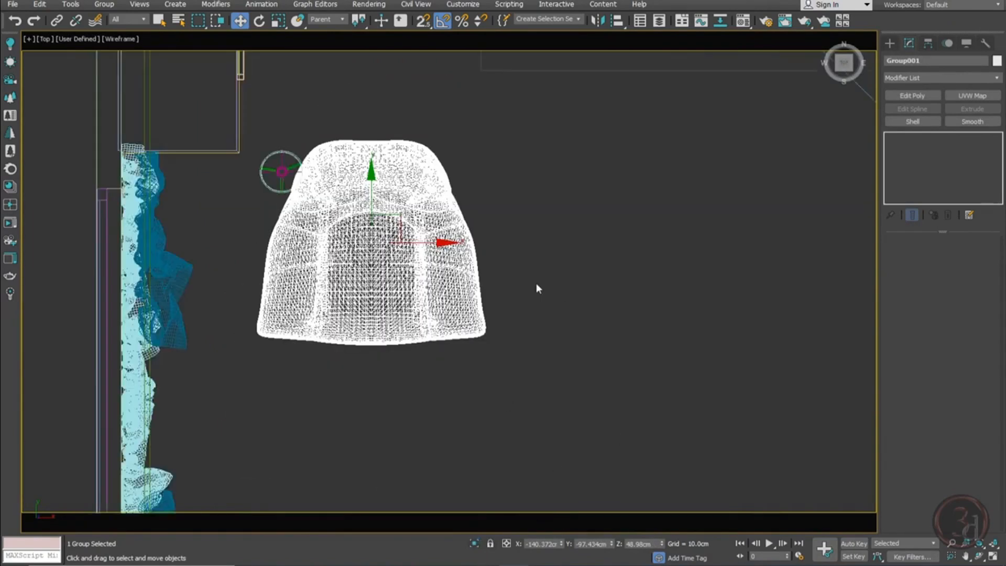
{"action": "key", "text": "e"}
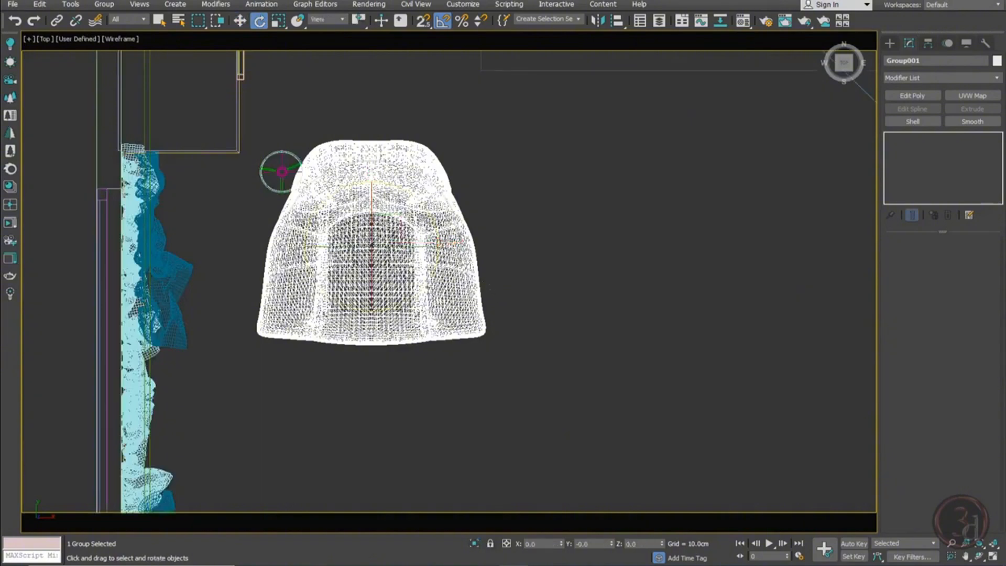
{"action": "left_click_drag", "start_coordinate": [369, 181], "coordinate": [347, 162]}
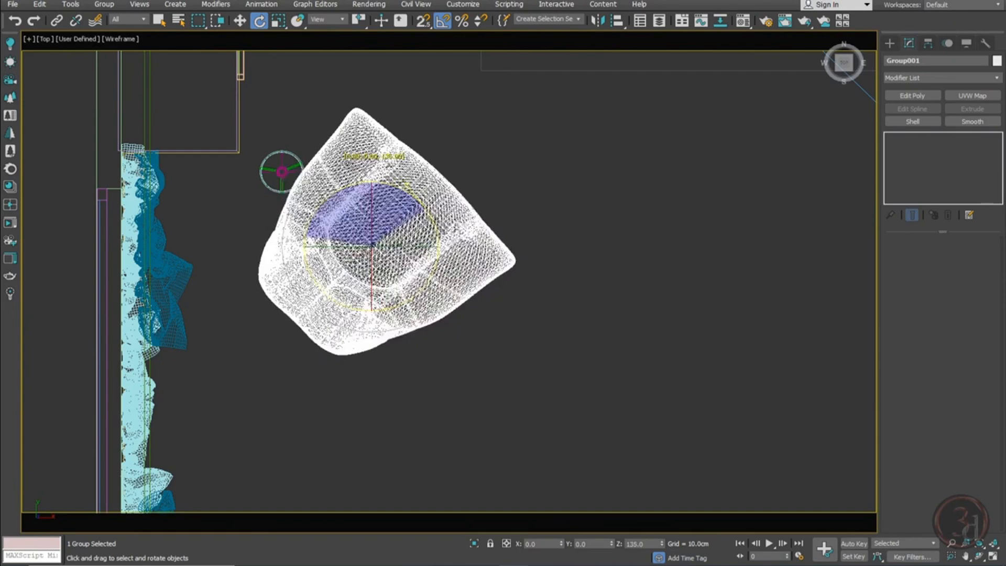
Move the armchair group about 3 cm in X and -1.2 cm in Y, and return to the shaded CoronaCamera001 view
{"action": "key", "text": "w"}
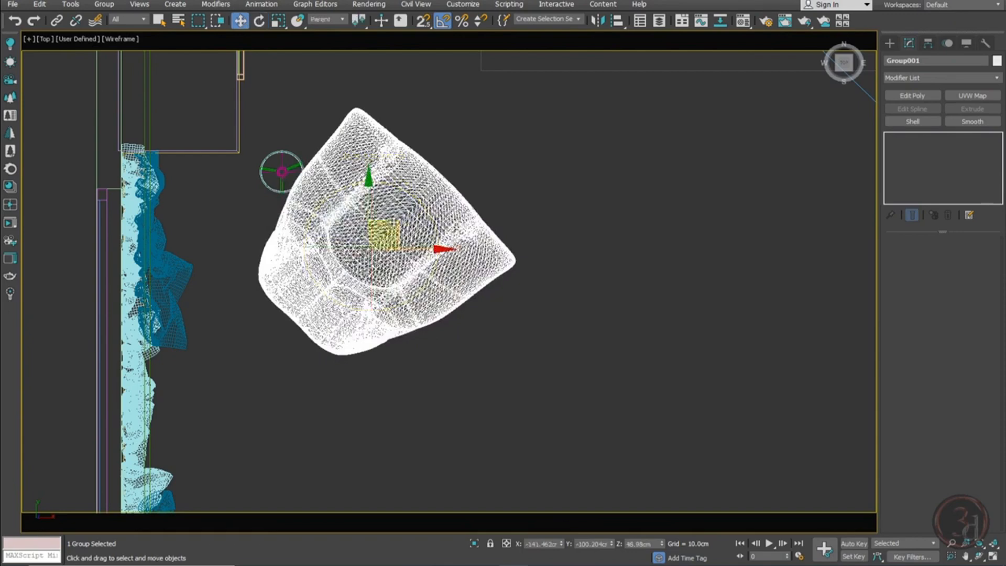
{"action": "left_click_drag", "start_coordinate": [384, 235], "coordinate": [392, 238]}
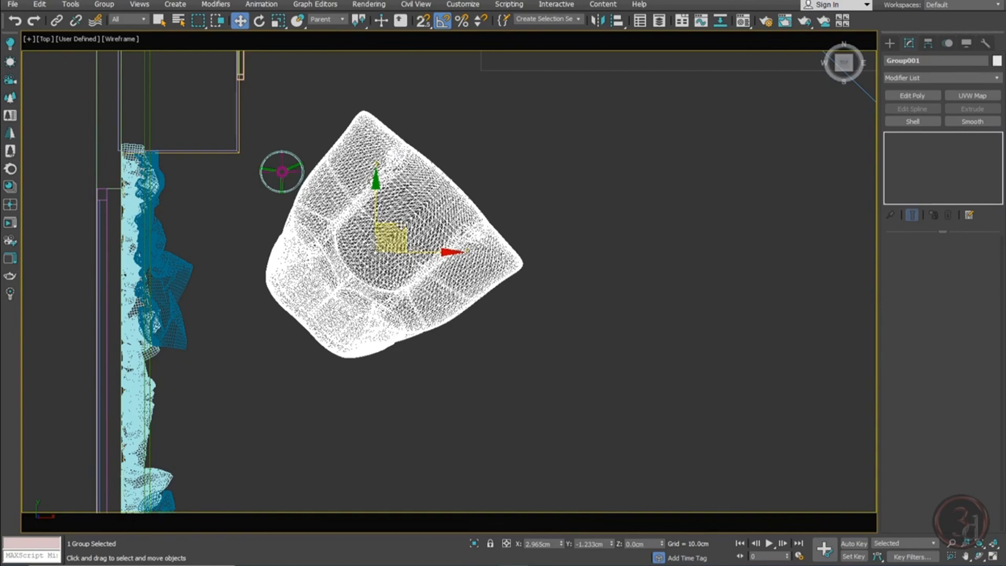
{"action": "left_click", "coordinate": [499, 180]}
{"action": "key", "text": "c"}
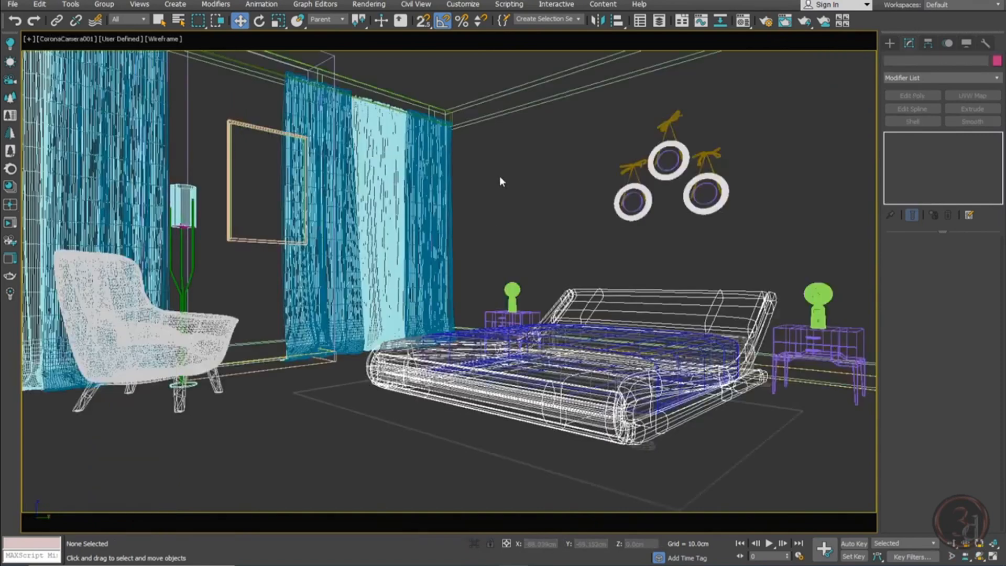
{"action": "key", "text": "F3"}
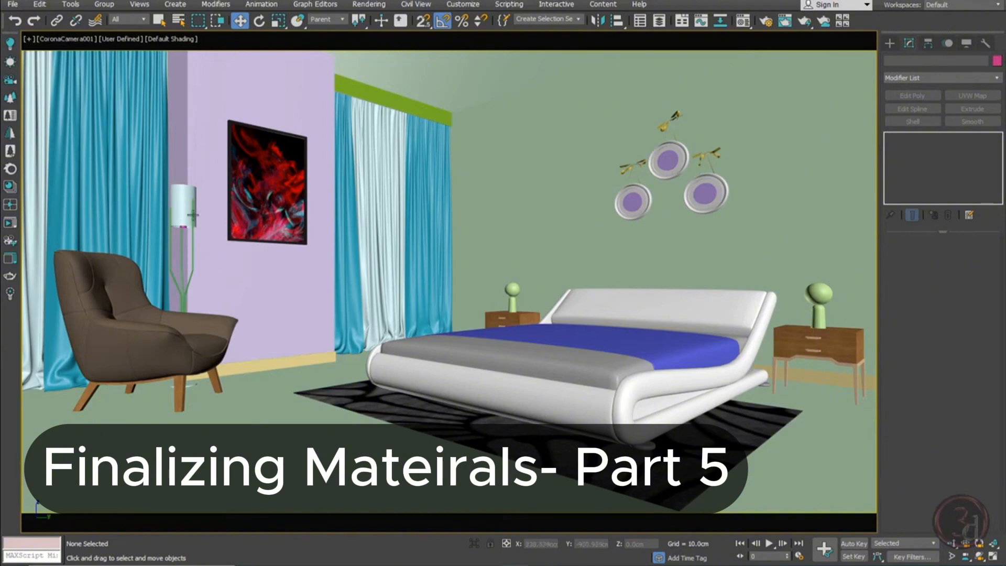
Isolate the floor lamp group in a perspective view, frame it and open the group
{"action": "left_click", "coordinate": [185, 208]}
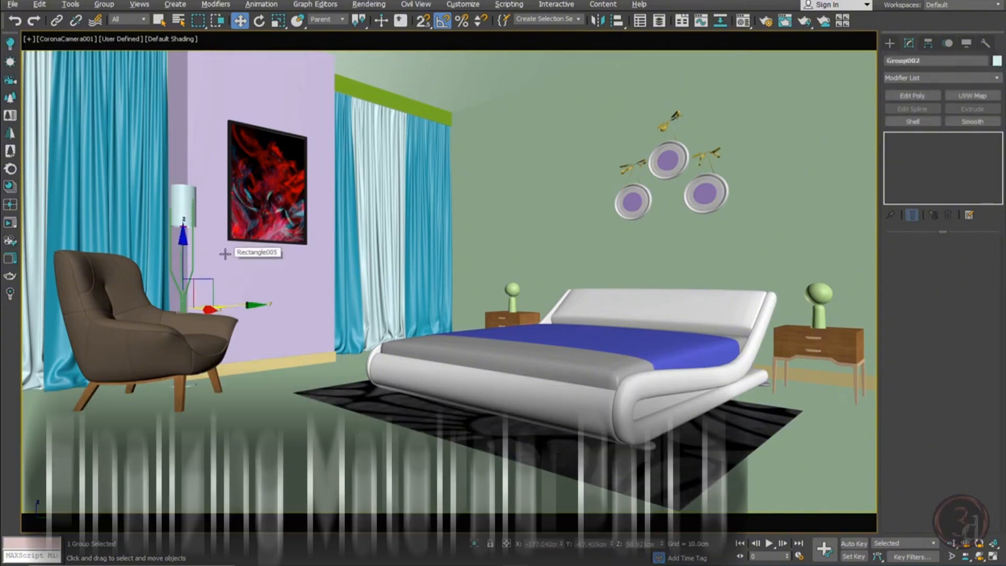
{"action": "key", "text": "alt+q"}
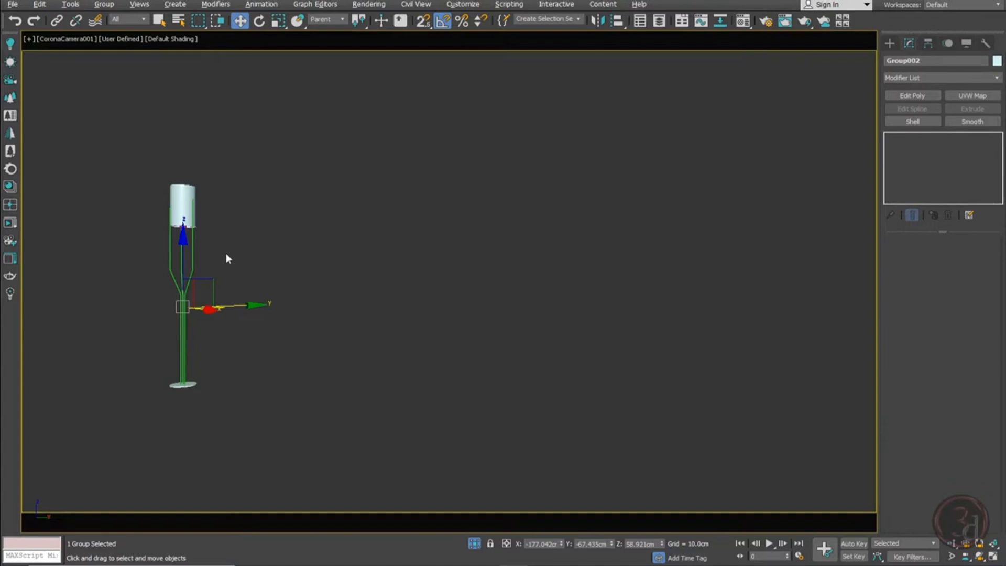
{"action": "key", "text": "p"}
{"action": "key", "text": "z"}
{"action": "middle_click_drag", "start_coordinate": [522, 341], "coordinate": [556, 324], "text": "alt"}
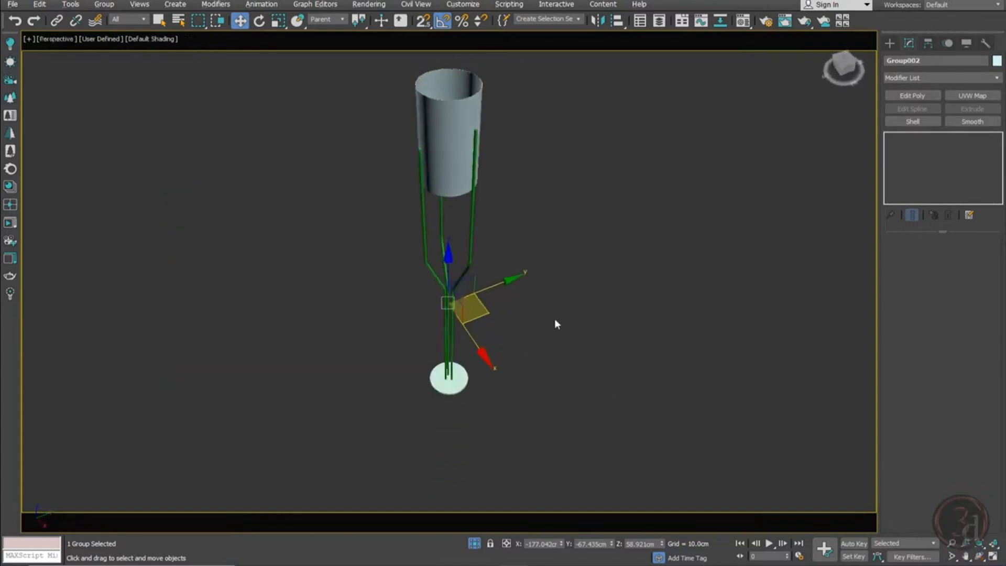
{"action": "key", "text": "alt+o"}
Assign the existing Brass Brushed material to the floor lamp's thin stand rods
{"action": "left_click_drag", "start_coordinate": [474, 202], "coordinate": [528, 319]}
{"action": "key", "text": "ctrl+z"}
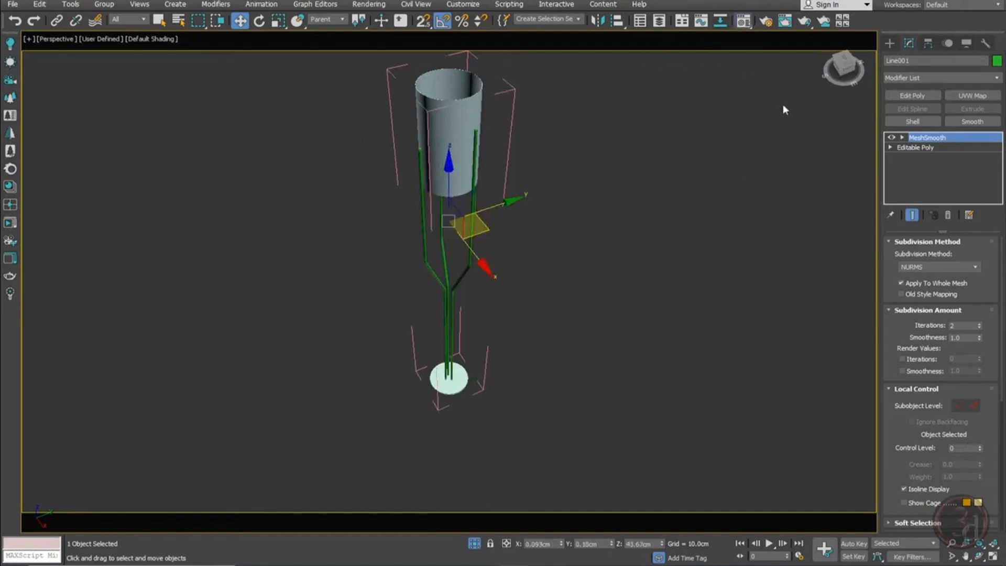
{"action": "key", "text": "m"}
{"action": "left_click", "coordinate": [721, 132]}
{"action": "left_click", "coordinate": [622, 254]}
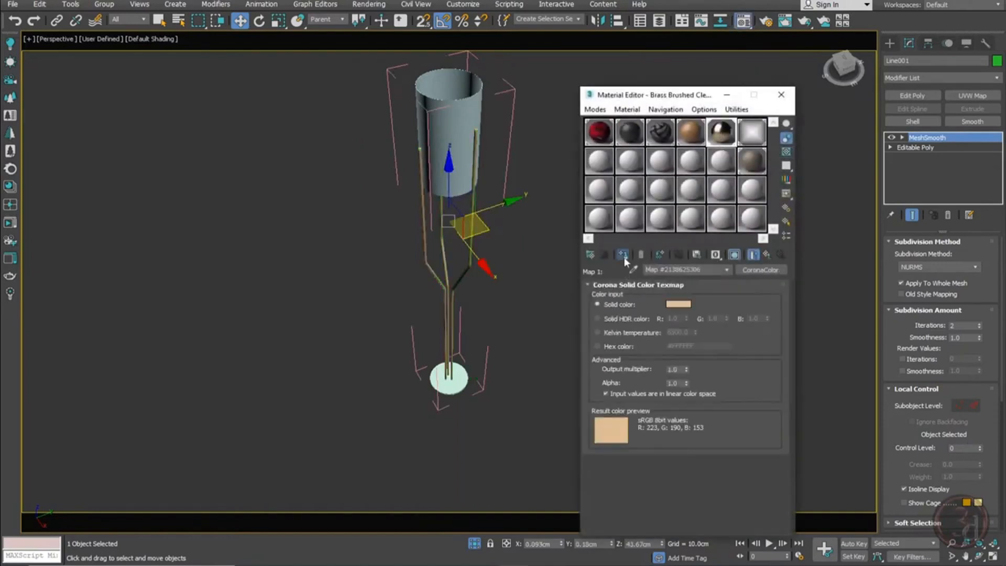
Apply the same Brass Brushed material to the round base disc of the floor lamp
{"action": "scroll", "coordinate": [450, 388], "scroll_direction": "up", "scroll_amount": 5}
{"action": "left_click_drag", "start_coordinate": [476, 373], "coordinate": [526, 310]}
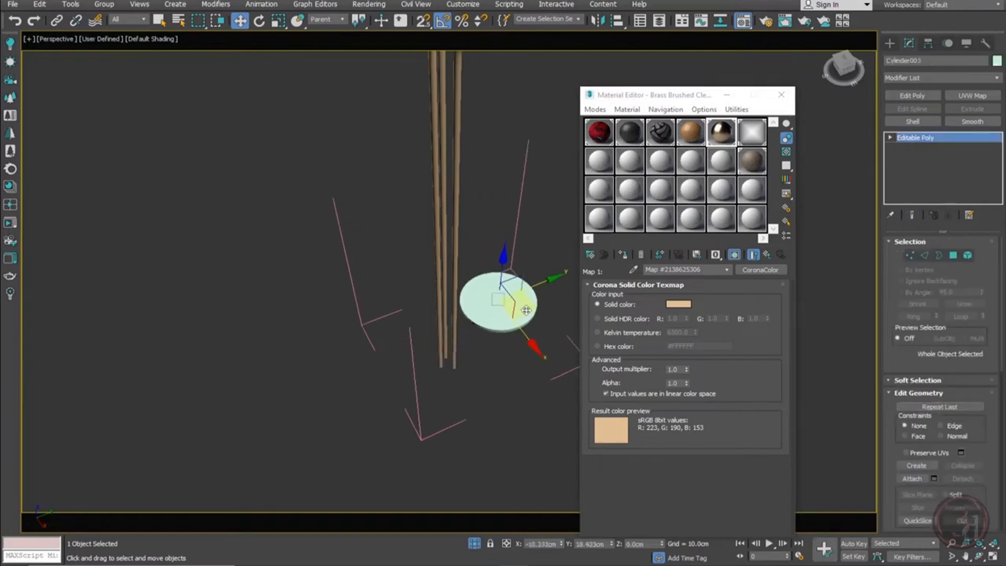
{"action": "key", "text": "ctrl+z"}
{"action": "left_click", "coordinate": [625, 254]}
{"action": "scroll", "coordinate": [440, 414], "scroll_direction": "down", "scroll_amount": 4}
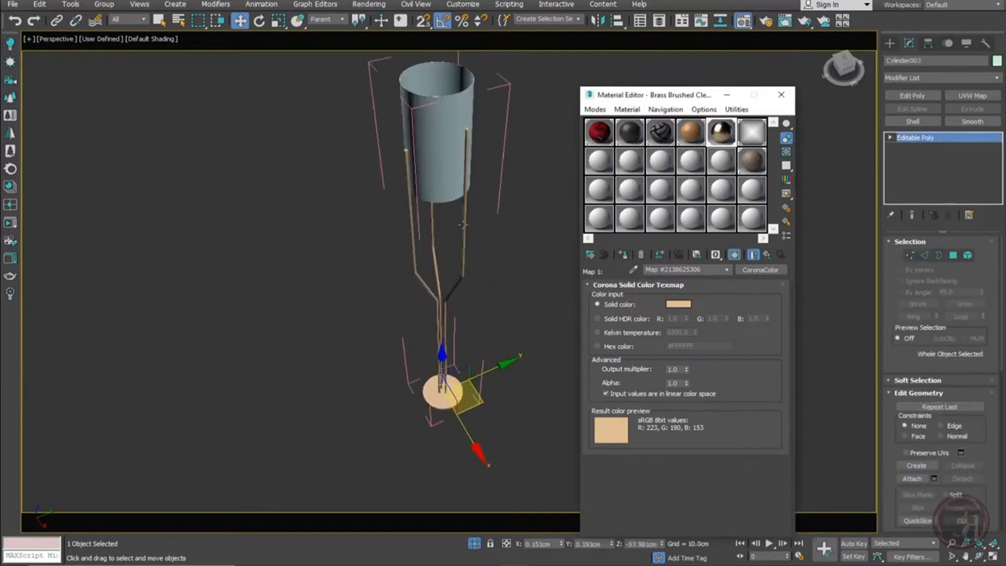
Apply the Brass Brushed material to the small cylinder inside the lampshade, undoing the trial moves of the parts
{"action": "middle_click_drag", "start_coordinate": [468, 197], "coordinate": [465, 245]}
{"action": "left_click_drag", "start_coordinate": [436, 216], "coordinate": [535, 308]}
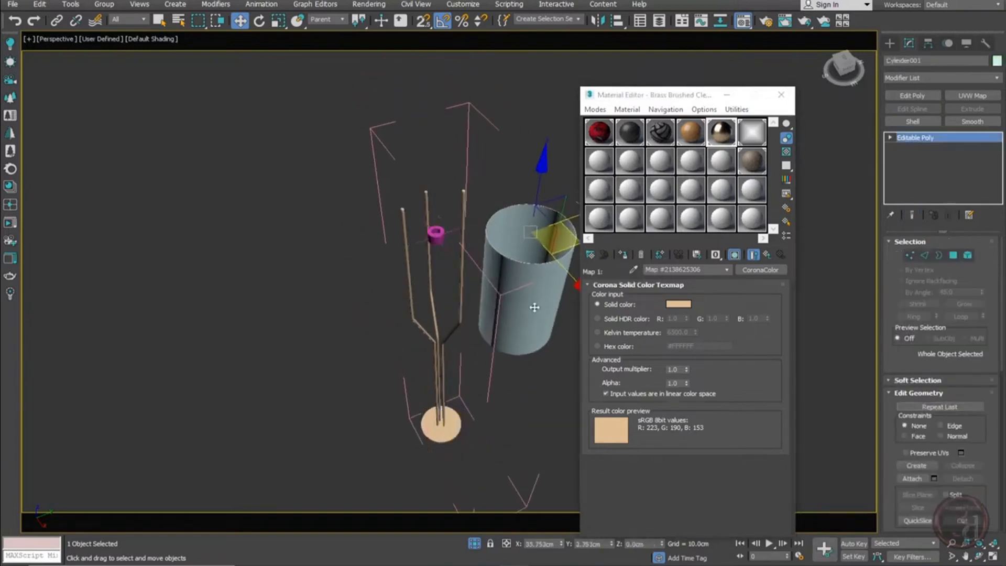
{"action": "key", "text": "ctrl+z"}
{"action": "middle_click_drag", "start_coordinate": [535, 307], "coordinate": [506, 163], "text": "alt"}
{"action": "scroll", "coordinate": [433, 203], "scroll_direction": "up", "scroll_amount": 3}
{"action": "left_click", "coordinate": [451, 227]}
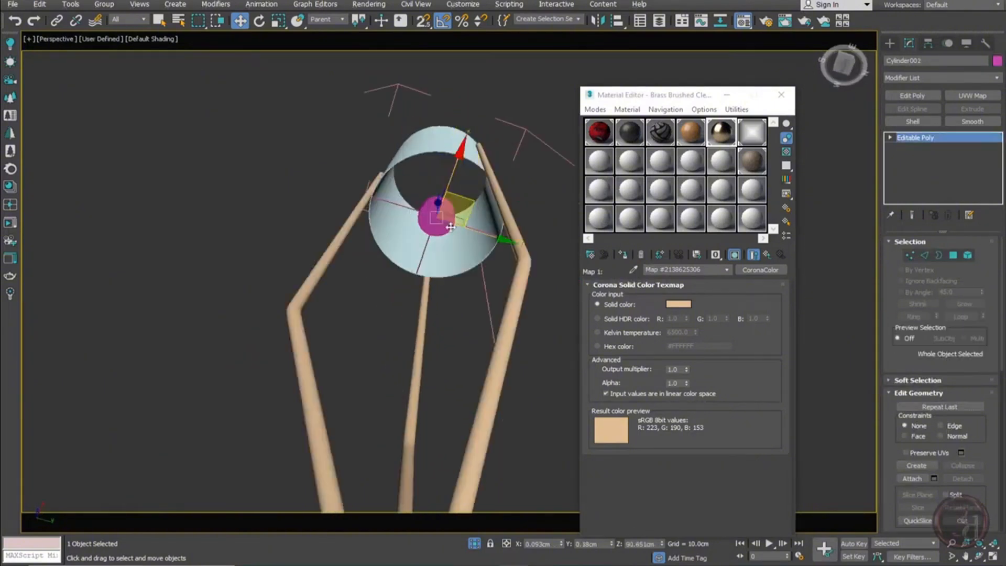
{"action": "left_click_drag", "start_coordinate": [450, 227], "coordinate": [491, 332]}
{"action": "key", "text": "ctrl+z"}
{"action": "left_click", "coordinate": [622, 258]}
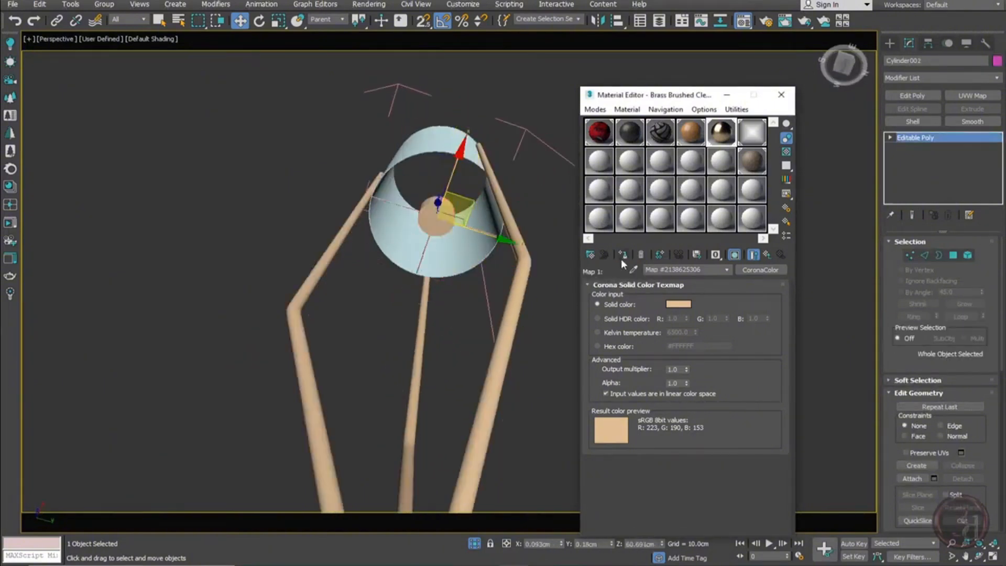
Name an unused CoronaMtl material "shade" and assign it to the cylindrical lampshade
{"action": "middle_click_drag", "start_coordinate": [416, 283], "coordinate": [468, 230], "text": "alt"}
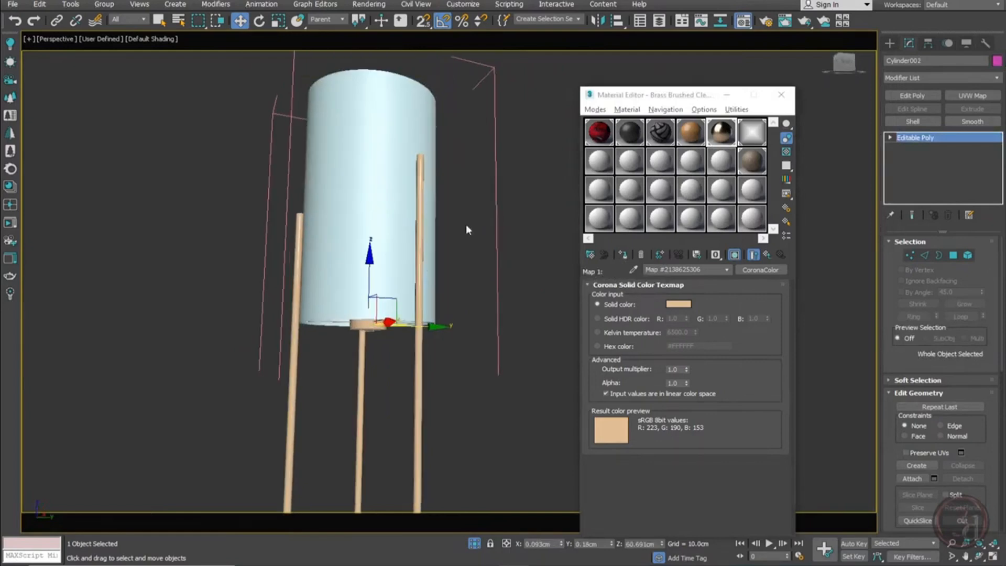
{"action": "left_click_drag", "start_coordinate": [379, 120], "coordinate": [271, 335]}
{"action": "key", "text": "ctrl+z"}
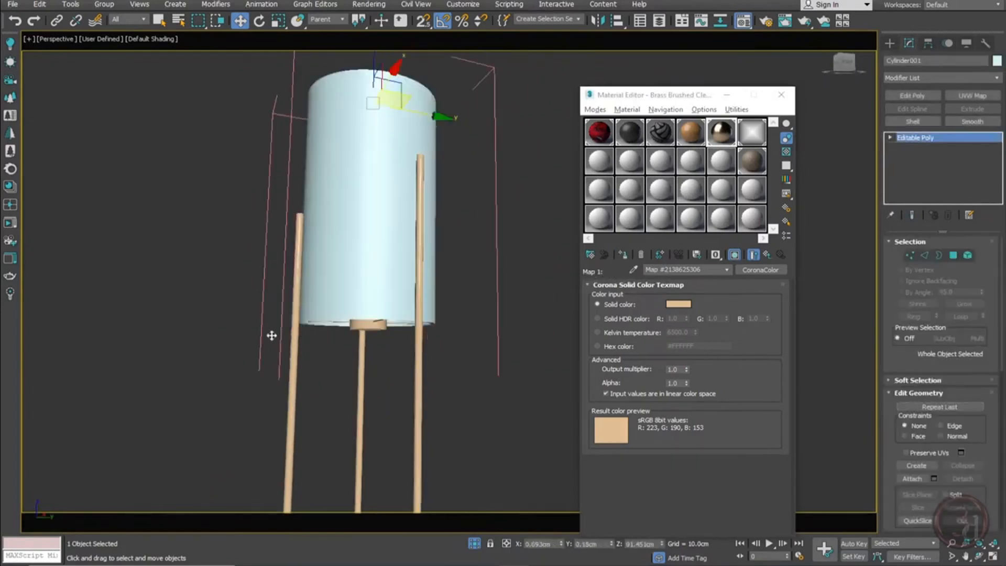
{"action": "middle_click_drag", "start_coordinate": [271, 335], "coordinate": [398, 406], "text": "alt"}
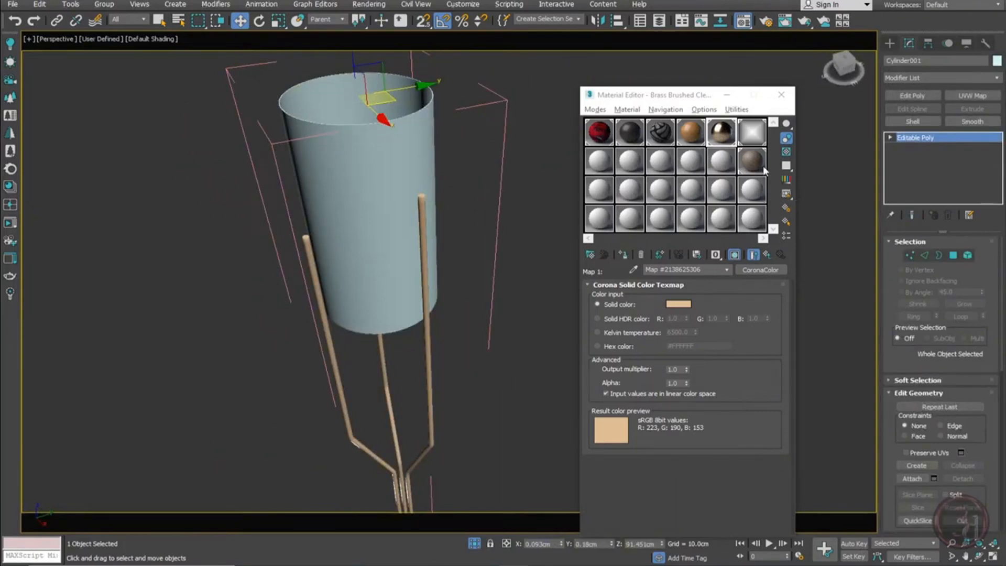
{"action": "left_click", "coordinate": [728, 167]}
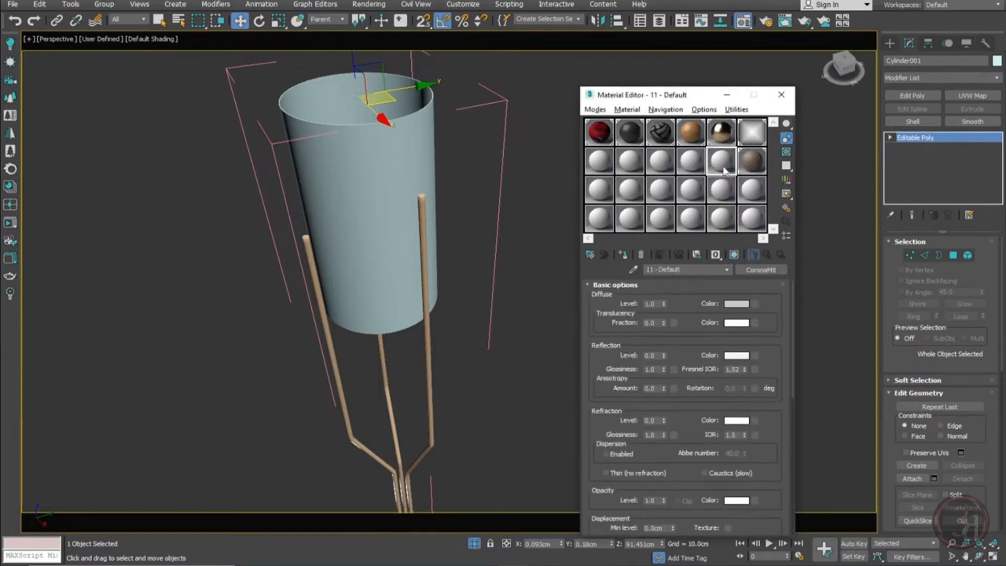
{"action": "left_click_drag", "start_coordinate": [693, 270], "coordinate": [526, 265]}
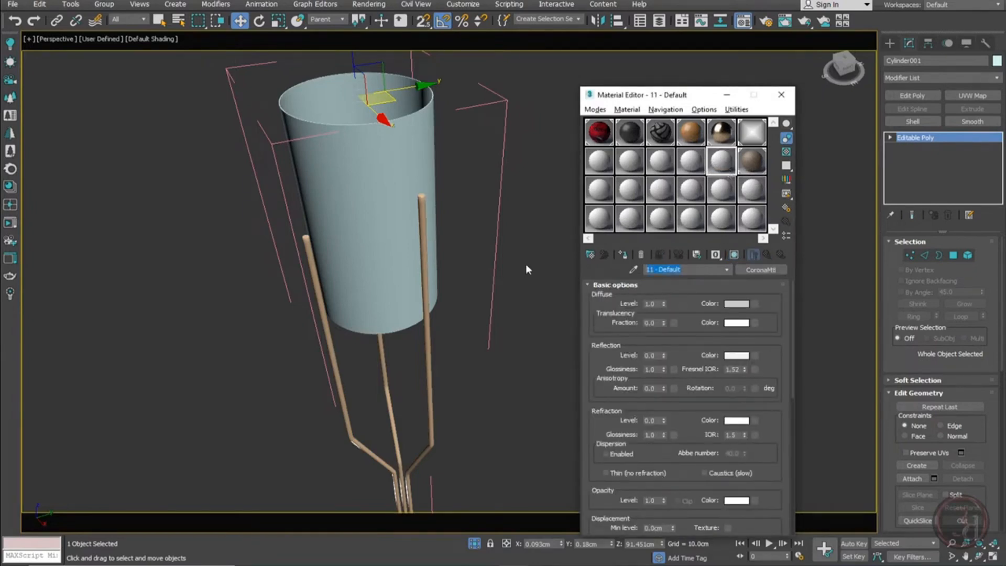
{"action": "type", "text": "shade"}
{"action": "left_click", "coordinate": [624, 254]}
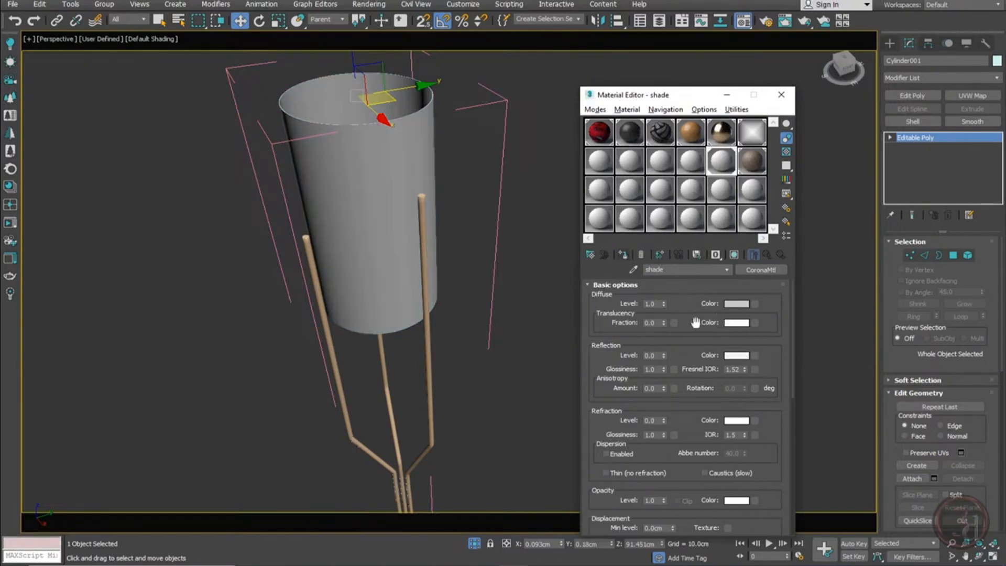
Set the translucency fraction of the shade material to 0.5
{"action": "double_click", "coordinate": [654, 322]}
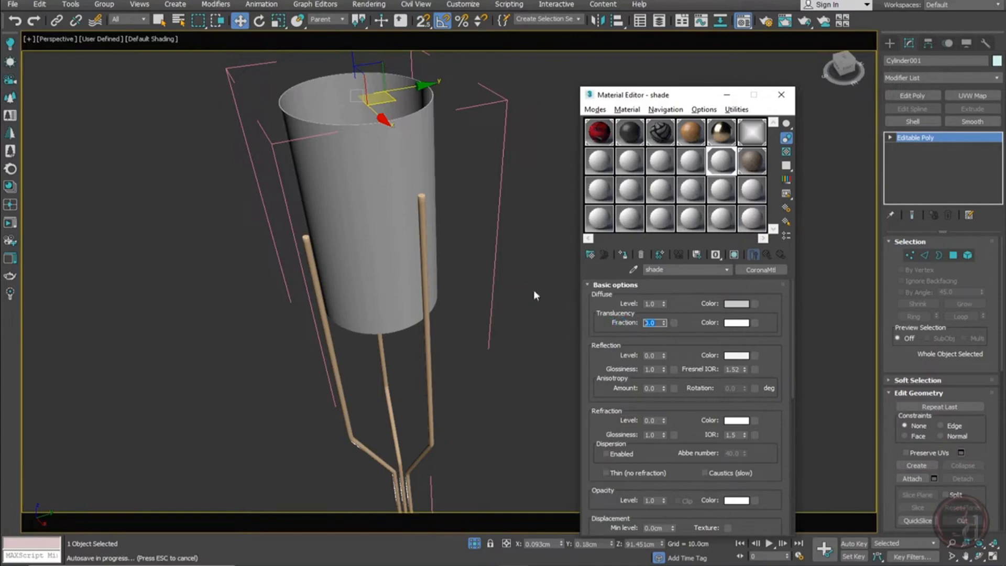
{"action": "key", "text": "Escape"}
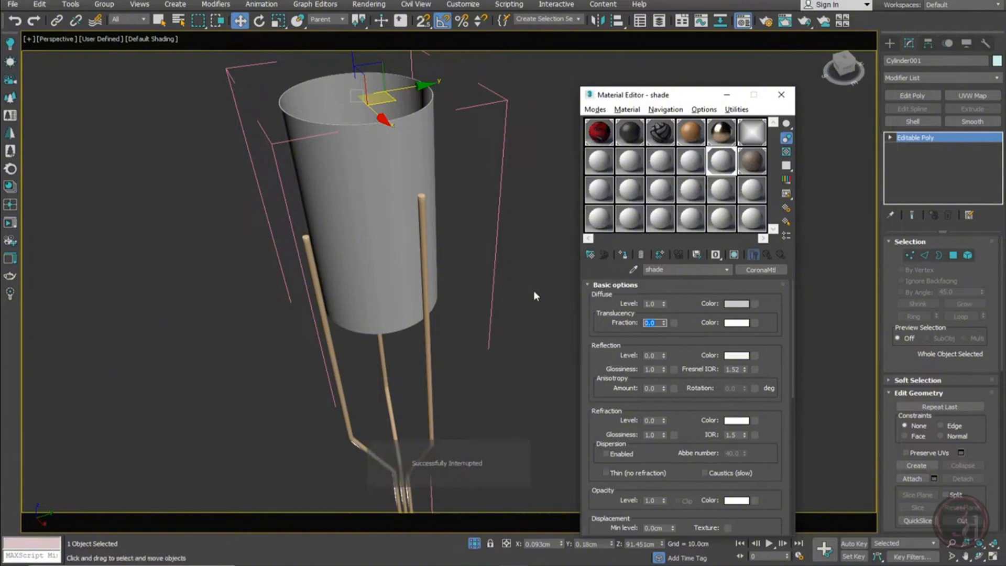
{"action": "left_click", "coordinate": [658, 324]}
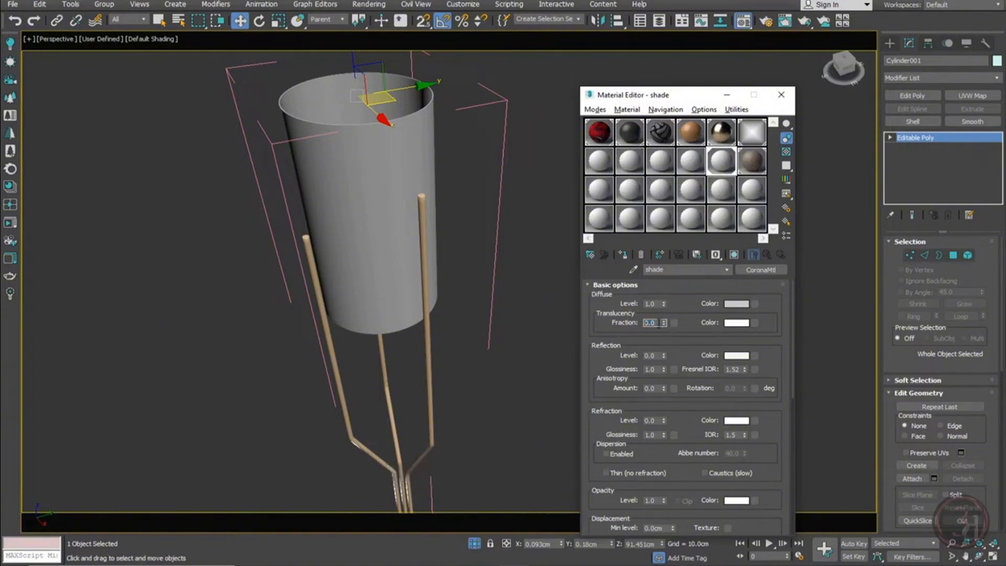
{"action": "double_click", "coordinate": [658, 323]}
{"action": "type", "text": ".5"}
{"action": "key", "text": "Return"}
{"action": "double_click", "coordinate": [724, 168]}
{"action": "left_click", "coordinate": [378, 103]}
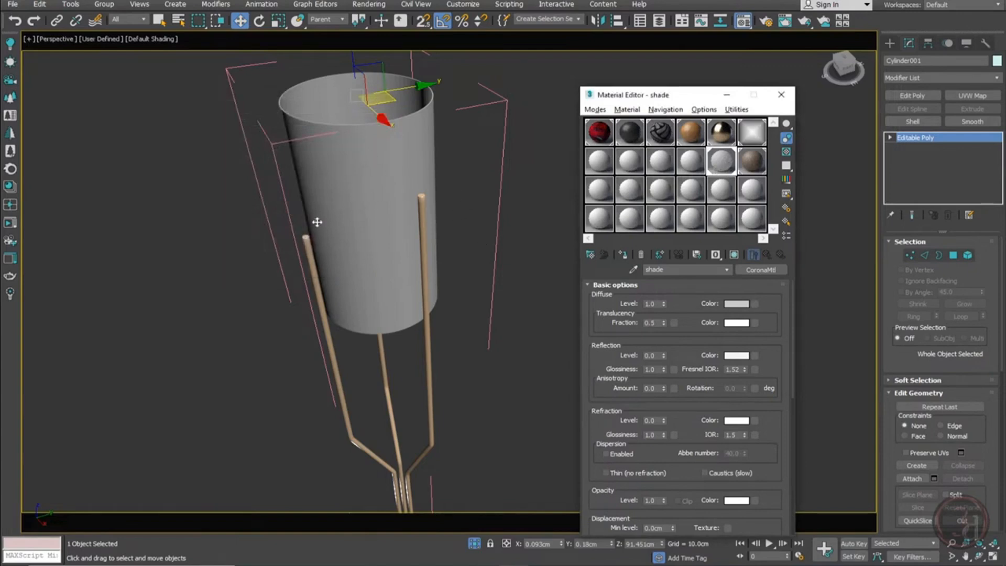
Close the Material Editor and the floor lamp group, exit isolation and return to the CoronaCamera001 view
{"action": "left_click", "coordinate": [781, 95]}
{"action": "left_click", "coordinate": [580, 235]}
{"action": "left_click", "coordinate": [399, 183]}
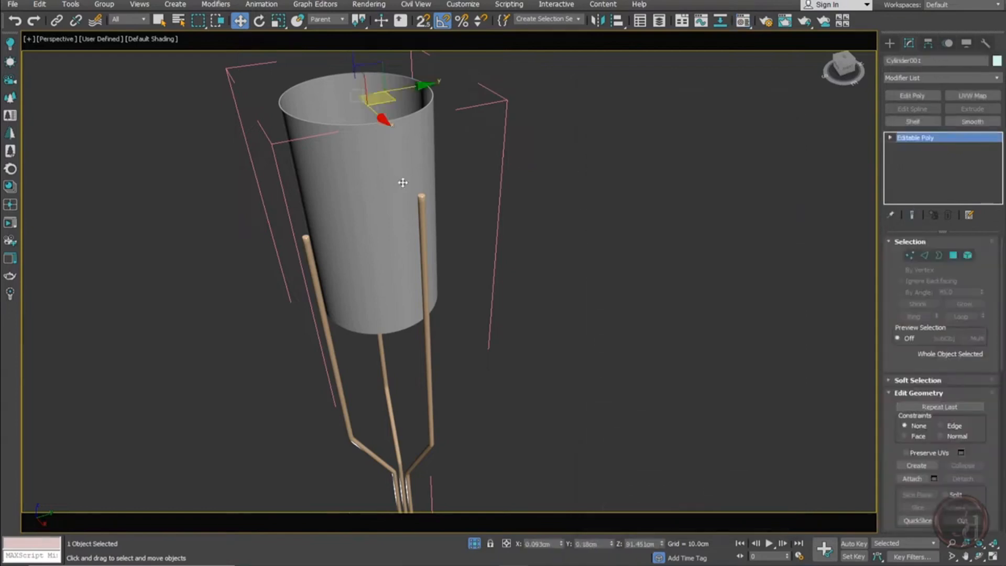
{"action": "key", "text": "alt+g"}
{"action": "scroll", "coordinate": [488, 149], "scroll_direction": "down", "scroll_amount": 6}
{"action": "scroll", "coordinate": [528, 281], "scroll_direction": "up", "scroll_amount": 4}
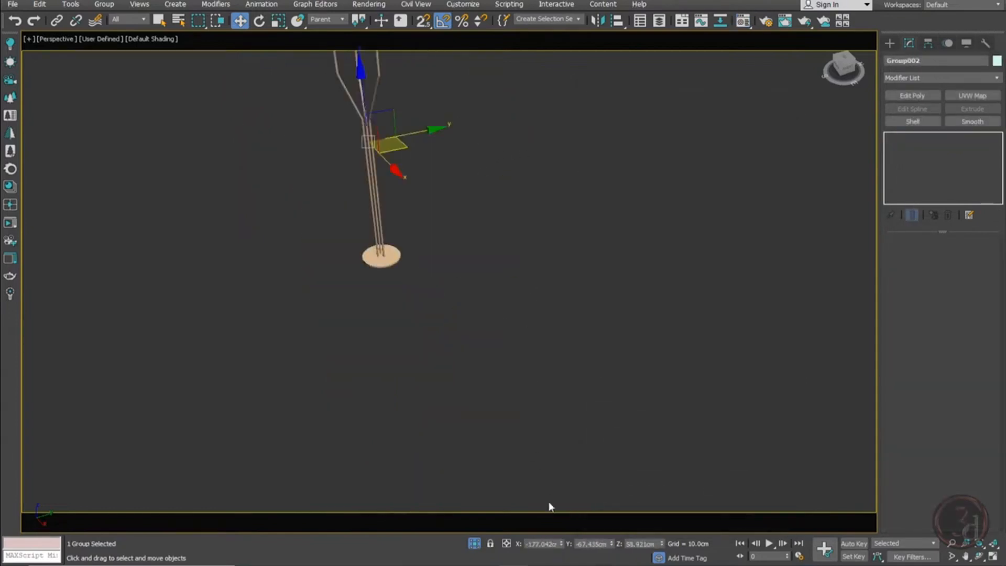
{"action": "left_click", "coordinate": [474, 544]}
{"action": "key", "text": "c"}
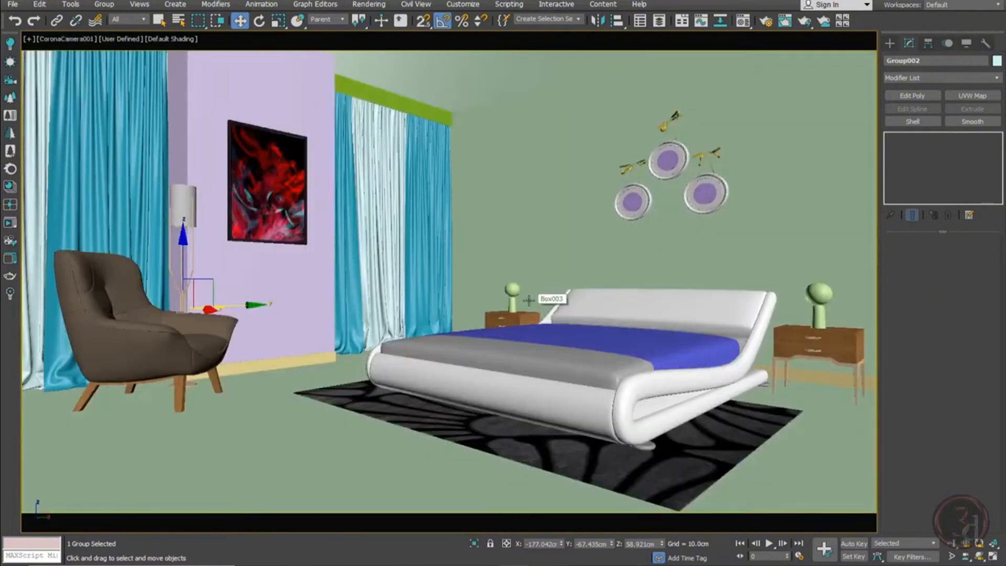
Isolate the round wall decoration group in a perspective view and open it, undoing the trial move
{"action": "left_click", "coordinate": [685, 149]}
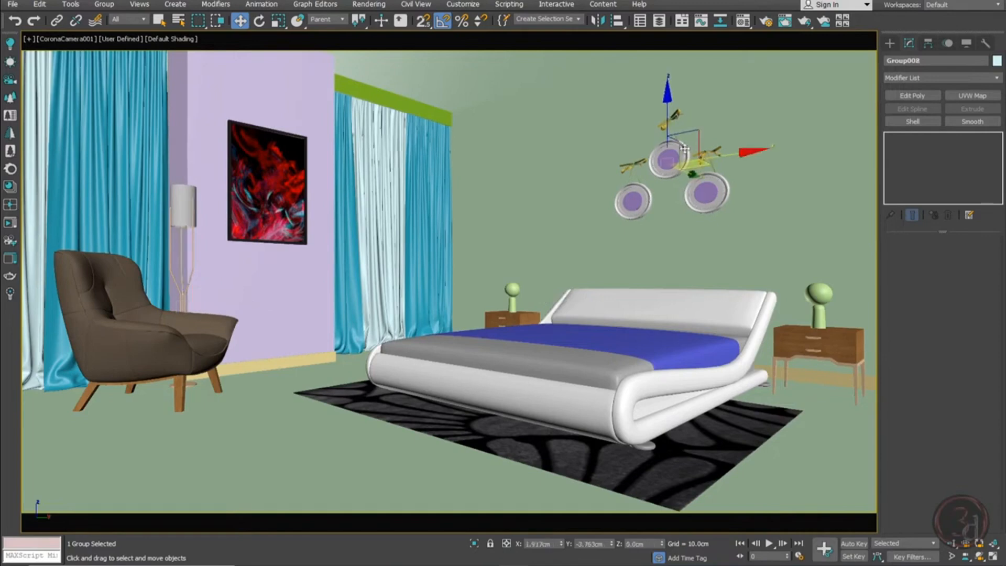
{"action": "left_click_drag", "start_coordinate": [685, 149], "coordinate": [699, 113]}
{"action": "key", "text": "ctrl+z"}
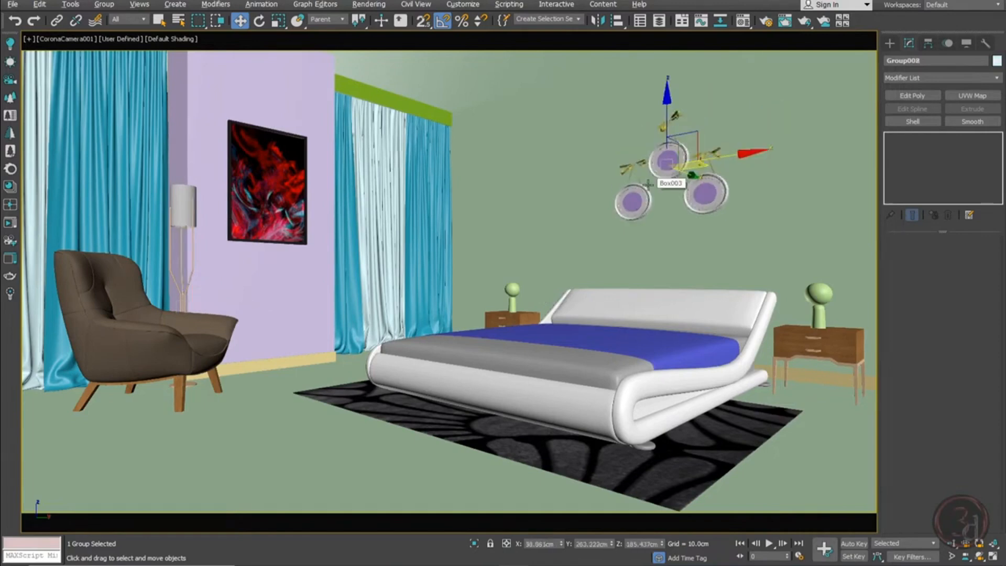
{"action": "key", "text": "alt+q"}
{"action": "key", "text": "p"}
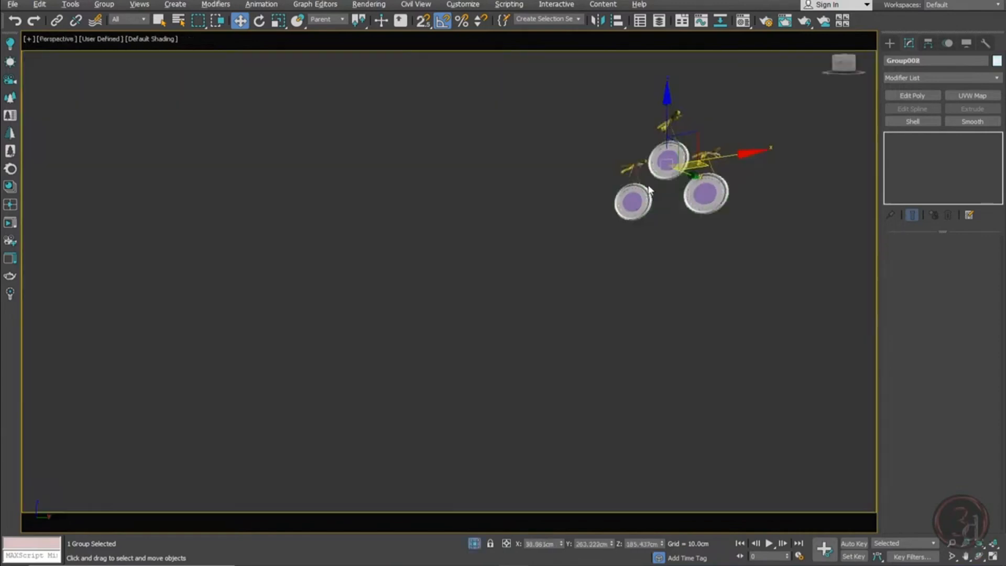
{"action": "key", "text": "z"}
{"action": "middle_click_drag", "start_coordinate": [481, 268], "coordinate": [549, 303], "text": "alt"}
{"action": "key", "text": "alt+o"}
Select the purple disc in the topmost wall frame and name an unused CoronaMtl material "wall dec"
{"action": "left_click_drag", "start_coordinate": [464, 272], "coordinate": [529, 337]}
{"action": "key", "text": "ctrl+z"}
{"action": "scroll", "coordinate": [514, 346], "scroll_direction": "up", "scroll_amount": 3}
{"action": "middle_click_drag", "start_coordinate": [500, 320], "coordinate": [453, 254], "text": "alt"}
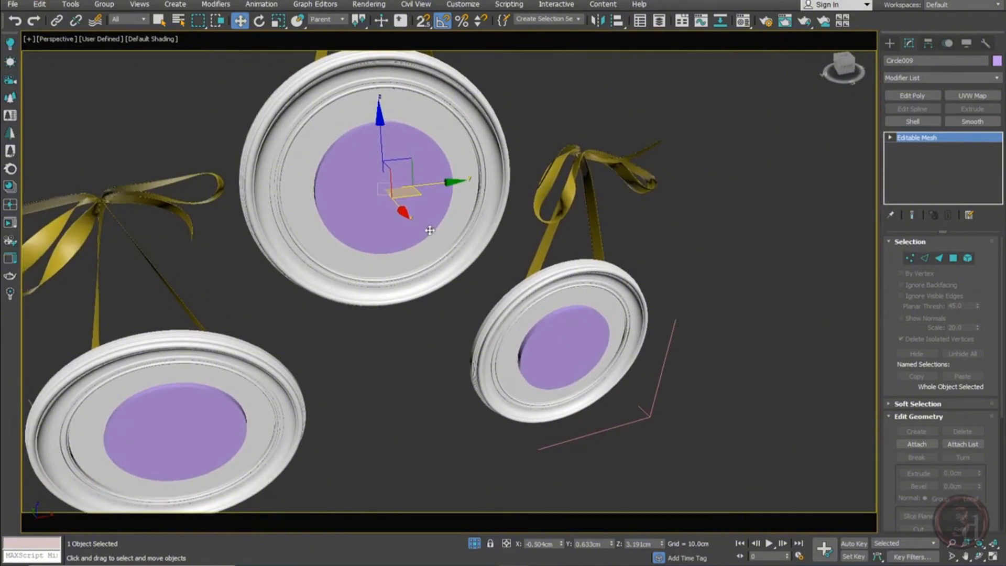
{"action": "key", "text": "m"}
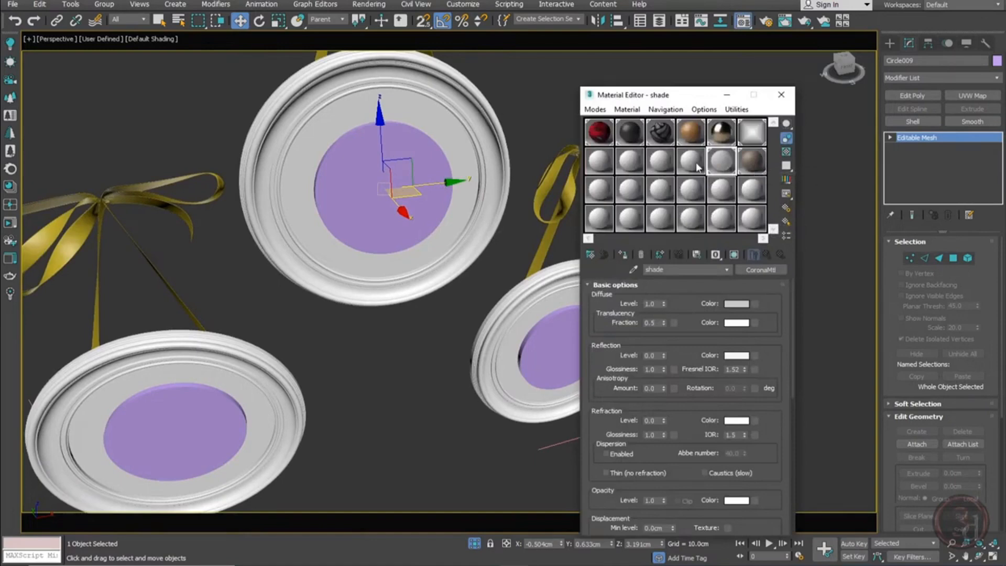
{"action": "left_click", "coordinate": [691, 162]}
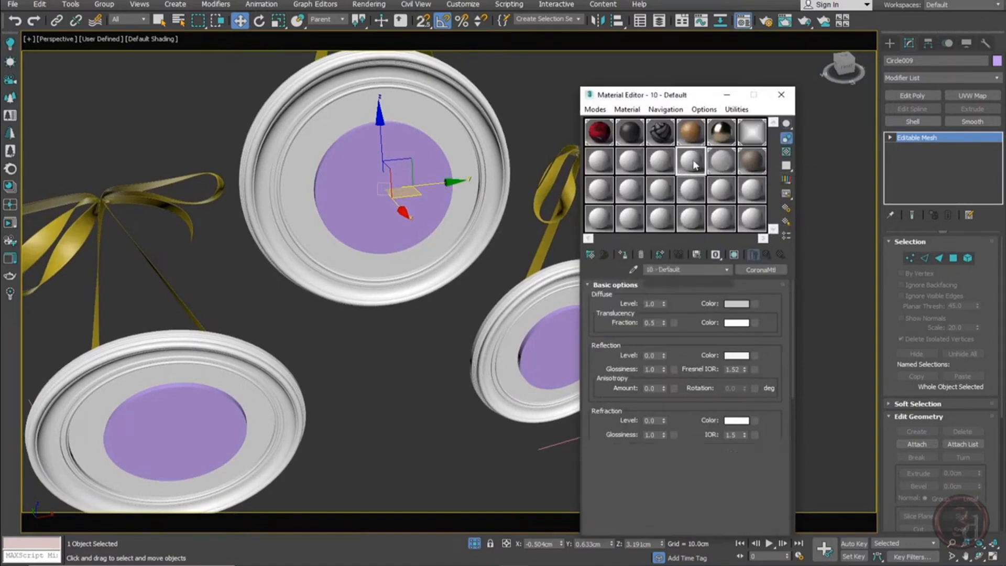
{"action": "left_click", "coordinate": [671, 268]}
{"action": "type", "text": "wall dec"}
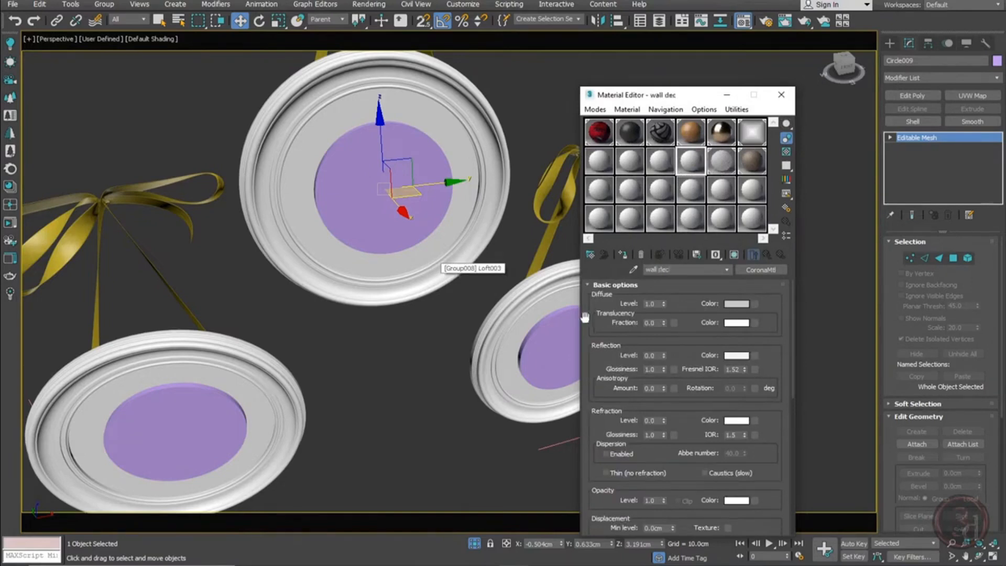
Load walldec-1.jpg as a CoronaBitmap in the diffuse color, assign the material to the topmost disc and add a UVW Map modifier
{"action": "left_click", "coordinate": [754, 303]}
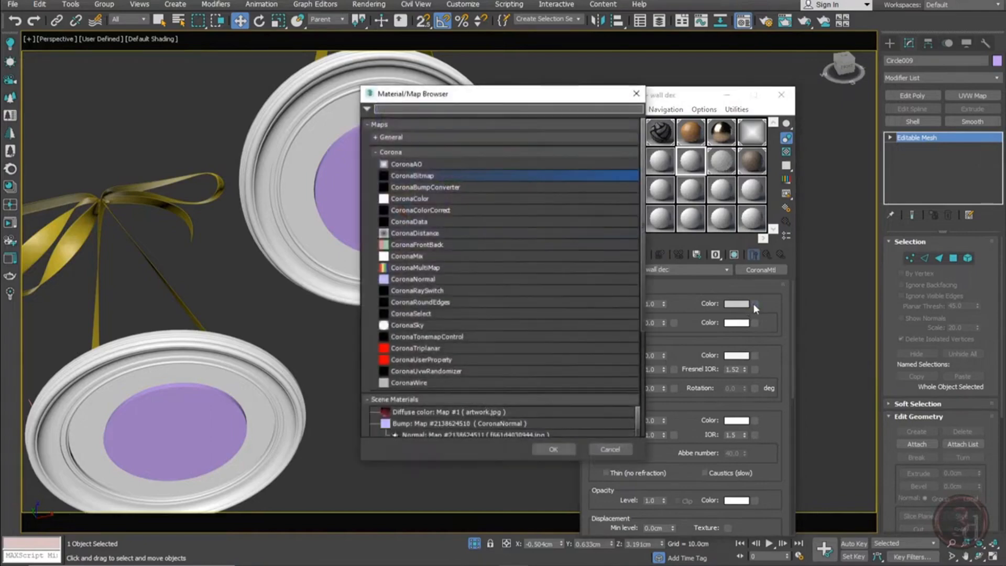
{"action": "double_click", "coordinate": [433, 177]}
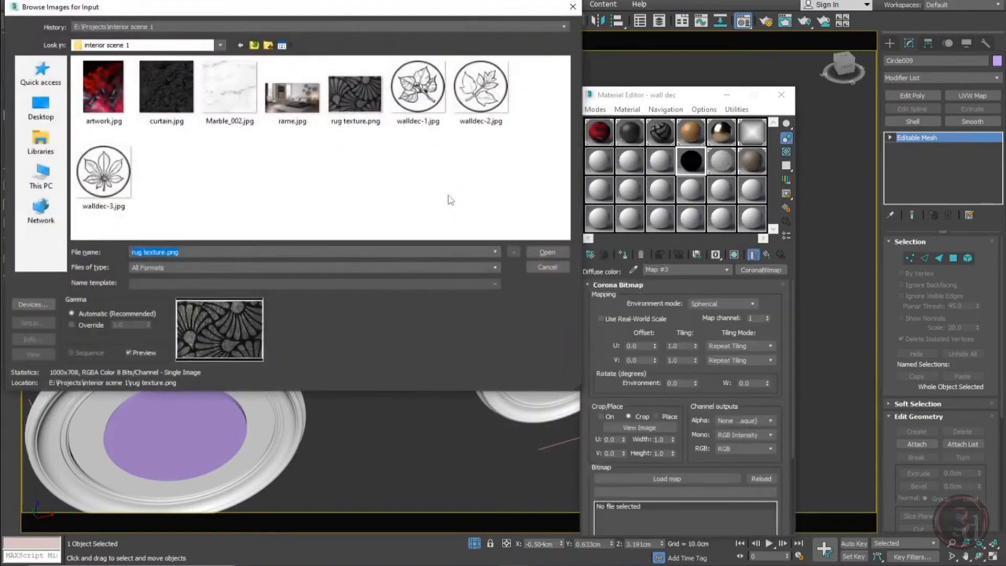
{"action": "double_click", "coordinate": [424, 97]}
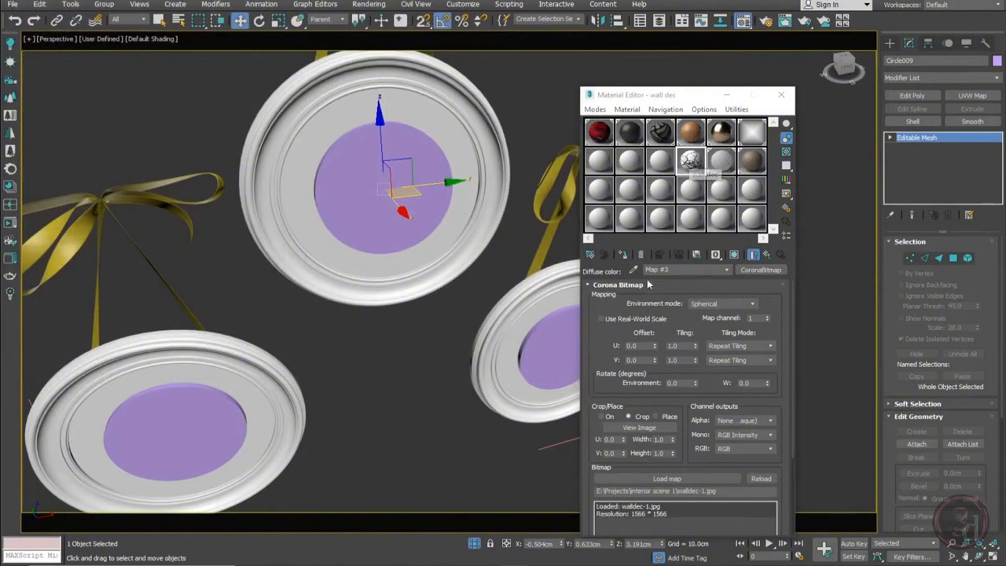
{"action": "left_click", "coordinate": [625, 251]}
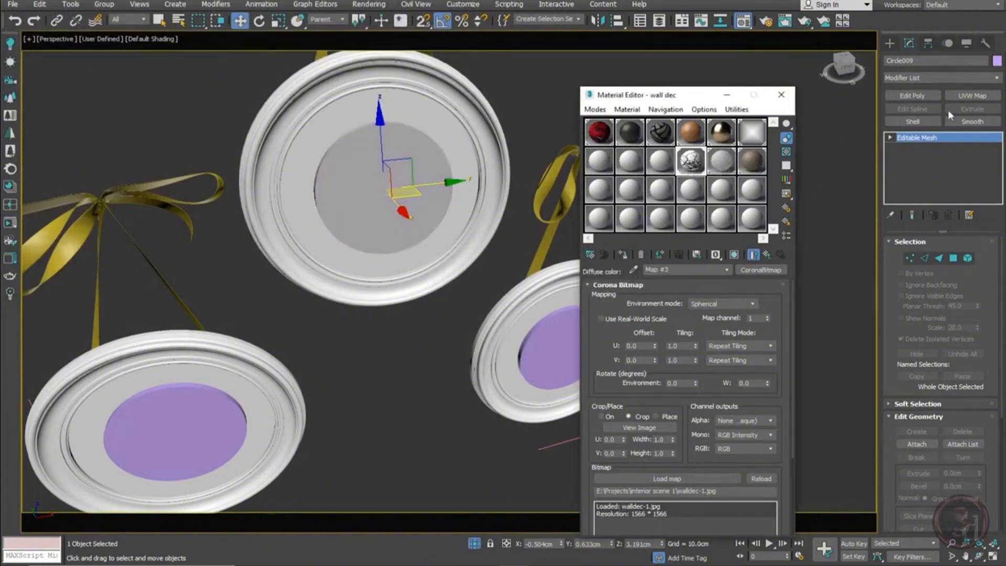
{"action": "left_click", "coordinate": [973, 96]}
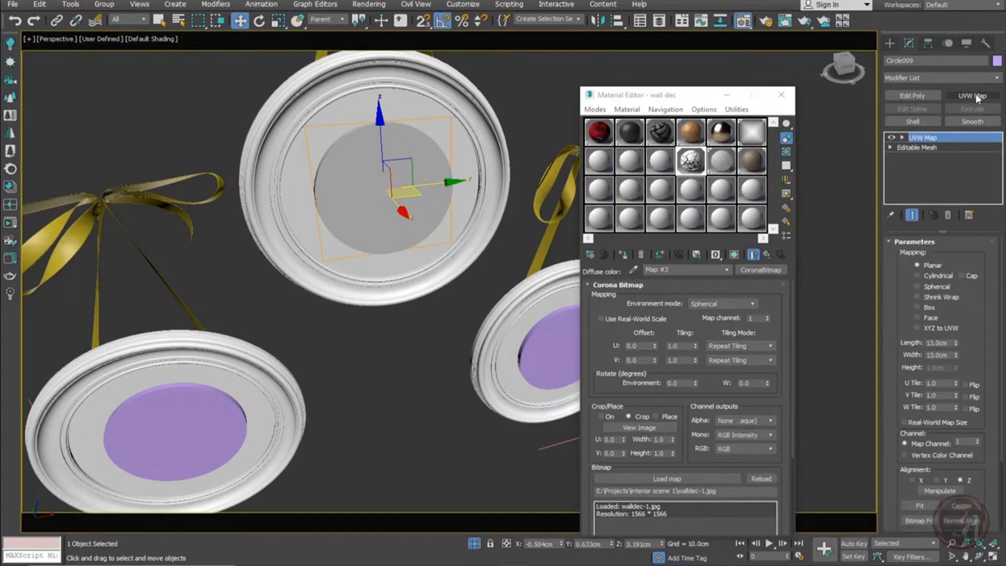
Show the leaf artwork on the topmost disc in the viewport and set its UVW Map length and width to 13.13 cm
{"action": "left_click", "coordinate": [734, 254]}
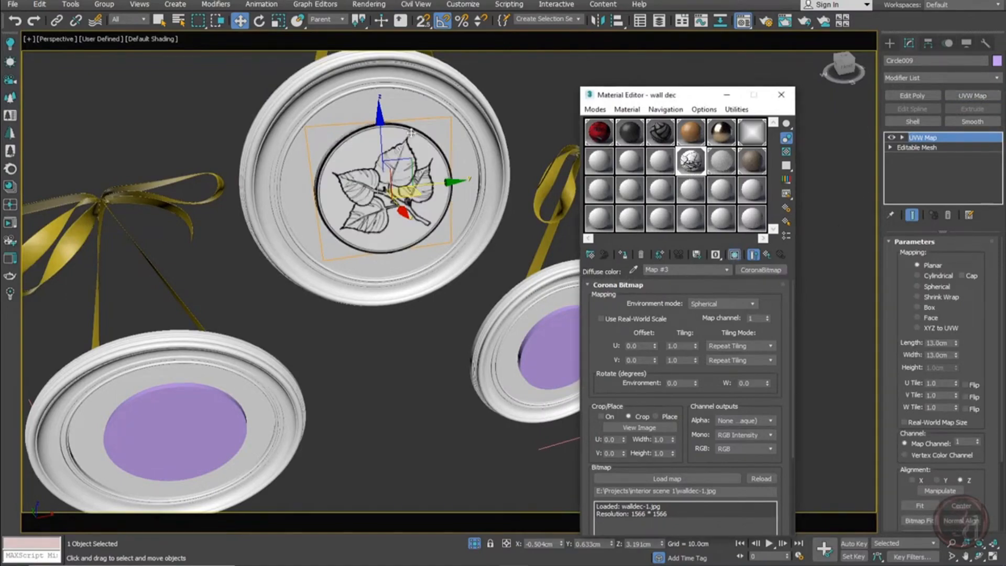
{"action": "scroll", "coordinate": [375, 170], "scroll_direction": "up", "scroll_amount": 5}
{"action": "middle_click_drag", "start_coordinate": [376, 166], "coordinate": [374, 241], "text": "alt"}
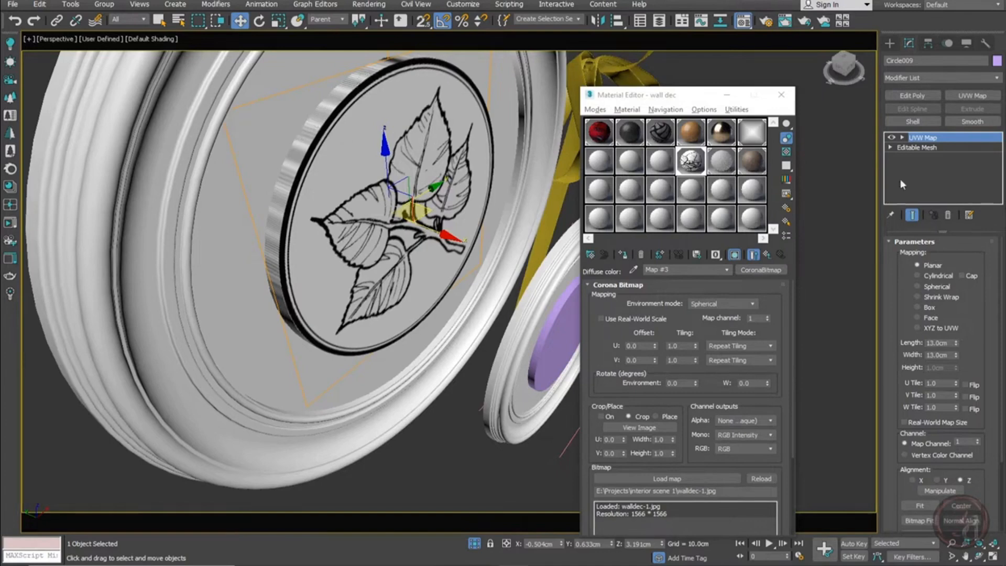
{"action": "left_click", "coordinate": [957, 341]}
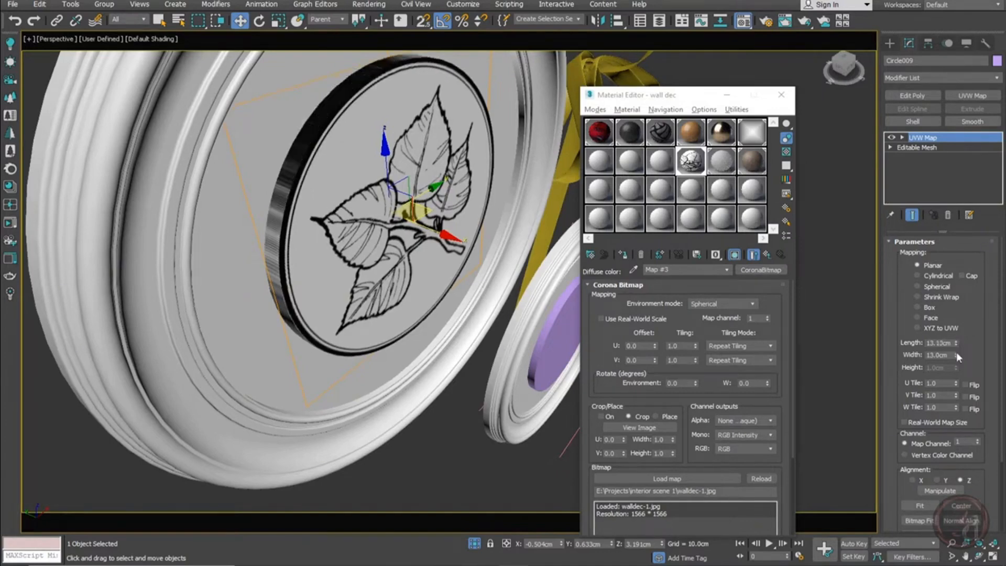
{"action": "left_click", "coordinate": [957, 352]}
{"action": "middle_click_drag", "start_coordinate": [436, 160], "coordinate": [401, 97], "text": "alt"}
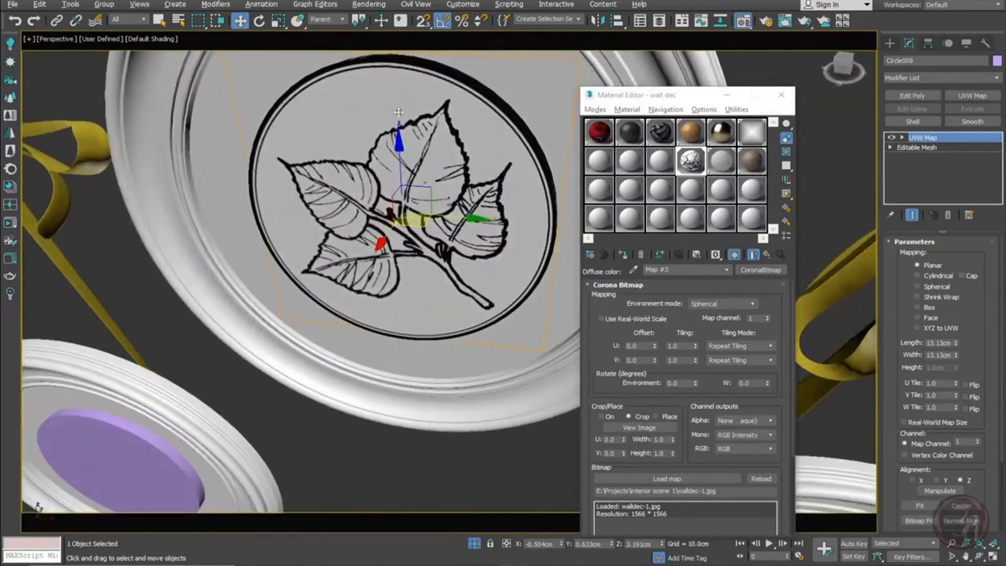
Select the purple disc in the lower-right frame of the wall decoration group
{"action": "scroll", "coordinate": [419, 84], "scroll_direction": "down", "scroll_amount": 5}
{"action": "scroll", "coordinate": [420, 84], "scroll_direction": "up", "scroll_amount": 2}
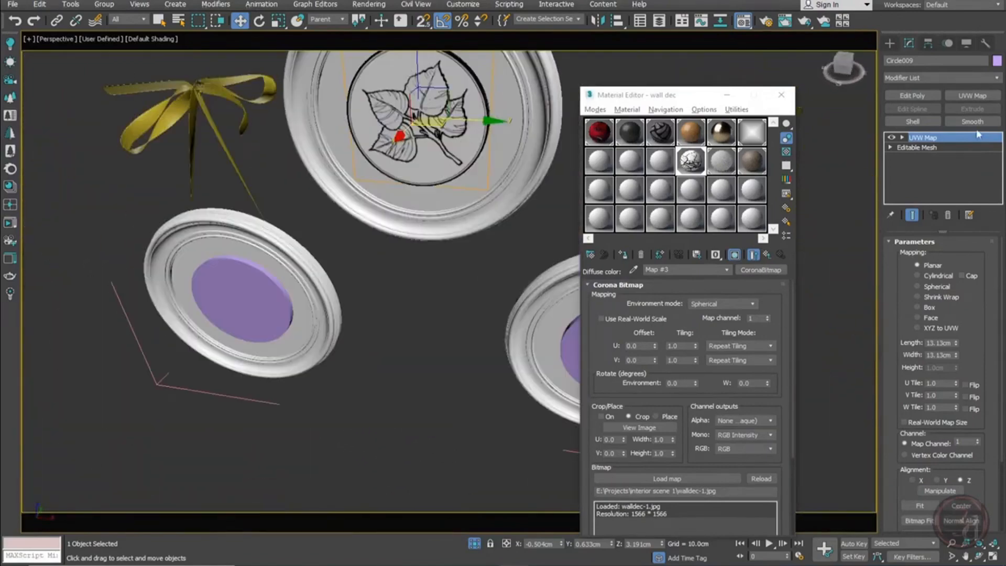
{"action": "middle_click_drag", "start_coordinate": [443, 272], "coordinate": [314, 272]}
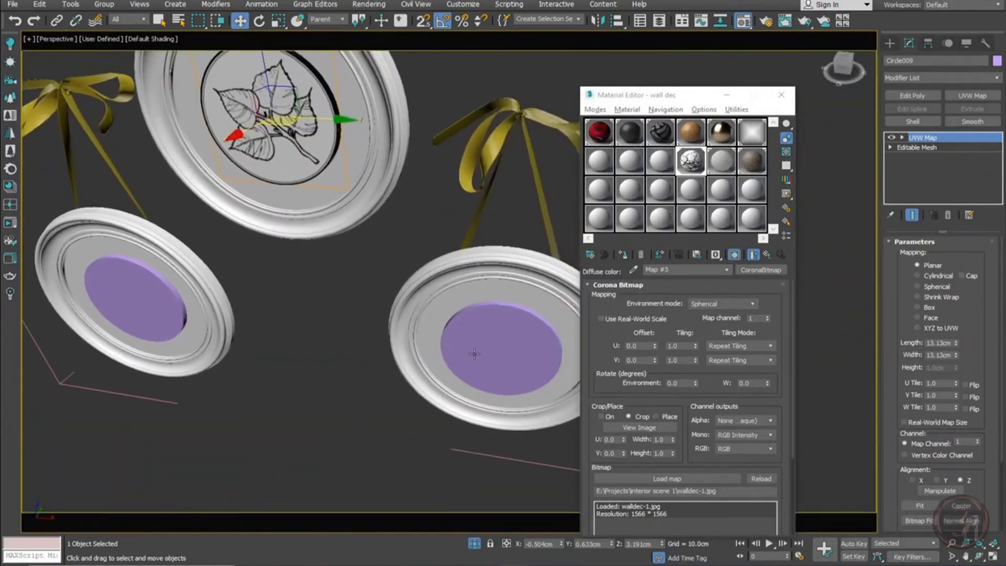
{"action": "left_click", "coordinate": [475, 354]}
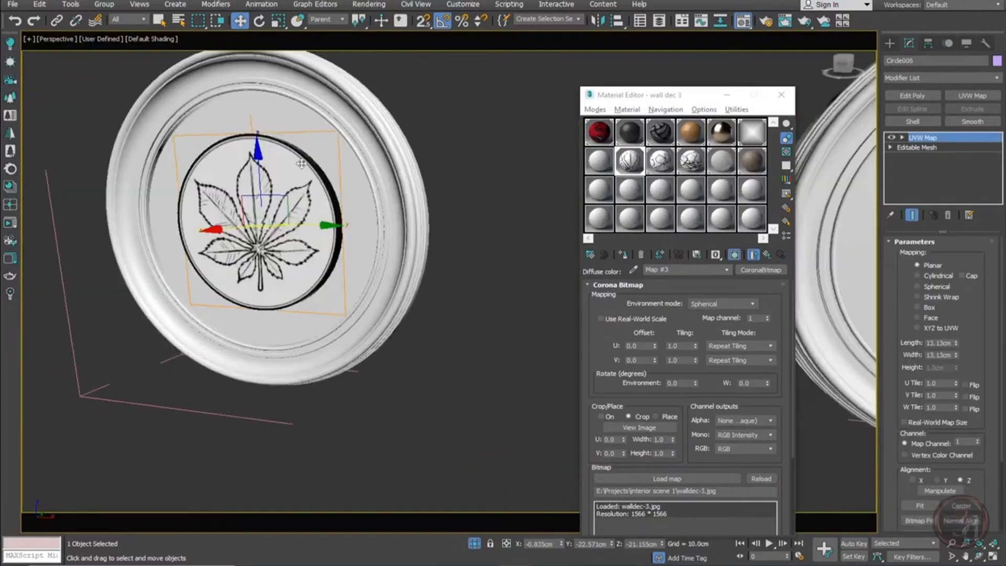
Select the topmost round frame and assign the existing "wood side tabl" material to it
{"action": "scroll", "coordinate": [367, 210], "scroll_direction": "down", "scroll_amount": 5}
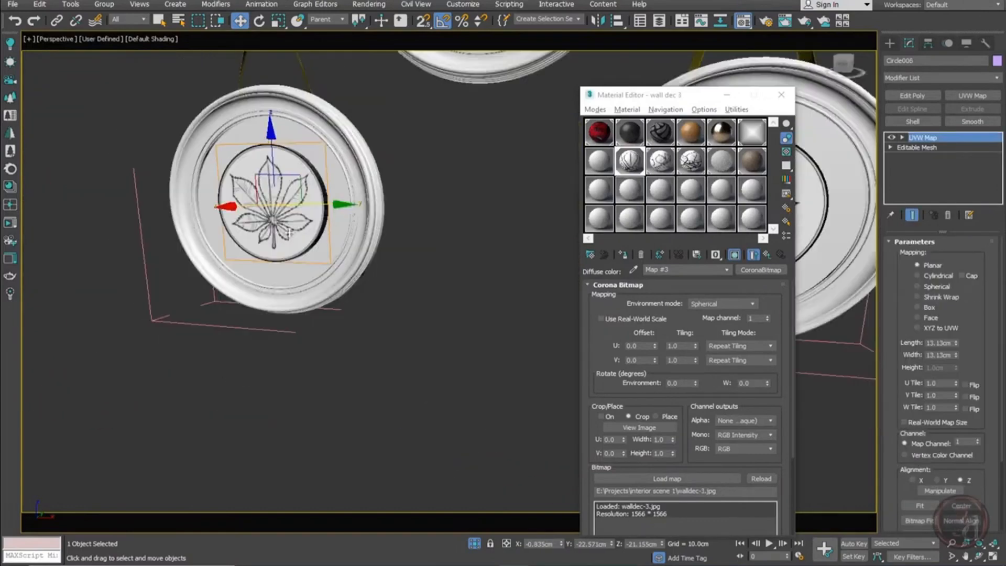
{"action": "scroll", "coordinate": [366, 206], "scroll_direction": "up", "scroll_amount": 3}
{"action": "scroll", "coordinate": [427, 220], "scroll_direction": "up", "scroll_amount": 3}
{"action": "middle_click_drag", "start_coordinate": [443, 225], "coordinate": [346, 214], "text": "alt"}
{"action": "middle_click_drag", "start_coordinate": [346, 215], "coordinate": [422, 350]}
{"action": "middle_click_drag", "start_coordinate": [393, 202], "coordinate": [364, 202], "text": "alt"}
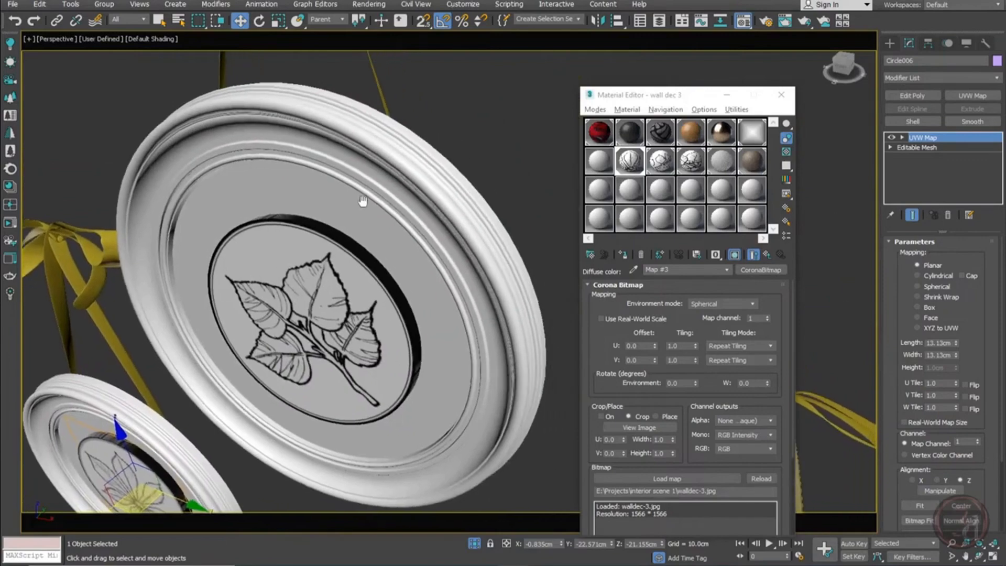
{"action": "left_click", "coordinate": [451, 157]}
{"action": "left_click", "coordinate": [431, 181]}
{"action": "left_click_drag", "start_coordinate": [430, 181], "coordinate": [417, 238]}
{"action": "right_click", "coordinate": [417, 238]}
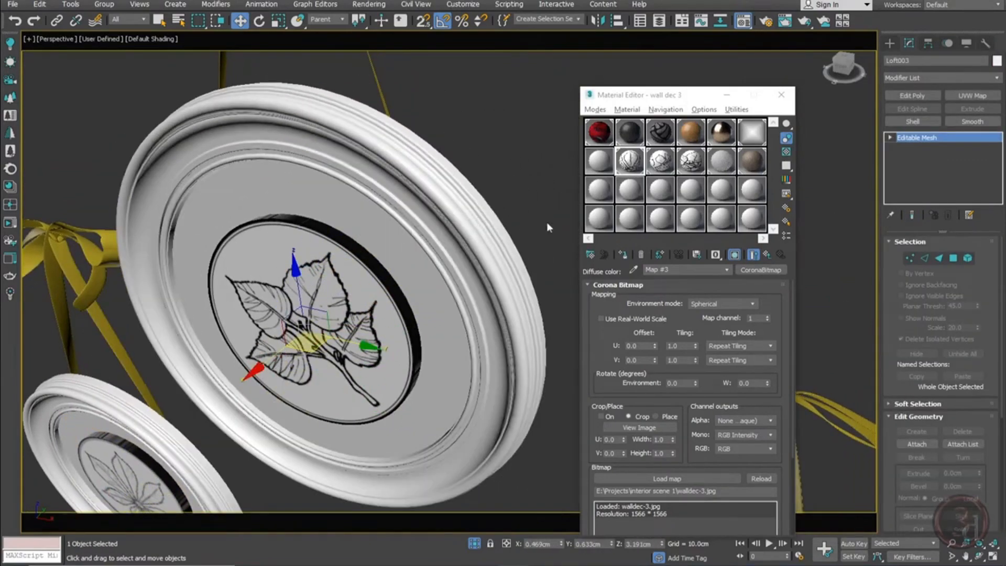
{"action": "left_click", "coordinate": [688, 134]}
{"action": "left_click", "coordinate": [623, 254]}
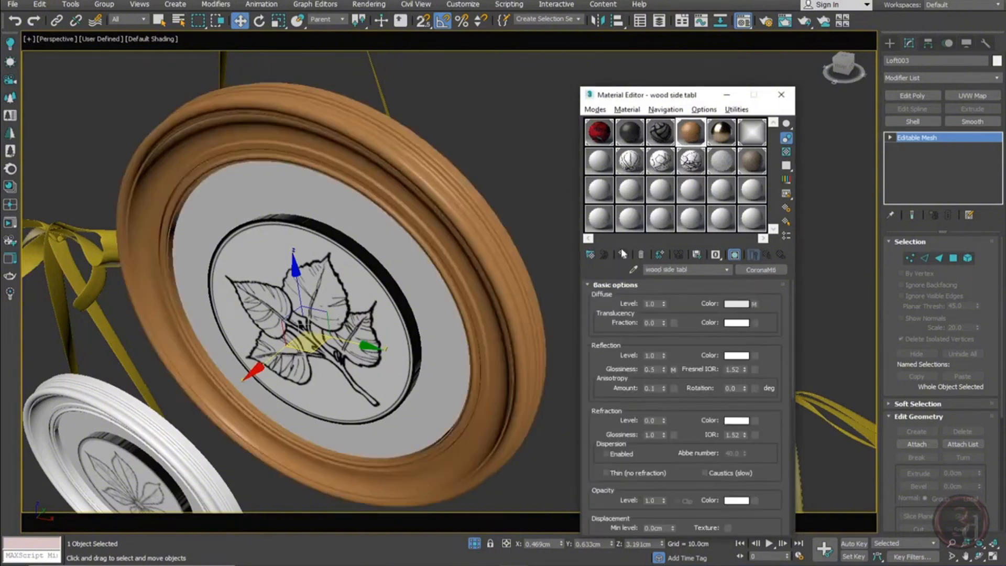
Add a UVW Map modifier to the topmost wooden frame and set its length and width to 1 cm
{"action": "left_click", "coordinate": [967, 96]}
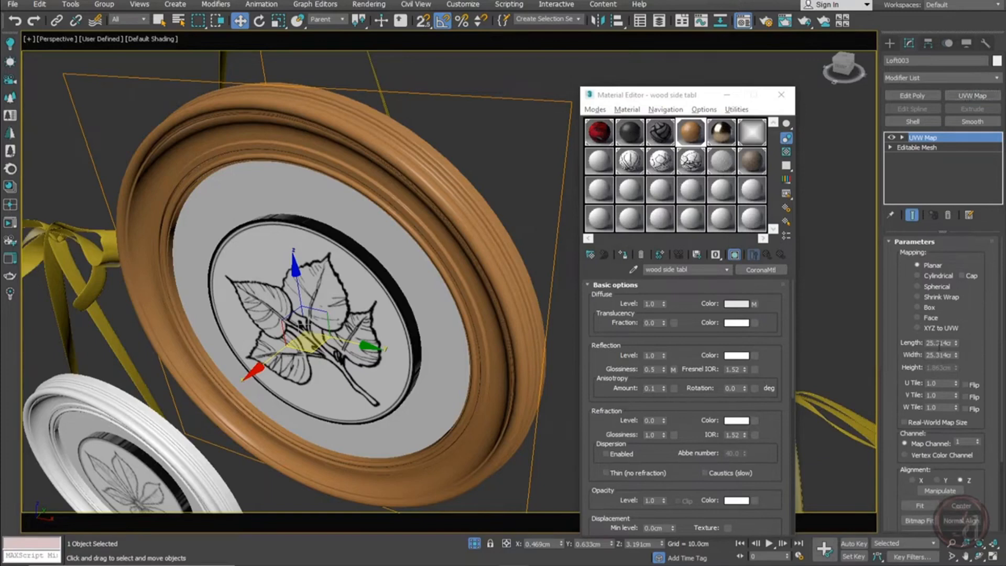
{"action": "double_click", "coordinate": [939, 343]}
{"action": "type", "text": "1"}
{"action": "key", "text": "Tab"}
{"action": "type", "text": "1"}
{"action": "key", "text": "Tab"}
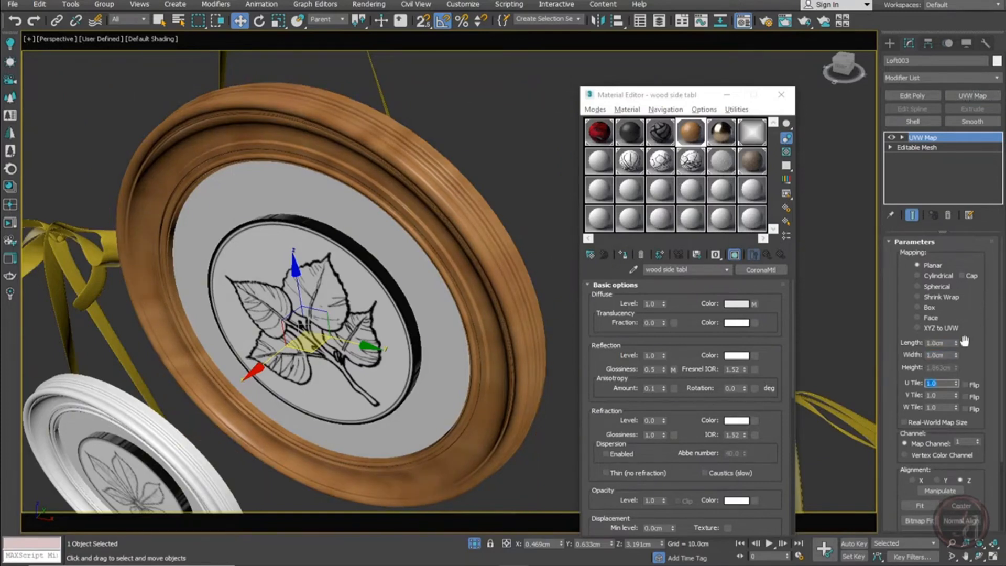
Reduce the topmost frame's UVW Map length and width to 0.2 cm
{"action": "double_click", "coordinate": [938, 343]}
{"action": "type", "text": "0.2"}
{"action": "key", "text": "Tab"}
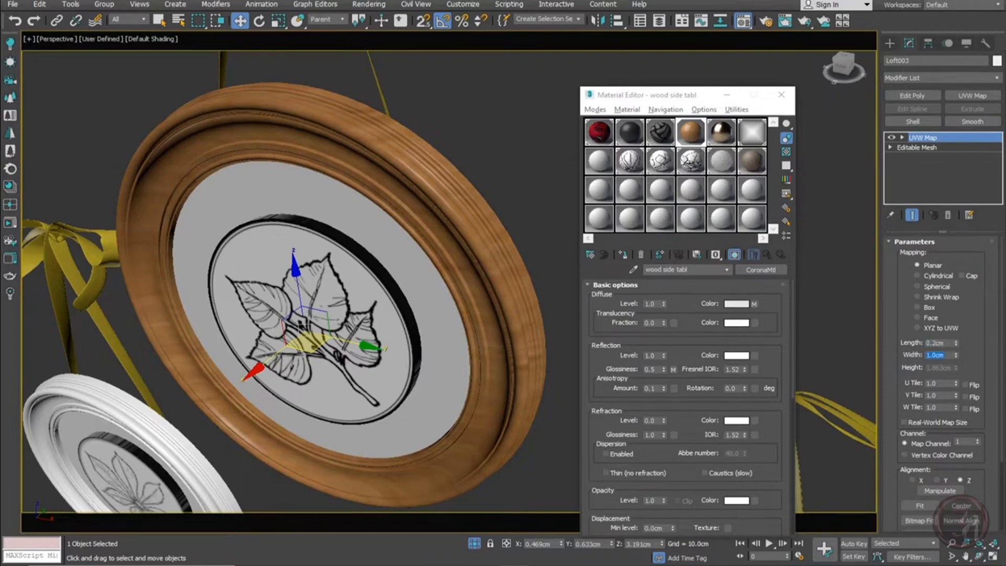
{"action": "type", "text": "0.2"}
{"action": "key", "text": "Tab"}
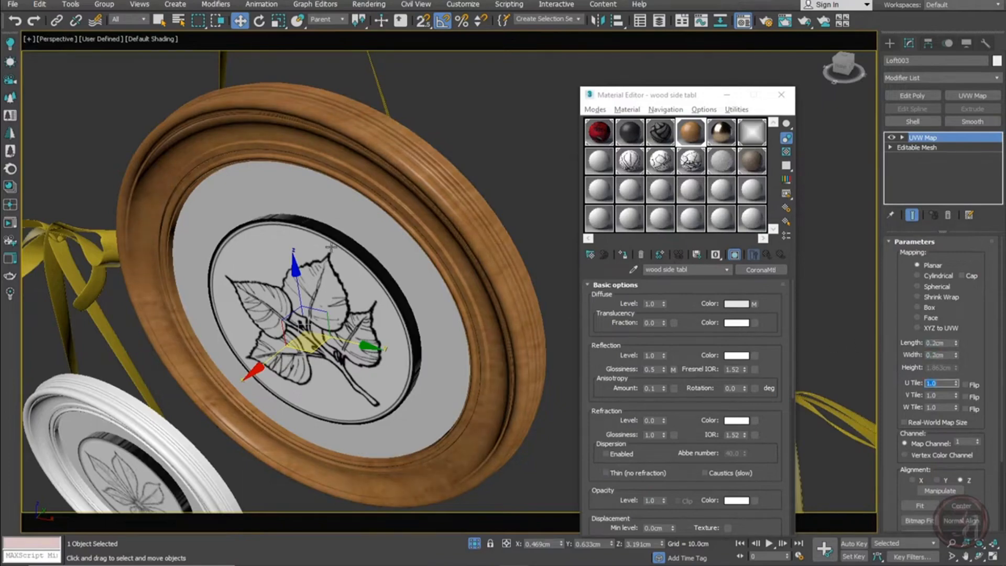
Pick an unused CoronaMtl material slot for the ribbon bow above the topmost frame
{"action": "middle_click_drag", "start_coordinate": [332, 247], "coordinate": [385, 220], "text": "alt"}
{"action": "scroll", "coordinate": [458, 178], "scroll_direction": "down", "scroll_amount": 3}
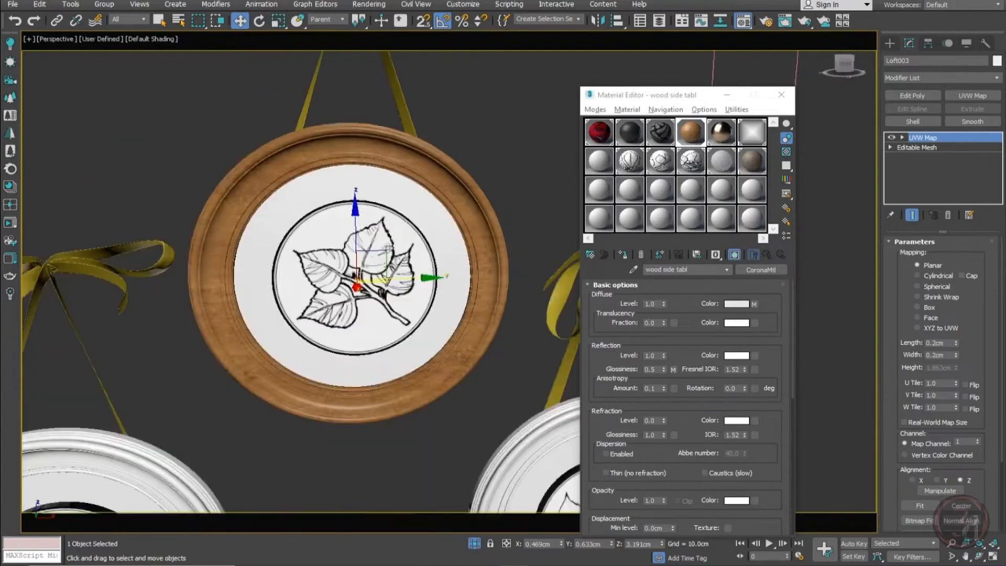
{"action": "middle_click_drag", "start_coordinate": [336, 343], "coordinate": [427, 298]}
{"action": "scroll", "coordinate": [398, 173], "scroll_direction": "down", "scroll_amount": 2}
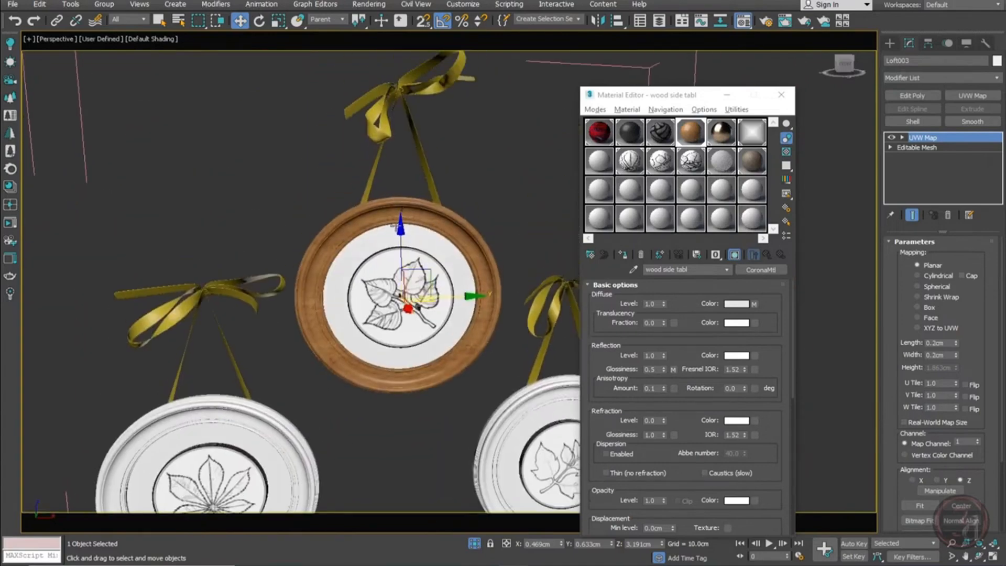
{"action": "scroll", "coordinate": [434, 169], "scroll_direction": "up", "scroll_amount": 3}
{"action": "middle_click_drag", "start_coordinate": [454, 214], "coordinate": [410, 206], "text": "alt"}
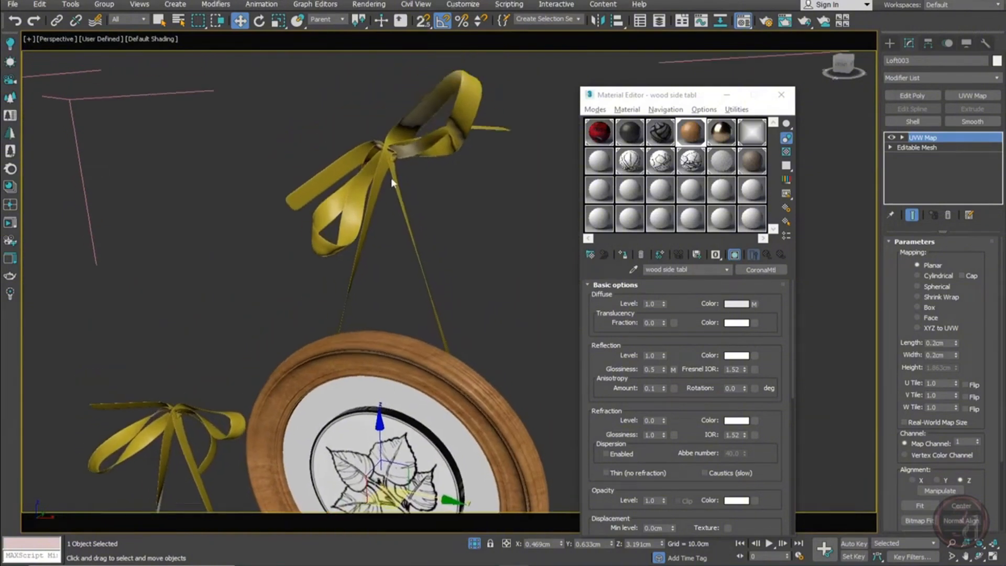
{"action": "scroll", "coordinate": [362, 211], "scroll_direction": "up", "scroll_amount": 3}
{"action": "scroll", "coordinate": [361, 210], "scroll_direction": "down", "scroll_amount": 1}
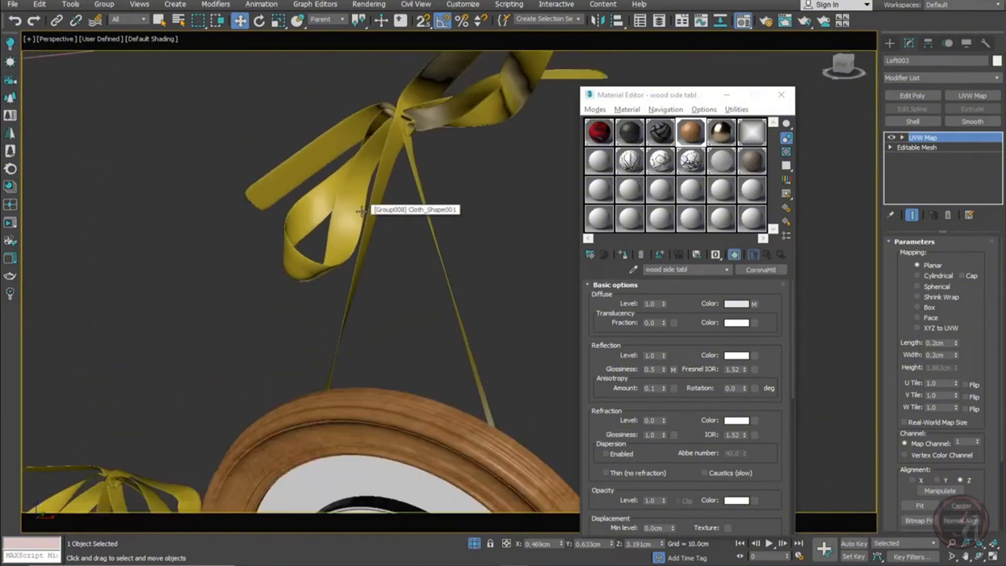
{"action": "left_click", "coordinate": [752, 190]}
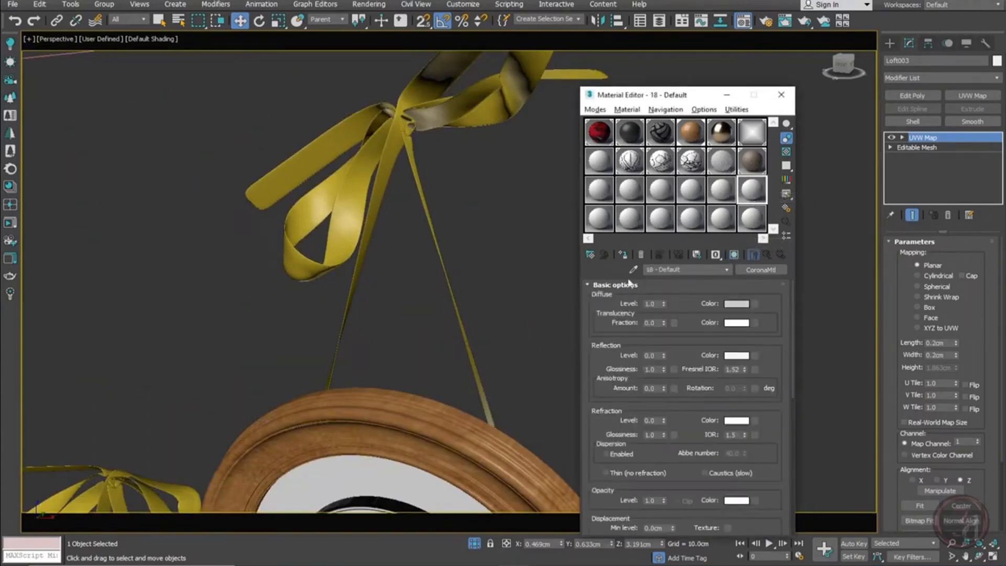
{"action": "left_click", "coordinate": [592, 254]}
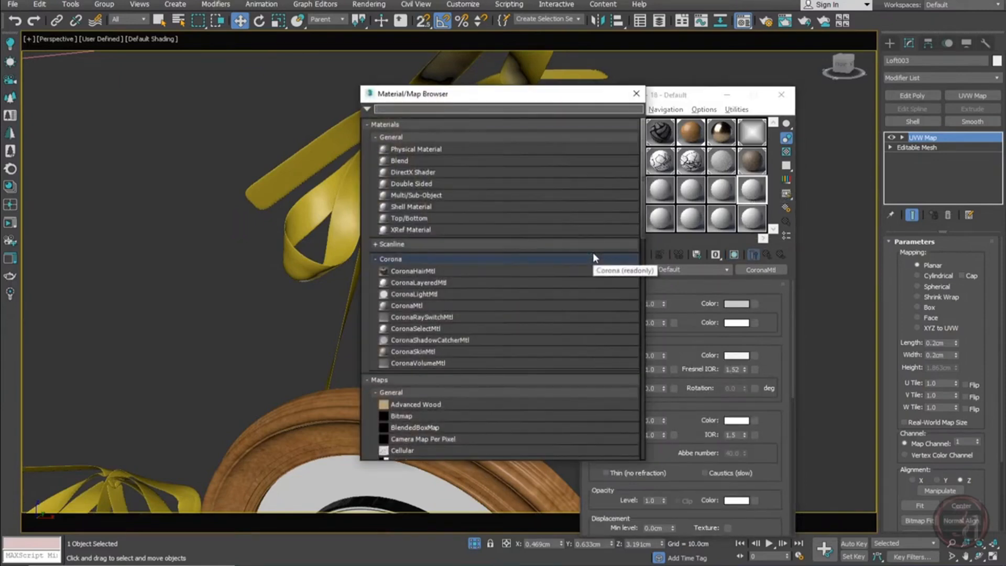
{"action": "left_click", "coordinate": [636, 93]}
Give the ribbon material a dark brown diffuse color and a reflection Fresnel IOR of 2
{"action": "left_click", "coordinate": [737, 304]}
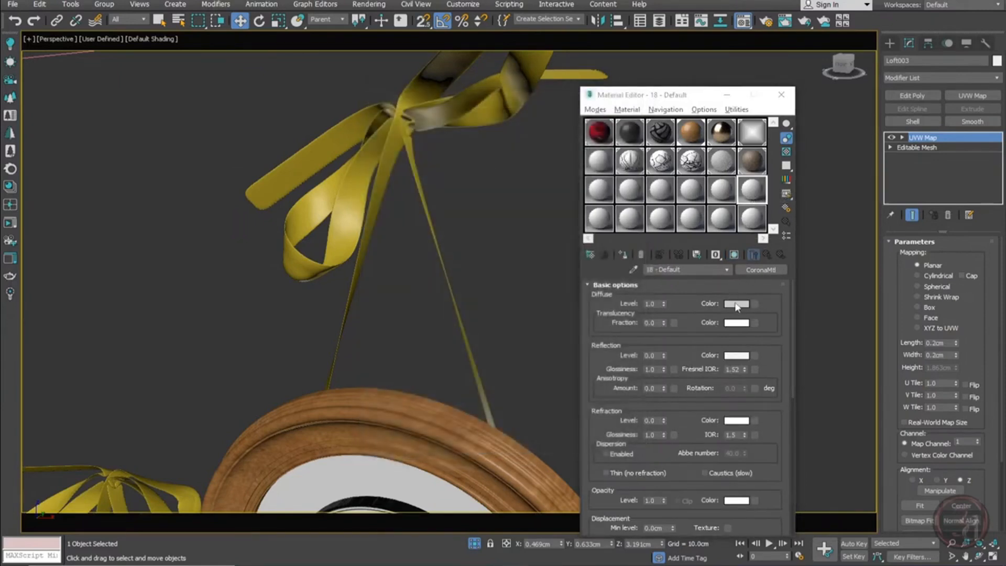
{"action": "left_click", "coordinate": [425, 109]}
{"action": "left_click", "coordinate": [392, 85]}
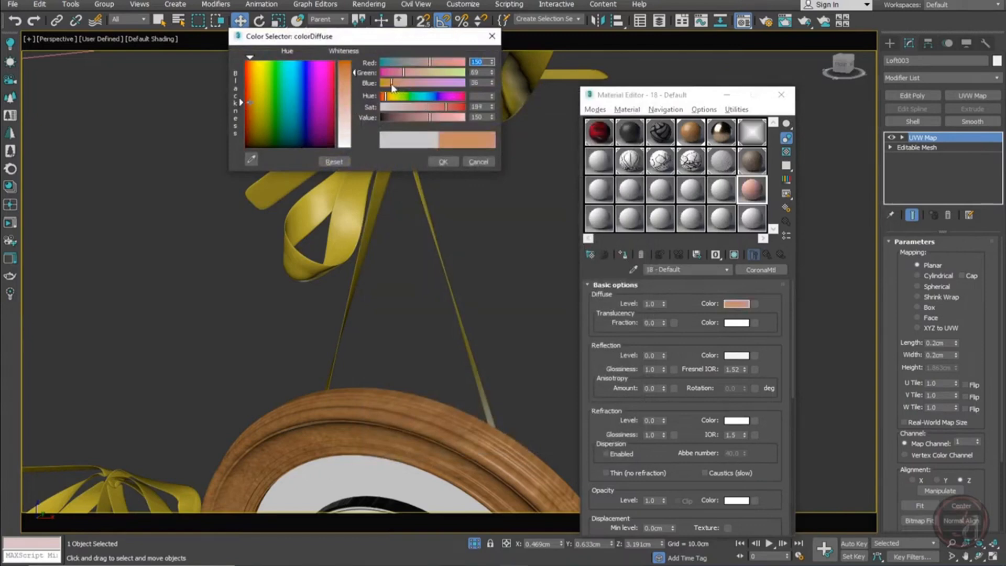
{"action": "left_click_drag", "start_coordinate": [391, 85], "coordinate": [391, 85]}
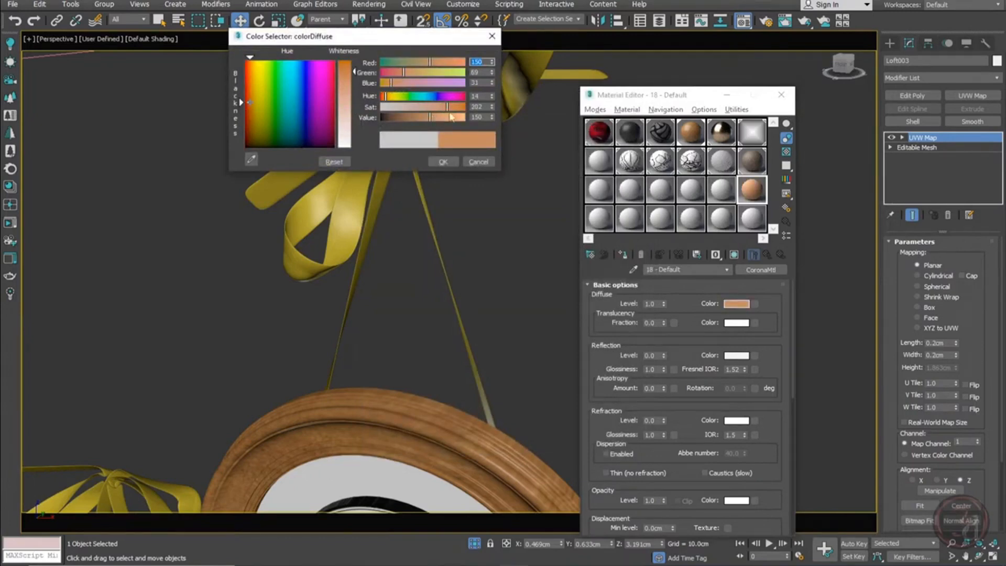
{"action": "left_click_drag", "start_coordinate": [447, 110], "coordinate": [448, 110]}
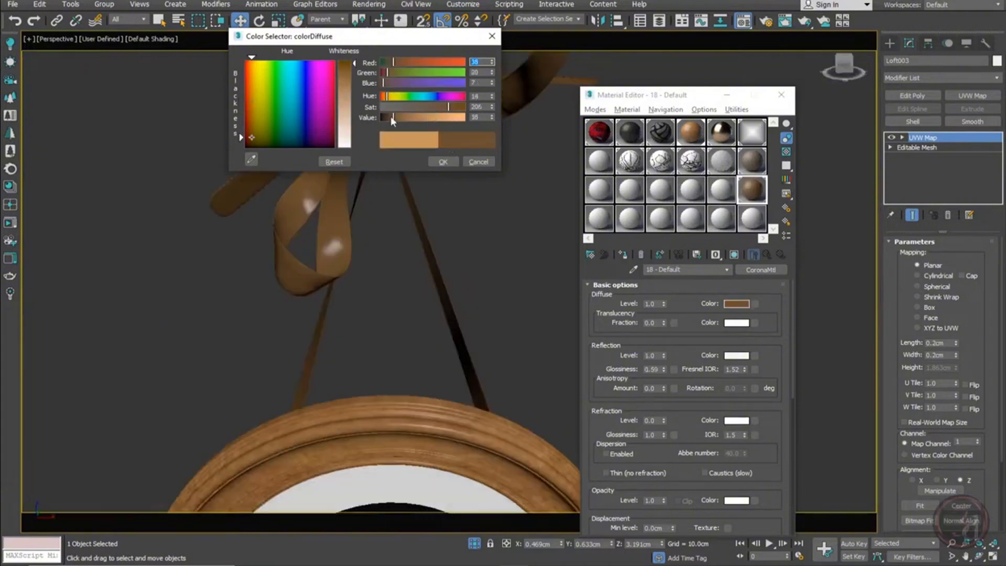
{"action": "left_click", "coordinate": [391, 117]}
{"action": "left_click", "coordinate": [444, 162]}
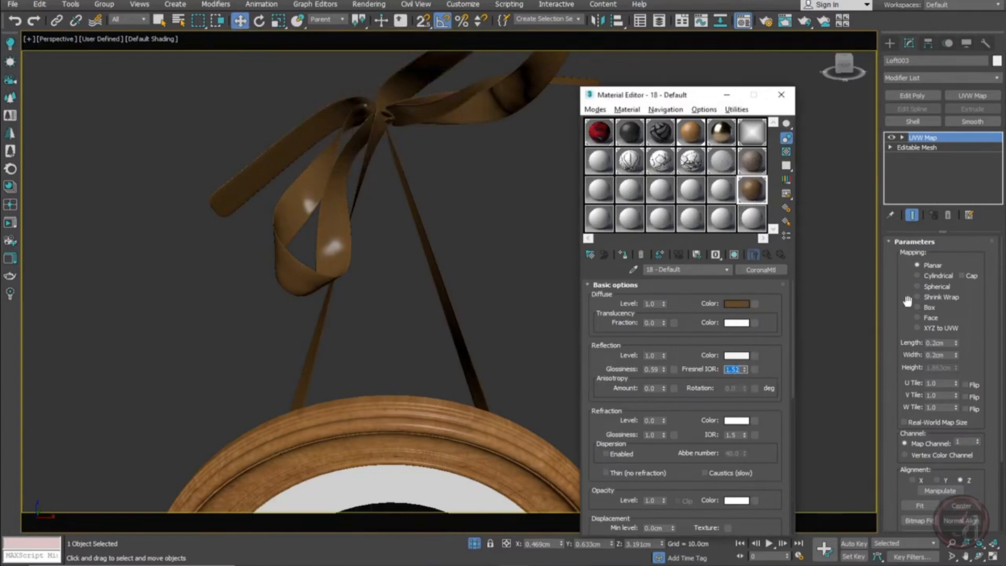
{"action": "type", "text": "2"}
{"action": "key", "text": "Return"}
Close the wall decoration group and clear the selection
{"action": "scroll", "coordinate": [464, 221], "scroll_direction": "down", "scroll_amount": 6}
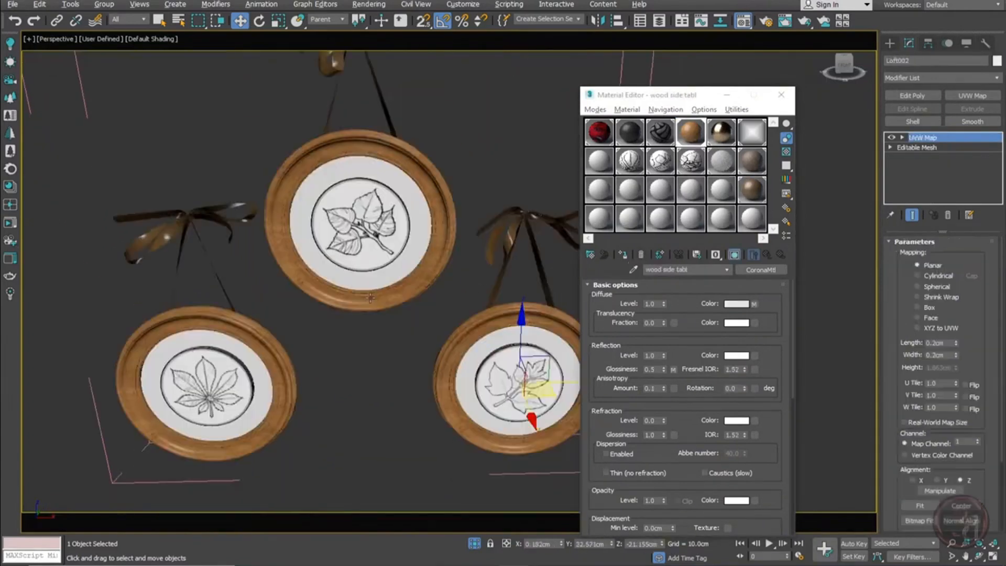
{"action": "scroll", "coordinate": [391, 306], "scroll_direction": "down", "scroll_amount": 5}
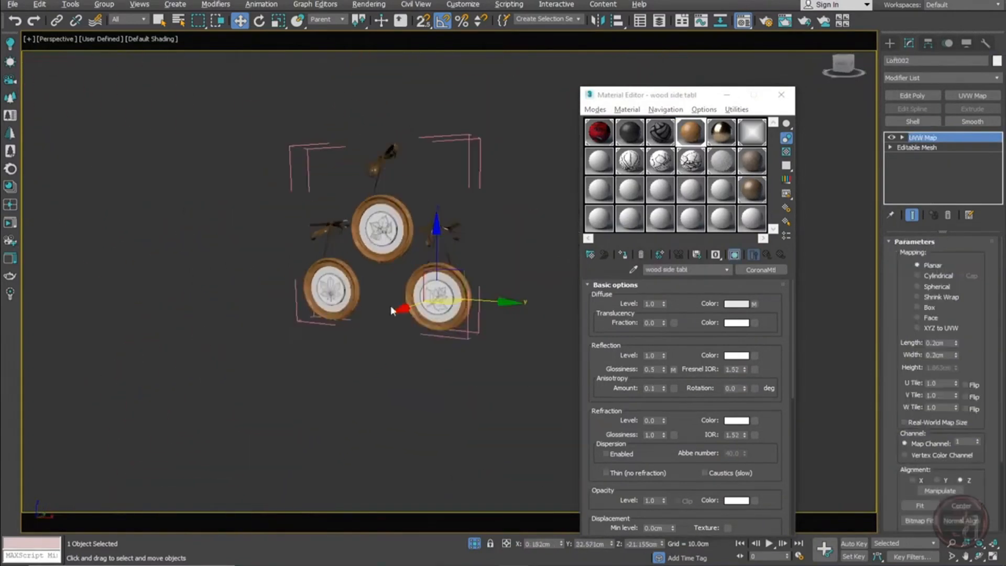
{"action": "left_click", "coordinate": [482, 395]}
{"action": "left_click_drag", "start_coordinate": [524, 363], "coordinate": [194, 71]}
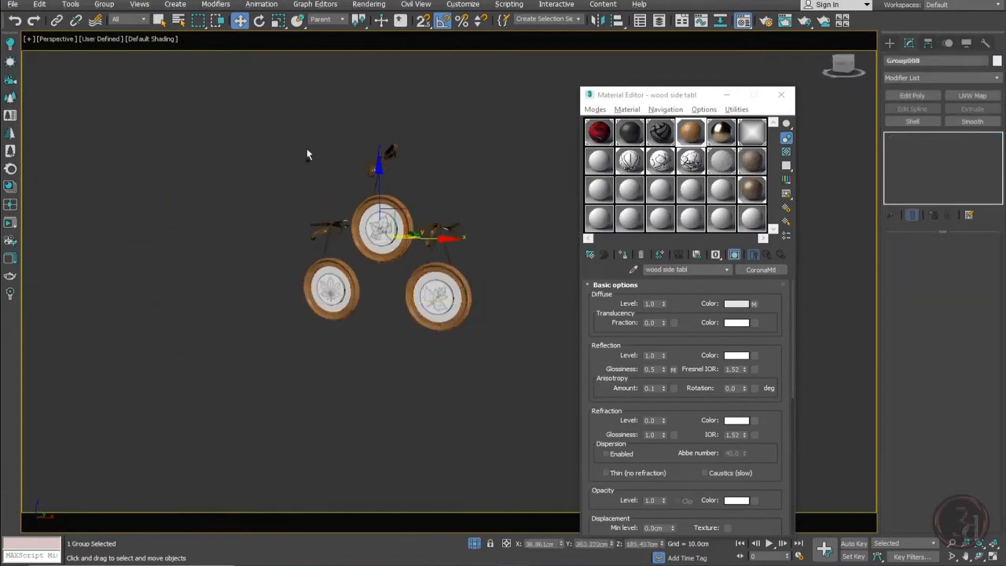
{"action": "left_click", "coordinate": [463, 402]}
Exit isolation and return to the CoronaCamera001 view, closing the Material Editor
{"action": "left_click", "coordinate": [476, 545]}
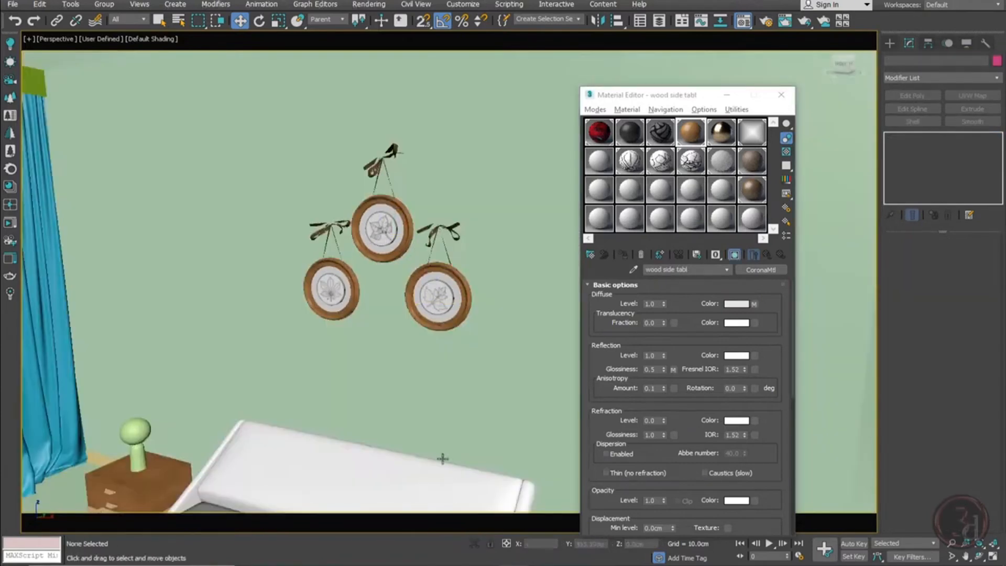
{"action": "key", "text": "c"}
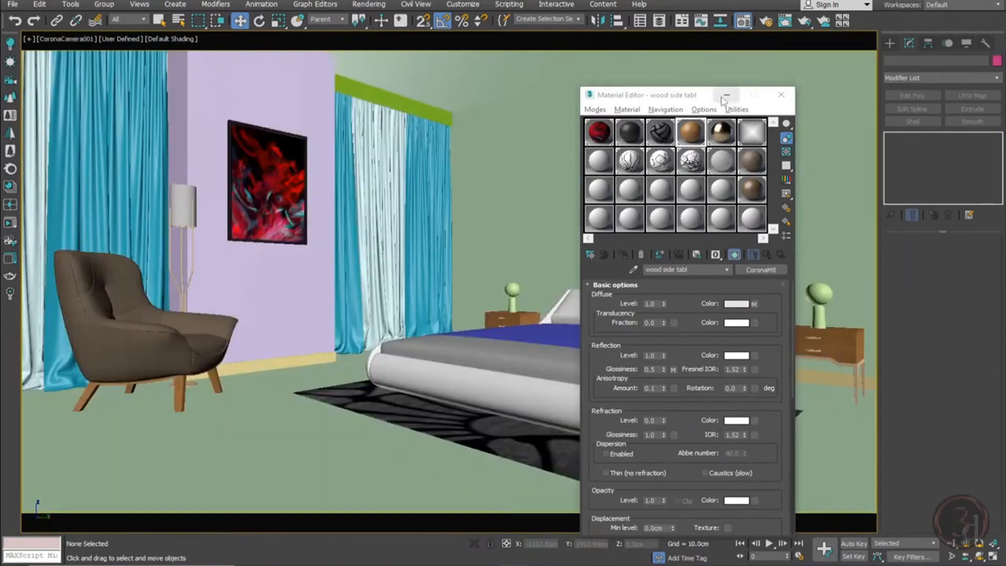
{"action": "left_click", "coordinate": [781, 95]}
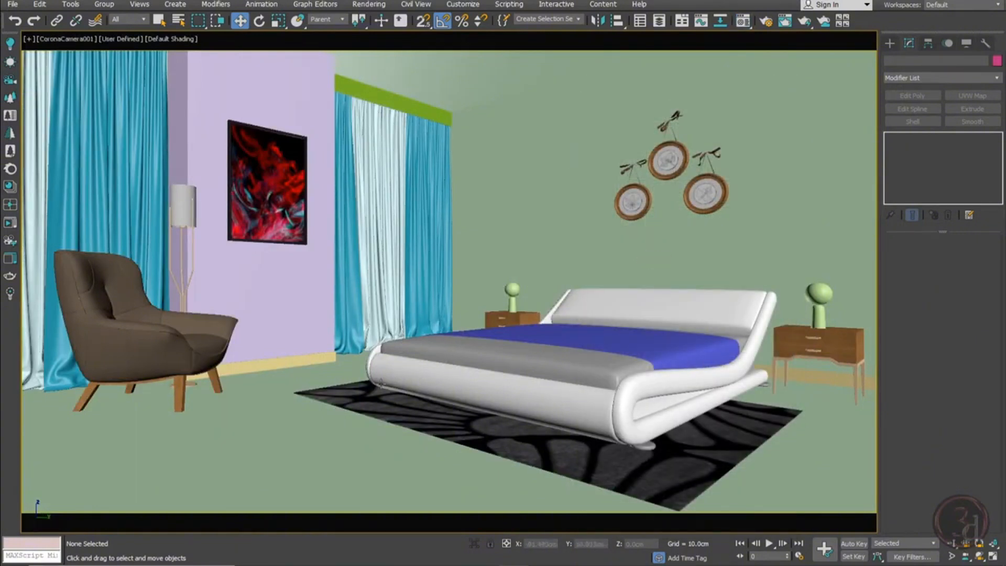
Assign the "wood side tabl" material to the baseboard along the room's walls
{"action": "left_click", "coordinate": [327, 358]}
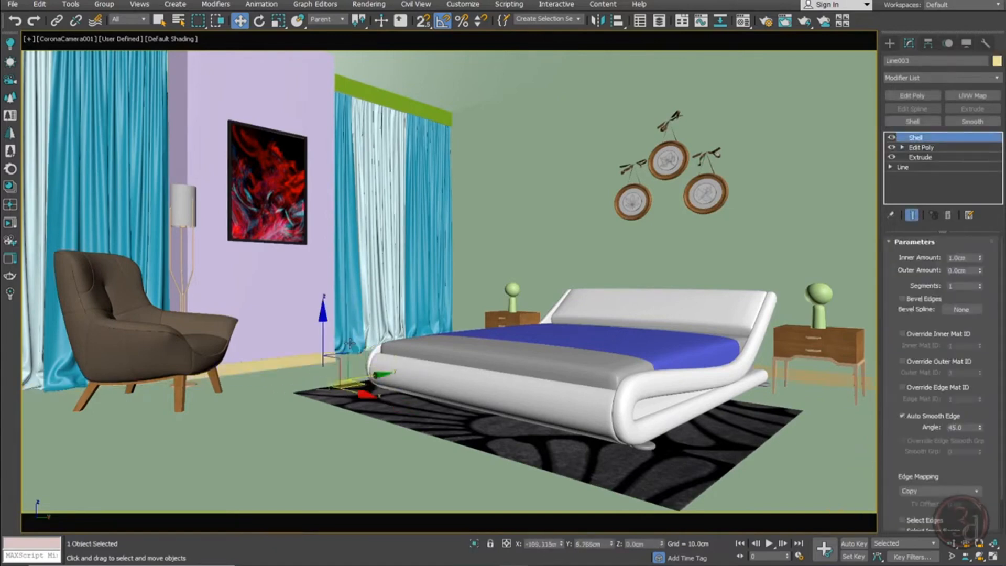
{"action": "key", "text": "m"}
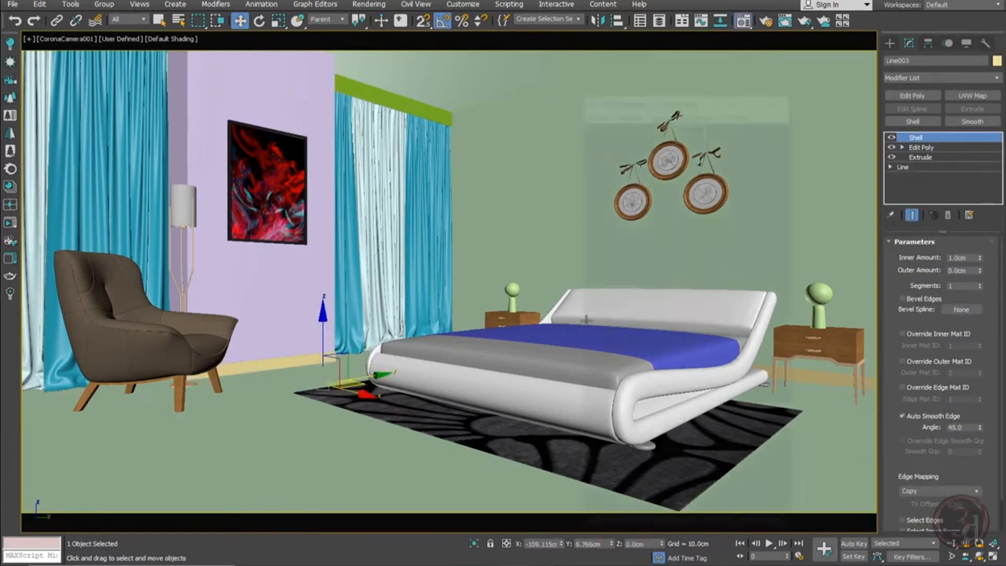
{"action": "left_click", "coordinate": [623, 256]}
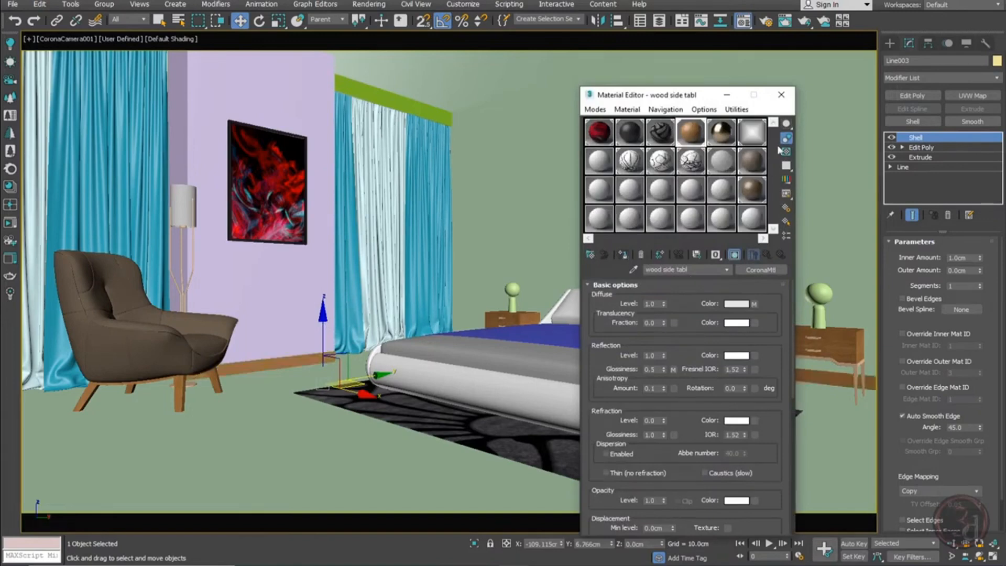
Paste the copied UVW Map modifier onto the baseboard, above its Shell modifier, and set the mapping to Box
{"action": "left_click", "coordinate": [781, 95]}
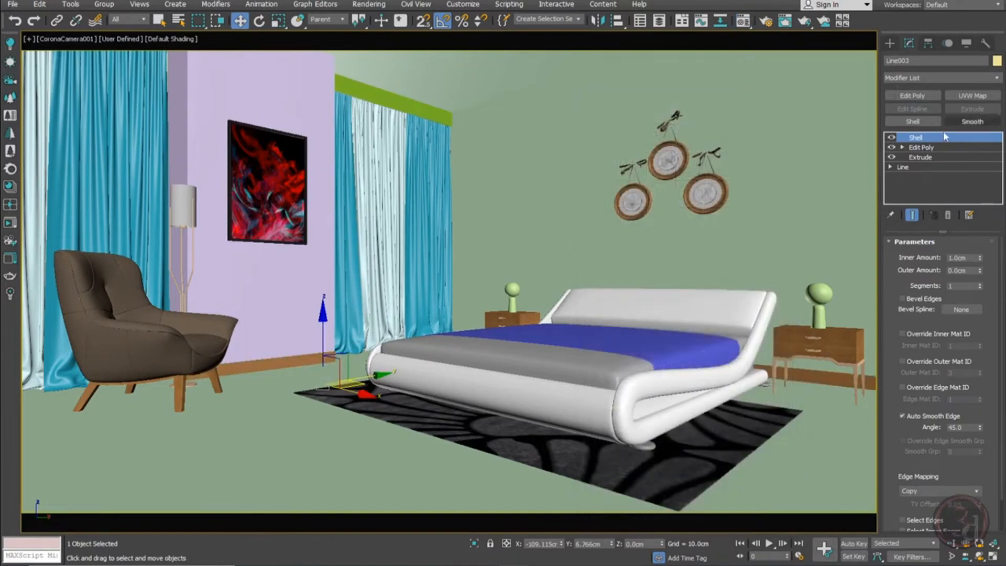
{"action": "right_click", "coordinate": [938, 139]}
{"action": "left_click", "coordinate": [871, 198]}
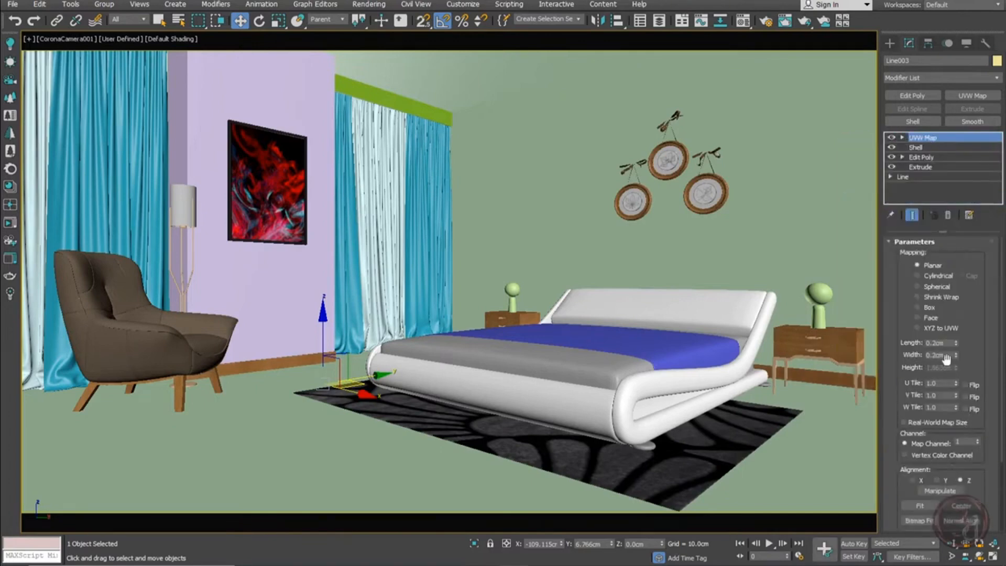
{"action": "left_click", "coordinate": [930, 311]}
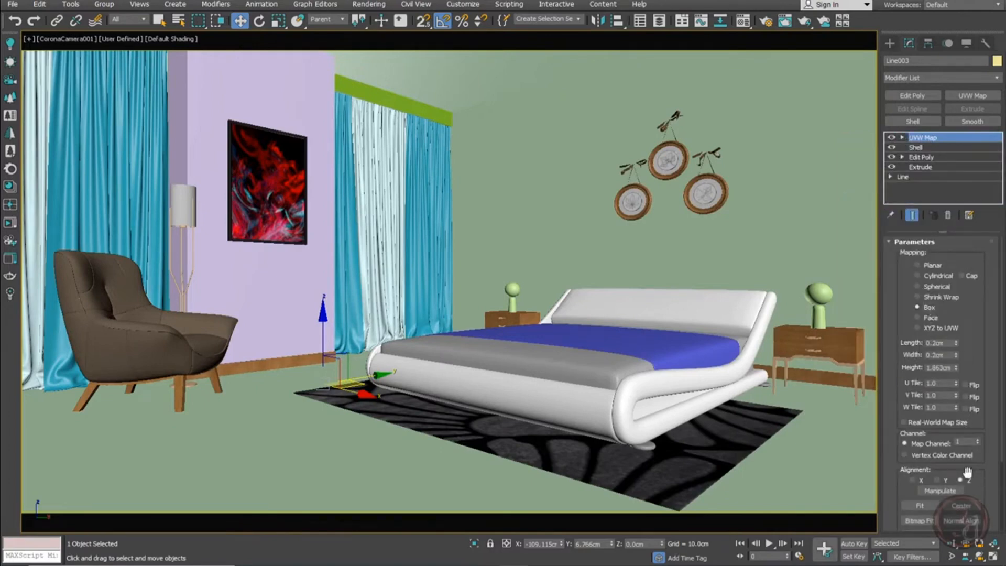
Isolate the baseboard in a close perspective view and try the X and Y alignments for its mapping
{"action": "left_click", "coordinate": [922, 481]}
{"action": "key", "text": "alt+q"}
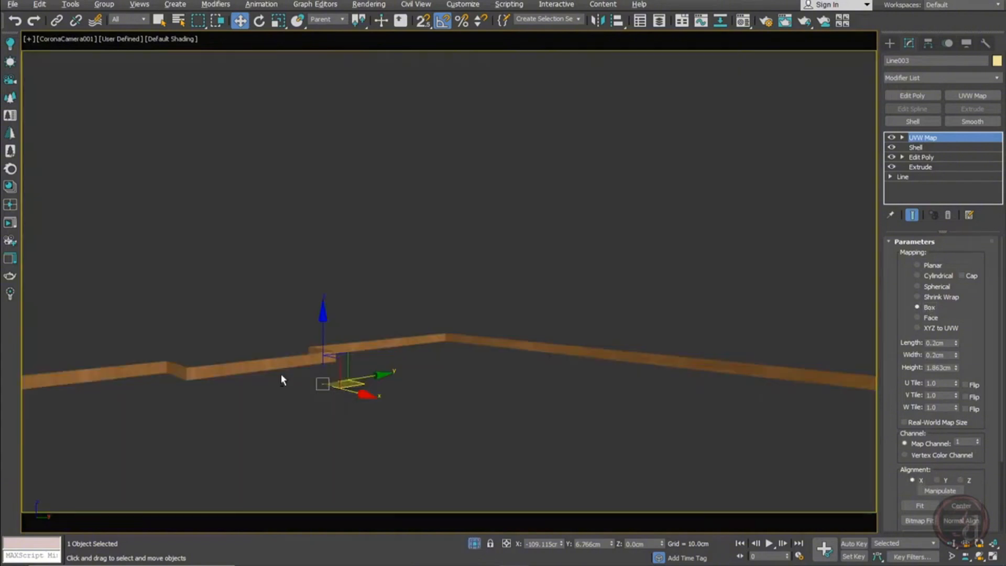
{"action": "key", "text": "p"}
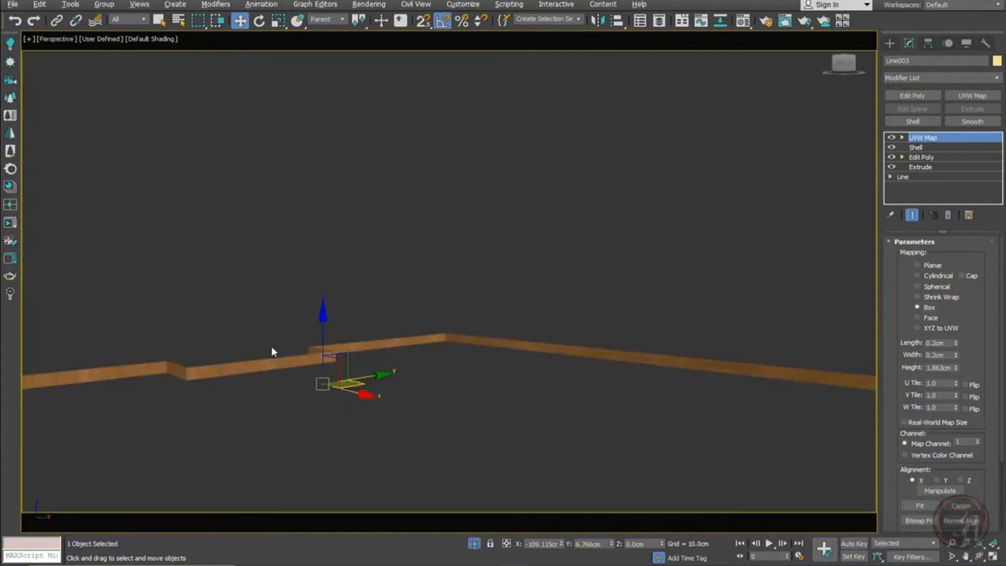
{"action": "key", "text": "z"}
{"action": "scroll", "coordinate": [401, 271], "scroll_direction": "up", "scroll_amount": 8}
{"action": "scroll", "coordinate": [379, 401], "scroll_direction": "up", "scroll_amount": 2}
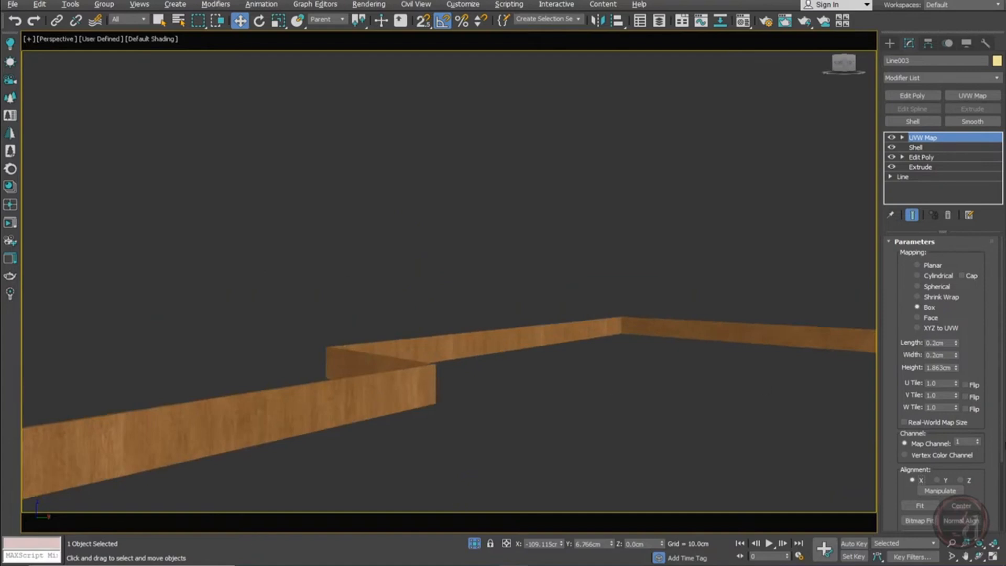
{"action": "left_click", "coordinate": [937, 480]}
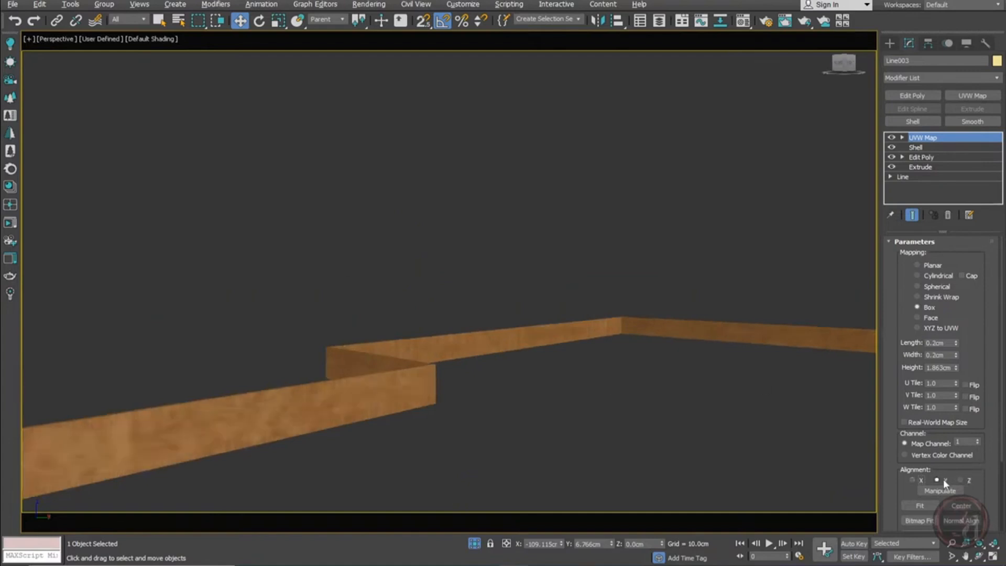
Set the baseboard mapping's height to 0.2 cm and alignment to Z, and return to the full scene through CoronaCamera001
{"action": "double_click", "coordinate": [940, 368]}
{"action": "type", "text": "0.2"}
{"action": "key", "text": "Return"}
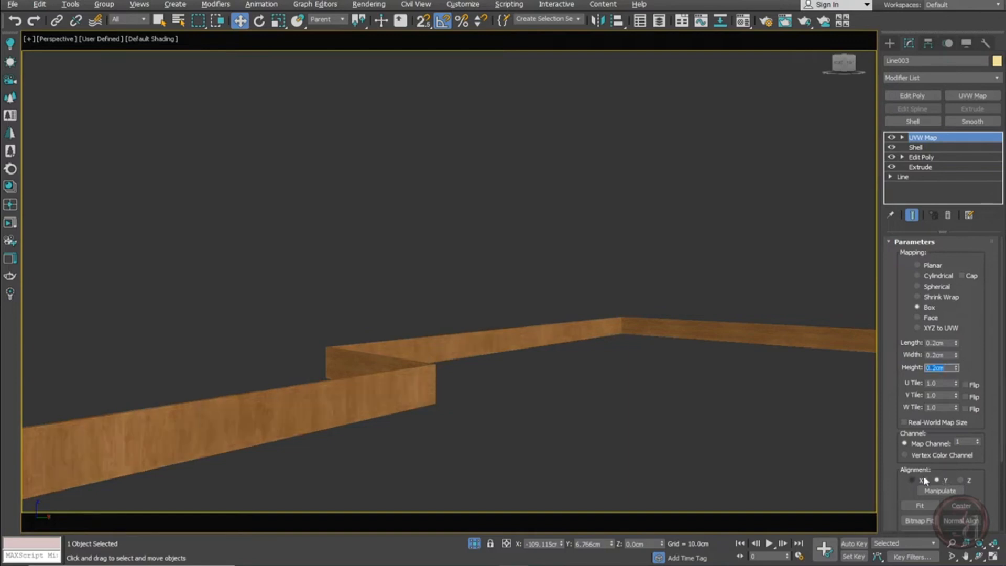
{"action": "left_click", "coordinate": [969, 481]}
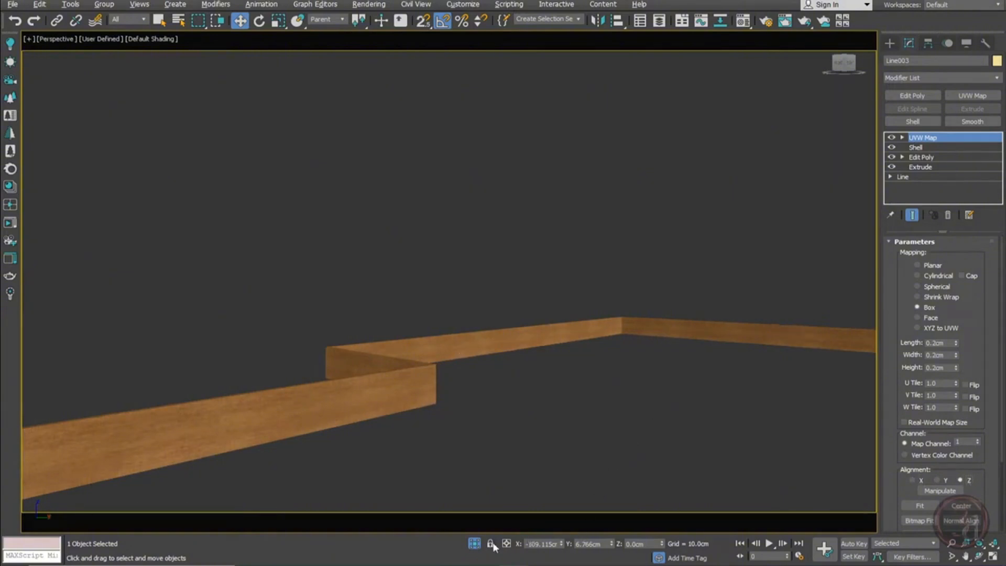
{"action": "left_click", "coordinate": [474, 544]}
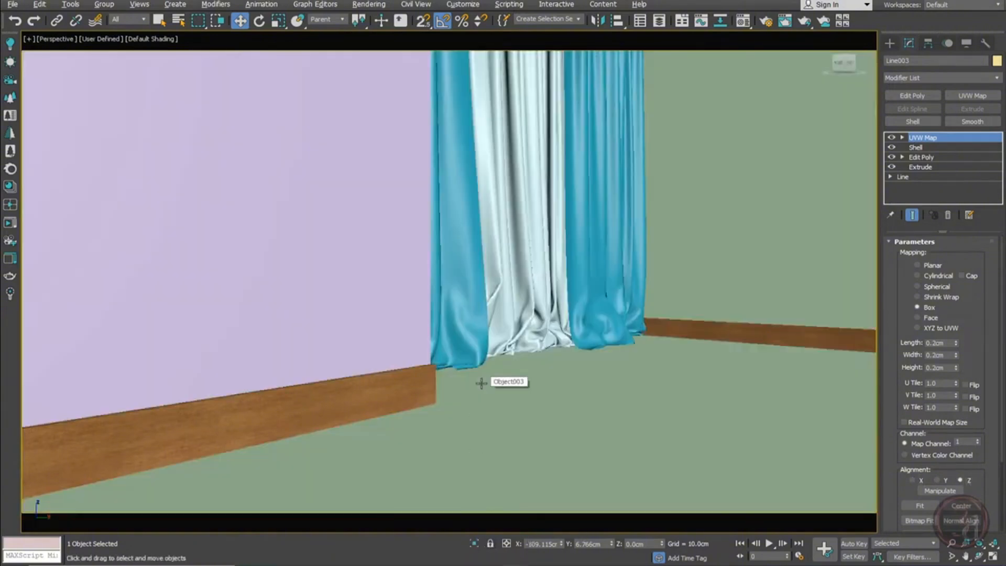
{"action": "key", "text": "c"}
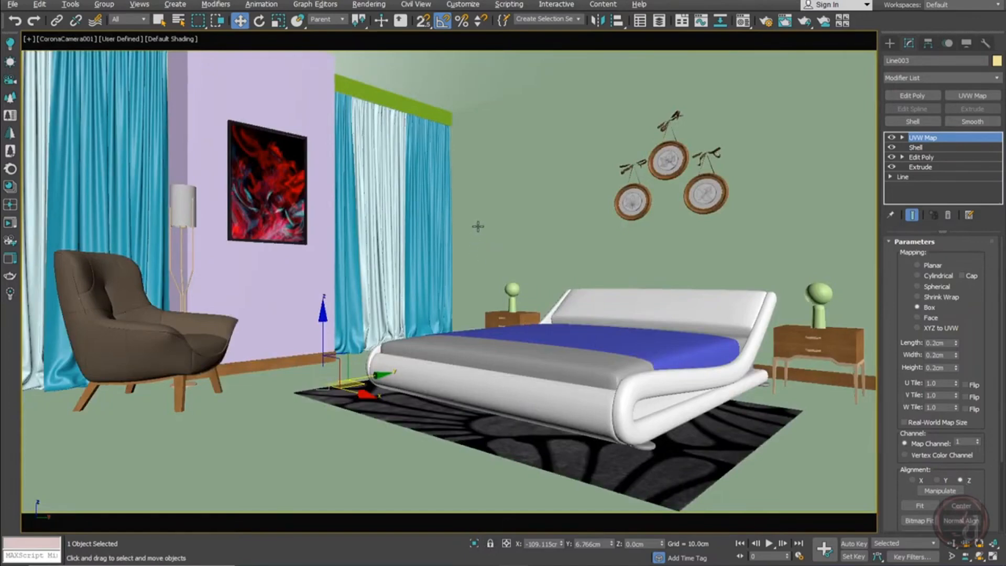
Assign the "wood side tabl" material to the green curtain box above the window curtains
{"action": "left_click", "coordinate": [409, 105]}
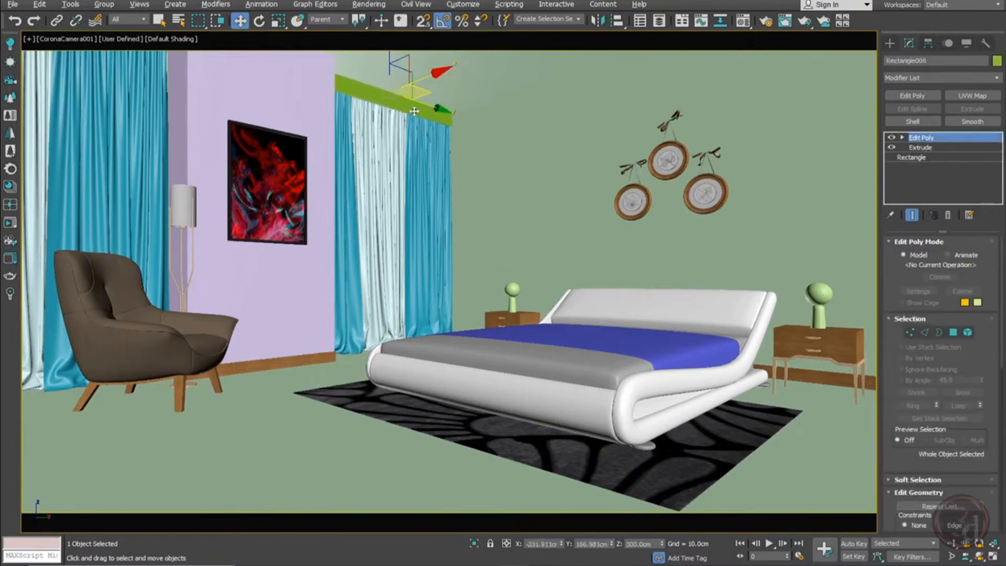
{"action": "key", "text": "m"}
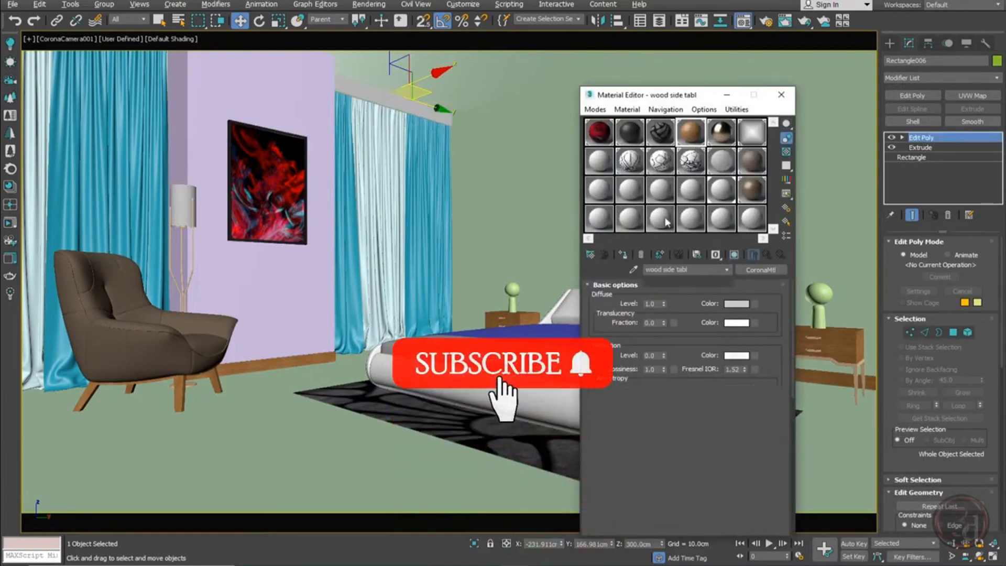
{"action": "left_click", "coordinate": [623, 254]}
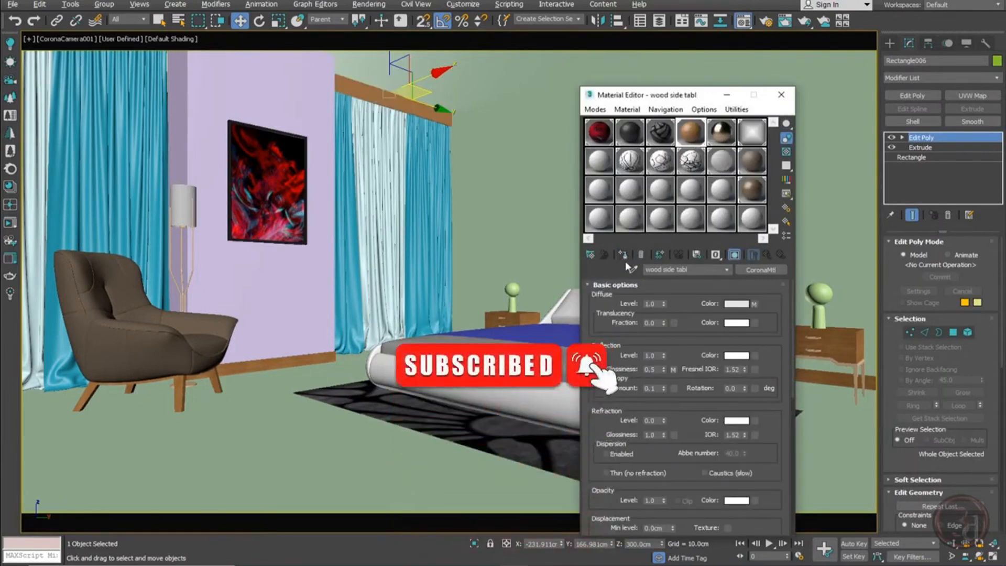
Paste the UVW Map modifier onto the curtain box, with Box mapping and a height of 0.2 cm
{"action": "right_click", "coordinate": [932, 137]}
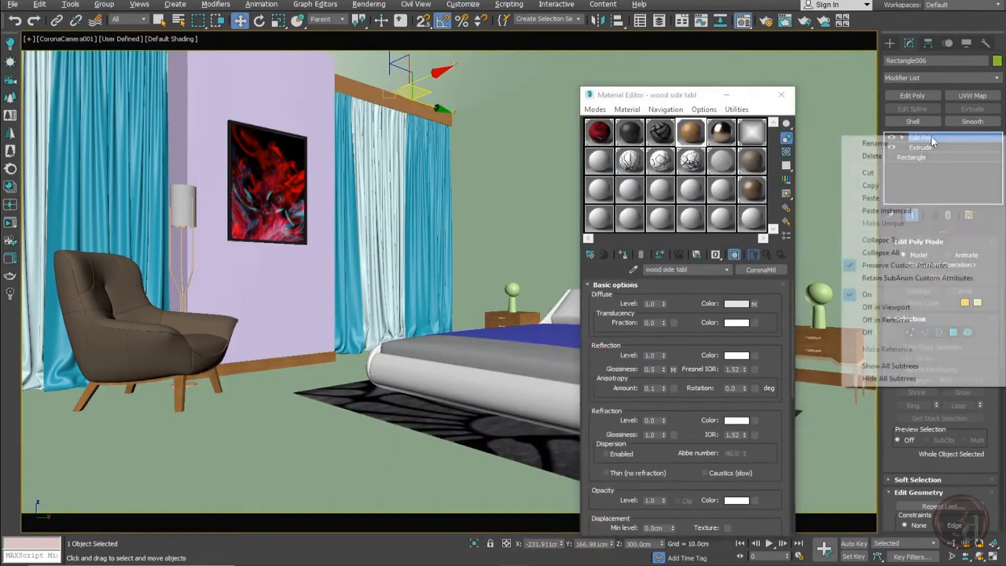
{"action": "left_click", "coordinate": [954, 198]}
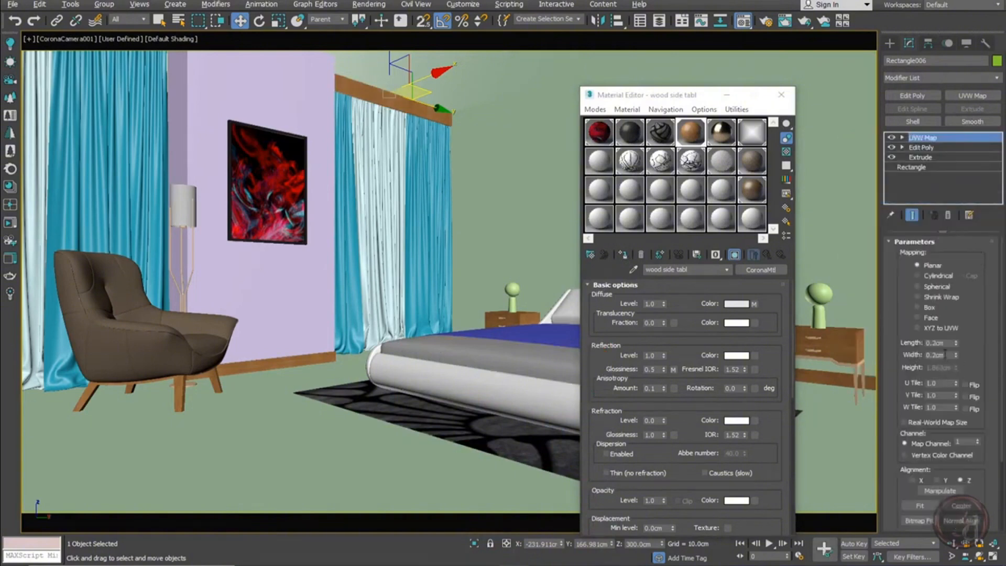
{"action": "left_click", "coordinate": [932, 313]}
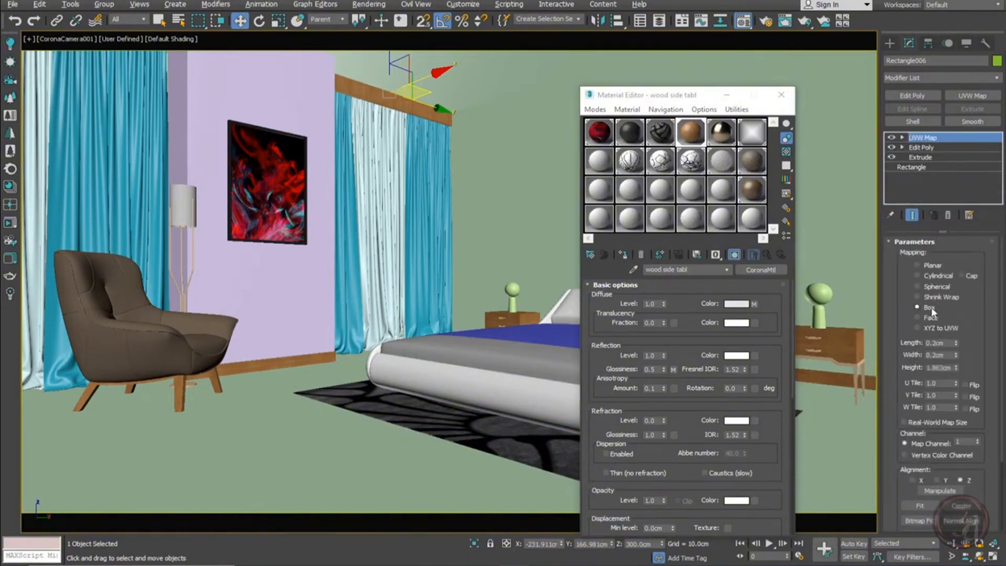
{"action": "double_click", "coordinate": [941, 367]}
{"action": "type", "text": ".2"}
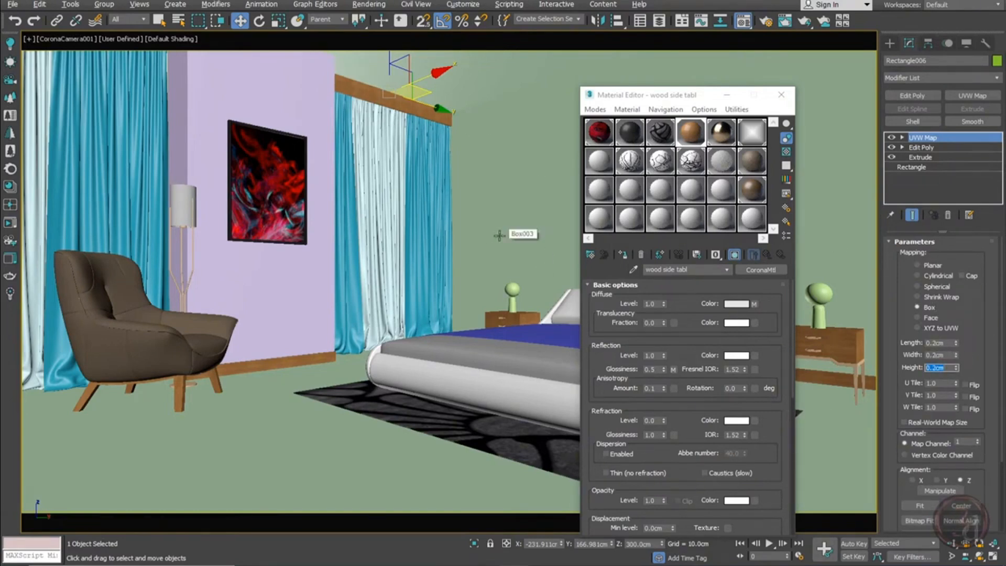
Select the curtain group beside the wall painting and rename the "curt bx" material "curtain"
{"action": "left_click_drag", "start_coordinate": [422, 240], "coordinate": [456, 233]}
{"action": "key", "text": "ctrl+z"}
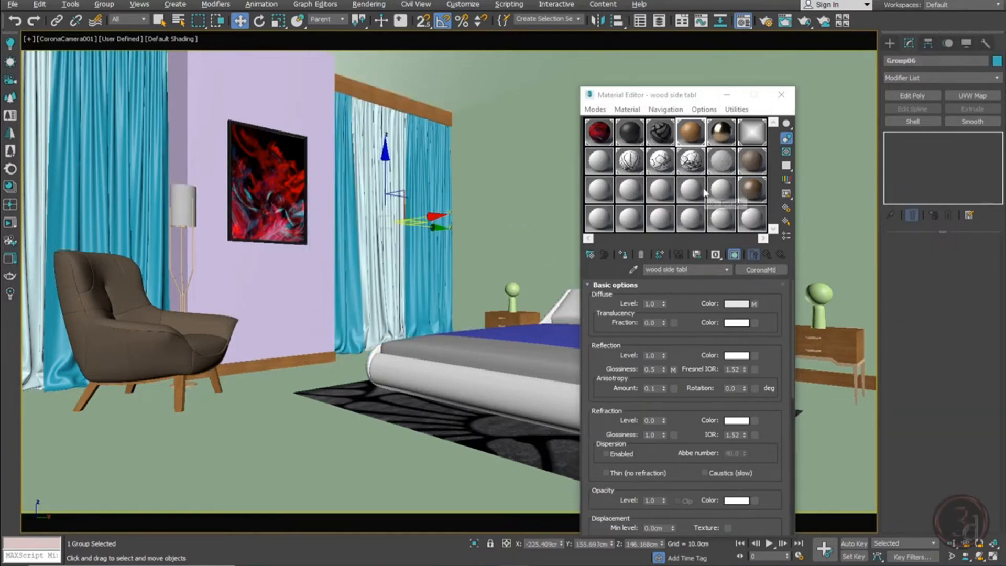
{"action": "left_click", "coordinate": [729, 199]}
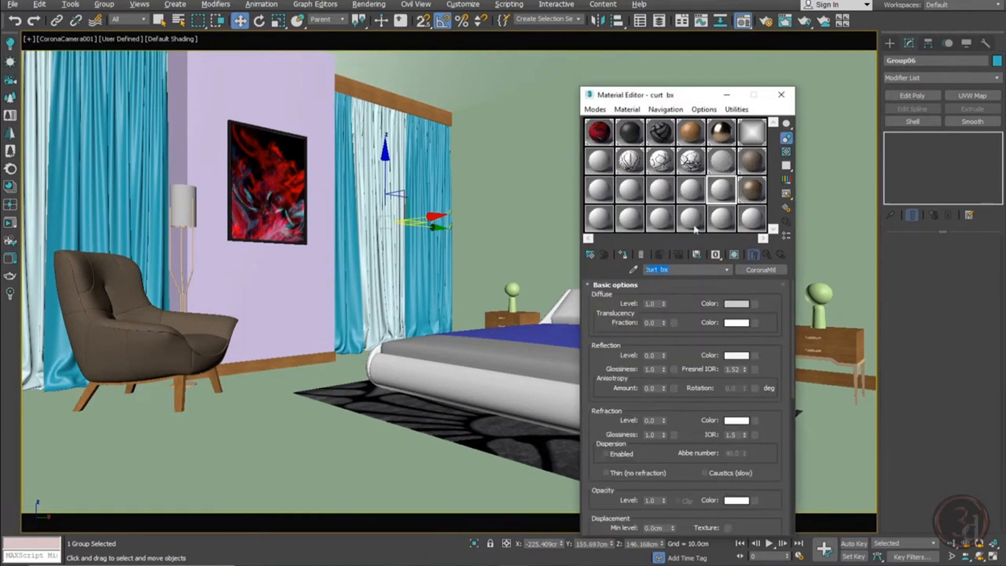
{"action": "type", "text": "c"}
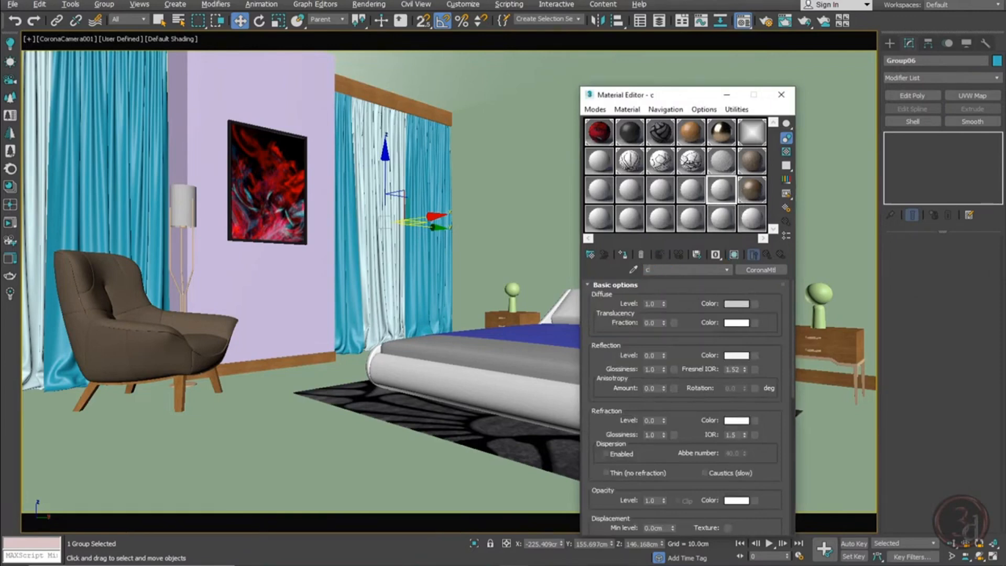
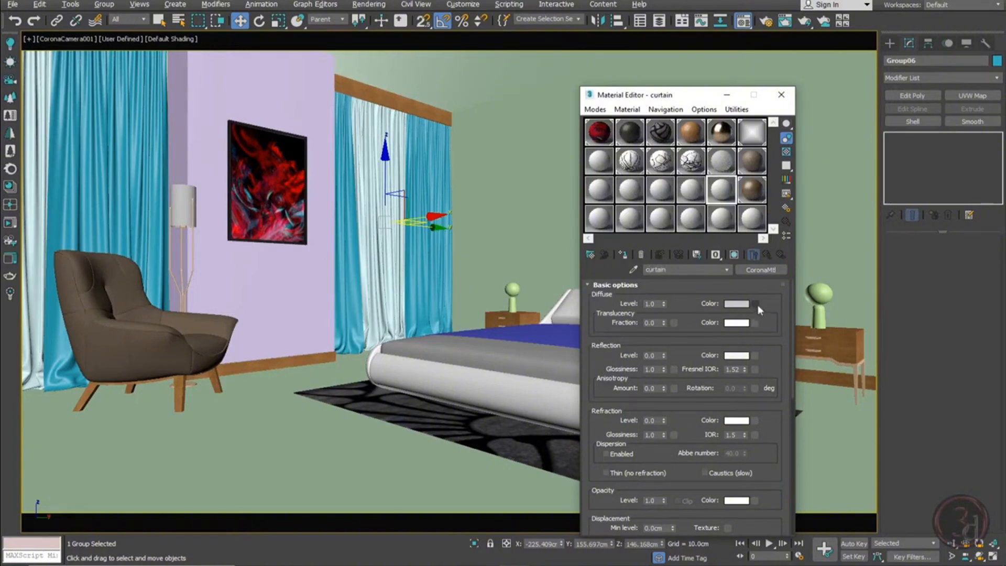
Isolate the curtain group in a perspective view, open the group and select the right-hand blue panel
{"action": "key", "text": "alt+q"}
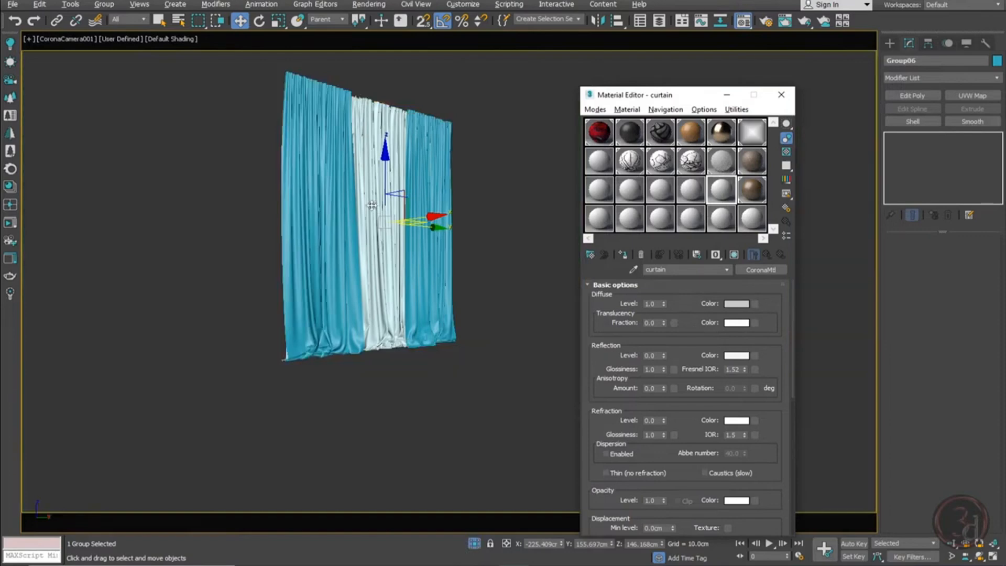
{"action": "key", "text": "p"}
{"action": "key", "text": "z"}
{"action": "key", "text": "alt+o"}
{"action": "middle_click_drag", "start_coordinate": [437, 305], "coordinate": [472, 320], "text": "alt"}
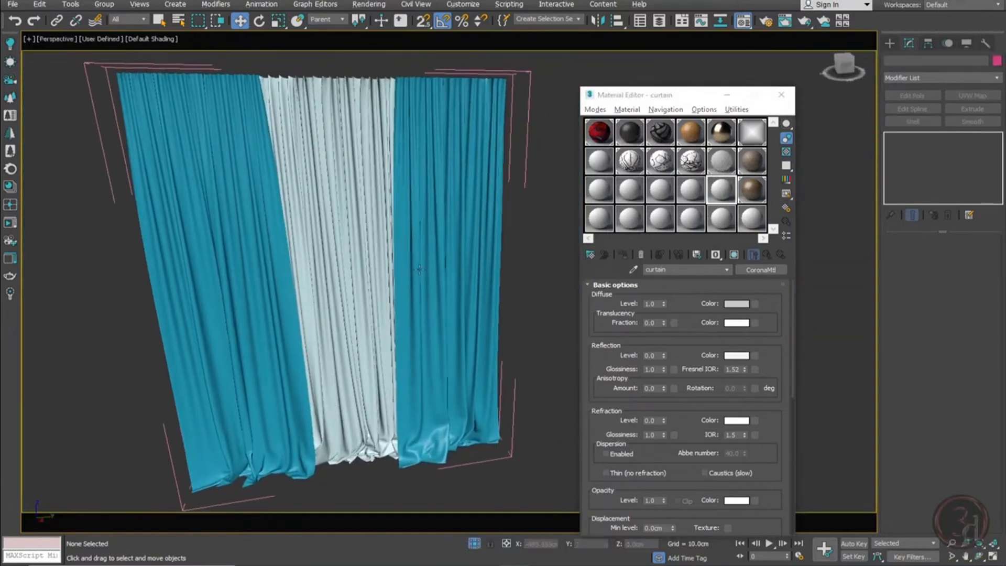
{"action": "left_click", "coordinate": [499, 312]}
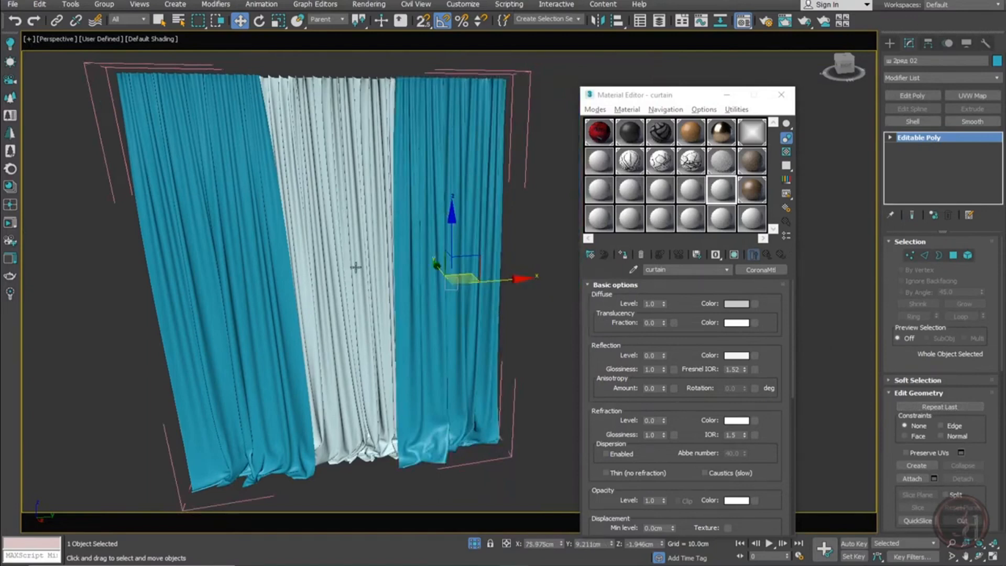
Load curtain.jpg through a Corona Bitmap as the curtain material's diffuse map
{"action": "left_click", "coordinate": [748, 303]}
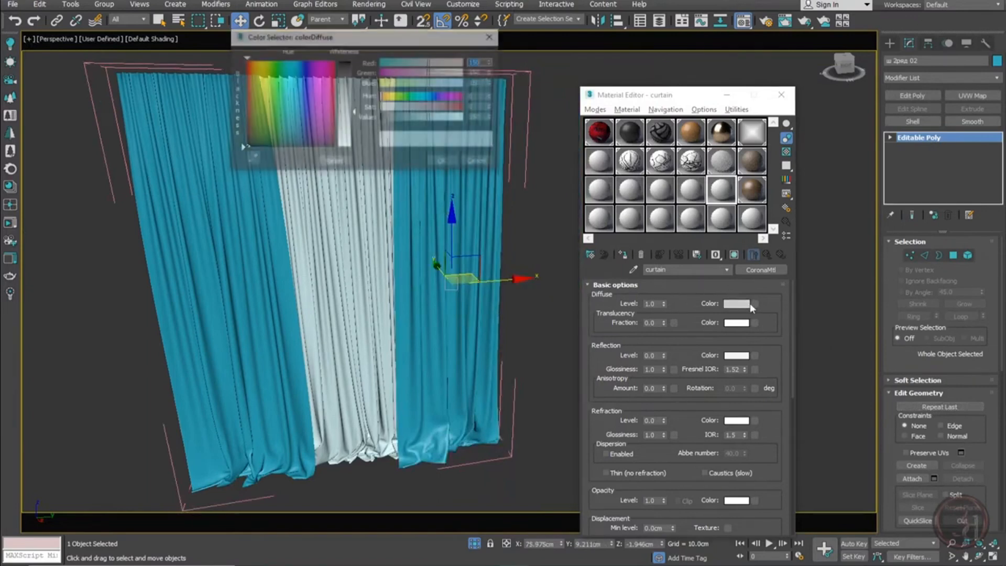
{"action": "left_click", "coordinate": [487, 162]}
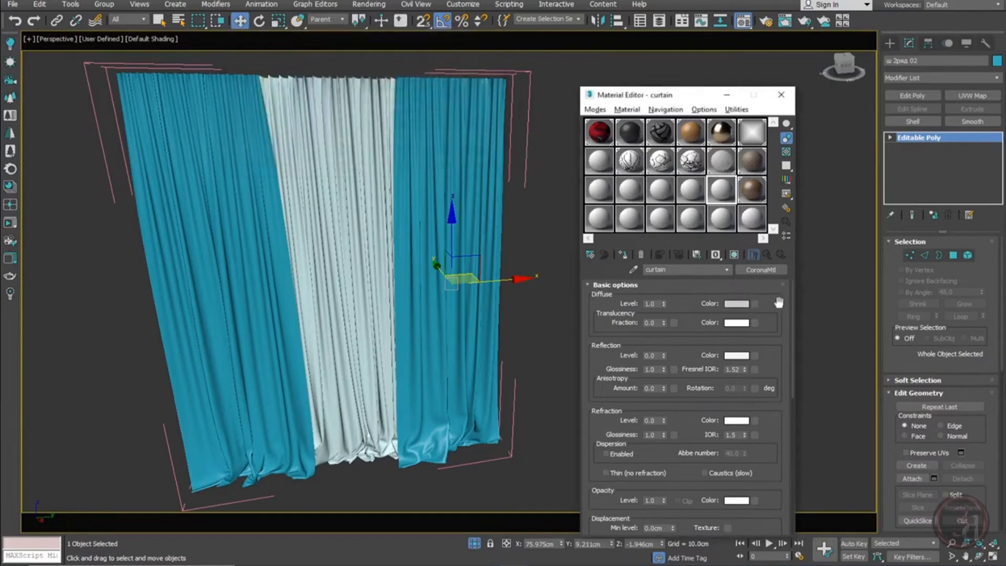
{"action": "left_click", "coordinate": [755, 304]}
{"action": "double_click", "coordinate": [407, 178]}
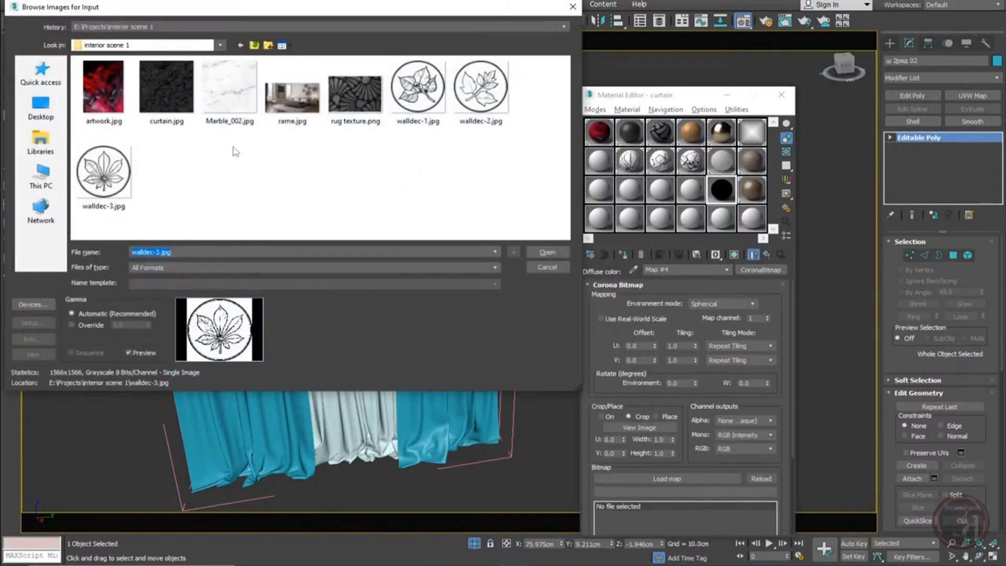
{"action": "left_click", "coordinate": [188, 118]}
{"action": "left_click", "coordinate": [551, 253]}
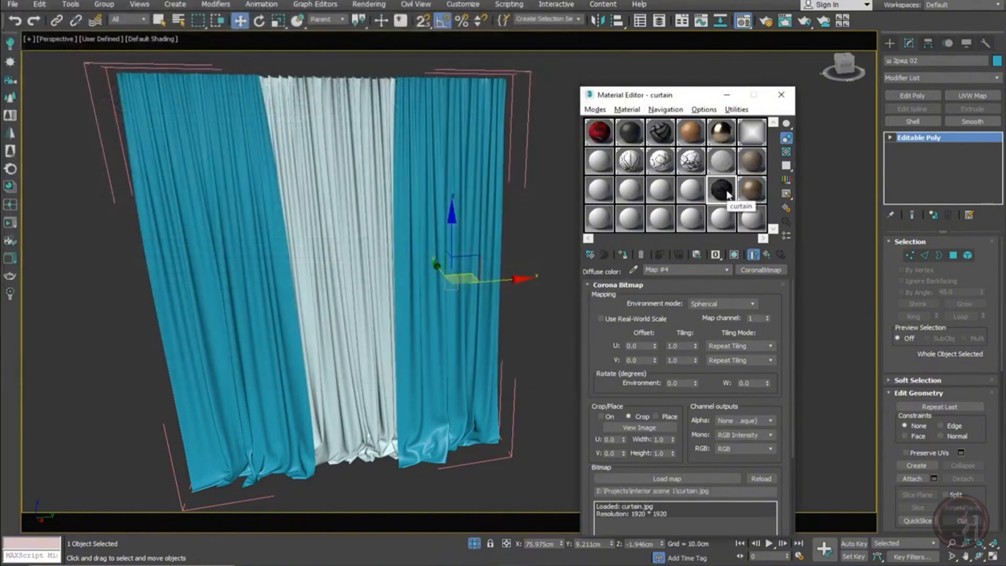
Assign the curtain material to the right-hand panel, show its texture in the viewport, and add a UVW Map modifier
{"action": "left_click", "coordinate": [623, 254]}
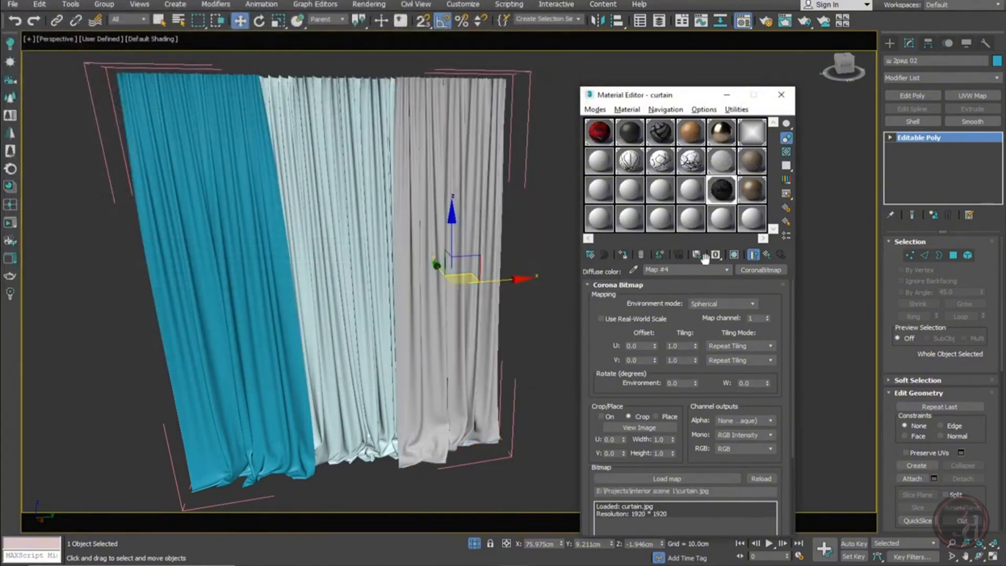
{"action": "left_click", "coordinate": [735, 256]}
{"action": "left_click", "coordinate": [959, 96]}
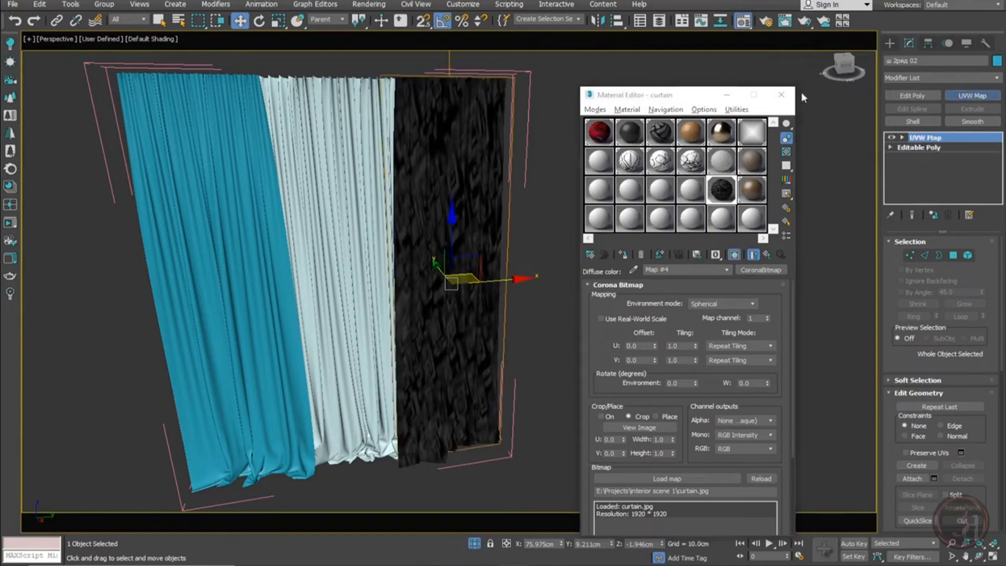
{"action": "scroll", "coordinate": [458, 231], "scroll_direction": "up", "scroll_amount": 5}
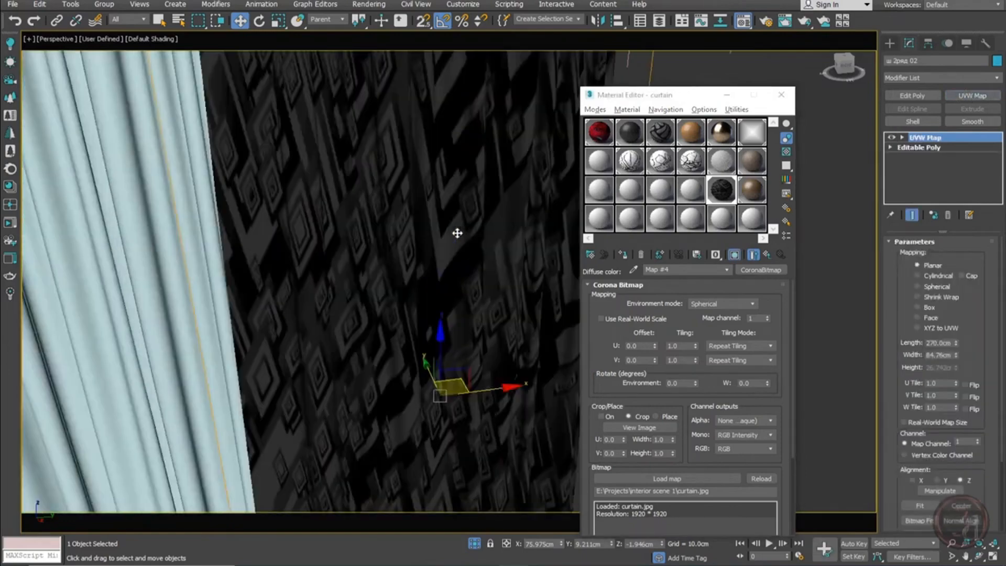
{"action": "scroll", "coordinate": [458, 233], "scroll_direction": "down", "scroll_amount": 5}
{"action": "middle_click_drag", "start_coordinate": [458, 233], "coordinate": [422, 384], "text": "alt"}
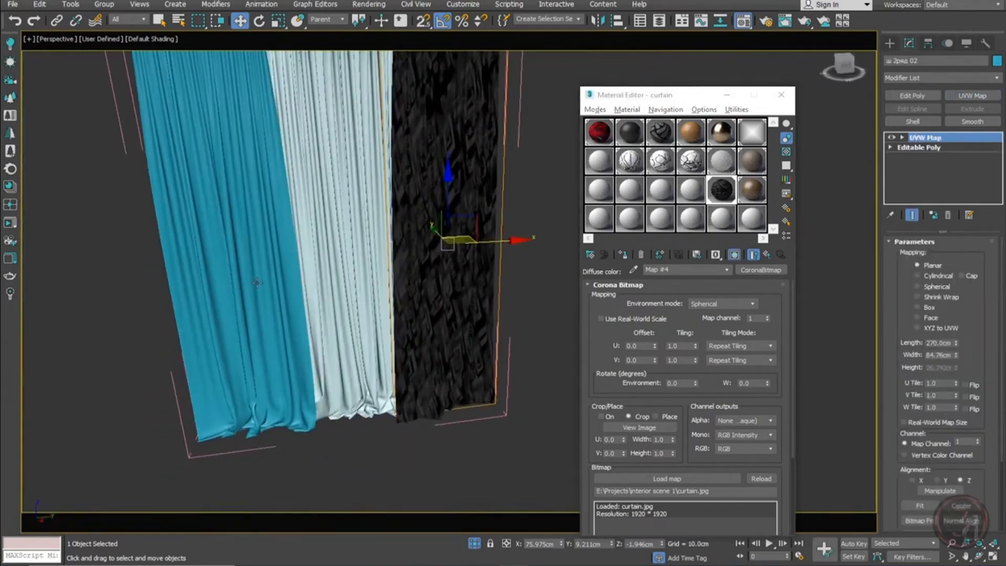
Assign the curtain material to the left-hand blue panel and add a UVW Map modifier to it
{"action": "left_click_drag", "start_coordinate": [256, 281], "coordinate": [262, 343]}
{"action": "key", "text": "ctrl+z"}
{"action": "left_click", "coordinate": [623, 255]}
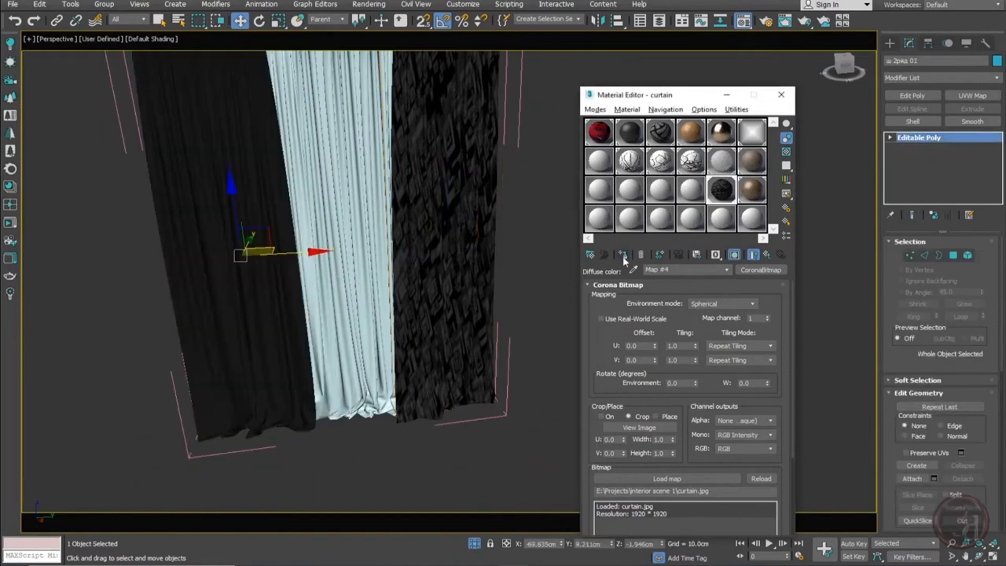
{"action": "left_click", "coordinate": [973, 95]}
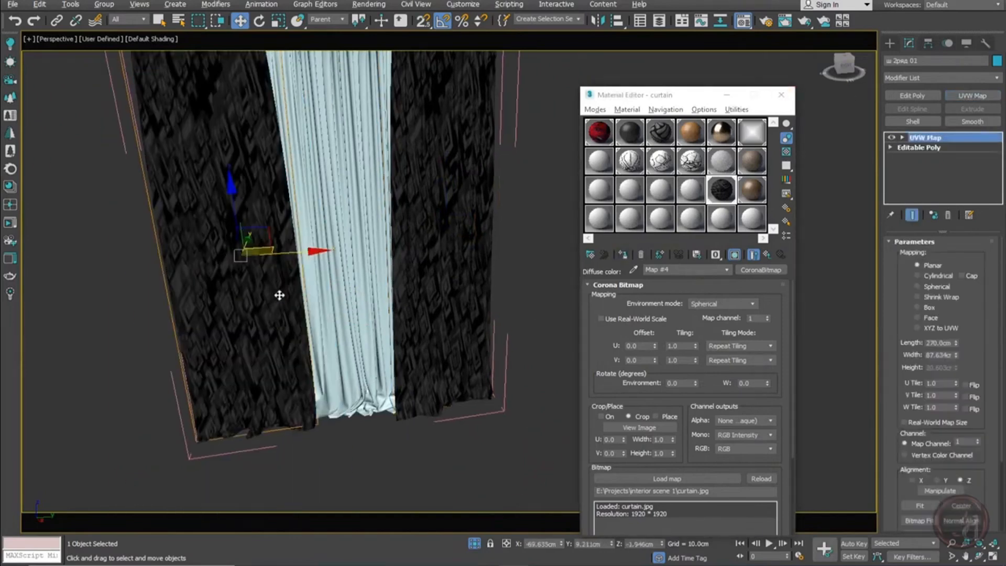
Select the middle sheer curtain, name a blank Corona material "sheer" and assign it to that curtain
{"action": "middle_click_drag", "start_coordinate": [279, 294], "coordinate": [282, 264], "text": "alt"}
{"action": "middle_click_drag", "start_coordinate": [413, 211], "coordinate": [414, 264], "text": "alt"}
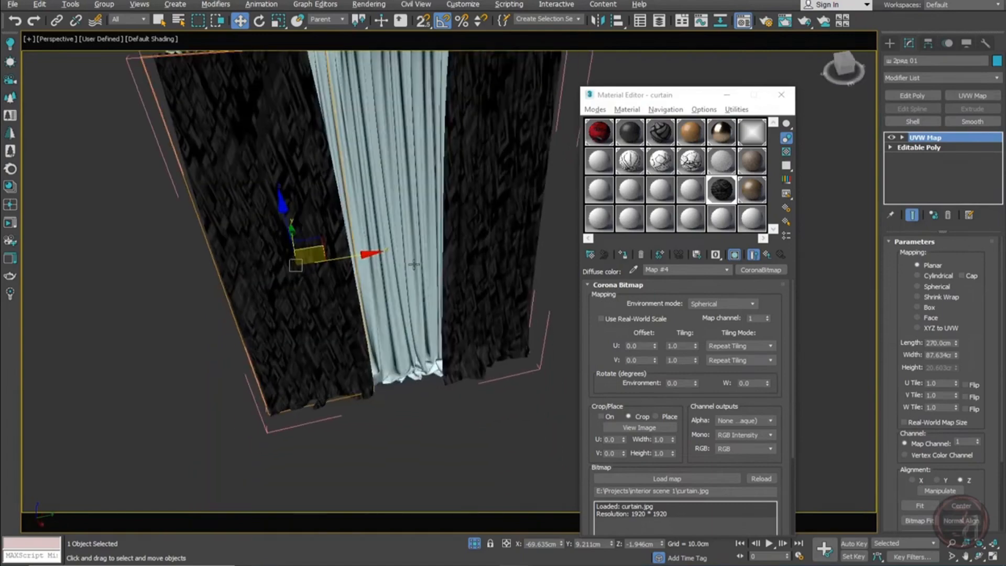
{"action": "left_click", "coordinate": [386, 129]}
{"action": "left_click_drag", "start_coordinate": [387, 129], "coordinate": [442, 306]}
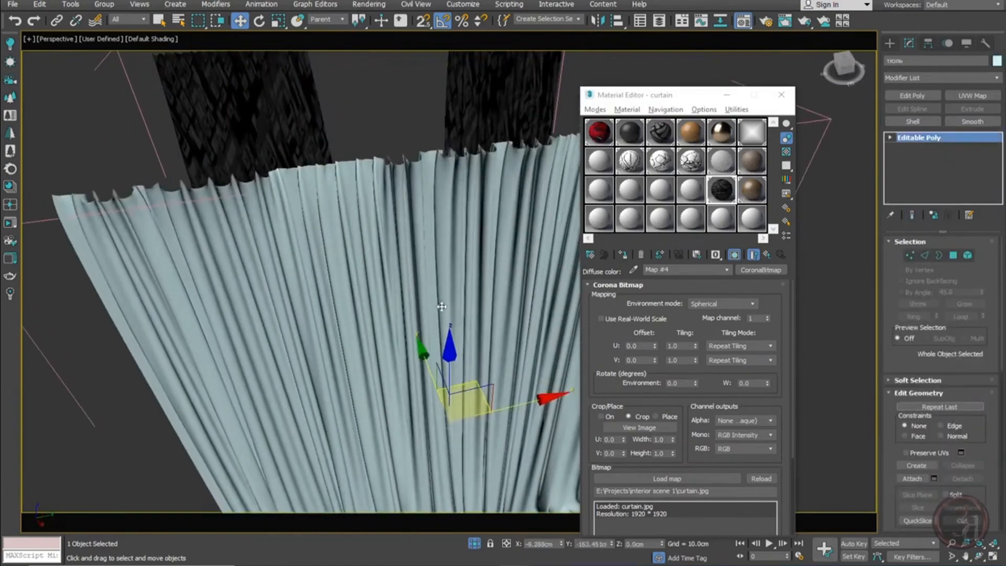
{"action": "right_click", "coordinate": [442, 306]}
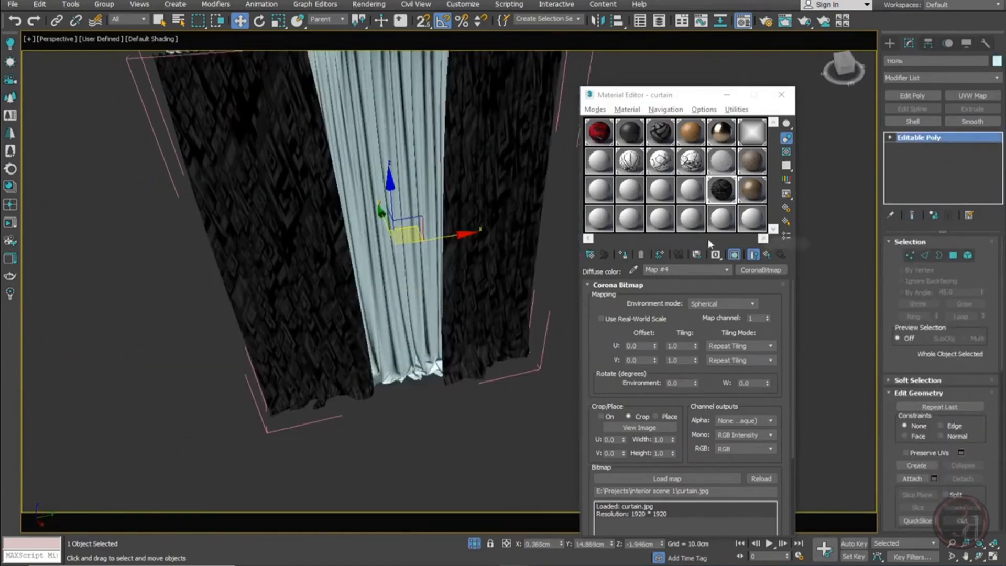
{"action": "left_click", "coordinate": [695, 192]}
{"action": "left_click", "coordinate": [693, 191]}
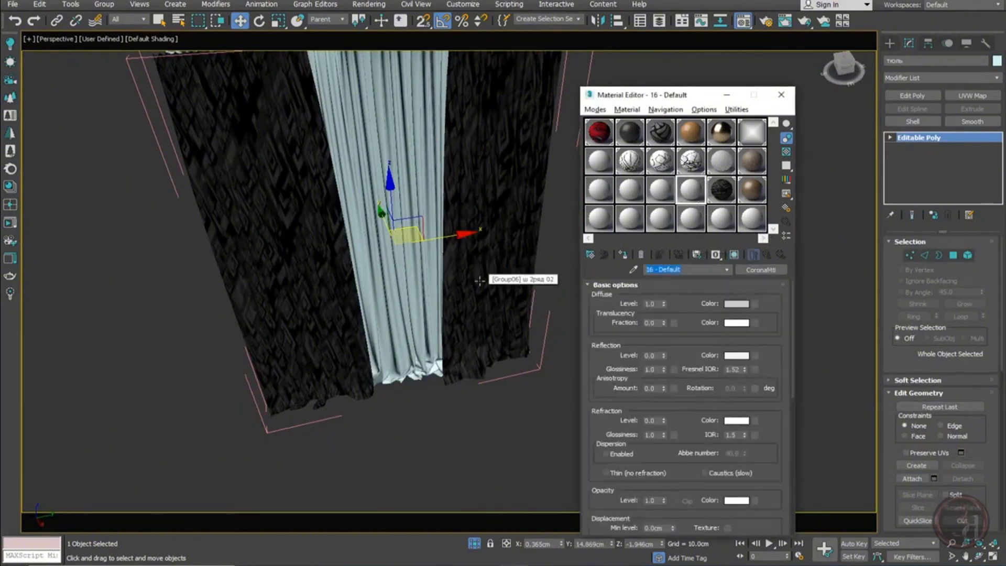
{"action": "type", "text": "sheer"}
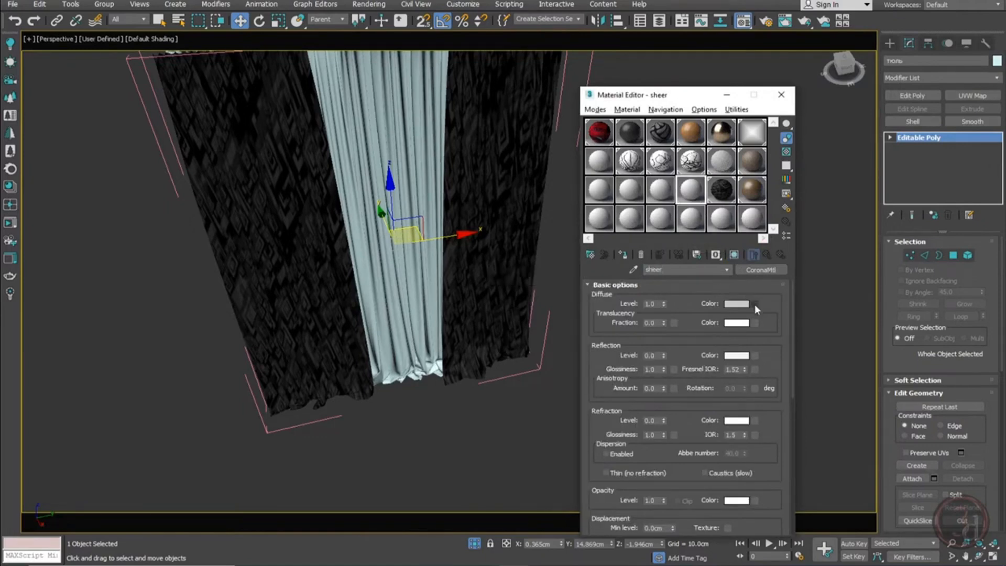
{"action": "left_click", "coordinate": [627, 254]}
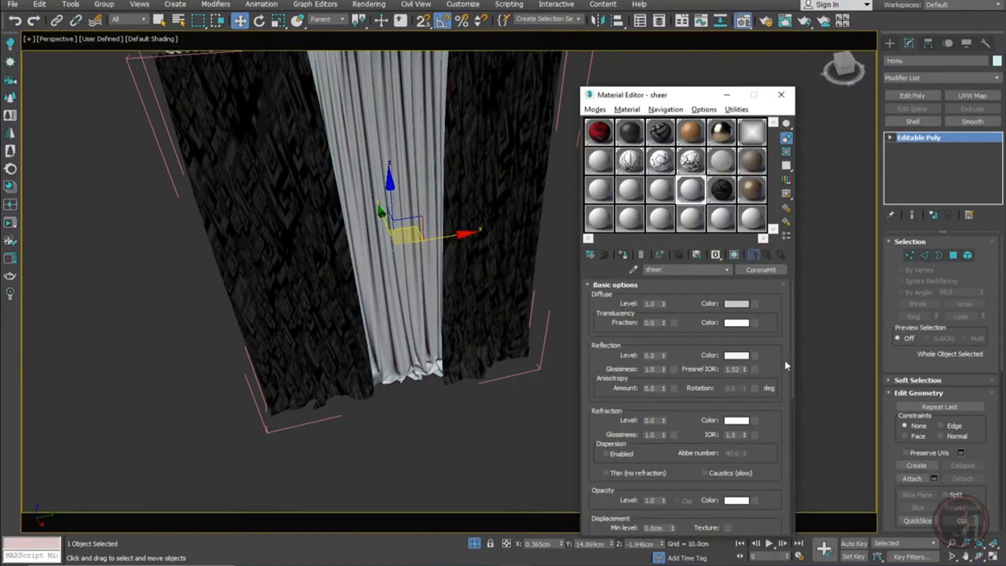
Add a Falloff map to the sheer material's opacity color
{"action": "left_click_drag", "start_coordinate": [775, 437], "coordinate": [782, 335]}
{"action": "scroll", "coordinate": [756, 383], "scroll_direction": "down", "scroll_amount": 1}
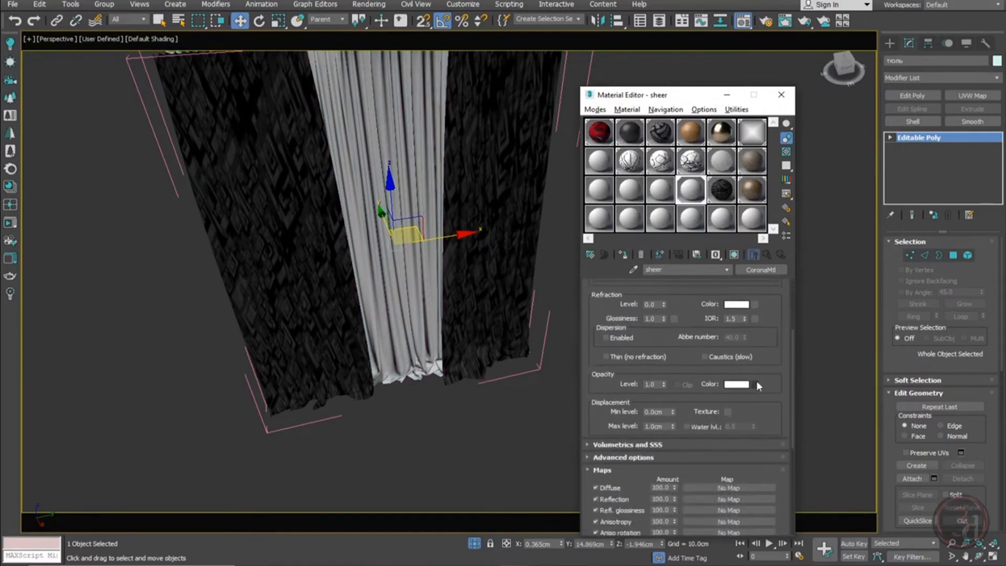
{"action": "left_click", "coordinate": [754, 384]}
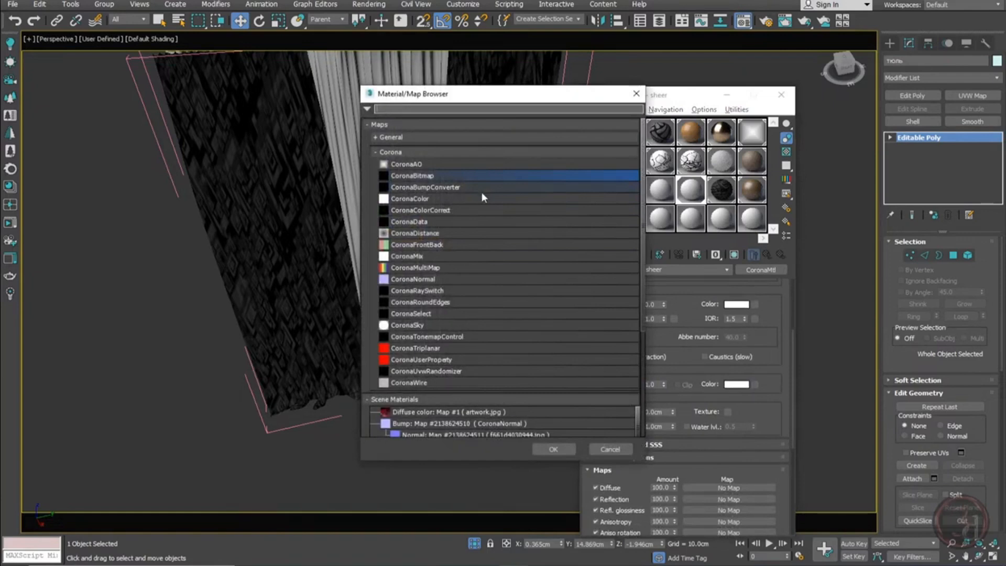
{"action": "left_click", "coordinate": [408, 152]}
{"action": "left_click", "coordinate": [407, 137]}
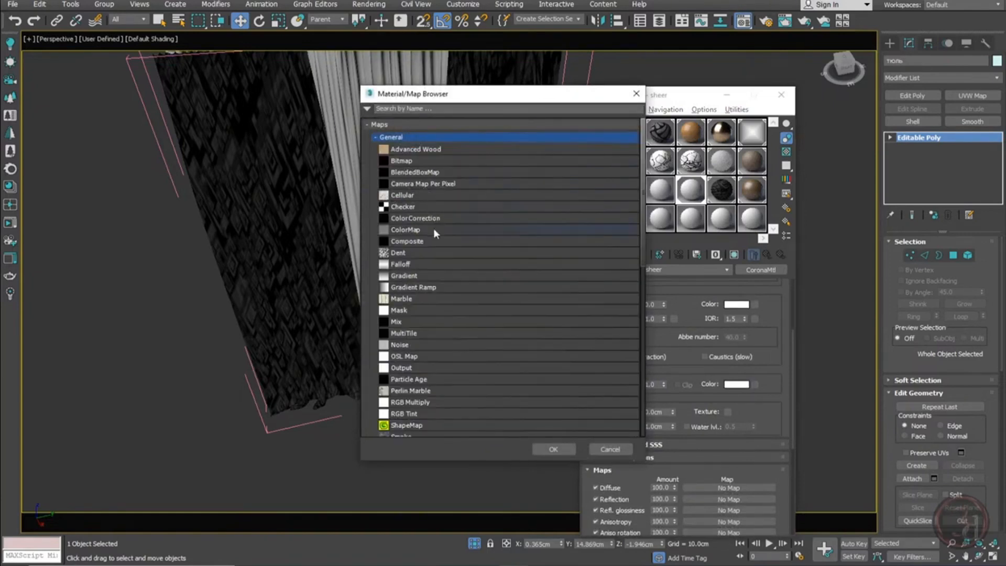
{"action": "double_click", "coordinate": [411, 266]}
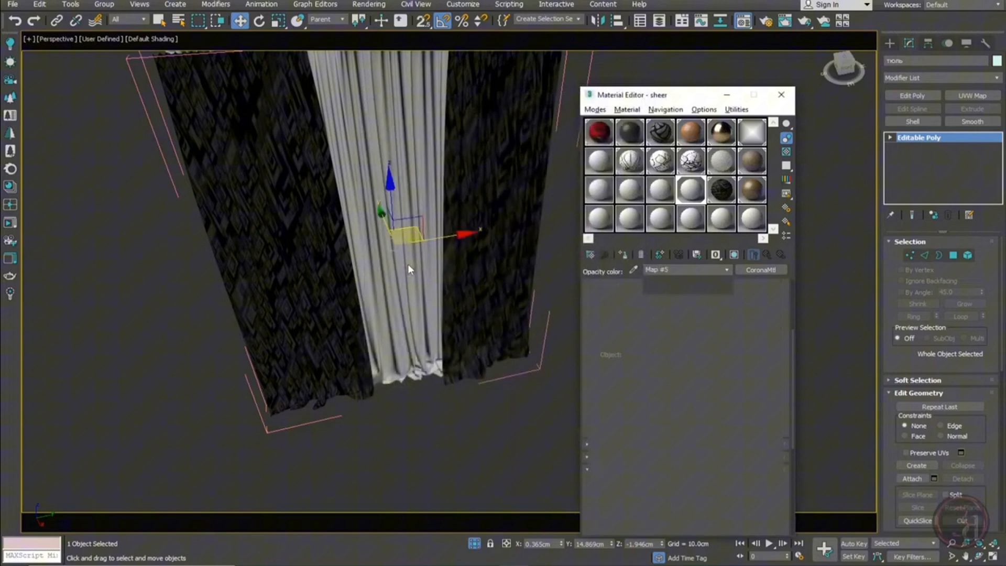
Lighten the Falloff map's front color to a dark grey with a value of 22, checking the enlarged material preview
{"action": "double_click", "coordinate": [686, 197]}
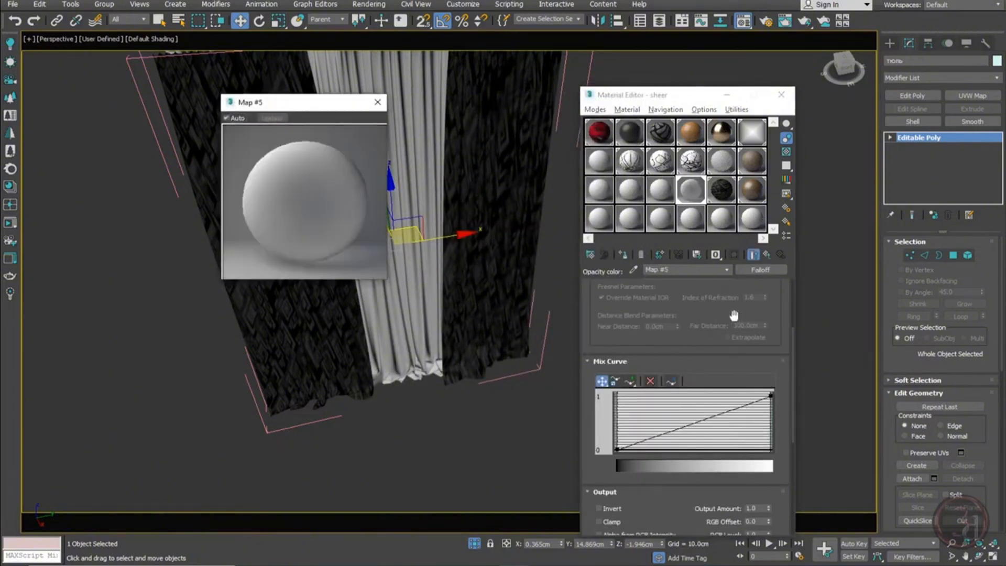
{"action": "left_click_drag", "start_coordinate": [735, 316], "coordinate": [746, 447]}
{"action": "left_click", "coordinate": [606, 311]}
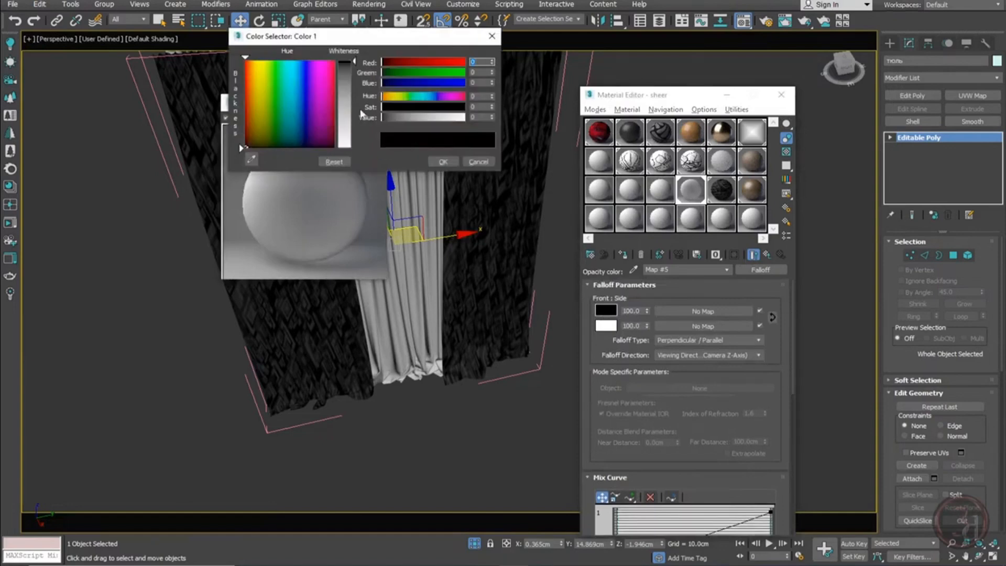
{"action": "left_click_drag", "start_coordinate": [348, 81], "coordinate": [350, 68]}
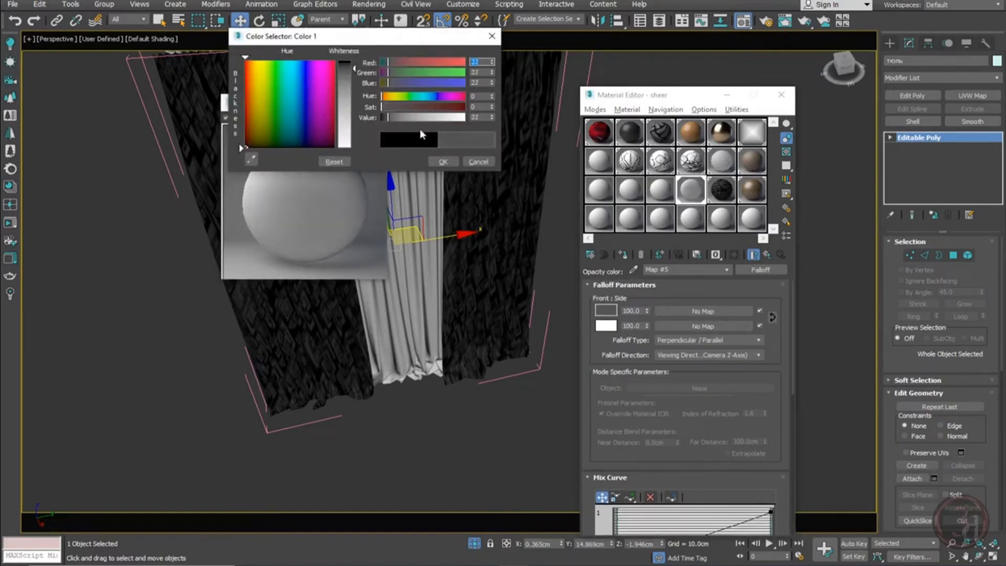
{"action": "left_click", "coordinate": [453, 161]}
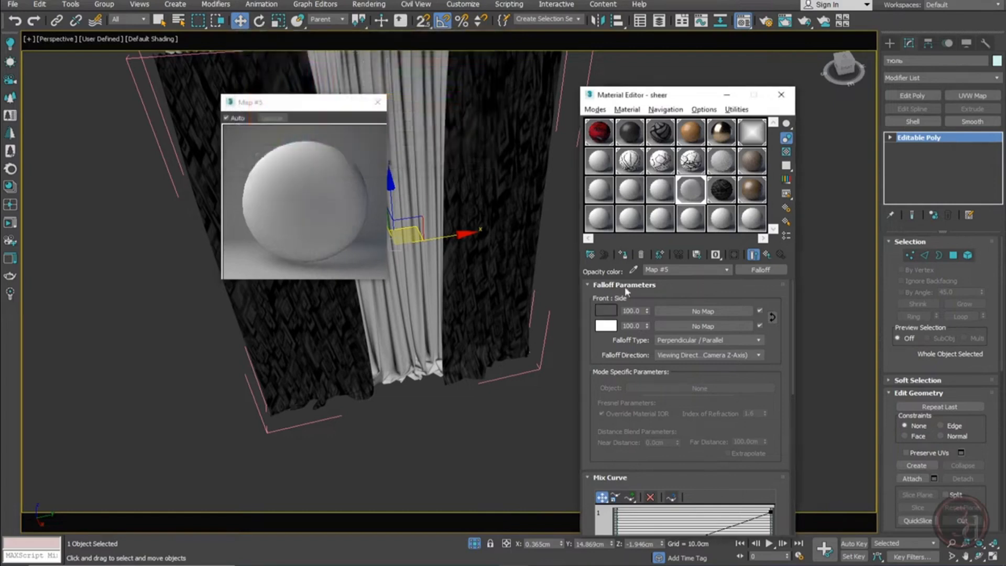
{"action": "left_click", "coordinate": [378, 100]}
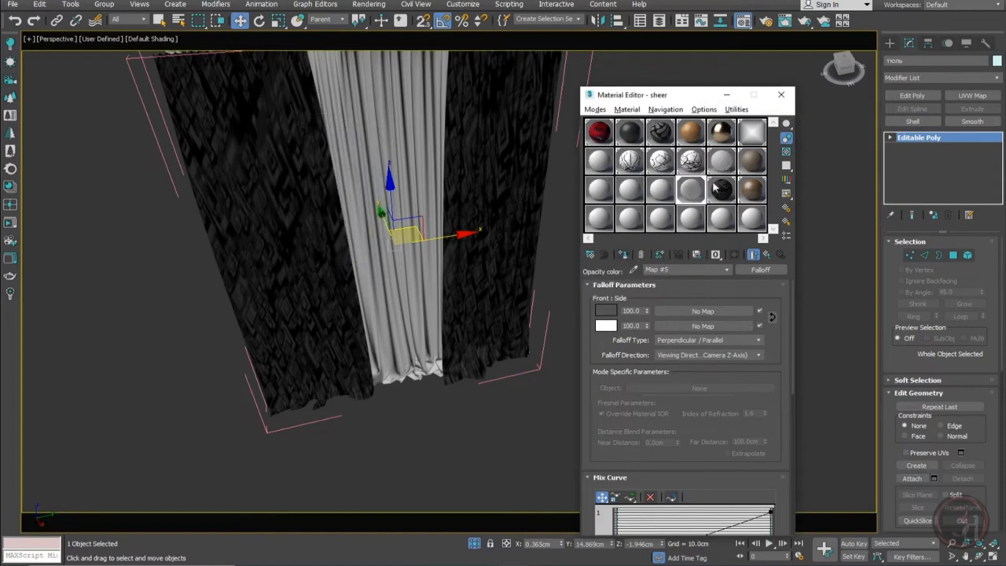
Close the curtain group, end the isolation and return to the CoronaCamera001 view of the full room
{"action": "left_click", "coordinate": [781, 94]}
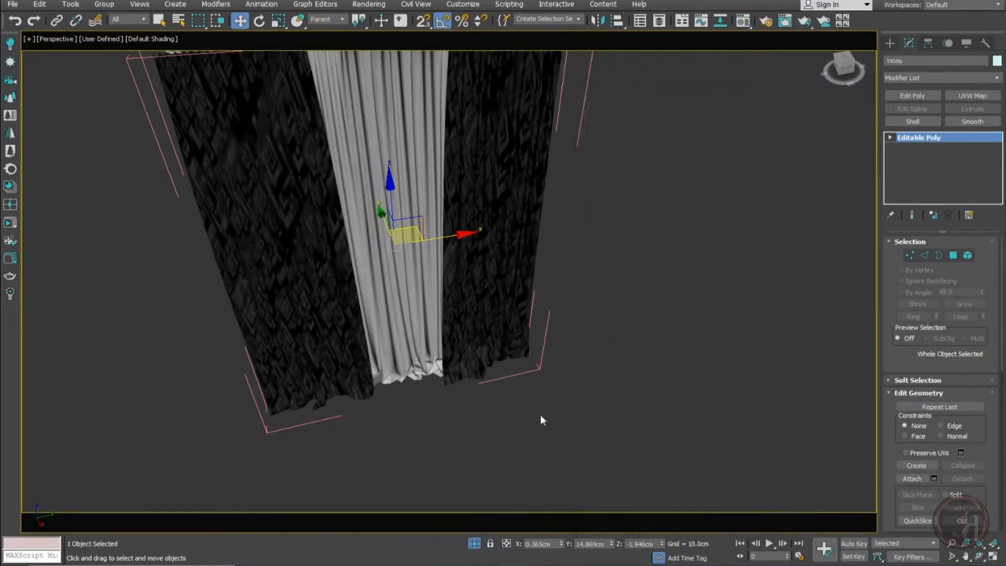
{"action": "left_click", "coordinate": [580, 422]}
{"action": "left_click", "coordinate": [486, 317]}
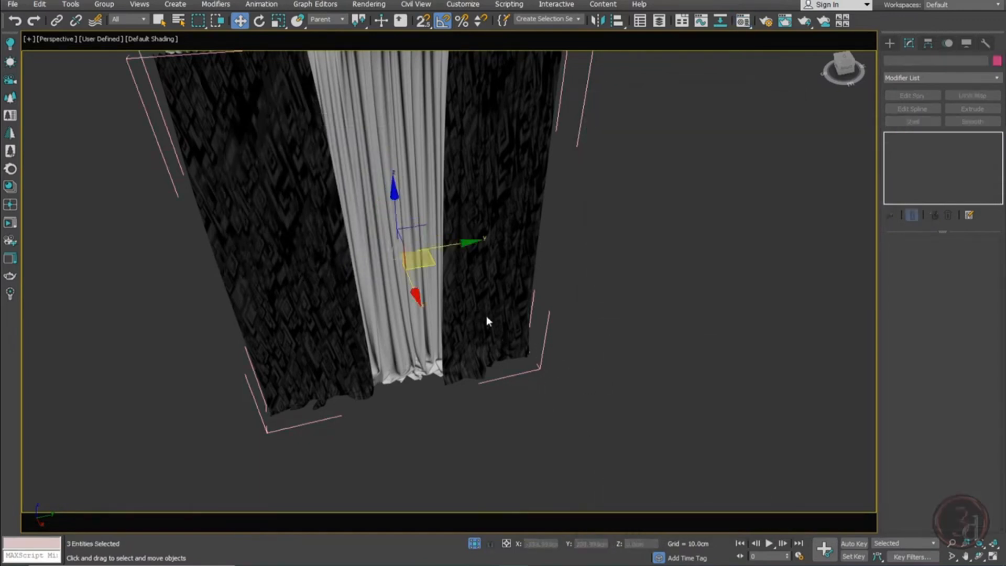
{"action": "left_click", "coordinate": [635, 326]}
{"action": "left_click", "coordinate": [479, 544]}
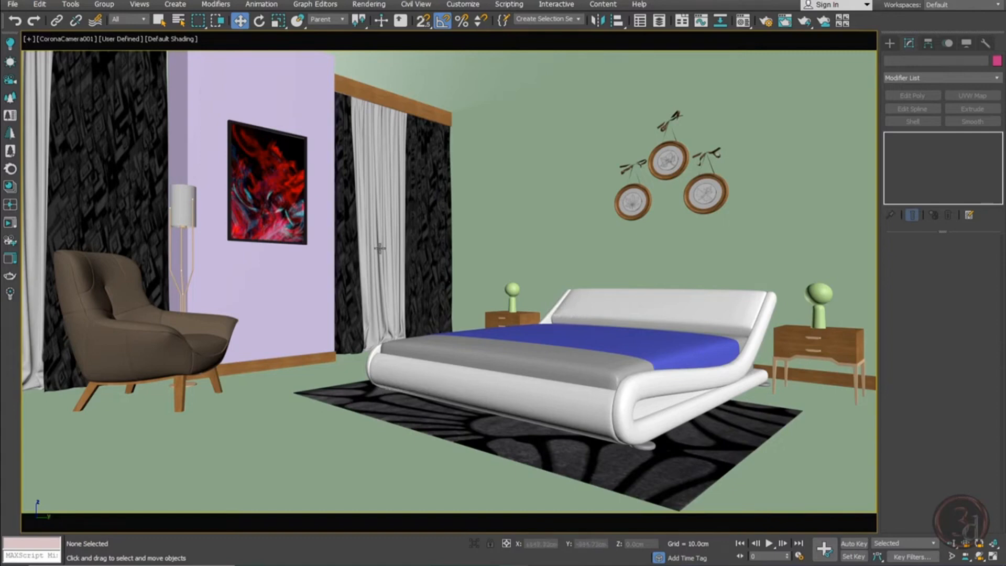
Select the floor and browse the Wood and Flooring categories of the Corona Material Library
{"action": "left_click", "coordinate": [273, 415]}
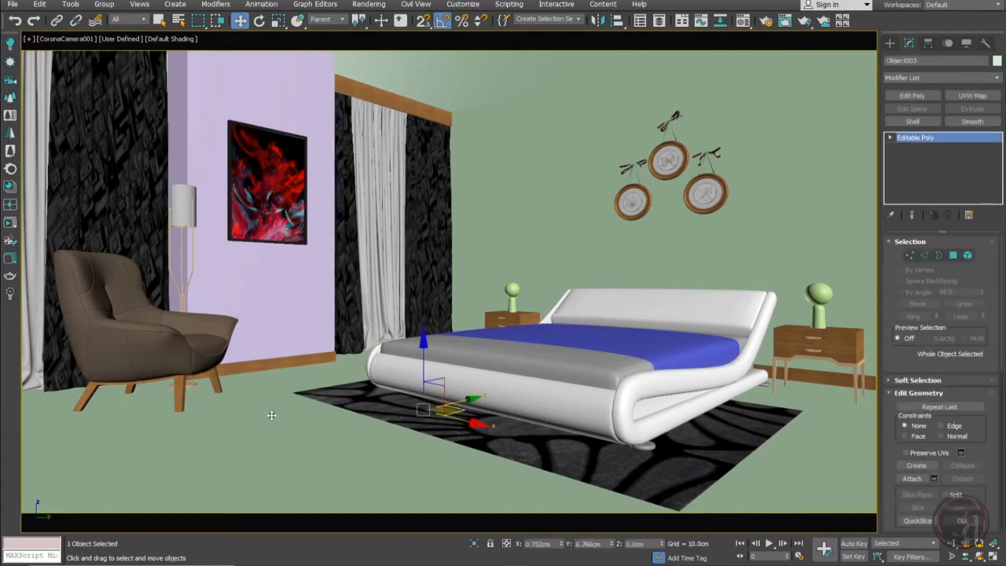
{"action": "key", "text": "m"}
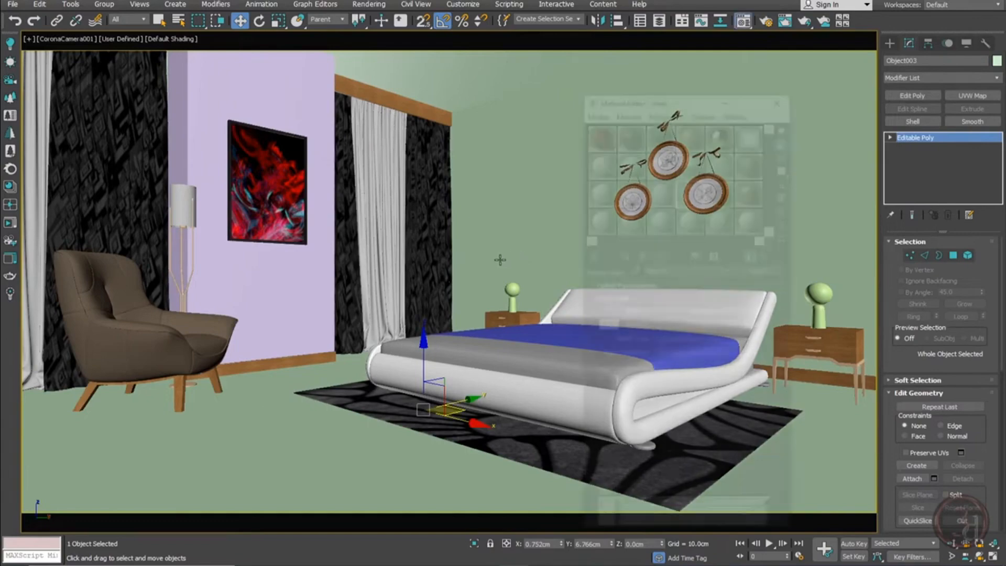
{"action": "left_click", "coordinate": [10, 204]}
{"action": "left_click", "coordinate": [46, 261]}
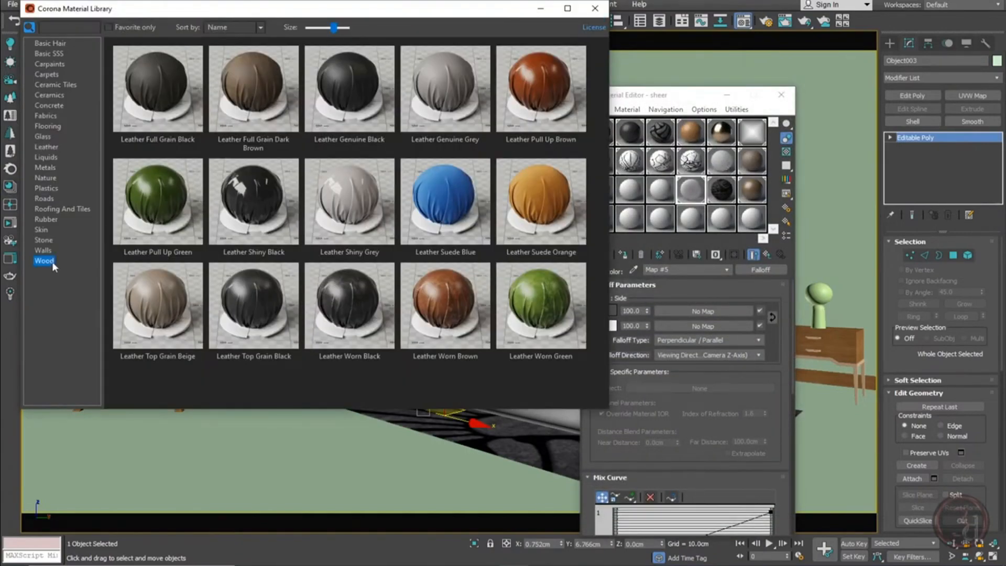
{"action": "scroll", "coordinate": [418, 247], "scroll_direction": "down", "scroll_amount": 3}
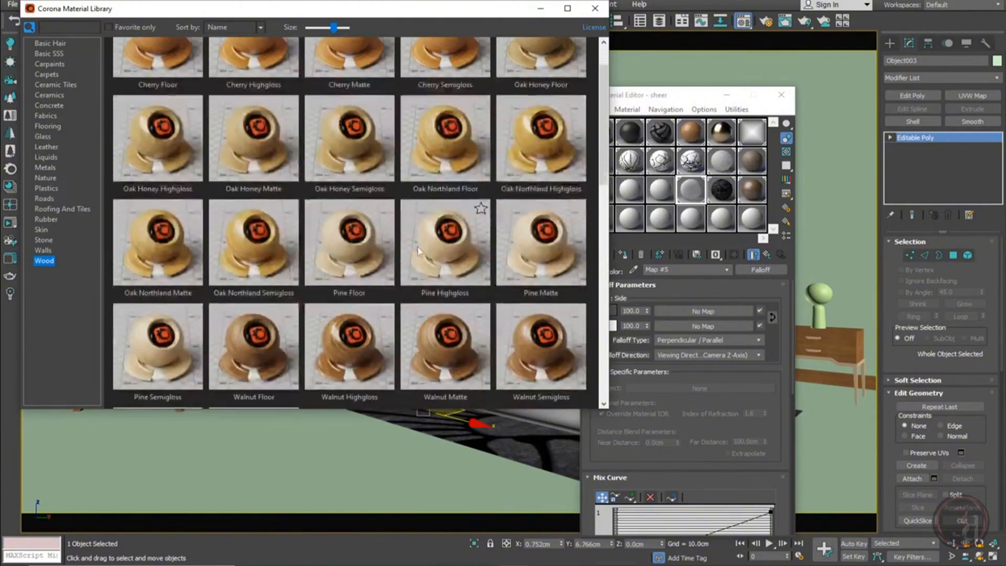
{"action": "scroll", "coordinate": [419, 242], "scroll_direction": "down", "scroll_amount": 4}
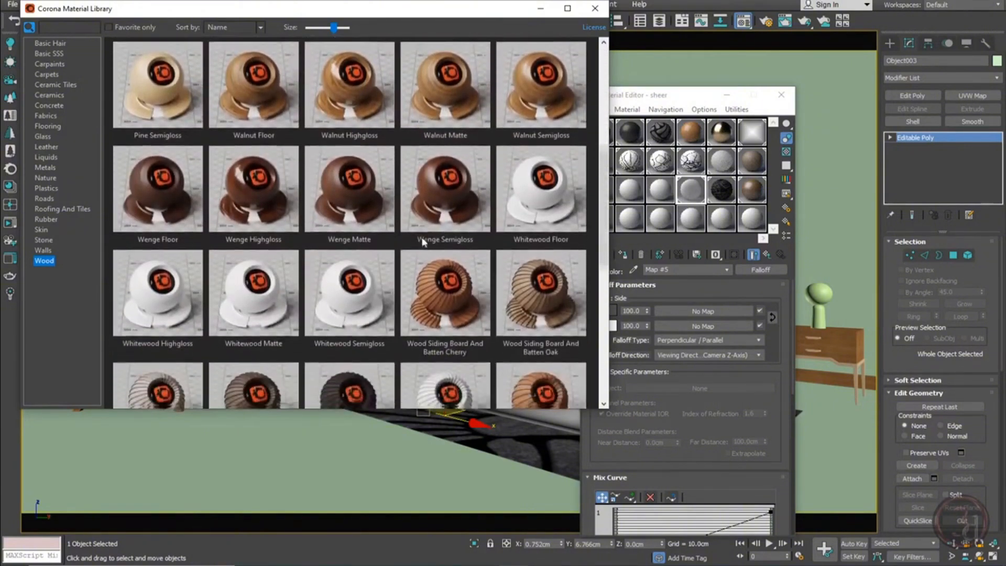
{"action": "left_click", "coordinate": [40, 126]}
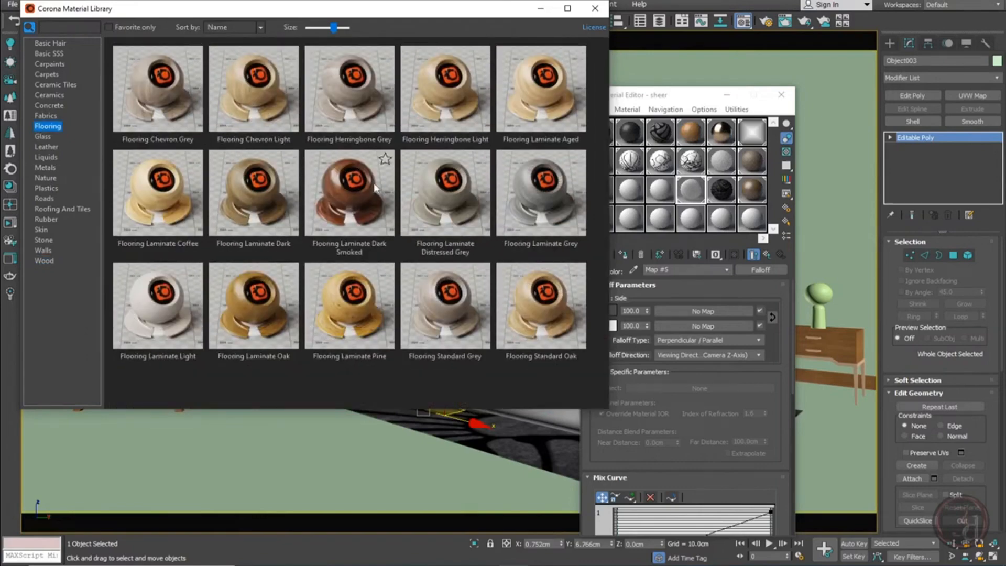
Load Flooring Laminate Dark Smoked from the library into a blank material slot and assign it to the floor
{"action": "left_click", "coordinate": [337, 190]}
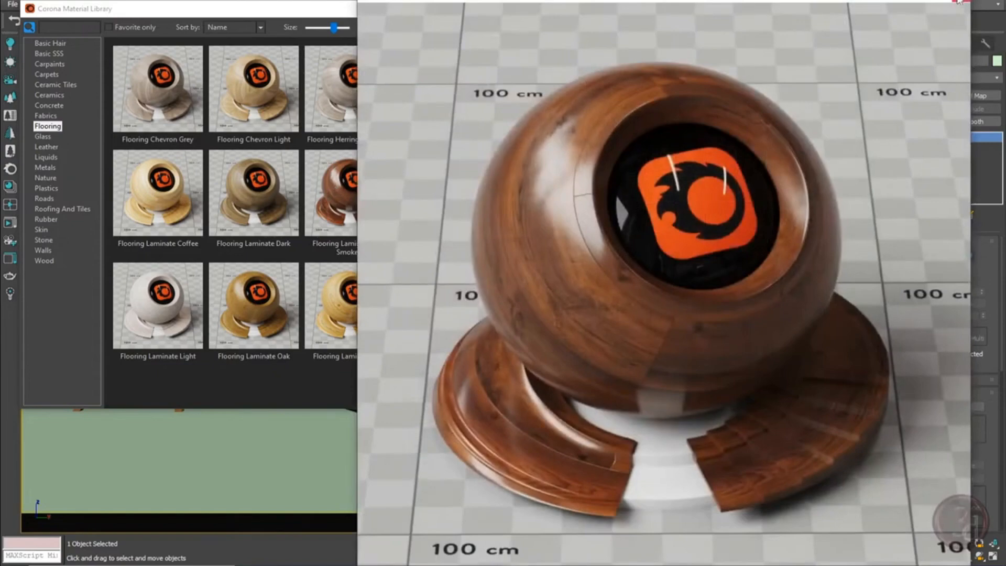
{"action": "left_click", "coordinate": [960, 1]}
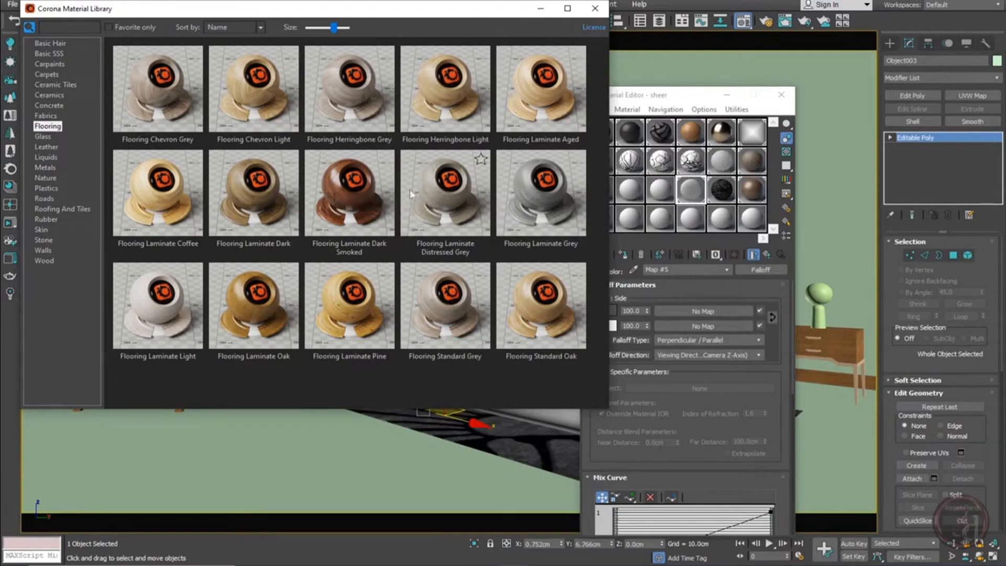
{"action": "left_click", "coordinate": [670, 193]}
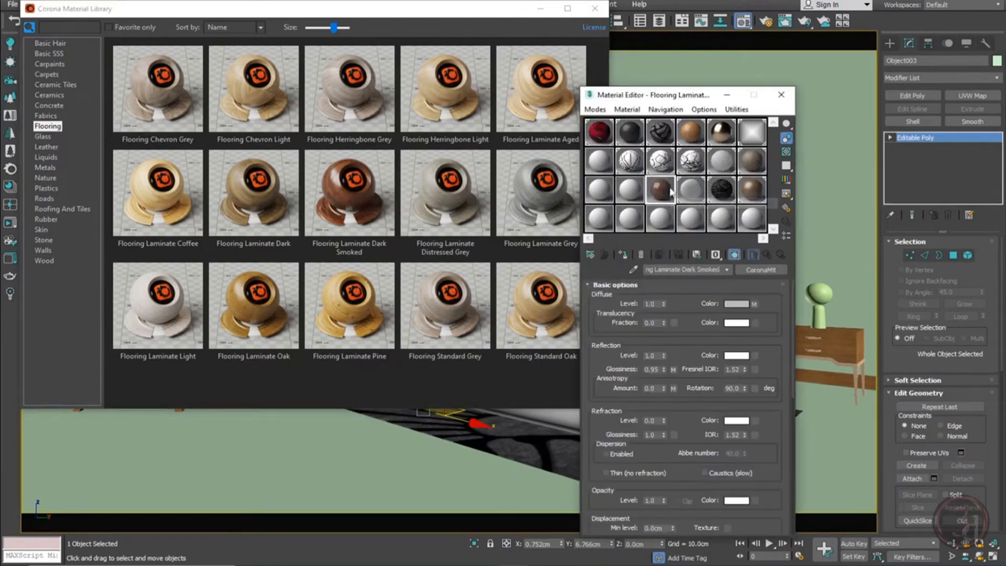
{"action": "left_click", "coordinate": [596, 12]}
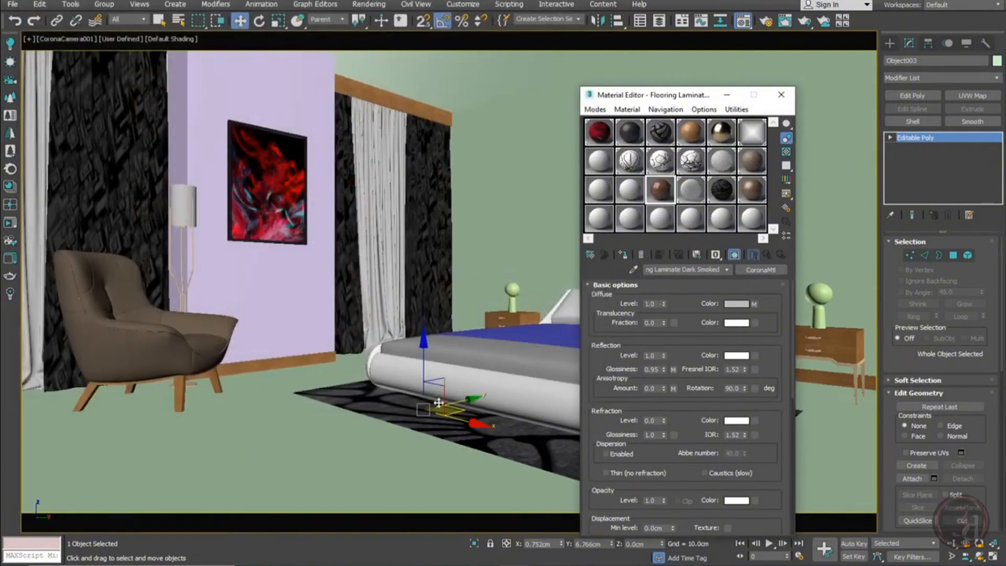
{"action": "left_click", "coordinate": [622, 256]}
{"action": "left_click", "coordinate": [781, 94]}
Add a UVW Map modifier to the floor and set its length and width to 1 cm
{"action": "left_click", "coordinate": [956, 98]}
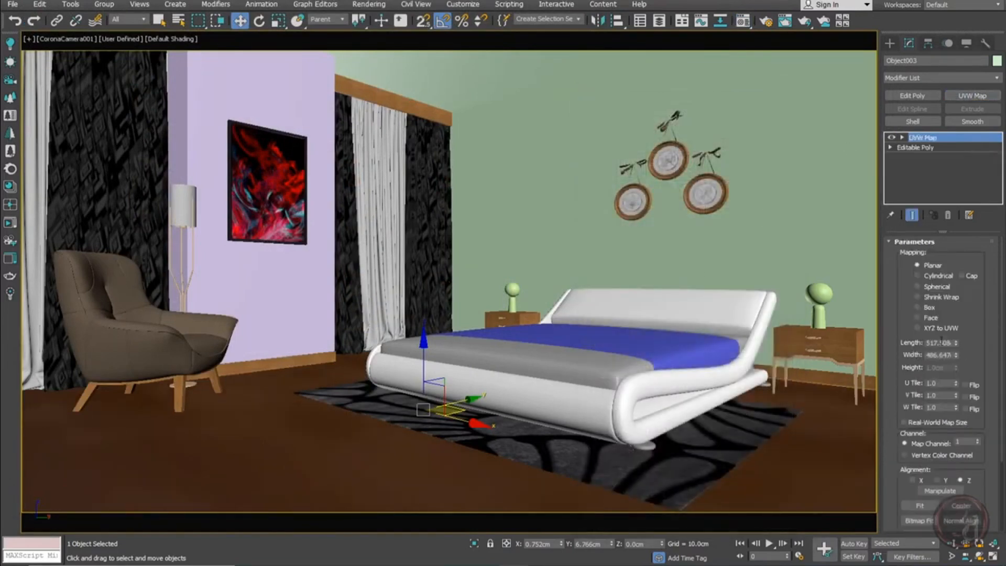
{"action": "double_click", "coordinate": [940, 342]}
{"action": "type", "text": "1"}
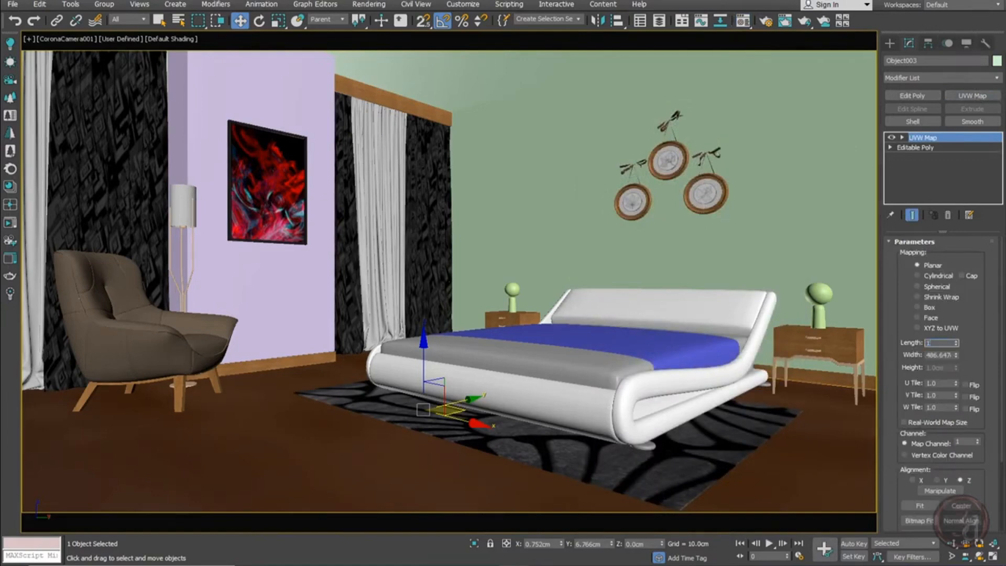
{"action": "key", "text": "Tab"}
{"action": "type", "text": "1"}
{"action": "key", "text": "Tab"}
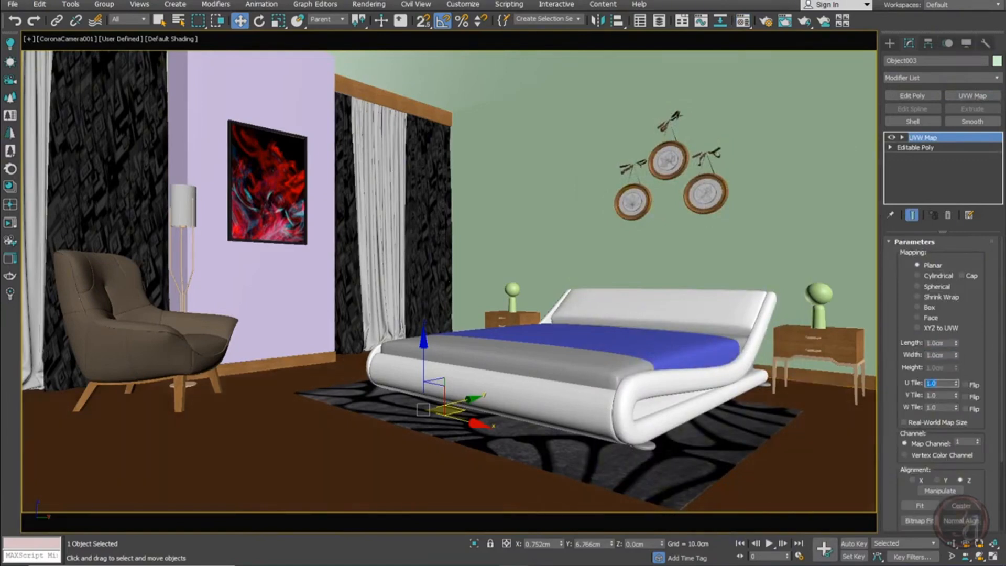
Isolate the floor and rug in a perspective view and look at the floor's texture from above
{"action": "right_click", "coordinate": [495, 352]}
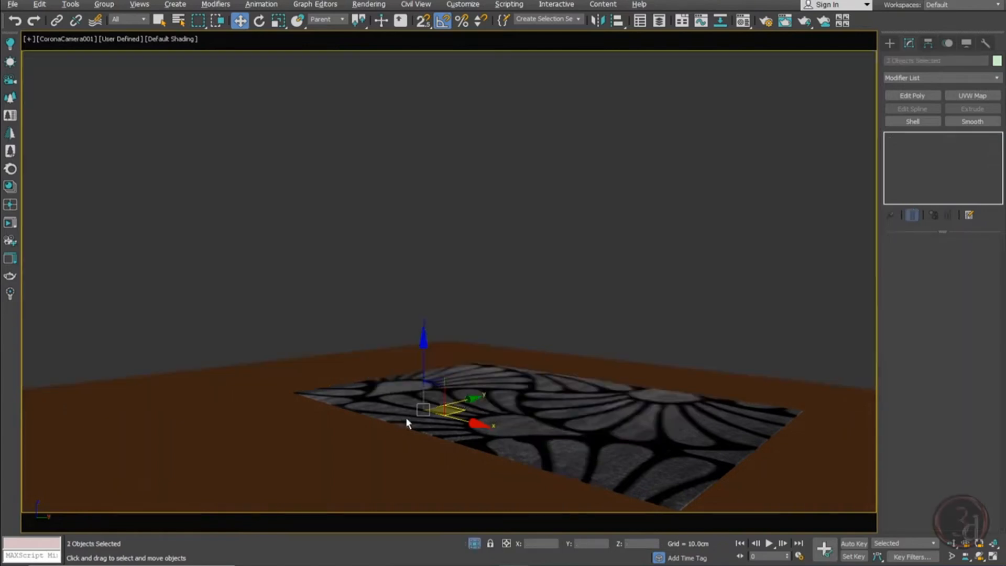
{"action": "left_click", "coordinate": [494, 232]}
{"action": "key", "text": "p"}
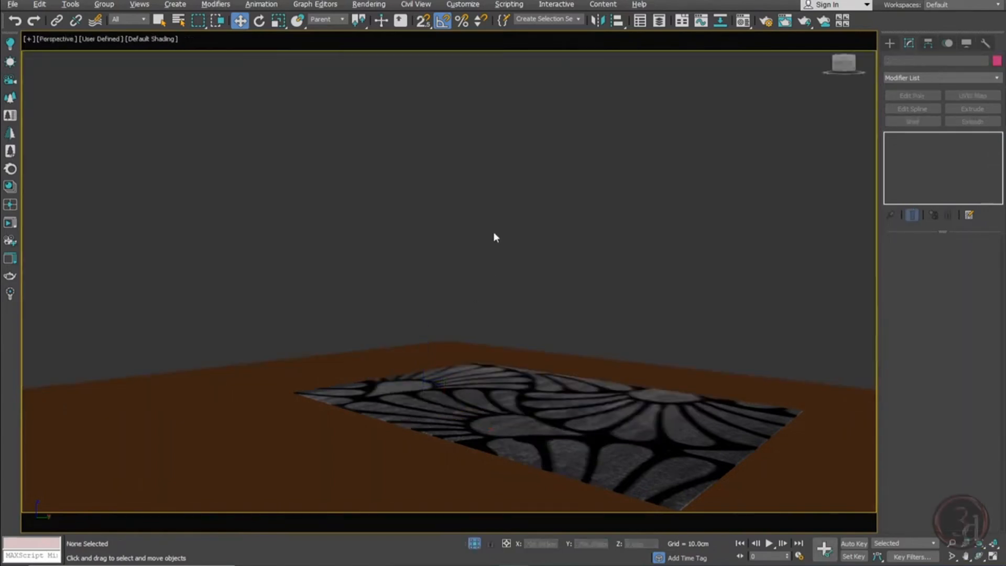
{"action": "middle_click_drag", "start_coordinate": [495, 237], "coordinate": [540, 363], "text": "alt"}
{"action": "scroll", "coordinate": [529, 401], "scroll_direction": "up", "scroll_amount": 5}
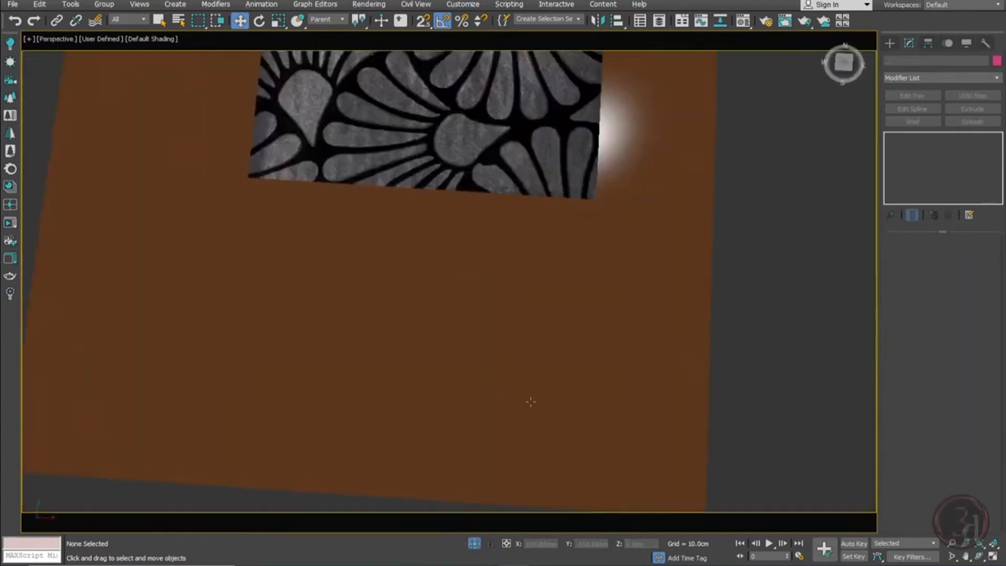
{"action": "middle_click_drag", "start_coordinate": [530, 402], "coordinate": [503, 256]}
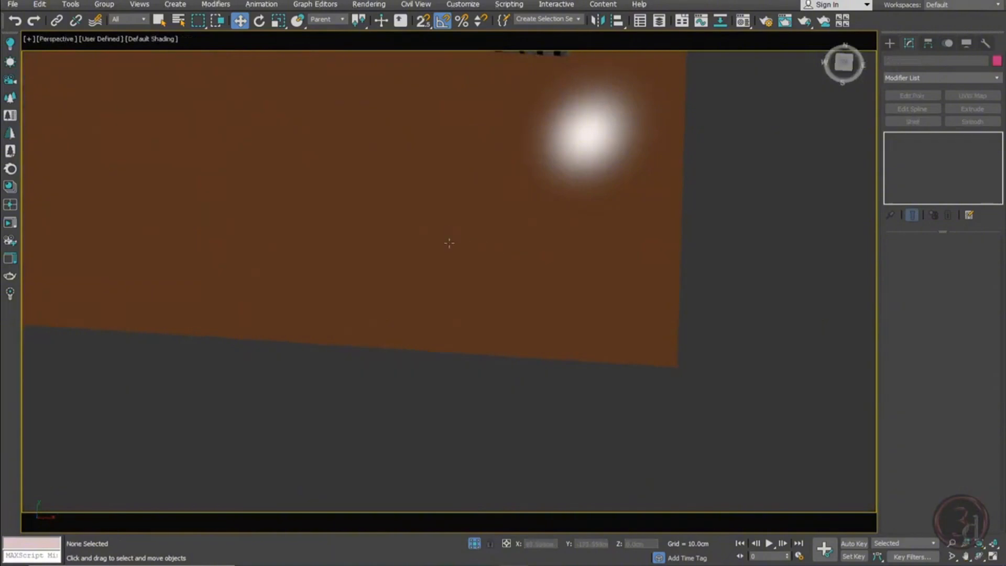
Open the flooring material's diffuse bitmap through its color correction map and view the texture image
{"action": "key", "text": "m"}
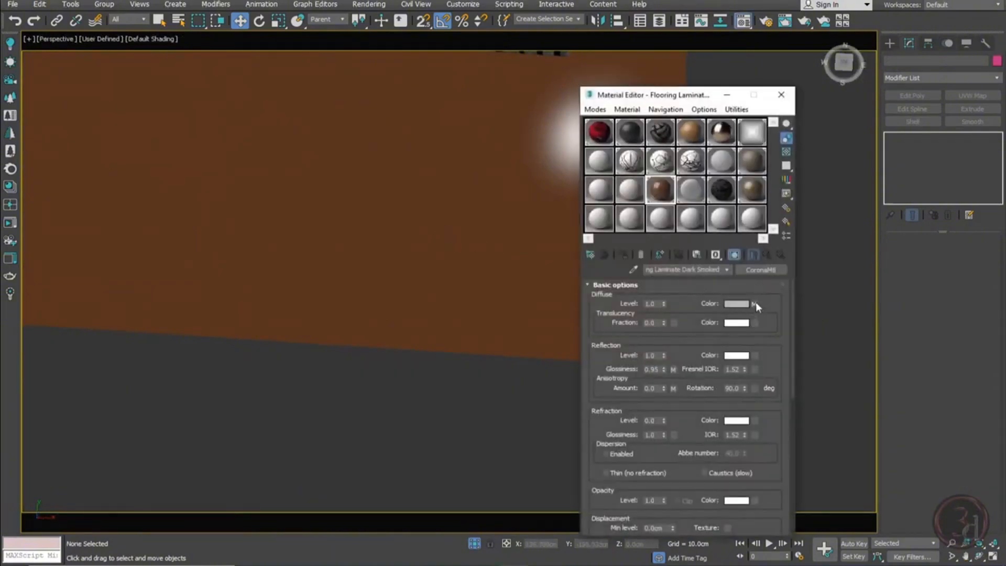
{"action": "left_click", "coordinate": [755, 304]}
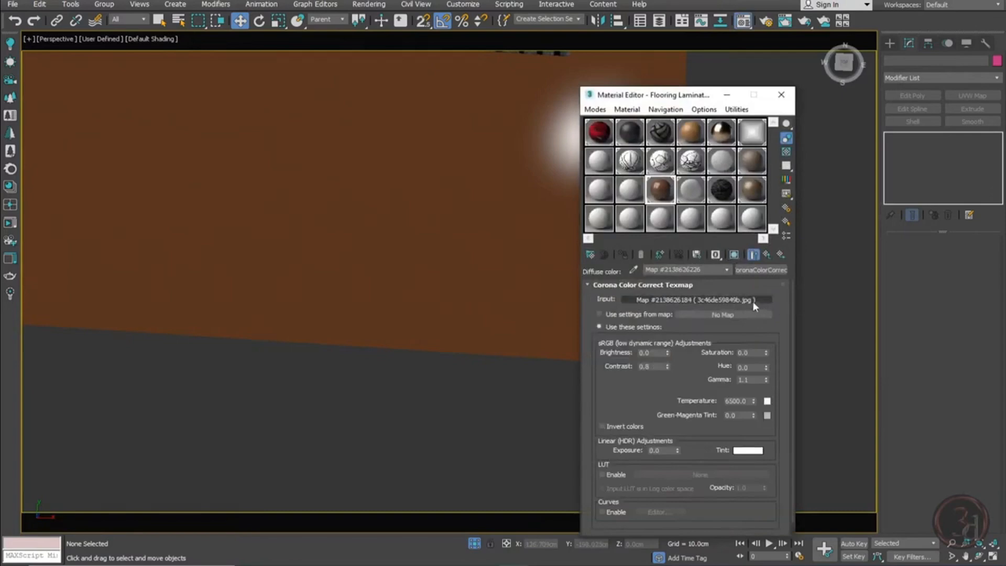
{"action": "left_click", "coordinate": [746, 300]}
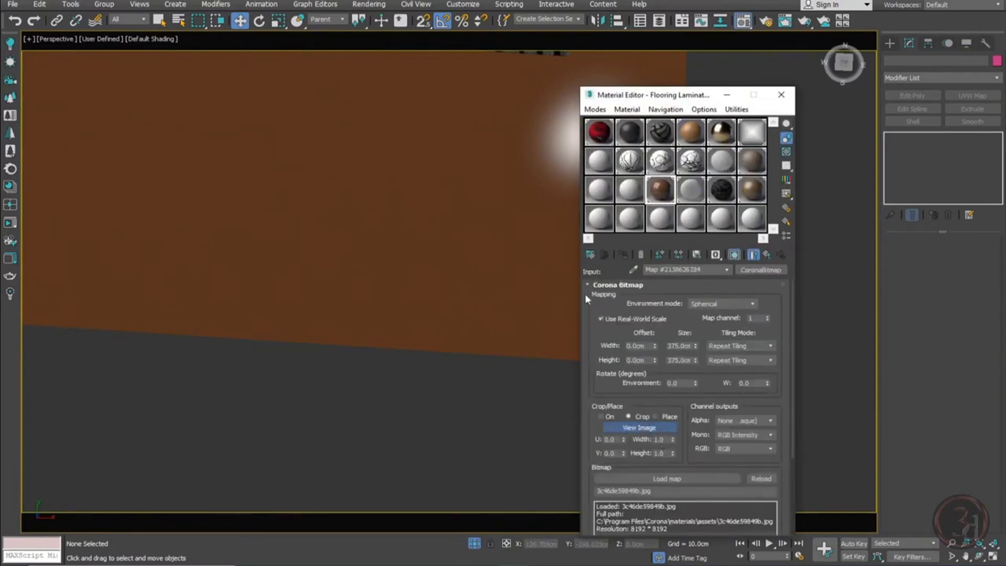
{"action": "left_click", "coordinate": [639, 427]}
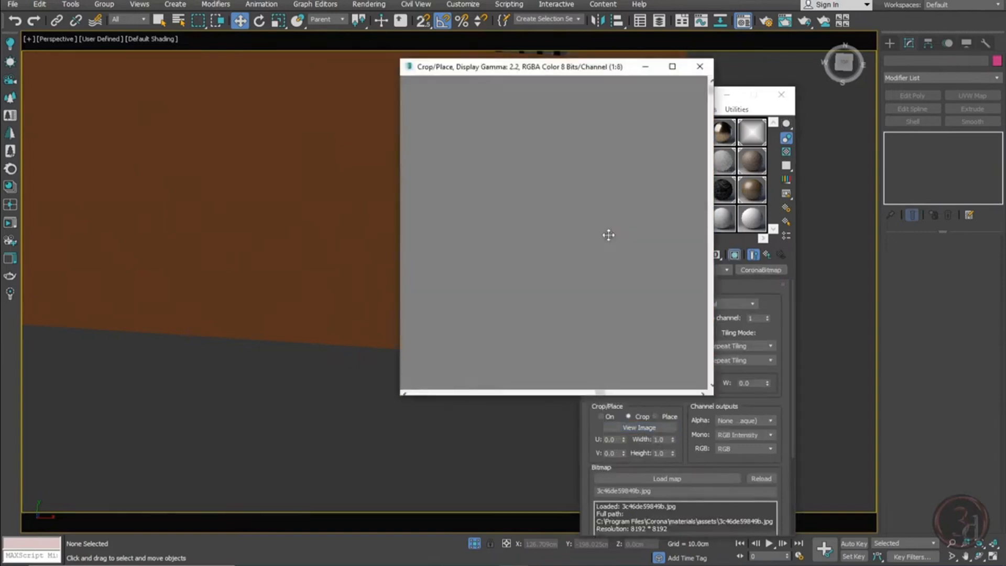
{"action": "left_click", "coordinate": [710, 65]}
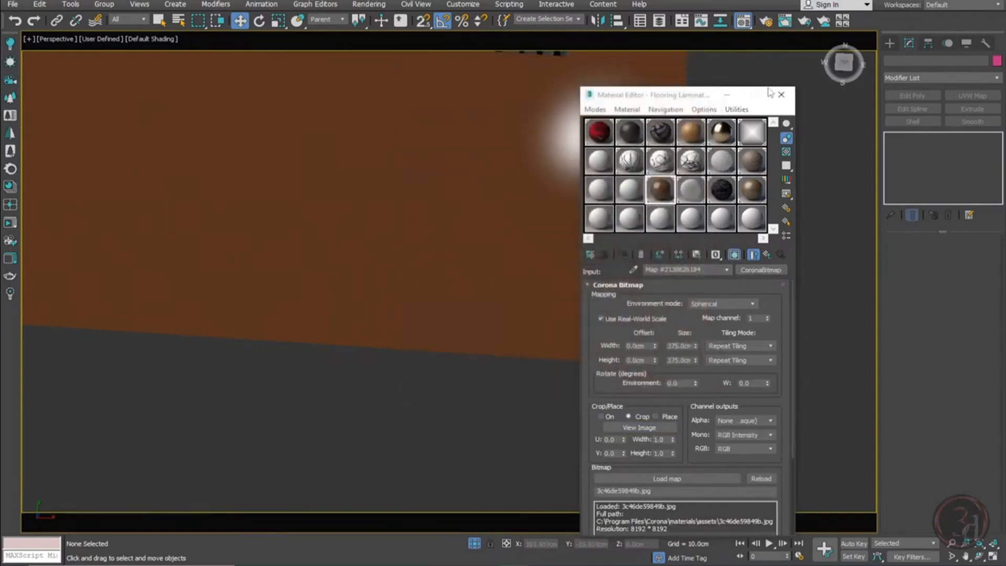
{"action": "left_click", "coordinate": [783, 93]}
Select the floor and try a length and width of 30 cm for its UVW Map
{"action": "left_click", "coordinate": [970, 137]}
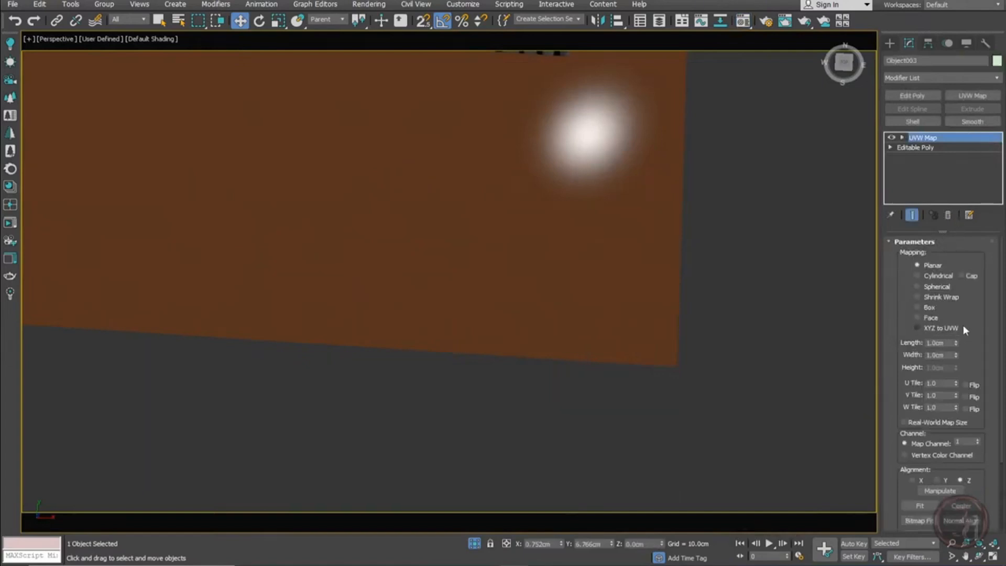
{"action": "left_click_drag", "start_coordinate": [956, 344], "coordinate": [359, 428]}
{"action": "right_click", "coordinate": [359, 428]}
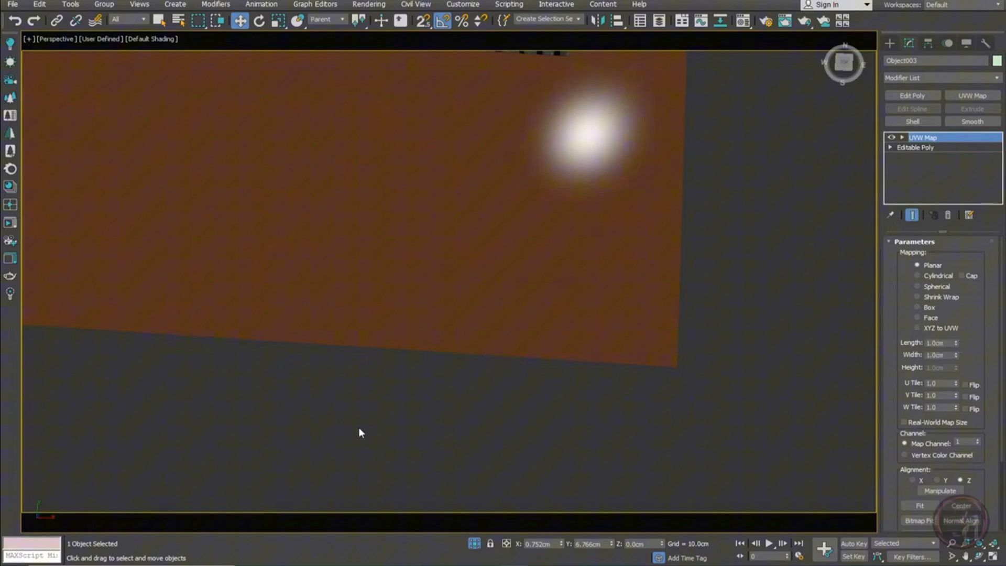
{"action": "left_click", "coordinate": [949, 343]}
{"action": "type", "text": "30"}
{"action": "key", "text": "Tab"}
{"action": "type", "text": "30"}
{"action": "key", "text": "Tab"}
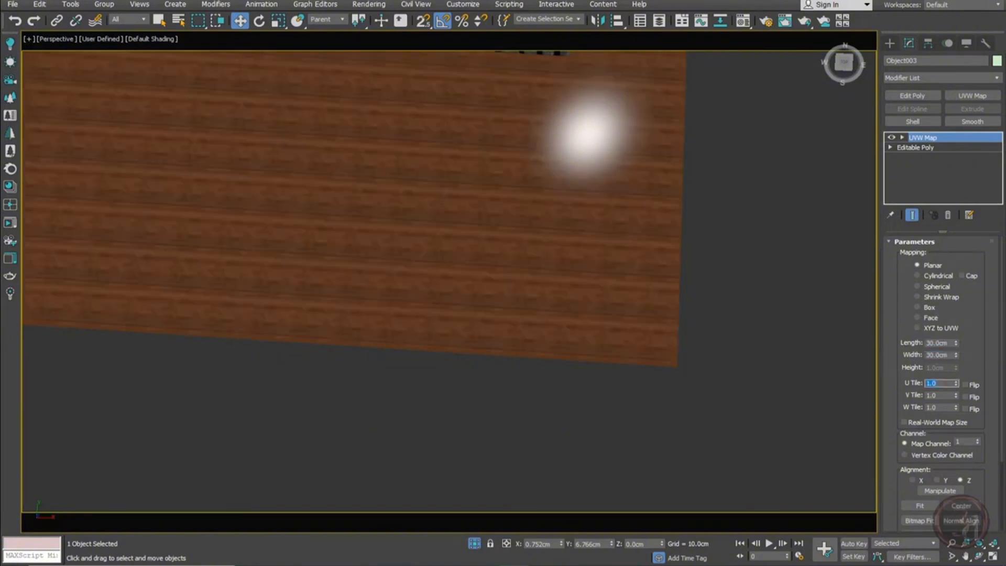
{"action": "scroll", "coordinate": [530, 101], "scroll_direction": "up", "scroll_amount": 2}
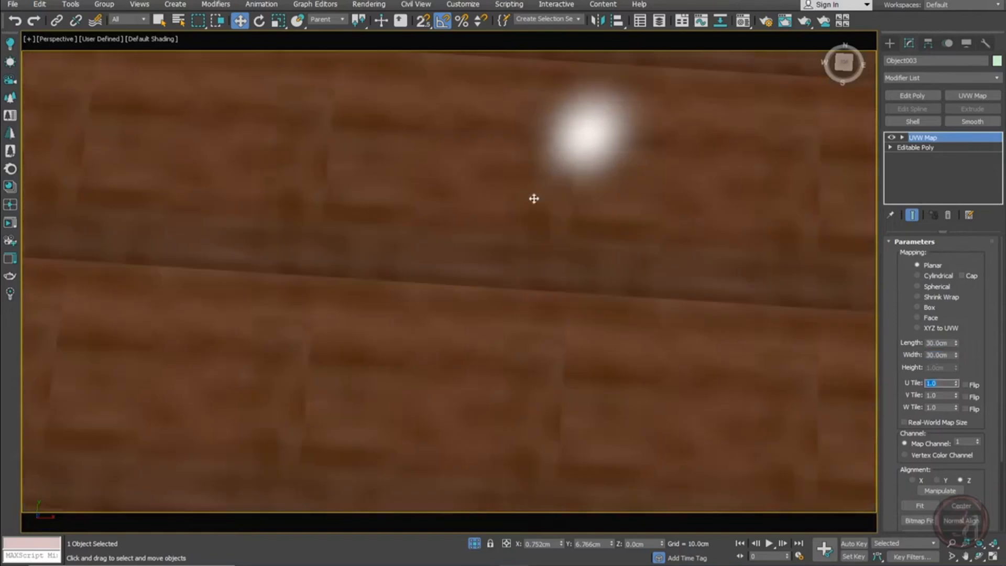
{"action": "scroll", "coordinate": [511, 251], "scroll_direction": "down", "scroll_amount": 5}
{"action": "scroll", "coordinate": [554, 227], "scroll_direction": "up", "scroll_amount": 6}
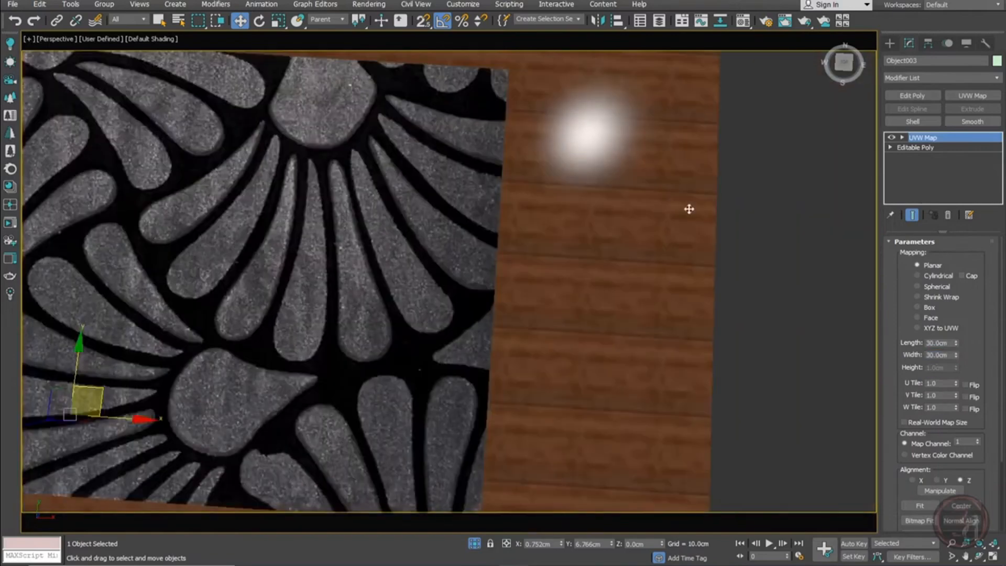
Try a 100 cm length and width for the floor's UVW Map, and adjust them to about 34.8 by 132 cm
{"action": "double_click", "coordinate": [944, 343]}
{"action": "type", "text": "100"}
{"action": "key", "text": "Tab"}
{"action": "type", "text": "100"}
{"action": "key", "text": "Tab"}
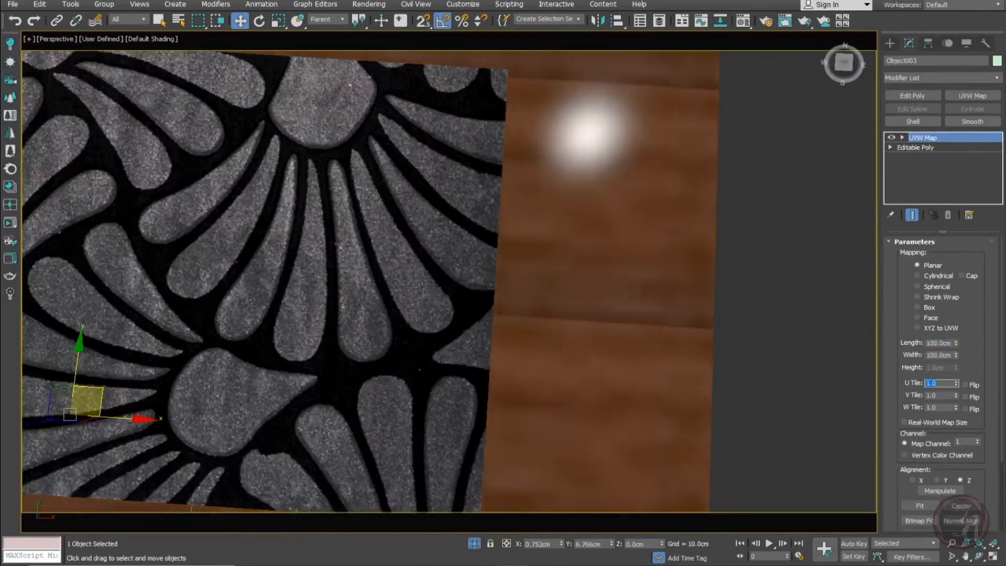
{"action": "scroll", "coordinate": [624, 207], "scroll_direction": "down", "scroll_amount": 8}
{"action": "middle_click_drag", "start_coordinate": [624, 242], "coordinate": [561, 262], "text": "alt"}
{"action": "scroll", "coordinate": [563, 270], "scroll_direction": "up", "scroll_amount": 8}
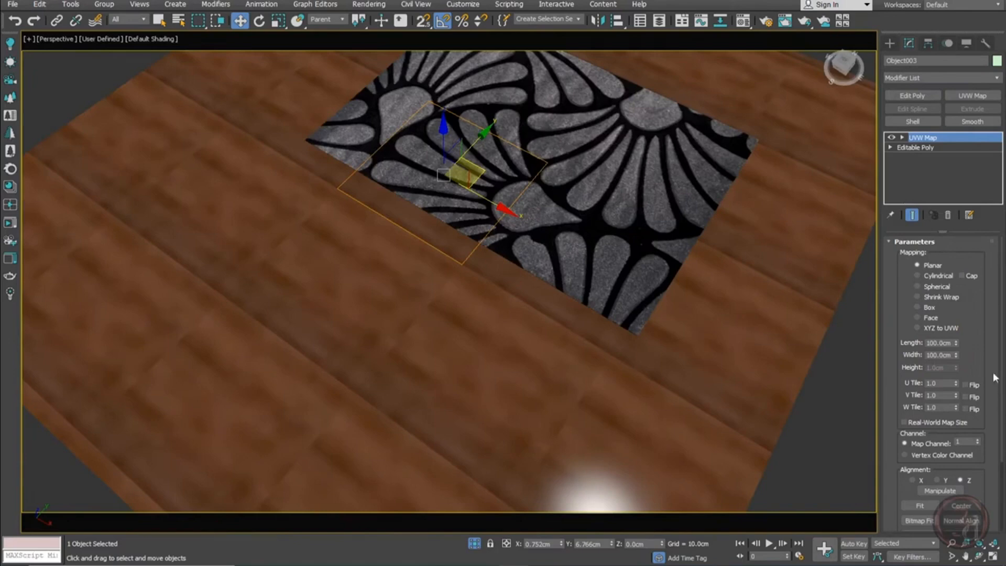
{"action": "left_click_drag", "start_coordinate": [956, 342], "coordinate": [964, 363]}
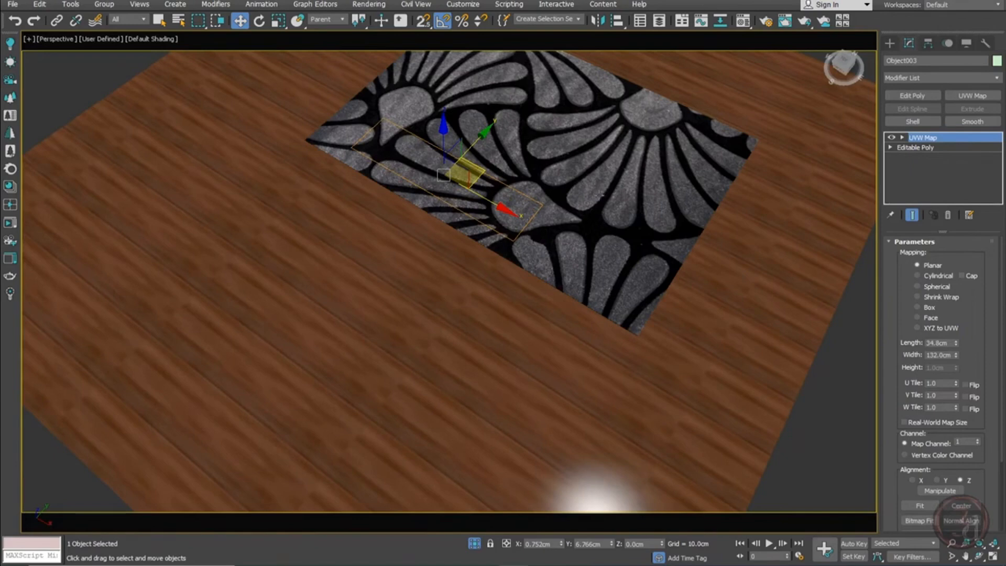
Turn off real-world scale in the flooring's diffuse bitmap and set its U and V tiling to 1
{"action": "key", "text": "m"}
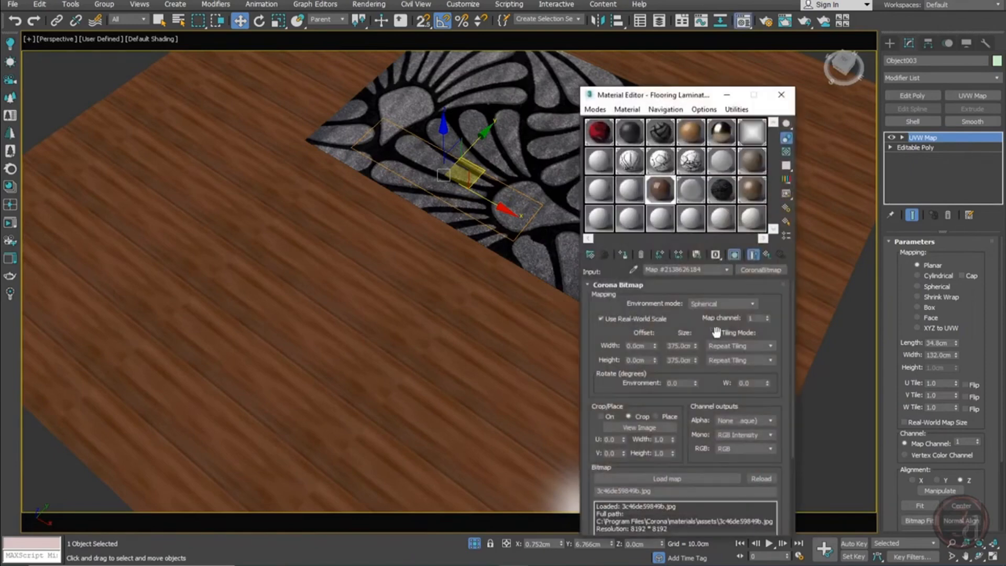
{"action": "left_click", "coordinate": [625, 320]}
{"action": "double_click", "coordinate": [686, 345]}
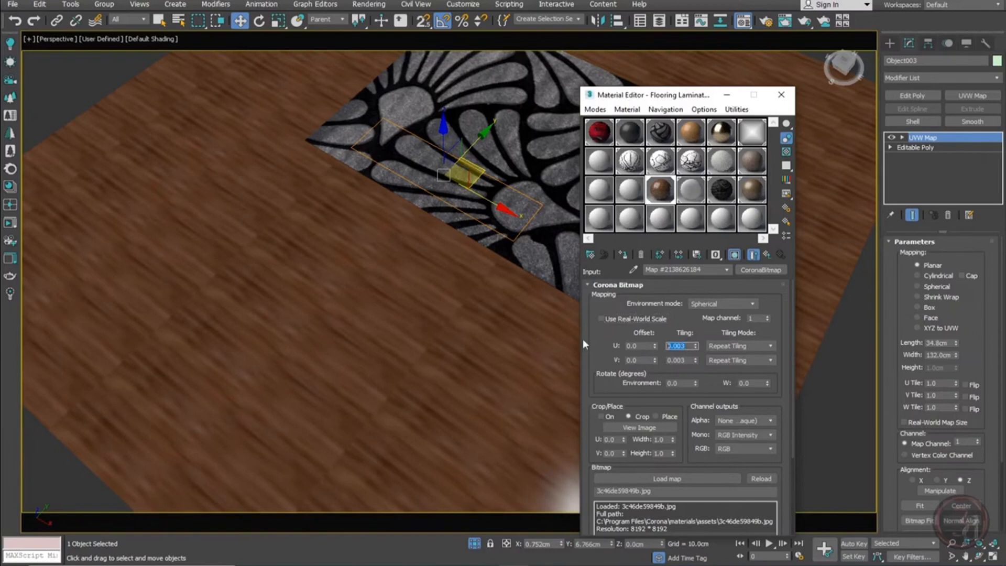
{"action": "type", "text": "1"}
{"action": "key", "text": "Tab"}
{"action": "type", "text": "1"}
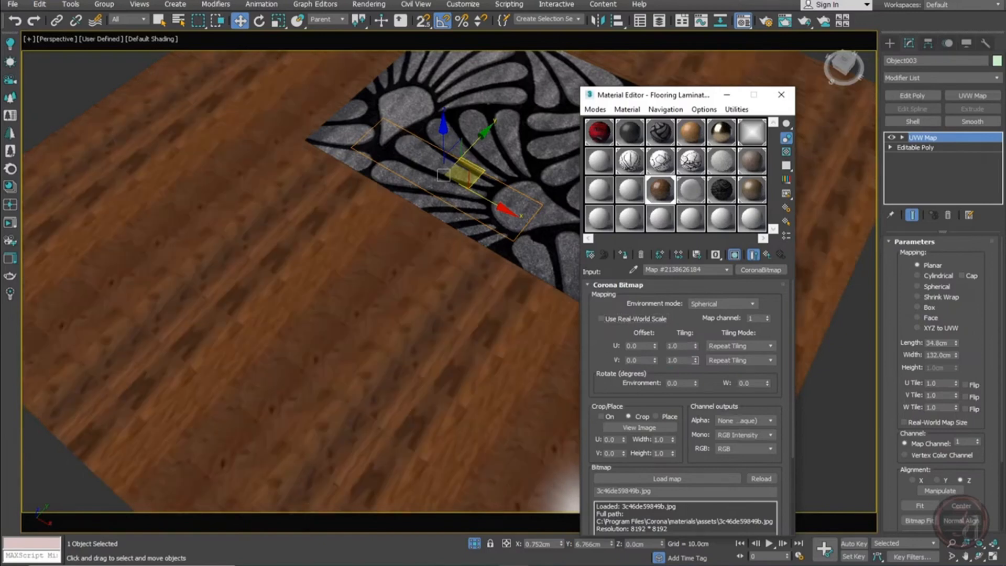
{"action": "key", "text": "Return"}
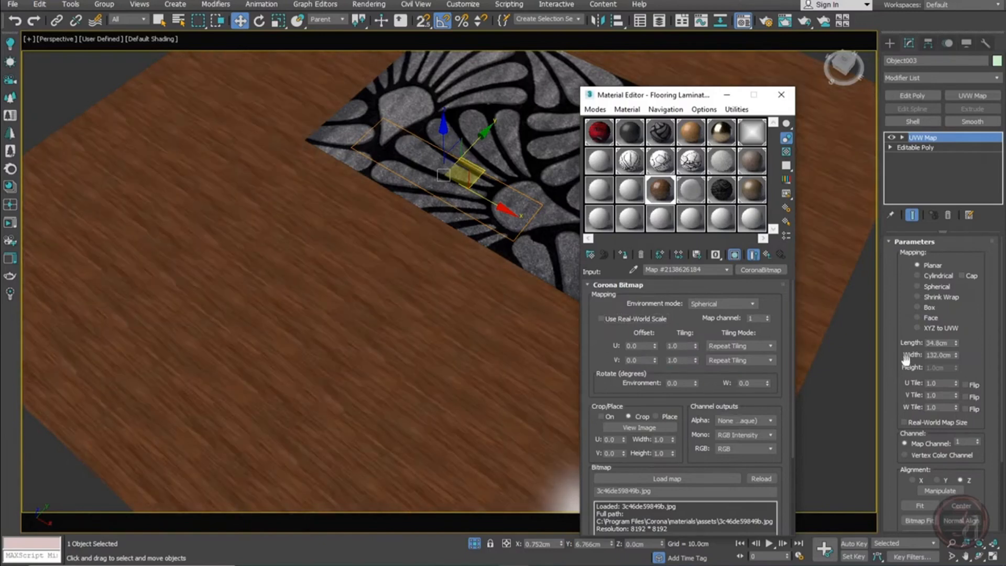
Try the floor's UVW Map at 30 cm length and width with the retiled bitmap
{"action": "double_click", "coordinate": [937, 343]}
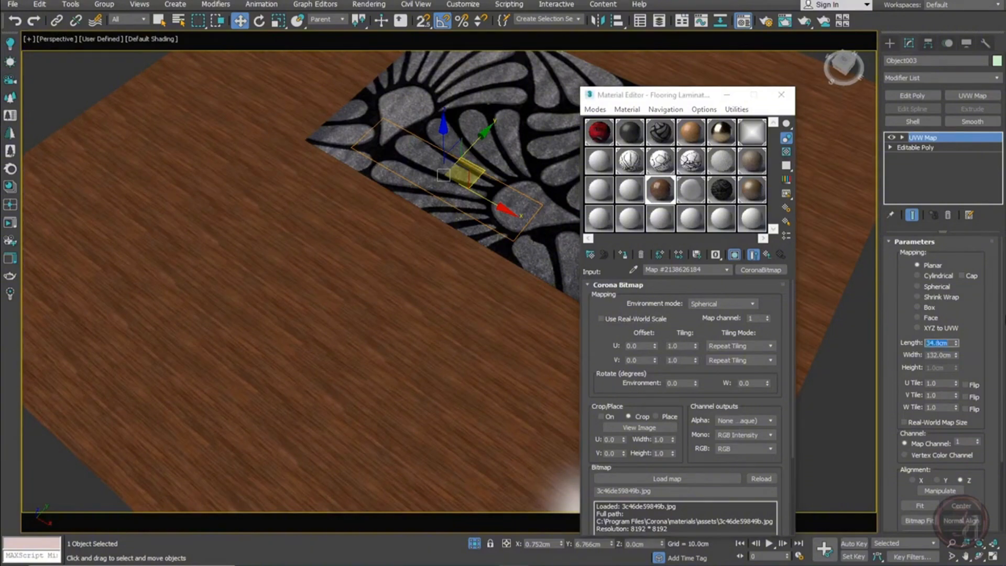
{"action": "type", "text": "30"}
{"action": "key", "text": "Tab"}
{"action": "type", "text": "30"}
{"action": "key", "text": "Tab"}
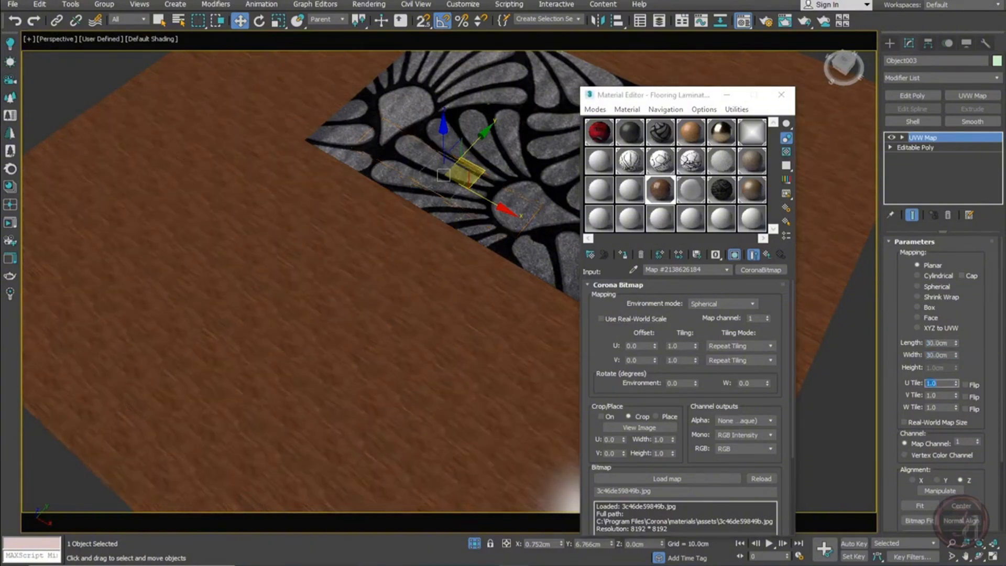
{"action": "scroll", "coordinate": [500, 262], "scroll_direction": "up", "scroll_amount": 5}
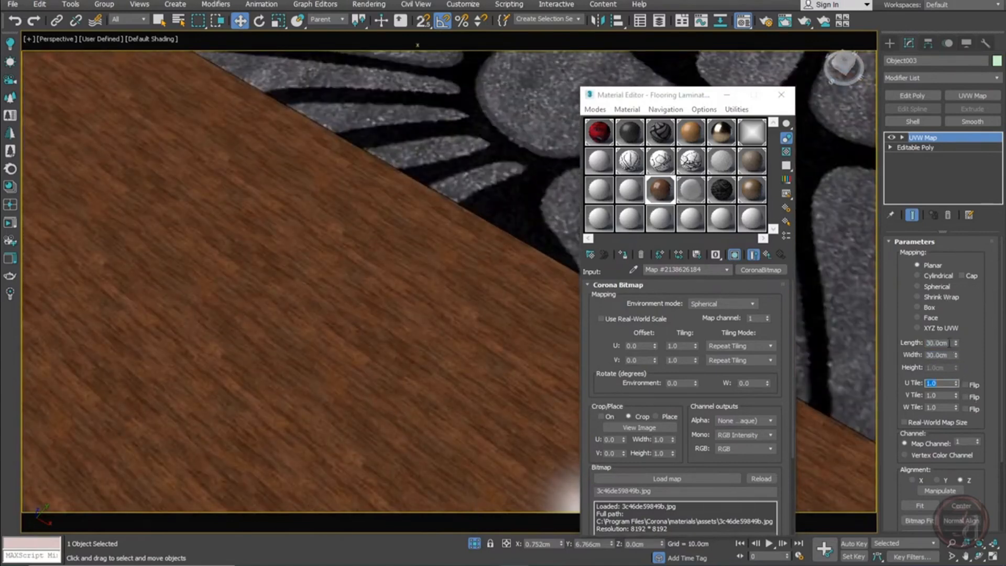
Set the floor's UVW Map length and width to 100 cm and check the planks around the rug
{"action": "left_click", "coordinate": [948, 343]}
{"action": "type", "text": "100"}
{"action": "key", "text": "Tab"}
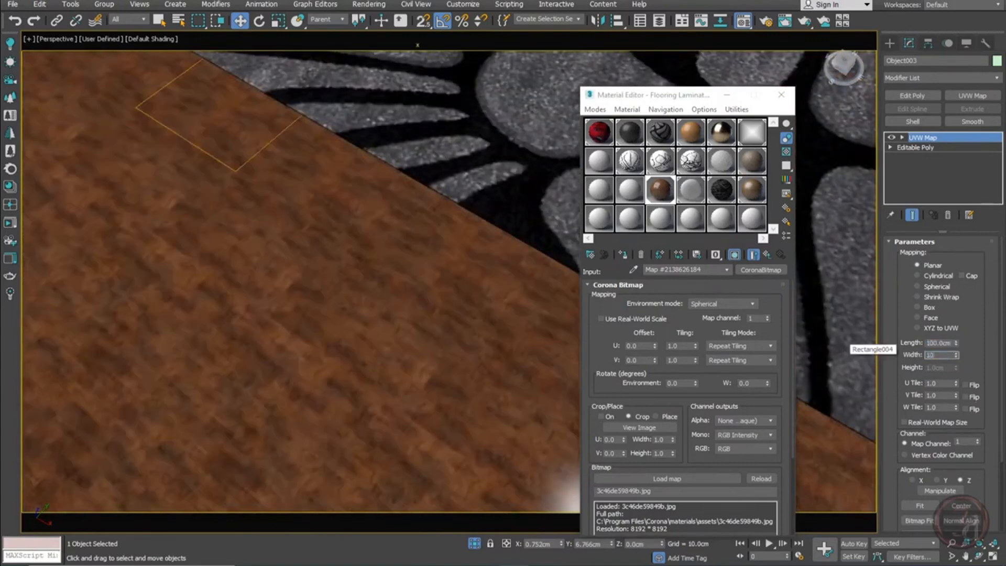
{"action": "type", "text": "100"}
{"action": "key", "text": "Tab"}
{"action": "scroll", "coordinate": [348, 330], "scroll_direction": "down", "scroll_amount": 5}
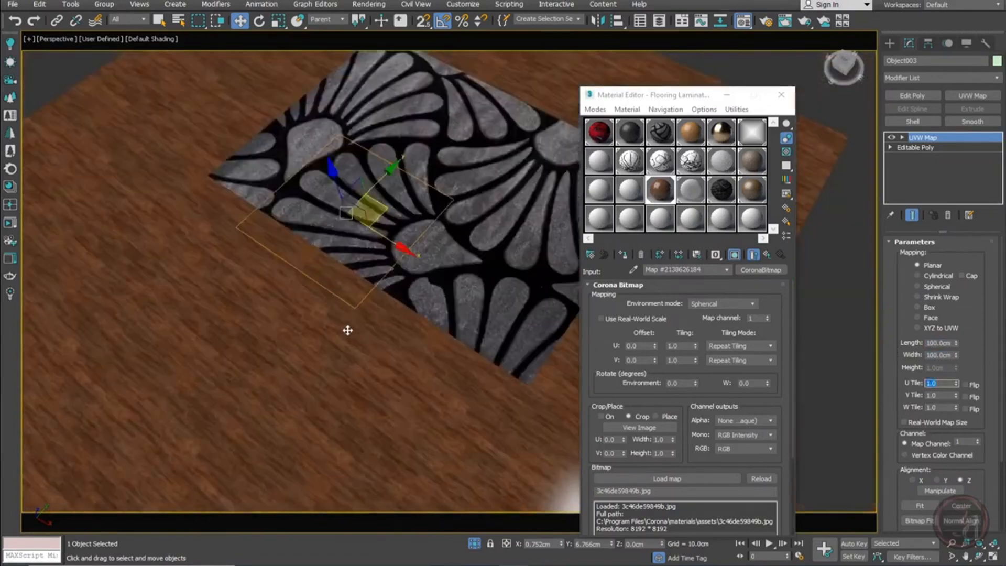
{"action": "mouse_move", "coordinate": [354, 329]}
{"action": "middle_mouse_down", "text": "alt"}
{"action": "mouse_move", "coordinate": [402, 326]}
{"action": "mouse_move", "coordinate": [451, 304]}
{"action": "mouse_move", "coordinate": [370, 339]}
{"action": "middle_mouse_up", "text": "alt"}
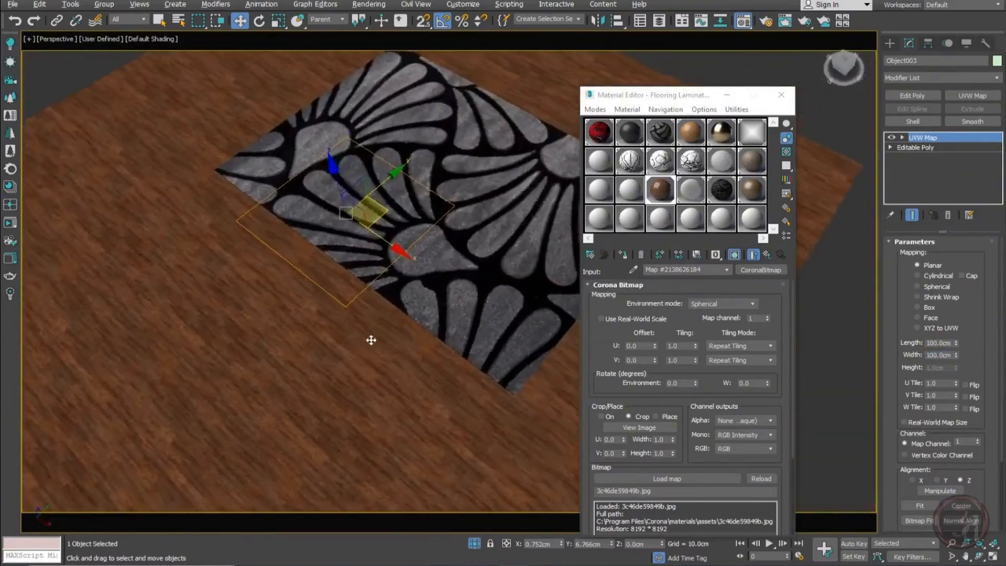
{"action": "scroll", "coordinate": [326, 355], "scroll_direction": "up", "scroll_amount": 6}
{"action": "scroll", "coordinate": [362, 241], "scroll_direction": "down", "scroll_amount": 4}
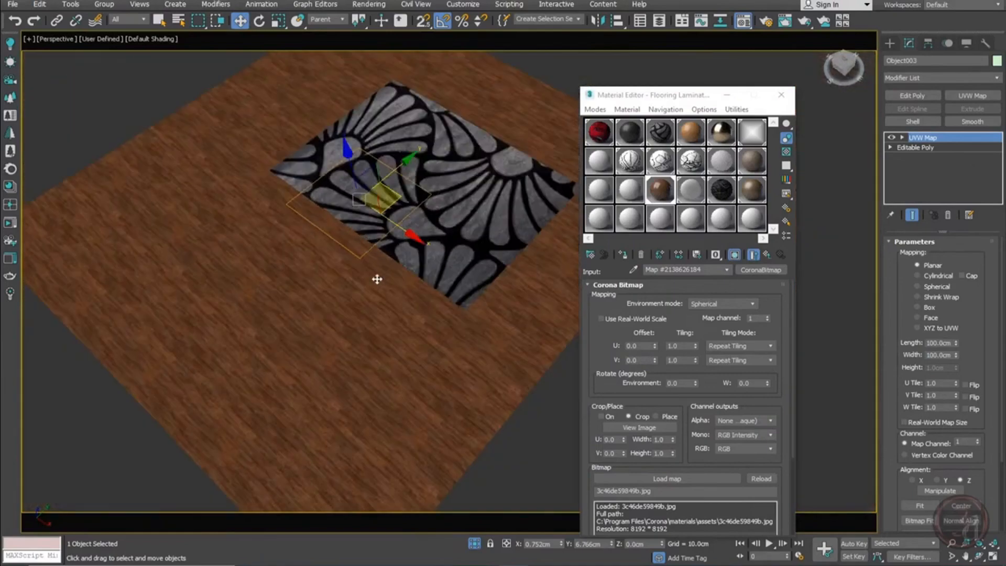
{"action": "scroll", "coordinate": [336, 452], "scroll_direction": "up", "scroll_amount": 8}
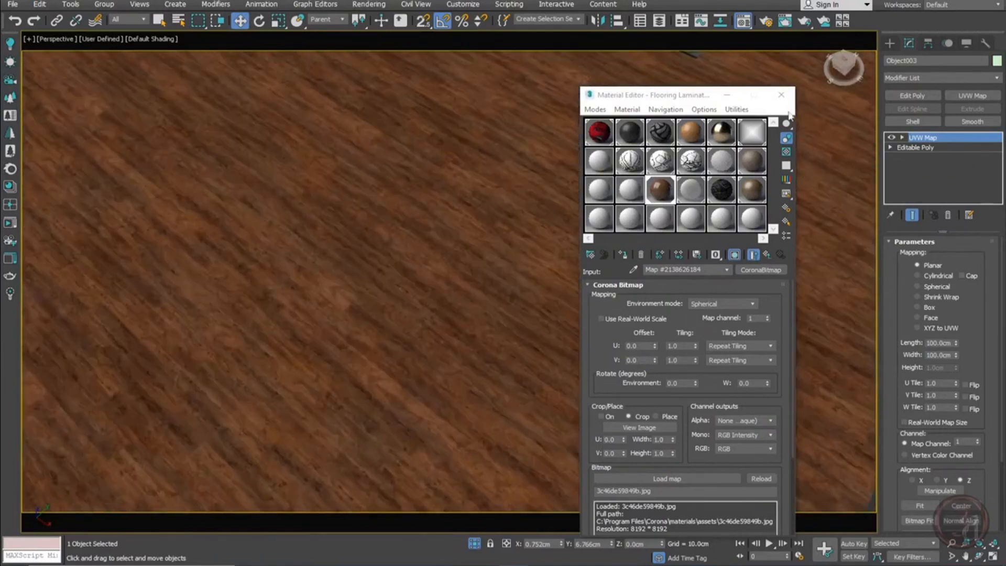
Turn off real-world scale in the reflection glossiness mix's top-layer bitmap and set its U and V tiling to 1
{"action": "left_click", "coordinate": [767, 257]}
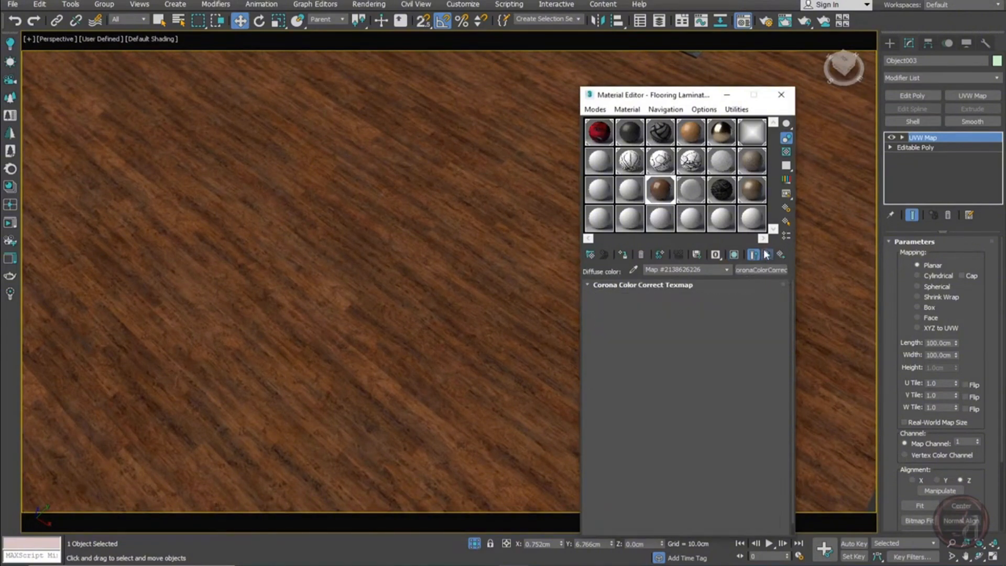
{"action": "left_click", "coordinate": [766, 255]}
{"action": "scroll", "coordinate": [770, 399], "scroll_direction": "down", "scroll_amount": 10}
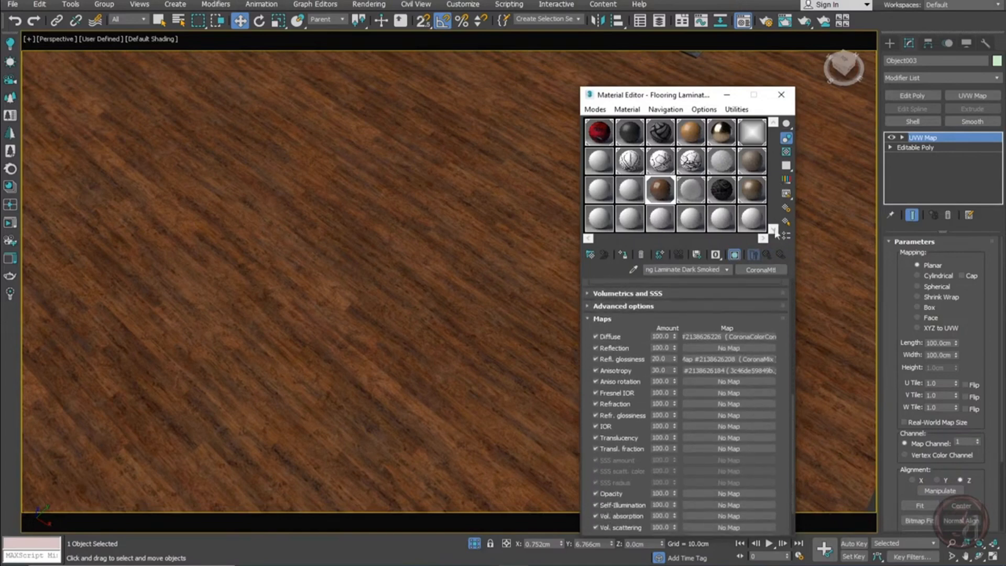
{"action": "left_click", "coordinate": [753, 360]}
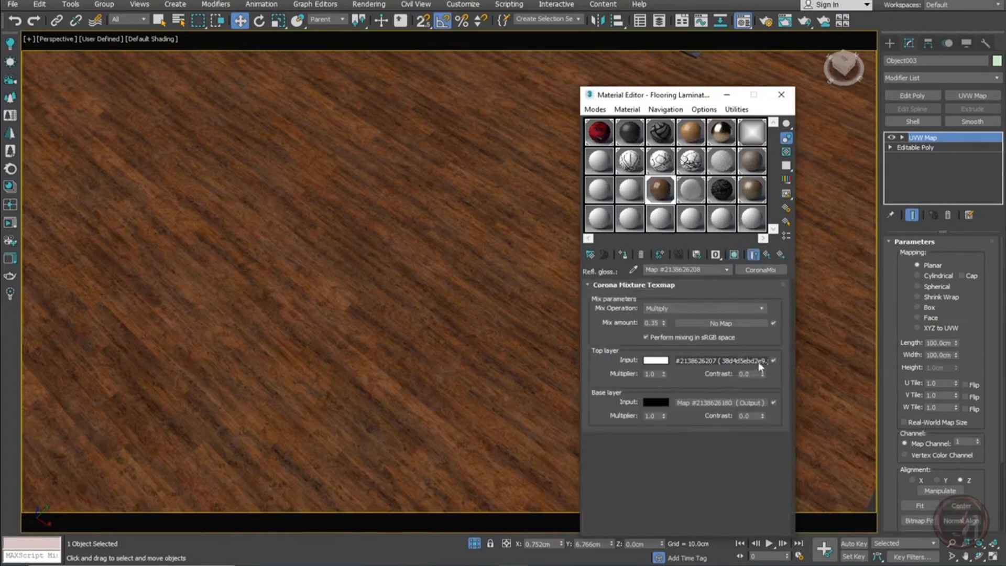
{"action": "left_click", "coordinate": [759, 366]}
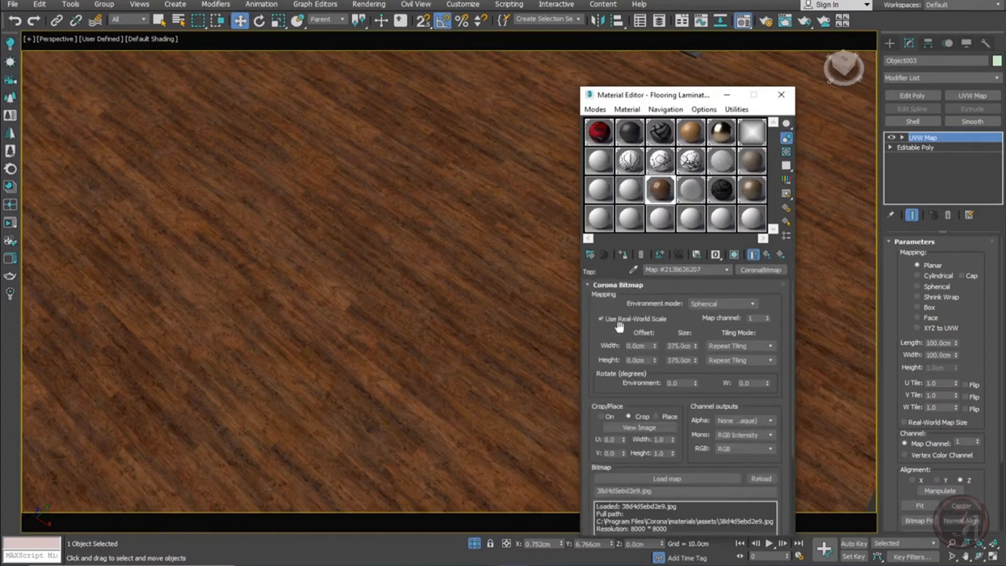
{"action": "left_click", "coordinate": [614, 321]}
{"action": "left_click_drag", "start_coordinate": [684, 344], "coordinate": [668, 346]}
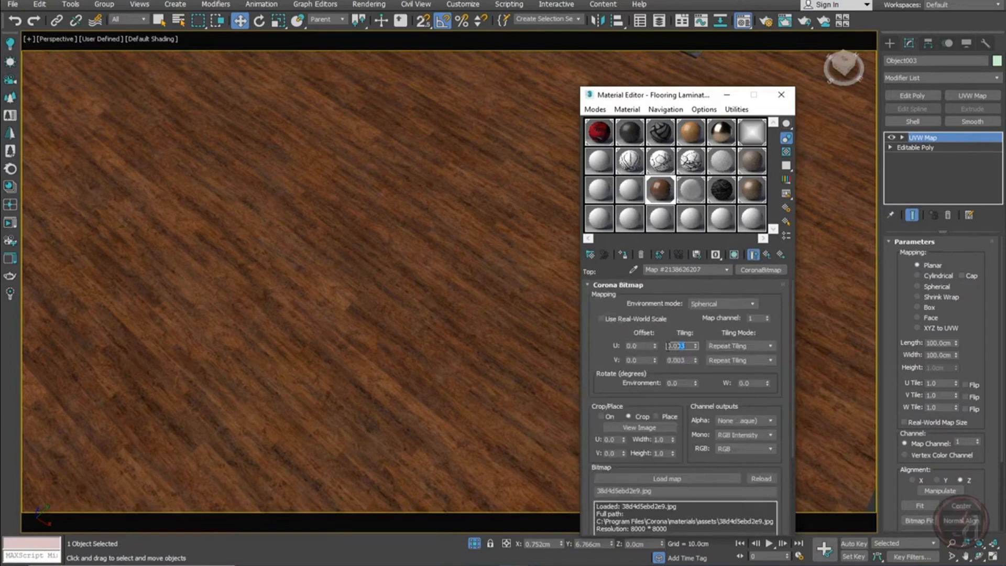
{"action": "type", "text": "1"}
{"action": "key", "text": "Tab"}
{"action": "type", "text": "1"}
{"action": "key", "text": "Return"}
{"action": "left_click", "coordinate": [768, 257]}
Check the scale settings of the glossiness mix's layer bitmaps and return to the flooring material's map list
{"action": "left_click", "coordinate": [749, 360]}
{"action": "left_click", "coordinate": [766, 255]}
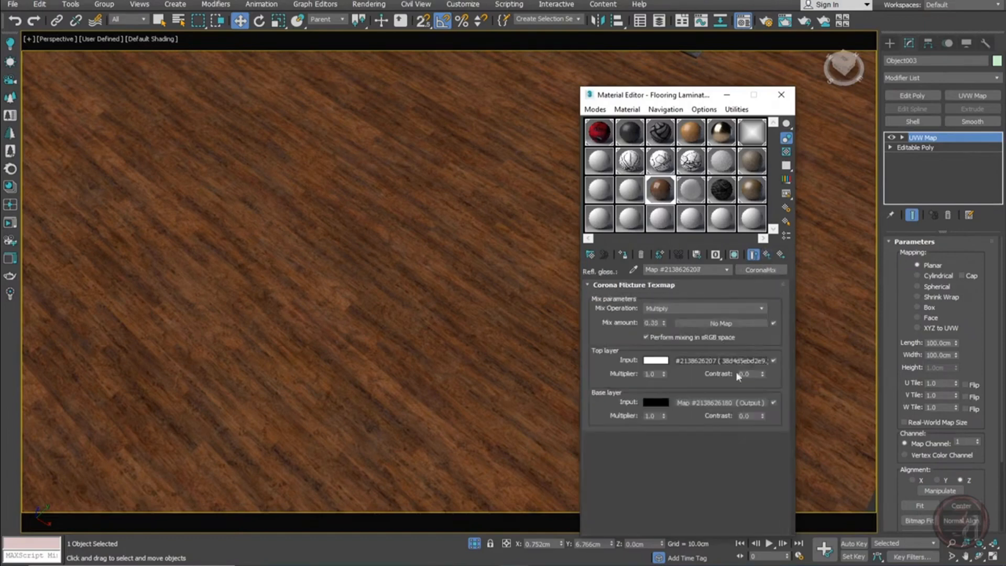
{"action": "left_click", "coordinate": [726, 400]}
{"action": "left_click", "coordinate": [715, 311]}
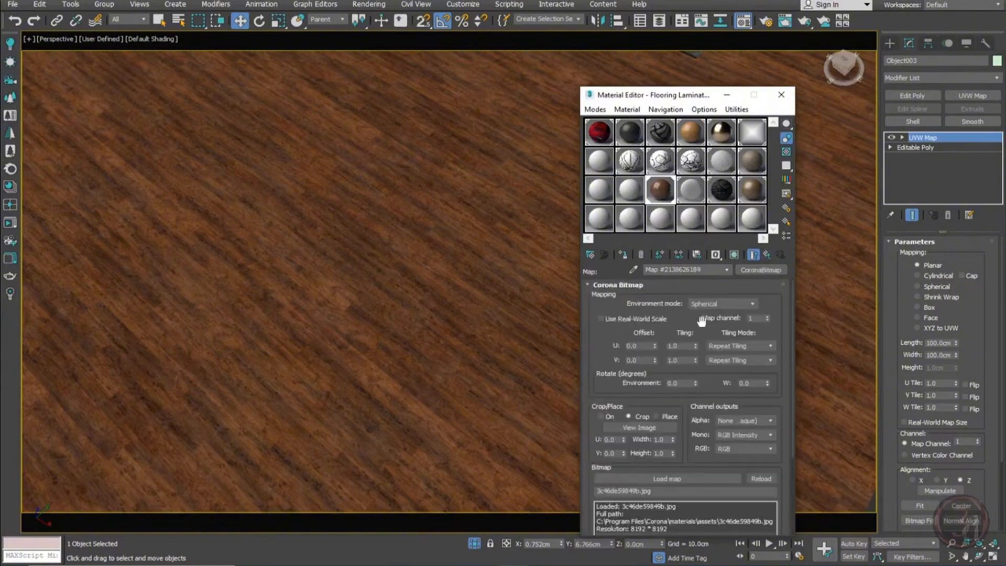
{"action": "left_click", "coordinate": [767, 256]}
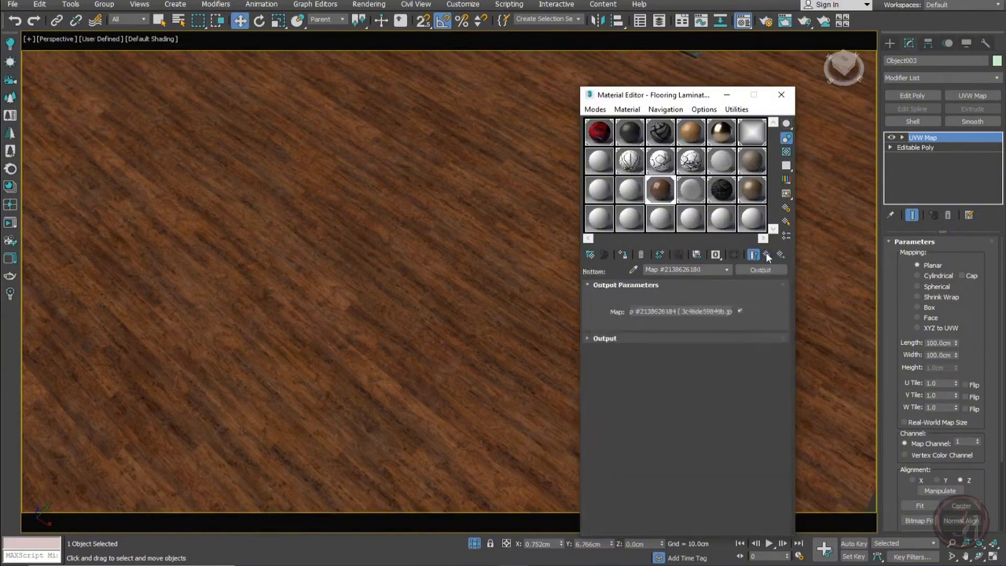
{"action": "left_click", "coordinate": [768, 255]}
{"action": "left_click", "coordinate": [768, 255]}
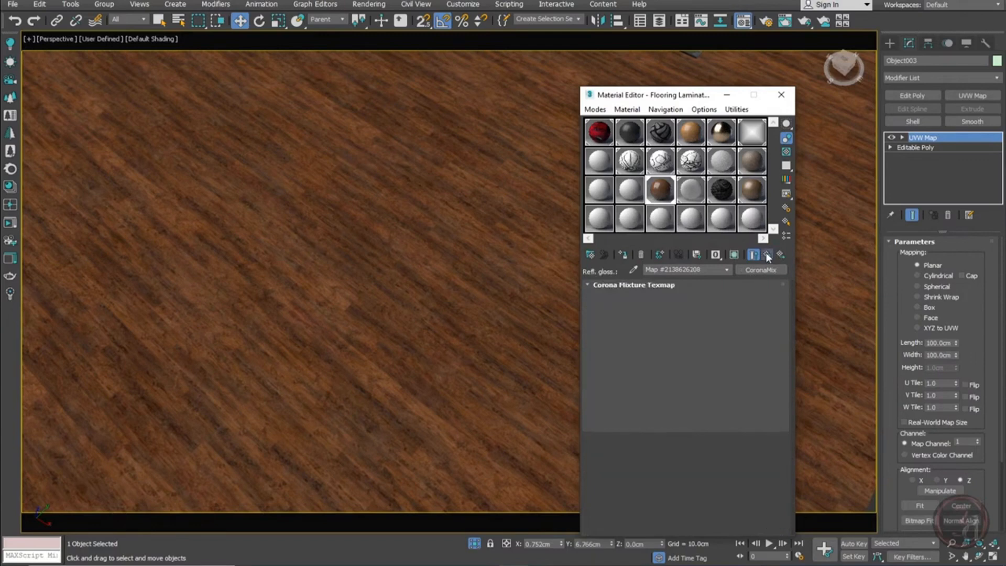
{"action": "scroll", "coordinate": [774, 472], "scroll_direction": "down", "scroll_amount": 5}
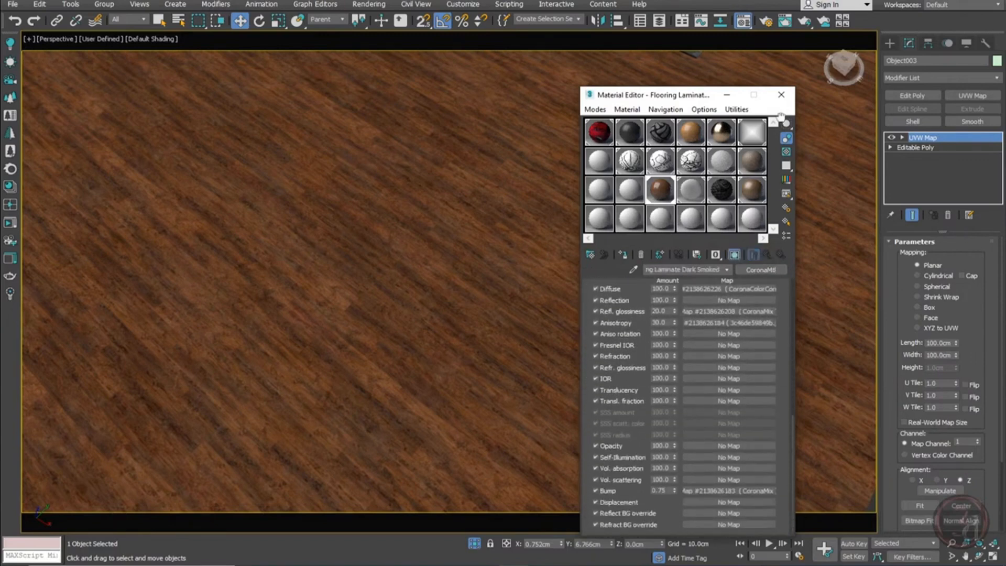
Check the scale settings of the flooring material's anisotropy bitmap and the bump mix's top-layer bitmap
{"action": "left_click", "coordinate": [754, 322]}
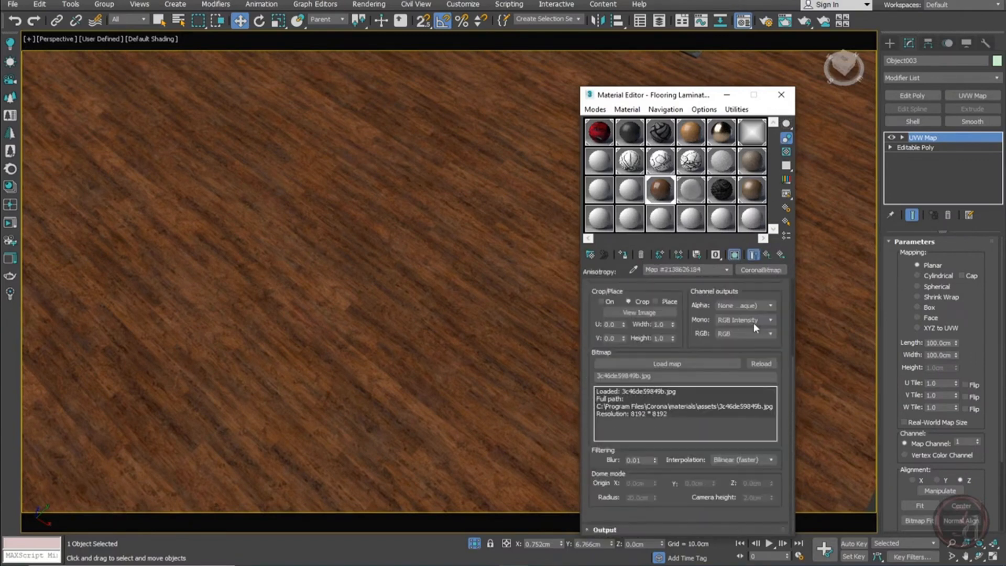
{"action": "scroll", "coordinate": [770, 296], "scroll_direction": "up", "scroll_amount": 5}
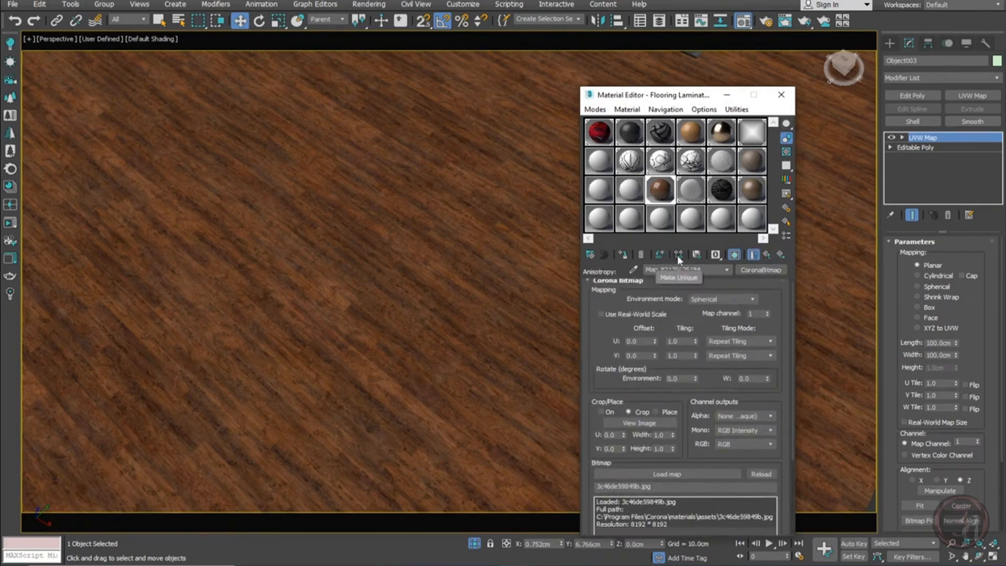
{"action": "left_click", "coordinate": [766, 254]}
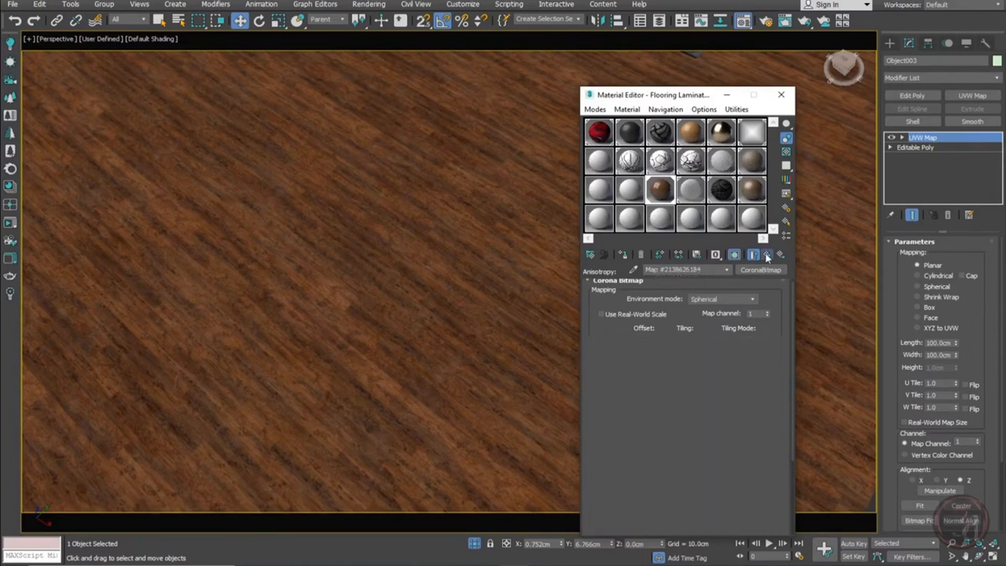
{"action": "scroll", "coordinate": [771, 411], "scroll_direction": "down", "scroll_amount": 5}
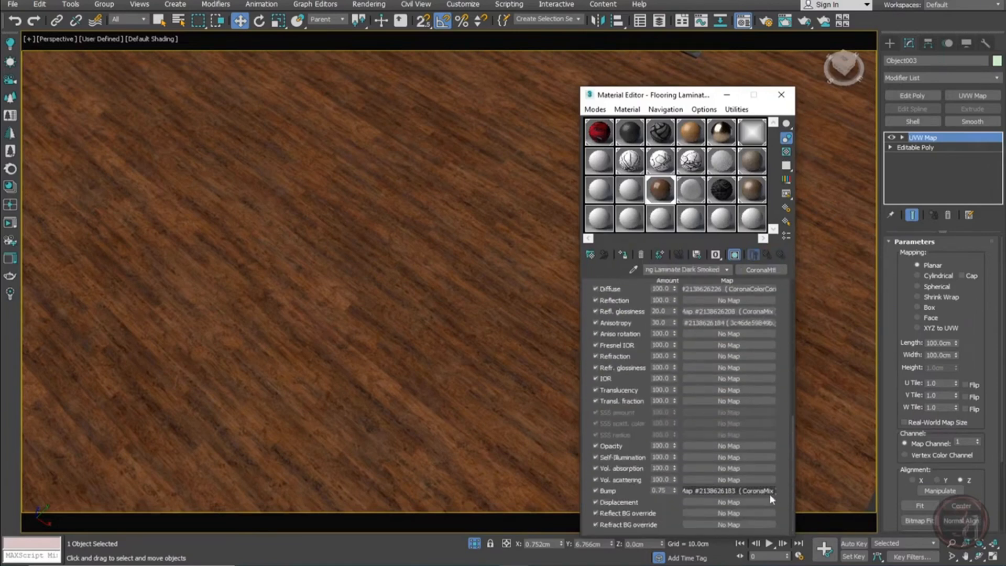
{"action": "left_click", "coordinate": [756, 495]}
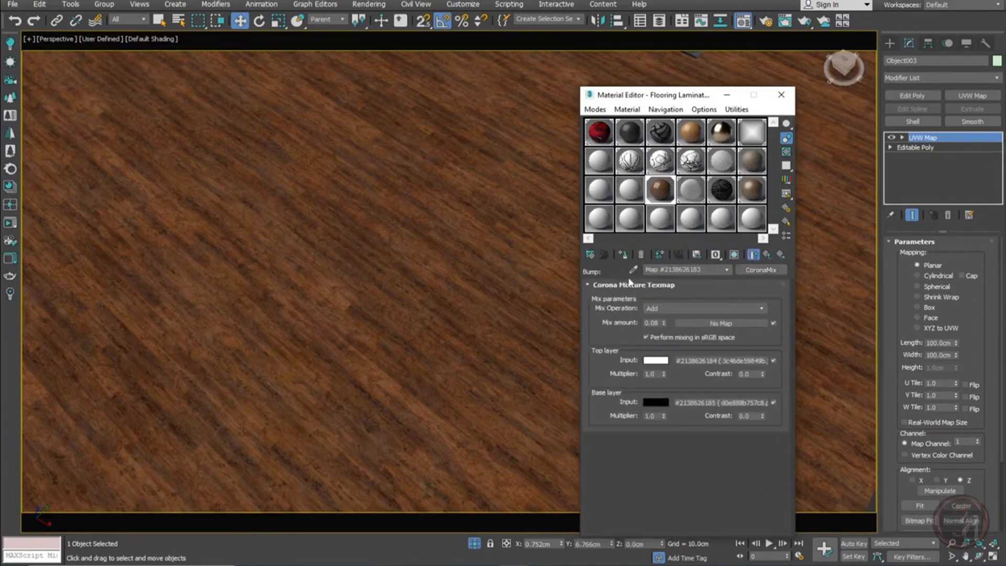
{"action": "left_click", "coordinate": [710, 361]}
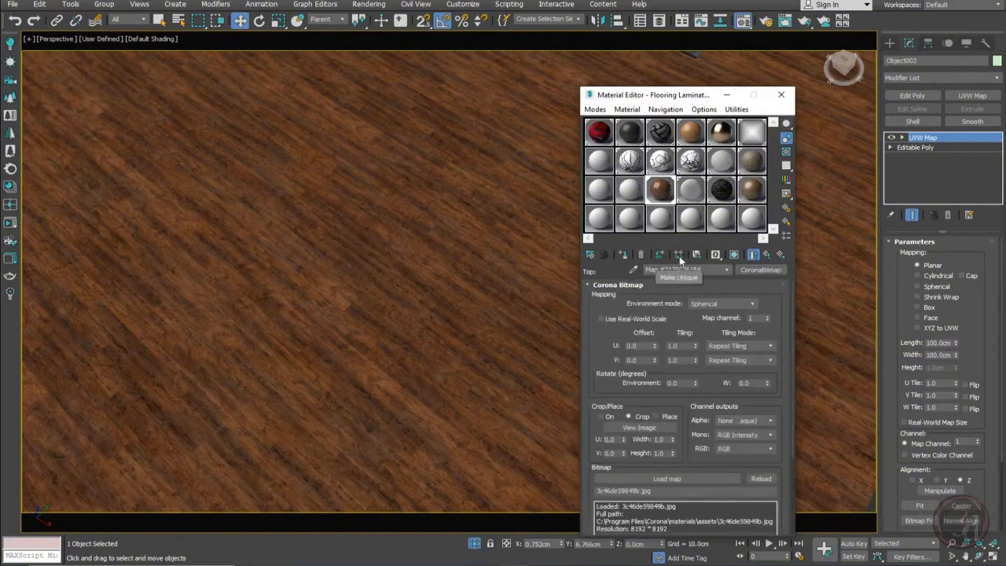
{"action": "left_click", "coordinate": [767, 256]}
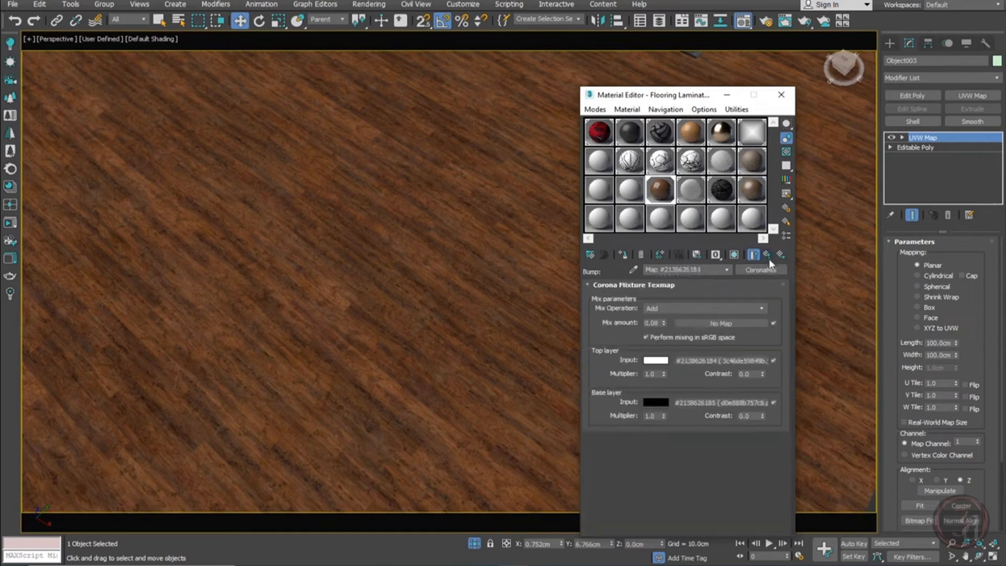
Turn off real-world scale in the bump mix's base-layer bitmap and set its U and V tiling to 1
{"action": "left_click", "coordinate": [718, 403]}
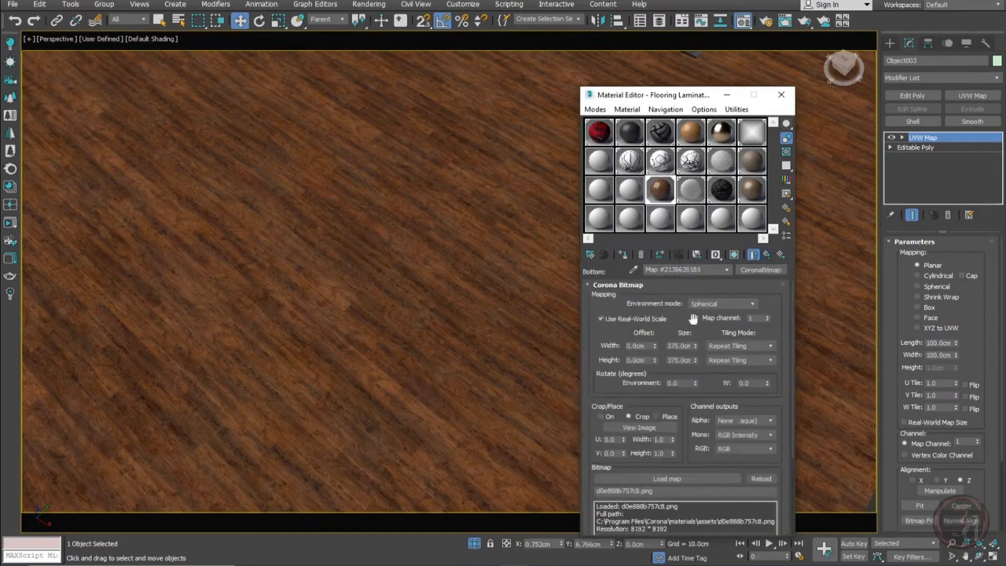
{"action": "left_click", "coordinate": [601, 319]}
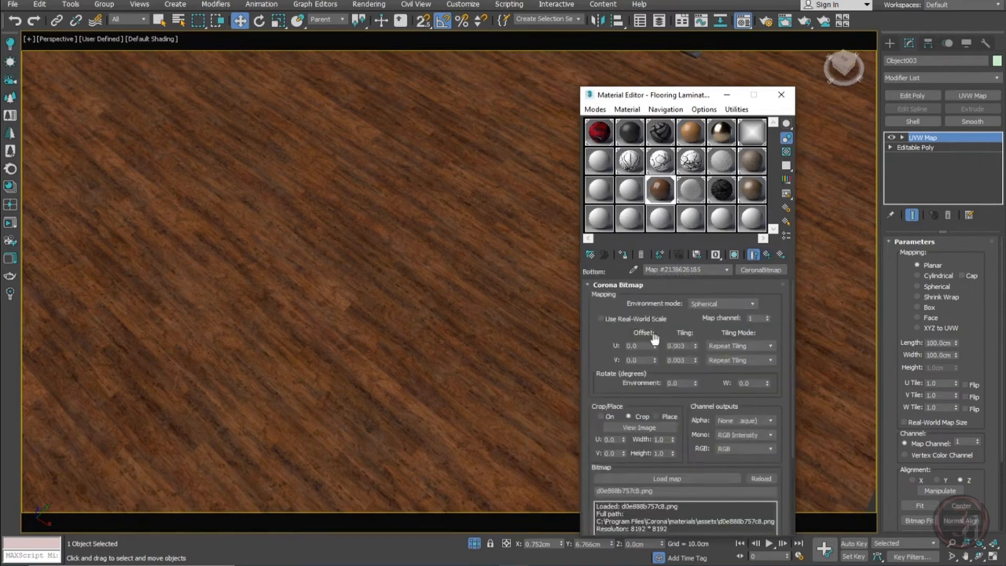
{"action": "double_click", "coordinate": [685, 346]}
{"action": "type", "text": "1"}
{"action": "key", "text": "Tab"}
{"action": "type", "text": "1"}
{"action": "key", "text": "Tab"}
{"action": "left_click", "coordinate": [769, 254]}
{"action": "left_click", "coordinate": [769, 254]}
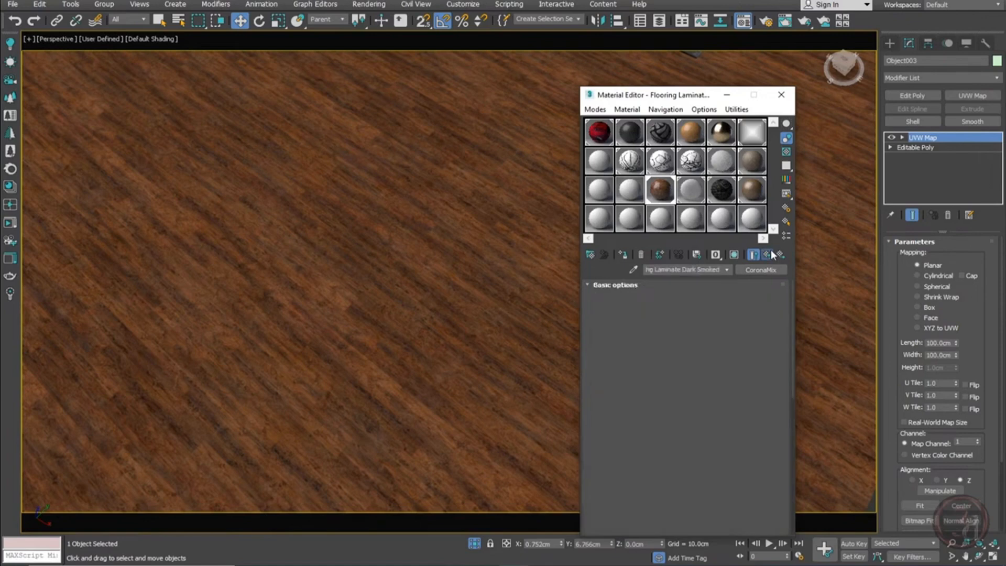
Preview the finished laminate material enlarged, and exit isolation to show the whole bedroom through CoronaCamera001
{"action": "double_click", "coordinate": [662, 191]}
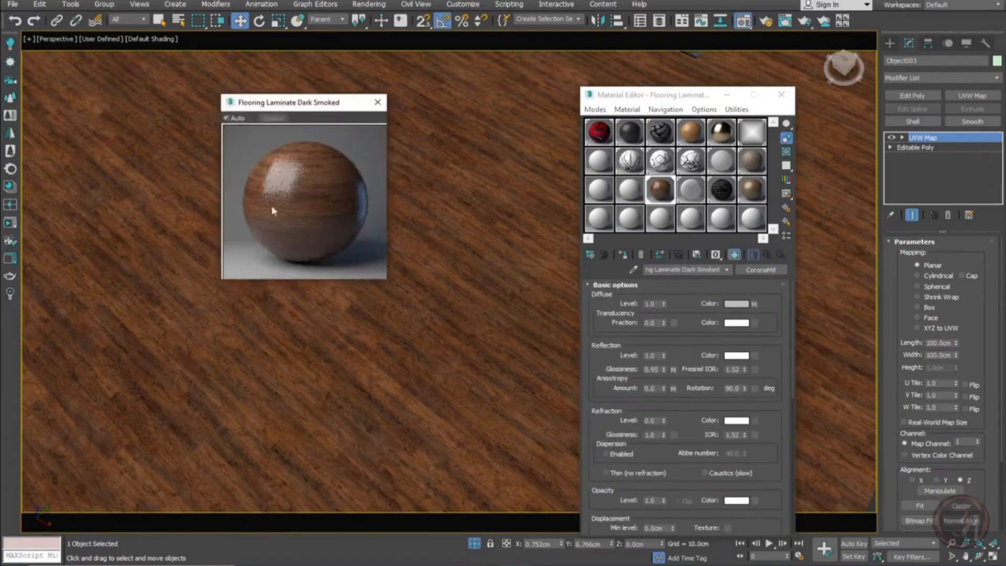
{"action": "left_click", "coordinate": [378, 103]}
{"action": "left_click", "coordinate": [782, 94]}
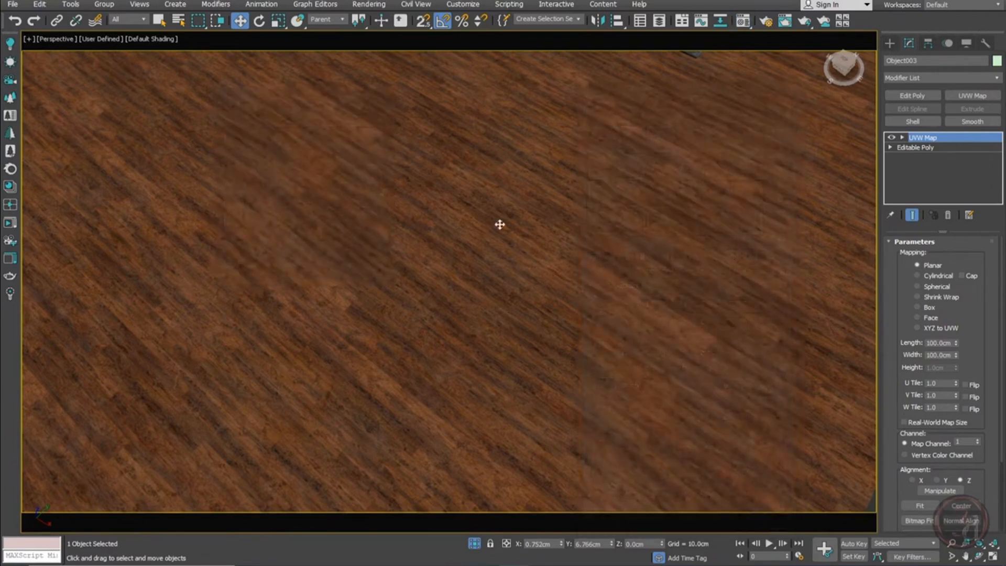
{"action": "key", "text": "c"}
{"action": "left_click", "coordinate": [528, 265]}
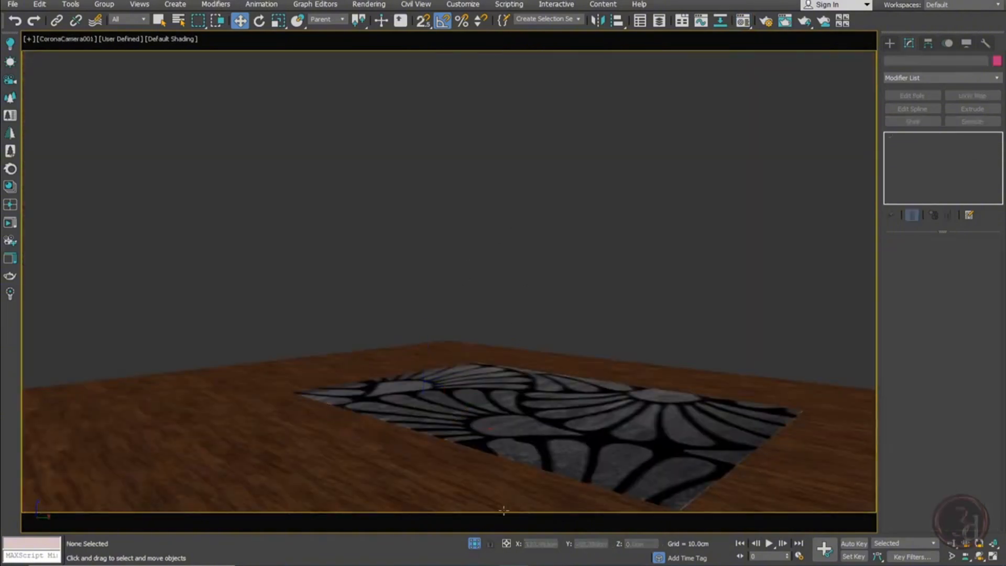
{"action": "left_click", "coordinate": [474, 543]}
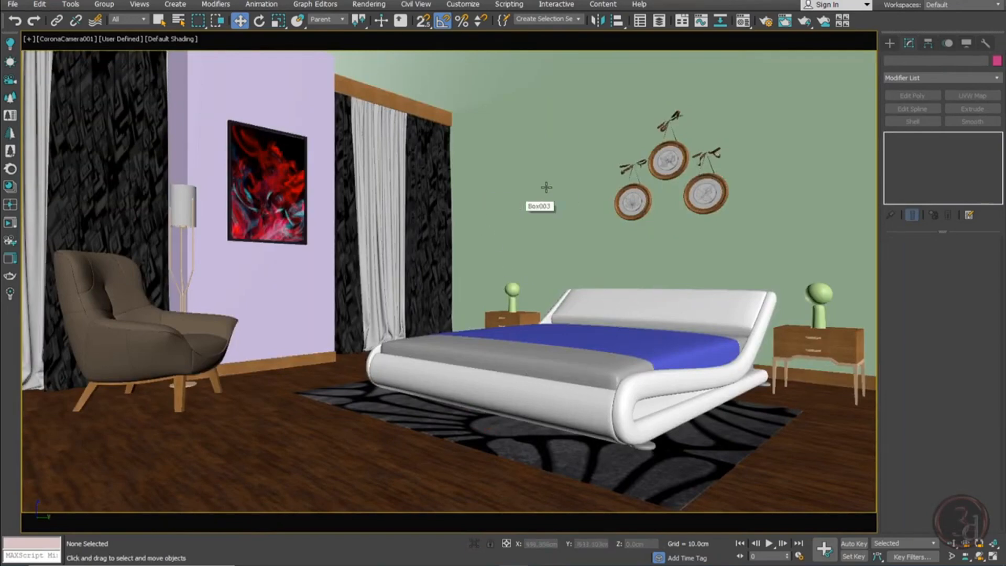
Assign the 14 - Default material to the room walls and lighten its diffuse colour to near white
{"action": "key", "text": "m"}
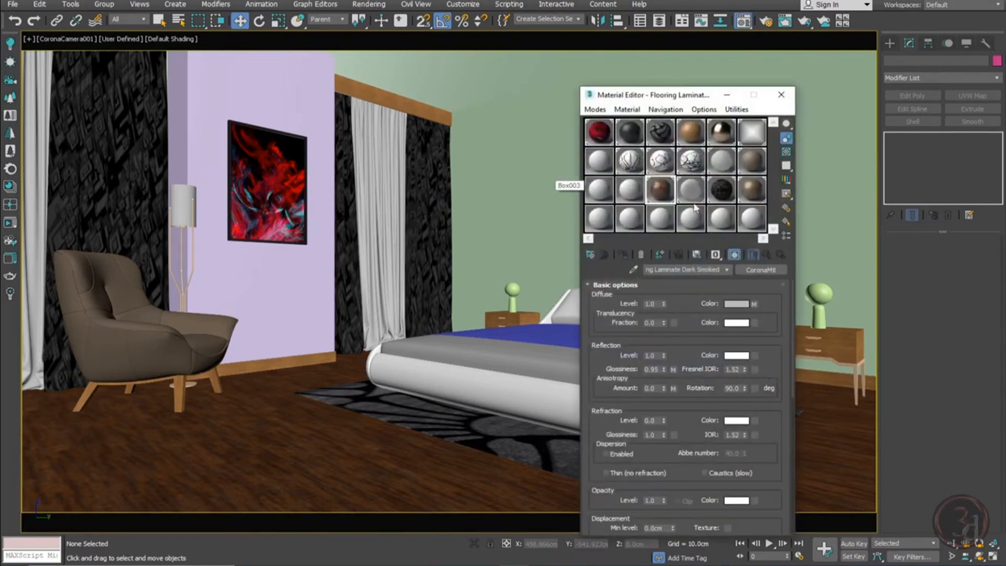
{"action": "left_click", "coordinate": [638, 197]}
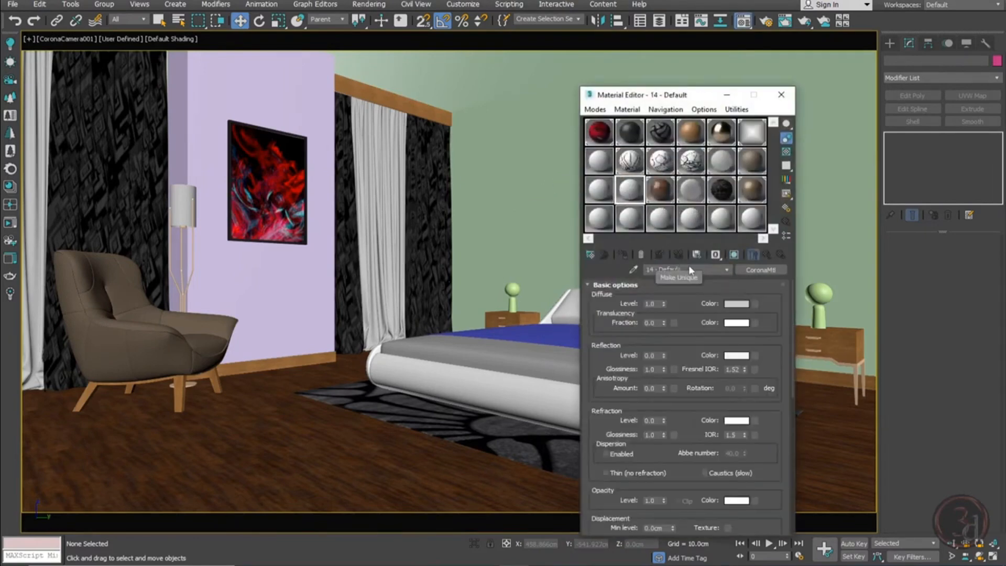
{"action": "left_click", "coordinate": [496, 200]}
{"action": "left_click", "coordinate": [623, 255]}
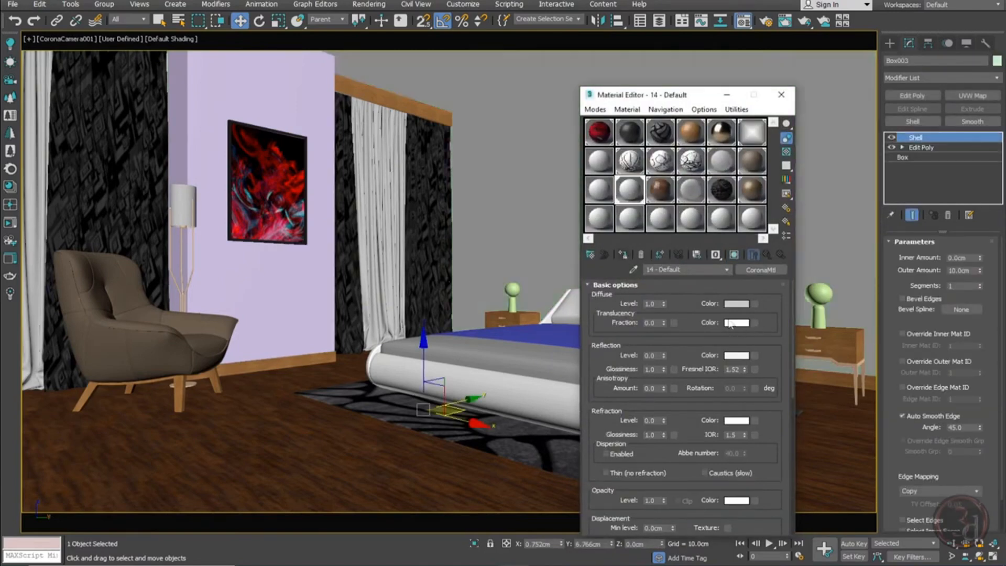
{"action": "left_click", "coordinate": [734, 305]}
{"action": "left_click_drag", "start_coordinate": [441, 123], "coordinate": [455, 116]}
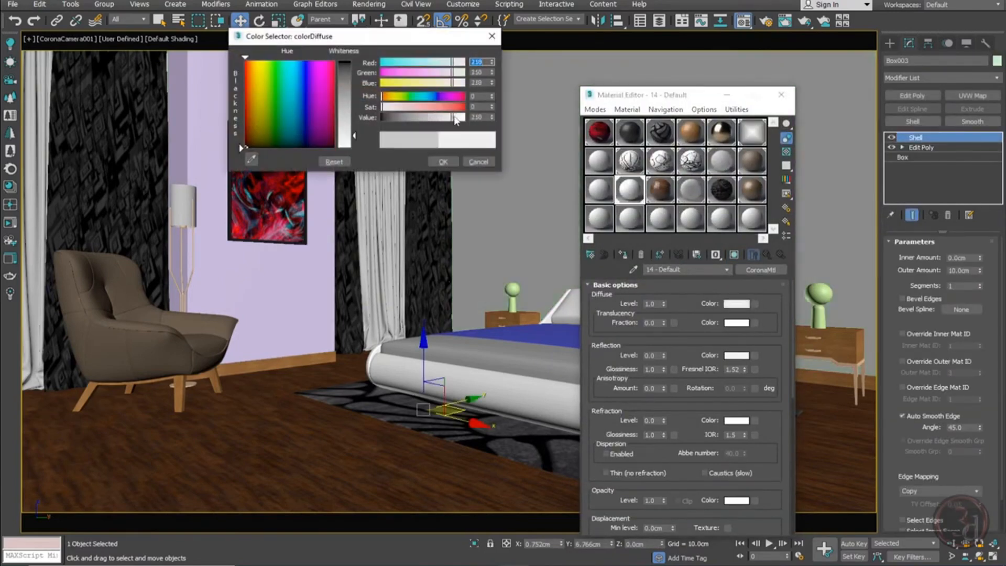
{"action": "left_click", "coordinate": [443, 161]}
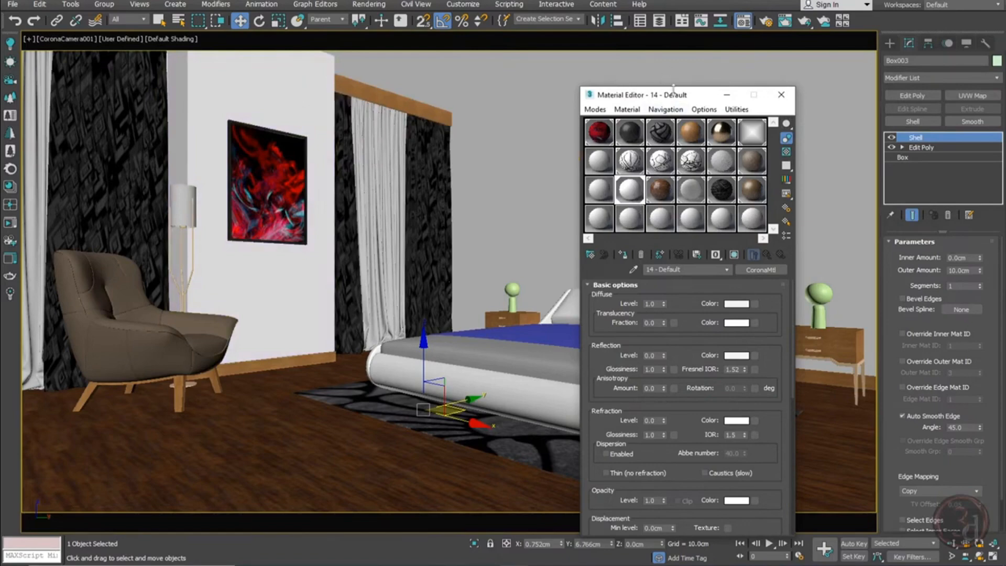
{"action": "left_click_drag", "start_coordinate": [683, 97], "coordinate": [262, 88]}
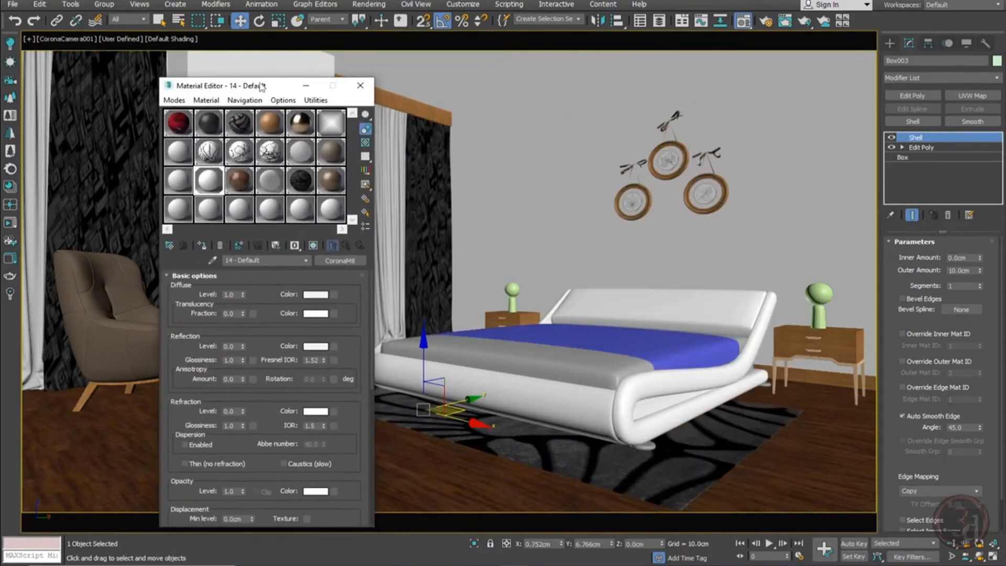
{"action": "left_click", "coordinate": [583, 398]}
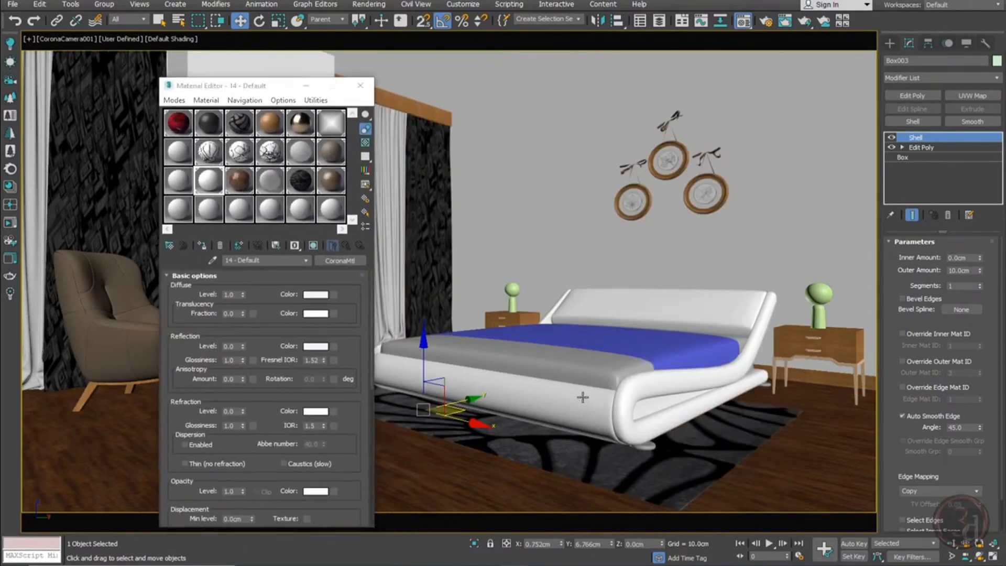
{"action": "key", "text": "alt+q"}
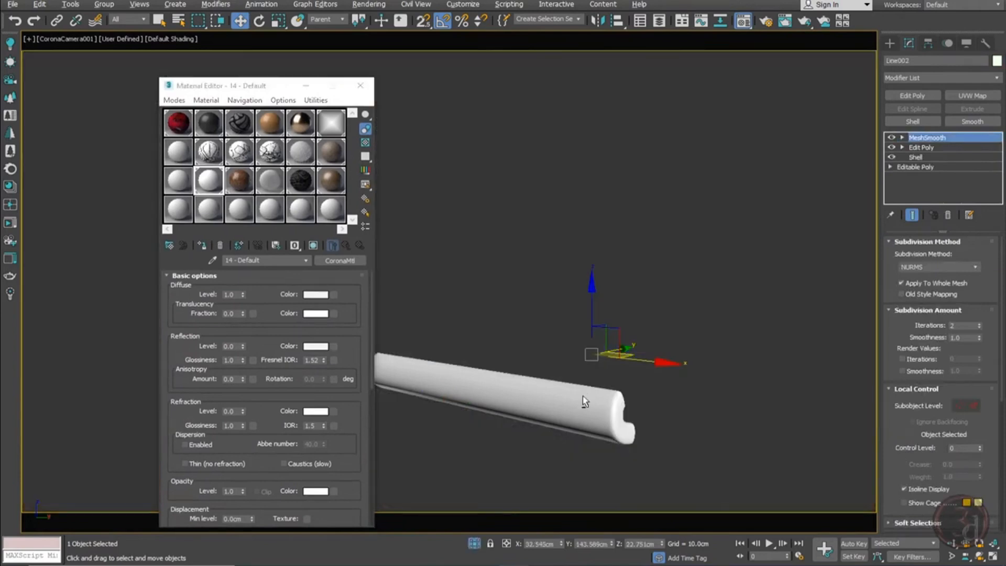
{"action": "left_click", "coordinate": [104, 4]}
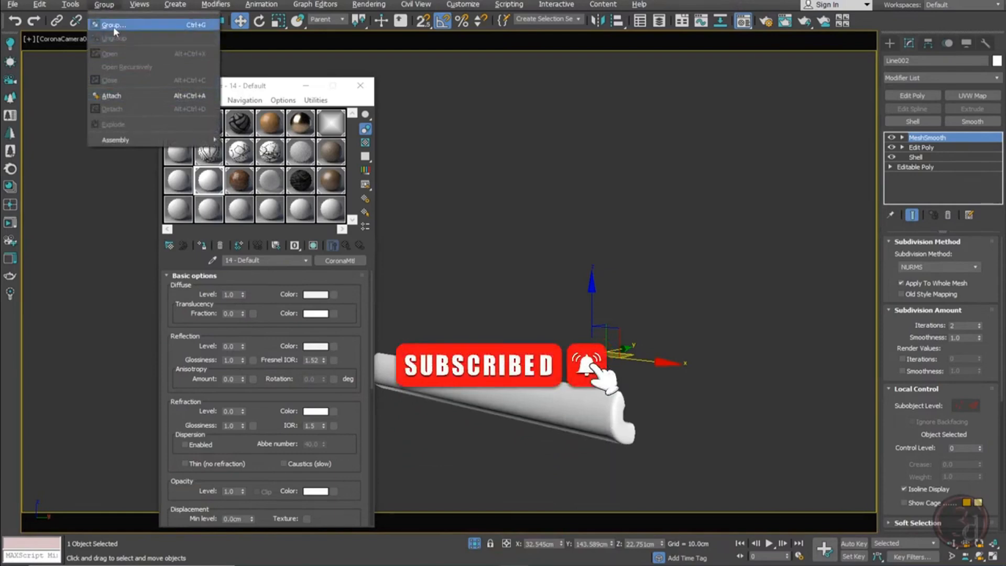
{"action": "left_click", "coordinate": [656, 183]}
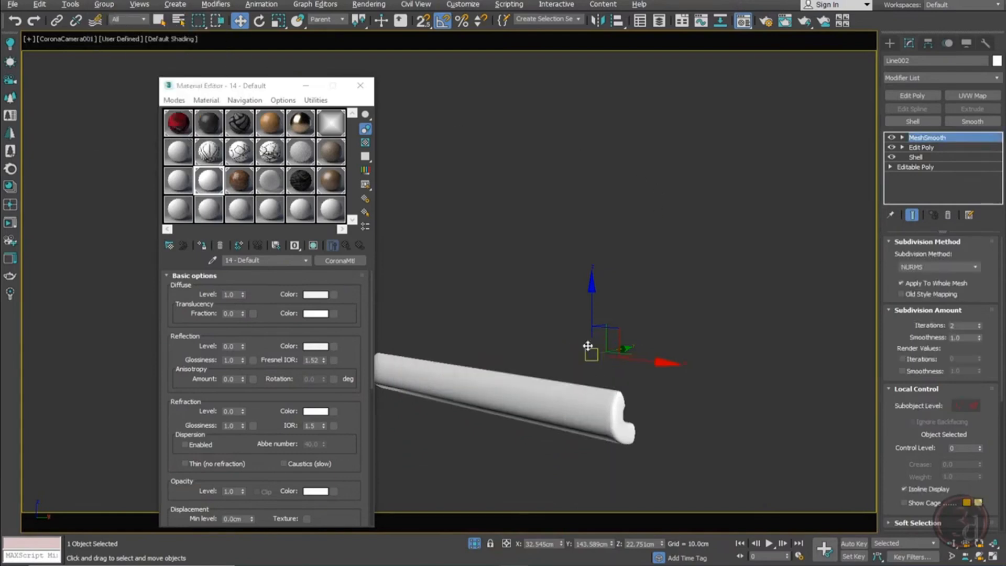
{"action": "left_click", "coordinate": [475, 543]}
Close the material editor and show the room around the bed in a wireframe top view with nothing selected
{"action": "left_click", "coordinate": [674, 338]}
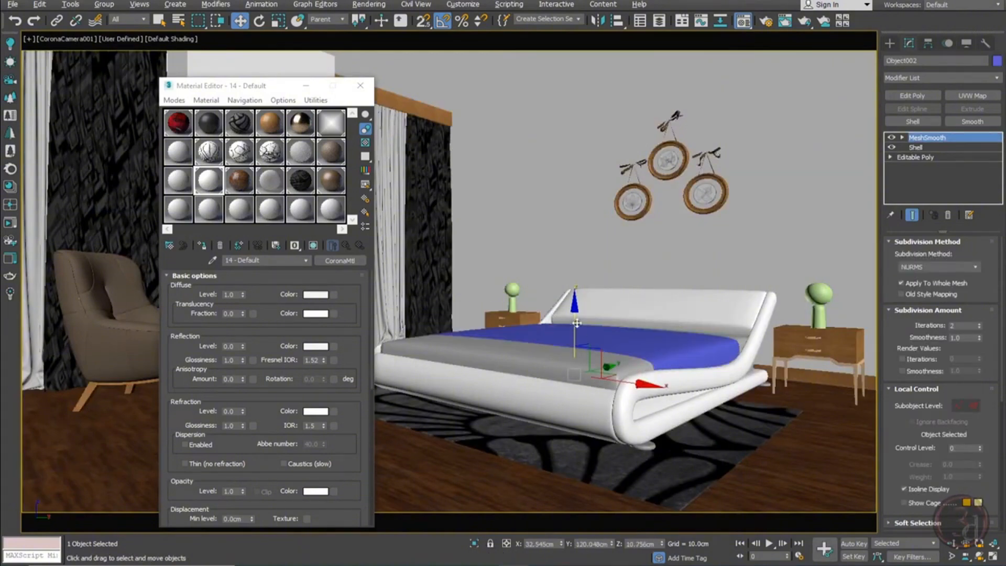
{"action": "key", "text": "t"}
{"action": "key", "text": "F3"}
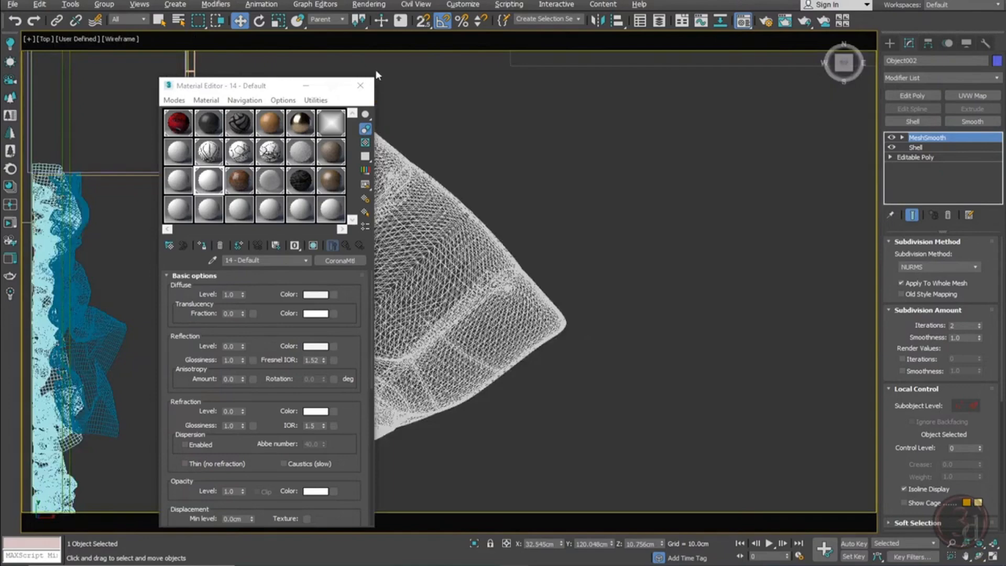
{"action": "left_click", "coordinate": [362, 90]}
{"action": "scroll", "coordinate": [672, 210], "scroll_direction": "down", "scroll_amount": 4}
{"action": "middle_click_drag", "start_coordinate": [672, 209], "coordinate": [429, 348]}
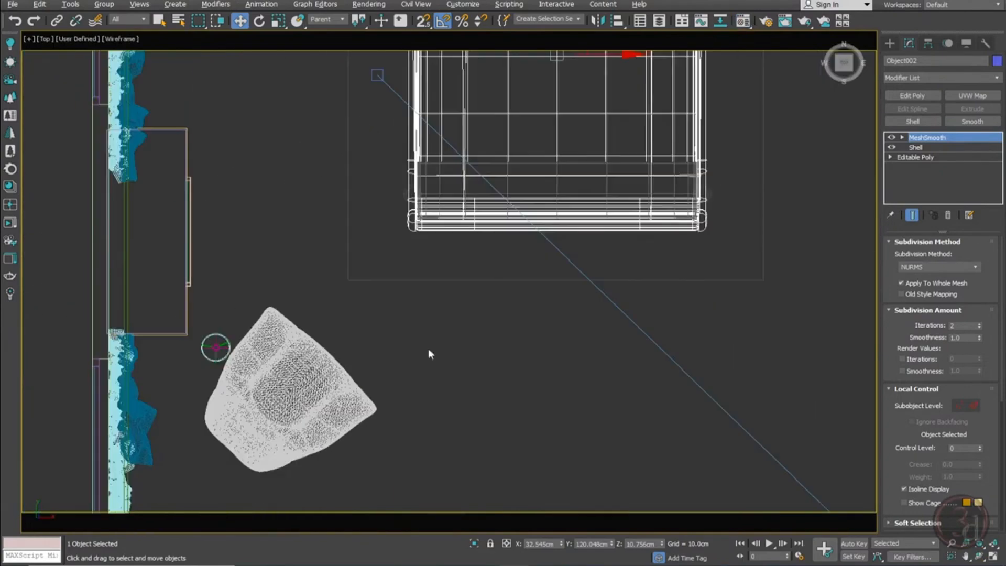
{"action": "middle_click_drag", "start_coordinate": [605, 180], "coordinate": [512, 280]}
{"action": "scroll", "coordinate": [612, 224], "scroll_direction": "down", "scroll_amount": 3}
{"action": "left_click", "coordinate": [634, 359]}
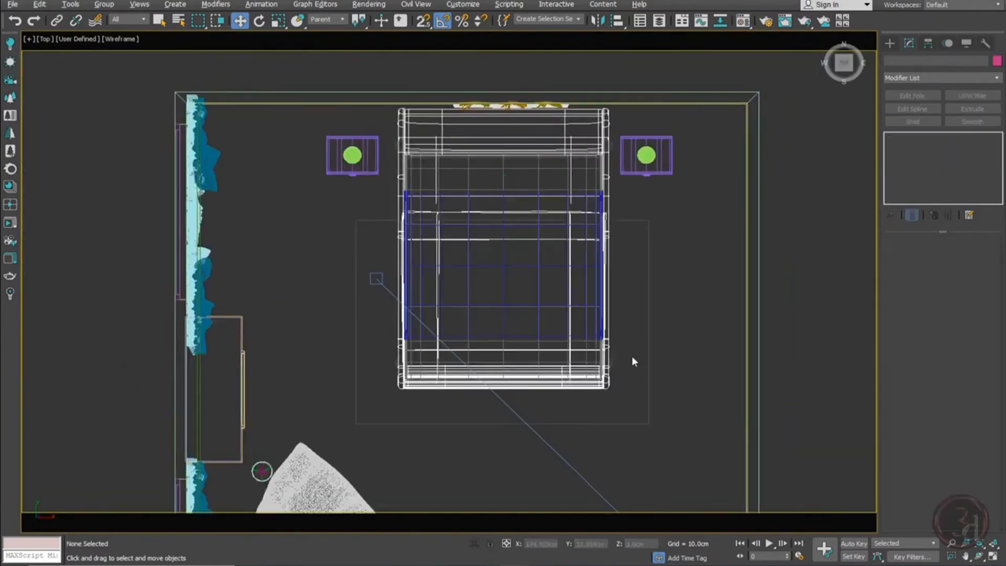
Select only the bed's parts in the top view, excluding the walls, nightstand, rug, camera and wall decor, and isolate them
{"action": "left_click_drag", "start_coordinate": [628, 402], "coordinate": [391, 86]}
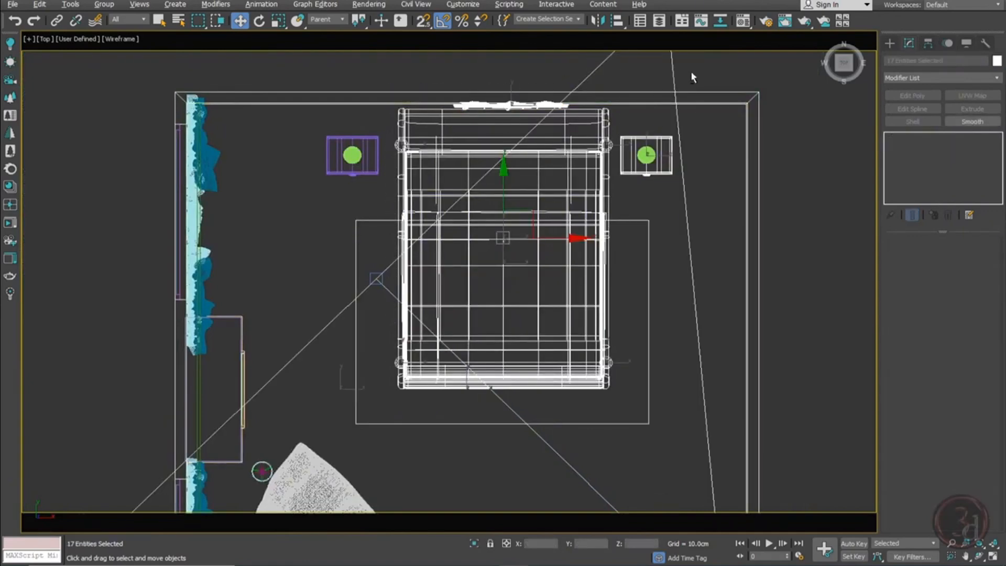
{"action": "left_click_drag", "start_coordinate": [646, 230], "coordinate": [645, 229], "text": "alt"}
{"action": "left_click_drag", "start_coordinate": [365, 228], "coordinate": [367, 230], "text": "alt"}
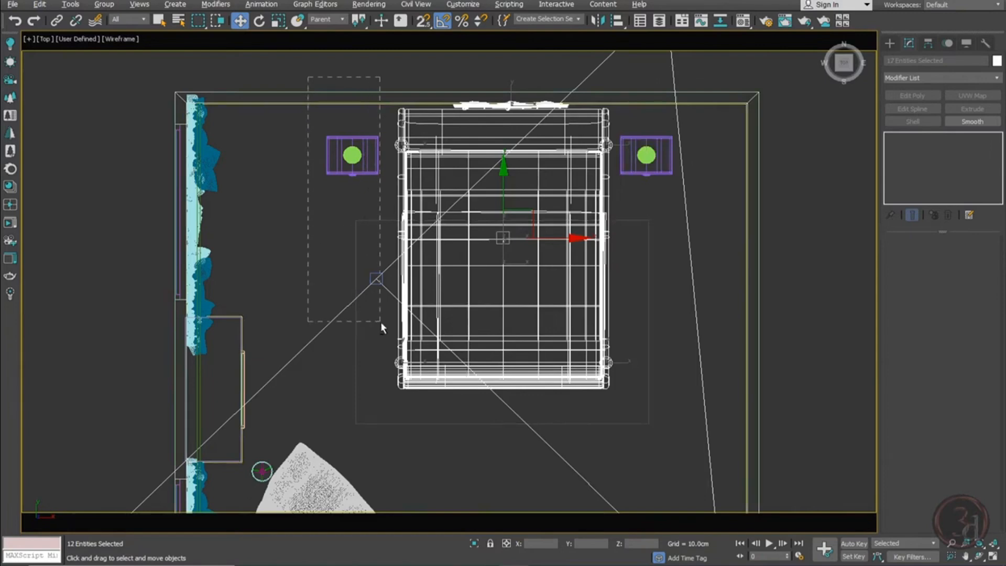
{"action": "key", "text": "z"}
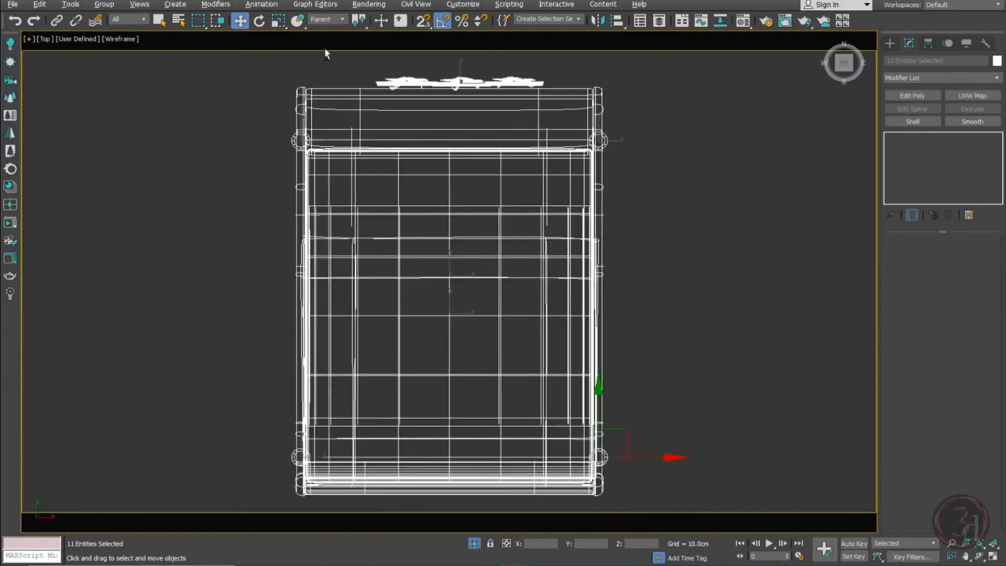
{"action": "left_click_drag", "start_coordinate": [513, 80], "coordinate": [522, 81], "text": "alt"}
{"action": "scroll", "coordinate": [495, 186], "scroll_direction": "down", "scroll_amount": 3}
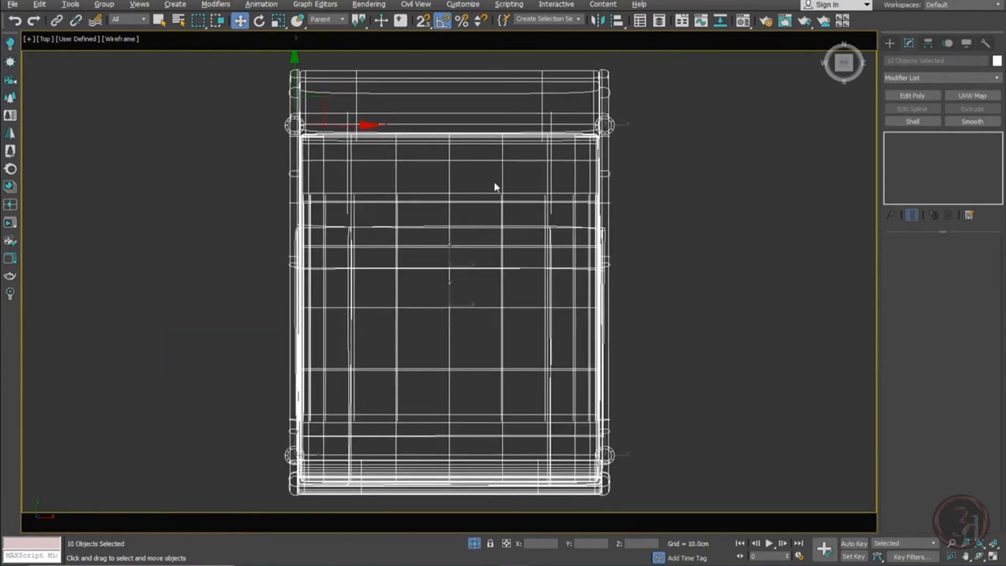
Group the isolated bed parts and show the bed in a shaded perspective view
{"action": "middle_click_drag", "start_coordinate": [562, 258], "coordinate": [504, 191], "text": "alt"}
{"action": "left_click", "coordinate": [111, 5]}
{"action": "left_click", "coordinate": [113, 25]}
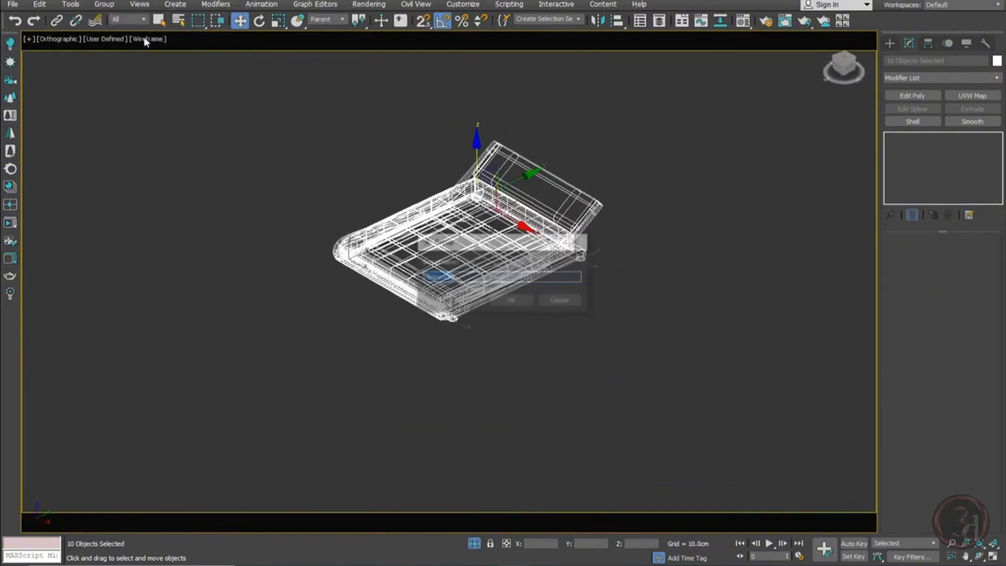
{"action": "left_click", "coordinate": [512, 299]}
{"action": "left_click", "coordinate": [603, 432]}
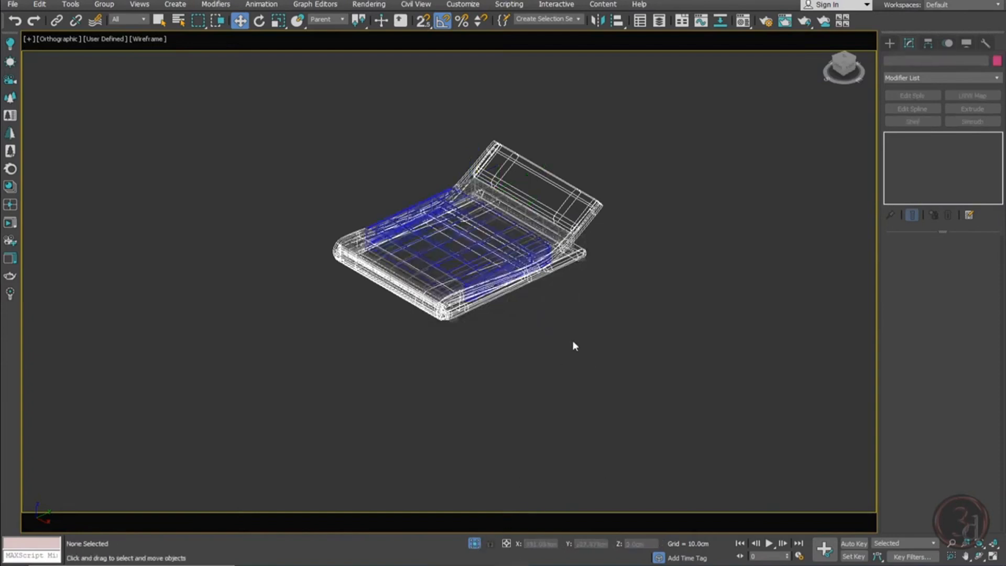
{"action": "key", "text": "p"}
{"action": "key", "text": "F3"}
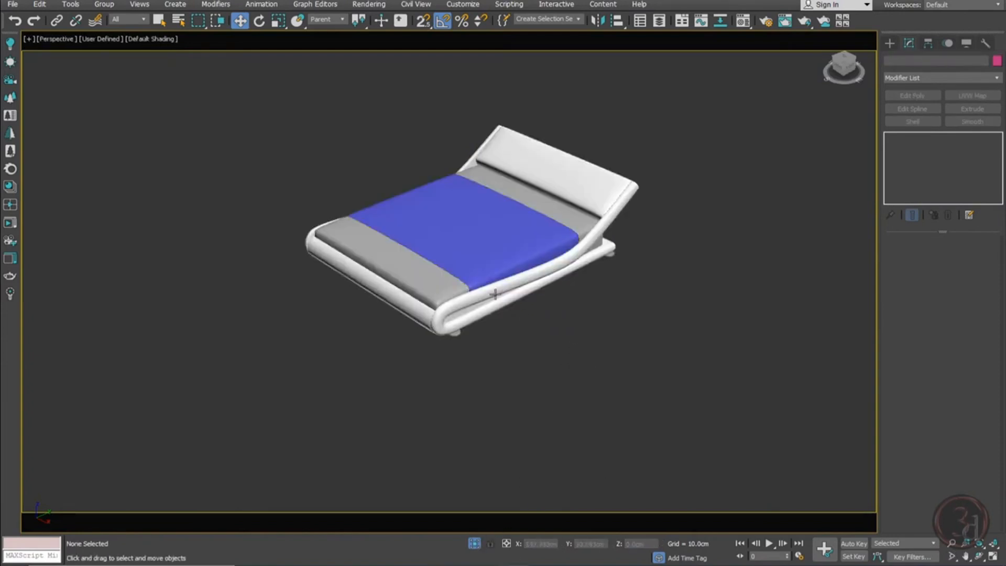
Open the bed group for editing and select the bed's feet
{"action": "scroll", "coordinate": [472, 327], "scroll_direction": "up", "scroll_amount": 5}
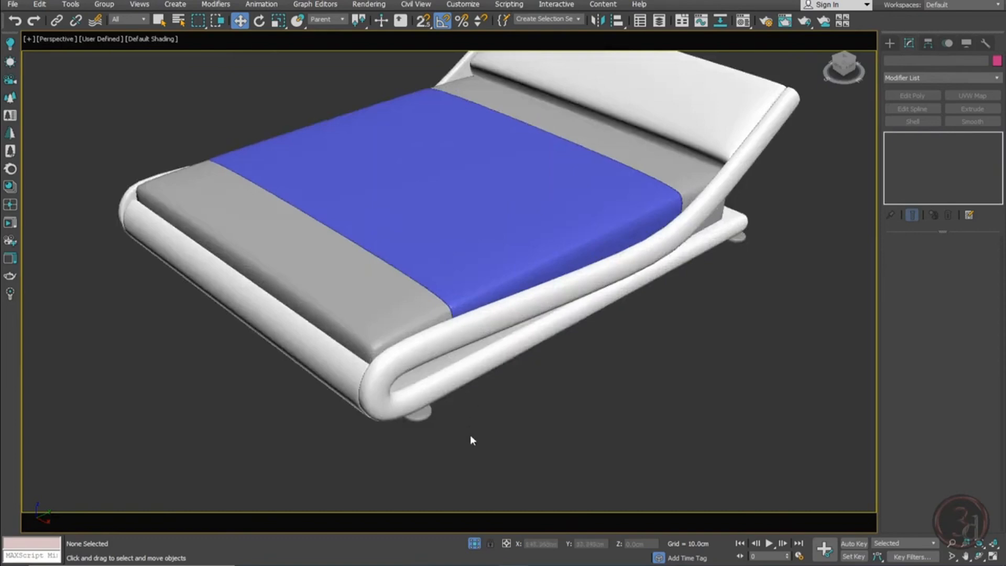
{"action": "left_click", "coordinate": [468, 339]}
{"action": "key", "text": "alt+o"}
{"action": "left_click", "coordinate": [422, 412]}
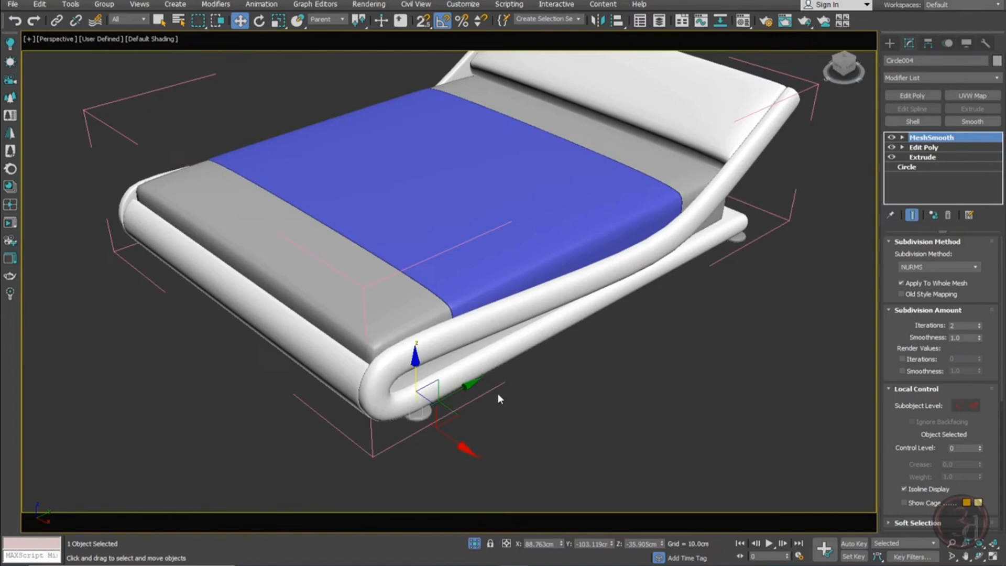
Load the Chrome Clean Distorted metal from the Corona Material Library into the 24 - Default material slot
{"action": "key", "text": "m"}
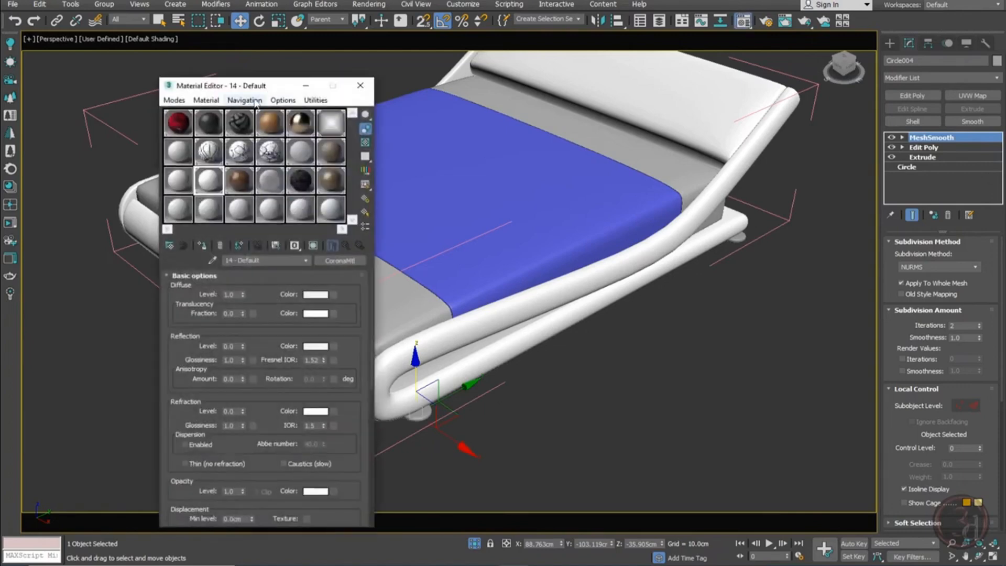
{"action": "left_click_drag", "start_coordinate": [173, 87], "coordinate": [518, 81]}
{"action": "left_click", "coordinate": [10, 186]}
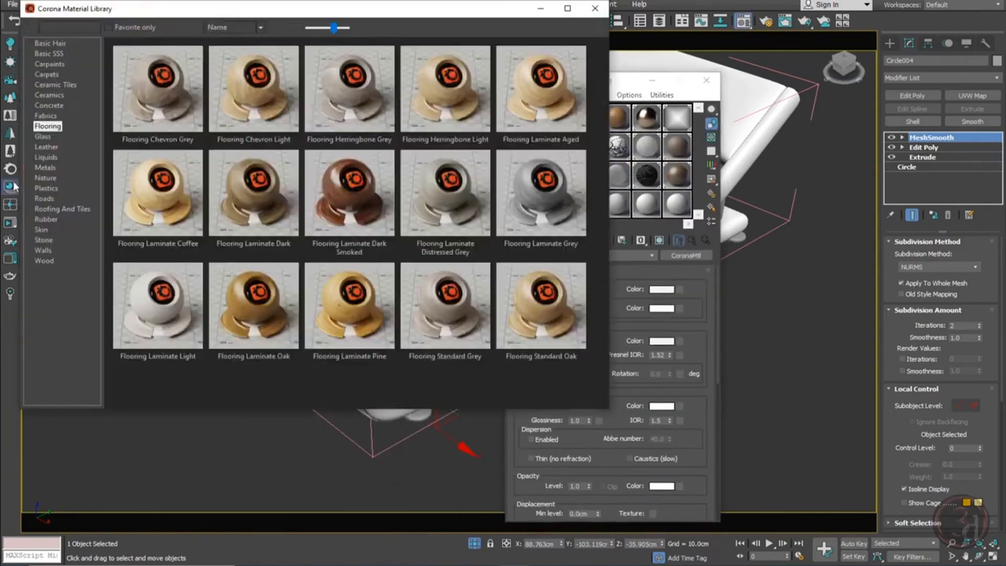
{"action": "left_click", "coordinate": [45, 167]}
{"action": "scroll", "coordinate": [422, 225], "scroll_direction": "down", "scroll_amount": 3}
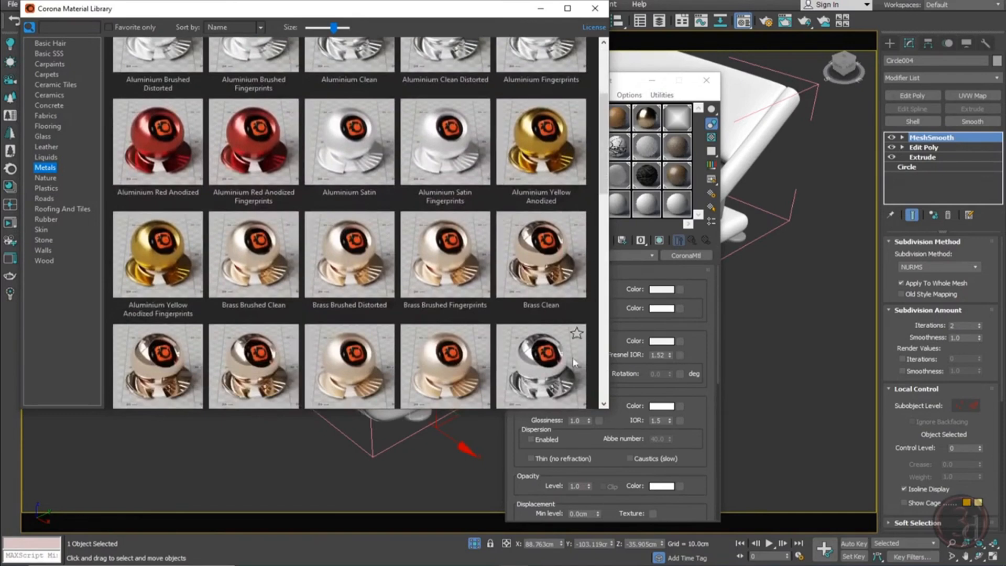
{"action": "scroll", "coordinate": [557, 346], "scroll_direction": "down", "scroll_amount": 3}
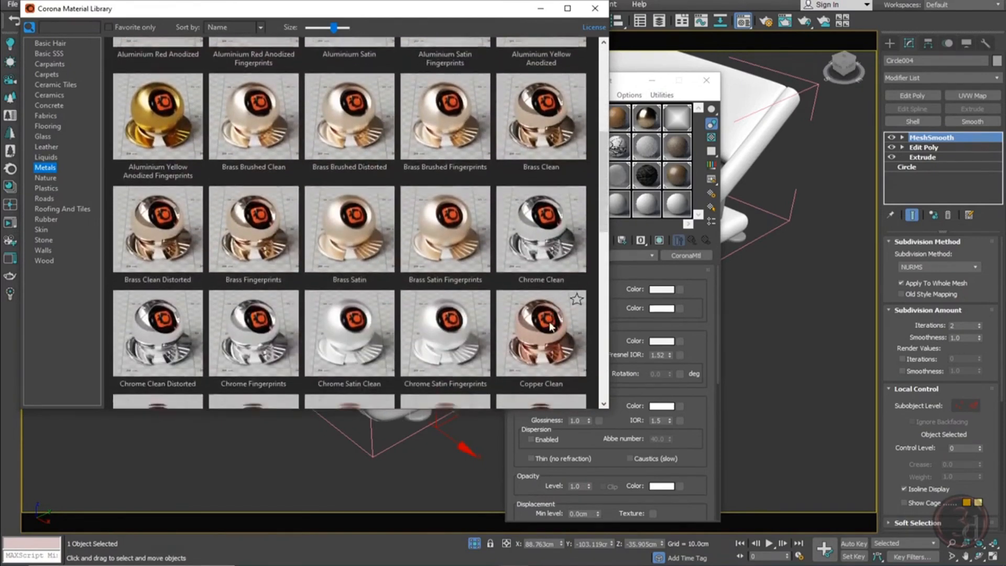
{"action": "scroll", "coordinate": [178, 331], "scroll_direction": "down", "scroll_amount": 1}
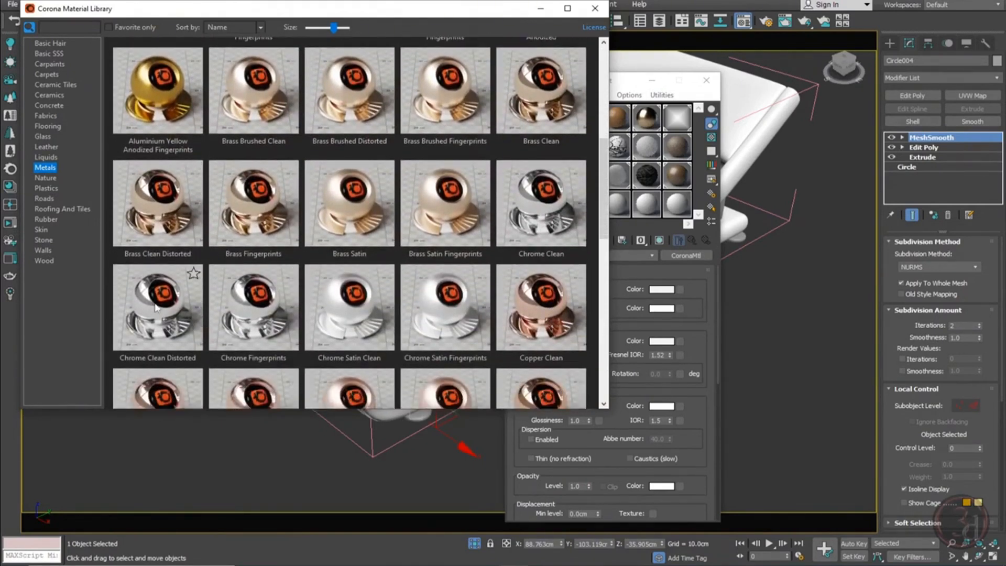
{"action": "left_click", "coordinate": [634, 77]}
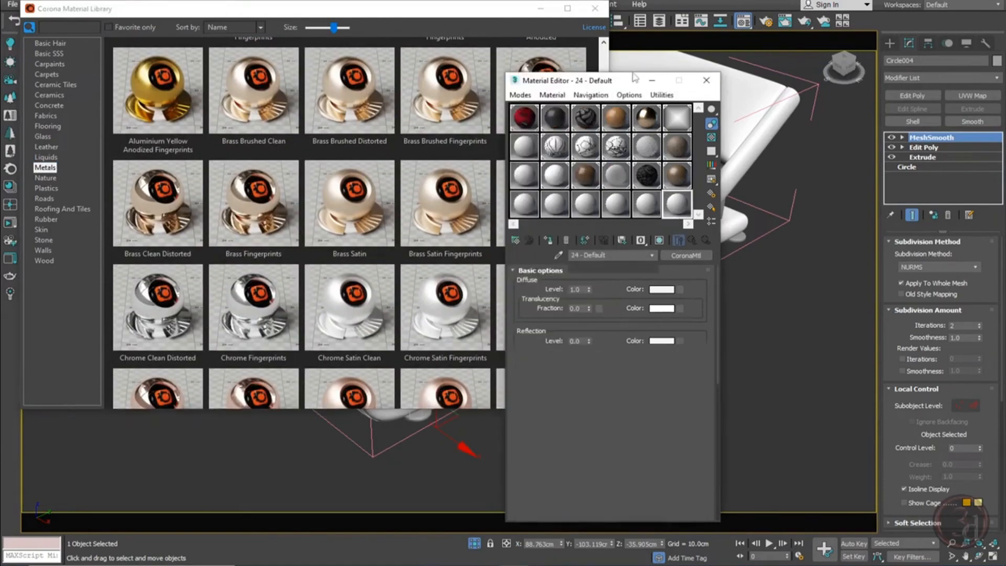
{"action": "left_click", "coordinate": [595, 9]}
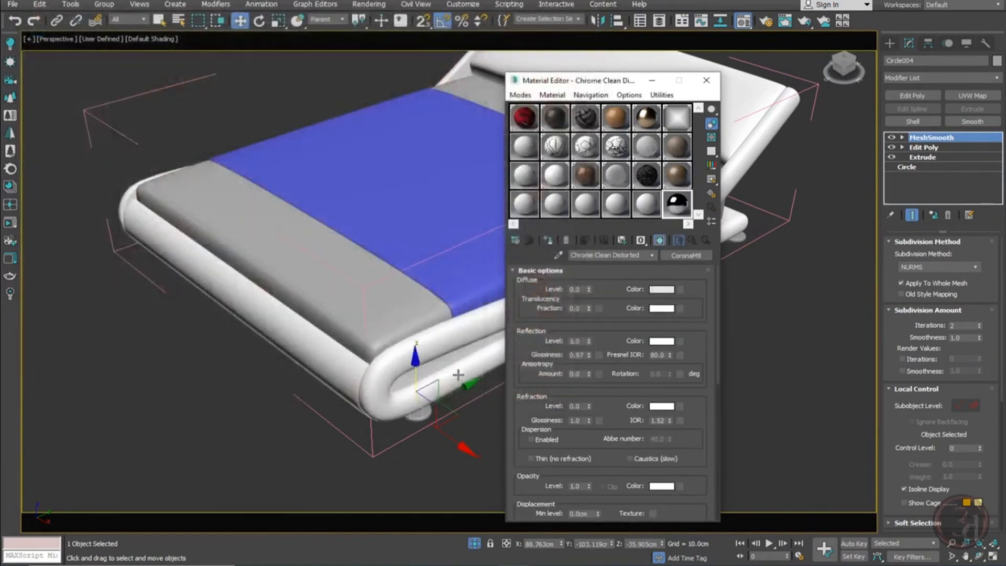
Assign the Chrome Clean Distorted material to the bed's feet and set its reflection glossiness to 0.78
{"action": "left_click", "coordinate": [548, 239]}
{"action": "middle_click_drag", "start_coordinate": [366, 427], "coordinate": [301, 314]}
{"action": "scroll", "coordinate": [326, 313], "scroll_direction": "up", "scroll_amount": 5}
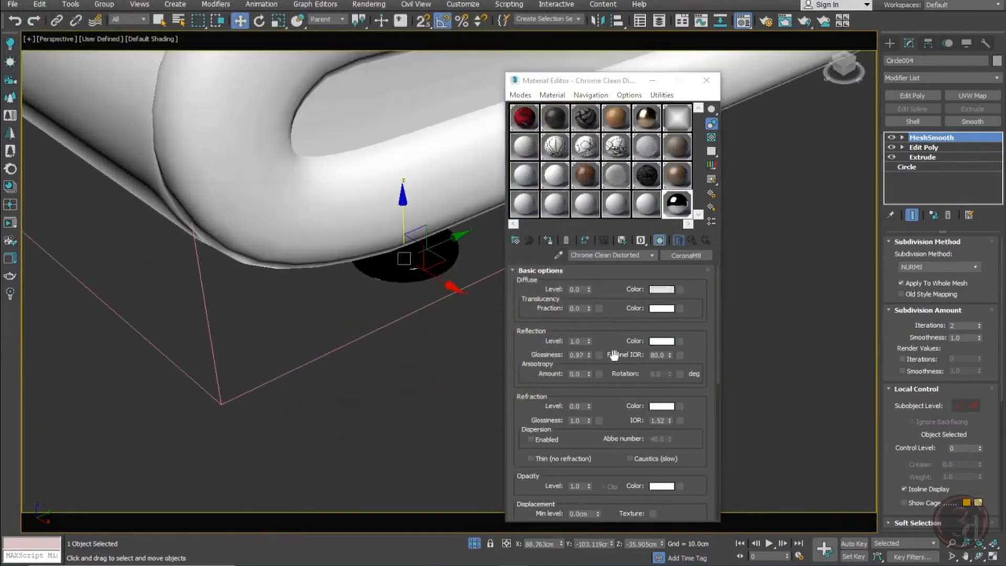
{"action": "left_click_drag", "start_coordinate": [589, 354], "coordinate": [593, 366]}
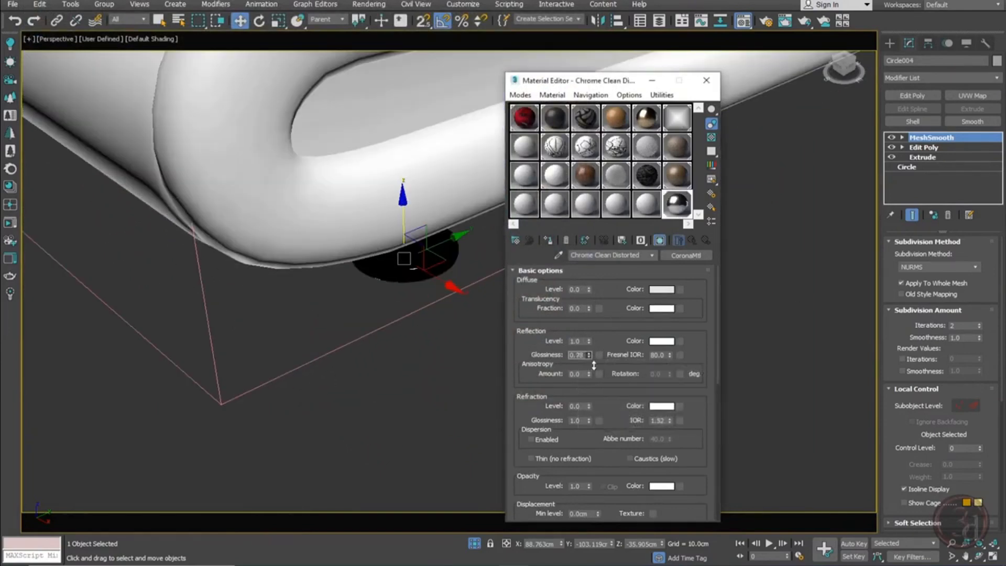
{"action": "double_click", "coordinate": [677, 203]}
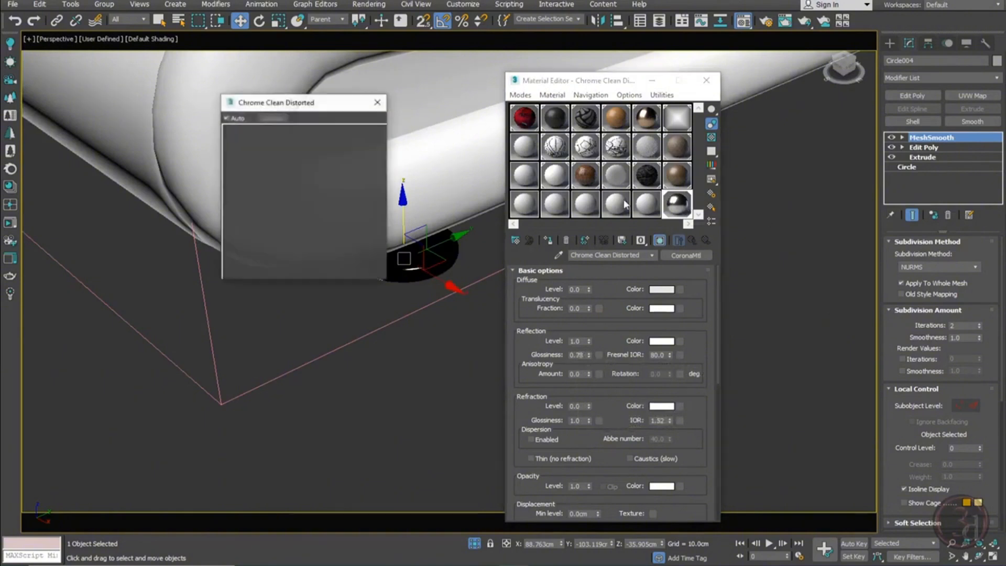
{"action": "left_click", "coordinate": [376, 109]}
Select the bed's rounded white frame and undo its accidental move
{"action": "scroll", "coordinate": [300, 335], "scroll_direction": "down", "scroll_amount": 5}
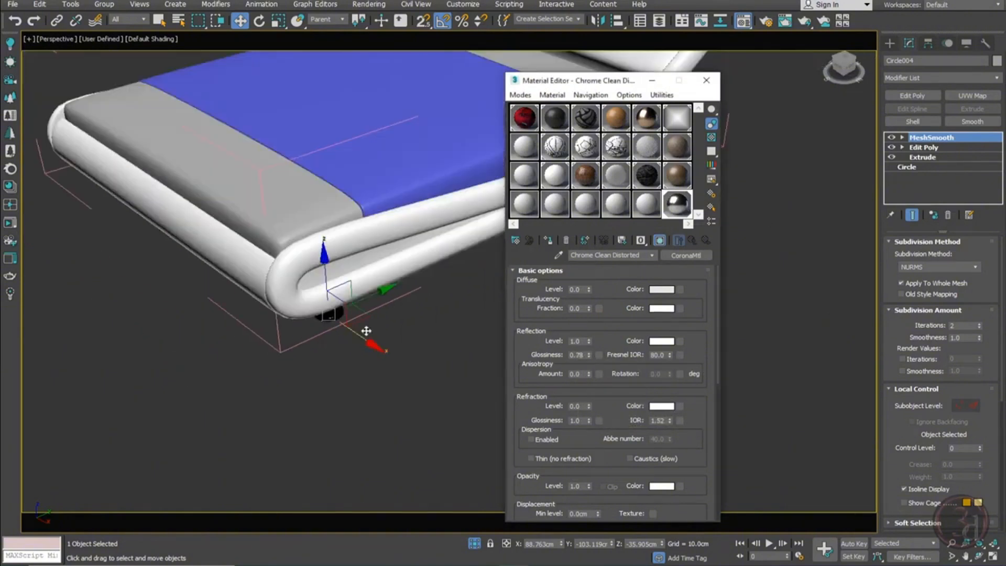
{"action": "left_click", "coordinate": [398, 335]}
{"action": "left_click", "coordinate": [384, 227]}
{"action": "left_click_drag", "start_coordinate": [388, 227], "coordinate": [450, 349]}
{"action": "key", "text": "ctrl+z"}
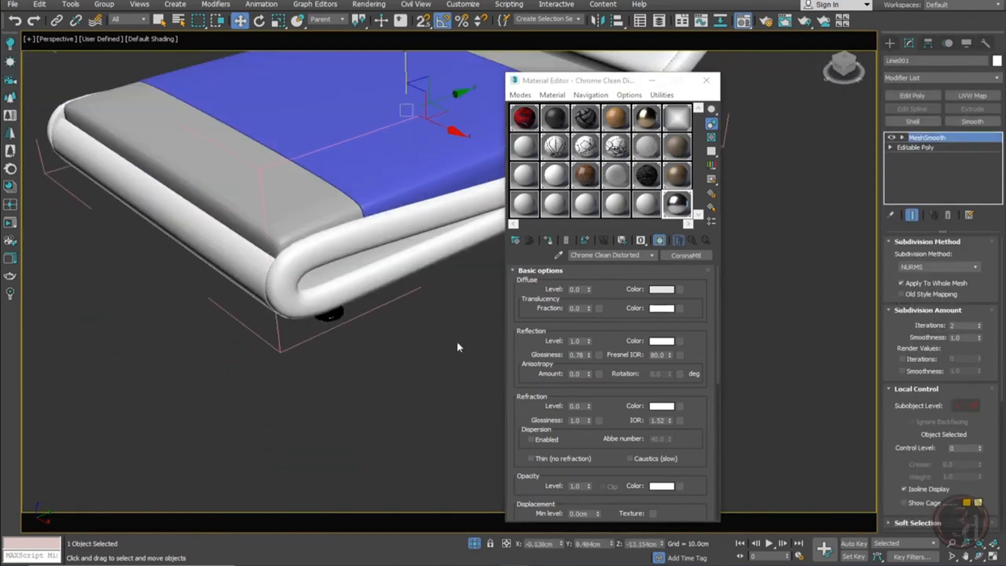
Copy the Leather armchair material into the 13 - Default slot and rename the copy Leather bed
{"action": "left_click", "coordinate": [678, 175]}
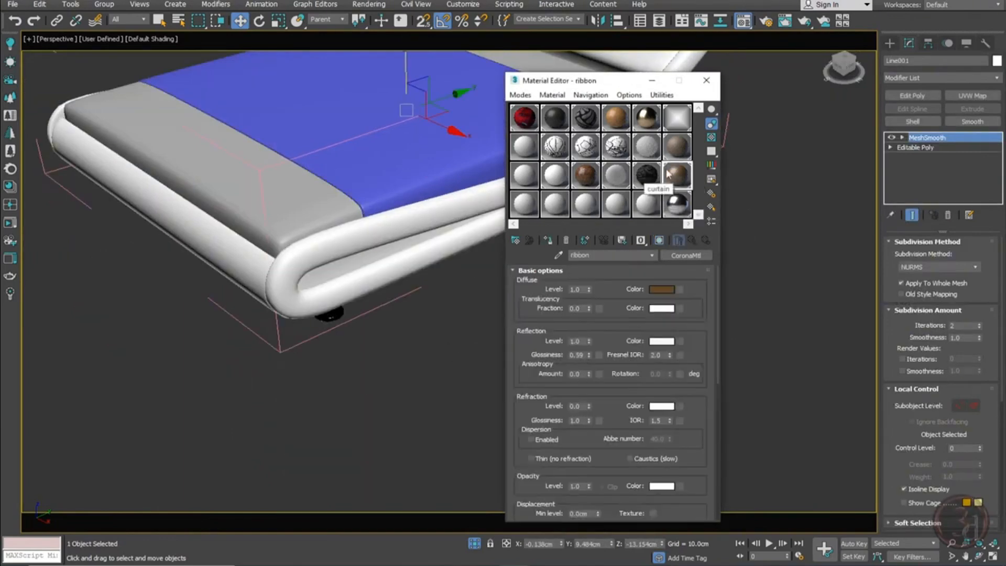
{"action": "left_click", "coordinate": [677, 155]}
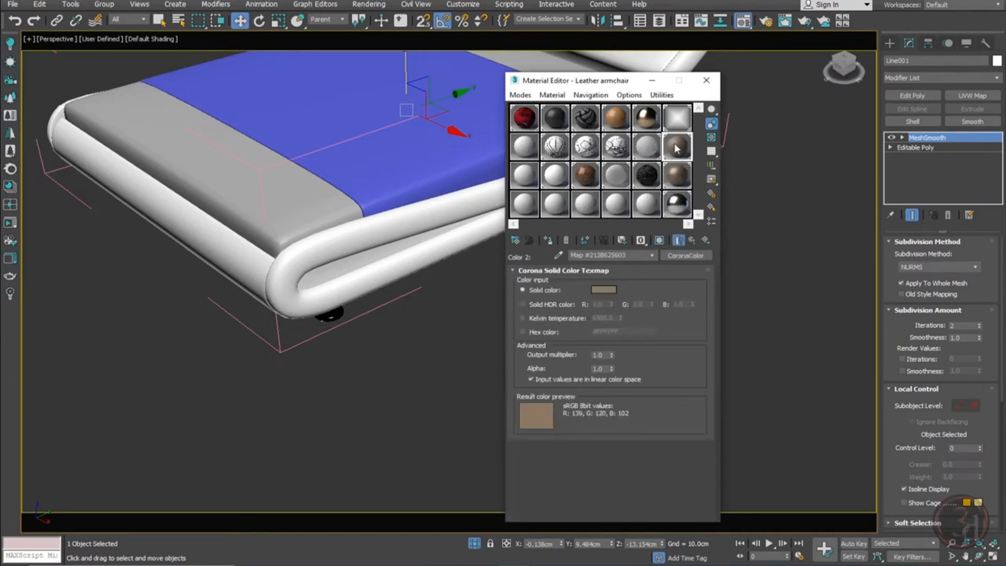
{"action": "left_click", "coordinate": [525, 175]}
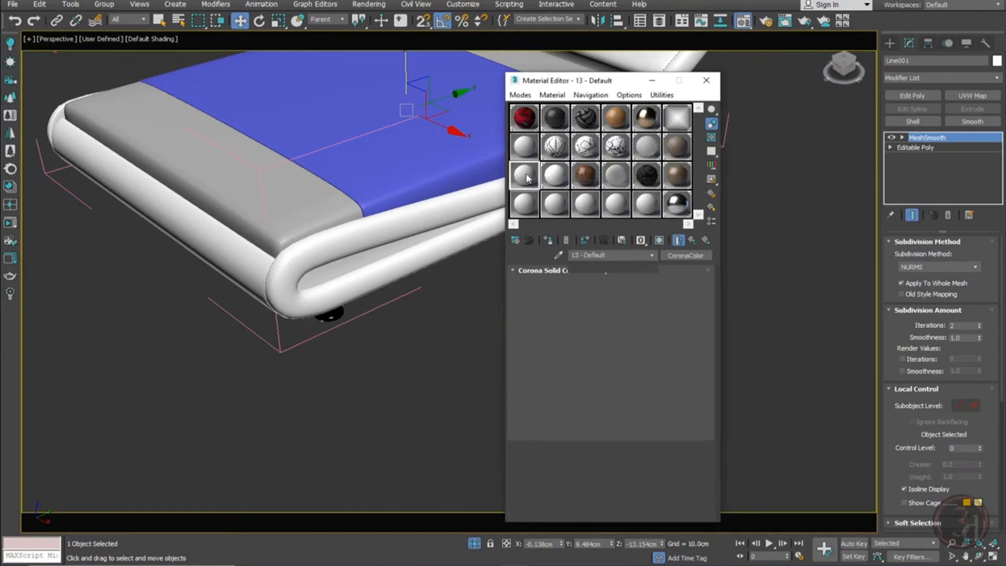
{"action": "double_click", "coordinate": [596, 255]}
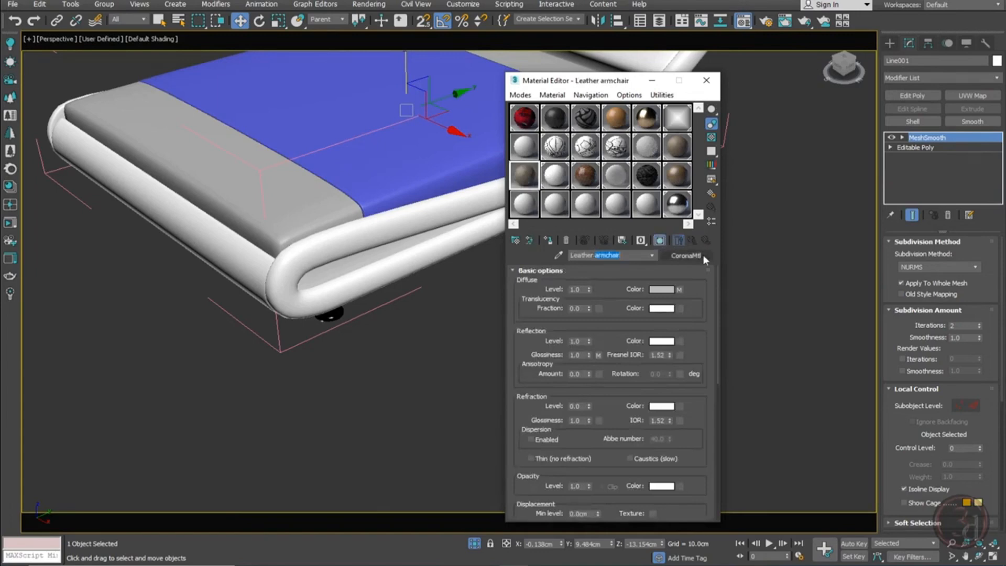
{"action": "type", "text": "bed"}
Open the solid colour of Color #2 in the Leather bed material's diffuse RGB Multiply map for editing
{"action": "left_click", "coordinate": [680, 290]}
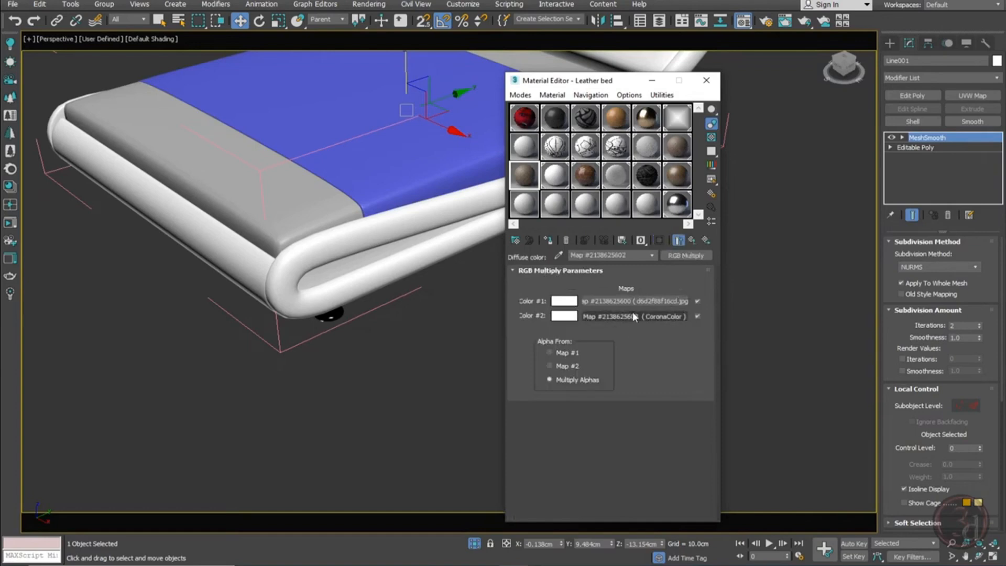
{"action": "left_click", "coordinate": [634, 316]}
{"action": "left_click", "coordinate": [605, 290]}
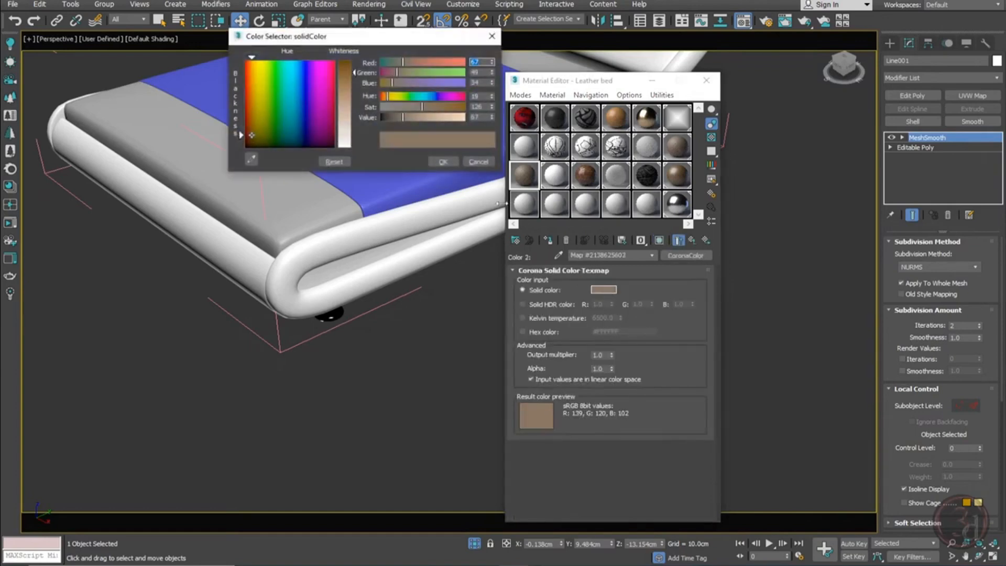
Set the Leather bed material's Color 2 to a near-white (RGB 246, 243, 240) and assign the material to the curved side frame
{"action": "left_click_drag", "start_coordinate": [453, 119], "coordinate": [460, 121]}
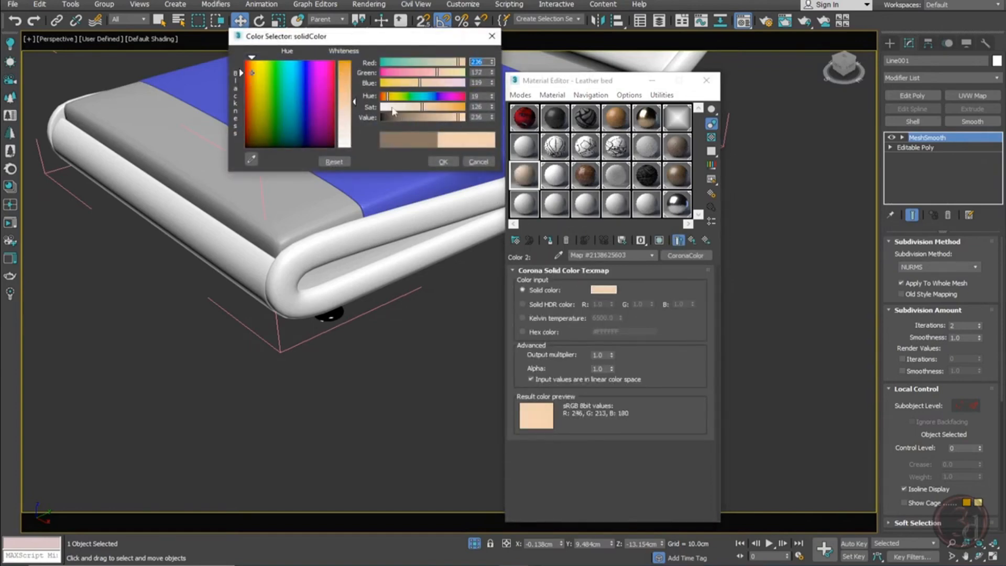
{"action": "left_click_drag", "start_coordinate": [394, 110], "coordinate": [386, 109]}
{"action": "left_click", "coordinate": [435, 164]}
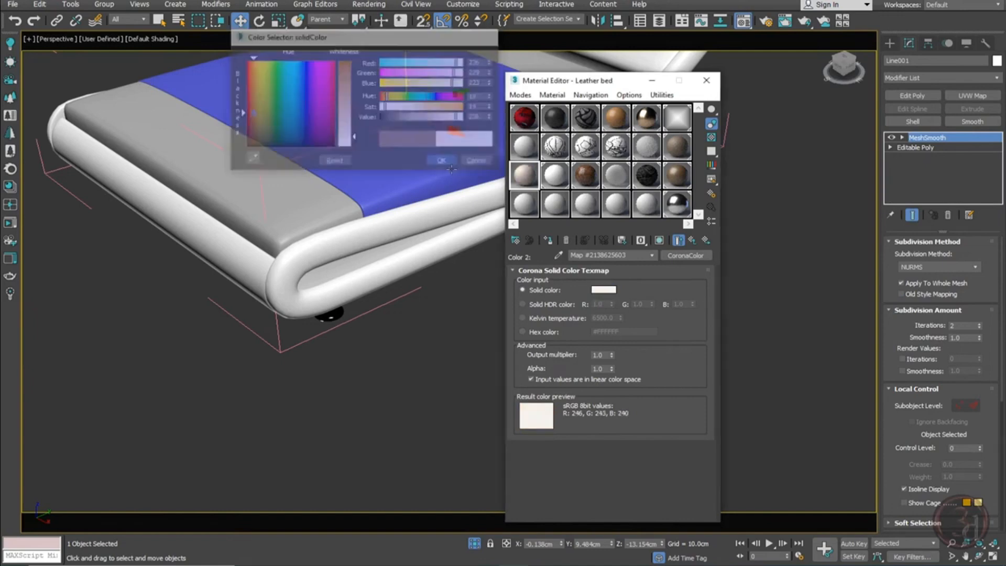
{"action": "left_click_drag", "start_coordinate": [523, 183], "coordinate": [478, 200]}
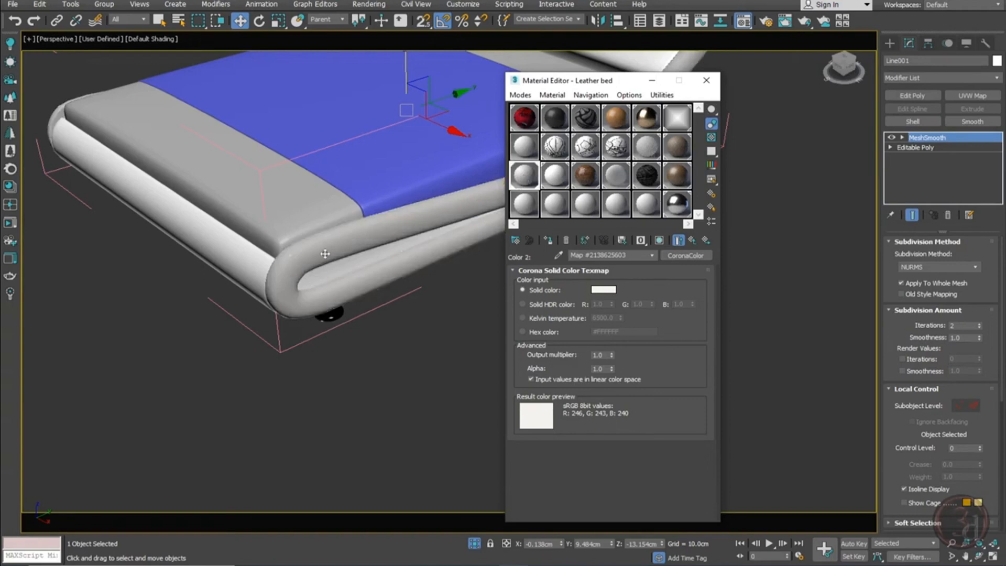
Add a UVW Map modifier with Box mapping to the curved side frame
{"action": "scroll", "coordinate": [390, 250], "scroll_direction": "up", "scroll_amount": 4}
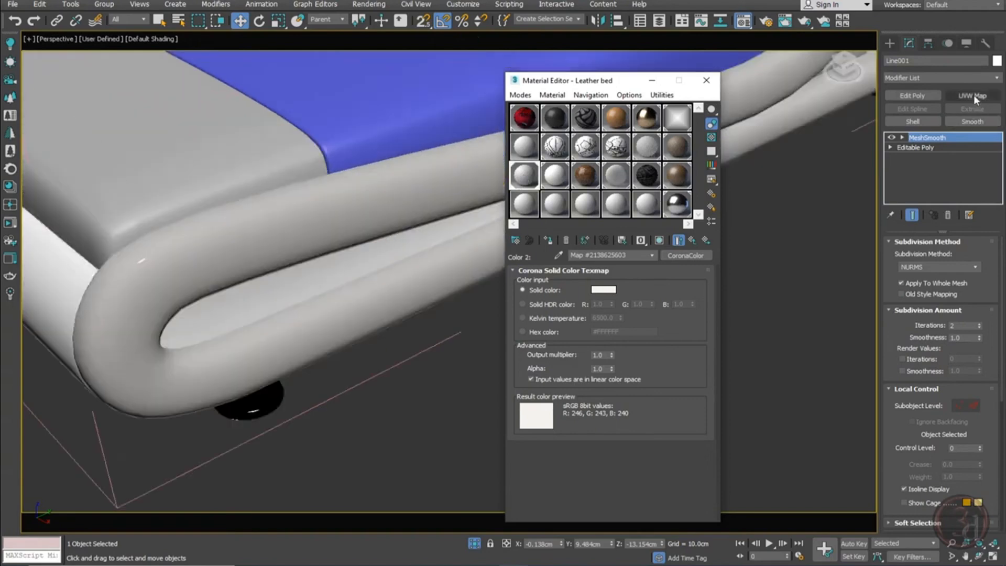
{"action": "left_click", "coordinate": [974, 96]}
{"action": "left_click", "coordinate": [930, 309]}
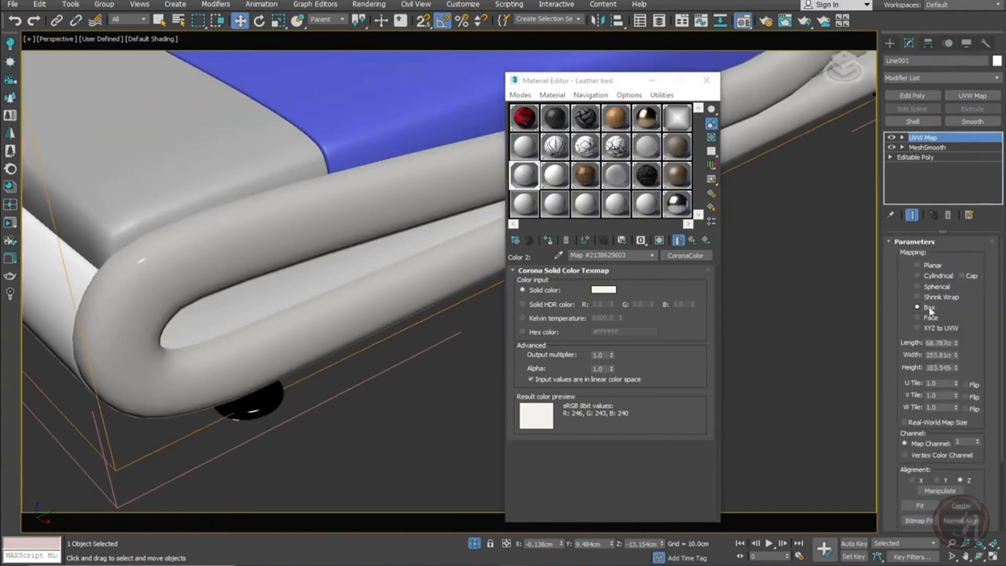
Show the Leather bed material's reflection glossiness map in the viewport
{"action": "left_click", "coordinate": [692, 239]}
{"action": "left_click", "coordinate": [693, 239]}
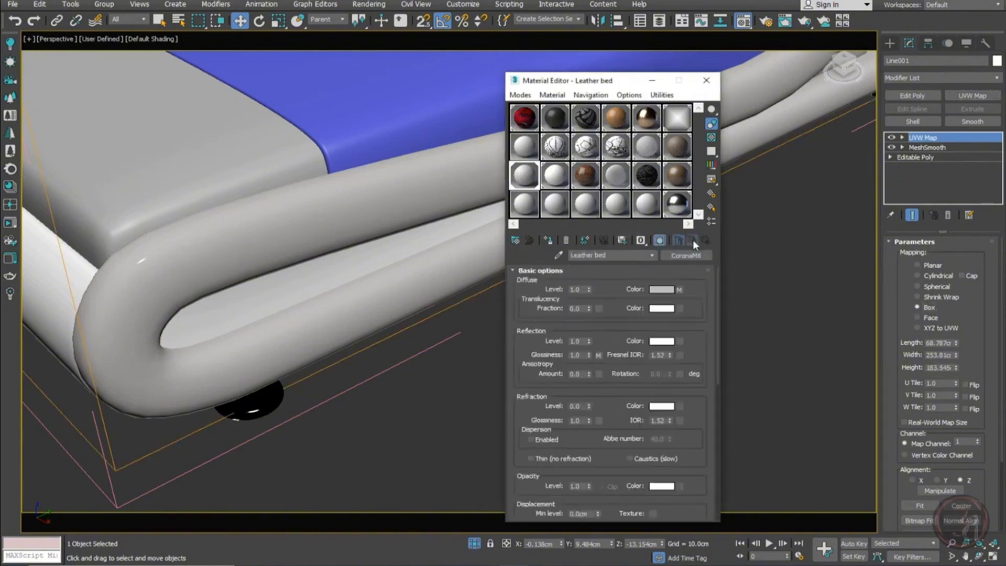
{"action": "scroll", "coordinate": [710, 467], "scroll_direction": "down", "scroll_amount": 10}
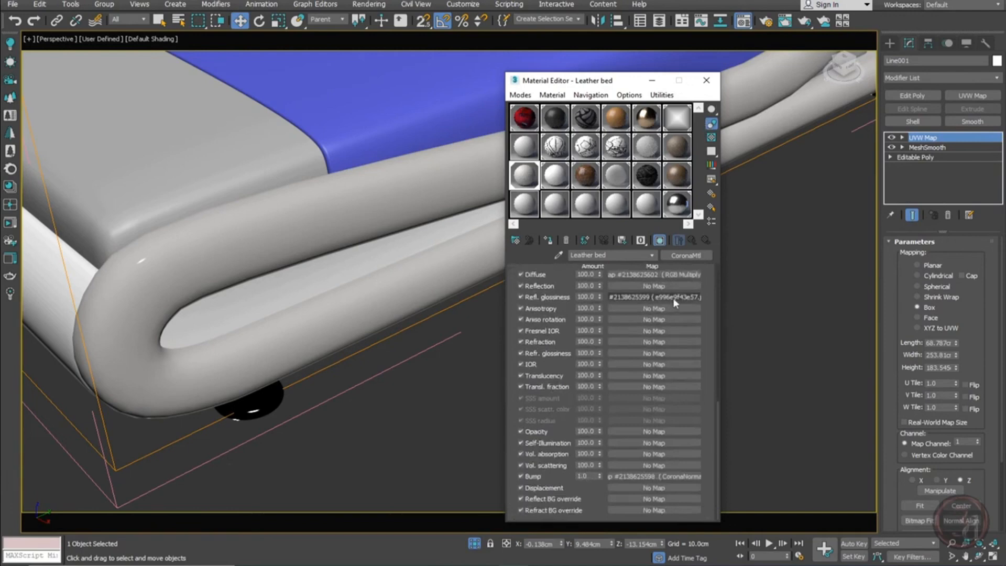
{"action": "left_click", "coordinate": [673, 297]}
{"action": "left_click", "coordinate": [658, 241]}
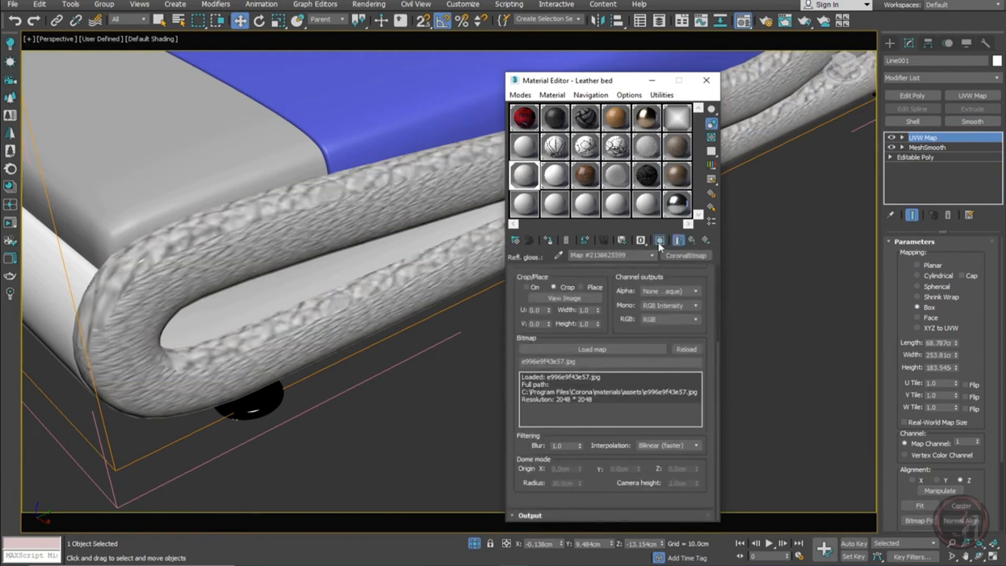
Set the frame's UVW Map length, width and height to 30 cm each and inspect the leather grain
{"action": "double_click", "coordinate": [945, 343]}
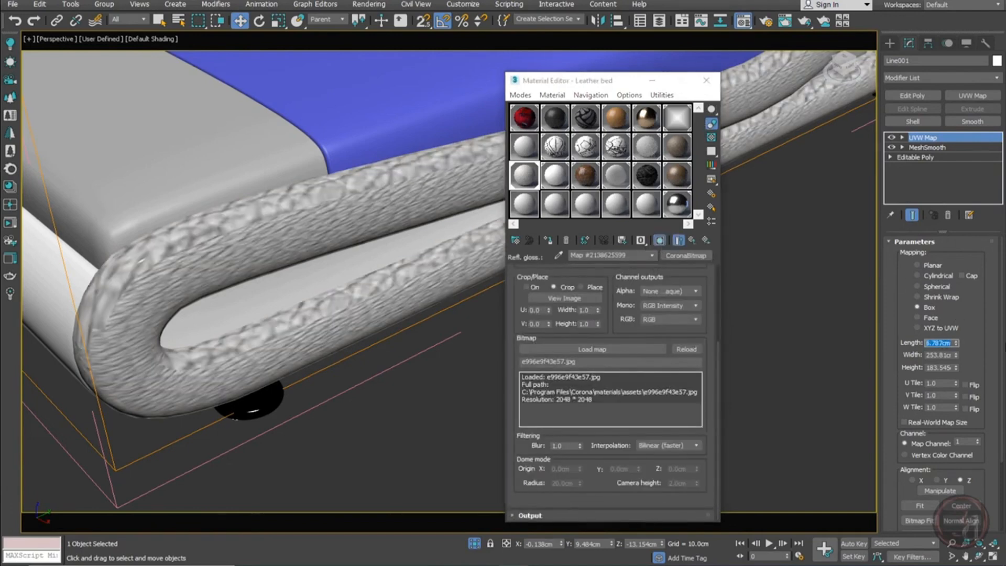
{"action": "type", "text": "30"}
{"action": "key", "text": "Tab"}
{"action": "type", "text": "30"}
{"action": "key", "text": "Tab"}
{"action": "type", "text": "30"}
{"action": "key", "text": "Tab"}
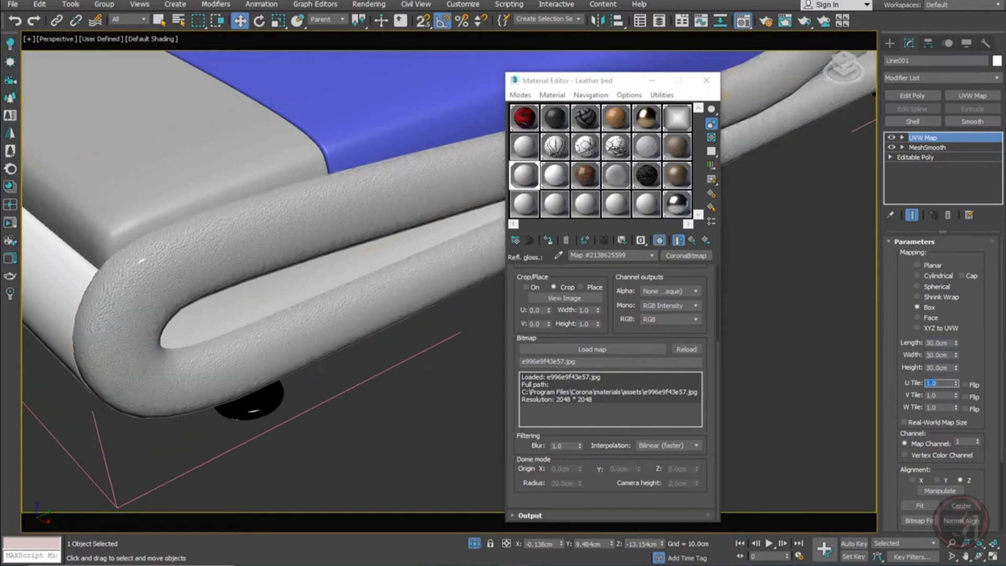
{"action": "scroll", "coordinate": [448, 261], "scroll_direction": "down", "scroll_amount": 3}
{"action": "middle_click_drag", "start_coordinate": [441, 261], "coordinate": [420, 252], "text": "alt"}
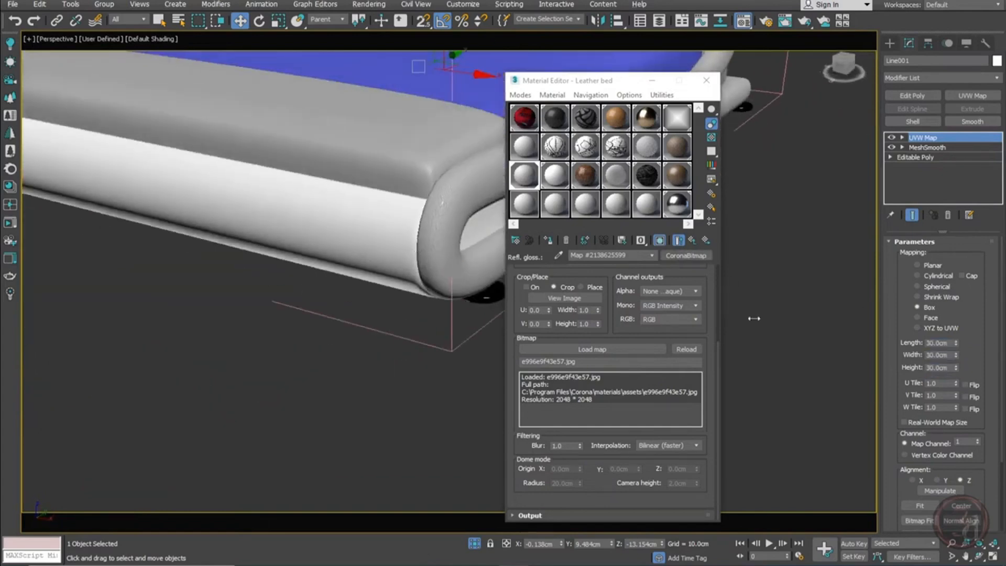
Set the frame's UVW Map length, width and height to 50 cm each and check the leather grain
{"action": "double_click", "coordinate": [950, 342]}
{"action": "type", "text": "50"}
{"action": "key", "text": "Tab"}
{"action": "type", "text": "50"}
{"action": "key", "text": "Tab"}
{"action": "type", "text": "50"}
{"action": "key", "text": "Return"}
{"action": "scroll", "coordinate": [462, 182], "scroll_direction": "up", "scroll_amount": 4}
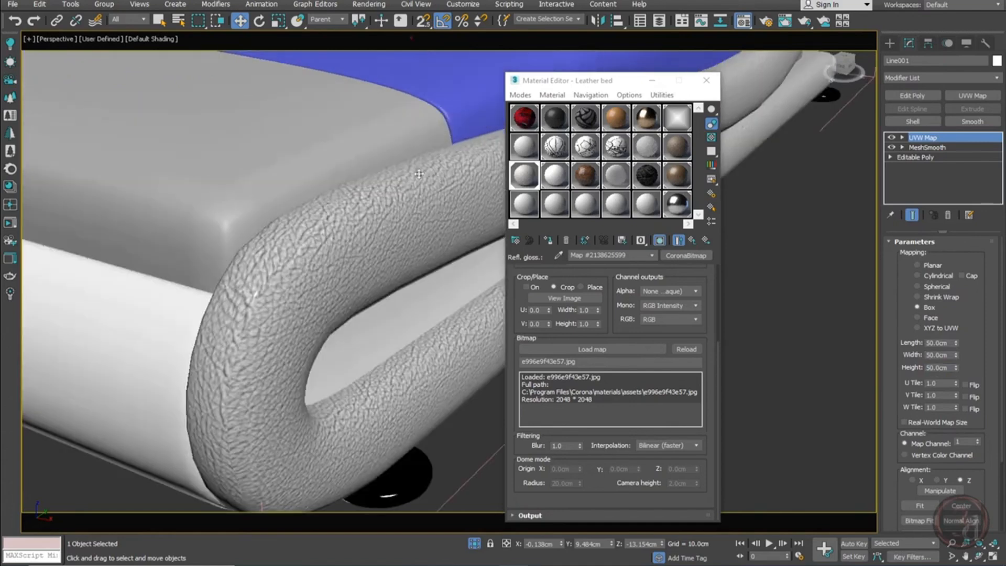
{"action": "mouse_move", "coordinate": [429, 224]}
{"action": "middle_mouse_down", "text": "alt"}
{"action": "mouse_move", "coordinate": [346, 196]}
{"action": "mouse_move", "coordinate": [417, 220]}
{"action": "middle_mouse_up", "text": "alt"}
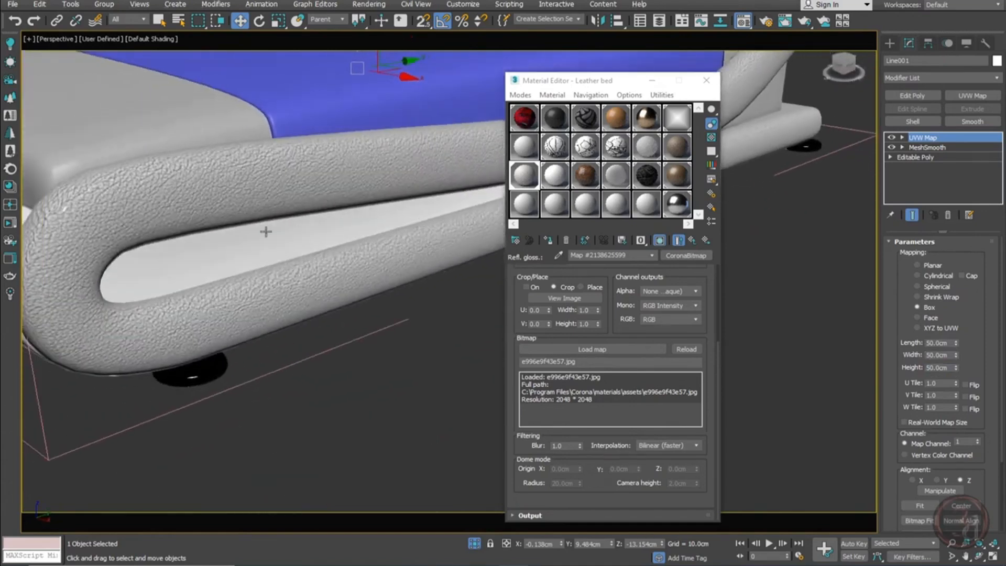
{"action": "middle_click_drag", "start_coordinate": [266, 232], "coordinate": [430, 261]}
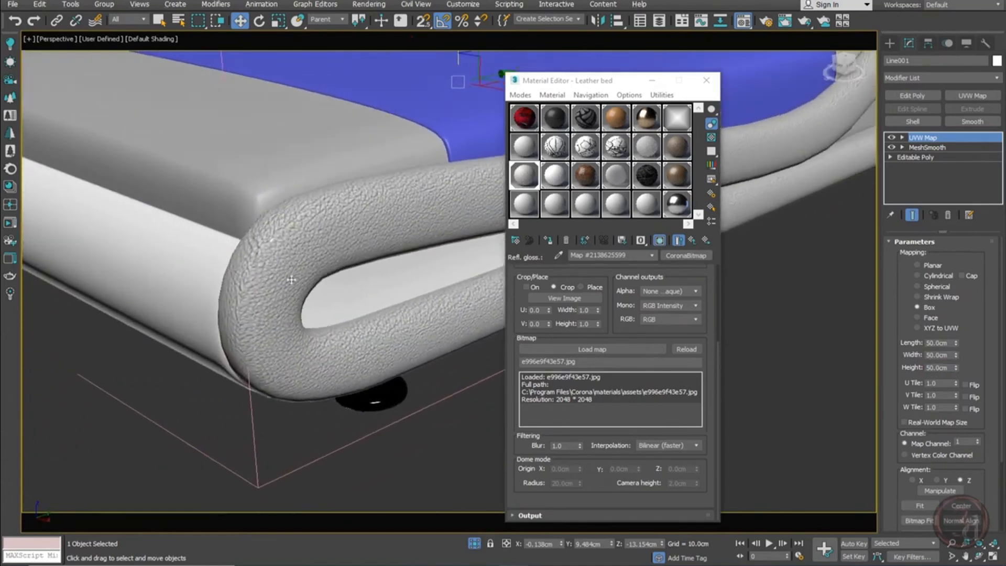
Assign the Leather bed material to the panel at the foot of the bed and copy the side frame's UVW Map modifier onto it
{"action": "right_click", "coordinate": [922, 141]}
{"action": "left_click", "coordinate": [873, 189]}
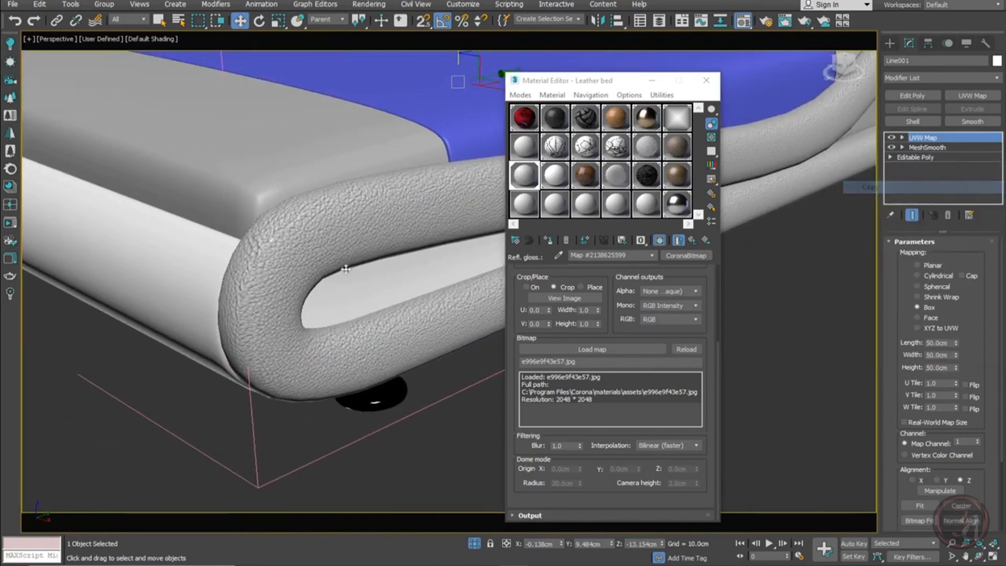
{"action": "left_click", "coordinate": [177, 270]}
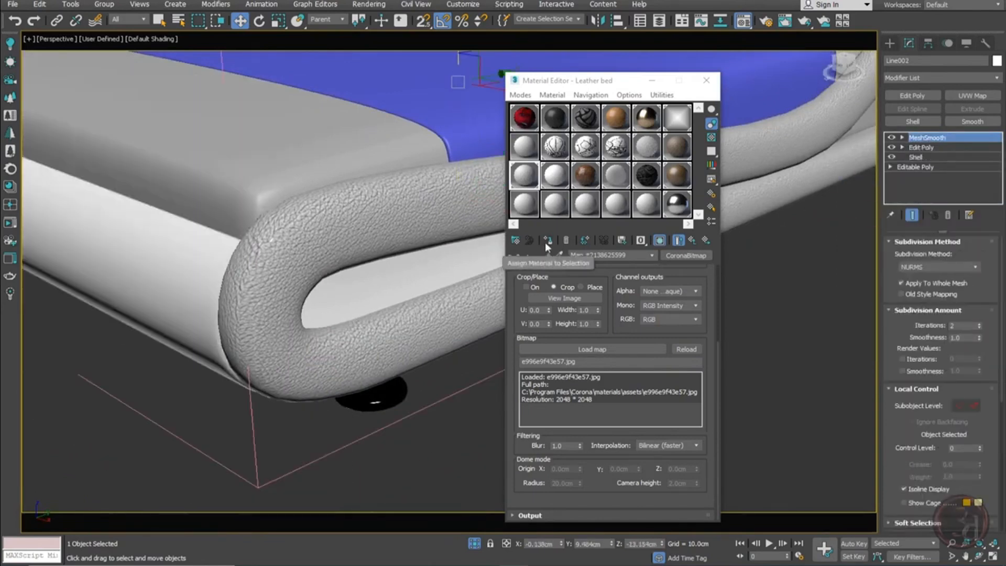
{"action": "left_click", "coordinate": [547, 242]}
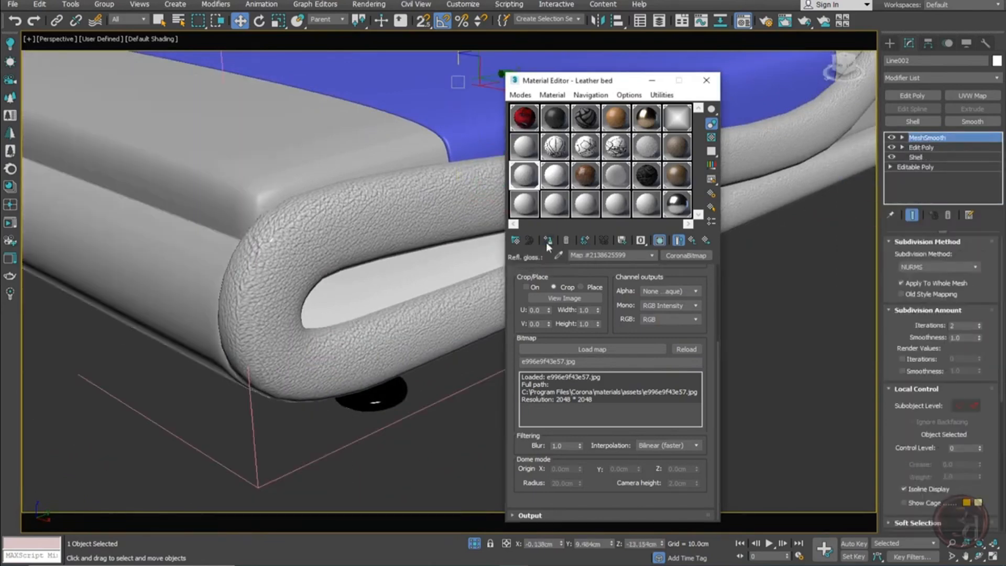
{"action": "right_click", "coordinate": [933, 139]}
{"action": "left_click", "coordinate": [871, 197]}
{"action": "scroll", "coordinate": [360, 288], "scroll_direction": "down", "scroll_amount": 2}
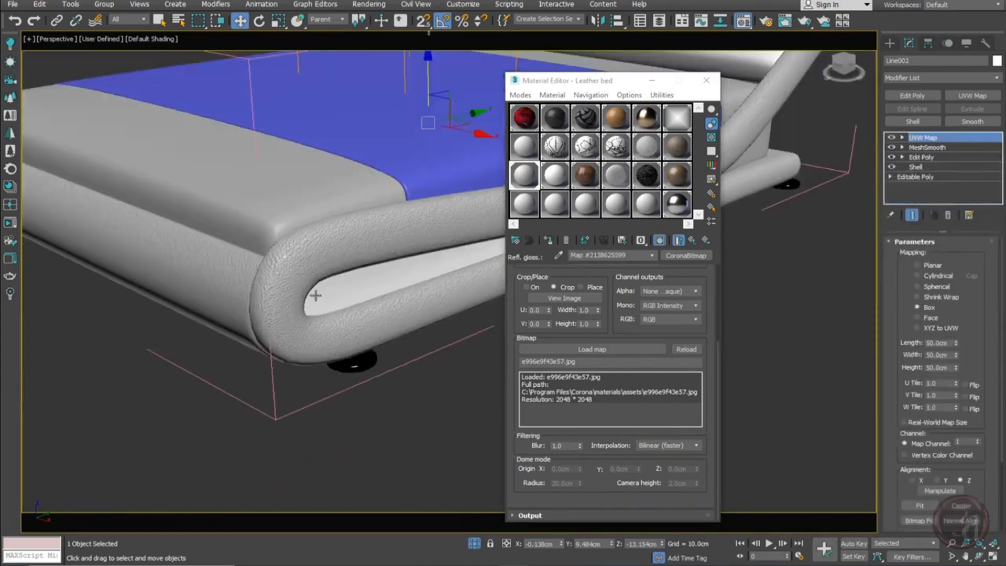
Assign the Leather bed material to the white panel inside the side frame's loop and paste the copied UVW Map modifier onto it
{"action": "left_click", "coordinate": [360, 288]}
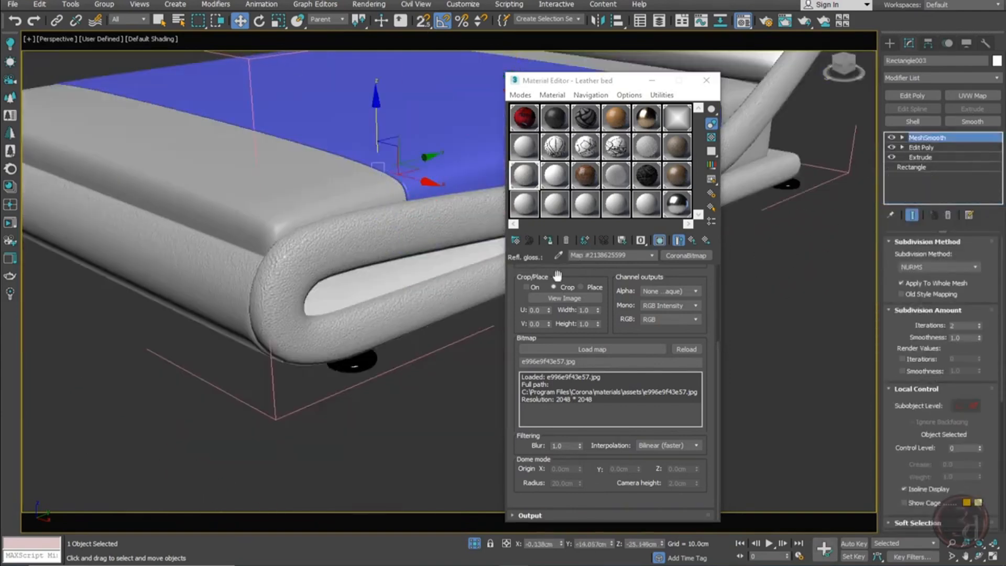
{"action": "left_click", "coordinate": [548, 241]}
{"action": "right_click", "coordinate": [931, 138]}
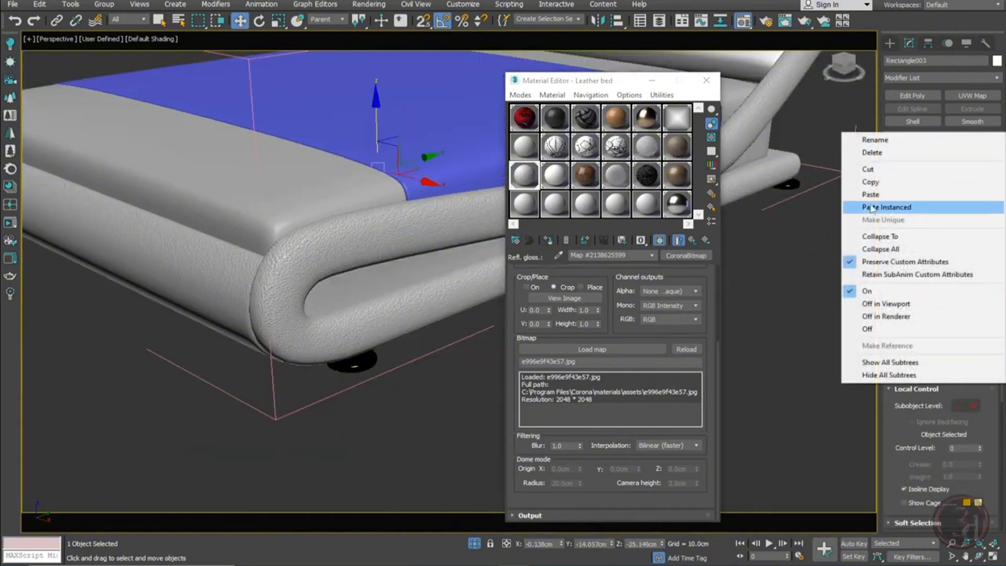
{"action": "left_click", "coordinate": [872, 197]}
Assign the Leather bed material to the headboard cushion and paste the copied UVW Map modifier onto it
{"action": "scroll", "coordinate": [368, 242], "scroll_direction": "down", "scroll_amount": 3}
{"action": "middle_click_drag", "start_coordinate": [373, 233], "coordinate": [287, 276]}
{"action": "scroll", "coordinate": [434, 186], "scroll_direction": "up", "scroll_amount": 5}
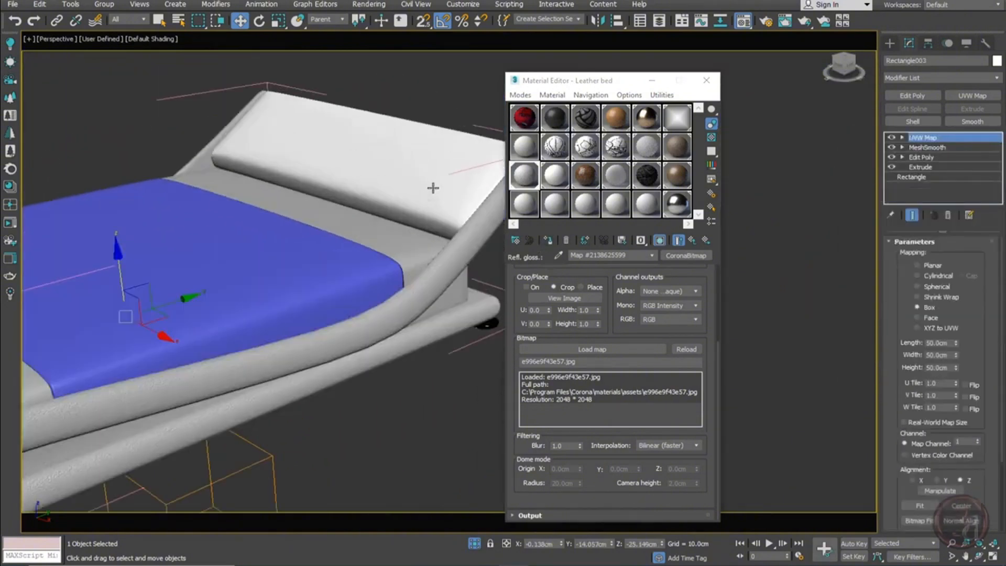
{"action": "left_click", "coordinate": [433, 207]}
{"action": "left_click", "coordinate": [549, 240]}
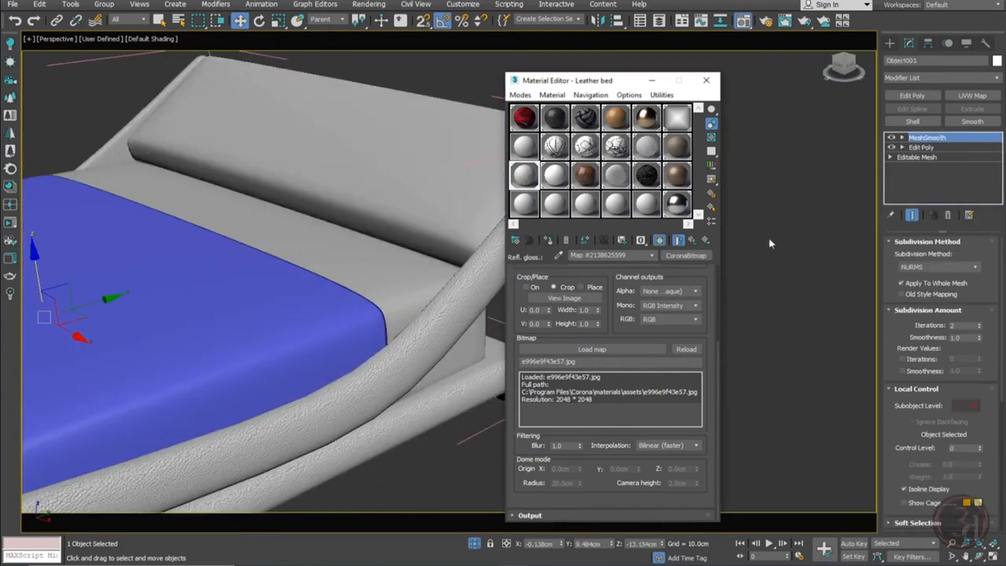
{"action": "right_click", "coordinate": [928, 138]}
{"action": "left_click", "coordinate": [866, 197]}
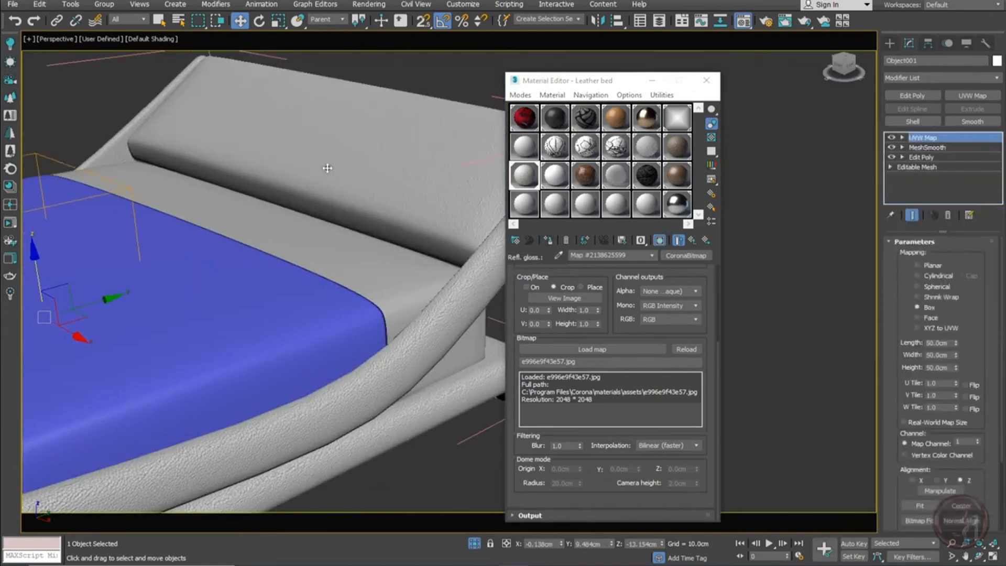
{"action": "scroll", "coordinate": [401, 206], "scroll_direction": "down", "scroll_amount": 2}
{"action": "scroll", "coordinate": [400, 206], "scroll_direction": "down", "scroll_amount": 2}
{"action": "scroll", "coordinate": [437, 266], "scroll_direction": "up", "scroll_amount": 4}
{"action": "scroll", "coordinate": [412, 252], "scroll_direction": "down", "scroll_amount": 6}
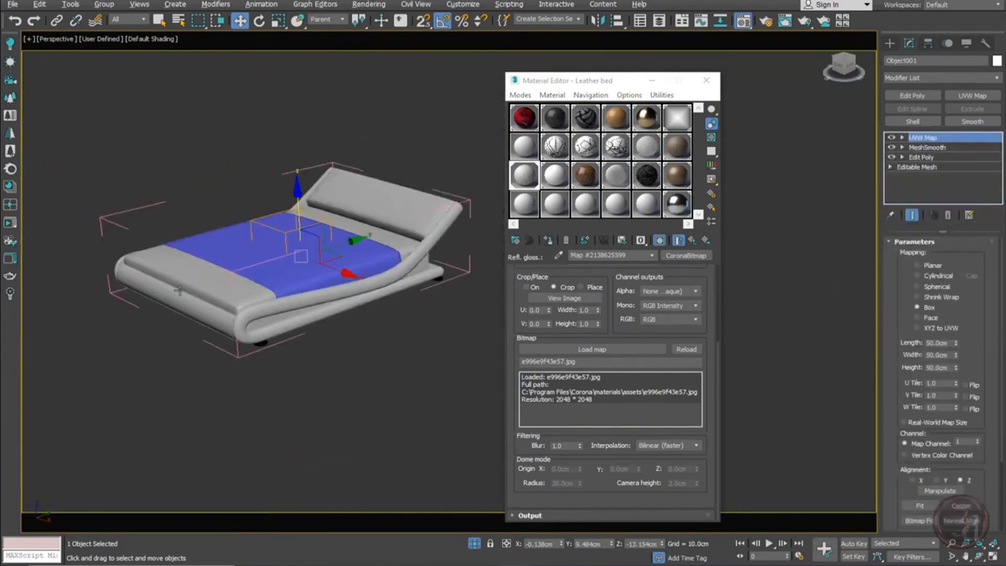
{"action": "middle_click_drag", "start_coordinate": [178, 291], "coordinate": [374, 252], "text": "alt"}
{"action": "scroll", "coordinate": [374, 252], "scroll_direction": "up", "scroll_amount": 6}
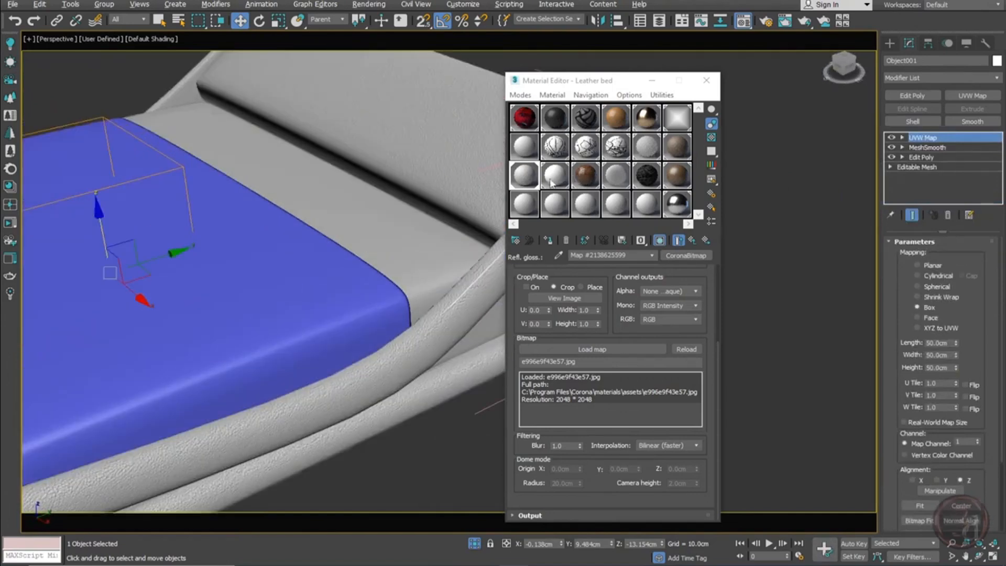
{"action": "left_click", "coordinate": [523, 205]}
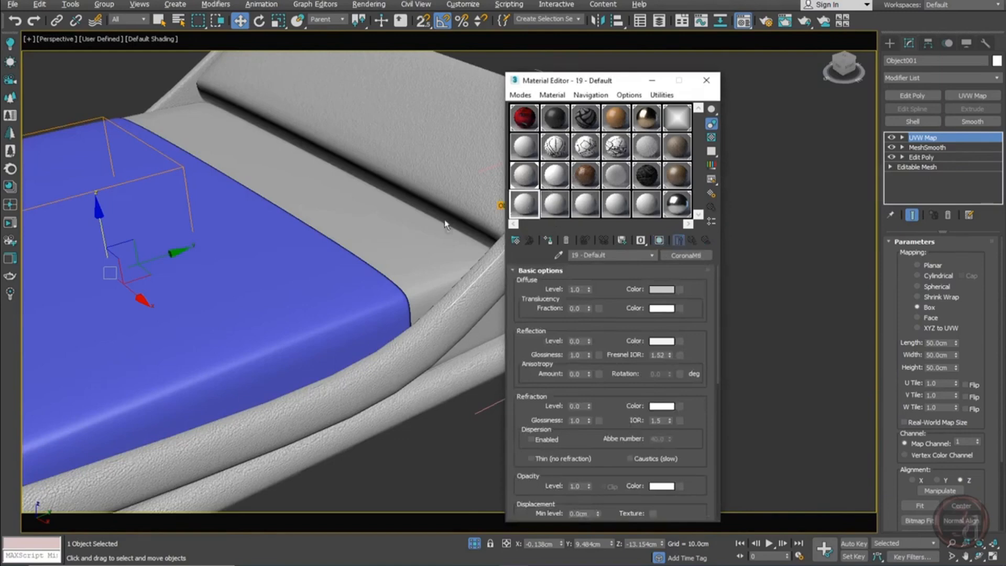
{"action": "scroll", "coordinate": [435, 241], "scroll_direction": "down", "scroll_amount": 6}
{"action": "scroll", "coordinate": [436, 244], "scroll_direction": "up", "scroll_amount": 3}
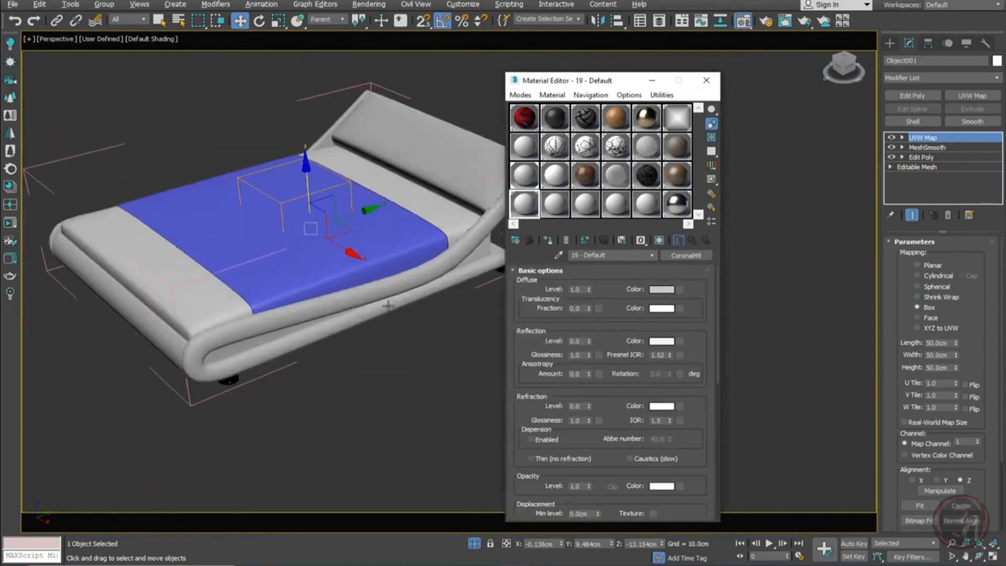
Select the blue mattress cover and give the 20 - Default material a dark brown diffuse colour of RGB 12, 8, 7
{"action": "left_click", "coordinate": [428, 293]}
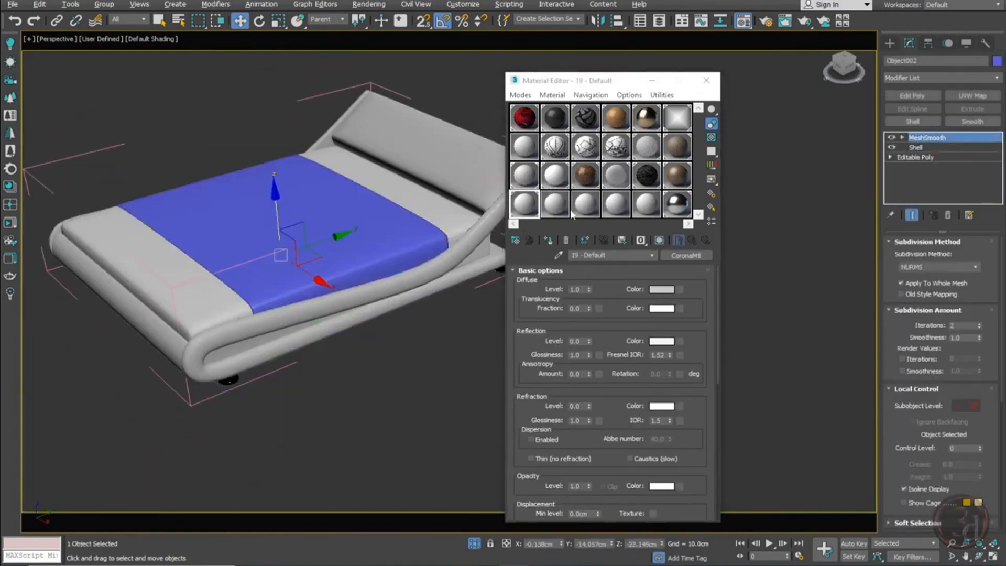
{"action": "left_click", "coordinate": [560, 208]}
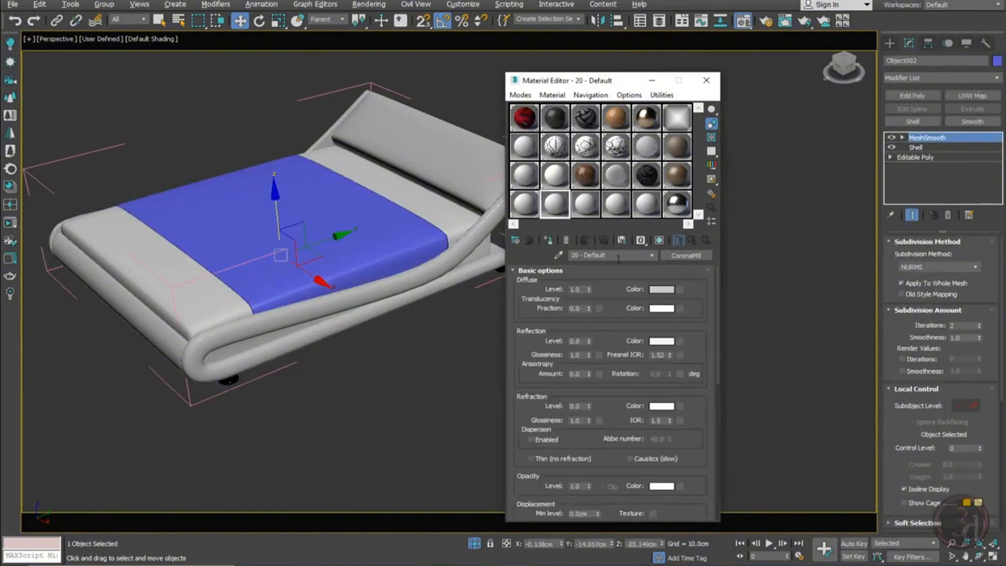
{"action": "left_click", "coordinate": [662, 290]}
{"action": "left_click_drag", "start_coordinate": [397, 118], "coordinate": [439, 108]}
{"action": "left_click", "coordinate": [385, 117]}
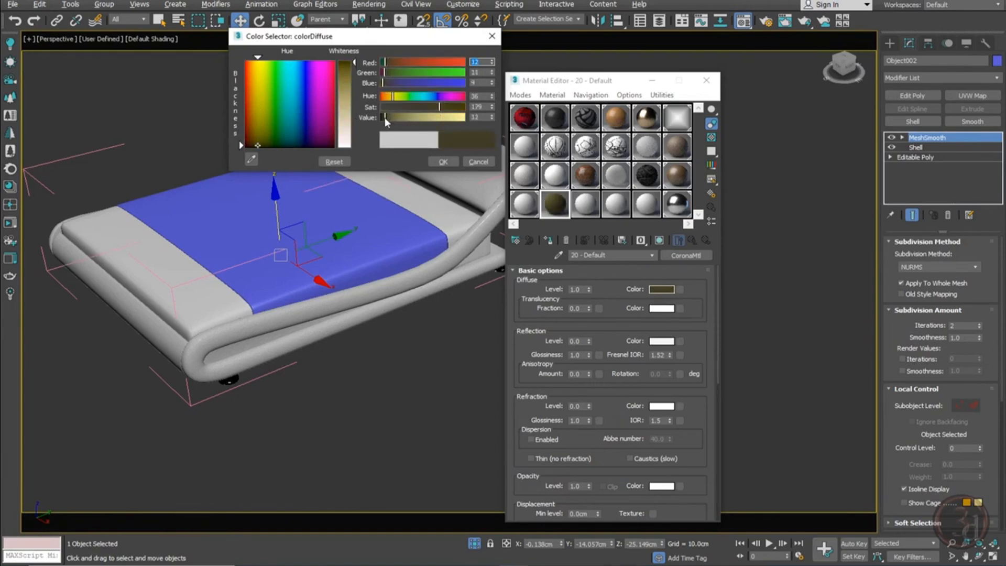
{"action": "left_click_drag", "start_coordinate": [384, 73], "coordinate": [382, 73]}
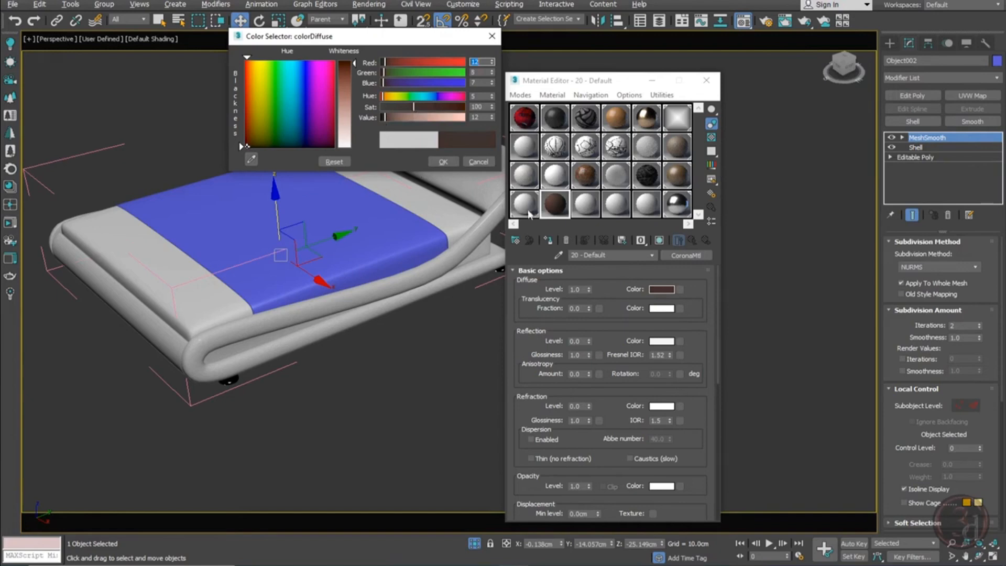
Set the brown material's reflection level to 1.0, glossiness to 0.61, Fresnel IOR to 2.0 and anisotropy to 0.29
{"action": "left_click_drag", "start_coordinate": [589, 341], "coordinate": [591, 276]}
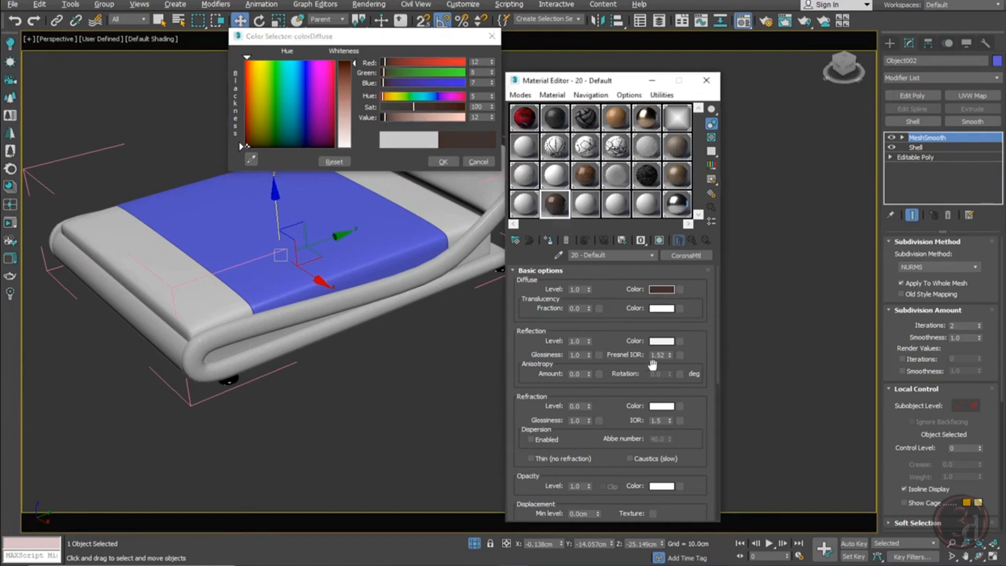
{"action": "left_click_drag", "start_coordinate": [670, 354], "coordinate": [670, 336]}
{"action": "left_click_drag", "start_coordinate": [594, 374], "coordinate": [592, 355]}
{"action": "left_click", "coordinate": [444, 162]}
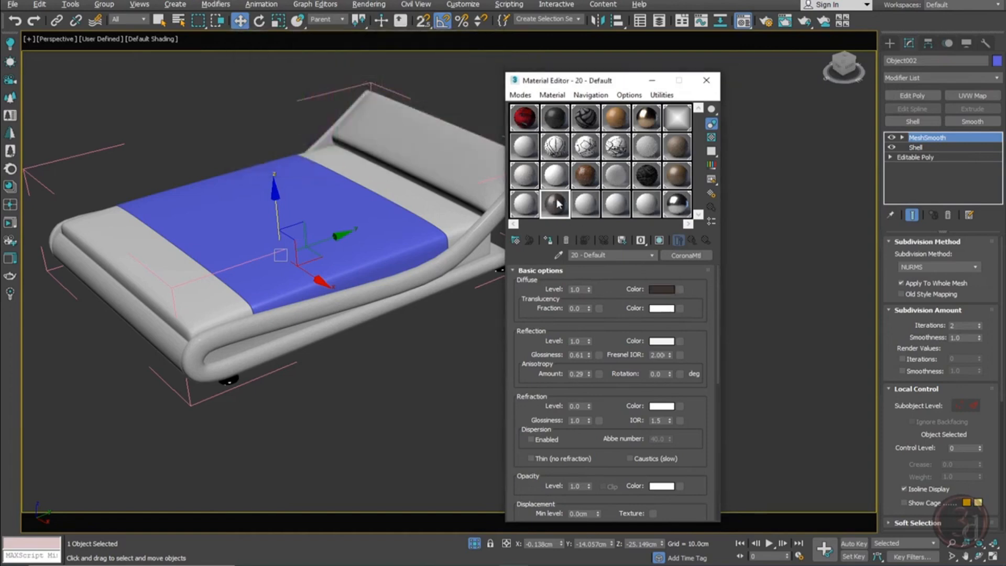
Assign the dark brown material to the blue mattress cover, clear the selection and leave the bed's isolation view
{"action": "left_click_drag", "start_coordinate": [555, 204], "coordinate": [389, 232]}
{"action": "left_click", "coordinate": [441, 350]}
{"action": "scroll", "coordinate": [301, 325], "scroll_direction": "down", "scroll_amount": 5}
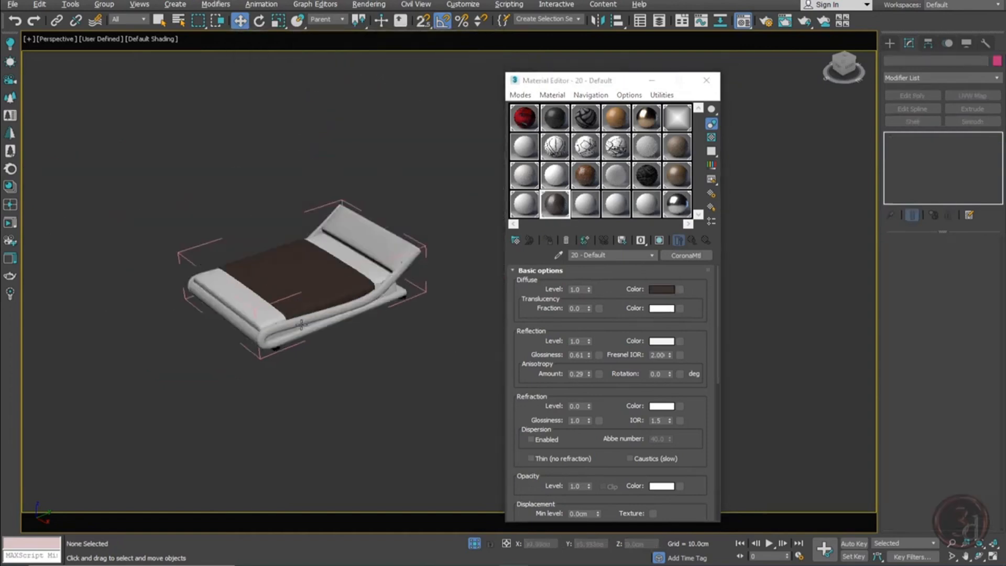
{"action": "left_click_drag", "start_coordinate": [456, 171], "coordinate": [139, 418]}
{"action": "left_click", "coordinate": [414, 359]}
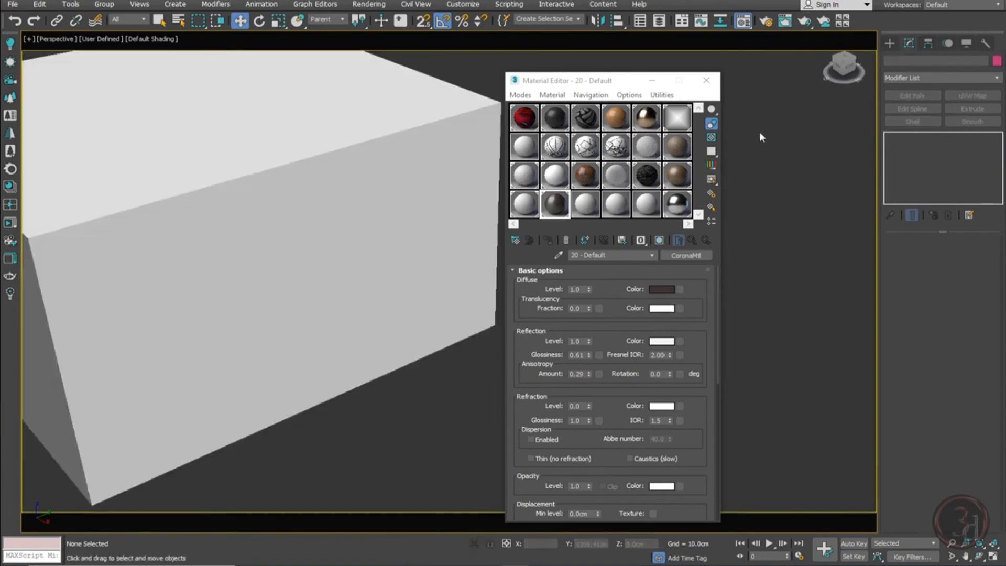
Close the material editor, return to the camera view and isolate the table lamp beside the armless bed side nearest the camera in perspective
{"action": "left_click", "coordinate": [706, 80]}
{"action": "key", "text": "c"}
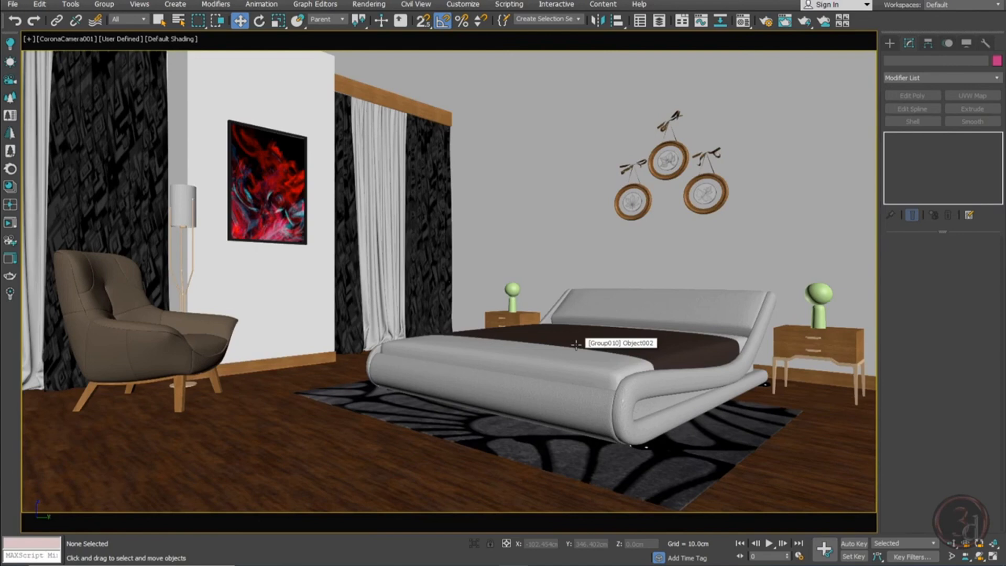
{"action": "left_click", "coordinate": [820, 292]}
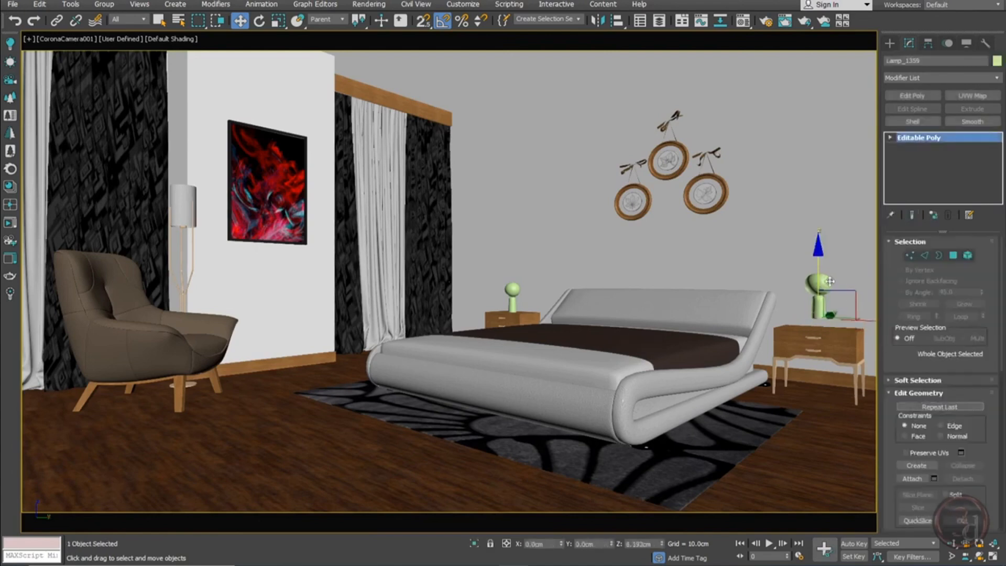
{"action": "key", "text": "alt+q"}
{"action": "key", "text": "p"}
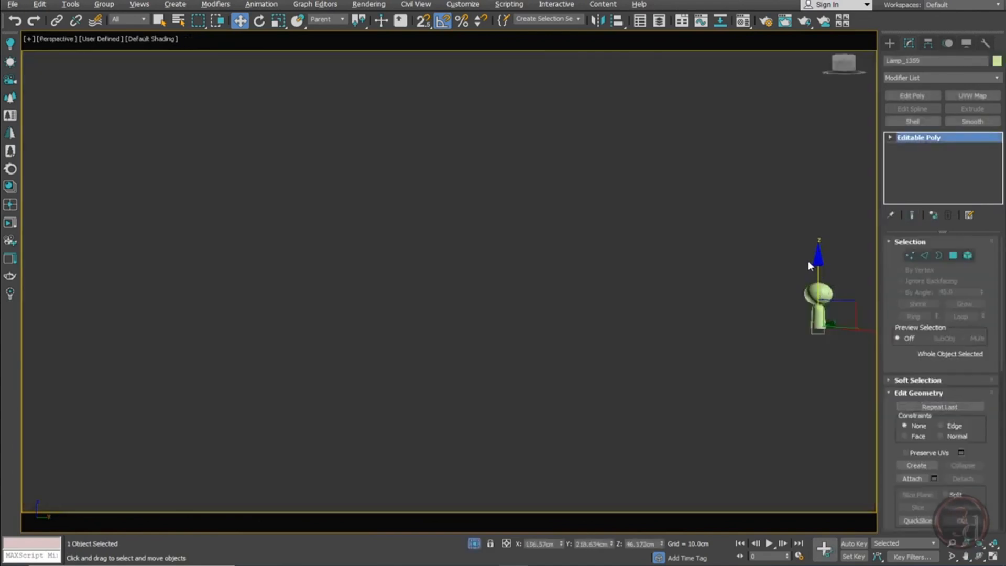
{"action": "key", "text": "z"}
{"action": "middle_click_drag", "start_coordinate": [455, 289], "coordinate": [501, 276], "text": "alt"}
{"action": "scroll", "coordinate": [497, 305], "scroll_direction": "down", "scroll_amount": 1}
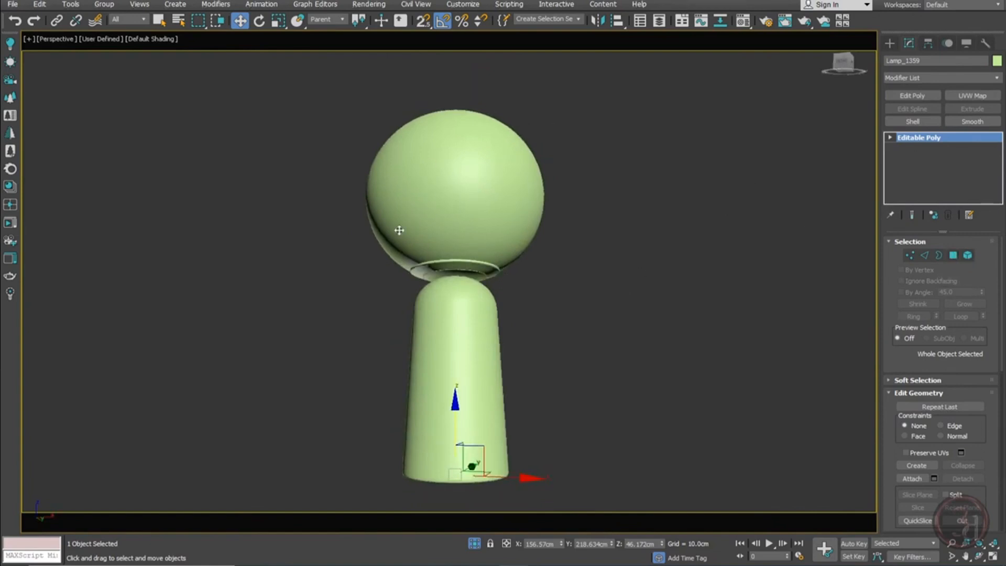
Detach the lamp's tapered base element as a separate object
{"action": "left_click", "coordinate": [968, 255]}
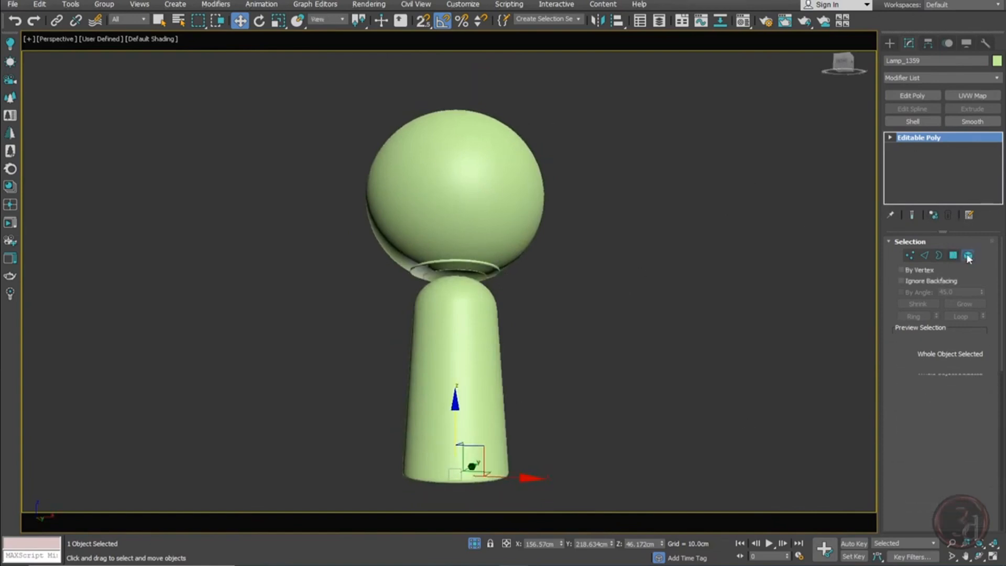
{"action": "left_click", "coordinate": [488, 217]}
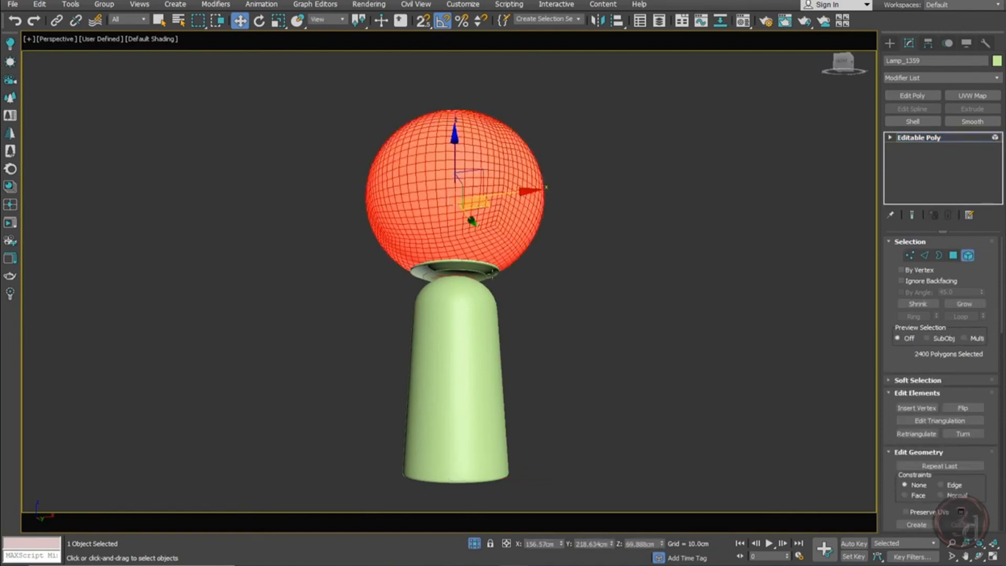
{"action": "left_click", "coordinate": [474, 272]}
{"action": "left_click", "coordinate": [467, 309]}
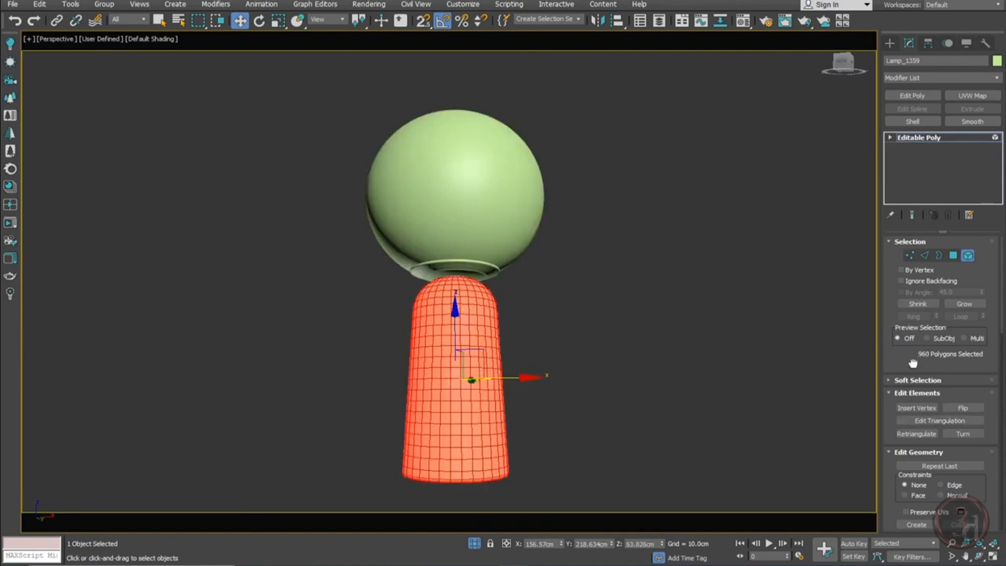
{"action": "left_click_drag", "start_coordinate": [915, 361], "coordinate": [934, 183]}
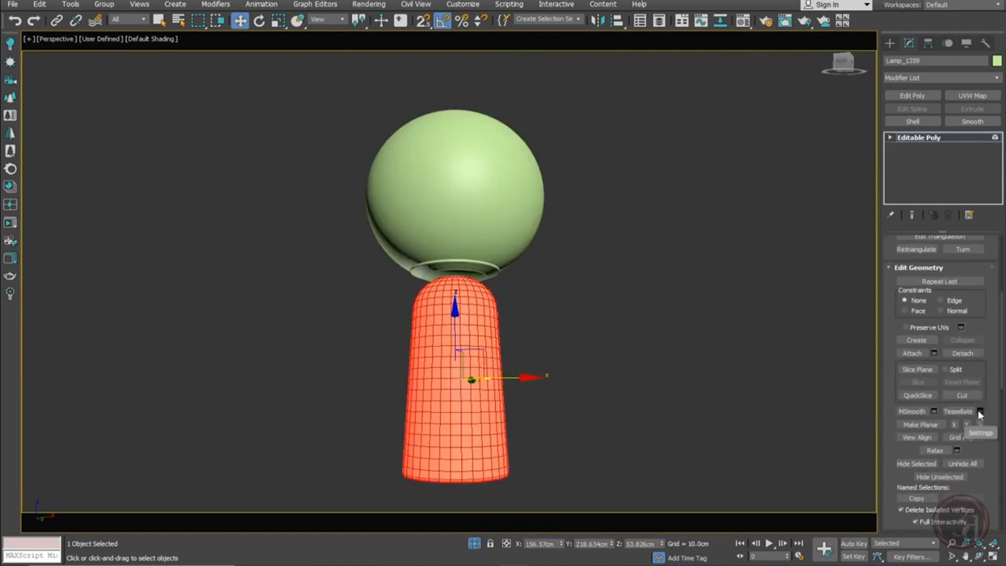
{"action": "left_click_drag", "start_coordinate": [993, 371], "coordinate": [979, 319]}
{"action": "left_click", "coordinate": [963, 306]}
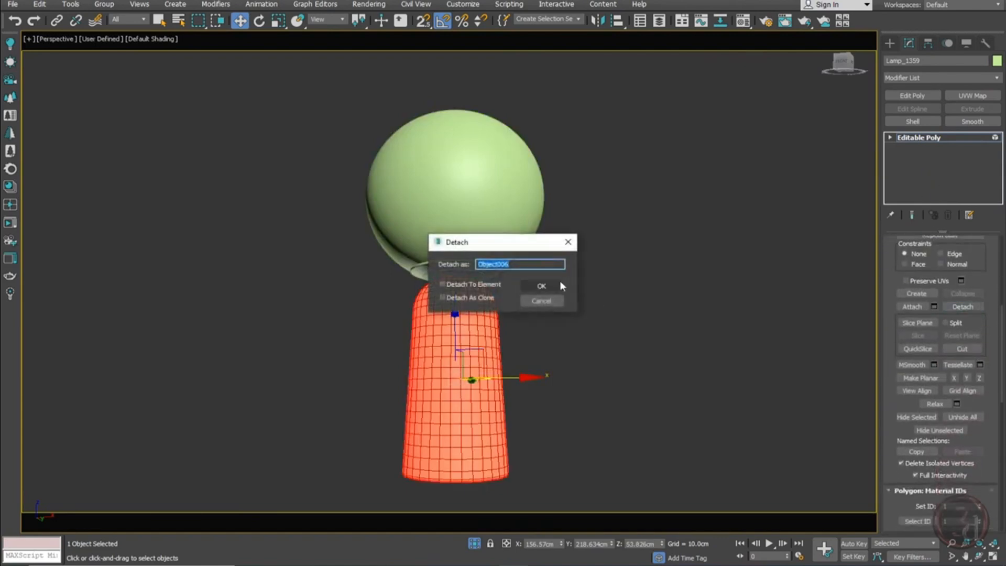
{"action": "left_click", "coordinate": [551, 285]}
Detach the thin ring element between the lamp's globe and base as its own object
{"action": "left_click", "coordinate": [469, 270]}
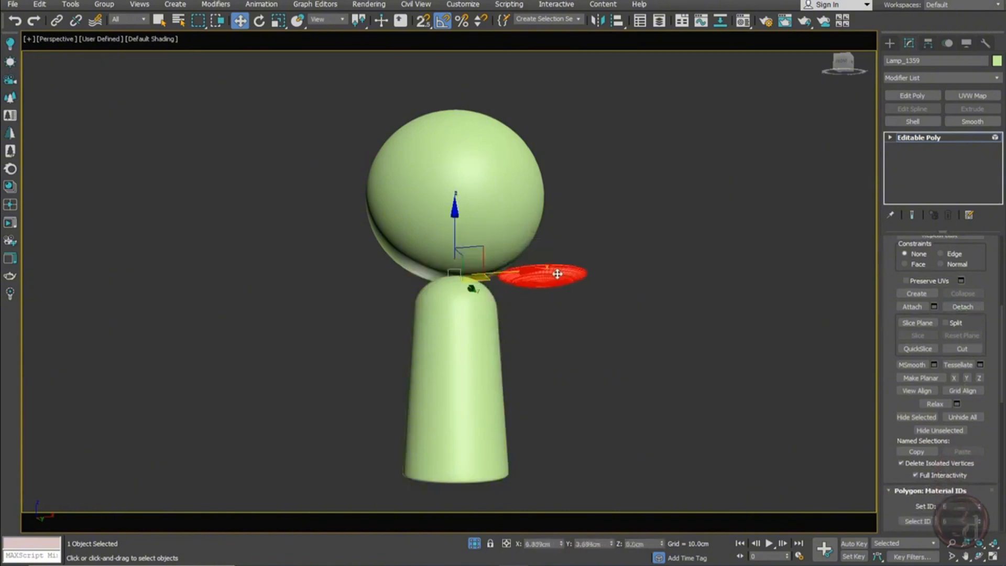
{"action": "left_click", "coordinate": [981, 365]}
{"action": "left_click", "coordinate": [490, 322]}
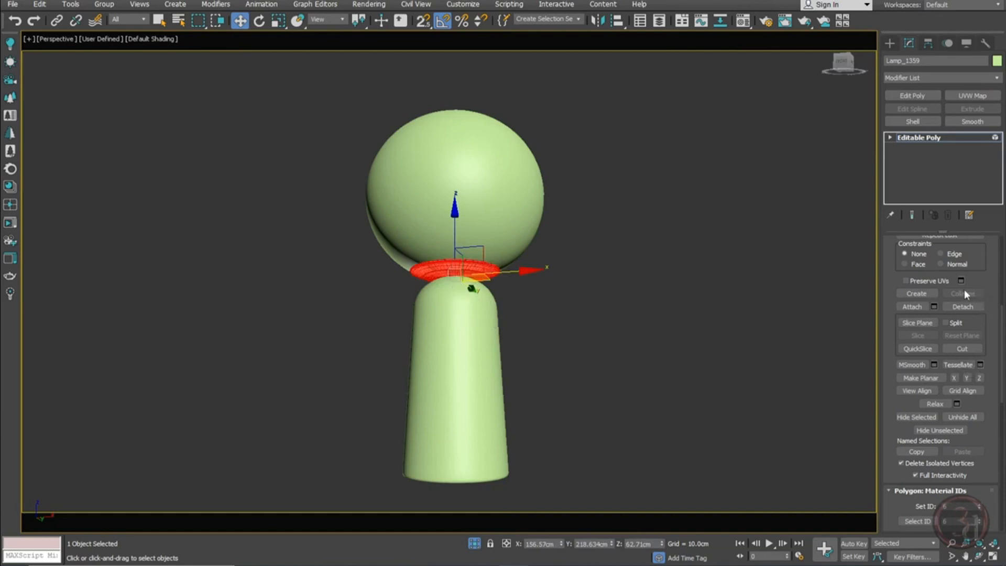
{"action": "left_click", "coordinate": [963, 307]}
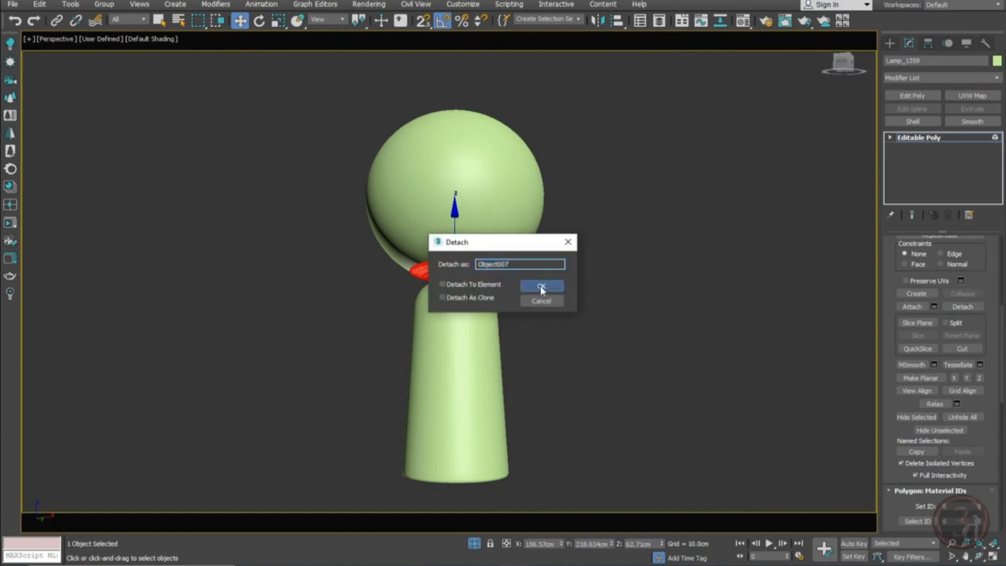
{"action": "left_click", "coordinate": [541, 288]}
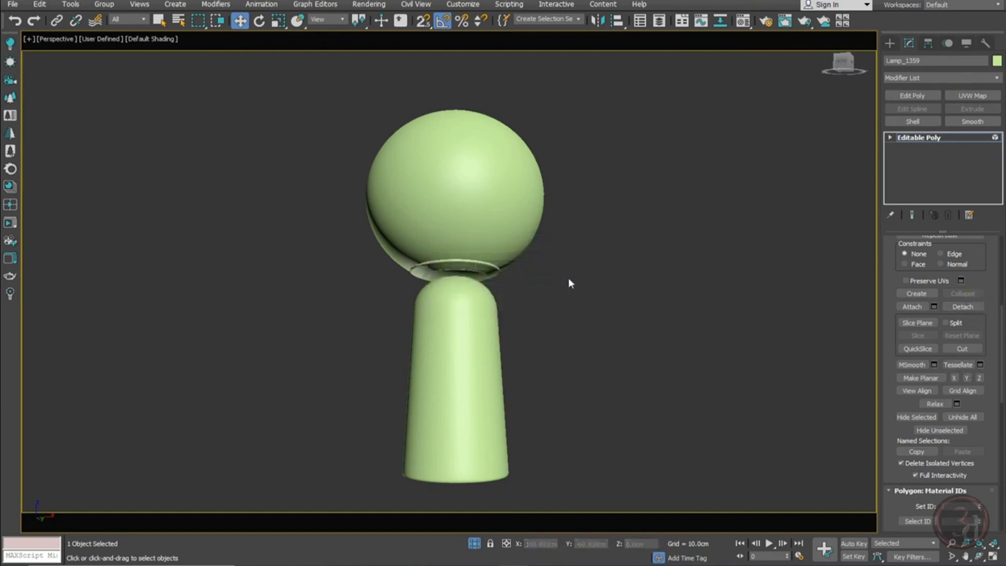
Leave element editing, select the detached ring and give it a teal object colour
{"action": "left_click", "coordinate": [939, 139]}
{"action": "left_click", "coordinate": [671, 272]}
{"action": "left_click_drag", "start_coordinate": [492, 272], "coordinate": [537, 298]}
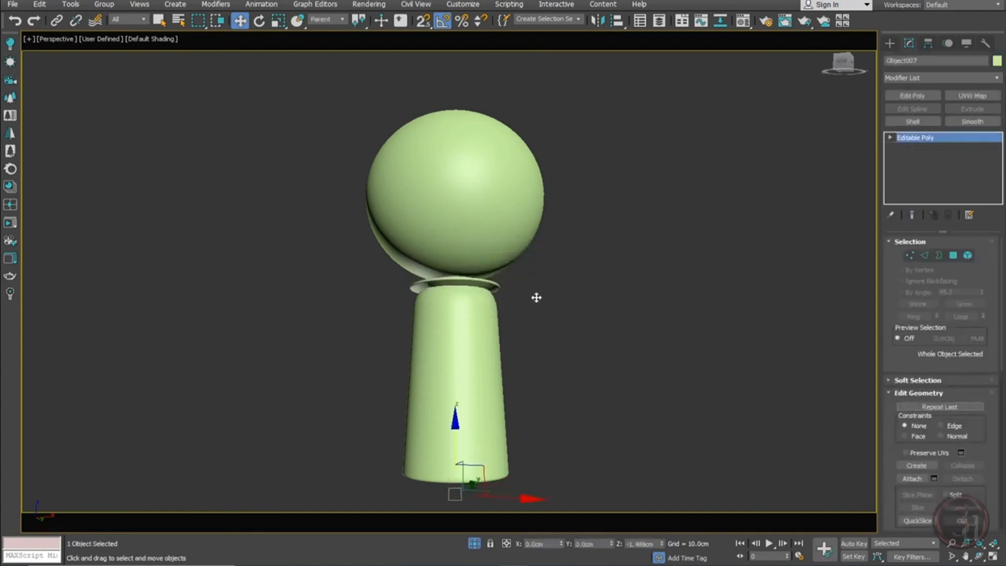
{"action": "right_click", "coordinate": [538, 298]}
{"action": "left_click", "coordinate": [998, 61]}
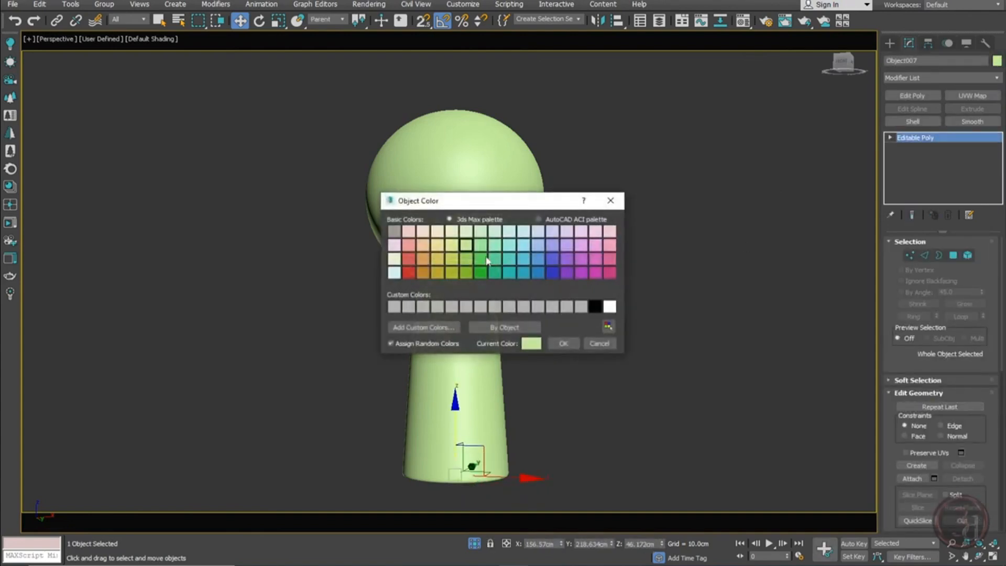
{"action": "left_click", "coordinate": [513, 262]}
{"action": "left_click", "coordinate": [563, 343]}
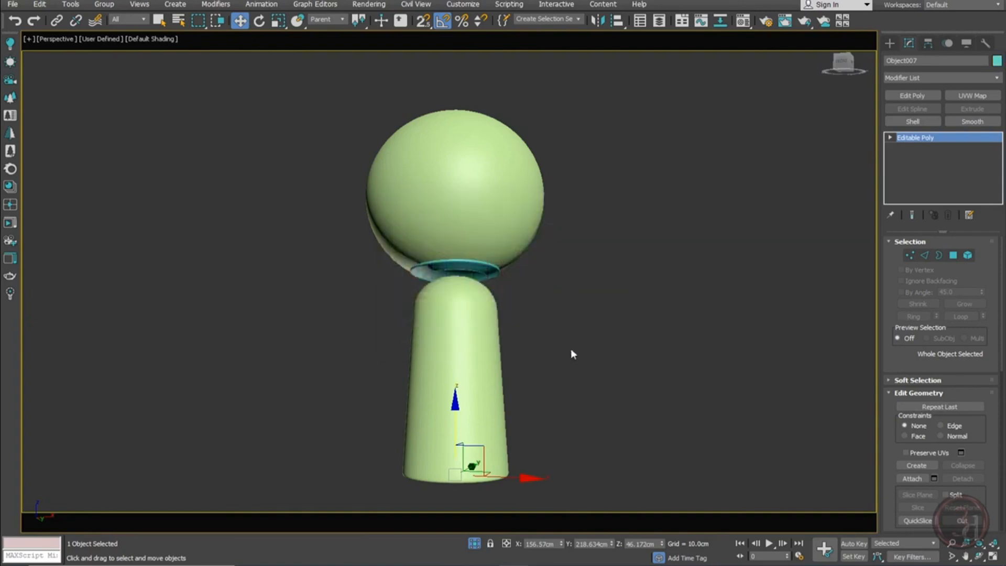
Give the detached lamp base a light orange object colour
{"action": "left_click", "coordinate": [571, 348]}
{"action": "left_click", "coordinate": [472, 319]}
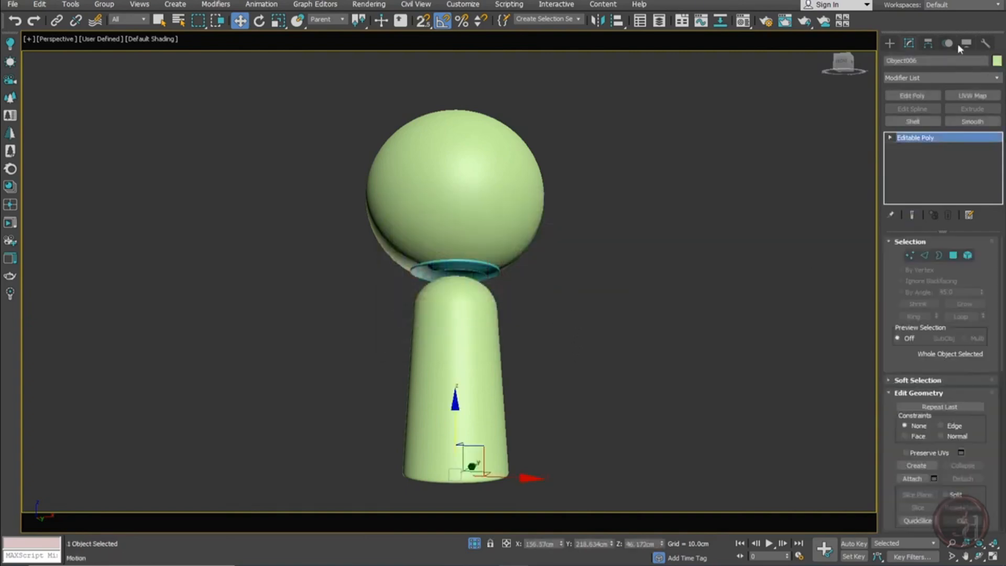
{"action": "left_click", "coordinate": [998, 61]}
{"action": "left_click", "coordinate": [423, 245]}
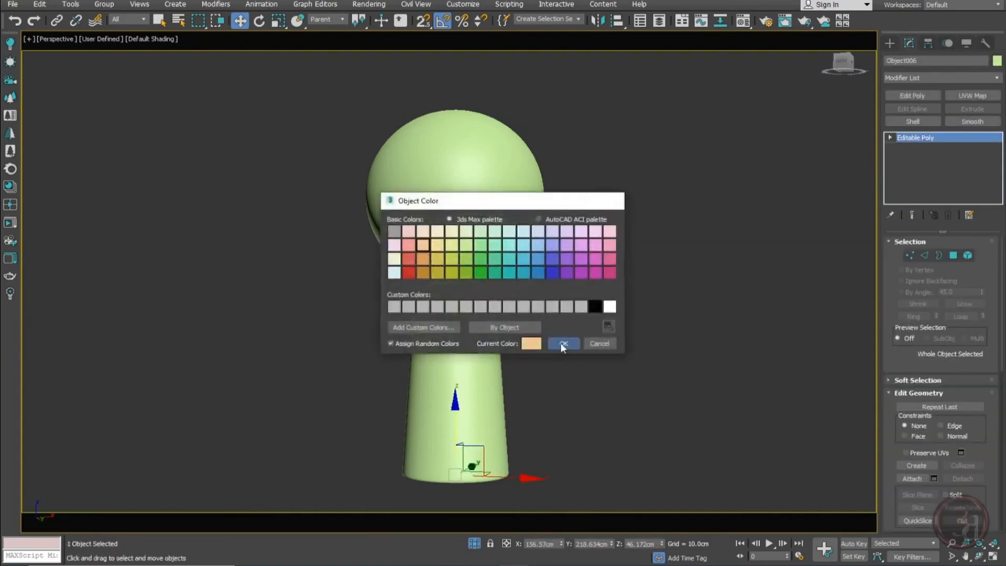
{"action": "left_click", "coordinate": [560, 343]}
Assign the Brass Brushed Clean material to the ring between the globe and the base
{"action": "left_click", "coordinate": [507, 307]}
{"action": "left_click", "coordinate": [439, 196]}
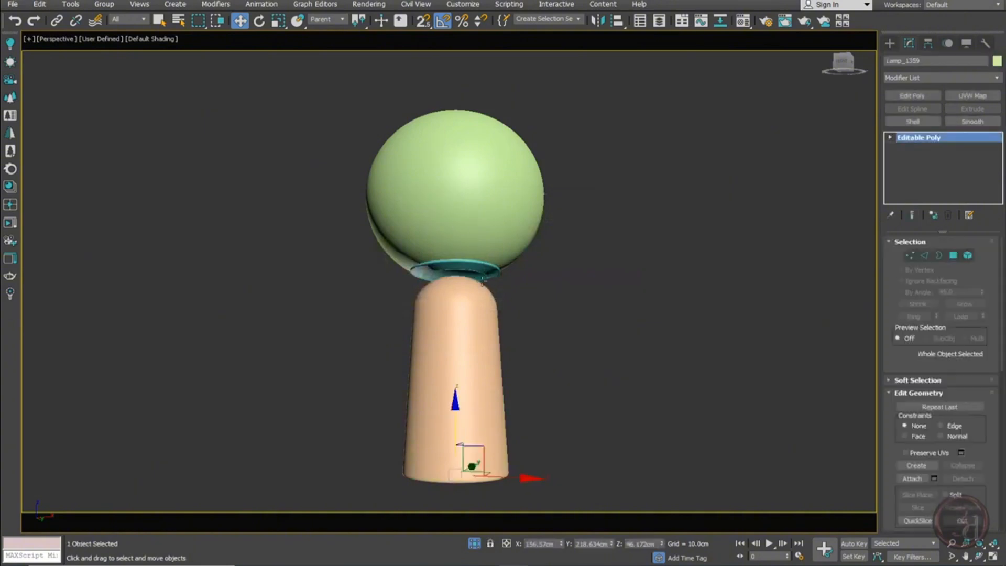
{"action": "left_click", "coordinate": [500, 273]}
{"action": "key", "text": "m"}
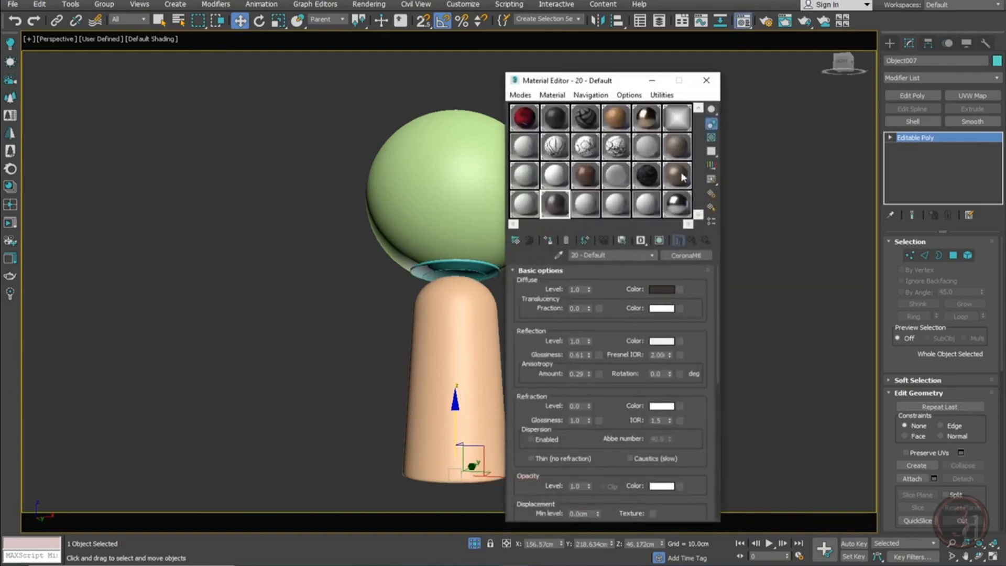
{"action": "left_click", "coordinate": [647, 119]}
{"action": "left_click", "coordinate": [550, 240]}
{"action": "left_click_drag", "start_coordinate": [603, 86], "coordinate": [680, 89]}
Select the lamp base, load Marble White from the Corona library's Stone category into an unused material slot and close the library
{"action": "left_click", "coordinate": [465, 348]}
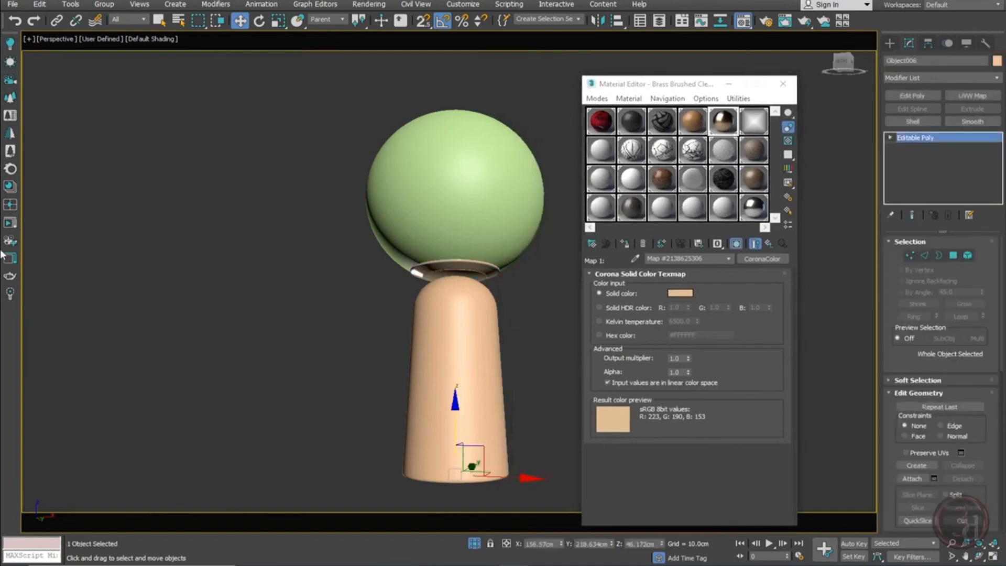
{"action": "left_click", "coordinate": [9, 204]}
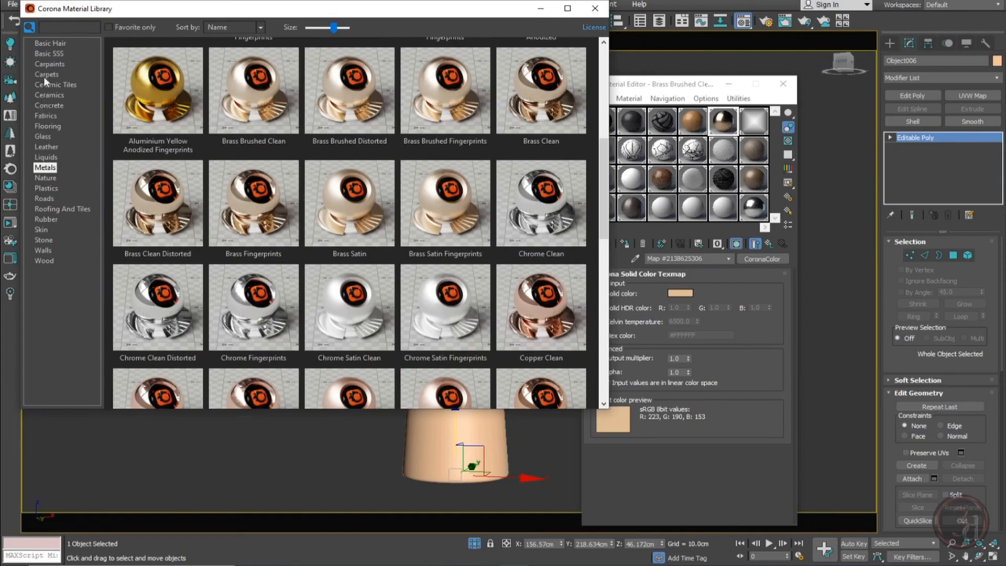
{"action": "left_click", "coordinate": [46, 117]}
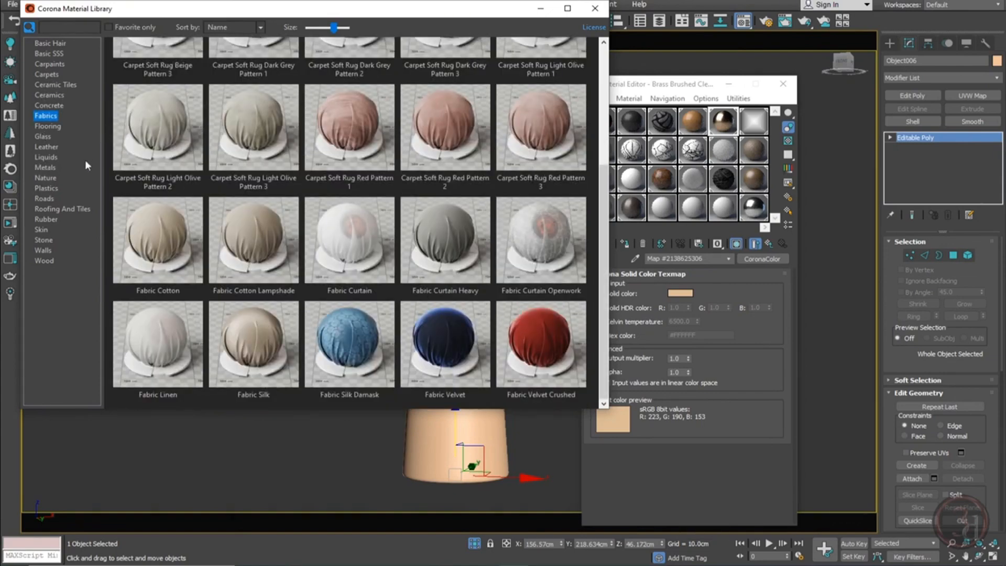
{"action": "left_click", "coordinate": [43, 240]}
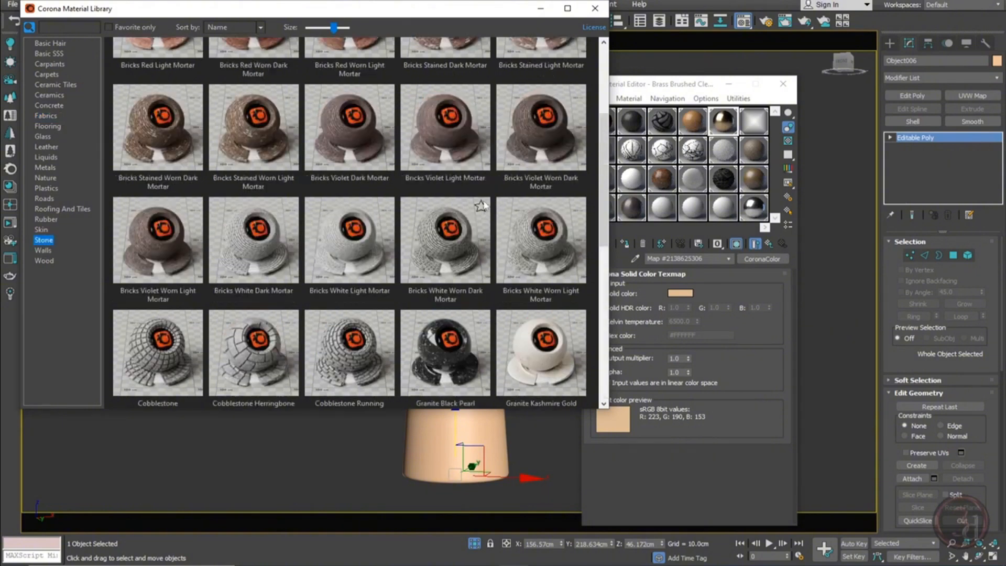
{"action": "scroll", "coordinate": [442, 191], "scroll_direction": "down", "scroll_amount": 3}
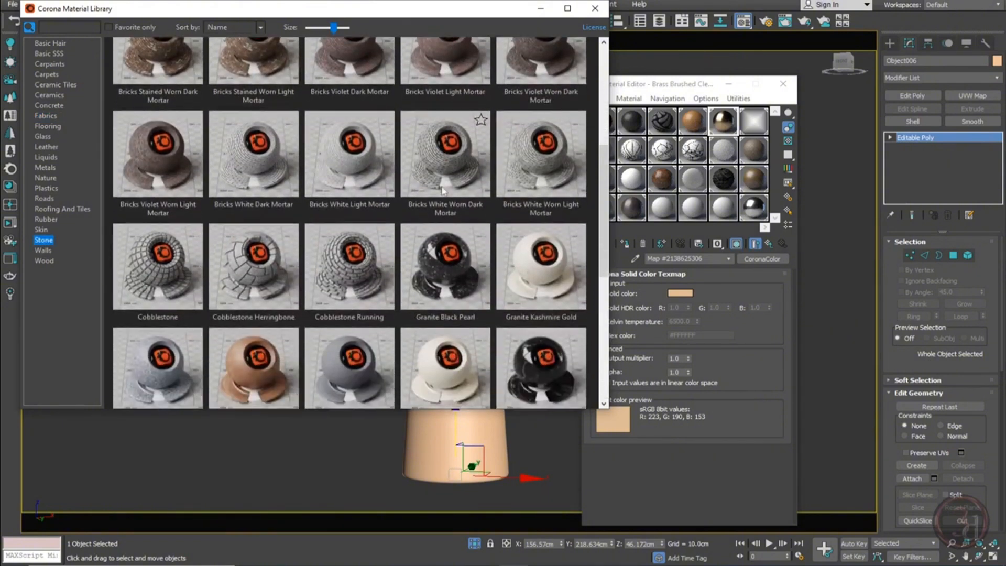
{"action": "scroll", "coordinate": [443, 184], "scroll_direction": "down", "scroll_amount": 1}
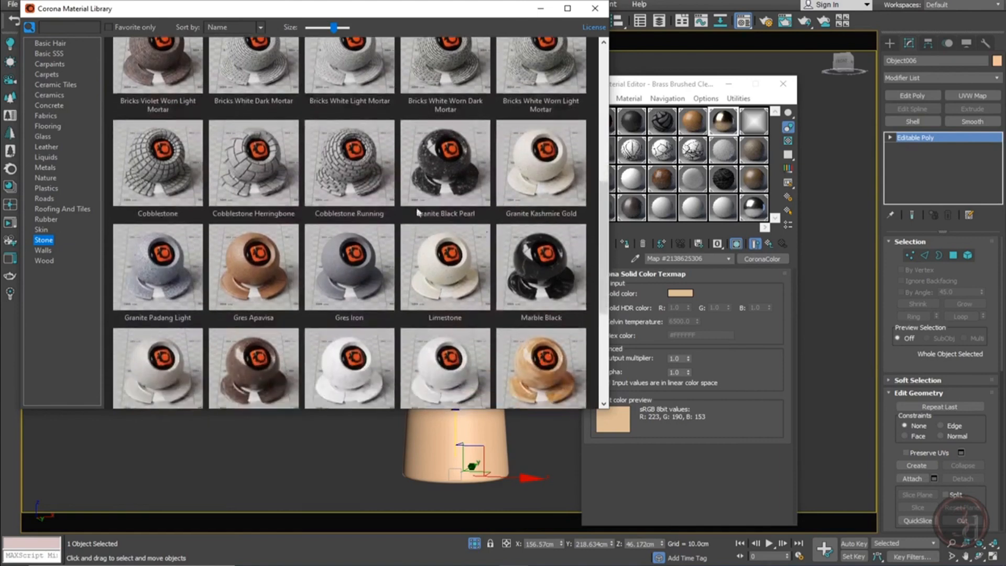
{"action": "scroll", "coordinate": [543, 283], "scroll_direction": "down", "scroll_amount": 1}
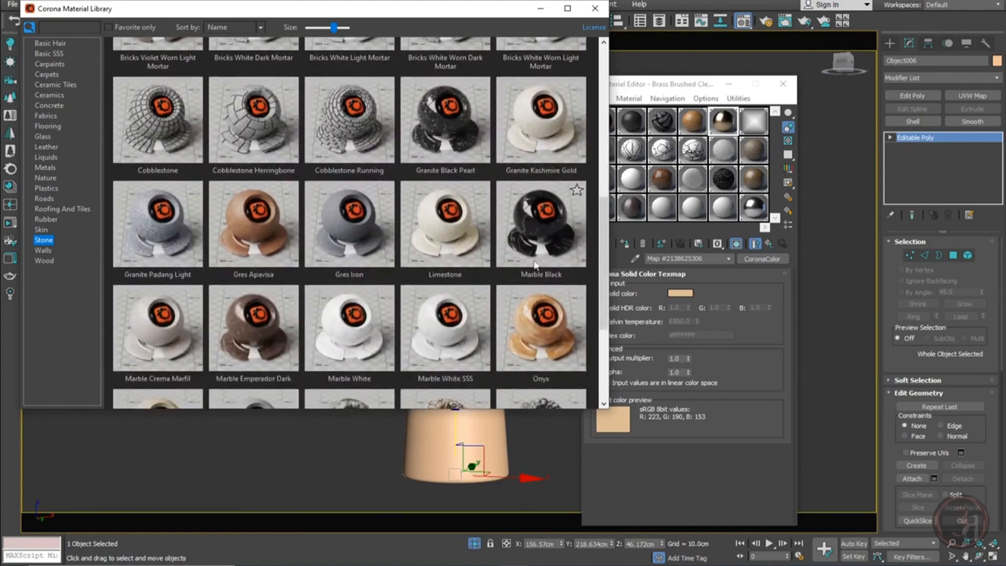
{"action": "left_click", "coordinate": [336, 336]}
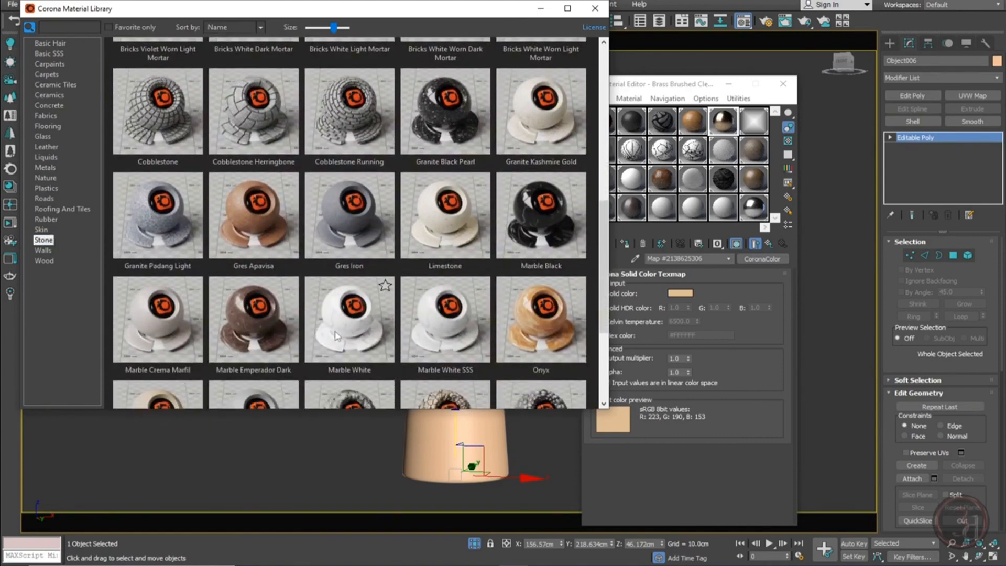
{"action": "left_click", "coordinate": [726, 209]}
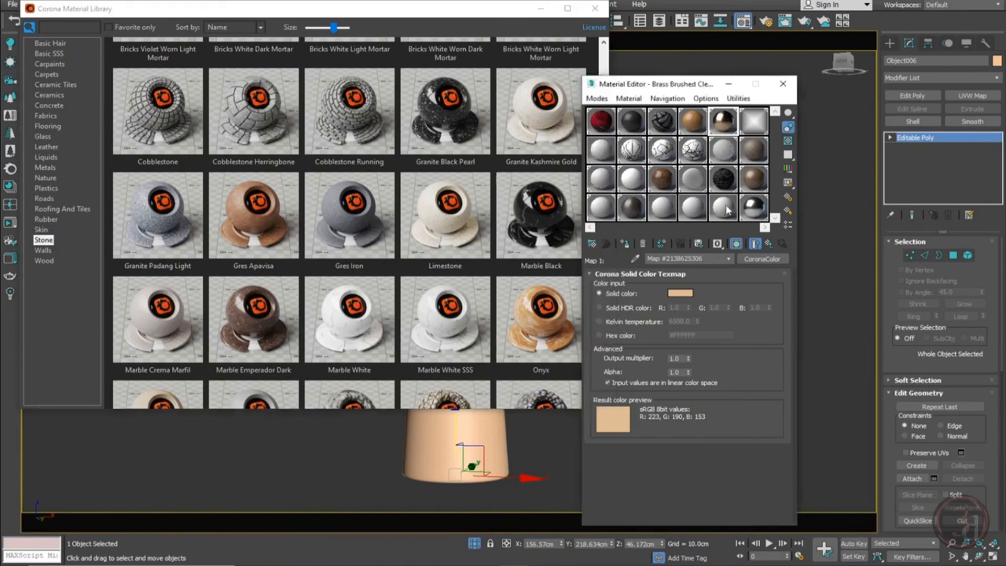
{"action": "left_click", "coordinate": [595, 8]}
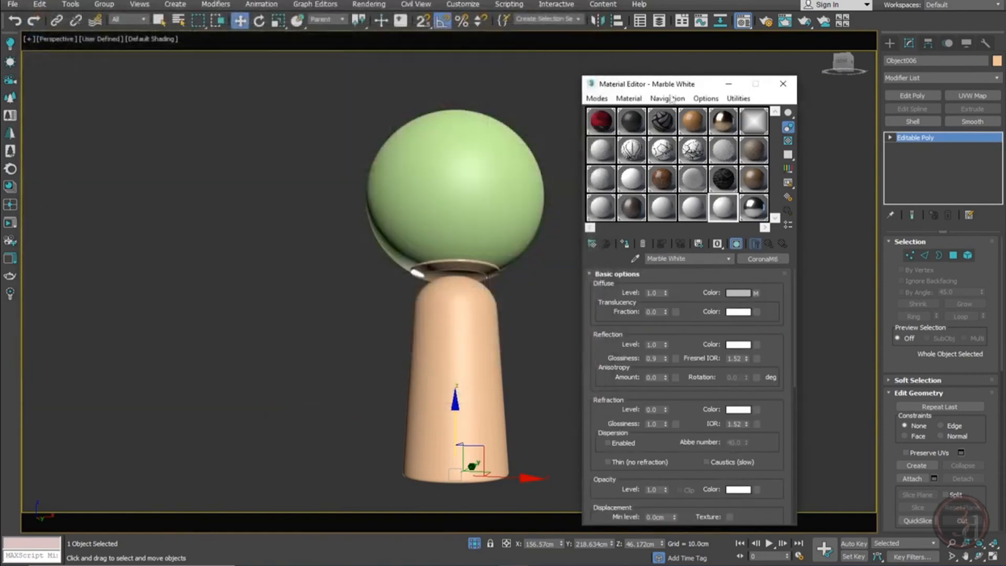
Assign the Marble White material to the lamp base and add a UVW Map modifier to it
{"action": "left_click_drag", "start_coordinate": [728, 208], "coordinate": [483, 321]}
{"action": "left_click", "coordinate": [478, 348]}
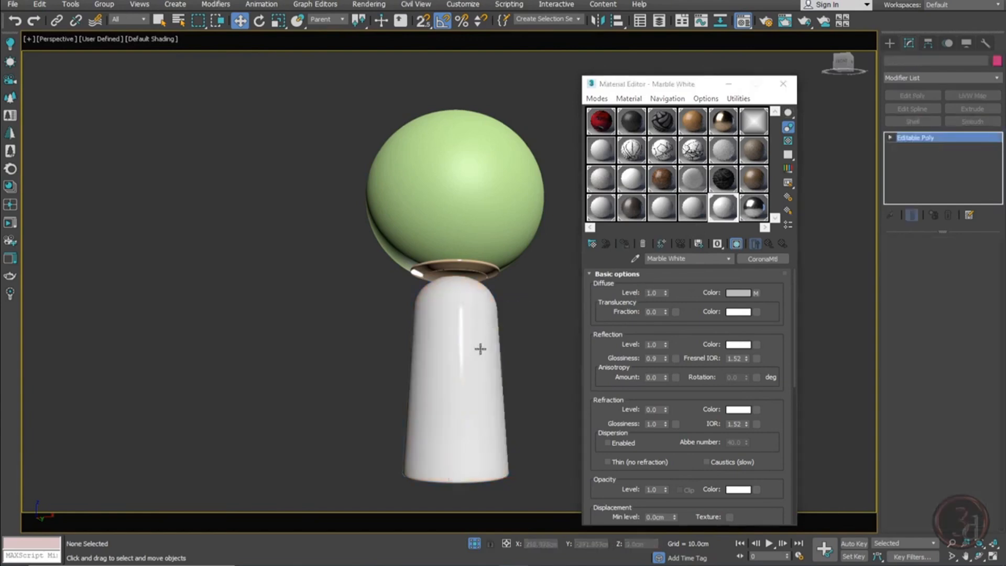
{"action": "left_click", "coordinate": [965, 96]}
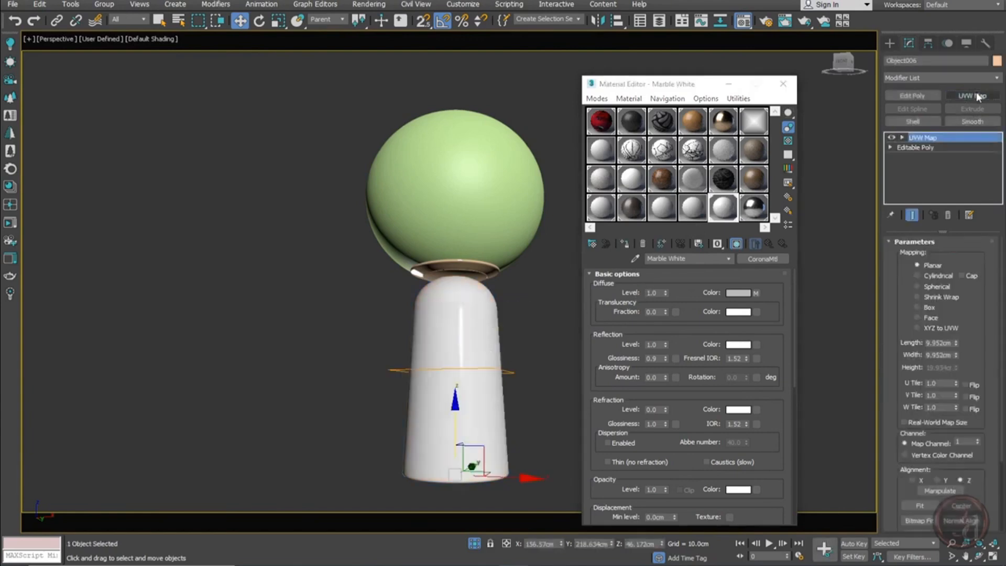
Switch the lamp base's UVW mapping to Box with length, width and height of 1 cm
{"action": "scroll", "coordinate": [525, 315], "scroll_direction": "up", "scroll_amount": 5}
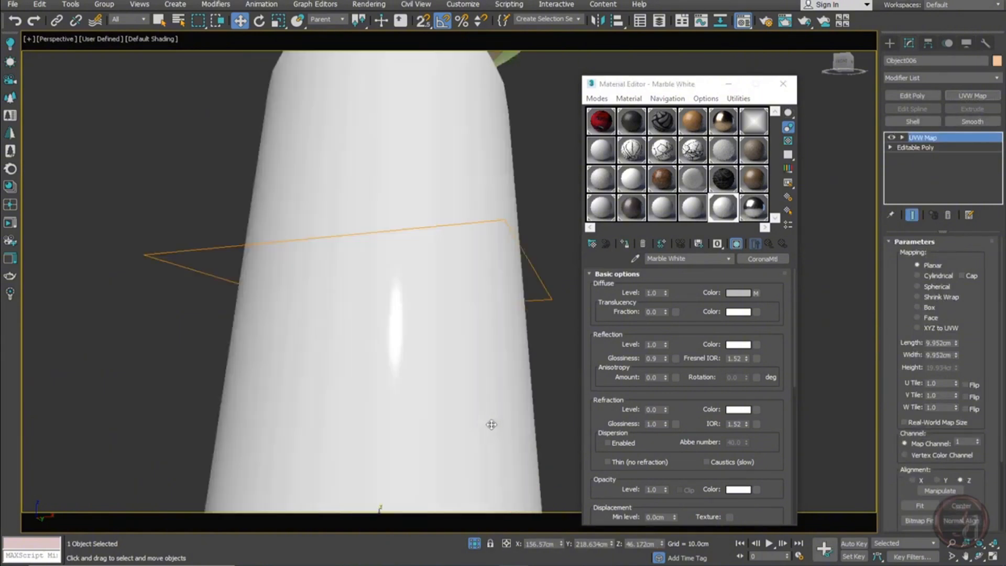
{"action": "left_click", "coordinate": [929, 308]}
{"action": "scroll", "coordinate": [438, 252], "scroll_direction": "down", "scroll_amount": 3}
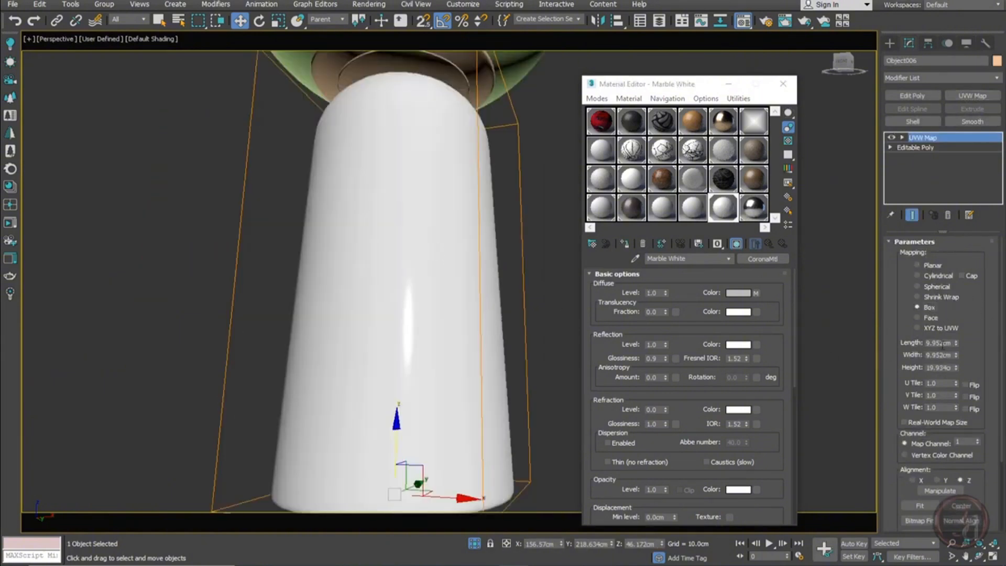
{"action": "double_click", "coordinate": [938, 343]}
{"action": "type", "text": "1"}
{"action": "key", "text": "Tab"}
{"action": "type", "text": "1"}
{"action": "key", "text": "Tab"}
{"action": "type", "text": "1"}
{"action": "key", "text": "Tab"}
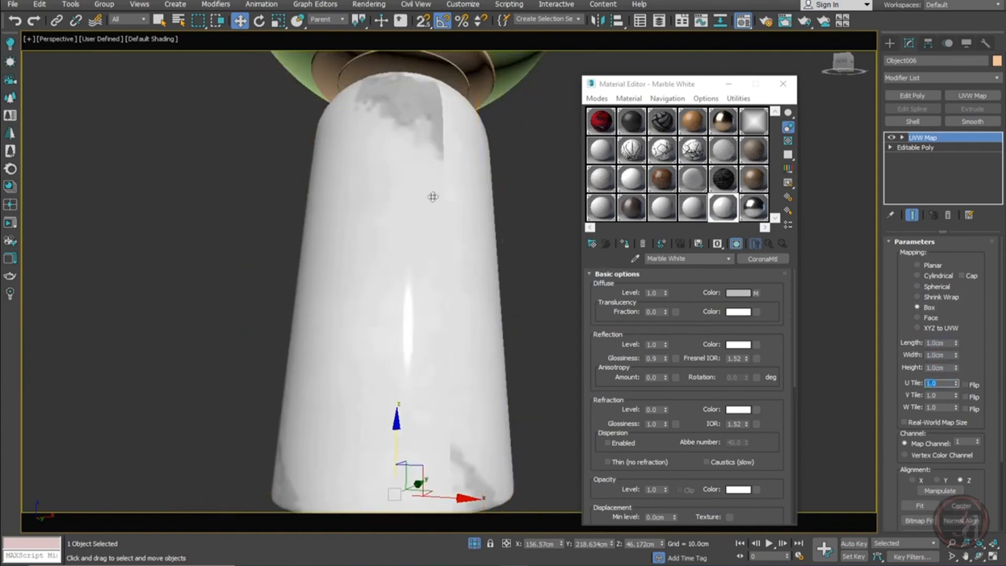
Scale up the lamp base's UVW Map gizmo uniformly so the marble veins spread over the whole base, and leave gizmo editing
{"action": "scroll", "coordinate": [417, 246], "scroll_direction": "down", "scroll_amount": 3}
{"action": "middle_click_drag", "start_coordinate": [417, 246], "coordinate": [519, 293], "text": "alt"}
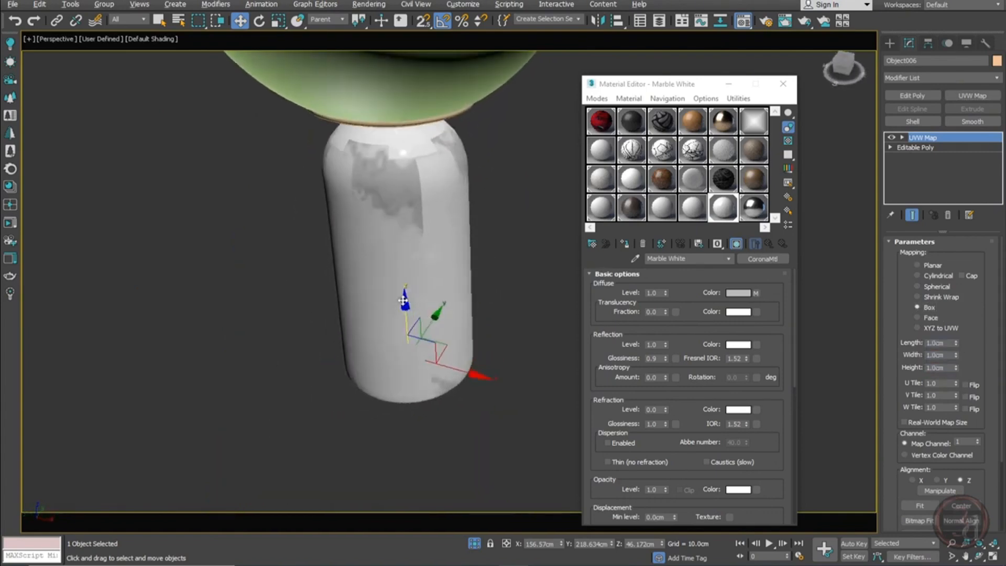
{"action": "double_click", "coordinate": [946, 343]}
{"action": "left_click", "coordinate": [925, 139]}
{"action": "key", "text": "1"}
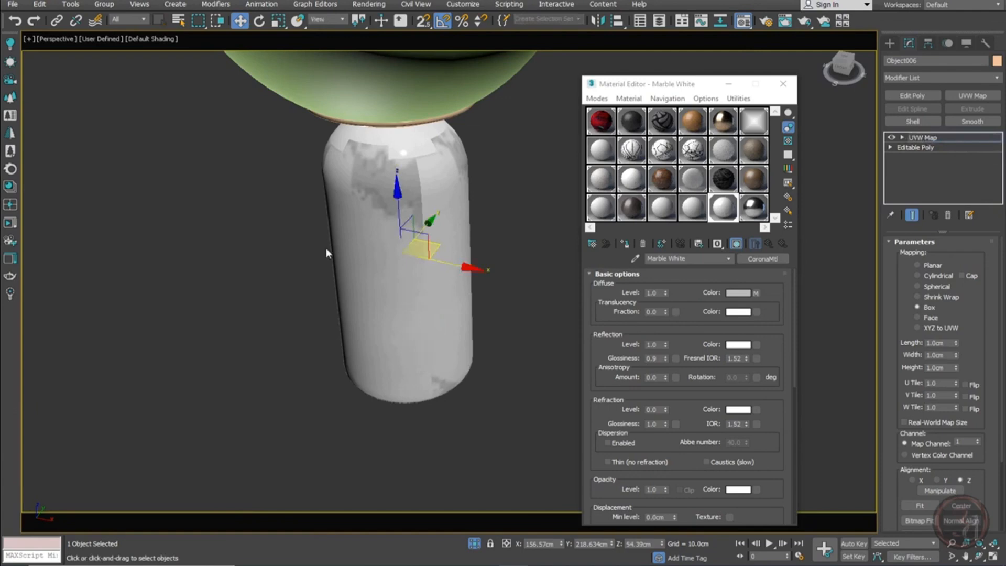
{"action": "key", "text": "r"}
{"action": "left_click_drag", "start_coordinate": [411, 256], "coordinate": [505, 450]}
{"action": "scroll", "coordinate": [418, 302], "scroll_direction": "down", "scroll_amount": 3}
{"action": "middle_click_drag", "start_coordinate": [418, 301], "coordinate": [456, 293], "text": "alt"}
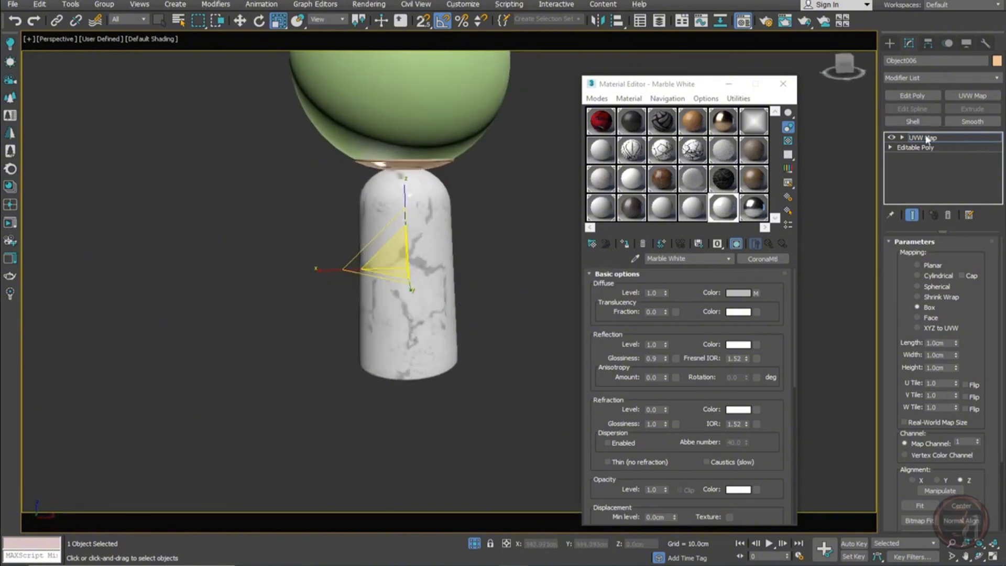
{"action": "left_click", "coordinate": [927, 138]}
{"action": "key", "text": "w"}
{"action": "left_click", "coordinate": [518, 236]}
Centre the pivot of the lamp's globe on the object itself
{"action": "middle_click_drag", "start_coordinate": [490, 167], "coordinate": [474, 273]}
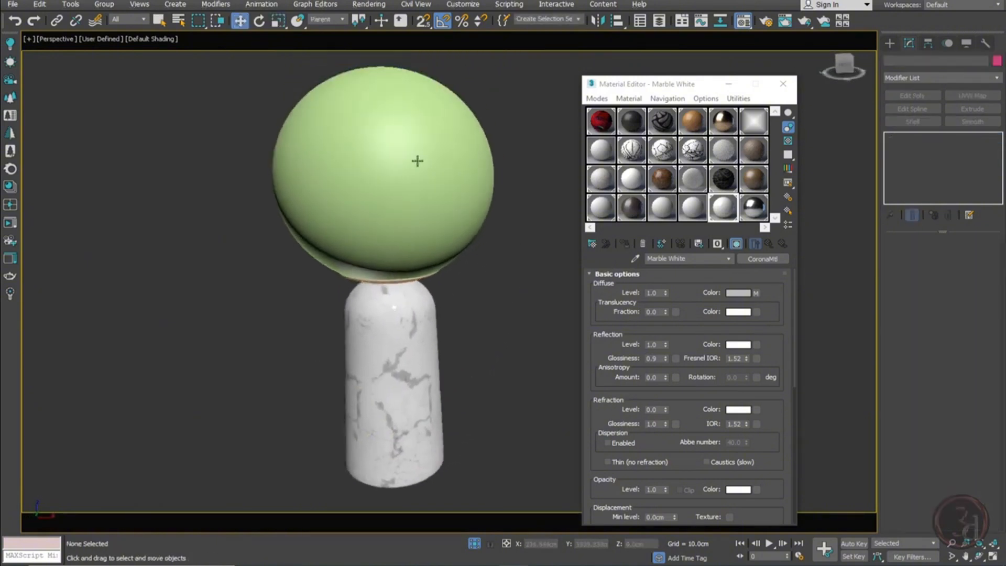
{"action": "left_click", "coordinate": [417, 161]}
{"action": "left_click_drag", "start_coordinate": [418, 159], "coordinate": [494, 300]}
{"action": "right_click", "coordinate": [494, 300]}
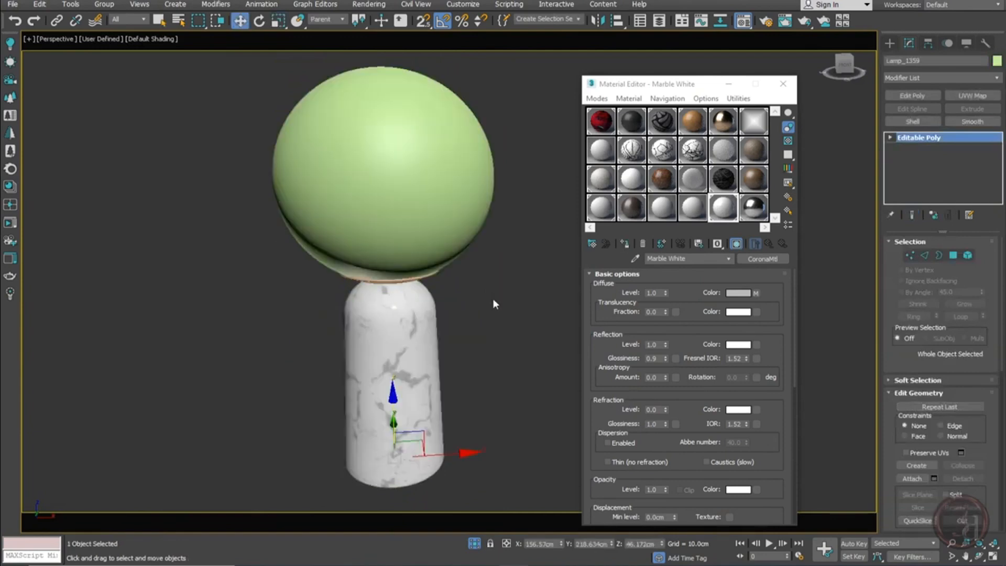
{"action": "left_click", "coordinate": [929, 43]}
{"action": "left_click", "coordinate": [945, 124]}
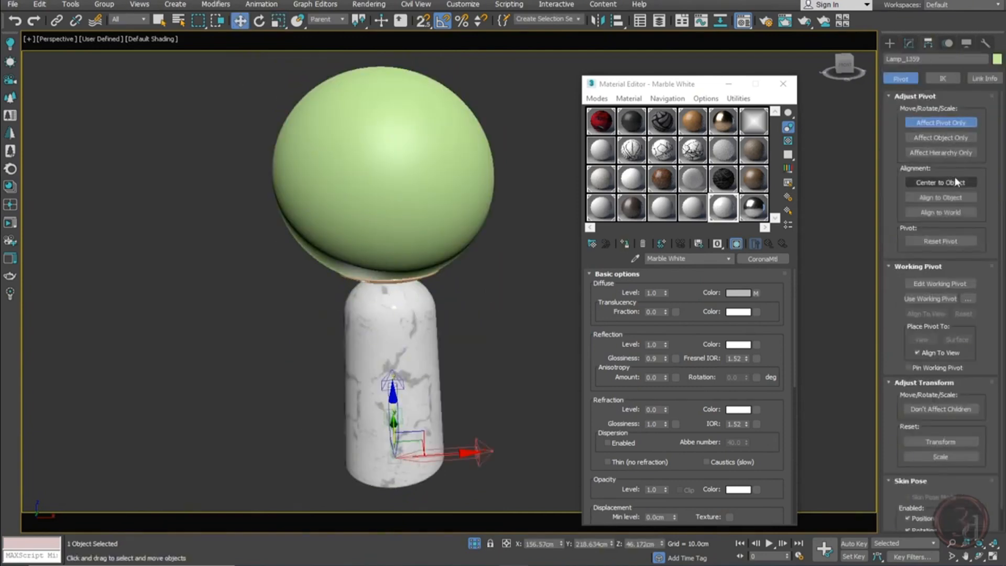
{"action": "left_click", "coordinate": [950, 182]}
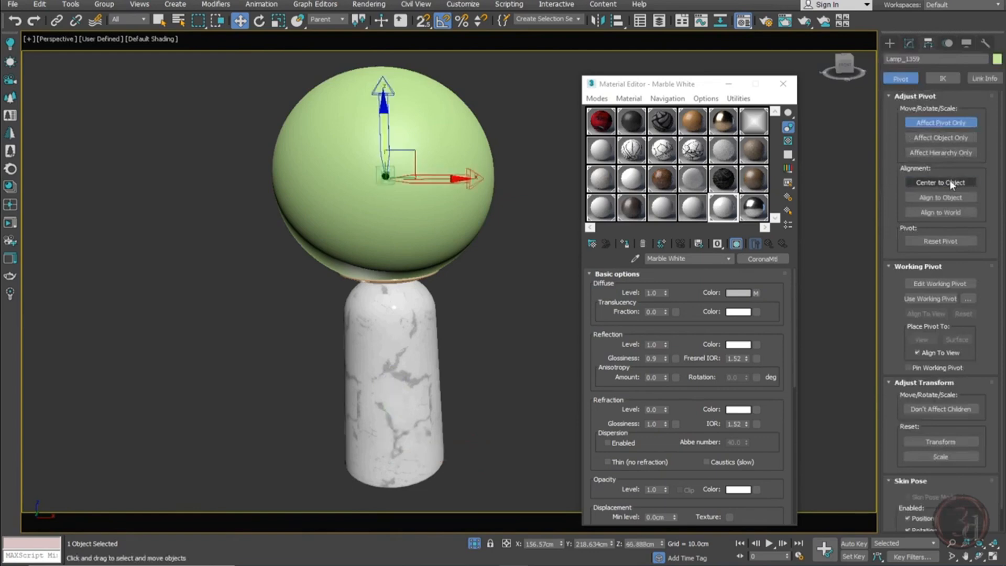
{"action": "left_click", "coordinate": [939, 125]}
{"action": "left_click", "coordinate": [529, 228]}
{"action": "left_click", "coordinate": [437, 216]}
{"action": "left_click_drag", "start_coordinate": [438, 217], "coordinate": [511, 83]}
{"action": "right_click", "coordinate": [510, 82]}
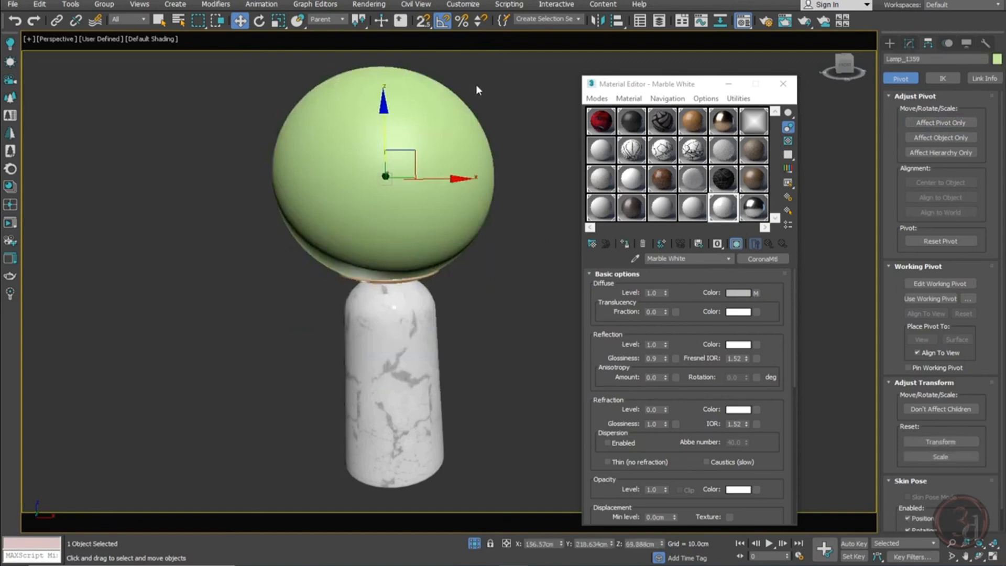
Assign the shade material to the lamp's globe and deselect it
{"action": "left_click", "coordinate": [728, 156]}
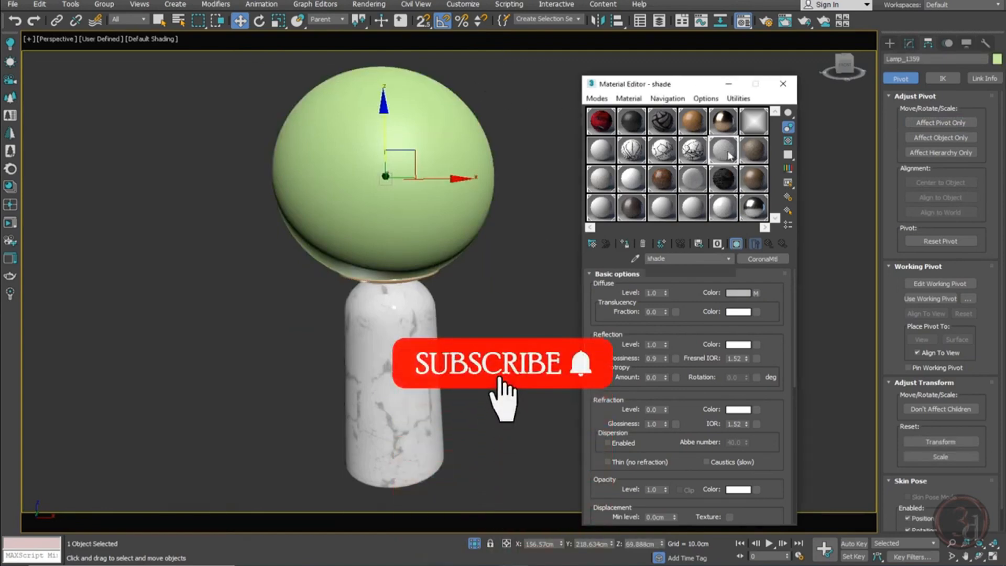
{"action": "left_click_drag", "start_coordinate": [731, 156], "coordinate": [485, 153]}
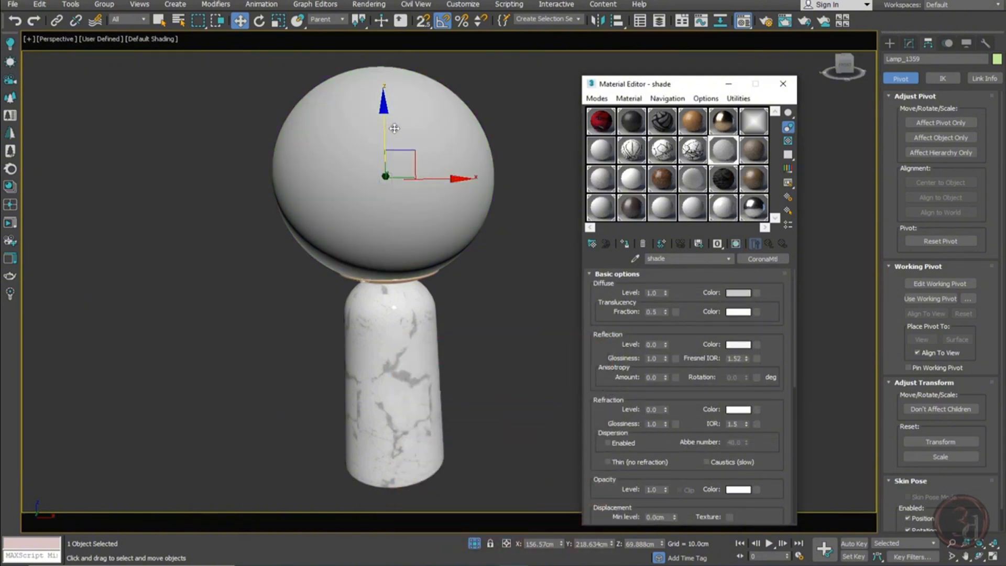
{"action": "key", "text": "F3"}
{"action": "key", "text": "F3"}
{"action": "scroll", "coordinate": [444, 300], "scroll_direction": "down", "scroll_amount": 2}
{"action": "left_click", "coordinate": [444, 296]}
Group the lamp's globe, ring and base under the default name and exit isolation to bring back the rest of the room
{"action": "scroll", "coordinate": [446, 293], "scroll_direction": "down", "scroll_amount": 3}
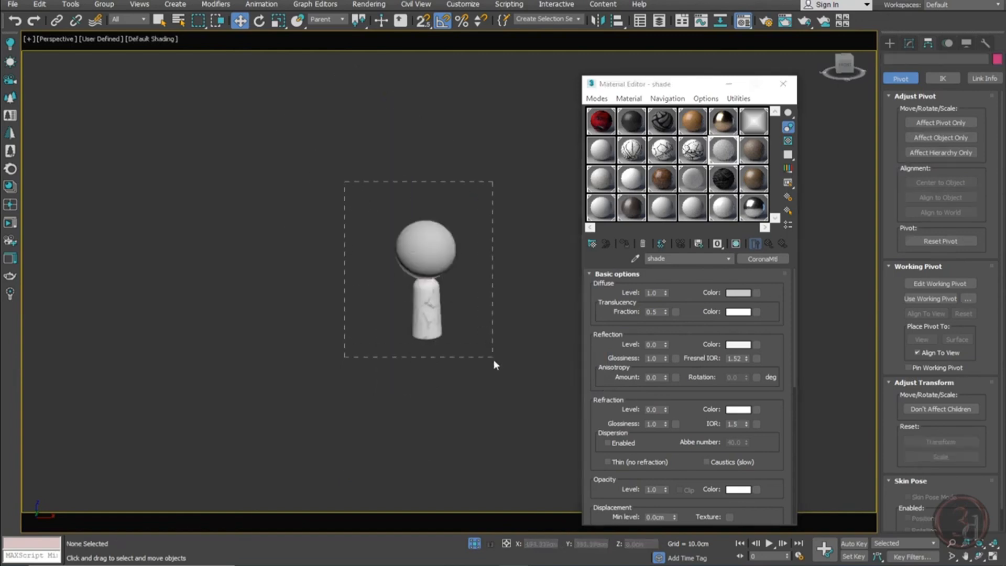
{"action": "left_click_drag", "start_coordinate": [494, 359], "coordinate": [502, 372]}
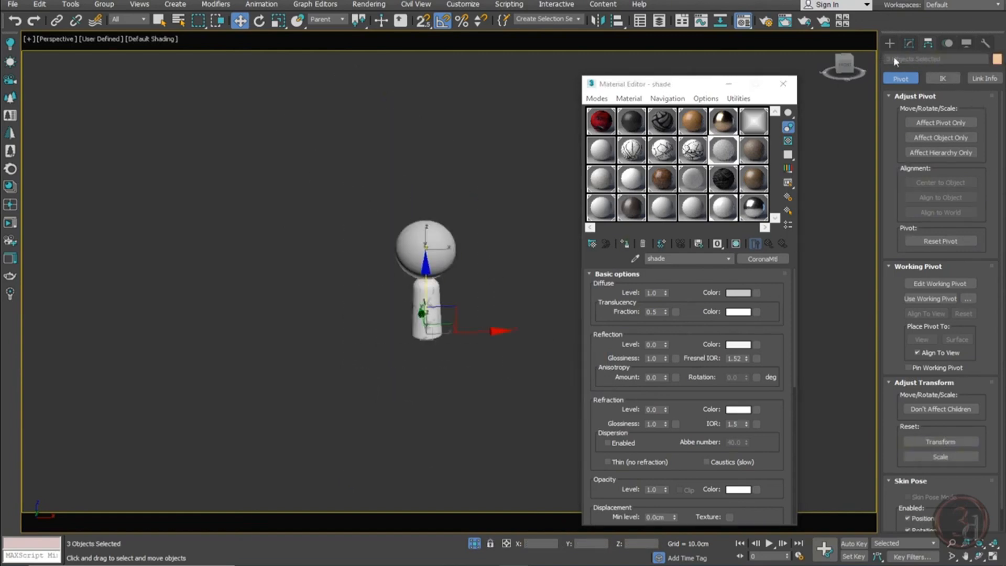
{"action": "left_click", "coordinate": [103, 5]}
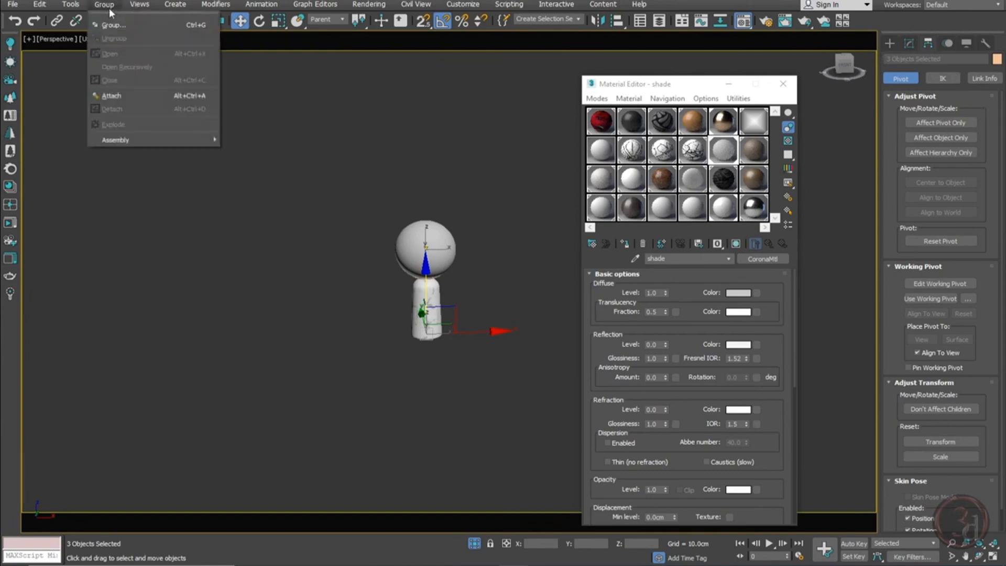
{"action": "left_click", "coordinate": [109, 20]}
{"action": "left_click", "coordinate": [511, 301]}
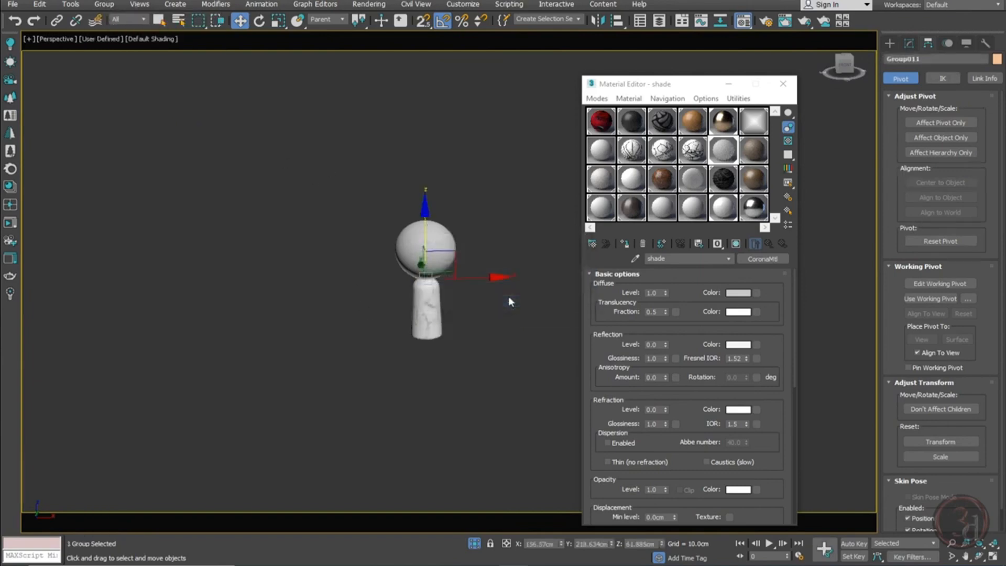
{"action": "left_click", "coordinate": [475, 543]}
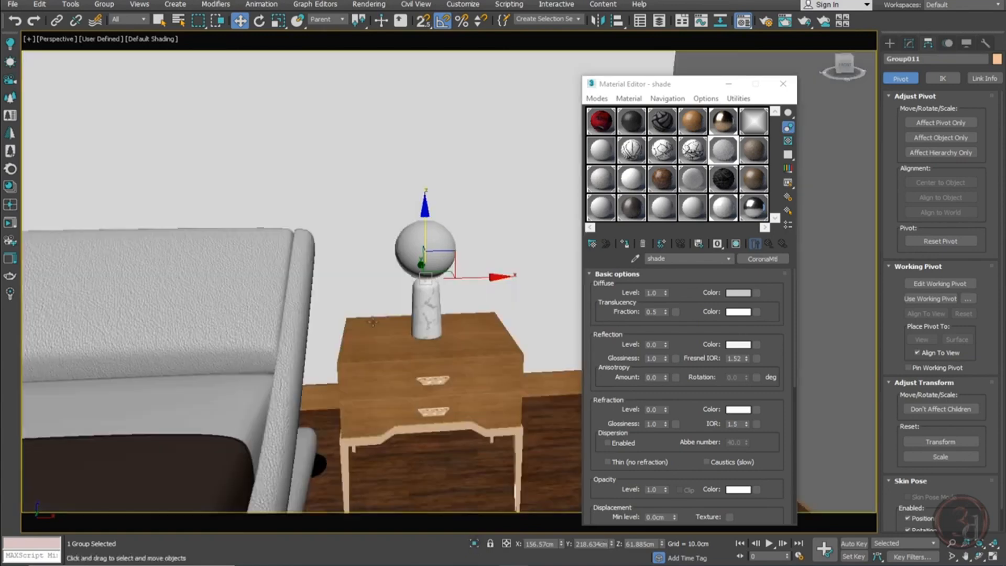
Try to move the loose lamp globe above the other nightstand and undo the move
{"action": "scroll", "coordinate": [335, 321], "scroll_direction": "down", "scroll_amount": 2}
{"action": "middle_click_drag", "start_coordinate": [139, 307], "coordinate": [503, 295]}
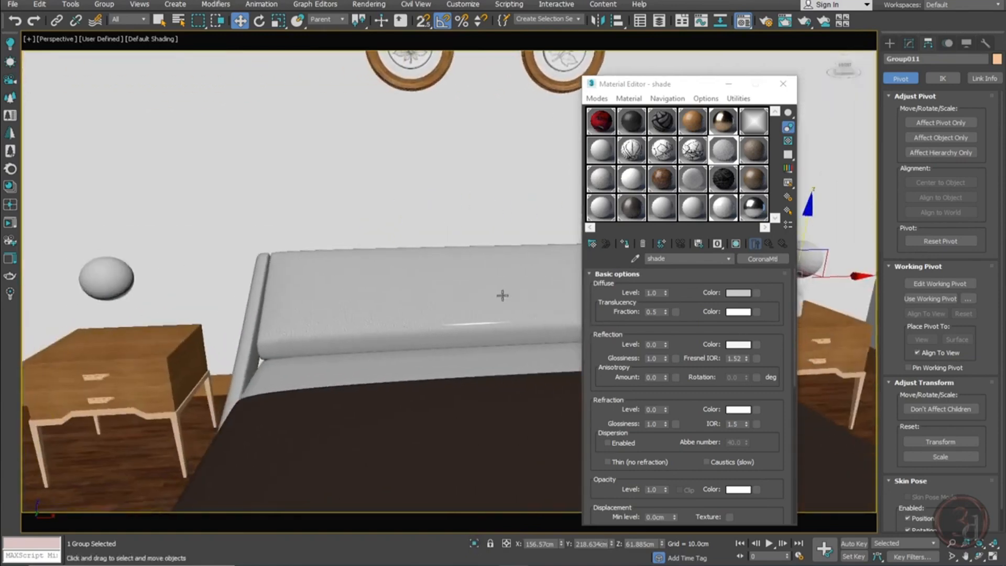
{"action": "left_click", "coordinate": [124, 277]}
{"action": "left_click_drag", "start_coordinate": [124, 278], "coordinate": [182, 162]}
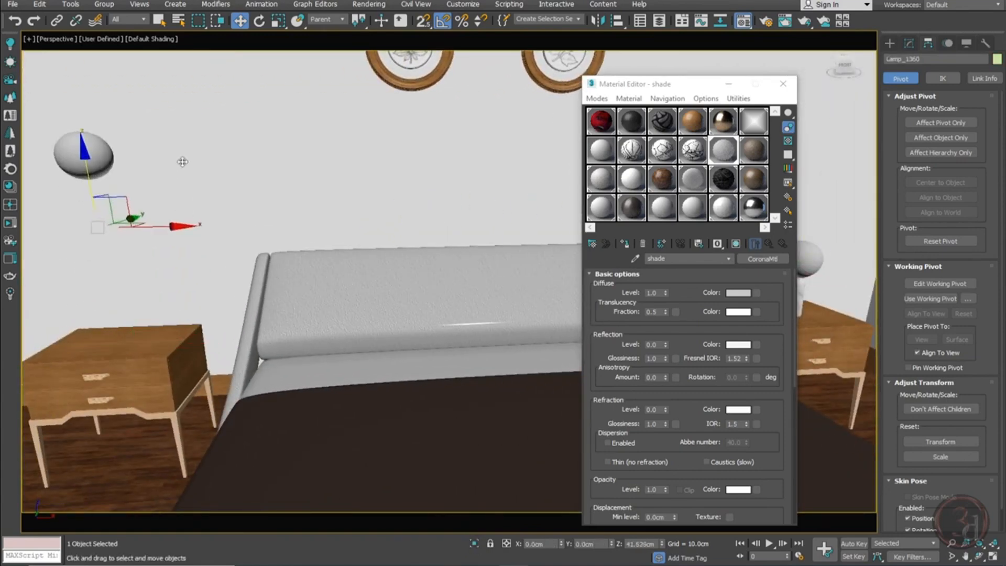
{"action": "key", "text": "ctrl+z"}
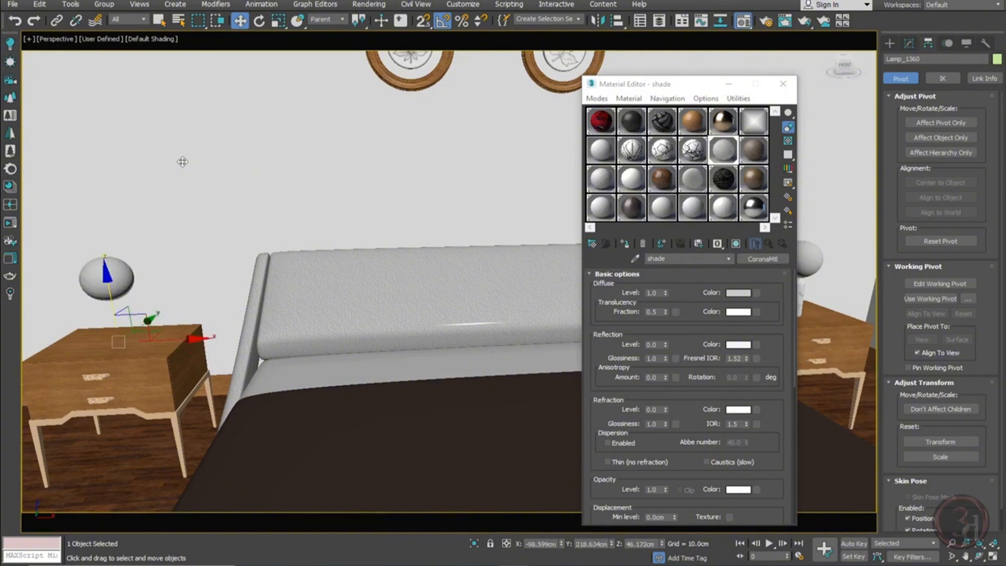
{"action": "left_click", "coordinate": [183, 161]}
{"action": "middle_click_drag", "start_coordinate": [343, 265], "coordinate": [75, 230], "text": "alt"}
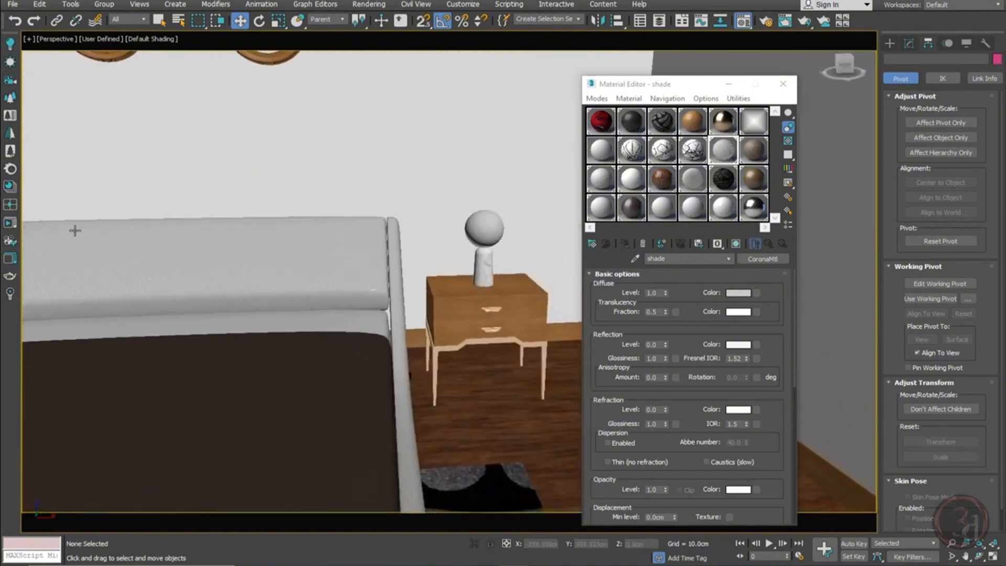
{"action": "scroll", "coordinate": [491, 273], "scroll_direction": "down", "scroll_amount": 2}
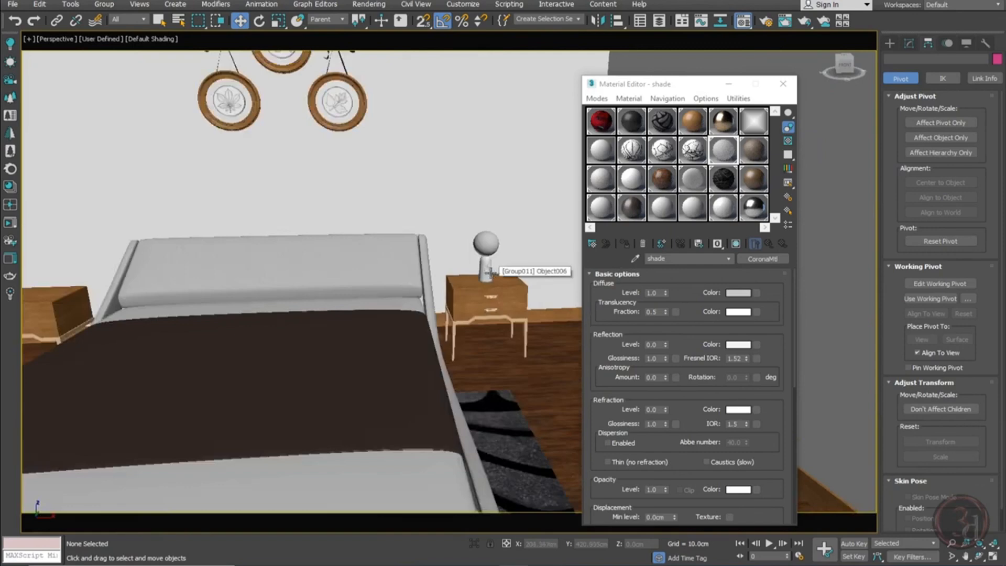
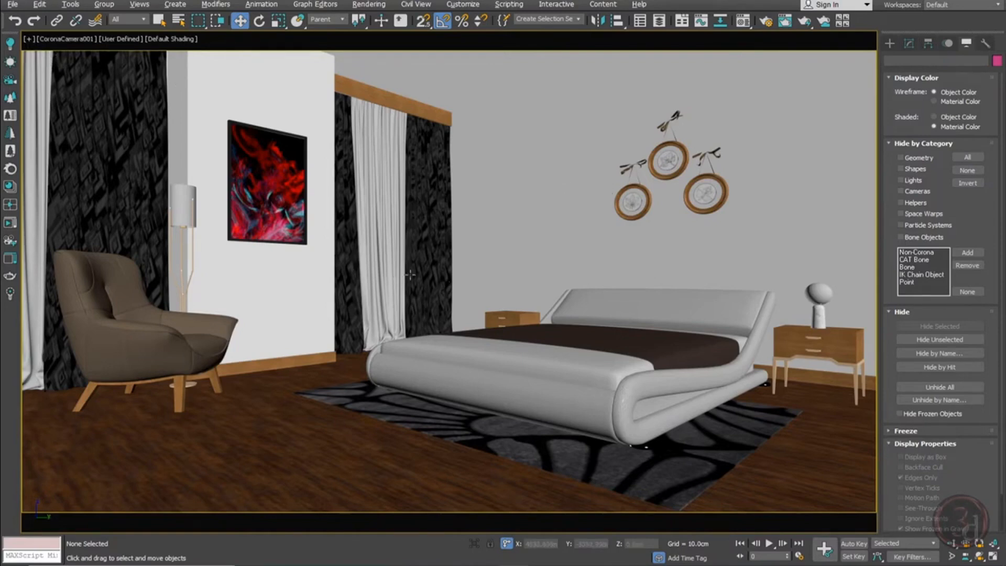
Create a targeted Corona Sun in the wireframe top view, placed outside the curtained wall and aimed at the bed
{"action": "key", "text": "t"}
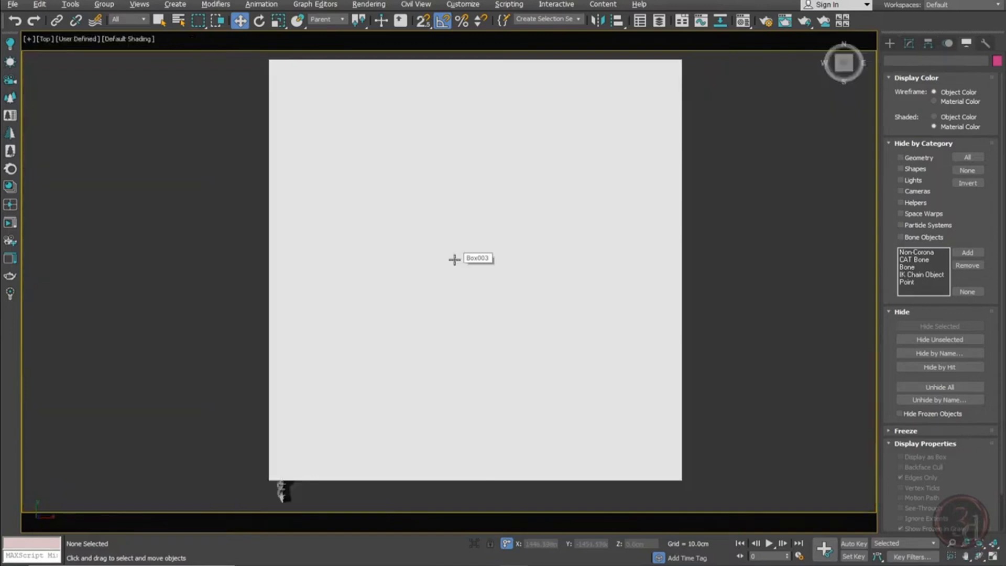
{"action": "key", "text": "F3"}
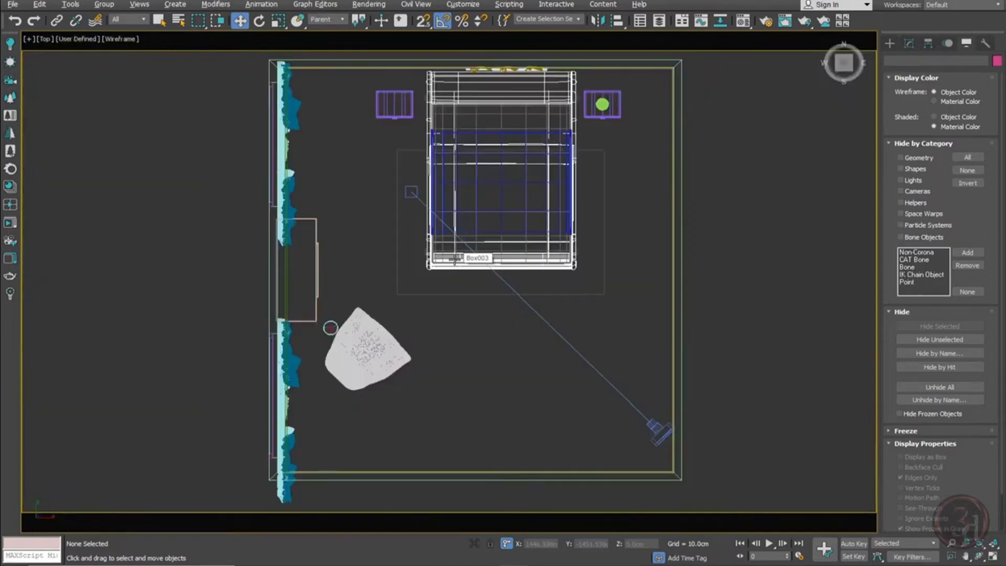
{"action": "left_click", "coordinate": [10, 63]}
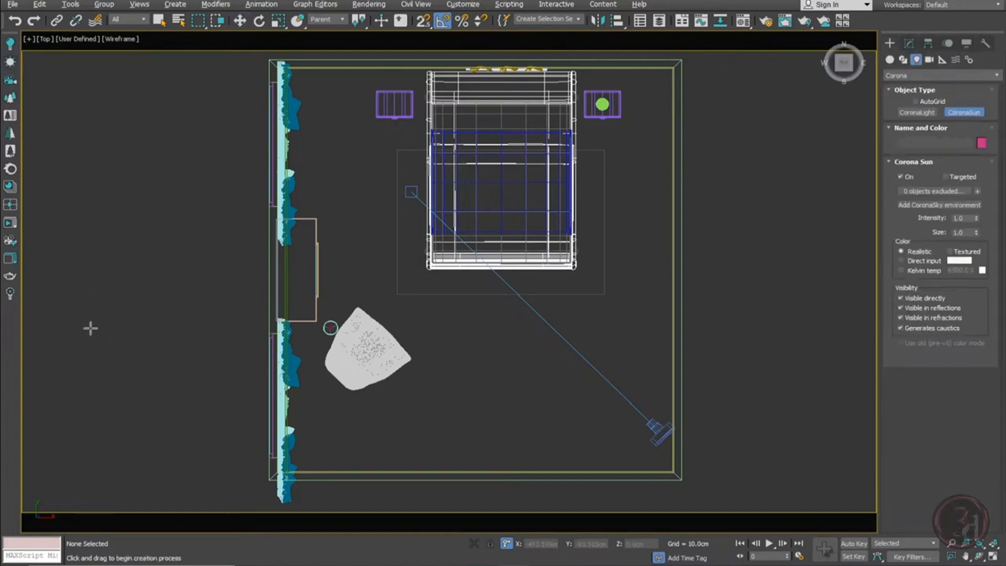
{"action": "left_click_drag", "start_coordinate": [91, 326], "coordinate": [422, 168]}
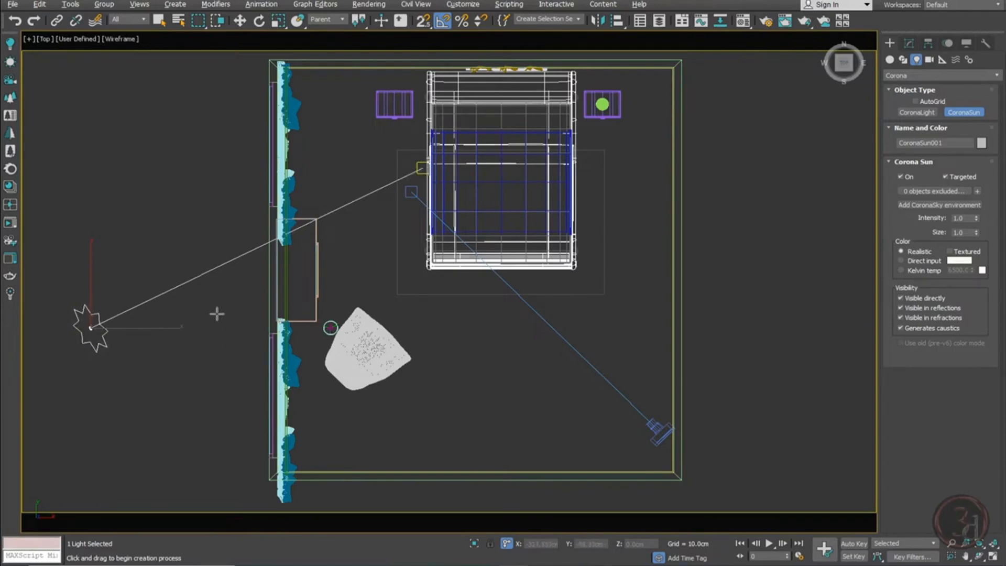
Raise the Corona Sun slightly in the front view so it sits just above the room's ceiling level
{"action": "key", "text": "w"}
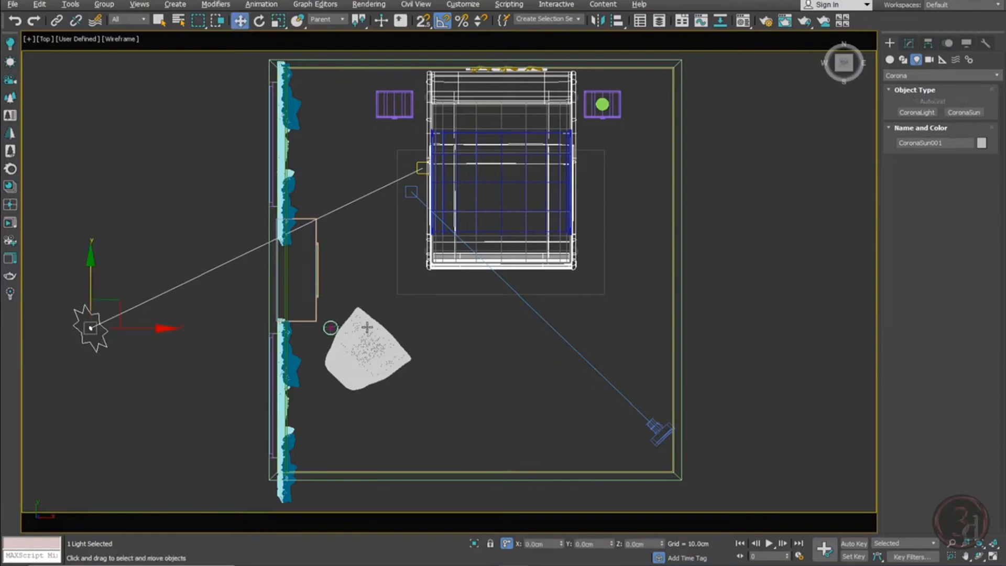
{"action": "middle_click_drag", "start_coordinate": [368, 327], "coordinate": [351, 314]}
{"action": "key", "text": "f"}
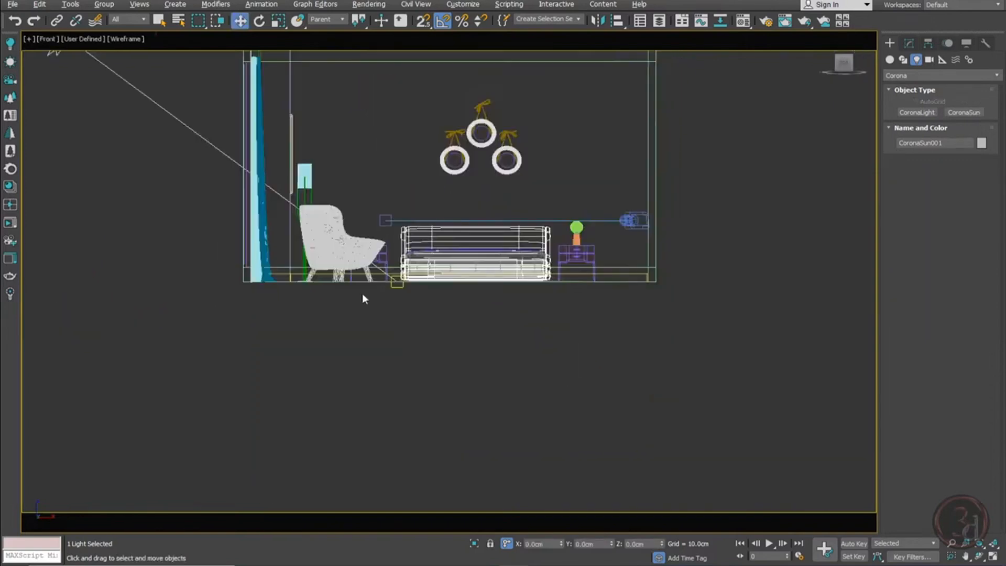
{"action": "middle_click_drag", "start_coordinate": [307, 165], "coordinate": [445, 319]}
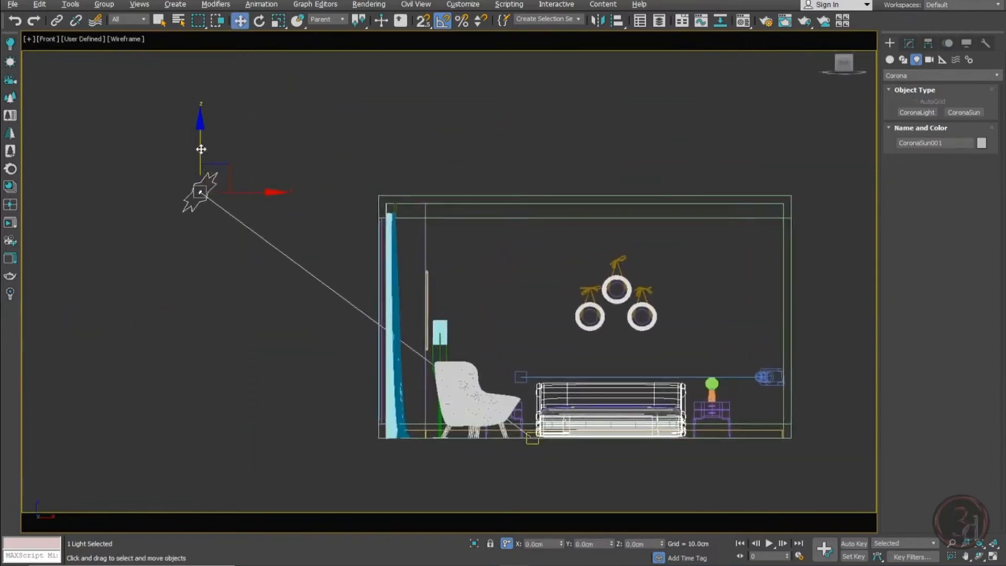
{"action": "mouse_move", "coordinate": [202, 149]}
{"action": "left_mouse_down"}
{"action": "mouse_move", "coordinate": [203, 166]}
{"action": "mouse_move", "coordinate": [207, 142]}
{"action": "left_mouse_up"}
{"action": "middle_click_drag", "start_coordinate": [612, 292], "coordinate": [531, 284]}
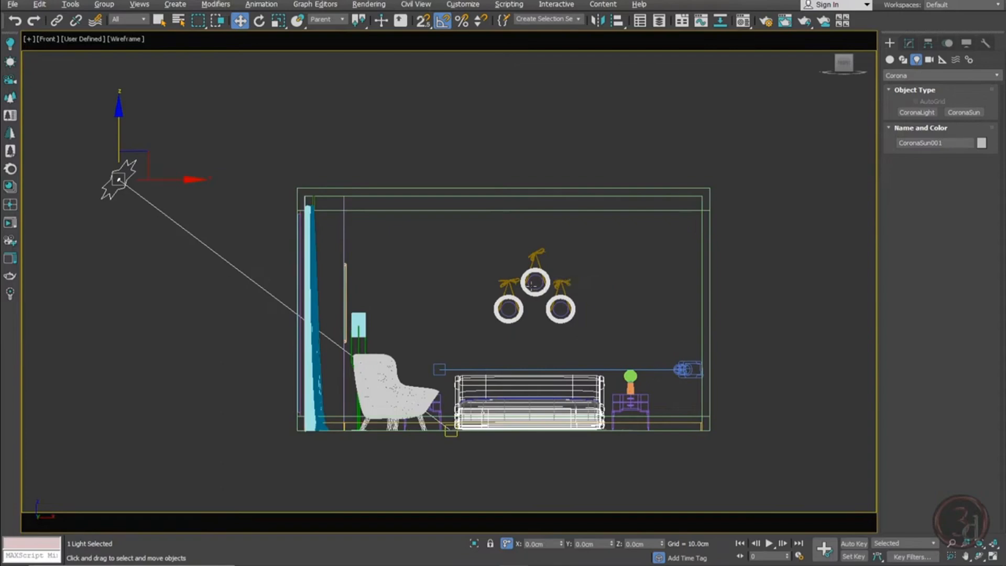
Return to the camera view and add a CoronaSky environment from the sun's settings, replacing the existing skylight environment map
{"action": "key", "text": "c"}
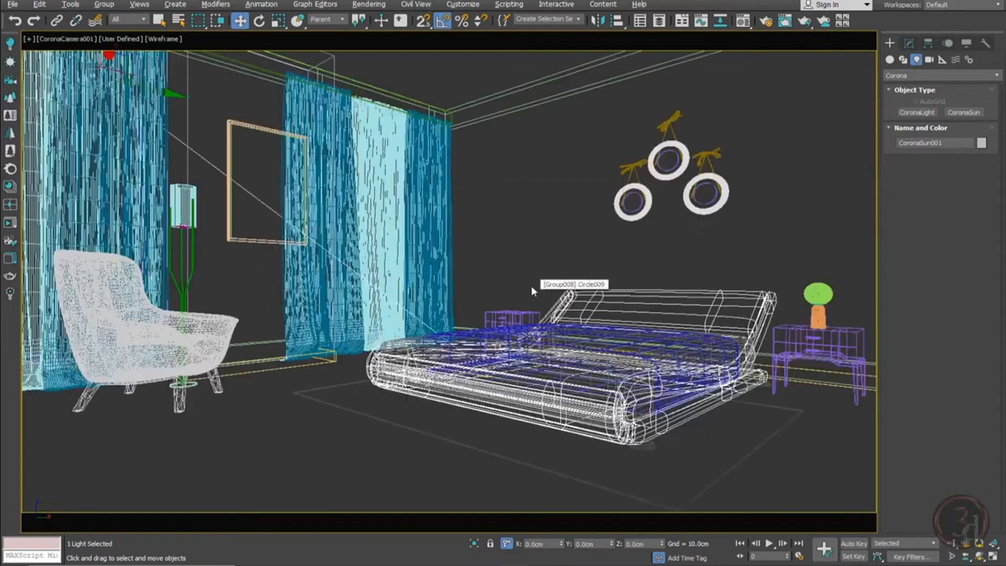
{"action": "left_click", "coordinate": [910, 43]}
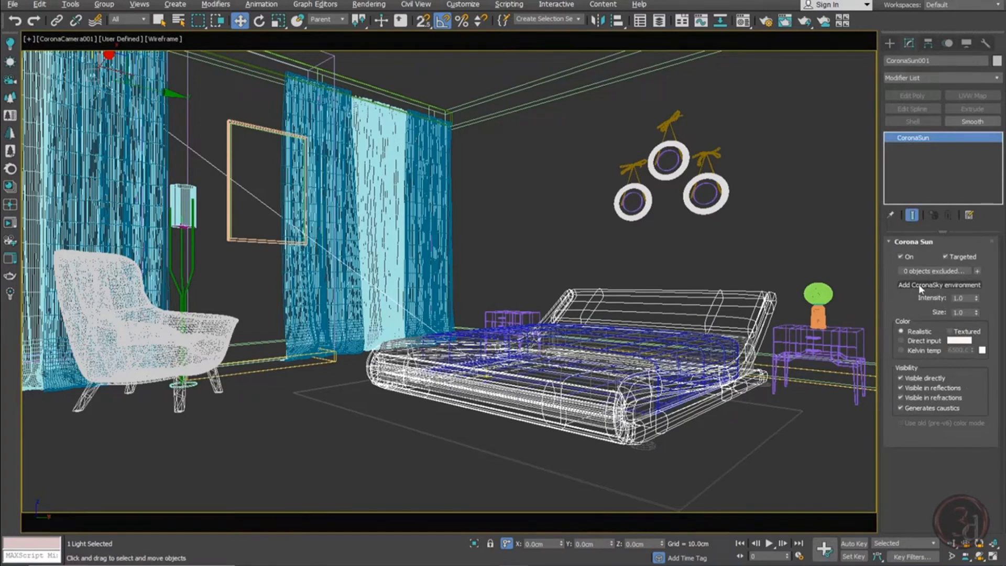
{"action": "left_click", "coordinate": [952, 284]}
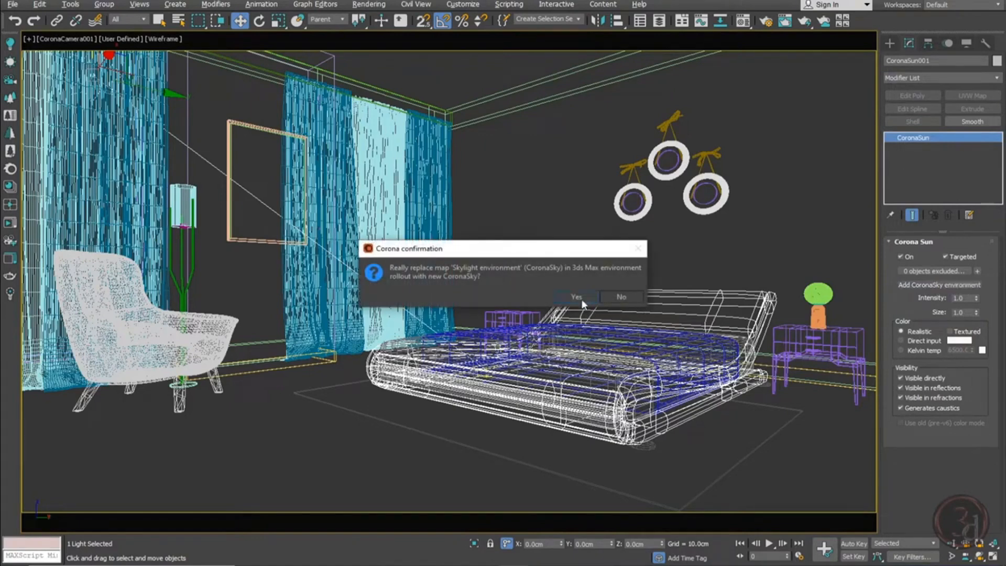
{"action": "left_click", "coordinate": [578, 297]}
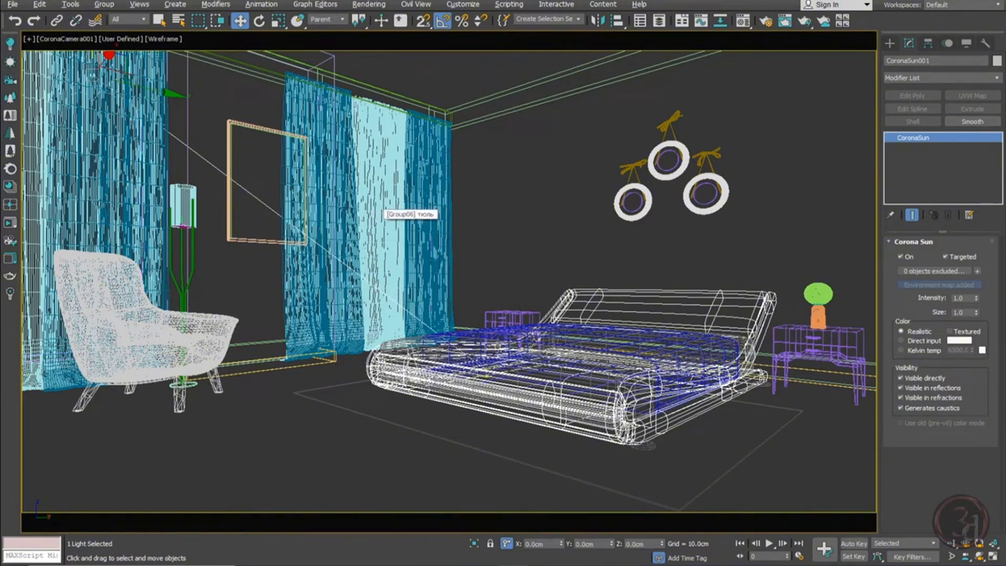
Start Corona interactive rendering of the camera view and reposition the render window over the viewport
{"action": "left_click", "coordinate": [10, 224]}
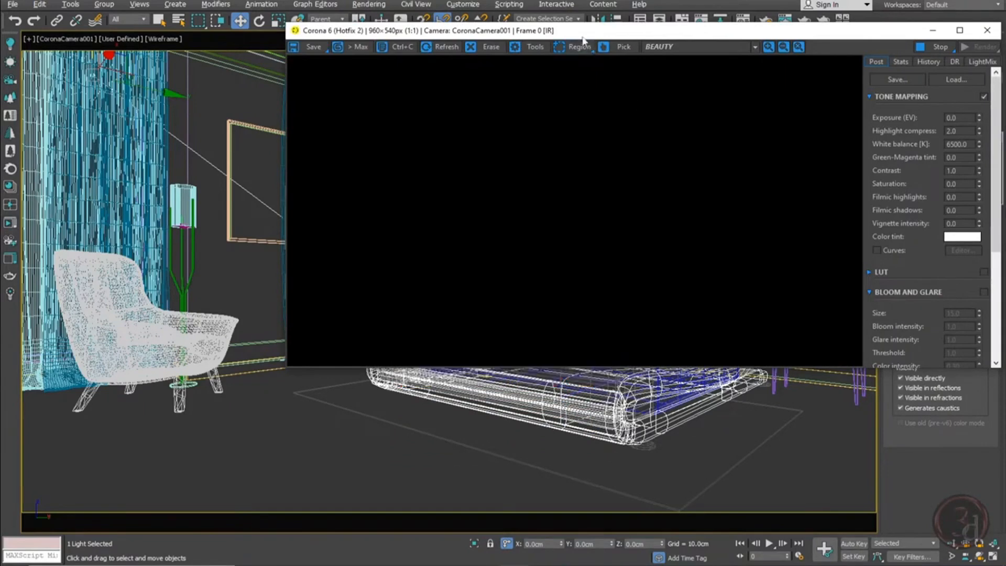
{"action": "left_click_drag", "start_coordinate": [585, 31], "coordinate": [426, 81]}
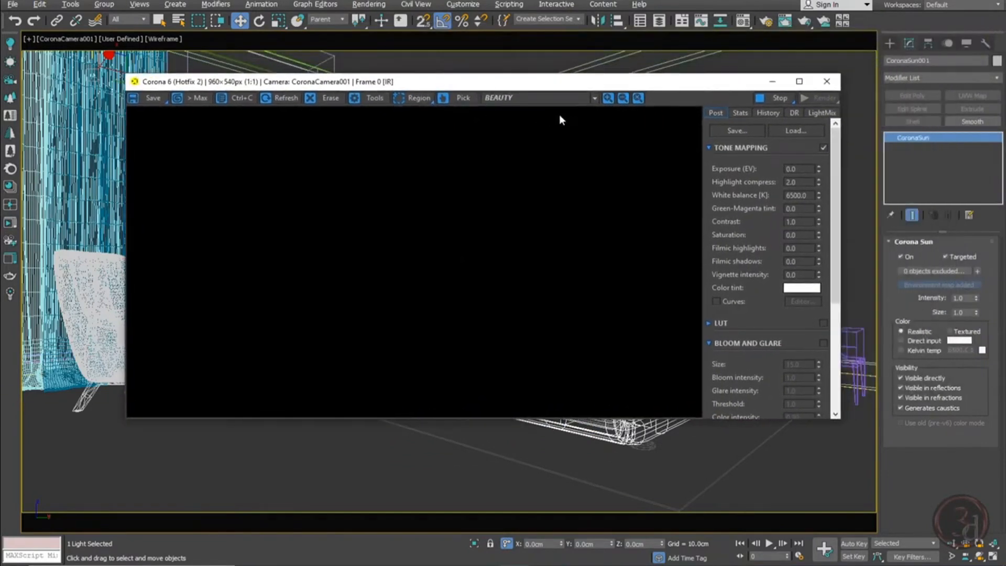
Close the render window and select the window glass panes from outside the room in a shaded perspective view
{"action": "left_click", "coordinate": [827, 84]}
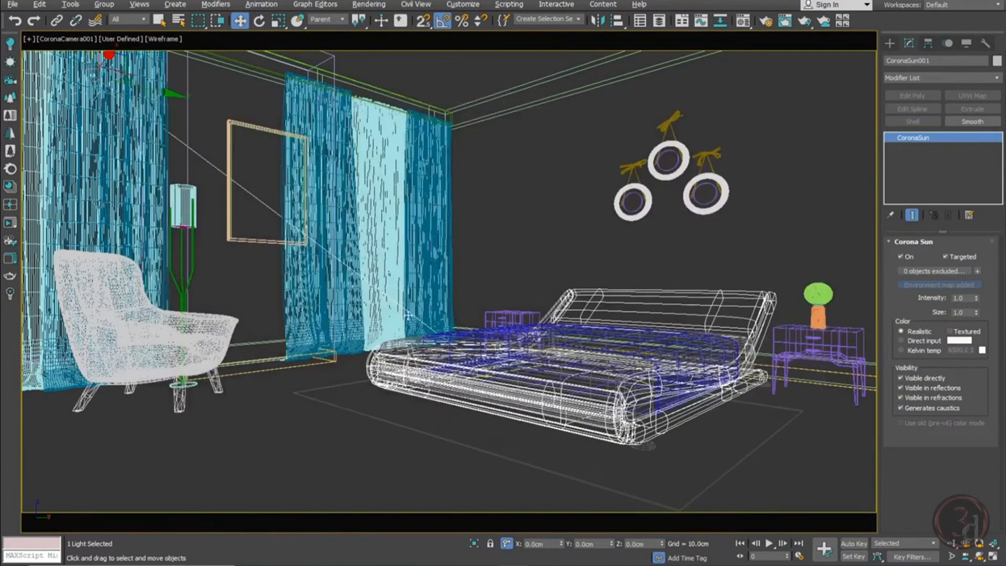
{"action": "key", "text": "F3"}
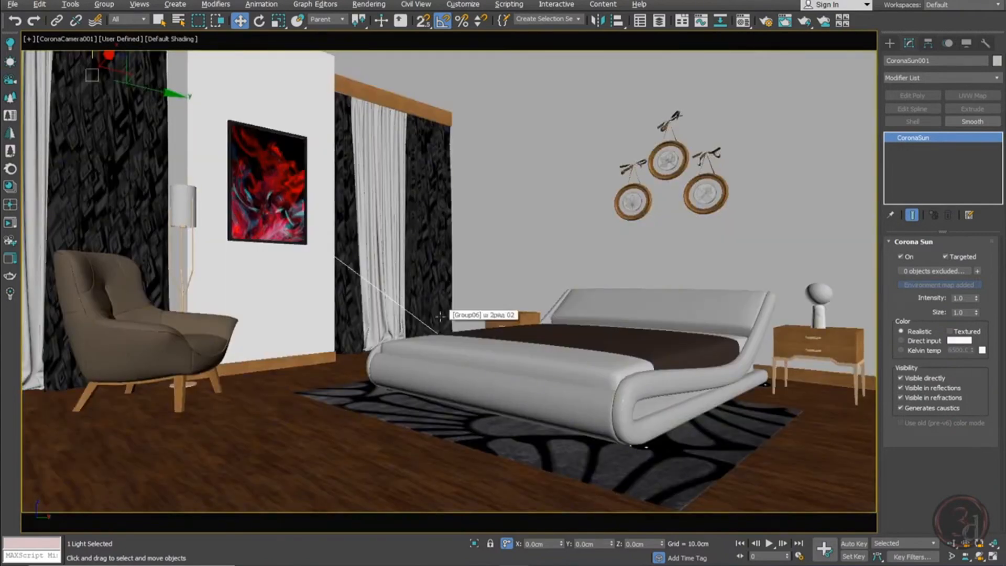
{"action": "key", "text": "p"}
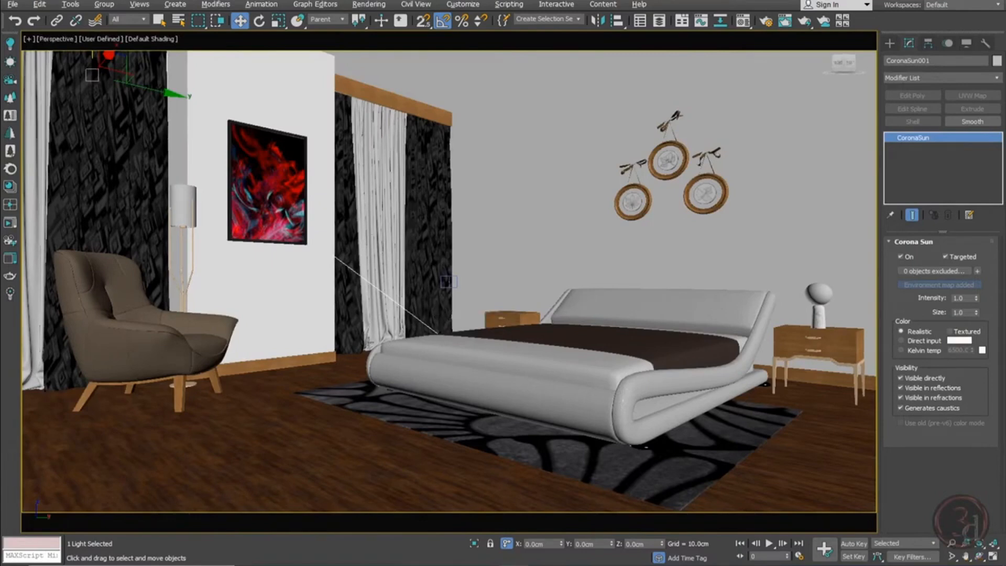
{"action": "scroll", "coordinate": [350, 353], "scroll_direction": "up", "scroll_amount": 5}
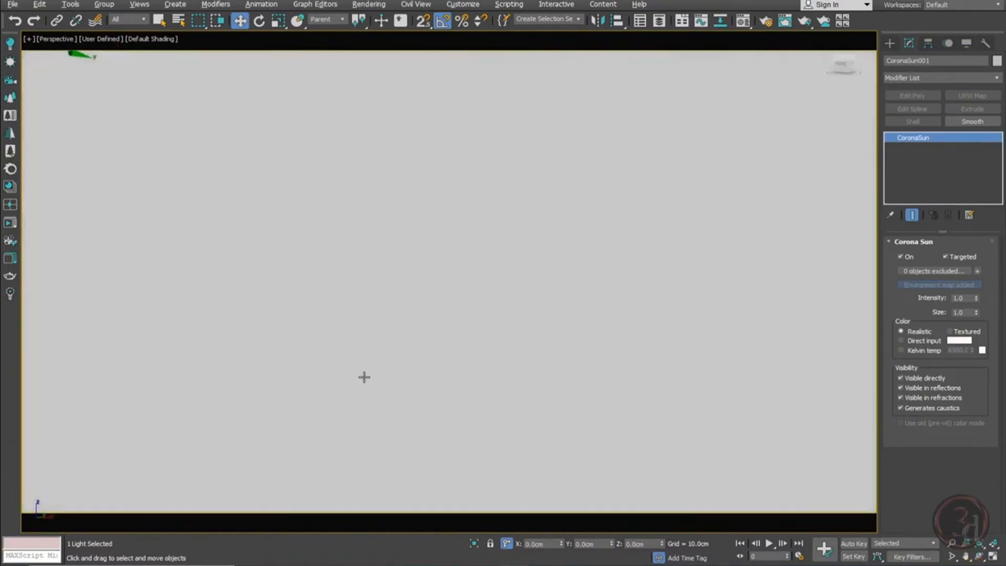
{"action": "scroll", "coordinate": [408, 377], "scroll_direction": "down", "scroll_amount": 6}
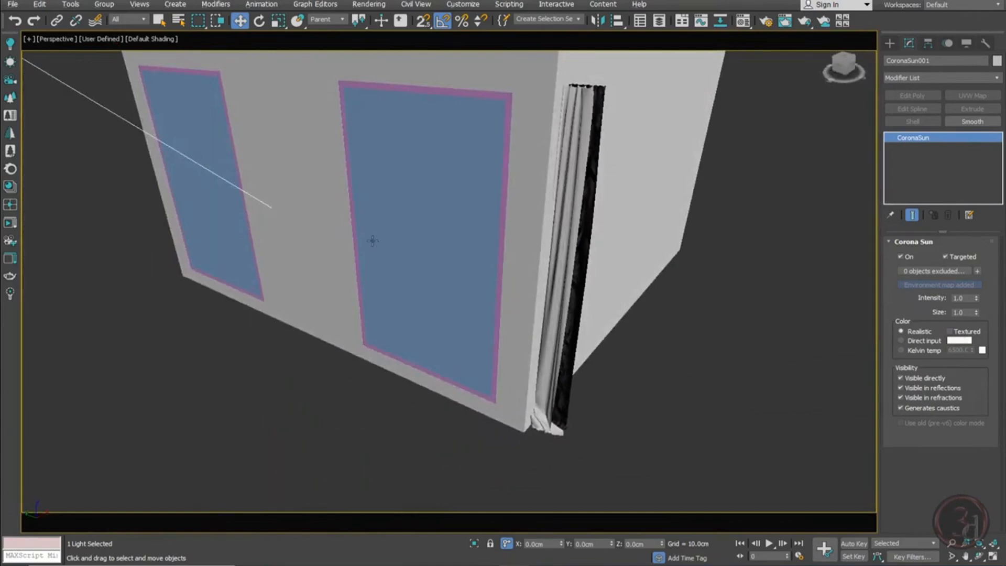
{"action": "middle_click_drag", "start_coordinate": [372, 239], "coordinate": [439, 292]}
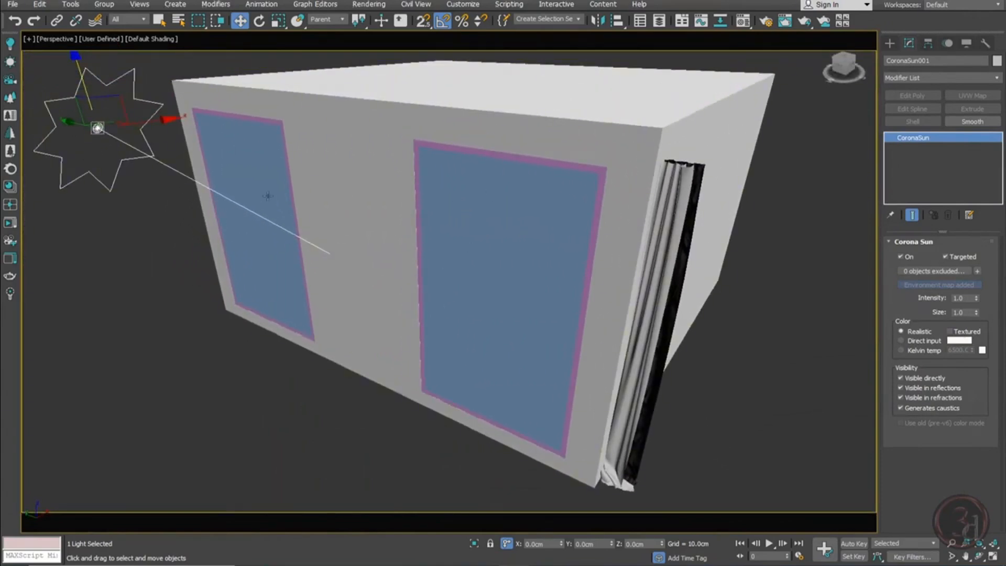
{"action": "left_click", "coordinate": [251, 148]}
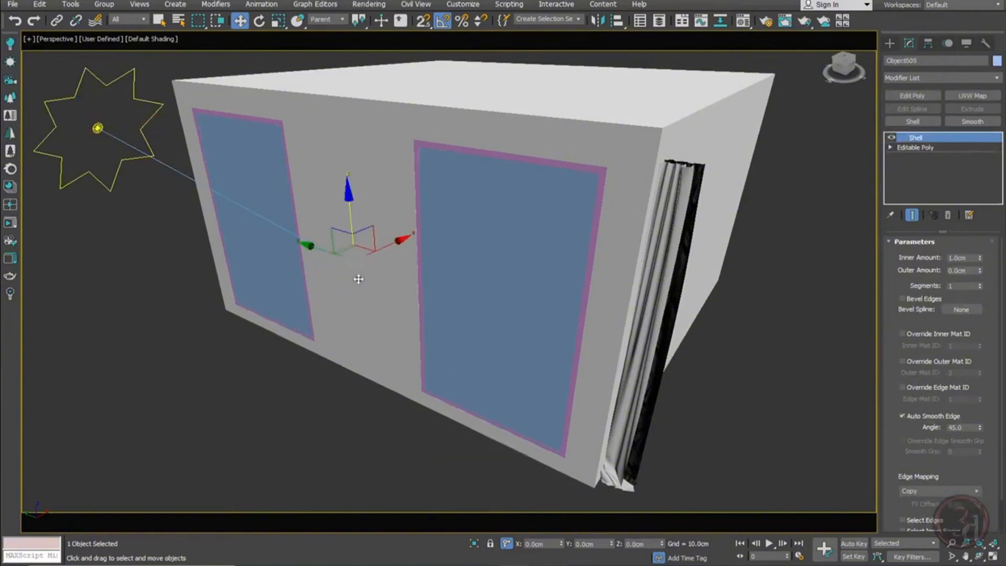
Set an unused Corona material's reflection and refraction levels to 1.0, name it "glass" and assign it to the window panes
{"action": "key", "text": "m"}
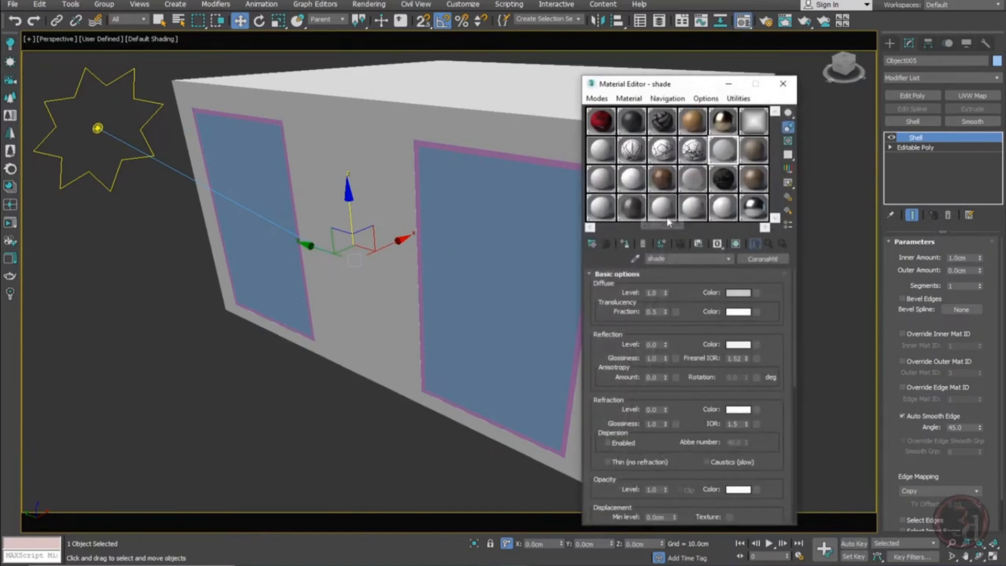
{"action": "left_click", "coordinate": [662, 210]}
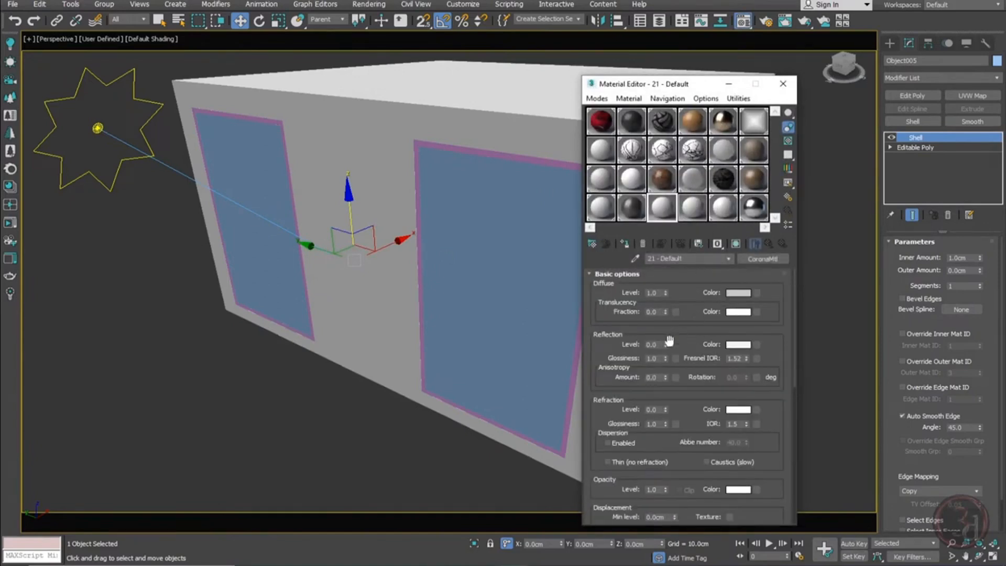
{"action": "left_click_drag", "start_coordinate": [666, 345], "coordinate": [675, 239]}
{"action": "left_click_drag", "start_coordinate": [665, 409], "coordinate": [671, 295]}
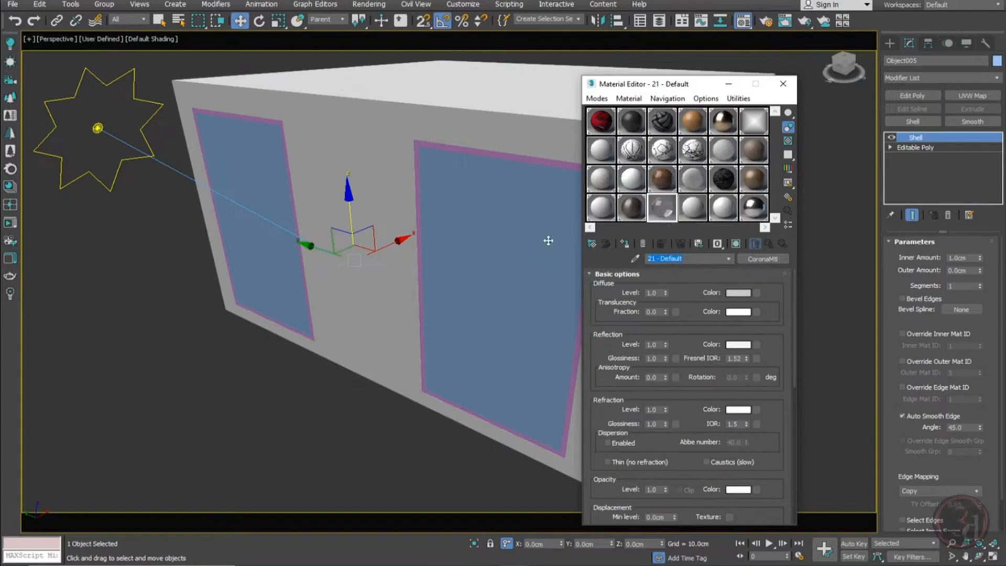
{"action": "type", "text": "glas"}
{"action": "key", "text": "Return"}
{"action": "left_click", "coordinate": [625, 244]}
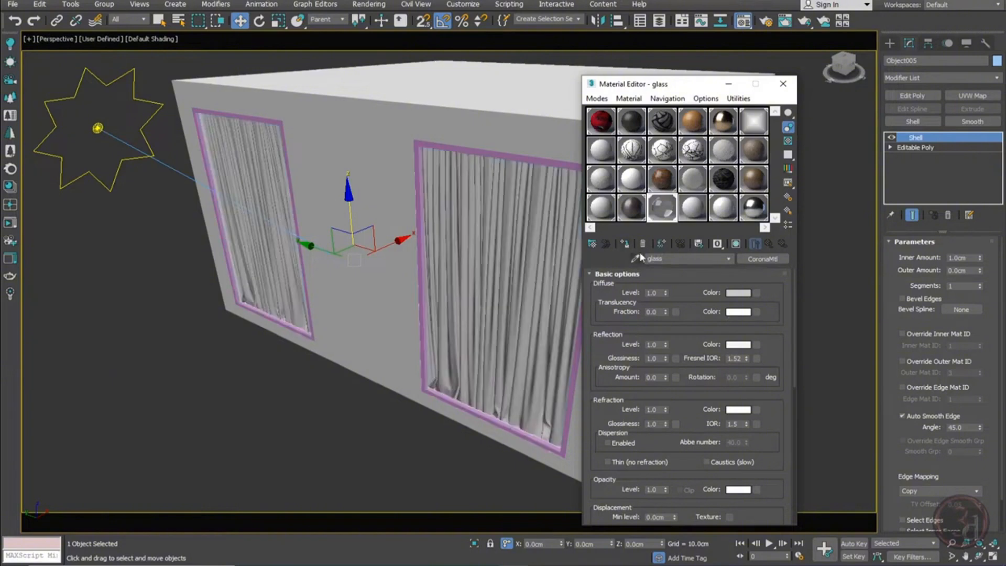
Assign the "19 - Default" Corona material to the window frames and clear the selection
{"action": "left_click", "coordinate": [447, 147]}
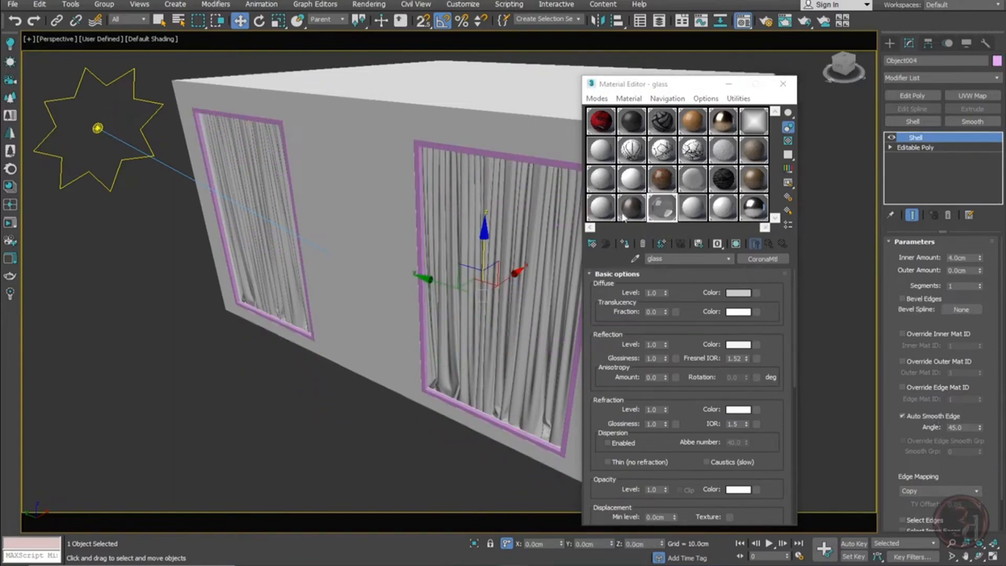
{"action": "left_click", "coordinate": [600, 206]}
{"action": "left_click", "coordinate": [624, 244]}
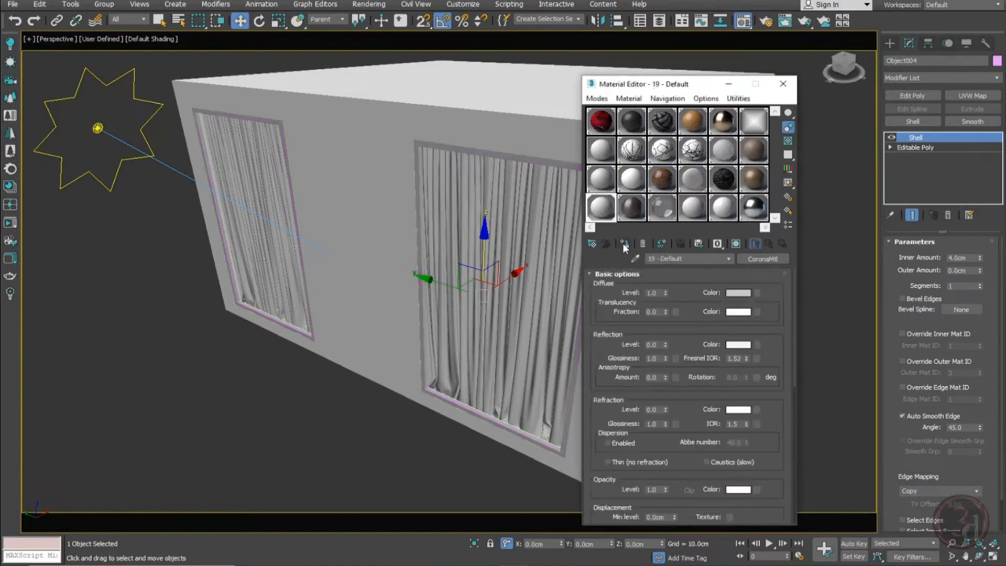
{"action": "left_click", "coordinate": [370, 410]}
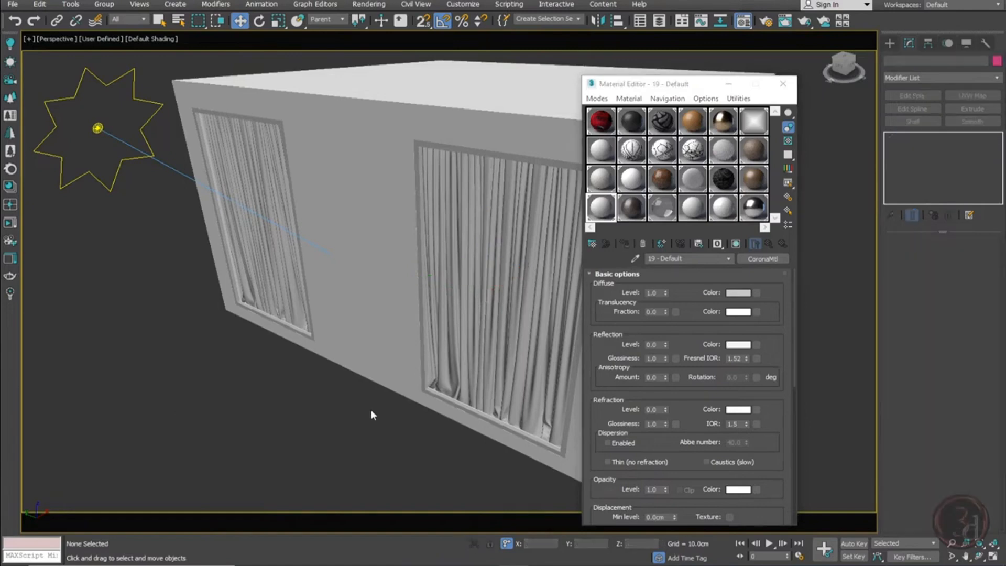
Start Corona interactive rendering from the camera view and set the tone mapping's highlight compression to 10
{"action": "key", "text": "c"}
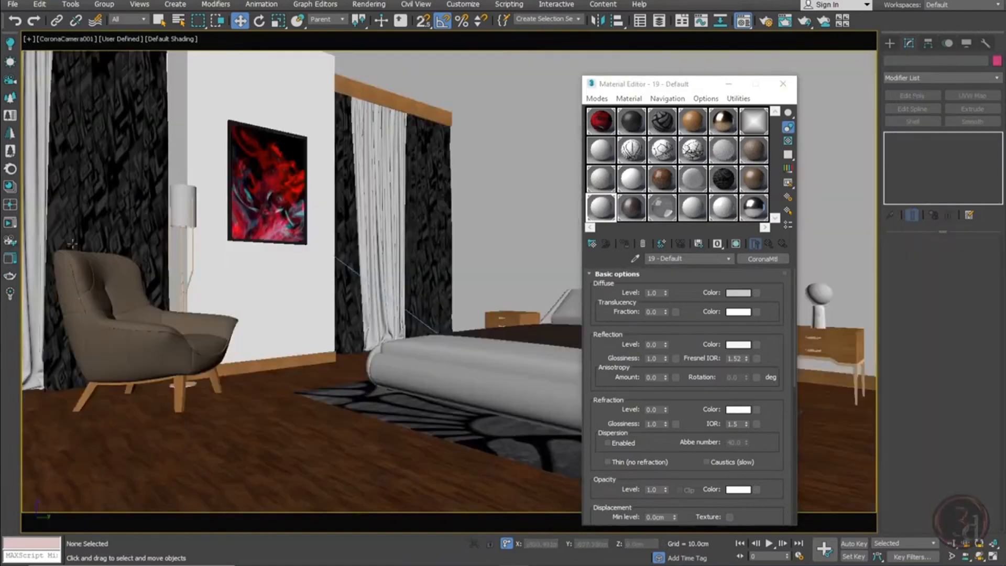
{"action": "left_click", "coordinate": [9, 224]}
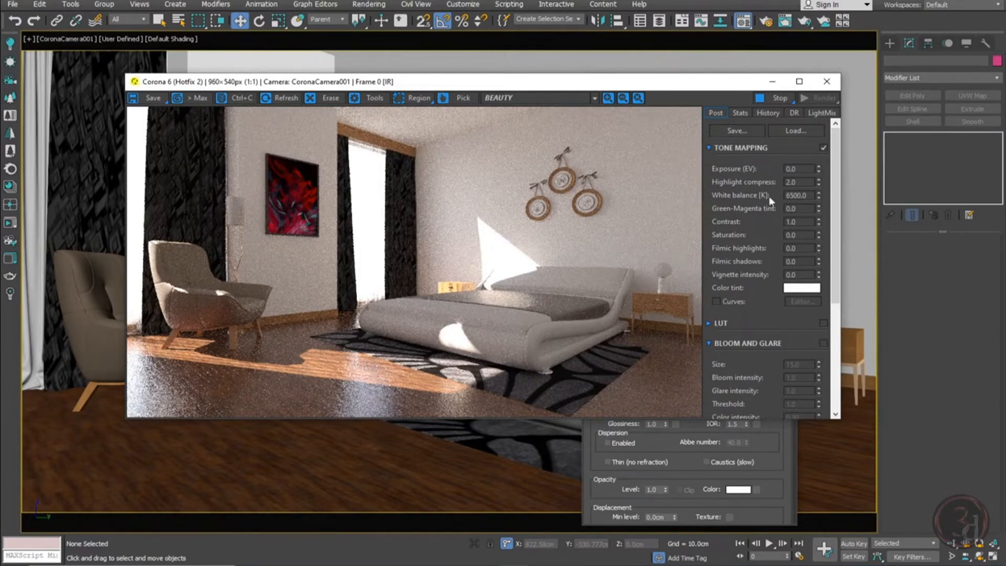
{"action": "double_click", "coordinate": [794, 182]}
{"action": "type", "text": "10"}
{"action": "key", "text": "Return"}
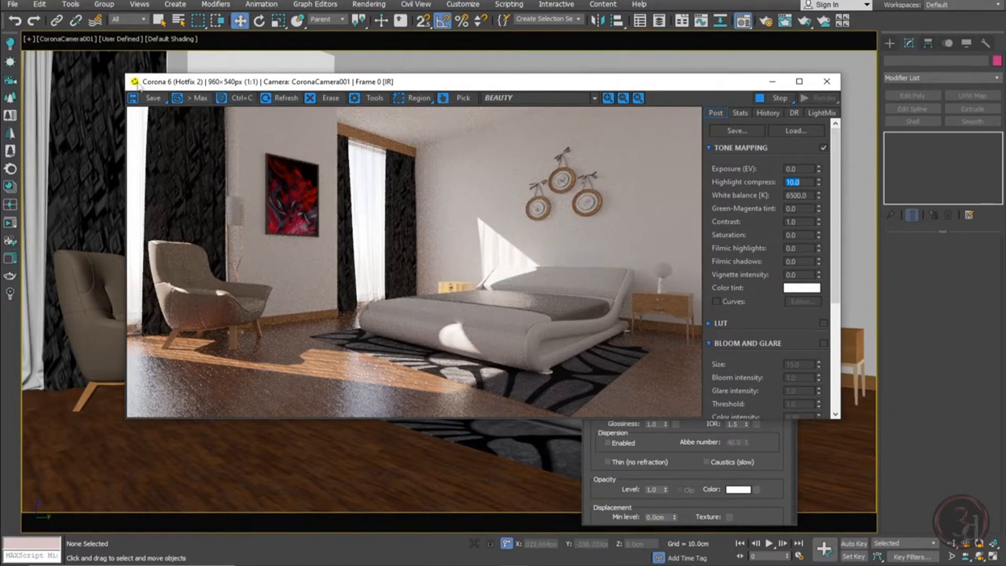
Close the interactive render window and the Material Editor
{"action": "left_click_drag", "start_coordinate": [248, 88], "coordinate": [203, 91]}
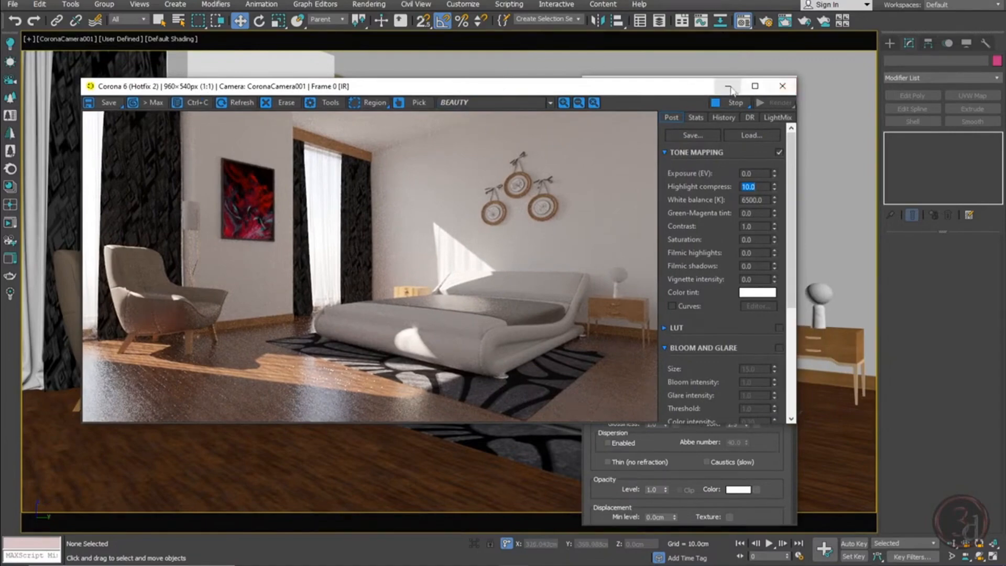
{"action": "left_click", "coordinate": [782, 85]}
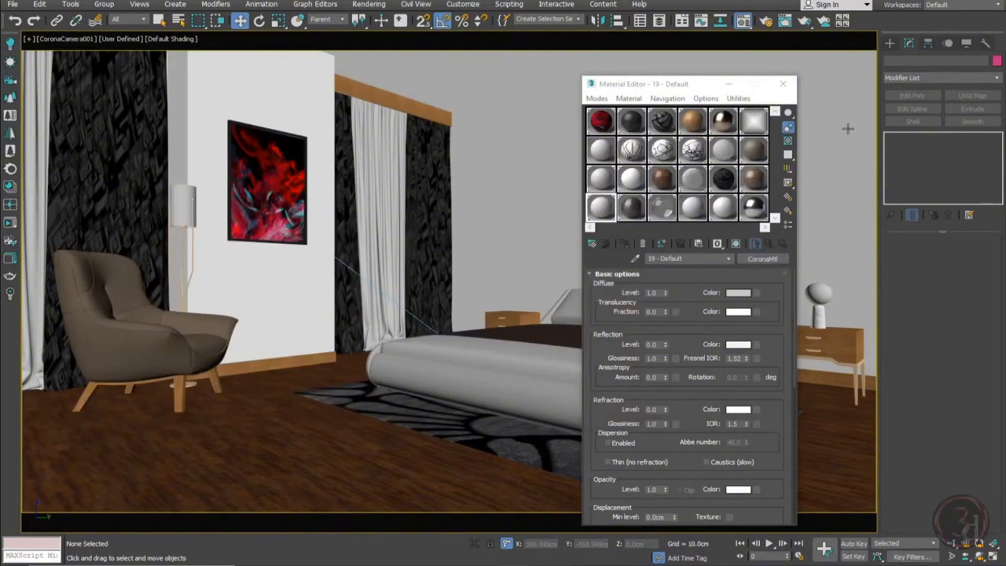
{"action": "left_click", "coordinate": [783, 84]}
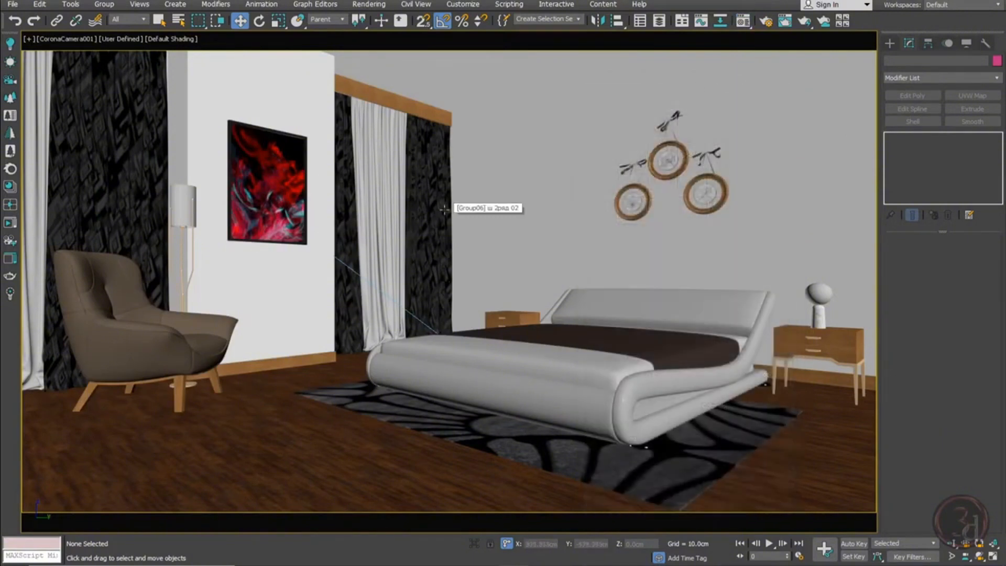
Select the Corona Sun in the top view and save it as a named selection set called "Sun"
{"action": "key", "text": "t"}
{"action": "scroll", "coordinate": [444, 210], "scroll_direction": "down", "scroll_amount": 2}
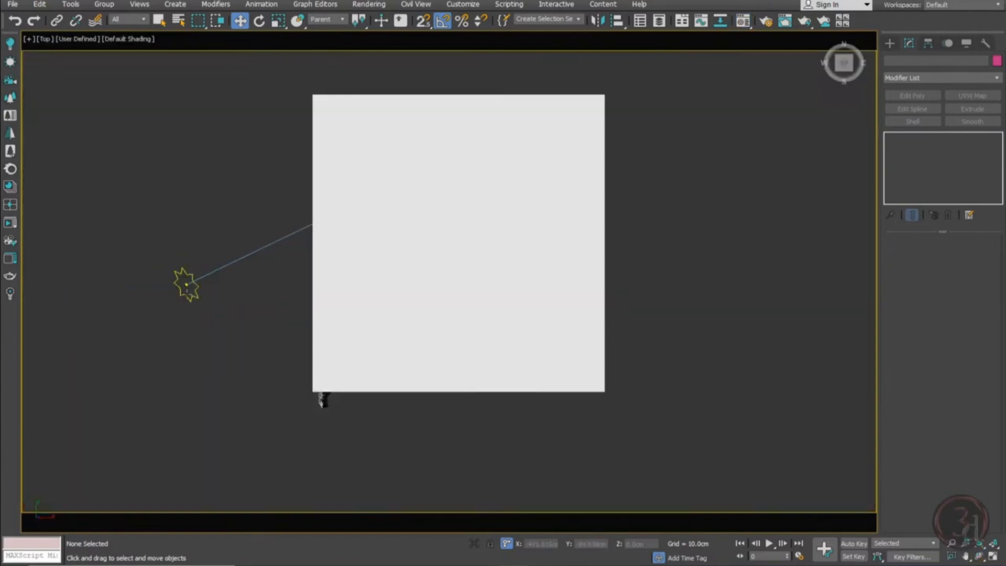
{"action": "left_click", "coordinate": [187, 285]}
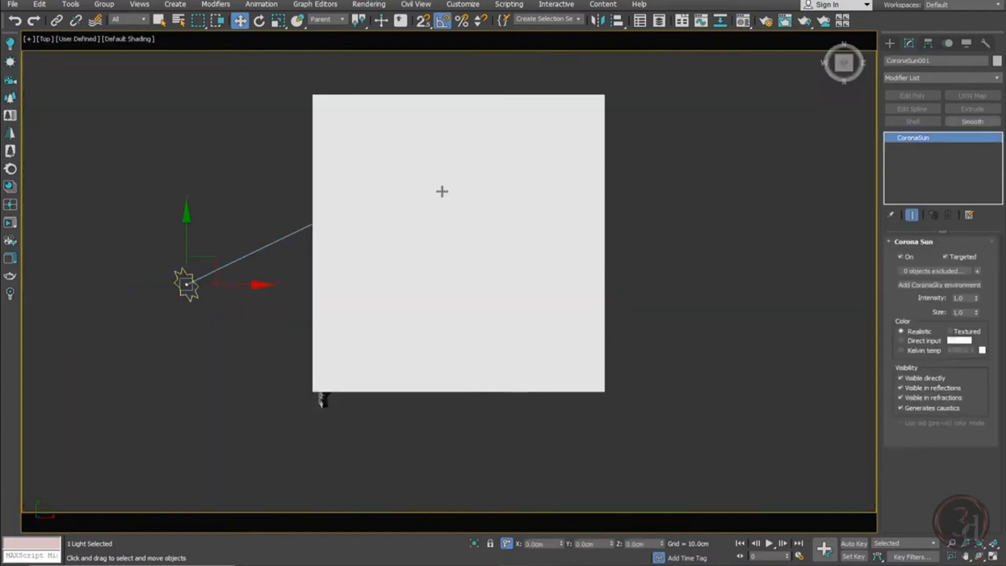
{"action": "left_click", "coordinate": [546, 20]}
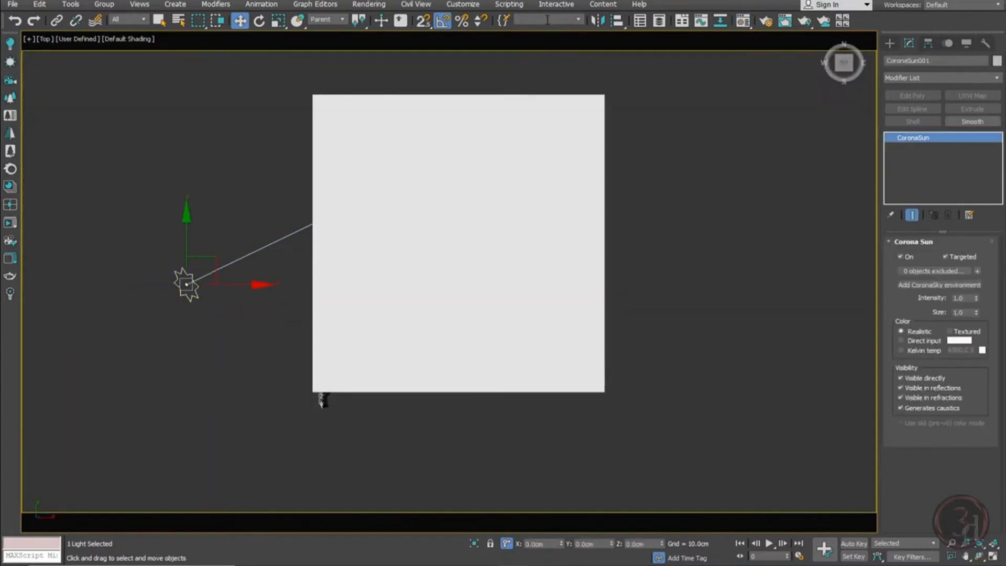
{"action": "type", "text": "Sun"}
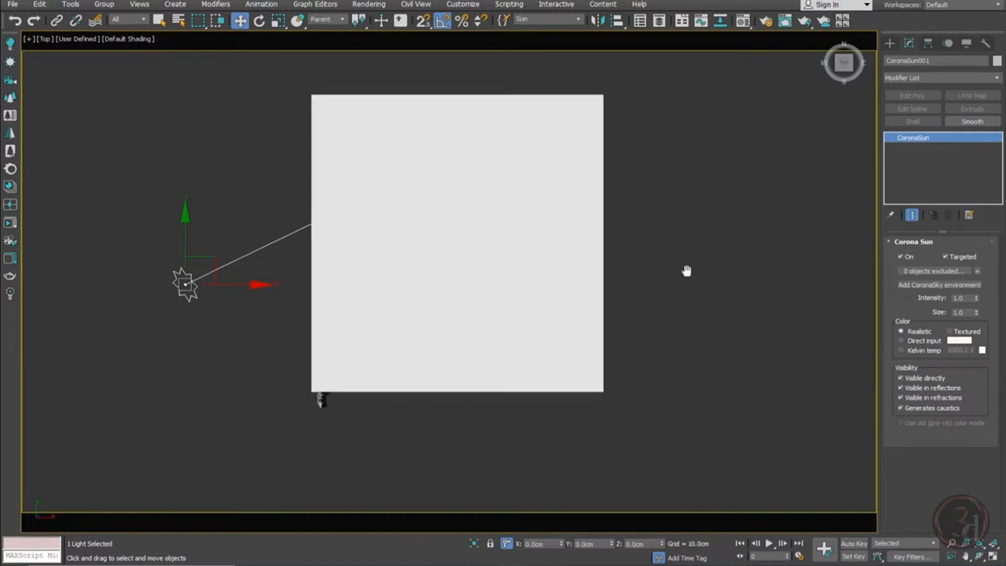
{"action": "middle_click_drag", "start_coordinate": [687, 272], "coordinate": [667, 276]}
Return to the camera view, select the bed as a test, and recall the "Sun" selection set to reselect the light
{"action": "key", "text": "c"}
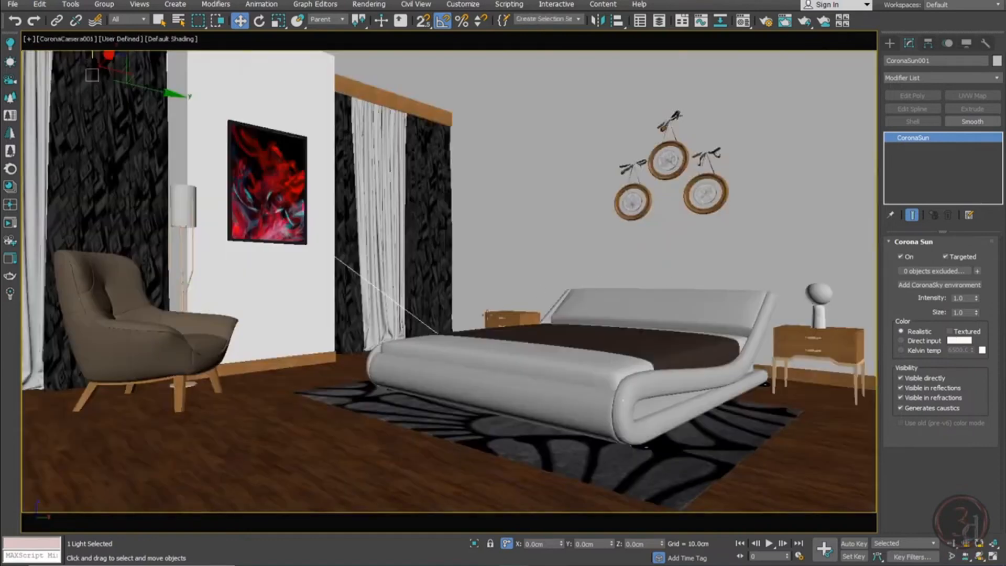
{"action": "left_click", "coordinate": [570, 348]}
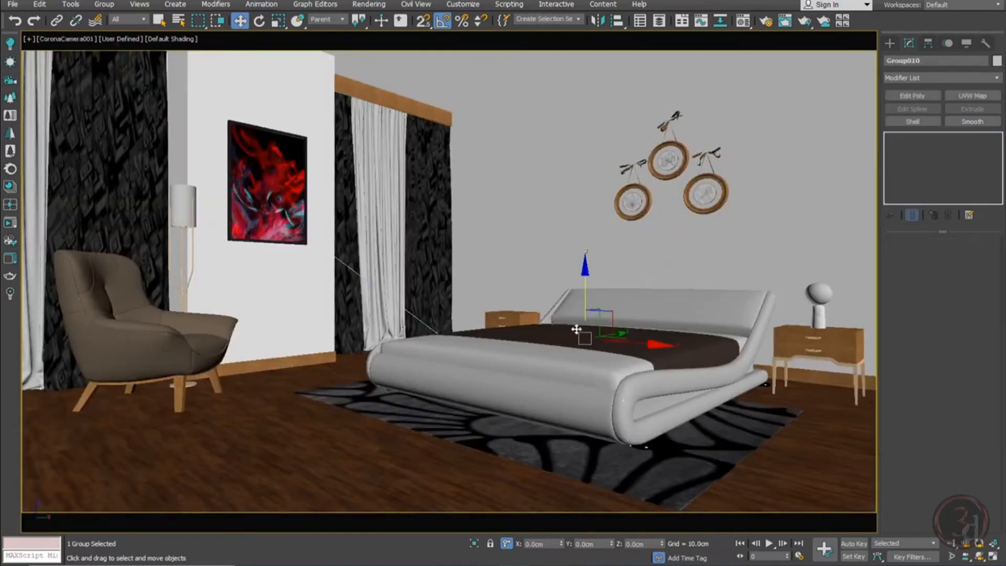
{"action": "left_click", "coordinate": [576, 21]}
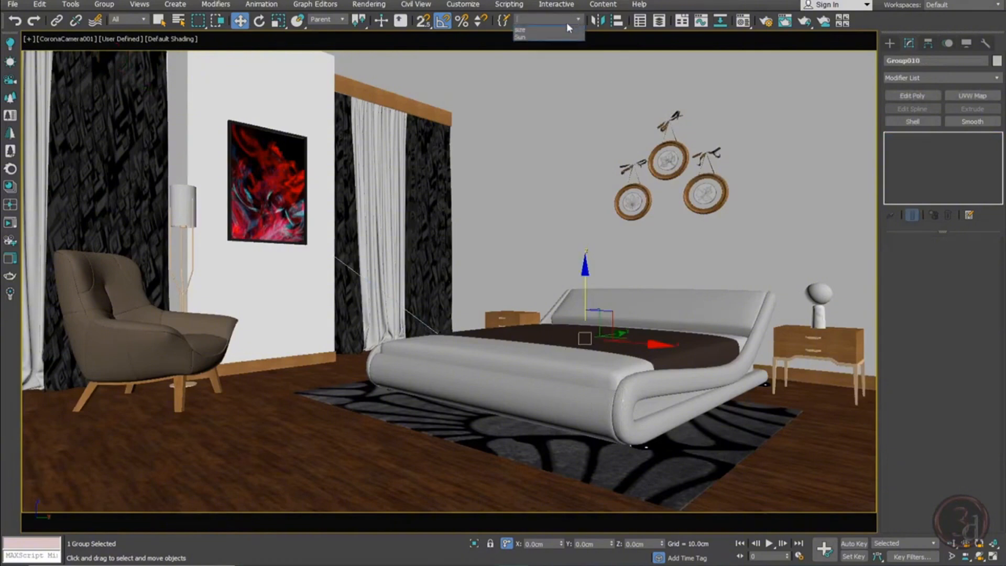
{"action": "left_click", "coordinate": [524, 36]}
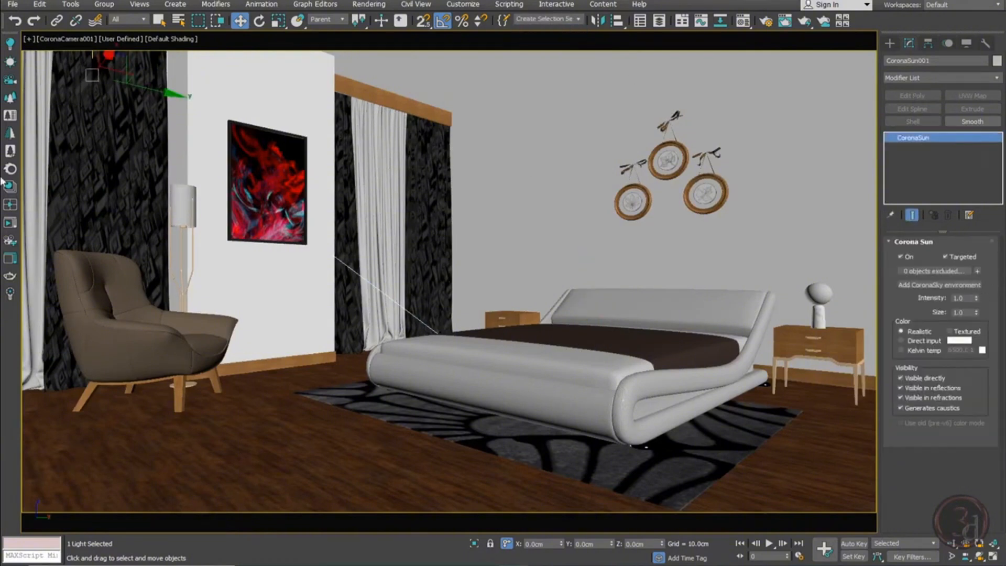
Restart interactive rendering, test the Corona Sun's intensity at 2.0 and return it to 1.0
{"action": "left_click", "coordinate": [9, 223]}
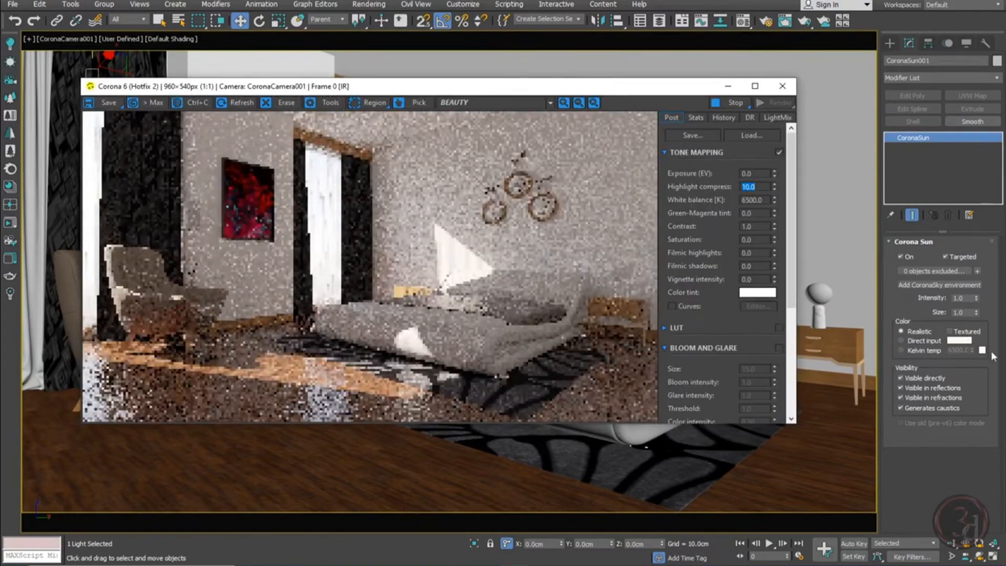
{"action": "left_click", "coordinate": [964, 297]}
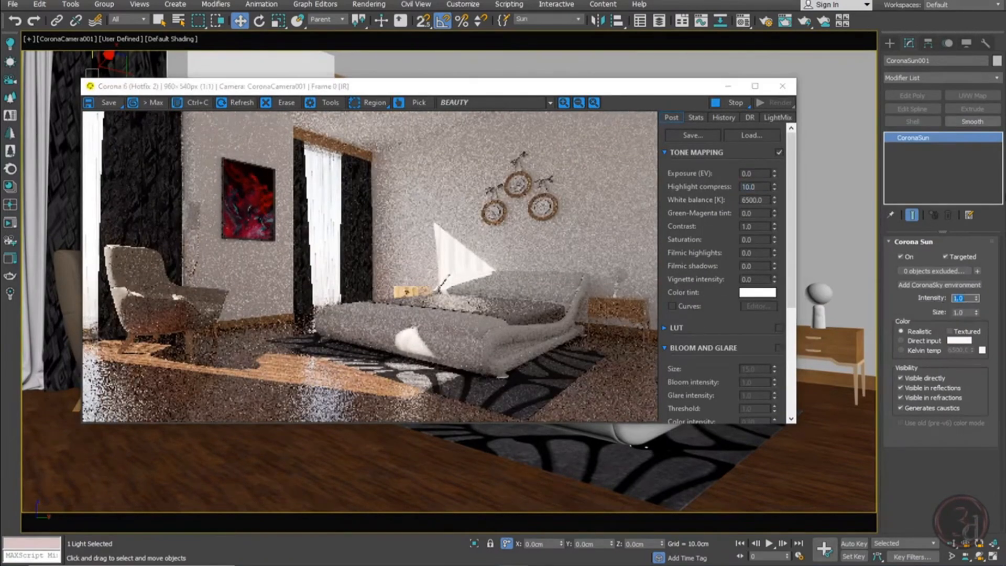
{"action": "type", "text": "2"}
{"action": "key", "text": "Return"}
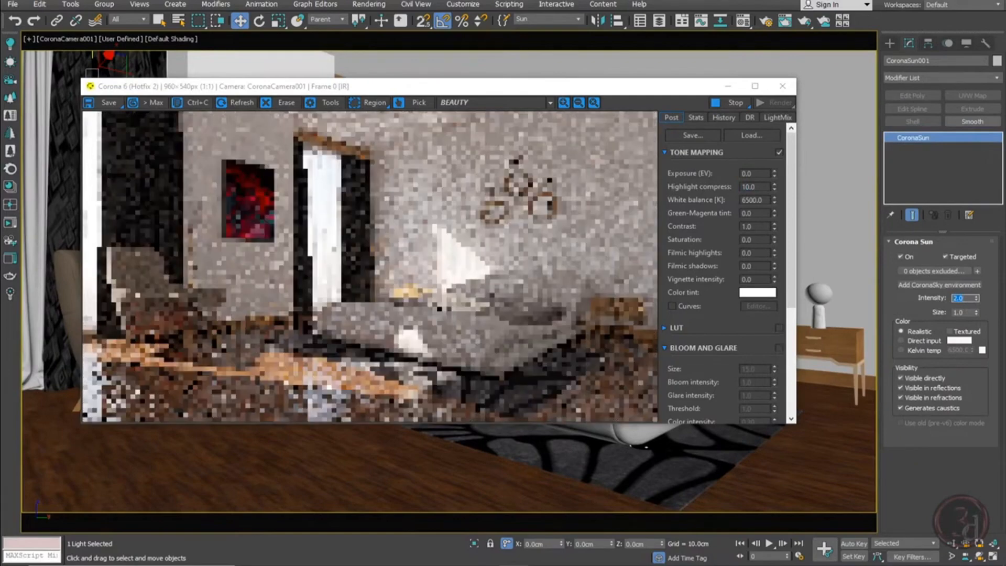
{"action": "type", "text": "1"}
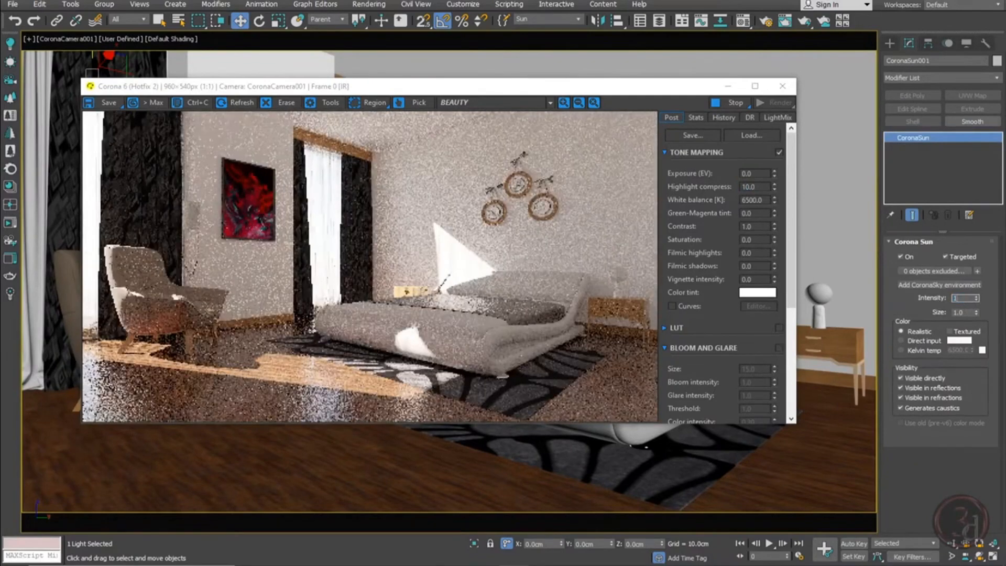
{"action": "key", "text": "Return"}
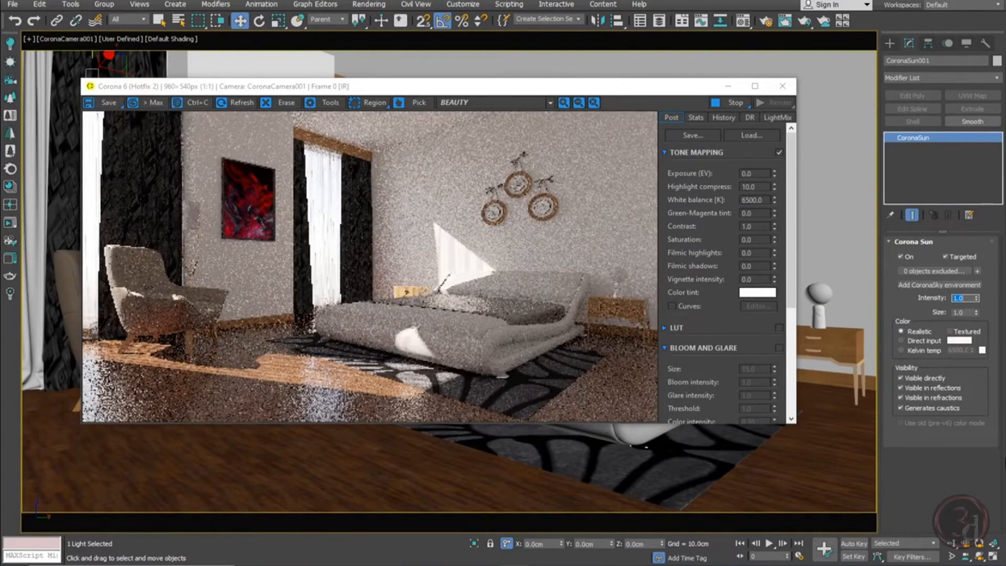
Set the Corona Sun's size to 2.0 while the interactive render runs
{"action": "double_click", "coordinate": [967, 313]}
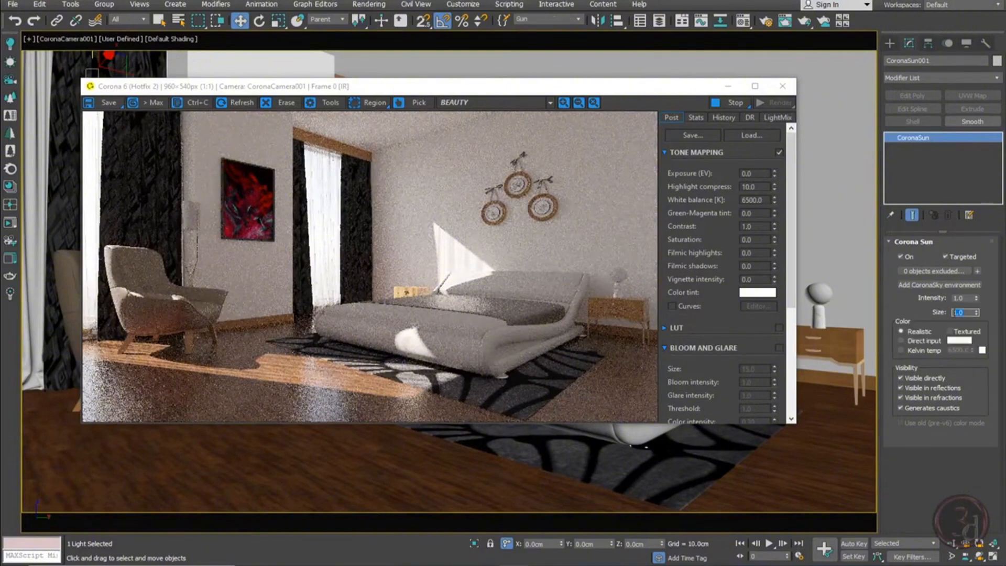
{"action": "type", "text": "2"}
{"action": "key", "text": "Return"}
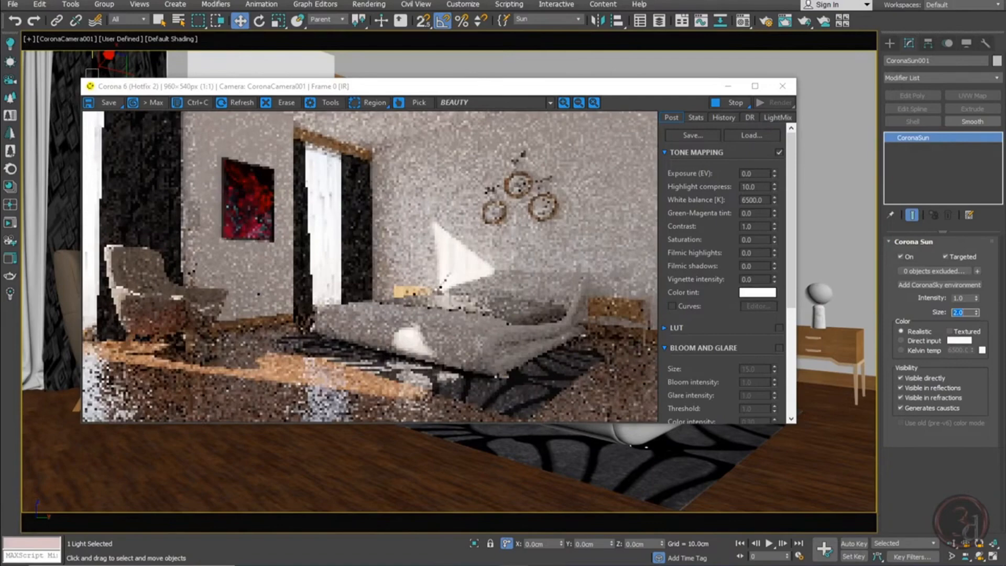
Set the Corona Sun's size to 5.0, let the interactive render refine, and close the render window
{"action": "type", "text": "5"}
{"action": "key", "text": "Return"}
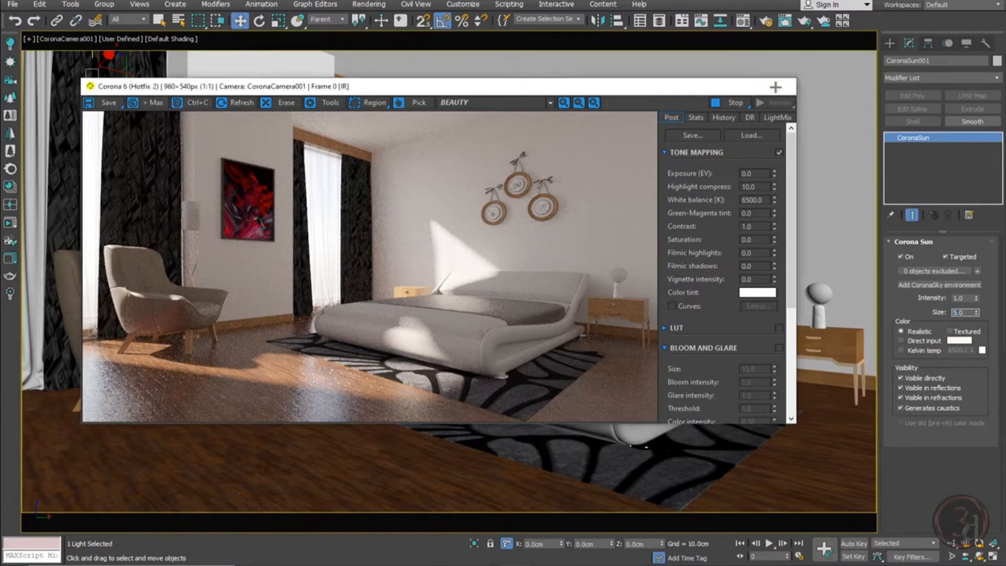
{"action": "left_click", "coordinate": [778, 90]}
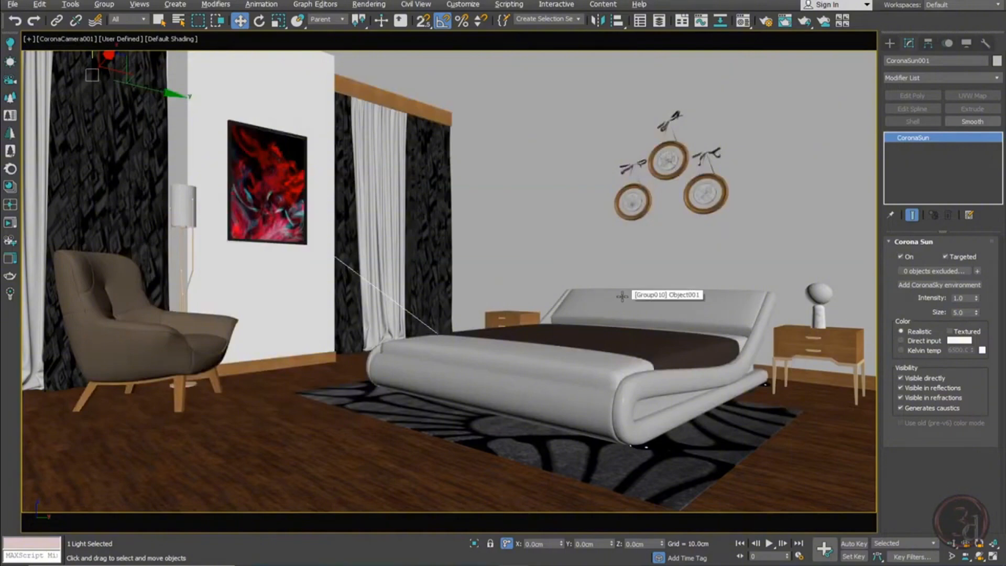
Switch to the four-view layout and select the Corona Sun outside the windows in the orthographic overview
{"action": "key", "text": "alt+w"}
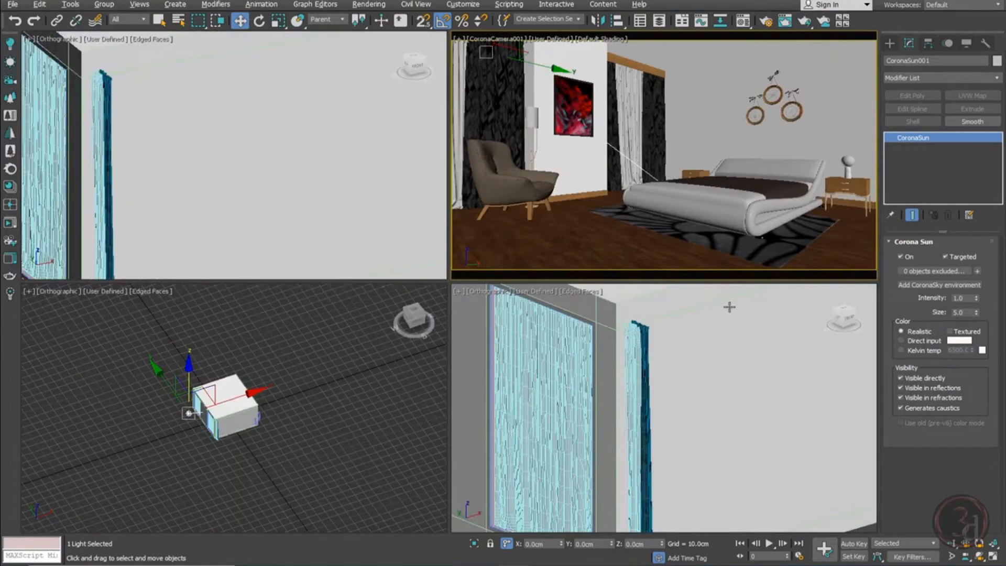
{"action": "left_click", "coordinate": [306, 385]}
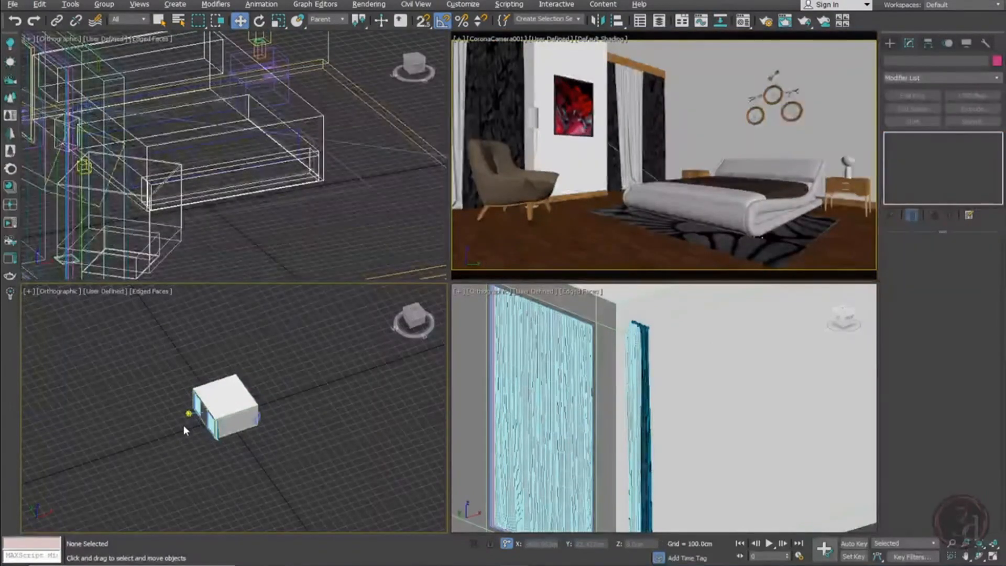
{"action": "scroll", "coordinate": [187, 434], "scroll_direction": "up", "scroll_amount": 8}
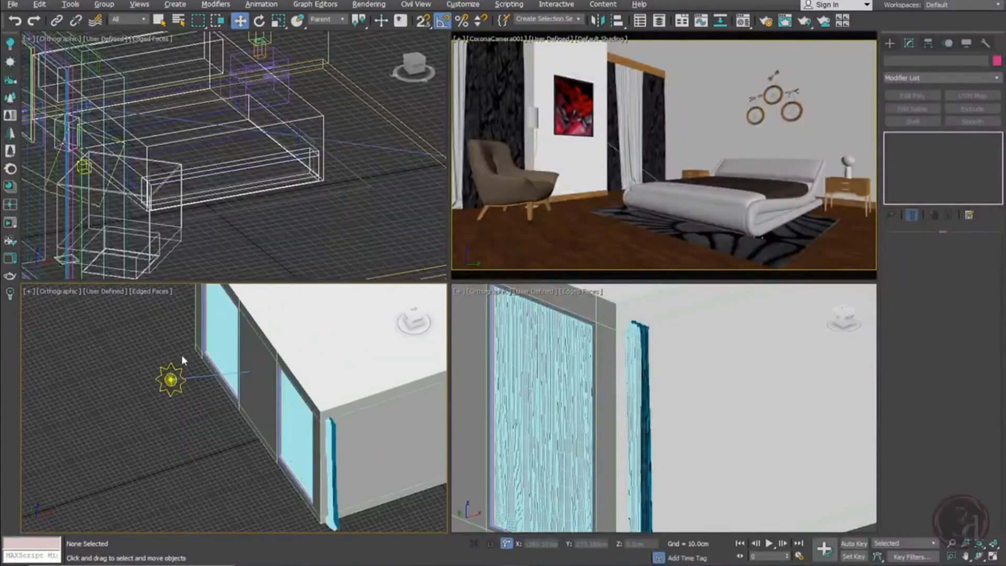
{"action": "left_click", "coordinate": [186, 387]}
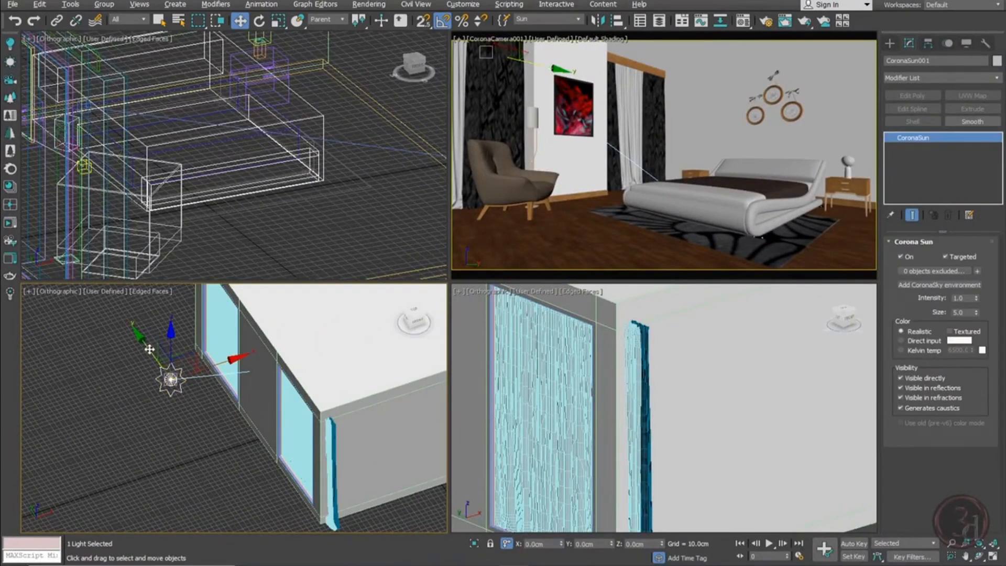
{"action": "mouse_move", "coordinate": [156, 355]}
{"action": "left_mouse_down"}
{"action": "mouse_move", "coordinate": [167, 371]}
{"action": "mouse_move", "coordinate": [163, 361]}
{"action": "left_mouse_up"}
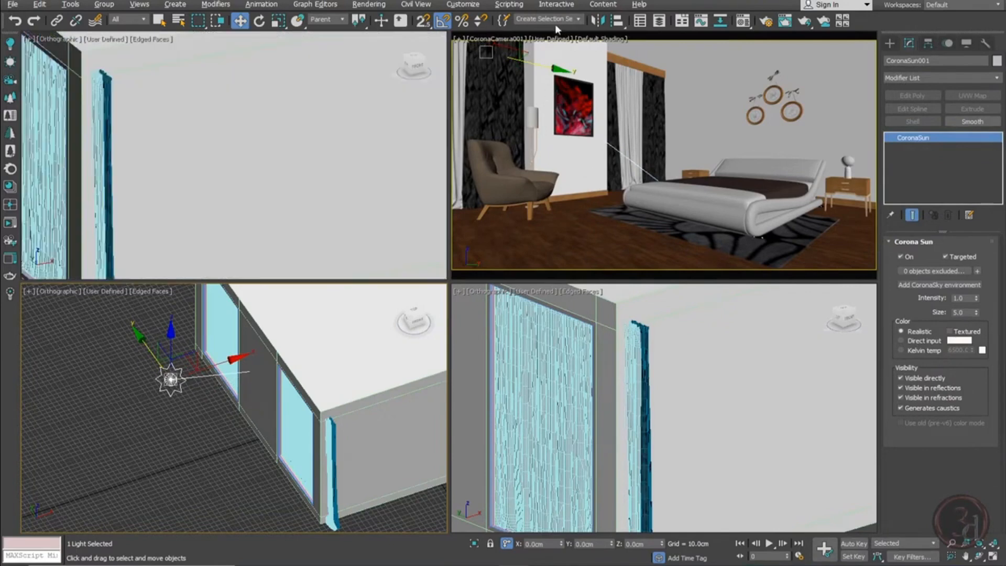
In the render setup, make CoronaCamera001 the view to render and lock it
{"action": "left_click", "coordinate": [767, 22]}
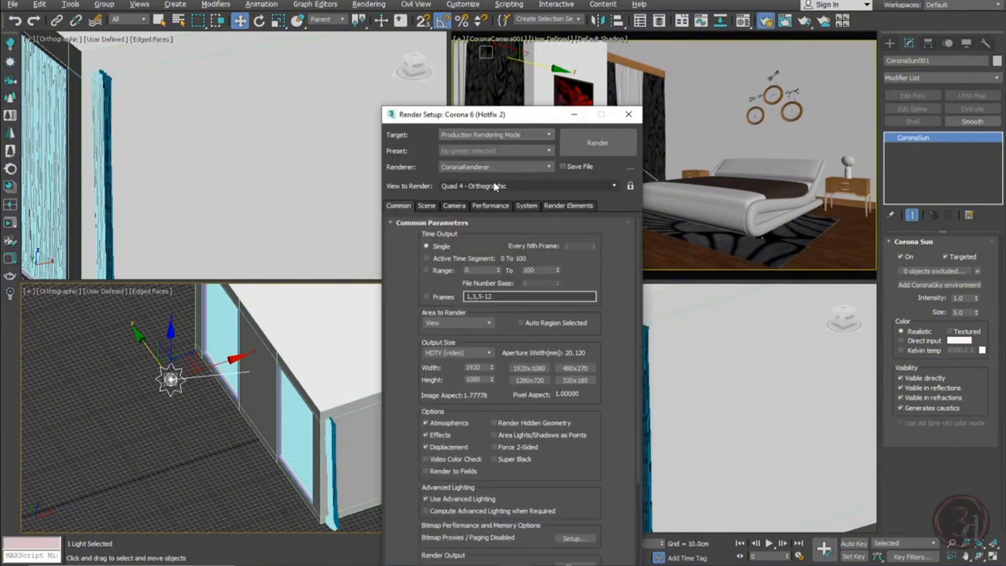
{"action": "left_click", "coordinate": [714, 125]}
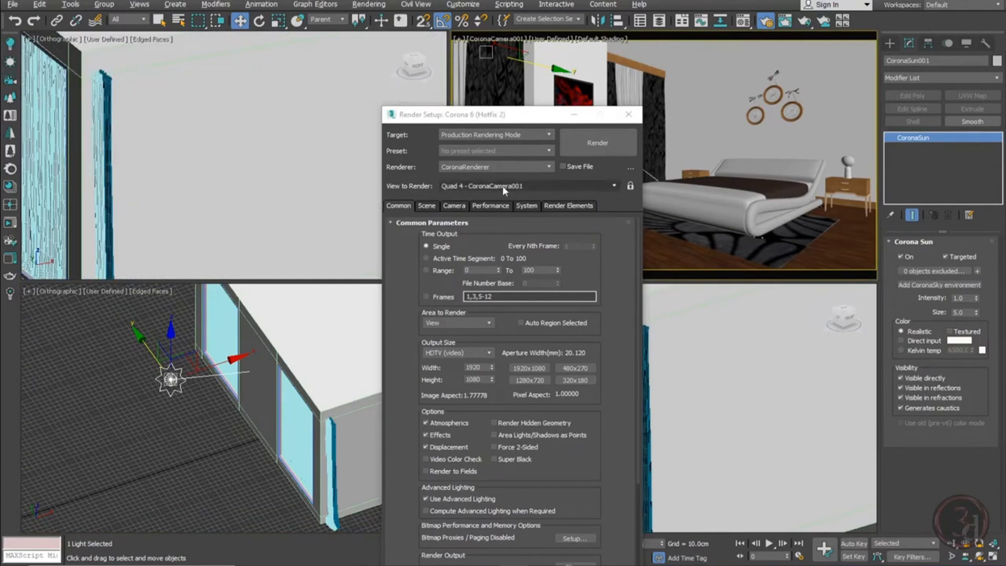
{"action": "left_click", "coordinate": [631, 185]}
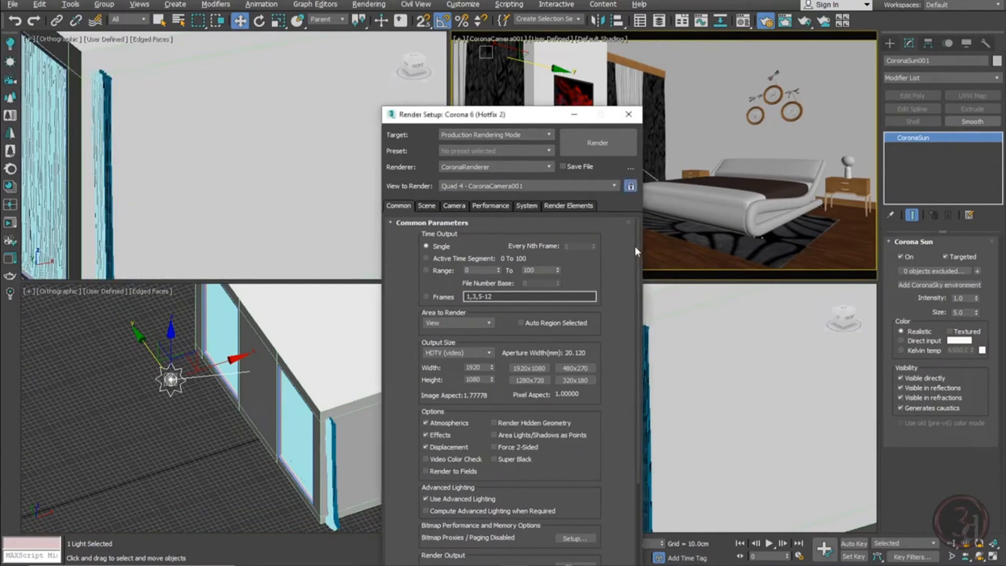
Start interactive rendering and reposition the render window so the Corona Sun stays accessible in the orthographic view
{"action": "mouse_move", "coordinate": [203, 410]}
{"action": "middle_mouse_down"}
{"action": "mouse_move", "coordinate": [193, 410]}
{"action": "mouse_move", "coordinate": [205, 432]}
{"action": "middle_mouse_up"}
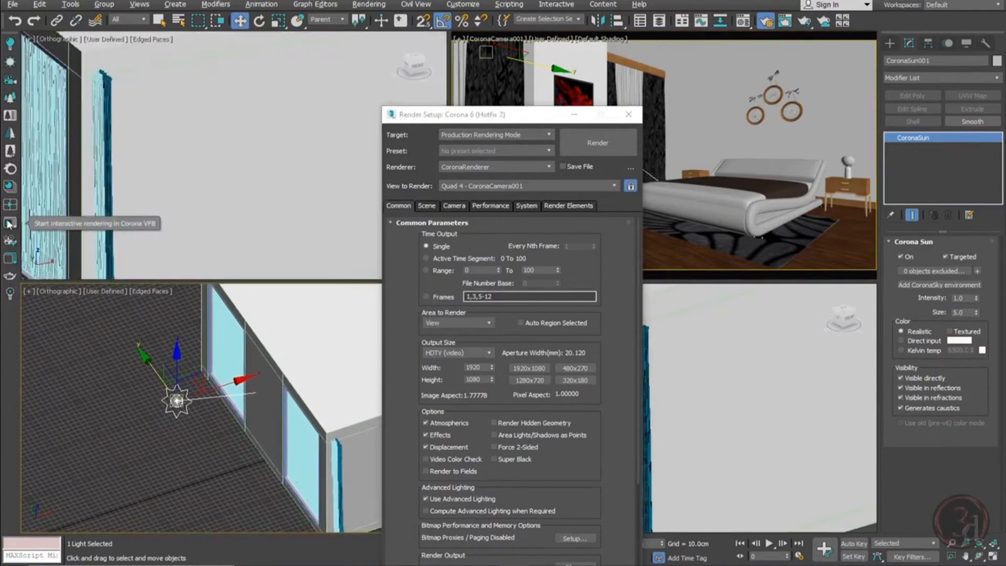
{"action": "left_click", "coordinate": [9, 224]}
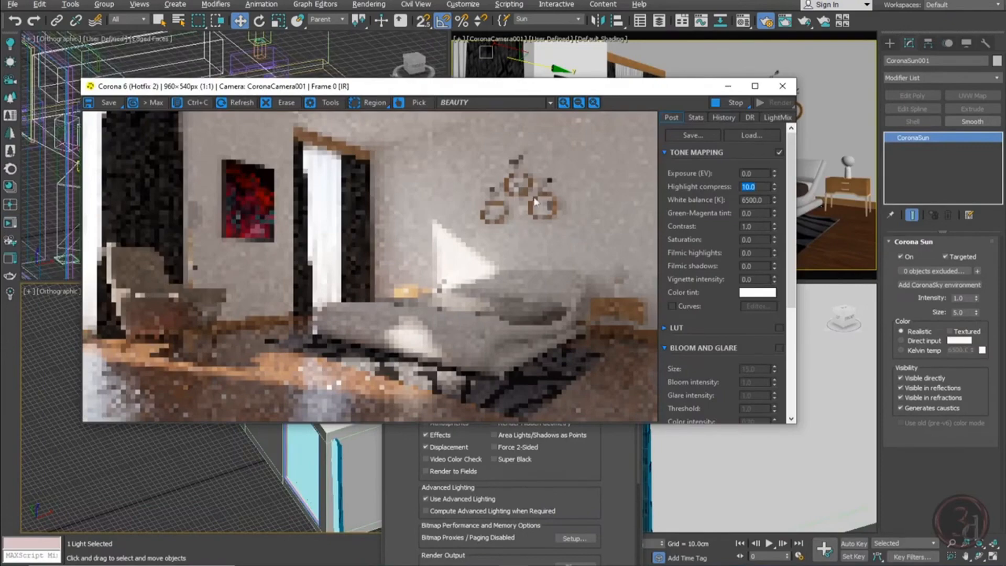
{"action": "left_click_drag", "start_coordinate": [388, 90], "coordinate": [573, 21]}
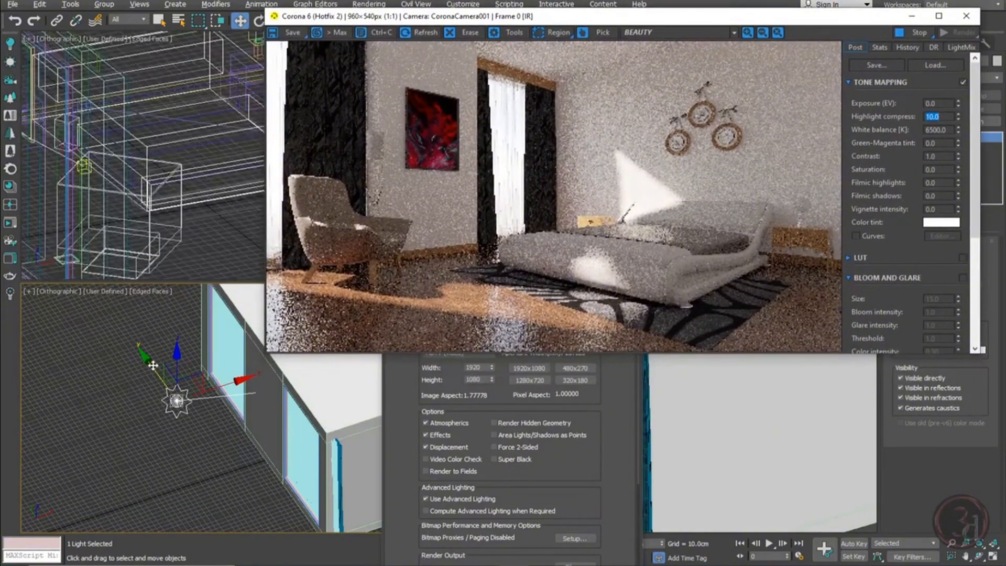
Try several Corona Sun positions along its Y axis outside the windows while the interactive render runs
{"action": "left_click_drag", "start_coordinate": [152, 365], "coordinate": [109, 313]}
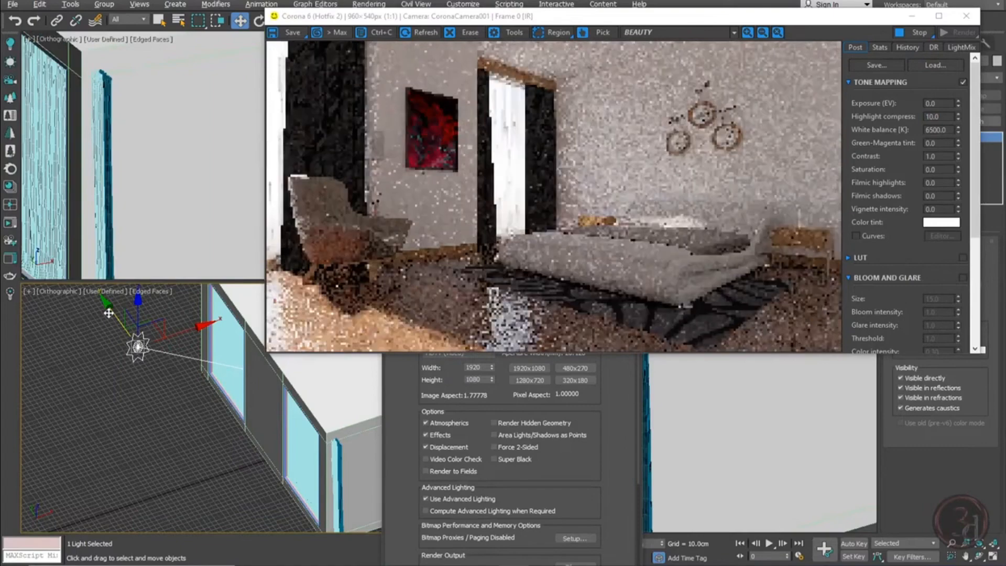
{"action": "left_click_drag", "start_coordinate": [109, 313], "coordinate": [72, 252]}
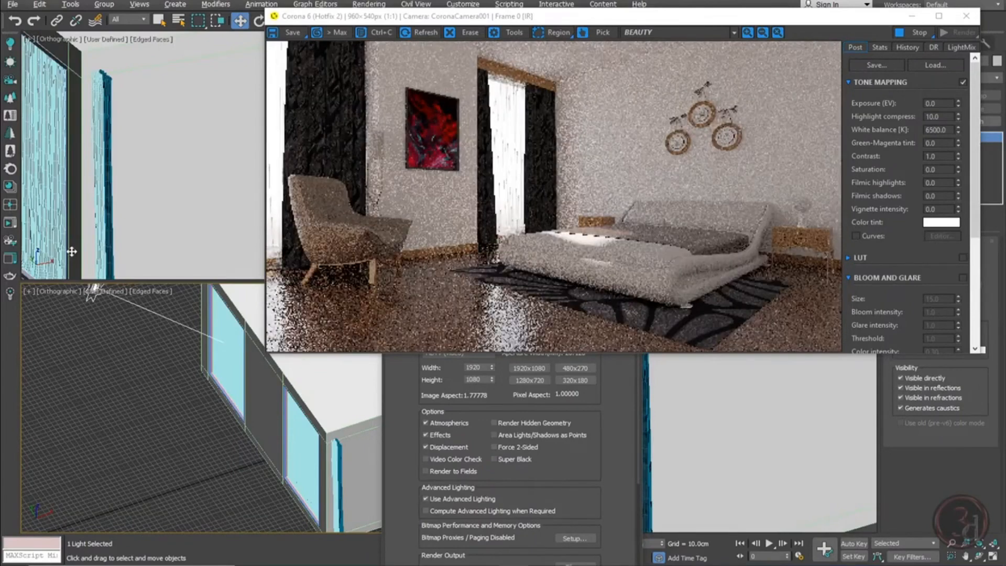
{"action": "left_click_drag", "start_coordinate": [72, 252], "coordinate": [59, 222]}
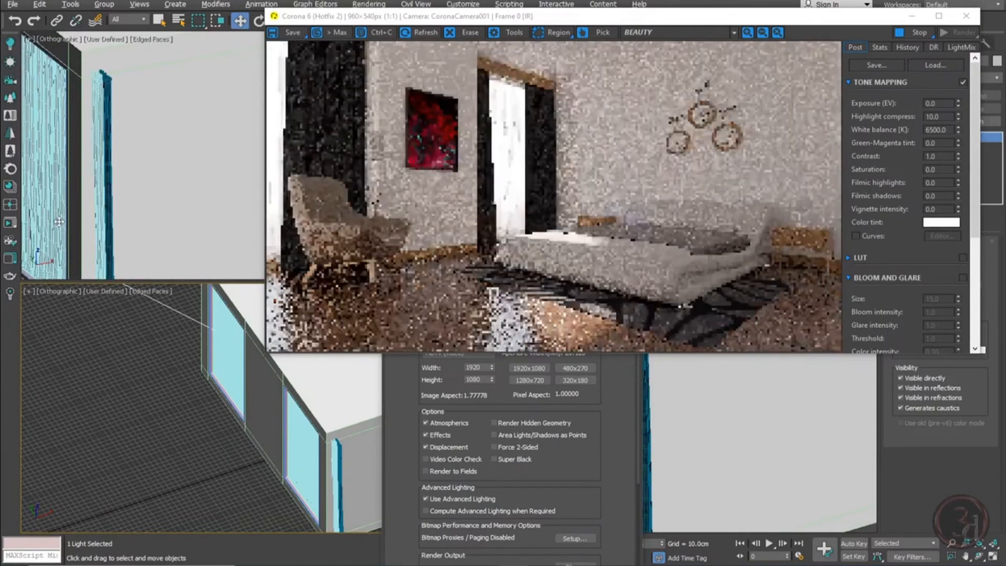
{"action": "left_click_drag", "start_coordinate": [59, 222], "coordinate": [253, 505]}
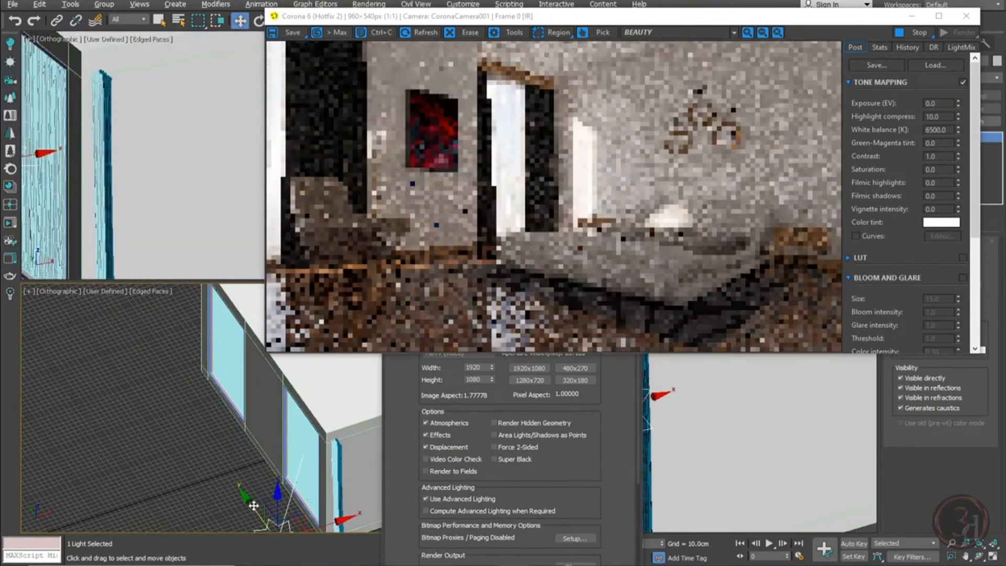
{"action": "left_click_drag", "start_coordinate": [253, 505], "coordinate": [175, 397]}
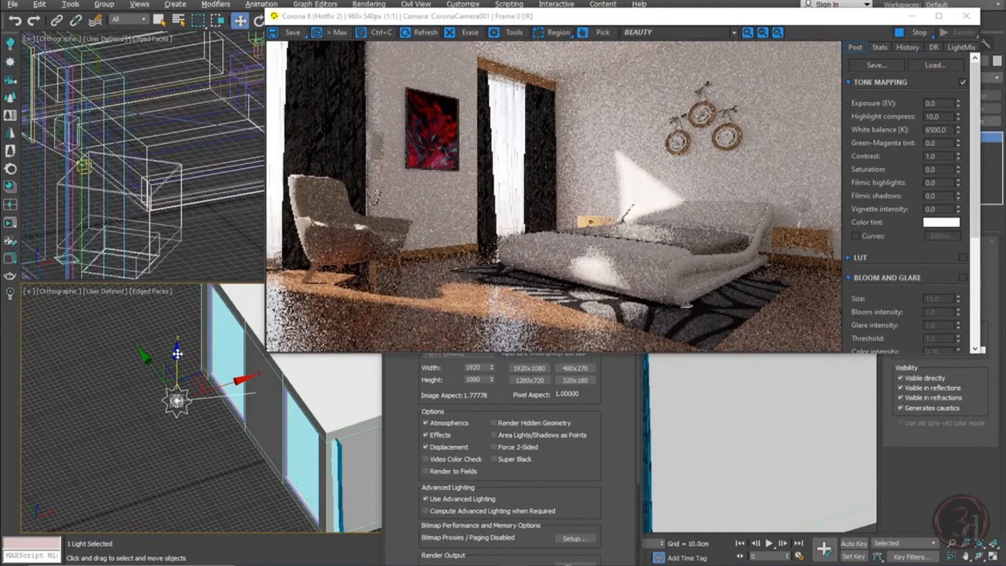
Try raising and lowering the Corona Sun to compare how its height changes the sunlight in the room
{"action": "left_click_drag", "start_coordinate": [178, 353], "coordinate": [180, 235]}
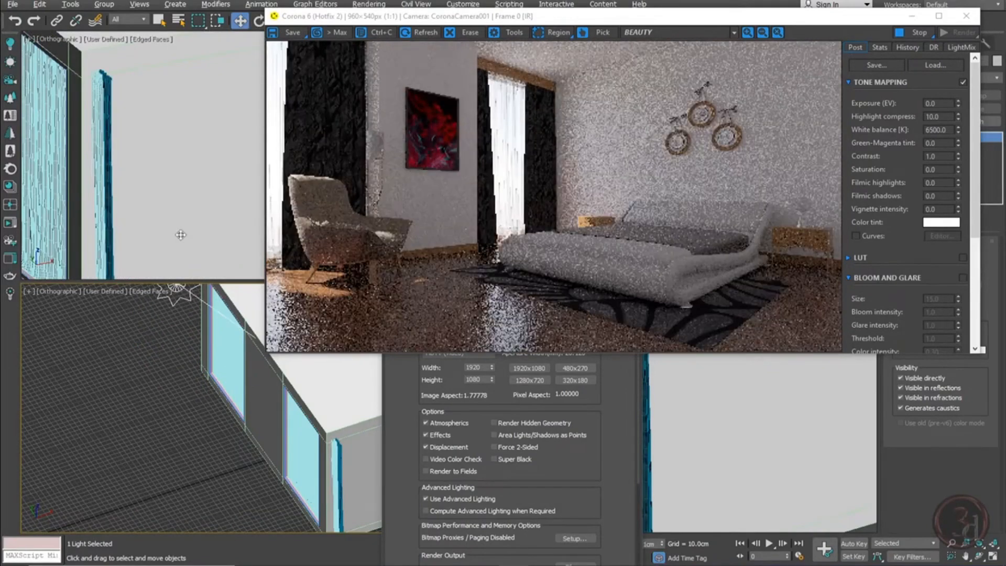
{"action": "mouse_move", "coordinate": [181, 235]}
{"action": "left_mouse_down"}
{"action": "mouse_move", "coordinate": [175, 374]}
{"action": "mouse_move", "coordinate": [147, 392]}
{"action": "left_mouse_up"}
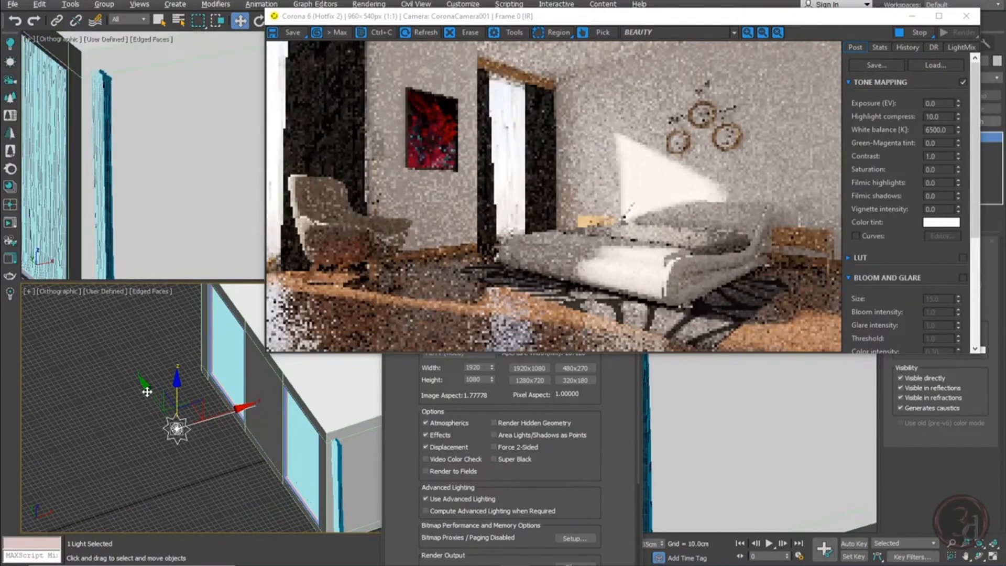
{"action": "left_click_drag", "start_coordinate": [147, 392], "coordinate": [136, 404]}
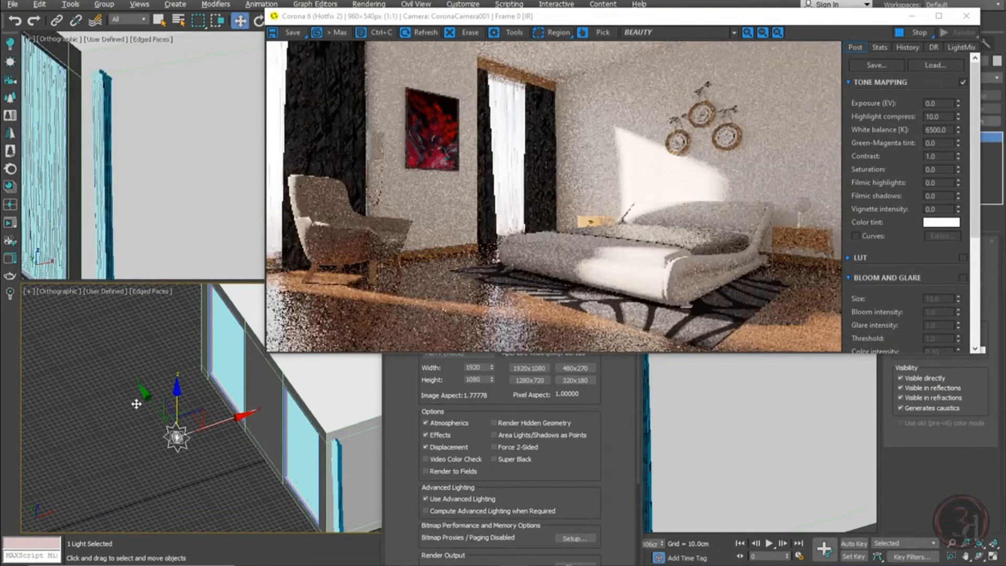
{"action": "left_click_drag", "start_coordinate": [136, 404], "coordinate": [129, 382]}
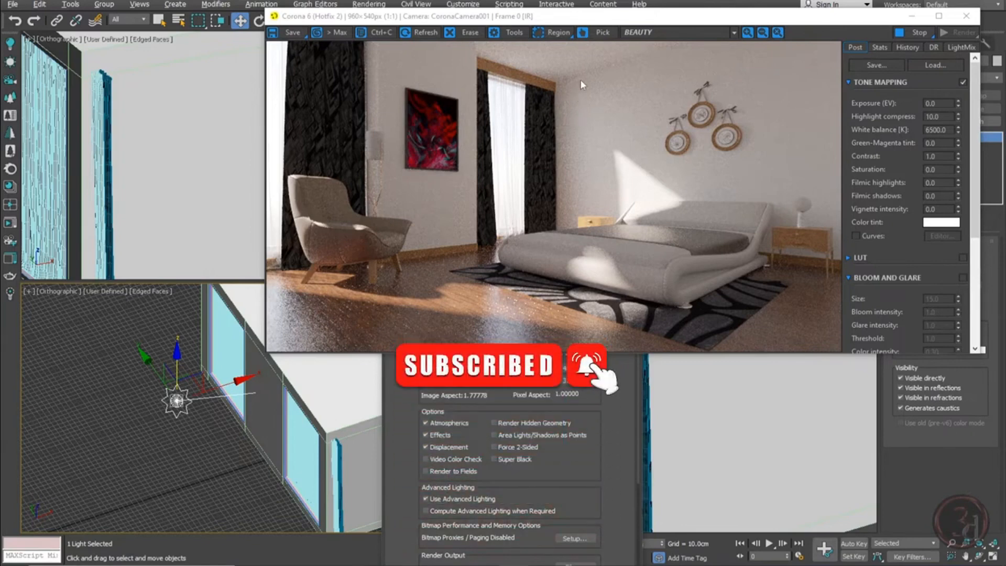
Close the interactive render window and show the render elements in the render setup
{"action": "left_click", "coordinate": [967, 16]}
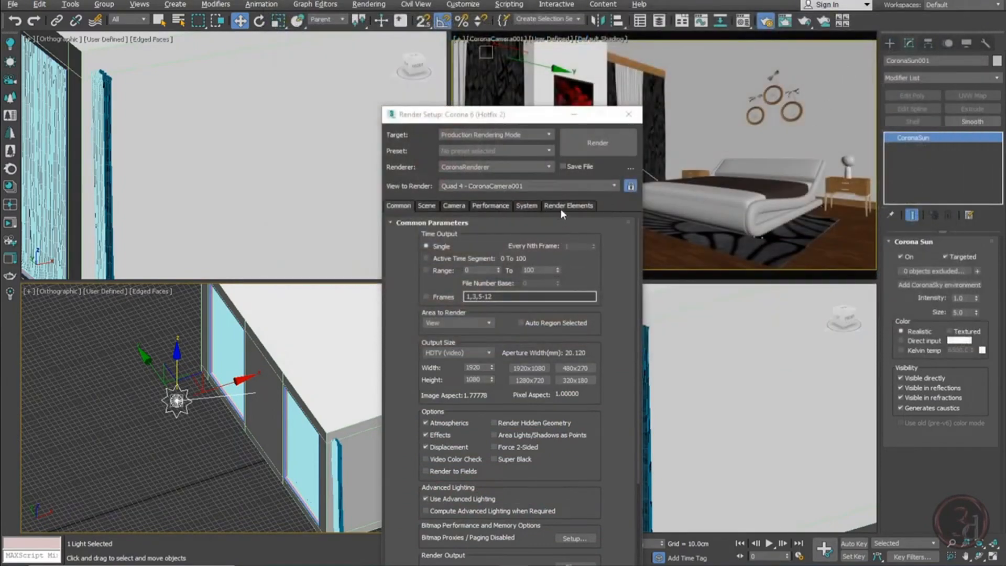
{"action": "left_click", "coordinate": [562, 207]}
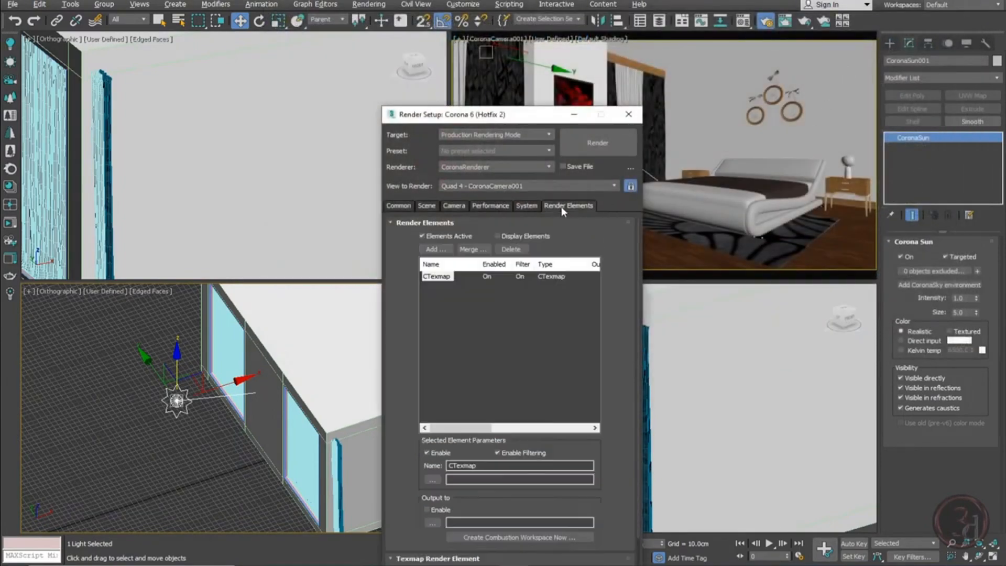
{"action": "left_click", "coordinate": [435, 250]}
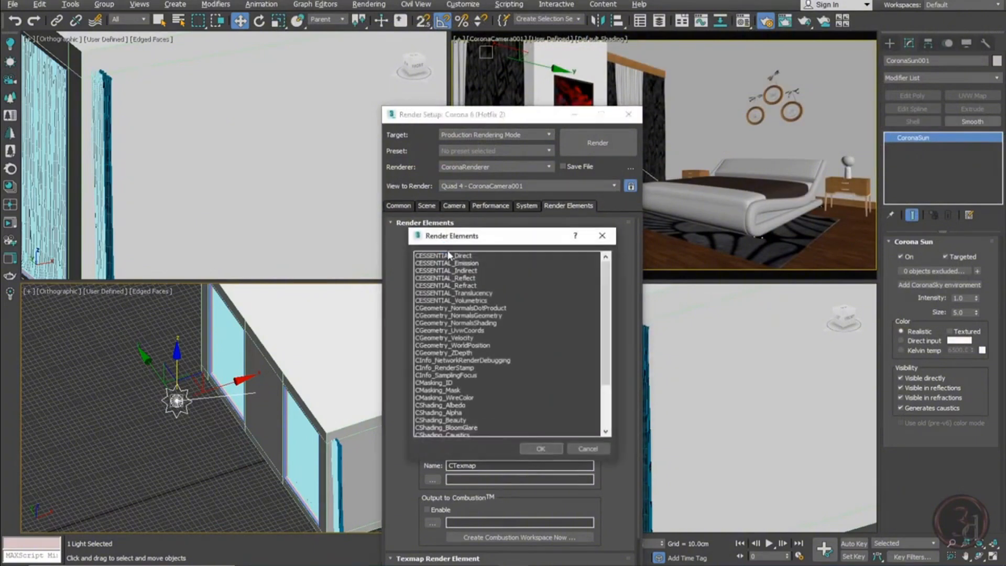
{"action": "scroll", "coordinate": [472, 256], "scroll_direction": "down", "scroll_amount": 3}
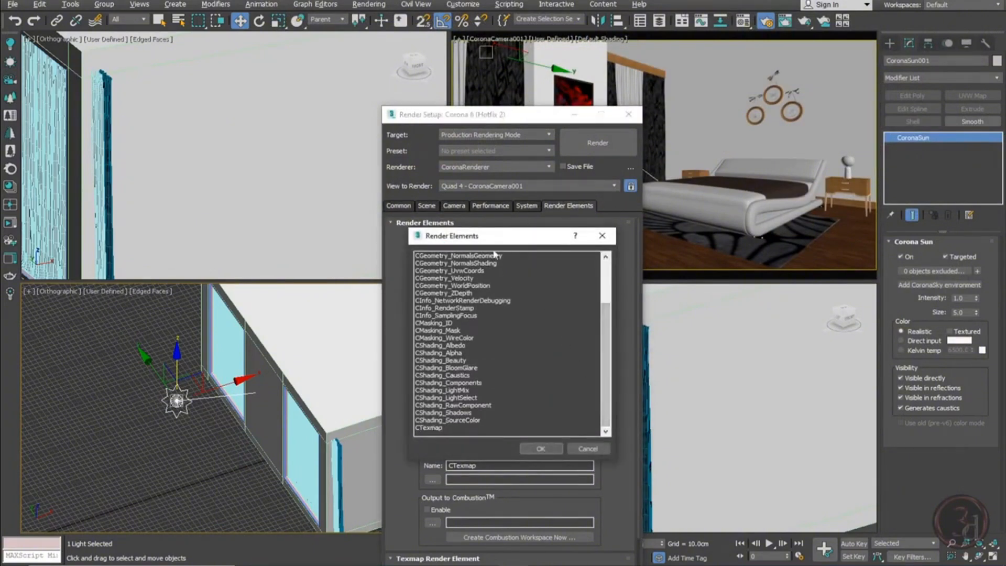
{"action": "left_click_drag", "start_coordinate": [519, 236], "coordinate": [694, 229]}
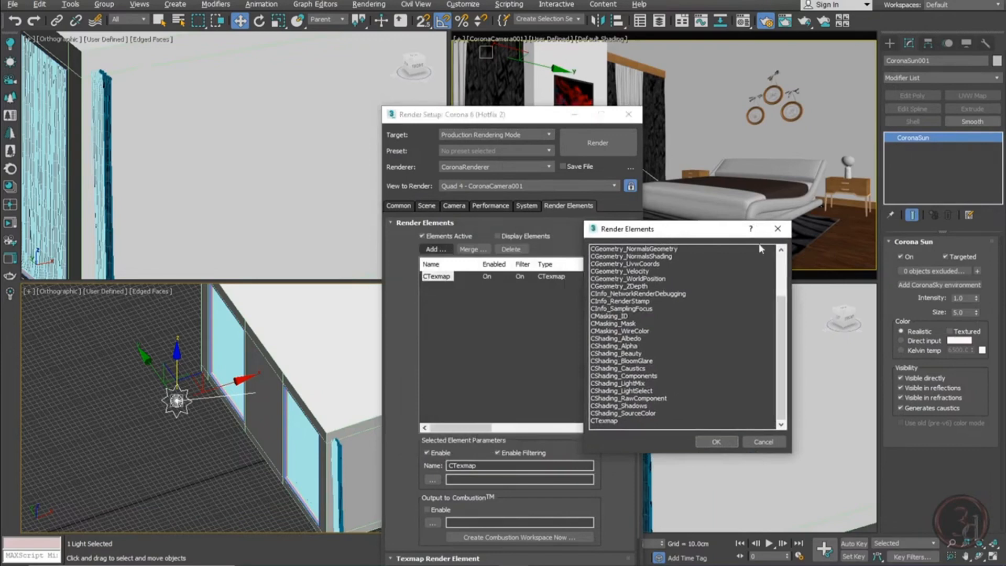
{"action": "left_click", "coordinate": [778, 228]}
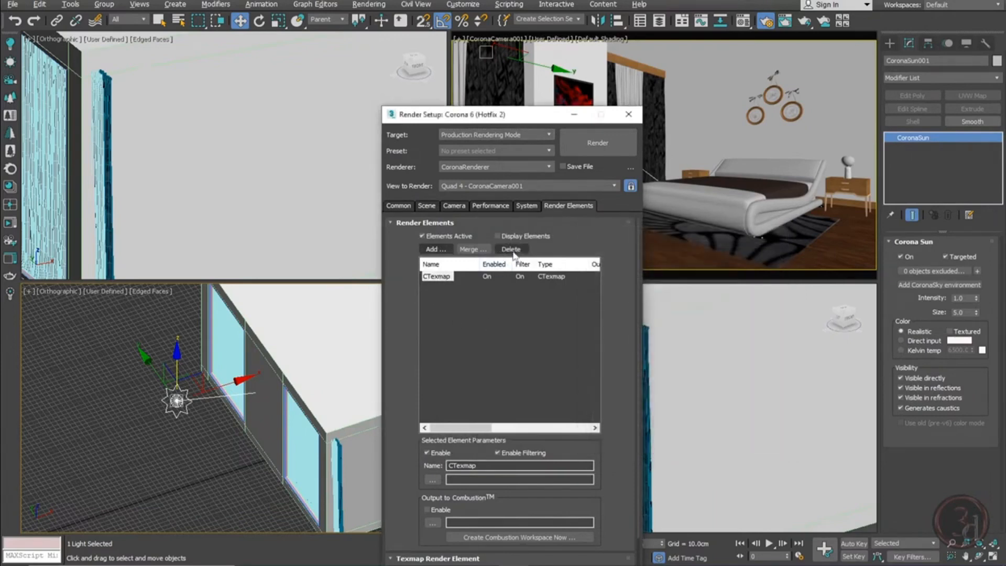
Delete the existing CTexmap render element and add a fresh CTexmap element in its place
{"action": "left_click", "coordinate": [440, 277]}
{"action": "left_click", "coordinate": [511, 250]}
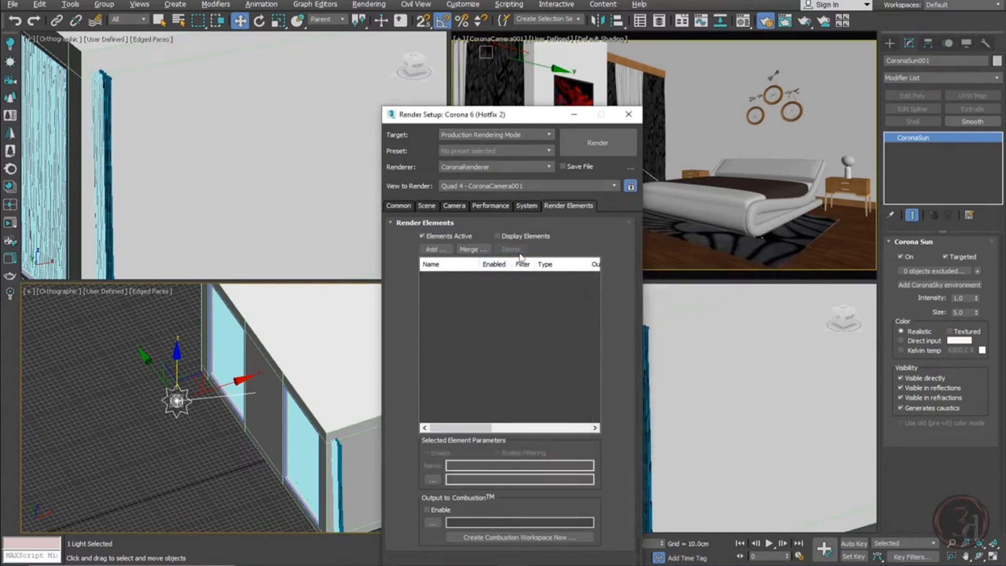
{"action": "left_click", "coordinate": [434, 250]}
{"action": "scroll", "coordinate": [444, 407], "scroll_direction": "down", "scroll_amount": 3}
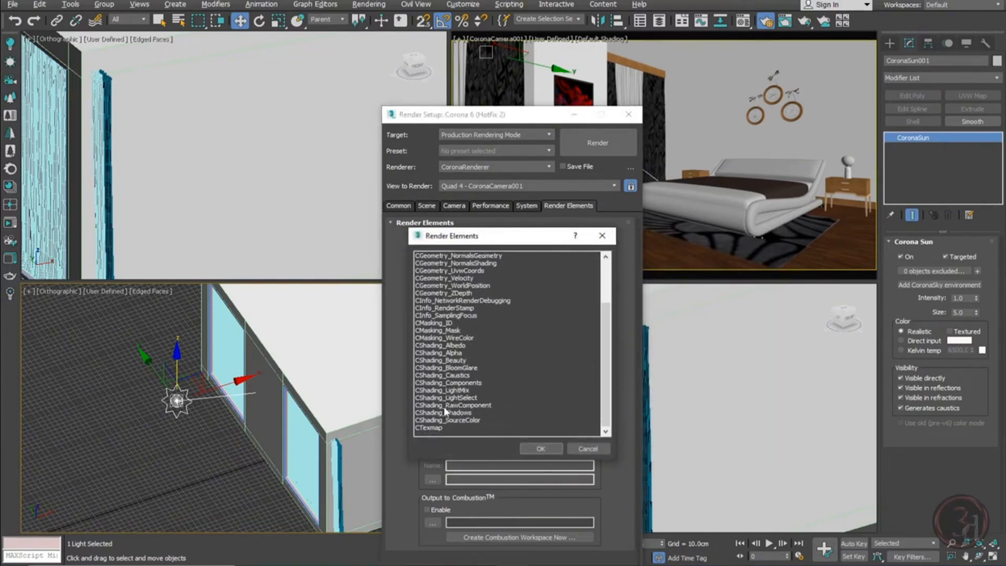
{"action": "left_click", "coordinate": [425, 428]}
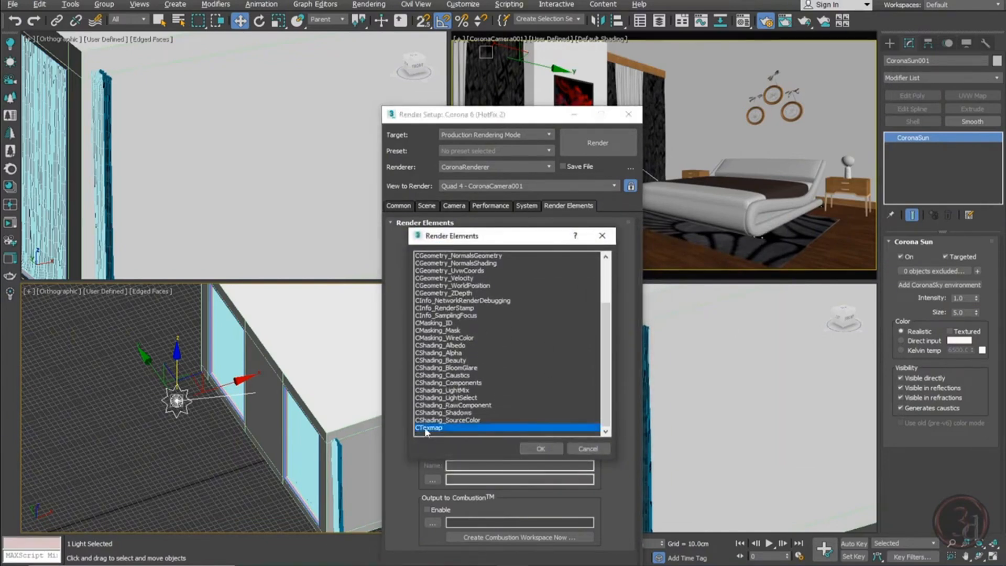
{"action": "left_click", "coordinate": [541, 449]}
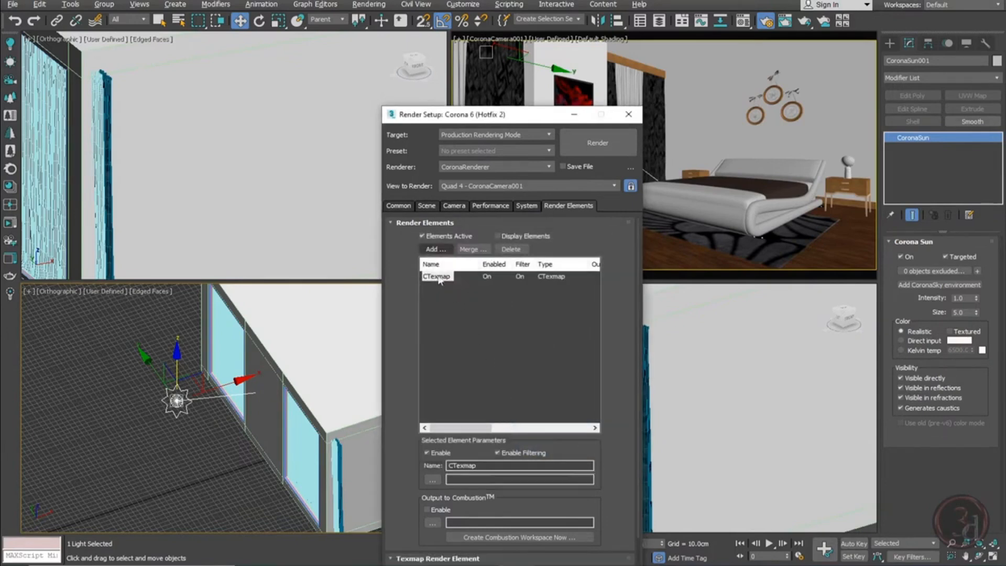
Assign a CoronaAO map to the Texmap slot of the CTexmap render element
{"action": "left_click_drag", "start_coordinate": [603, 460], "coordinate": [606, 413]}
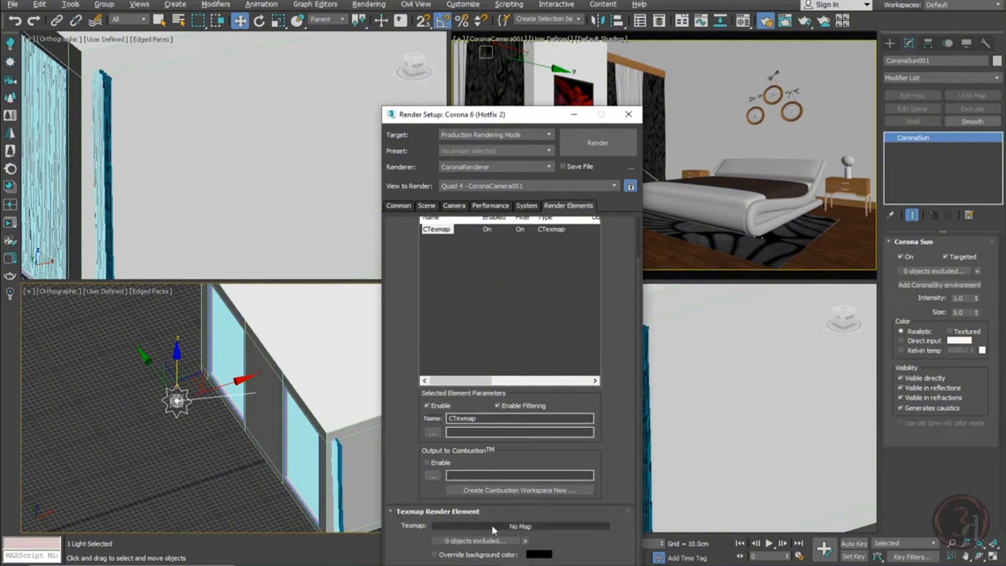
{"action": "left_click", "coordinate": [526, 525]}
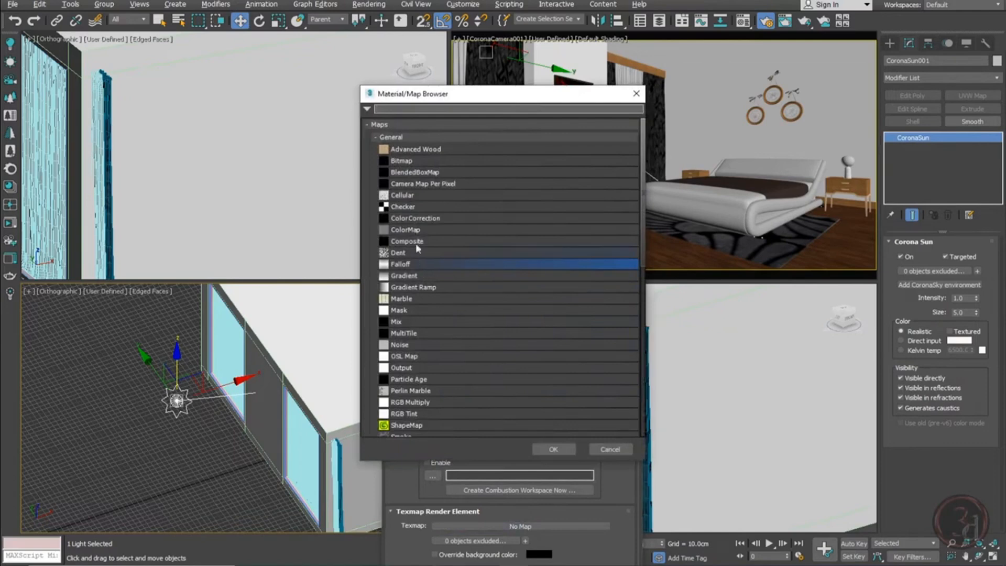
{"action": "left_click", "coordinate": [414, 137]}
{"action": "left_click", "coordinate": [398, 153]}
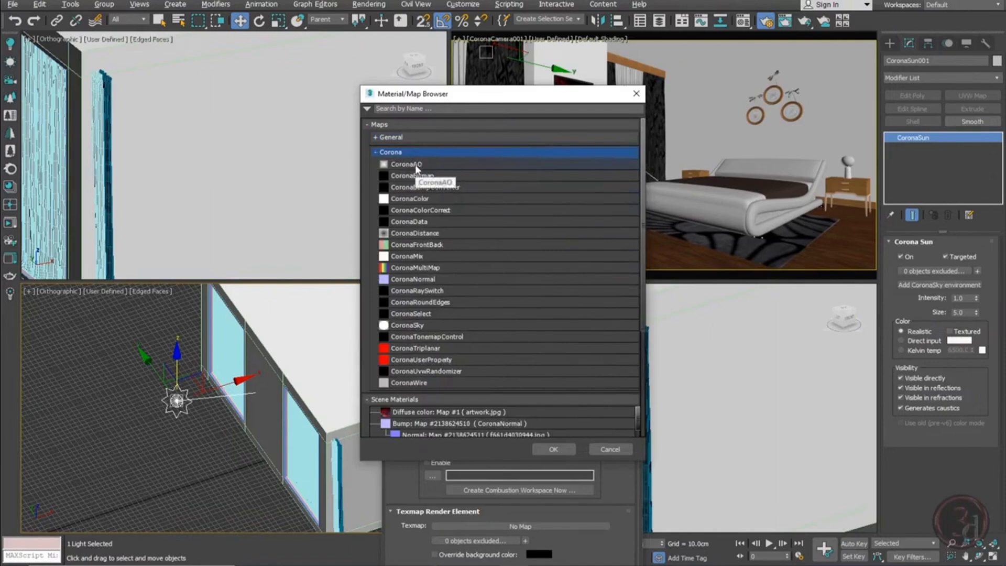
{"action": "double_click", "coordinate": [415, 165]}
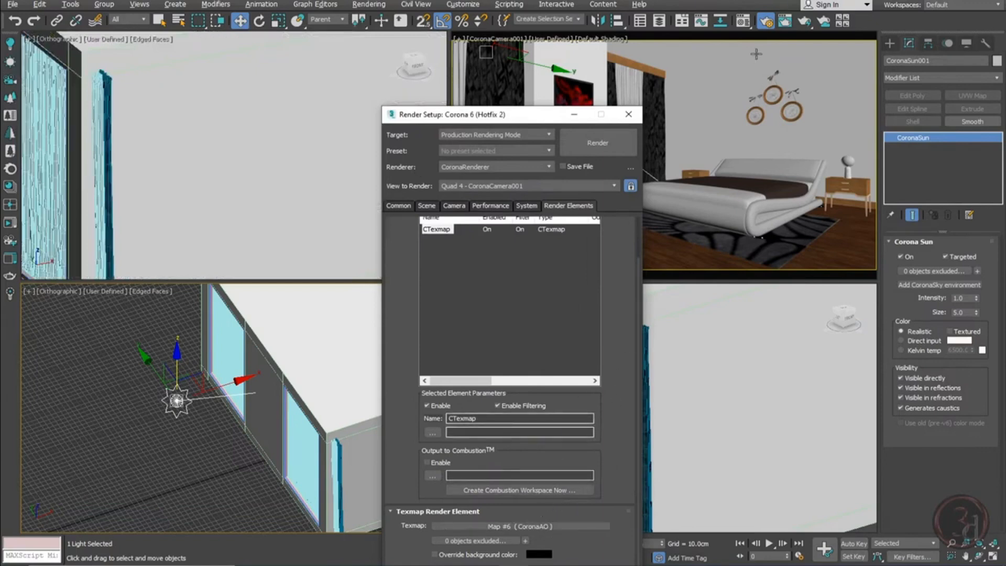
Place the render element's CoronaAO map as an instance in the last first-row sample slot of the Material Editor
{"action": "left_click", "coordinate": [743, 21]}
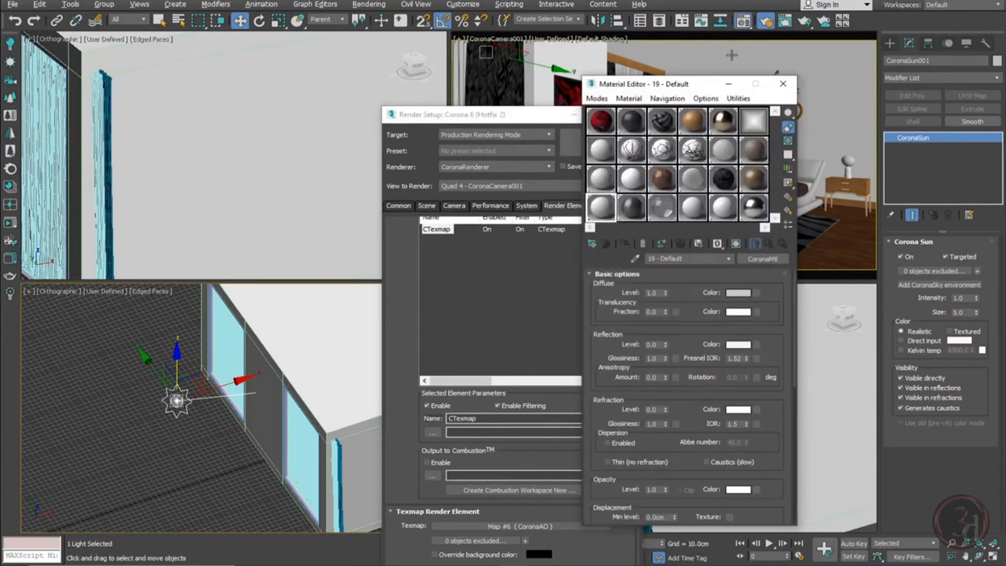
{"action": "left_click_drag", "start_coordinate": [694, 91], "coordinate": [163, 97]}
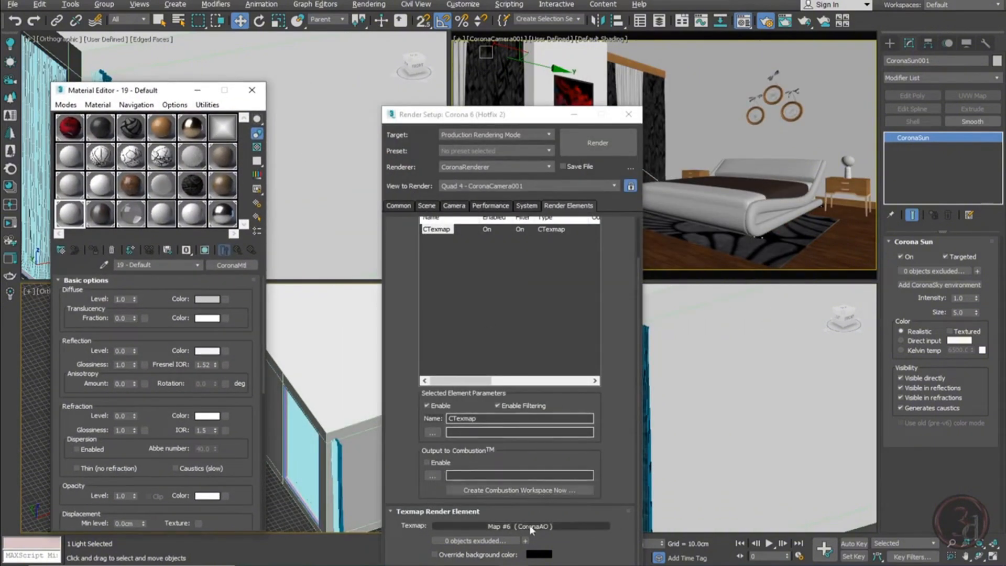
{"action": "left_click_drag", "start_coordinate": [530, 527], "coordinate": [224, 131]}
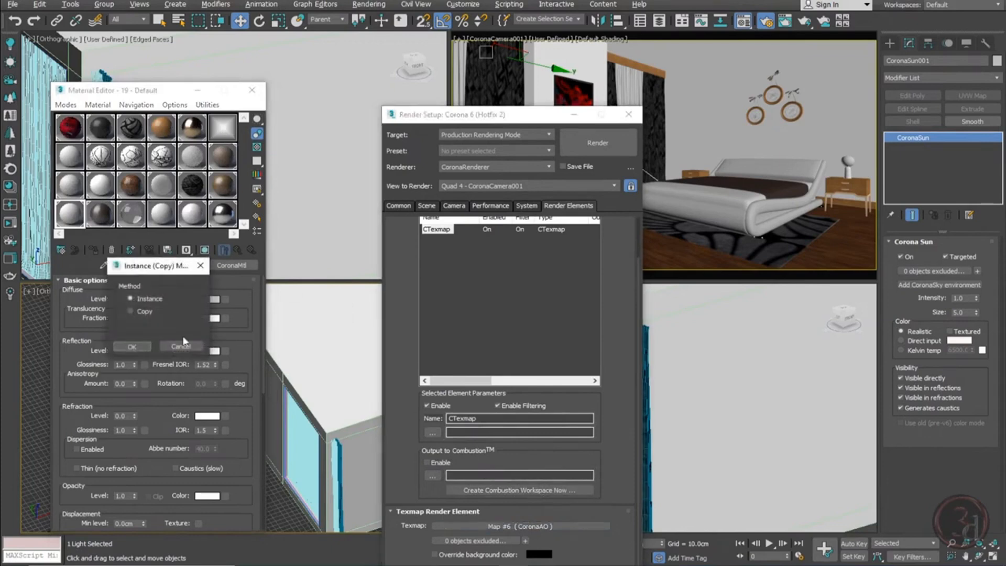
{"action": "left_click", "coordinate": [132, 346]}
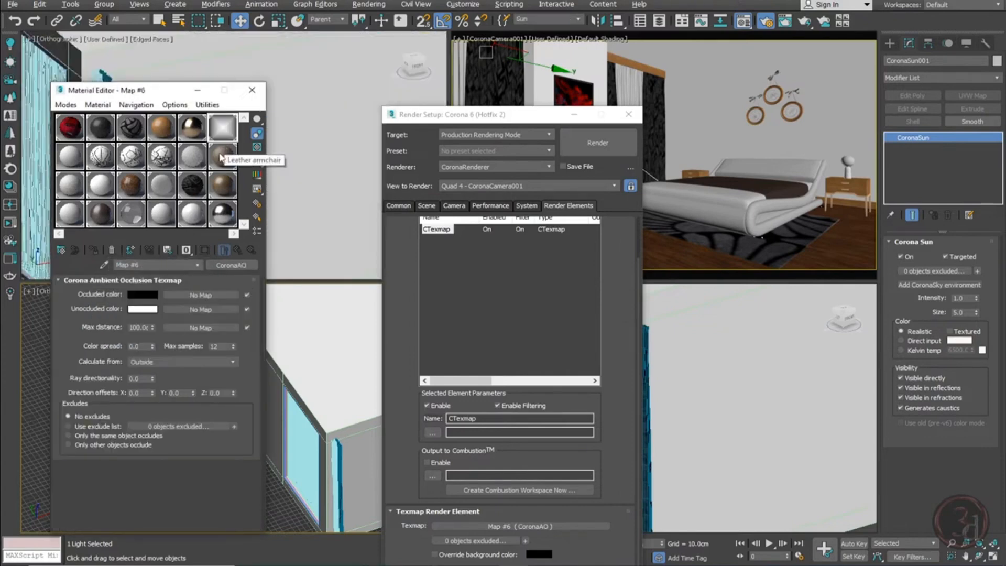
Set the CoronaAO max distance to 5 cm and show the CTexmap pass in an interactive render
{"action": "double_click", "coordinate": [141, 329]}
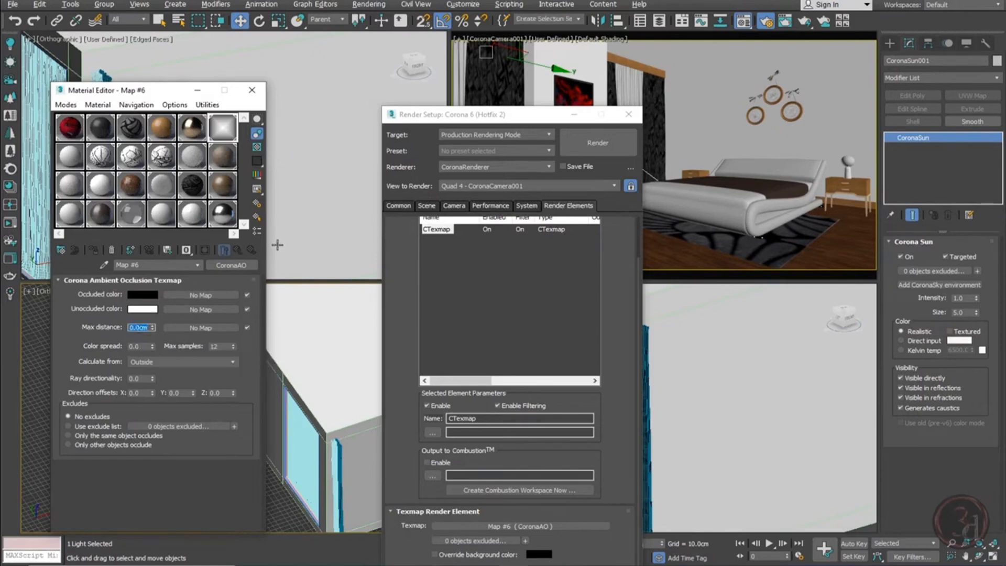
{"action": "type", "text": "5"}
{"action": "key", "text": "Return"}
{"action": "left_click", "coordinate": [9, 223]}
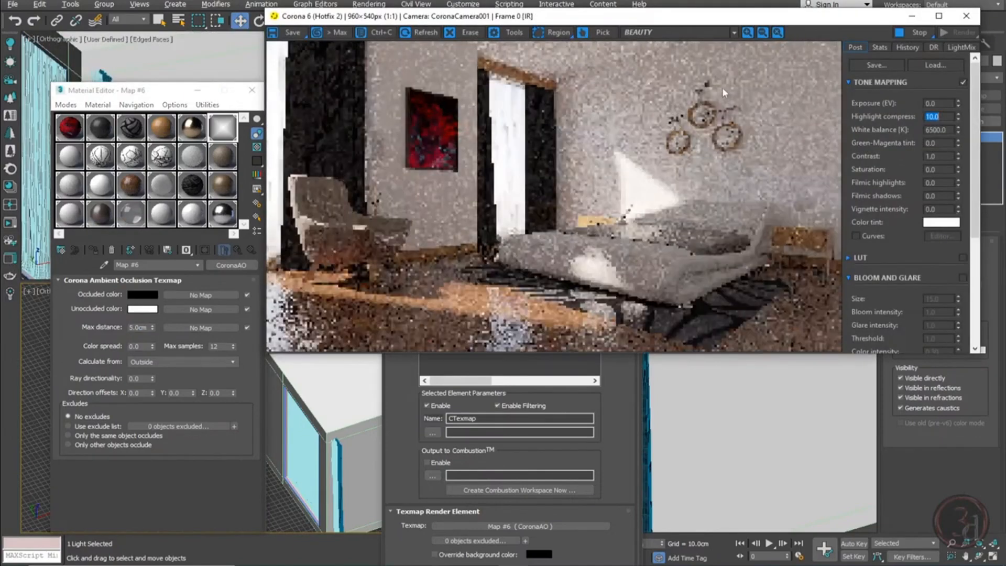
{"action": "left_click", "coordinate": [692, 31]}
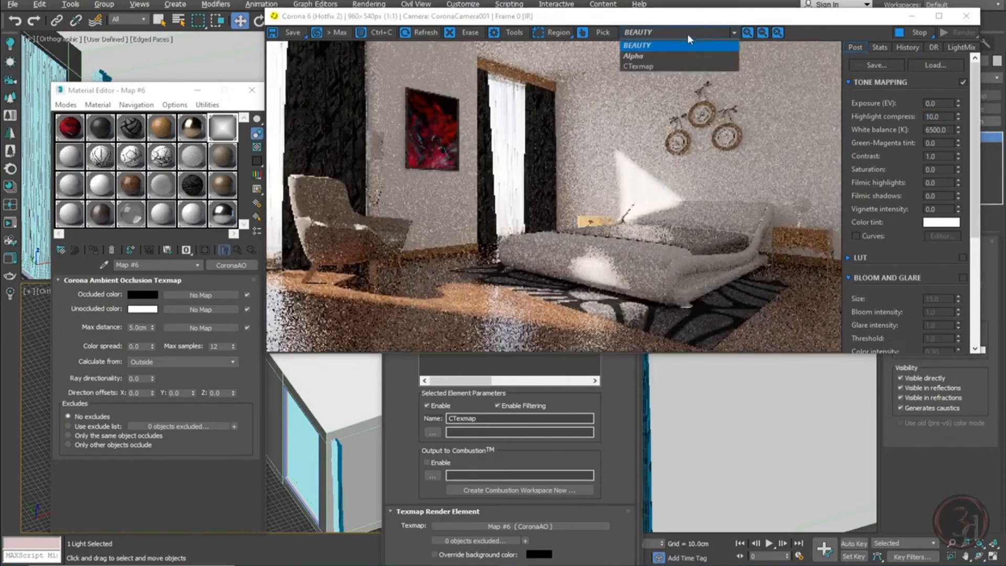
{"action": "left_click", "coordinate": [678, 32]}
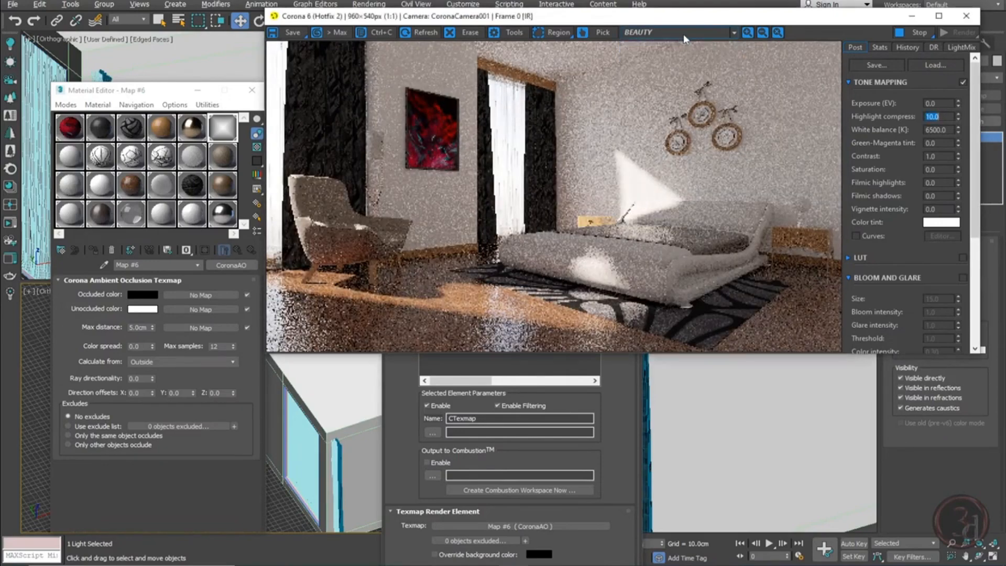
{"action": "left_click", "coordinate": [683, 34]}
{"action": "left_click", "coordinate": [641, 67]}
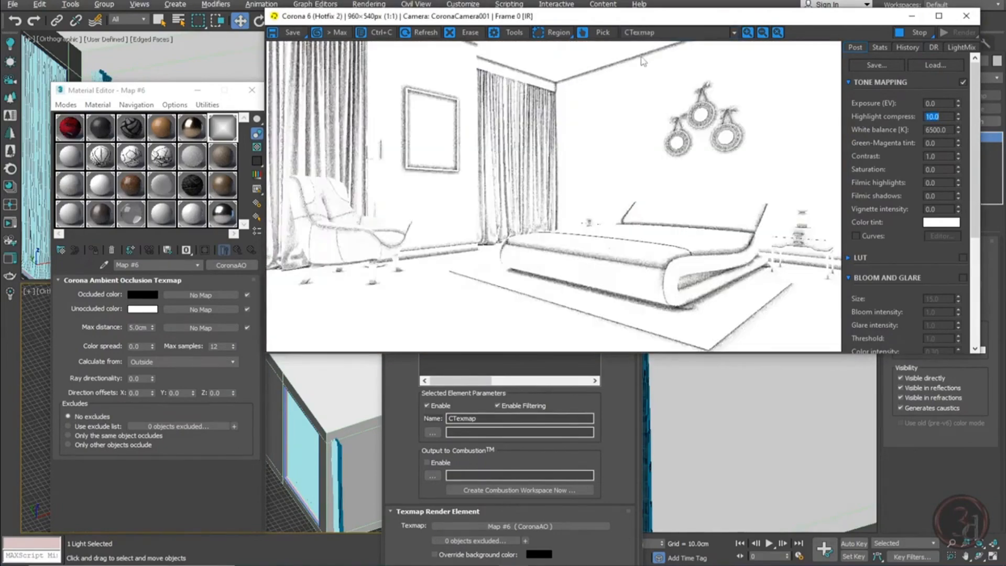
Try CoronaAO max distances of 10, 30 and 1 cm in the interactive render, and restore 5 cm
{"action": "double_click", "coordinate": [140, 327]}
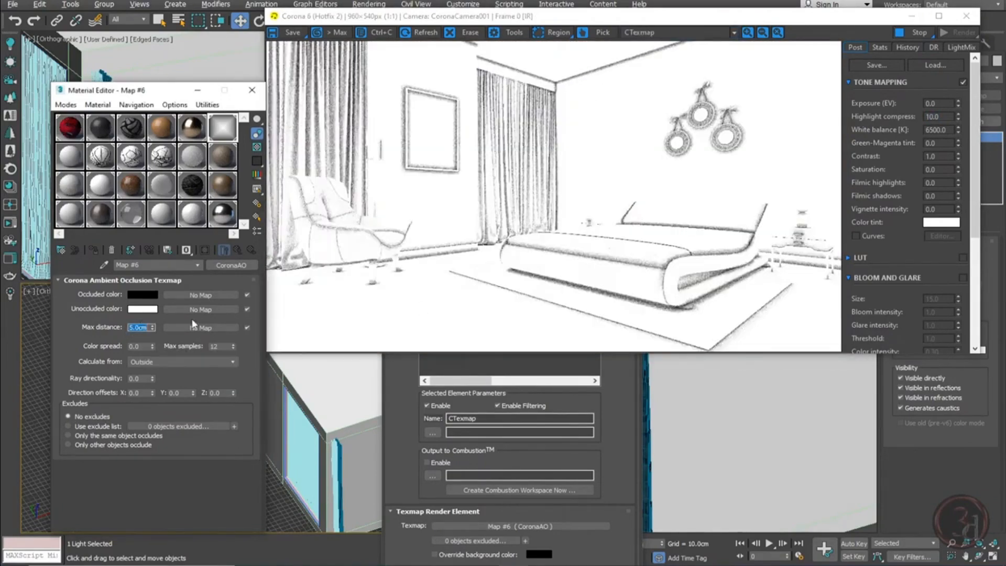
{"action": "type", "text": "10"}
{"action": "key", "text": "Return"}
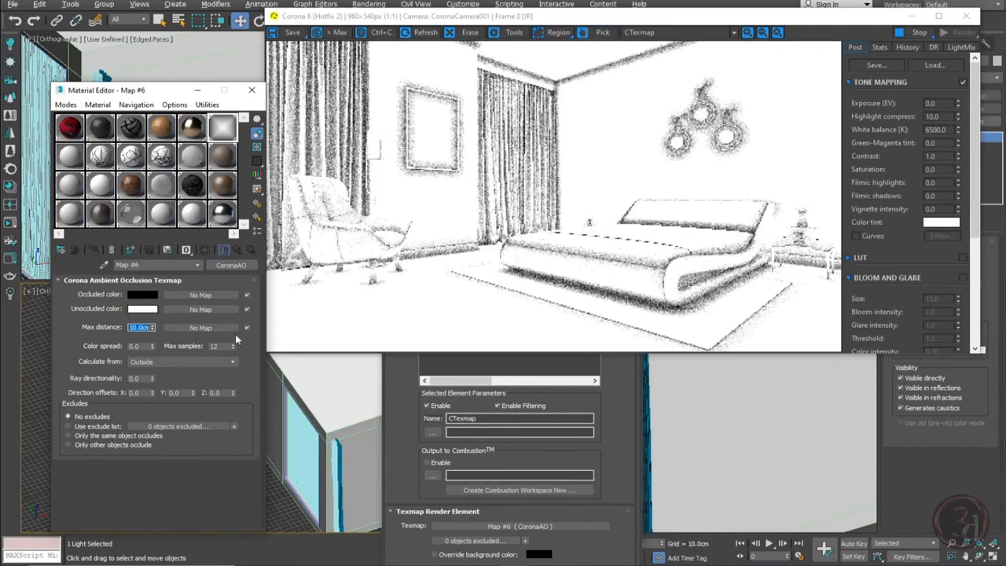
{"action": "type", "text": "30"}
{"action": "key", "text": "Return"}
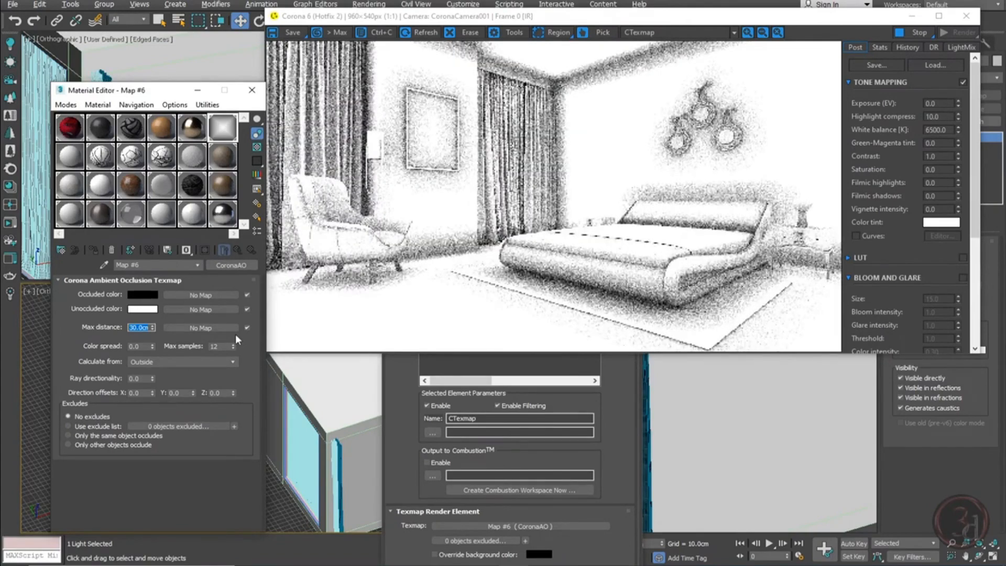
{"action": "type", "text": "1"}
{"action": "key", "text": "Return"}
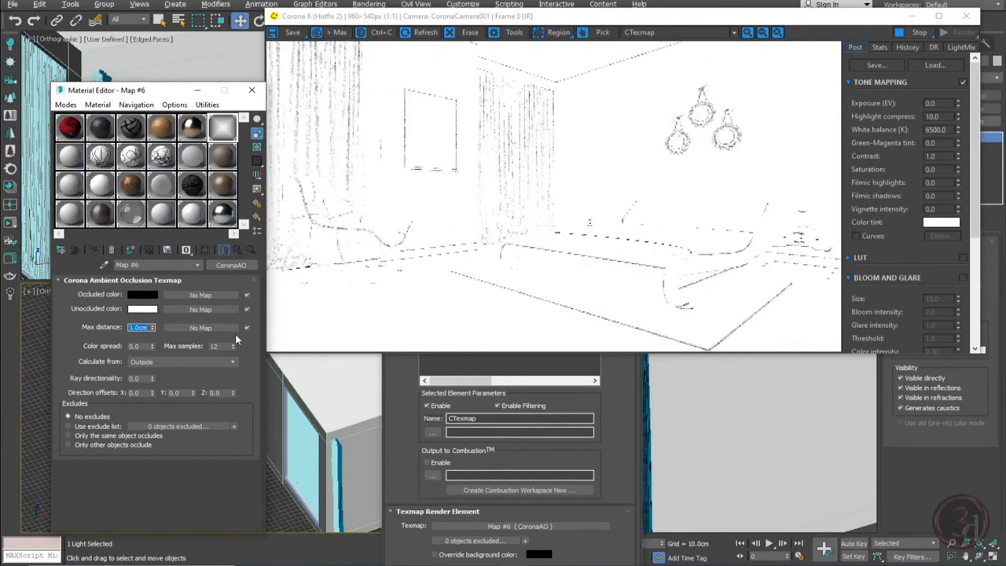
{"action": "type", "text": "5"}
{"action": "key", "text": "Return"}
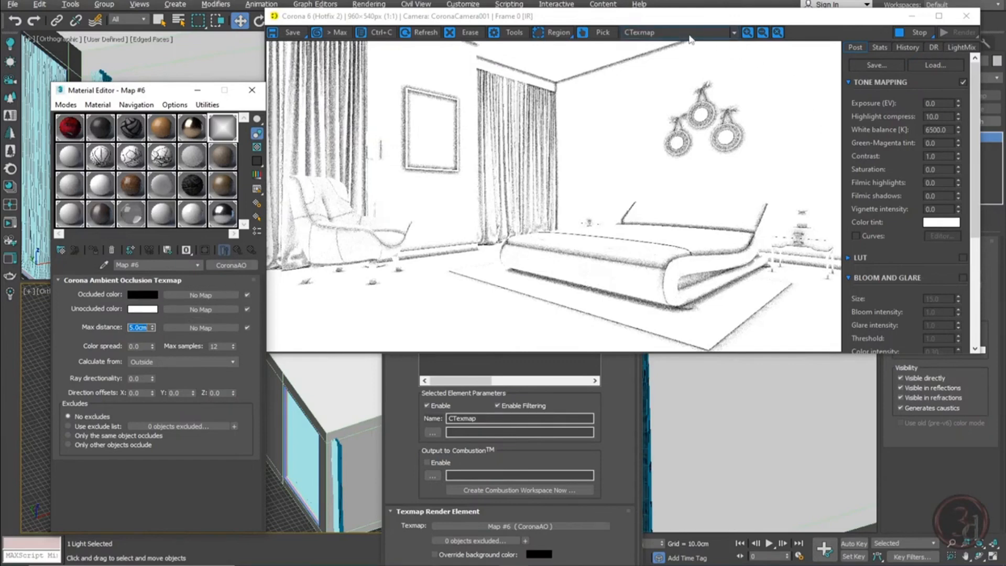
Switch the render view back to the BEAUTY pass and close the render window, Material Editor and Render Setup
{"action": "left_click", "coordinate": [690, 34]}
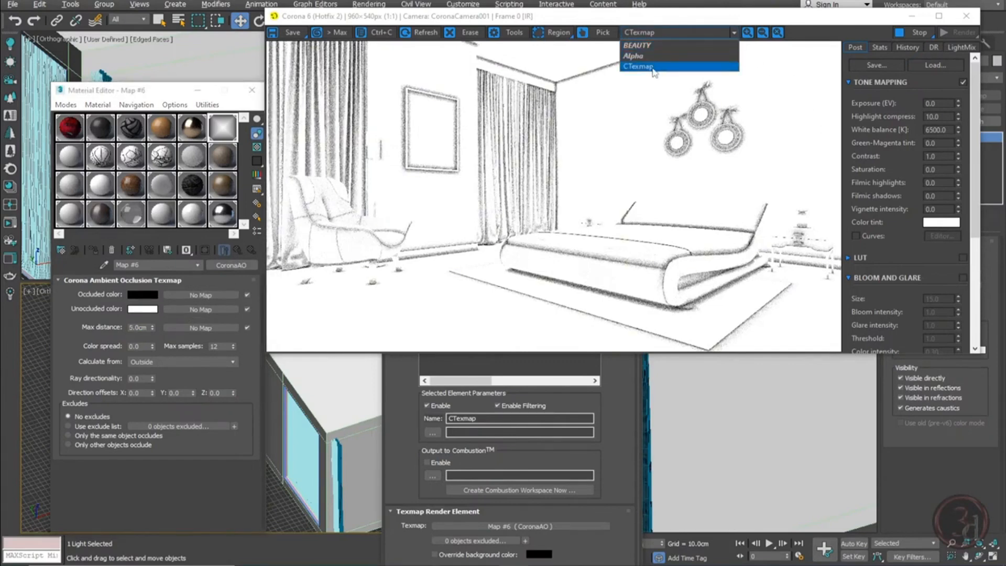
{"action": "left_click", "coordinate": [653, 67]}
{"action": "left_click", "coordinate": [673, 33]}
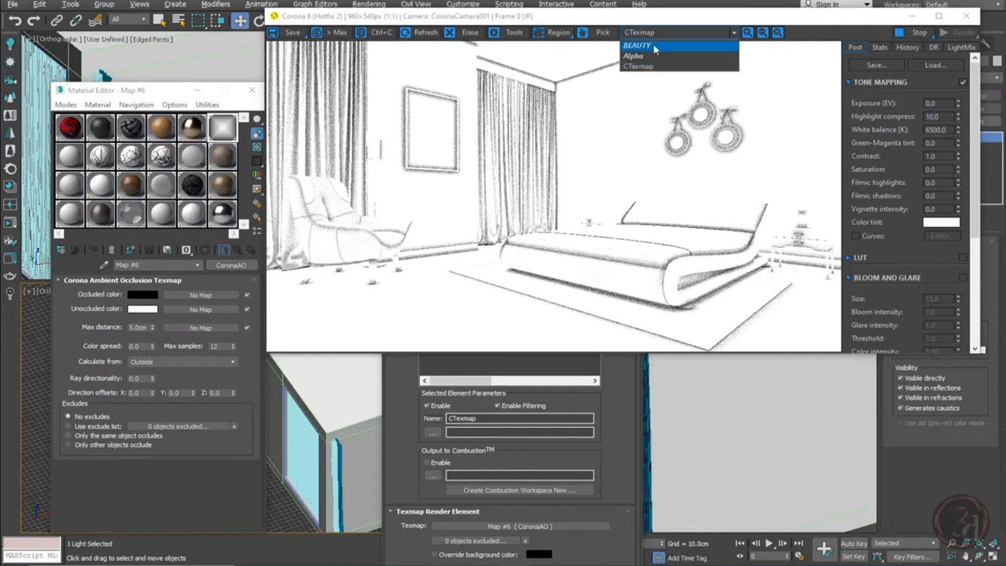
{"action": "left_click", "coordinate": [653, 48]}
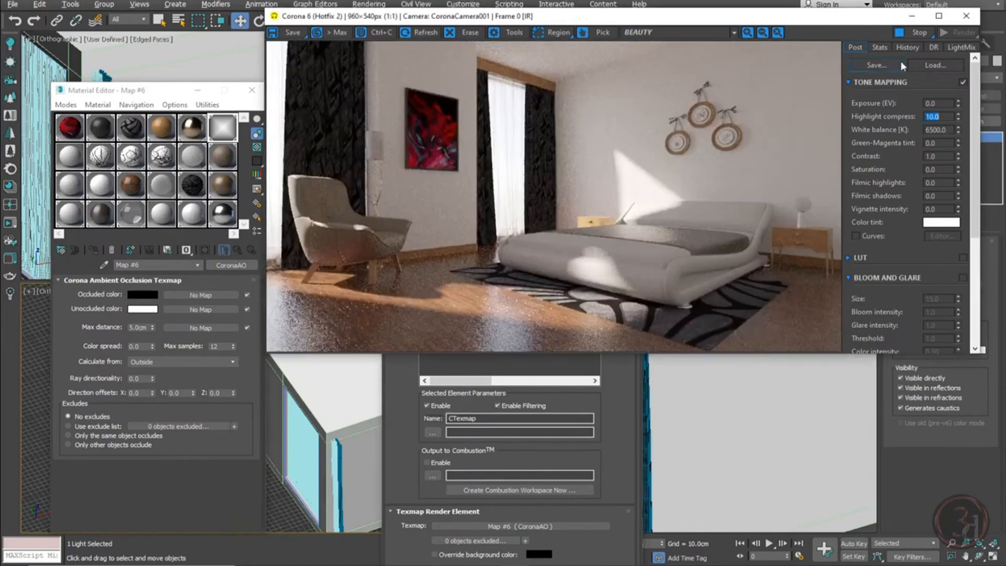
{"action": "left_click", "coordinate": [956, 20]}
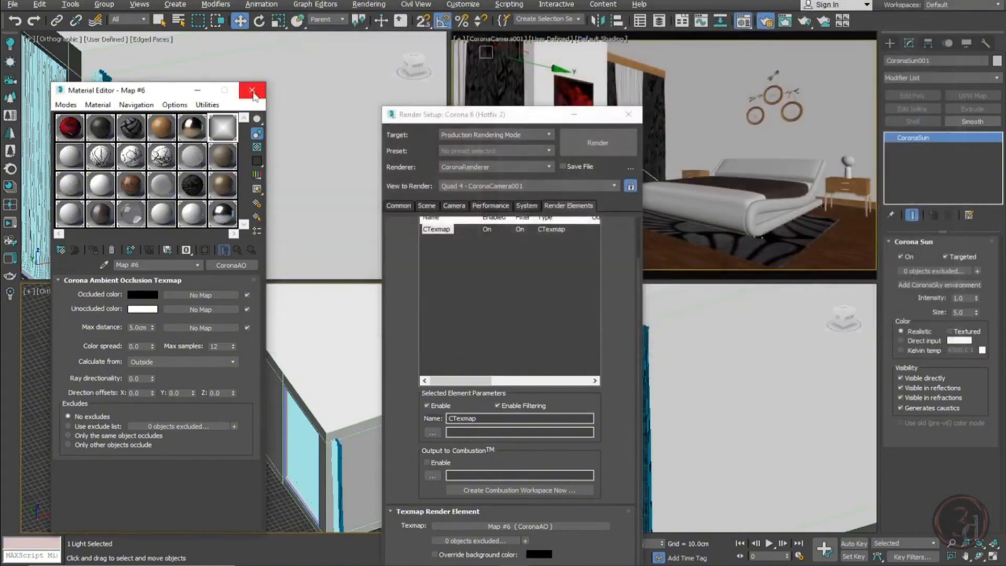
{"action": "left_click", "coordinate": [252, 90]}
{"action": "left_click", "coordinate": [629, 114]}
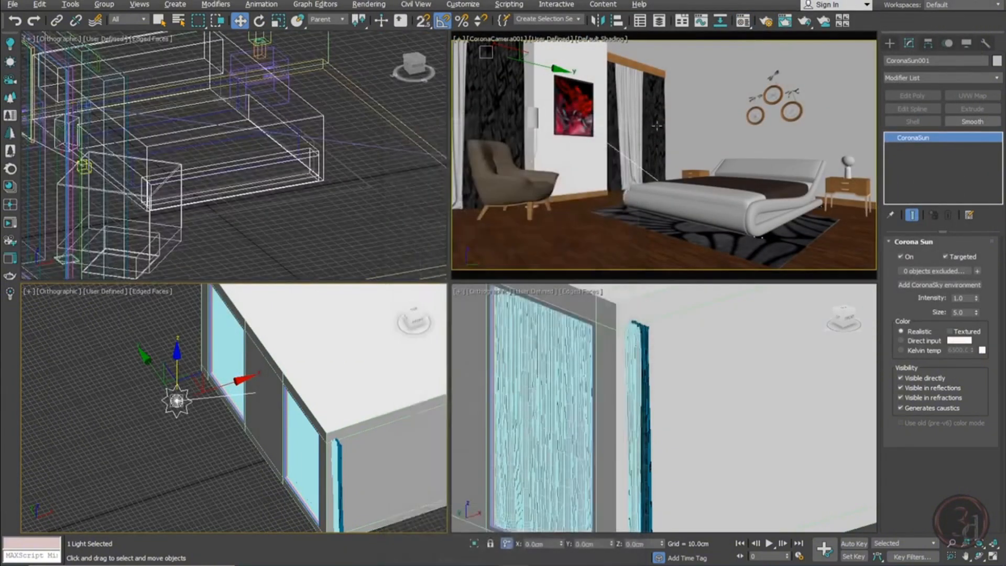
Maximize the camera viewport and preview the bedroom in the Corona render window, closing that window again
{"action": "key", "text": "alt+w"}
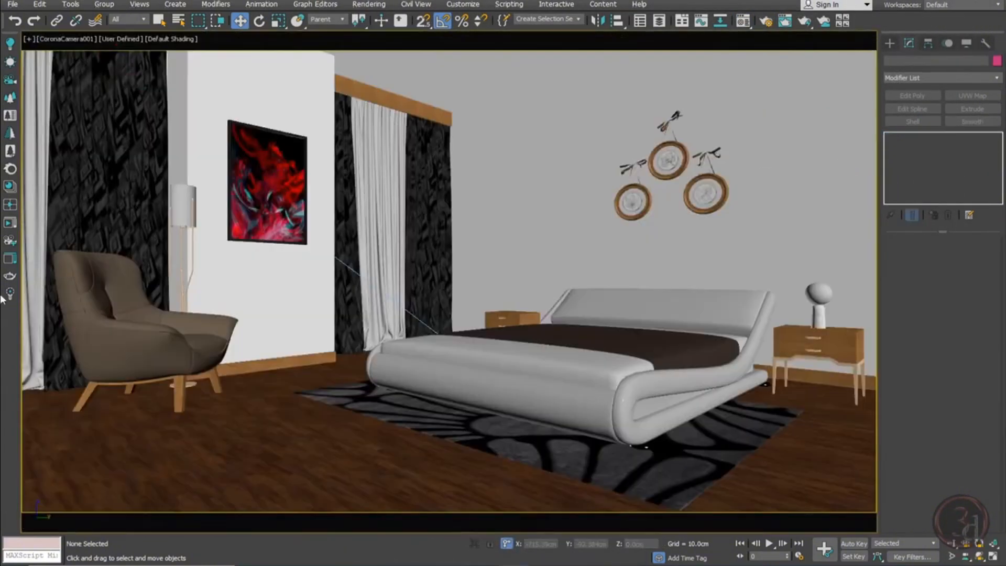
{"action": "left_click", "coordinate": [10, 259]}
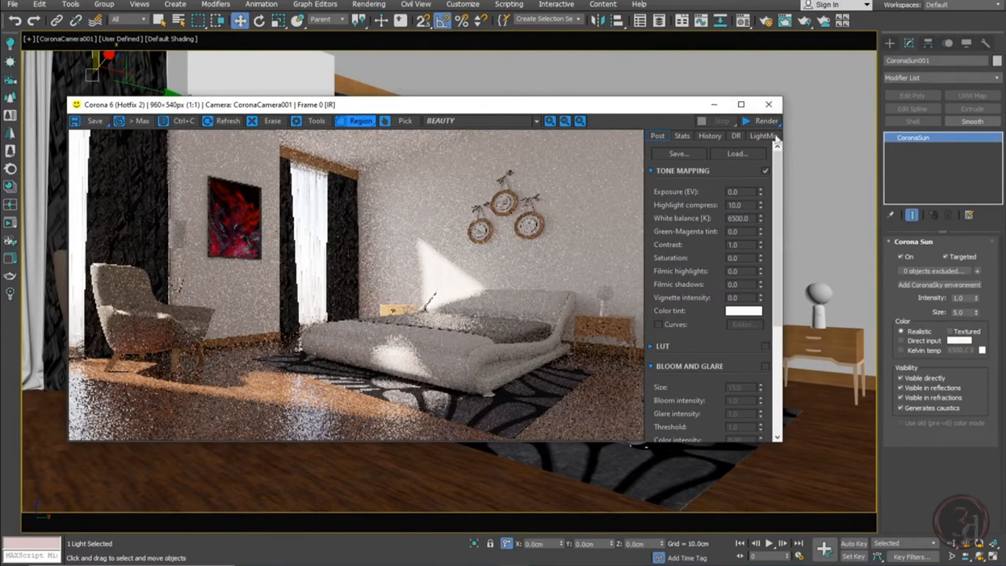
{"action": "left_click", "coordinate": [772, 109]}
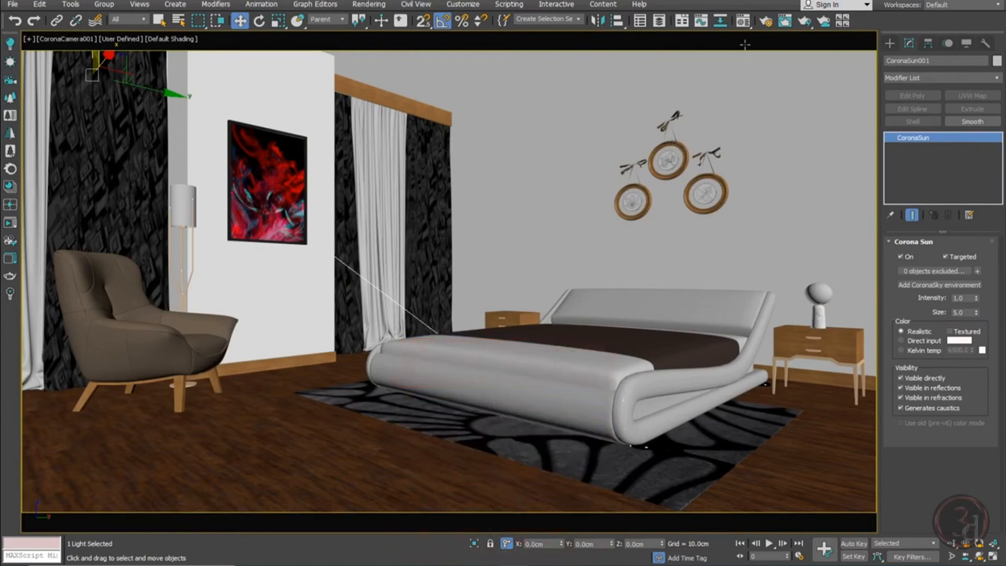
Set the render noise level limit to 3.0% and the denoising mode to Corona High Quality
{"action": "left_click", "coordinate": [768, 23]}
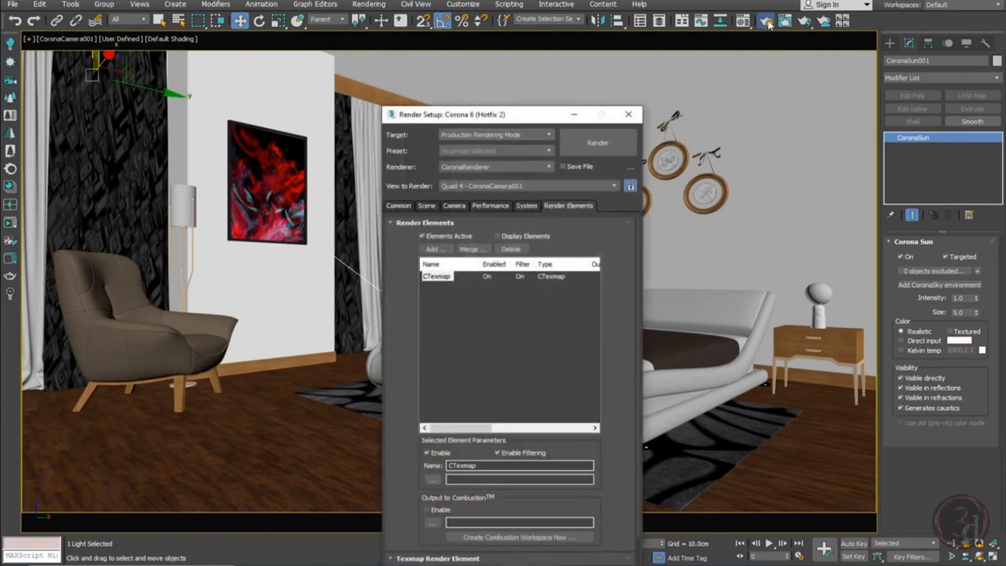
{"action": "left_click", "coordinate": [400, 206]}
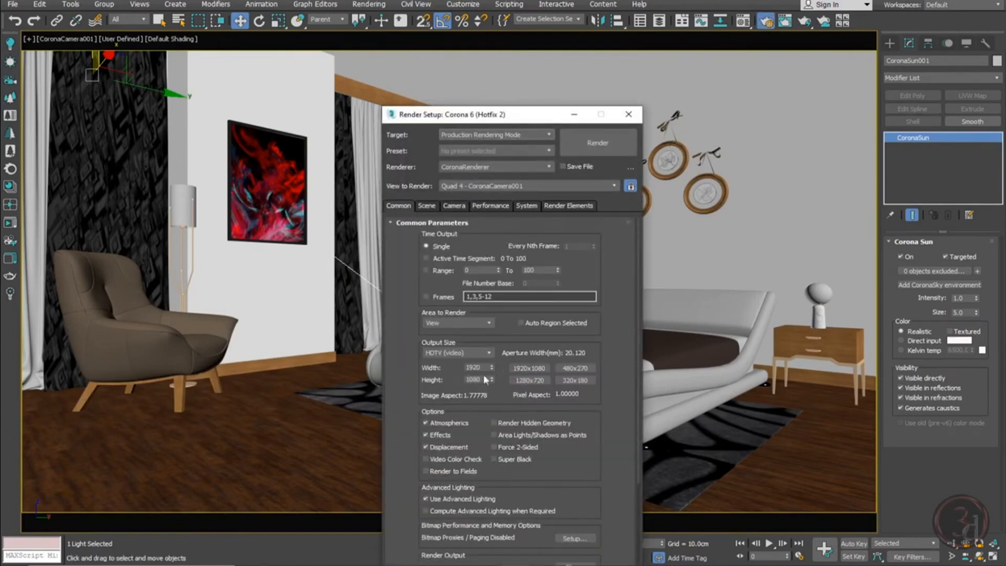
{"action": "left_click", "coordinate": [428, 206]}
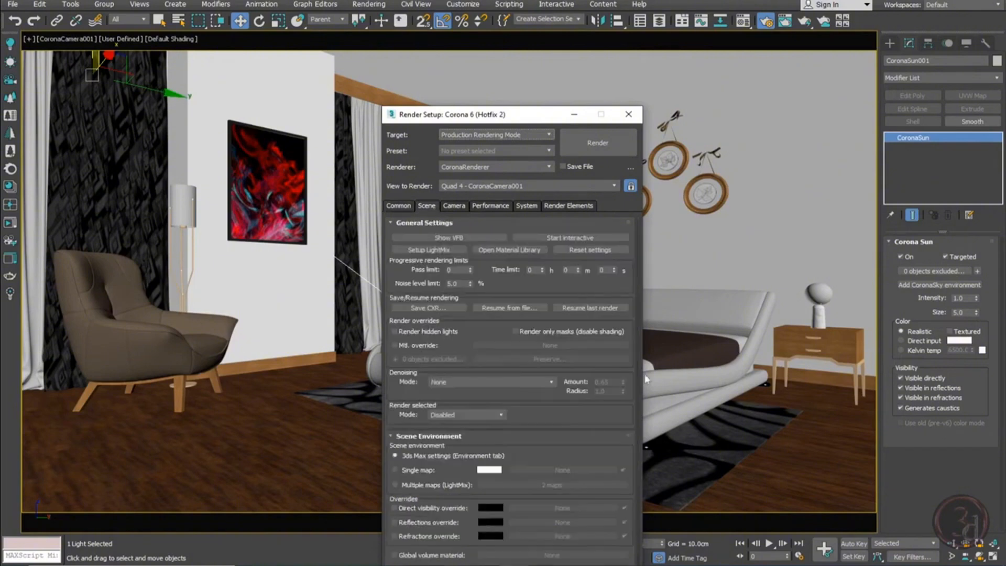
{"action": "double_click", "coordinate": [455, 284]}
{"action": "type", "text": "5."}
{"action": "left_click", "coordinate": [528, 283]}
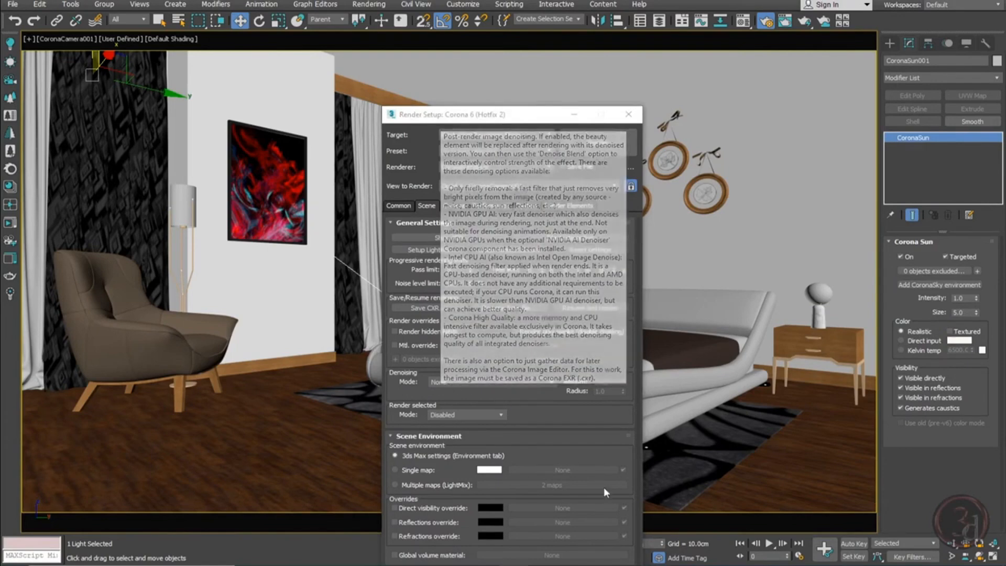
{"action": "left_click", "coordinate": [471, 382]}
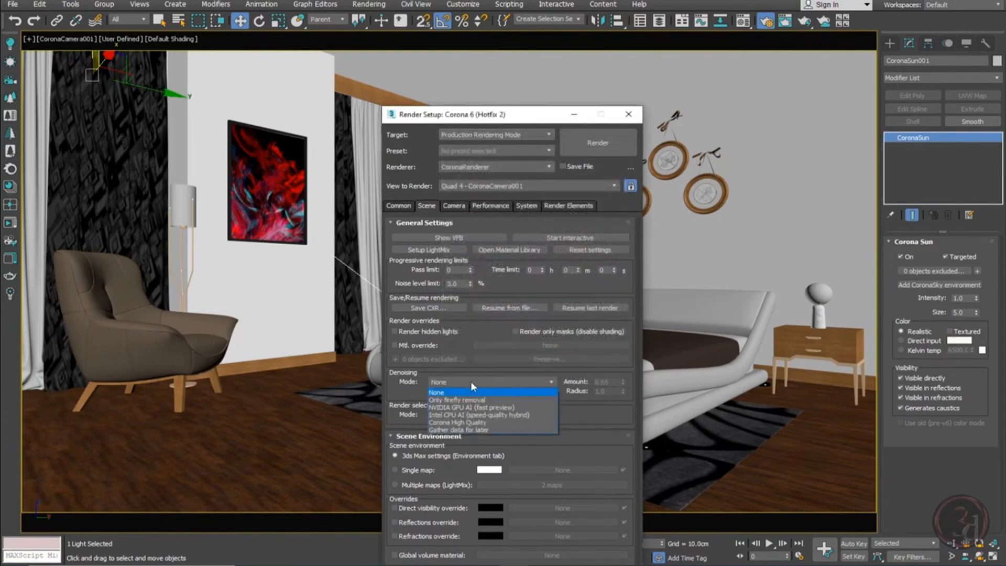
{"action": "left_click", "coordinate": [456, 423]}
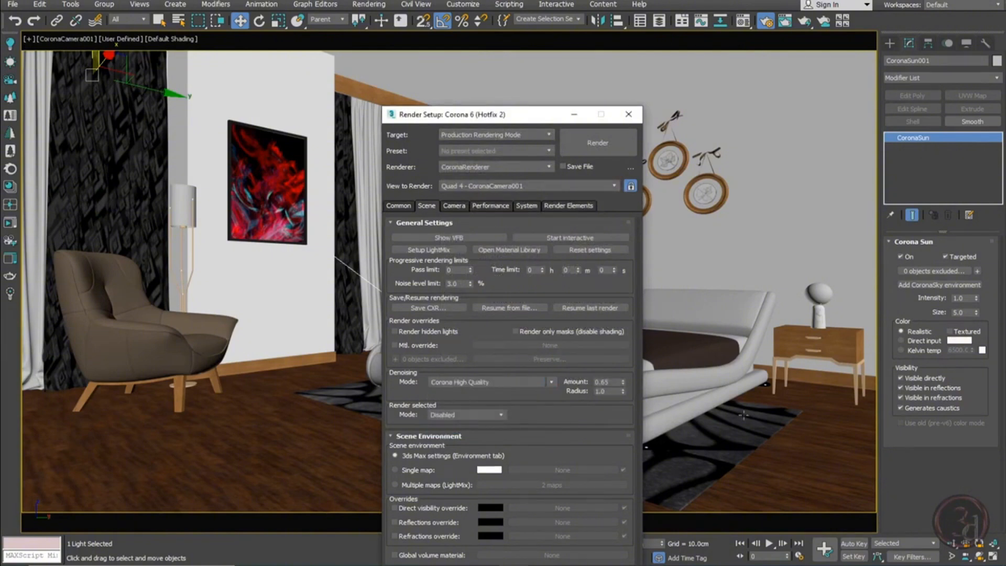
Review the output size, options and render output settings among the common render parameters
{"action": "left_click", "coordinate": [404, 208]}
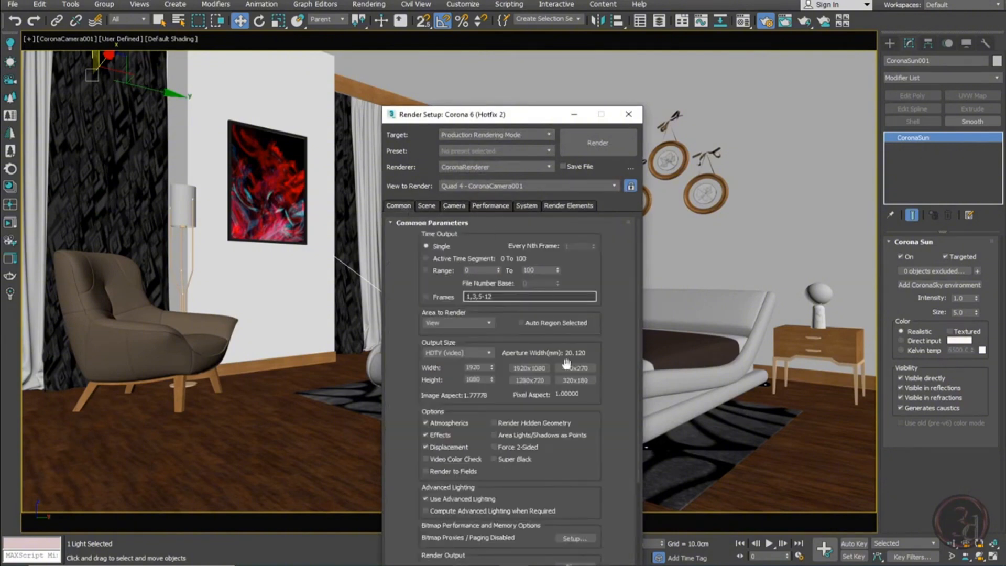
{"action": "left_click_drag", "start_coordinate": [496, 121], "coordinate": [596, 47]}
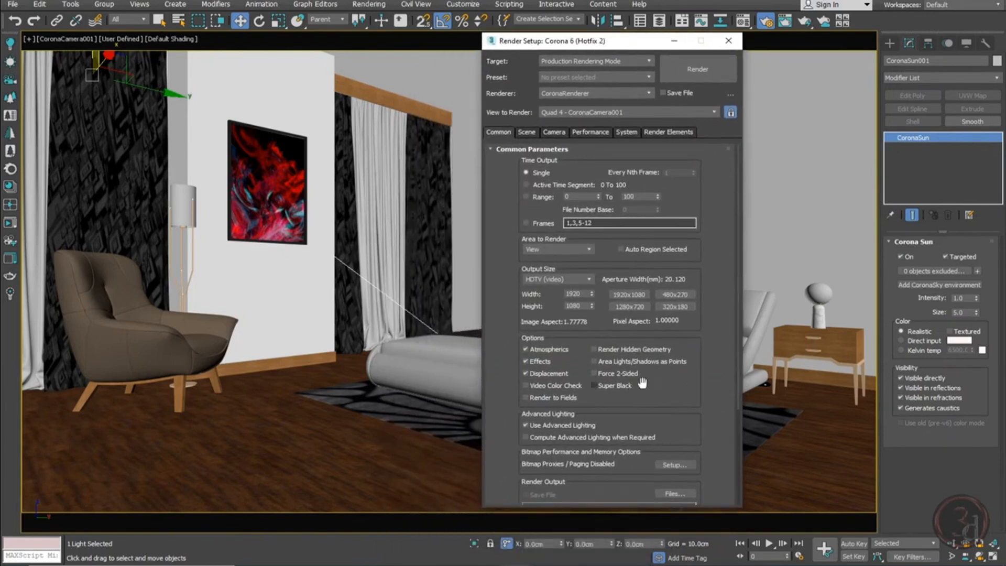
{"action": "scroll", "coordinate": [711, 388], "scroll_direction": "down", "scroll_amount": 1}
{"action": "scroll", "coordinate": [711, 388], "scroll_direction": "down", "scroll_amount": 7}
{"action": "scroll", "coordinate": [708, 382], "scroll_direction": "up", "scroll_amount": 8}
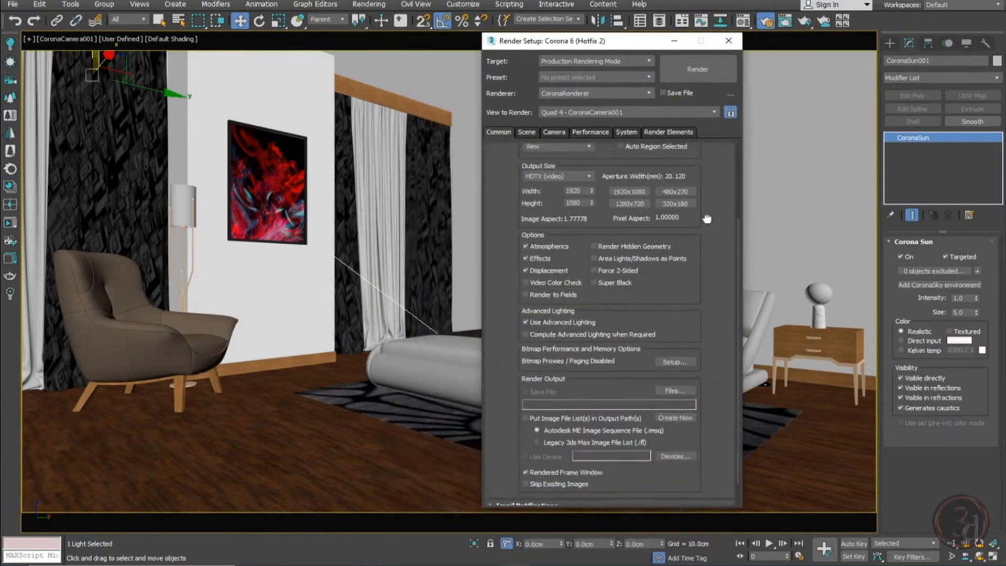
Render the camera view with Corona, and paste the copied beauty image into Photopea as a new document
{"action": "left_click", "coordinate": [683, 74]}
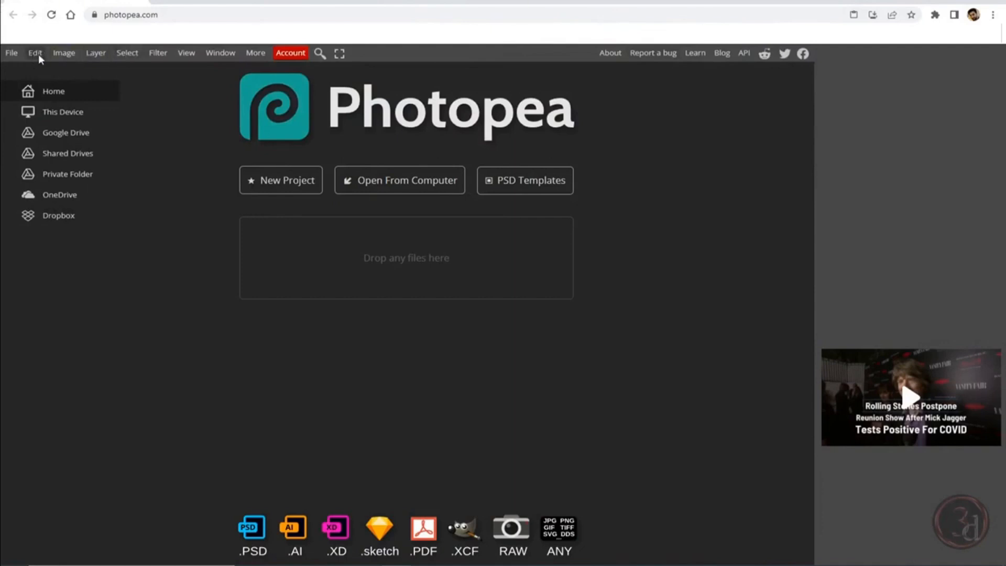
{"action": "left_click", "coordinate": [36, 53]}
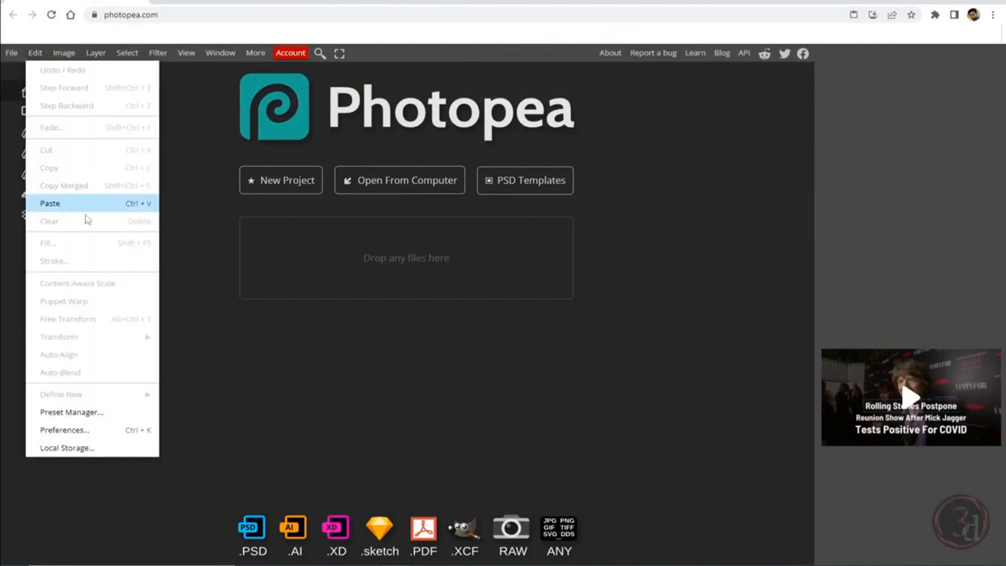
{"action": "key", "text": "ctrl+v"}
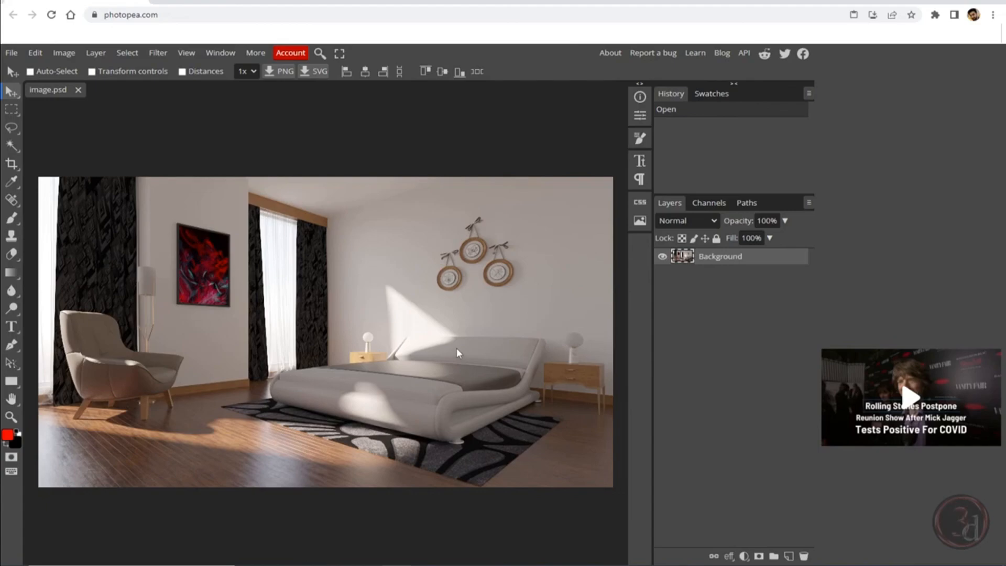
Copy the CTexmap pass from the Corona render window in 3ds Max and paste it into the Photopea document as a layer
{"action": "key", "text": "alt+Tab"}
{"action": "key", "text": "alt+Tab"}
{"action": "key", "text": "alt+Tab"}
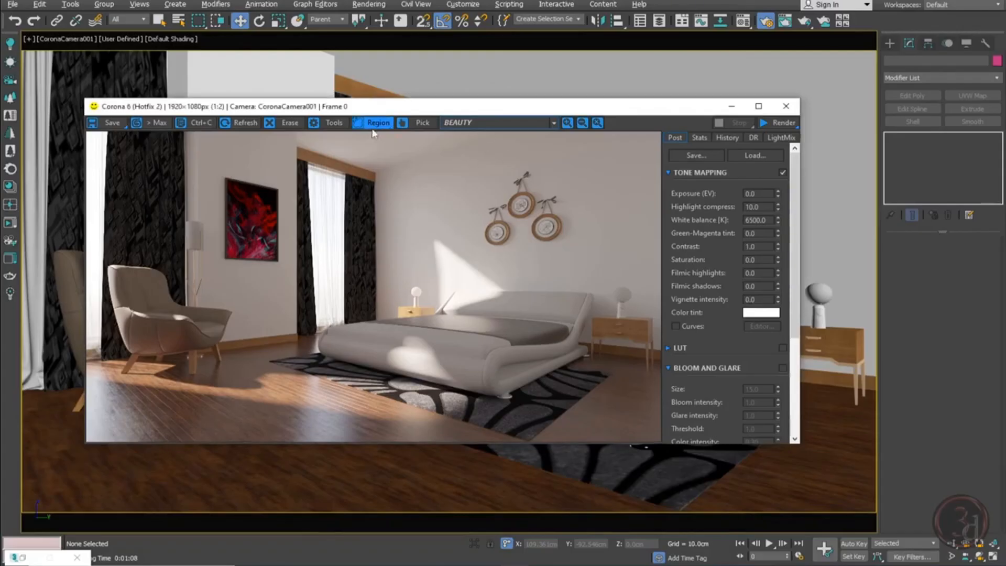
{"action": "left_click", "coordinate": [473, 122]}
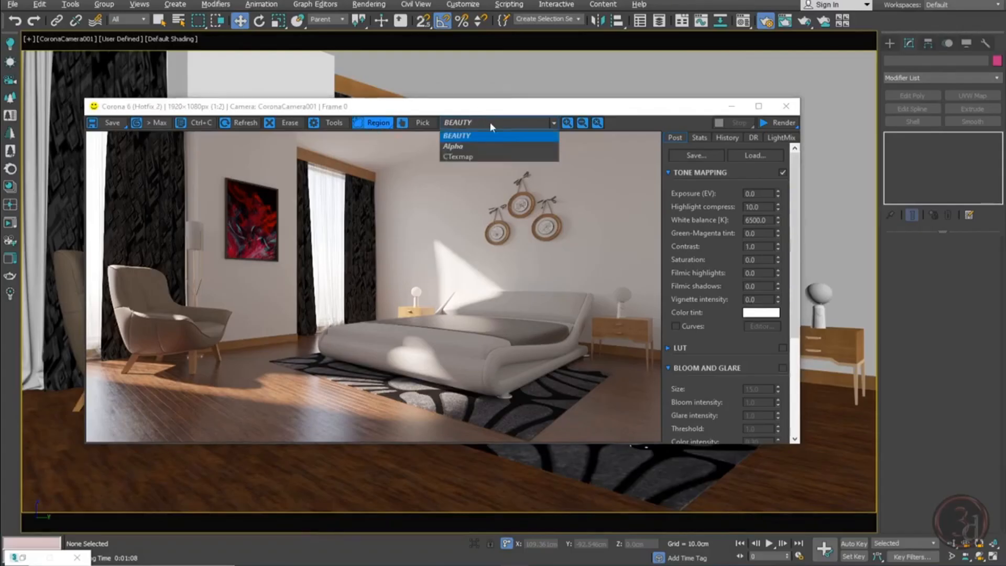
{"action": "left_click", "coordinate": [464, 157]}
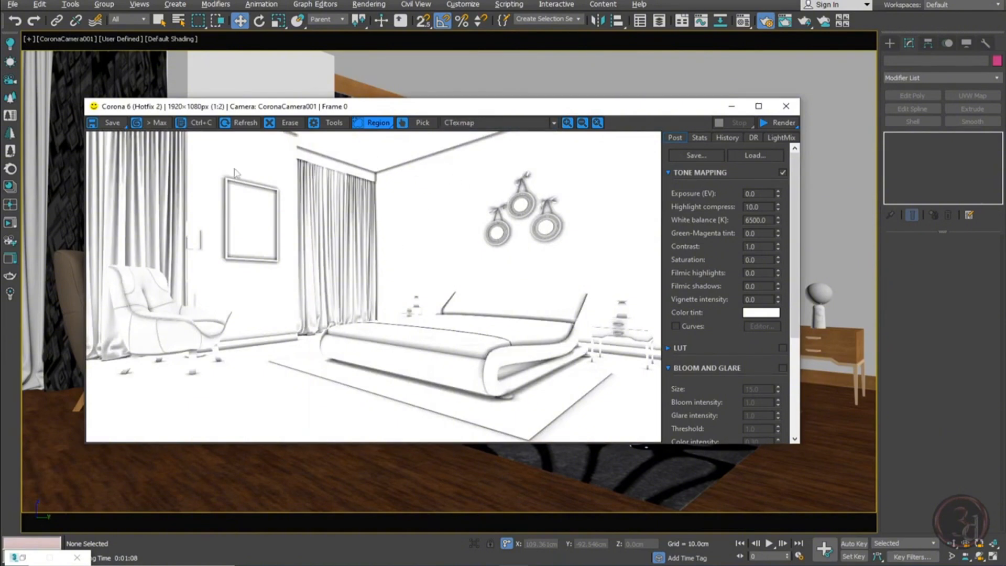
{"action": "left_click", "coordinate": [199, 124]}
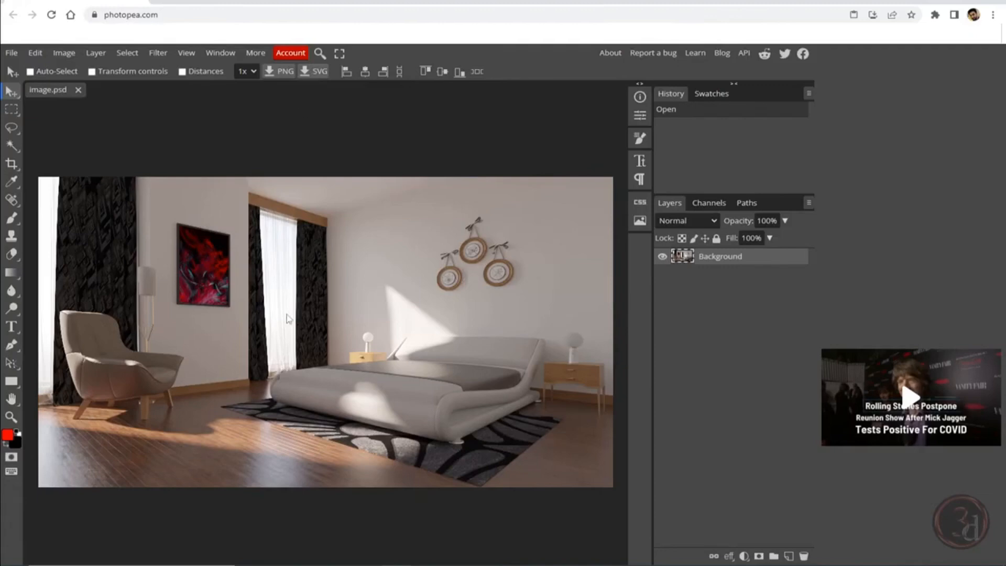
{"action": "key", "text": "ctrl"}
{"action": "key", "text": "ctrl+v"}
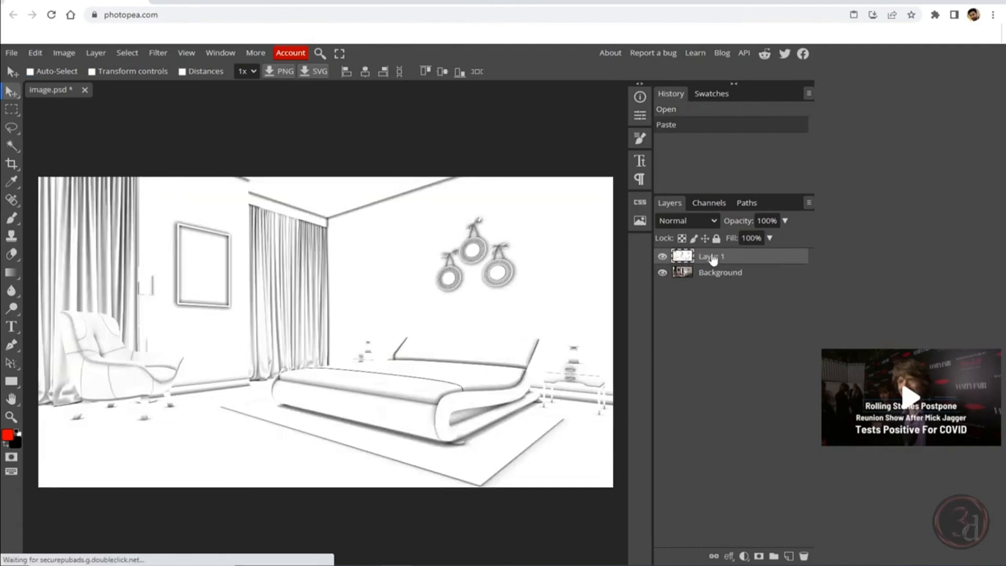
Compare the pasted ambient occlusion layer with the Background render by toggling the visibility of Layer 1
{"action": "left_click", "coordinate": [663, 256]}
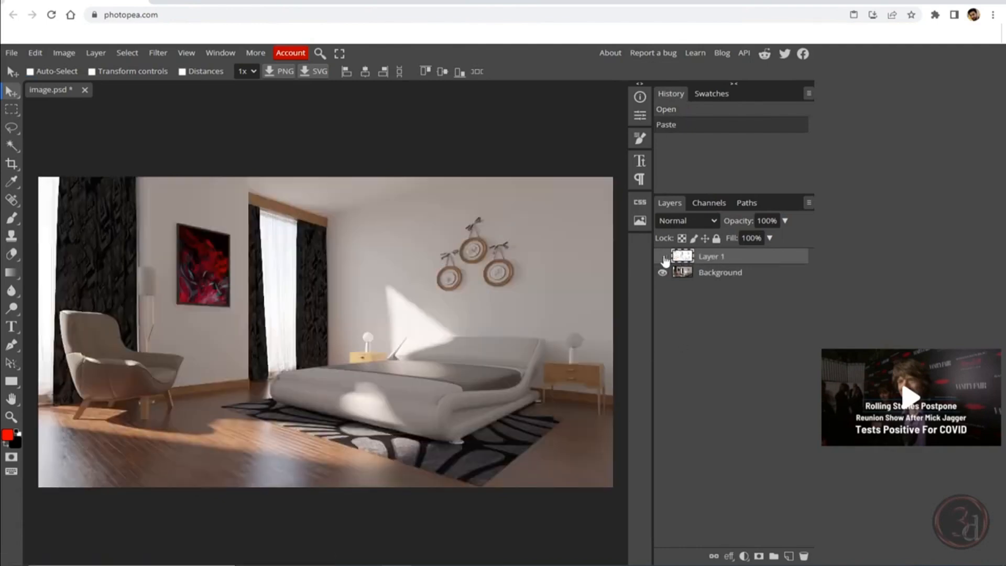
{"action": "left_click", "coordinate": [663, 257]}
{"action": "left_click", "coordinate": [705, 272]}
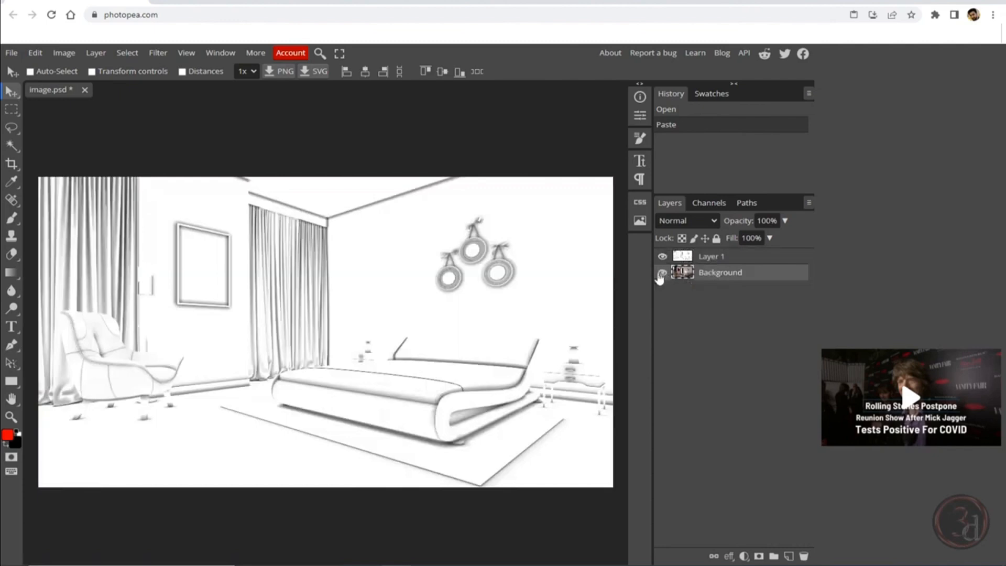
{"action": "left_click", "coordinate": [663, 256]}
{"action": "left_click", "coordinate": [663, 257]}
{"action": "left_click", "coordinate": [706, 256]}
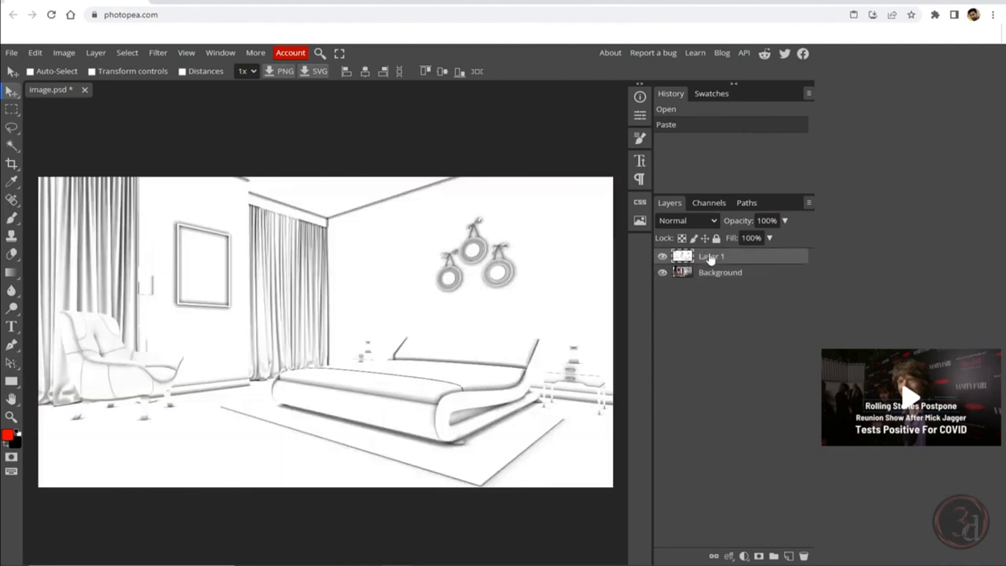
Hide Layer 1 and duplicate the Background layer
{"action": "left_click", "coordinate": [662, 256]}
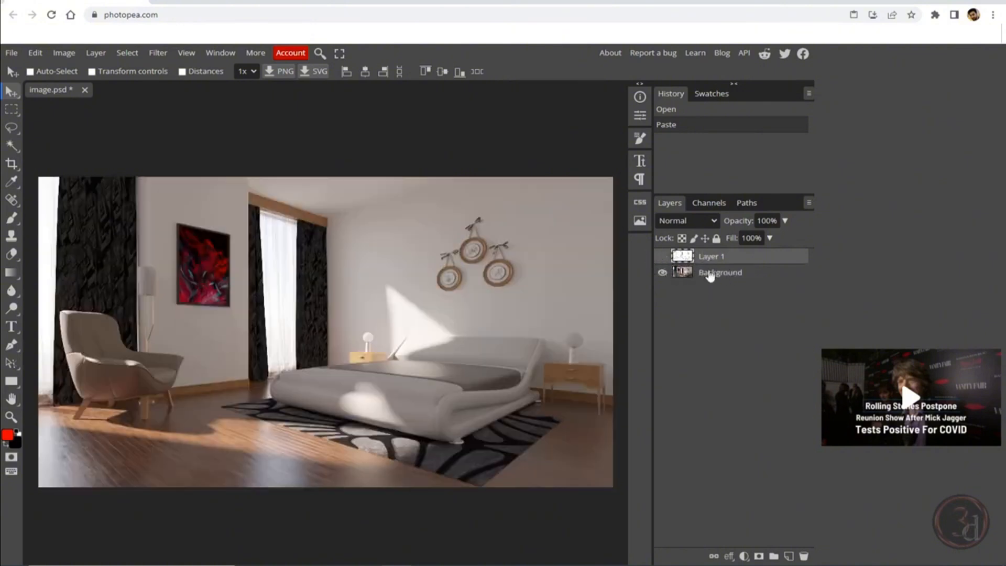
{"action": "left_click", "coordinate": [731, 277]}
{"action": "left_click_drag", "start_coordinate": [737, 282], "coordinate": [789, 556]}
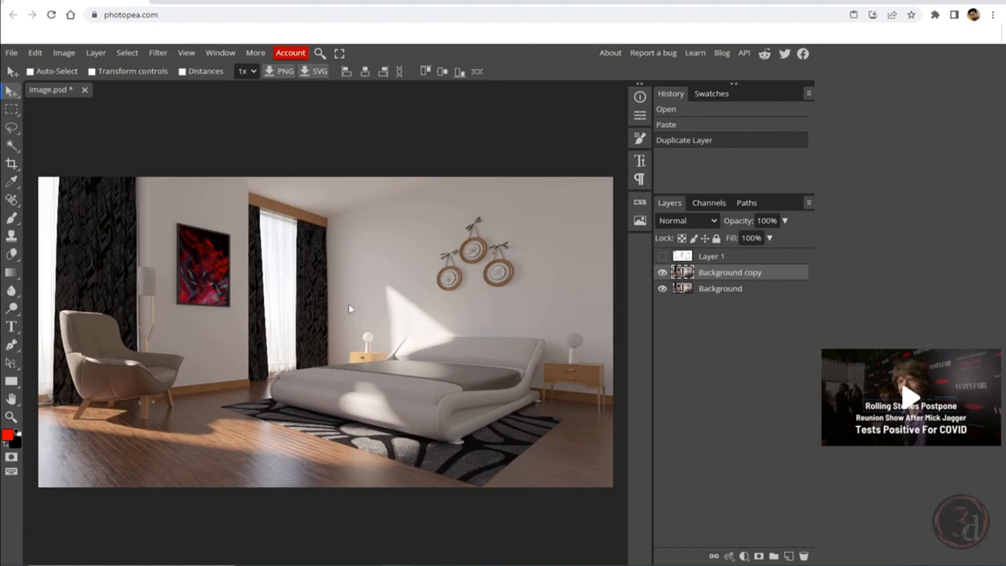
Apply an Unsharp Mask to the Background copy layer with an amount of 40% and a radius of 10 px
{"action": "left_click", "coordinate": [157, 54]}
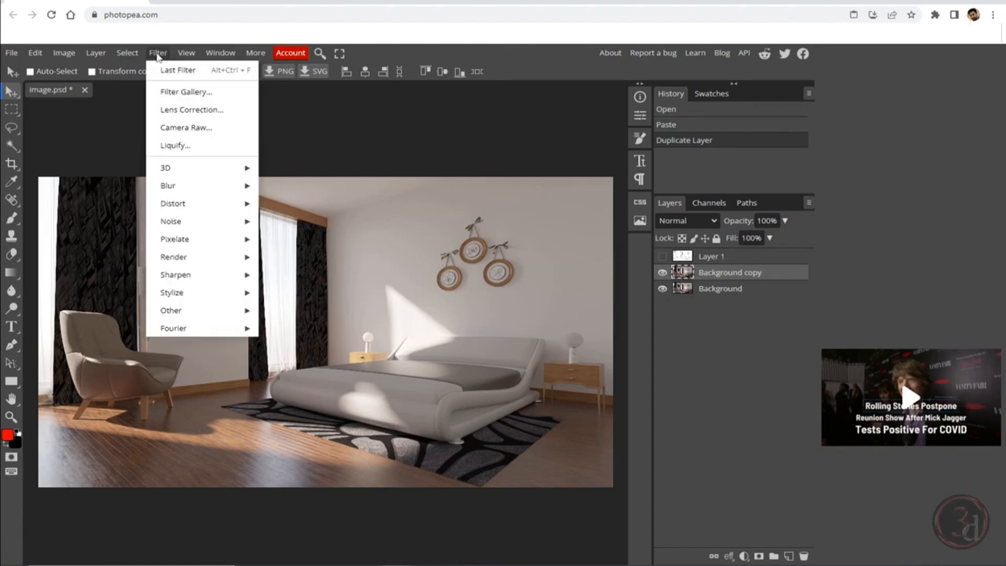
{"action": "mouse_move", "coordinate": [178, 275]}
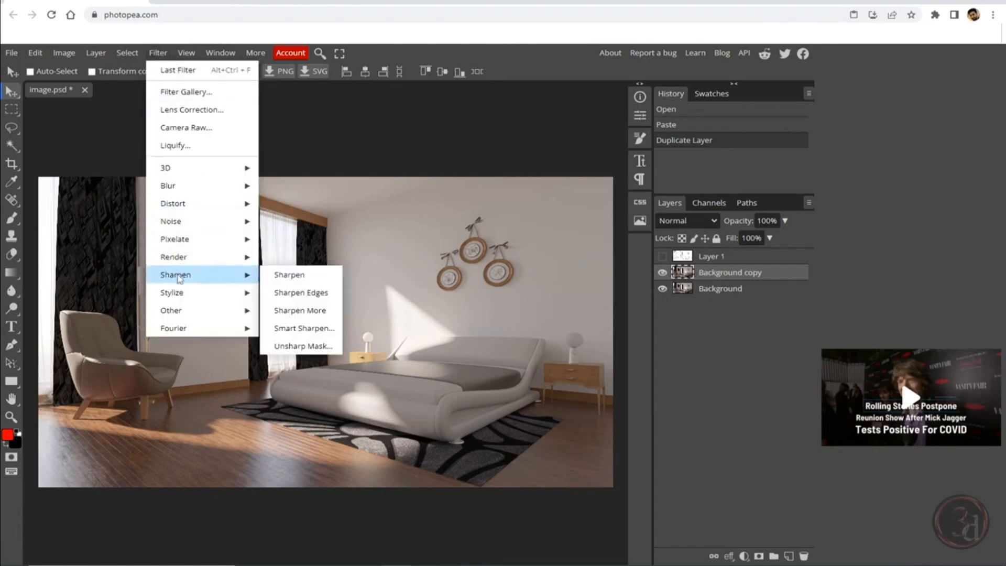
{"action": "left_click", "coordinate": [303, 346]}
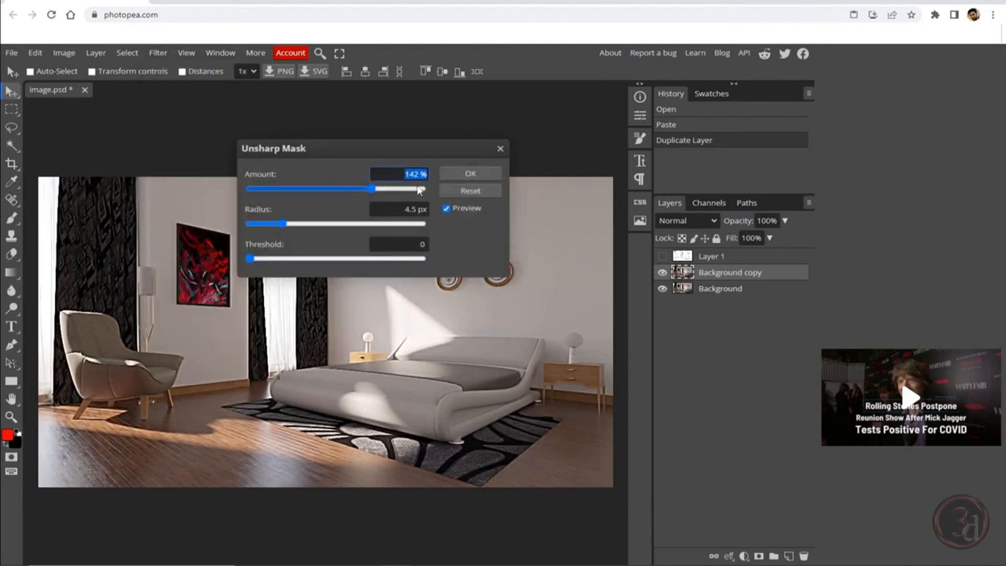
{"action": "left_click", "coordinate": [371, 190]}
{"action": "left_click_drag", "start_coordinate": [370, 188], "coordinate": [368, 188]}
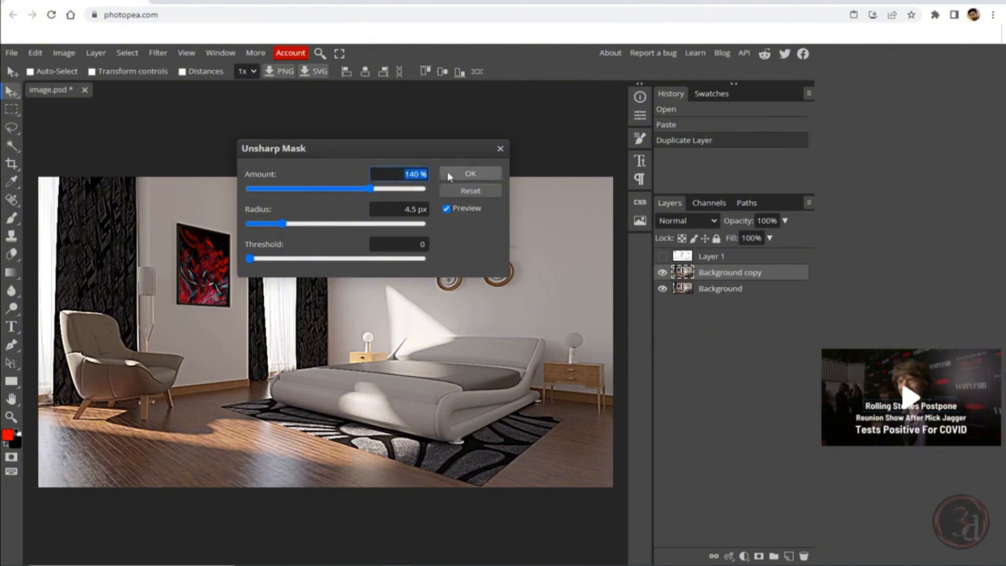
{"action": "type", "text": "40"}
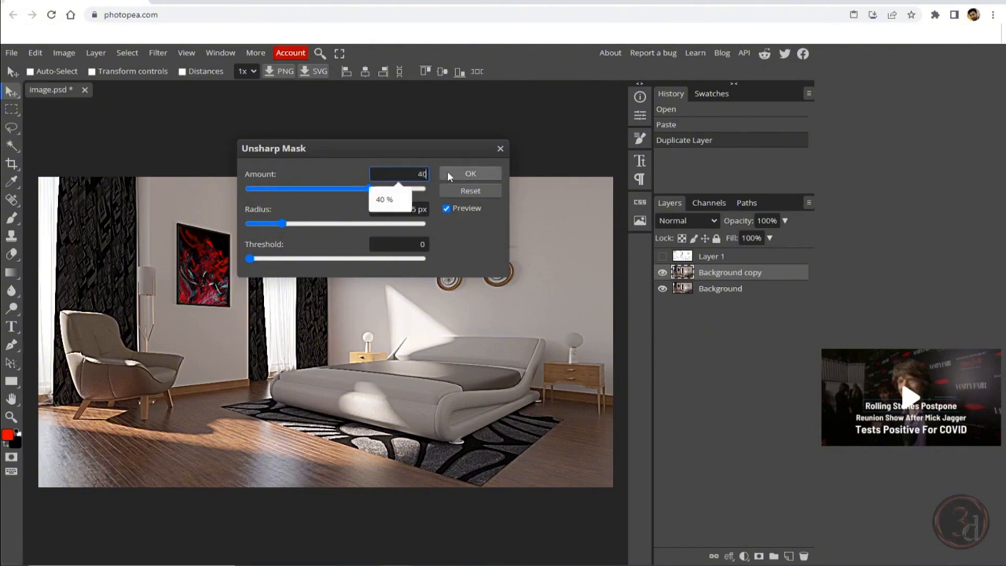
{"action": "key", "text": "Tab"}
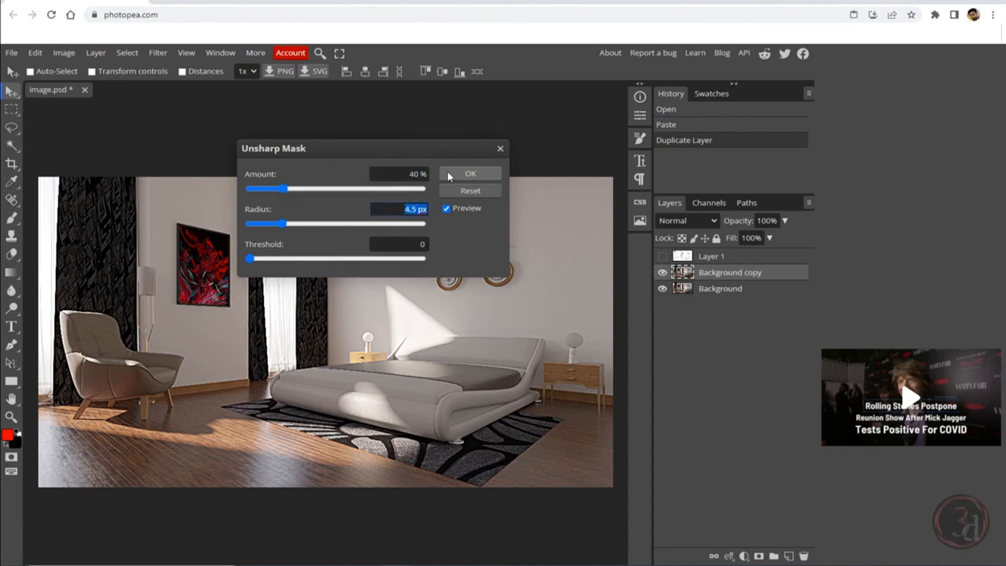
{"action": "type", "text": "10"}
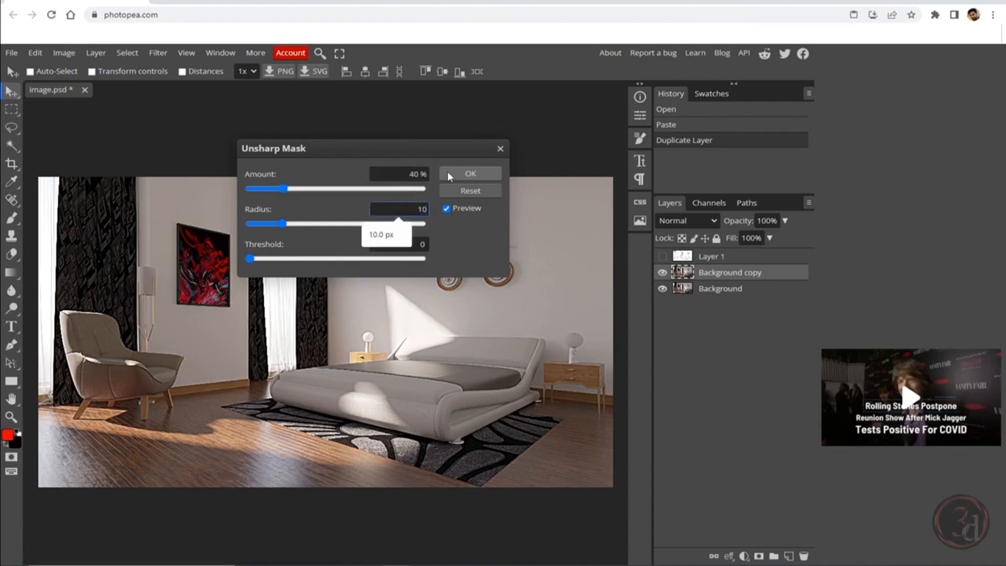
{"action": "key", "text": "Return"}
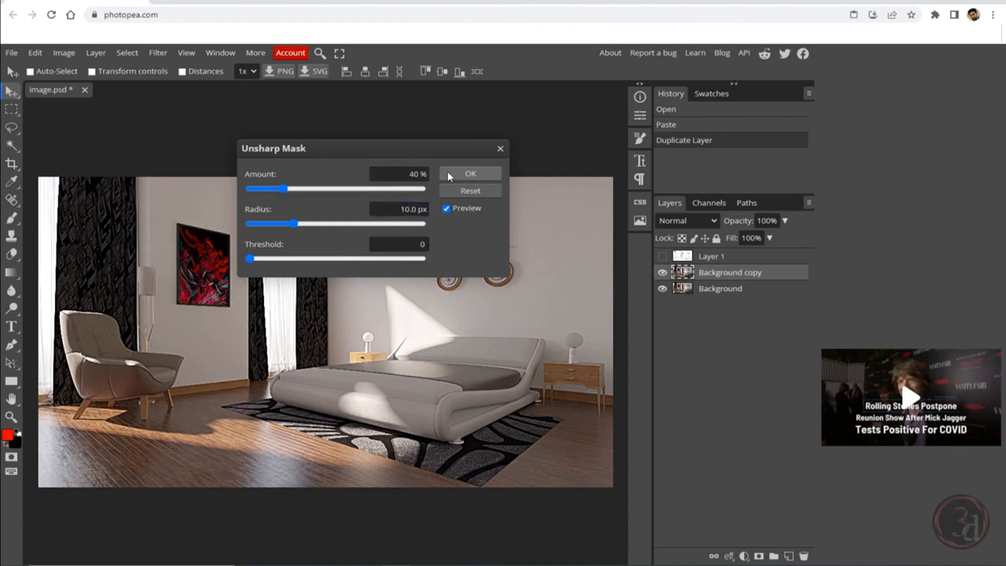
{"action": "left_click", "coordinate": [476, 174]}
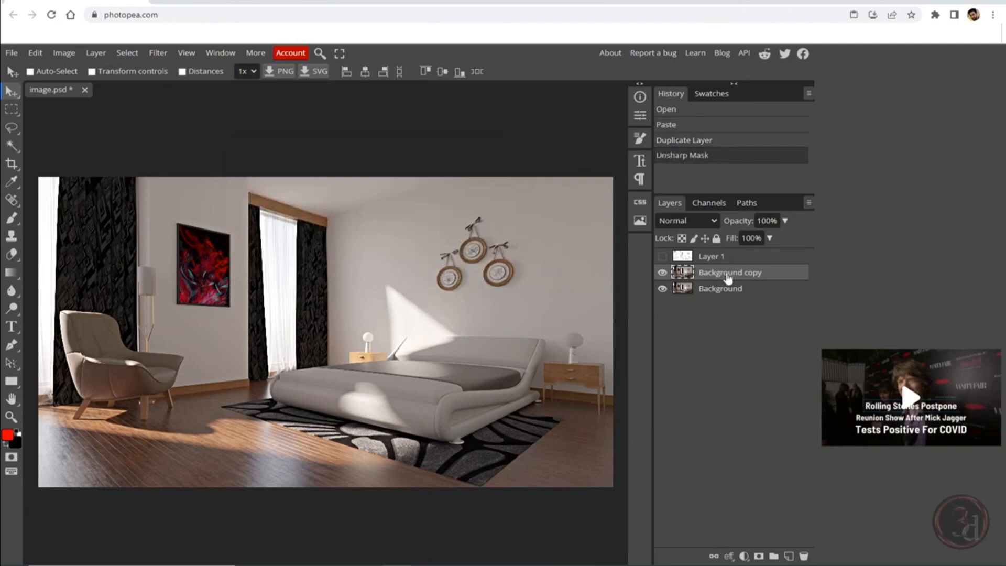
Compare the image with and without sharpening by toggling the visibility of the Background copy layer
{"action": "left_click", "coordinate": [663, 275]}
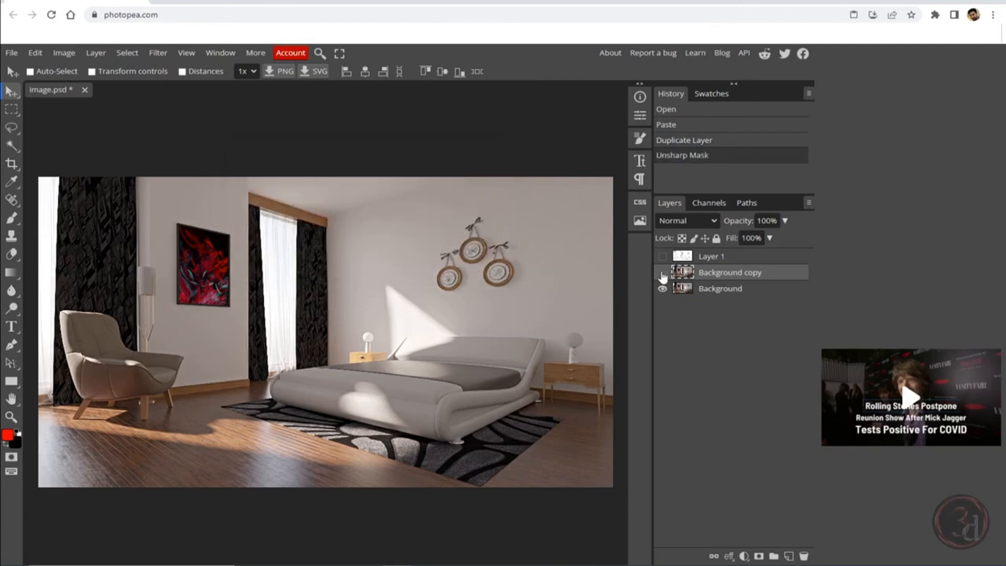
{"action": "left_click", "coordinate": [663, 275]}
{"action": "left_click", "coordinate": [663, 275]}
{"action": "left_click", "coordinate": [663, 275]}
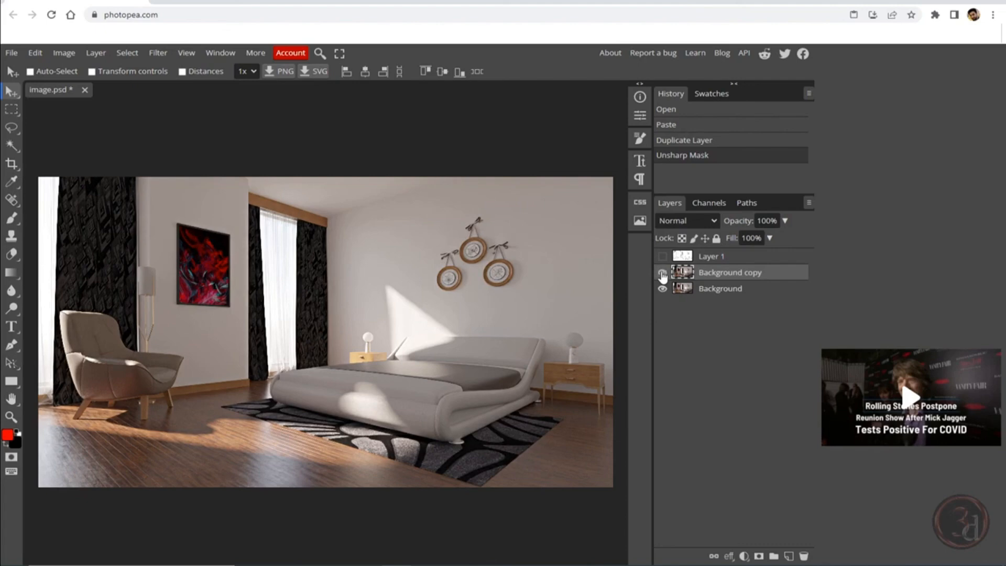
{"action": "left_click", "coordinate": [662, 274]}
{"action": "left_click", "coordinate": [663, 274]}
Show Layer 1 again and set its blend mode to Multiply
{"action": "left_click", "coordinate": [702, 258]}
{"action": "left_click", "coordinate": [663, 256]}
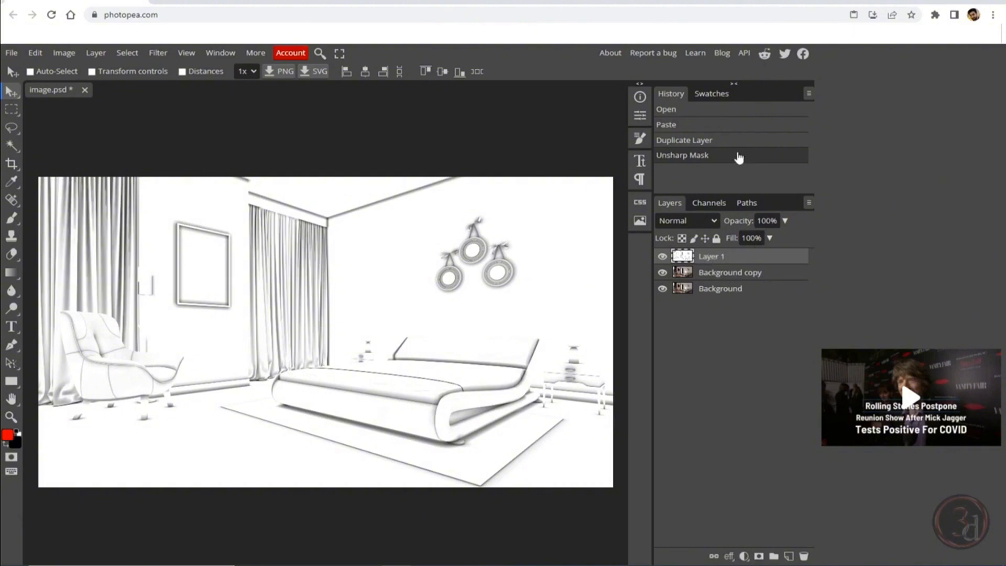
{"action": "left_click", "coordinate": [690, 221]}
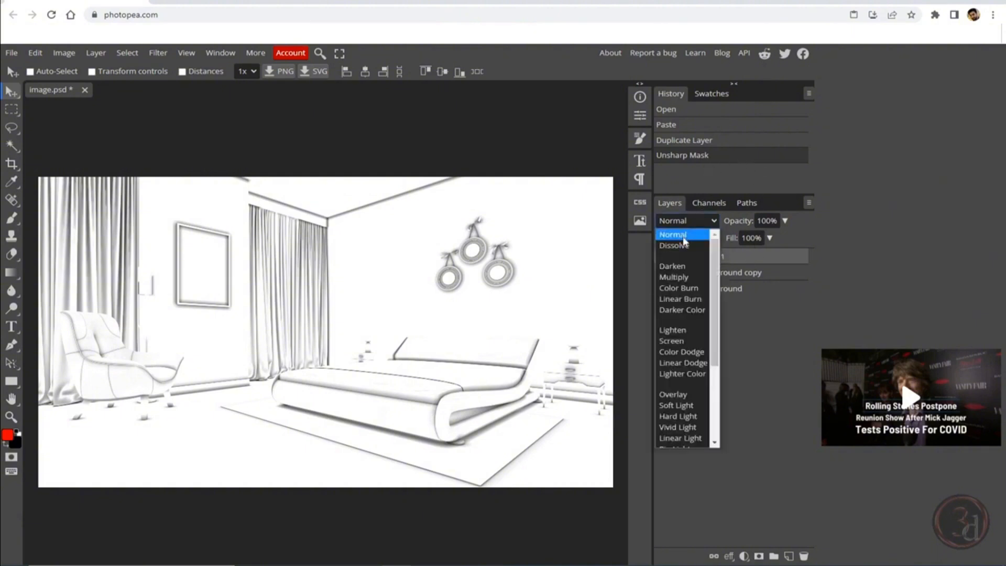
{"action": "left_click", "coordinate": [684, 277]}
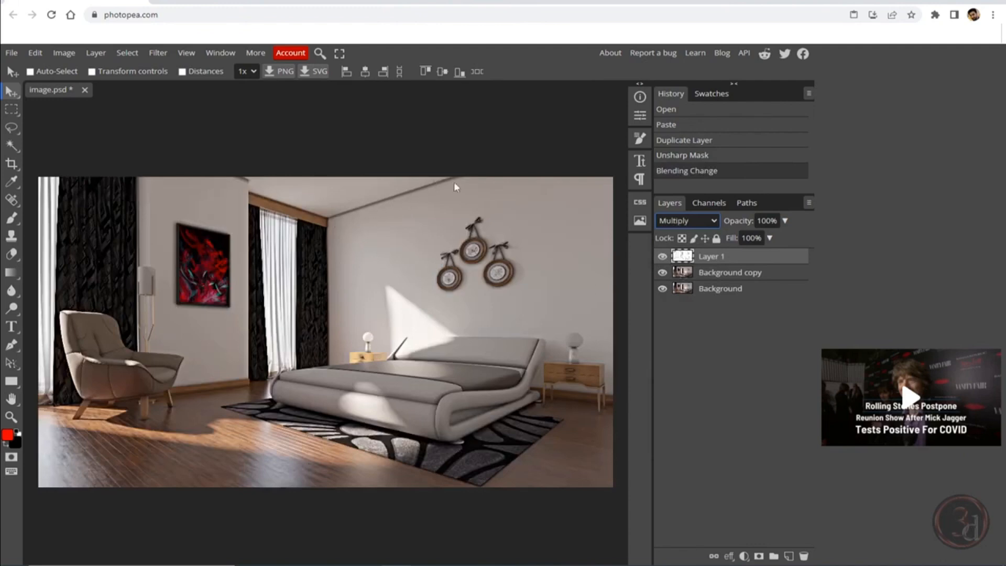
Set the opacity of Layer 1 to 20%
{"action": "double_click", "coordinate": [771, 222]}
{"action": "left_click", "coordinate": [771, 222]}
{"action": "left_click_drag", "start_coordinate": [777, 222], "coordinate": [672, 226]}
{"action": "type", "text": "20"}
{"action": "key", "text": "Return"}
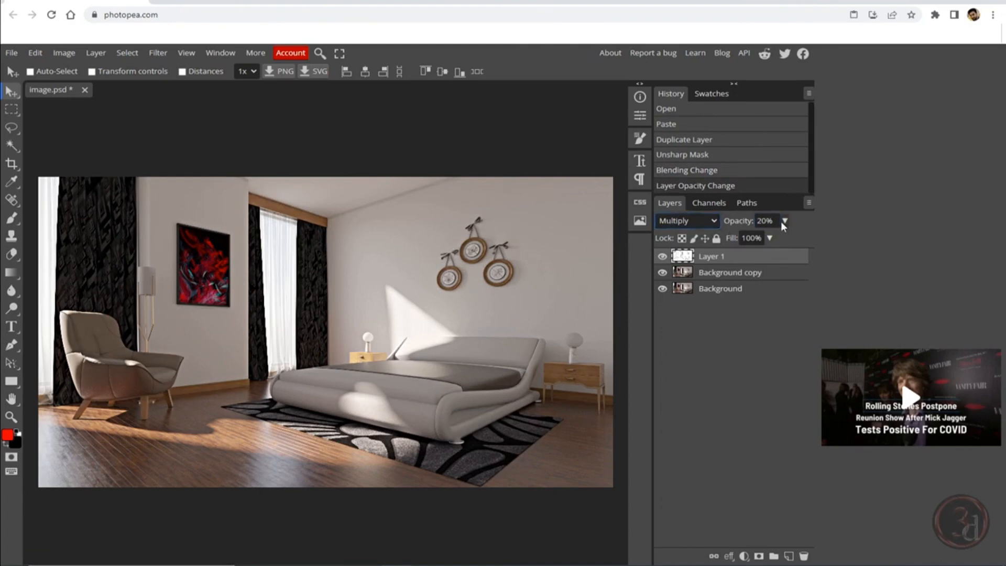
Reduce the opacity of Layer 1 to 15%
{"action": "left_click_drag", "start_coordinate": [781, 222], "coordinate": [667, 212]}
{"action": "type", "text": "15"}
{"action": "key", "text": "Return"}
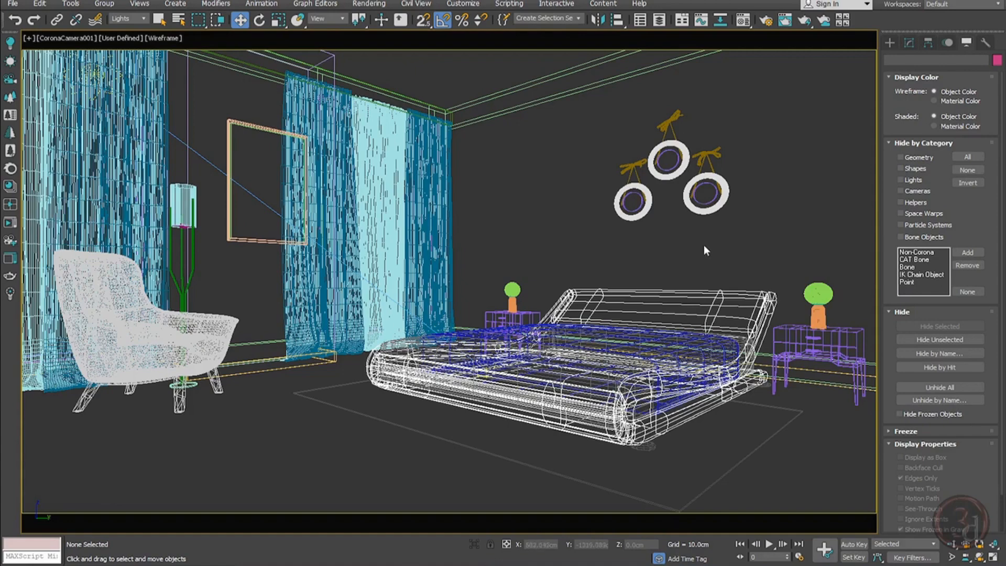
Display the 3ds Max camera viewport shaded and start a Corona interactive render of the bedroom
{"action": "key", "text": "F3"}
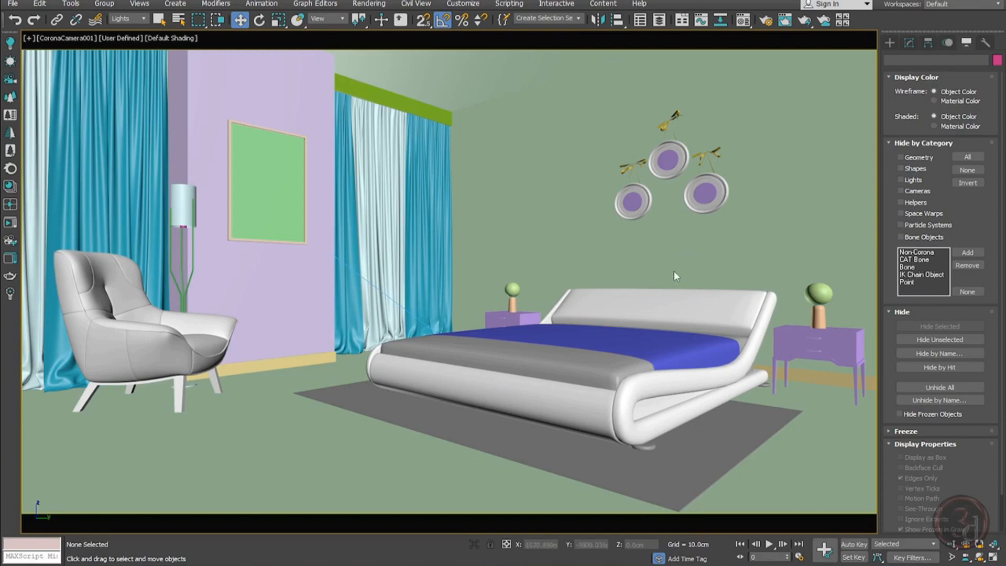
{"action": "left_click", "coordinate": [9, 224]}
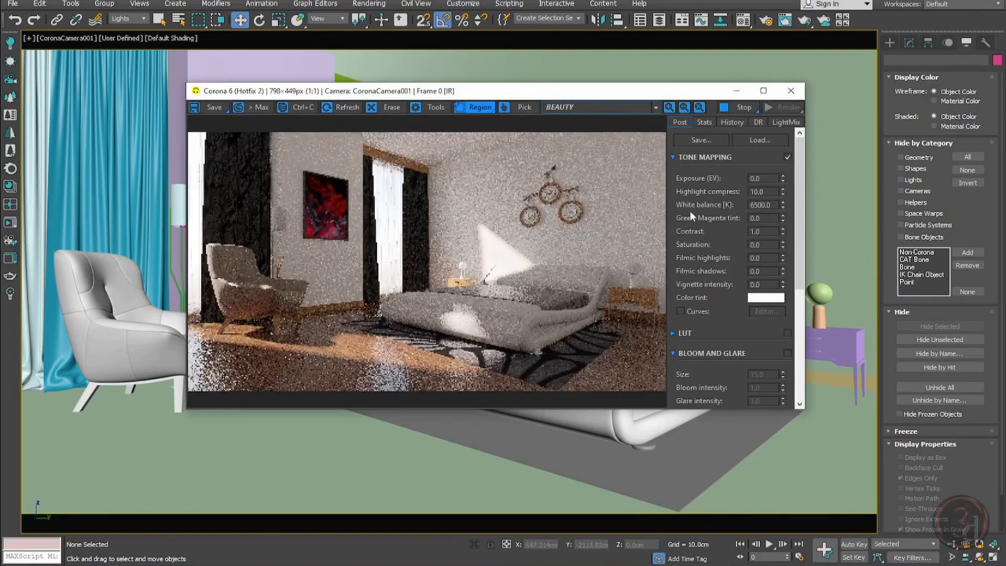
Select the Sun selection set, show the Corona Sun's parameters, and set its Z position to -7 cm
{"action": "left_click", "coordinate": [579, 18]}
{"action": "left_click", "coordinate": [542, 36]}
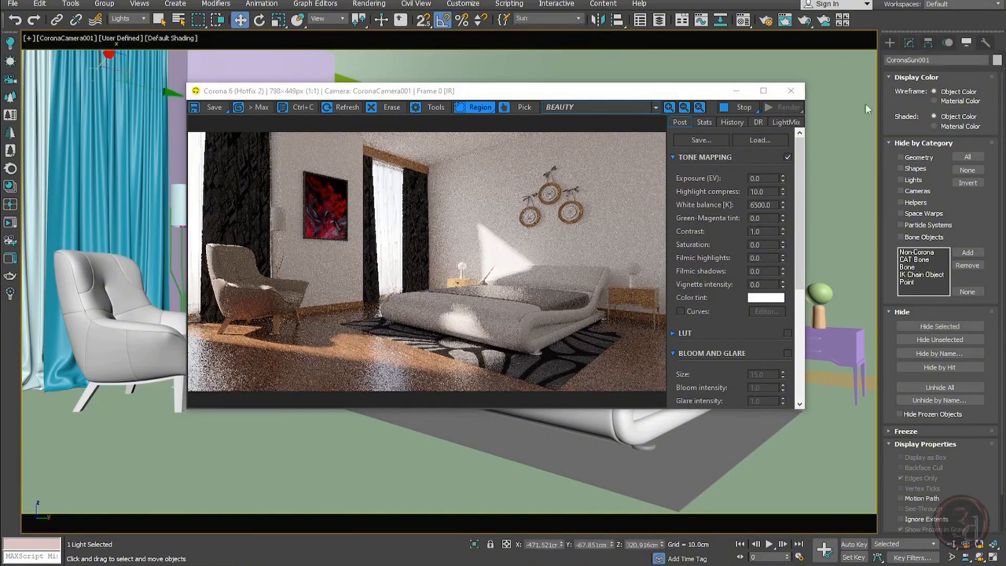
{"action": "left_click", "coordinate": [908, 43]}
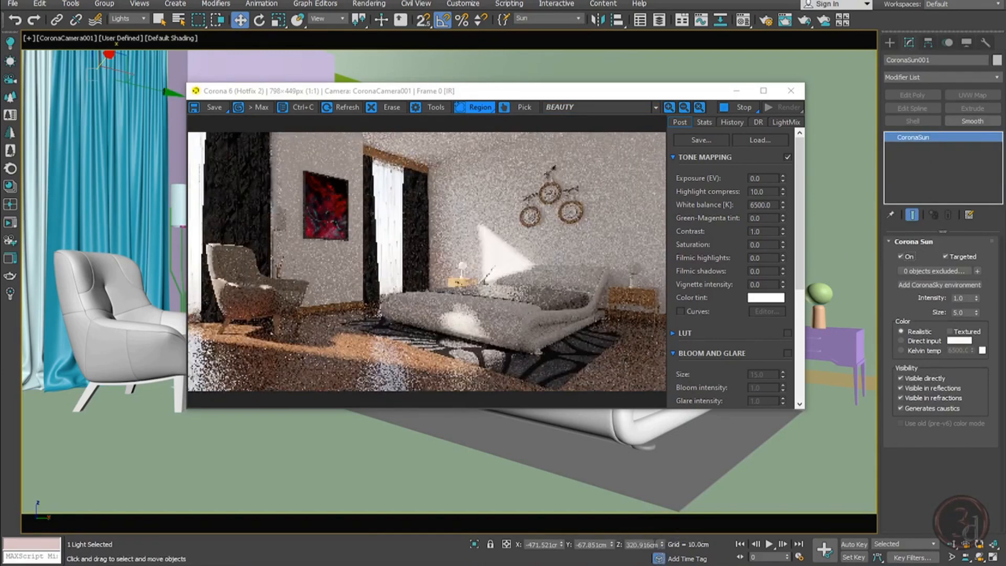
{"action": "double_click", "coordinate": [643, 544]}
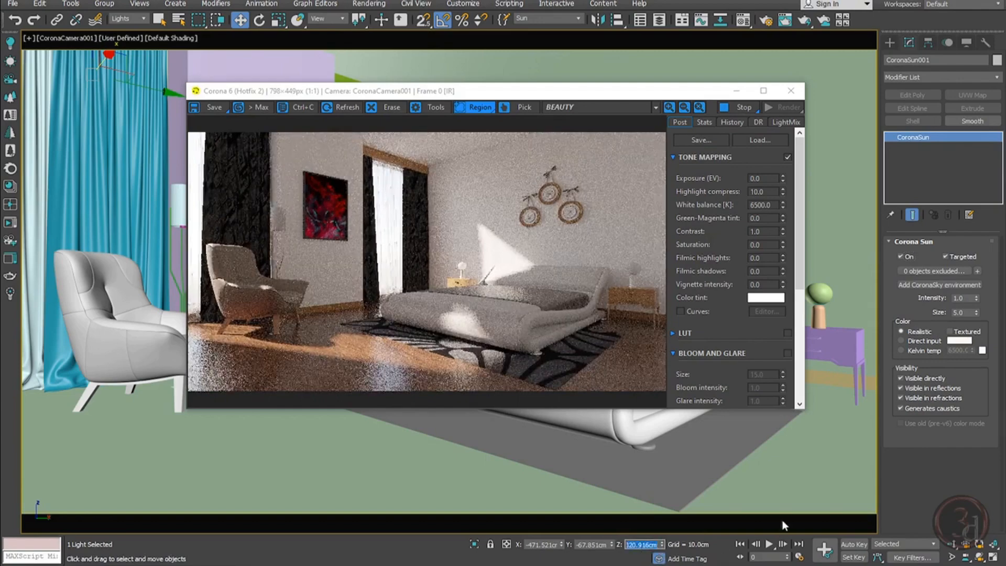
{"action": "key", "text": "BackSpace"}
{"action": "type", "text": "-7"}
{"action": "key", "text": "Return"}
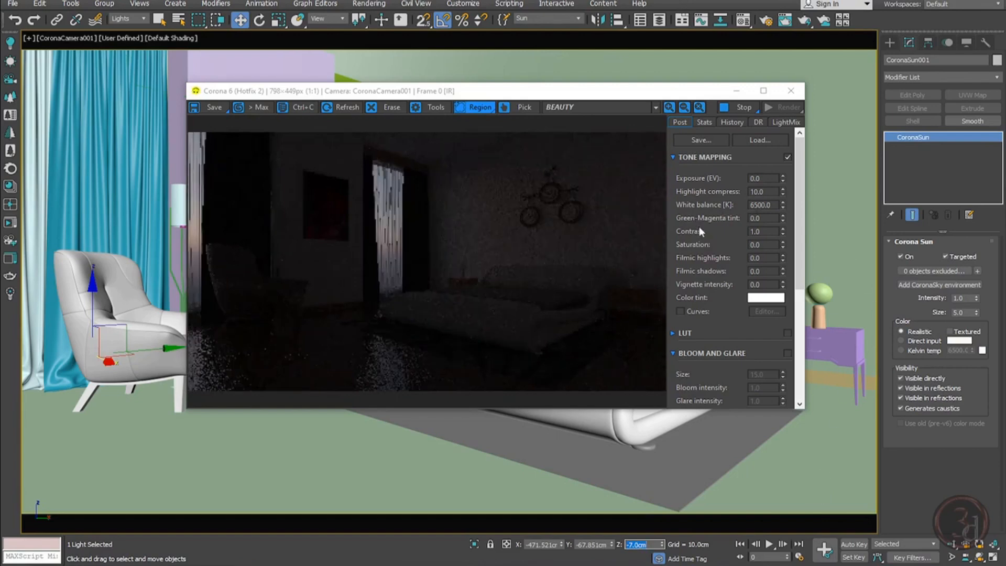
Disable the CoronaSky environment map in the Environment and Effects settings, then close the Corona render window
{"action": "key", "text": "8"}
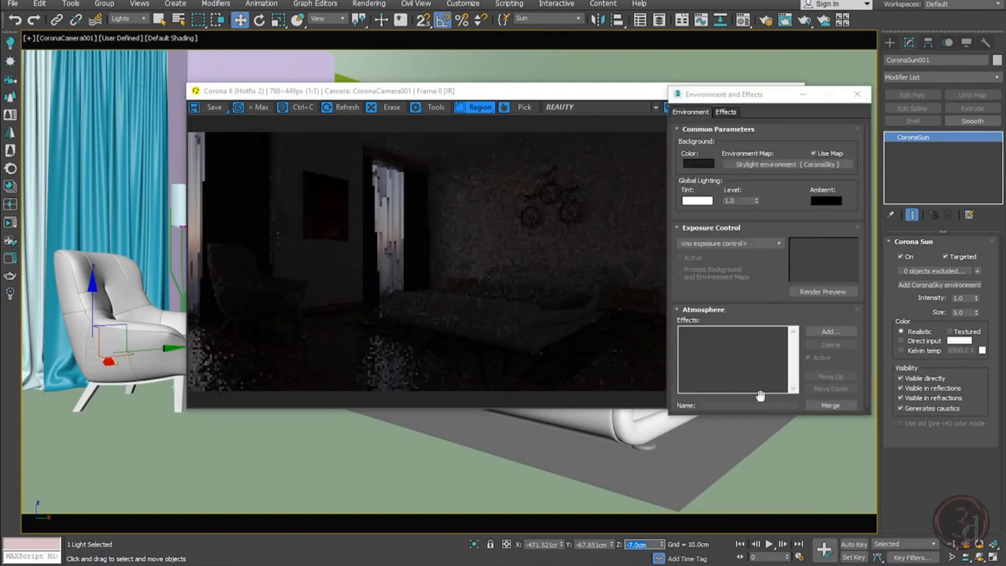
{"action": "left_click", "coordinate": [826, 153]}
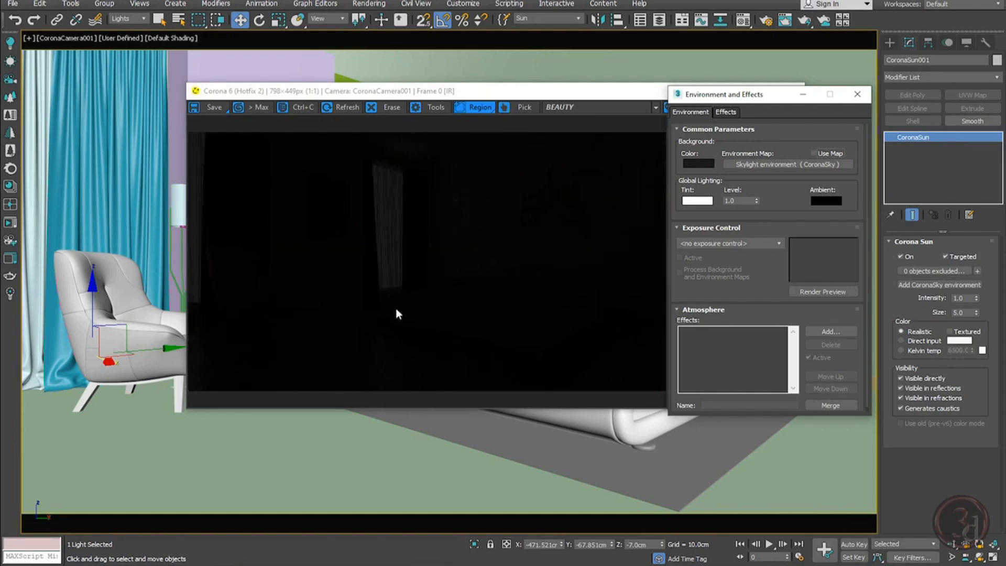
{"action": "left_click", "coordinate": [863, 95]}
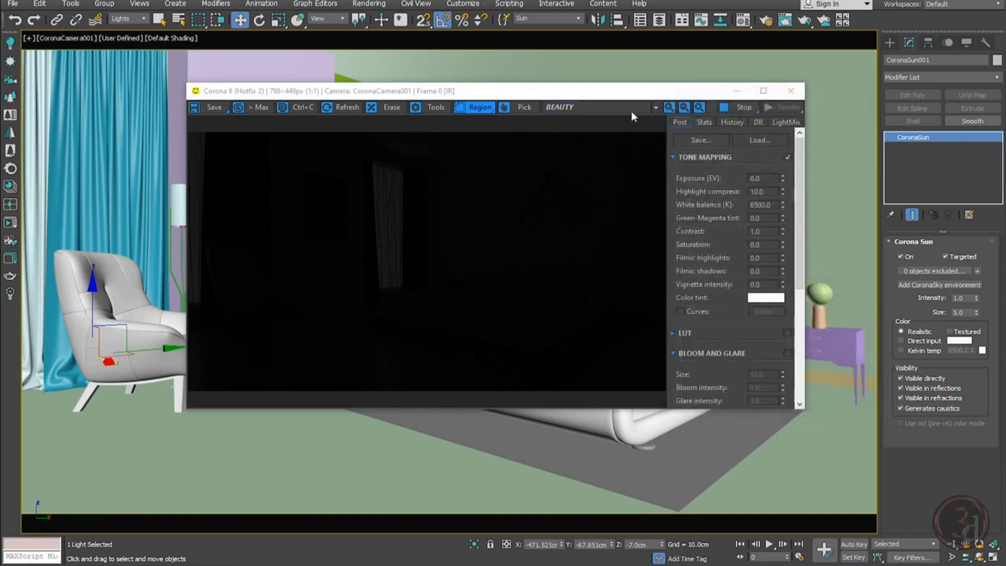
{"action": "left_click_drag", "start_coordinate": [610, 98], "coordinate": [528, 99]}
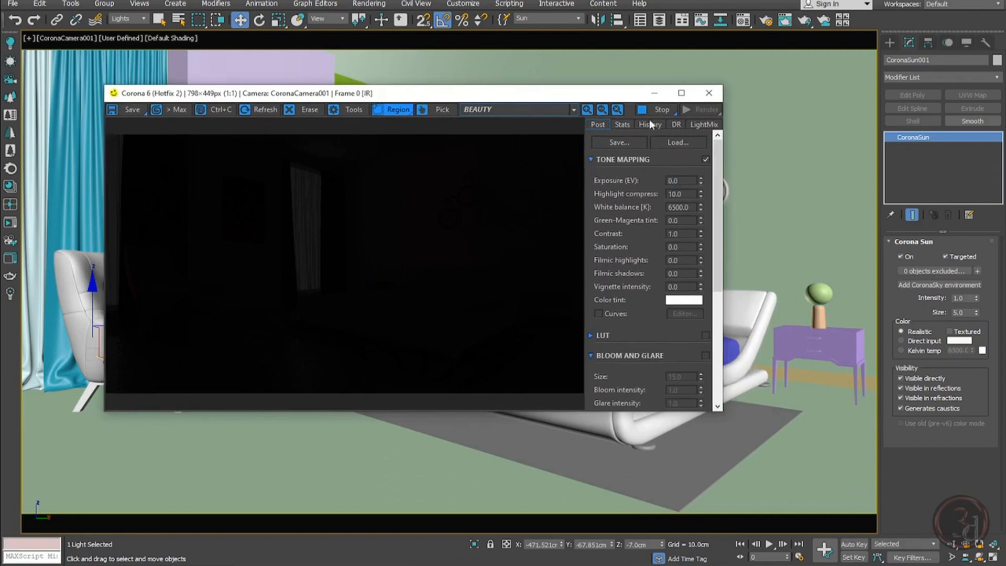
{"action": "left_click", "coordinate": [710, 95]}
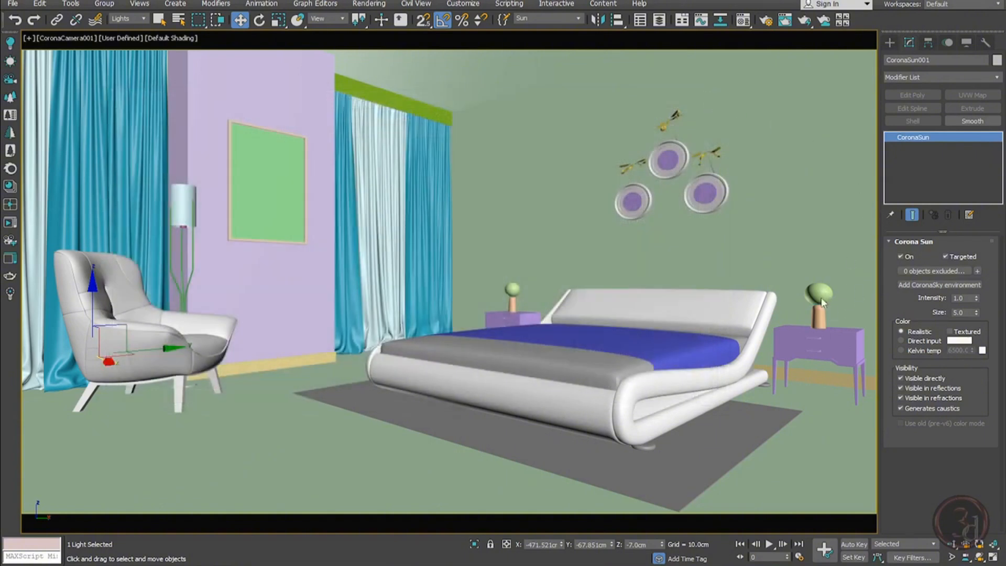
Set the selection filter to All and create a sphere-shaped Corona light with a 2 cm radius near the nightstand closest to the camera
{"action": "left_click", "coordinate": [822, 296]}
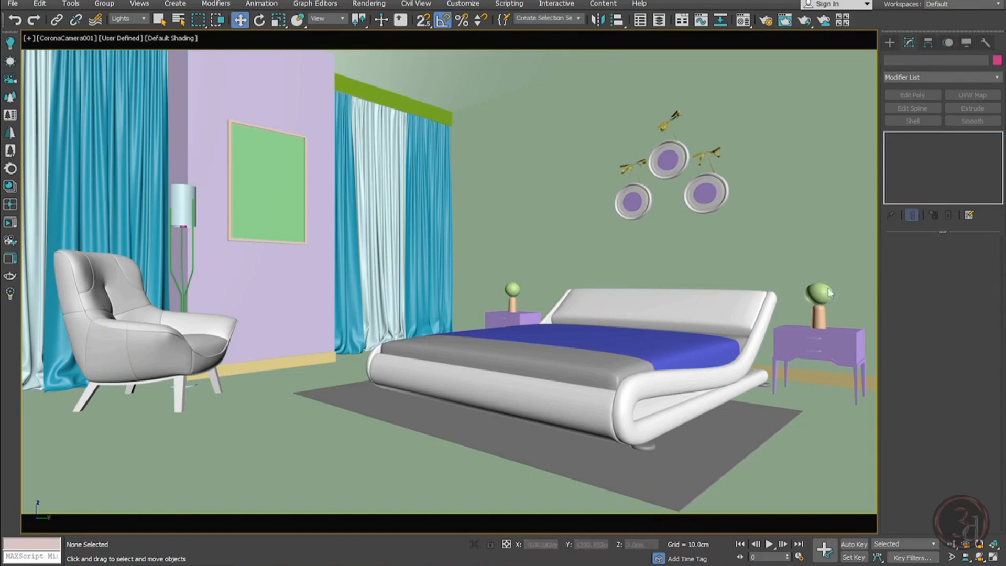
{"action": "left_click", "coordinate": [817, 300]}
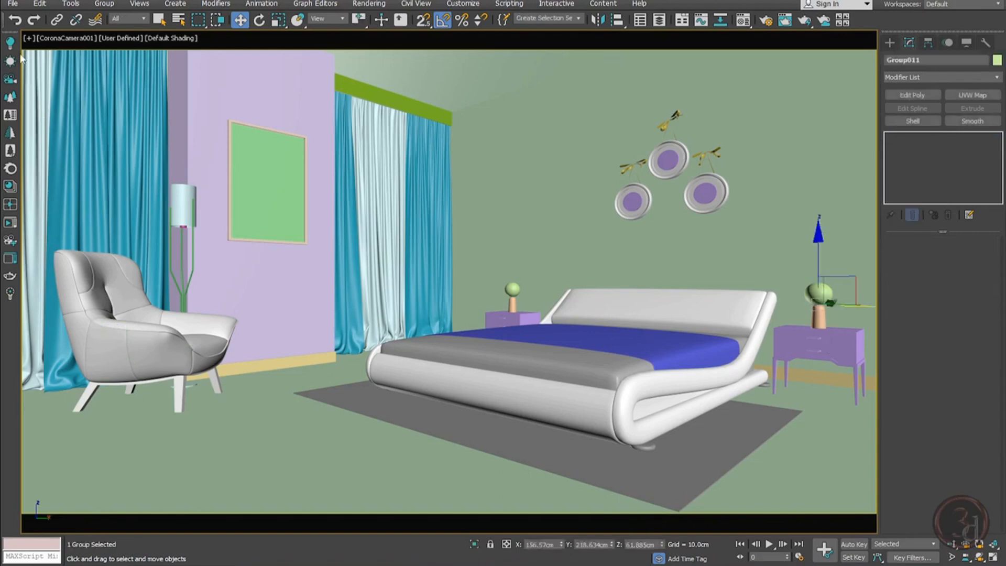
{"action": "left_click", "coordinate": [9, 42]}
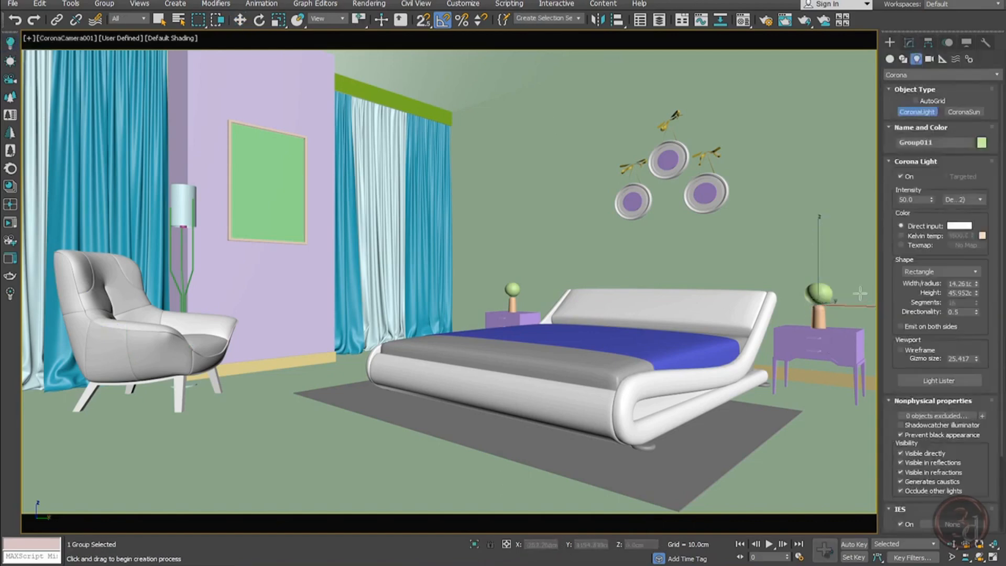
{"action": "left_click_drag", "start_coordinate": [806, 432], "coordinate": [826, 443]}
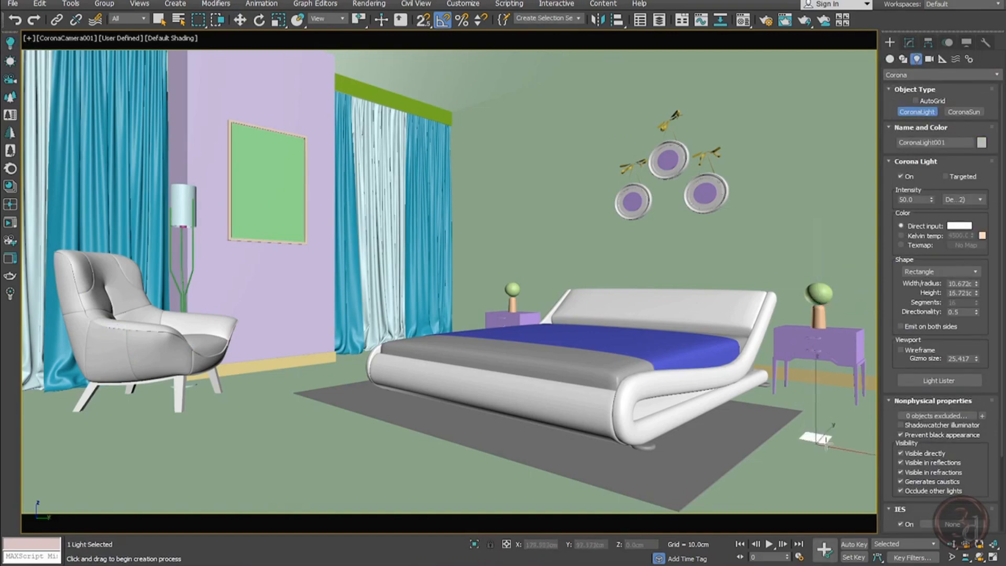
{"action": "left_click", "coordinate": [930, 271]}
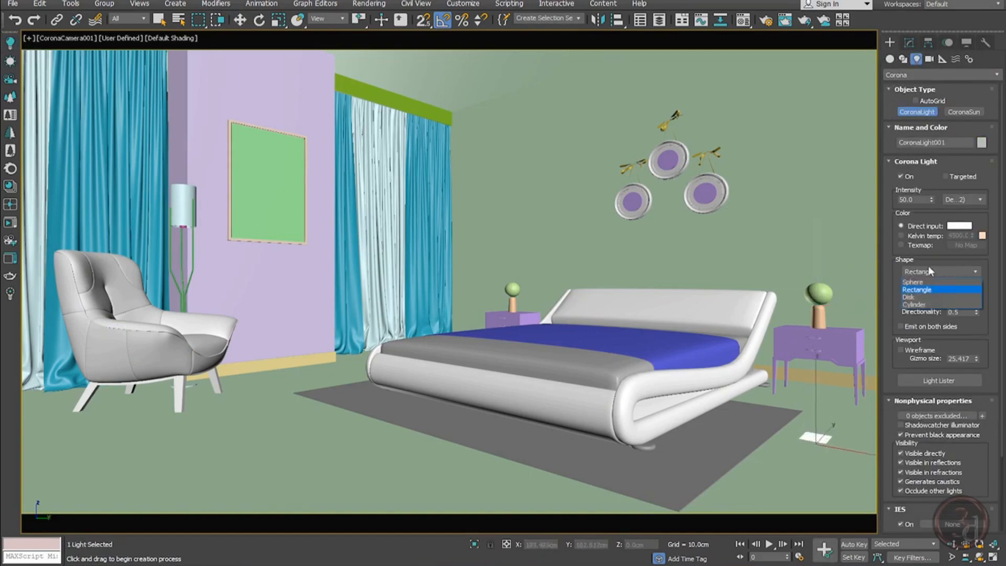
{"action": "left_click", "coordinate": [926, 283]}
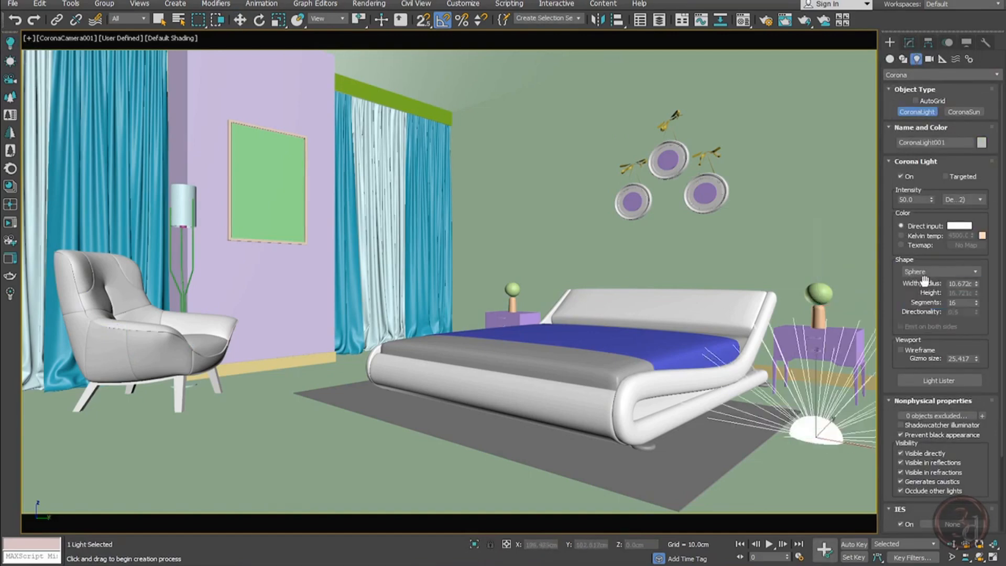
{"action": "double_click", "coordinate": [960, 284]}
{"action": "type", "text": "2"}
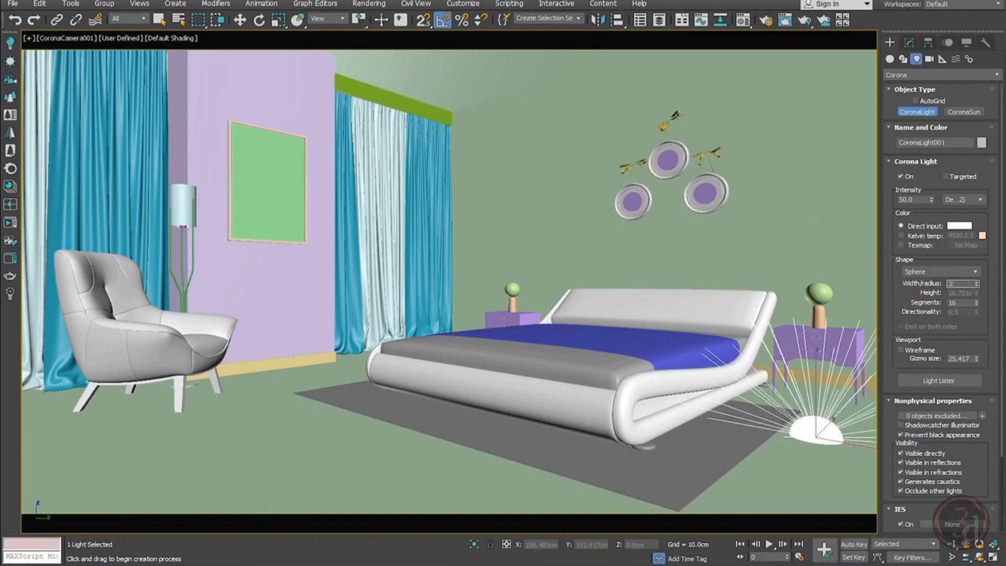
{"action": "key", "text": "Return"}
Raise the sphere light, align it center to center with the nearer bedside lamp's shade on X, Y and Z, and display the viewport in wireframe
{"action": "key", "text": "w"}
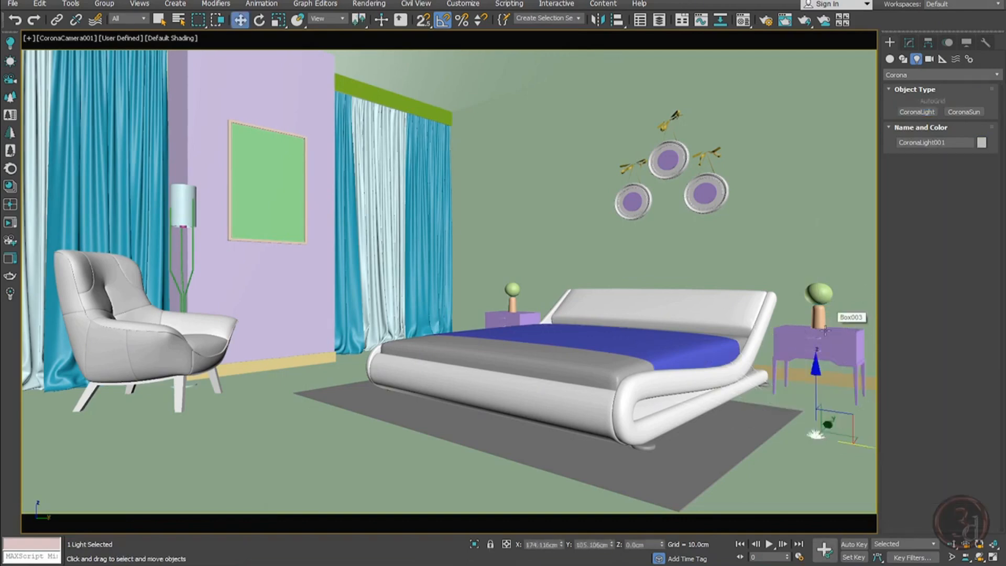
{"action": "left_click_drag", "start_coordinate": [818, 389], "coordinate": [828, 122]}
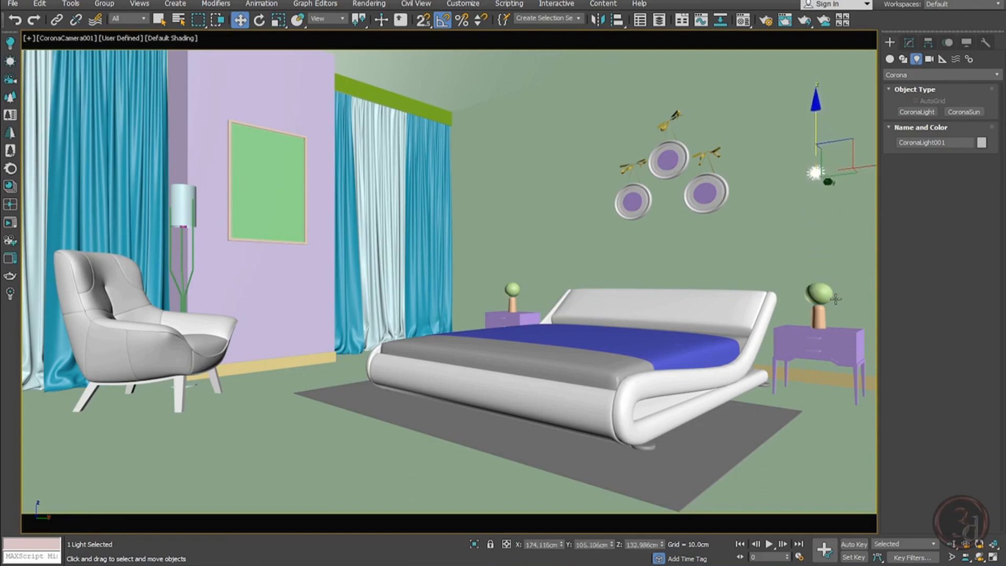
{"action": "key", "text": "alt+a"}
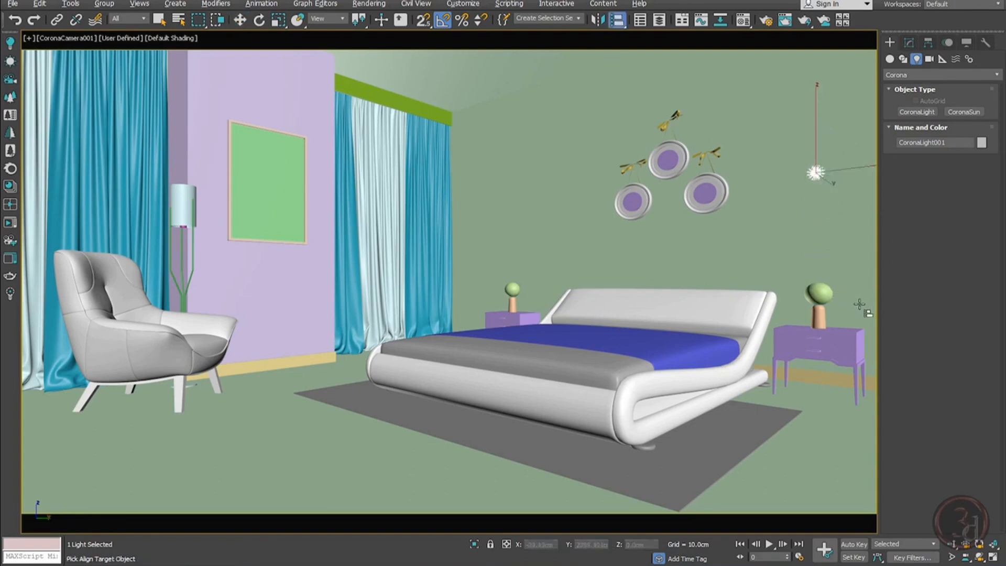
{"action": "left_click", "coordinate": [822, 289]}
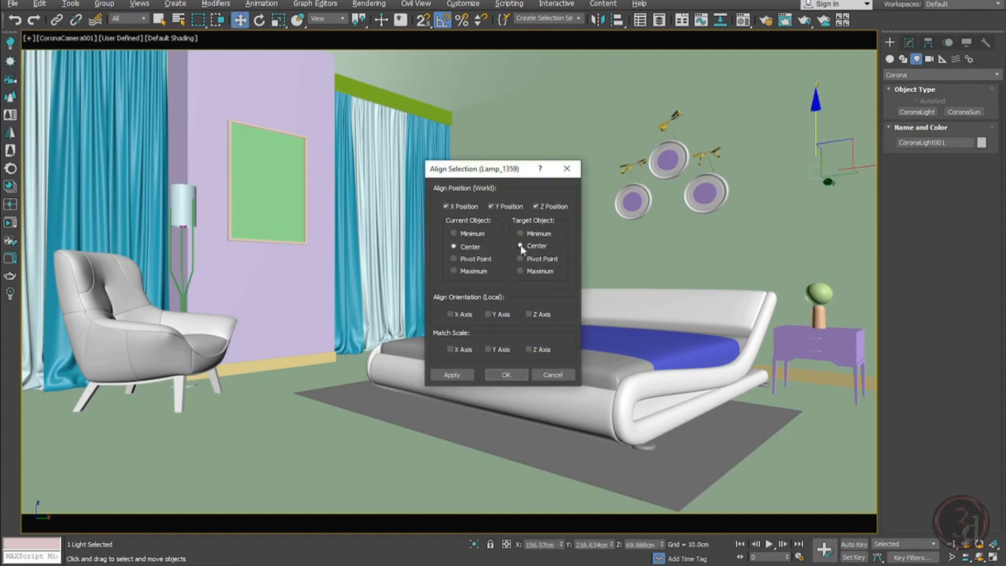
{"action": "left_click", "coordinate": [518, 376]}
{"action": "key", "text": "F3"}
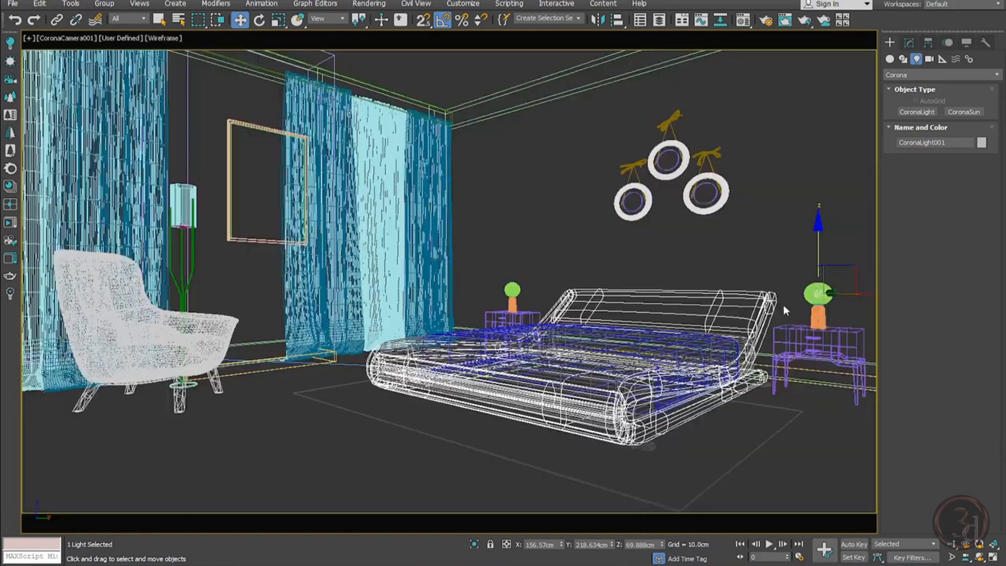
Start a Corona interactive render and set the sphere light's intensity to 100
{"action": "left_click", "coordinate": [11, 240]}
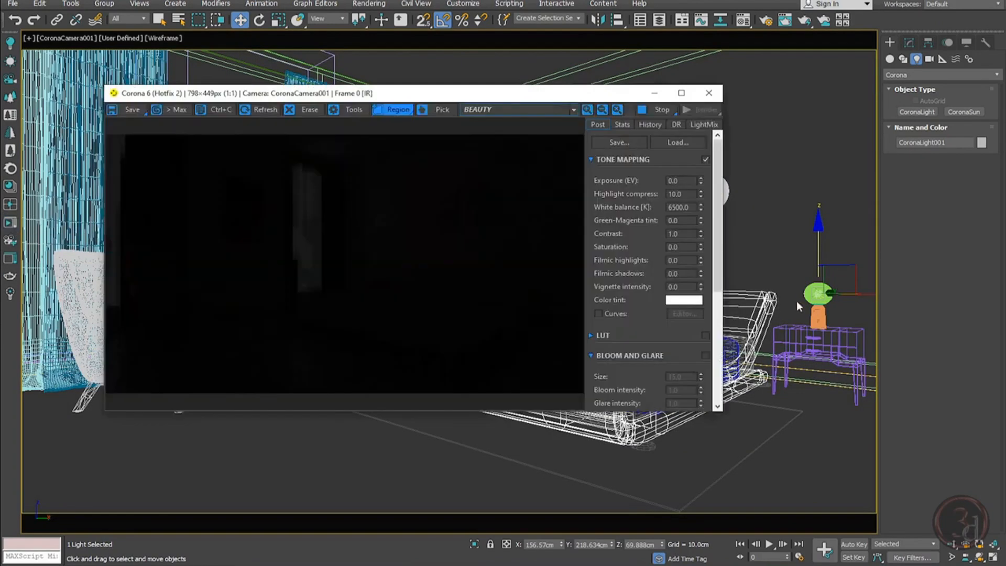
{"action": "left_click", "coordinate": [910, 43]}
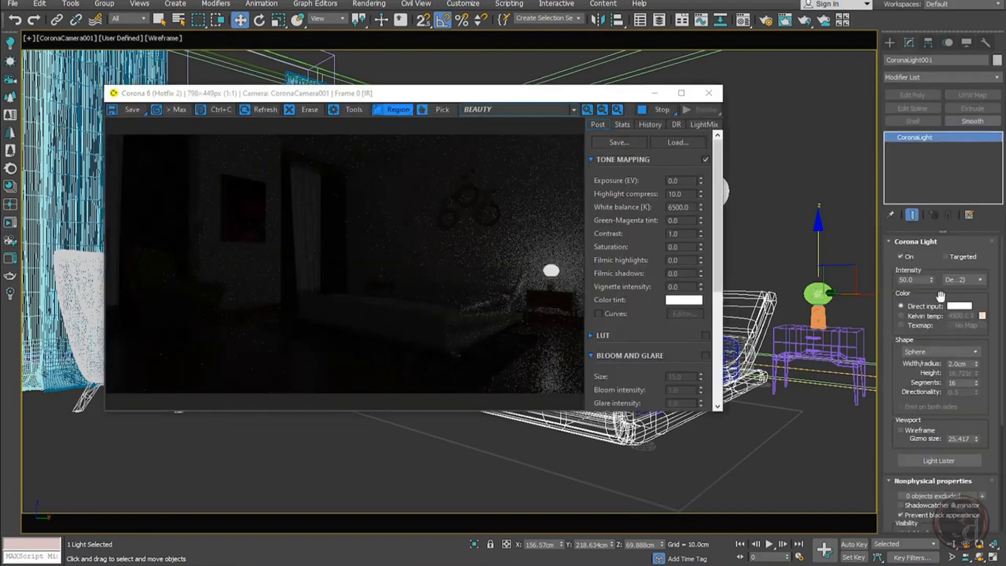
{"action": "left_click", "coordinate": [912, 280]}
{"action": "type", "text": "100"}
{"action": "key", "text": "Return"}
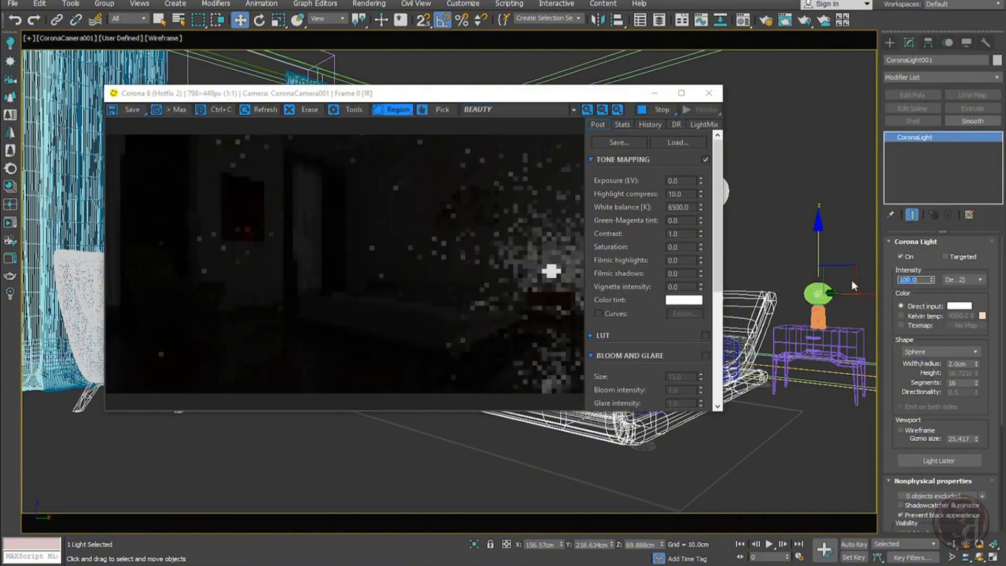
{"action": "left_click", "coordinate": [851, 280]}
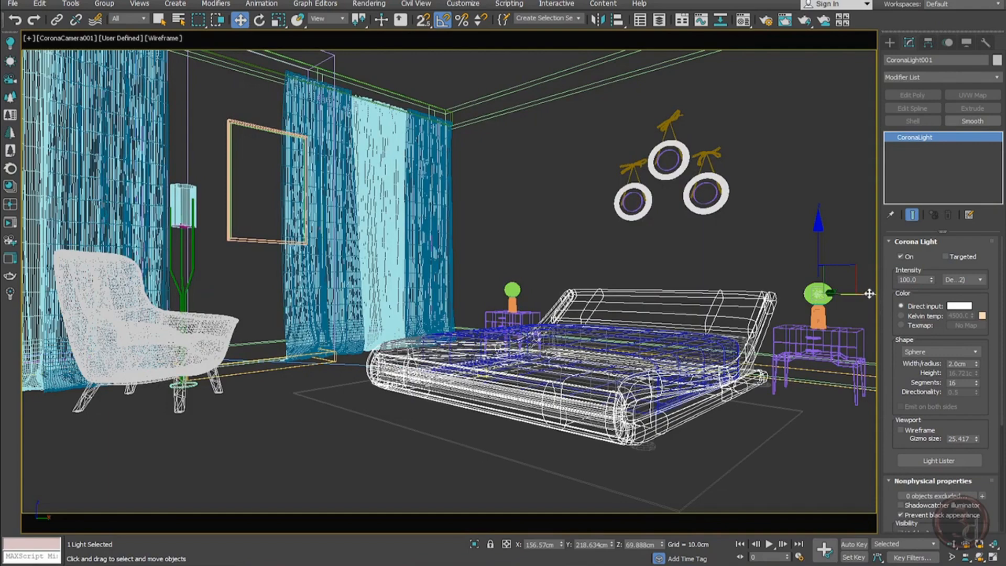
Clone the sphere light as one instance and align it center to center with the lamp on the other nightstand
{"action": "left_click_drag", "start_coordinate": [868, 293], "coordinate": [582, 291], "text": "shift"}
{"action": "left_click", "coordinate": [459, 257]}
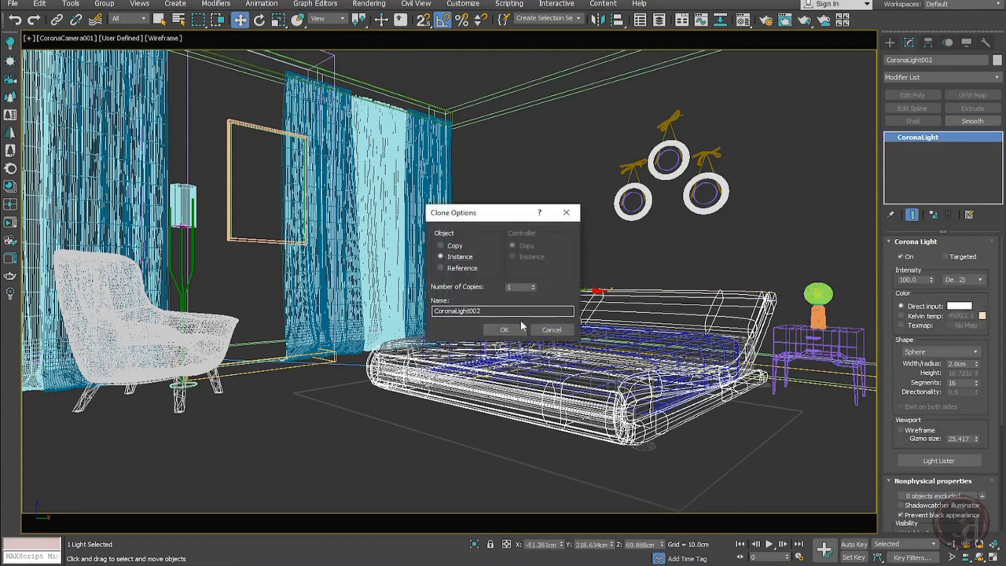
{"action": "left_click", "coordinate": [521, 327]}
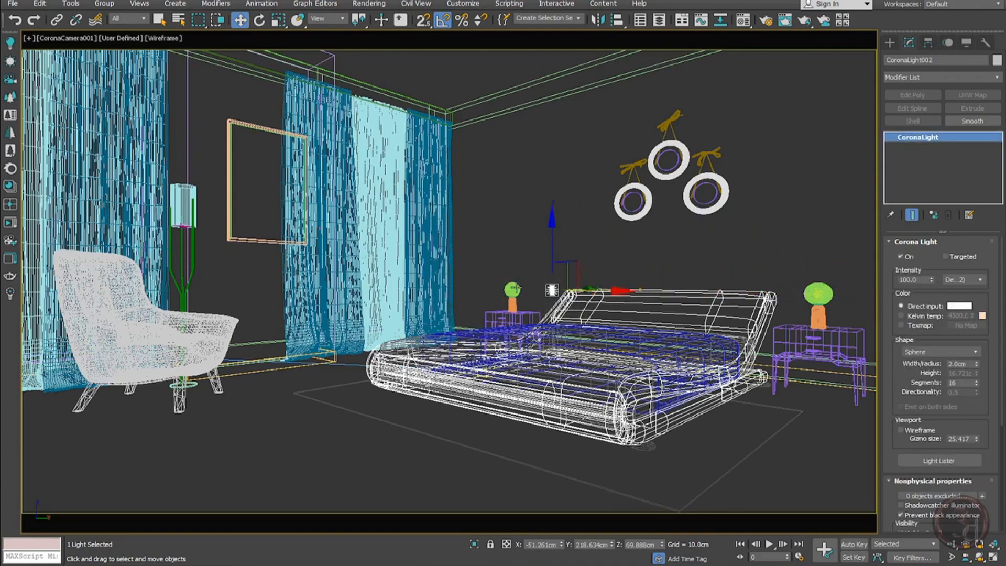
{"action": "key", "text": "alt+a"}
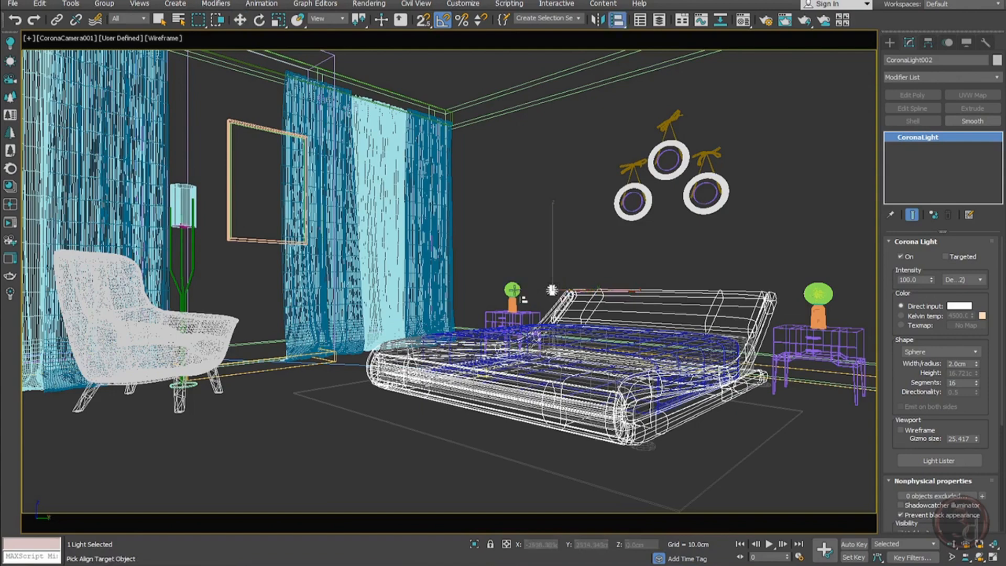
{"action": "left_click", "coordinate": [516, 298]}
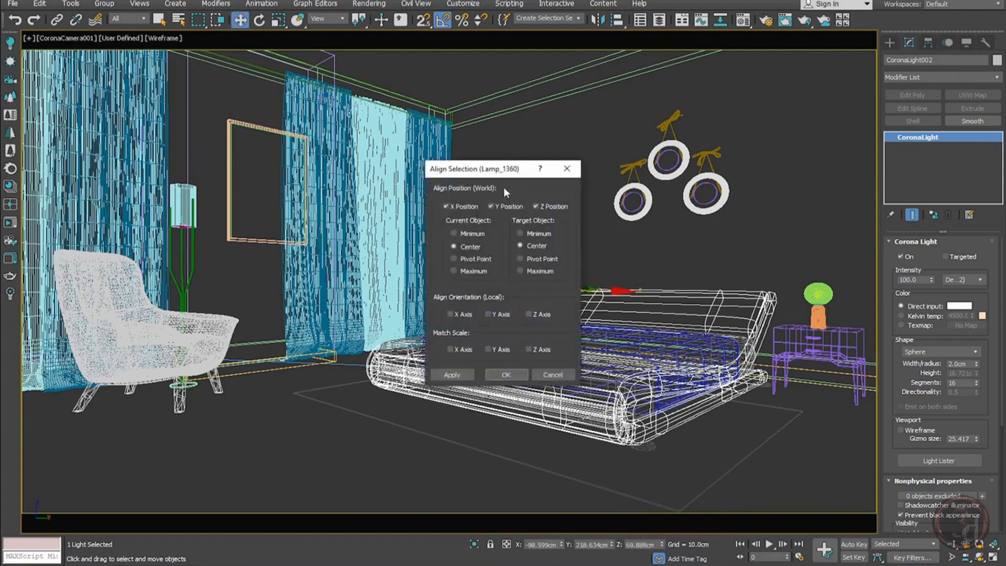
{"action": "left_click", "coordinate": [506, 374]}
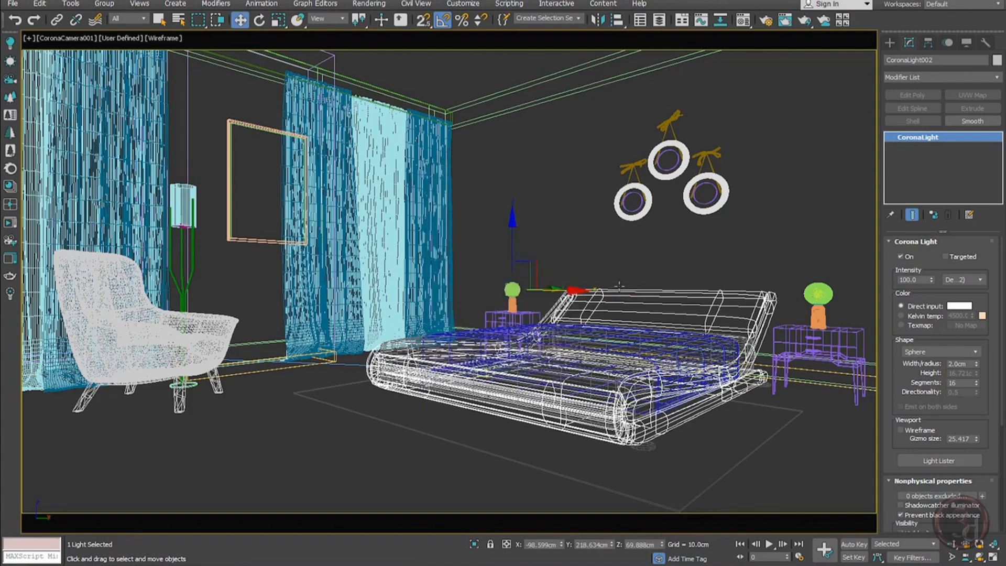
In the Top view, create a 15 x 15 cm rectangle-shaped Corona light between the bed and the side wall without windows
{"action": "left_click", "coordinate": [777, 221]}
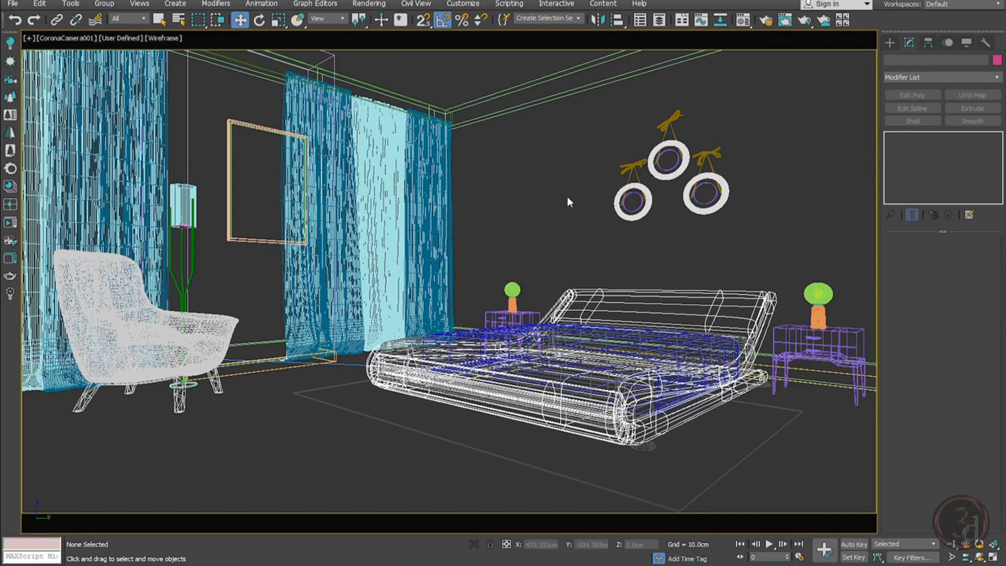
{"action": "key", "text": "t"}
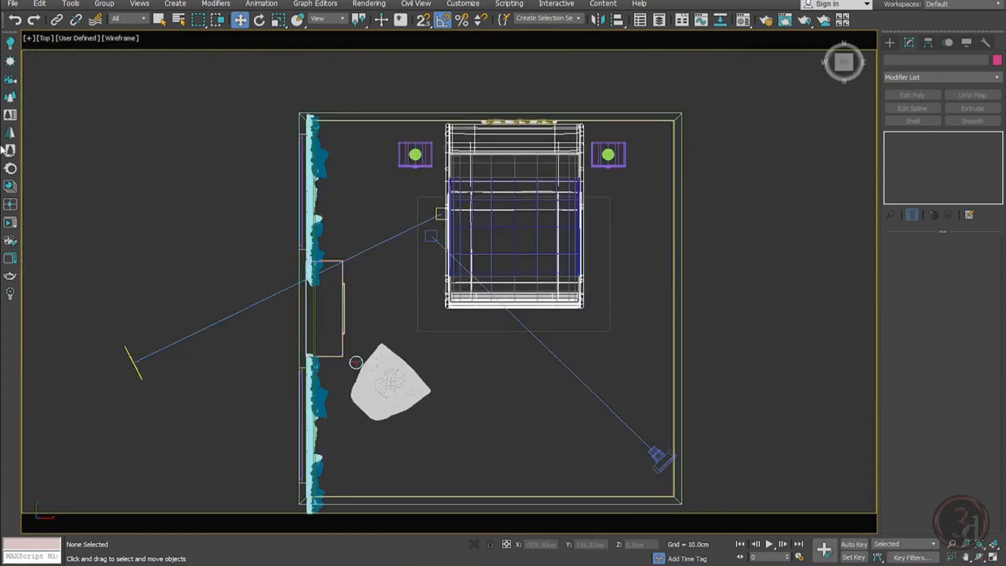
{"action": "left_click", "coordinate": [11, 44]}
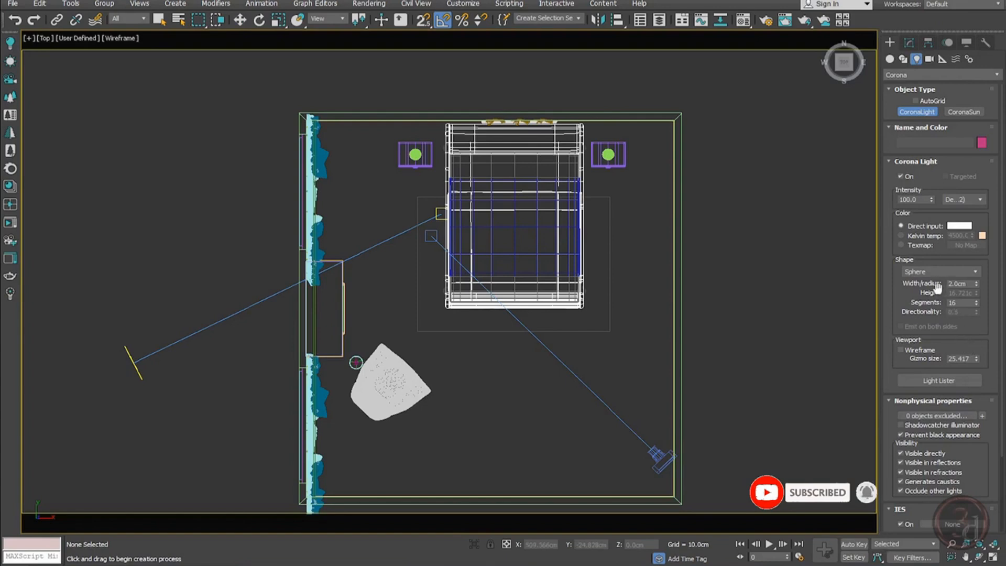
{"action": "left_click", "coordinate": [933, 273]}
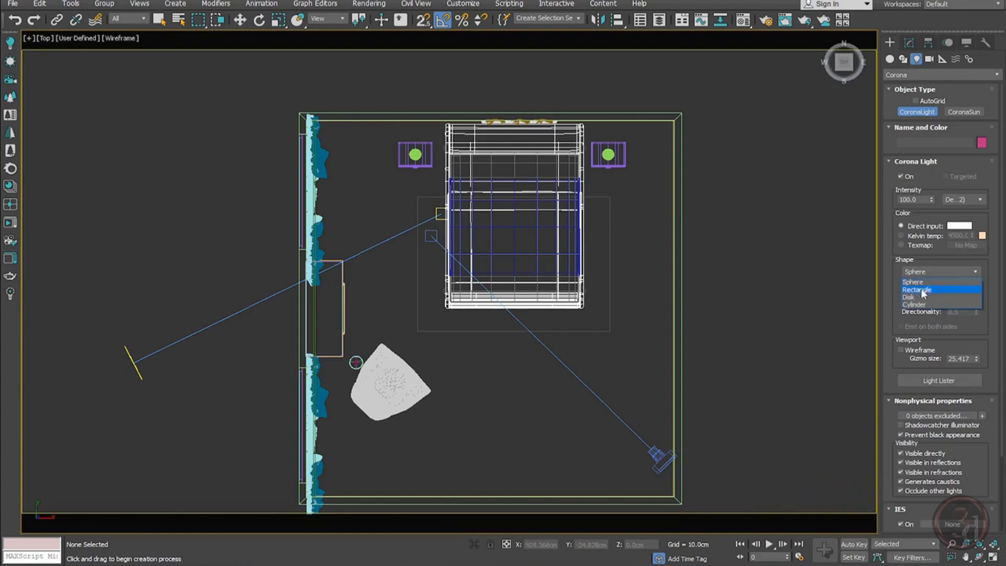
{"action": "left_click", "coordinate": [924, 291]}
{"action": "left_click_drag", "start_coordinate": [634, 204], "coordinate": [651, 219]}
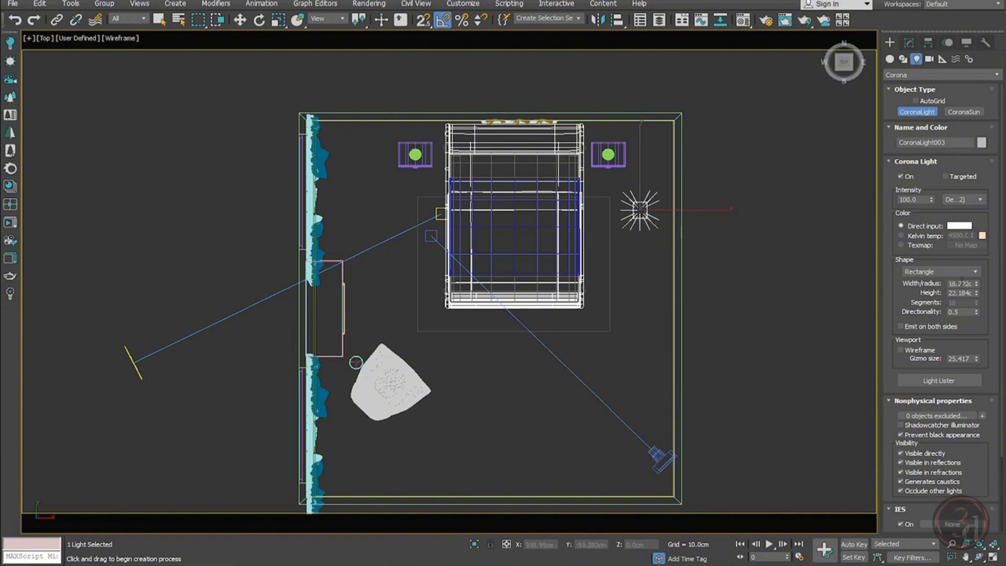
{"action": "double_click", "coordinate": [962, 284]}
{"action": "type", "text": "15"}
{"action": "key", "text": "Tab"}
{"action": "type", "text": "15"}
{"action": "key", "text": "Tab"}
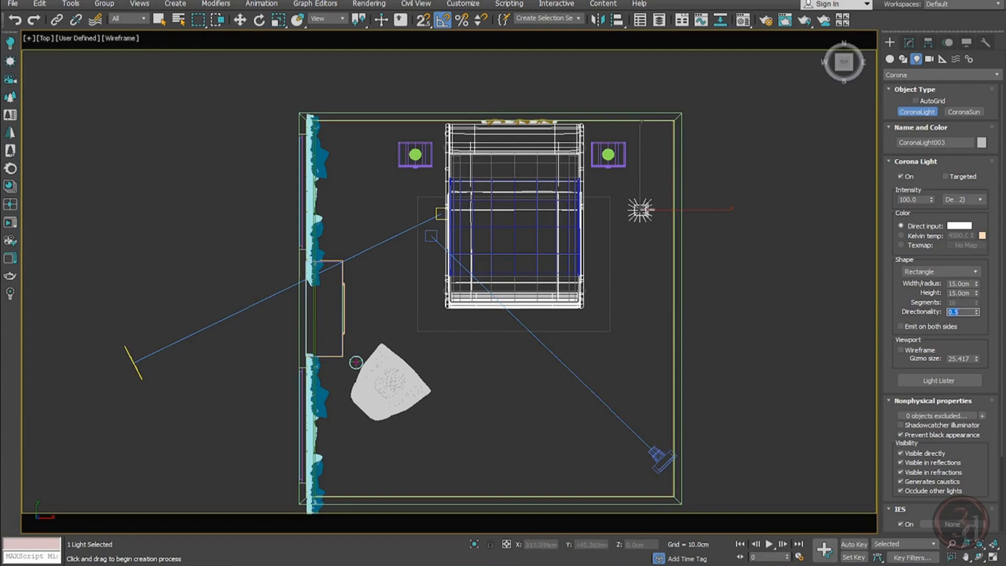
{"action": "right_click", "coordinate": [656, 224]}
Move the rectangle light toward the headboard wall, just beyond the nearer nightstand, and set its color to a Kelvin temperature of 4500
{"action": "scroll", "coordinate": [658, 171], "scroll_direction": "up", "scroll_amount": 2}
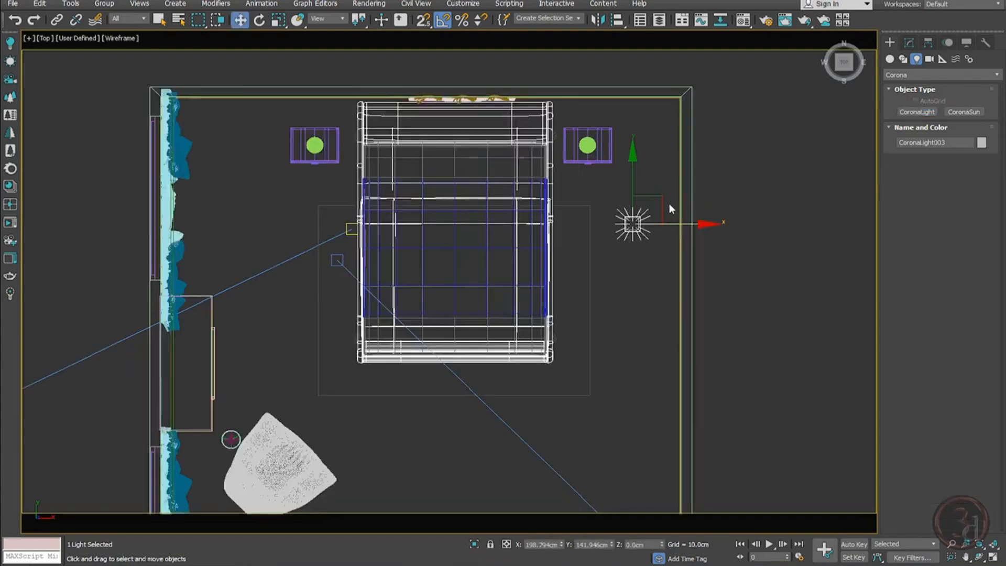
{"action": "left_click_drag", "start_coordinate": [663, 200], "coordinate": [659, 136]}
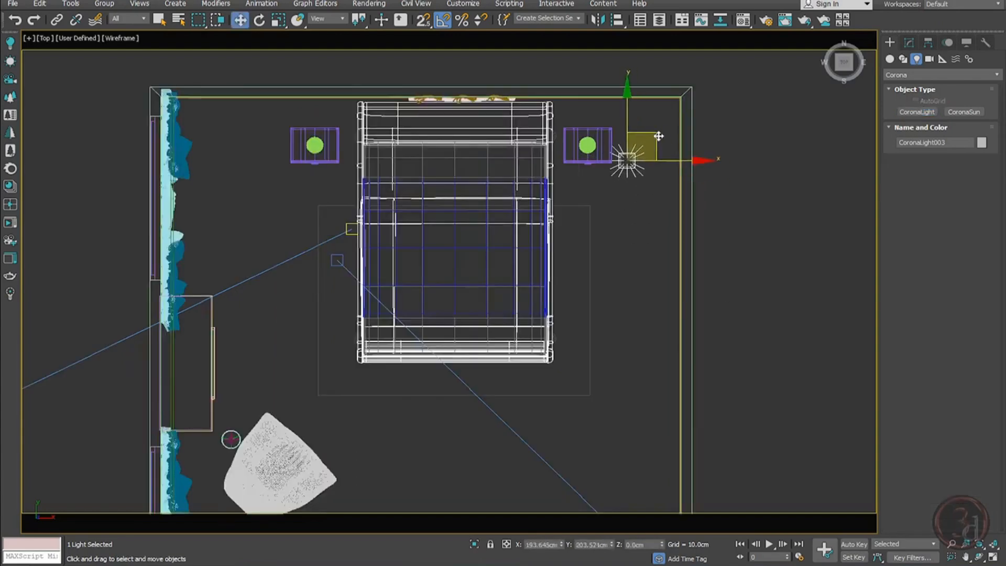
{"action": "left_click", "coordinate": [910, 43]}
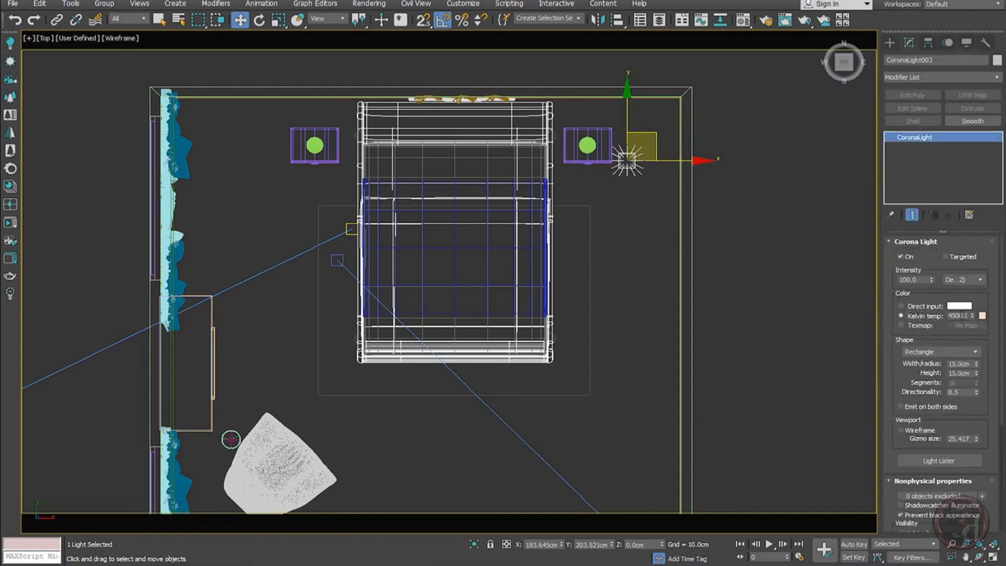
{"action": "double_click", "coordinate": [962, 316]}
{"action": "type", "text": "4000"}
{"action": "key", "text": "Return"}
{"action": "type", "text": "4500"}
{"action": "key", "text": "Return"}
Switch the color of the sphere light in the nearer bedside lamp to a Kelvin temperature of 4500
{"action": "scroll", "coordinate": [596, 147], "scroll_direction": "up", "scroll_amount": 10}
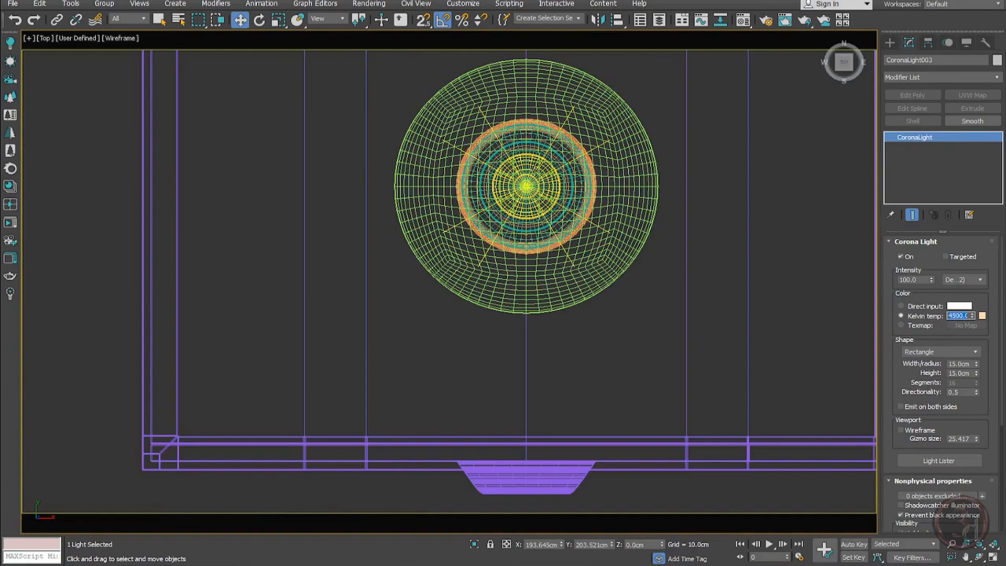
{"action": "left_click", "coordinate": [534, 171]}
{"action": "left_click", "coordinate": [901, 315]}
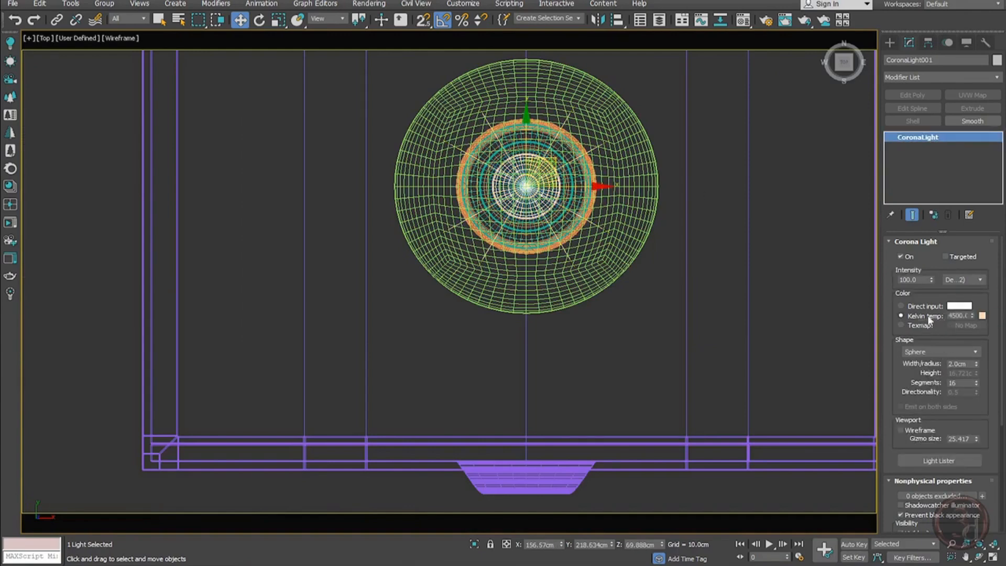
{"action": "scroll", "coordinate": [626, 253], "scroll_direction": "down", "scroll_amount": 10}
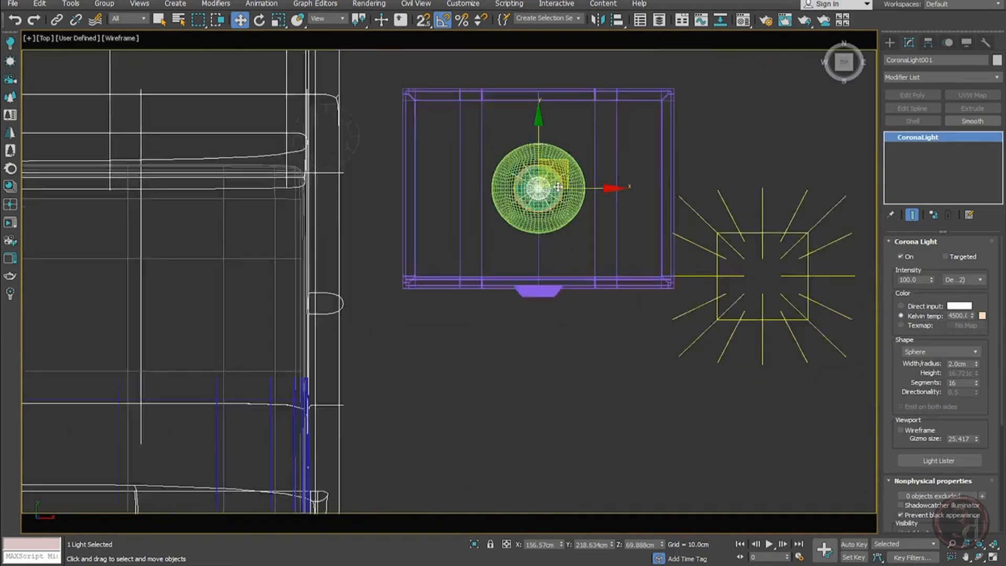
{"action": "middle_click_drag", "start_coordinate": [626, 251], "coordinate": [570, 208]}
In the Front view, raise the rectangle light to just below the ceiling and set its directionality to 0
{"action": "left_click", "coordinate": [607, 140]}
{"action": "key", "text": "f"}
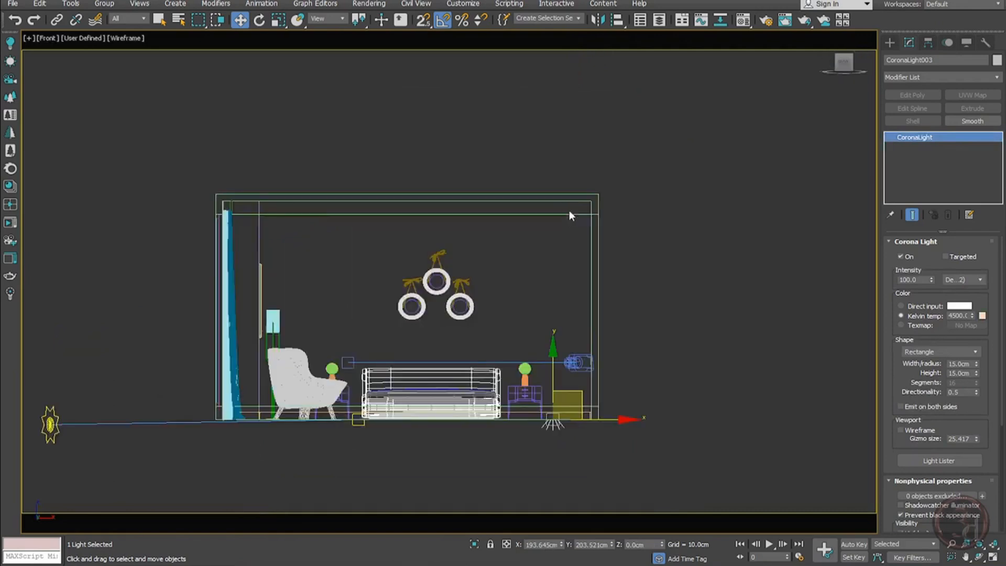
{"action": "left_click_drag", "start_coordinate": [581, 357], "coordinate": [590, 151]}
{"action": "middle_click_drag", "start_coordinate": [569, 275], "coordinate": [514, 248]}
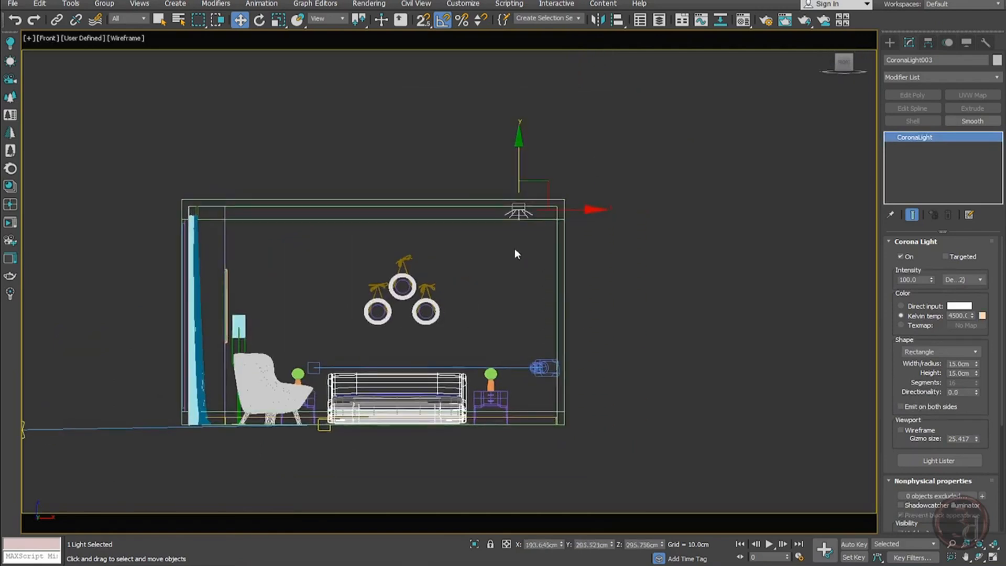
{"action": "scroll", "coordinate": [528, 215], "scroll_direction": "up", "scroll_amount": 3}
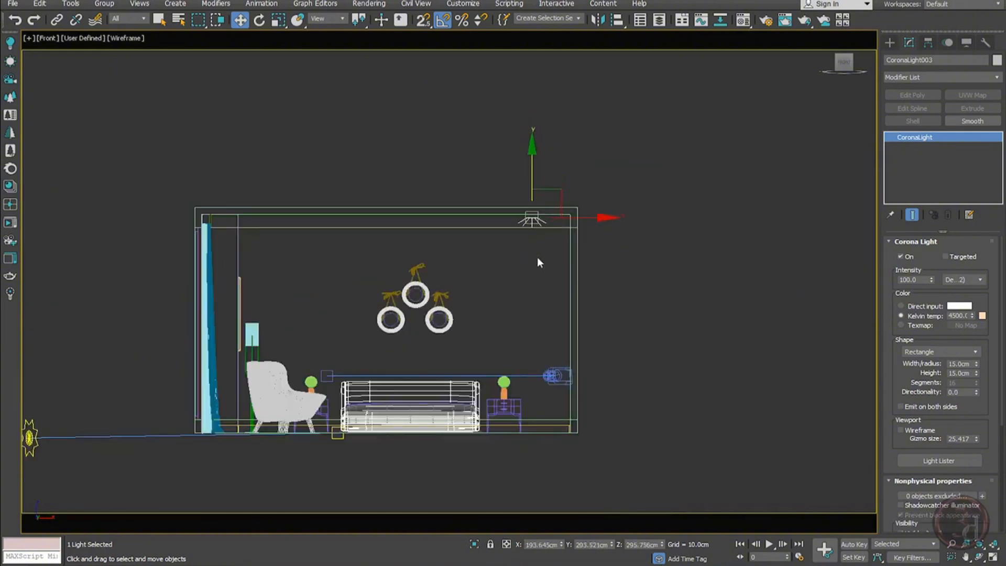
In the Top view, clone the rectangle light as an instance along X to the curtain side of the bed
{"action": "key", "text": "t"}
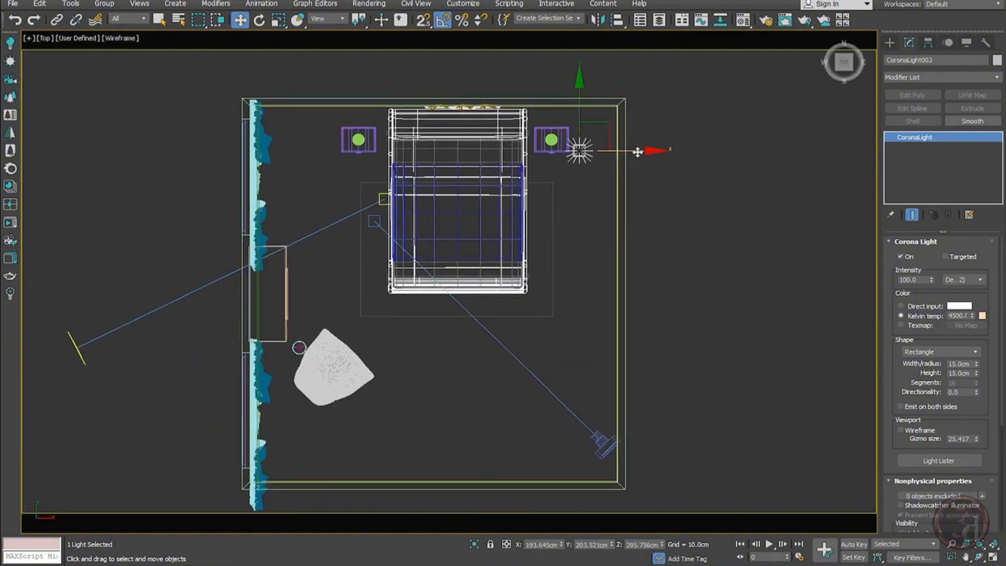
{"action": "left_click_drag", "start_coordinate": [630, 153], "coordinate": [353, 153], "text": "shift"}
{"action": "left_click", "coordinate": [504, 330]}
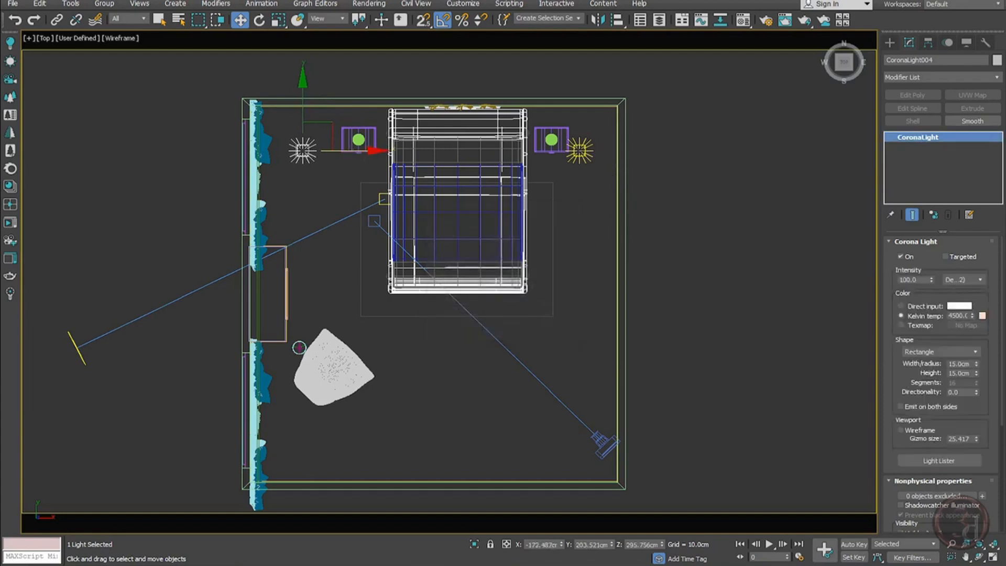
Clone both rectangle lights as instances along Y toward the wall opposite the headboard, and clear the selection
{"action": "left_click", "coordinate": [582, 152], "text": "ctrl"}
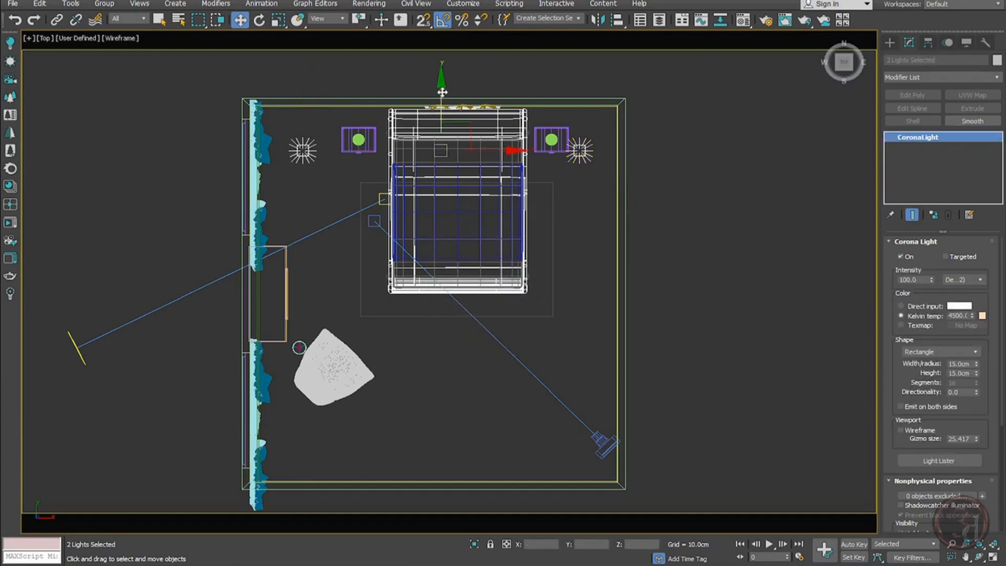
{"action": "mouse_move", "coordinate": [443, 94]}
{"action": "left_mouse_down", "text": "shift"}
{"action": "mouse_move", "coordinate": [466, 243]}
{"action": "mouse_move", "coordinate": [496, 333]}
{"action": "left_mouse_up", "text": "shift"}
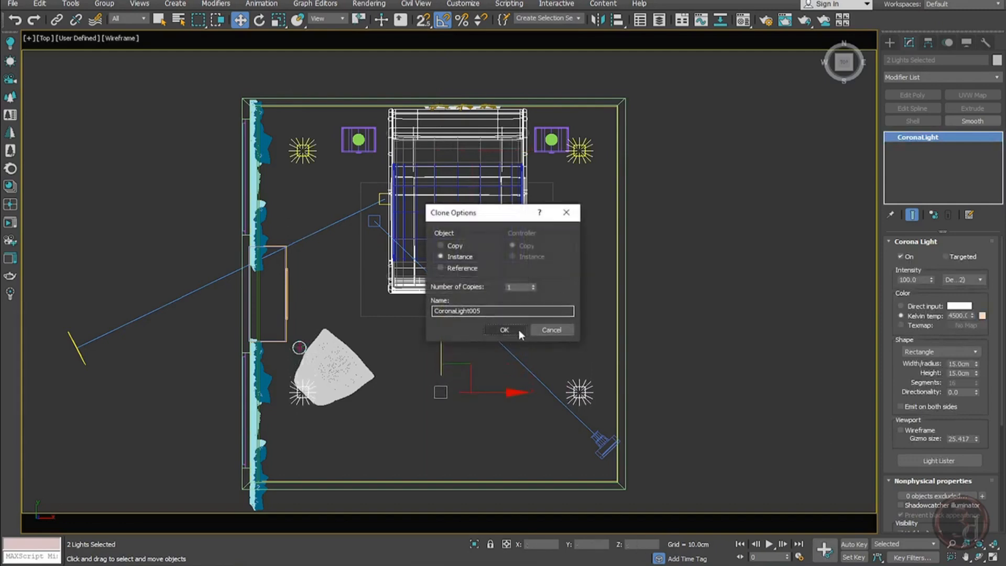
{"action": "left_click", "coordinate": [519, 329]}
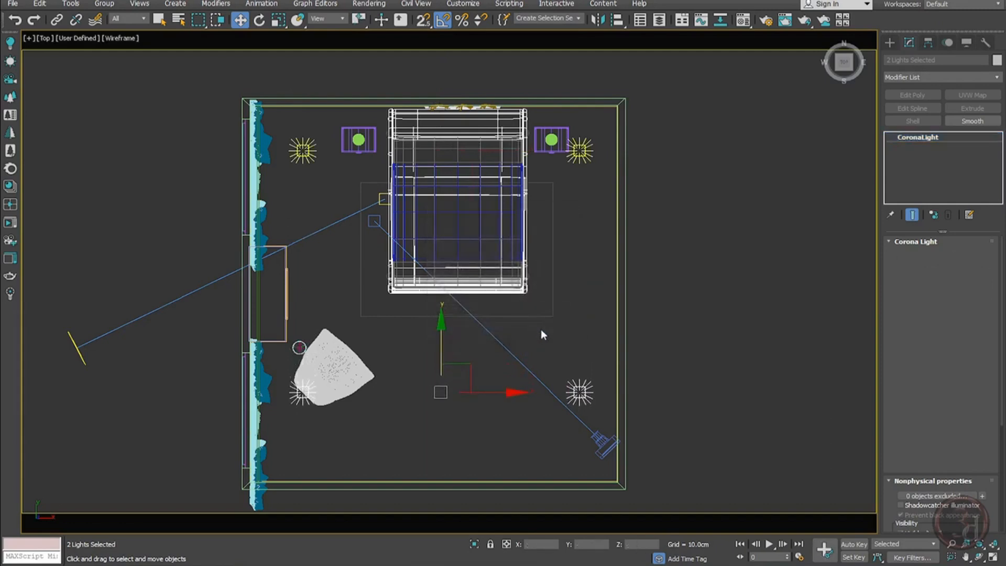
{"action": "left_click", "coordinate": [656, 272]}
Start a Corona interactive render from the camera view and place its window clear of the ceiling light
{"action": "key", "text": "c"}
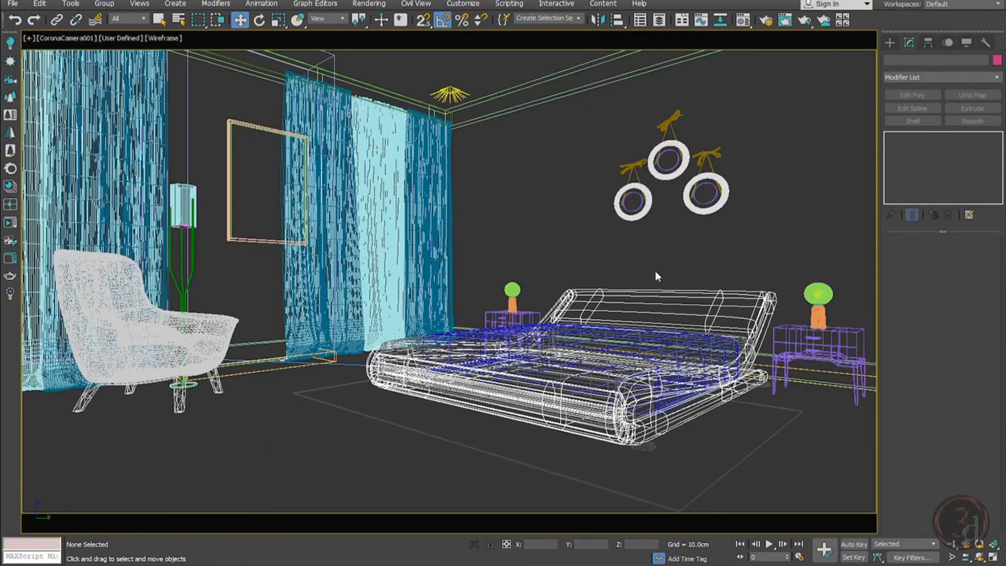
{"action": "left_click", "coordinate": [10, 224]}
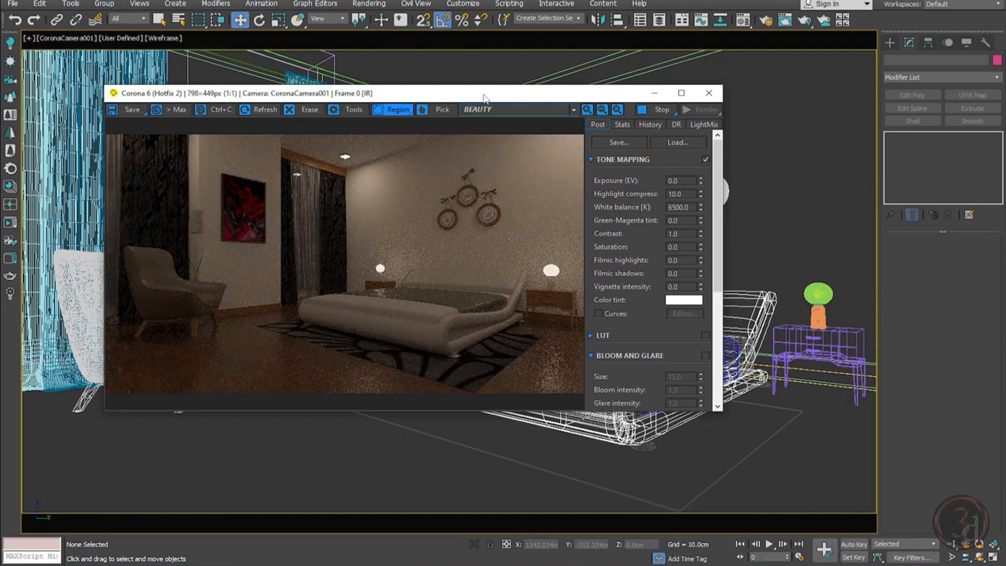
{"action": "left_click_drag", "start_coordinate": [485, 97], "coordinate": [420, 153]}
Turn off direct, reflection and refraction visibility, caustics generation and occluding of other lights for the rectangular ceiling lights
{"action": "left_click", "coordinate": [451, 94]}
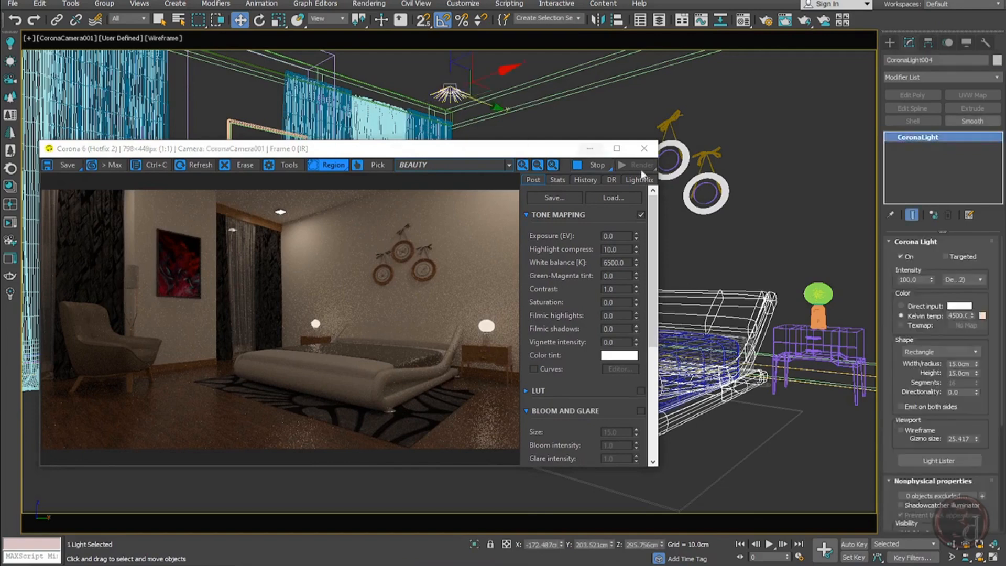
{"action": "scroll", "coordinate": [918, 366], "scroll_direction": "down", "scroll_amount": 5}
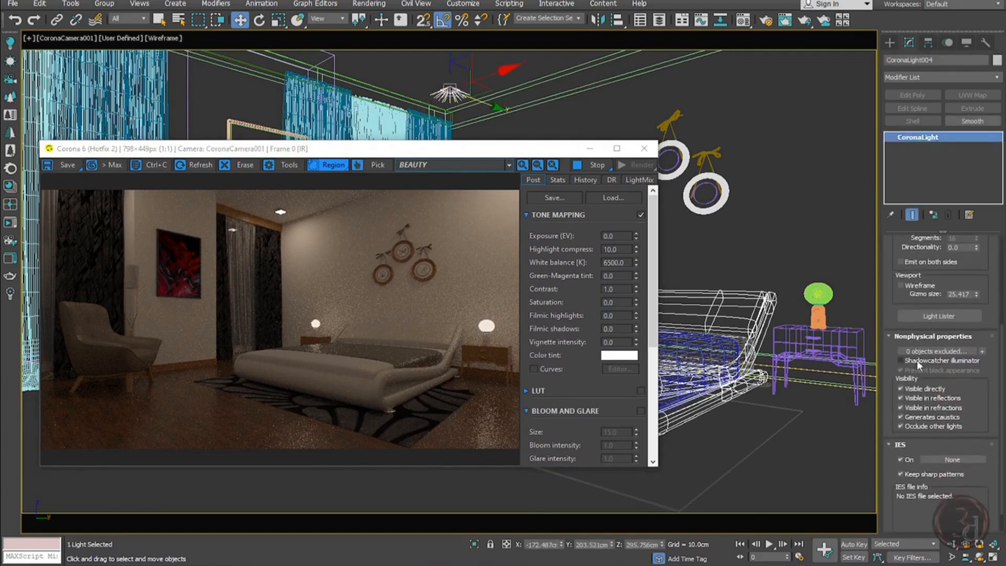
{"action": "left_click", "coordinate": [911, 390]}
{"action": "left_click", "coordinate": [907, 399]}
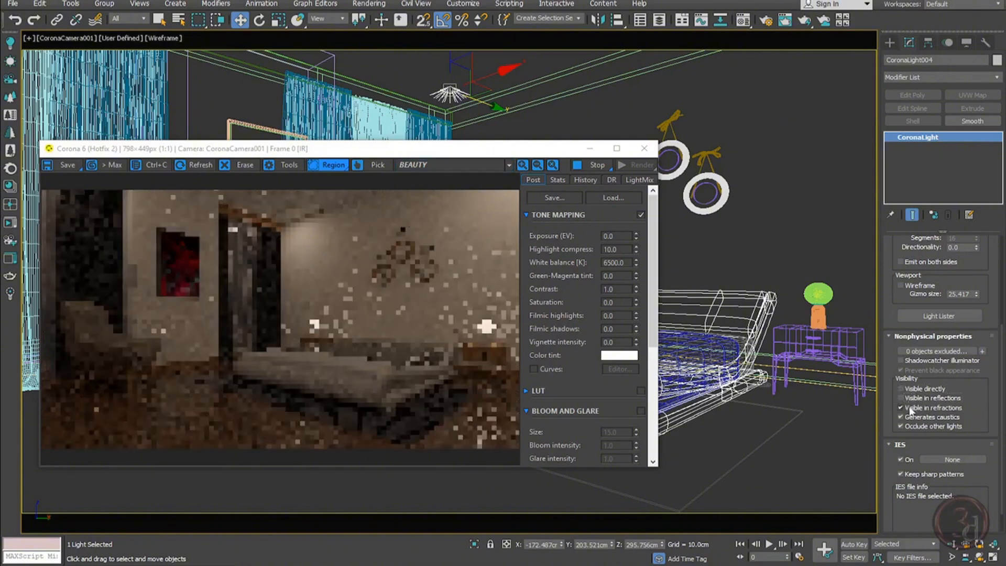
{"action": "left_click", "coordinate": [909, 408]}
{"action": "left_click", "coordinate": [912, 417]}
{"action": "left_click", "coordinate": [913, 427]}
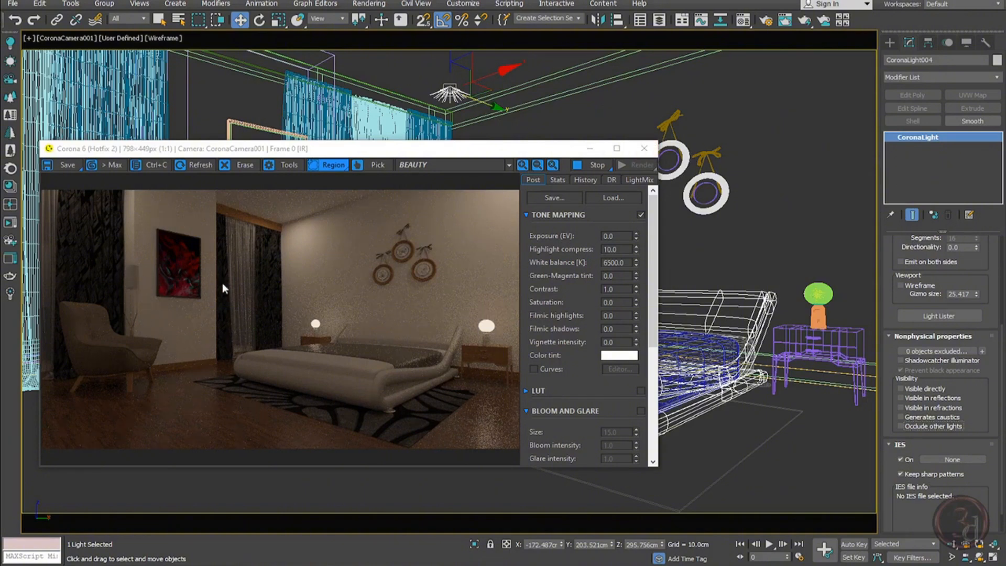
Close the interactive render window and restrict the selection filter to Lights
{"action": "left_click", "coordinate": [643, 150]}
{"action": "left_click", "coordinate": [543, 258]}
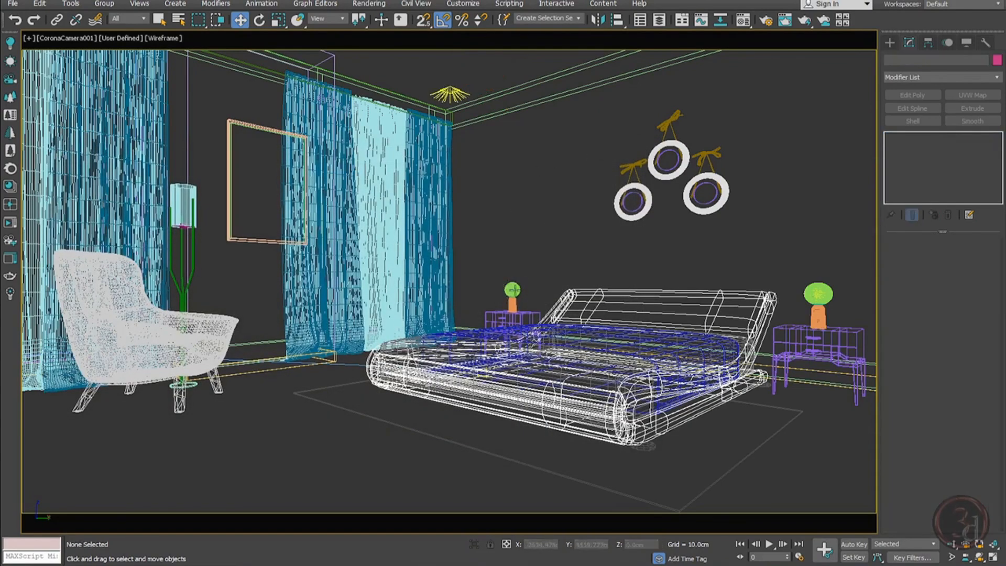
{"action": "left_click", "coordinate": [512, 288]}
{"action": "left_click", "coordinate": [512, 289]}
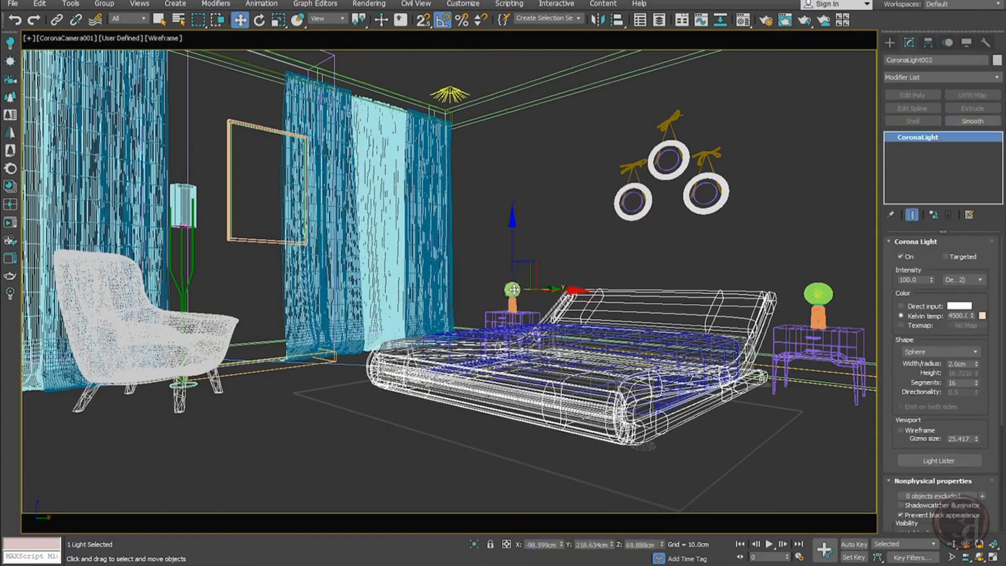
{"action": "left_click", "coordinate": [505, 199]}
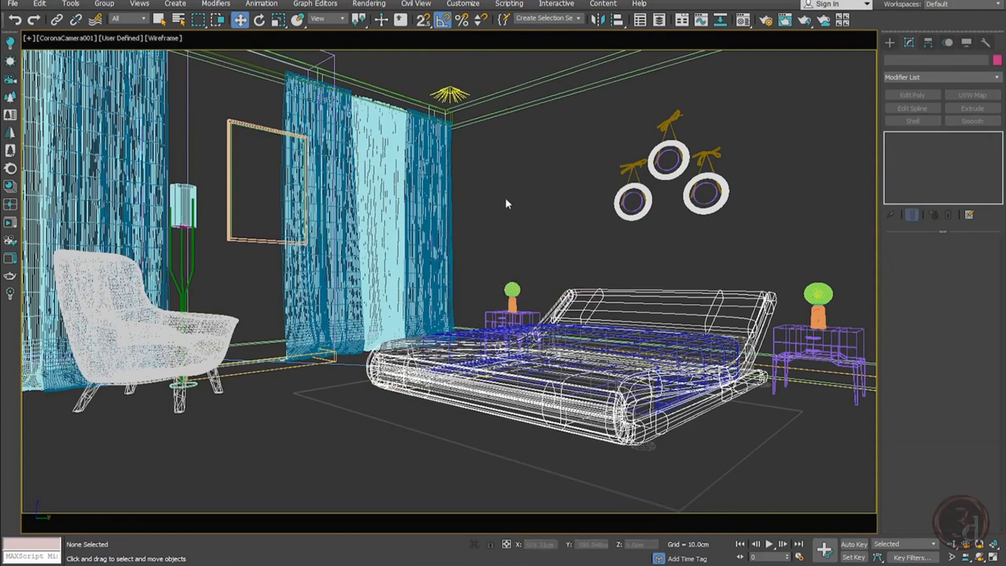
{"action": "left_click", "coordinate": [130, 18]}
{"action": "left_click", "coordinate": [125, 52]}
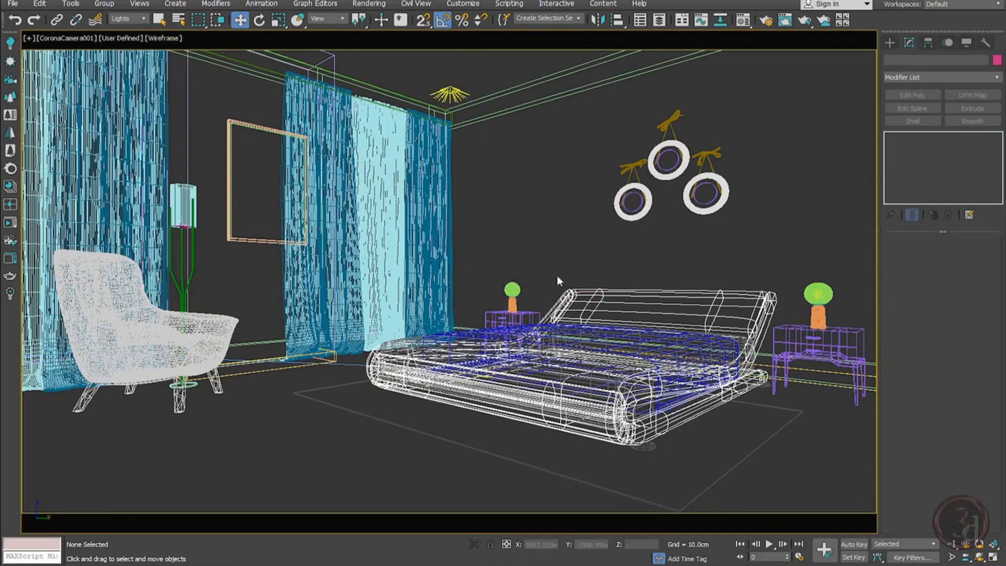
Increase the viewport gizmo size of the bedside sphere lights to 74.473 and select the one in the farther lamp
{"action": "left_click", "coordinate": [513, 289]}
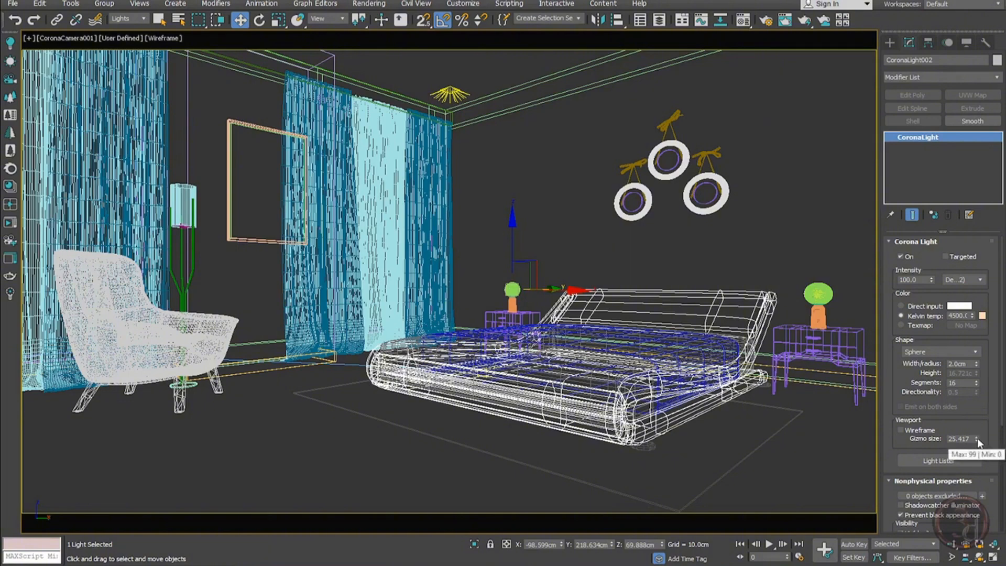
{"action": "left_click_drag", "start_coordinate": [978, 442], "coordinate": [994, 336]}
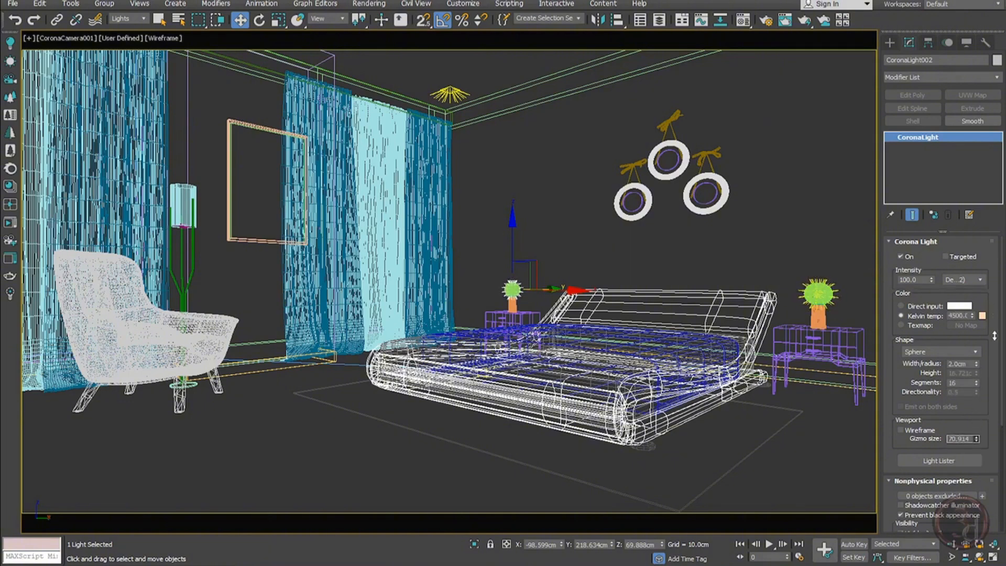
{"action": "left_click", "coordinate": [508, 279]}
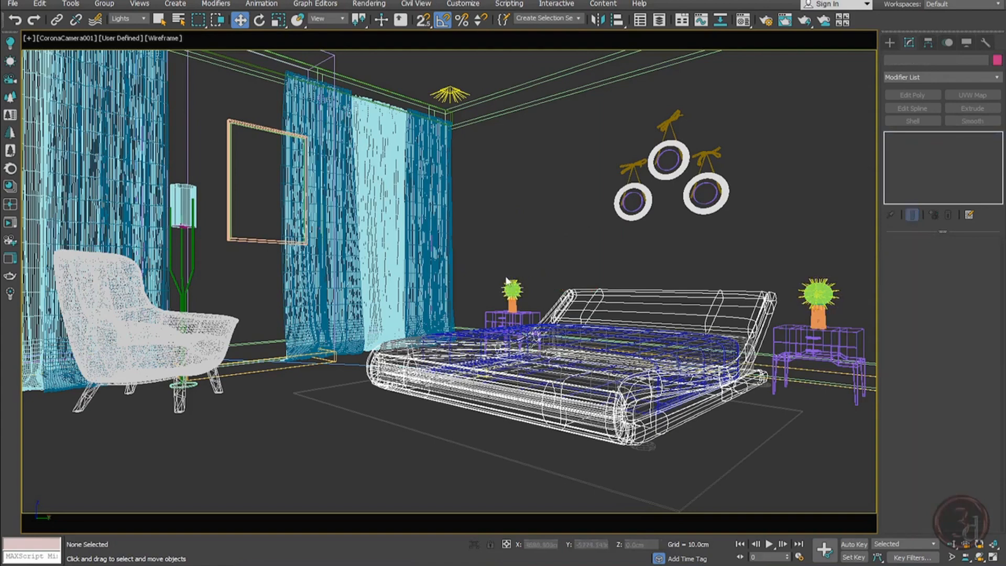
{"action": "left_click", "coordinate": [508, 283]}
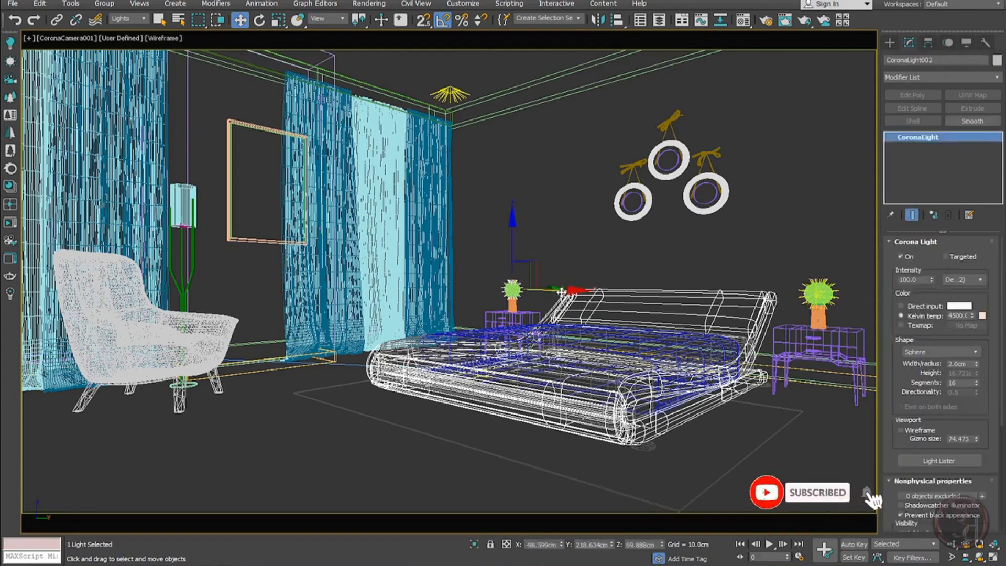
Clone the farther bedside sphere light as an independent copy, placed along X toward the curtains
{"action": "key", "text": "ctrl+v"}
{"action": "key", "text": "Return"}
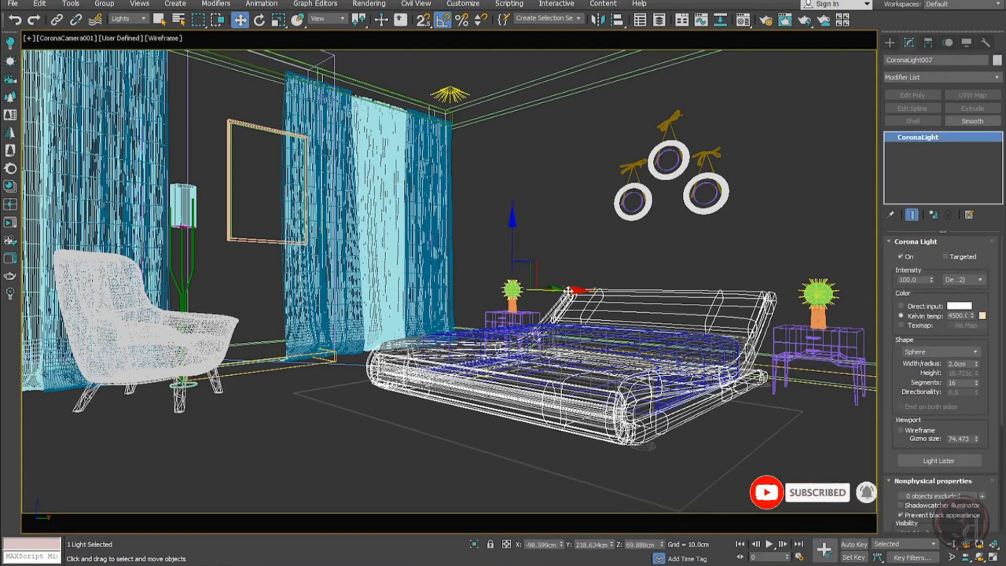
{"action": "mouse_move", "coordinate": [568, 290]}
{"action": "left_mouse_down", "text": "shift"}
{"action": "mouse_move", "coordinate": [411, 287]}
{"action": "mouse_move", "coordinate": [420, 287]}
{"action": "left_mouse_up", "text": "shift"}
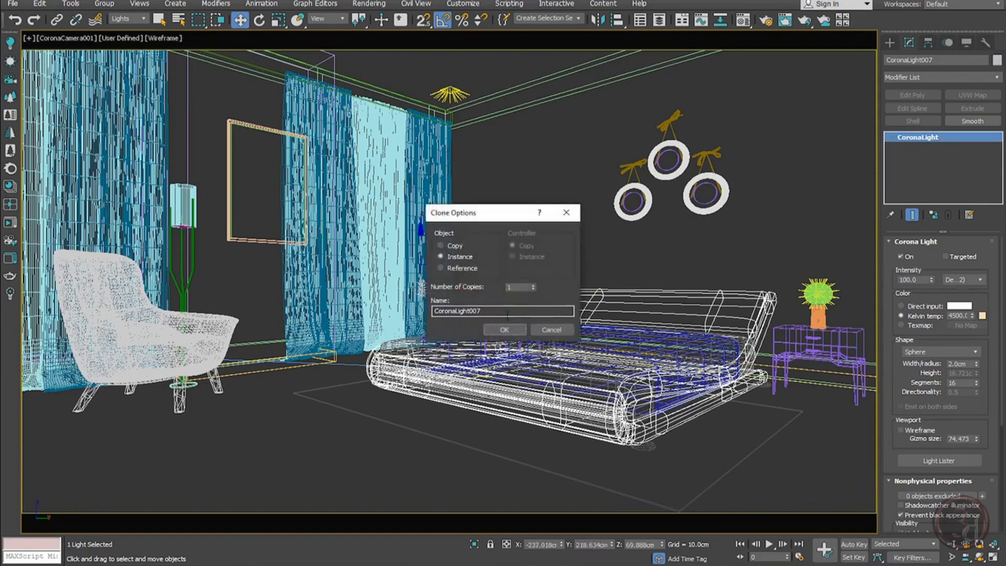
{"action": "left_click", "coordinate": [454, 246]}
{"action": "left_click", "coordinate": [506, 330]}
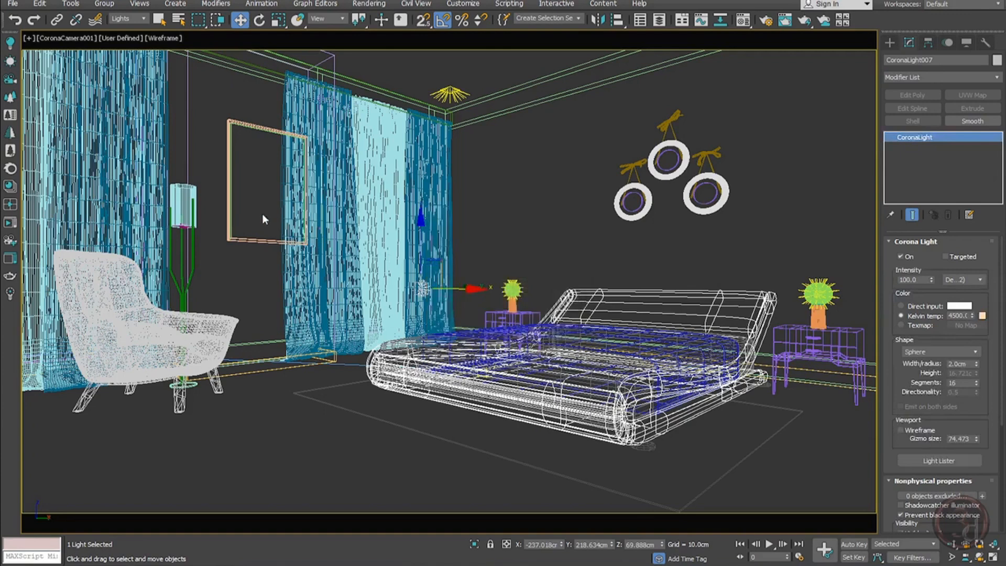
Align the copied light center to center with the floor lamp's shade on X, Y and Z, and start an interactive render
{"action": "key", "text": "alt+a"}
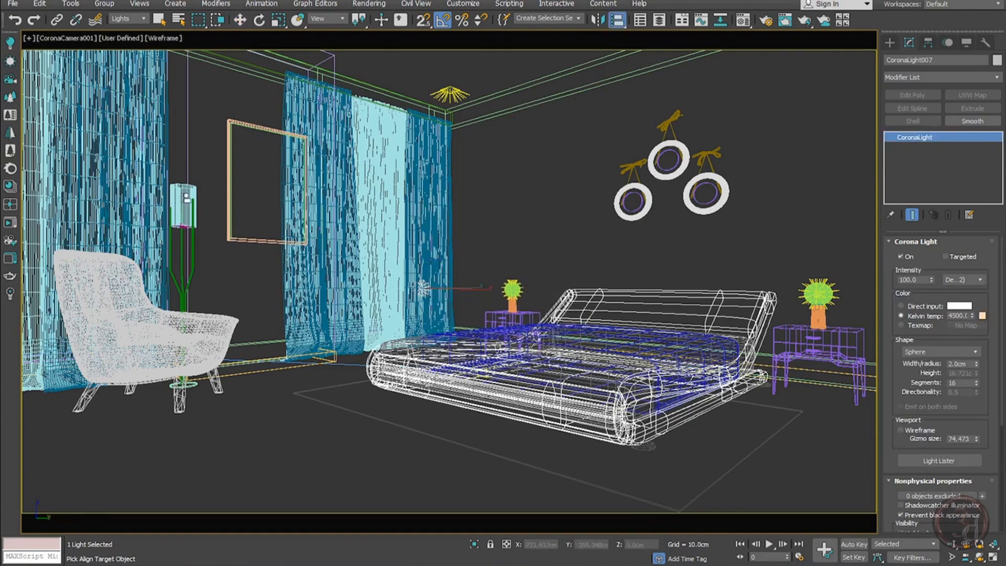
{"action": "left_click", "coordinate": [131, 21]}
{"action": "left_click", "coordinate": [129, 29]}
{"action": "left_click", "coordinate": [188, 204]}
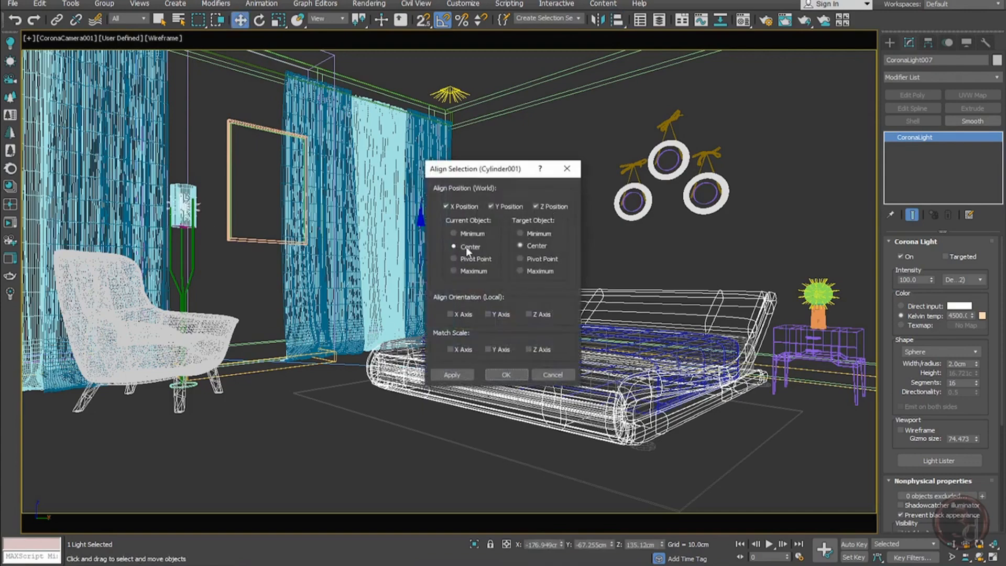
{"action": "left_click", "coordinate": [506, 375]}
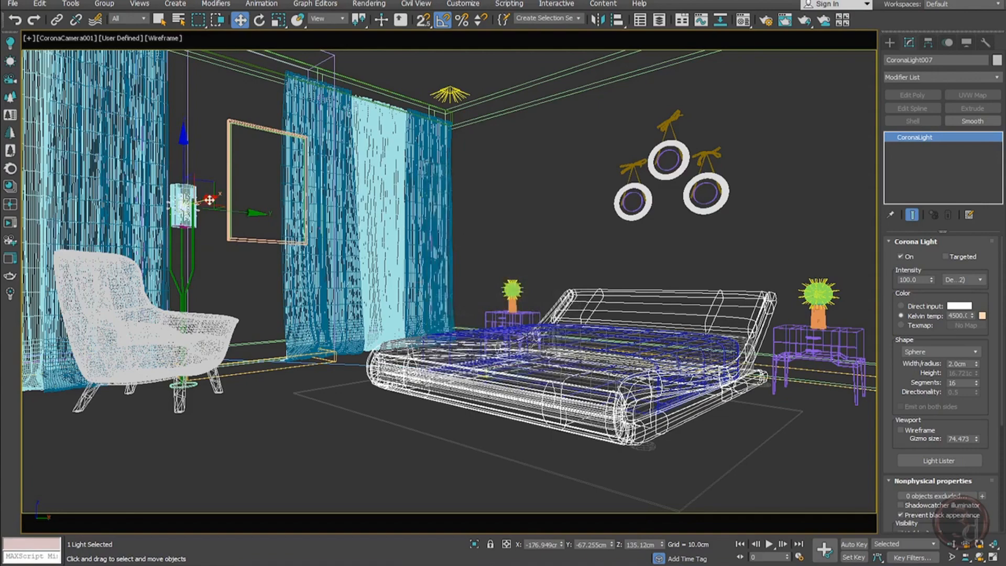
{"action": "left_click", "coordinate": [10, 240]}
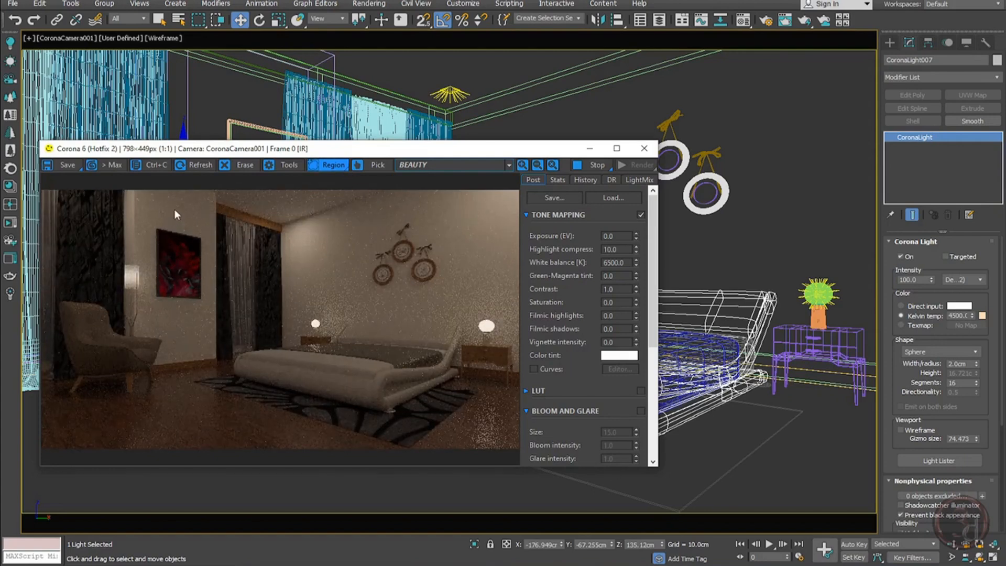
Limit the interactive render to a region around the floor lamp, set that light's intensity to 300, and clear the region
{"action": "mouse_move", "coordinate": [175, 209]}
{"action": "left_mouse_down"}
{"action": "mouse_move", "coordinate": [175, 296]}
{"action": "mouse_move", "coordinate": [91, 342]}
{"action": "mouse_move", "coordinate": [91, 357]}
{"action": "left_mouse_up"}
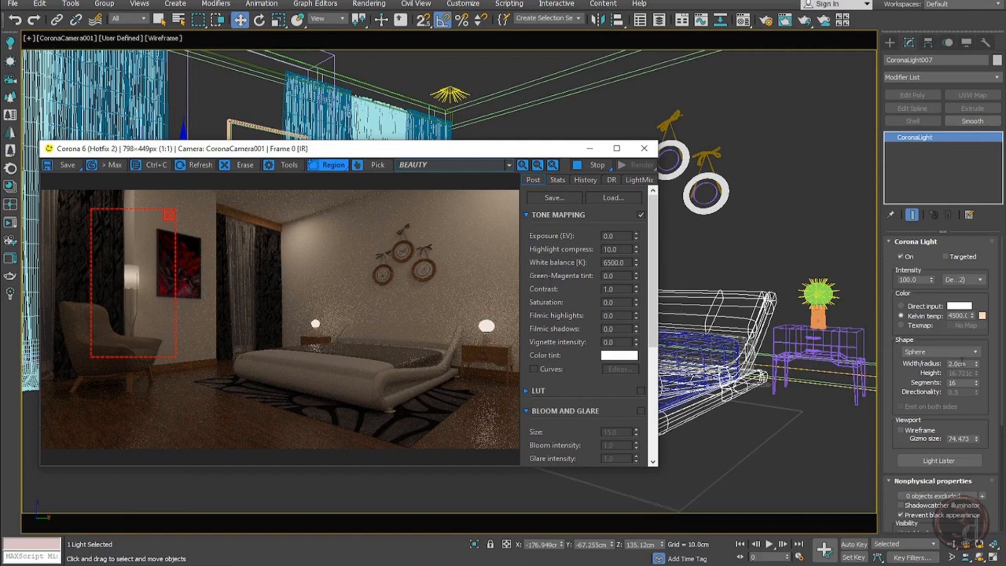
{"action": "double_click", "coordinate": [920, 280]}
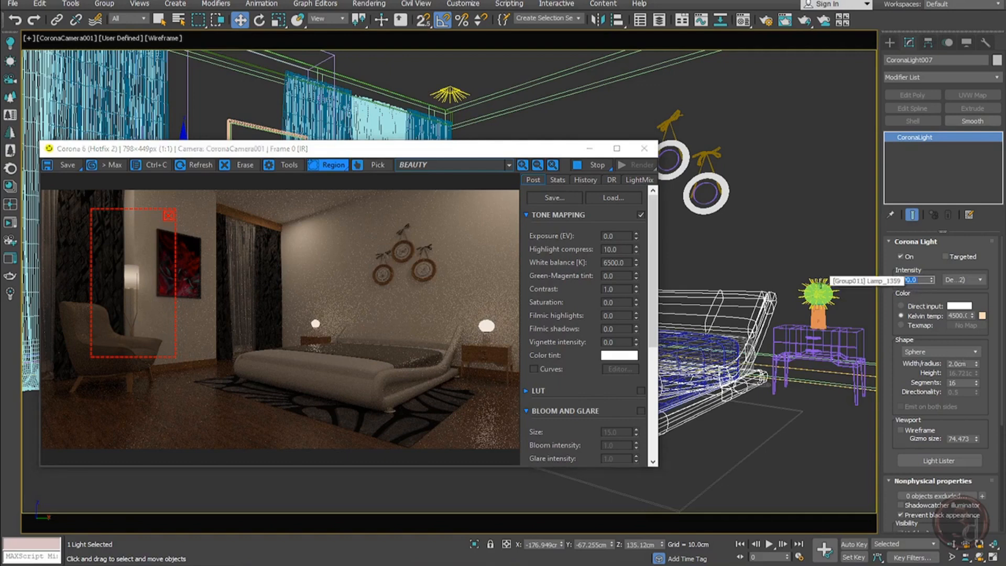
{"action": "type", "text": "200"}
{"action": "key", "text": "Return"}
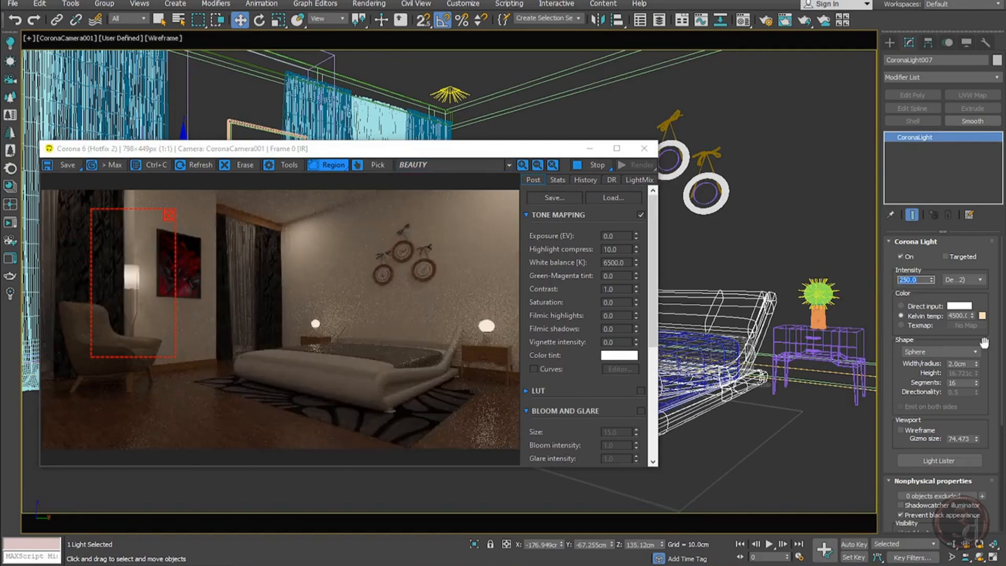
{"action": "type", "text": "300"}
{"action": "key", "text": "Return"}
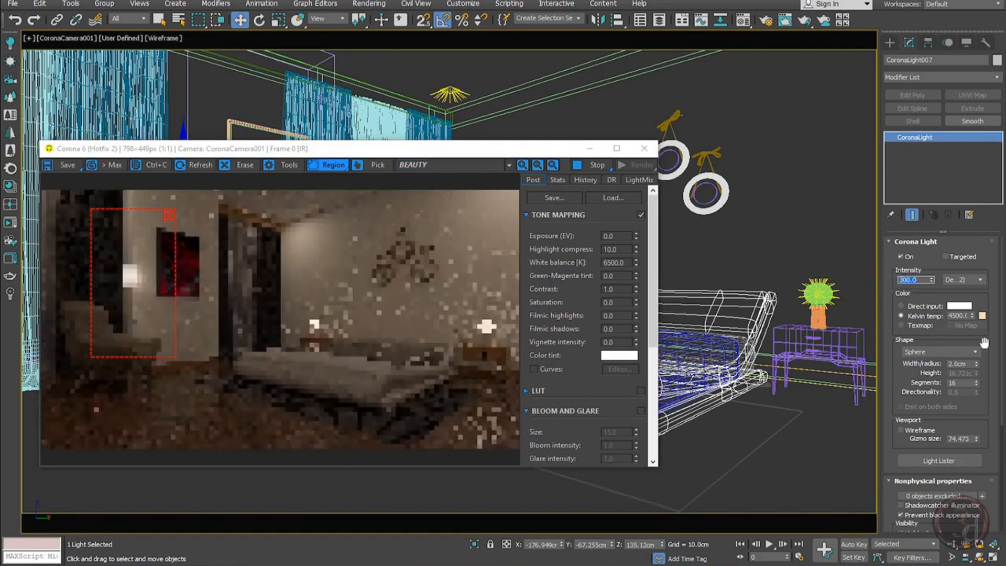
{"action": "left_click", "coordinate": [169, 216]}
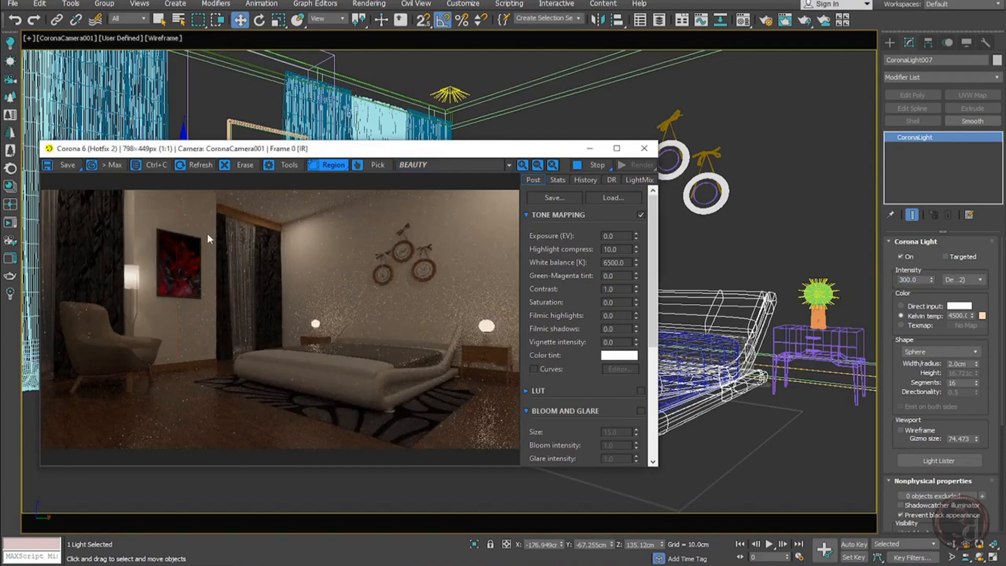
Set the directionality of the rectangular ceiling light to 0.5
{"action": "left_click_drag", "start_coordinate": [354, 151], "coordinate": [379, 143]}
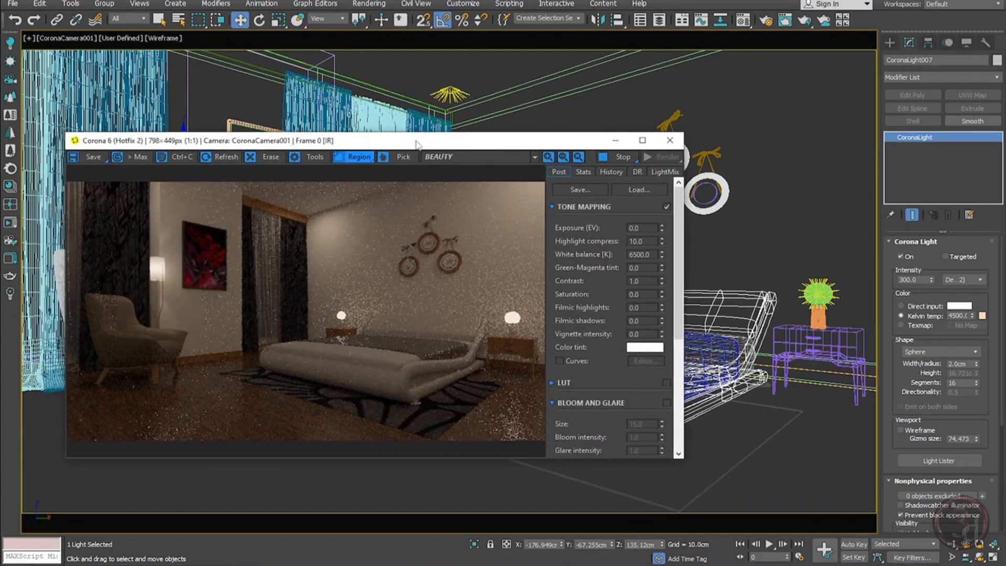
{"action": "left_click", "coordinate": [450, 93]}
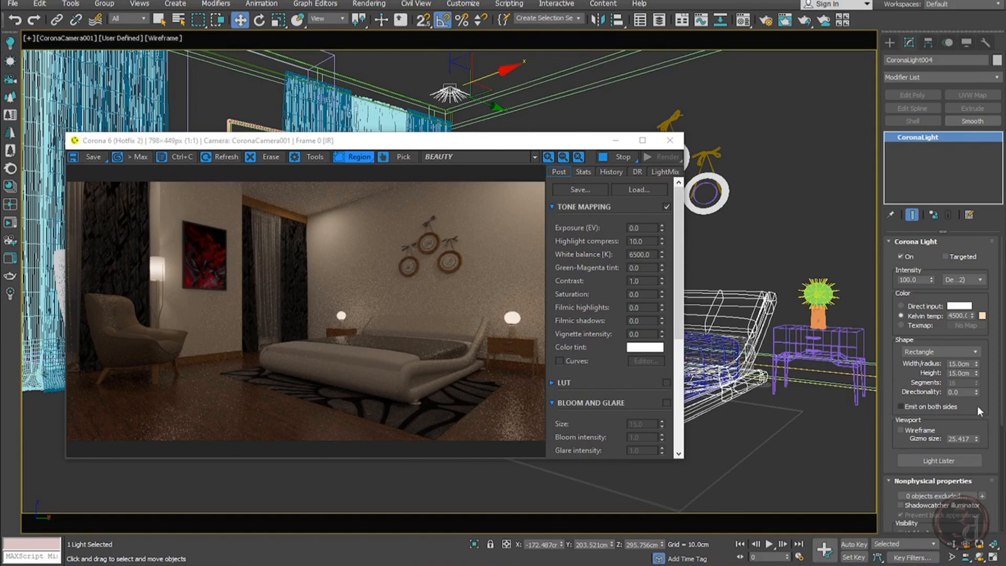
{"action": "left_click", "coordinate": [961, 392]}
{"action": "type", "text": "0.3"}
{"action": "key", "text": "Return"}
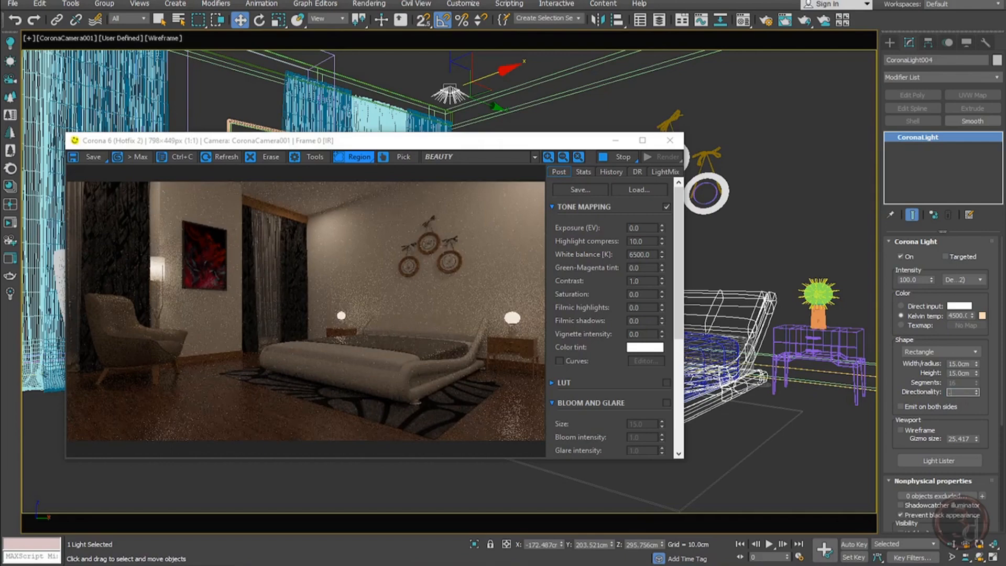
{"action": "type", "text": "0.5"}
{"action": "key", "text": "Return"}
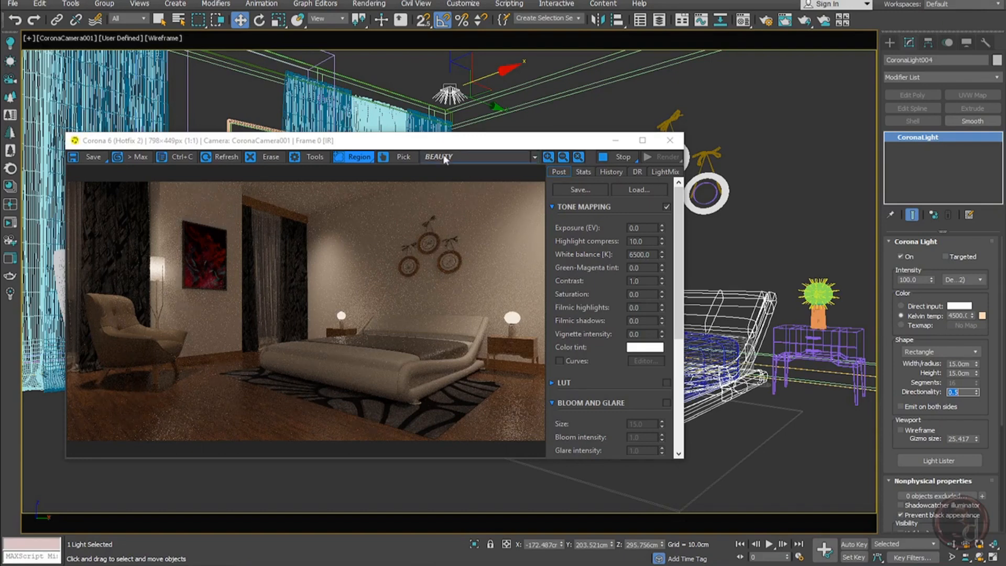
Enable Bloom and Glare for the render and set the bloom intensity to 5
{"action": "left_click_drag", "start_coordinate": [408, 145], "coordinate": [438, 117]}
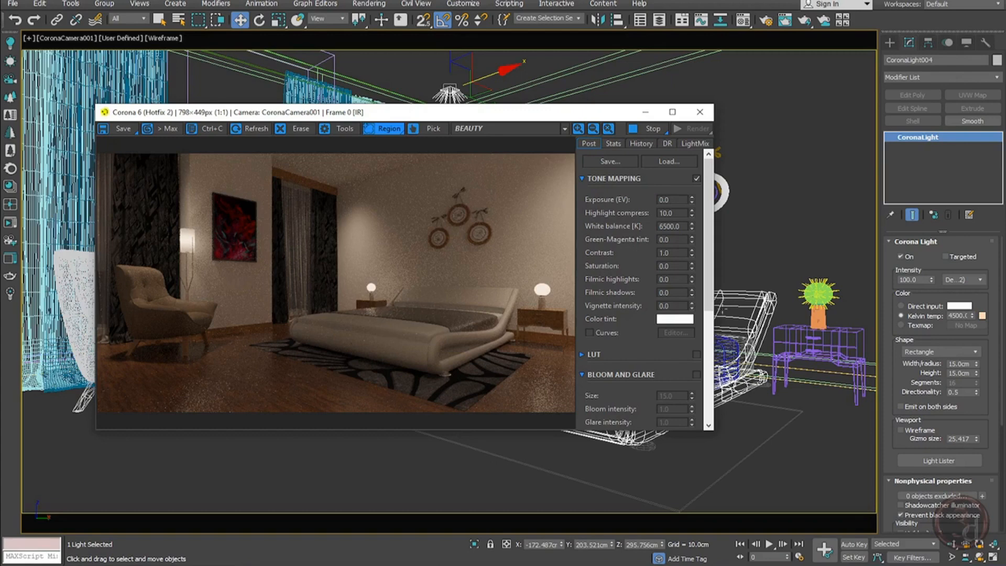
{"action": "left_click_drag", "start_coordinate": [709, 282], "coordinate": [704, 239]}
{"action": "left_click", "coordinate": [697, 375]}
{"action": "left_click_drag", "start_coordinate": [674, 410], "coordinate": [619, 409]}
{"action": "type", "text": "5"}
{"action": "key", "text": "Return"}
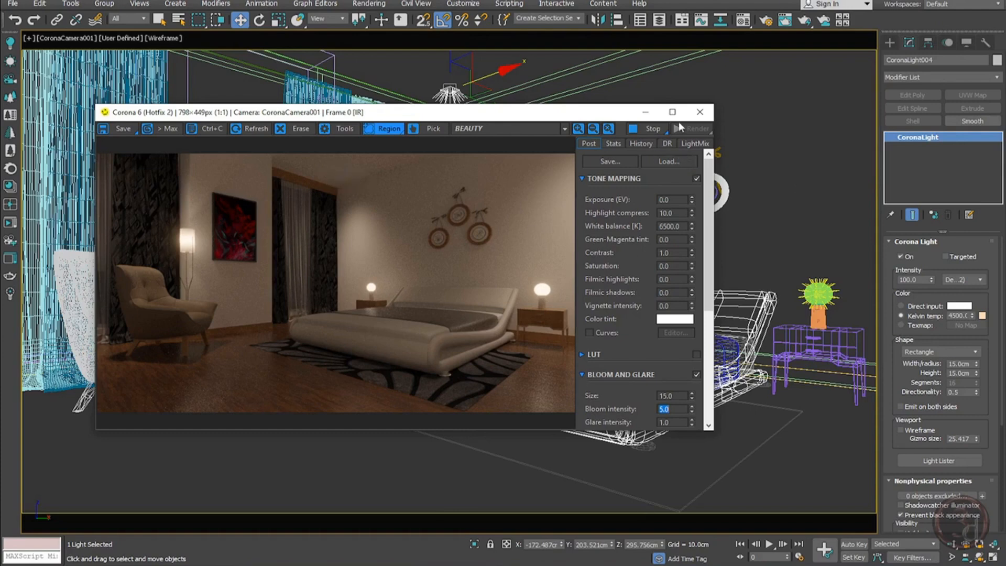
Close the render window and draw a circle of about 4.4 cm radius beside a ceiling light in the top view
{"action": "left_click", "coordinate": [700, 112]}
{"action": "left_click", "coordinate": [572, 196]}
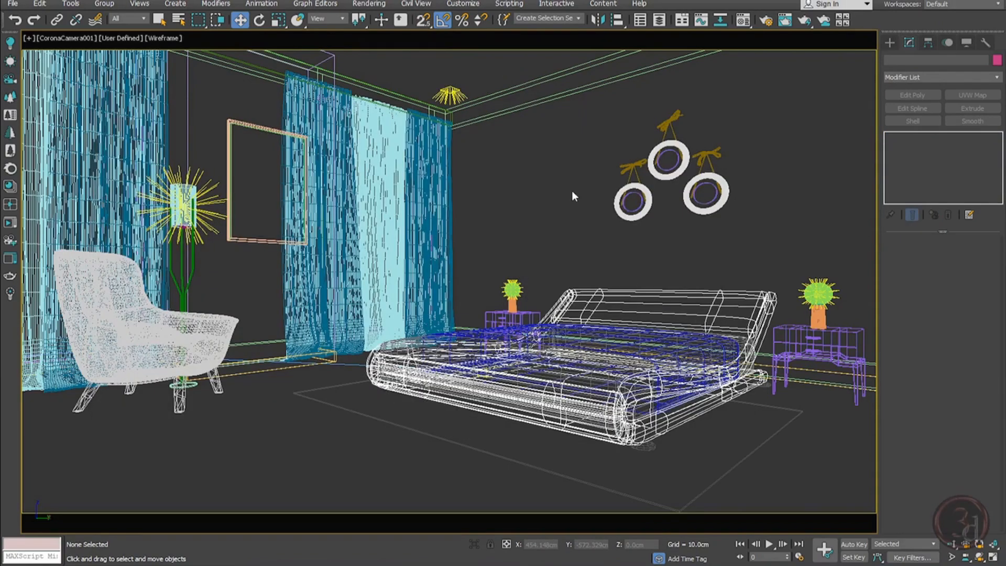
{"action": "key", "text": "t"}
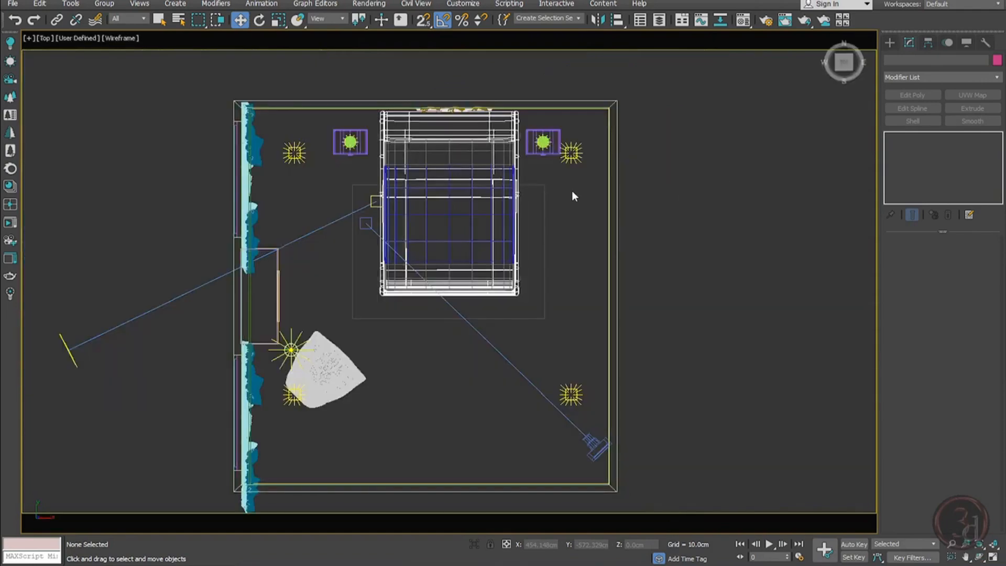
{"action": "scroll", "coordinate": [524, 173], "scroll_direction": "up", "scroll_amount": 6}
{"action": "middle_click_drag", "start_coordinate": [470, 139], "coordinate": [510, 216]}
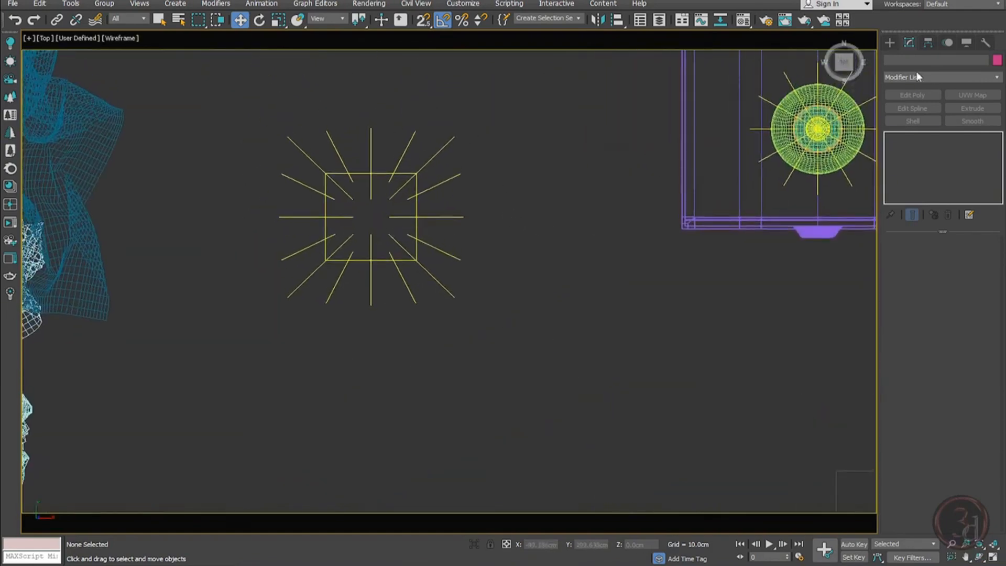
{"action": "left_click", "coordinate": [890, 43]}
{"action": "right_click", "coordinate": [520, 174]}
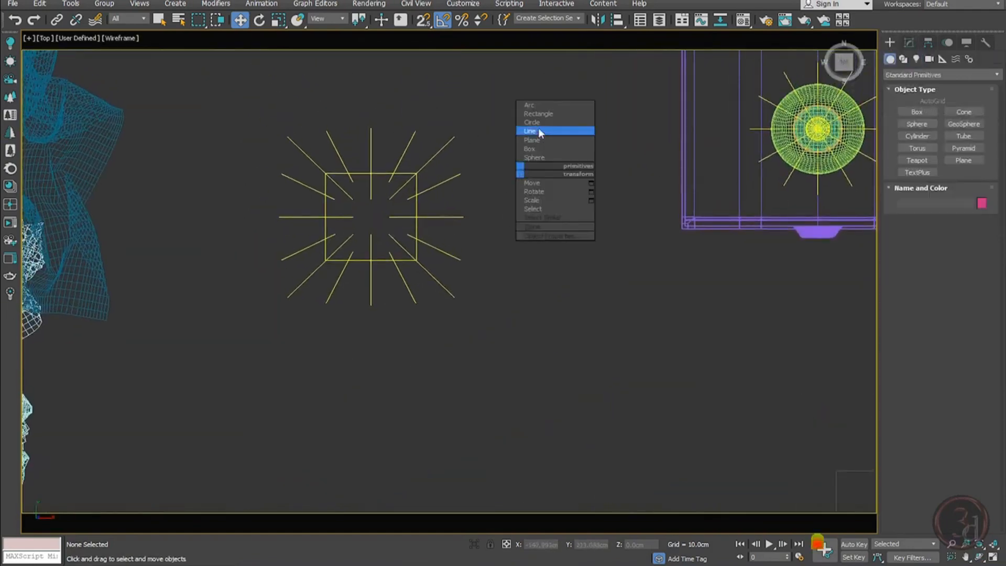
{"action": "left_click", "coordinate": [538, 120]}
{"action": "left_click_drag", "start_coordinate": [495, 207], "coordinate": [518, 220]}
Extrude the circle by 2 cm
{"action": "left_click", "coordinate": [909, 43]}
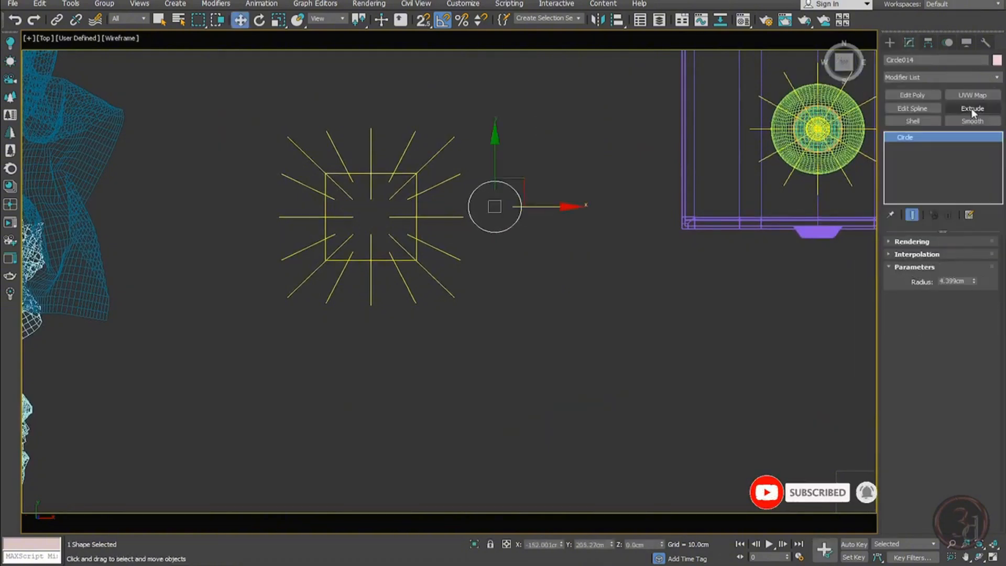
{"action": "left_click", "coordinate": [972, 108]}
{"action": "double_click", "coordinate": [964, 257]}
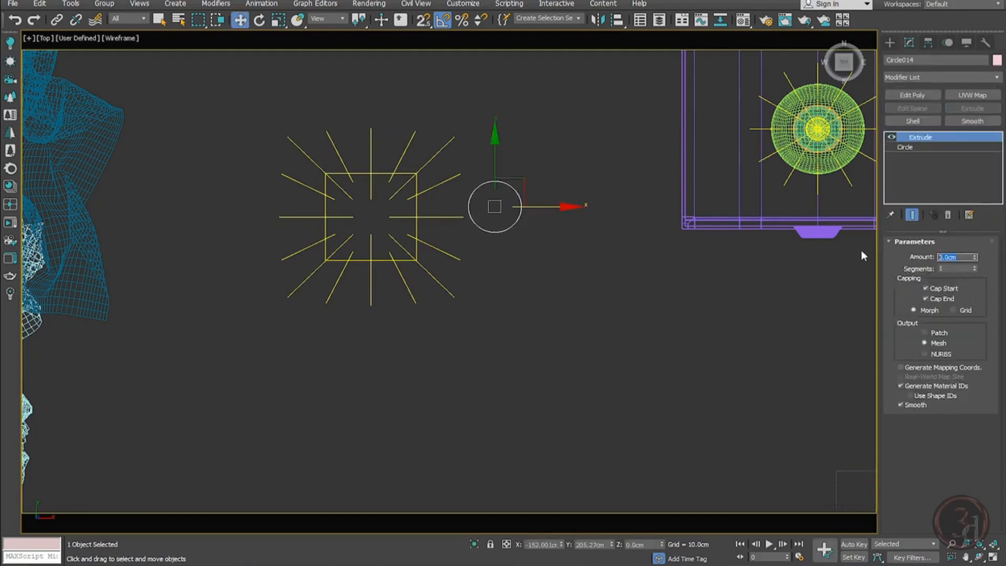
{"action": "type", "text": "2"}
{"action": "key", "text": "Return"}
Inset the underside polygon of the extruded disc and detach the inner face as a separate object
{"action": "key", "text": "z"}
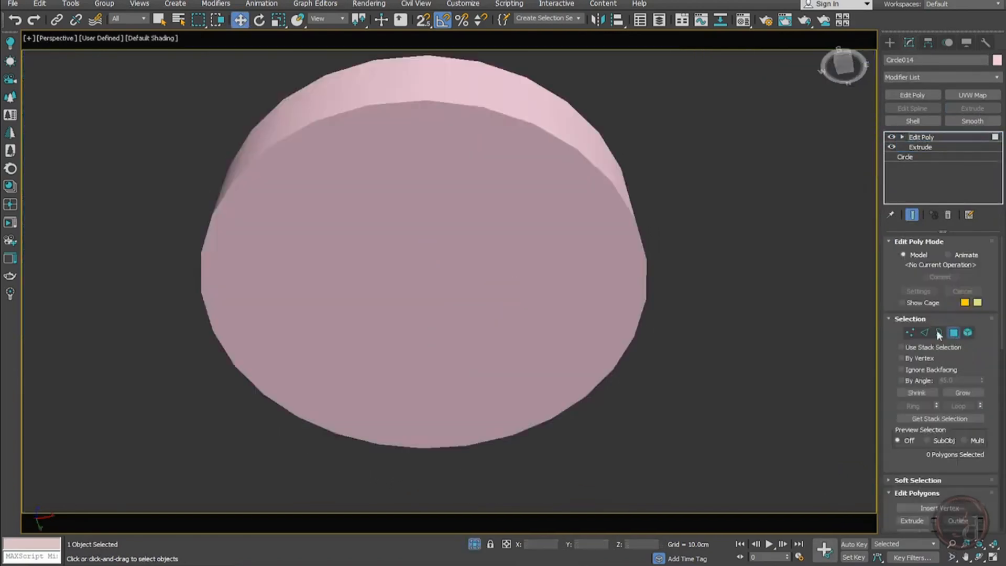
{"action": "left_click", "coordinate": [472, 250]}
{"action": "right_click", "coordinate": [526, 228]}
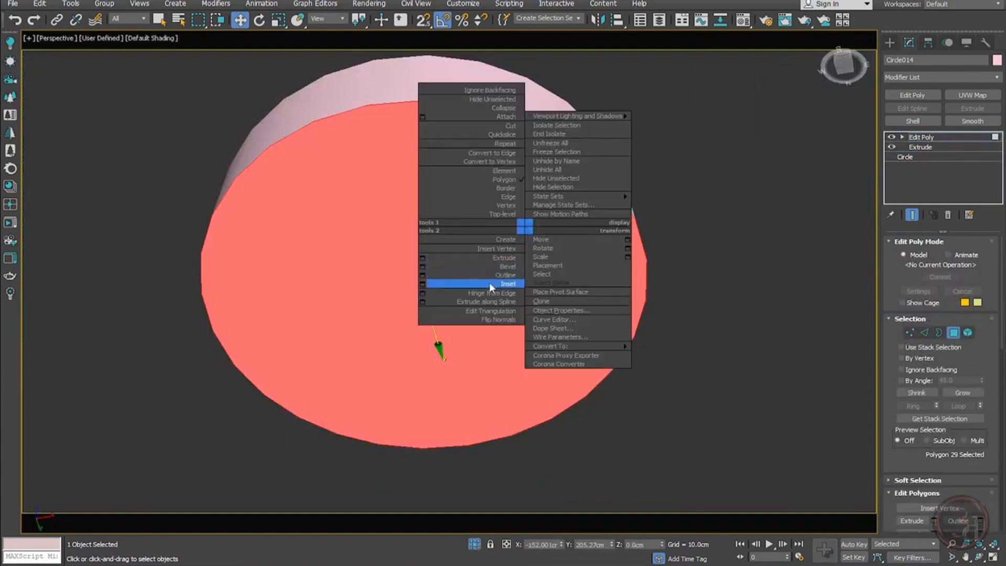
{"action": "left_click", "coordinate": [424, 284]}
{"action": "left_click", "coordinate": [457, 319]}
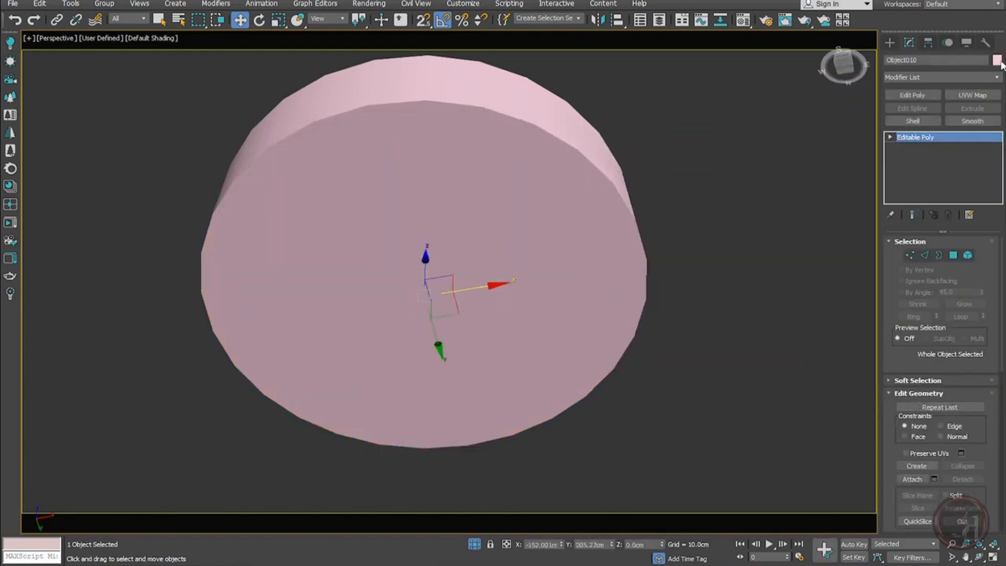
Change the detached inner face's object color to purple
{"action": "left_click", "coordinate": [997, 60]}
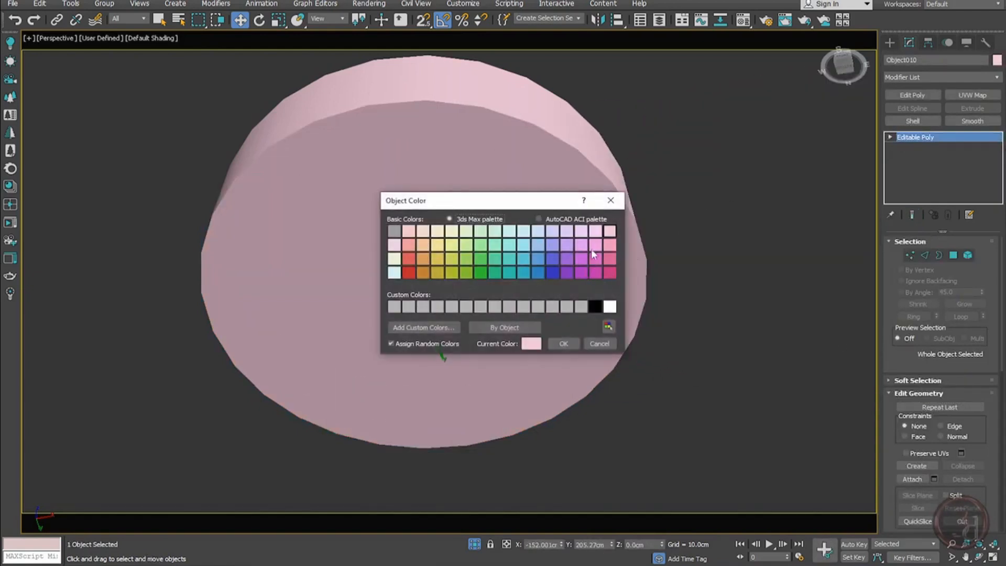
{"action": "left_click", "coordinate": [566, 264]}
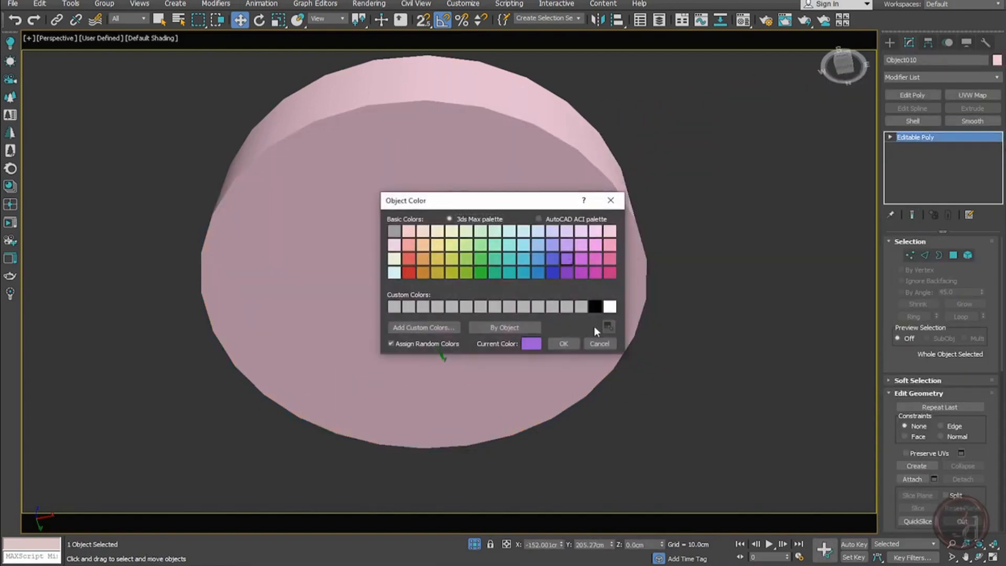
{"action": "left_click", "coordinate": [575, 345]}
Create a CoronaLightMtl in the artwork sample slot, assign it to the inner face, and display shaded objects in material color
{"action": "key", "text": "m"}
{"action": "left_click", "coordinate": [60, 249]}
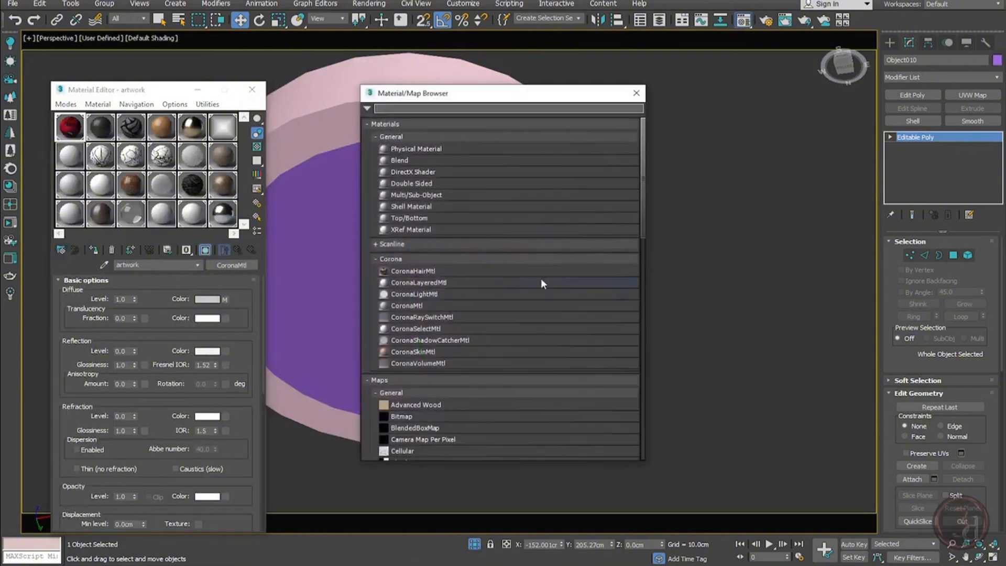
{"action": "double_click", "coordinate": [435, 295]}
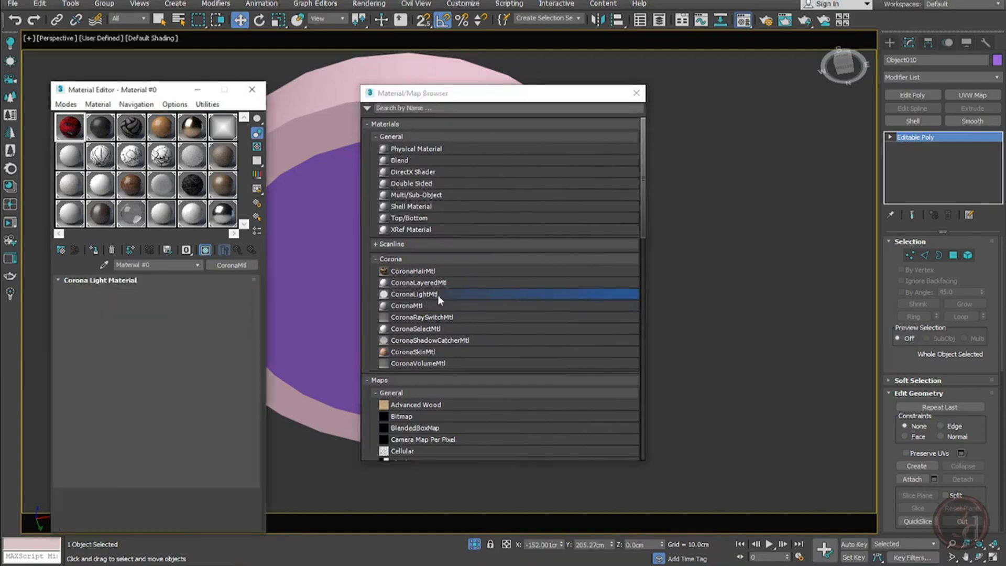
{"action": "left_click", "coordinate": [636, 93]}
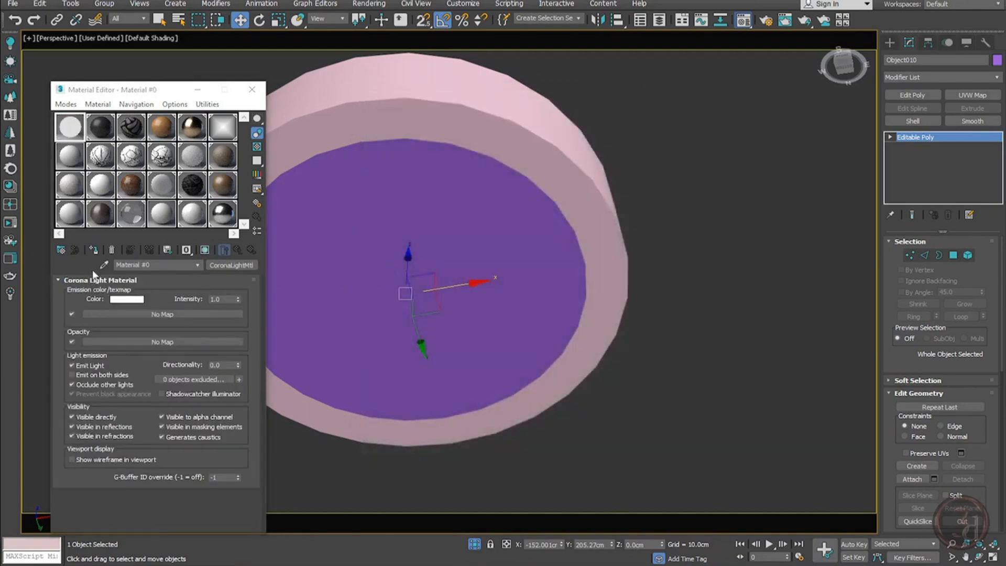
{"action": "left_click", "coordinate": [947, 42]}
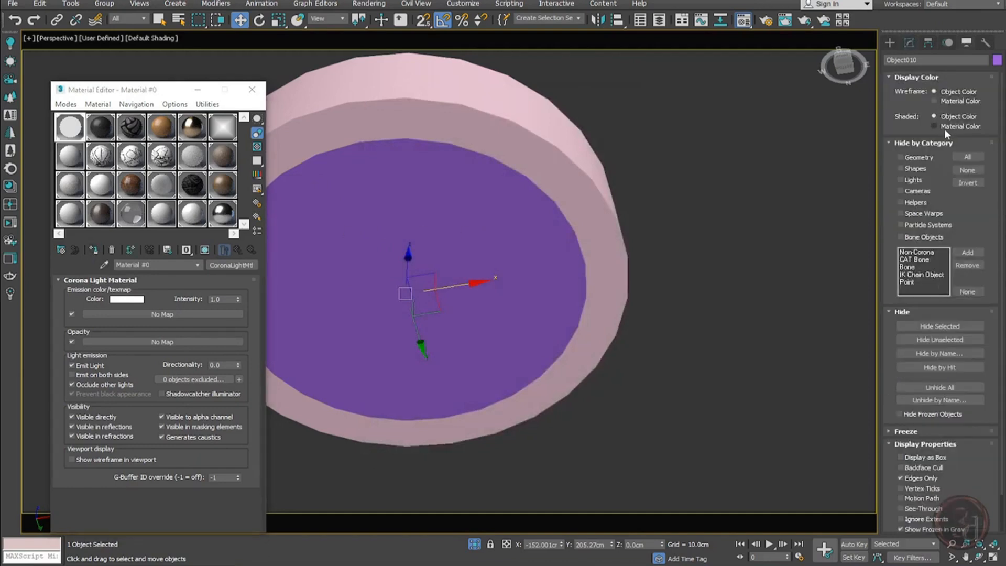
{"action": "left_click", "coordinate": [944, 127]}
{"action": "scroll", "coordinate": [685, 199], "scroll_direction": "up", "scroll_amount": 3}
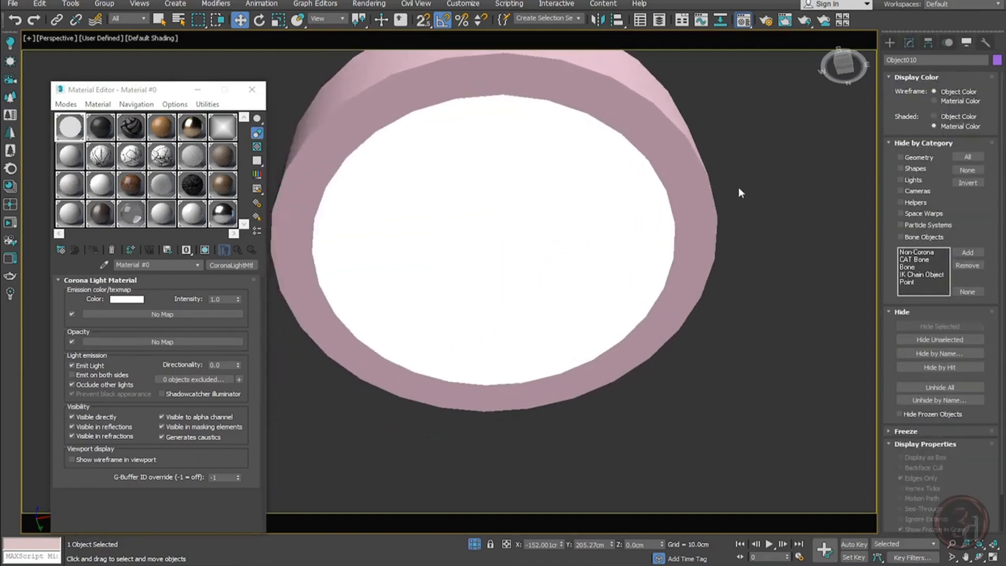
Set the light material's intensity to 5 and turn off Emit Light, checking the enlarged material preview
{"action": "left_click", "coordinate": [221, 300]}
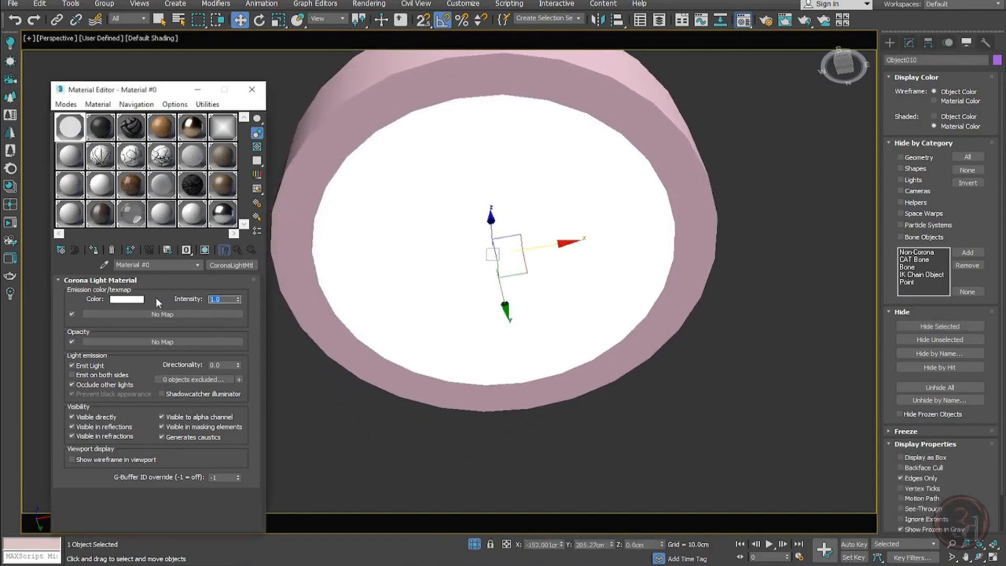
{"action": "type", "text": "1"}
{"action": "type", "text": "5"}
{"action": "key", "text": "Return"}
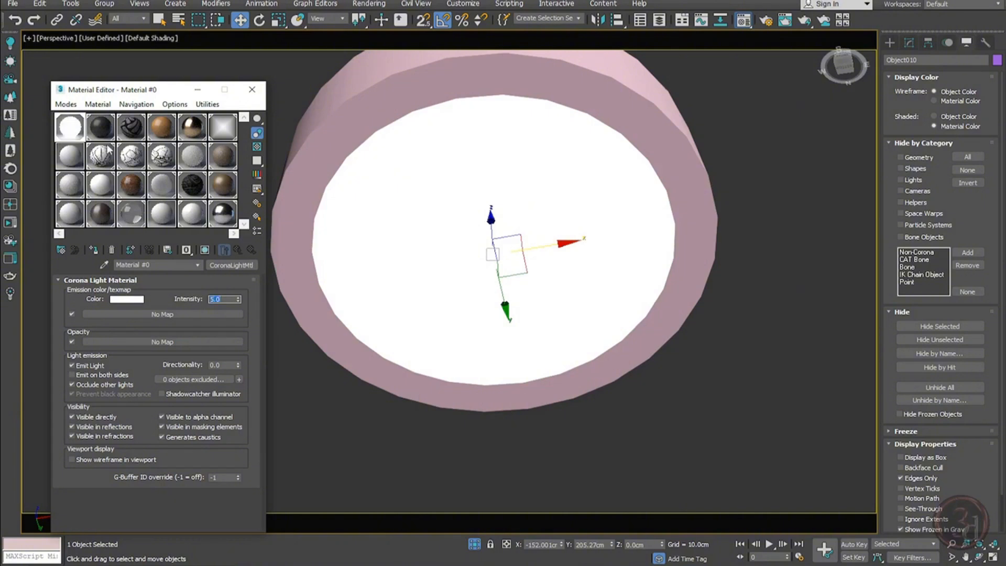
{"action": "double_click", "coordinate": [82, 129]}
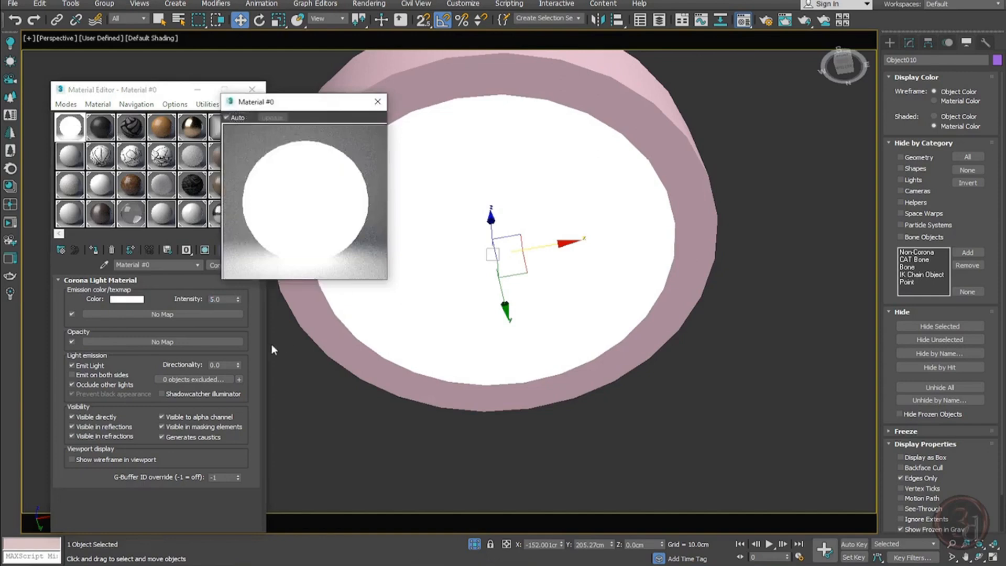
{"action": "left_click", "coordinate": [84, 366]}
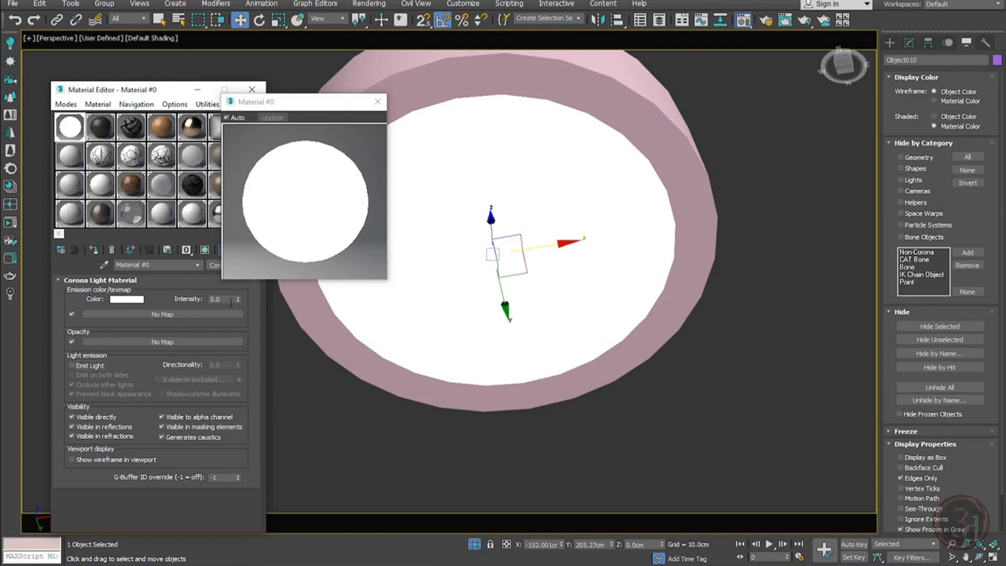
{"action": "left_click", "coordinate": [378, 102]}
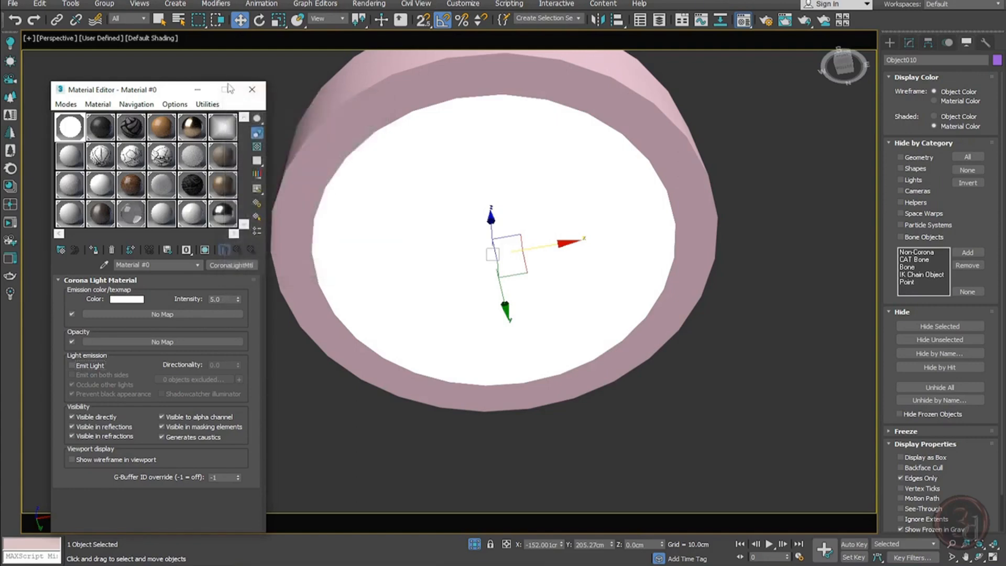
Assign the plain white material 14 - Default to the spotlight's outer housing and select both parts of the fixture
{"action": "left_click", "coordinate": [71, 215]}
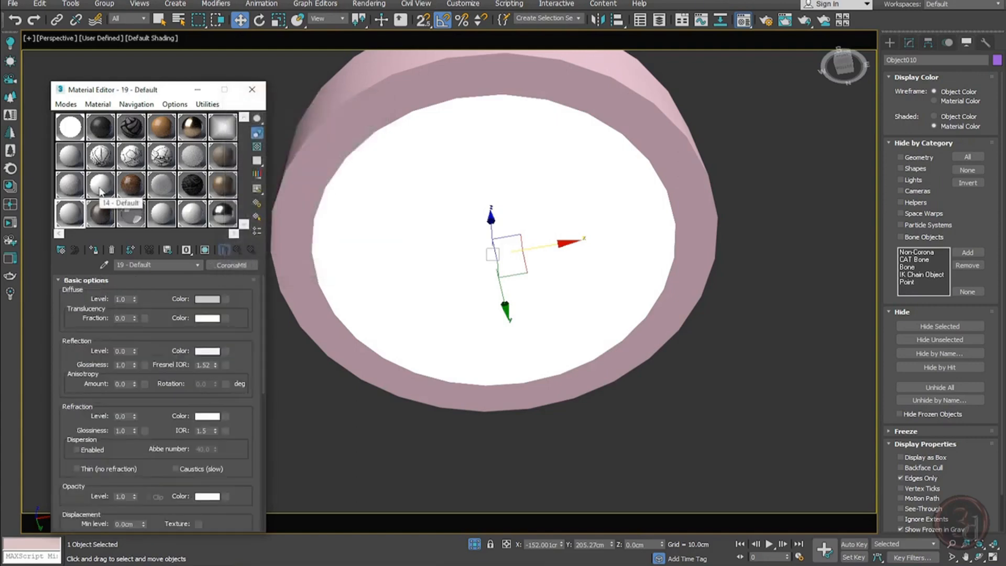
{"action": "left_click_drag", "start_coordinate": [101, 191], "coordinate": [414, 74]}
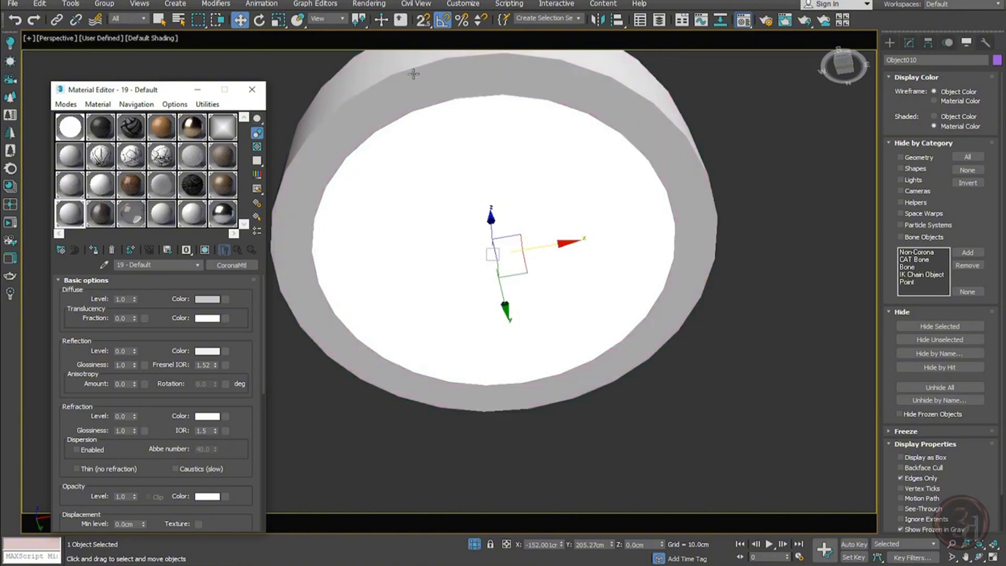
{"action": "left_click", "coordinate": [252, 90]}
{"action": "left_click_drag", "start_coordinate": [275, 69], "coordinate": [418, 185]}
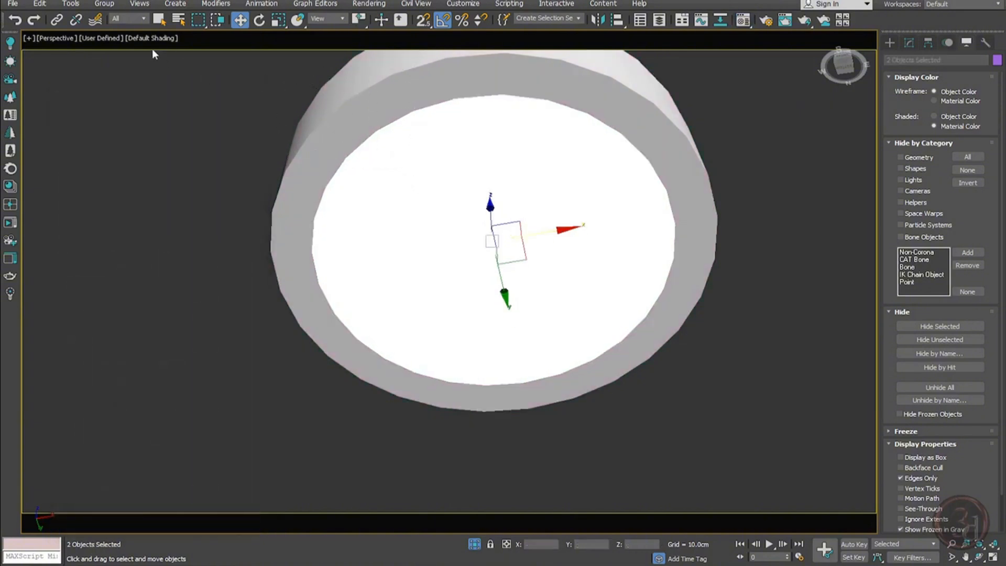
Group the spotlight's outer housing and inner light face, keeping the default group name
{"action": "left_click", "coordinate": [104, 3]}
{"action": "left_click", "coordinate": [111, 25]}
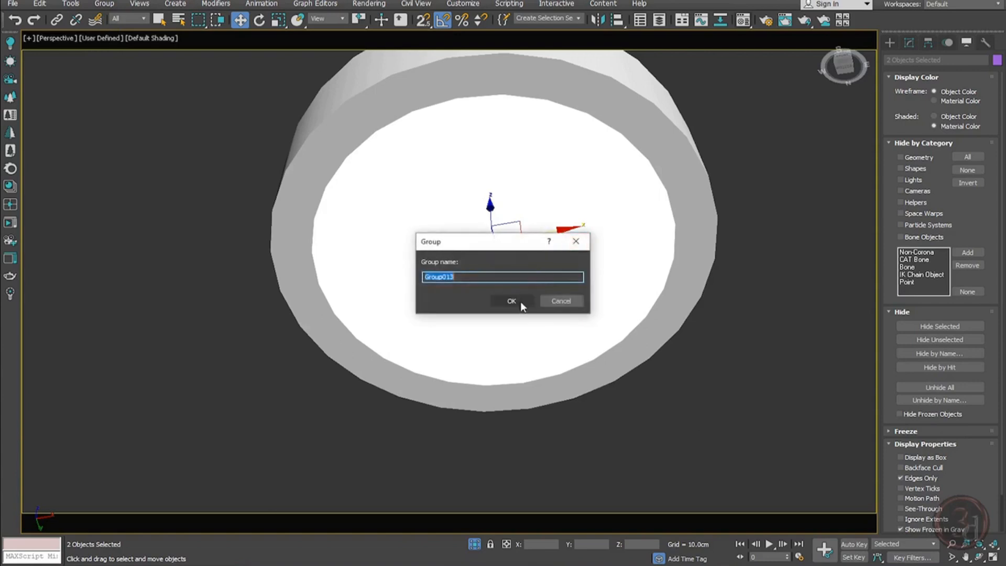
{"action": "left_click", "coordinate": [520, 301]}
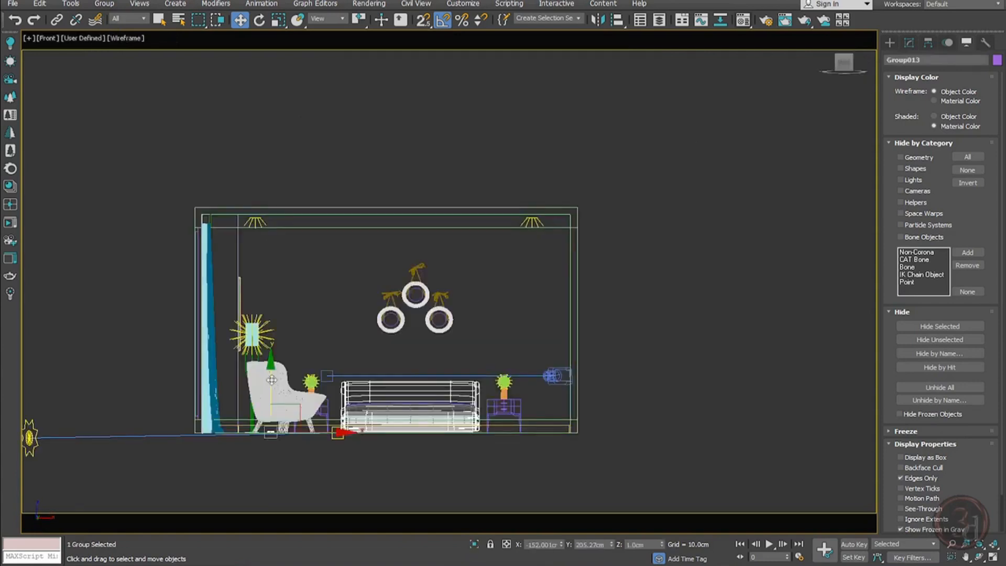
In the Front view, raise the spotlight group from the floor into the ceiling so only its lower edge protrudes
{"action": "left_click_drag", "start_coordinate": [272, 378], "coordinate": [279, 171]}
{"action": "scroll", "coordinate": [279, 171], "scroll_direction": "up", "scroll_amount": 10}
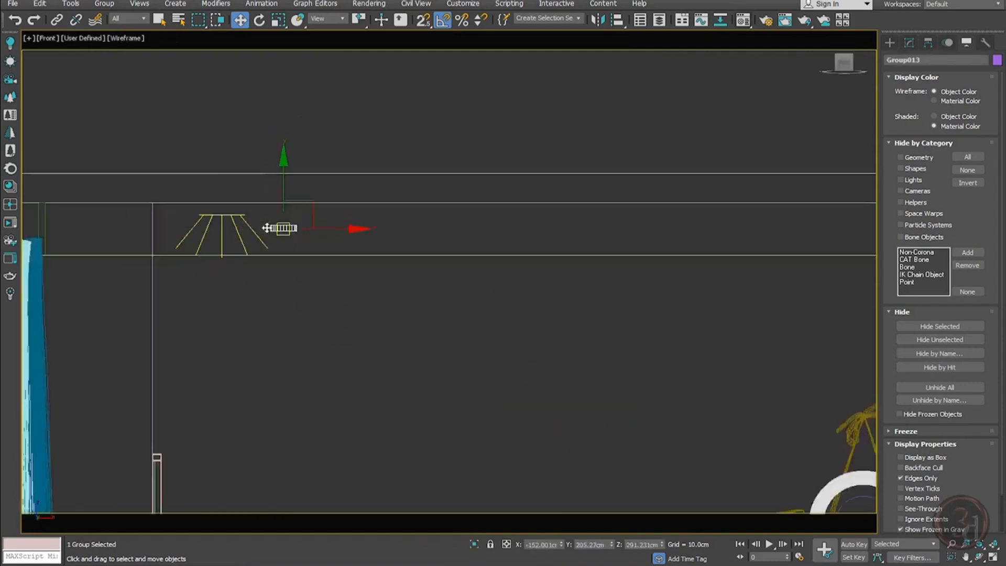
{"action": "middle_click_drag", "start_coordinate": [373, 171], "coordinate": [388, 276]}
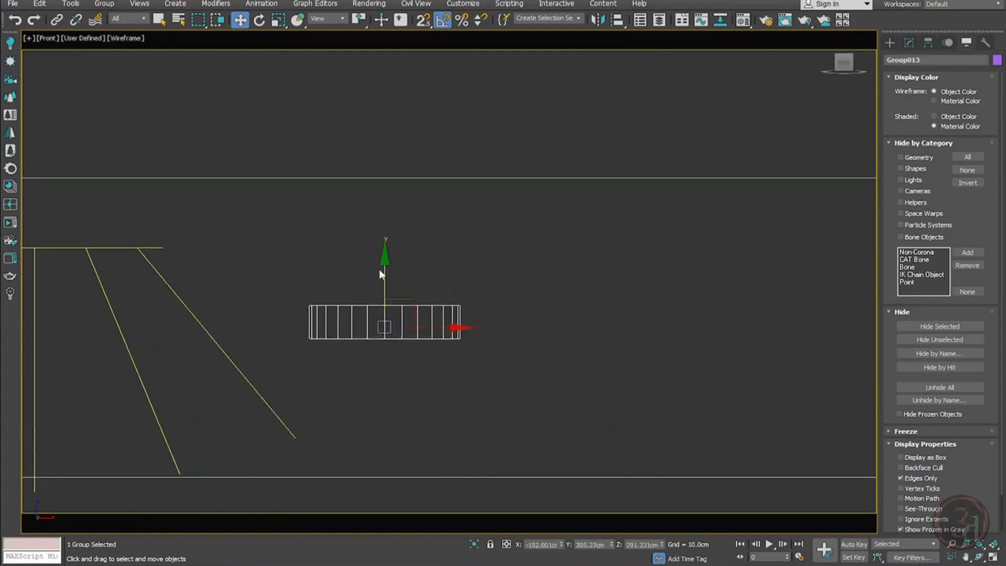
{"action": "left_click_drag", "start_coordinate": [384, 269], "coordinate": [383, 115]}
{"action": "middle_click_drag", "start_coordinate": [478, 271], "coordinate": [464, 264]}
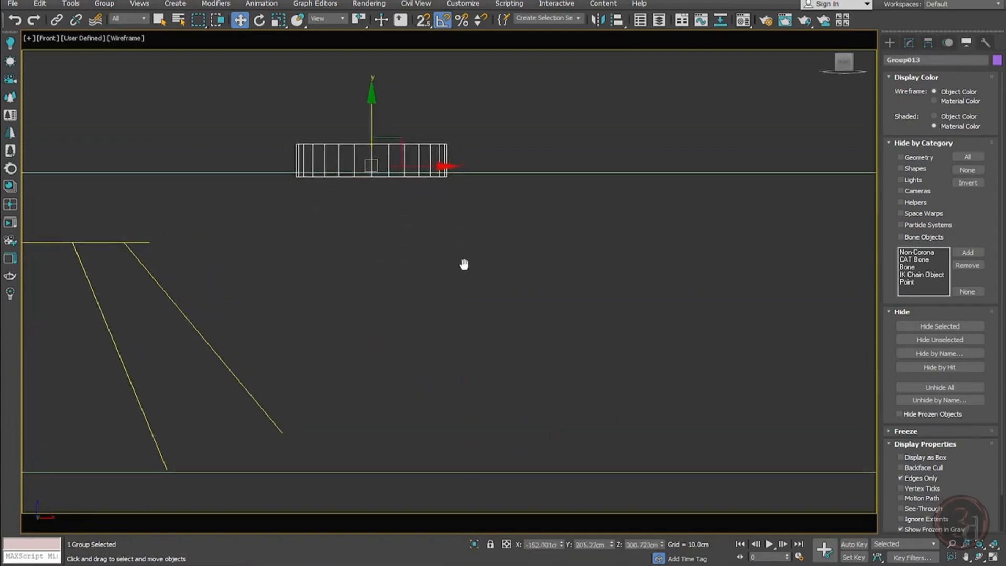
Display the shaded Corona camera view, run an interactive render, and examine the ceiling spotlight up close
{"action": "key", "text": "c"}
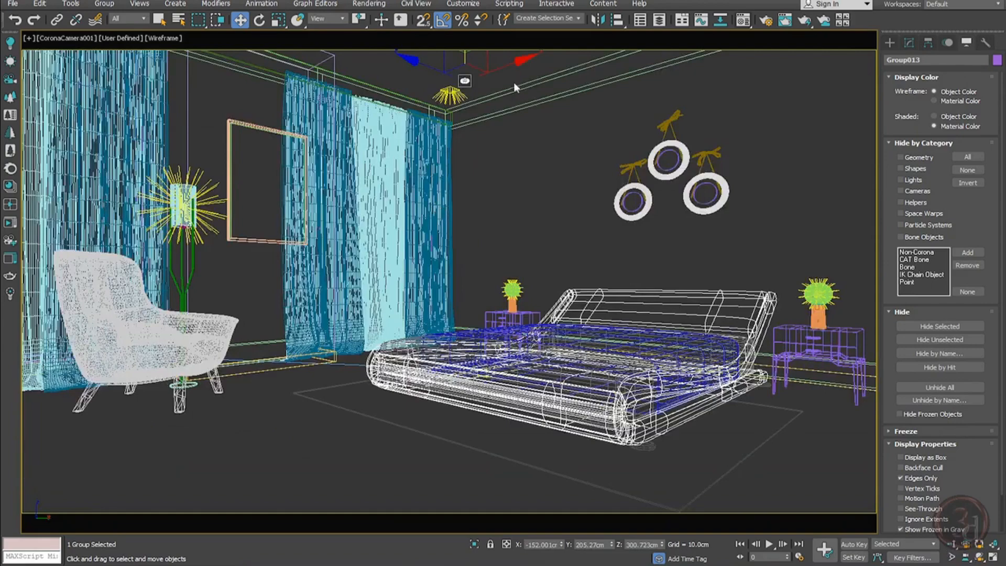
{"action": "key", "text": "F3"}
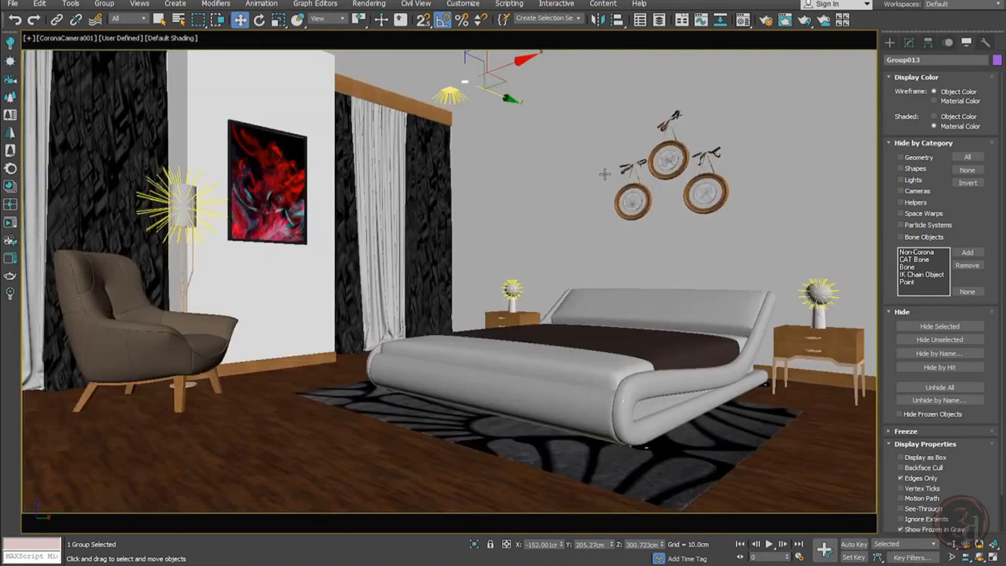
{"action": "left_click", "coordinate": [15, 228]}
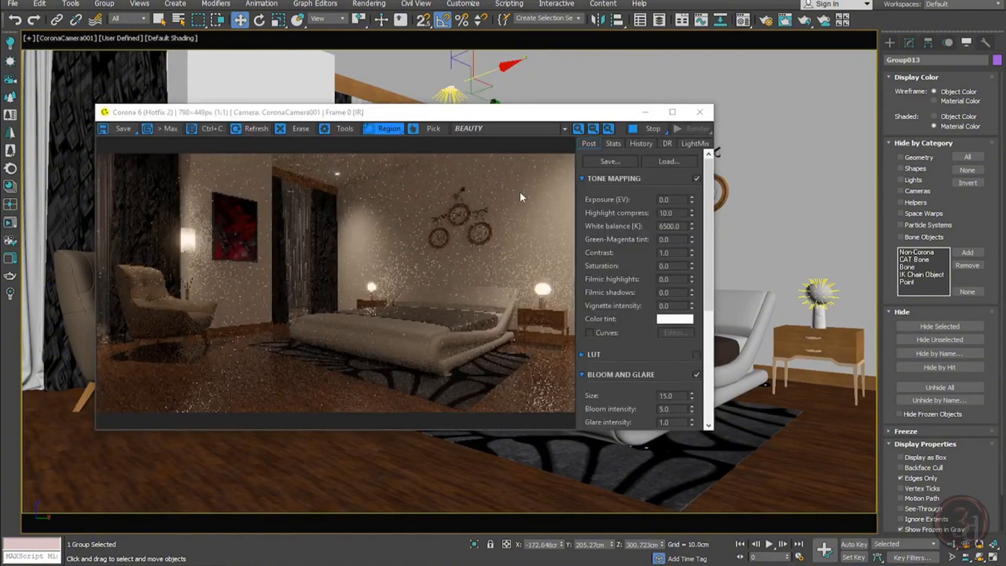
{"action": "scroll", "coordinate": [340, 174], "scroll_direction": "up", "scroll_amount": 1}
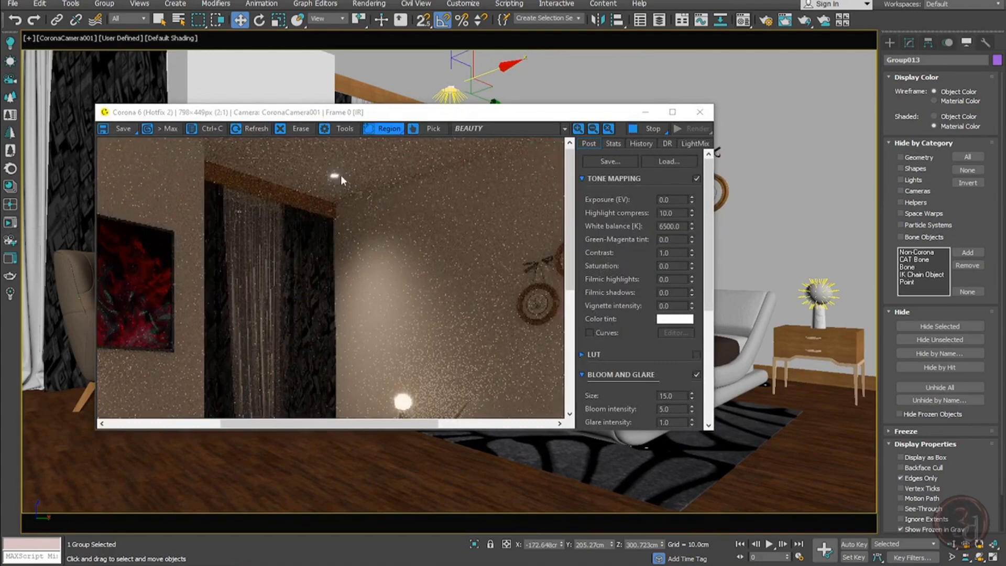
{"action": "scroll", "coordinate": [380, 177], "scroll_direction": "down", "scroll_amount": 1}
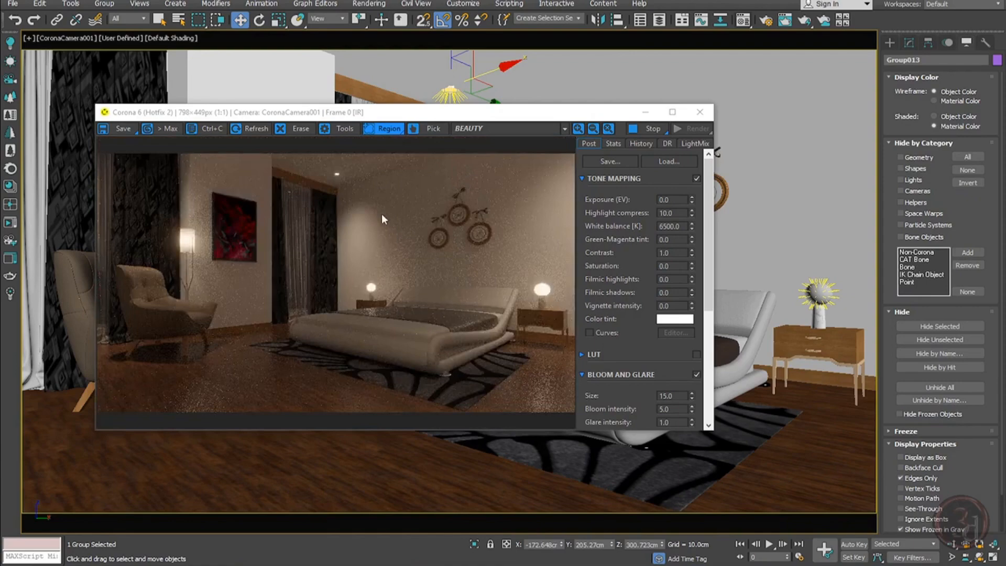
Set the spotlight light material's emission color to warm pale yellow, RGB 255, 228, 155, and return to the interactive render
{"action": "left_click", "coordinate": [744, 21]}
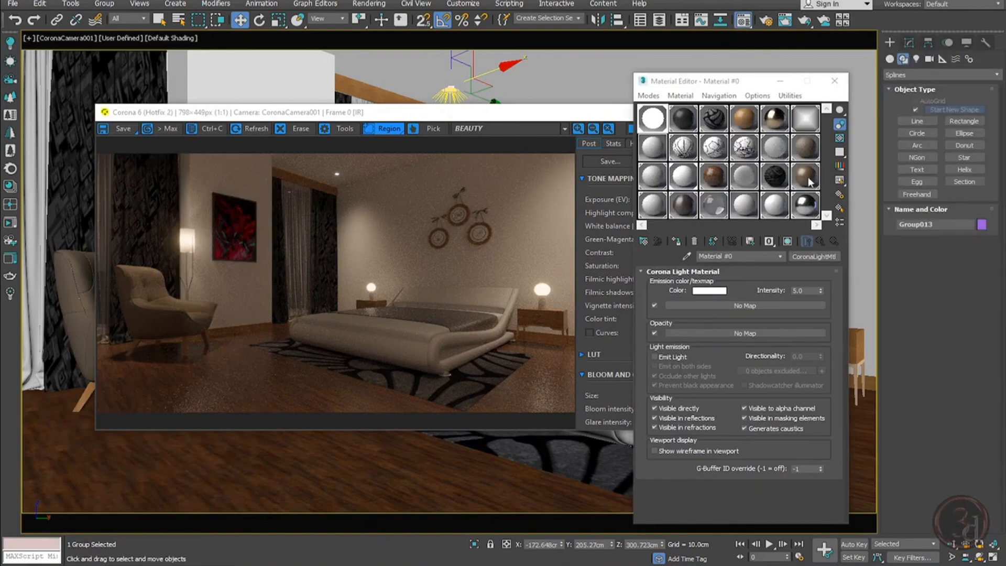
{"action": "left_click", "coordinate": [725, 290]}
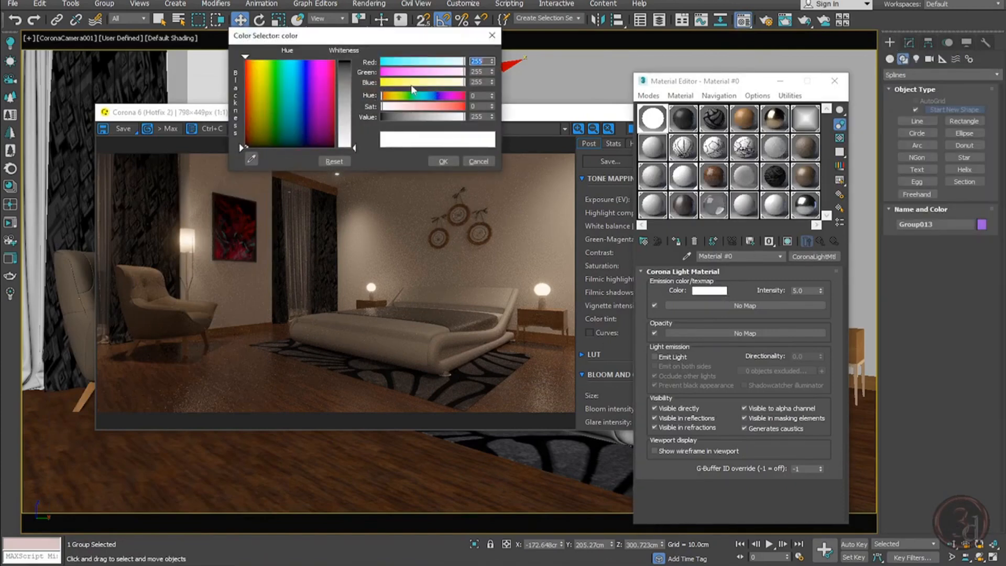
{"action": "left_click", "coordinate": [432, 82]}
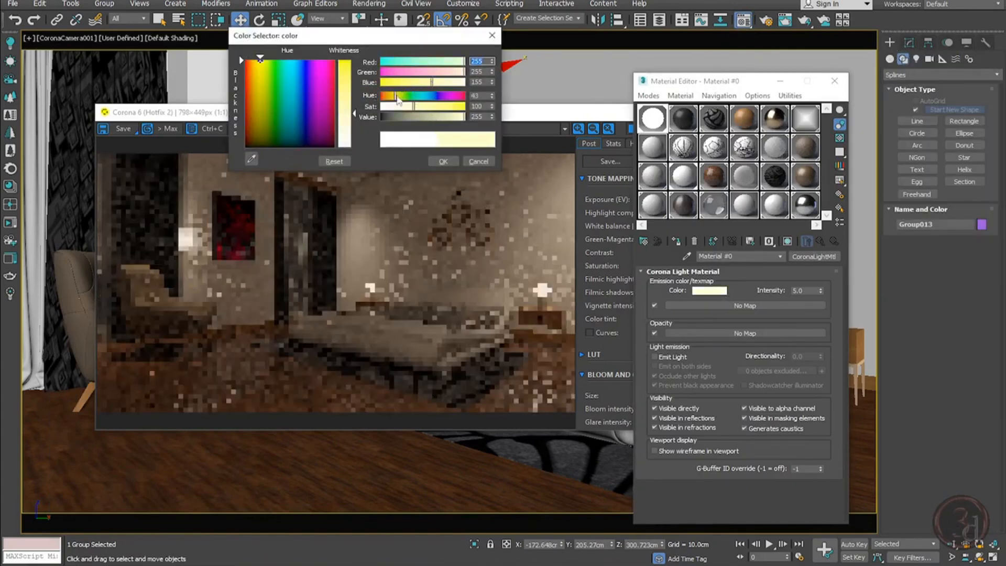
{"action": "left_click_drag", "start_coordinate": [391, 98], "coordinate": [390, 98]}
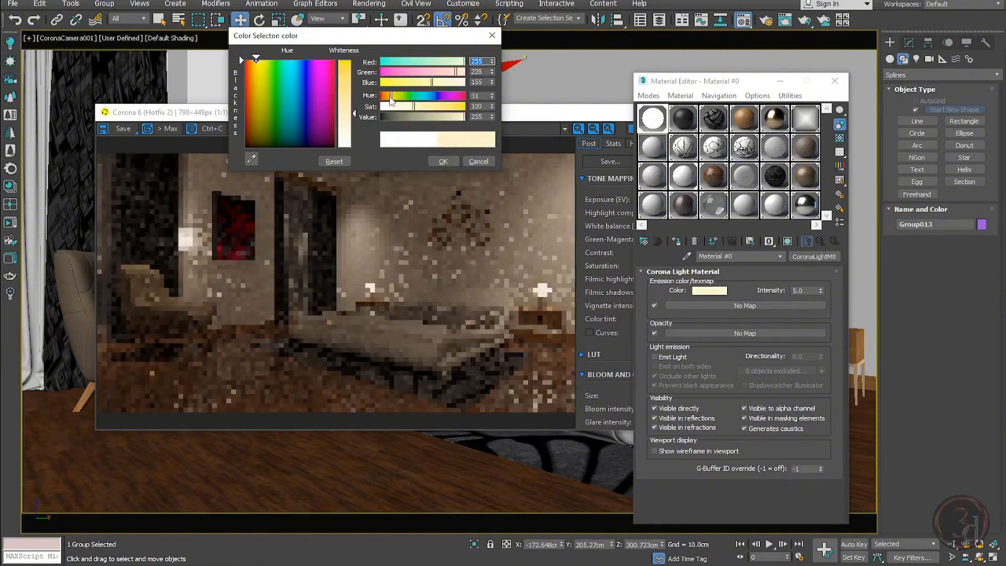
{"action": "left_click", "coordinate": [444, 161]}
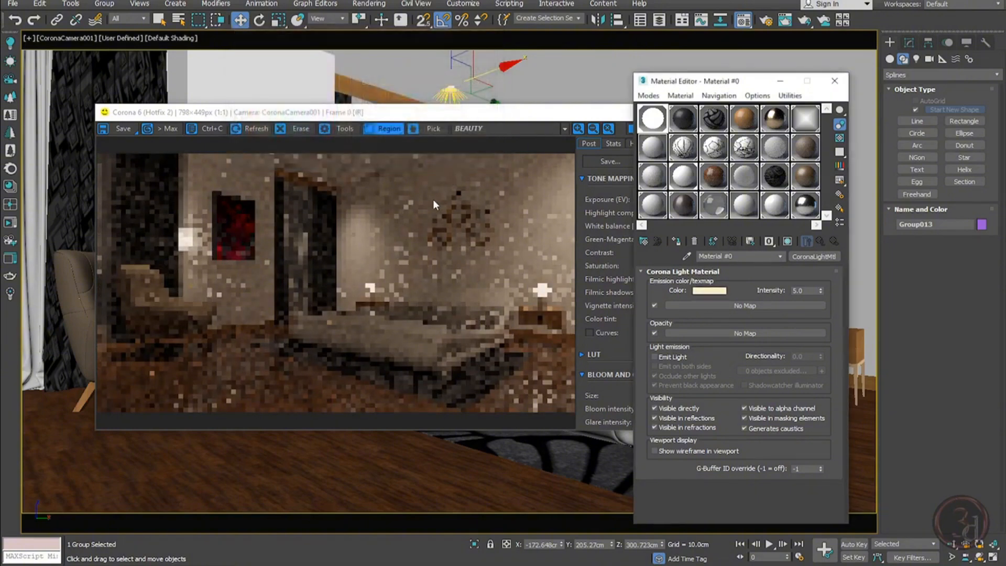
{"action": "left_click", "coordinate": [578, 168]}
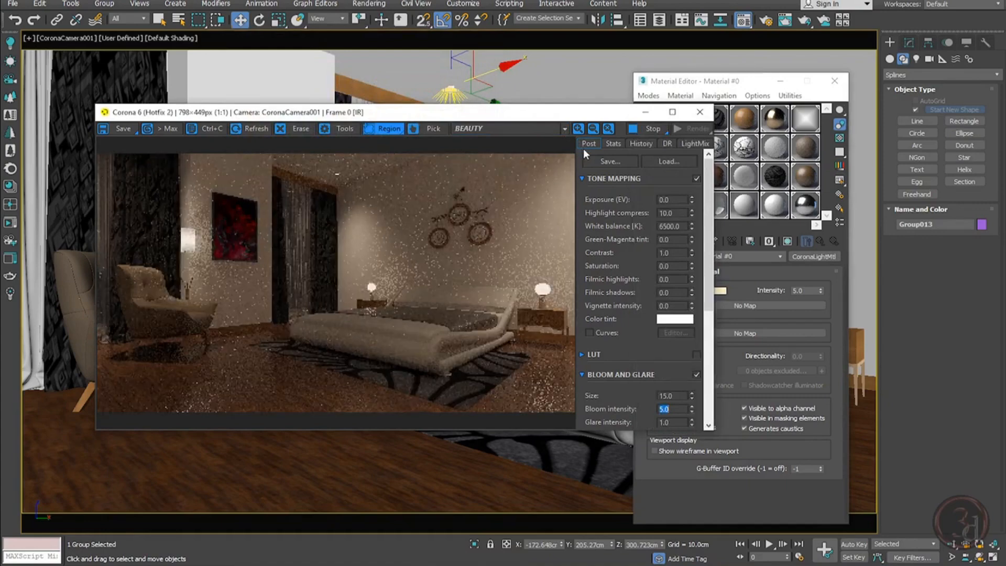